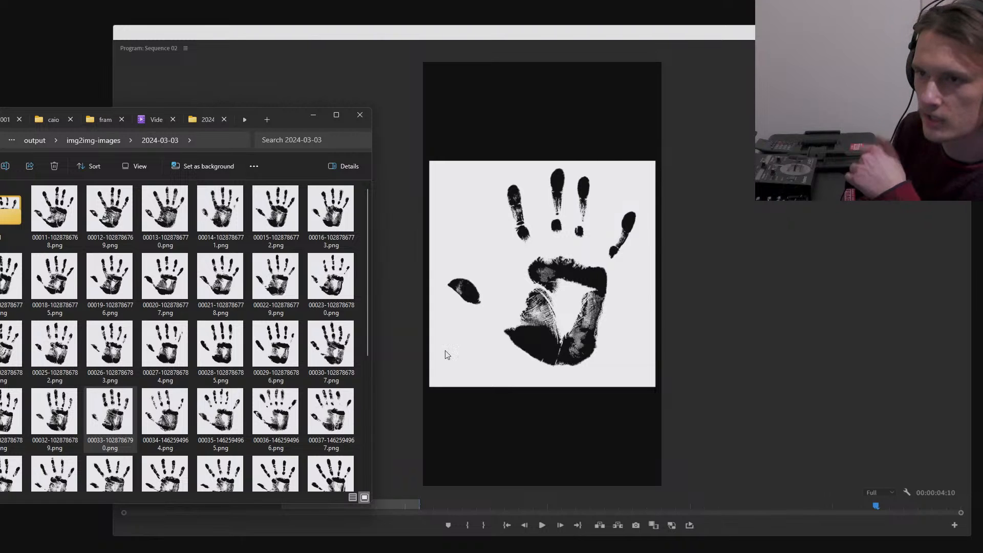
- Move the file explorer off screen, shift the program monitor window, and bring the Stable Diffusion browser window in front, maximized
drag(287, 114, 441, 552)
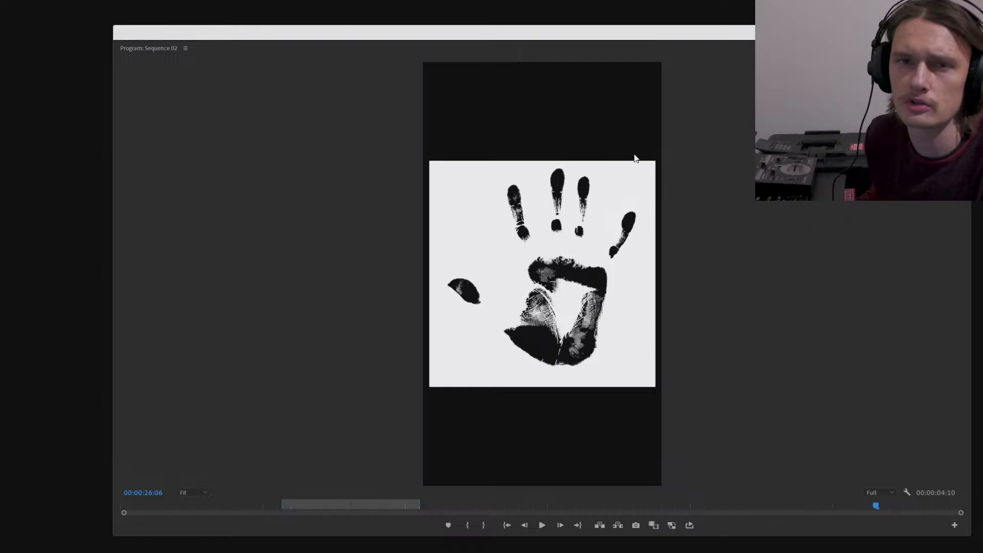
drag(607, 35, 572, 33)
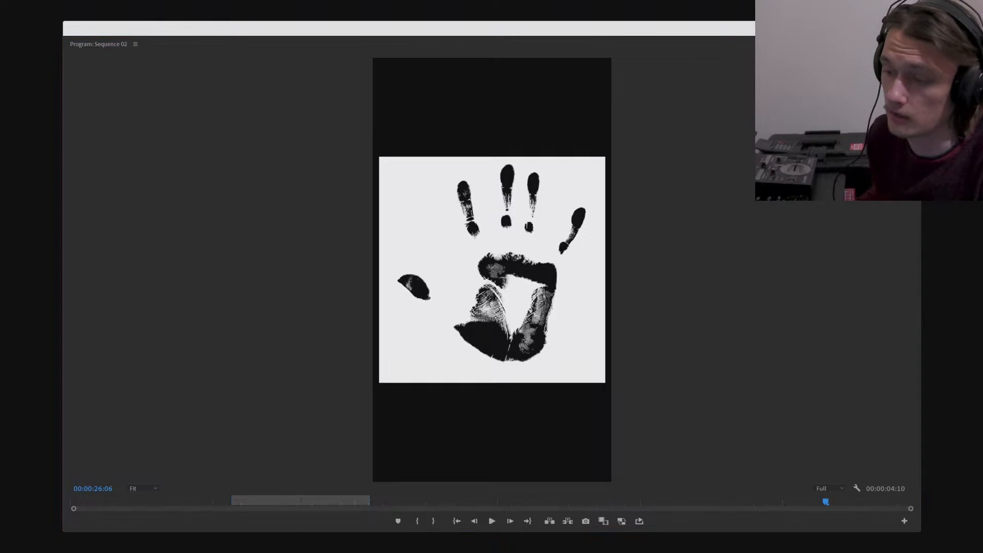
drag(701, 550, 517, 55)
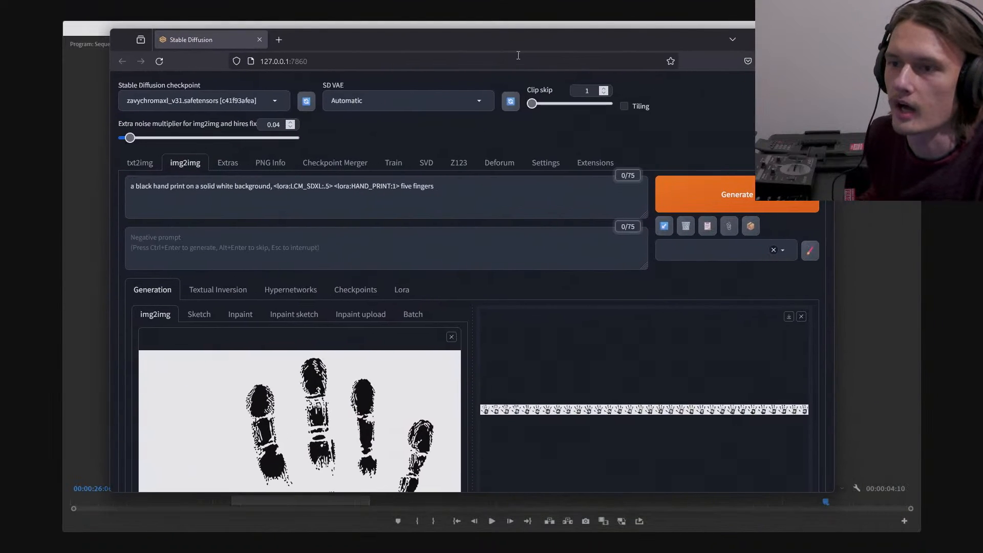
click(799, 40)
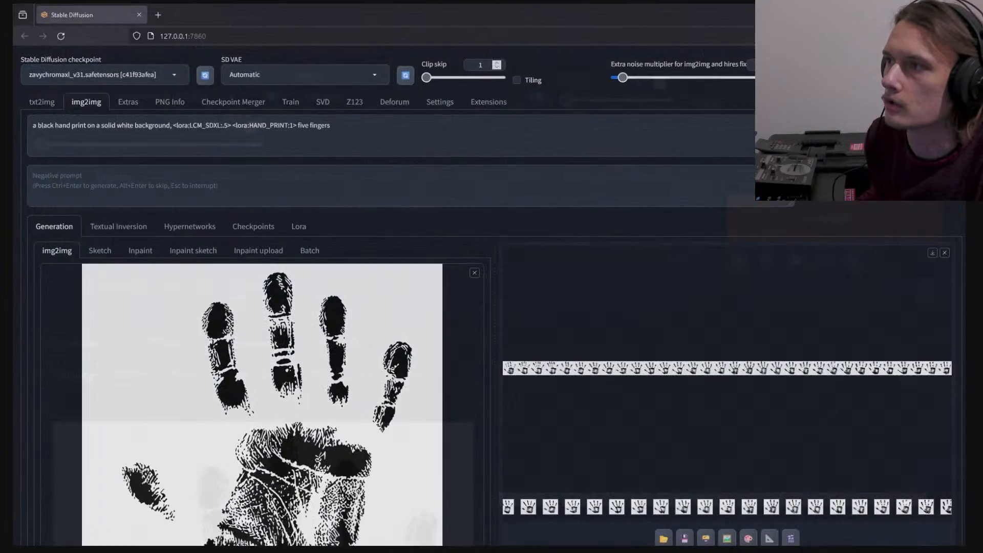
- Generate a batch of eight black hand prints from the existing prompt in txt2img
click(30, 101)
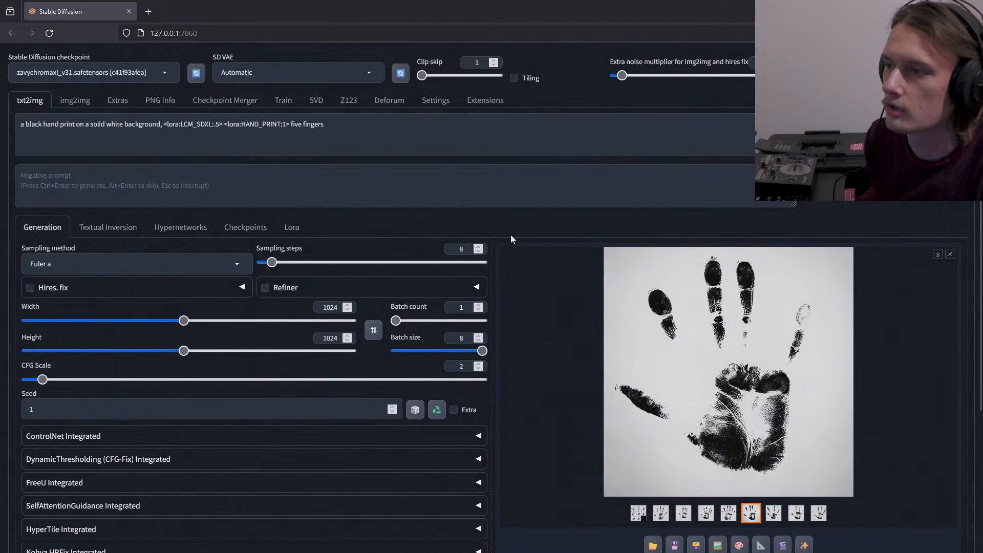
scroll(506, 235, down, 3)
scroll(504, 235, up, 3)
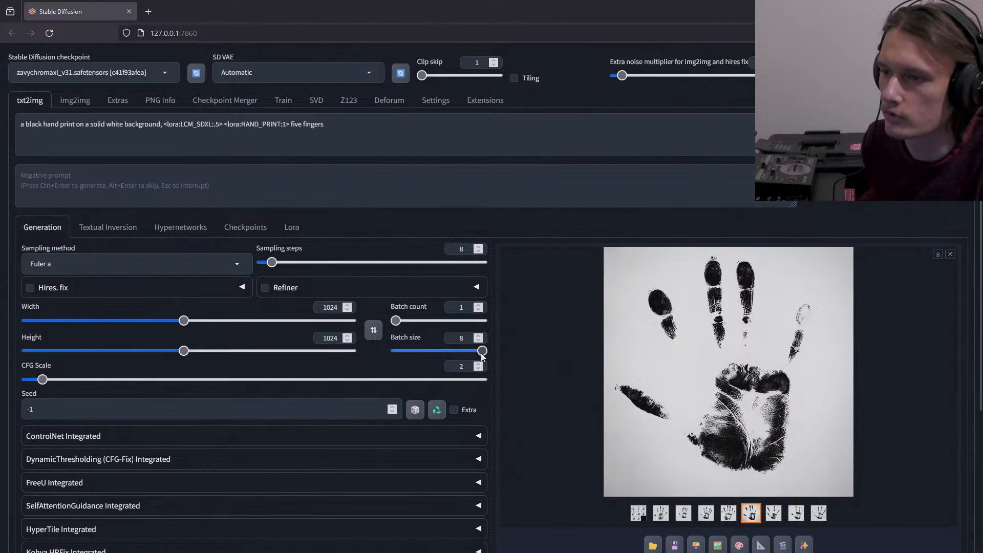
click(882, 134)
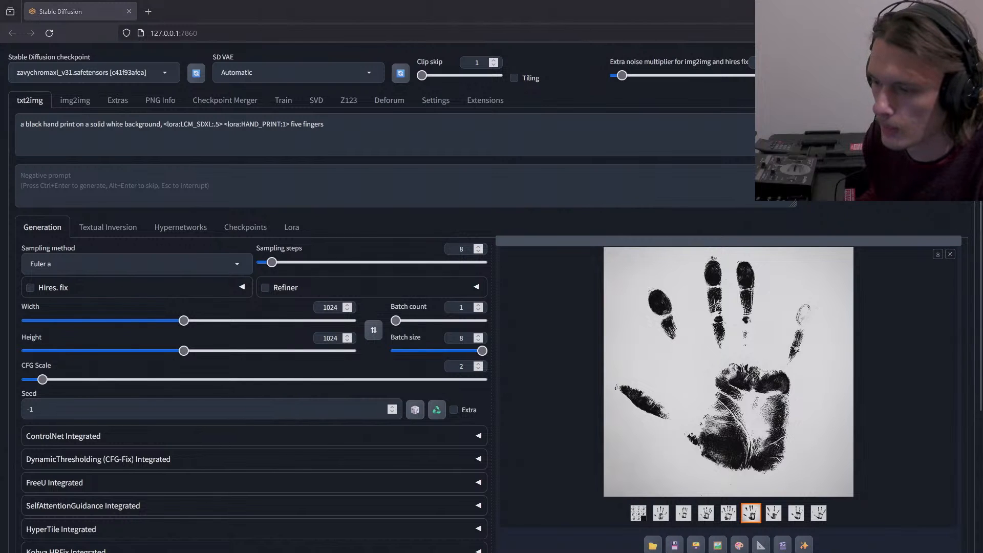
- Check the generation progress in the sd forge console, and return to the Stable Diffusion page
drag(575, 552, 392, 153)
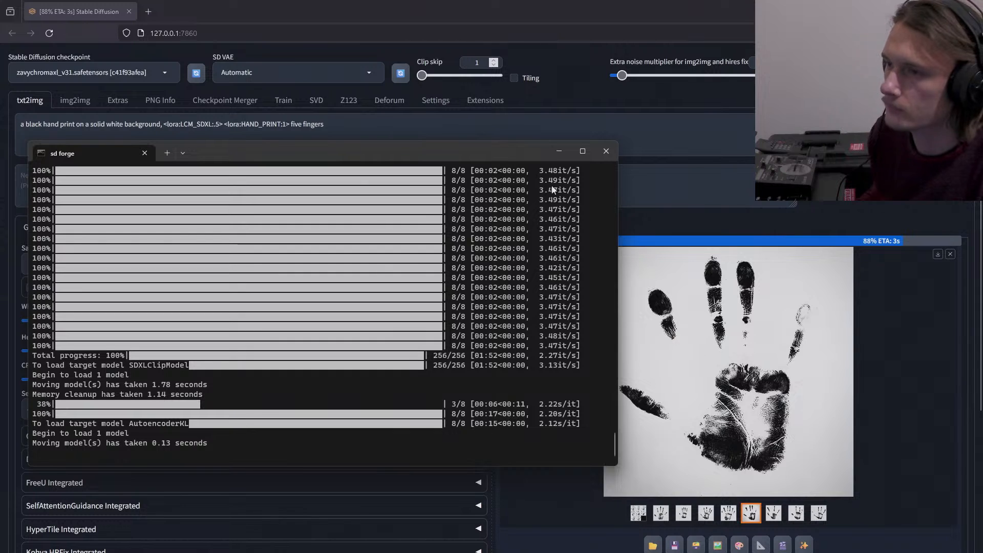
drag(495, 152, 477, 187)
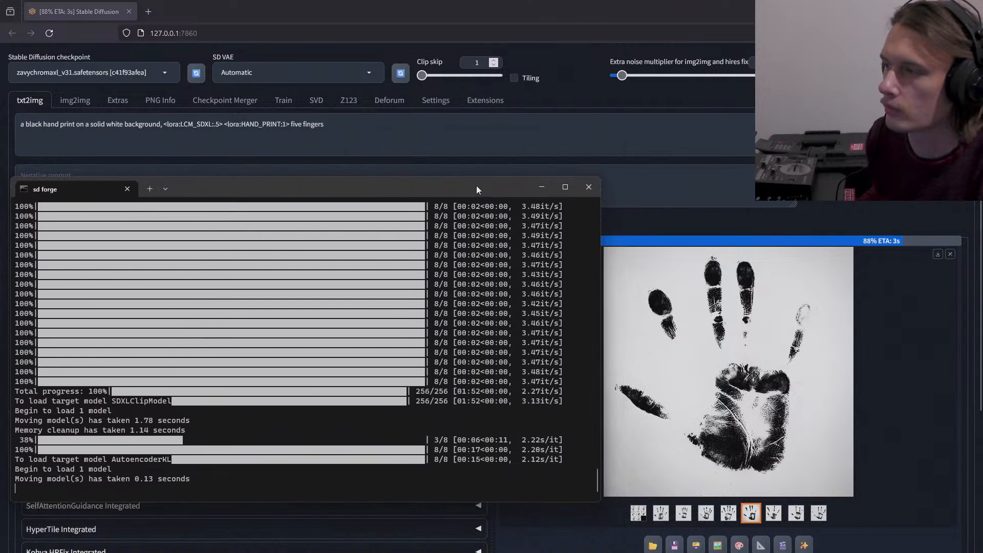
click(711, 222)
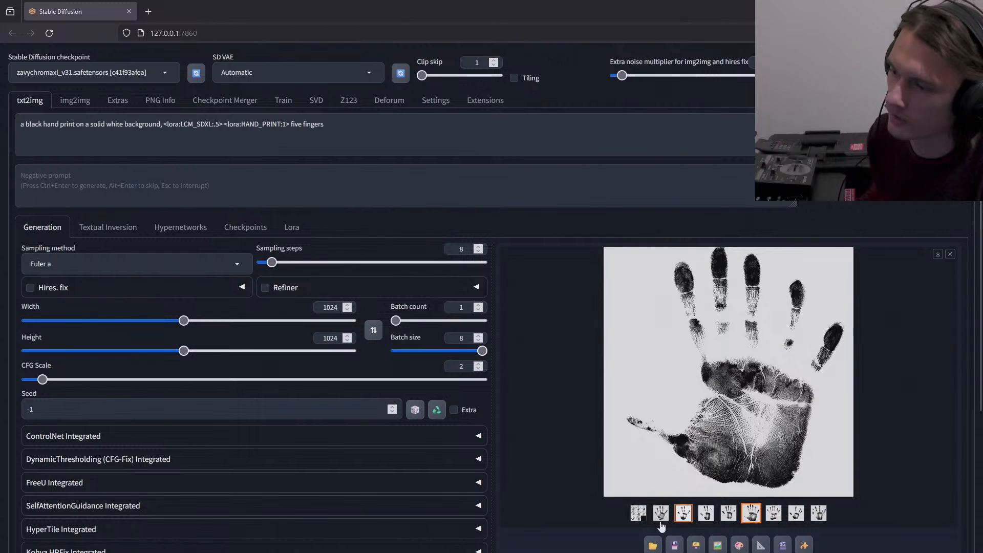
- Review the generated hand prints one by one at full size, and return to the txt2img page
click(662, 516)
click(689, 518)
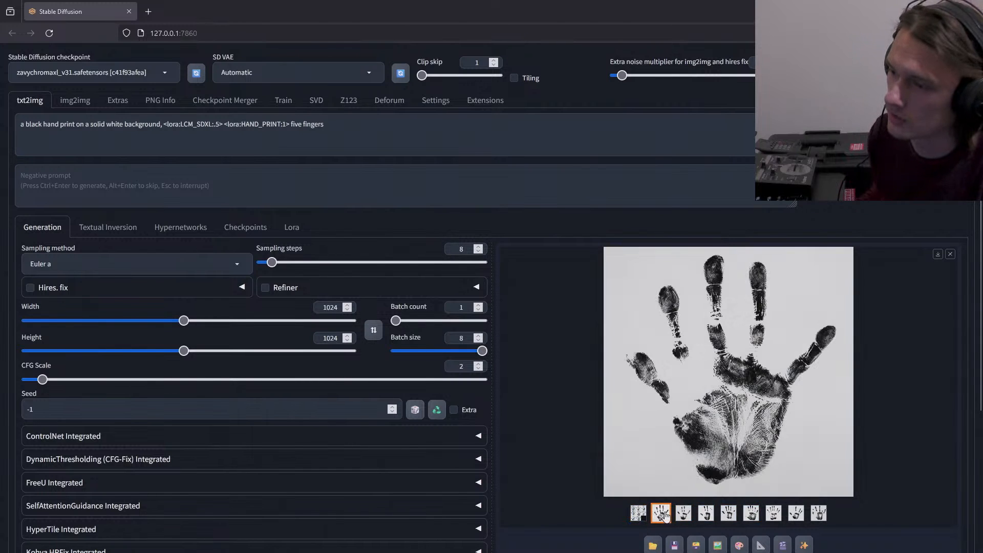
click(639, 513)
click(719, 352)
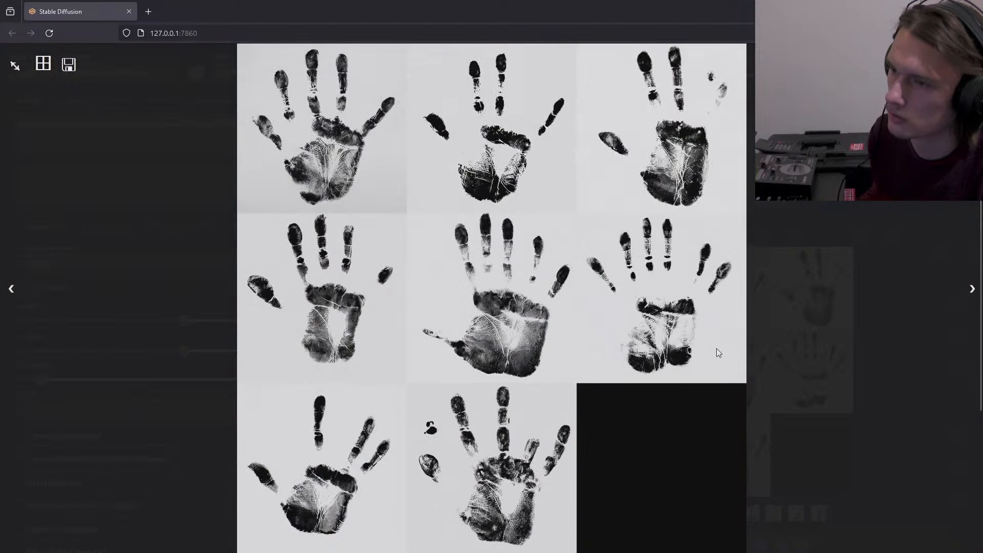
key(Right)
key(Right)
key(Right)
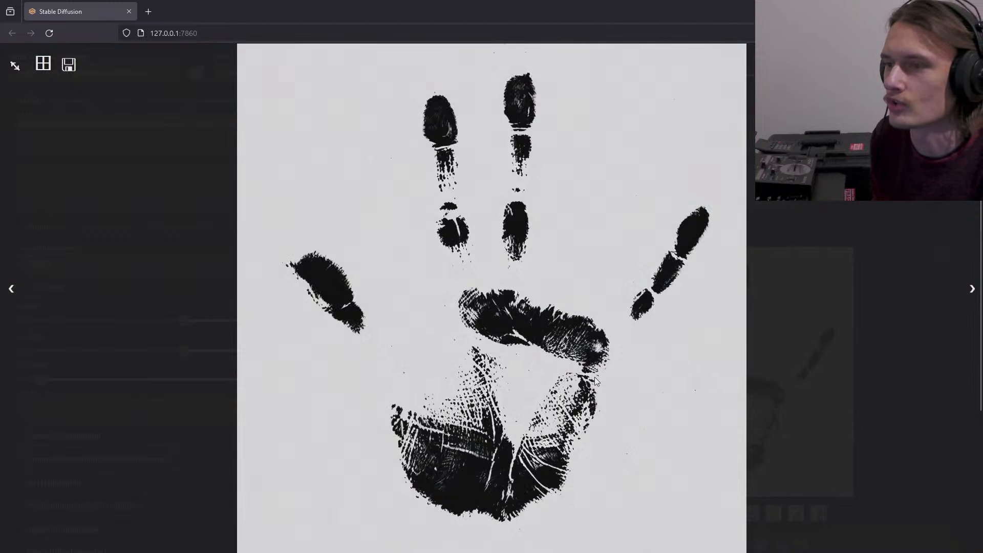
key(Right)
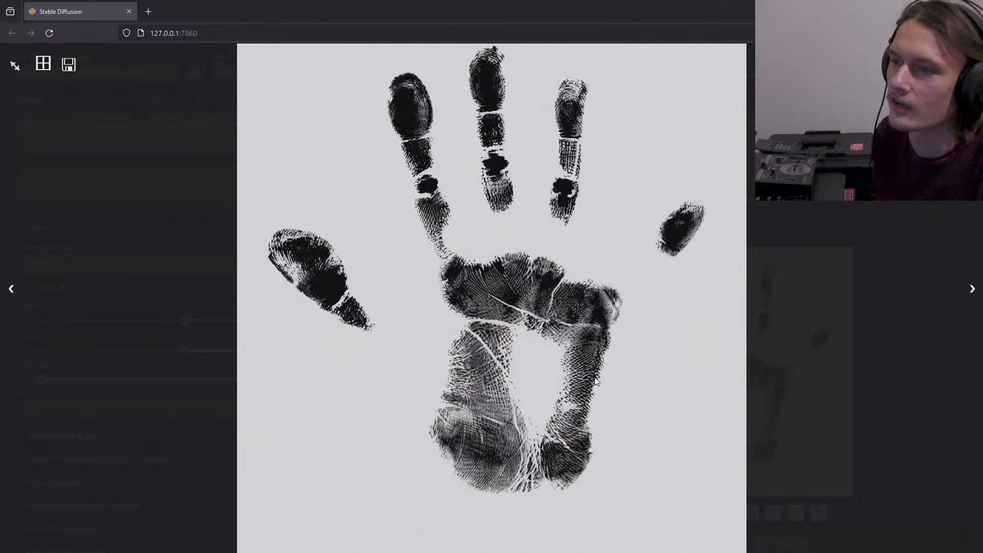
key(Right)
key(Right)
key(Right)
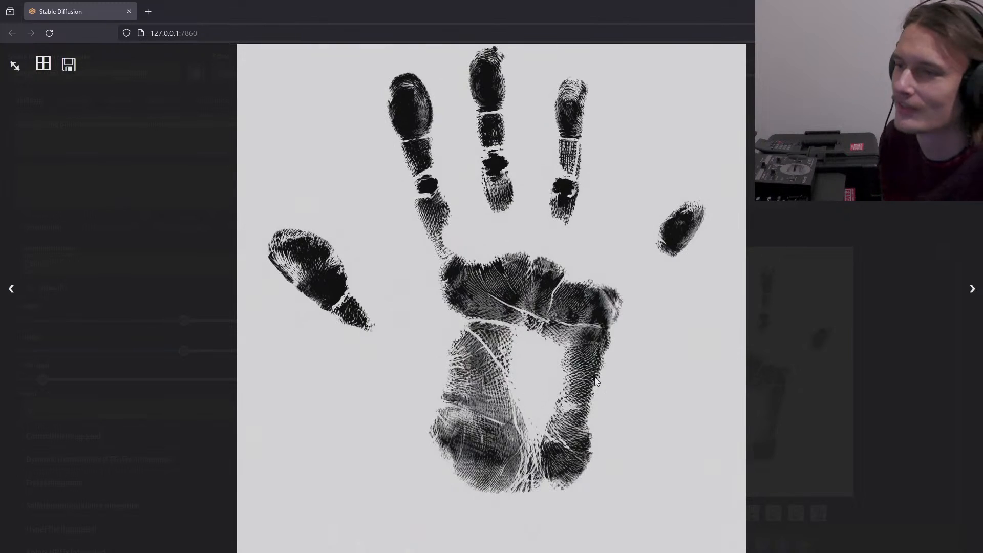
key(Right)
key(Right)
key(Right)
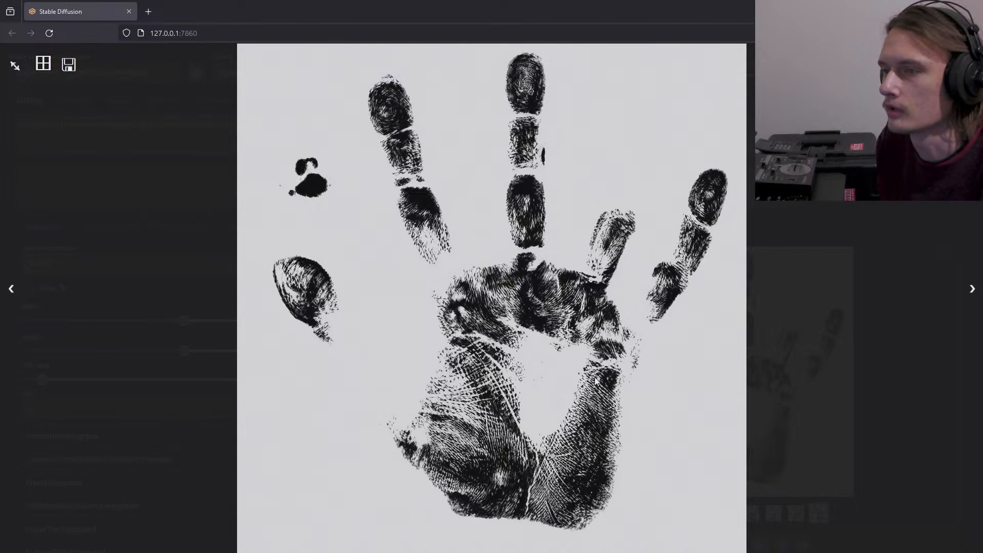
key(Right)
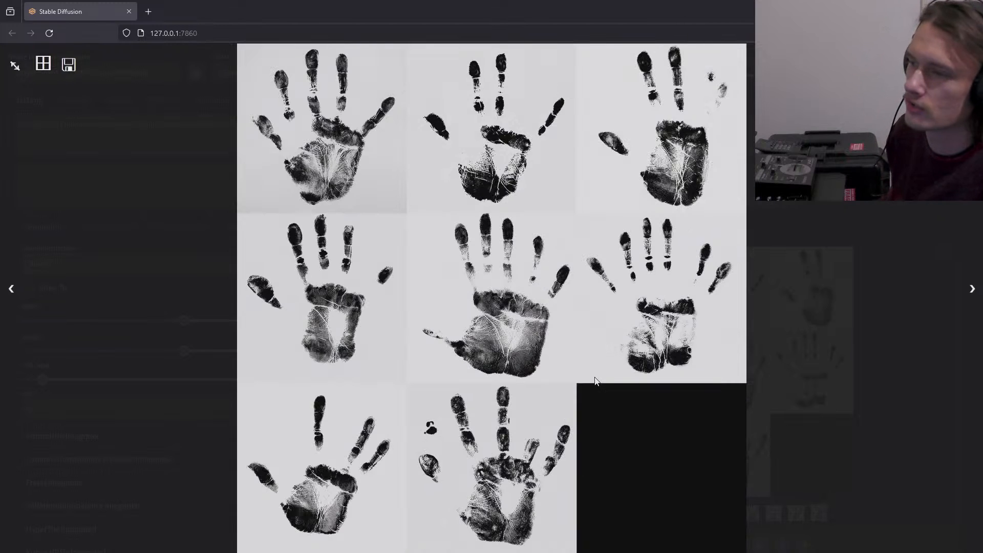
click(898, 236)
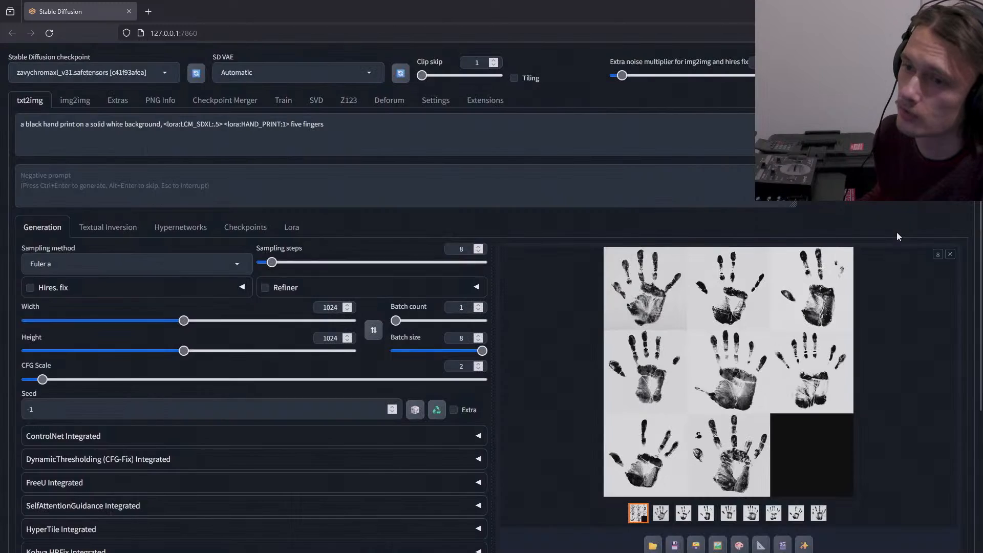
- Examine the img2img input image, prompt, sampling and denoising settings, and the Loopback script options
click(66, 102)
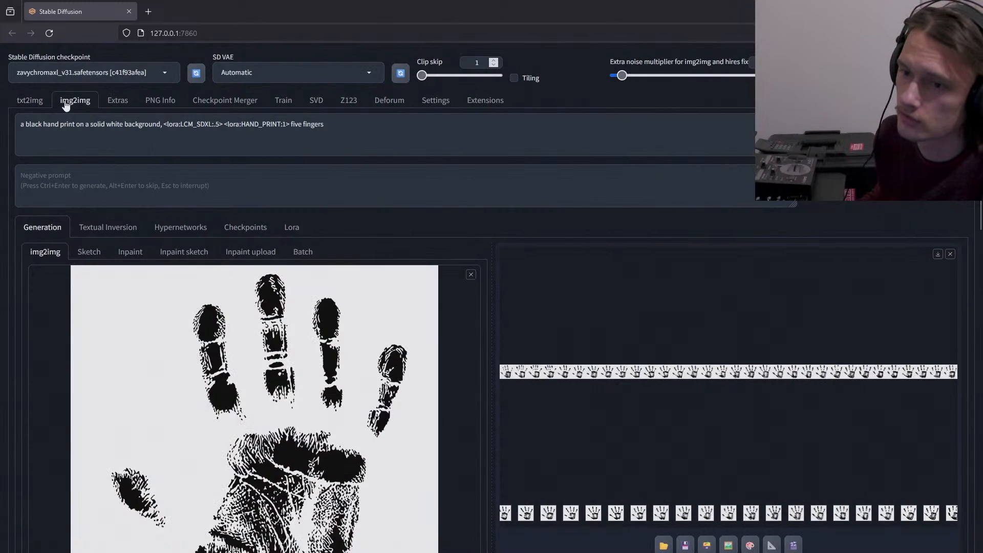
scroll(302, 324, down, 3)
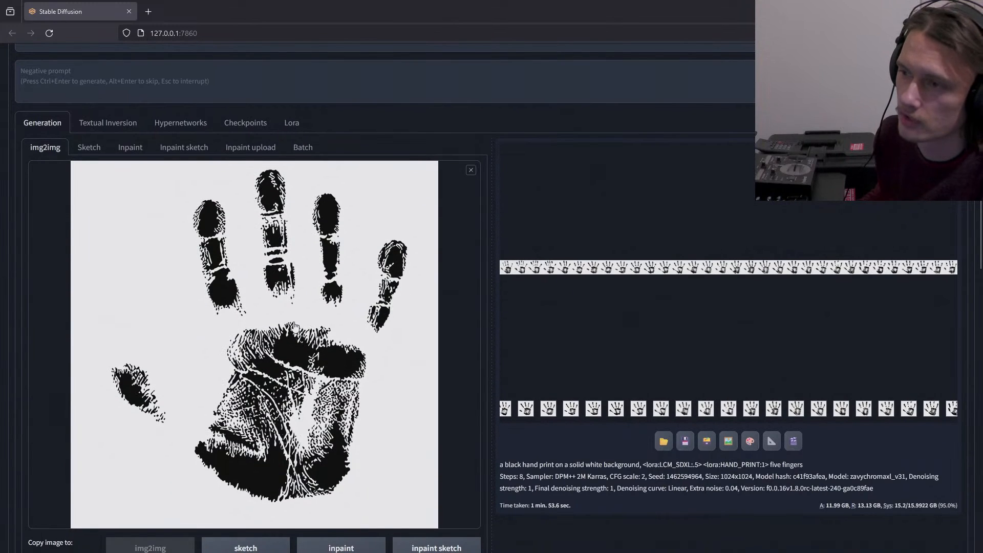
scroll(364, 313, up, 2)
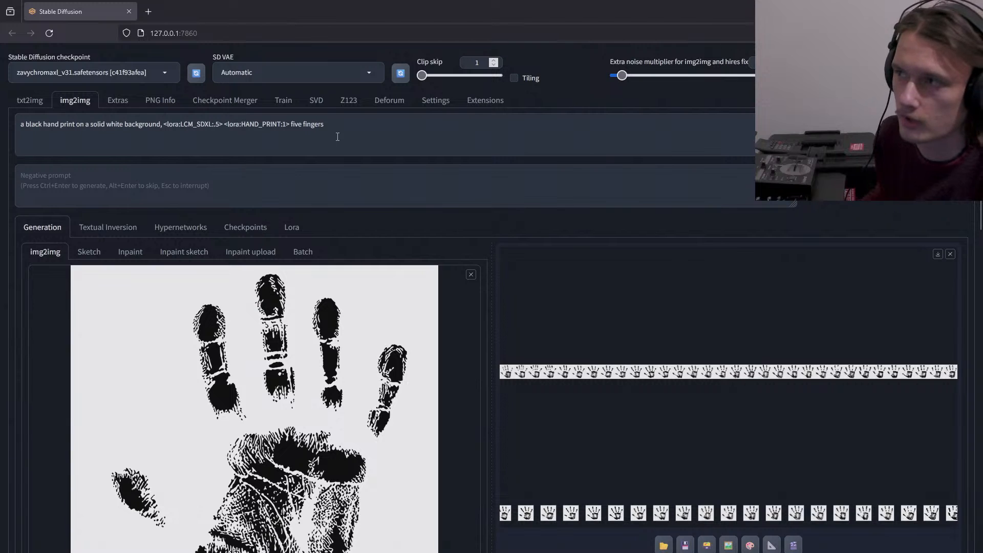
scroll(482, 248, down, 1)
scroll(481, 249, down, 3)
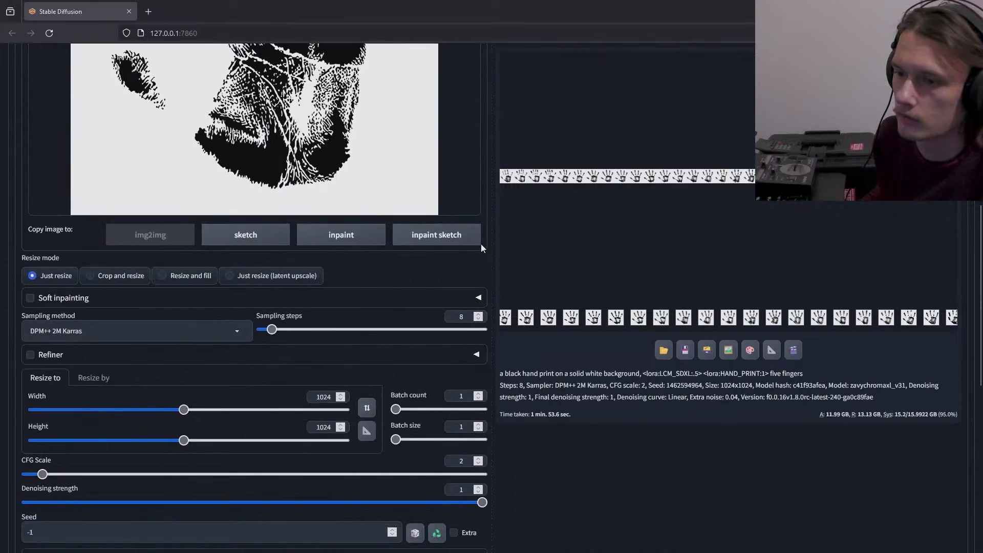
scroll(541, 414, up, 4)
scroll(182, 400, down, 12)
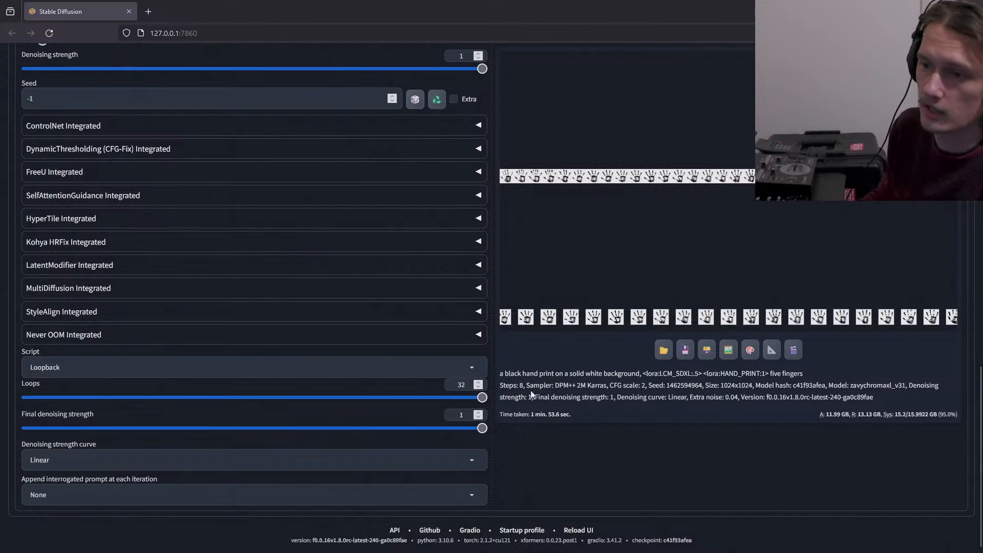
scroll(530, 390, up, 5)
scroll(531, 395, up, 4)
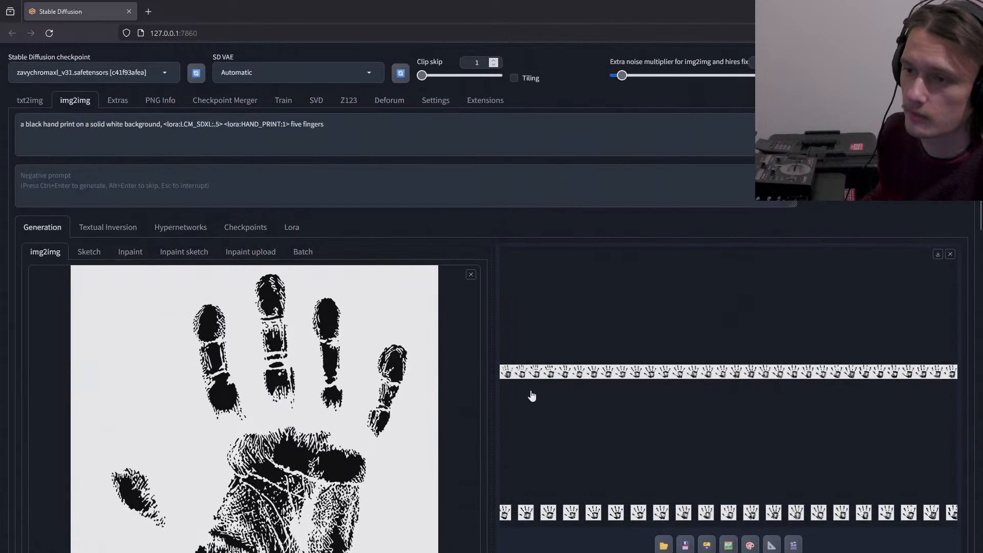
scroll(531, 398, down, 1)
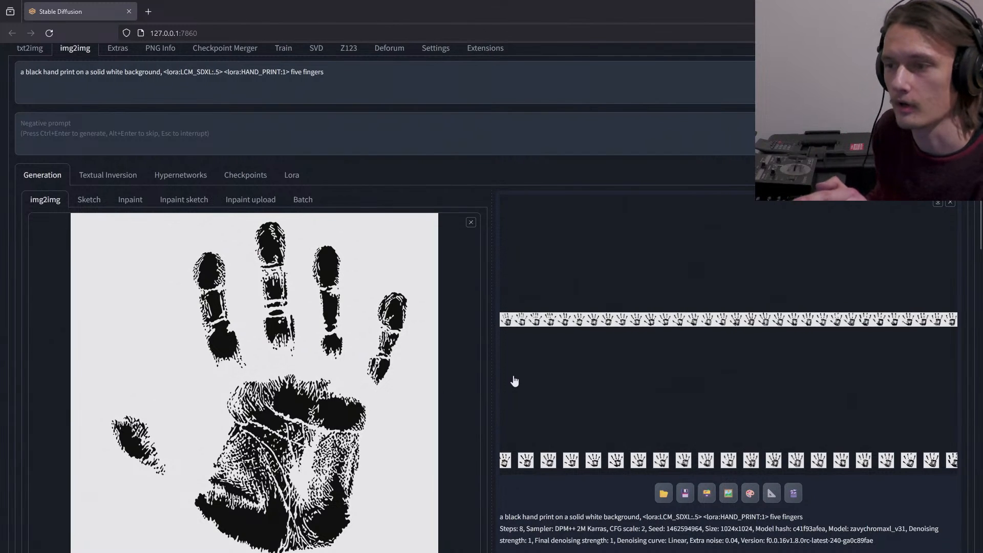
scroll(515, 382, up, 1)
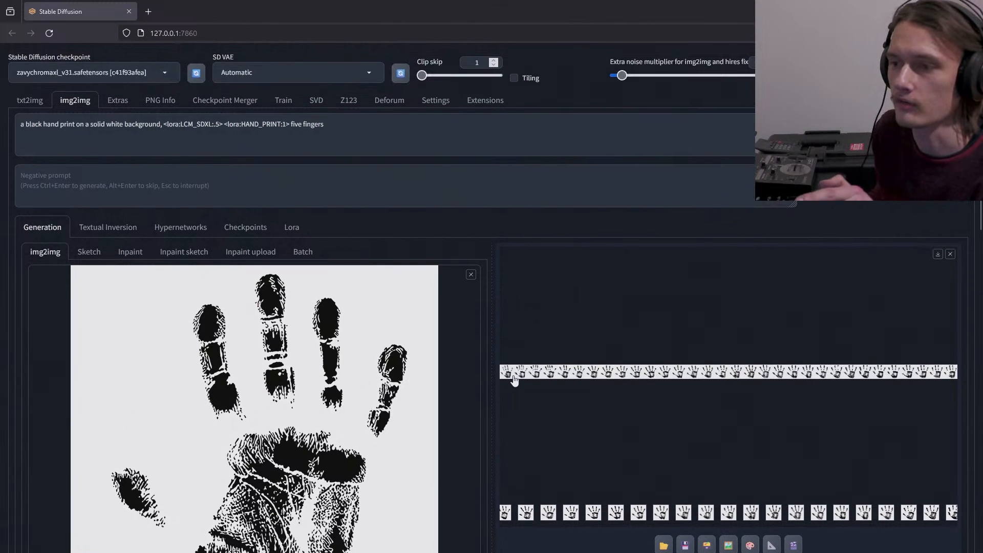
- Step through the hand print frames in the img2img results gallery, and go back to the strip overview image
click(523, 514)
key(Right)
key(Right)
key(Right)
key(Right)
key(Right)
key(Right)
key(Right)
key(Right)
key(Right)
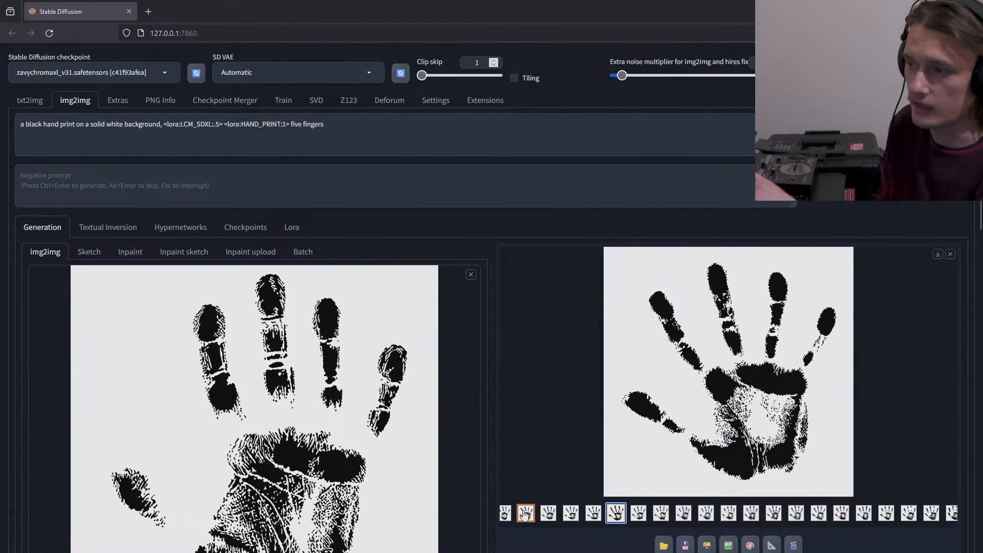
key(Right)
key(Right)
key(Right)
key(Right)
key(Right)
key(Right)
key(Right)
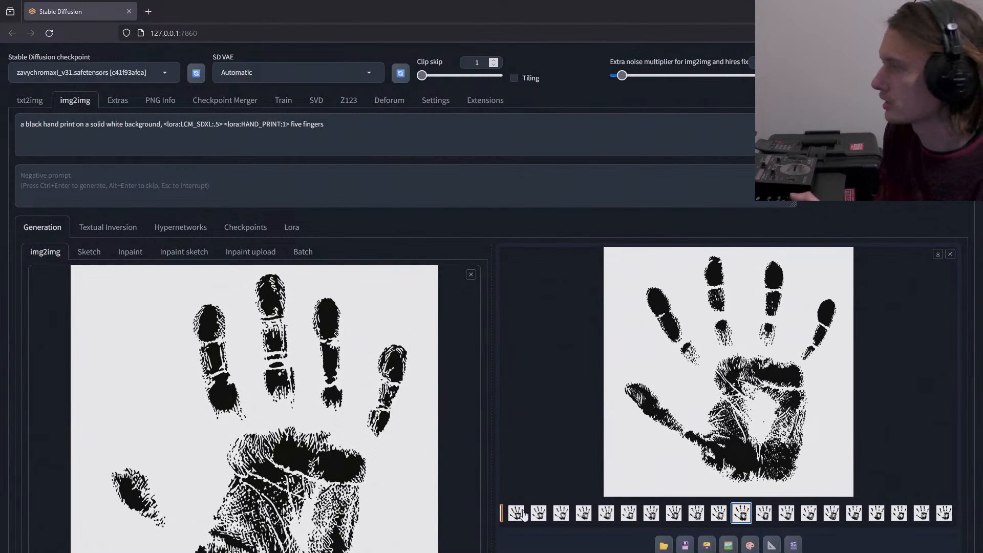
key(Right)
key(Right)
key(Right)
key(Right)
key(Right)
key(Right)
key(Right)
key(Right)
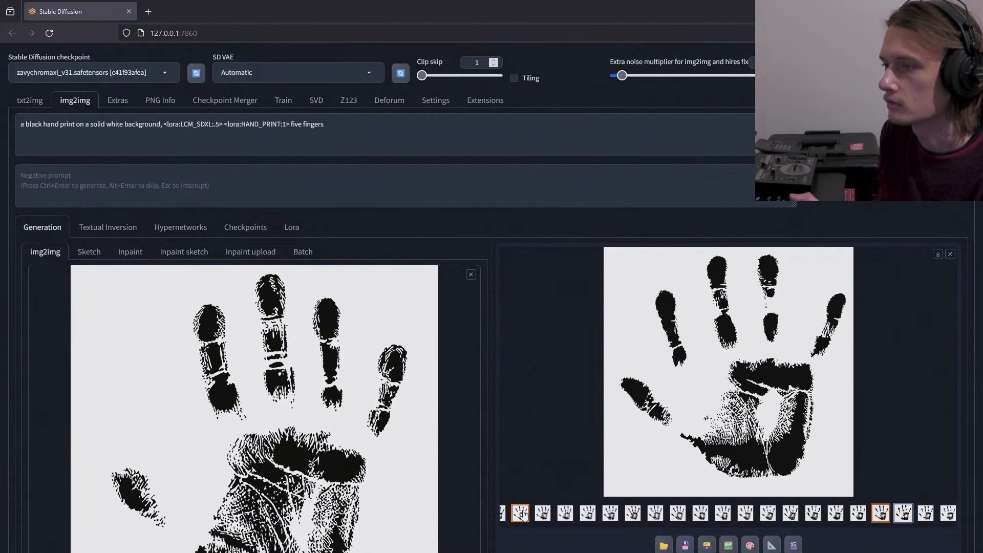
click(521, 513)
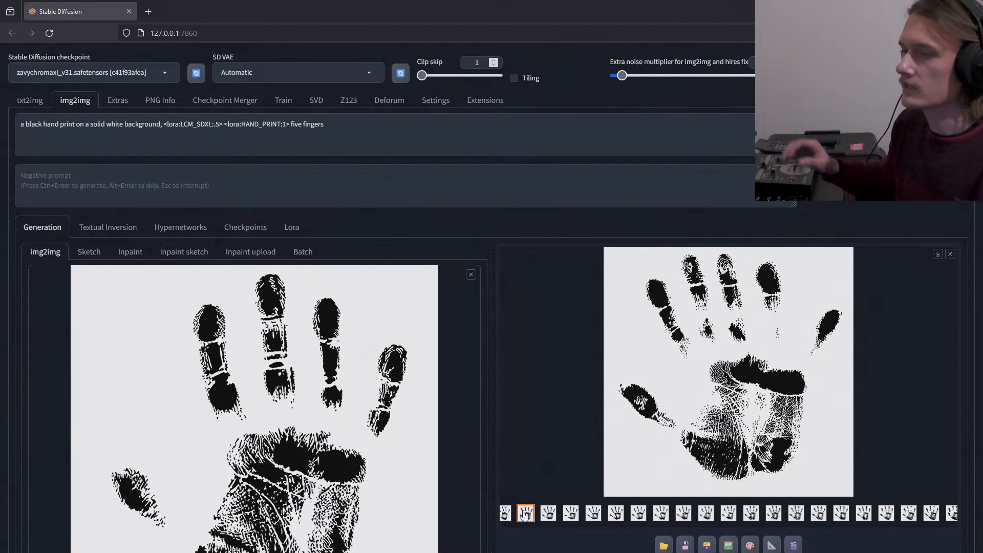
key(Left)
key(Left)
key(Left)
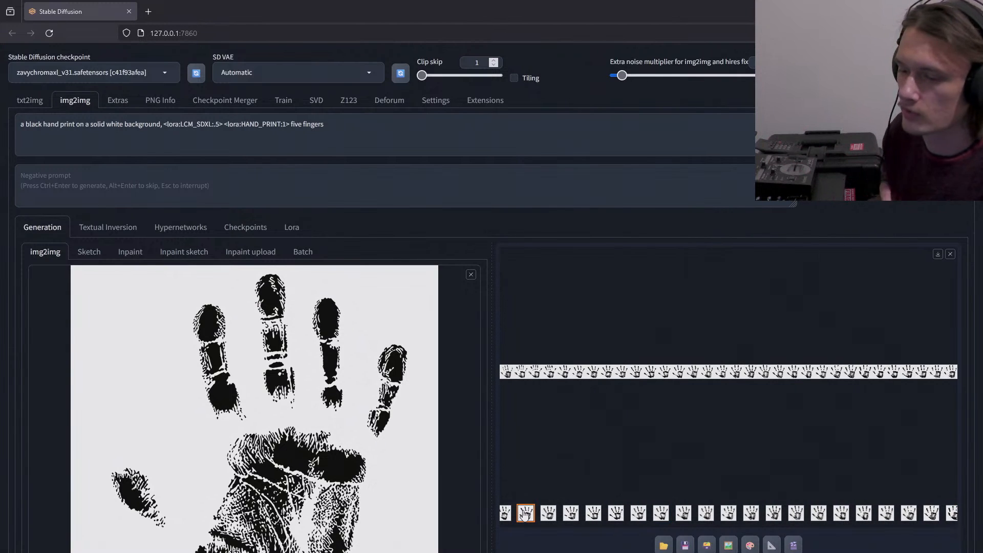
- Switch to the Adobe Premiere Pro window with the hands project and maximize it
key(alt+Tab)
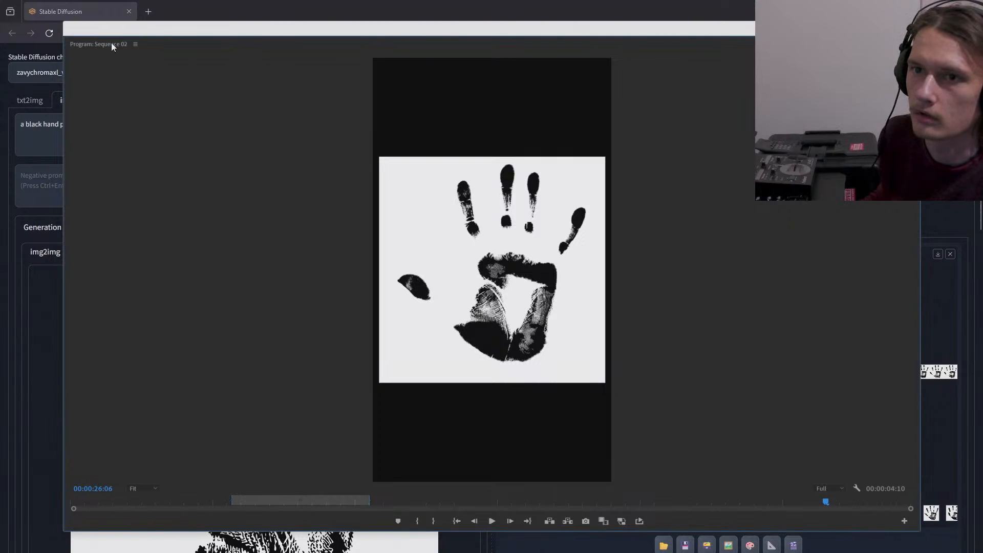
key(alt+Tab)
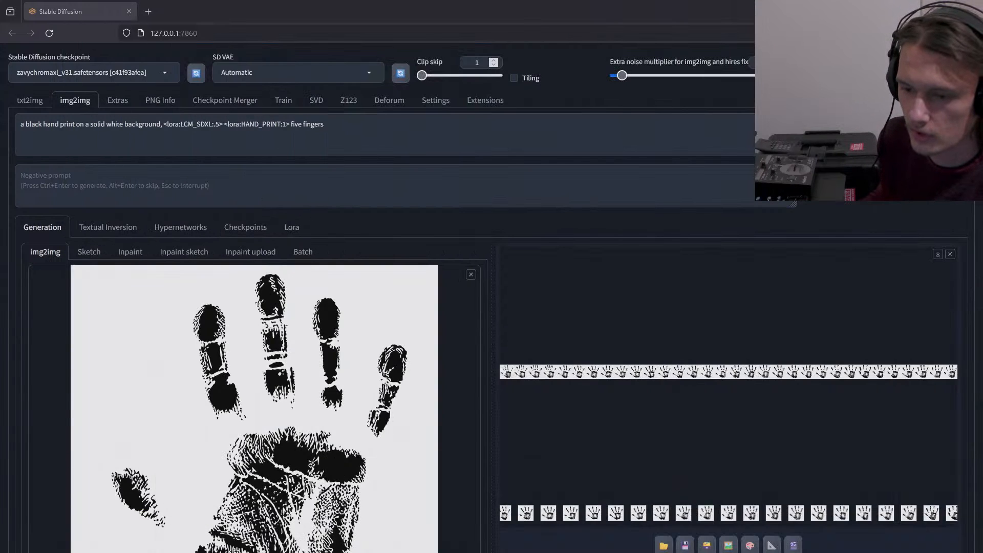
drag(351, 552, 356, 73)
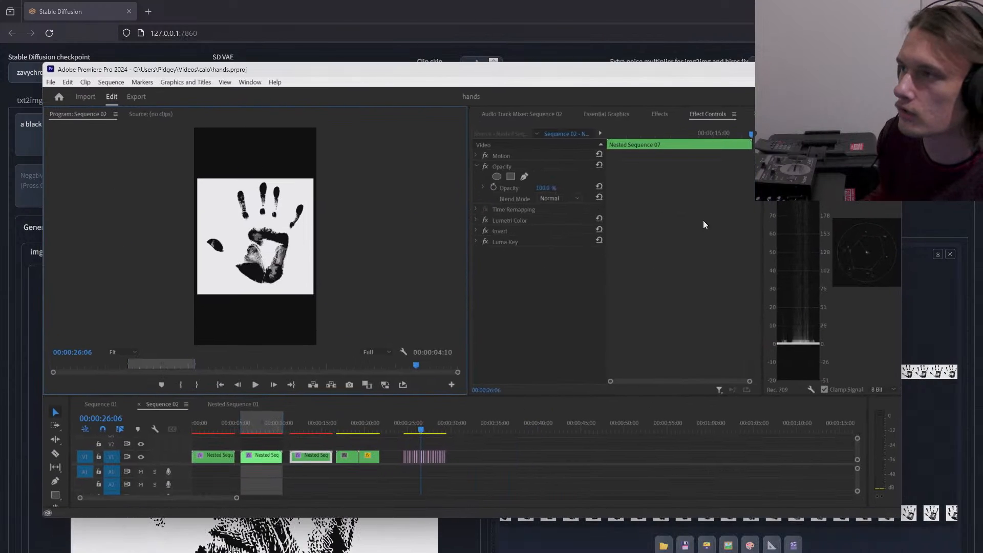
click(865, 69)
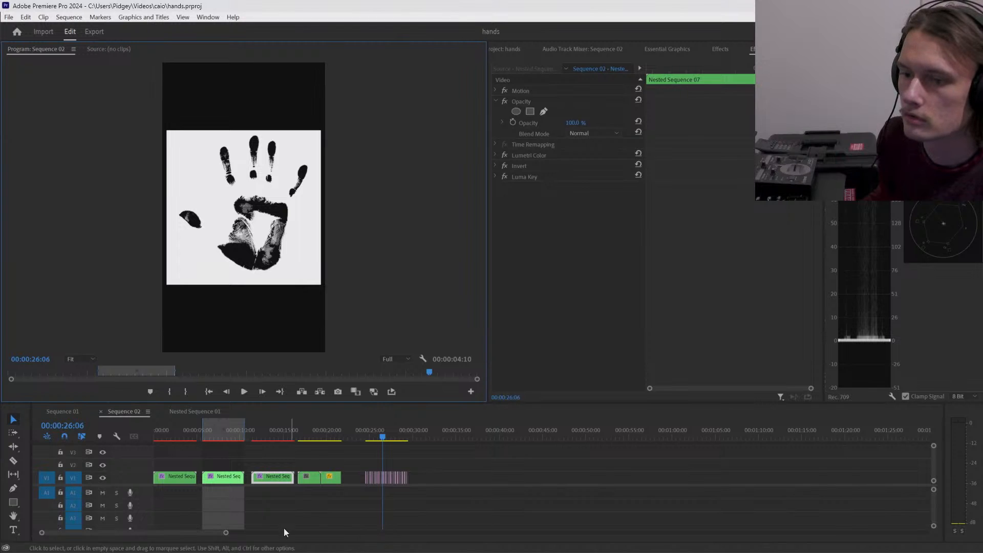
- Scrub through the individual hand print frame clips near the end of Sequence 02
drag(228, 535, 154, 539)
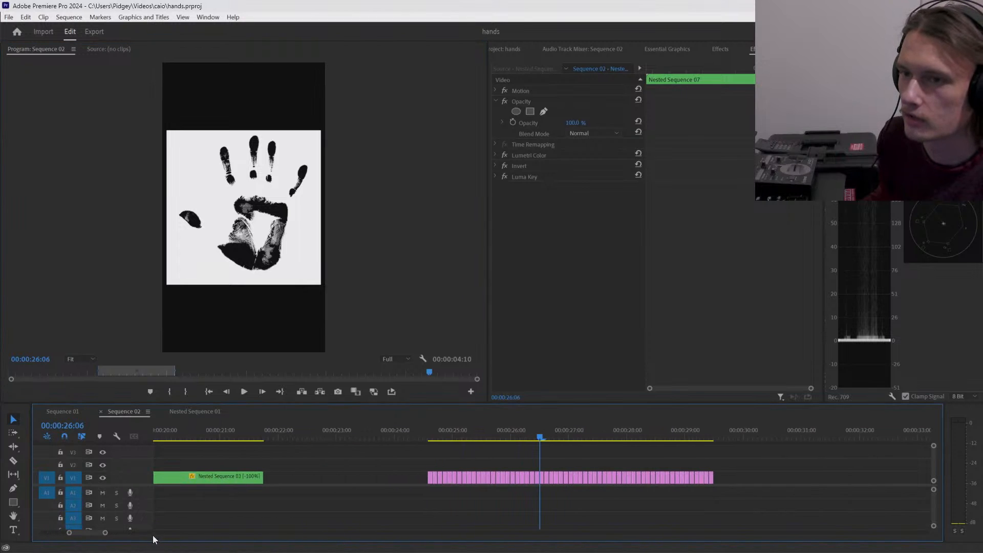
drag(438, 436, 477, 436)
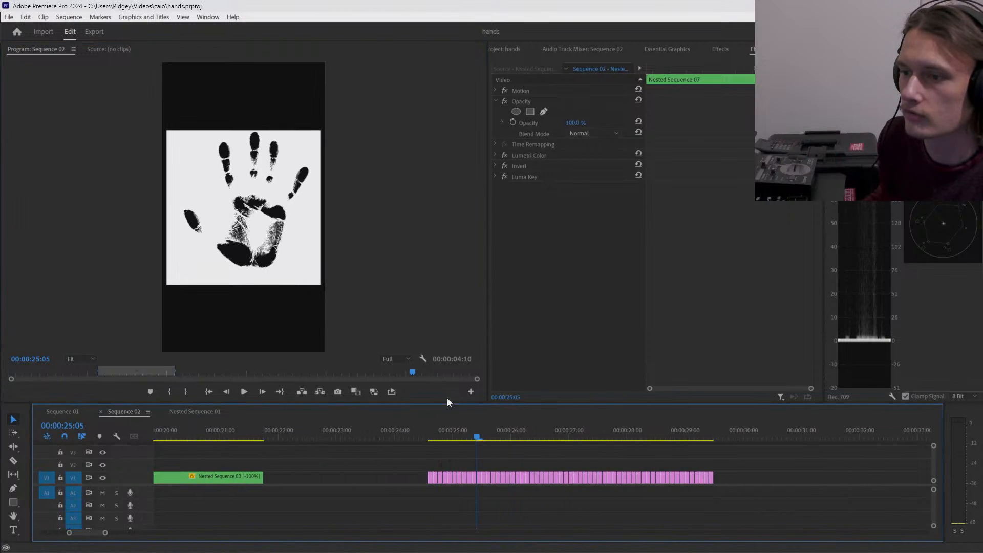
drag(457, 404, 456, 463)
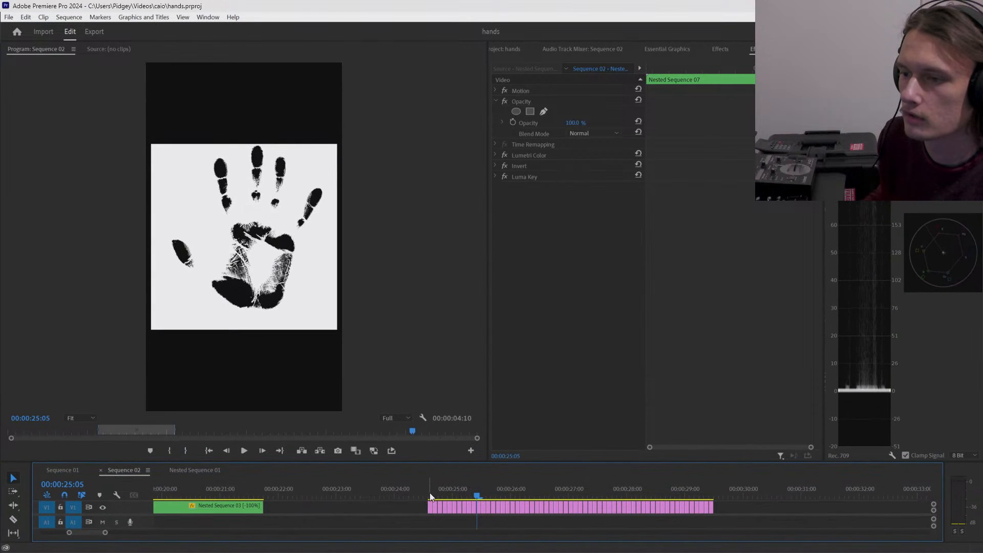
mouse_move(431, 496)
mouse_down()
mouse_move(718, 497)
mouse_move(429, 495)
mouse_up()
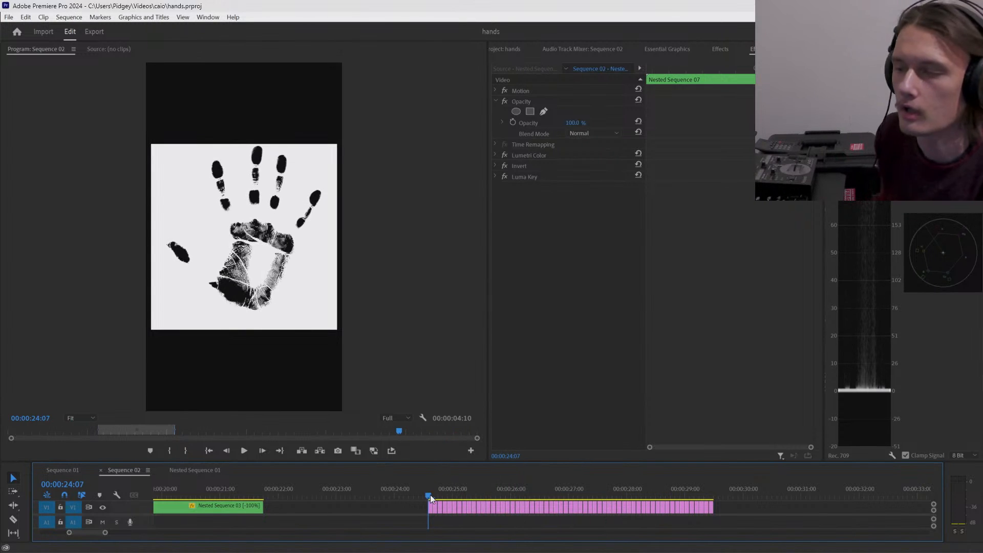
drag(430, 495, 528, 401)
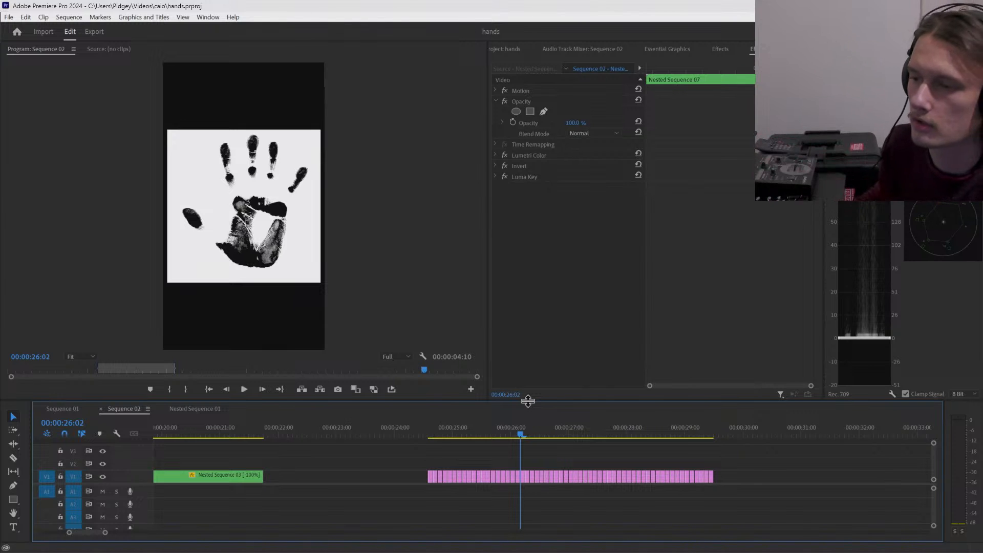
drag(440, 435, 506, 435)
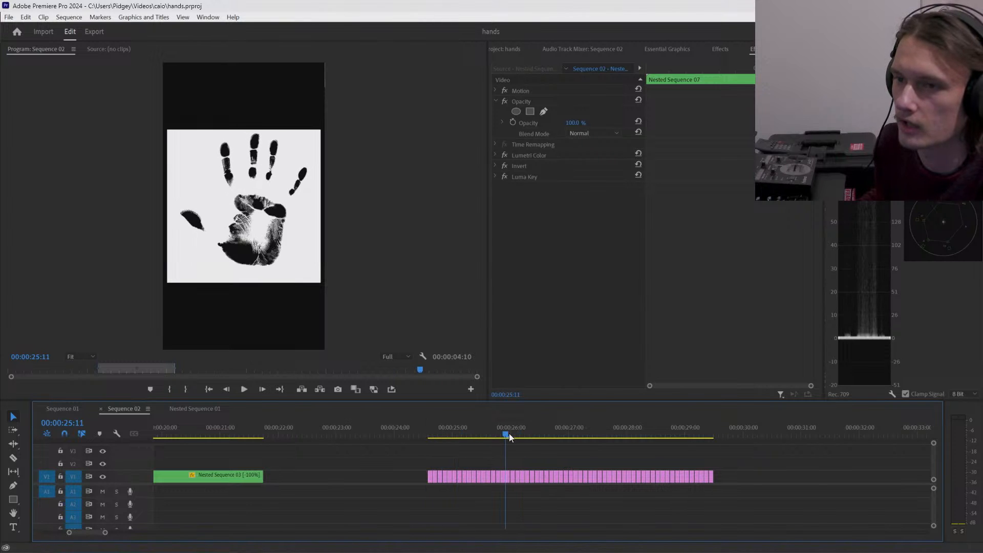
- Preview the second nested clip in the timeline, and scrub back to the first nested clip
drag(105, 533, 208, 532)
click(219, 434)
mouse_move(219, 434)
mouse_down()
mouse_move(209, 435)
mouse_move(232, 429)
mouse_move(219, 434)
mouse_up()
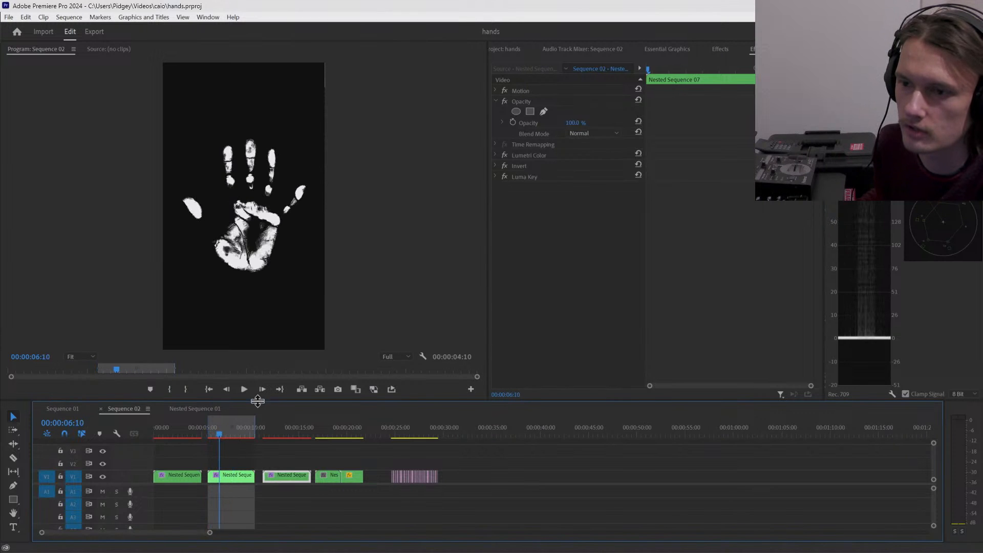
drag(257, 407, 255, 435)
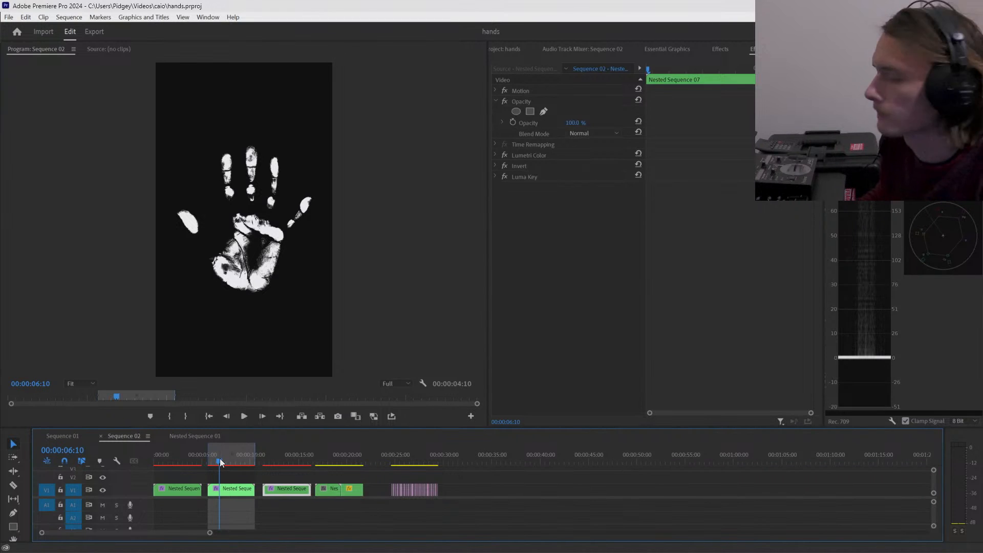
drag(220, 462, 165, 463)
- Overlay the second nested clip on the first using track V2, try a position shift, and return the clip to its original time
drag(241, 489, 179, 477)
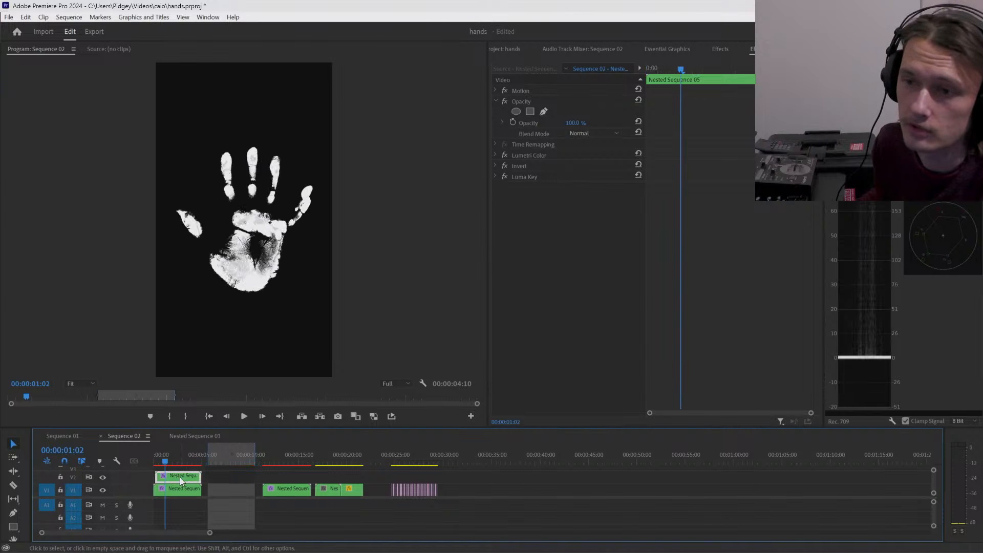
click(496, 90)
drag(599, 101, 563, 102)
key(ctrl+z)
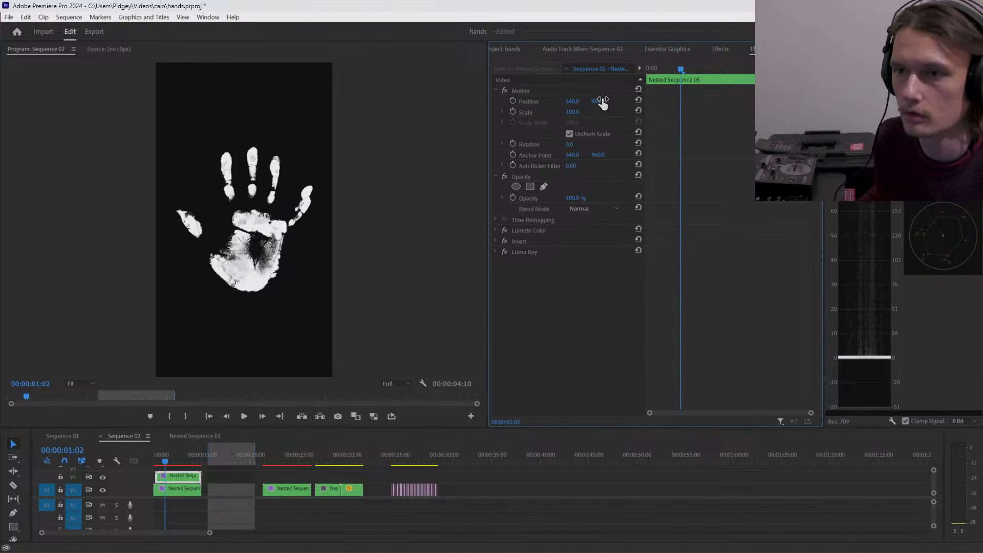
drag(177, 477, 152, 462)
- Play the sequence from the beginning and view the animation in the full-screen preview
click(217, 462)
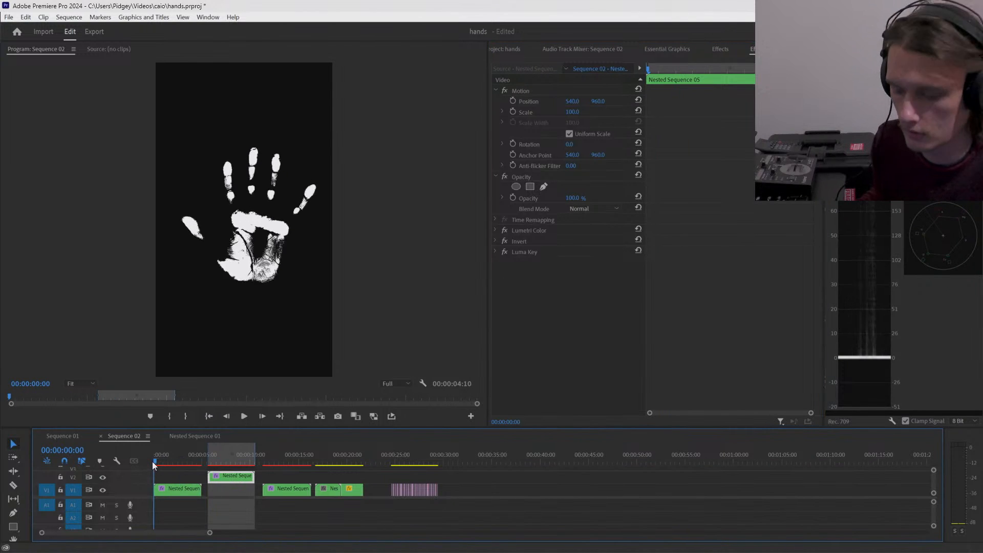
key(space)
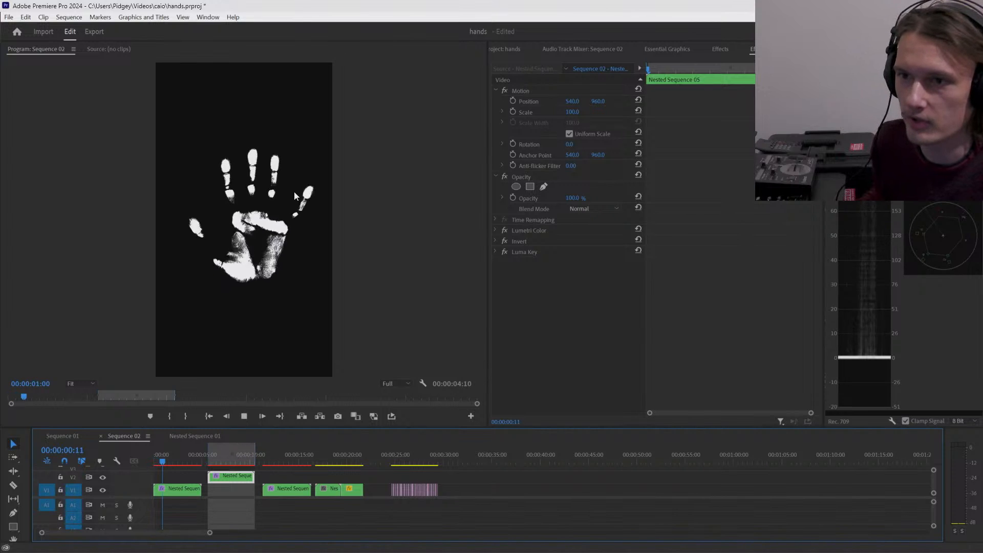
click(281, 253)
key(ctrl+grave)
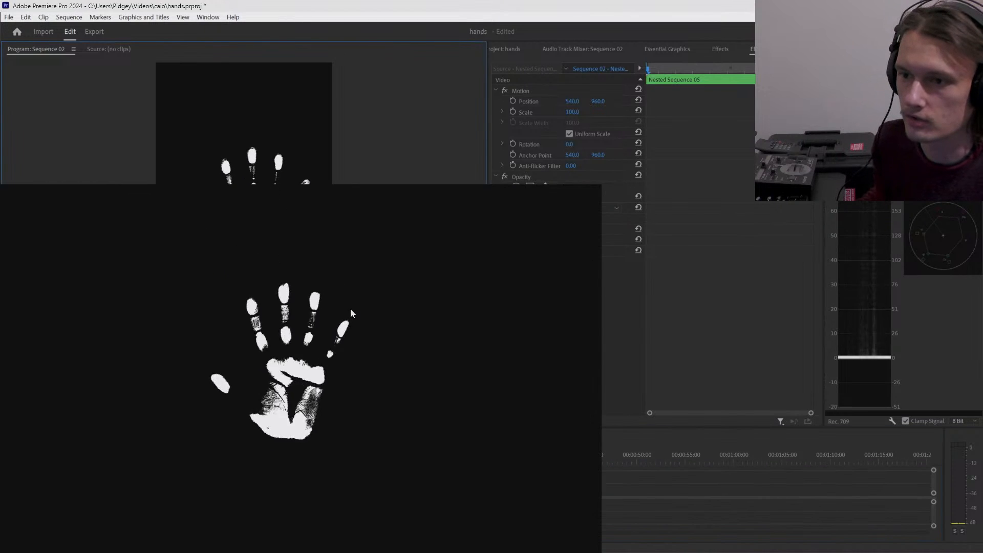
key(ctrl+grave)
key(ctrl+grave)
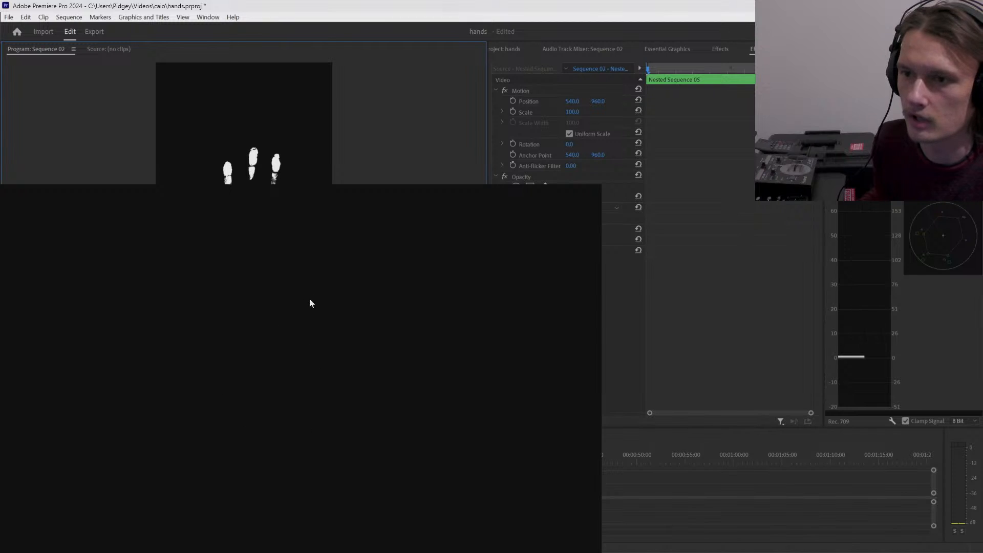
key(ctrl+grave)
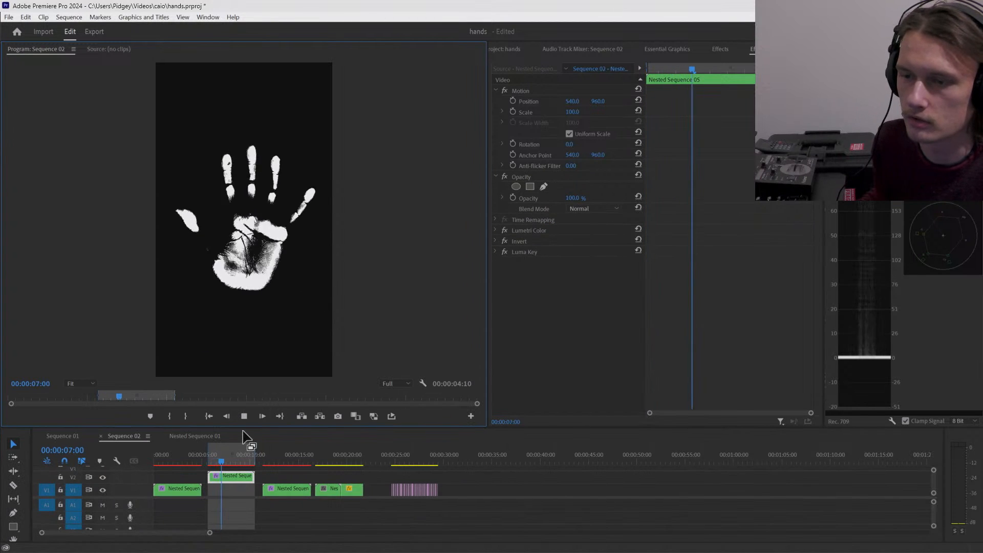
- Play back the second and third nested hand clips
click(218, 461)
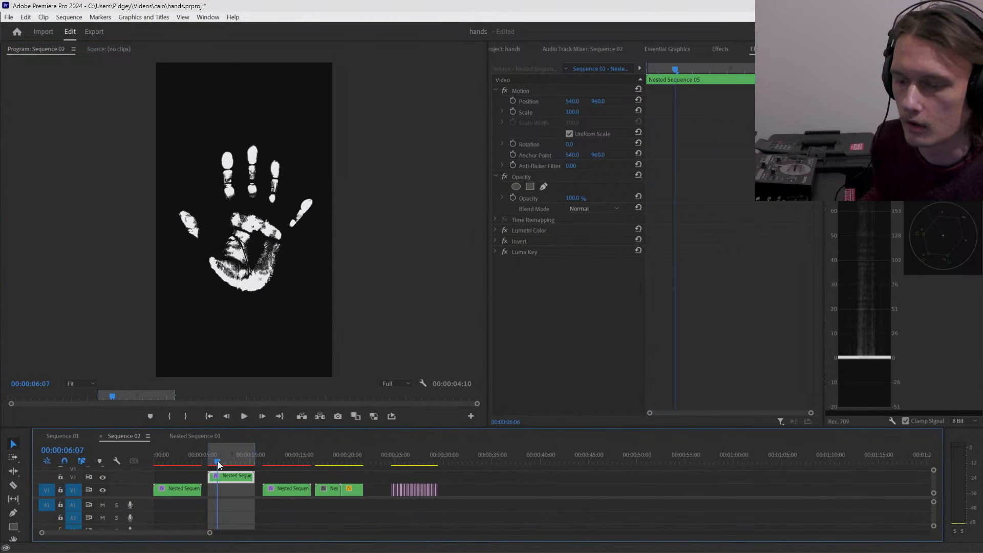
key(space)
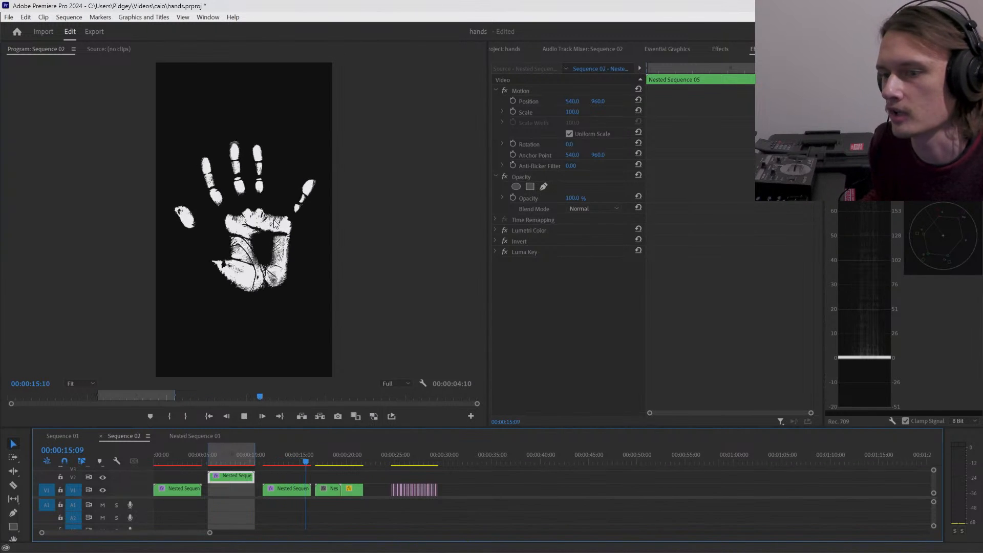
drag(278, 462, 262, 465)
key(space)
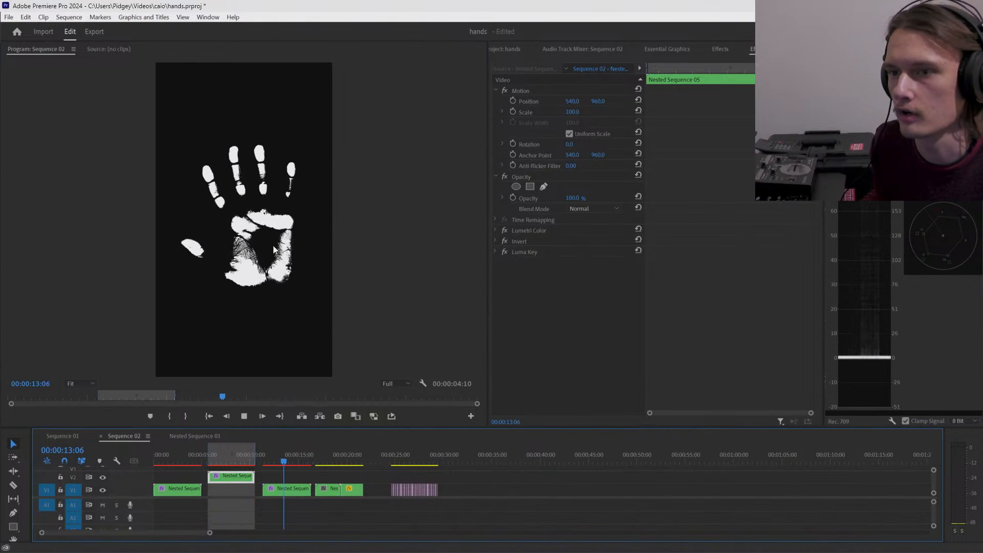
key(space)
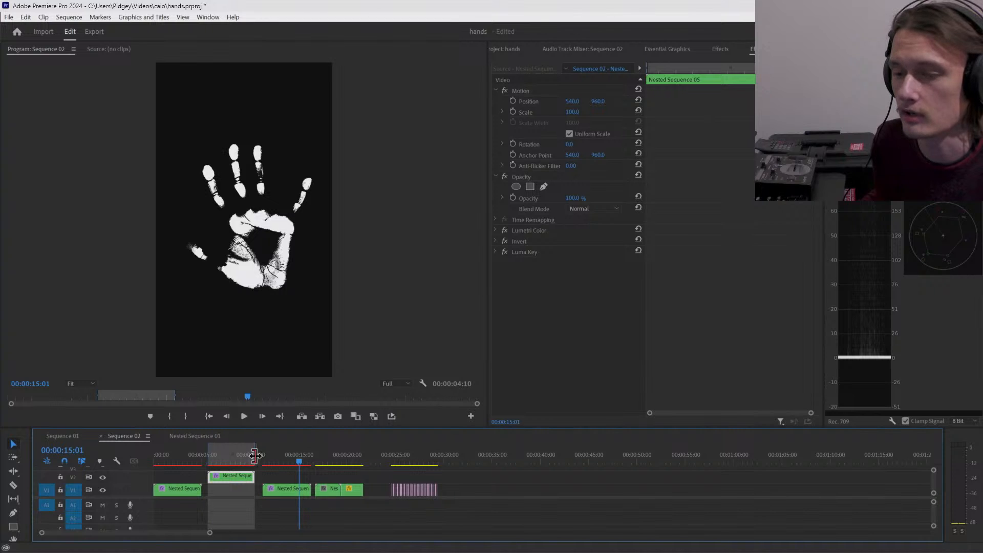
- Set the in and out range to the third nested clip, and play it with loop playback enabled
drag(255, 455, 312, 455)
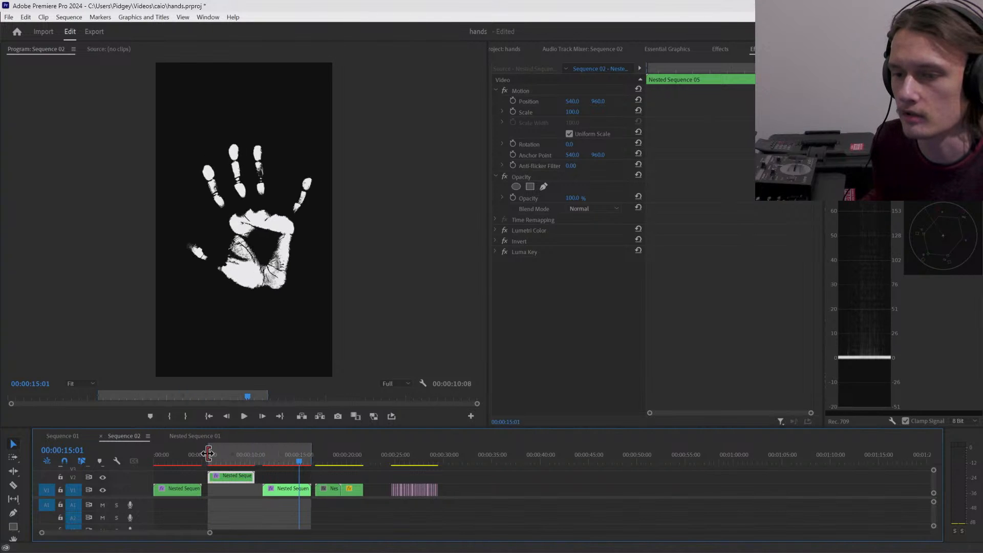
drag(208, 454, 263, 455)
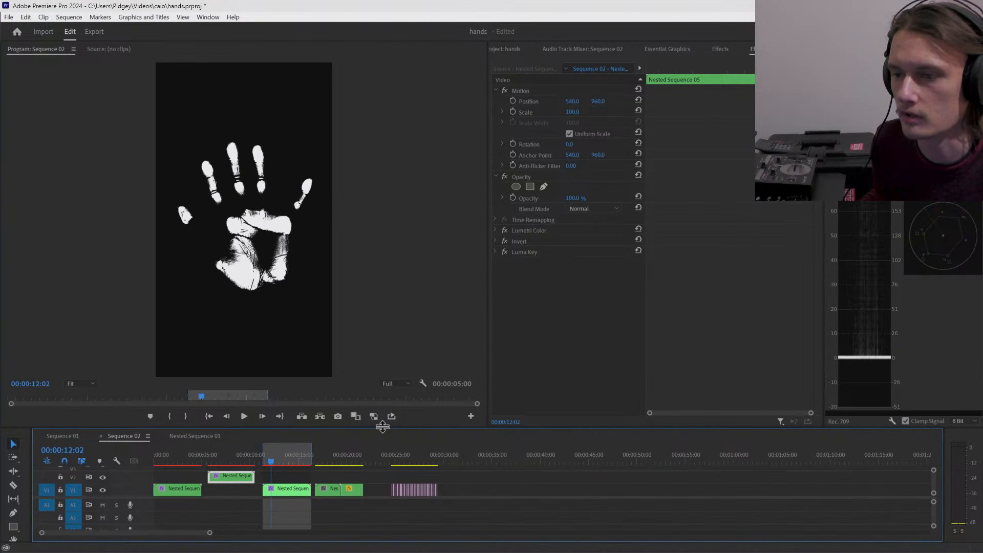
click(398, 417)
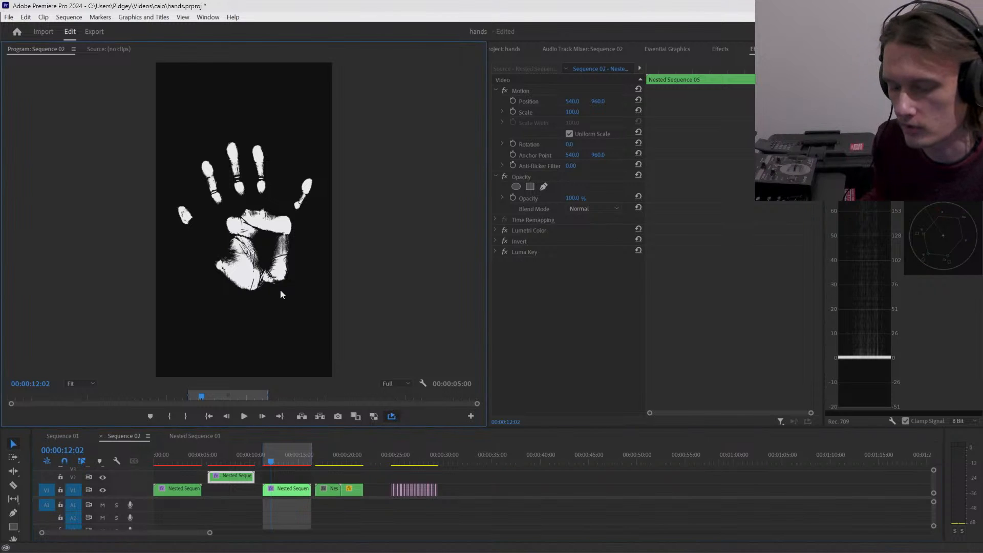
key(space)
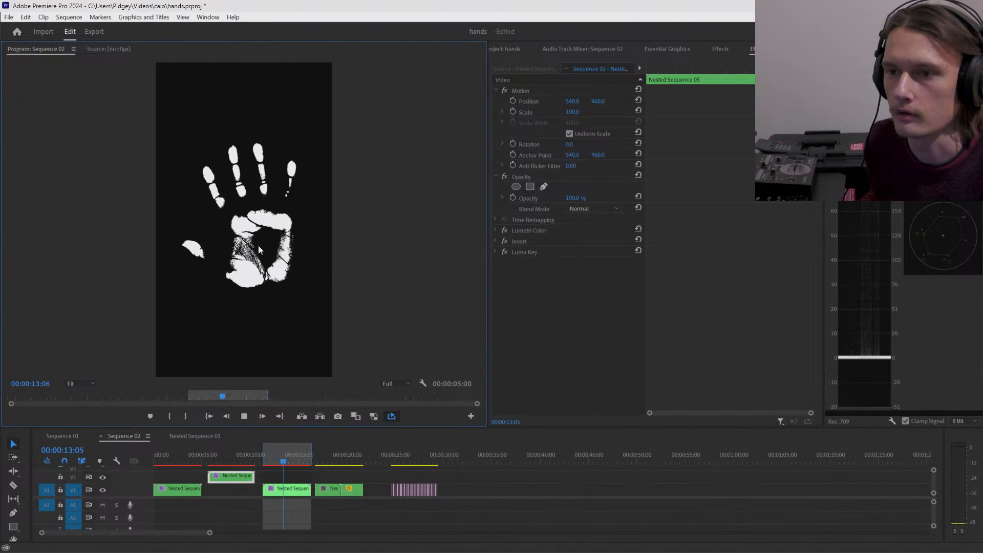
key(space)
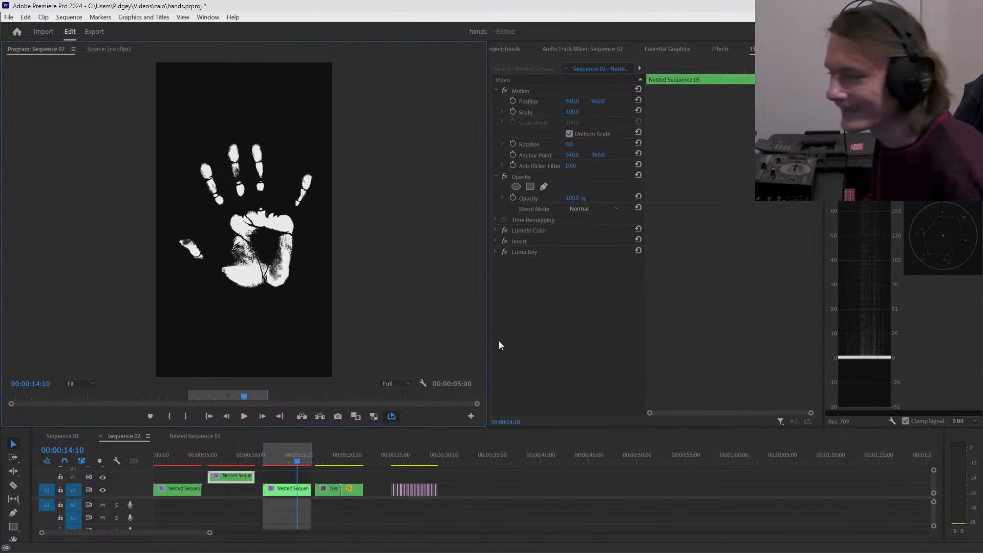
- Widen the program monitor, give the timeline more height, and move the playhead to 00:00:26:06 in the frame clips
drag(487, 328, 570, 328)
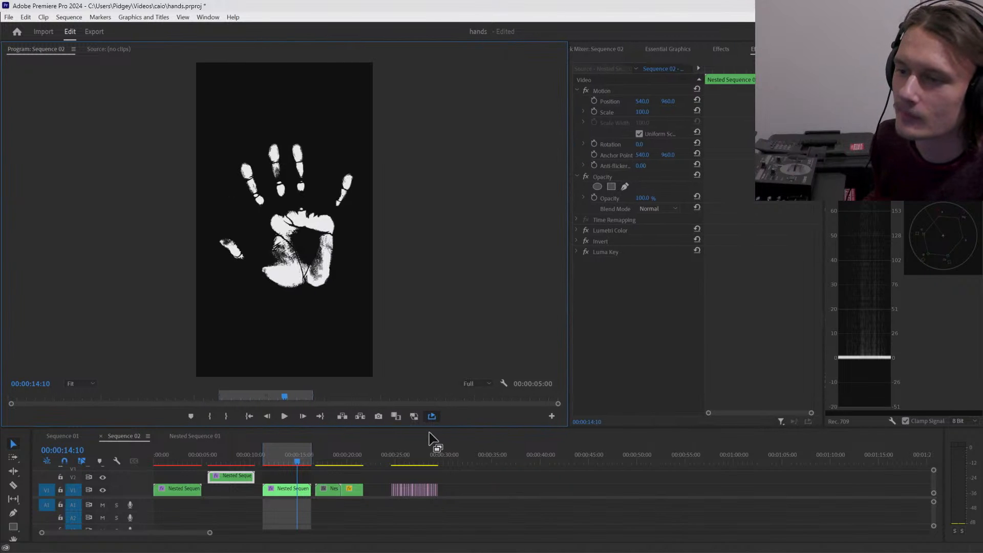
drag(426, 426, 451, 386)
drag(293, 420, 411, 422)
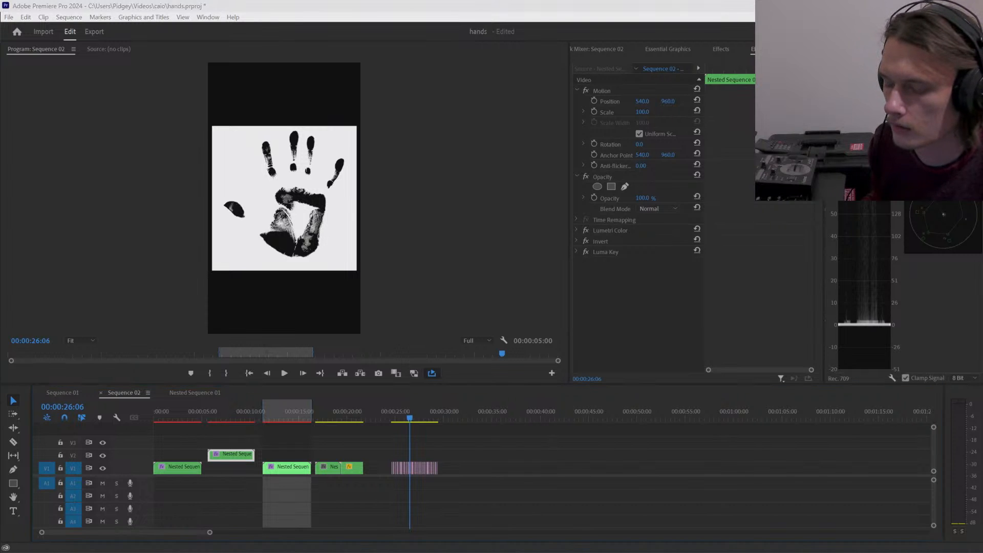
- Switch to the File Explorer window with the img2img-images 2024-03-03 folder and open 00011-1028786768.png for viewing
drag(664, 551, 741, 73)
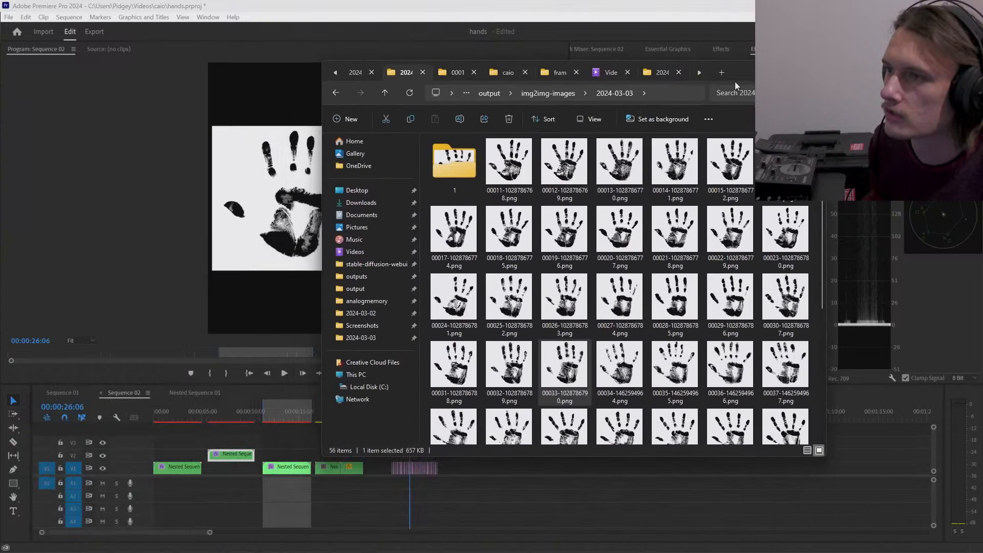
scroll(517, 178, down, 3)
scroll(517, 179, up, 4)
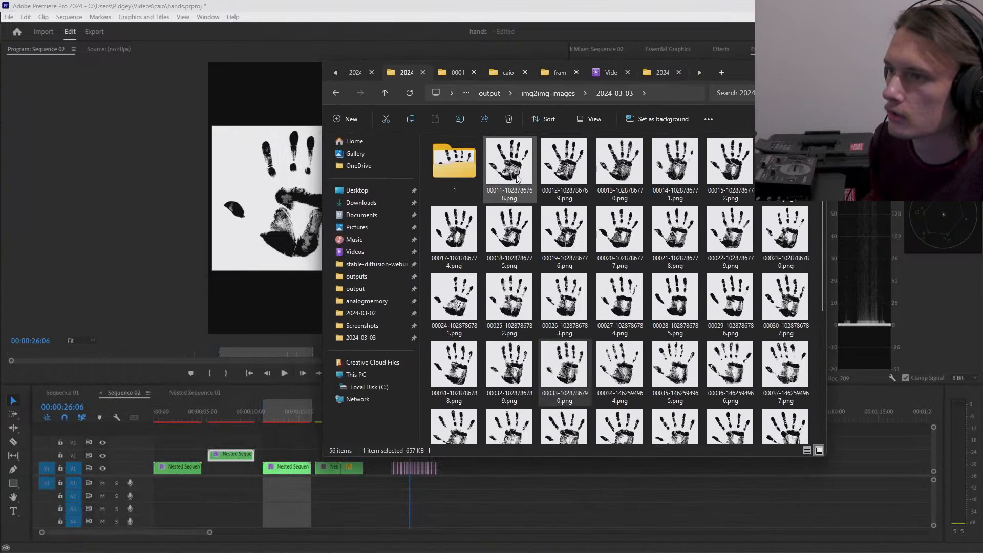
click(519, 170)
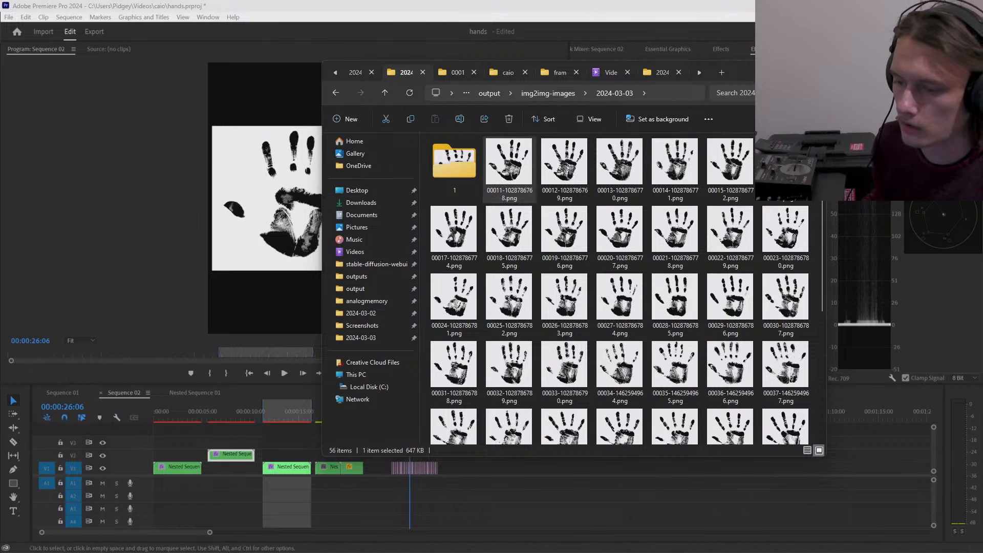
key(Return)
drag(527, 281, 558, 185)
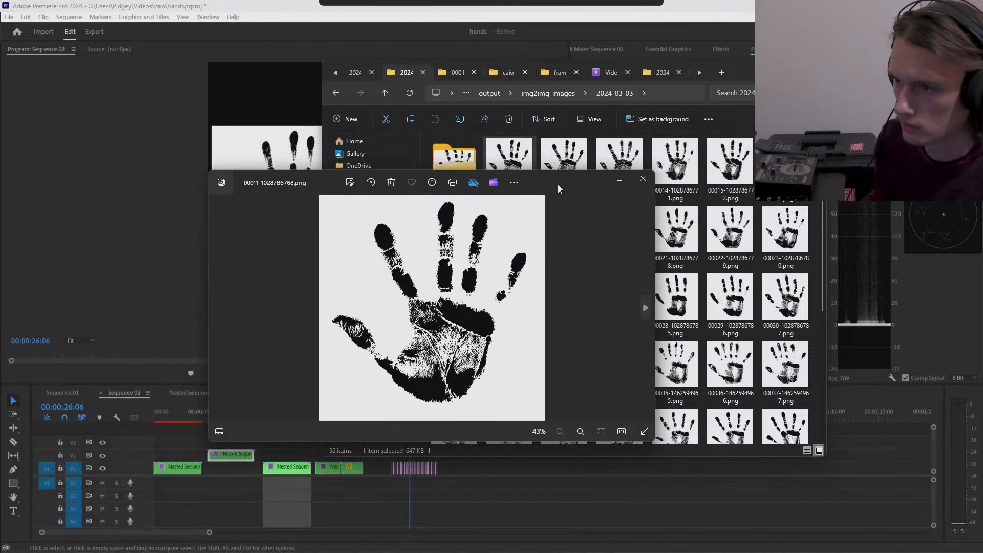
- Step forward through the generated hand print images up to 00038-1462594968.png
key(Right)
key(Right)
key(Right)
key(Right)
key(Right)
key(Right)
key(Right)
key(Right)
key(Right)
key(Right)
key(Right)
key(Right)
key(Right)
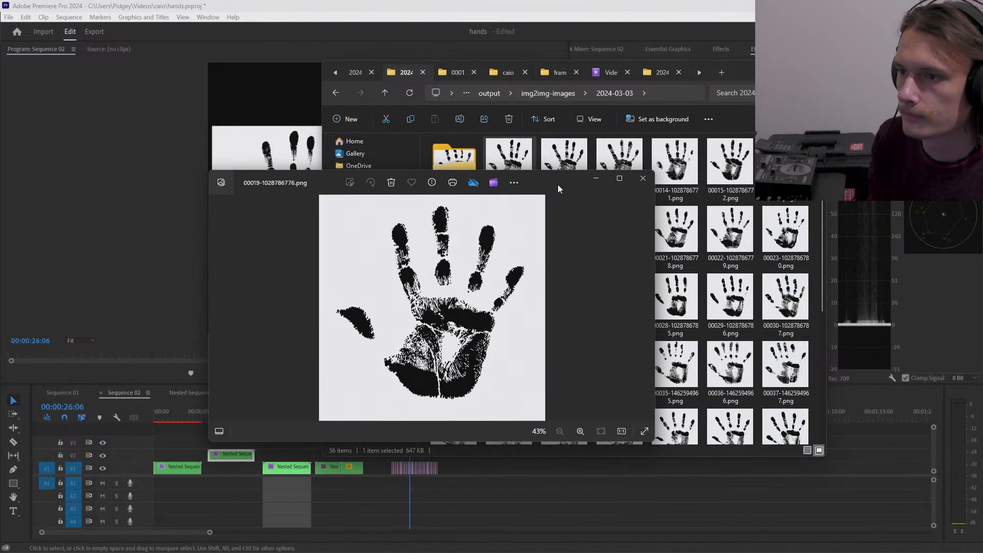
key(Right)
key(Right)
key(Right)
key(Right)
key(Right)
key(Right)
key(Right)
key(Right)
key(Right)
key(Right)
key(Right)
key(Right)
key(Right)
key(Right)
key(Right)
key(Right)
key(Right)
key(Right)
key(Right)
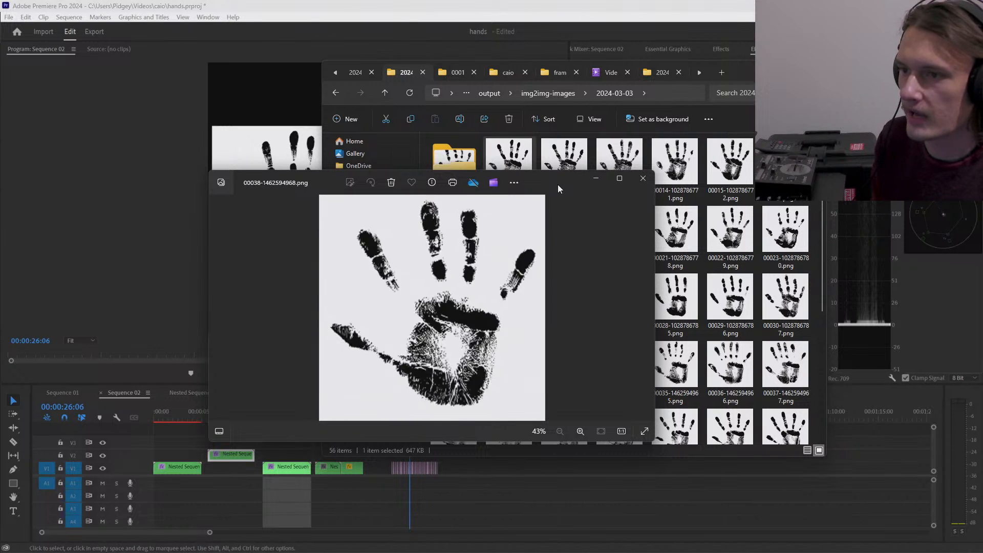
- Step back through the images and compare the neighbouring frames between 00033-1028786790.png and 00035-1462594965.png
key(Left)
key(Left)
key(Left)
key(Left)
key(Left)
key(Left)
key(Left)
key(Left)
key(Left)
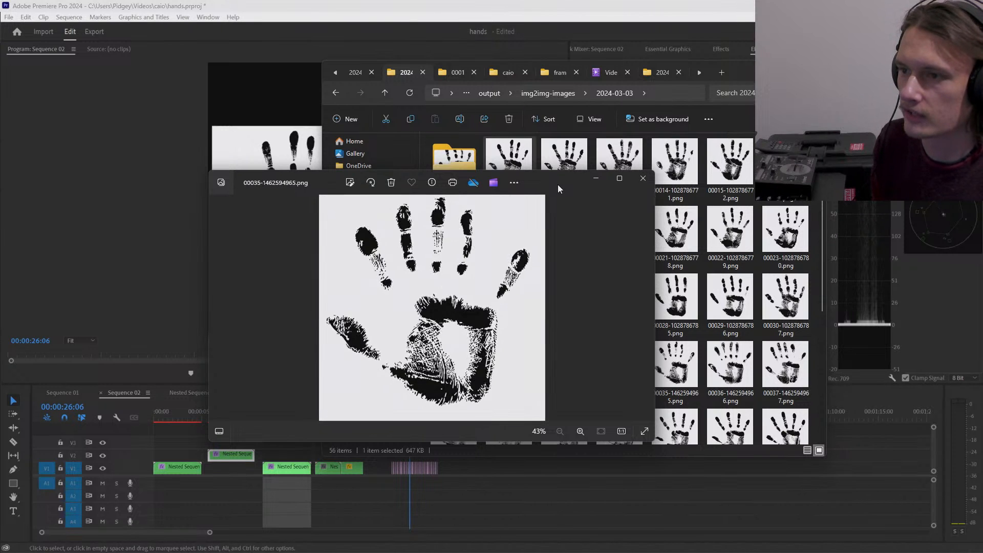
key(Left)
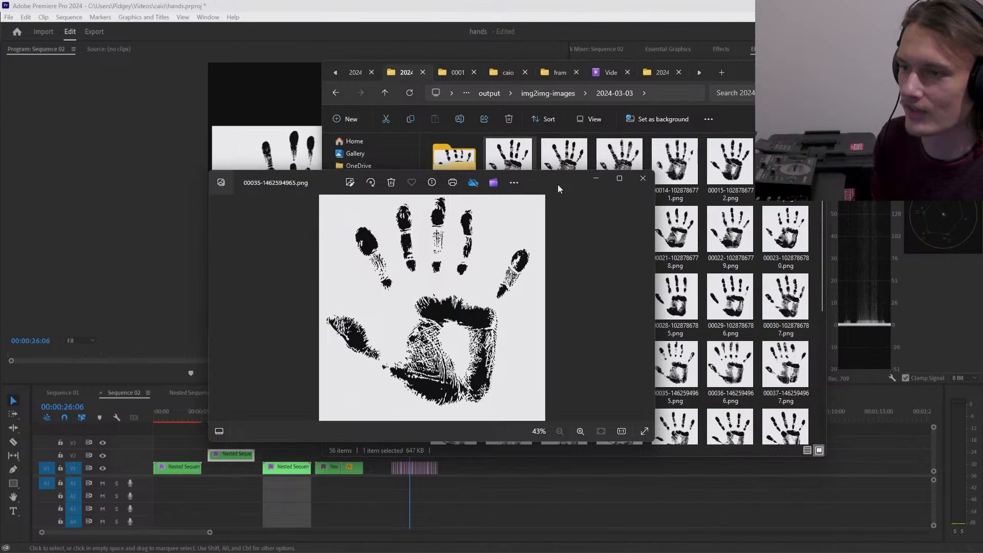
key(Right)
key(Left)
key(Left)
key(Right)
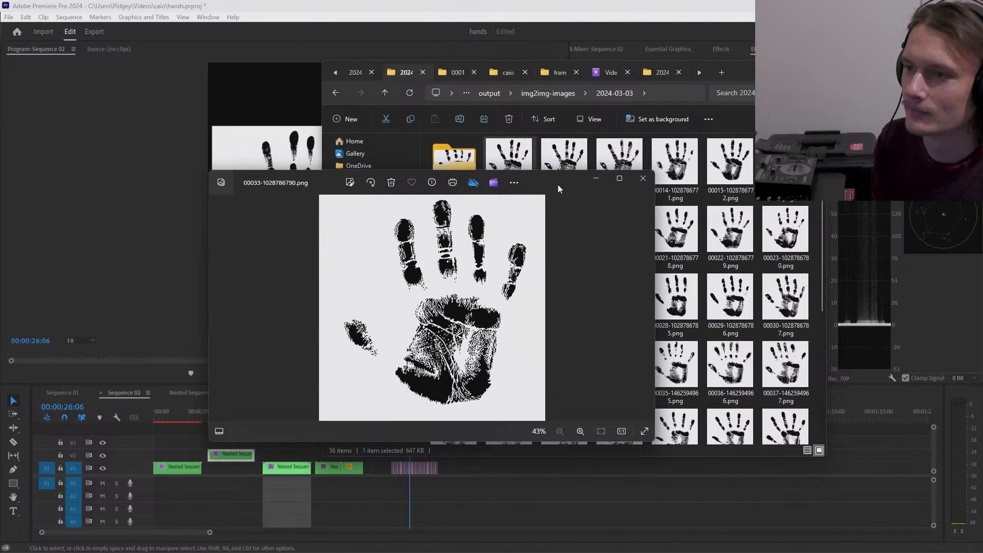
- Compare the neighbouring hand print frames back and forth between 00032-1028786789.png and 00036-1462594966.png
key(Right)
key(Right)
key(Left)
key(Left)
key(Left)
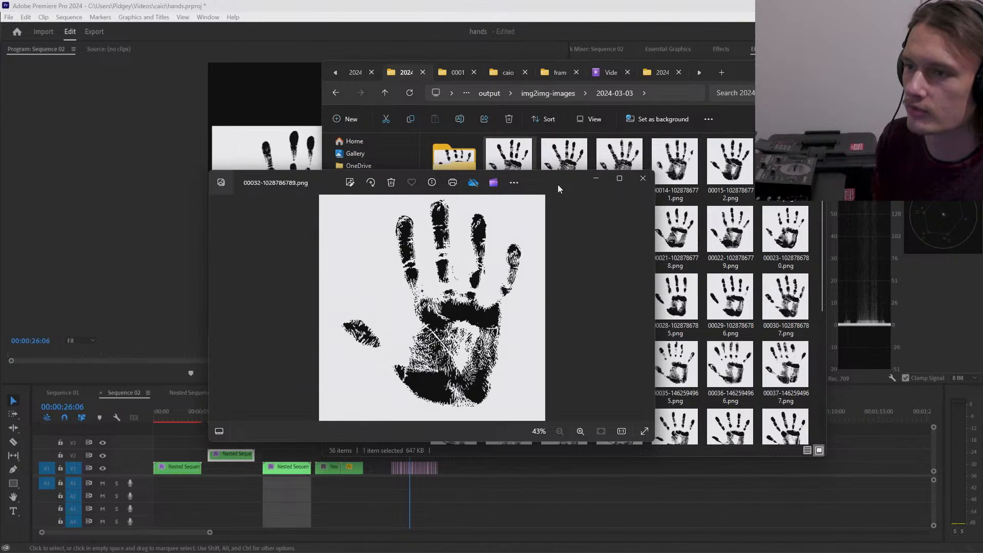
key(Right)
key(Right)
key(Left)
key(Left)
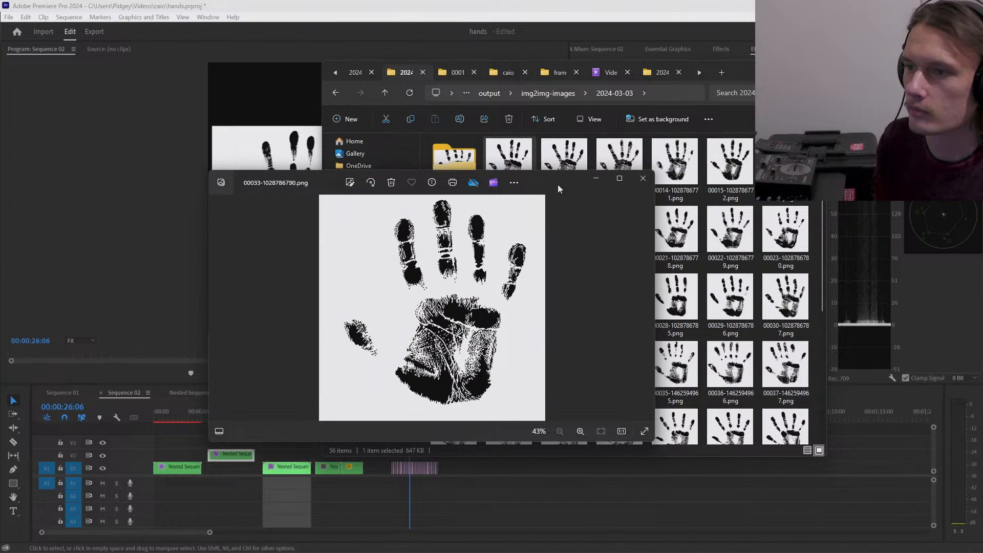
key(Right)
key(Right)
key(Right)
key(Right)
key(Right)
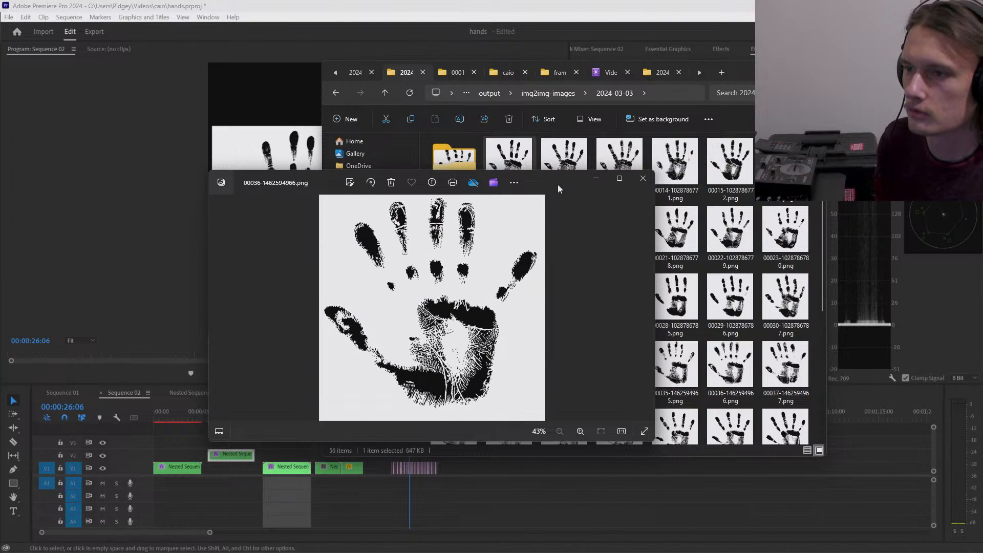
key(Left)
key(Left)
key(Left)
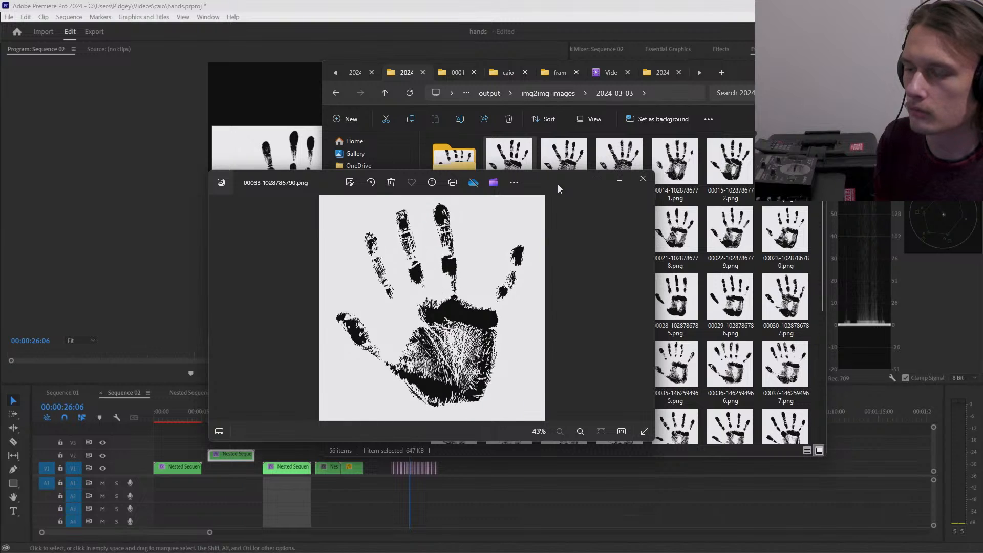
- Step forward through the remaining hand print images up to 00056-1462594986.png
key(Right)
key(Right)
key(Right)
key(Right)
key(Right)
key(Right)
key(Right)
key(Right)
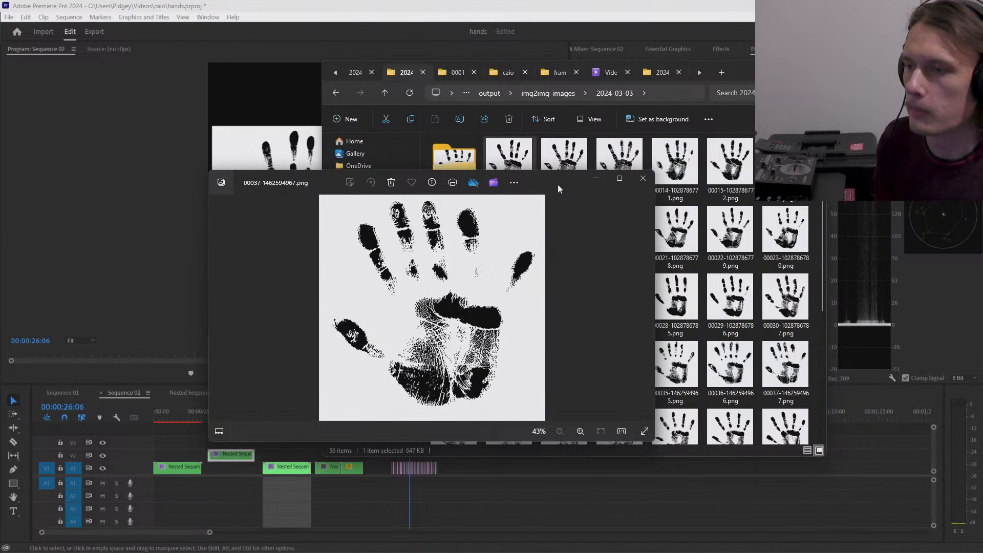
key(Right)
key(Right)
key(Right)
key(Right)
key(Right)
key(Right)
key(Right)
key(Right)
key(Right)
key(Right)
key(Right)
key(Right)
key(Right)
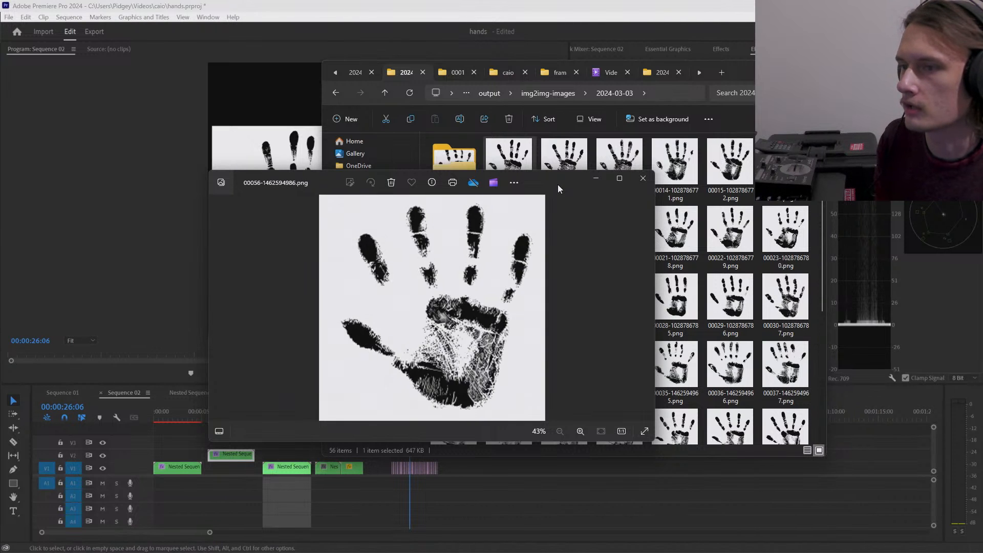
- Step back through the images to 00045-1462594975.png and close the image viewer
key(Left)
key(Left)
key(Left)
key(Left)
key(Left)
key(Left)
key(Left)
key(Left)
key(Left)
key(Left)
key(Left)
key(Left)
key(Left)
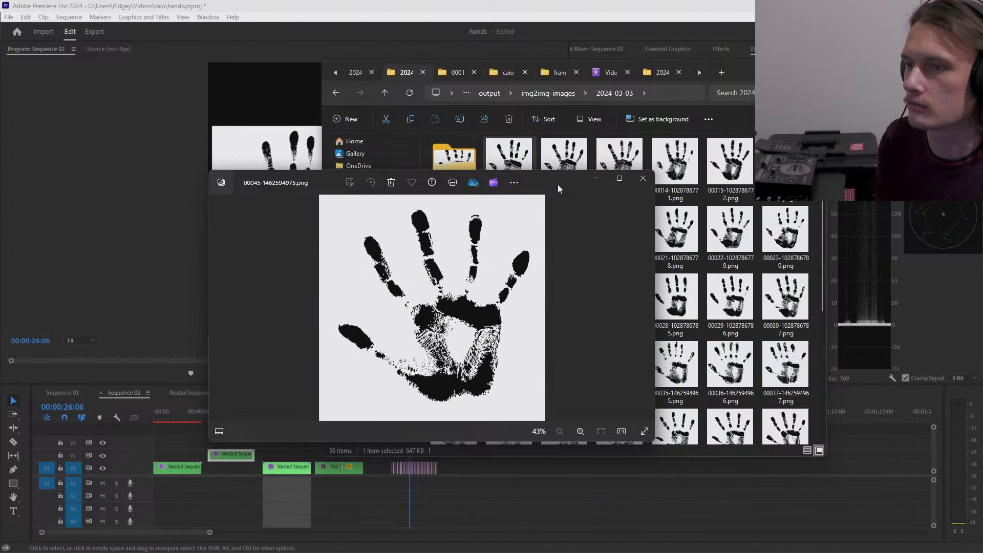
click(643, 179)
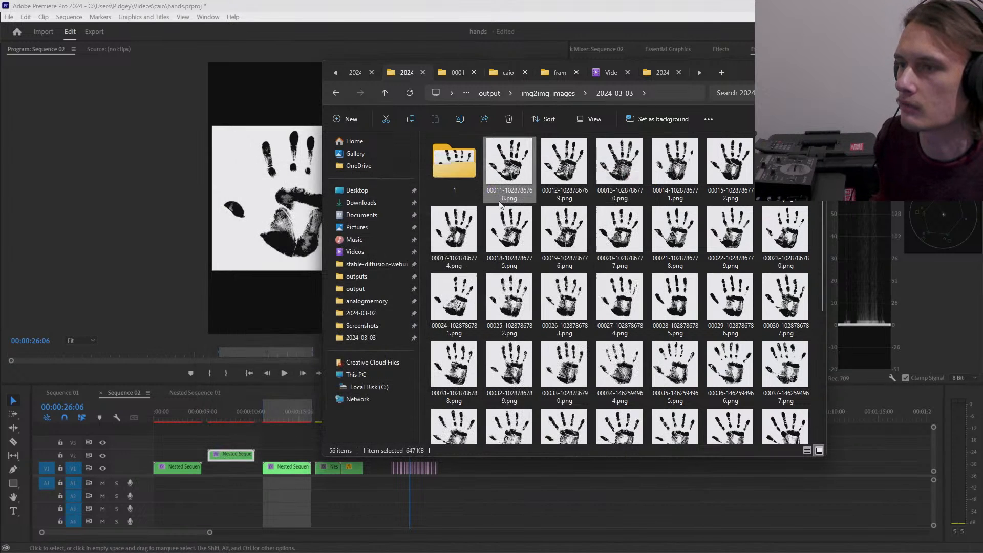
- Create a new folder named 2 in the img2img-images 2024-03-03 folder
right_click(426, 192)
mouse_move(529, 339)
click(561, 339)
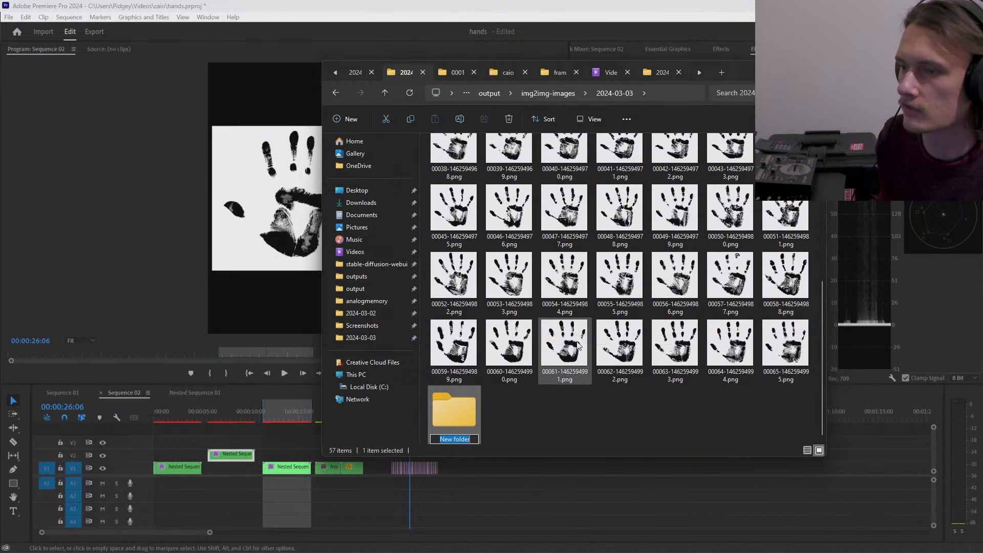
text(2)
key(Return)
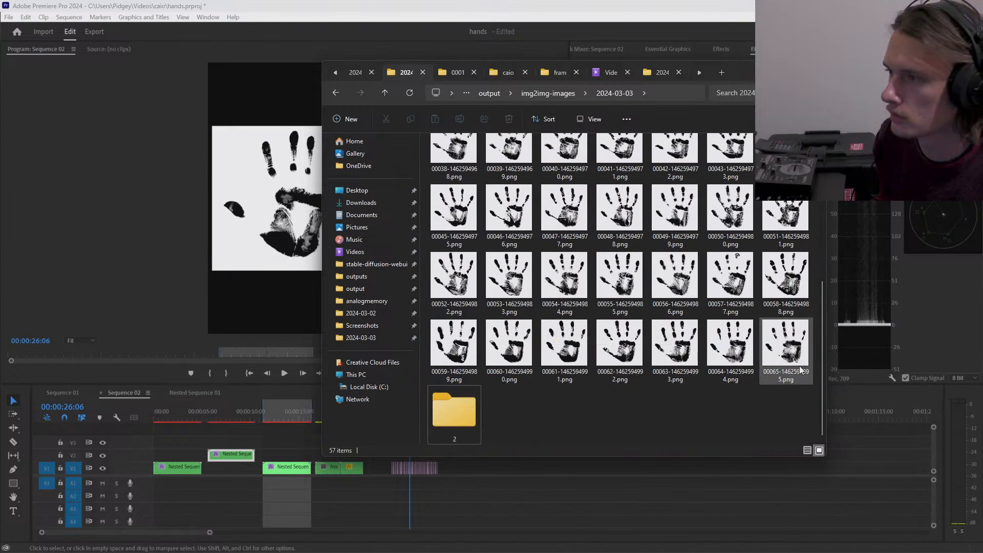
- Move all the loose hand print images, 00011 through 00065, into folder 2
click(785, 343)
scroll(666, 287, up, 5)
shift+click(509, 164)
scroll(560, 272, down, 5)
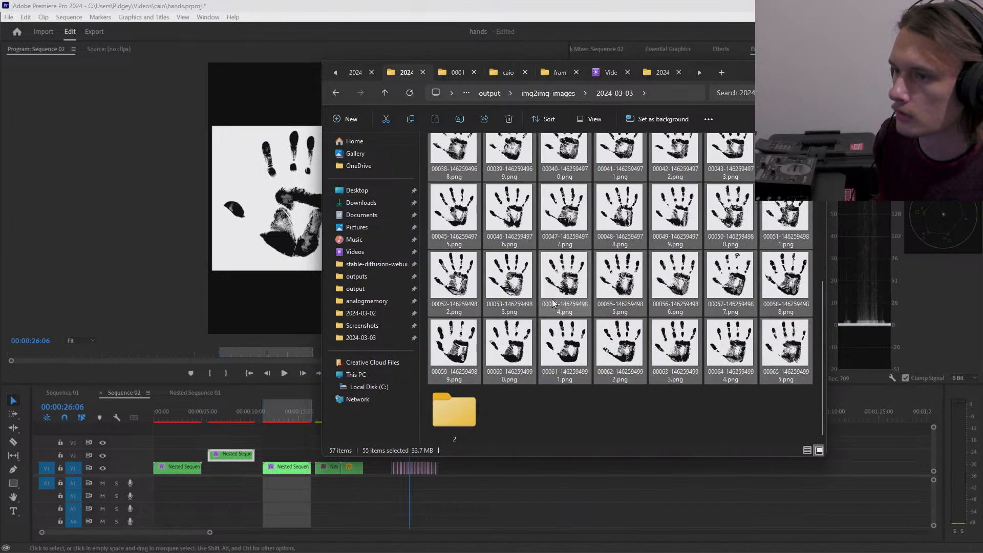
drag(555, 302, 454, 410)
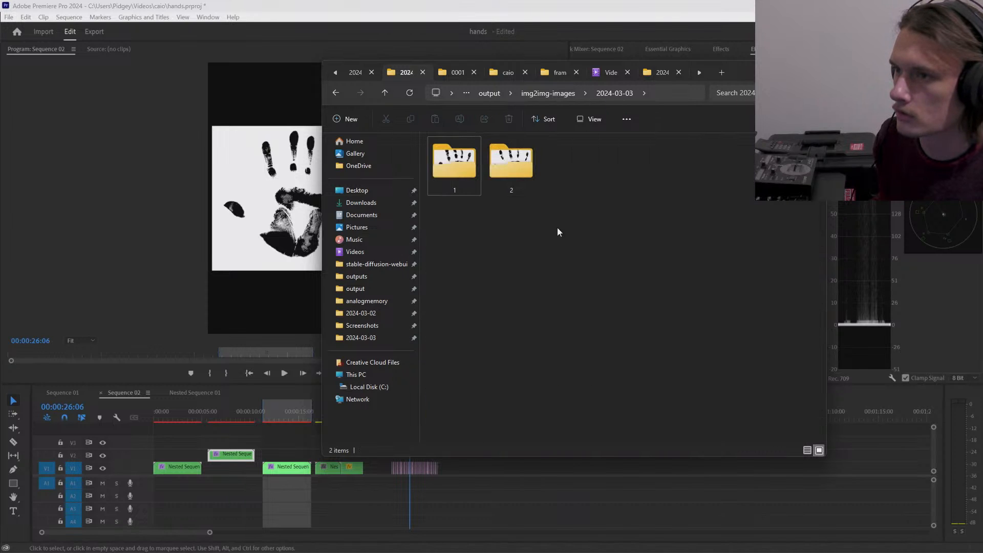
- Open folder 2, move its window over the program monitor area, and select all the images in it
double_click(507, 165)
drag(730, 72, 436, 79)
click(182, 173)
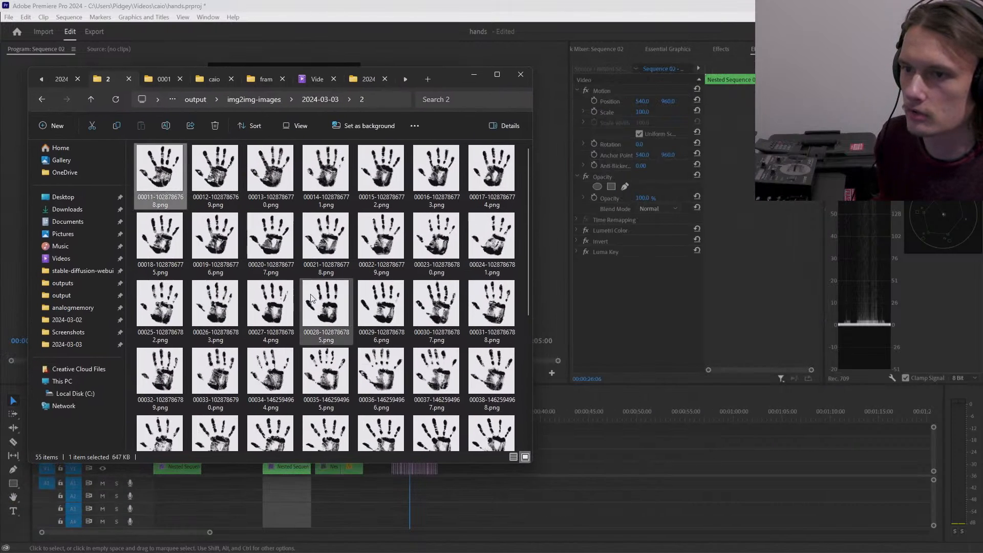
scroll(326, 308, down, 4)
shift+click(433, 421)
scroll(433, 421, up, 4)
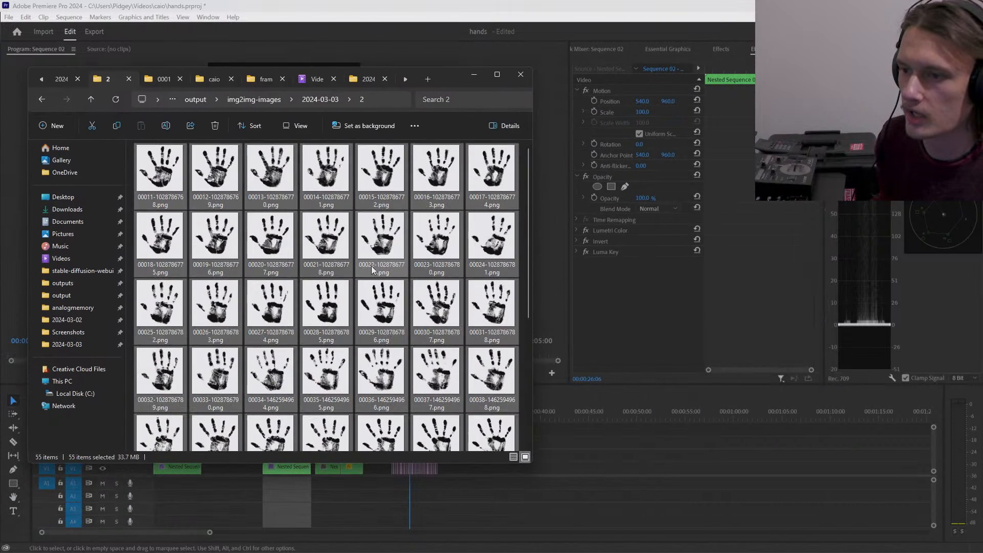
- Place the selected images on track V1 of Sequence 02, after the existing frame clips, starting at about 00:00:31
drag(215, 216, 461, 469)
click(598, 455)
drag(42, 533, 96, 535)
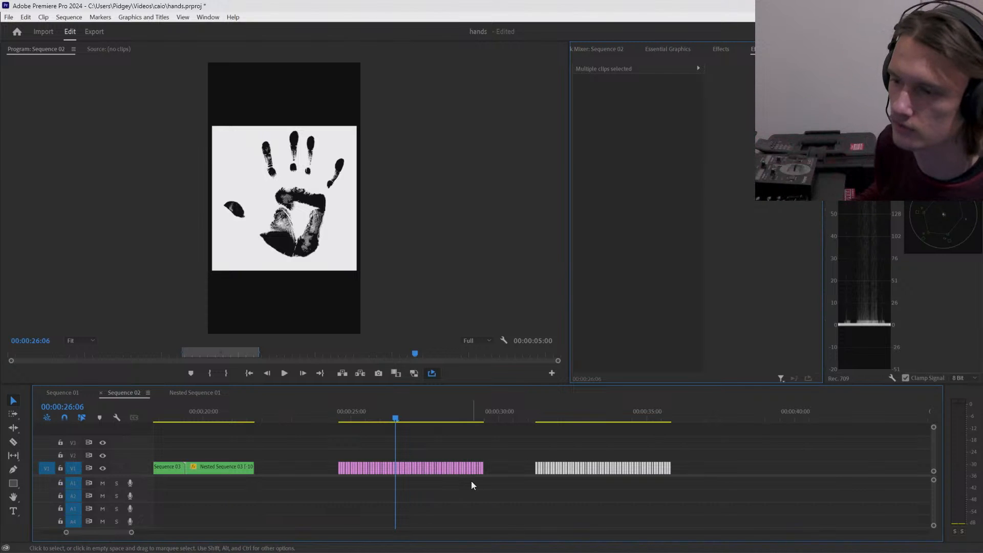
- Delete the two frame clips at 00:00:33:02 and 00:00:33:03 from the new image run on V1
drag(529, 410, 597, 427)
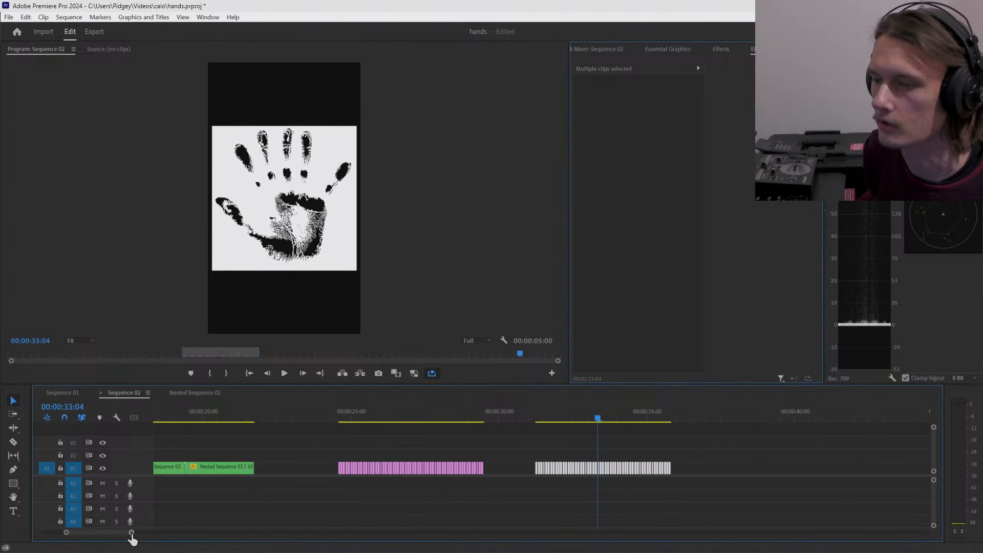
drag(132, 532, 97, 533)
click(526, 418)
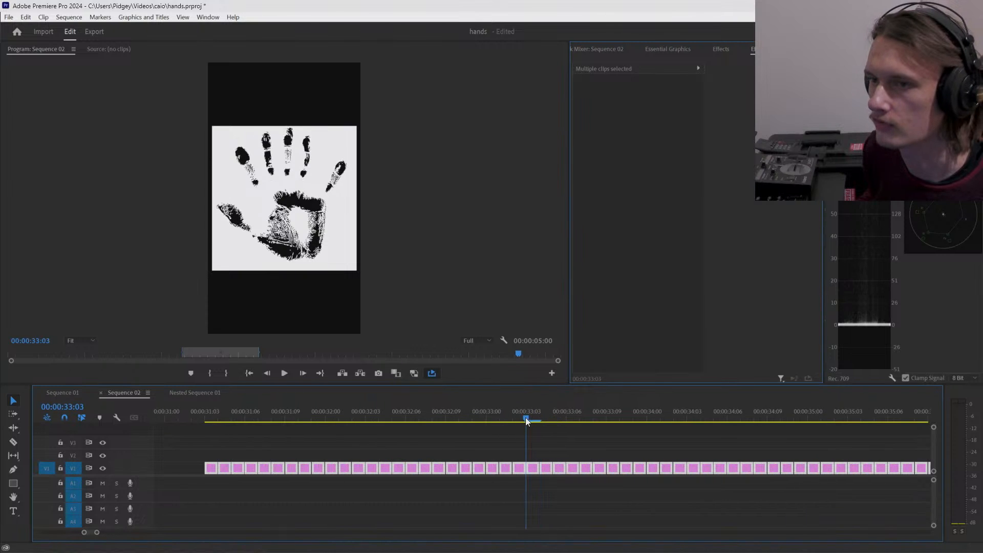
drag(525, 417, 511, 419)
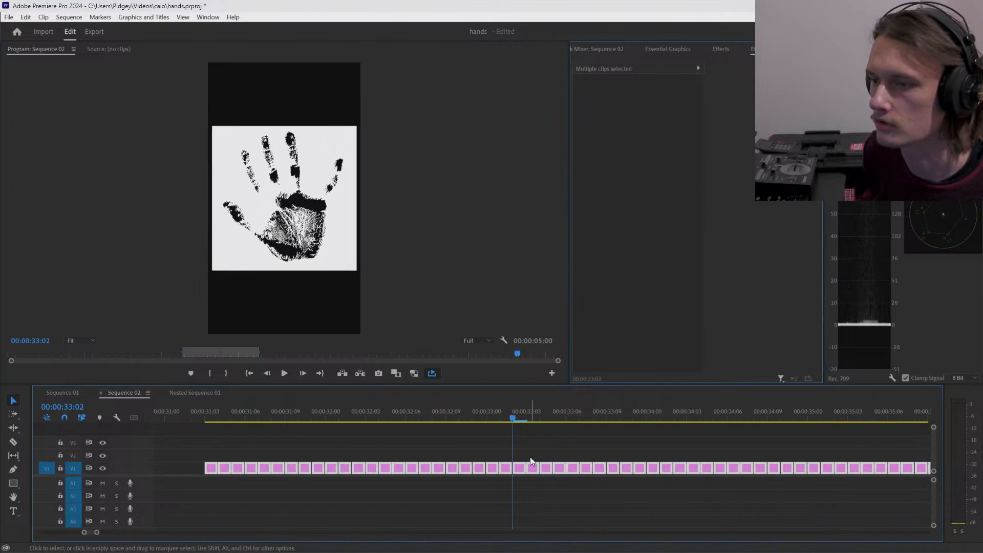
click(518, 469)
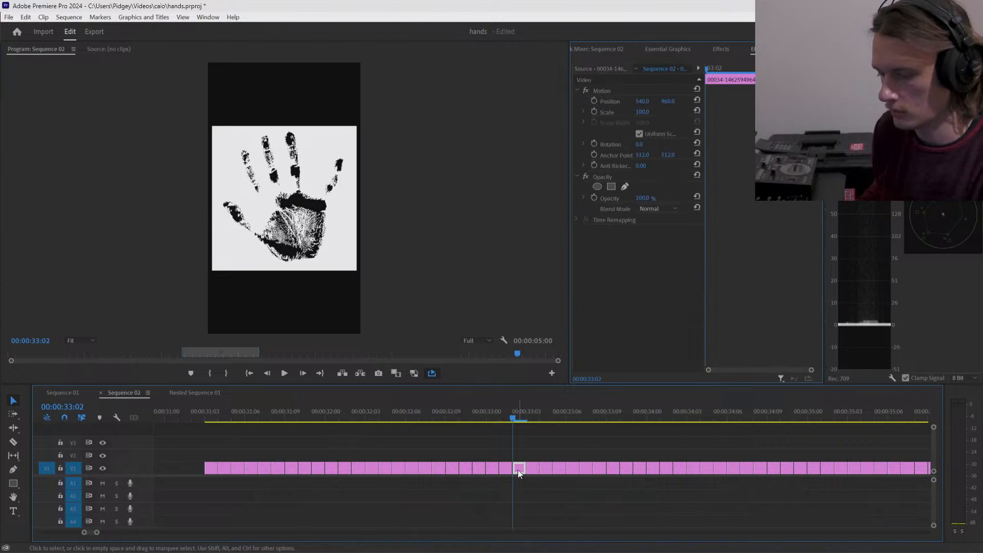
key(Delete)
click(525, 417)
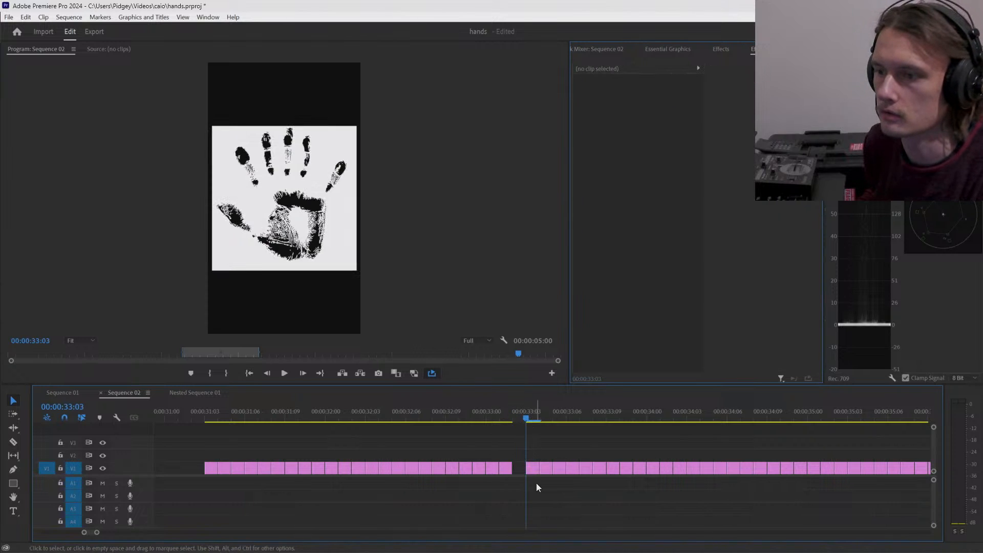
click(533, 469)
key(Delete)
click(548, 421)
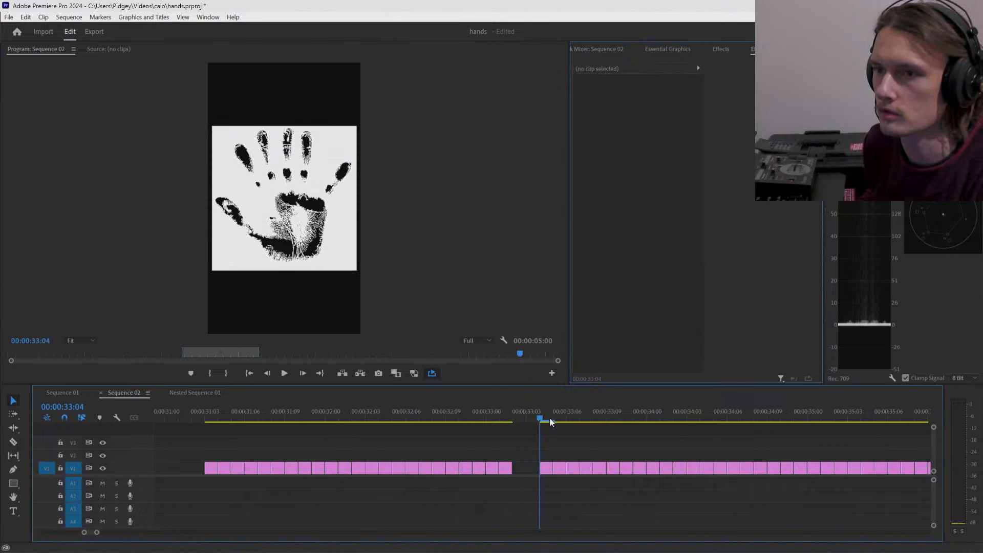
- Delete the next two frame clips, at 00:00:33:04 and 00:00:33:05
click(547, 469)
key(Delete)
click(556, 417)
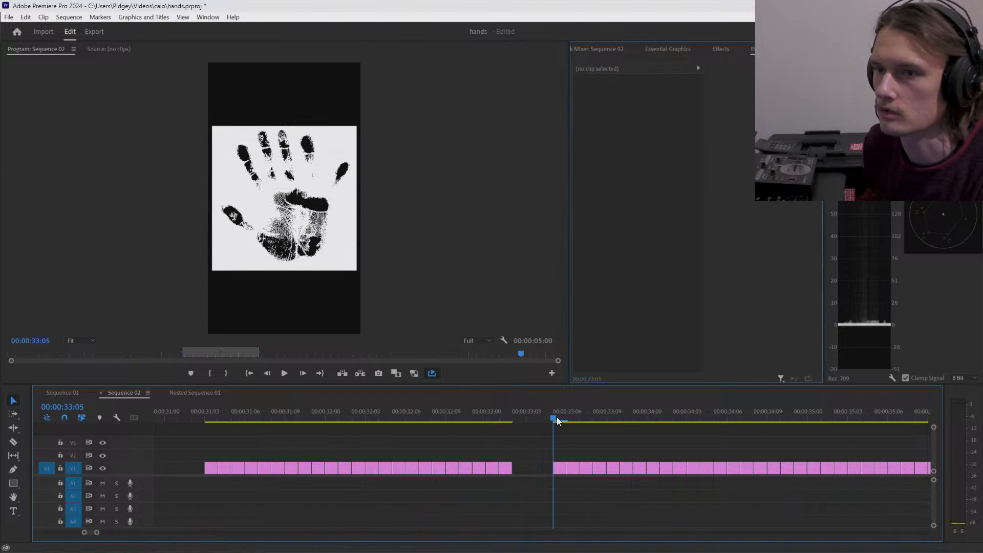
click(558, 469)
key(Delete)
click(569, 418)
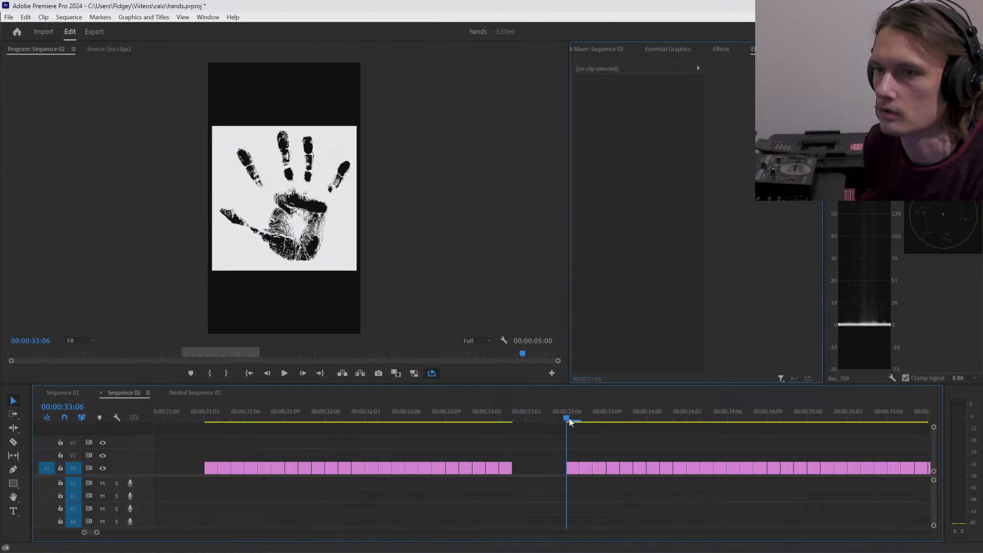
- Move the frame clips before the gap up against the clips after it and check the frames at the join near 00:00:33:05
drag(574, 423, 265, 467)
drag(491, 417, 564, 420)
click(593, 445)
key(Left)
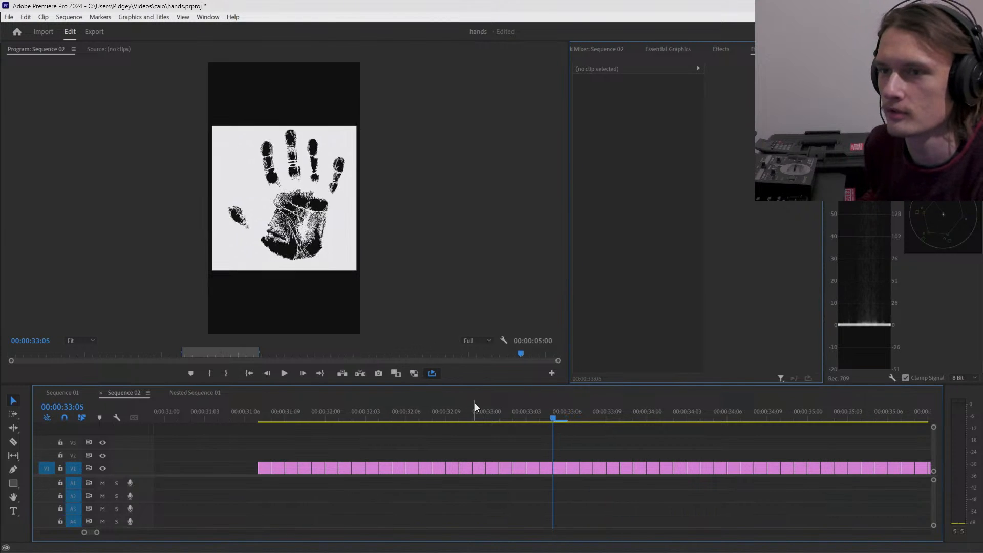
key(Right)
key(Left)
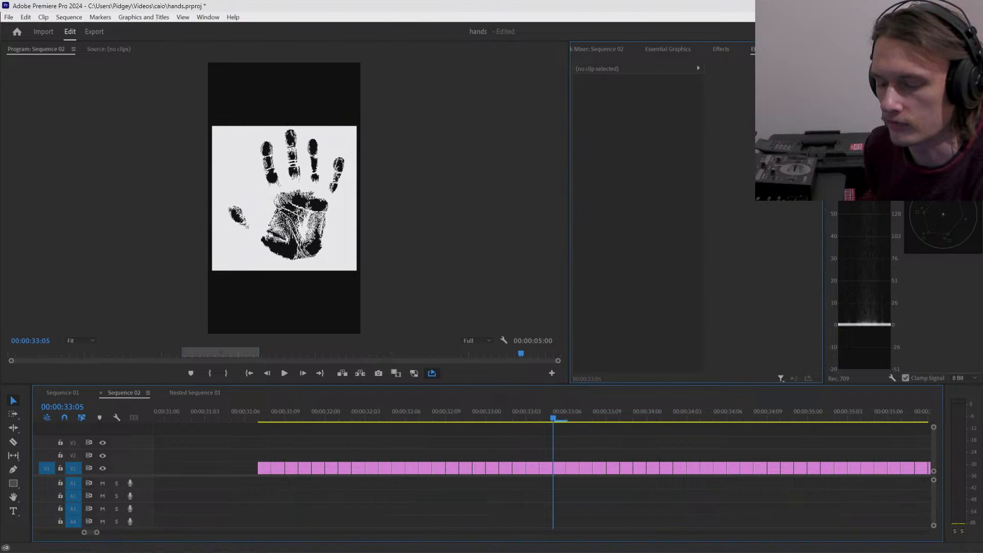
- Switch to the Stable Diffusion web UI and open Deforum's output settings
key(alt+Tab)
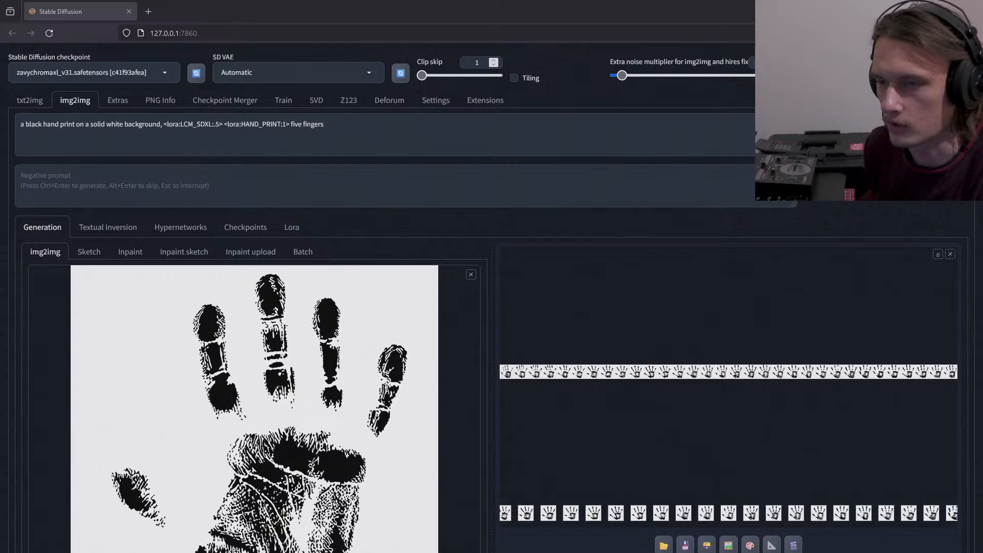
click(389, 101)
click(358, 184)
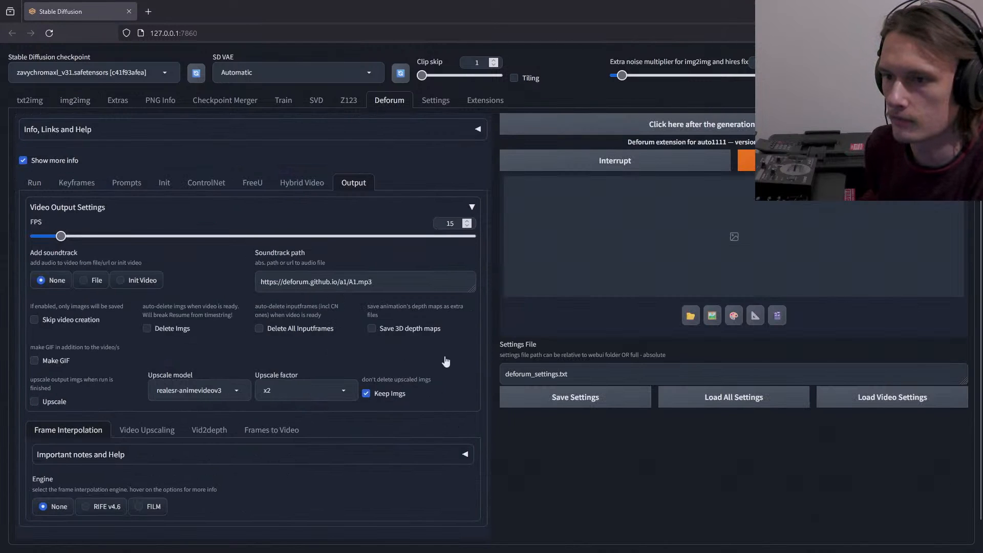
- Check the frame interpolation help notes and choose FILM as the interpolation engine
click(464, 455)
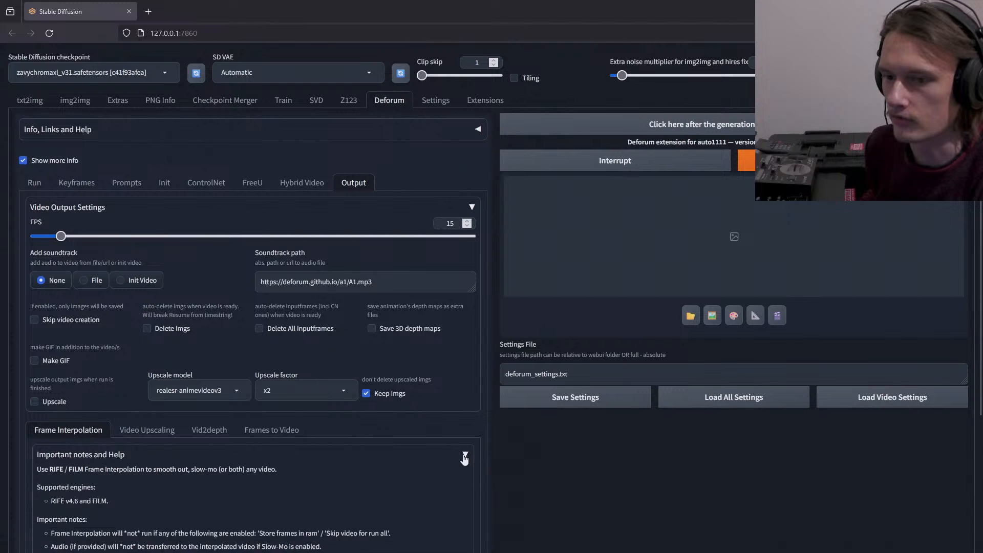
click(464, 455)
scroll(500, 458, down, 1)
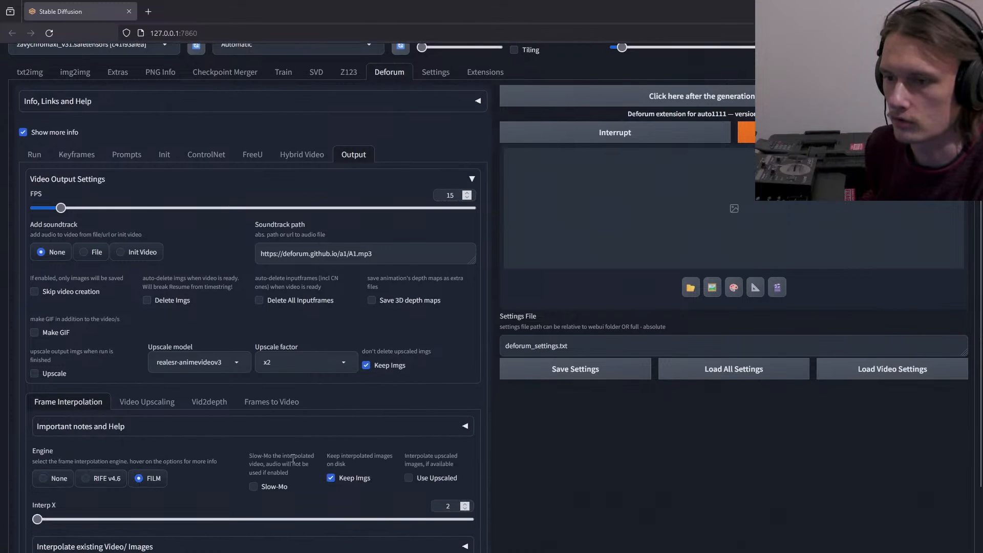
scroll(292, 458, down, 2)
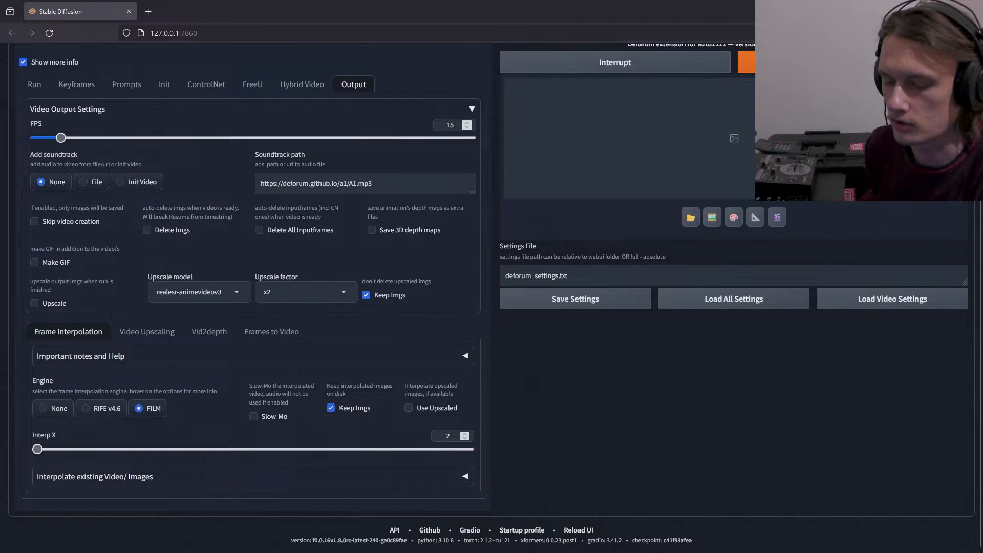
- Move the folder 2 window clear of the Deforum settings and expand the options for interpolating existing video or images
key(alt+Tab)
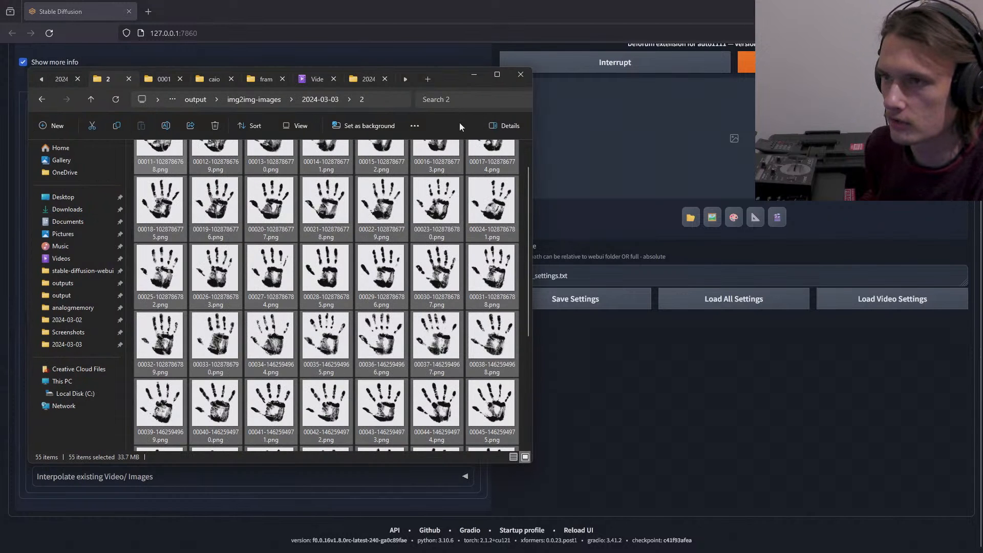
drag(445, 82, 829, 104)
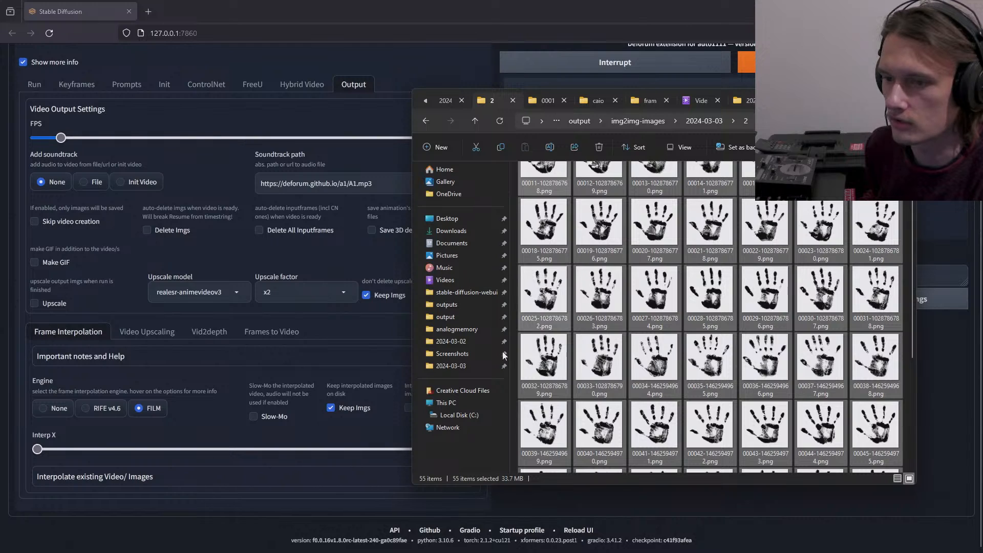
click(334, 481)
scroll(572, 466, down, 3)
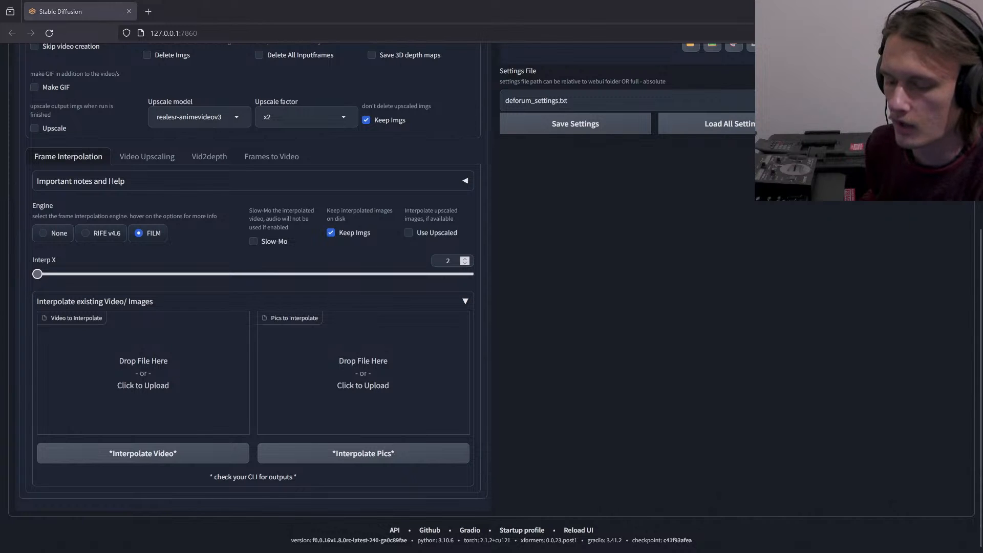
- Create a new folder named 3 among the hand print frames in folder 2
key(alt+Tab)
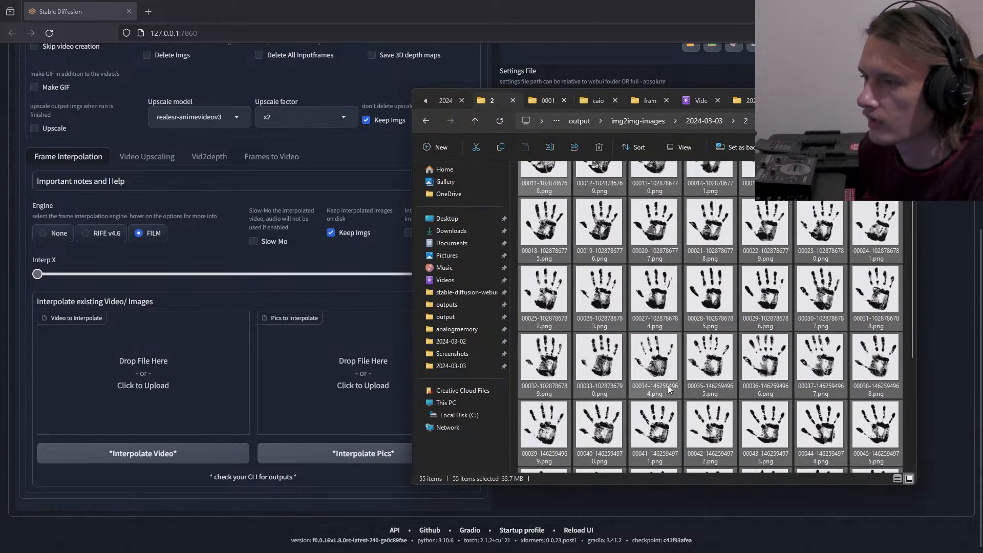
click(680, 357)
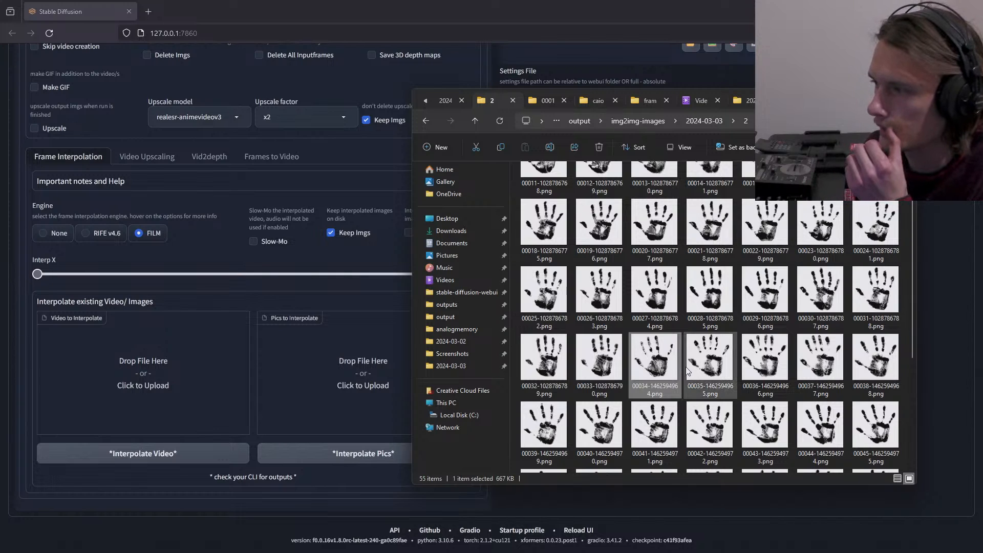
ctrl+click(858, 365)
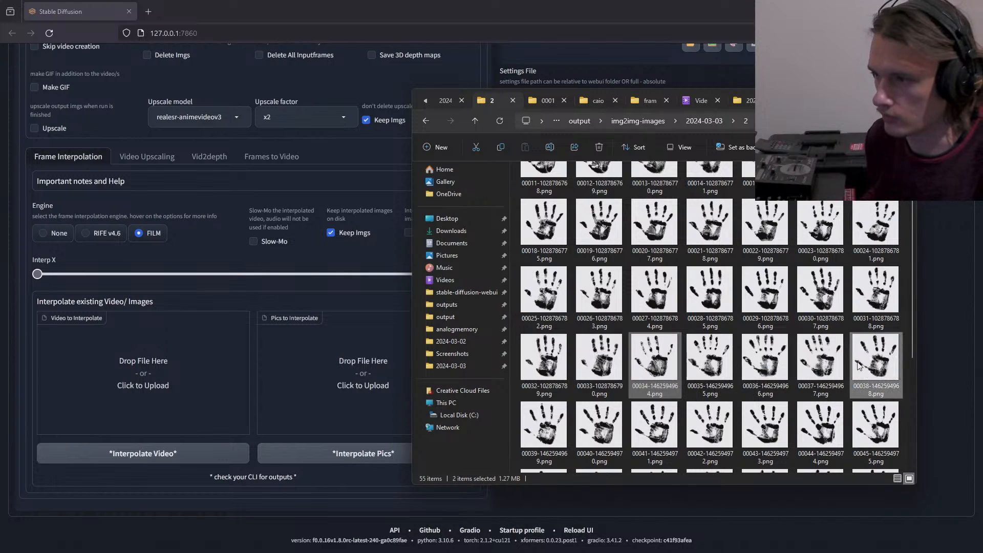
right_click(515, 325)
mouse_move(632, 473)
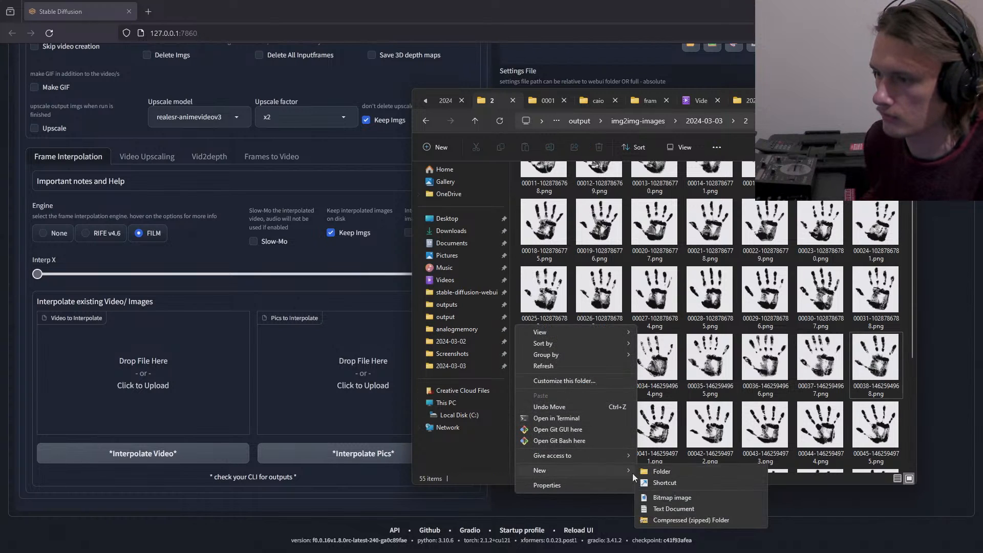
click(662, 471)
text(3)
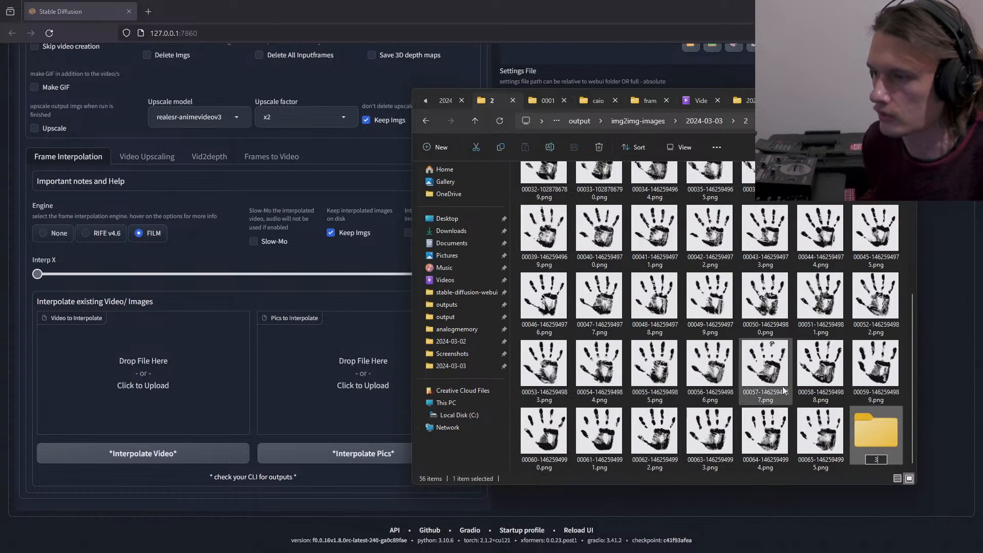
click(840, 428)
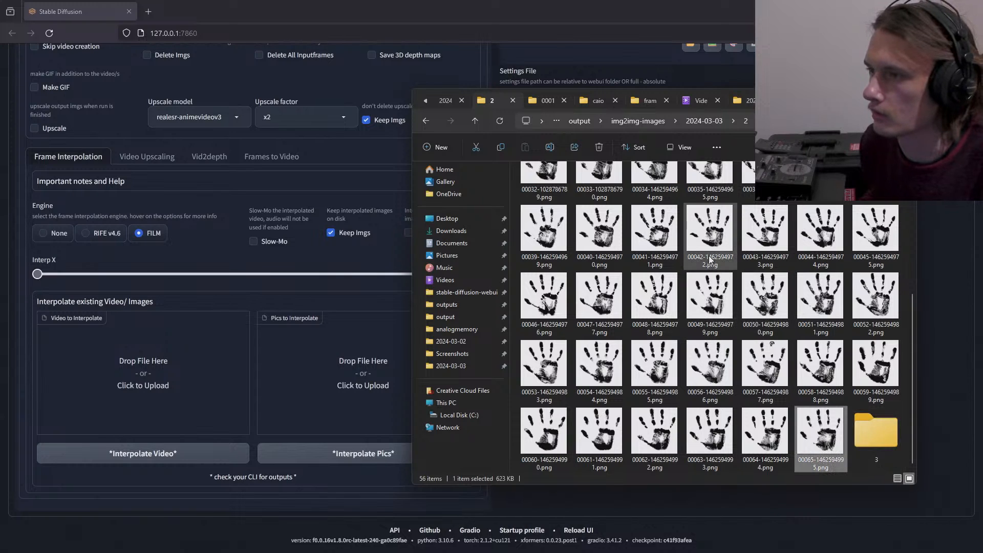
- Copy the frames 00034-1462594964.png and 00038-1462594968.png from folder 2 into folder 3
scroll(731, 313, up, 5)
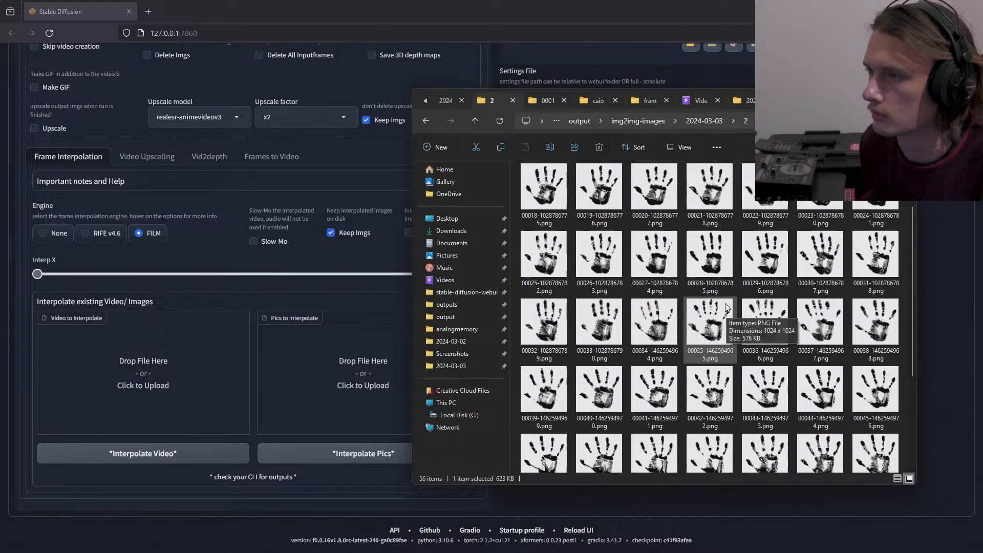
scroll(727, 307, down, 3)
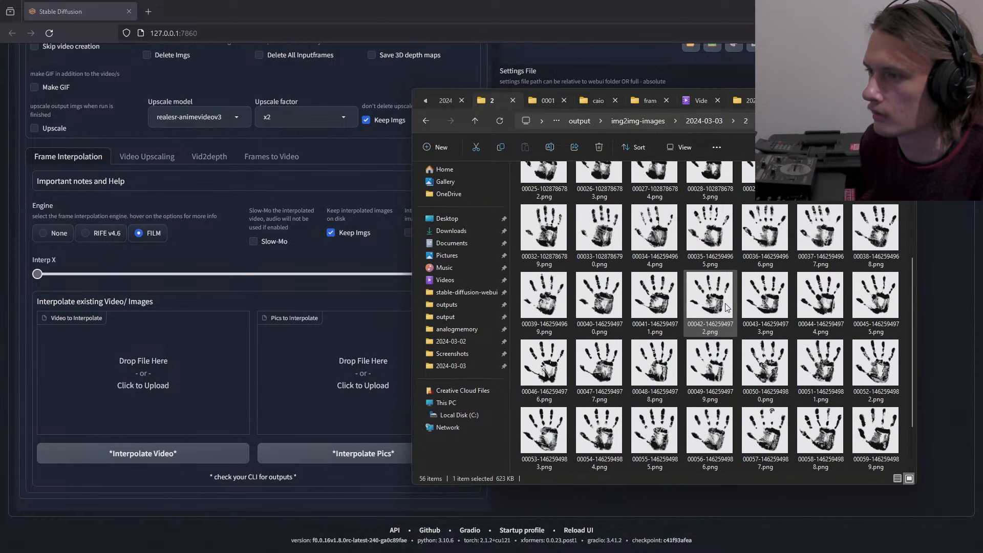
scroll(727, 307, up, 3)
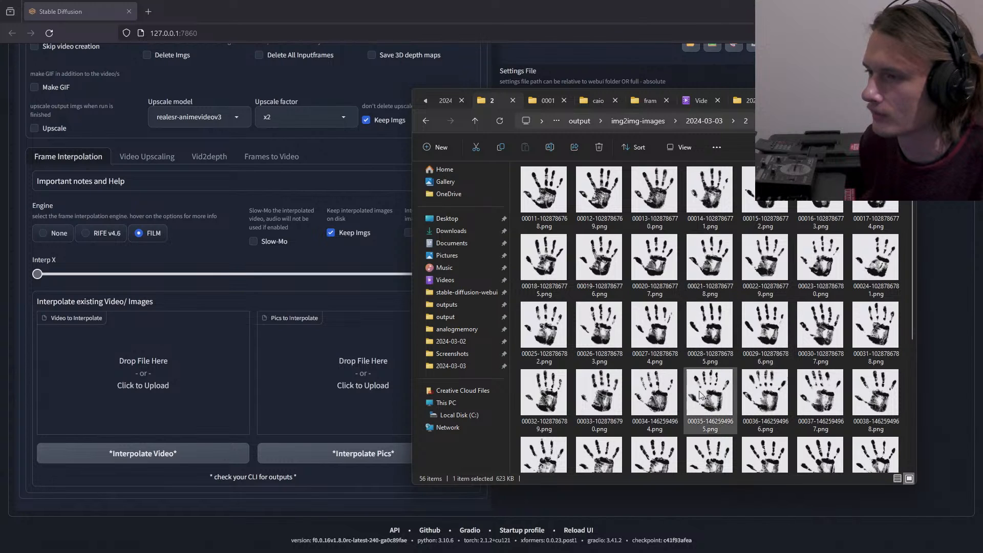
click(662, 403)
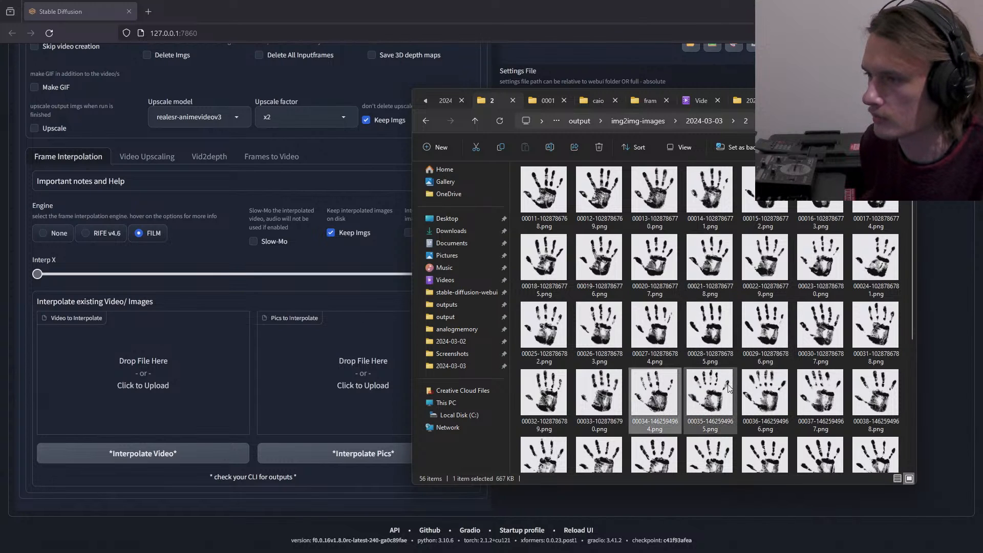
scroll(717, 405, down, 3)
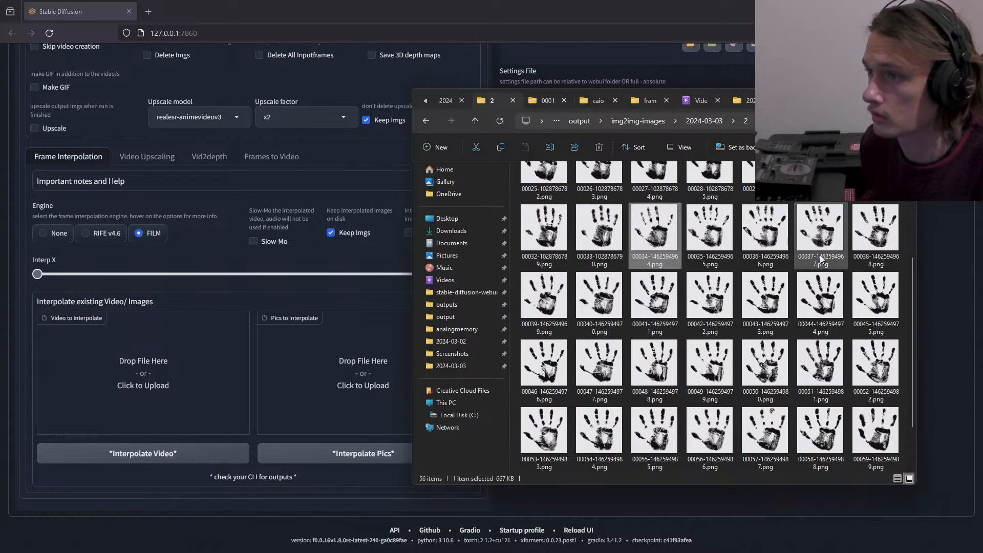
ctrl+click(879, 236)
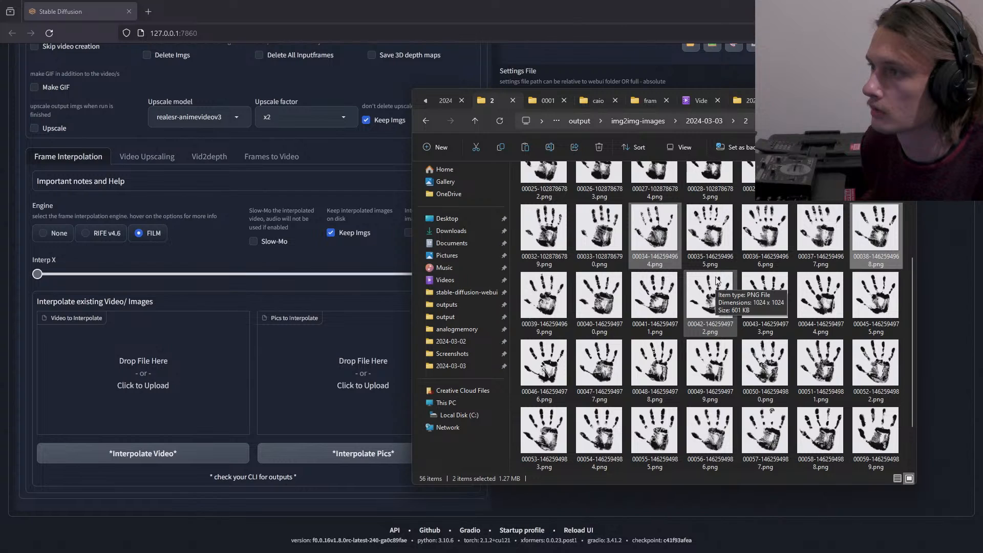
scroll(717, 281, down, 2)
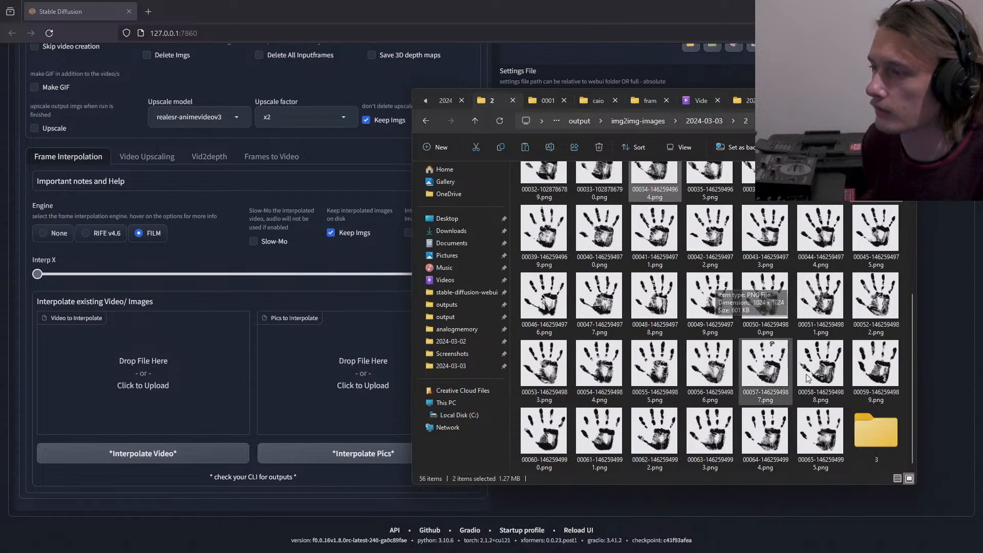
double_click(875, 421)
key(ctrl+v)
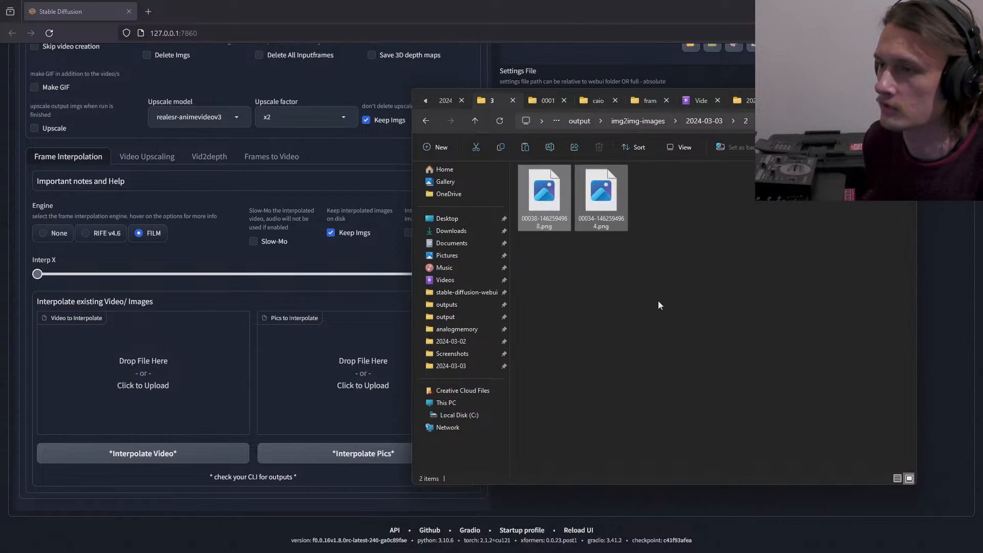
- Reopen folder 3 and add both of its frames, starting with 00034, to Deforum's pictures to interpolate
click(558, 223)
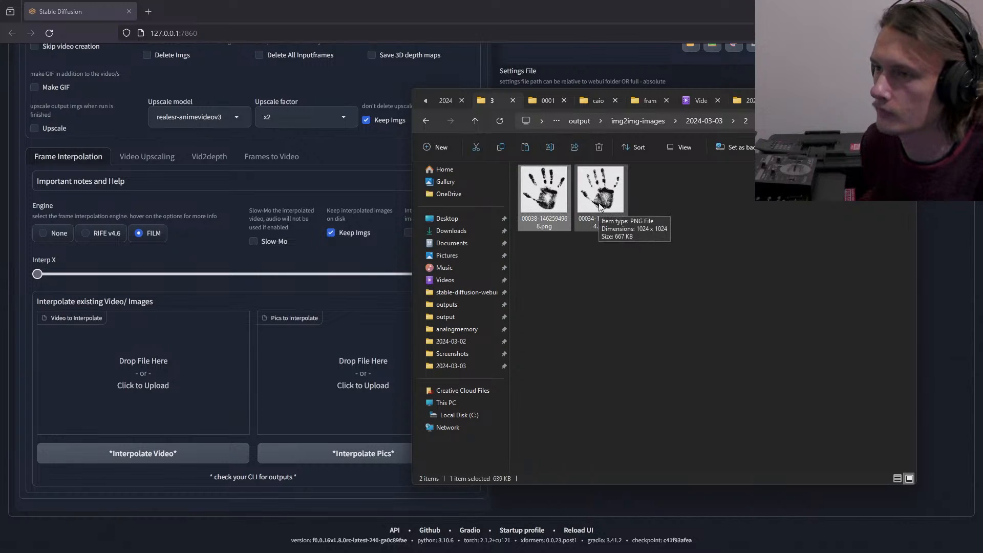
click(475, 121)
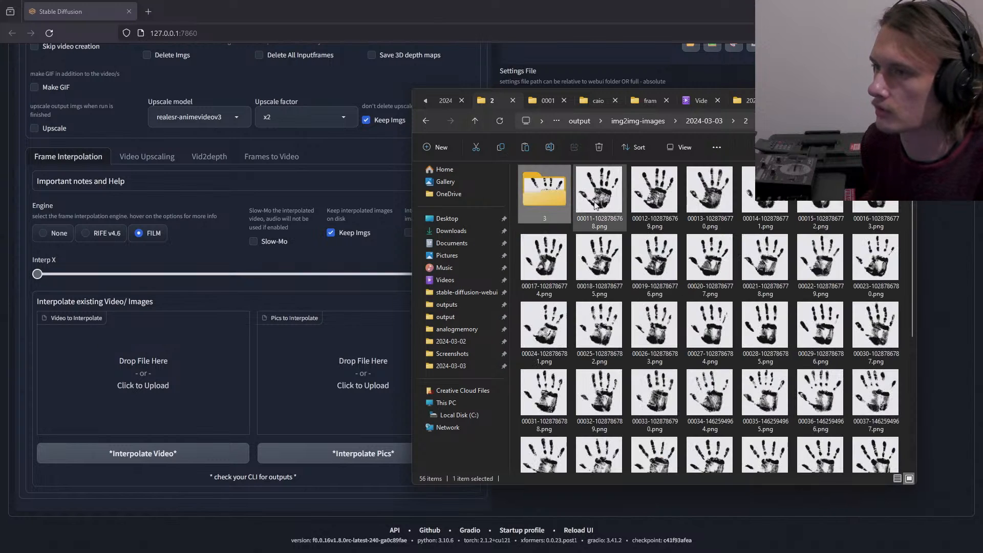
double_click(546, 192)
click(552, 210)
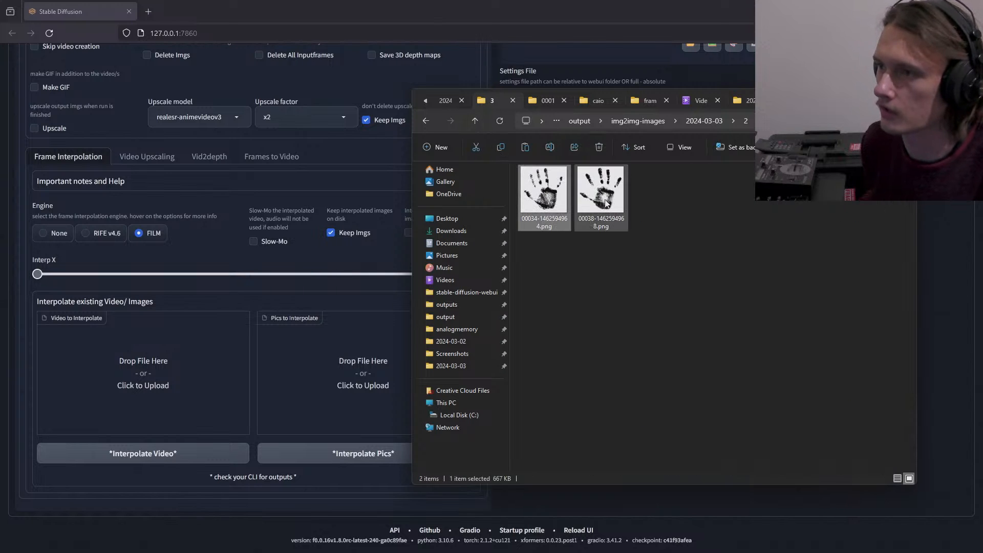
ctrl+click(605, 204)
drag(553, 202, 356, 382)
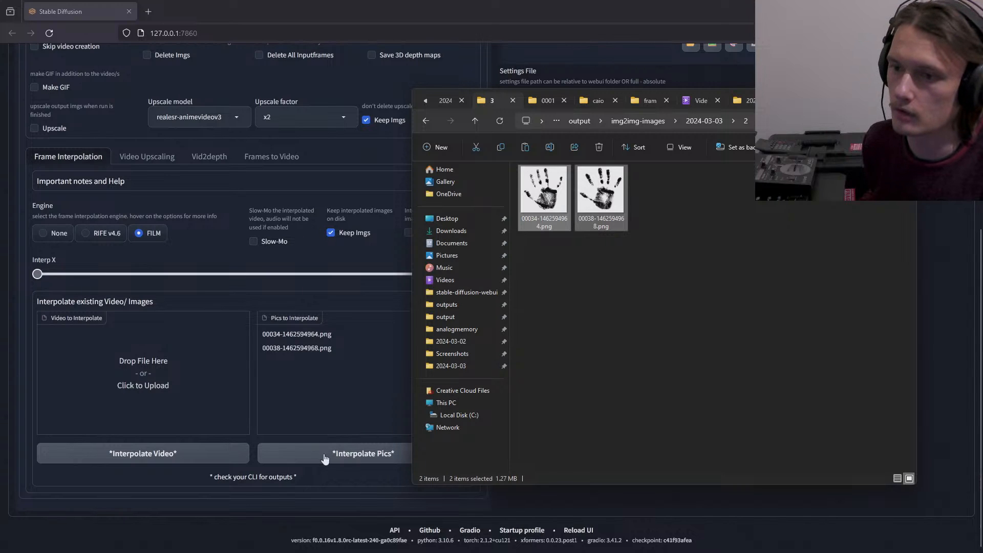
- Run the picture interpolation on the two frames and check its progress in the sd forge console
click(346, 457)
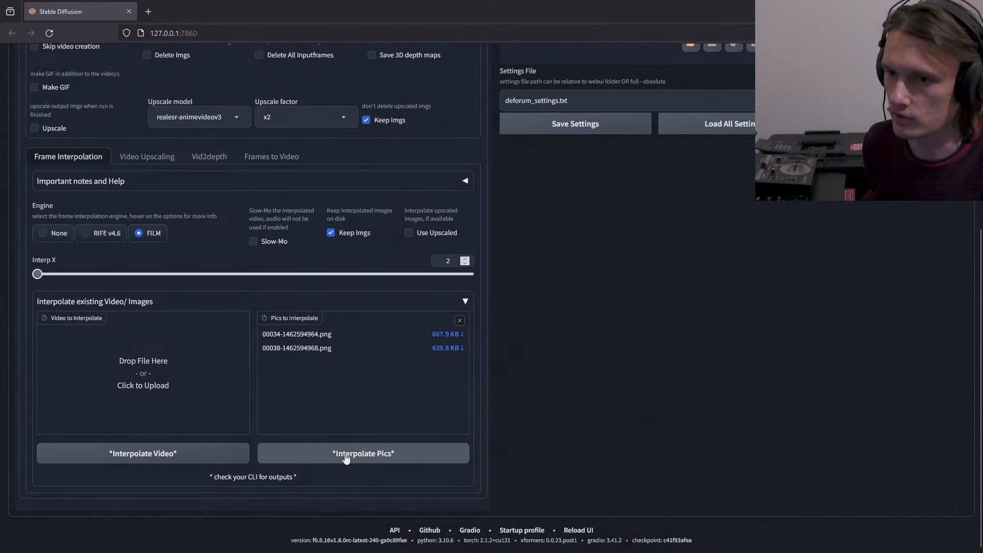
key(alt+Tab)
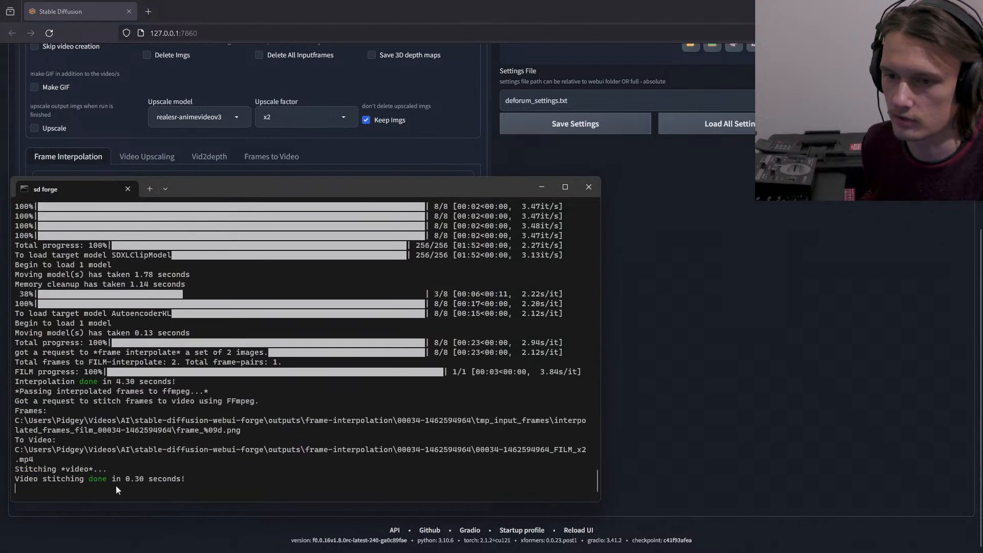
click(663, 398)
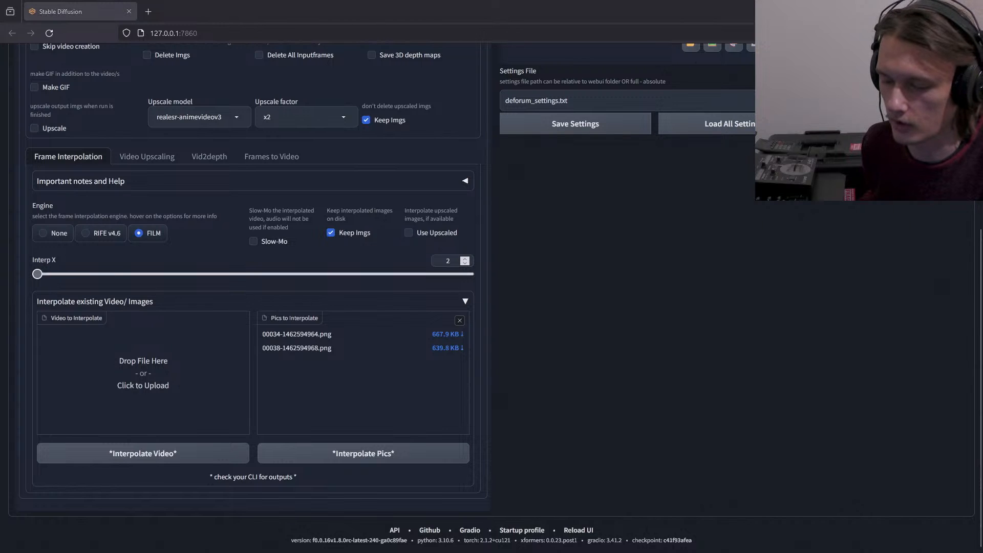
key(alt+Tab)
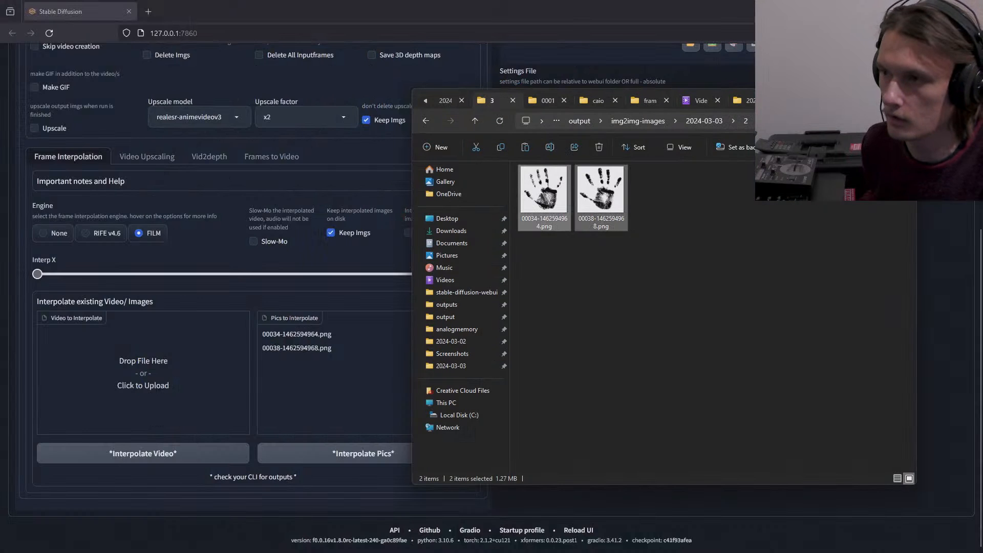
click(649, 101)
double_click(539, 199)
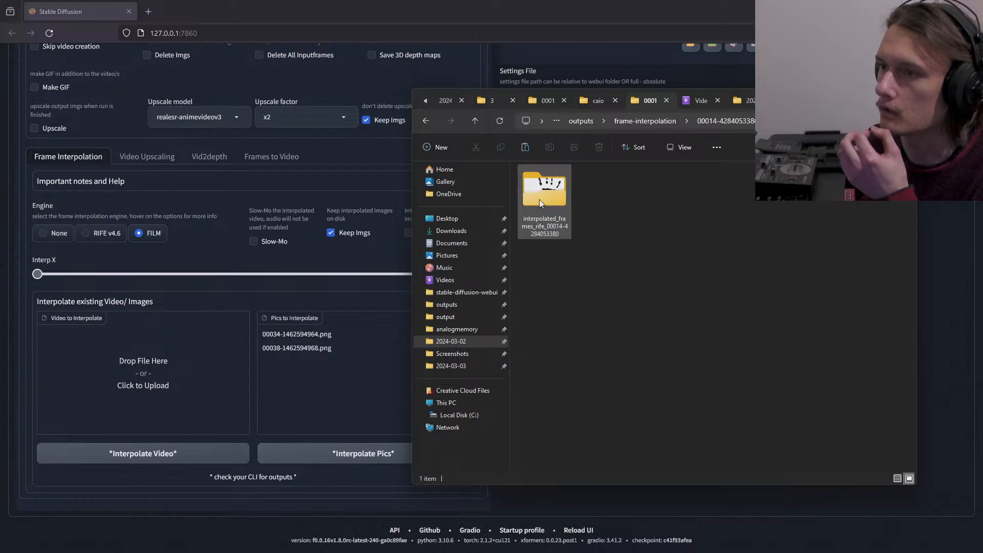
double_click(543, 202)
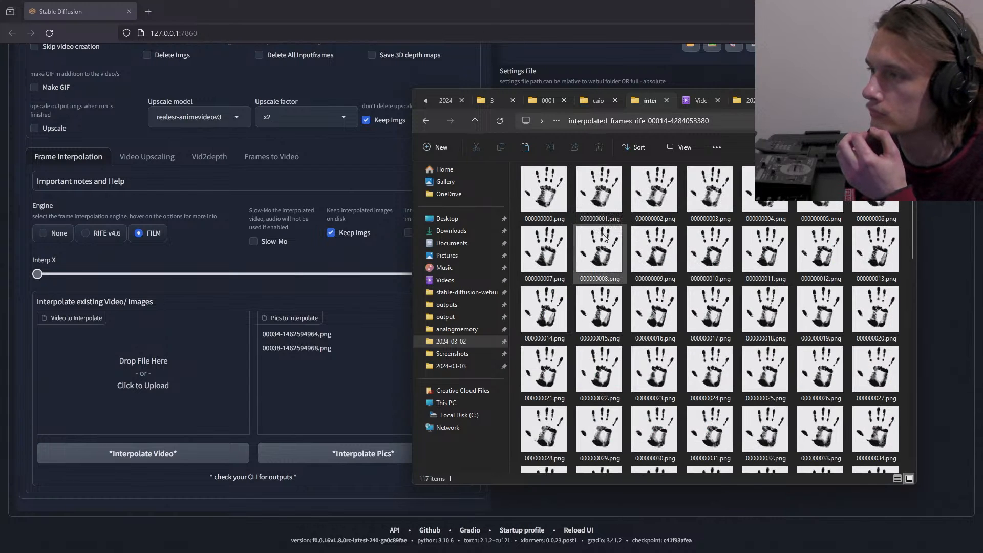
scroll(589, 215, down, 9)
scroll(603, 237, up, 9)
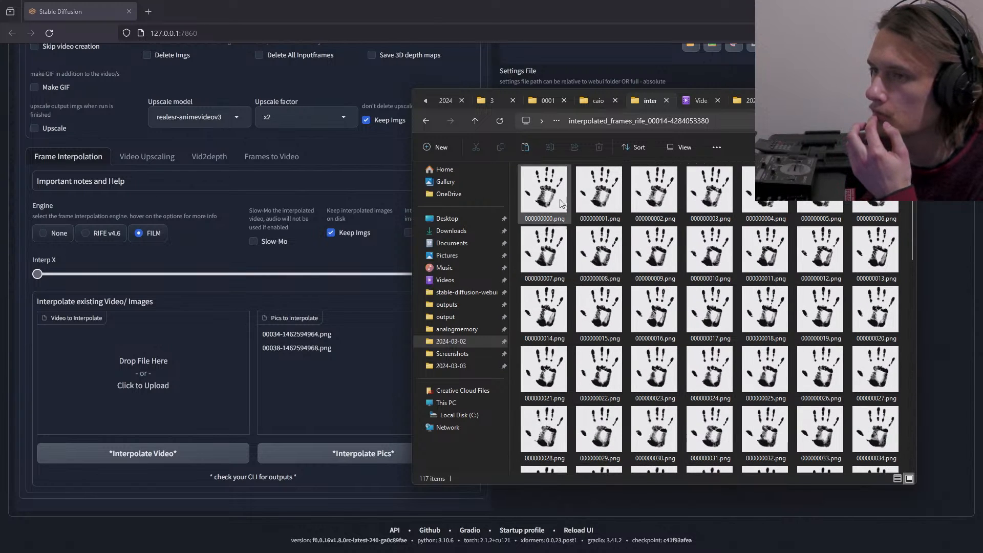
- View the RIFE-interpolated frames at full size one after another, from 000000000.png to 000000016.png
double_click(543, 190)
key(Right)
key(Right)
key(Right)
key(Right)
key(Right)
key(Right)
key(Right)
key(Right)
key(Right)
key(Right)
key(Right)
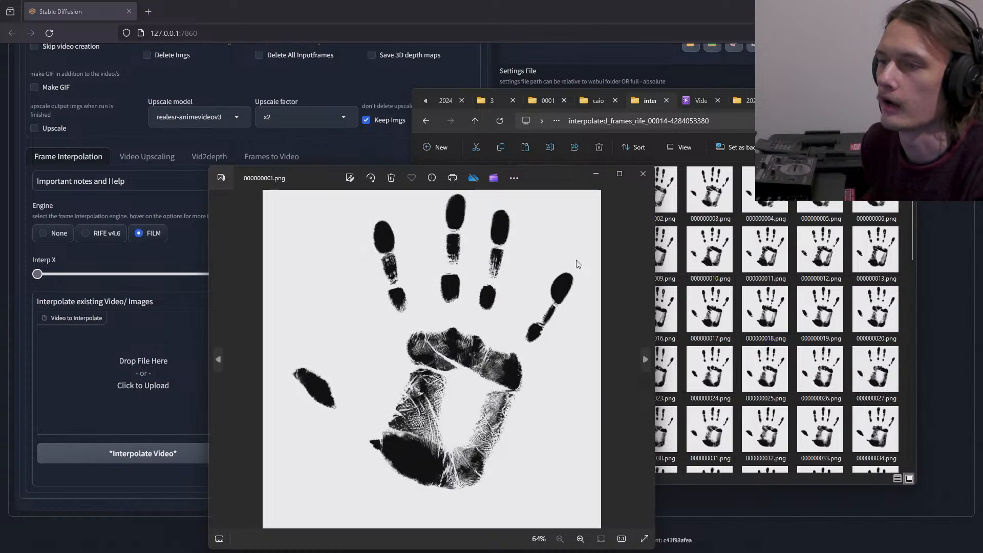
key(Right)
key(Right)
key(Right)
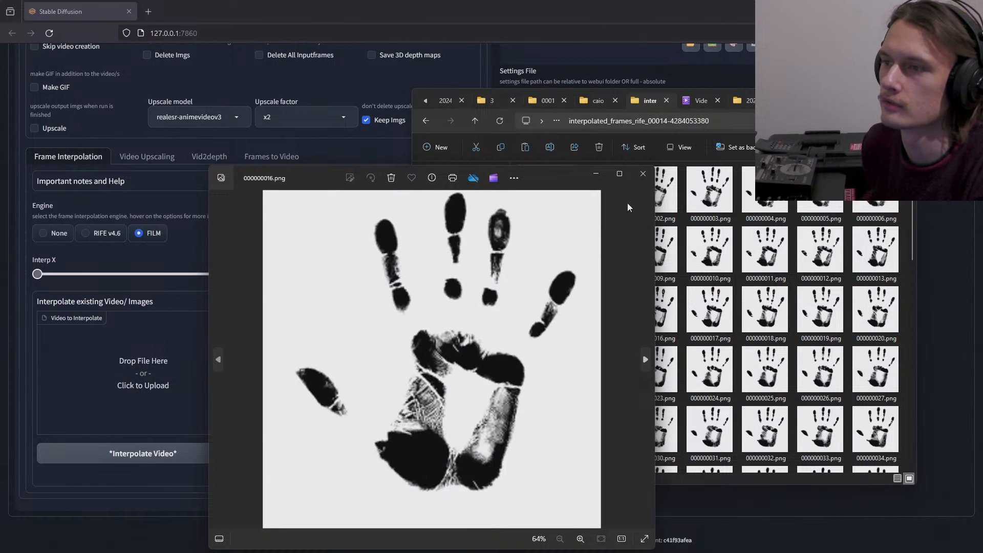
click(642, 174)
click(475, 120)
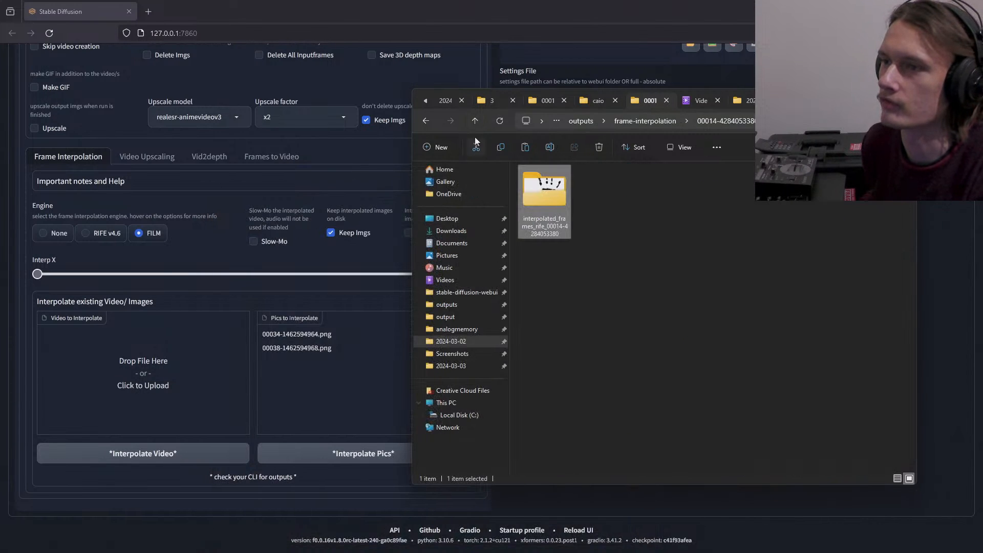
click(475, 122)
double_click(671, 201)
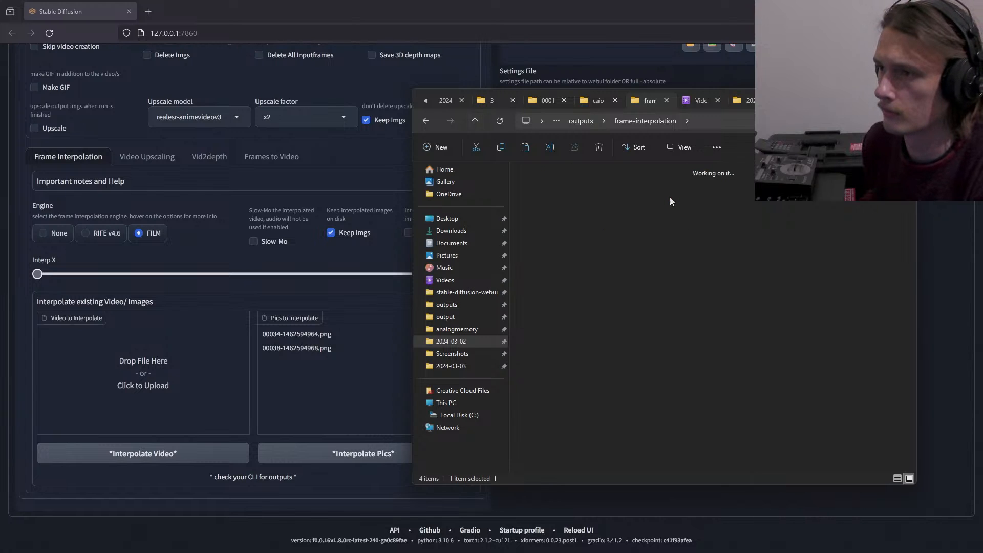
double_click(549, 200)
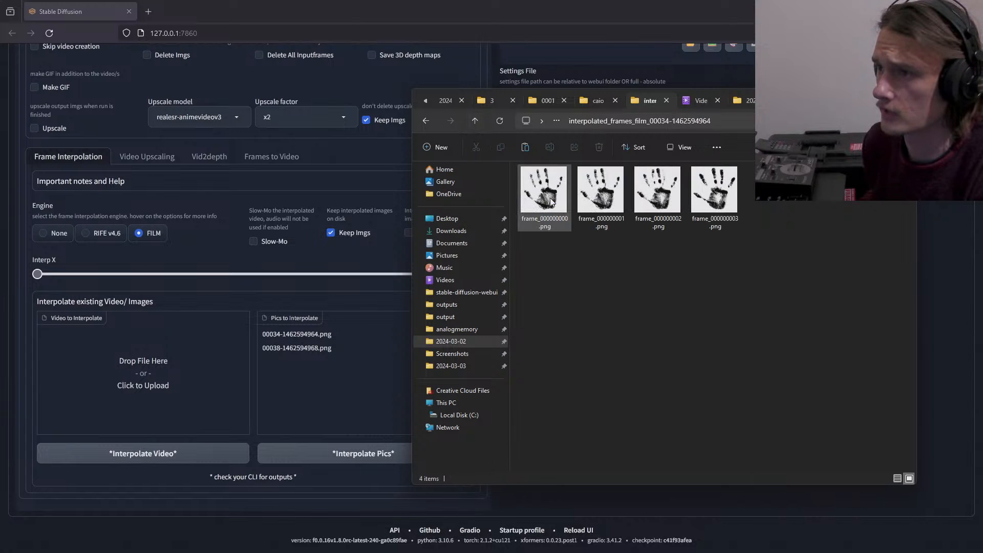
- Compare the four FILM-interpolated frames by viewing them back and forth at full size
double_click(602, 202)
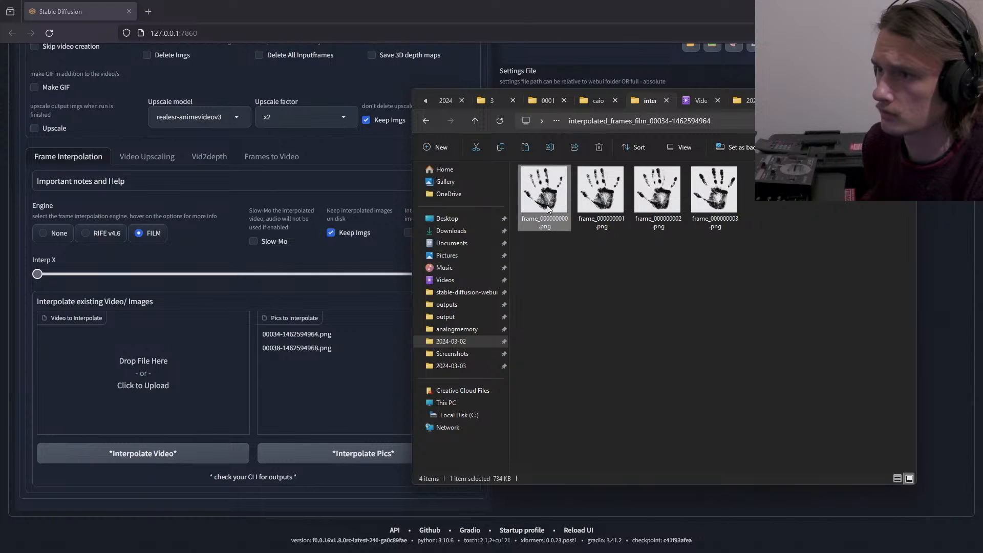
key(Right)
key(Right)
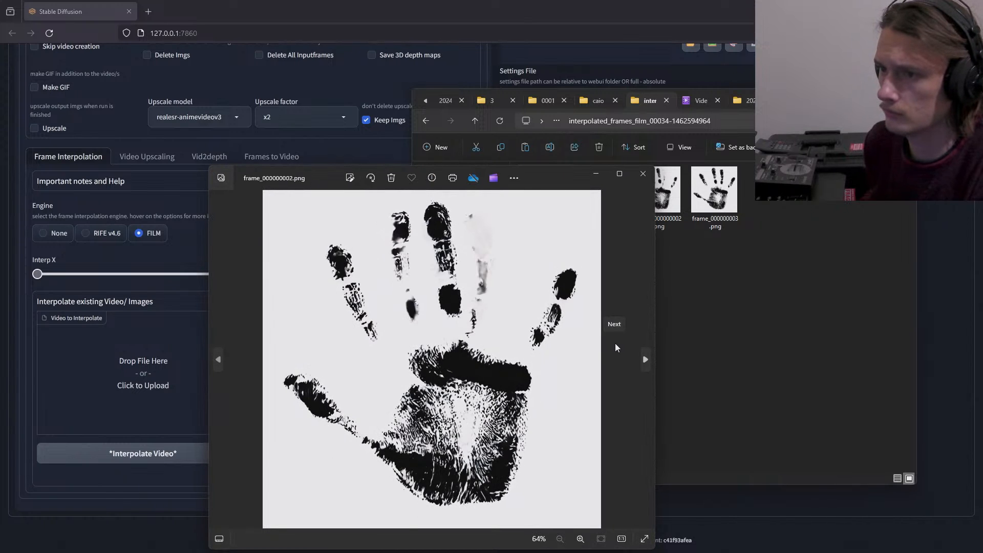
key(Left)
key(Left)
key(Left)
key(Right)
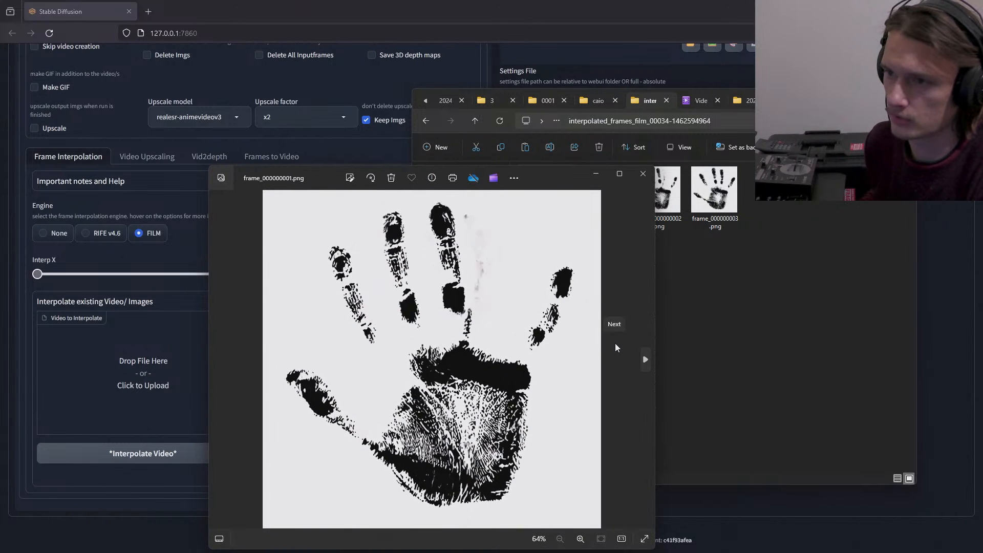
key(Right)
key(Right)
key(Left)
key(Left)
key(Left)
key(Right)
key(Right)
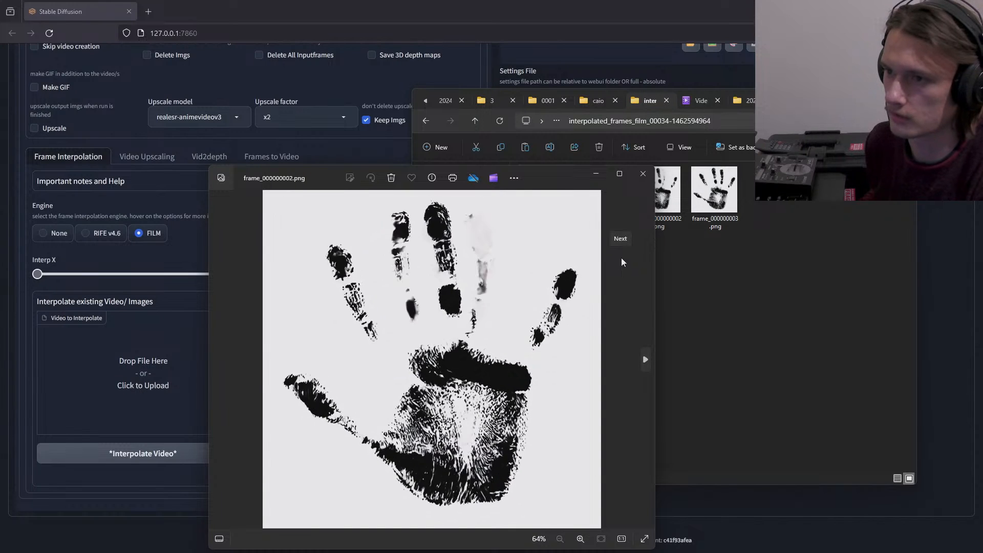
key(Right)
click(643, 174)
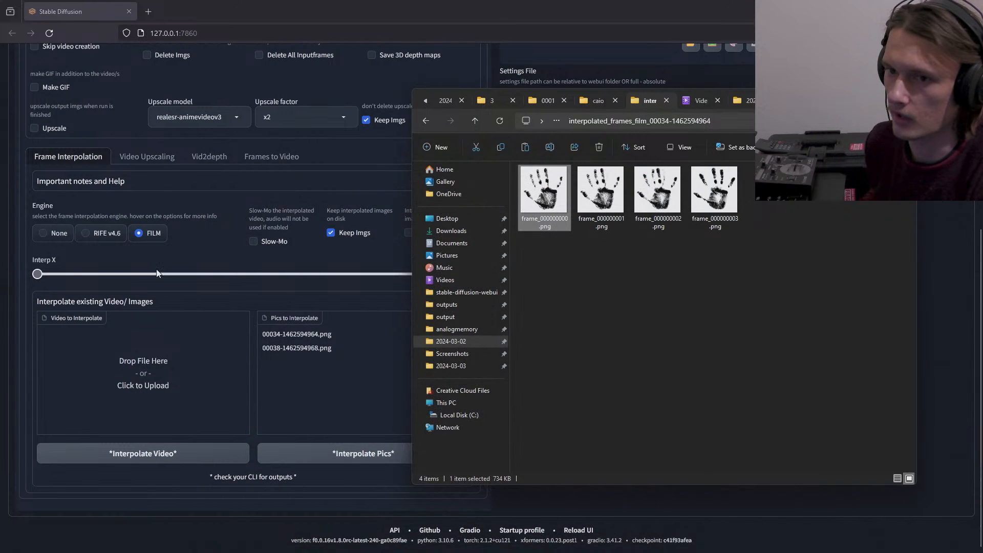
click(85, 233)
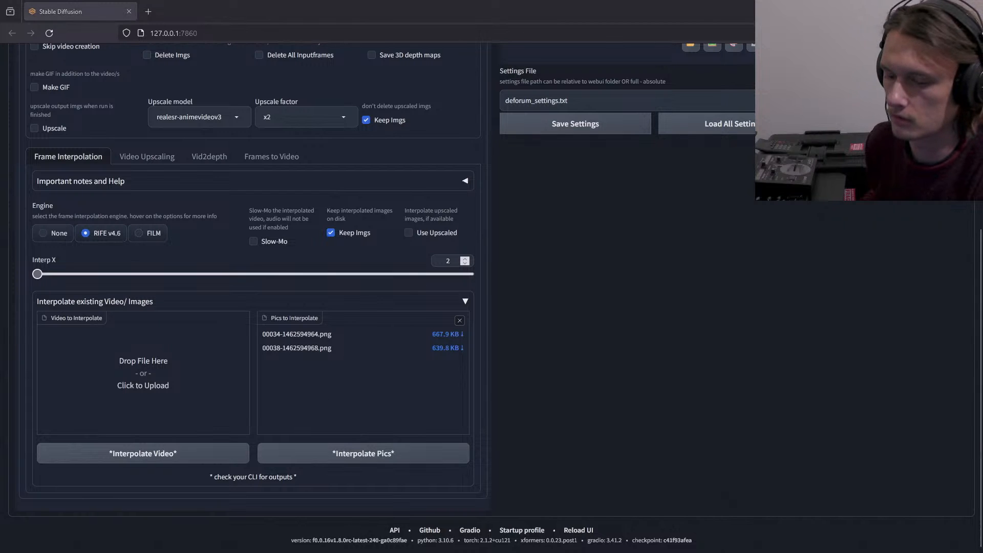
key(alt+Tab)
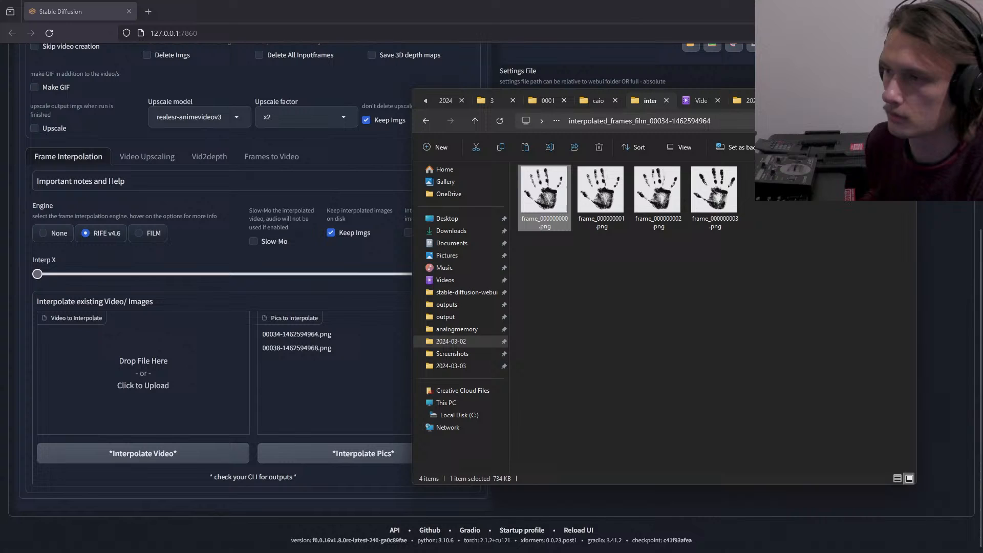
click(475, 120)
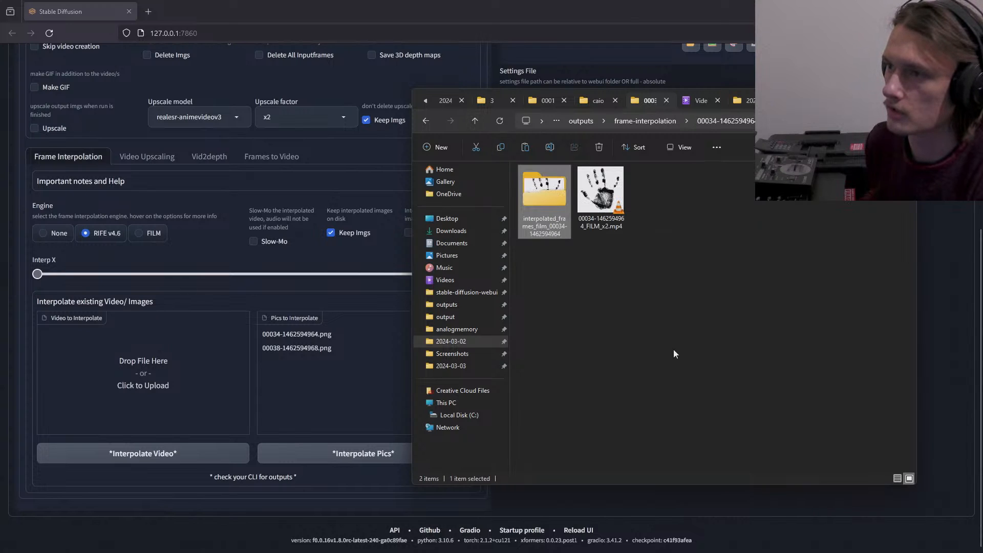
click(472, 125)
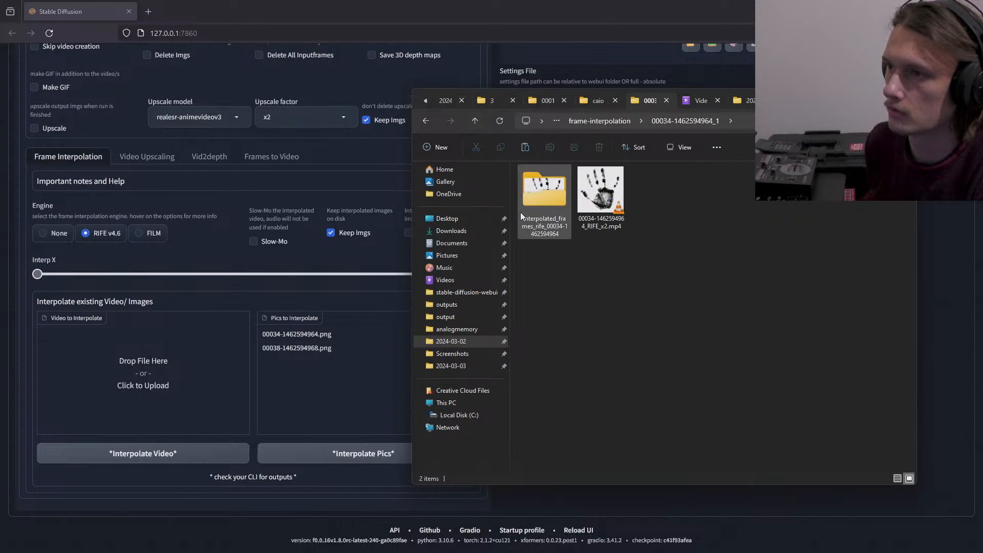
double_click(534, 204)
double_click(600, 192)
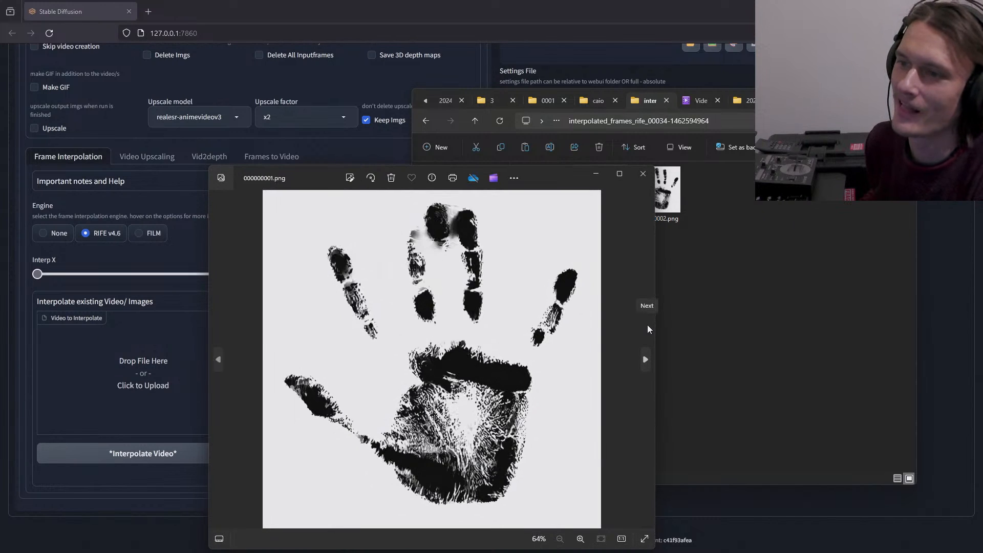
key(Right)
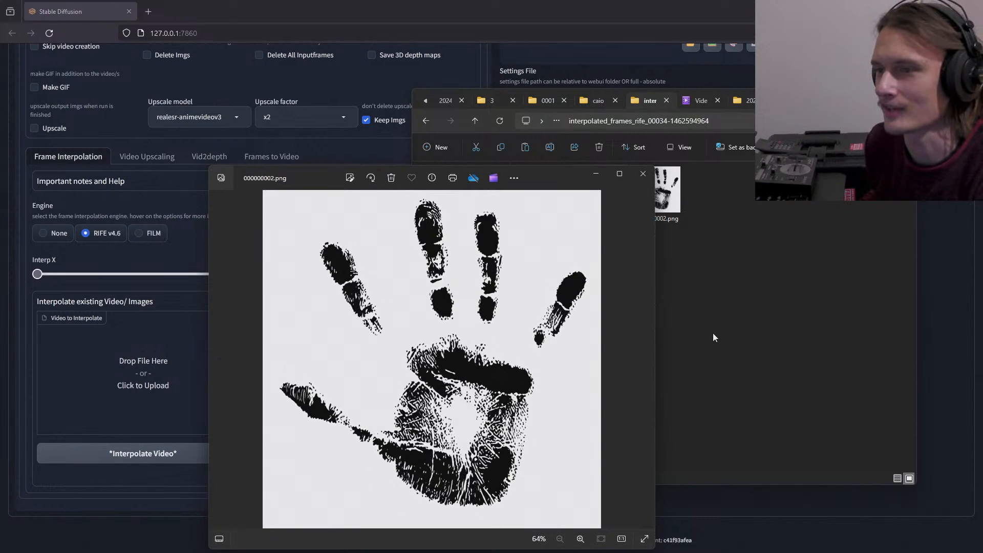
key(Left)
key(Left)
key(Right)
key(Right)
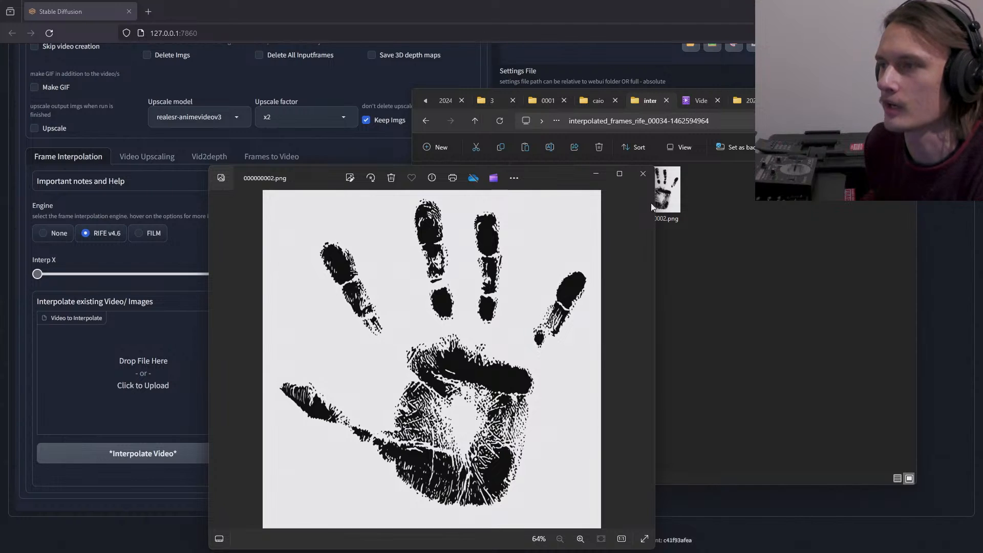
key(alt+F4)
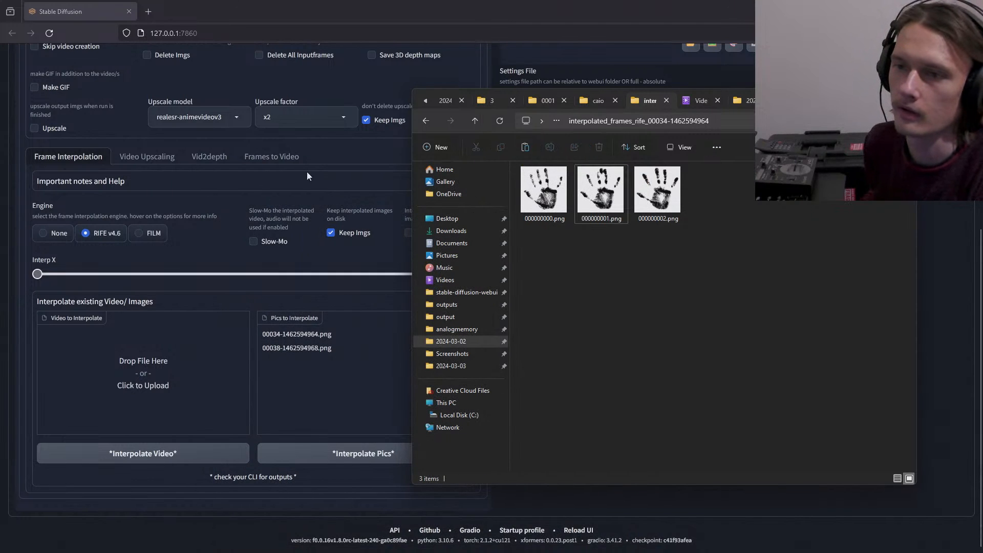
- Switch to Premiere Pro and compare the adjacent Sequence 02 hand print frames at 00:00:33:05 and 00:00:33:06
click(213, 213)
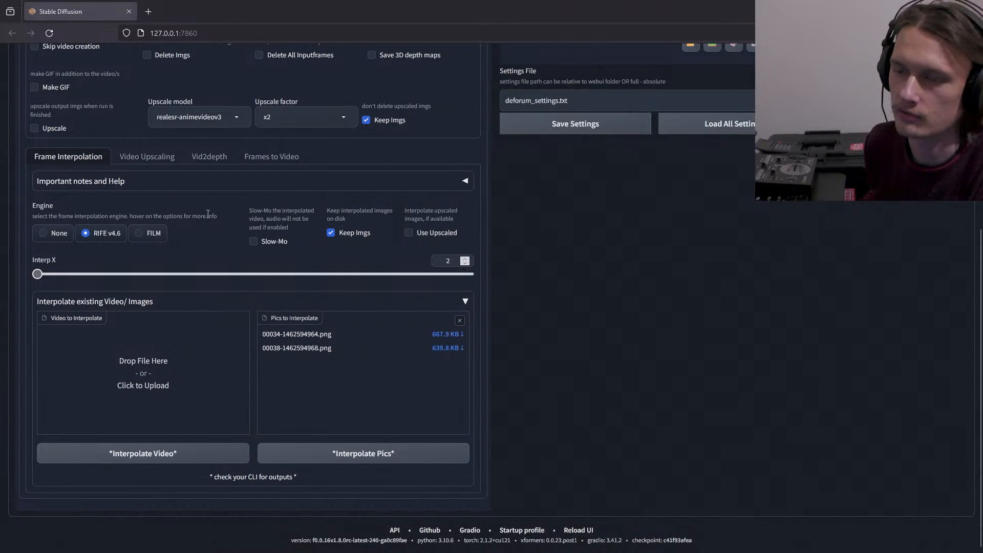
key(alt+Tab)
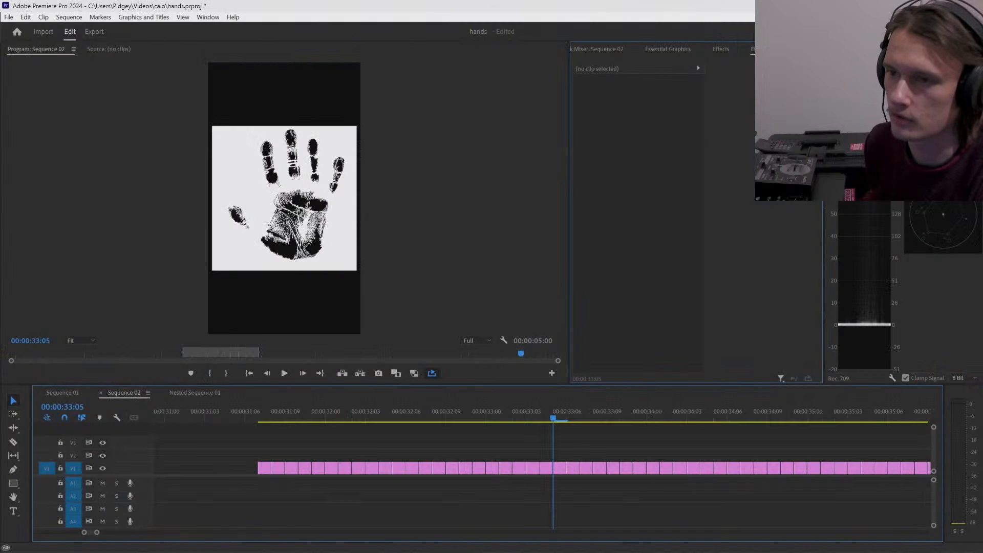
click(566, 415)
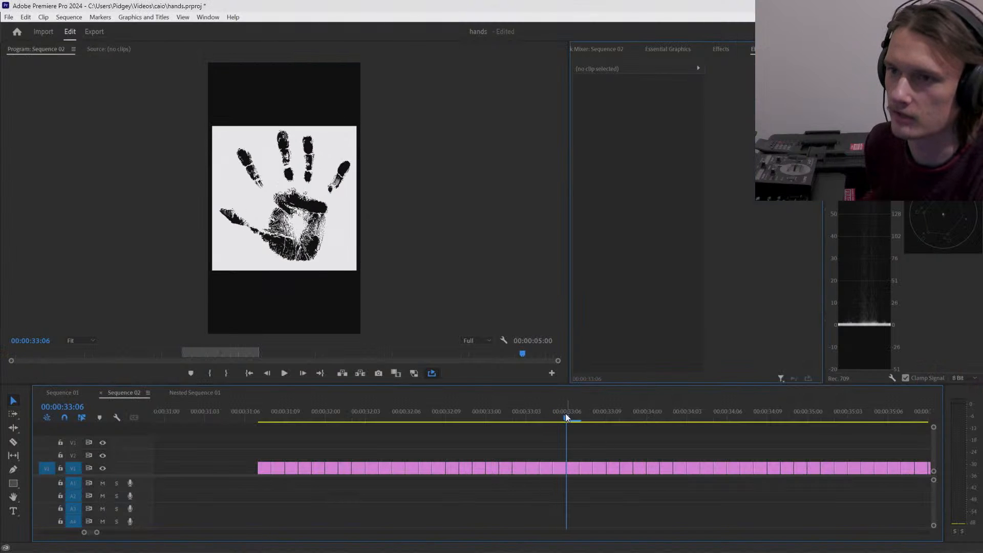
key(Left)
key(Right)
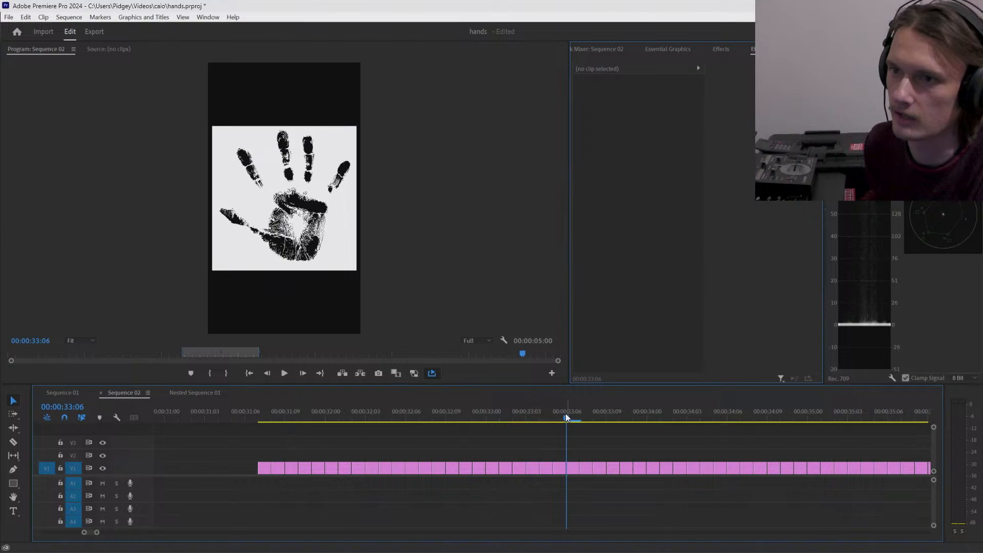
key(Left)
key(Right)
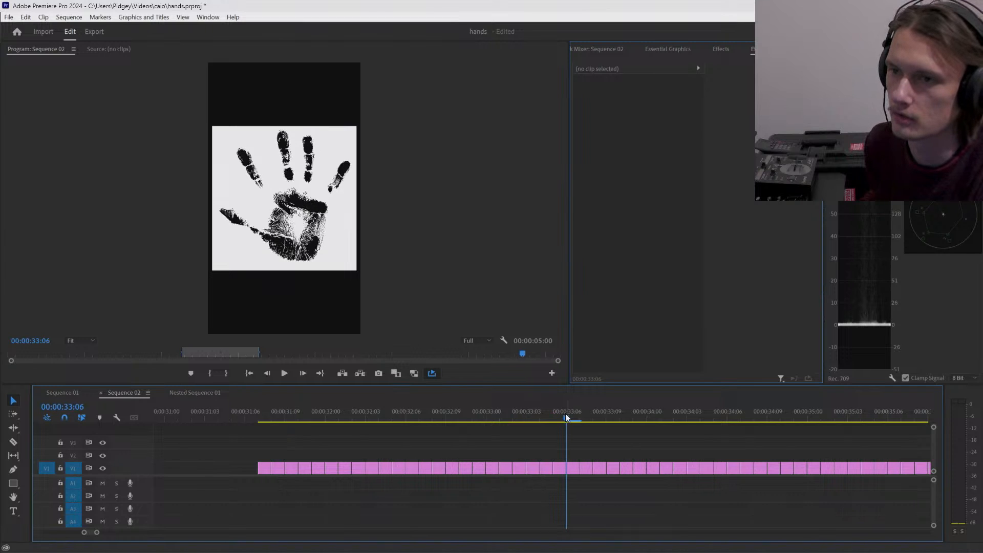
key(Left)
key(Right)
- Mark the last hand print clip group in Sequence 02 with an in point at 00:00:31:07 and an out point at 00:00:35:10
drag(565, 413, 263, 434)
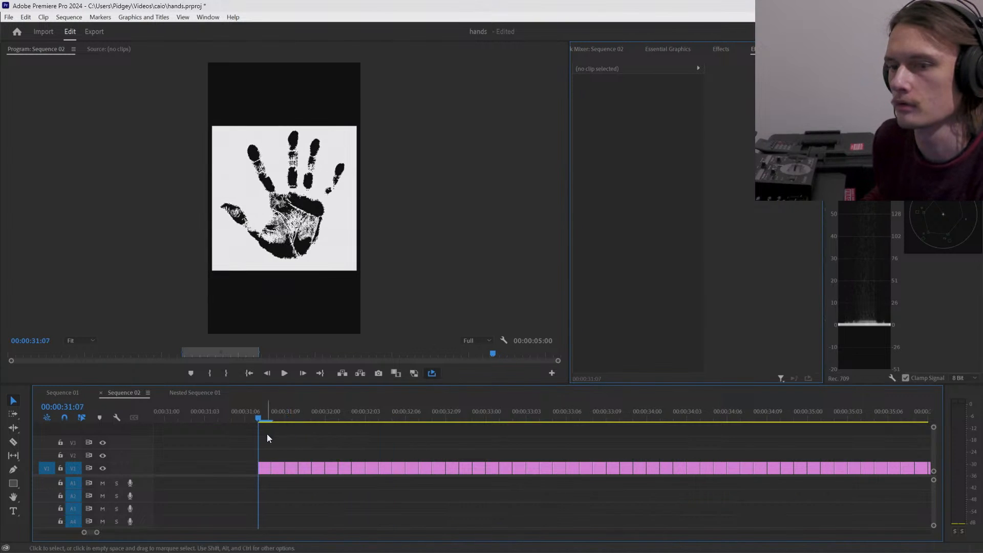
click(209, 374)
drag(740, 416, 589, 429)
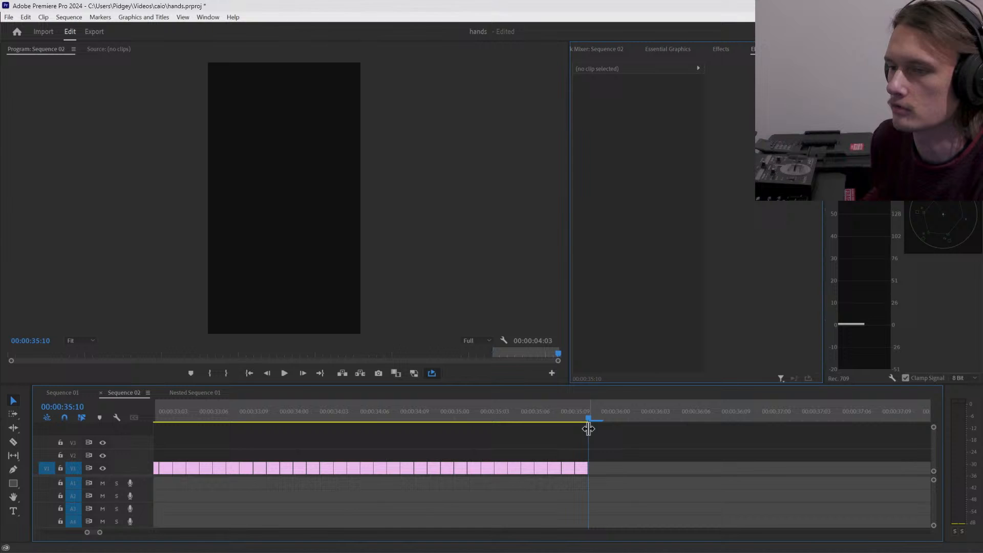
click(226, 373)
- Play back the marked range of hand print frames in Sequence 02, then stop playback
drag(368, 421, 314, 421)
click(542, 413)
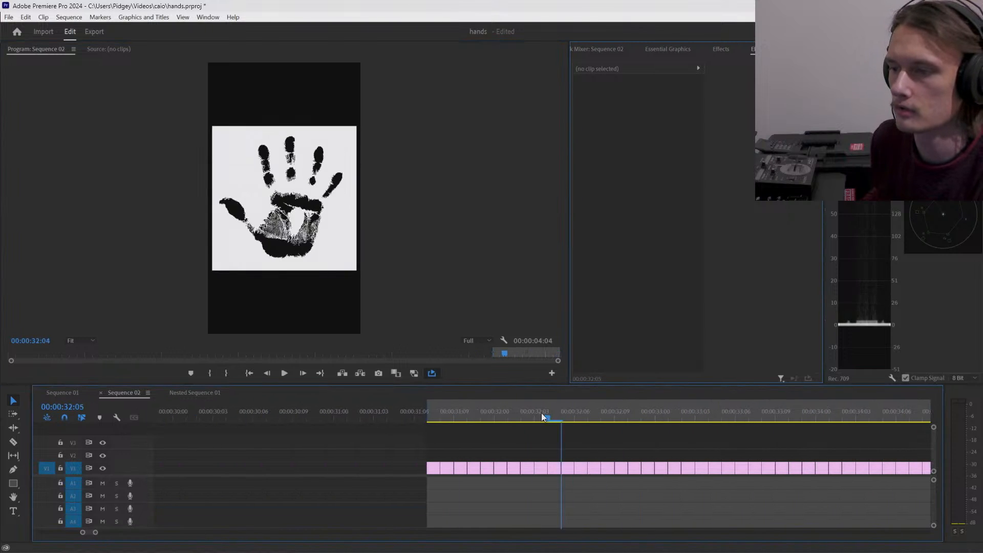
key(space)
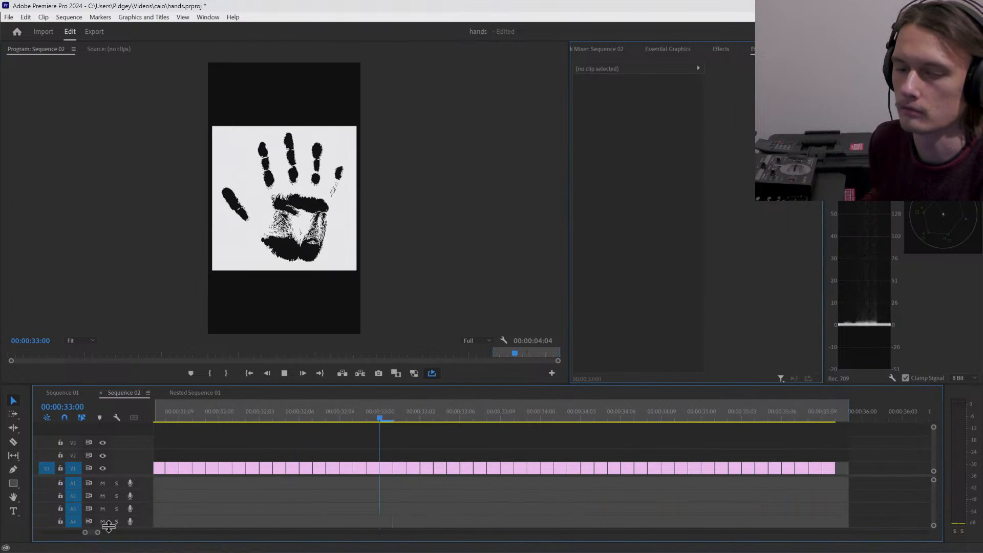
drag(97, 532, 150, 532)
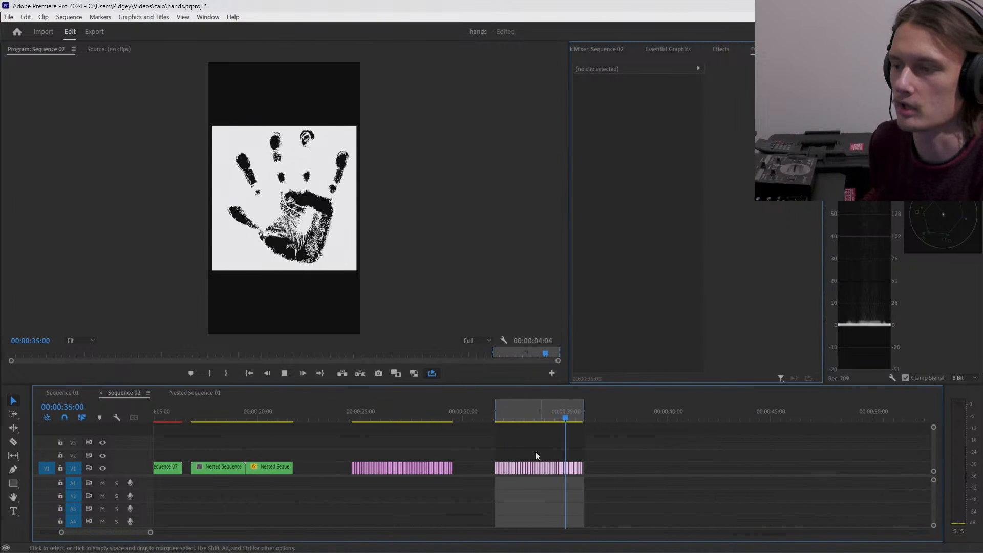
key(space)
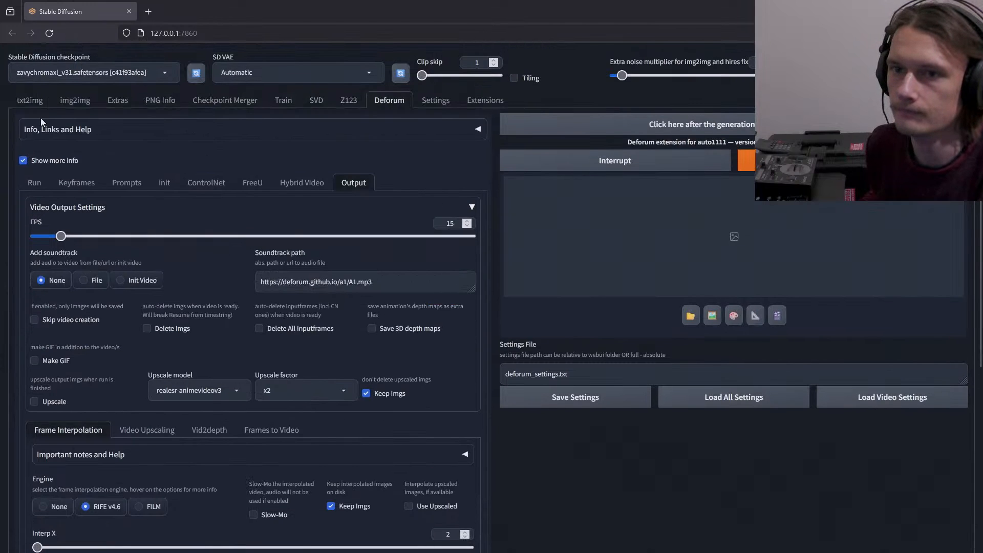
- Generate a new txt2img batch of eight black hand prints in Stable Diffusion with the existing prompt and settings
click(75, 100)
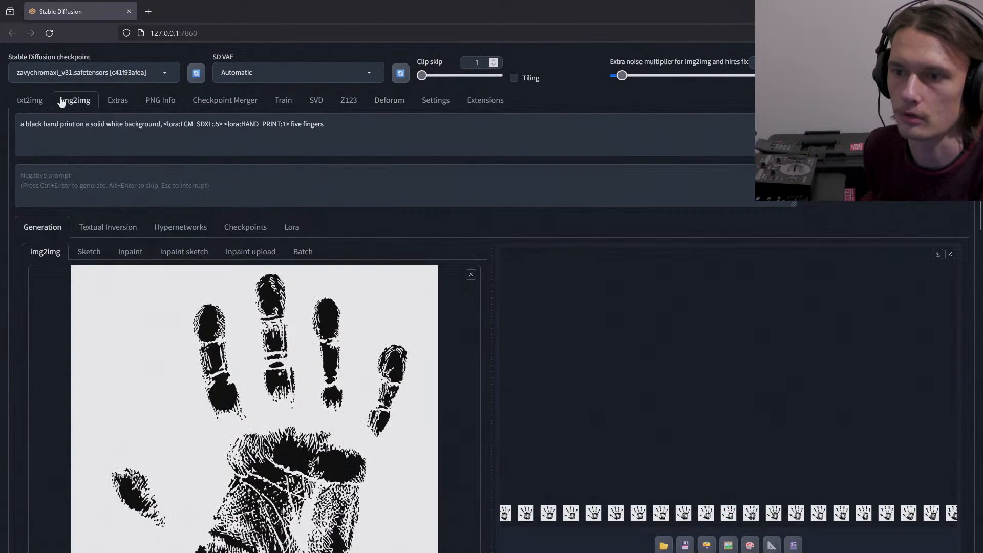
click(31, 100)
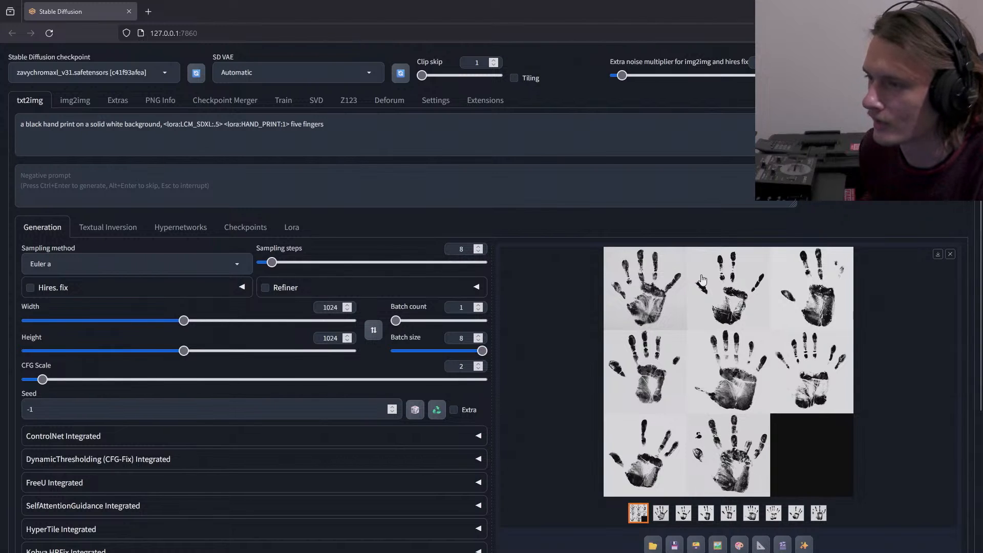
click(886, 134)
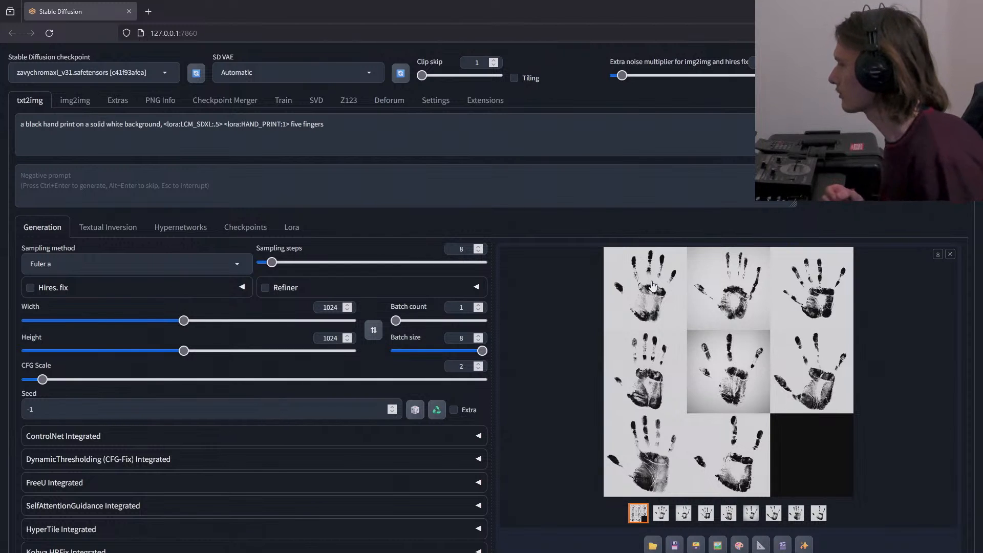
- Review Deforum's video output and frame interpolation settings, including the engine choices and the existing video and picture inputs
click(399, 102)
scroll(479, 349, down, 5)
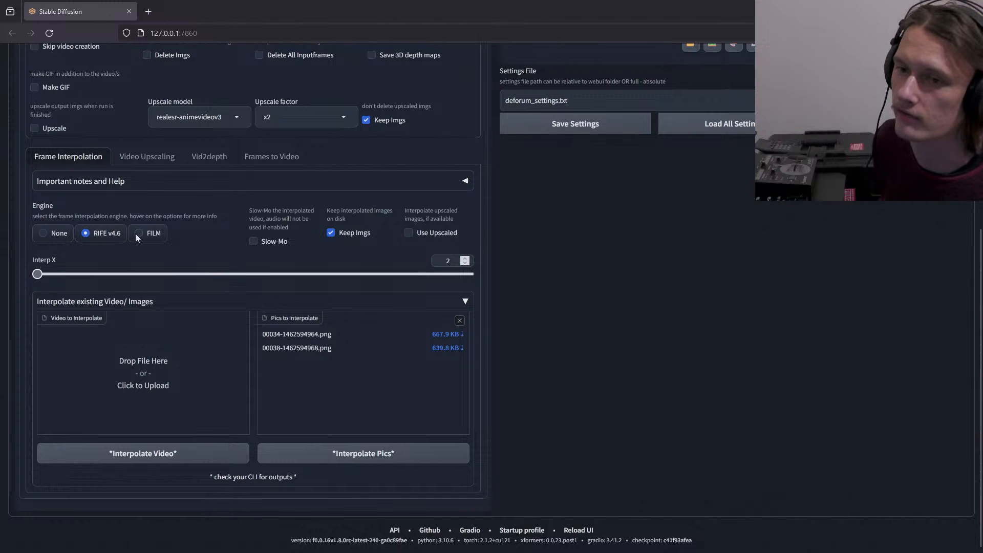
scroll(498, 269, up, 5)
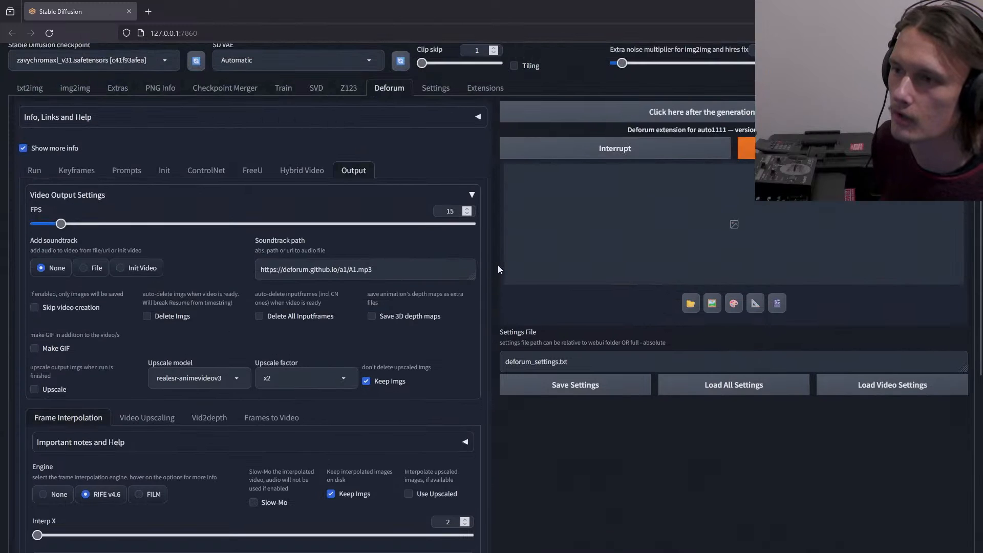
scroll(487, 232, down, 5)
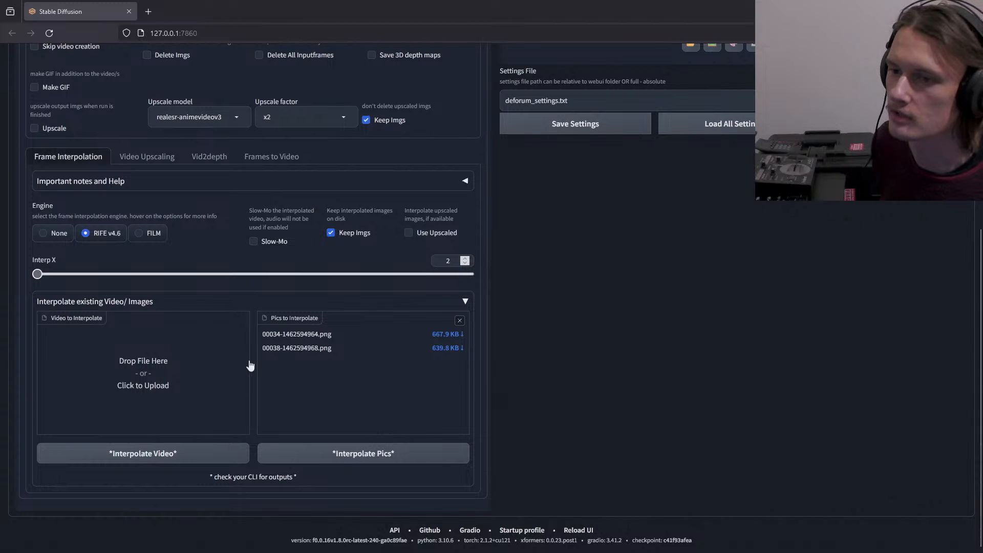
scroll(500, 336, up, 5)
scroll(498, 338, down, 5)
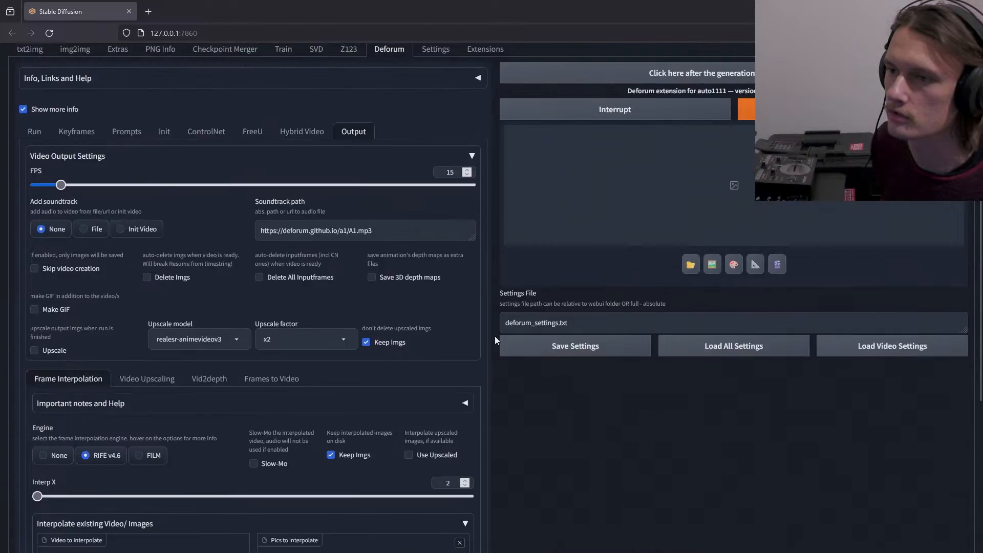
scroll(489, 330, up, 5)
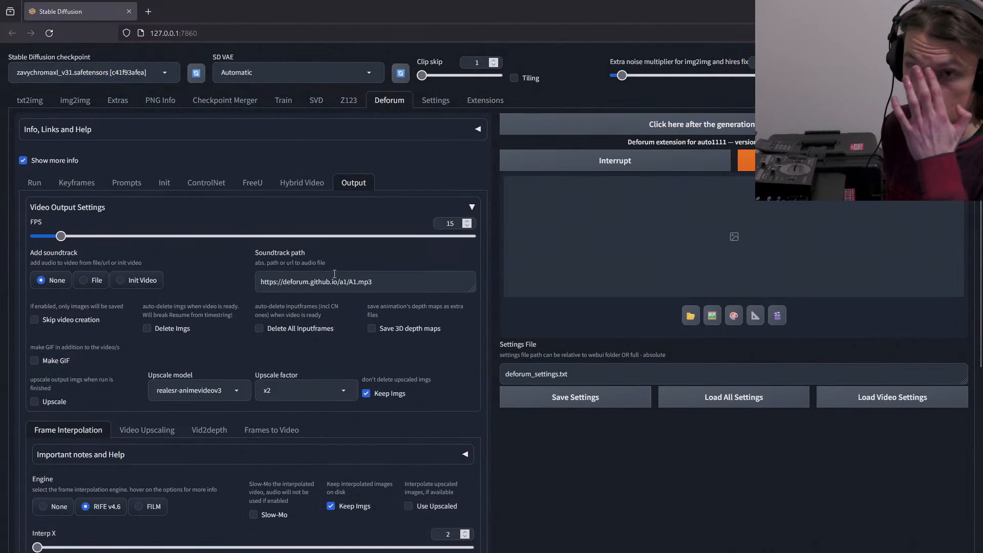
- View the new txt2img hand print grid at full size, then send its first individual image to img2img
click(36, 102)
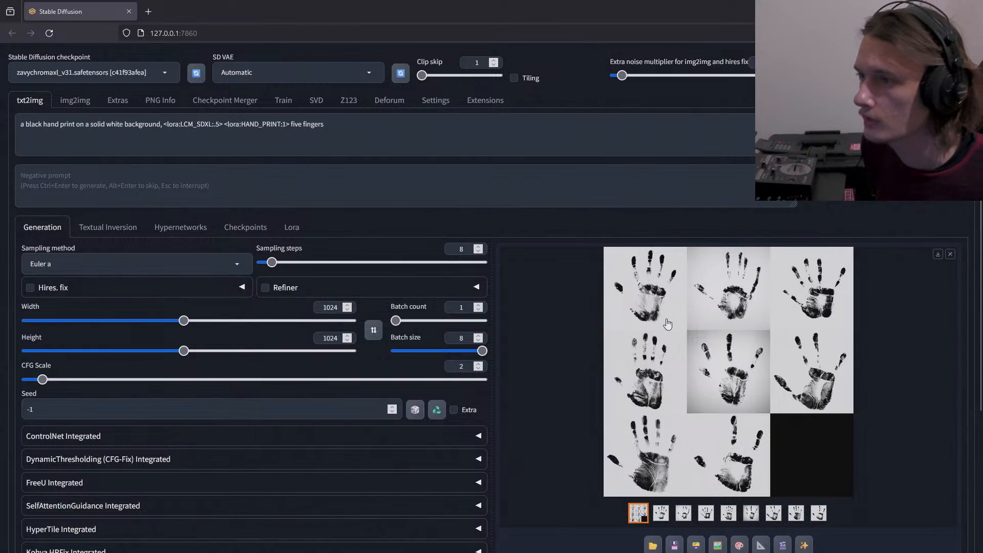
click(647, 303)
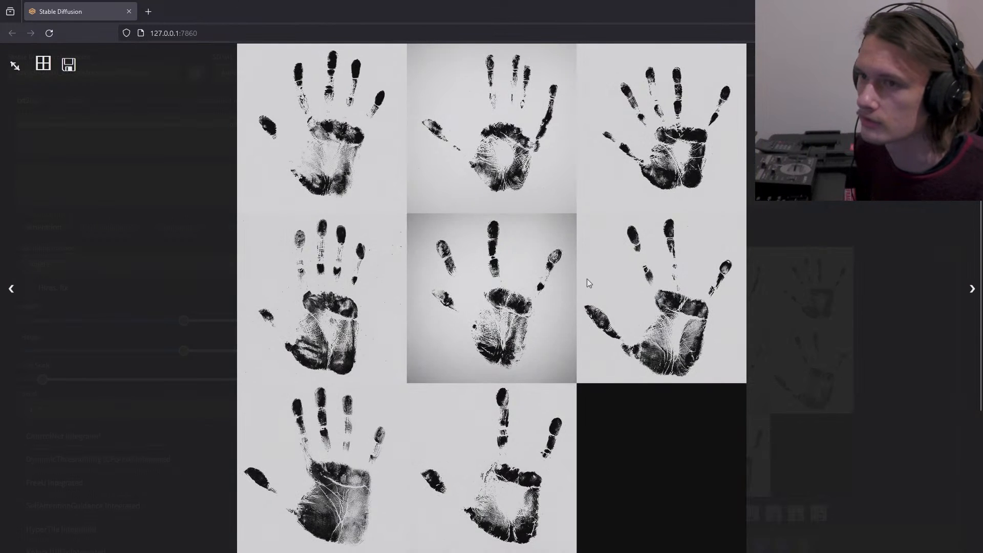
click(917, 230)
click(661, 513)
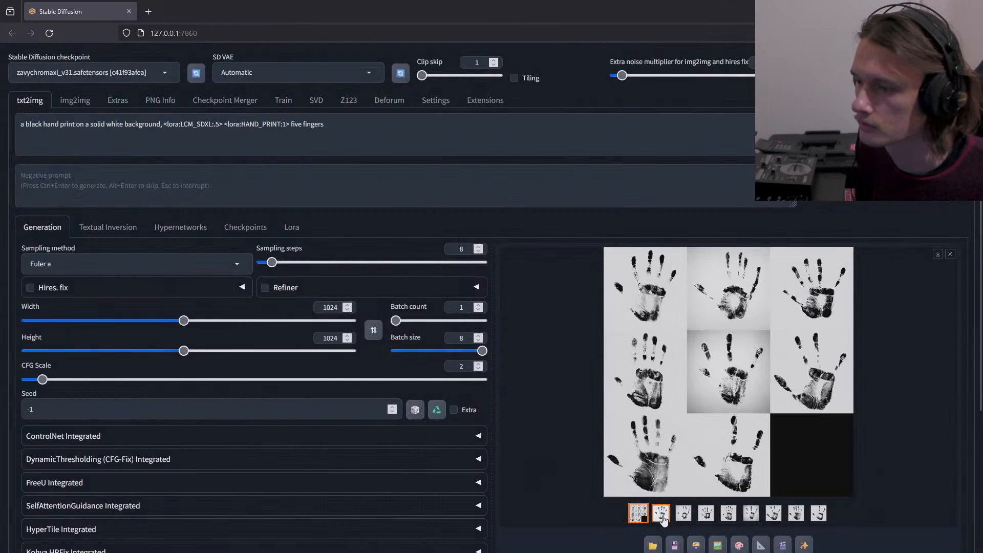
scroll(714, 459, down, 2)
click(718, 441)
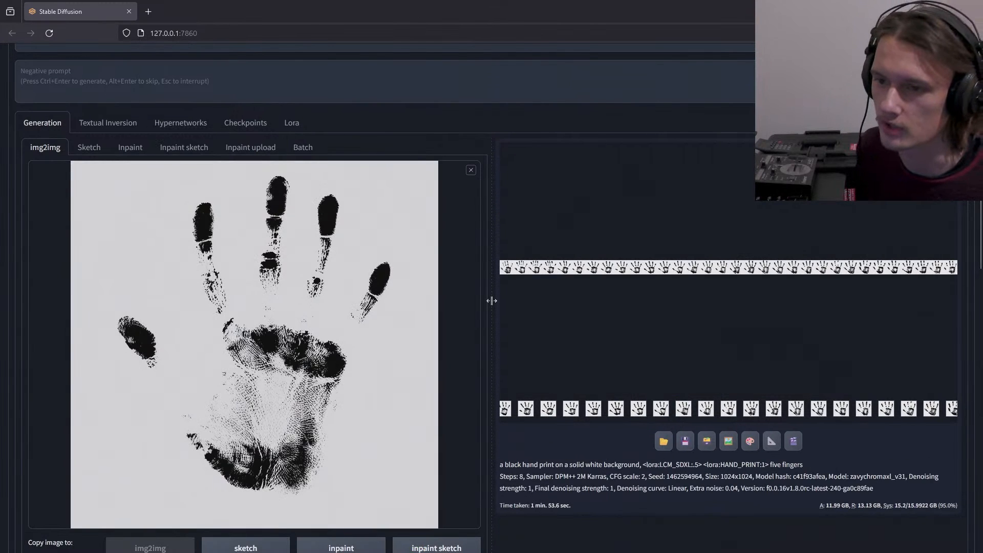
- Check the img2img sampling, size, denoising and Loopback script settings for the new hand print source image
scroll(491, 300, down, 10)
scroll(492, 300, down, 4)
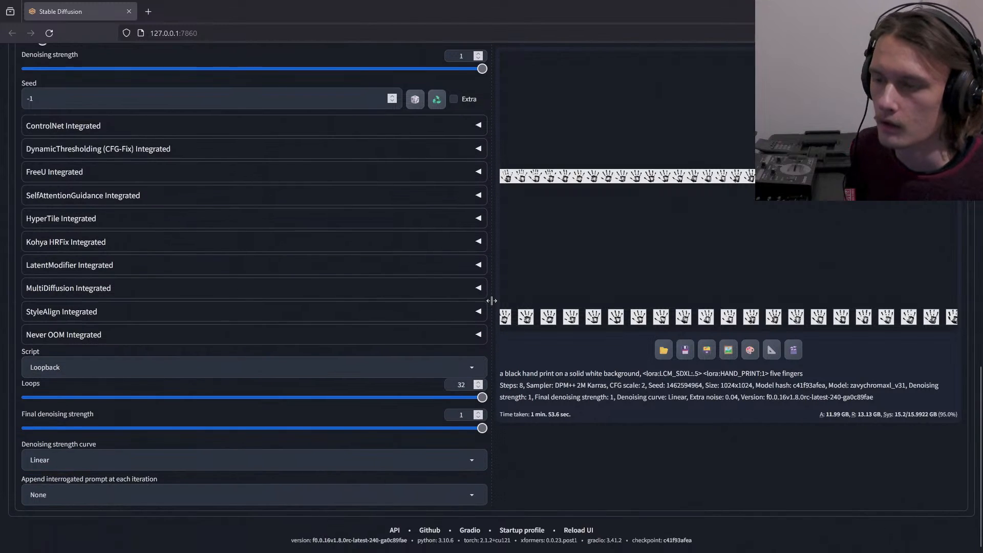
scroll(522, 433, up, 2)
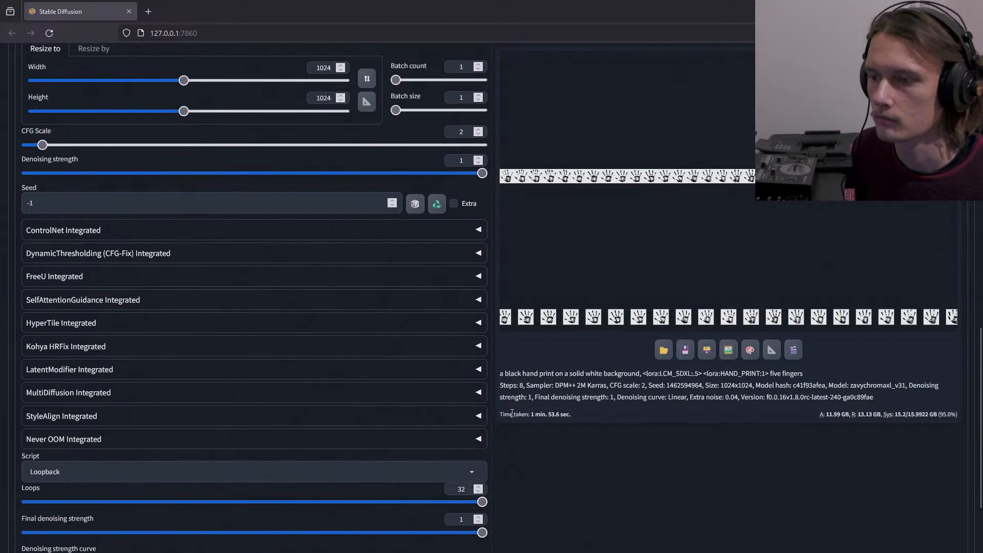
scroll(501, 408, up, 9)
scroll(501, 408, down, 12)
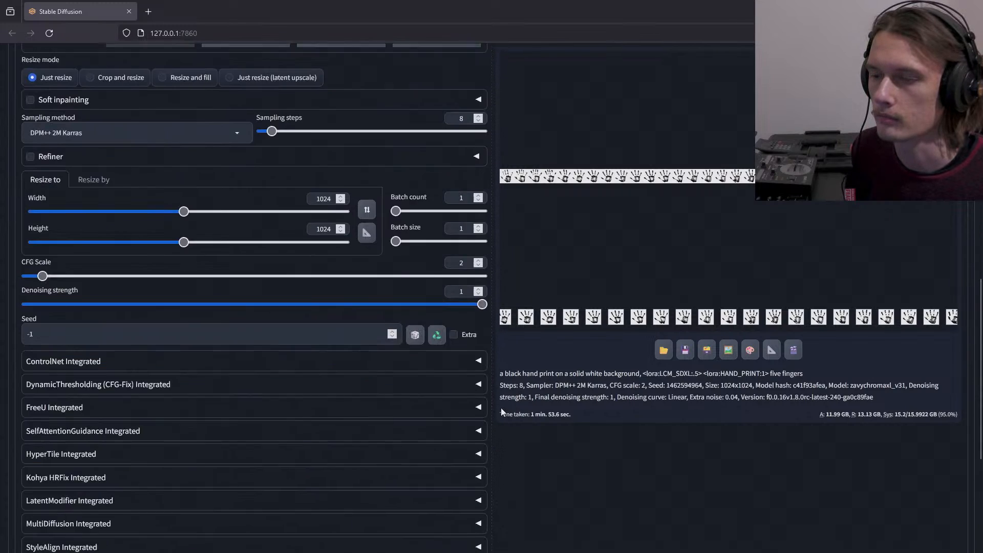
scroll(500, 408, up, 15)
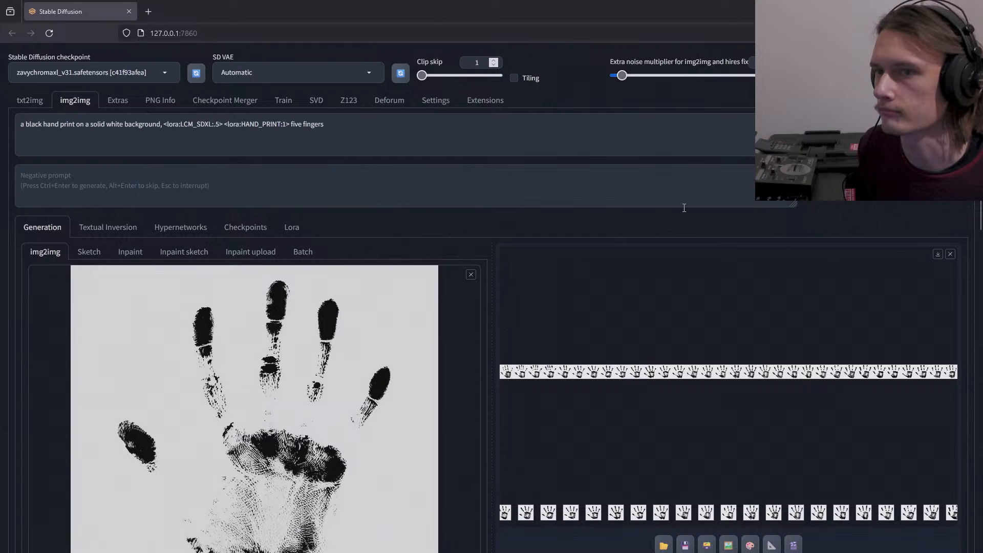
- Start the img2img loopback generation from the new hand print source image and switch to File Explorer
click(870, 135)
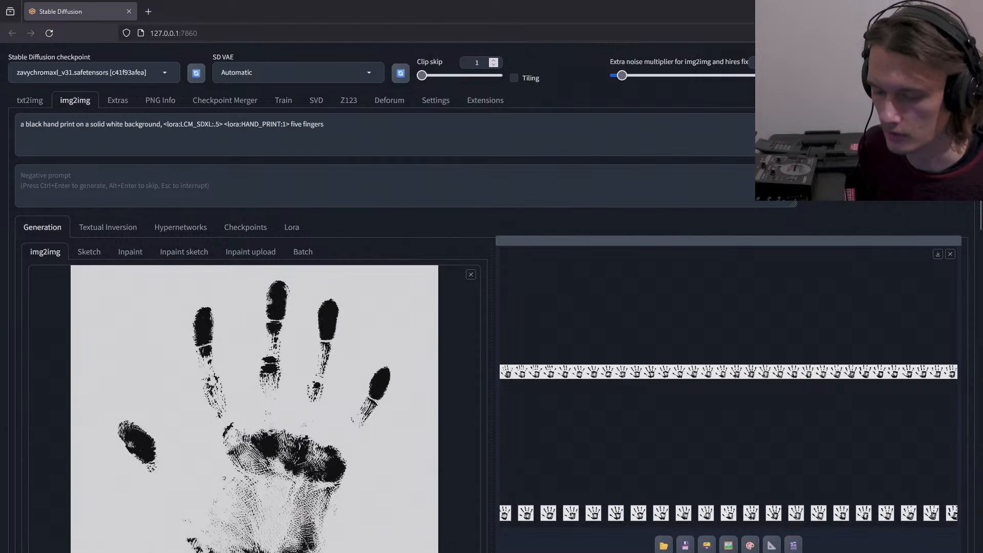
key(alt+Tab)
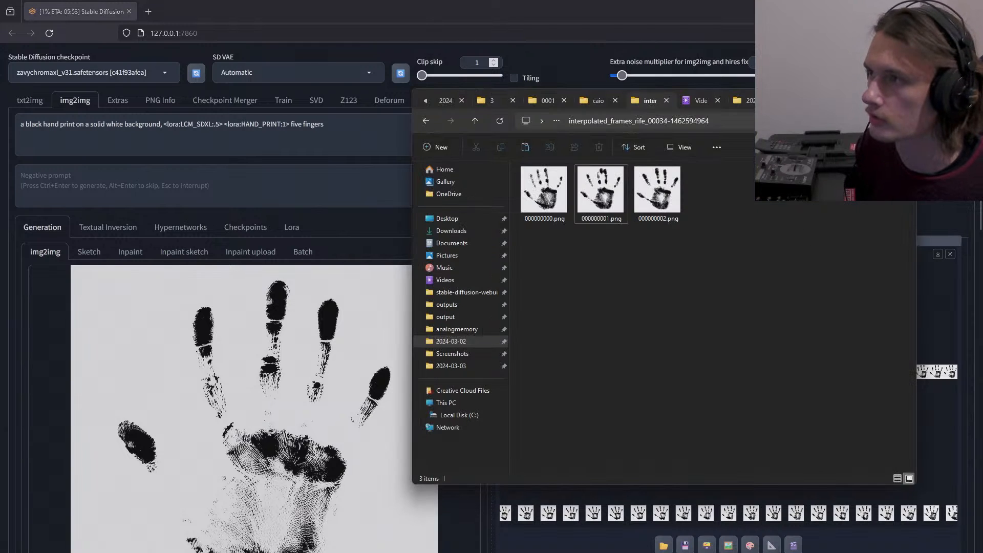
- Look through the open File Explorer folders for the output location of the running img2img loopback
click(743, 100)
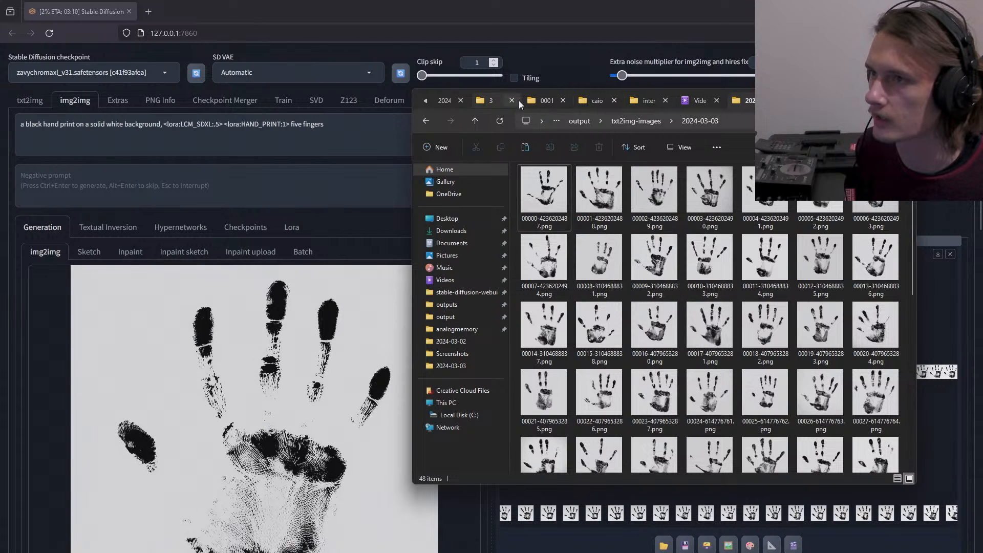
click(540, 103)
click(500, 100)
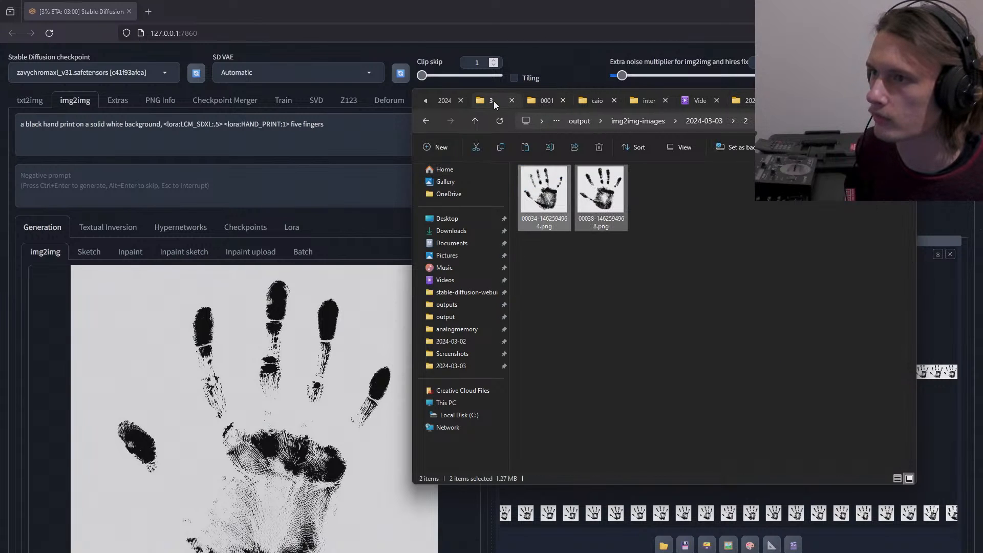
click(451, 102)
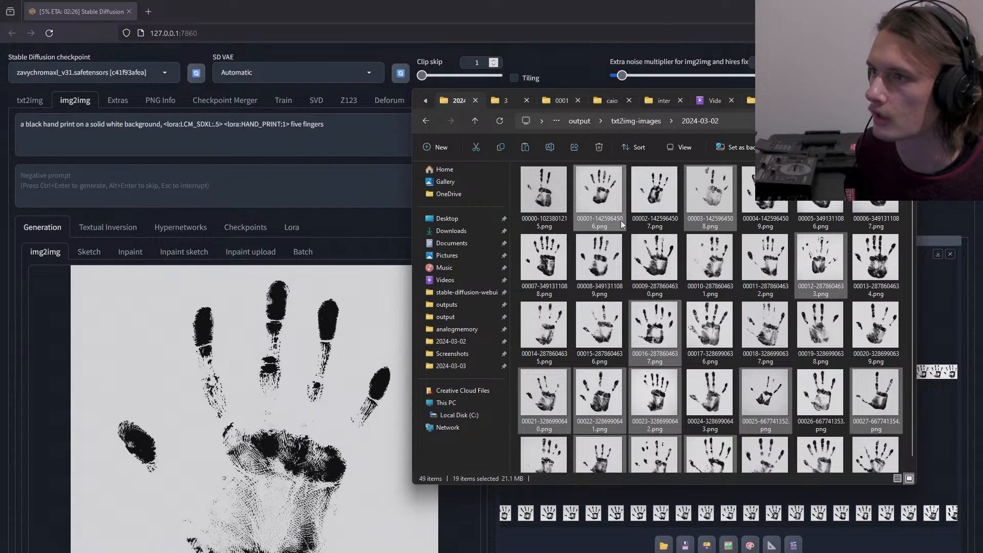
click(426, 101)
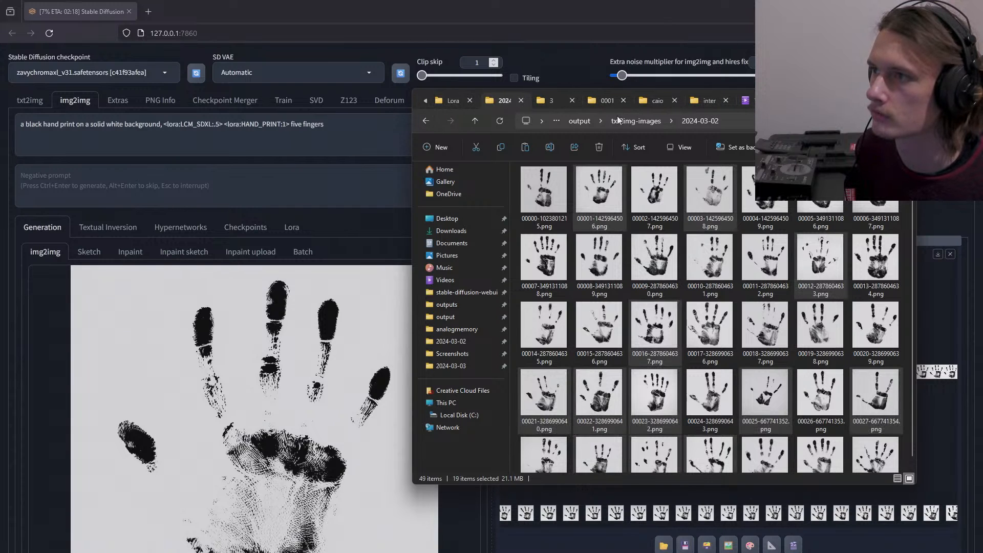
click(706, 101)
click(604, 102)
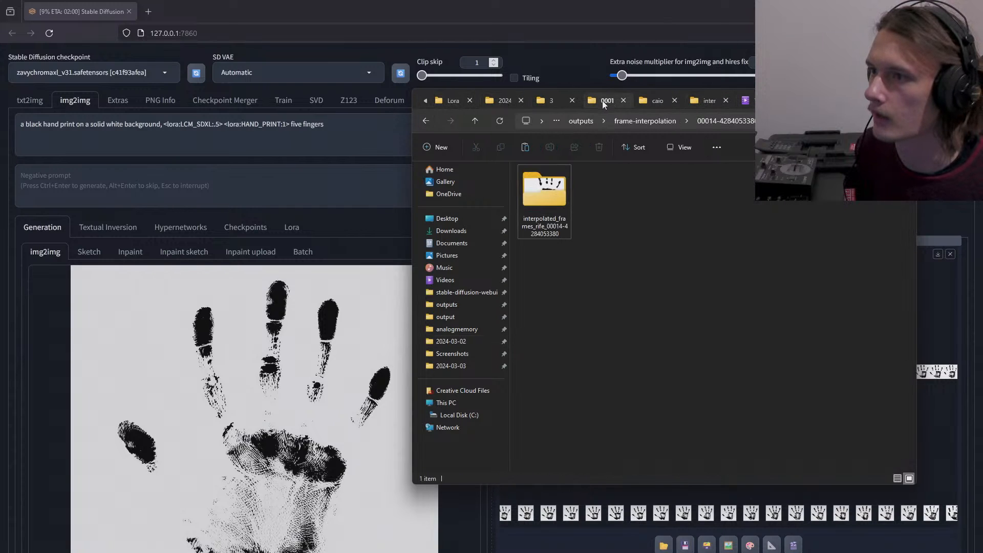
click(552, 101)
click(505, 101)
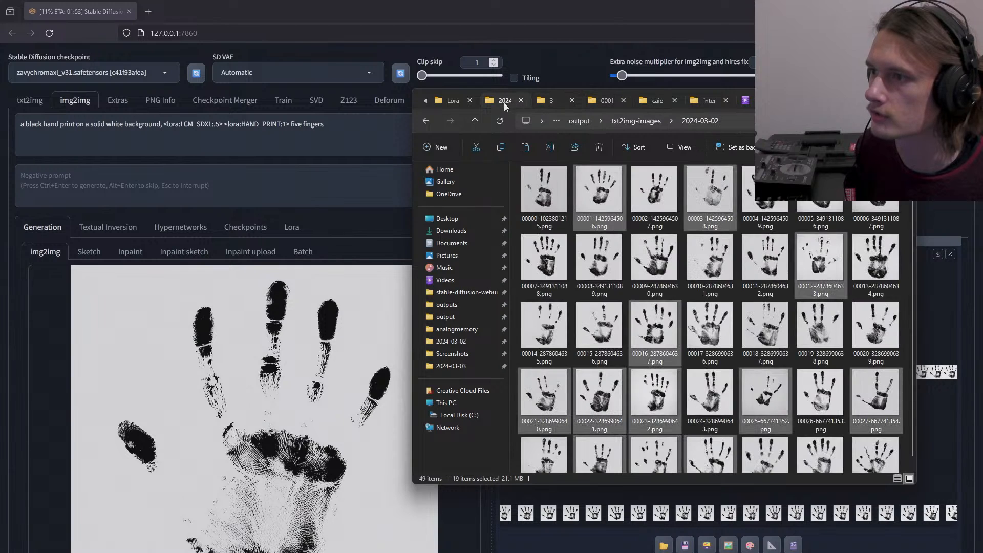
- Navigate to the 2024-03-03 folder inside img2img-images in the Stable Diffusion output directory
click(474, 122)
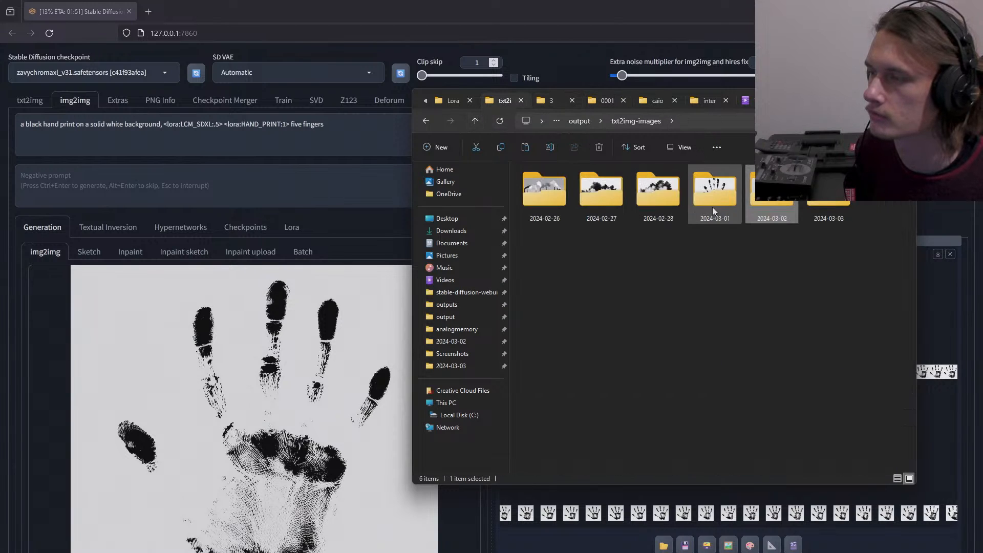
click(472, 124)
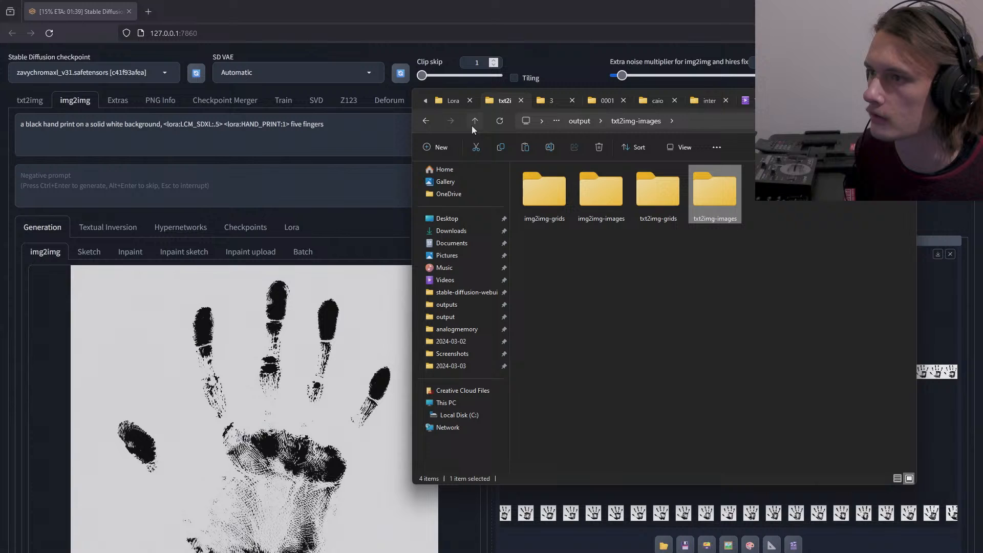
double_click(594, 191)
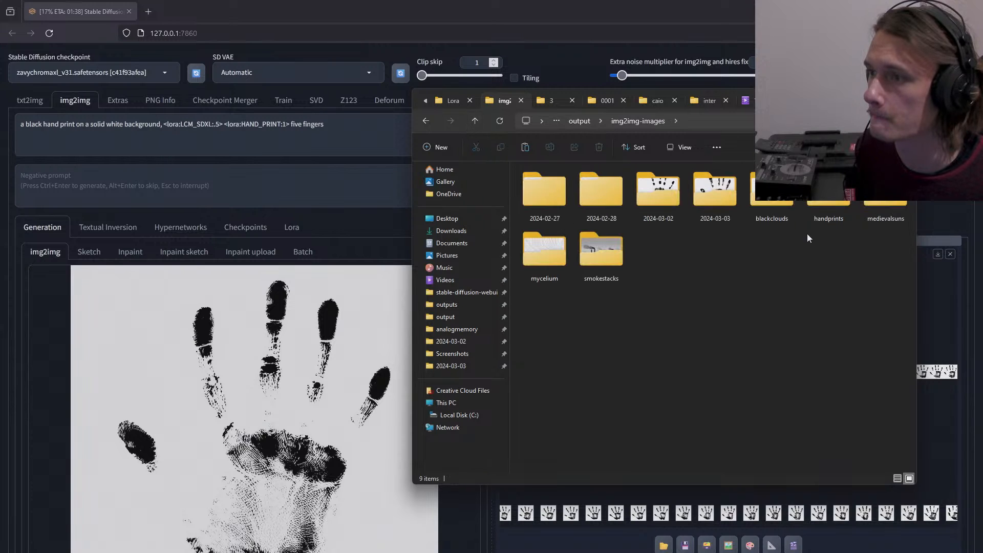
double_click(842, 203)
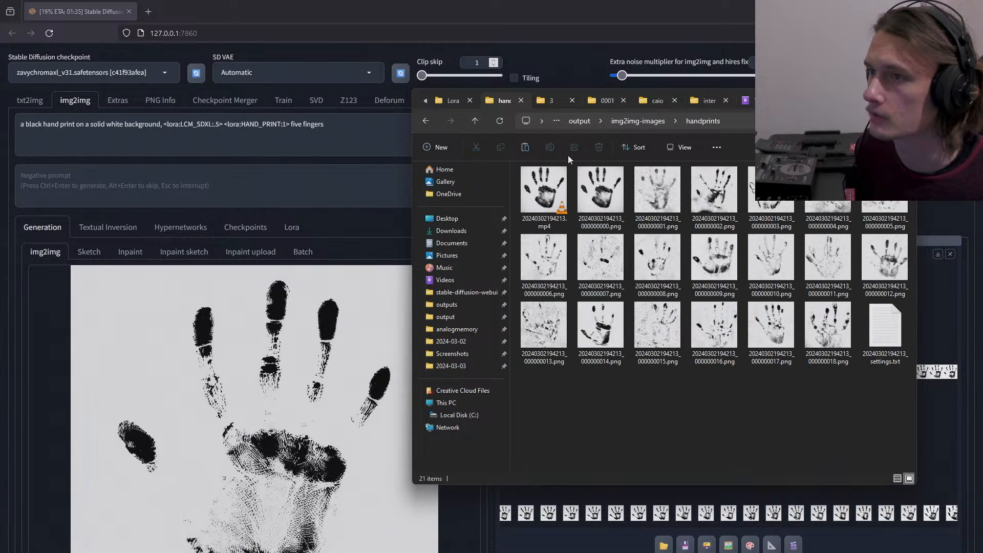
click(474, 121)
double_click(727, 198)
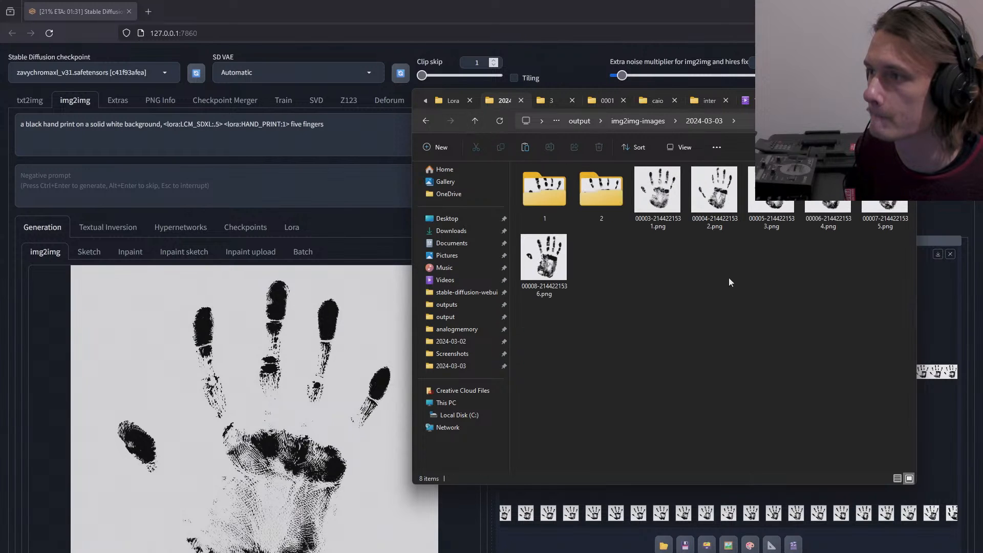
- View the loopback frames at full size starting from 00003-2144221531.png, comparing neighbouring frames back and forth, and close the viewer
click(657, 199)
double_click(658, 198)
key(Right)
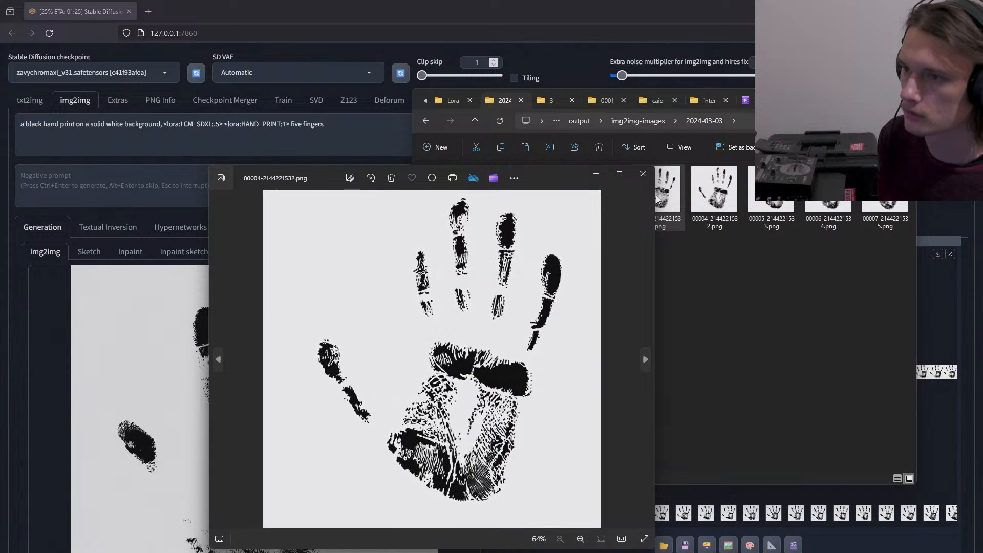
key(Right)
key(Left)
key(Left)
key(Right)
key(Right)
key(Right)
key(Right)
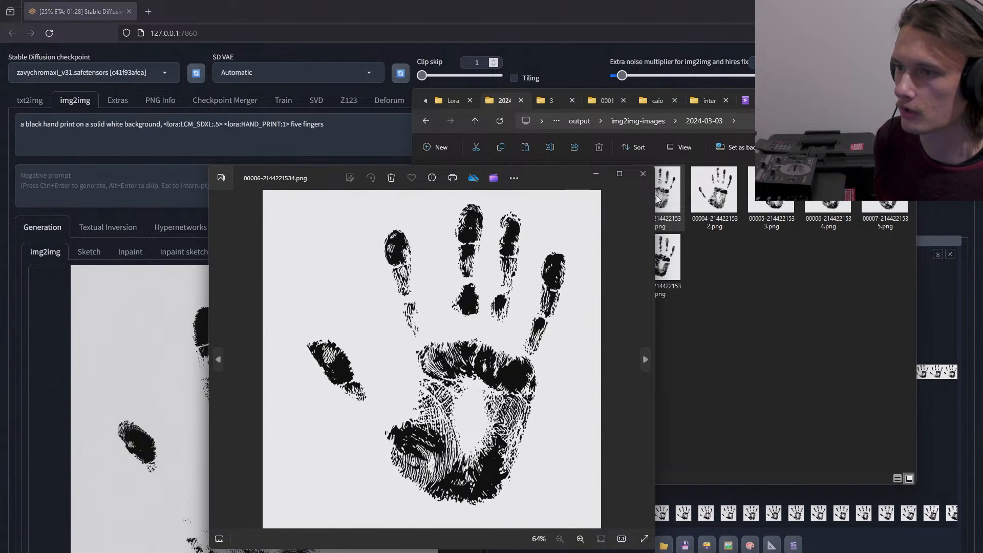
key(Left)
key(Left)
key(Right)
key(Right)
key(Left)
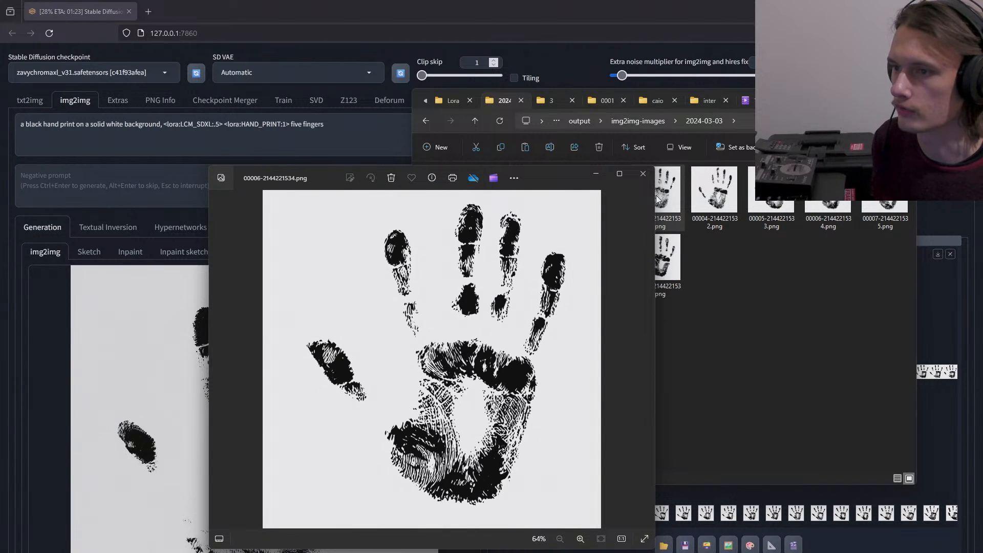
key(Left)
key(Left)
key(Right)
key(Right)
key(Right)
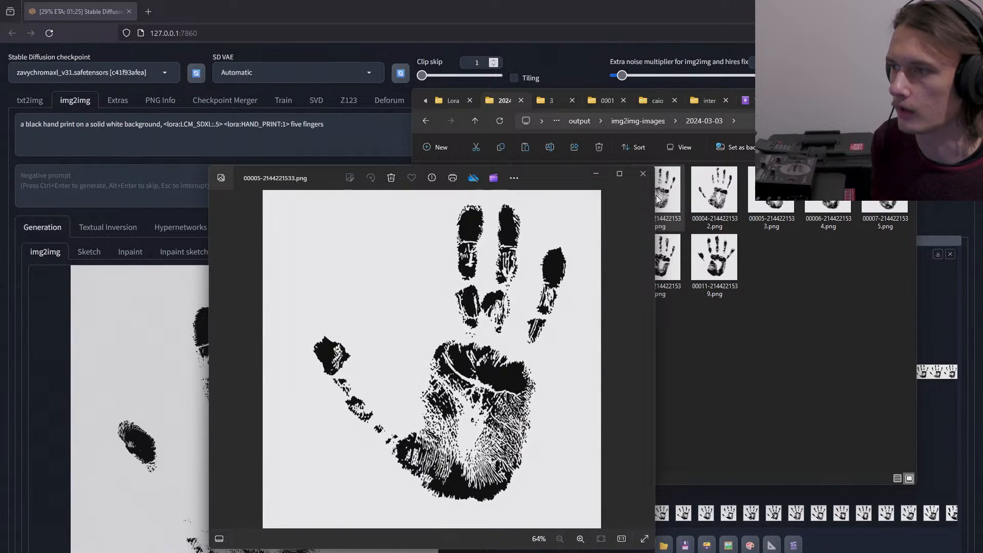
key(Right)
key(Right)
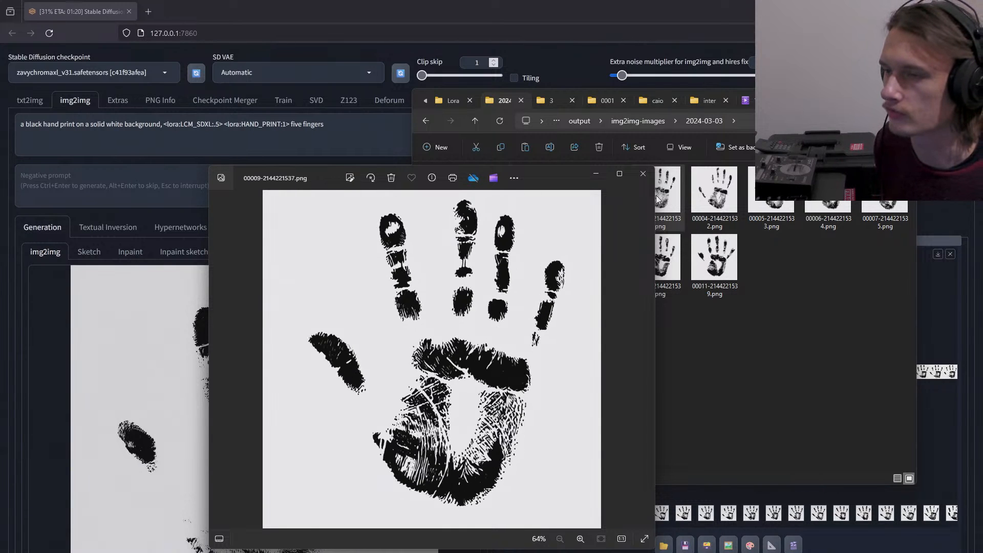
click(644, 174)
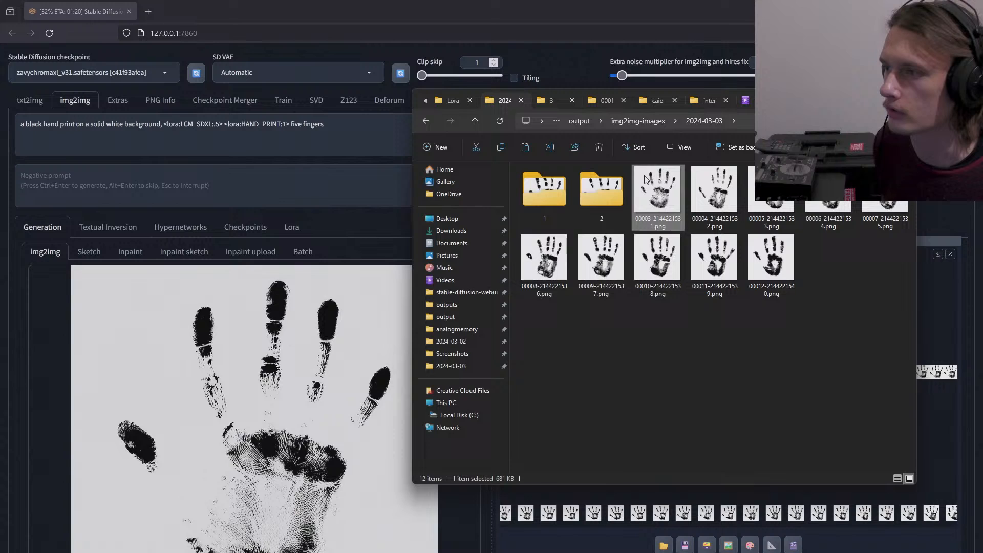
click(631, 366)
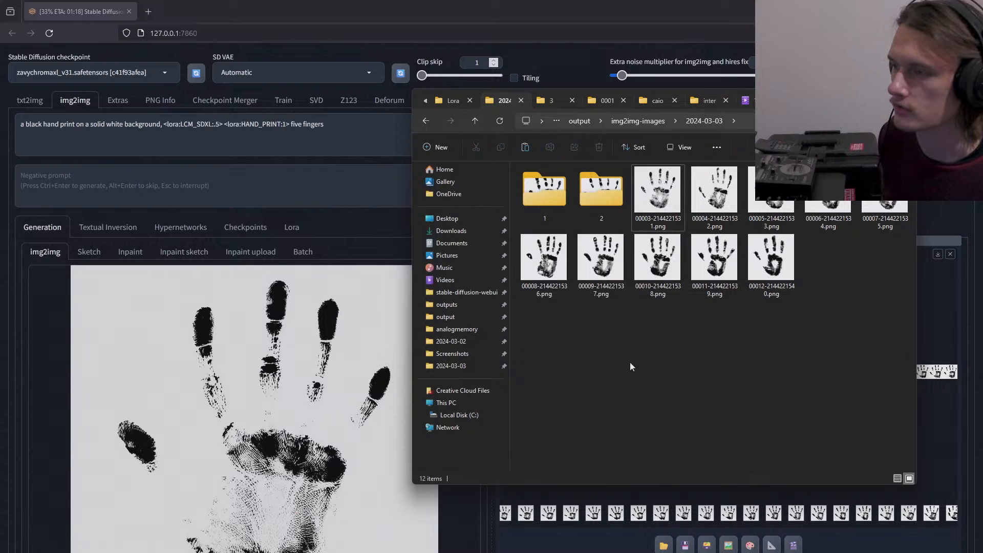
- Open 00012-2144221540.png and flip back and forth through the surrounding loopback frames to preview the hand's motion
double_click(750, 285)
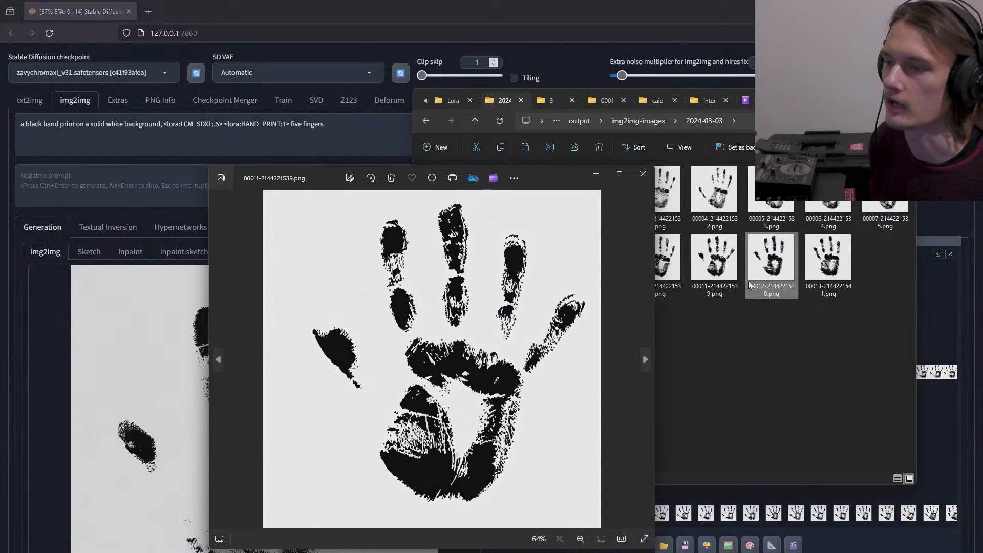
key(Right)
key(Right)
key(Left)
key(Left)
key(Left)
key(Left)
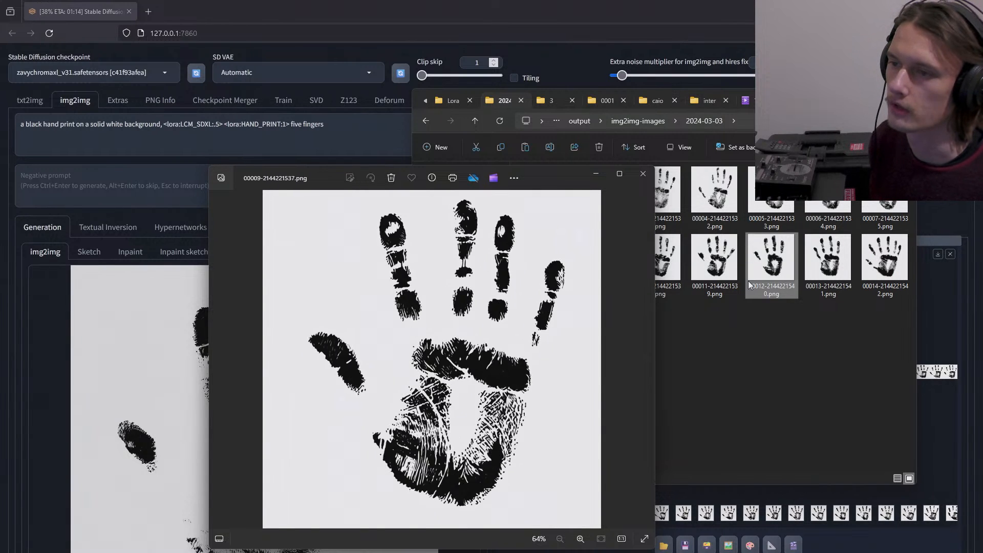
key(Right)
key(Right)
key(Right)
key(Right)
key(Left)
key(Left)
key(Left)
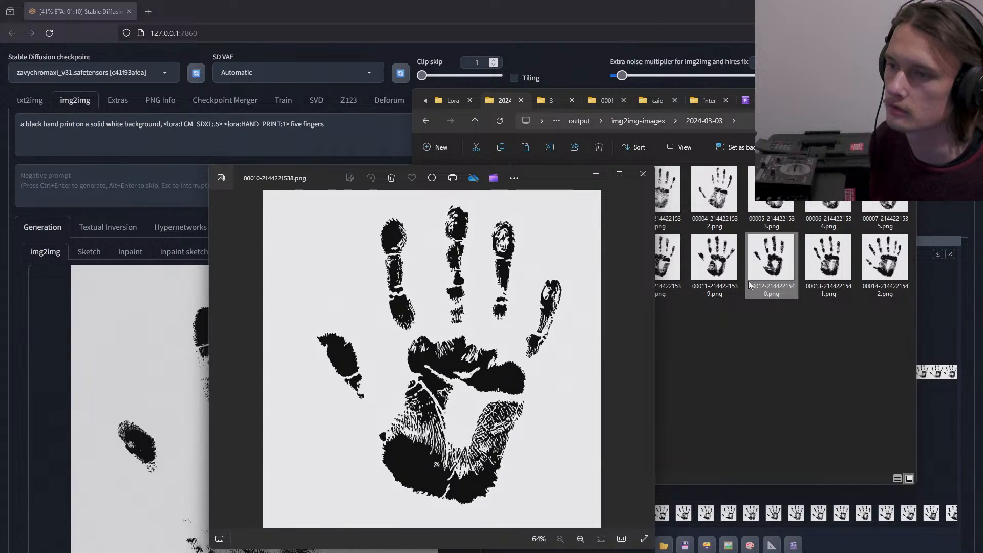
key(Left)
key(Left)
key(Left)
key(Left)
key(Right)
key(Right)
key(Right)
key(Right)
key(Right)
key(Right)
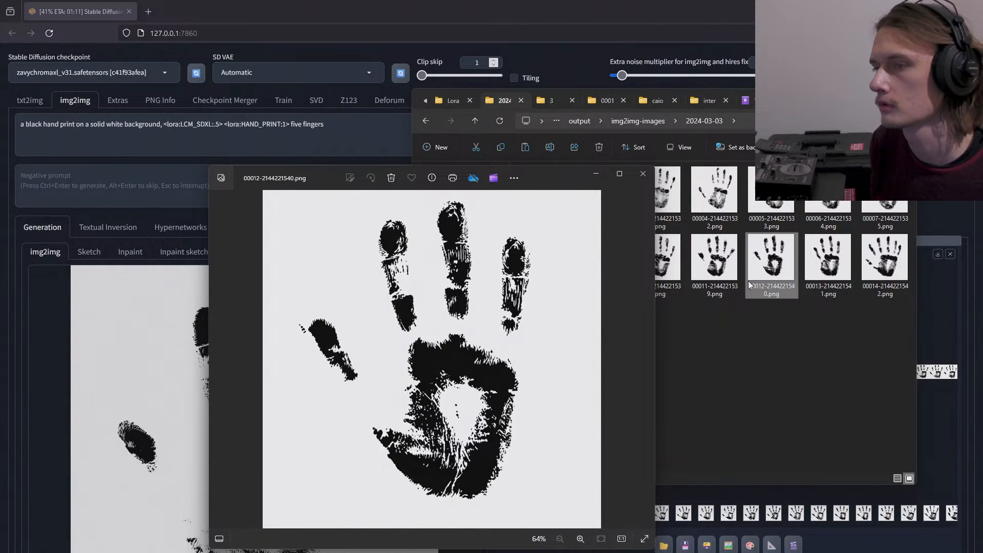
key(Left)
key(Left)
key(Left)
key(Left)
key(Left)
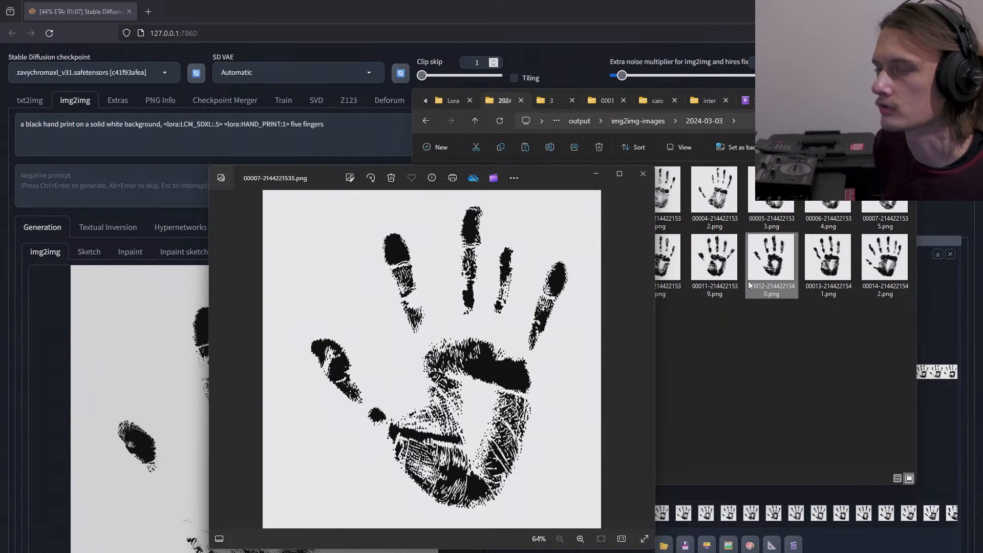
- Open 00014-2144221542.png in a second viewer window and close both image viewers
double_click(885, 261)
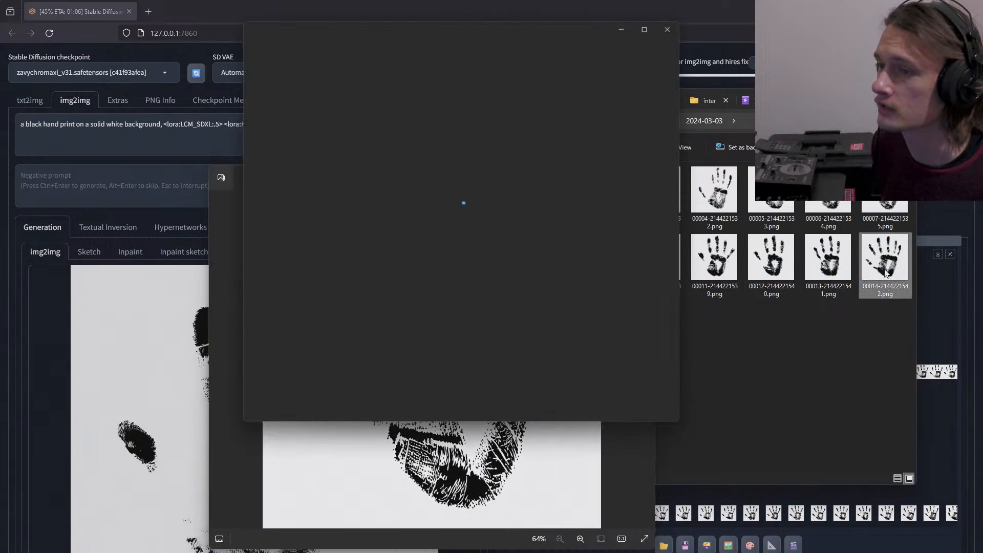
drag(574, 23, 461, 122)
click(566, 126)
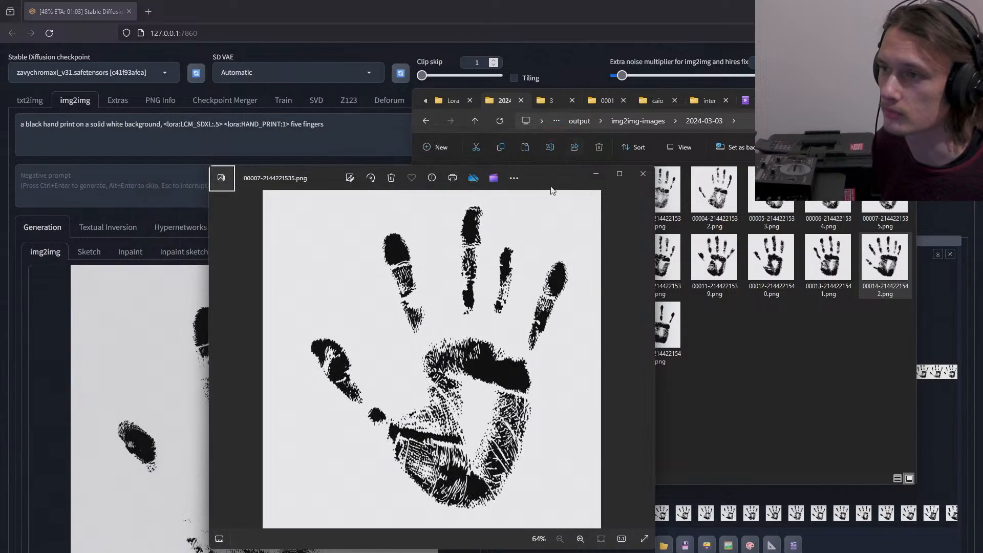
drag(553, 173, 384, 135)
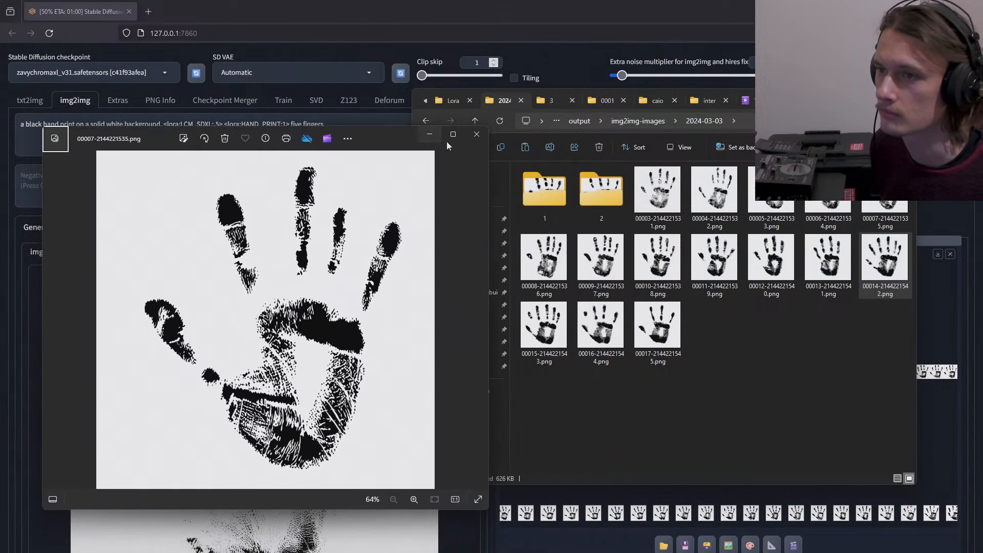
click(477, 134)
- Open 00016-2144221544.png and flip repeatedly through the whole loopback sequence in both directions to judge the animation
double_click(594, 330)
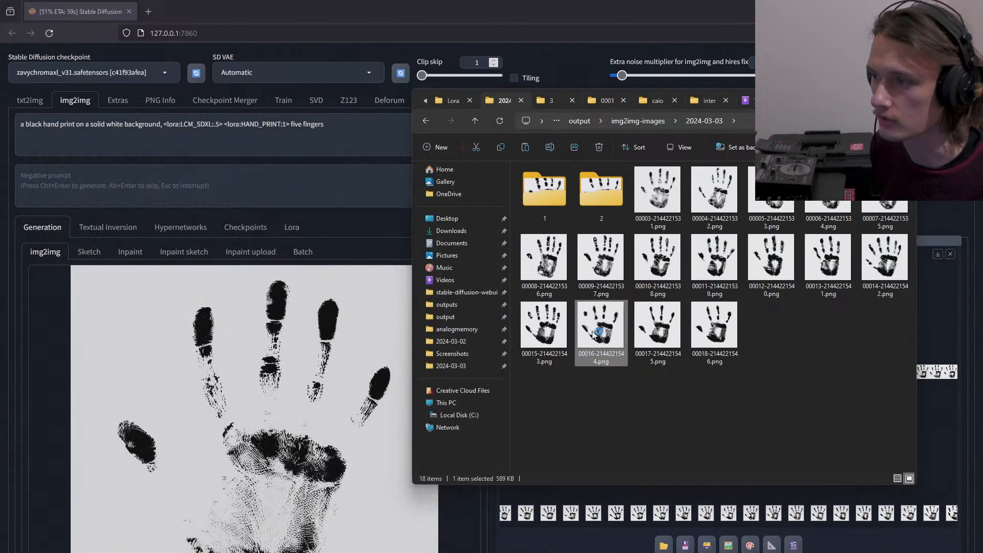
key(Left)
key(Left)
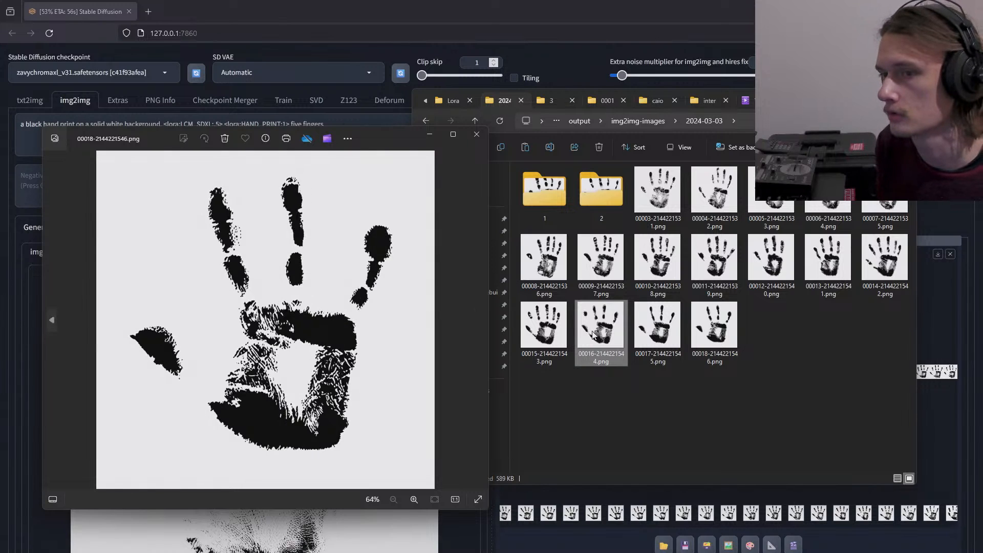
key(Right)
key(Right)
key(Right)
key(Right)
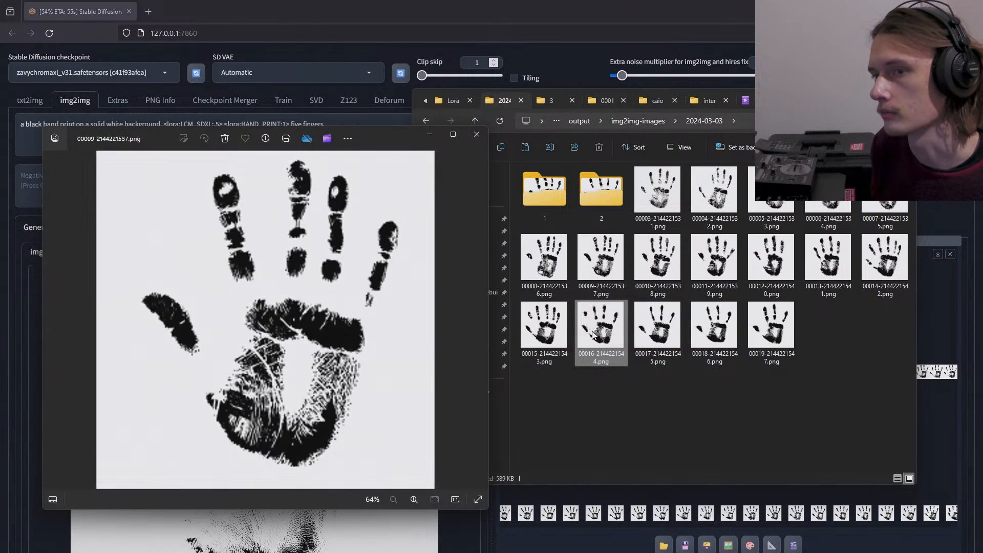
key(Right)
key(Right)
key(Right)
key(Right)
key(Right)
key(Right)
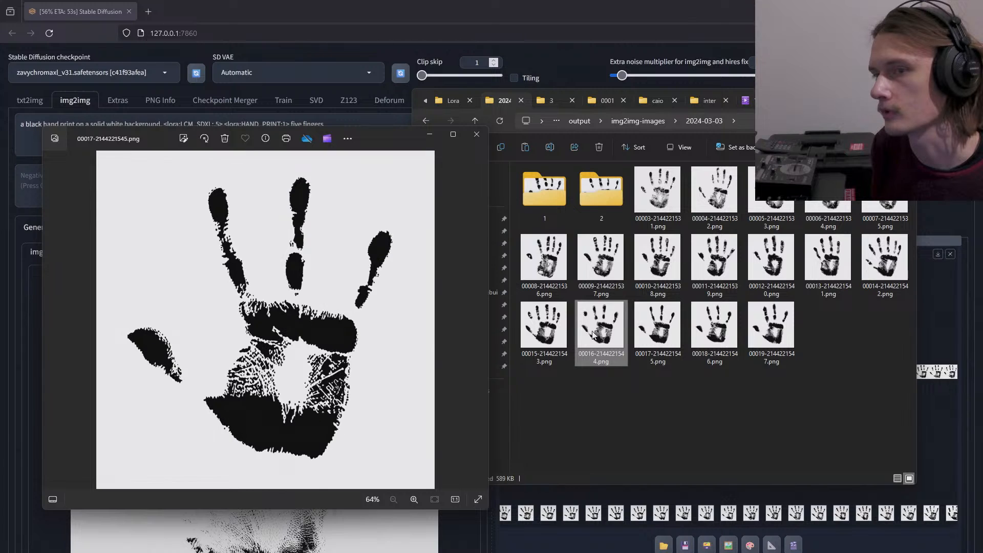
key(Left)
key(Left)
key(Left)
key(Left)
key(Left)
key(Left)
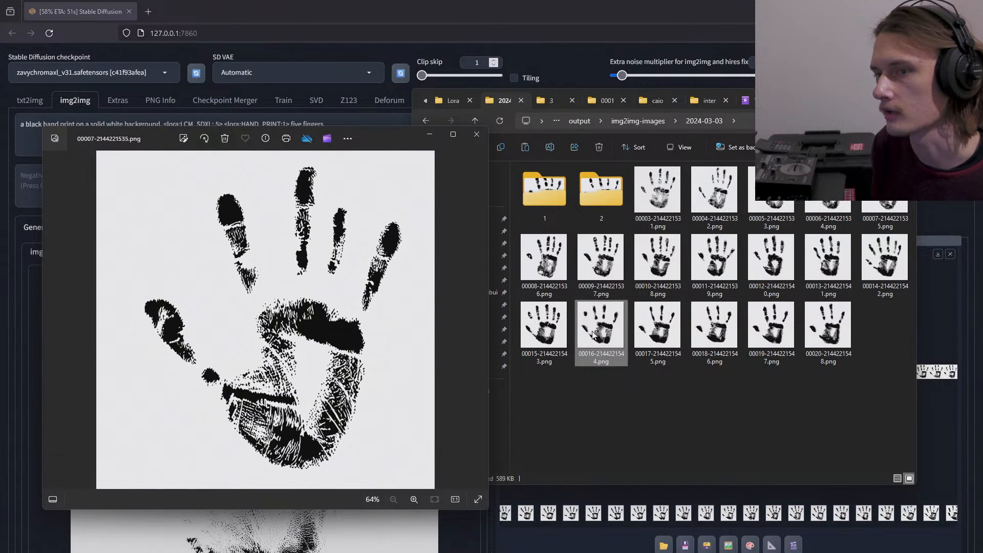
key(Left)
key(Left)
key(Left)
key(Left)
key(Left)
key(Left)
key(Left)
key(Left)
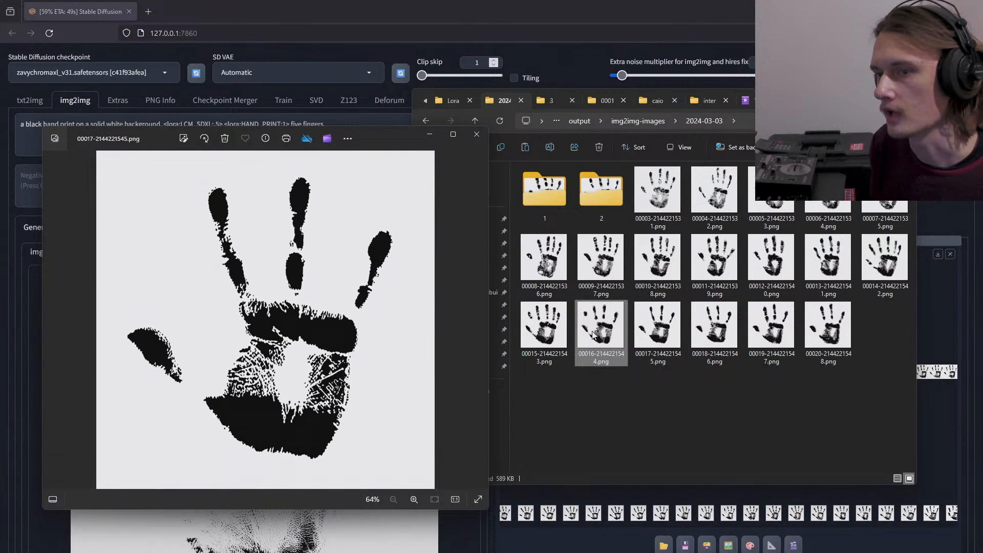
key(Right)
key(Right)
key(Right)
key(Right)
key(Right)
key(Right)
key(Right)
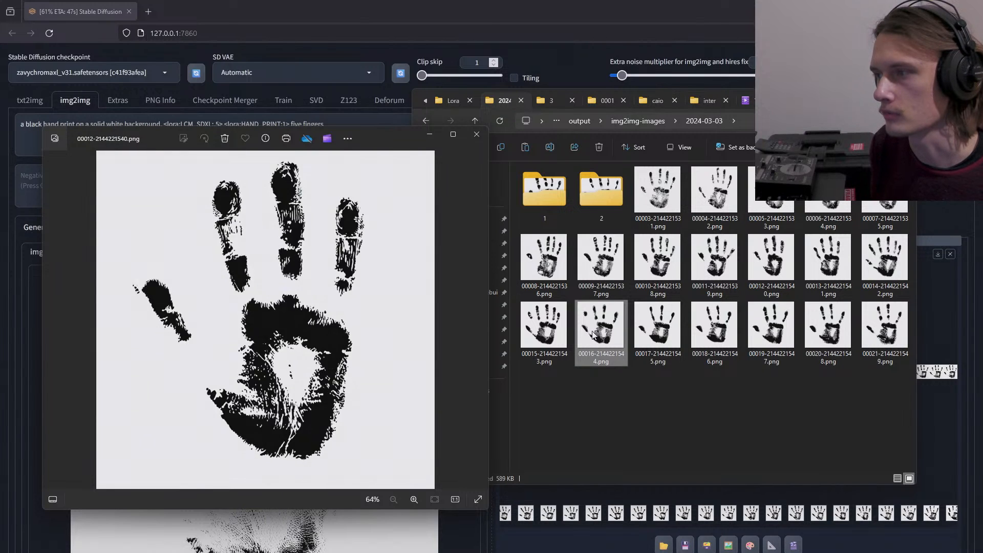
- Close the image viewer, stop the running loopback generation, and return to the 2024-03-03 output folder
click(477, 134)
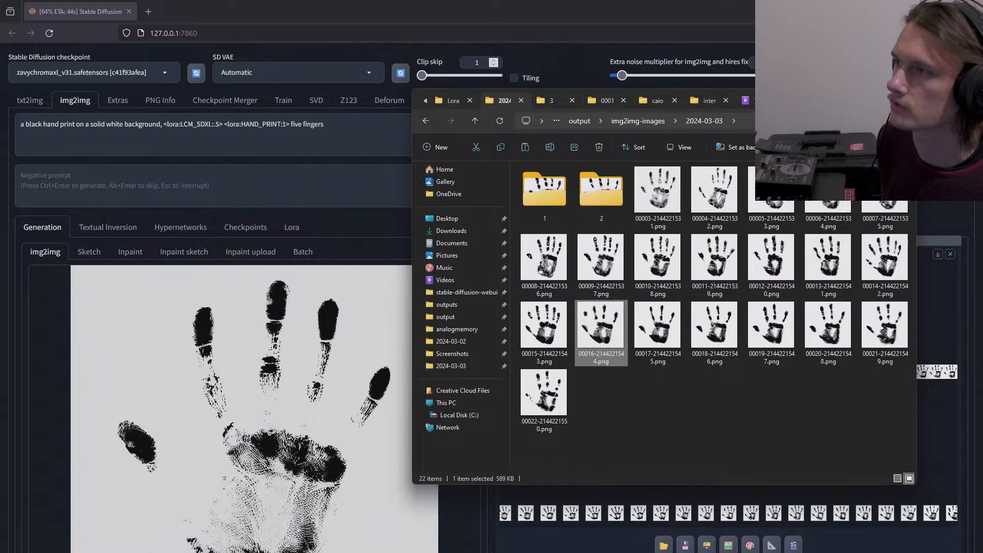
drag(835, 99, 608, 124)
click(819, 128)
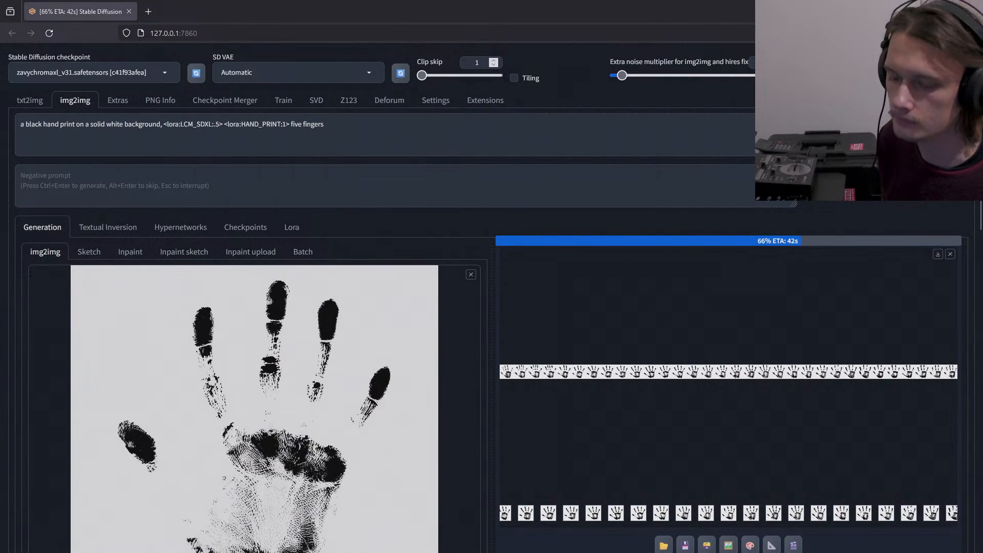
key(alt+Tab)
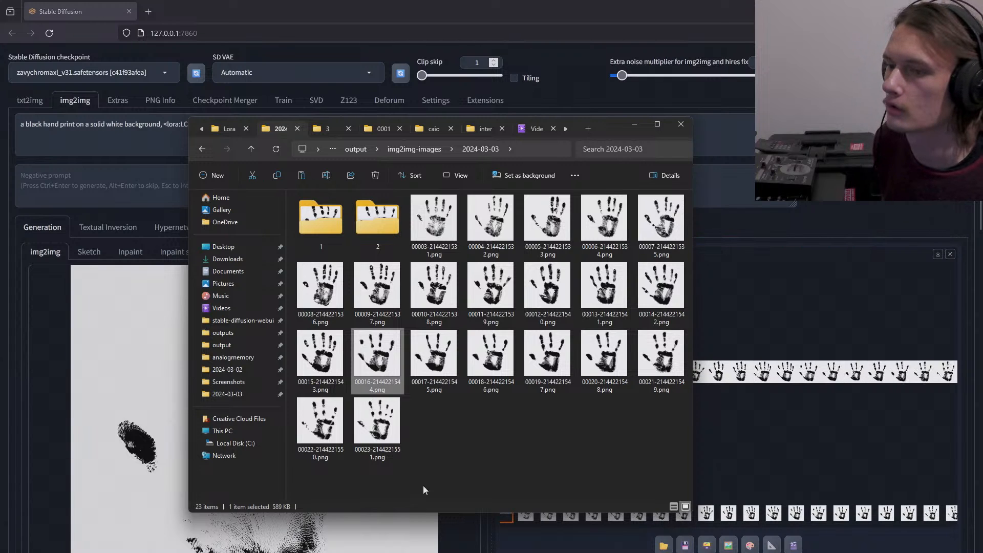
- Delete the loose loopback frames 00003 to 00023 from the 2024-03-03 folder, keeping subfolders 1 and 2
click(385, 424)
shift+click(429, 235)
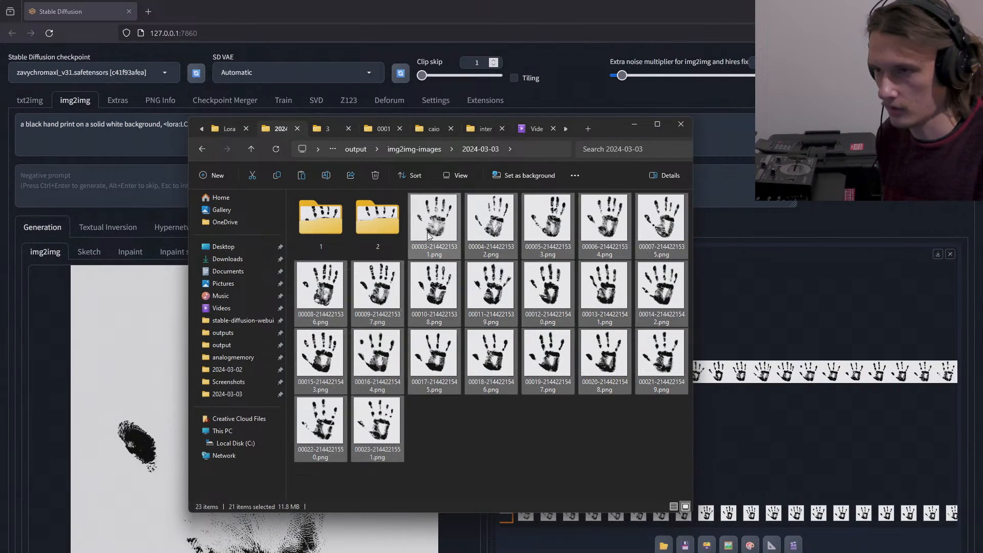
key(Delete)
click(739, 239)
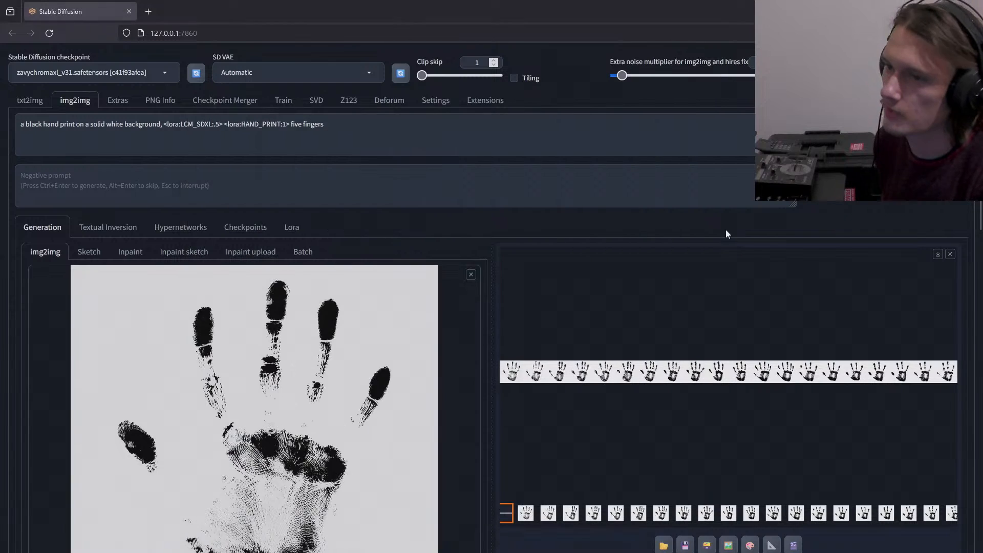
- Set both the denoising strength and the Loopback final denoising strength to 0.88 and start generating the frames
scroll(534, 324, down, 3)
scroll(534, 324, down, 6)
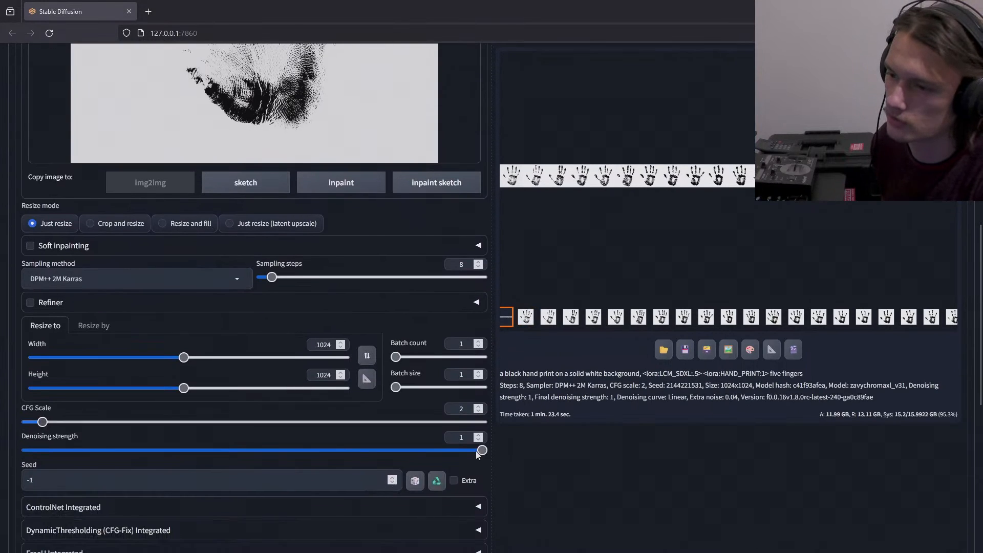
drag(482, 451, 432, 450)
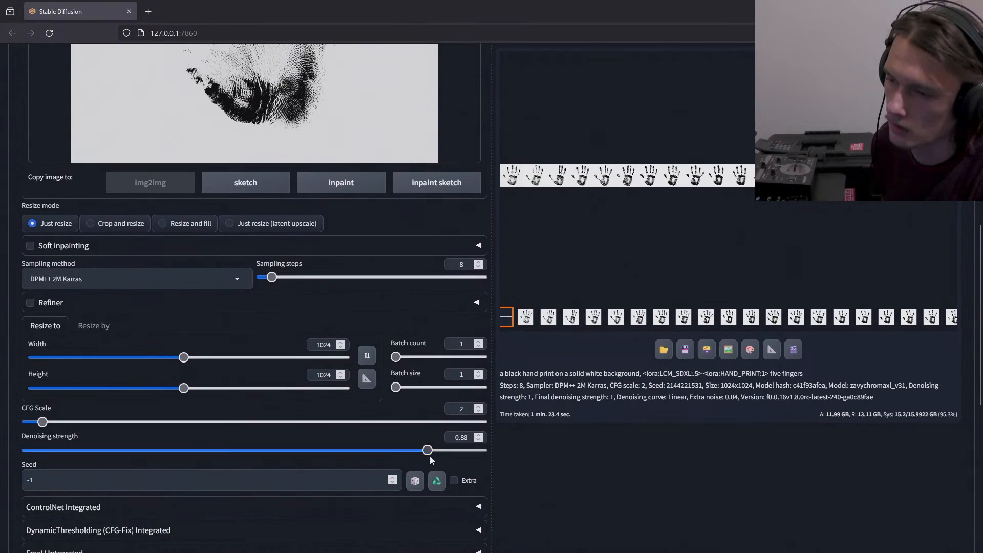
scroll(517, 456, down, 7)
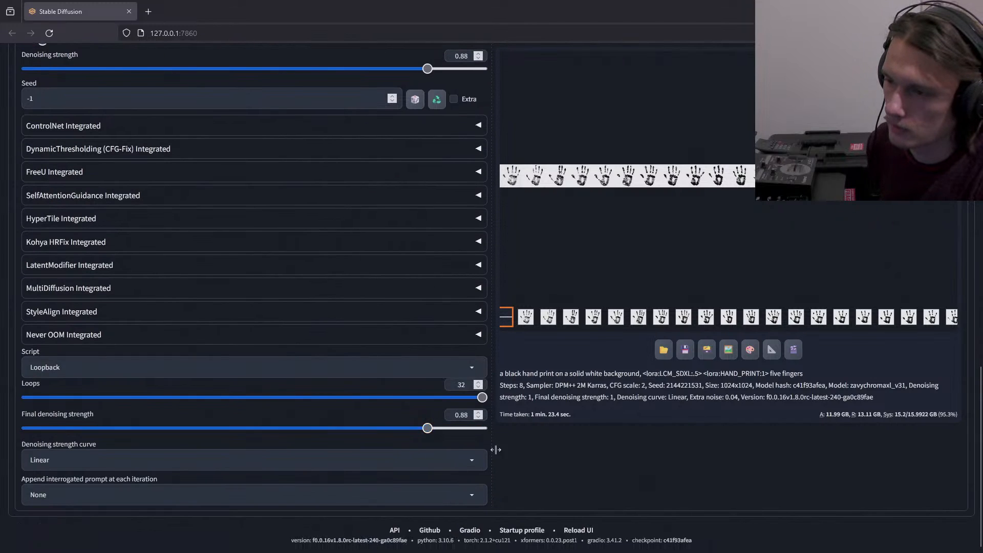
scroll(502, 451, up, 7)
scroll(504, 453, up, 5)
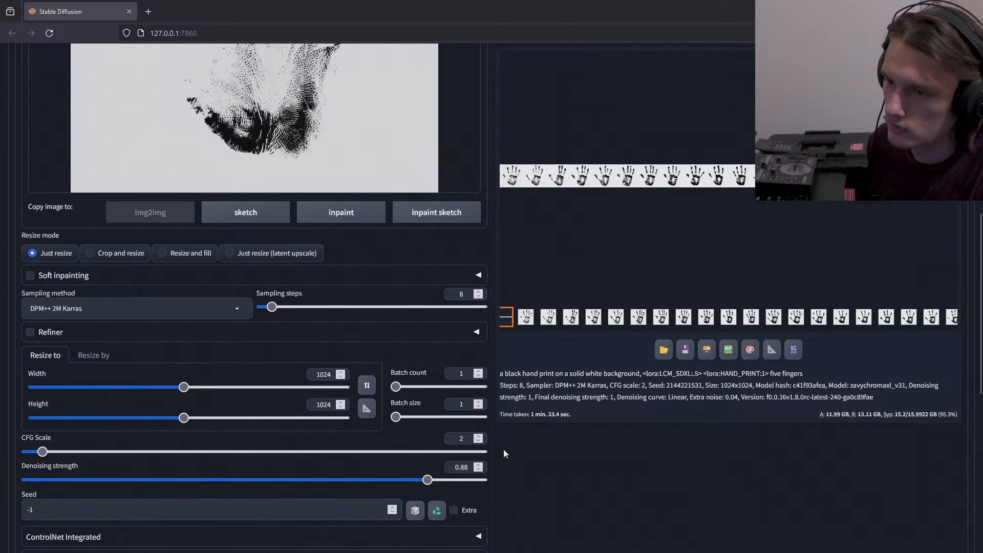
scroll(504, 453, down, 9)
scroll(503, 453, up, 6)
scroll(504, 453, up, 7)
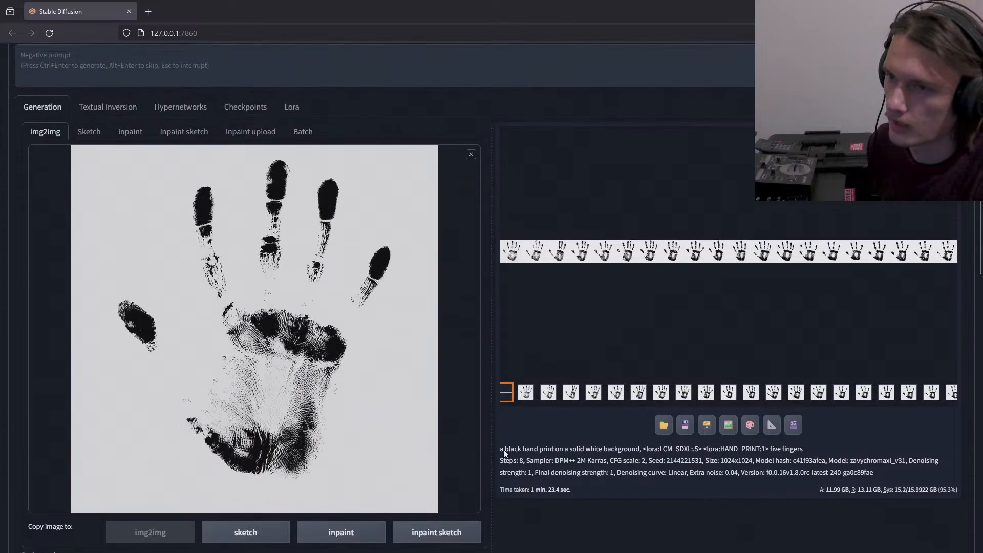
click(886, 133)
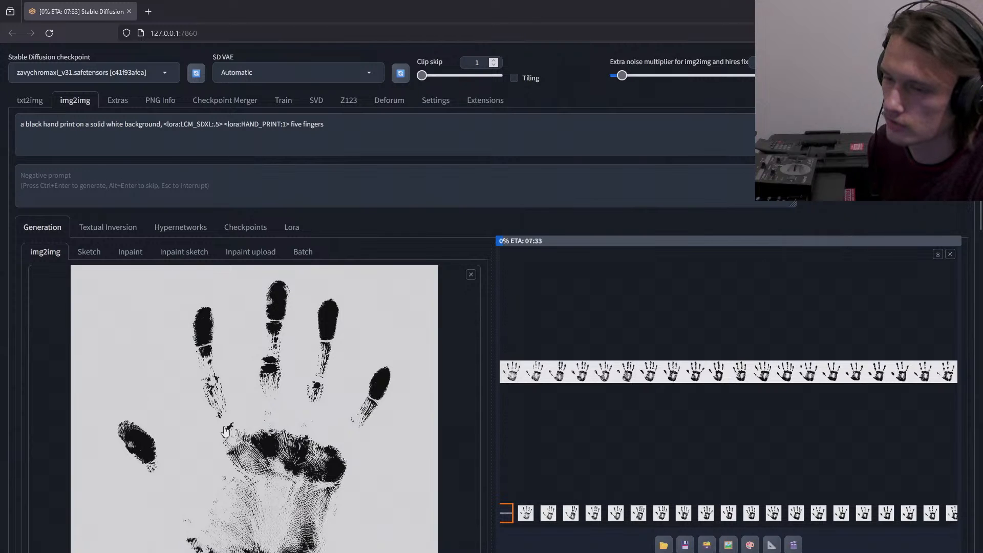
- Check the first new frames in the 2024-03-03 folder and return to Stable Diffusion to stop the generation
scroll(294, 347, down, 2)
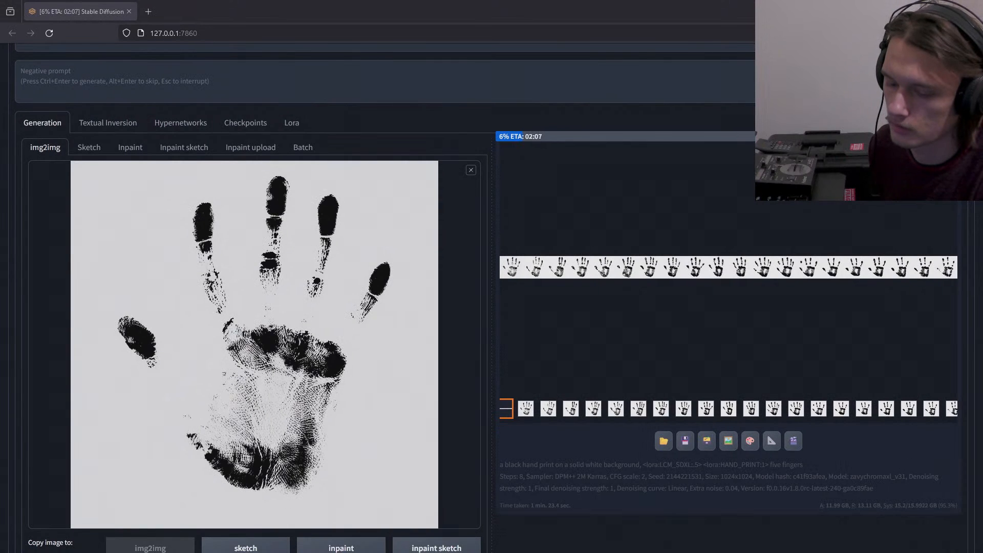
key(alt+Tab)
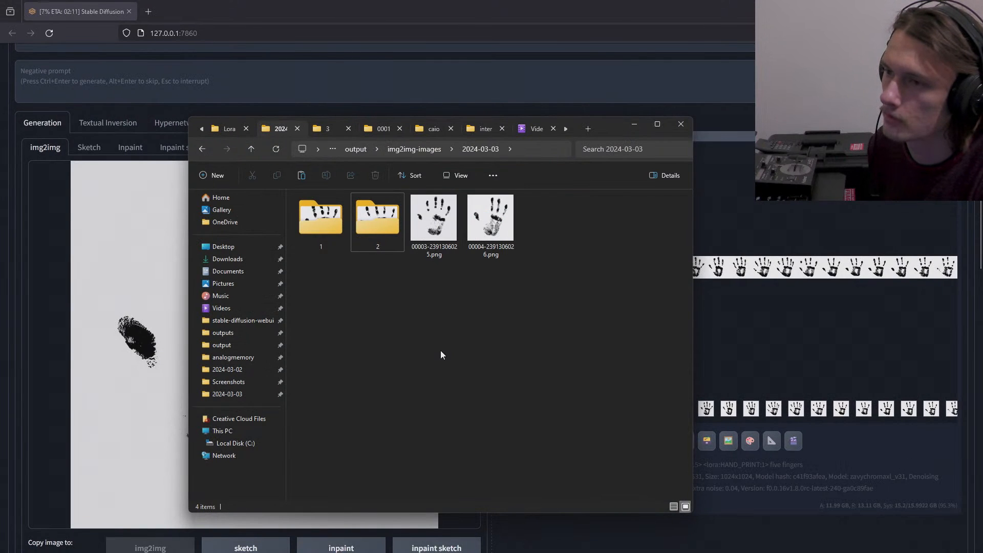
drag(611, 125, 520, 124)
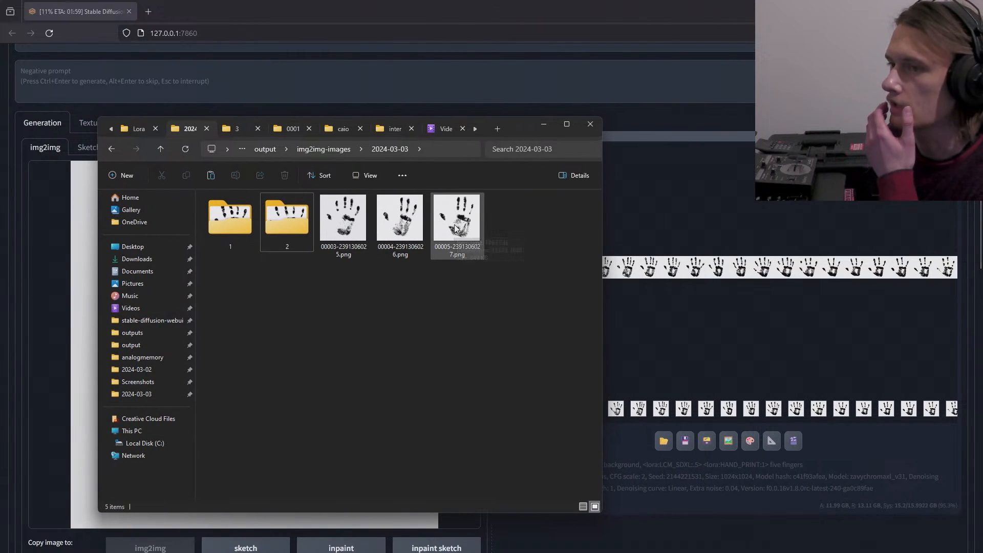
scroll(712, 183, up, 3)
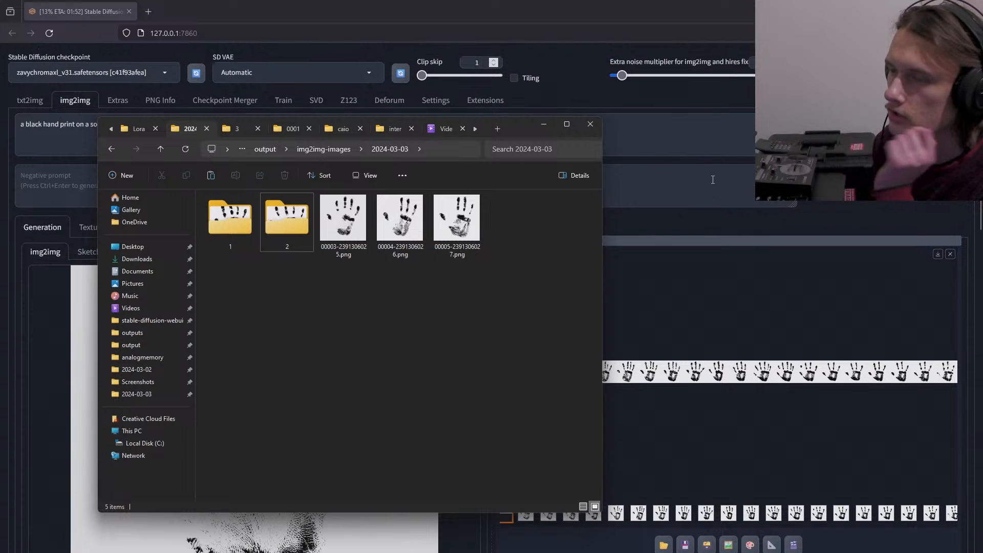
click(713, 180)
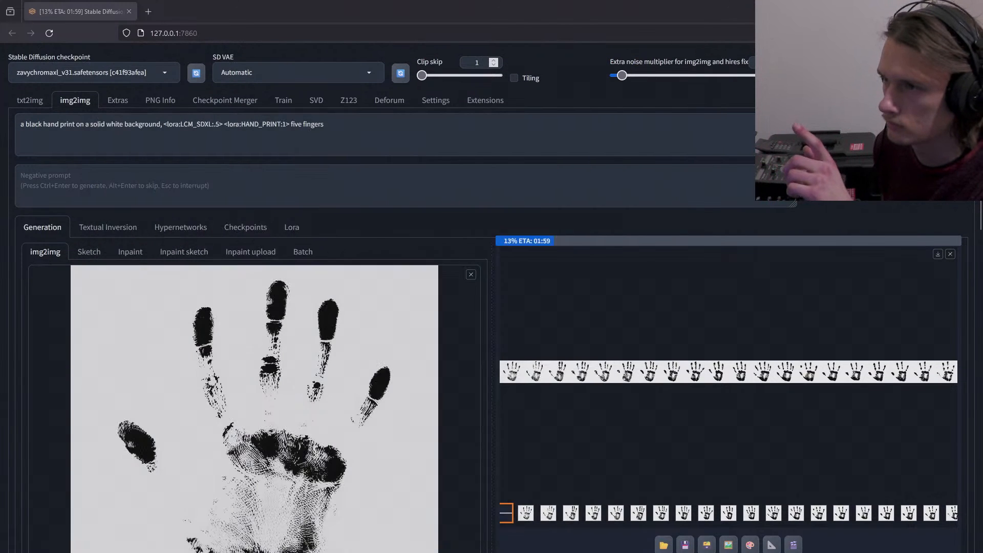
- Lower the denoising strength to 0.83 and the Loopback final denoising strength to 0.84
scroll(492, 238, down, 10)
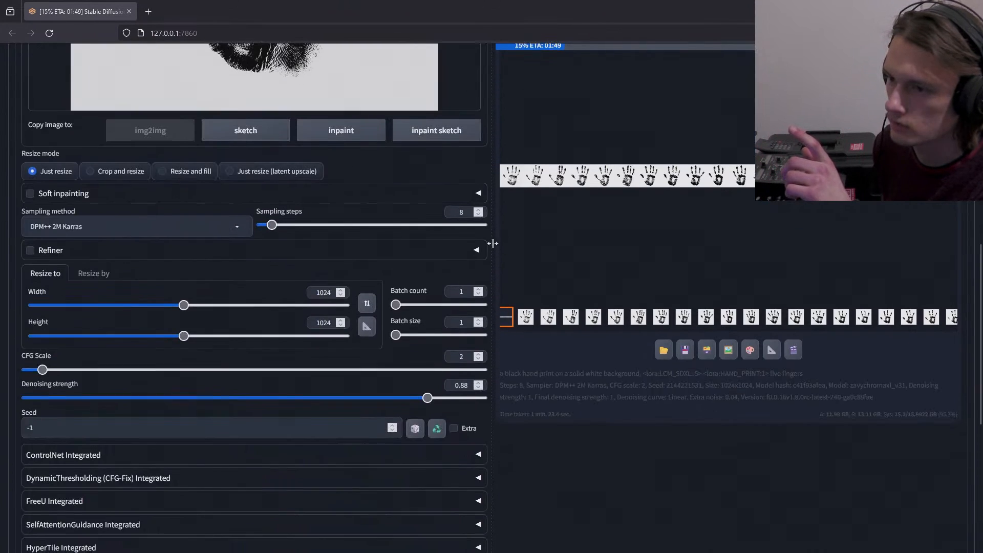
drag(427, 398, 409, 398)
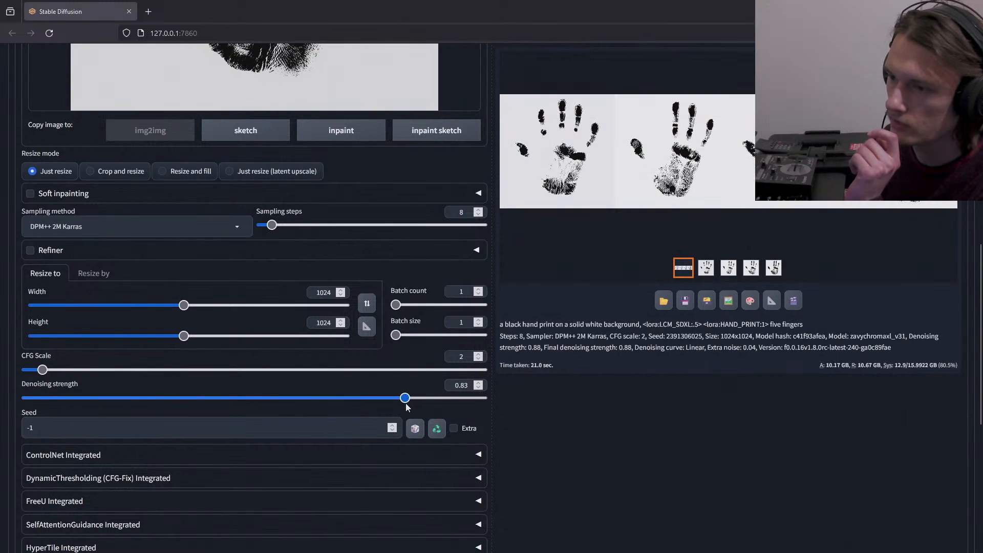
scroll(554, 376, down, 6)
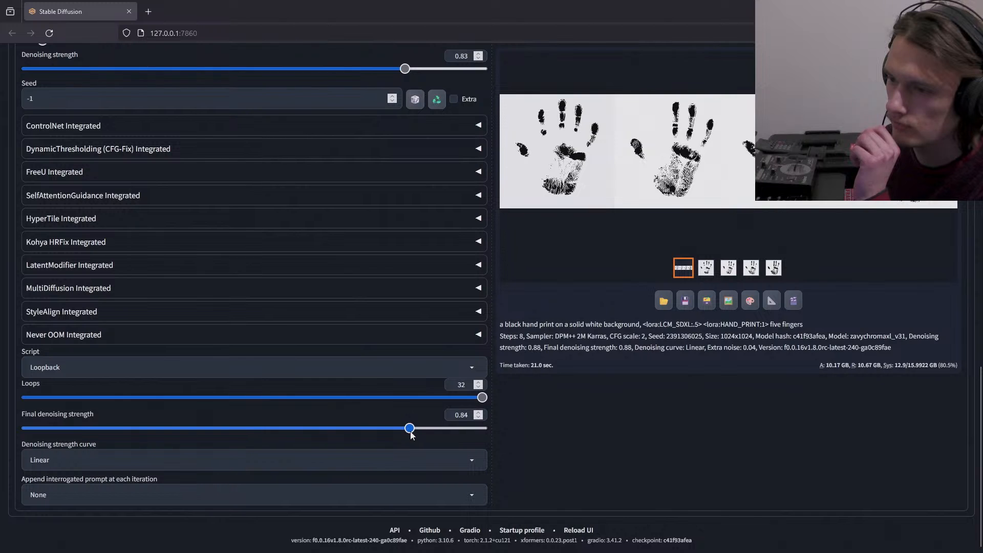
scroll(572, 405, up, 15)
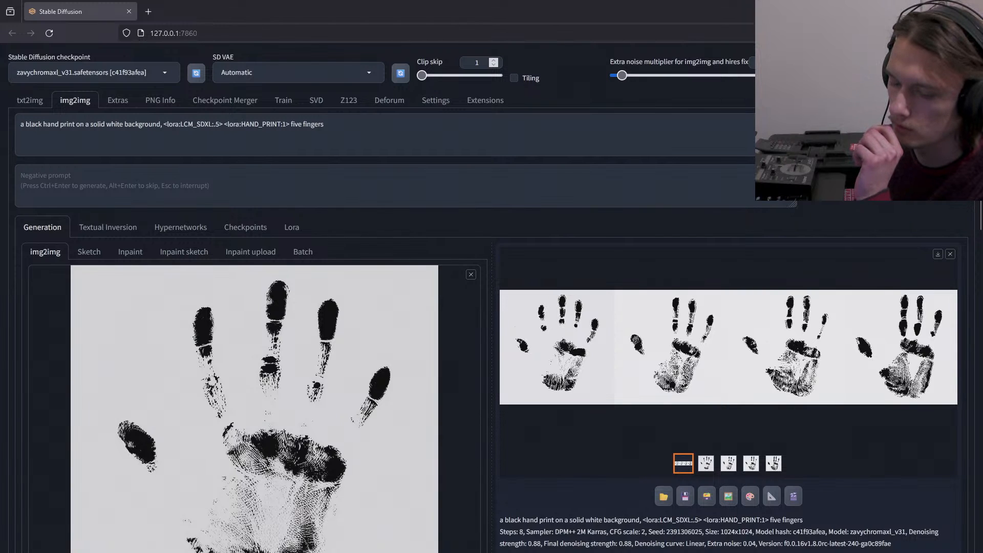
- Delete frames 00003 to 00007 from the 2024-03-03 output folder and start a new loopback generation
key(alt+Tab)
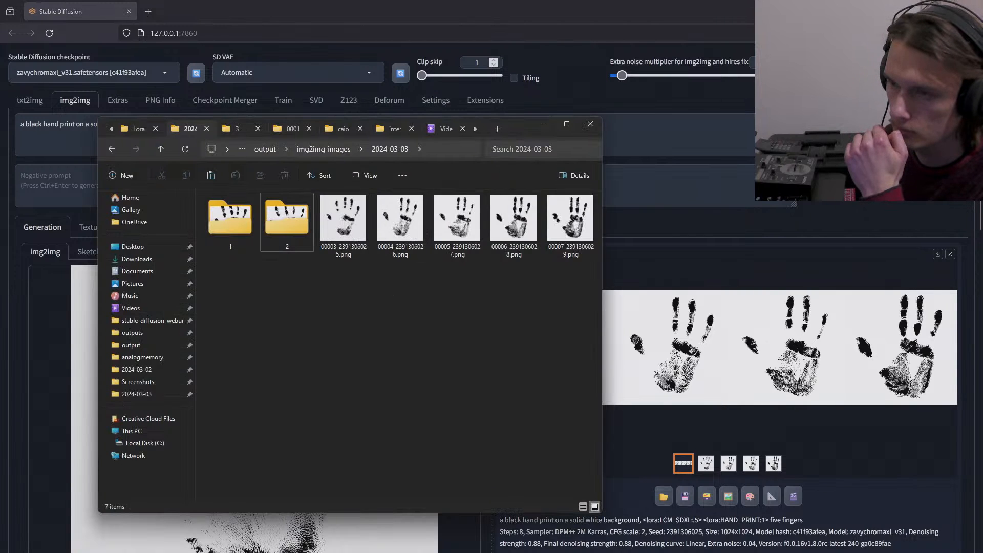
click(343, 225)
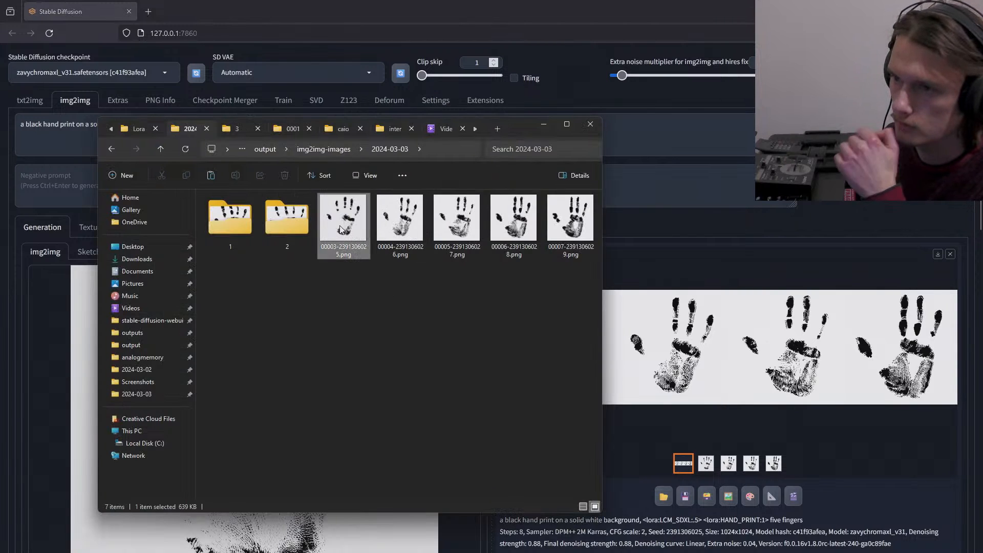
shift+click(578, 247)
key(Delete)
click(885, 134)
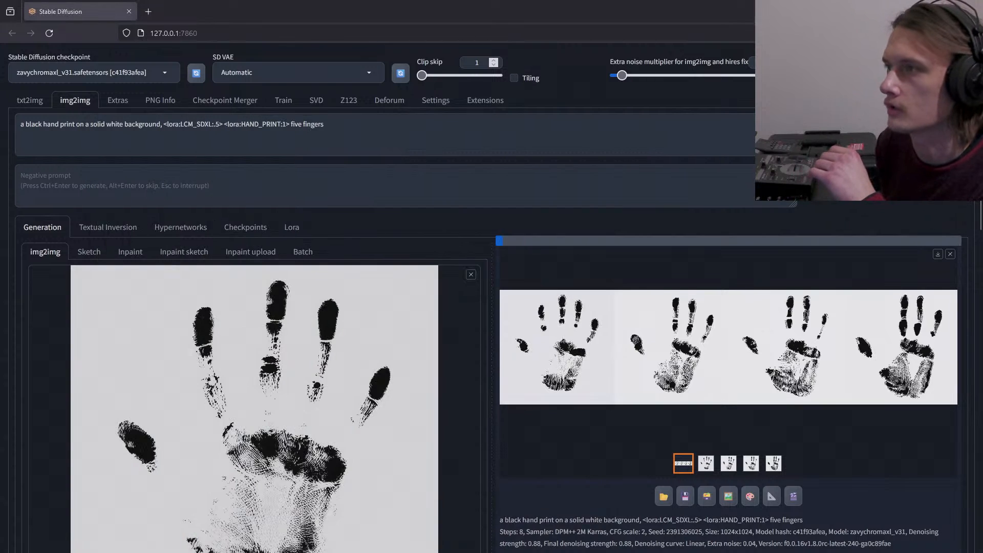
- Check the progress in the sd forge console, then open 00003-308337042.png and flip back and forth through the new frames
key(alt+Tab)
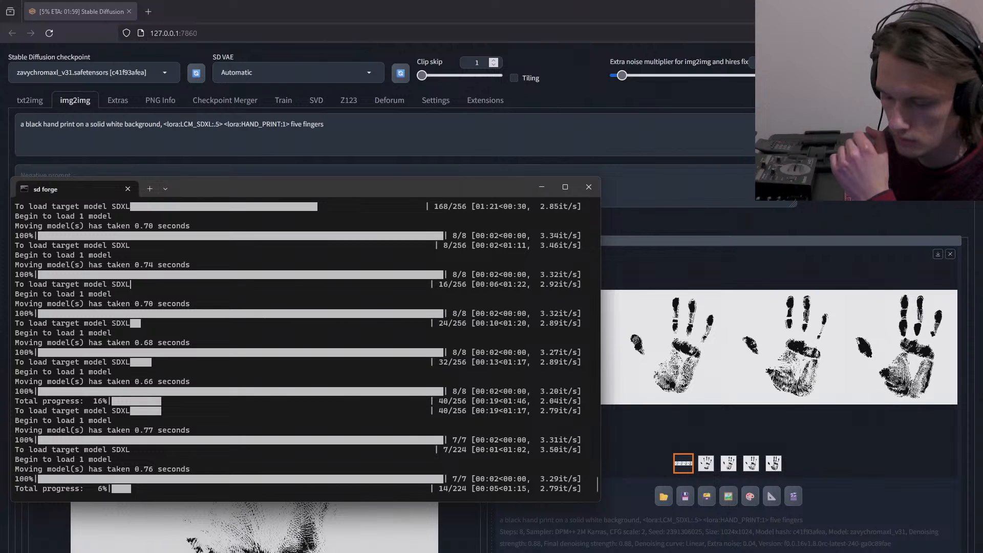
key(alt+Tab)
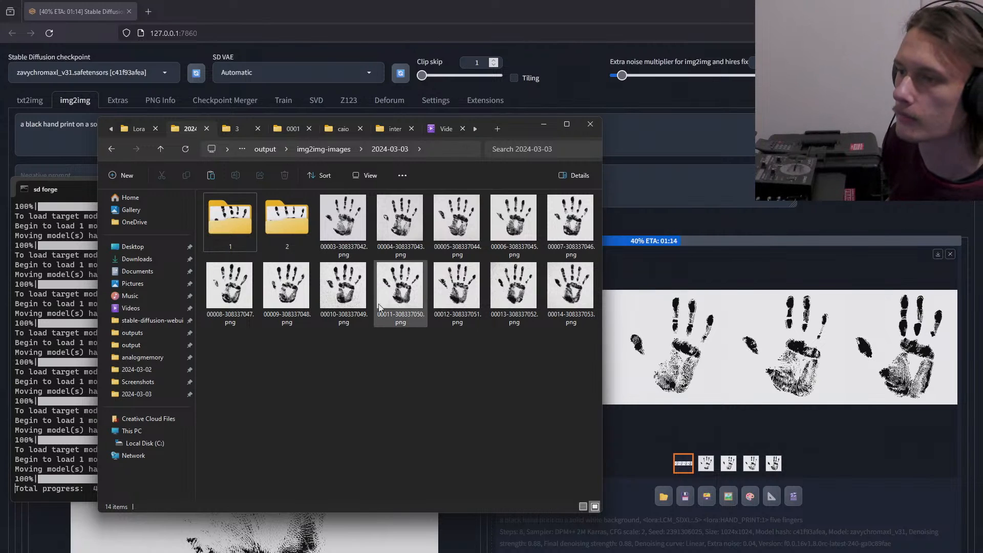
double_click(339, 218)
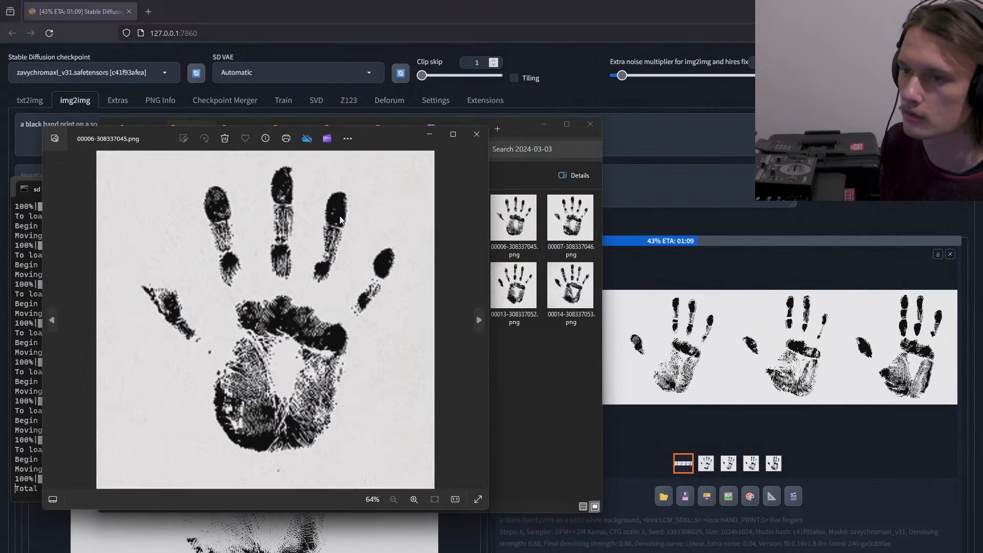
key(Right)
key(Right)
key(Right)
key(Right)
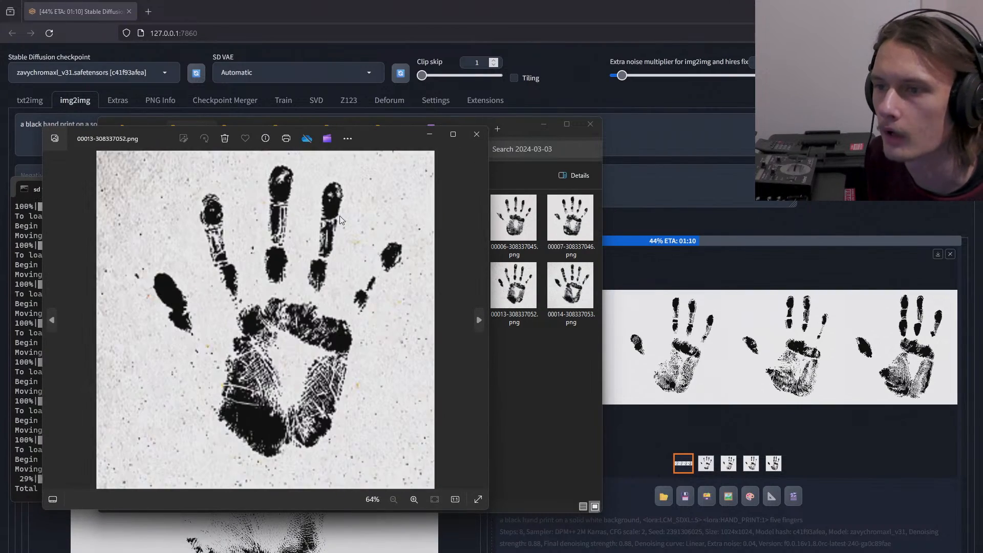
key(Left)
key(Left)
key(Left)
key(Left)
key(Left)
key(Left)
key(Left)
key(Left)
key(Left)
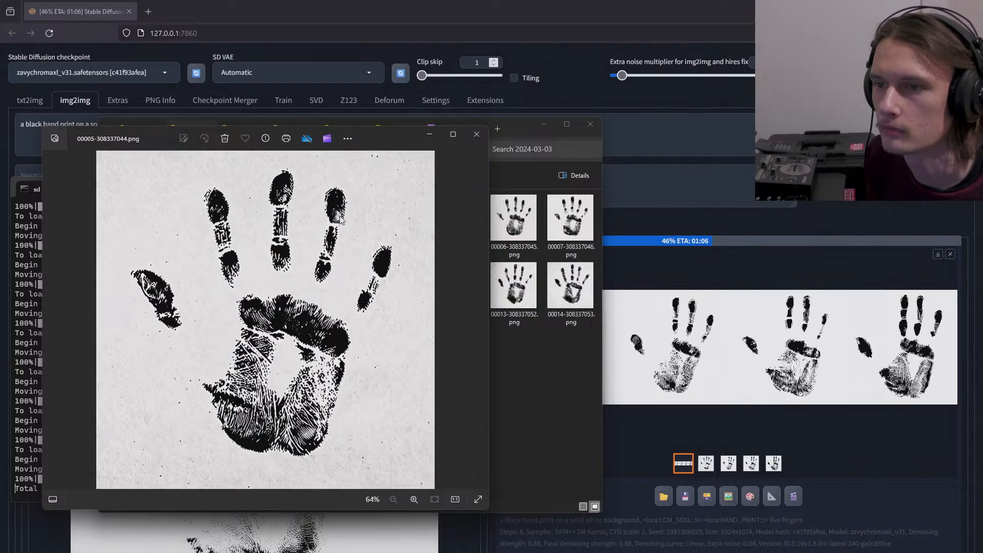
key(Right)
key(Right)
key(Right)
key(Right)
key(Right)
key(Right)
key(Right)
key(Right)
key(Right)
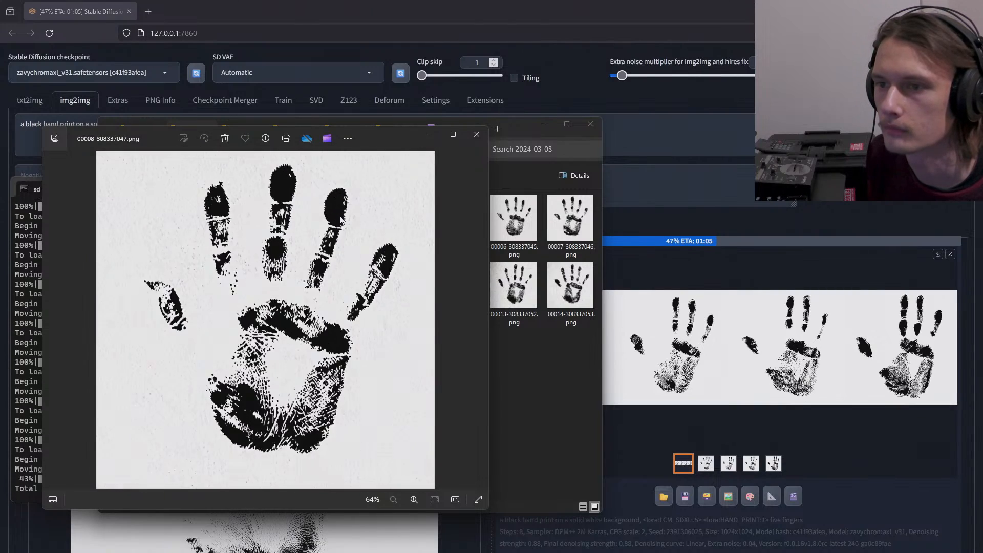
- Compare the hand's motion across the neighbouring frames around 00009 to 00015 in both directions and close the image viewer
key(Left)
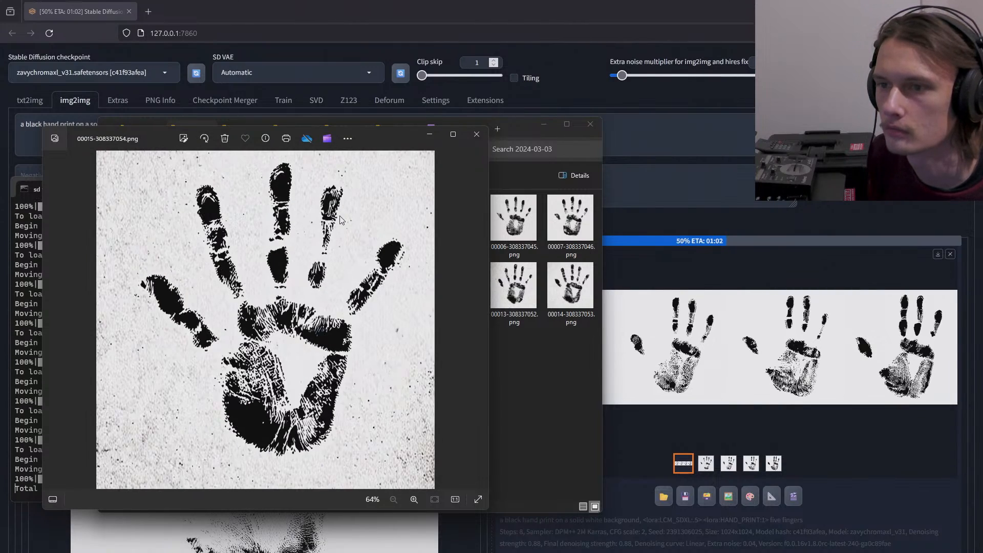
key(Left)
key(Left)
key(Left)
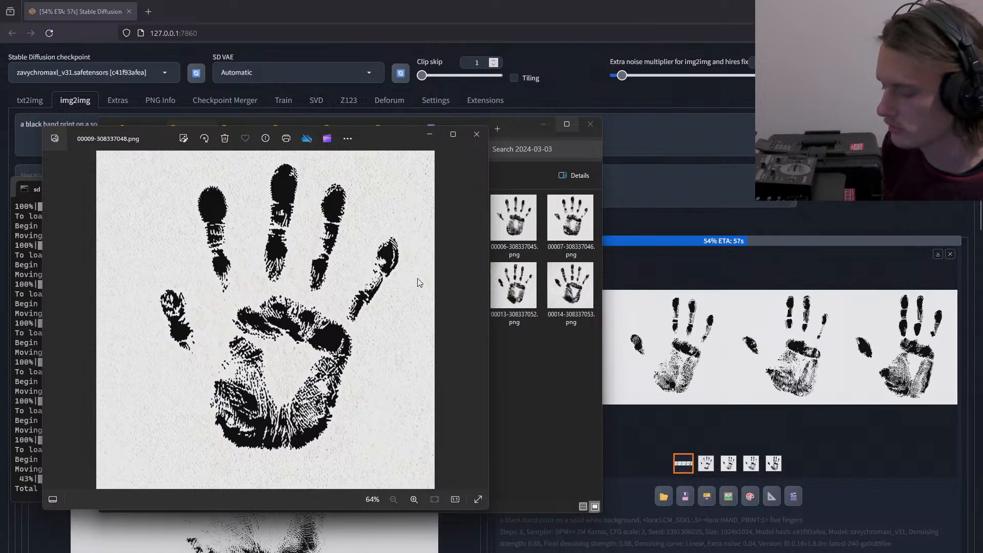
key(Right)
key(Right)
key(Right)
key(Right)
key(Right)
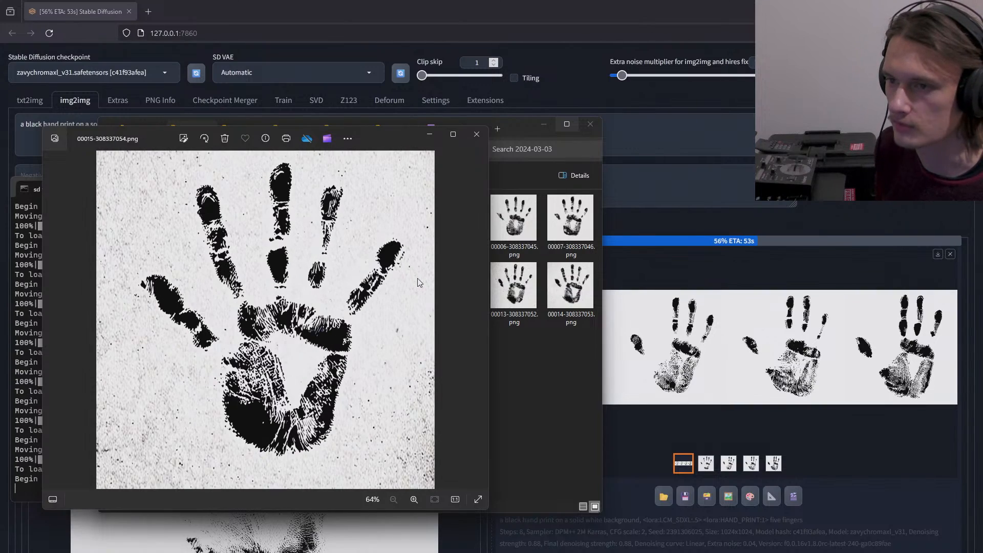
key(Right)
key(Right)
key(Right)
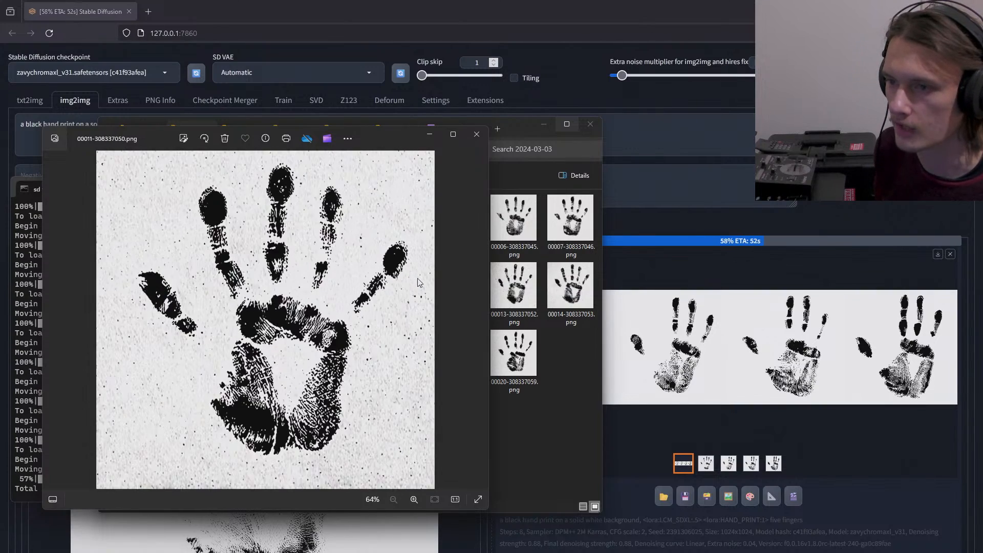
key(Left)
key(Left)
key(Left)
key(Left)
key(Left)
key(Left)
key(Left)
key(Left)
key(Left)
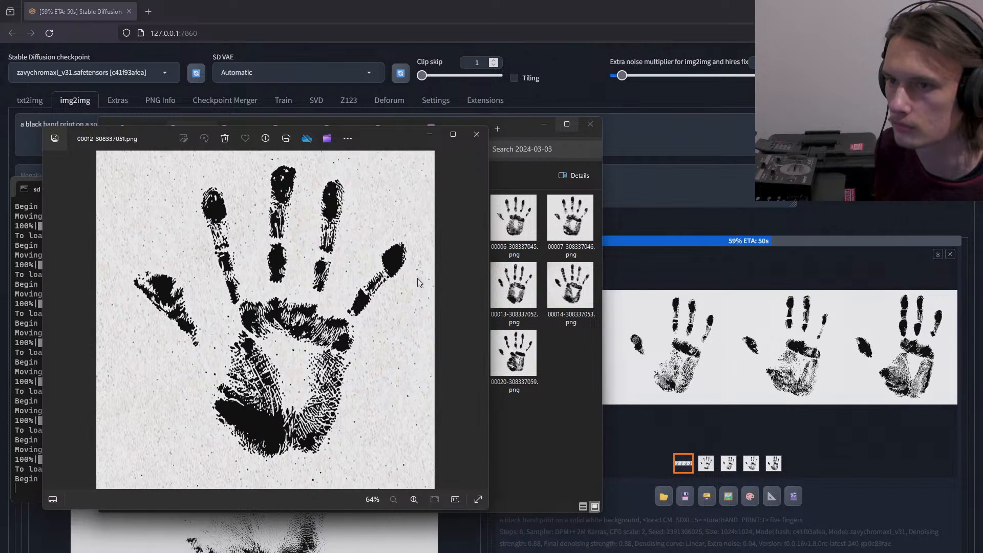
click(476, 134)
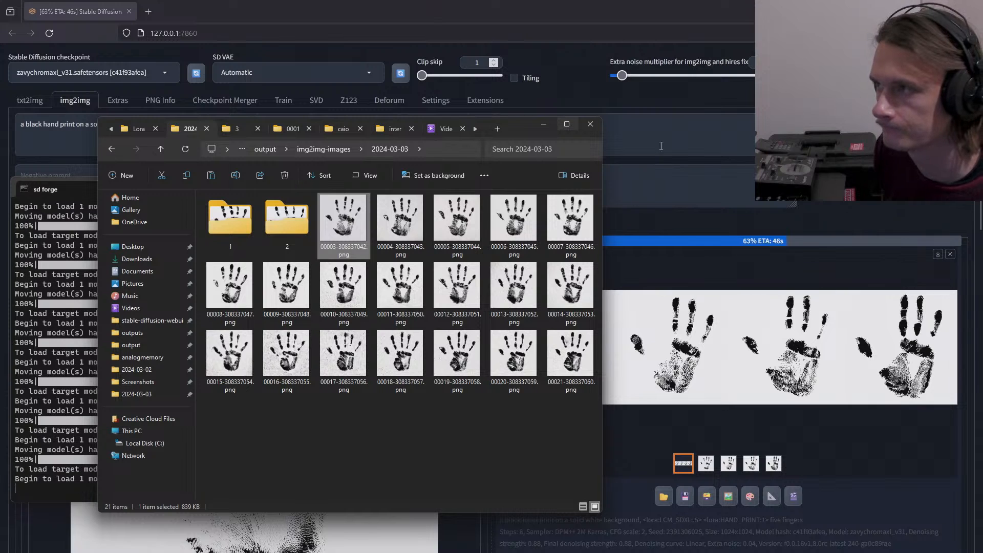
- Lower the extra noise multiplier for img2img and bring the 2024-03-03 output folder window back to the front
click(610, 77)
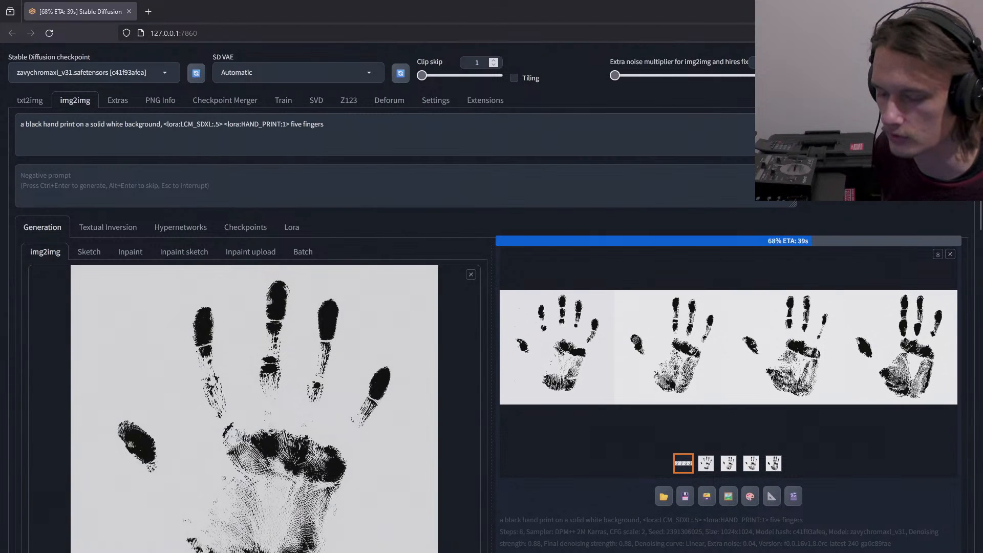
key(alt+Tab)
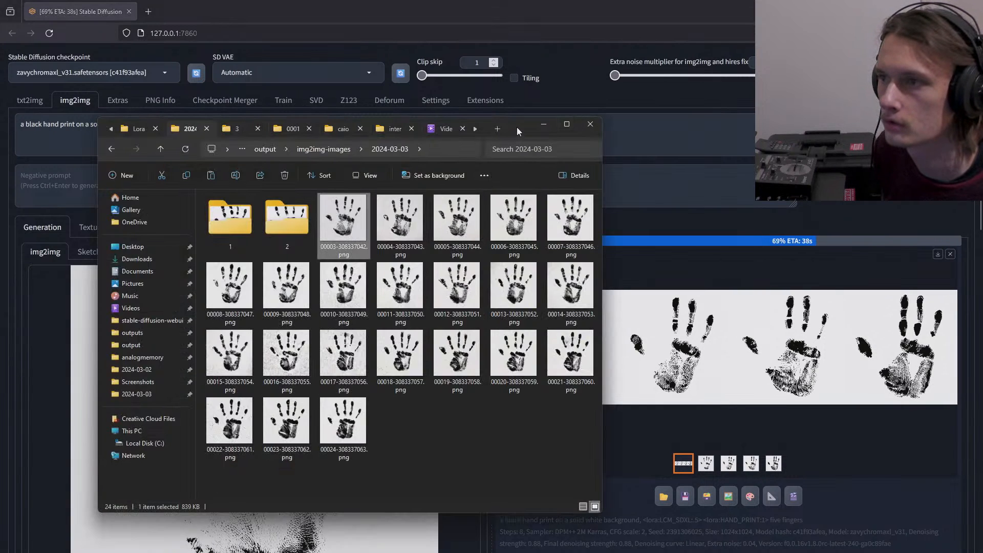
drag(517, 127, 614, 114)
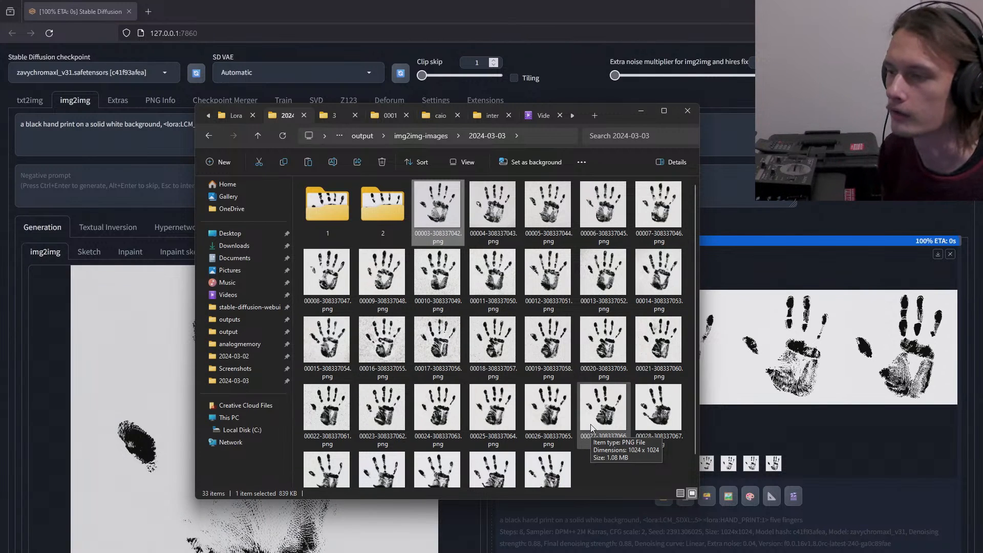
- Open 00033-308337072.png from the output folder and flip back through the preceding frames to 00024
scroll(572, 426, down, 1)
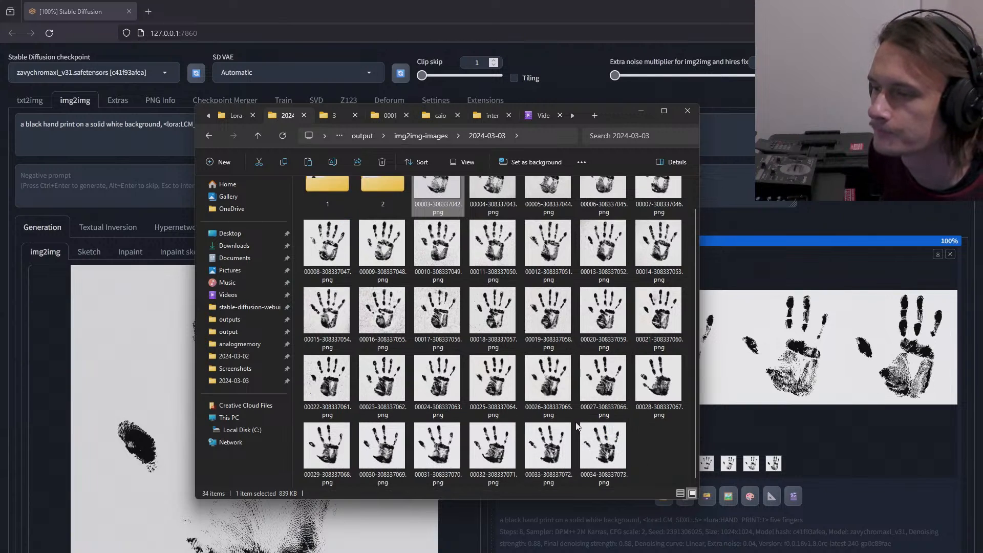
double_click(547, 457)
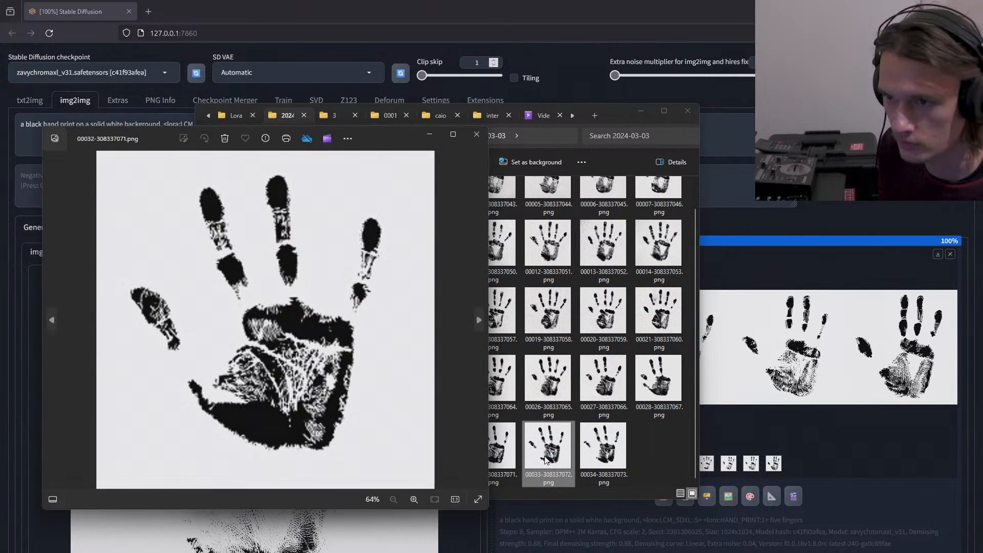
key(Left)
key(Left)
key(Left)
key(Left)
key(Left)
key(Left)
key(Left)
key(Left)
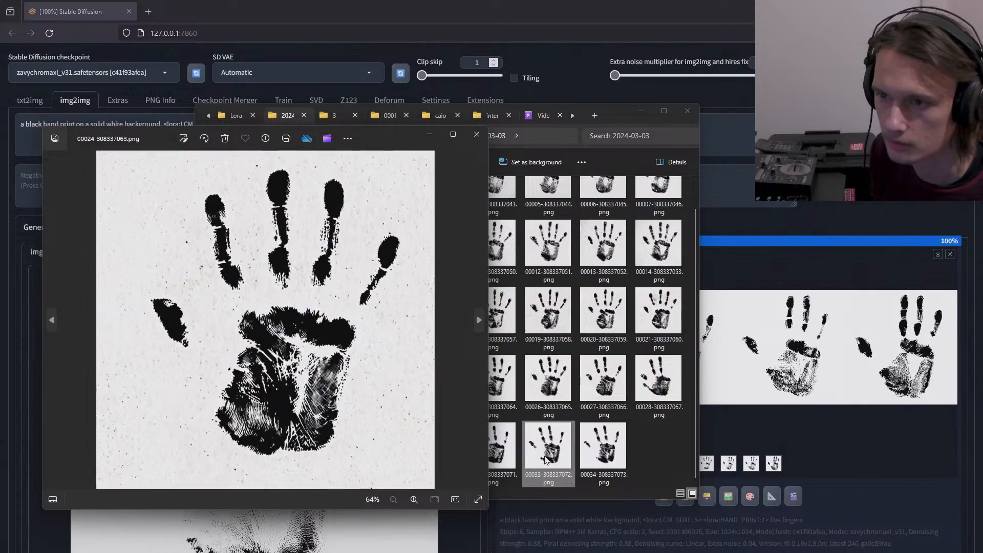
- Compare the hand's motion back and forth across frames 00023 to 00033 and close the image viewer
key(Right)
key(Right)
key(Right)
key(Right)
key(Left)
key(Left)
key(Left)
key(Left)
key(Left)
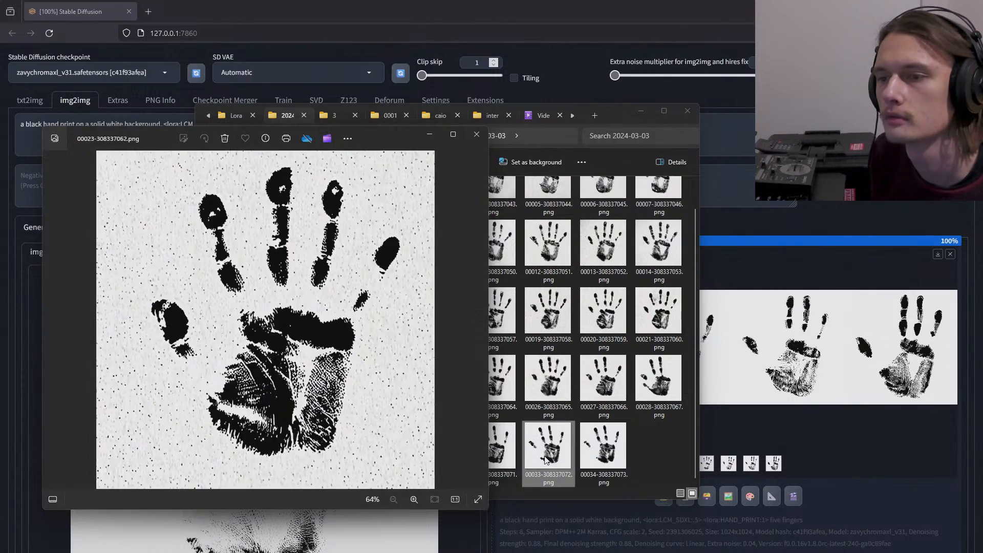
key(Right)
key(Right)
key(Right)
key(Right)
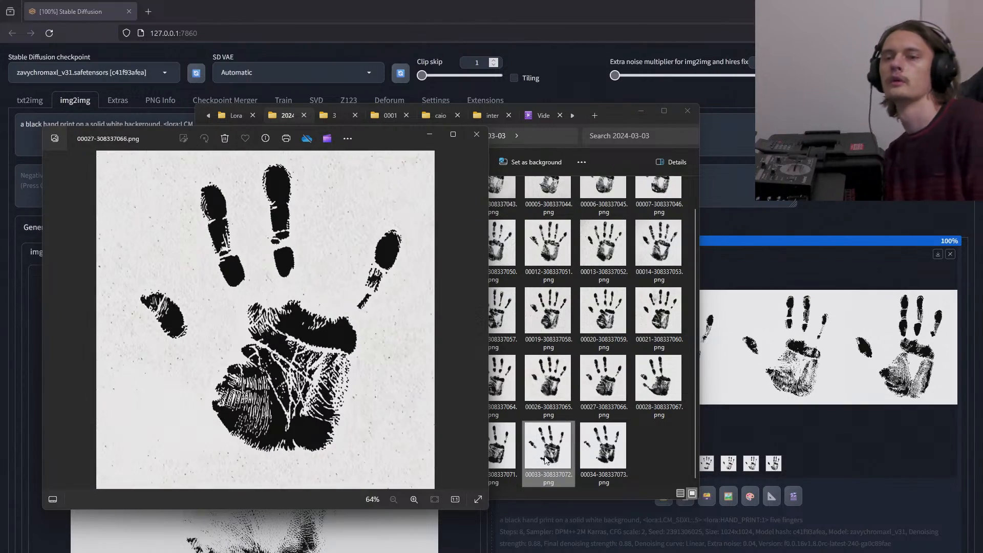
key(Right)
key(Right)
key(Right)
key(Right)
key(Right)
key(Right)
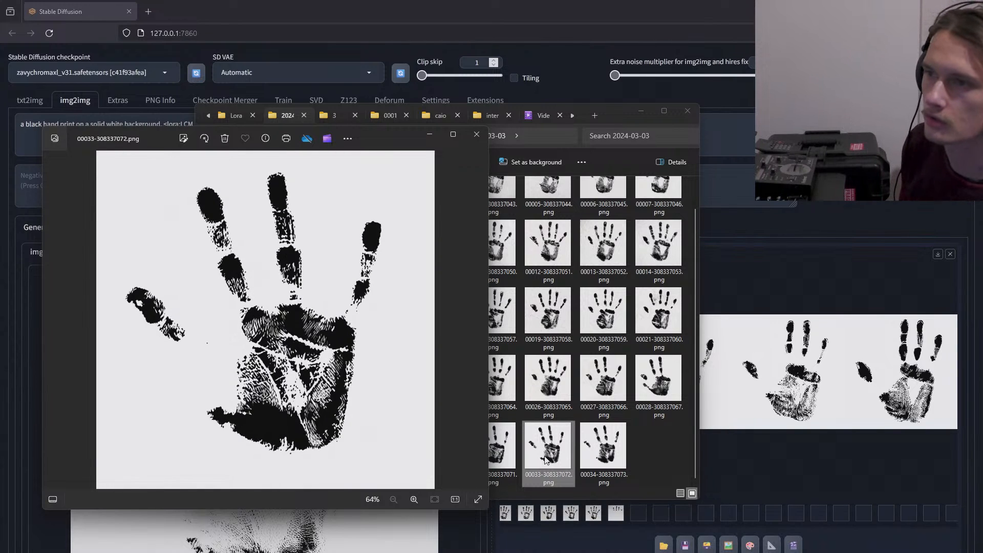
click(475, 136)
click(621, 435)
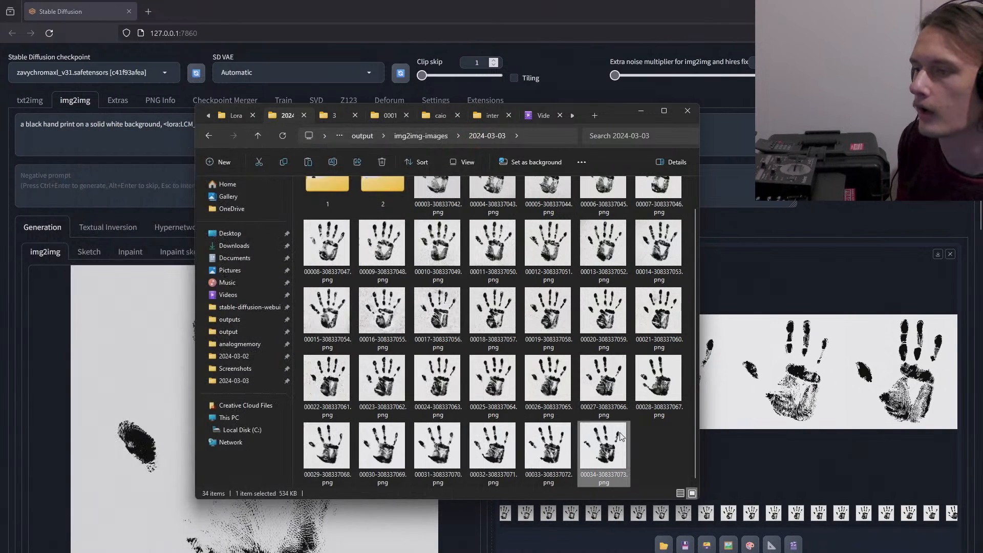
scroll(620, 436, up, 2)
shift+click(443, 200)
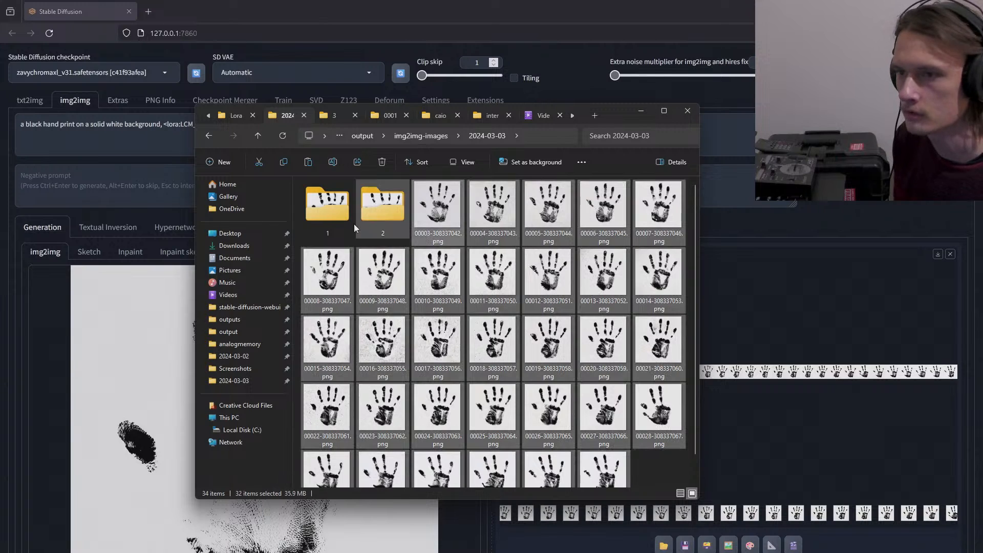
- Create a new folder named "fail" inside the 2024-03-03 output folder
right_click(299, 239)
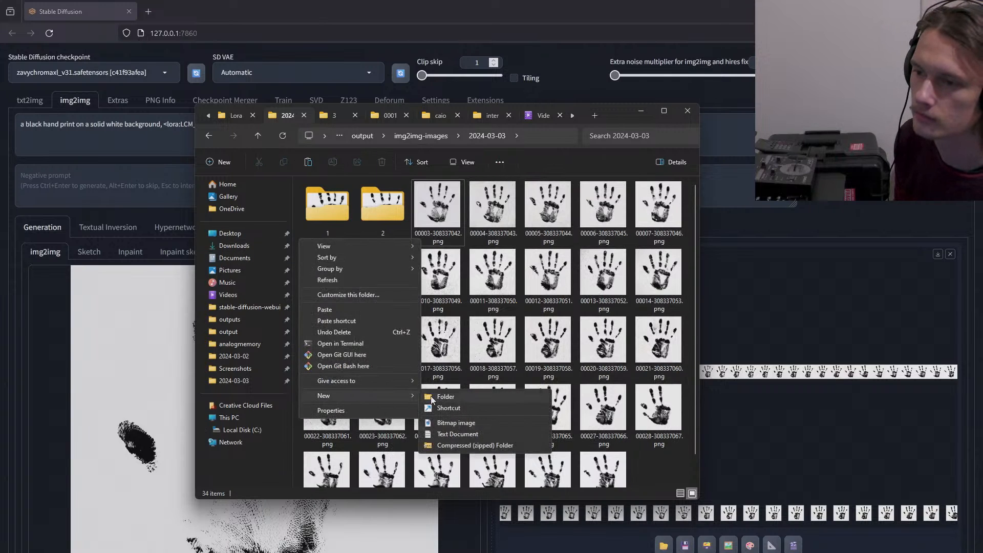
click(432, 395)
text(fail)
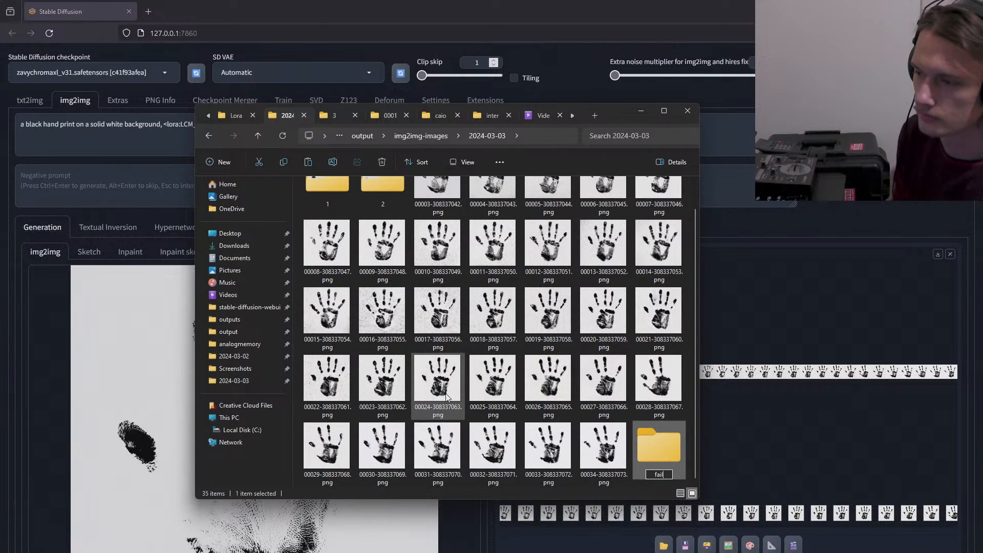
- Move frames 00003 to 00034 into the fail folder and start a new loopback generation in Stable Diffusion
click(610, 457)
scroll(610, 457, up, 1)
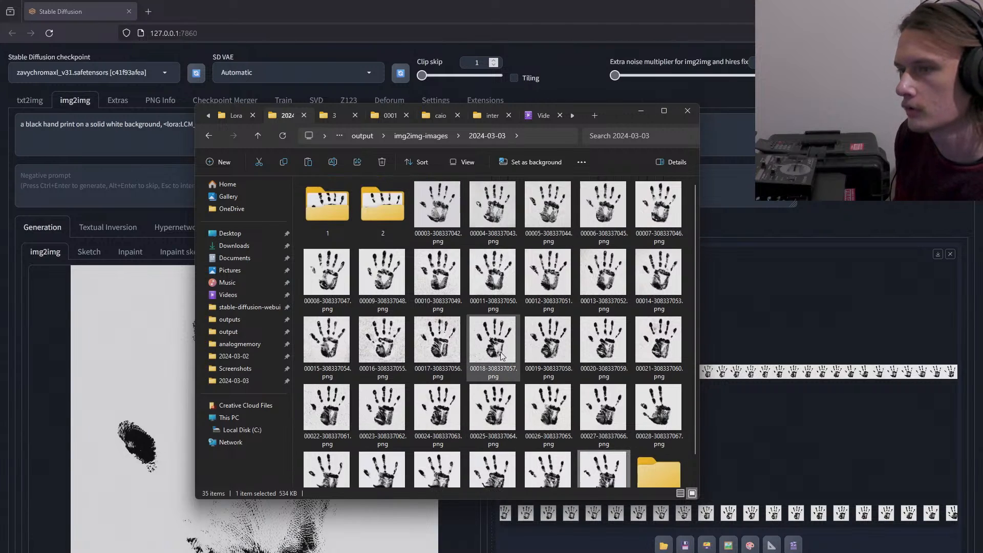
shift+click(426, 198)
scroll(425, 198, down, 1)
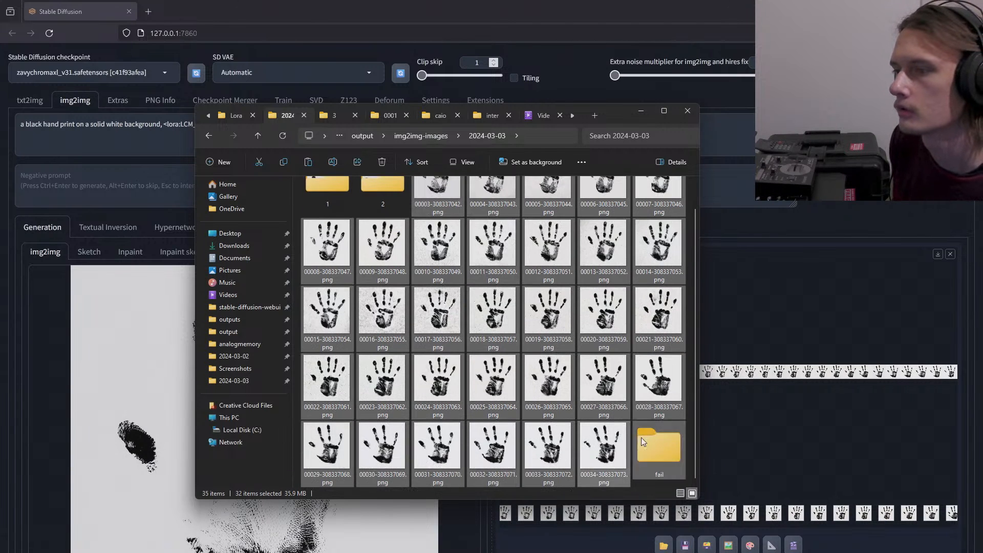
drag(642, 437, 643, 437)
click(757, 229)
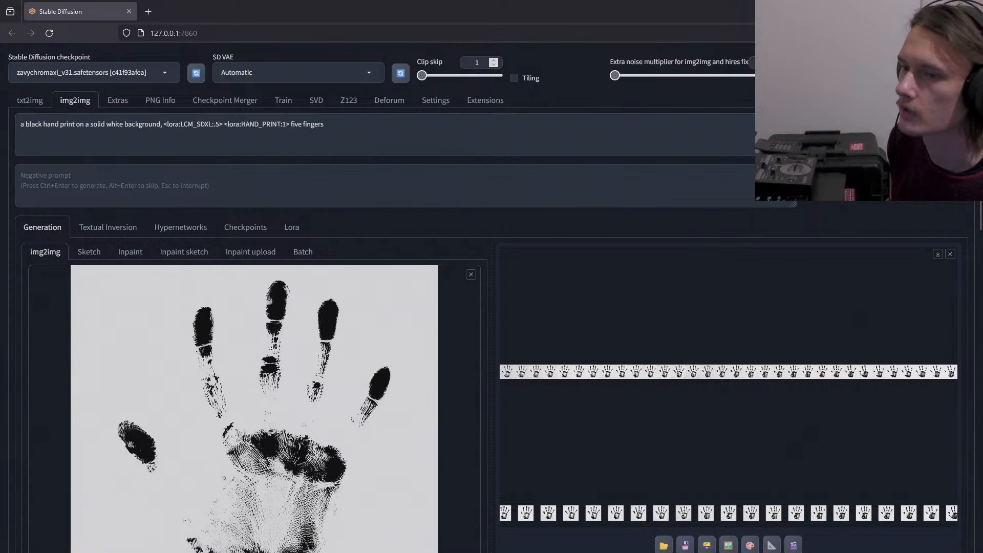
click(886, 132)
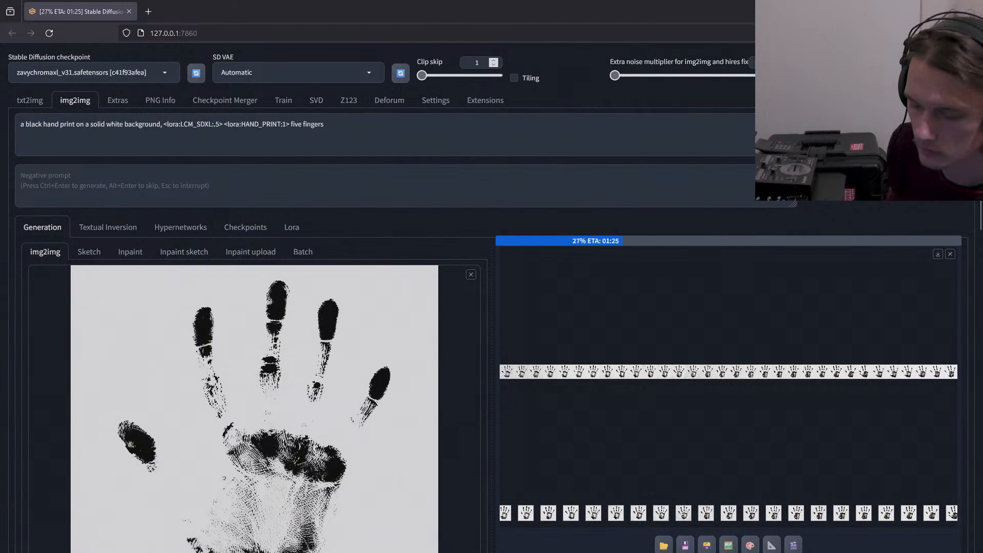
- Open 00003-929728369.png from the output folder and flip forward to 00010 and back to the first frame
key(alt+Tab)
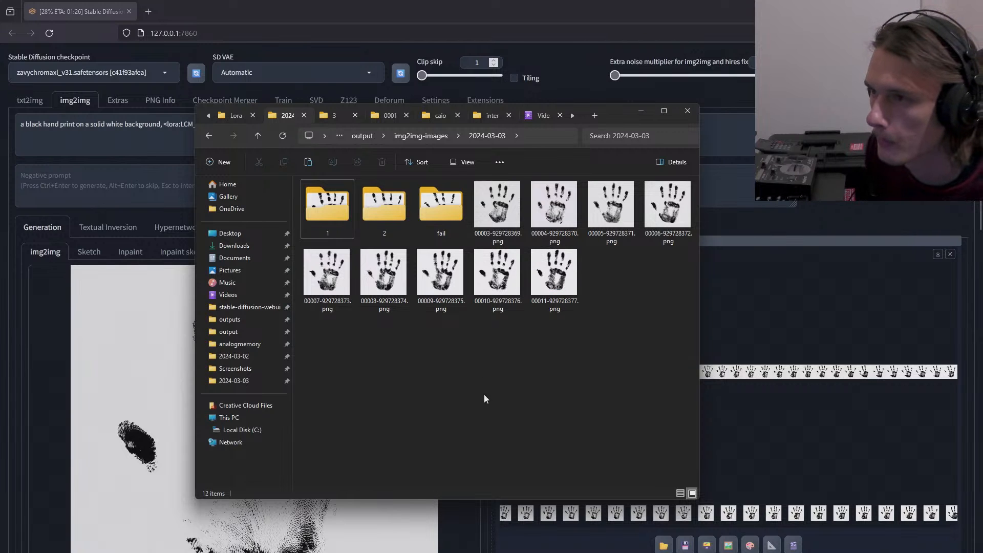
double_click(500, 223)
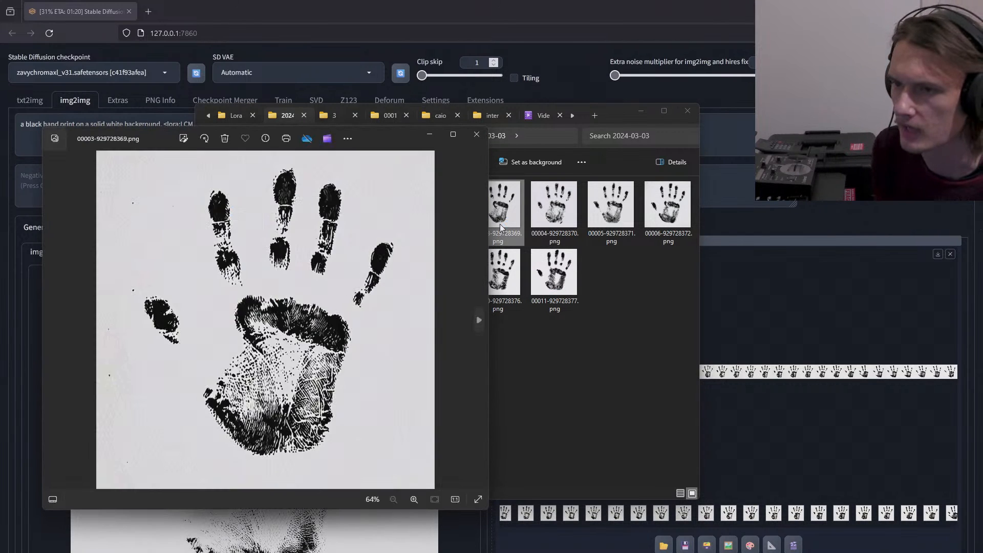
key(Right)
key(Right)
key(Right)
key(Right)
key(Right)
key(Right)
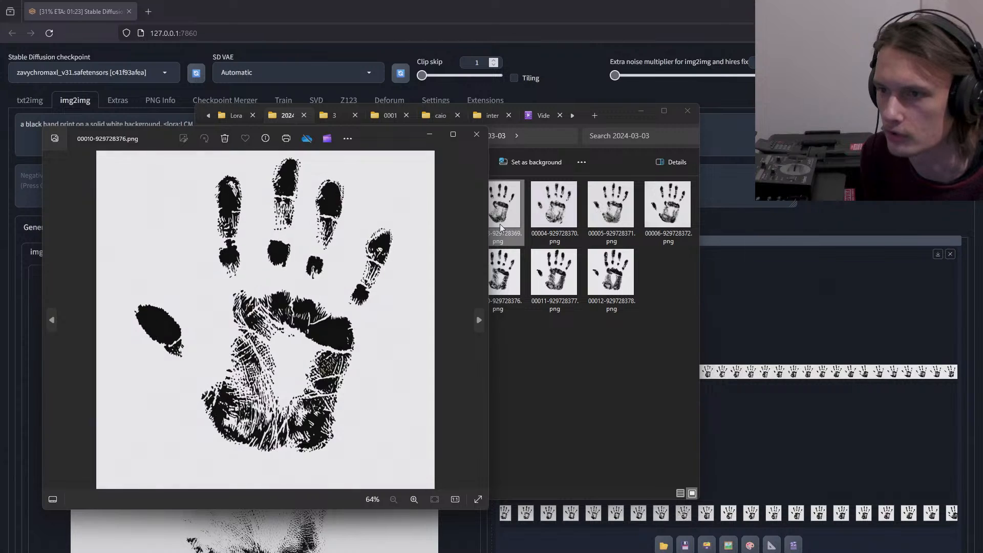
key(Left)
key(Left)
key(Left)
key(Left)
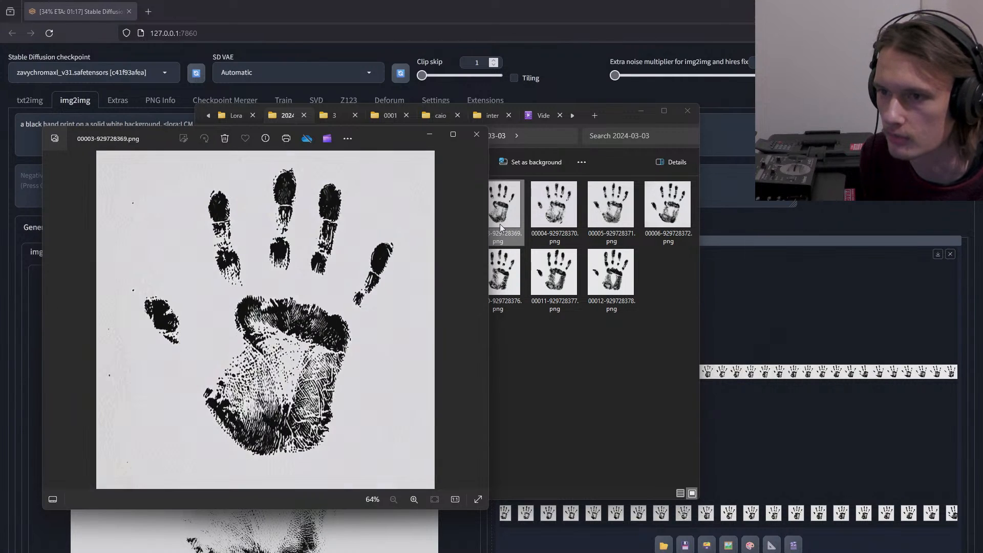
- Examine the new frames from 00003 forward to 00011 and return to the first one
key(Right)
key(Right)
key(Right)
key(Right)
key(Right)
key(Right)
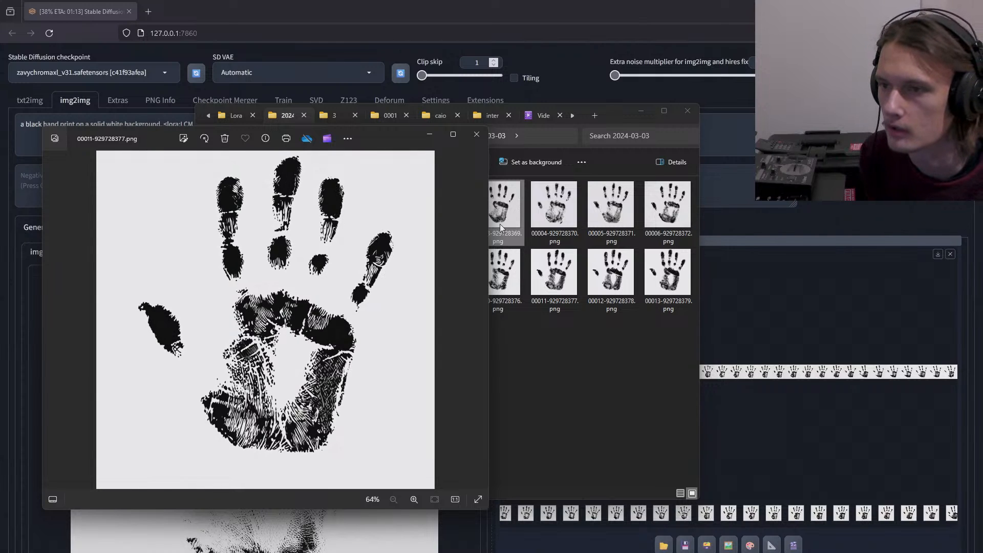
key(Left)
key(Left)
key(Left)
key(Left)
key(Left)
key(Left)
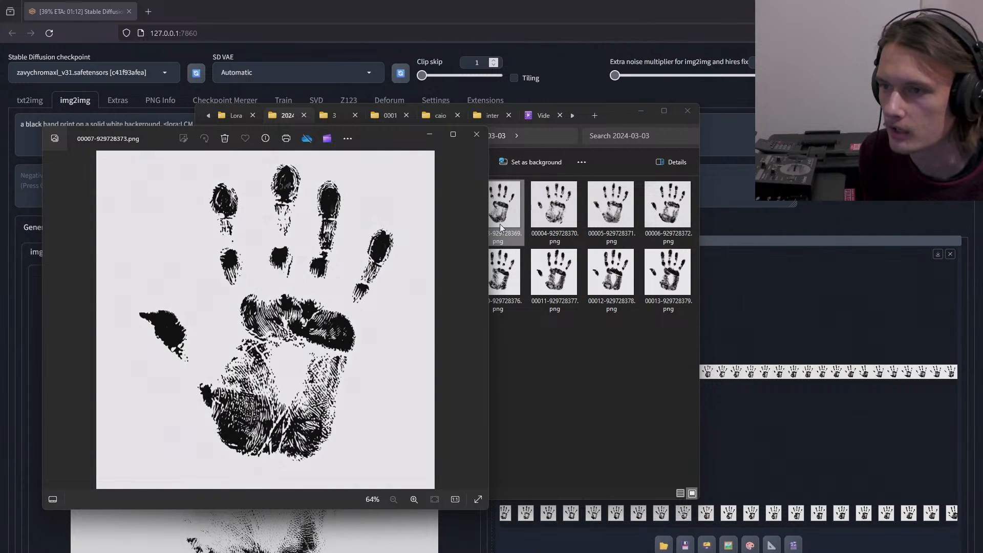
key(Left)
key(Left)
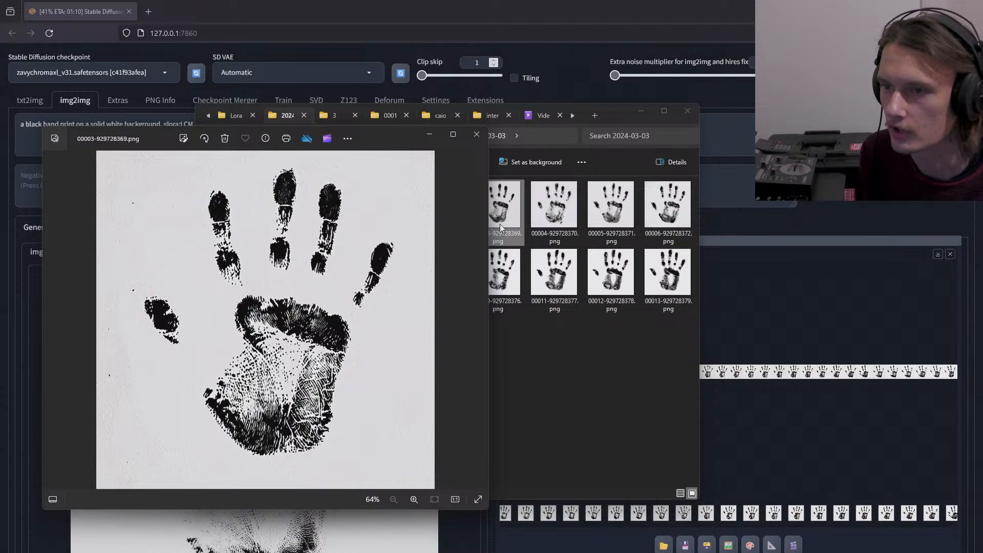
- Compare the hand's shape between frames 00003, 00006 and 00011 in both directions, and check the progress in the sd forge console
key(Right)
key(Right)
key(Right)
key(Right)
key(Right)
key(Right)
key(Right)
key(Right)
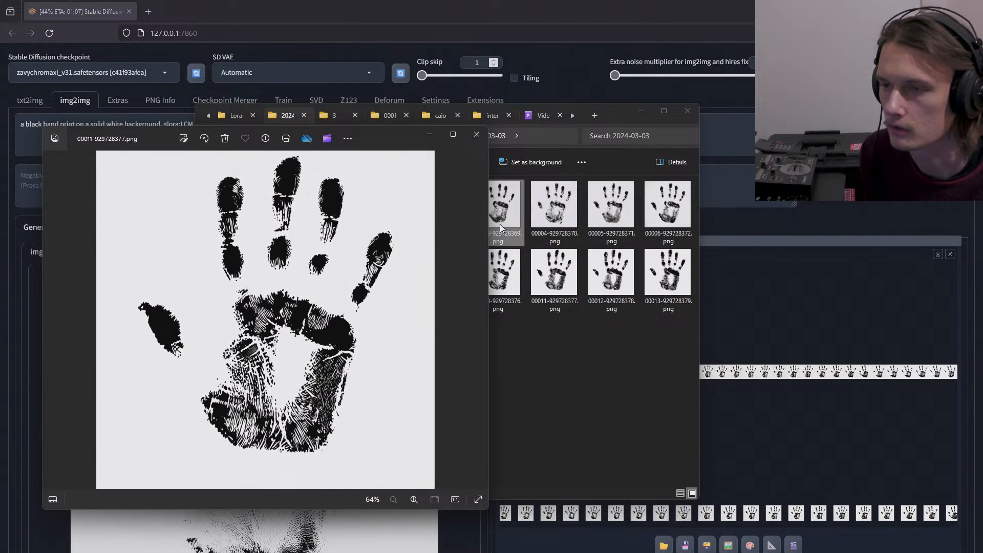
key(Left)
key(Left)
key(Left)
key(Left)
key(Left)
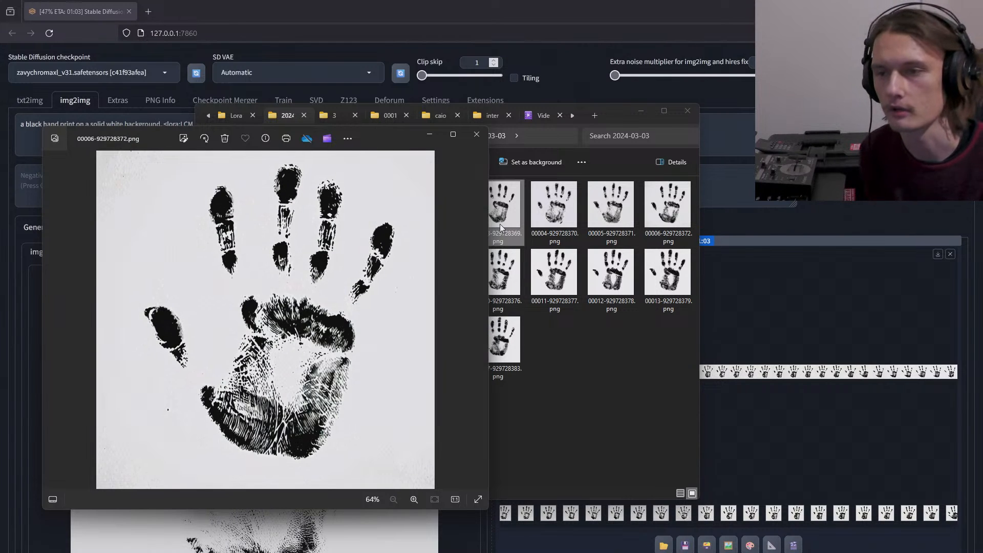
key(Right)
key(Right)
key(Right)
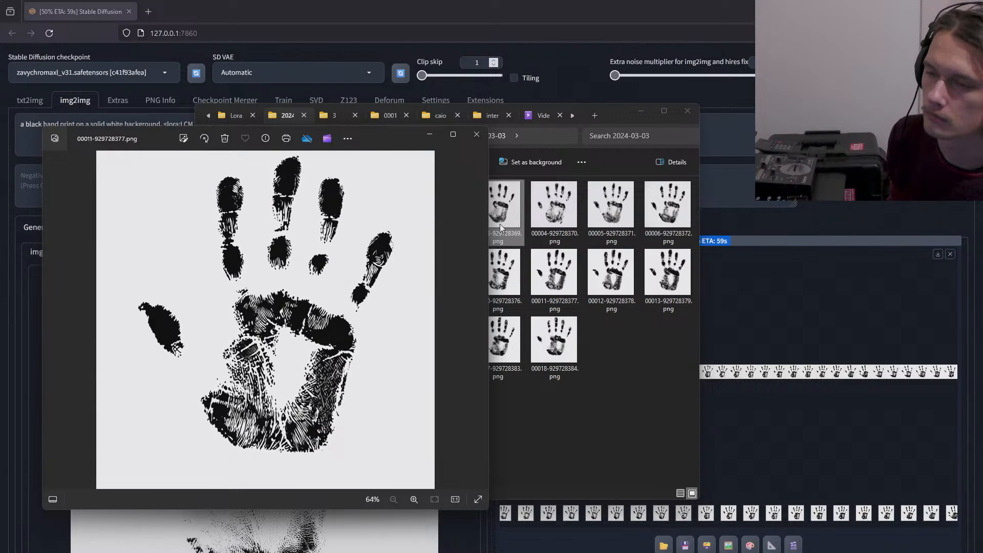
key(alt+Tab)
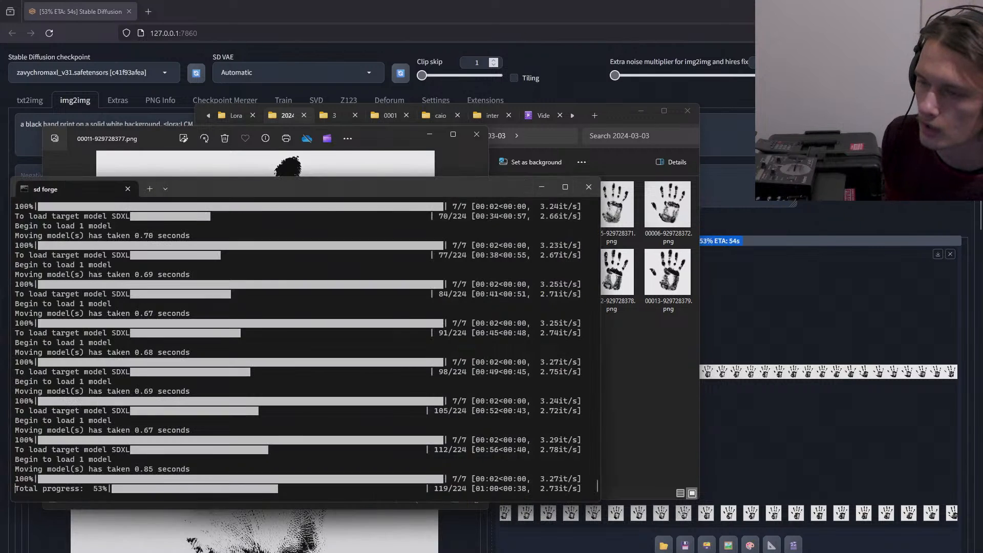
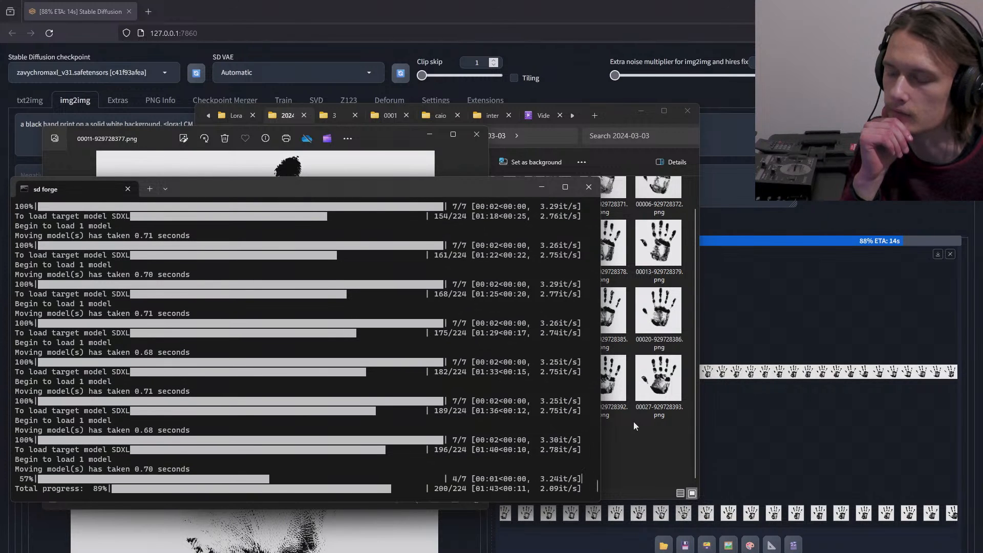
- Create a new folder named "3" inside the 2024-03-03 output folder
click(634, 422)
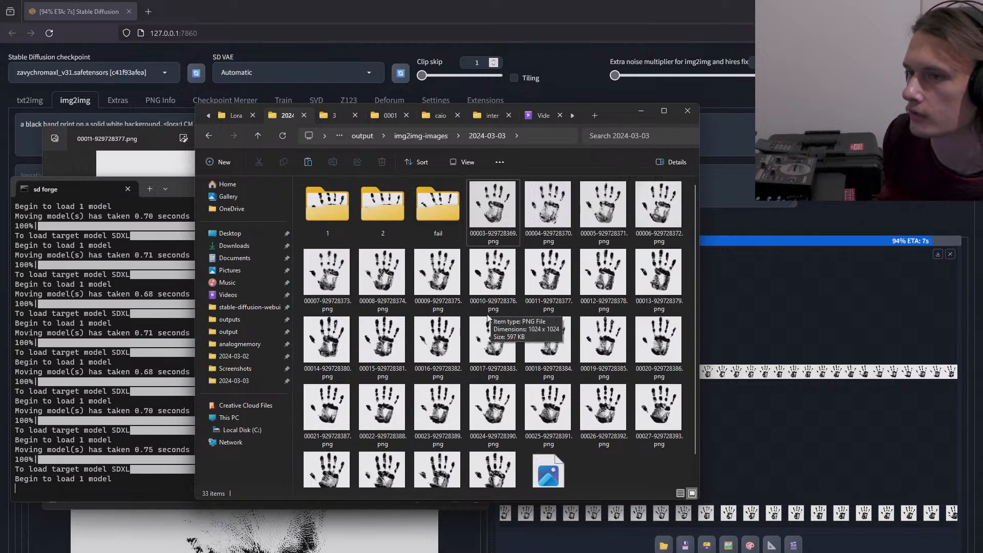
right_click(625, 463)
mouse_move(686, 438)
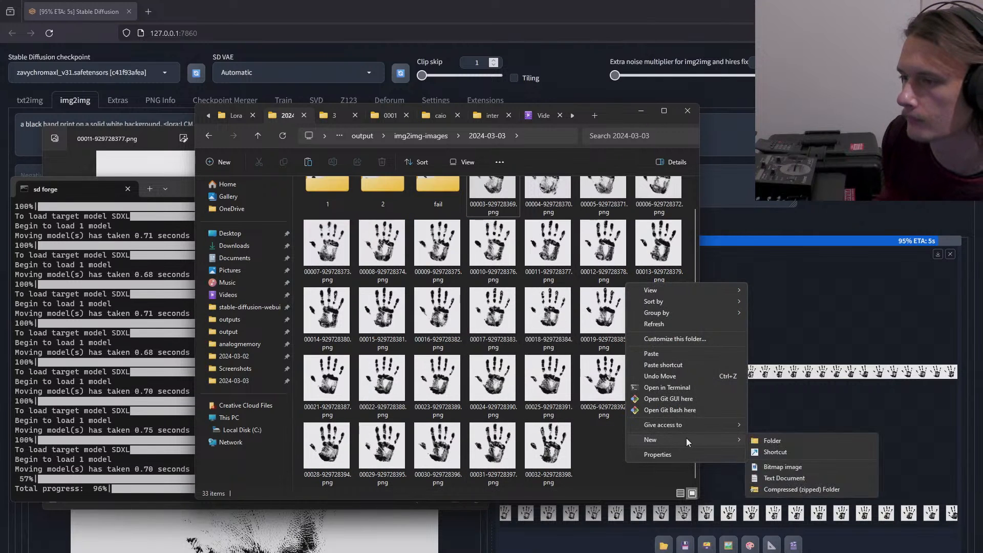
click(776, 444)
text(3)
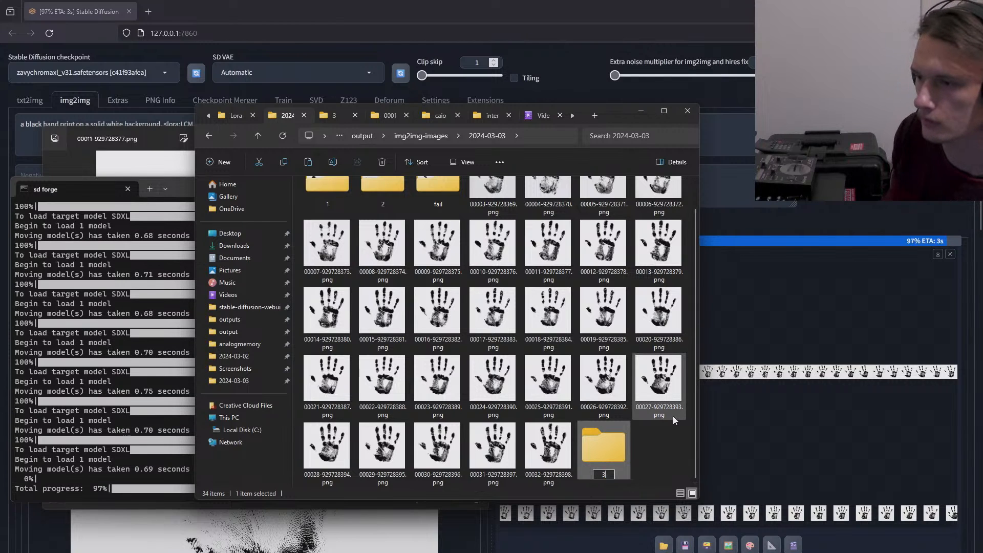
click(647, 441)
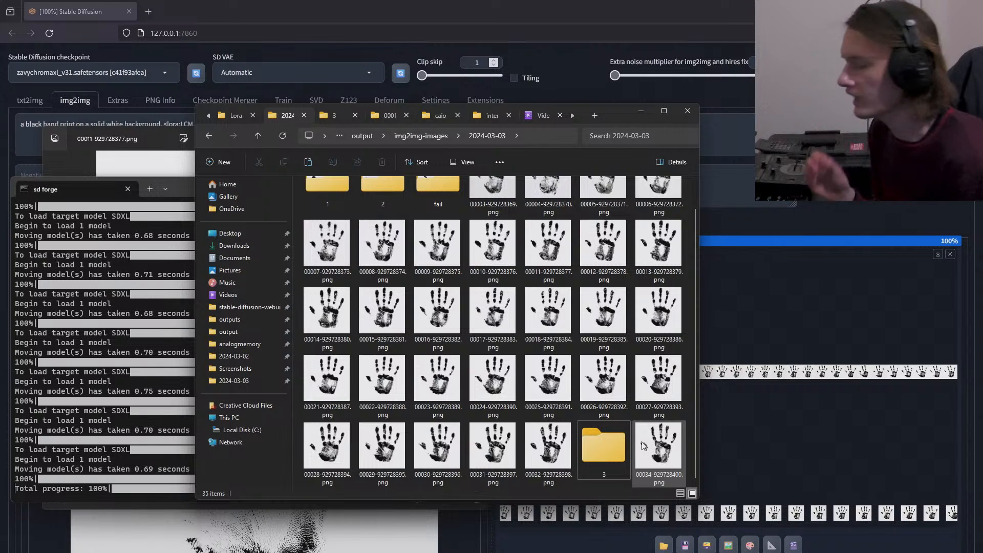
- Return to the Stable Diffusion img2img page and place the text cursor in the empty negative prompt
click(730, 215)
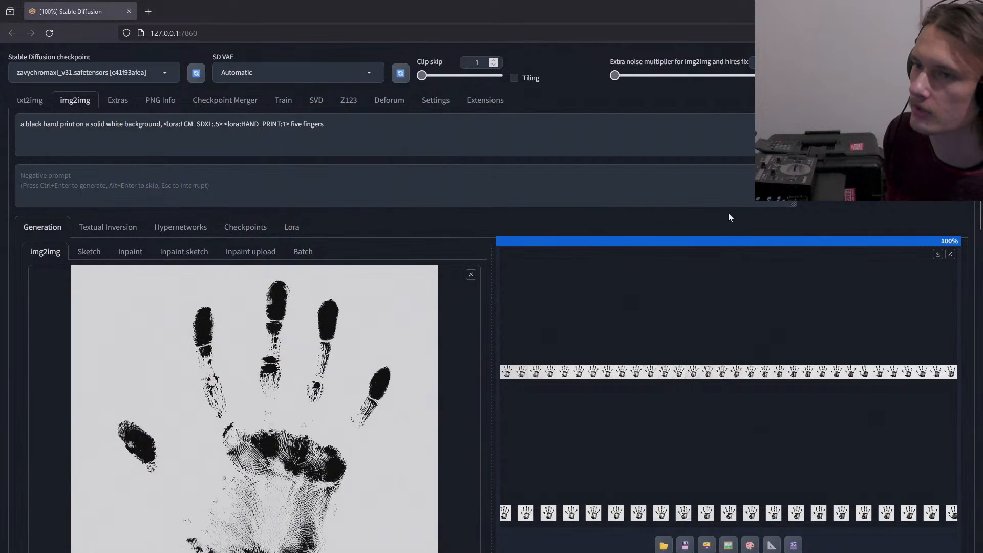
click(244, 183)
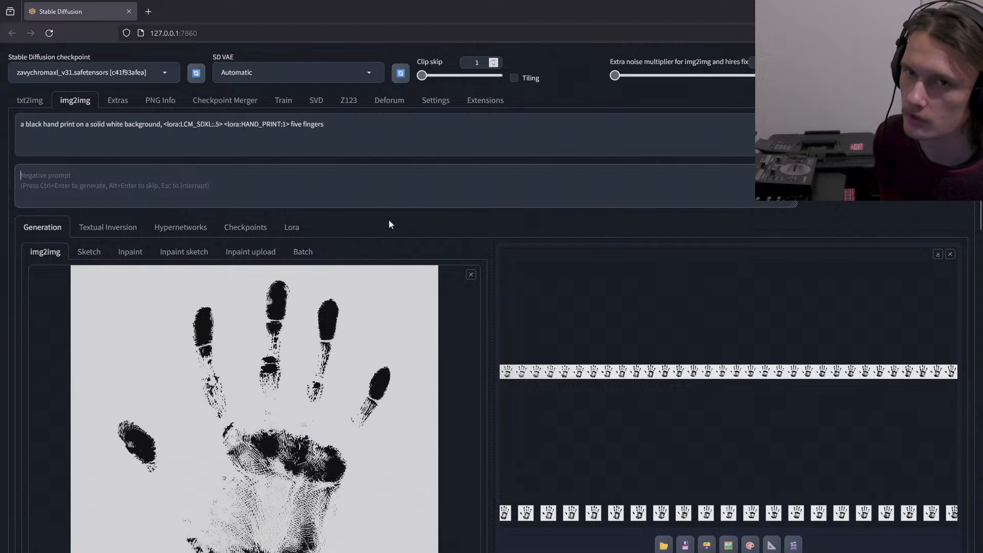
- Enter "4 negative" as the negative prompt and reopen the 2024-03-03 output folder to refresh its file order
text(4 negative)
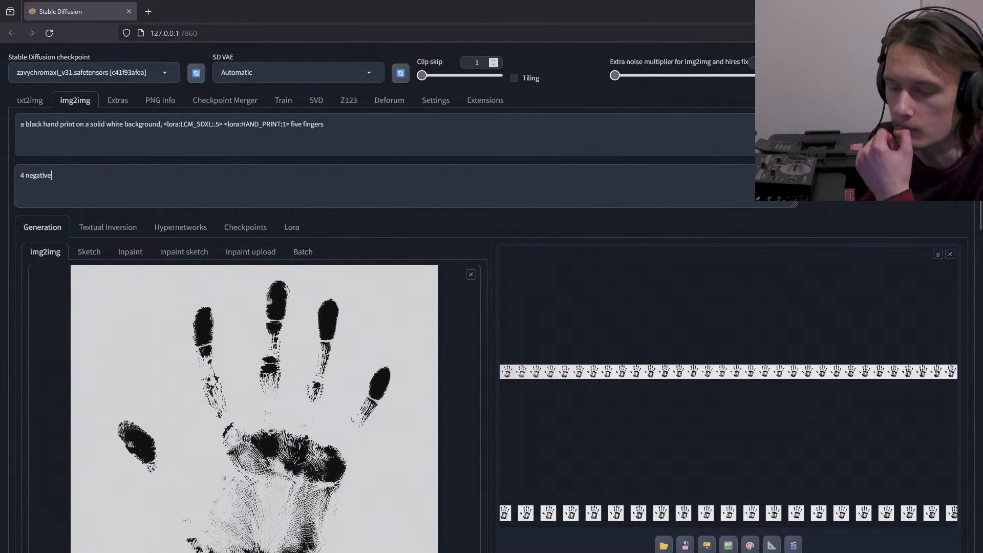
key(alt+Tab)
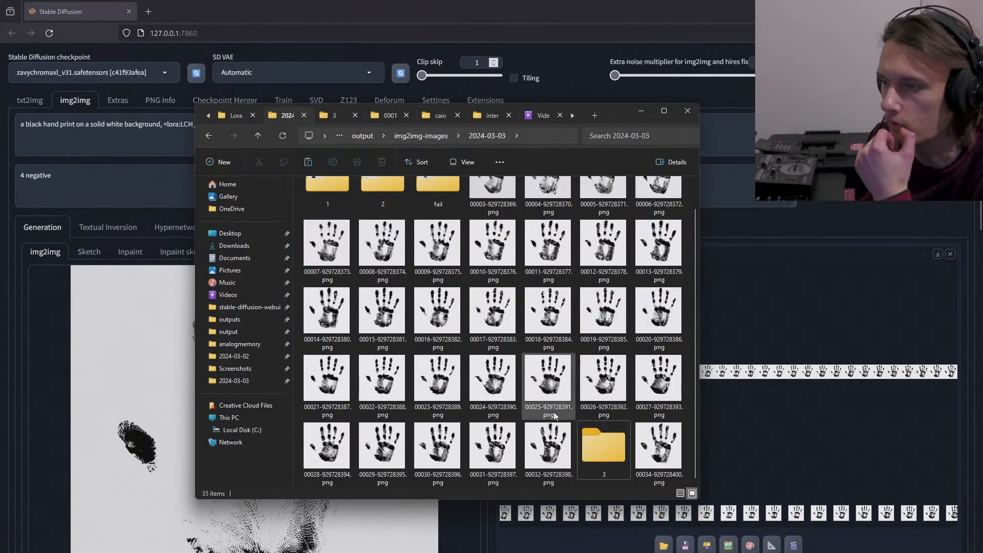
click(262, 139)
double_click(495, 217)
scroll(471, 441, down, 3)
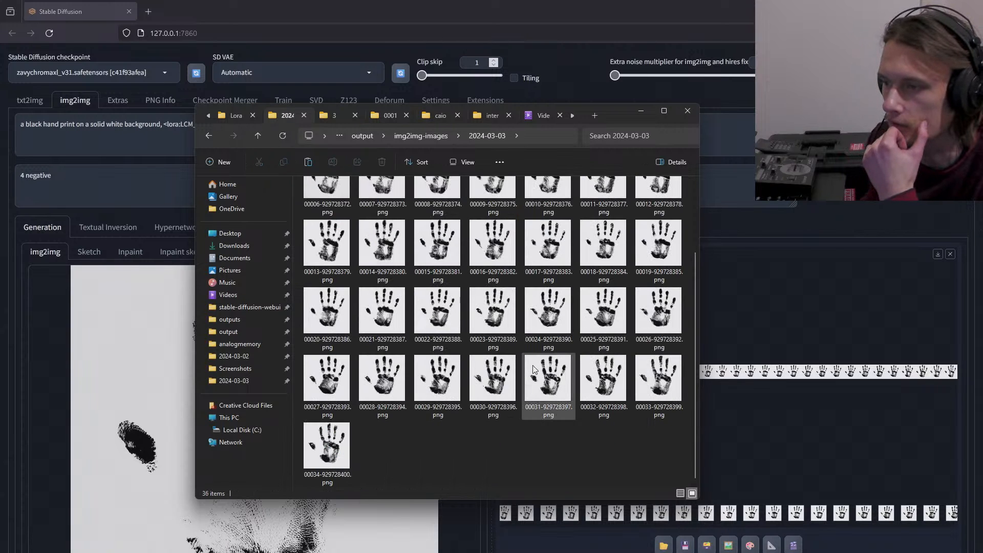
- Move all loose frames from 00003 through 00034 into folder 3 and open that folder
click(327, 446)
scroll(327, 445, up, 3)
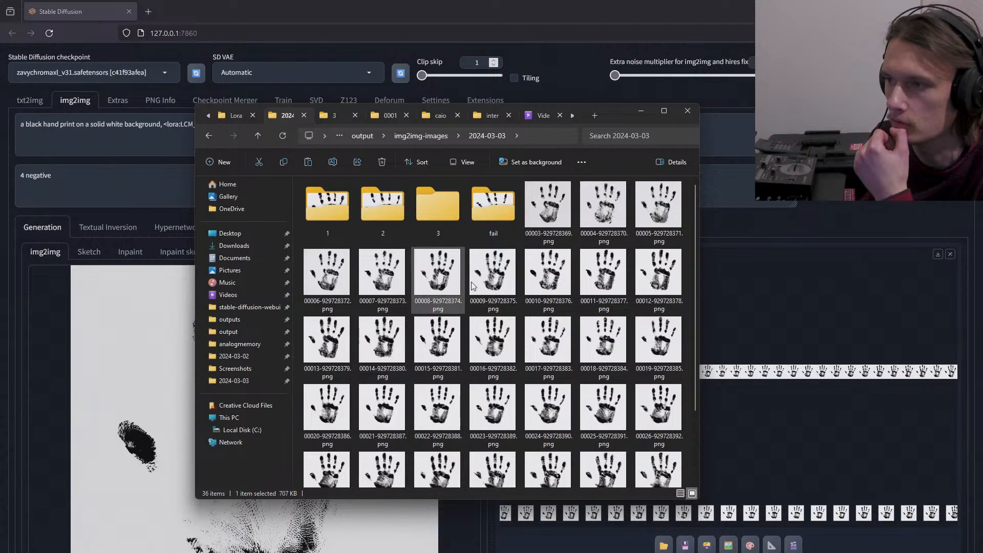
shift+click(548, 206)
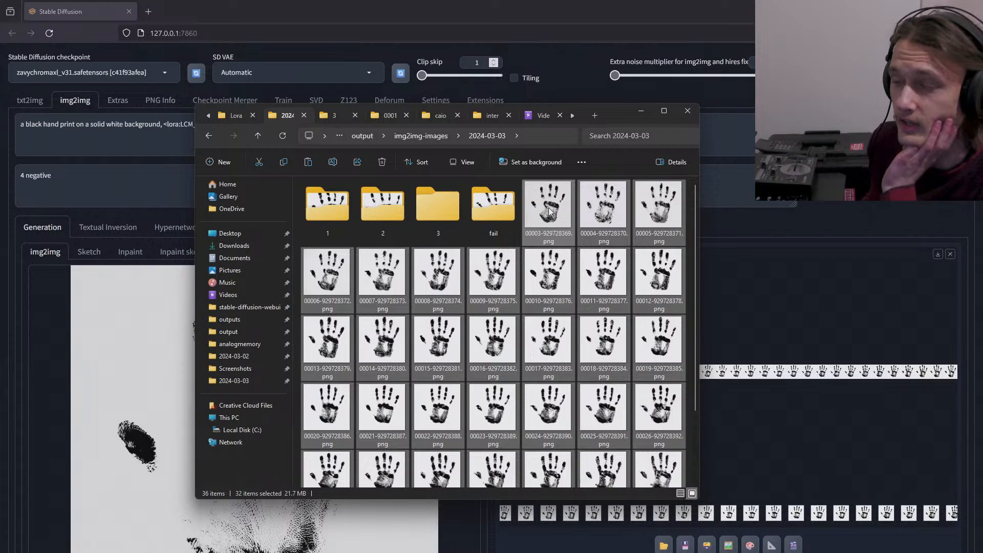
drag(553, 209, 441, 210)
double_click(440, 210)
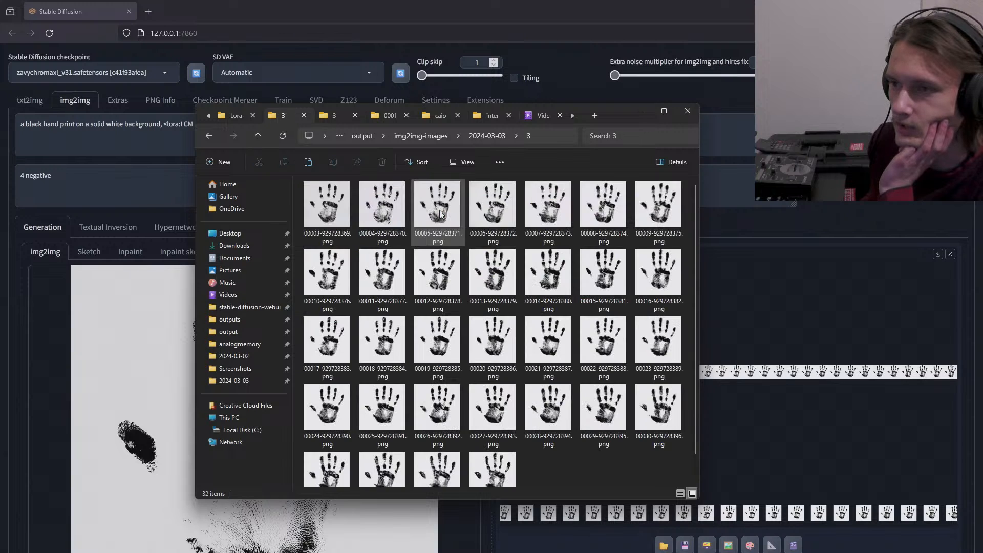
- Open frame 00034 from folder 3 and examine the sequence backward to frame 00004
scroll(446, 307, down, 1)
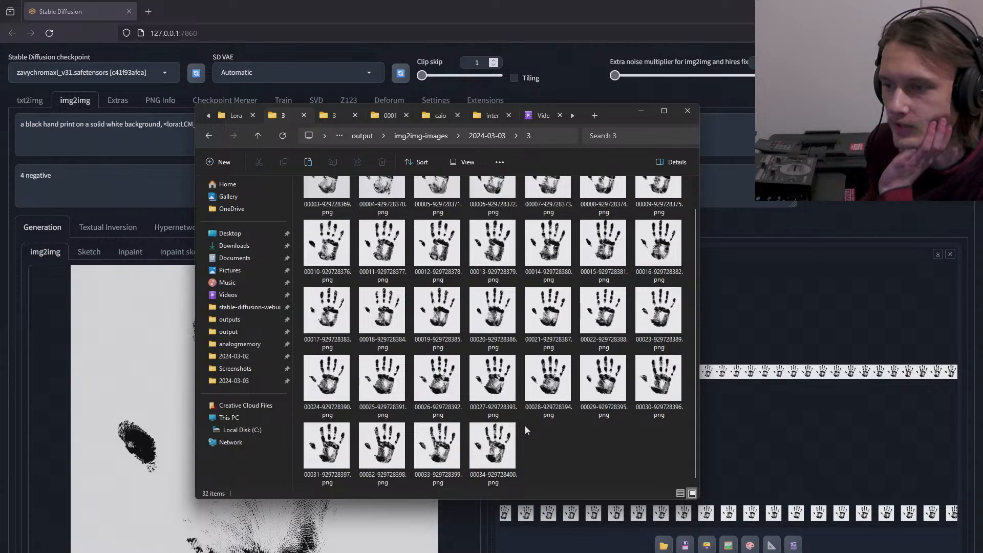
double_click(486, 455)
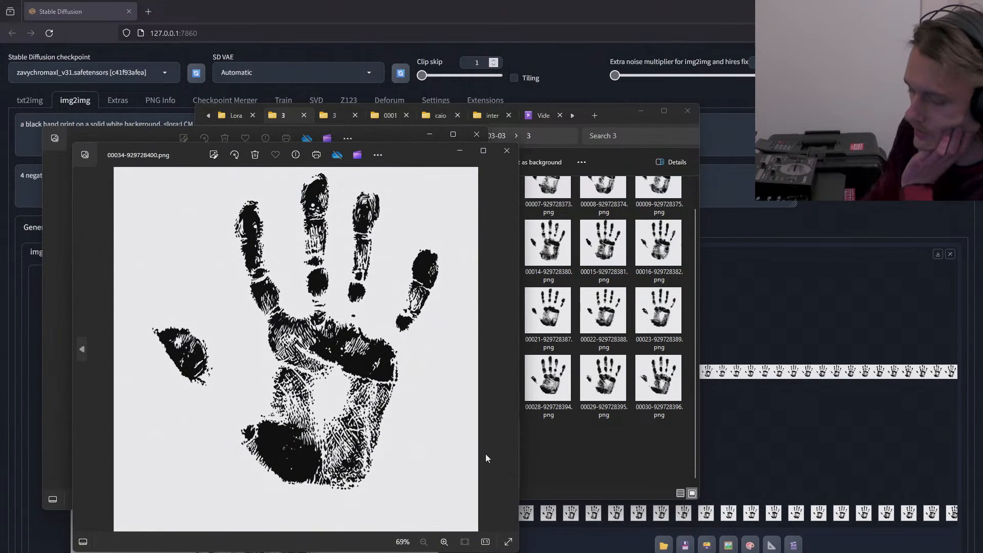
key(Left)
key(Left)
key(Left)
key(Left)
key(Left)
key(Left)
key(Left)
key(Left)
key(Left)
key(Left)
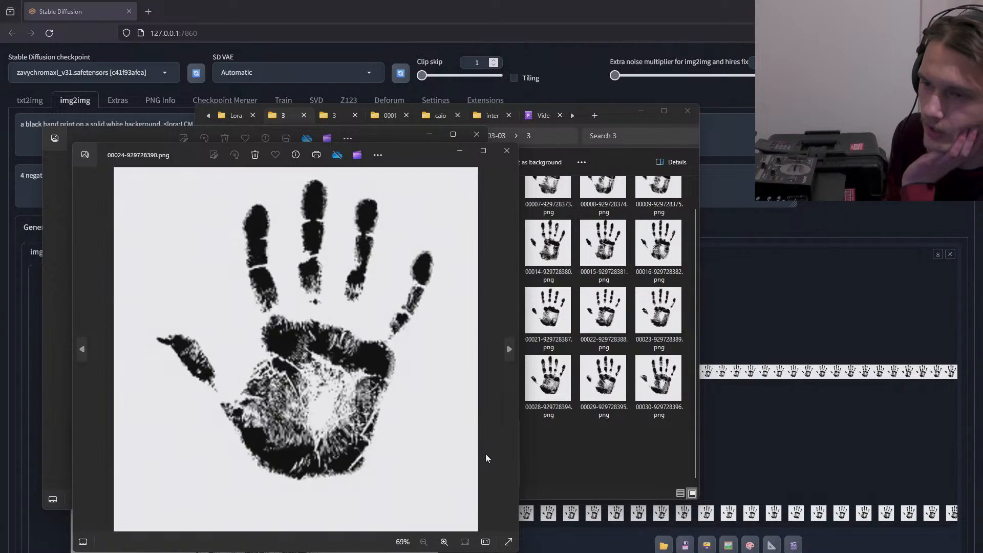
key(Left)
key(Left)
key(Left)
key(Left)
key(Left)
key(Left)
key(Left)
key(Left)
key(Left)
key(Left)
key(Left)
key(Left)
key(Left)
key(Left)
key(Left)
key(Left)
key(Left)
key(Left)
key(Left)
key(Left)
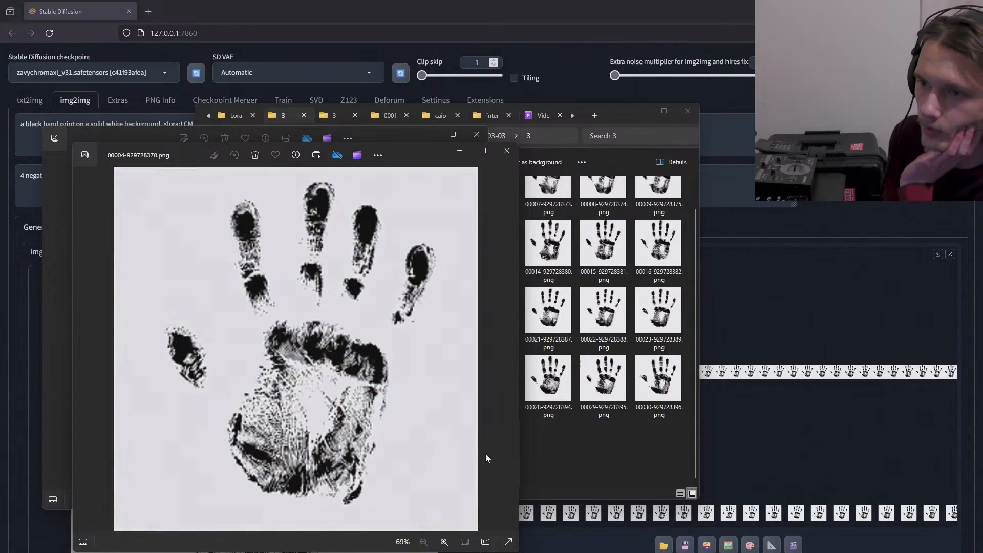
- Examine the sequence forward from frame 00004 to 00017, then close both image viewer windows
key(Right)
key(Right)
key(Right)
key(Right)
key(Right)
key(Right)
key(Right)
key(Right)
key(Right)
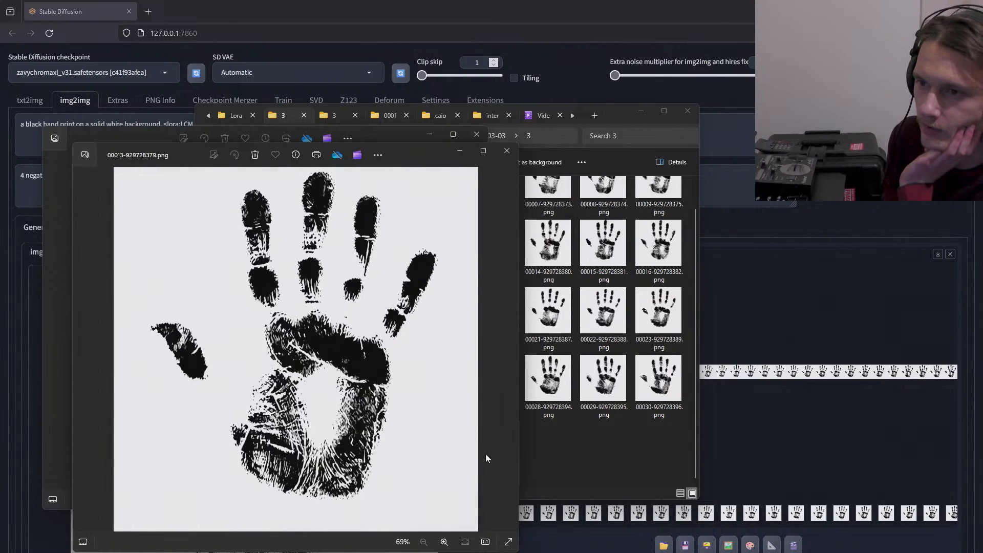
key(Right)
key(Right)
key(Right)
key(Right)
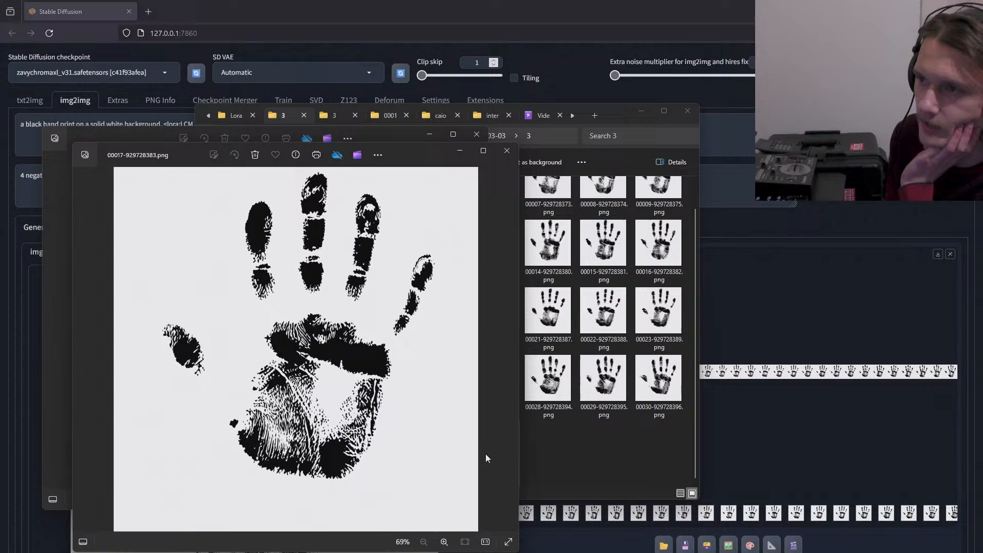
click(515, 155)
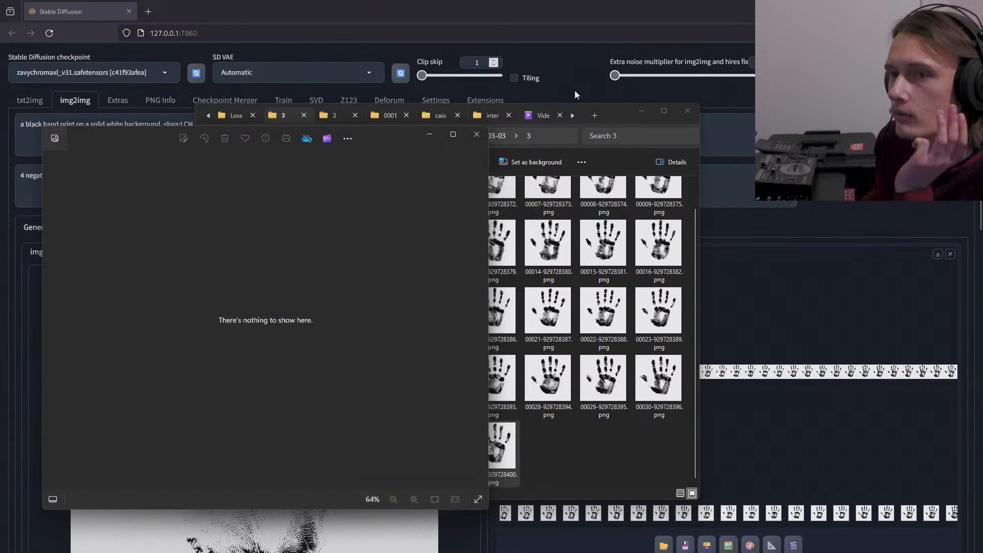
click(477, 134)
- Raise the extra noise multiplier for img2img slightly and change the negative prompt to "4 fingers"
click(623, 77)
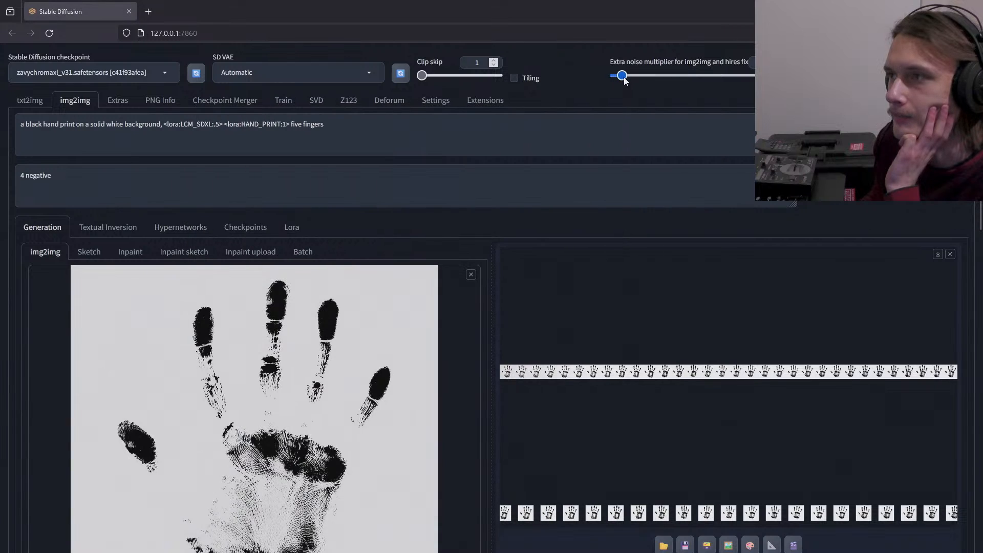
drag(624, 78, 630, 75)
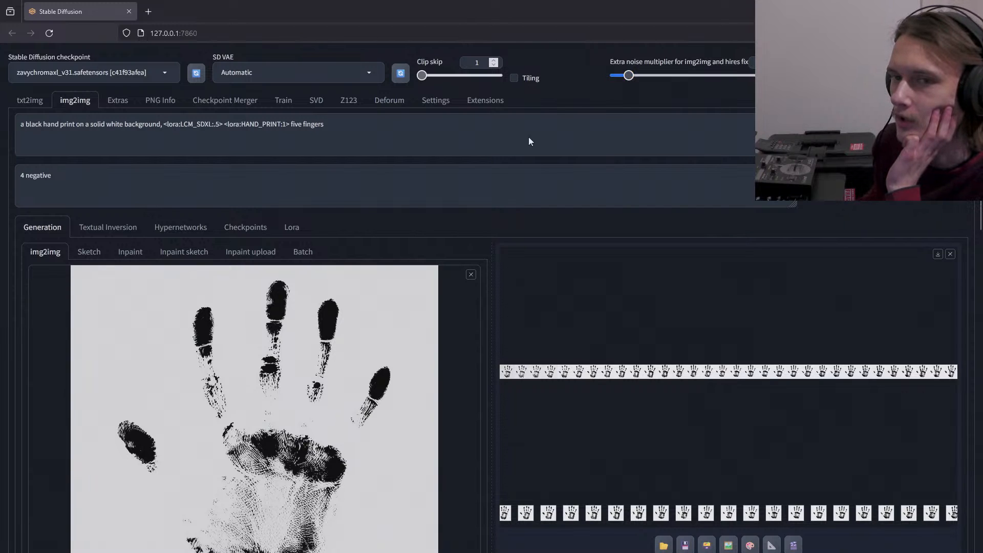
drag(58, 176, 24, 190)
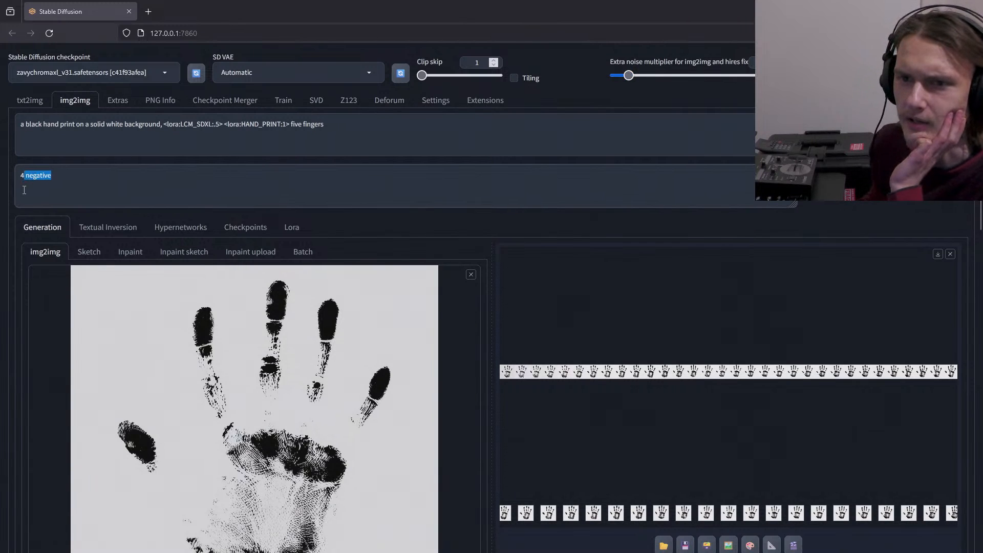
text(fin)
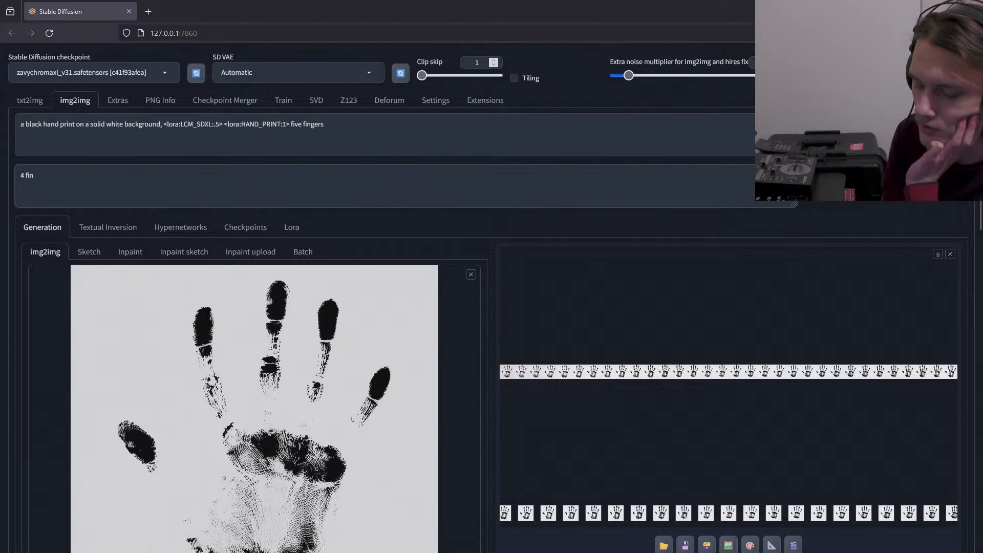
text(gers)
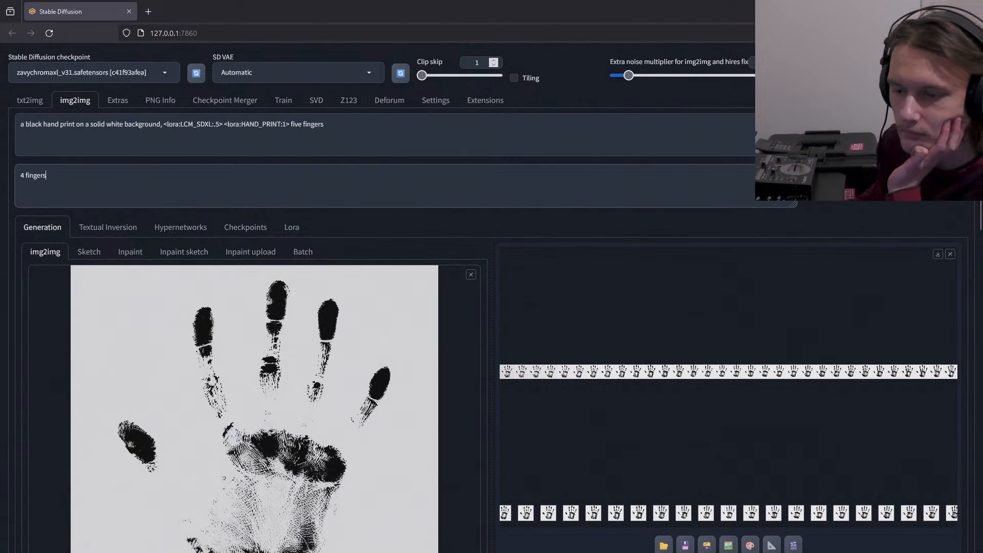
key(alt+Tab)
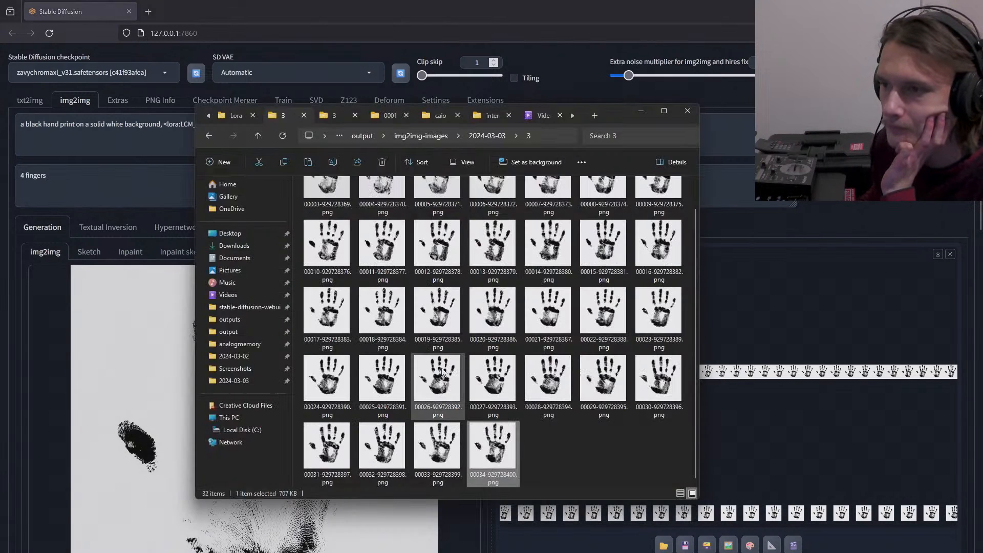
scroll(478, 346, up, 1)
click(736, 219)
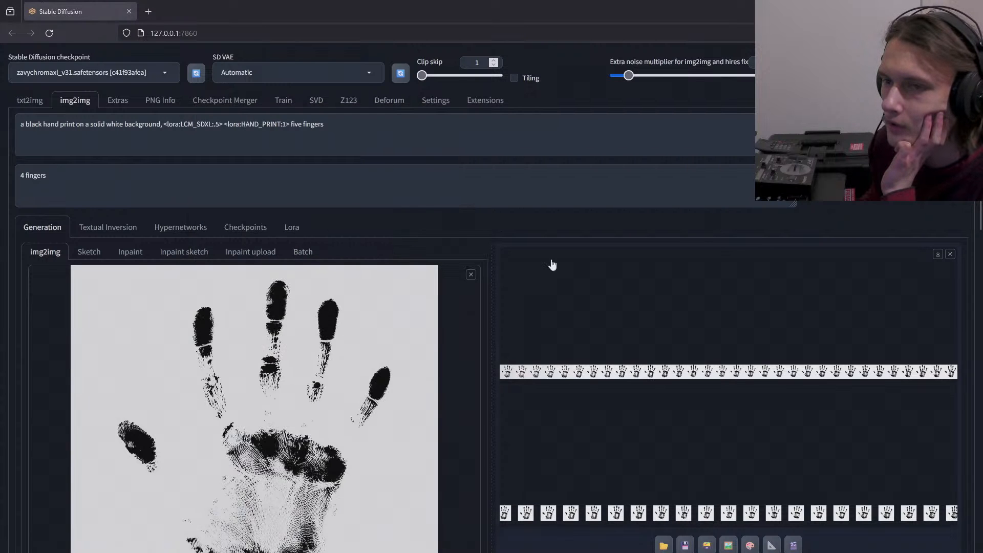
- Set both the denoising strength and the Loopback script's final denoising strength to 0.94
scroll(505, 251, down, 10)
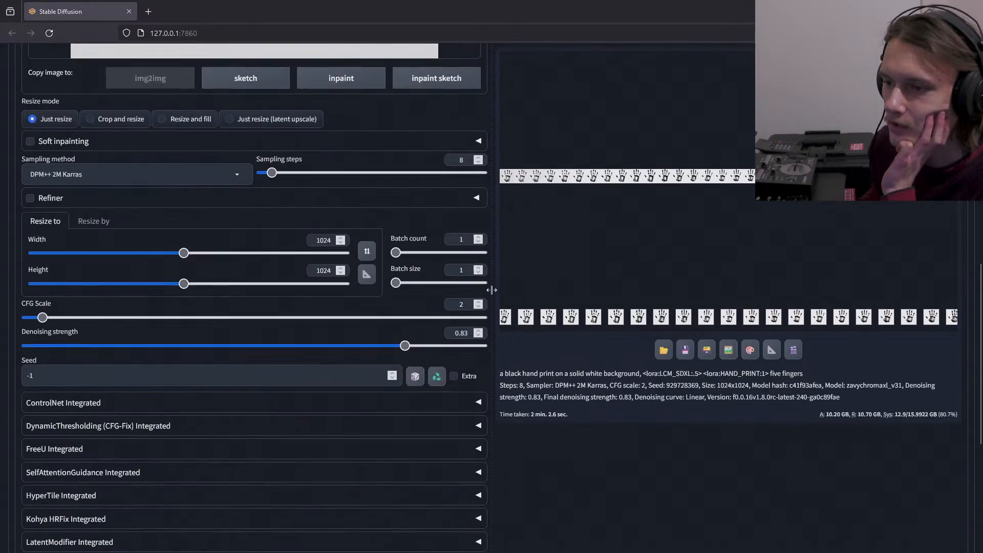
drag(406, 347, 456, 345)
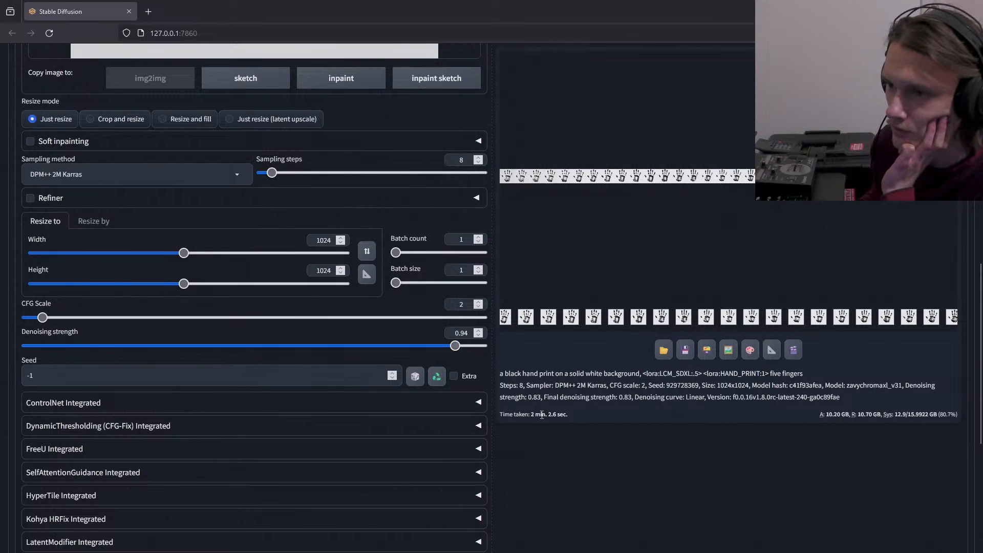
scroll(457, 345, down, 5)
click(401, 429)
drag(403, 432, 458, 426)
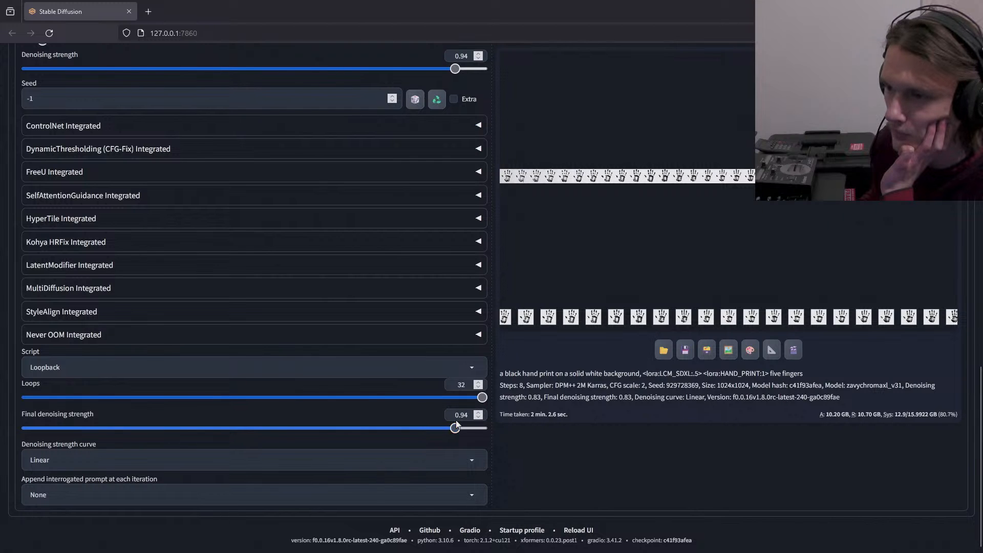
scroll(538, 410, up, 15)
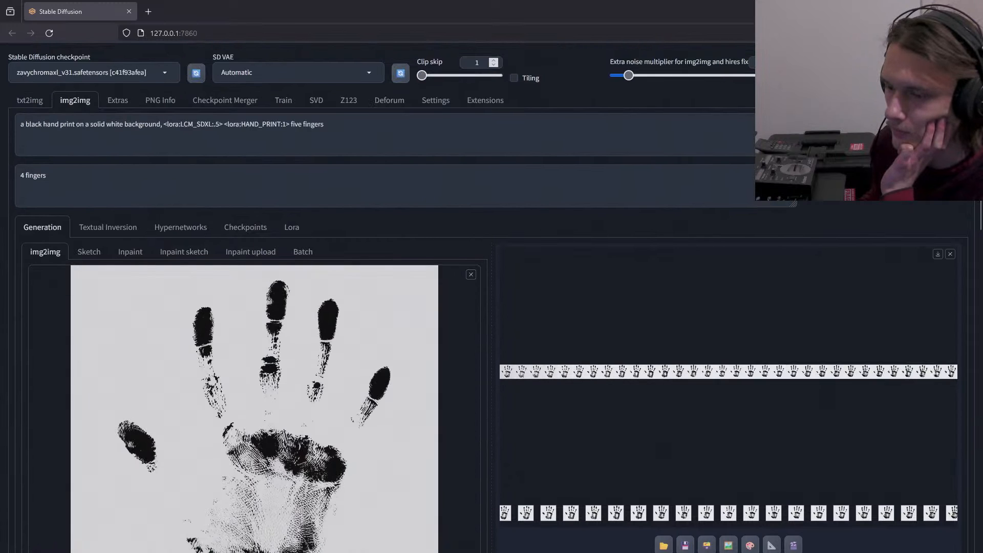
- Start the img2img loopback generation and return to the 2024-03-03 output folder to watch the new frames
click(885, 134)
key(alt+Tab)
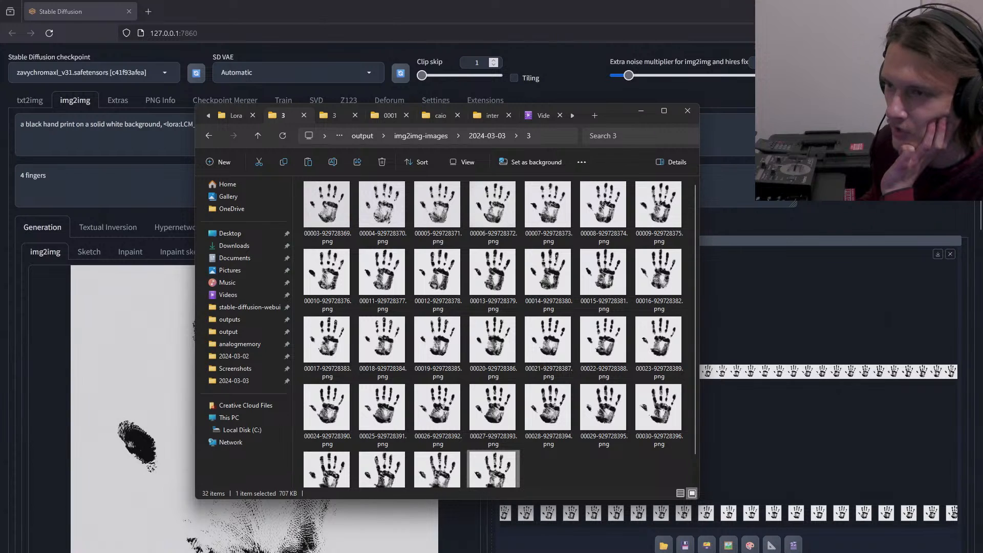
click(257, 138)
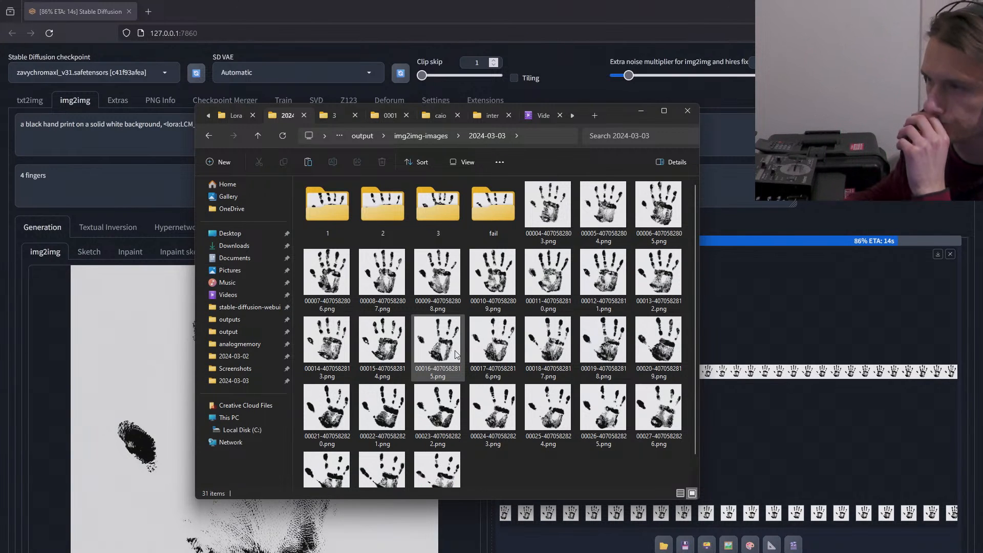
- Stop the running generation and delete its frames 00004 through 00032 from the 2024-03-03 folder, retrying for the locked file
click(820, 164)
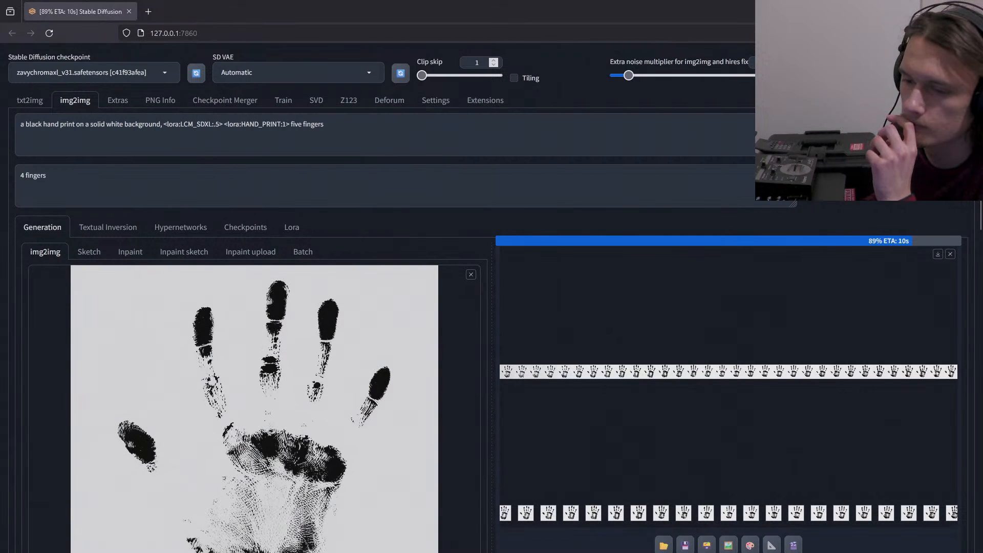
key(alt+Tab)
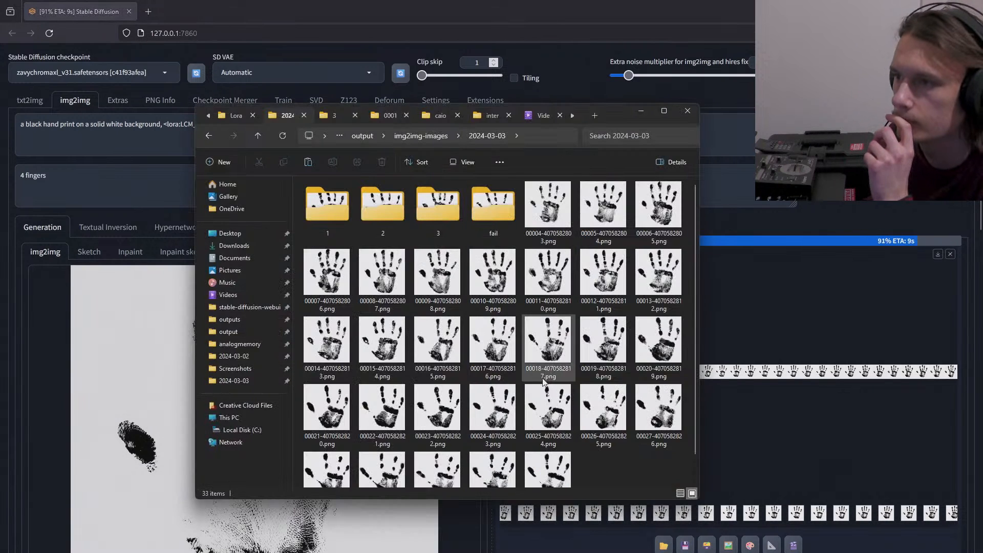
click(538, 198)
scroll(544, 328, down, 1)
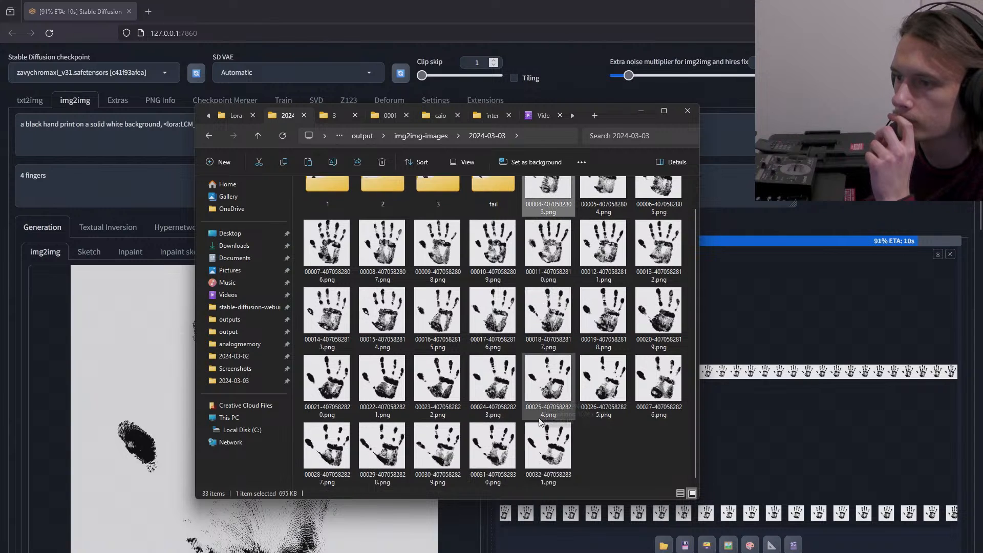
shift+click(544, 455)
key(Delete)
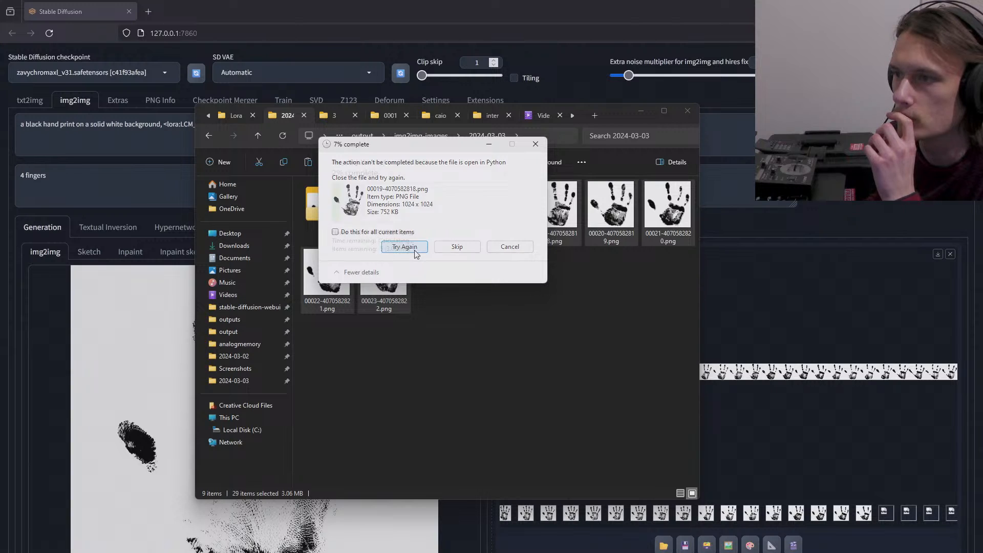
click(417, 249)
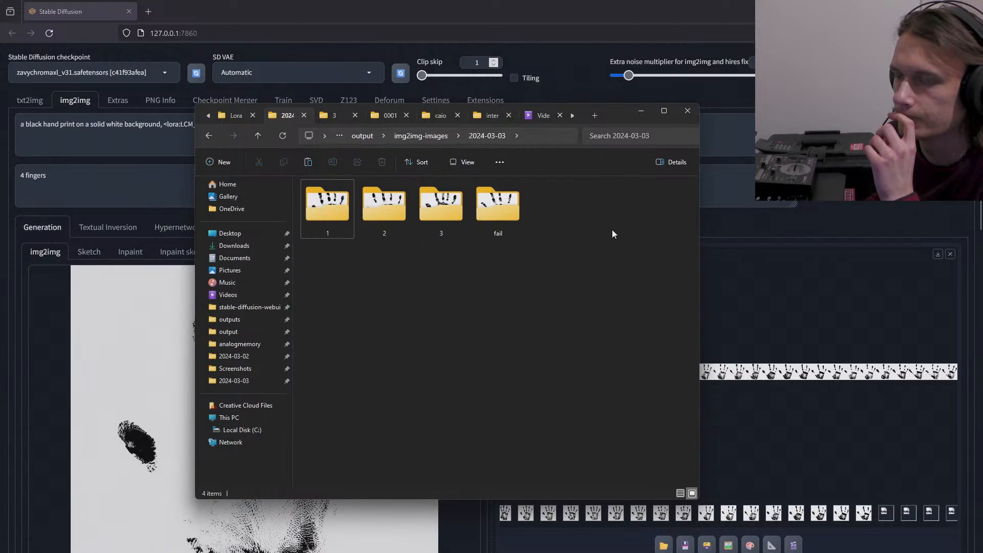
- Switch Stable Diffusion to txt2img, then open frame 00003 from folder 3 in the image viewer
click(739, 223)
click(32, 101)
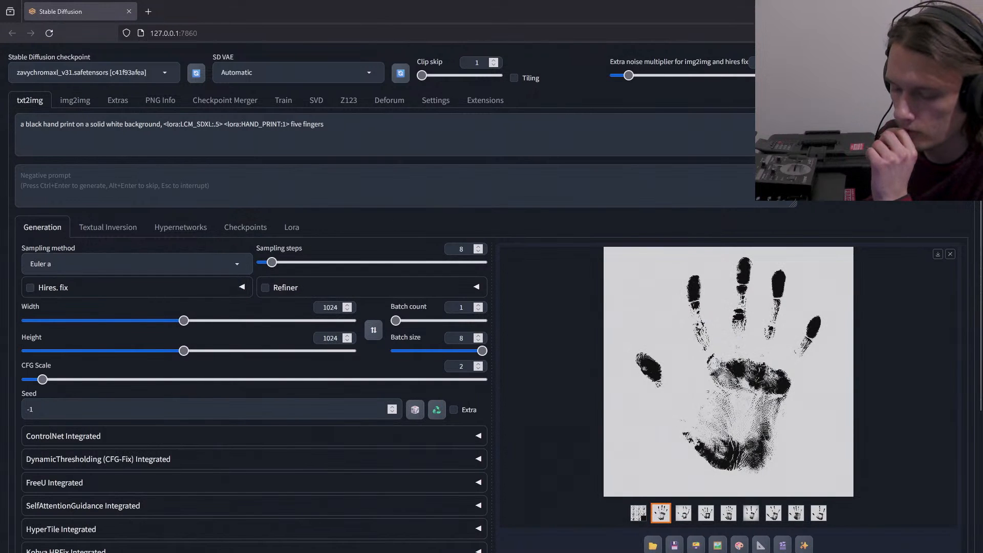
key(alt+Tab)
double_click(435, 221)
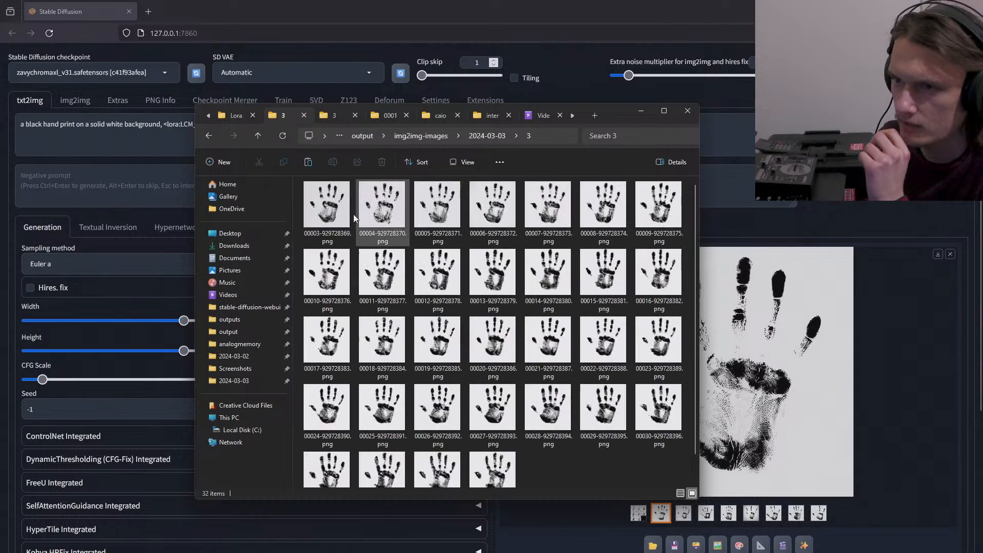
double_click(343, 208)
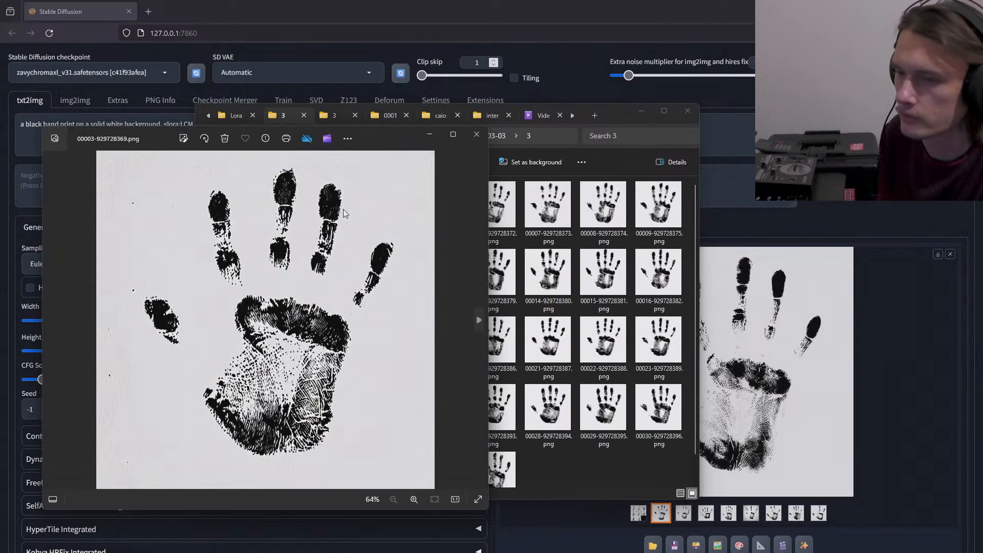
- Examine the hand print frames in folder 3 from 00003 forward past 00013
key(Right)
key(Right)
key(Right)
key(Right)
key(Right)
key(Right)
key(Right)
key(Right)
key(Right)
key(Right)
key(Right)
key(Right)
key(Right)
key(Right)
key(Right)
key(Right)
key(Right)
key(Right)
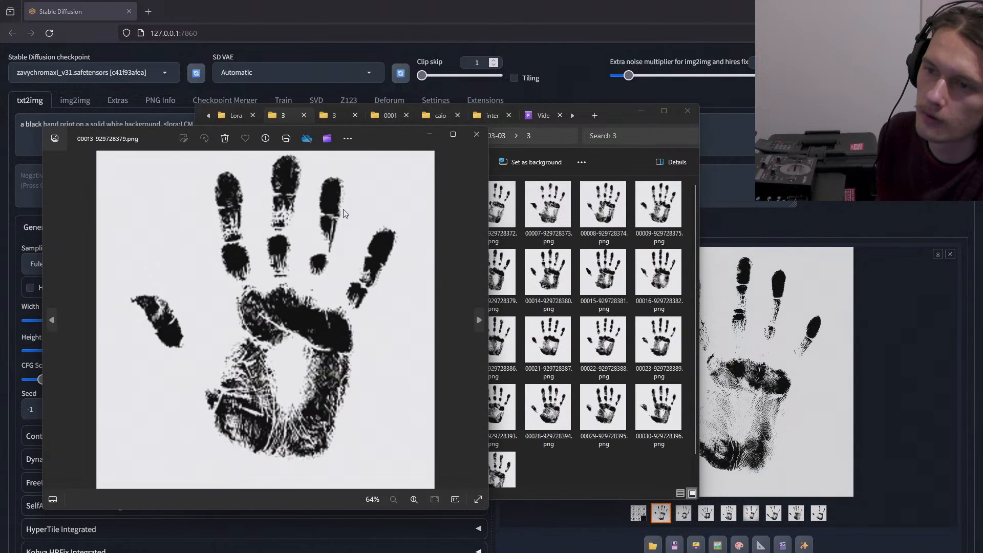
- Examine the hand print frames in folder 3 forward to 00033, then back to frame 00023
key(Right)
key(Right)
key(Right)
key(Right)
key(Right)
key(Right)
key(Right)
key(Right)
key(Right)
key(Right)
key(Right)
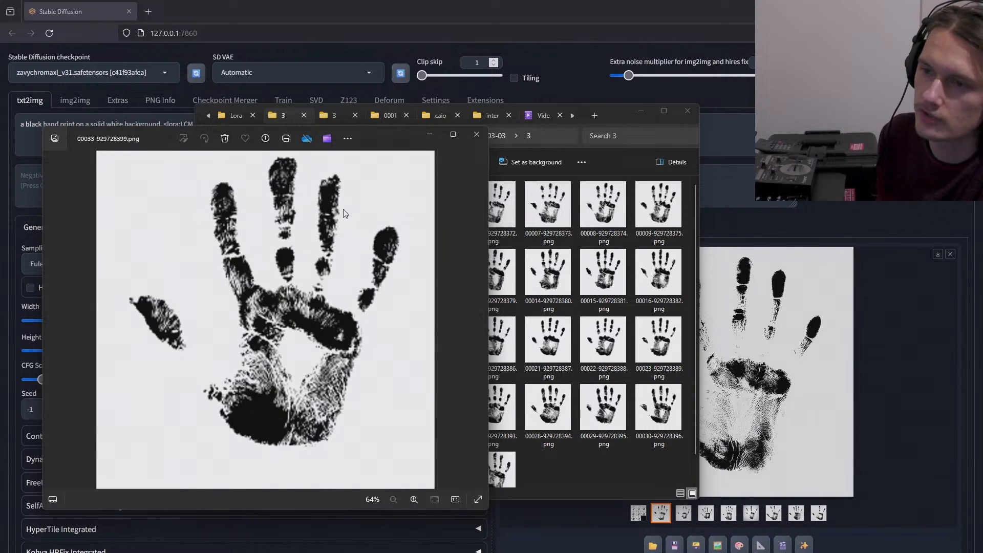
key(Left)
key(Left)
key(Left)
key(Left)
key(Left)
key(Left)
key(Left)
key(Left)
key(Left)
key(Left)
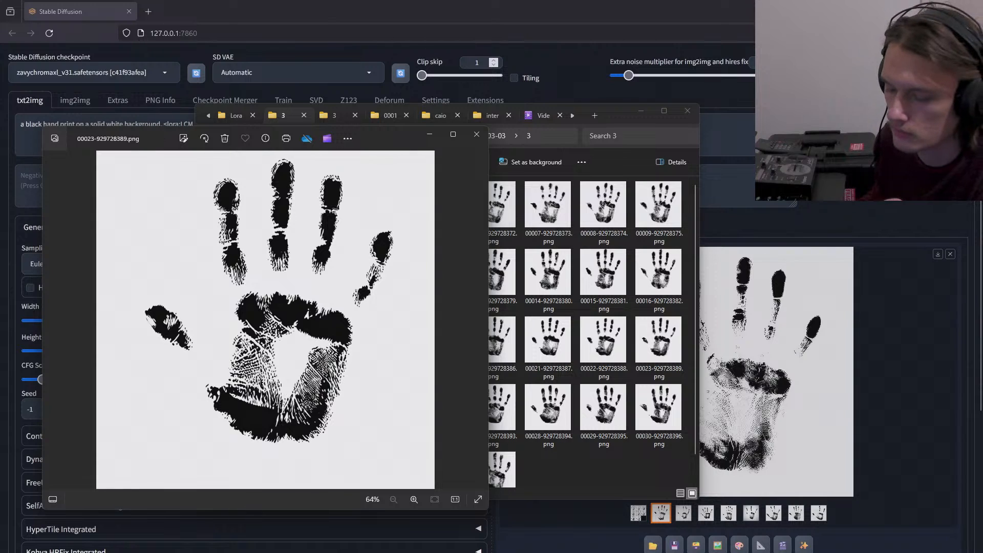
- Switch to Premiere Pro and play the beginning of Nested Sequence 07 in Sequence 02
key(alt+Tab)
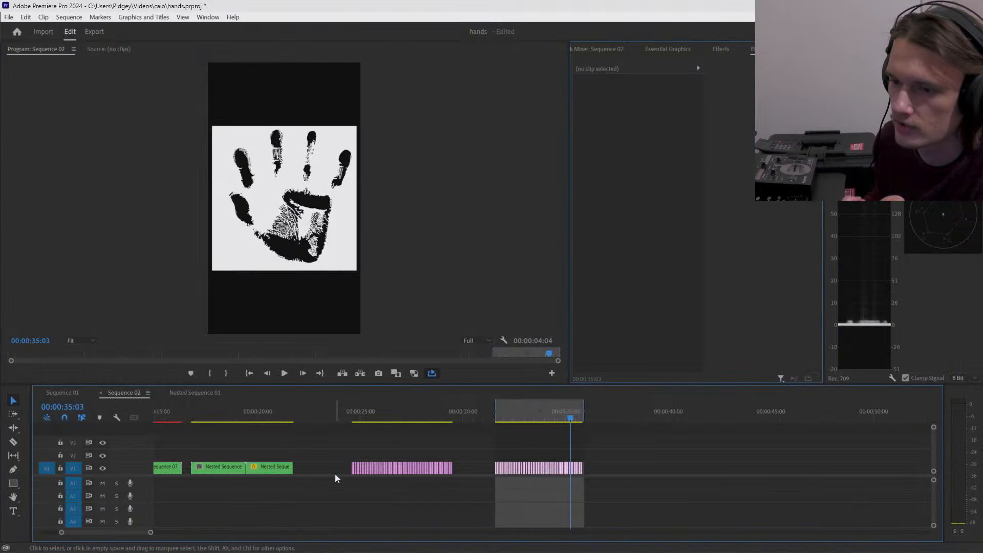
drag(211, 416, 387, 449)
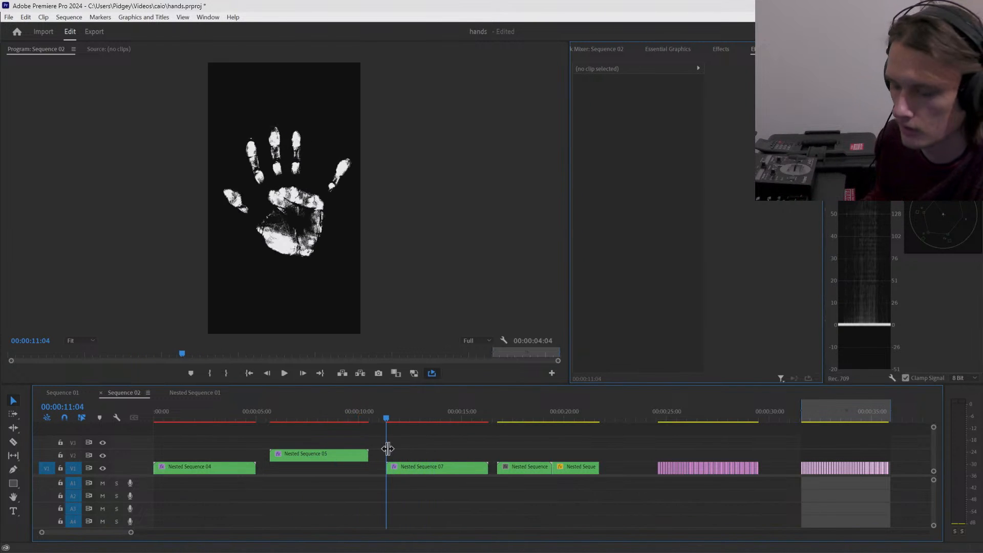
key(space)
key(space)
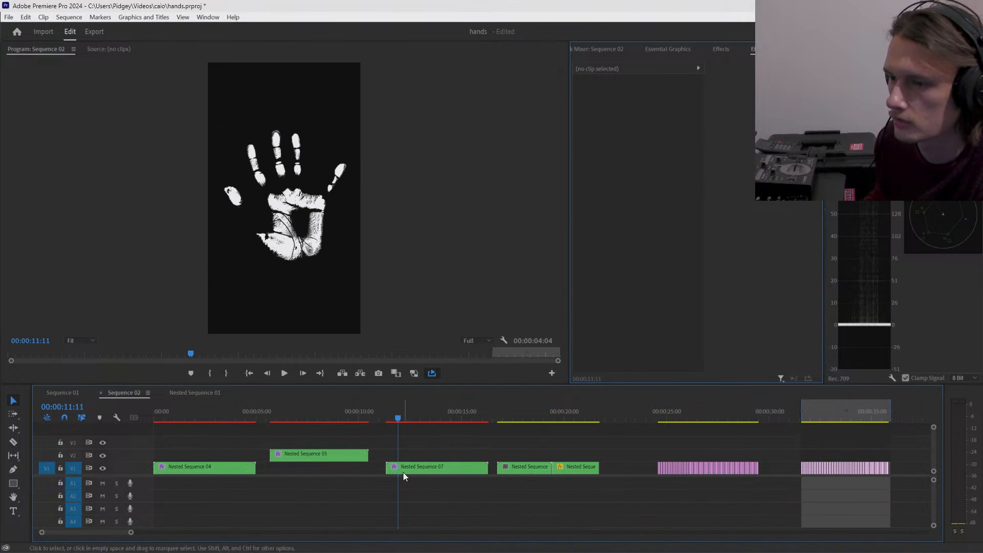
- Move Nested Sequence 07 onto track V2, aligned above the last group of image clips, and play the overlap
drag(403, 470, 817, 454)
click(805, 415)
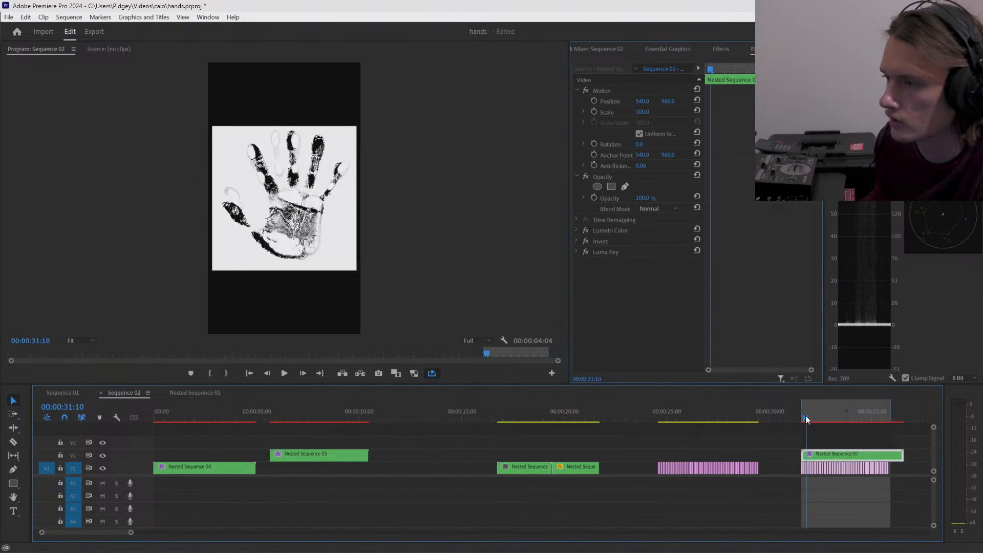
key(space)
key(space)
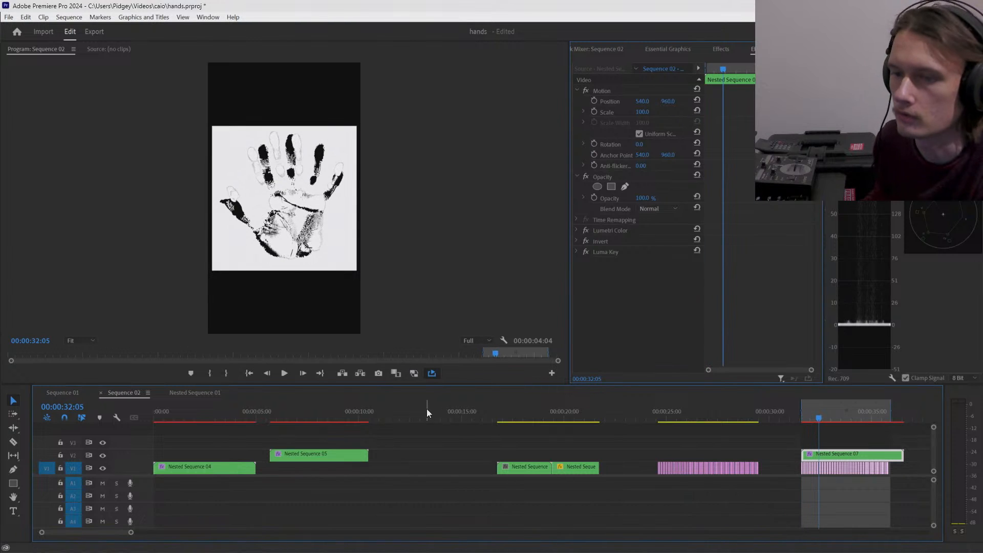
- Hide track V1 and play Nested Sequence 07 on its own in an enlarged preview
click(102, 469)
key(space)
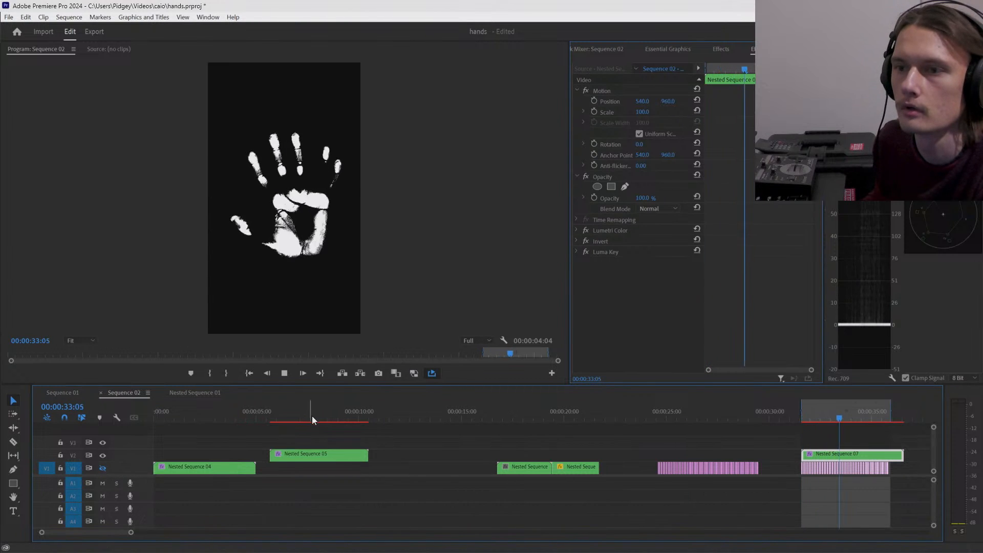
drag(324, 379, 314, 470)
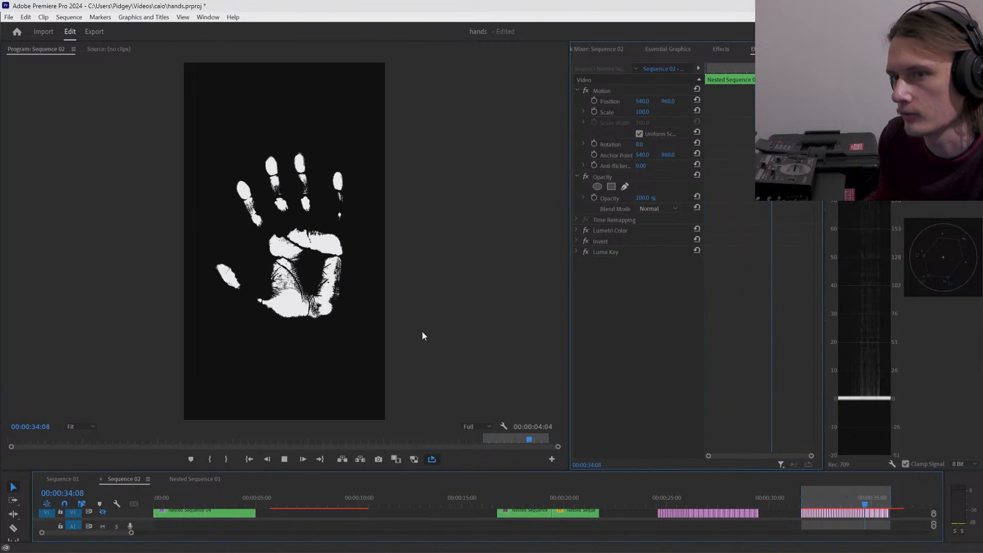
key(space)
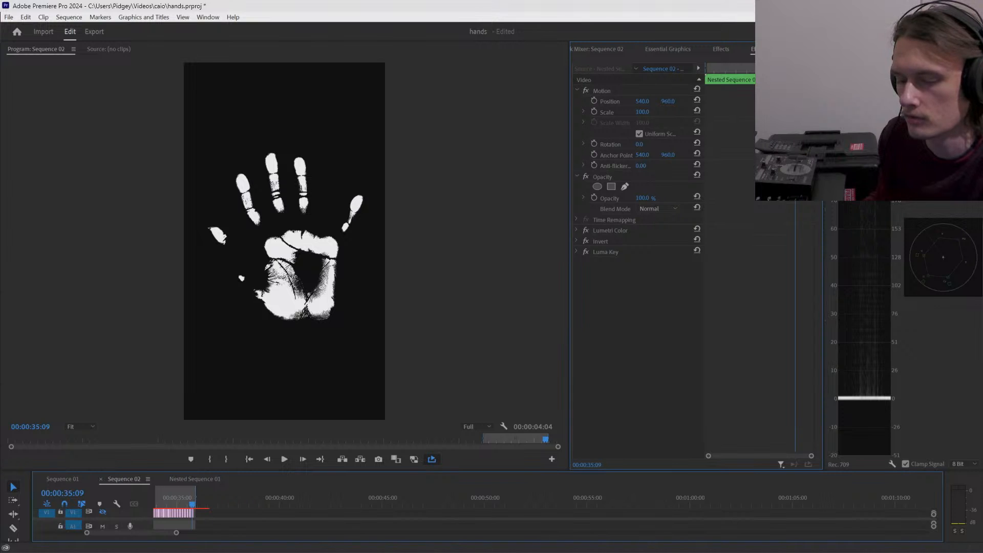
- Switch back to the image viewer and compare the hand print frames up to 00034 and back to 00005
key(alt+Tab)
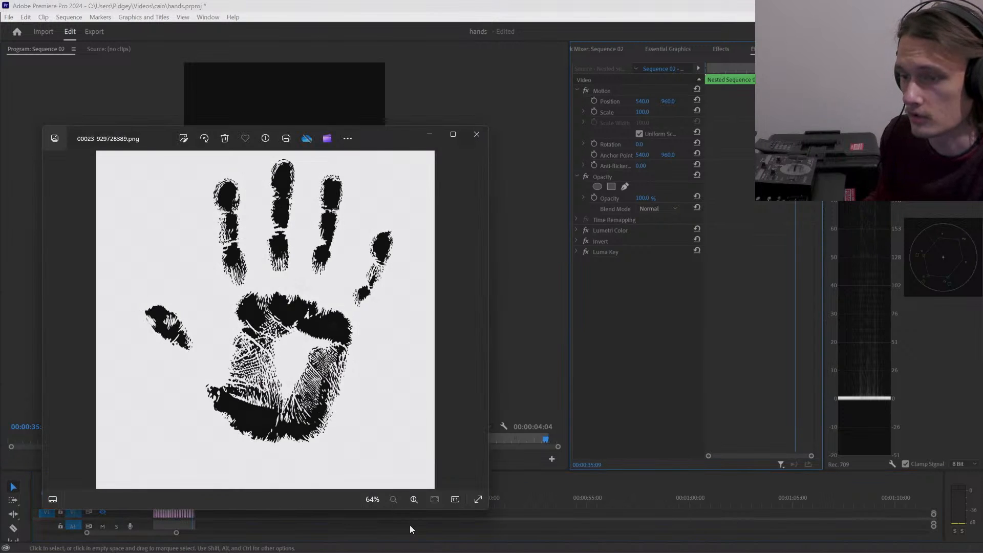
key(Right)
key(Right)
key(Right)
key(Right)
key(Right)
key(Right)
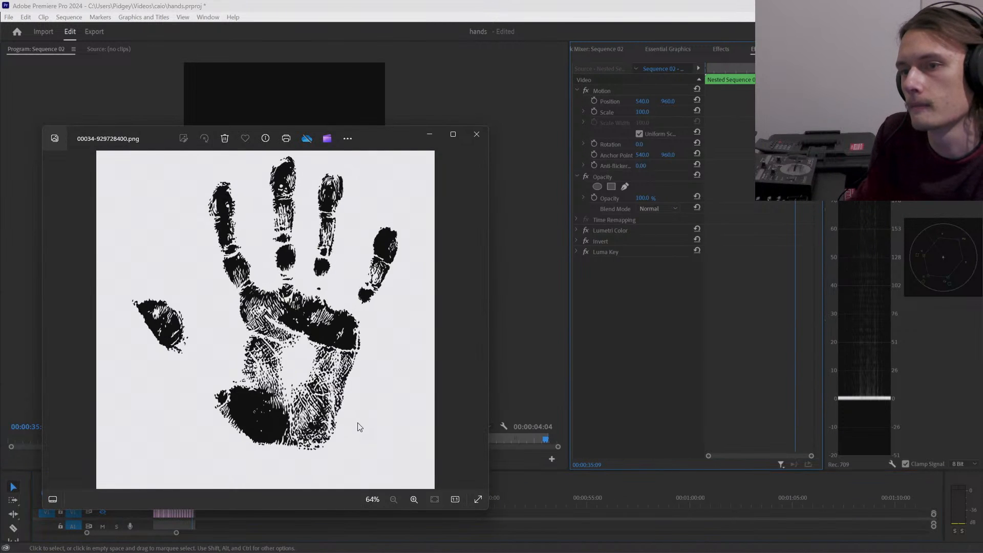
key(Left)
key(Left)
key(Left)
key(Left)
key(Left)
key(Left)
key(Left)
key(Left)
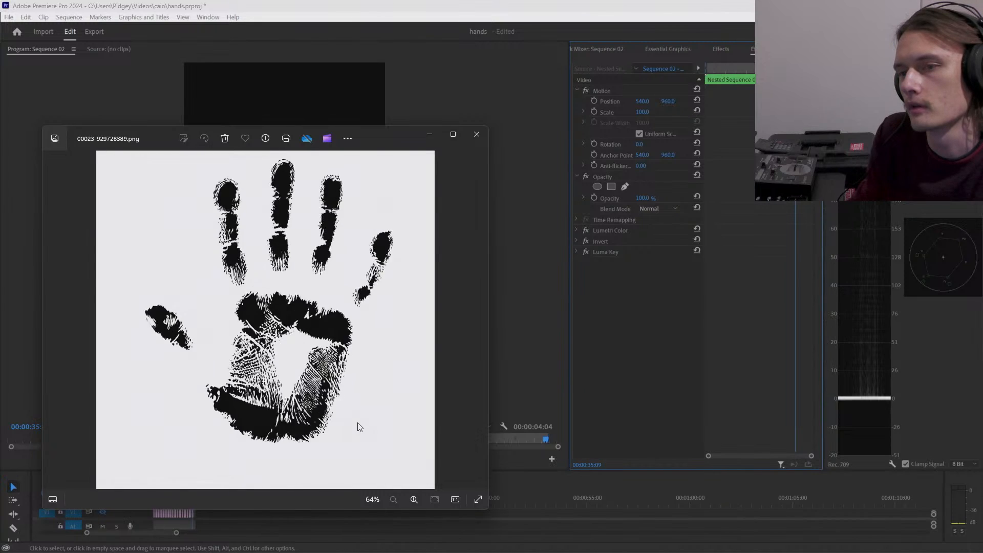
key(Left)
key(Left)
key(Left)
key(Left)
key(Left)
key(Left)
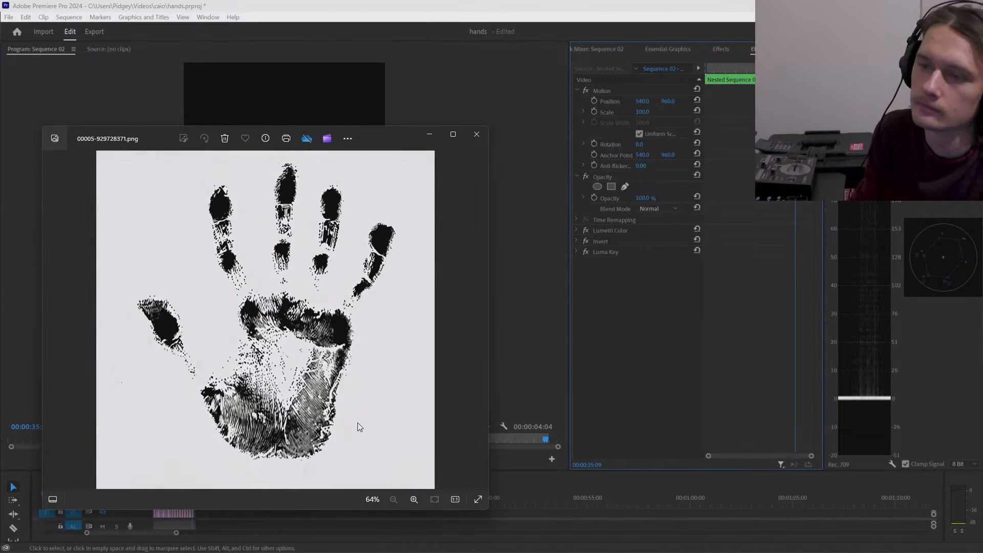
- Close the image viewer, then enlarge the timeline area and zoom in on Nested Sequence 07
click(477, 134)
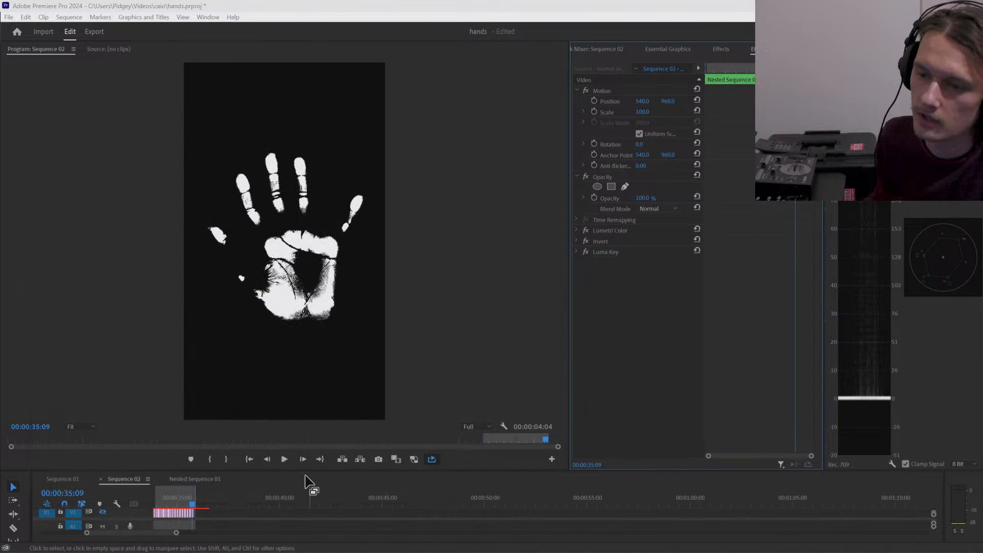
drag(309, 468, 314, 427)
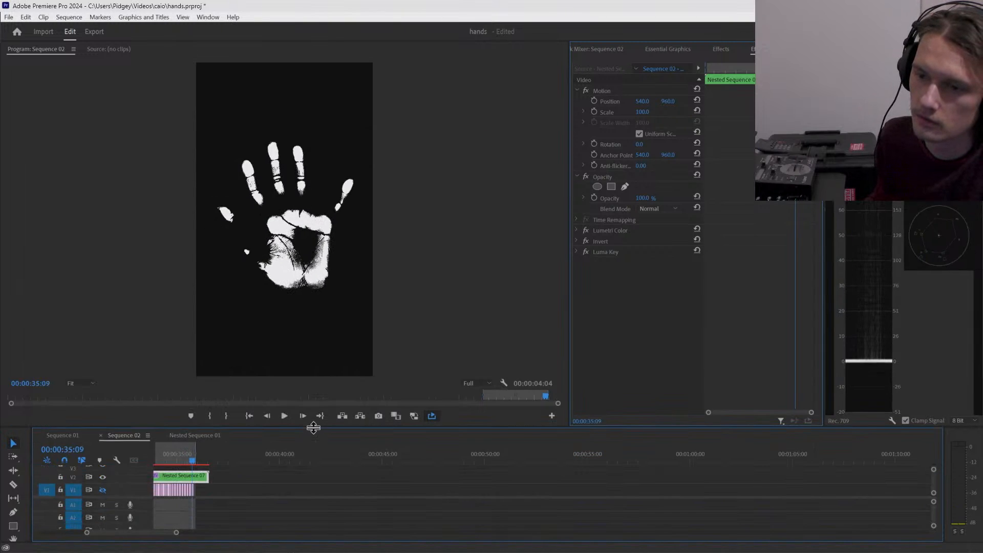
drag(164, 533, 140, 534)
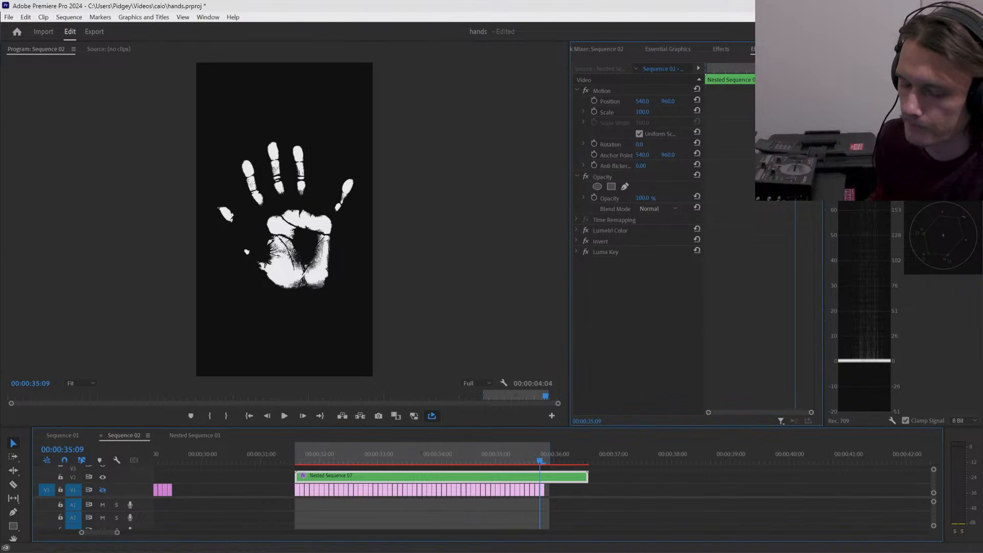
- Switch to Stable Diffusion, review the img2img source image and last run's parameters, and return to txt2img
key(alt+Tab)
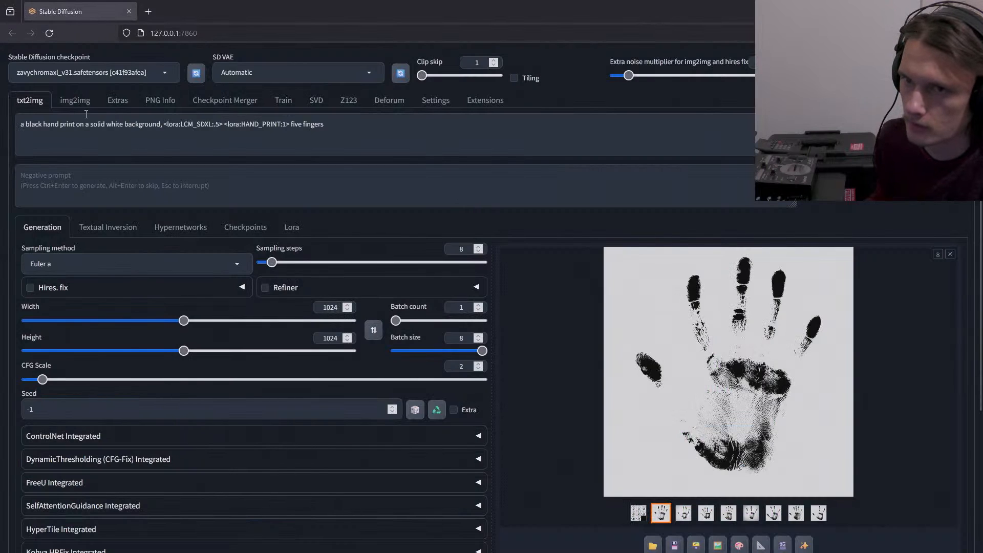
click(75, 102)
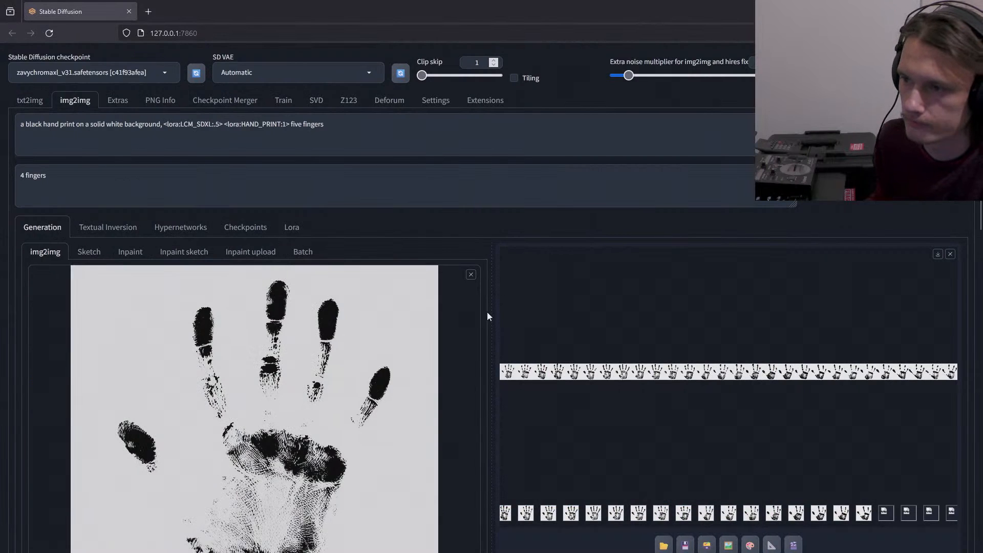
scroll(487, 312, down, 4)
scroll(487, 312, up, 2)
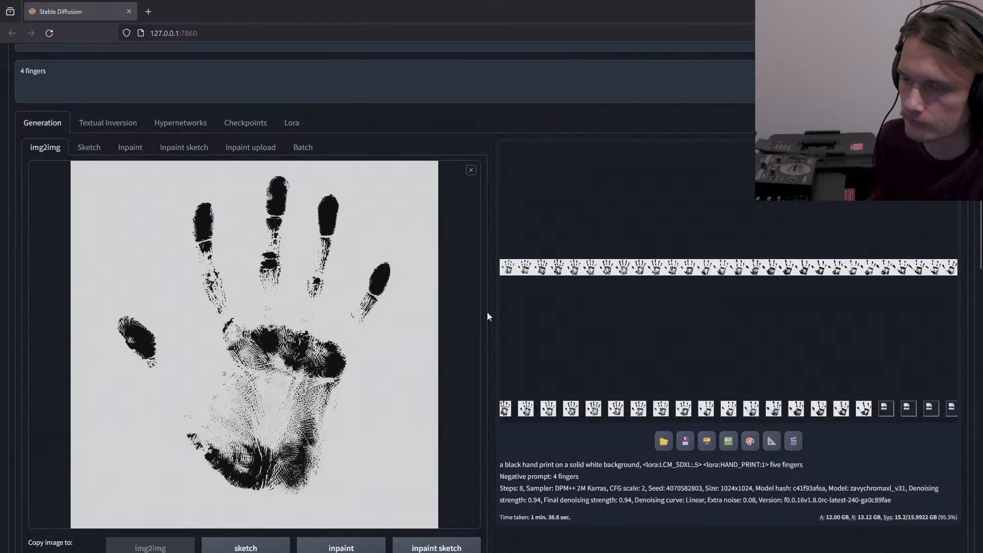
scroll(265, 225, up, 2)
click(25, 100)
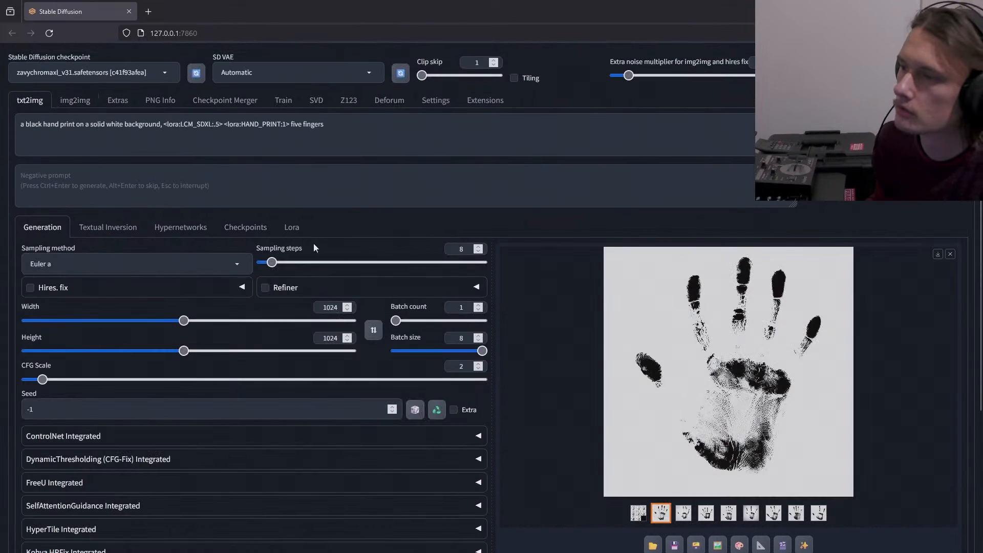
- Compare the generated txt2img hand prints and send the fourth single print to img2img
click(685, 513)
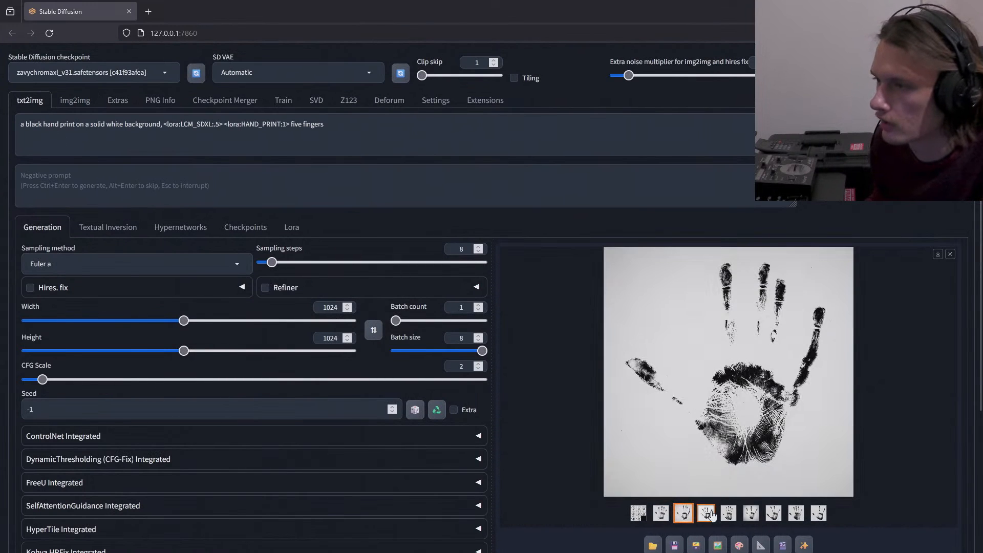
click(708, 514)
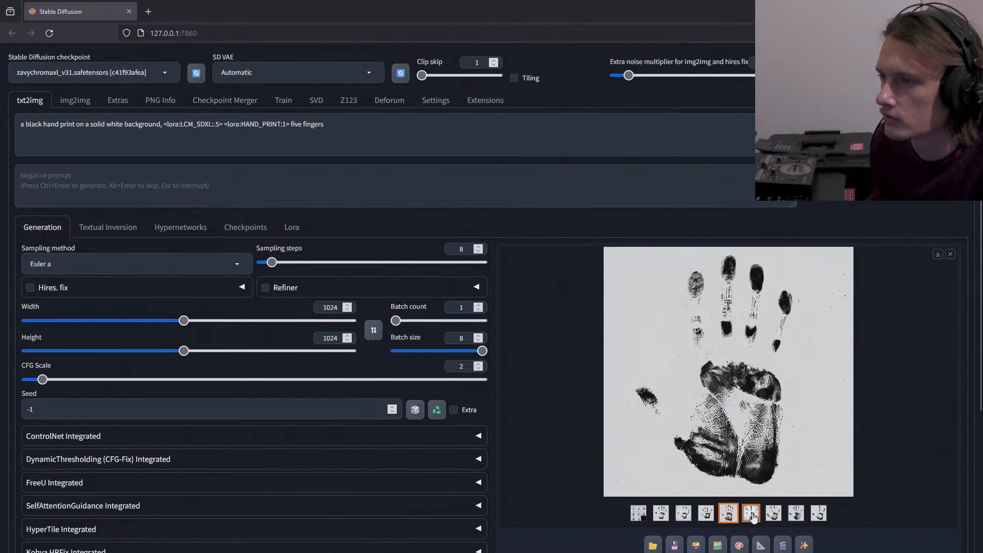
click(752, 516)
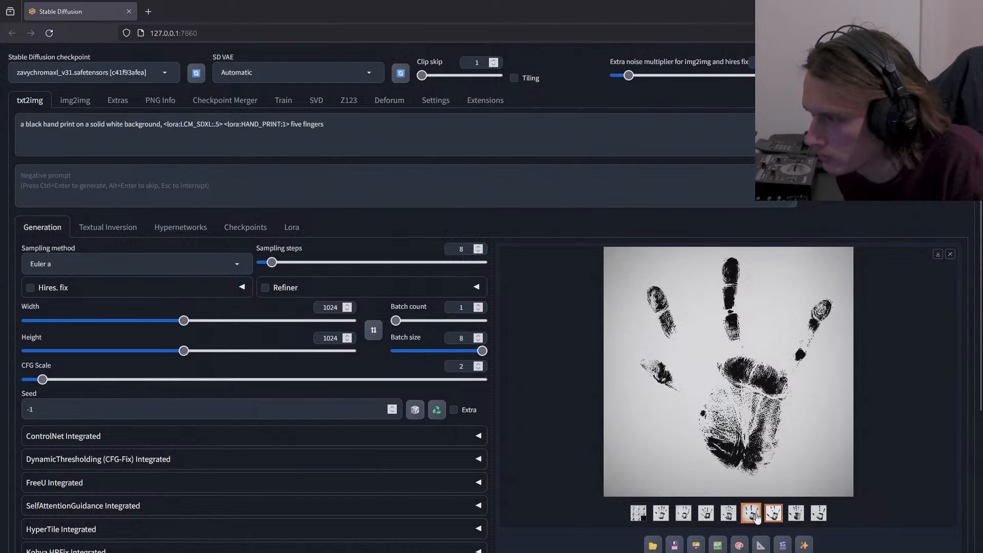
click(730, 516)
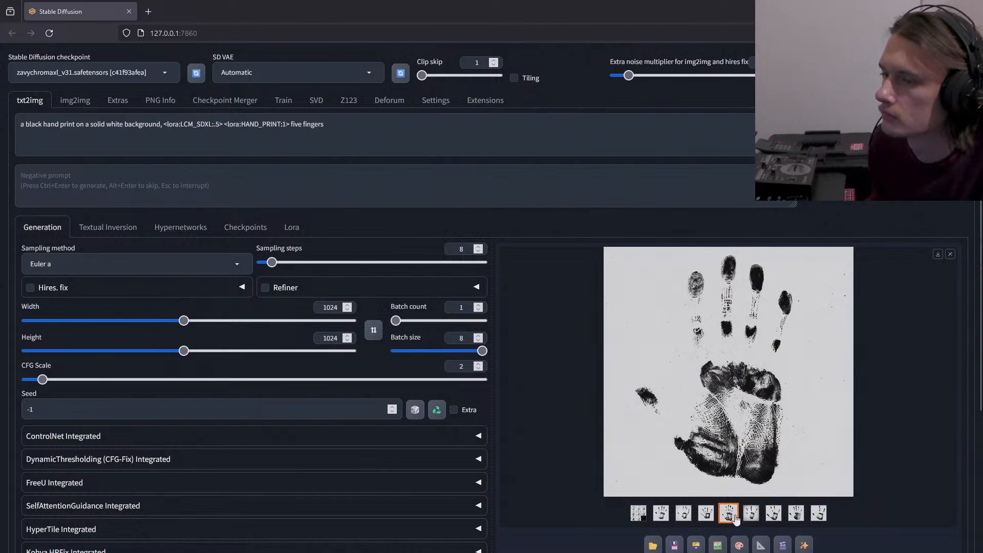
click(716, 545)
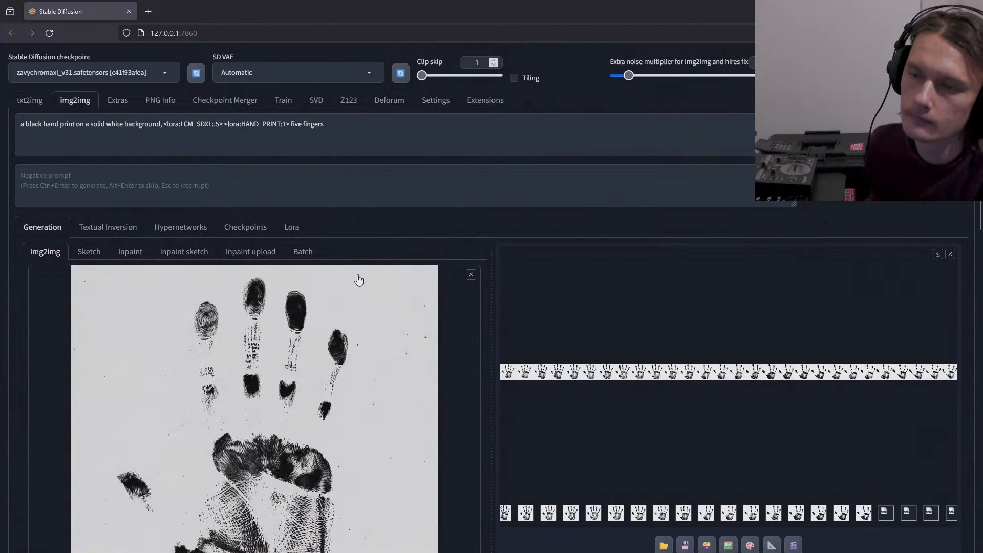
- Set the Loopback script's final denoising strength to 0.83
scroll(539, 247, down, 10)
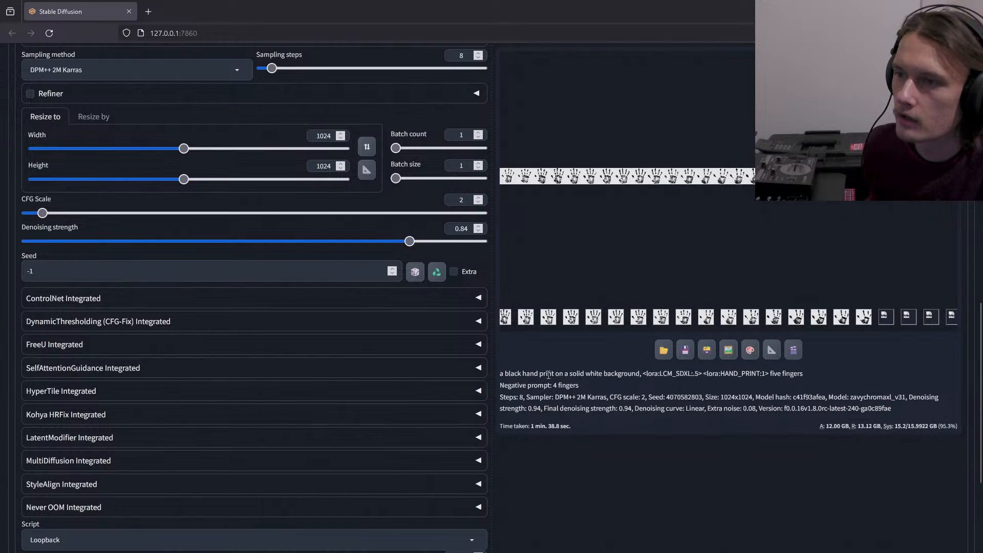
scroll(560, 383, down, 3)
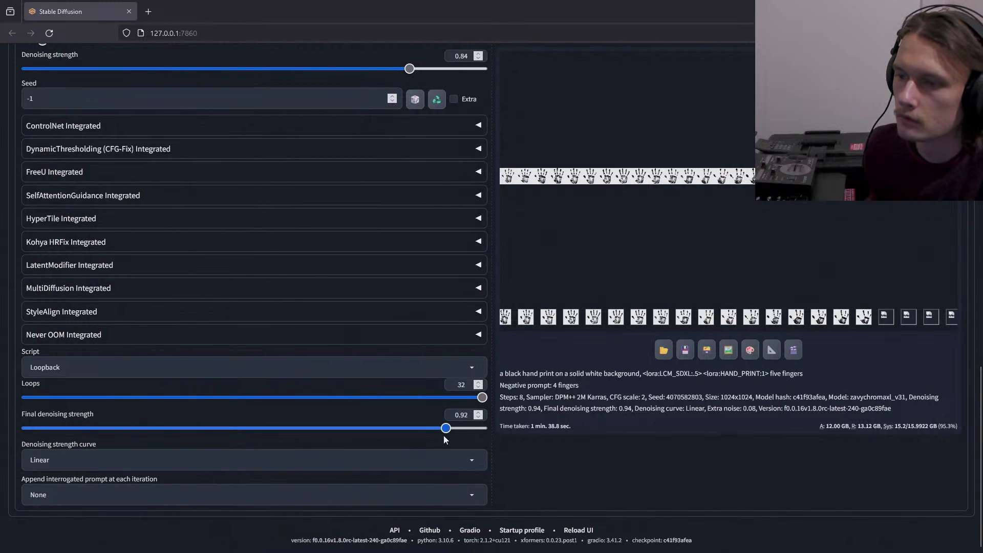
drag(443, 435, 404, 441)
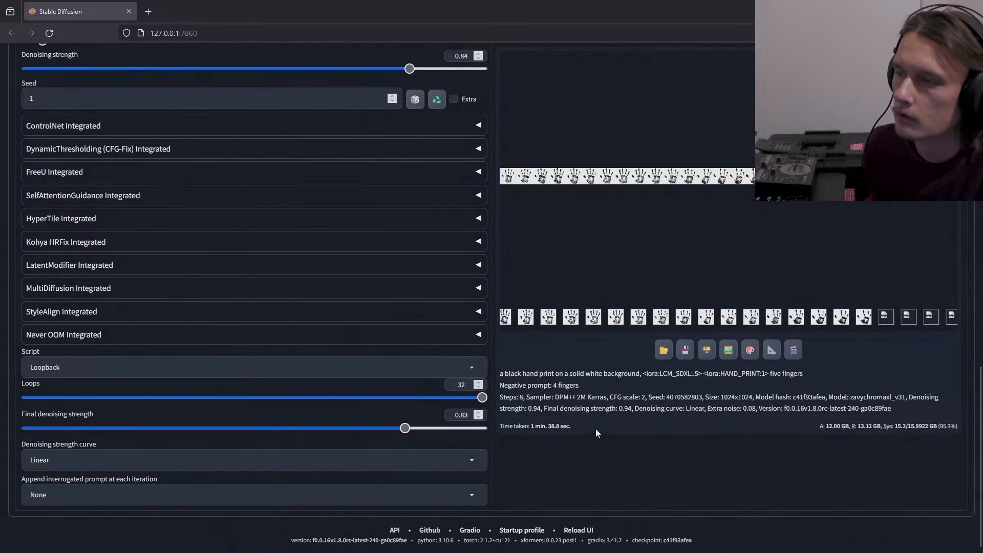
- Check the img2img settings and start the loopback generation from the new hand print
scroll(596, 430, up, 10)
scroll(595, 429, up, 4)
scroll(595, 429, down, 9)
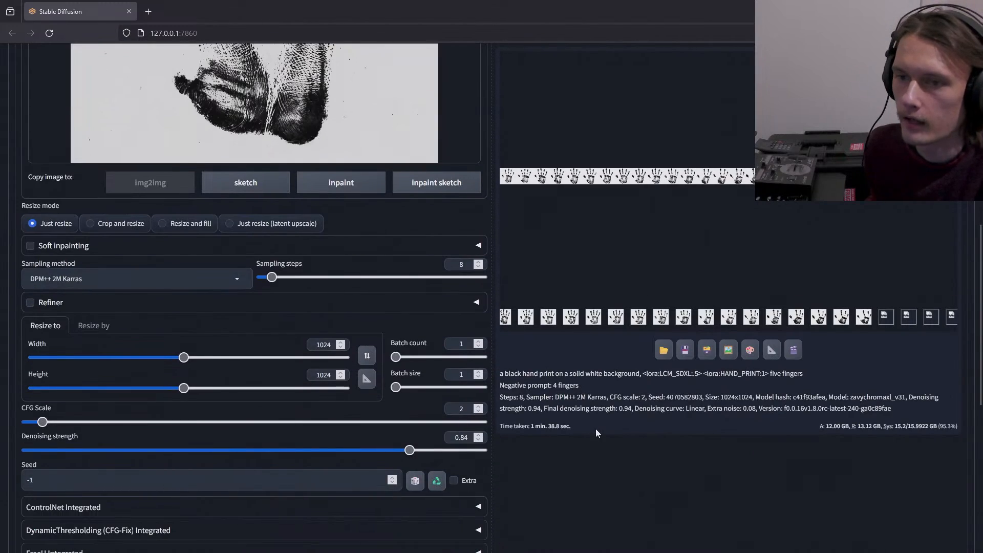
scroll(595, 429, up, 9)
click(886, 134)
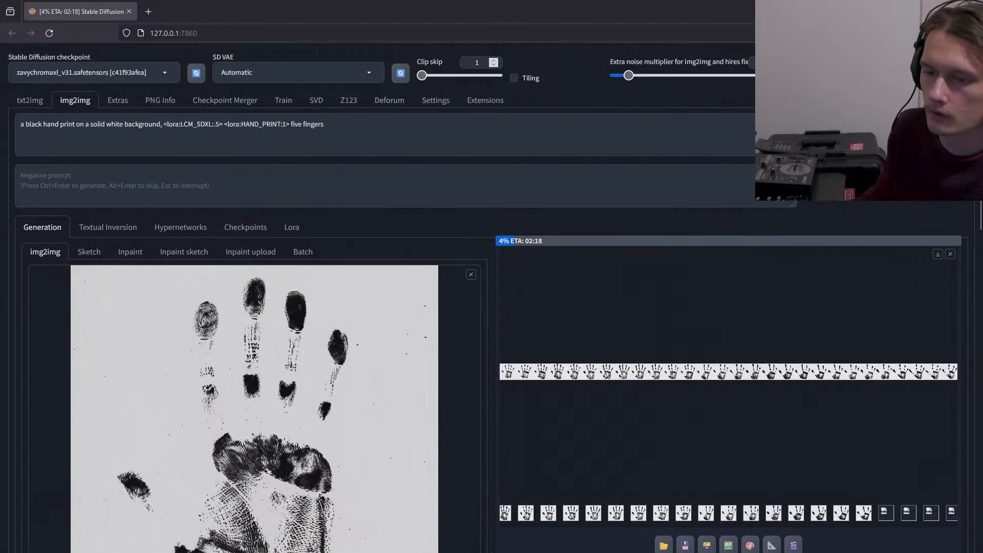
- Go from folder 3 up to the 2024-03-03 output folder and open the new frame 00018
click(415, 552)
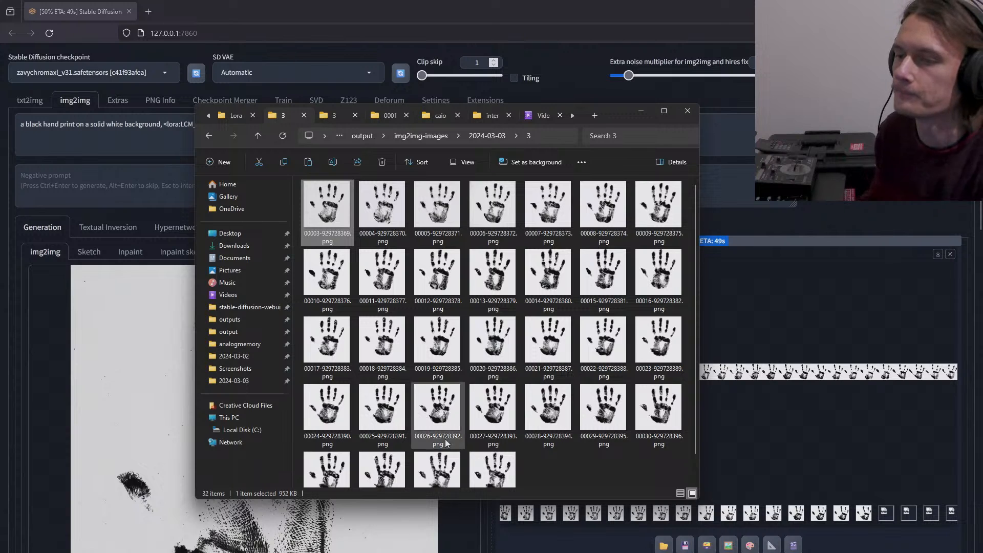
scroll(482, 409, down, 1)
scroll(553, 442, up, 1)
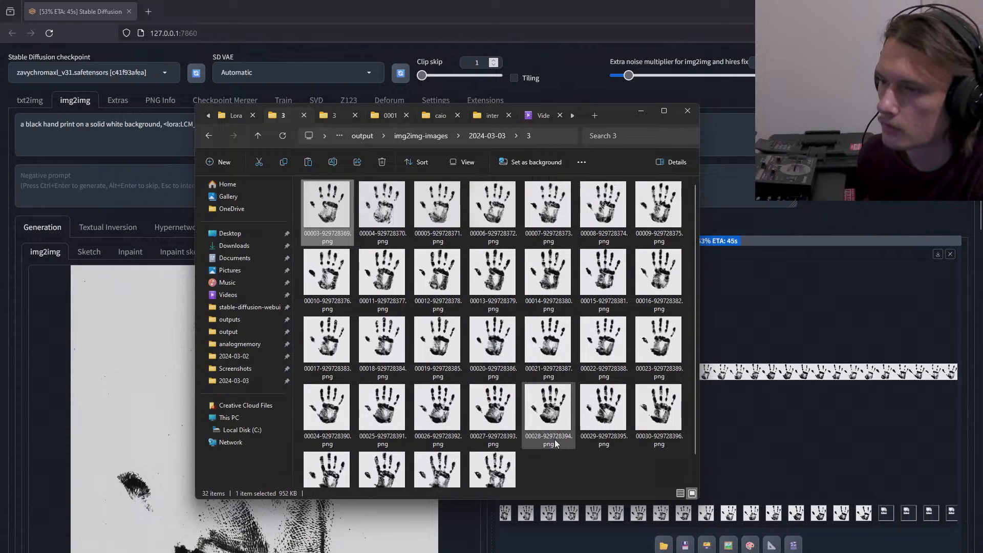
click(258, 136)
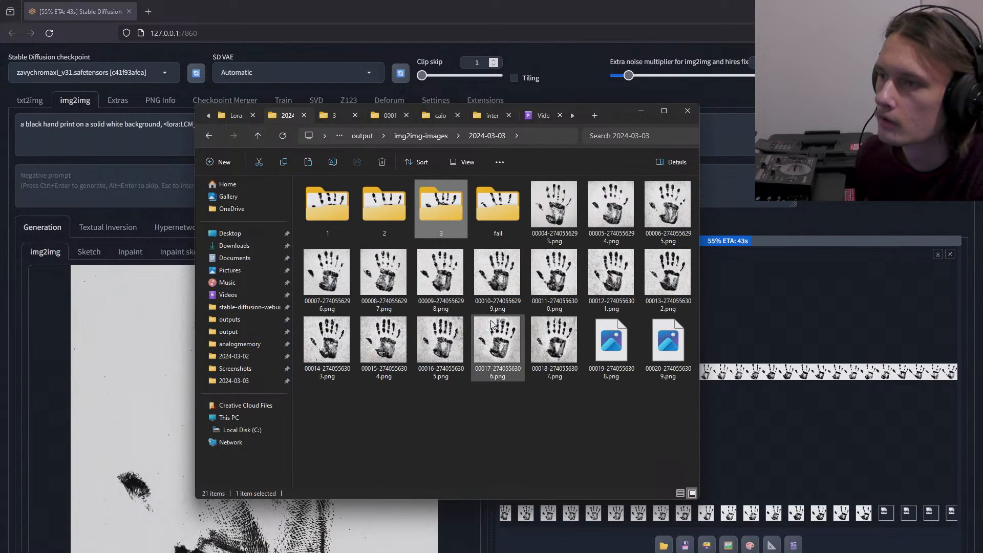
double_click(542, 353)
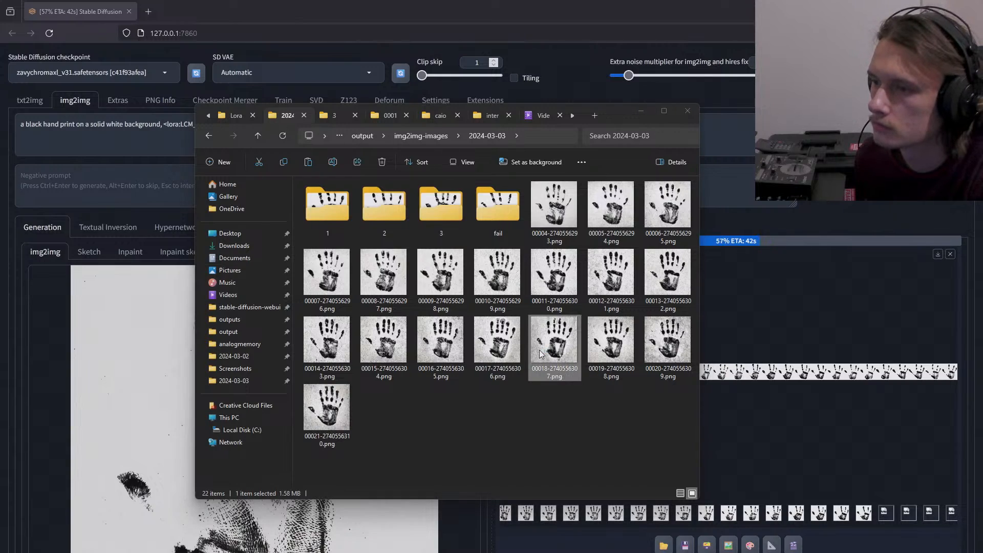
- Page back and forth through the loopback frames 00004 to 00021, comparing hand shape and background texture, and close the image viewer
key(Left)
key(Left)
key(Left)
key(Left)
key(Left)
key(Left)
key(Left)
key(Left)
key(Left)
key(Left)
key(Left)
key(Left)
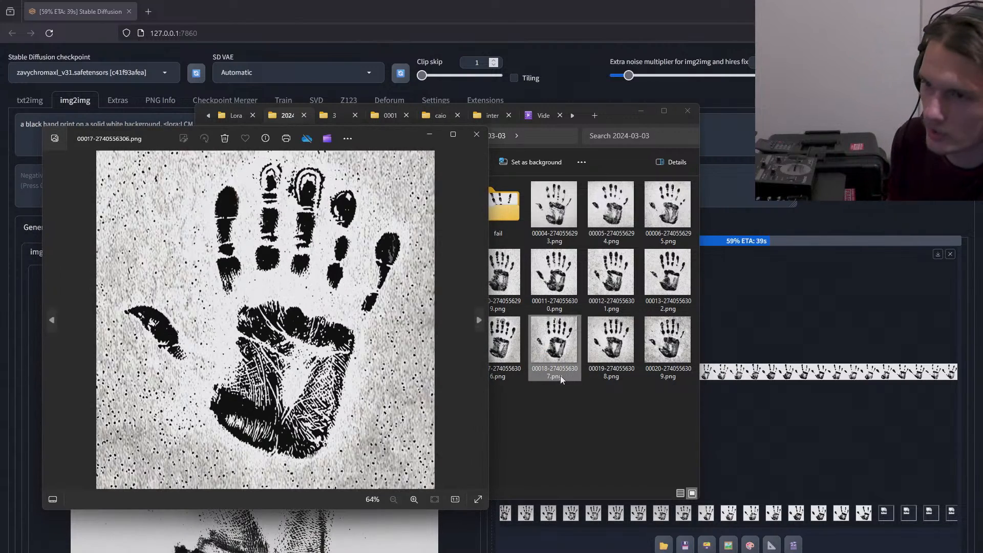
key(Left)
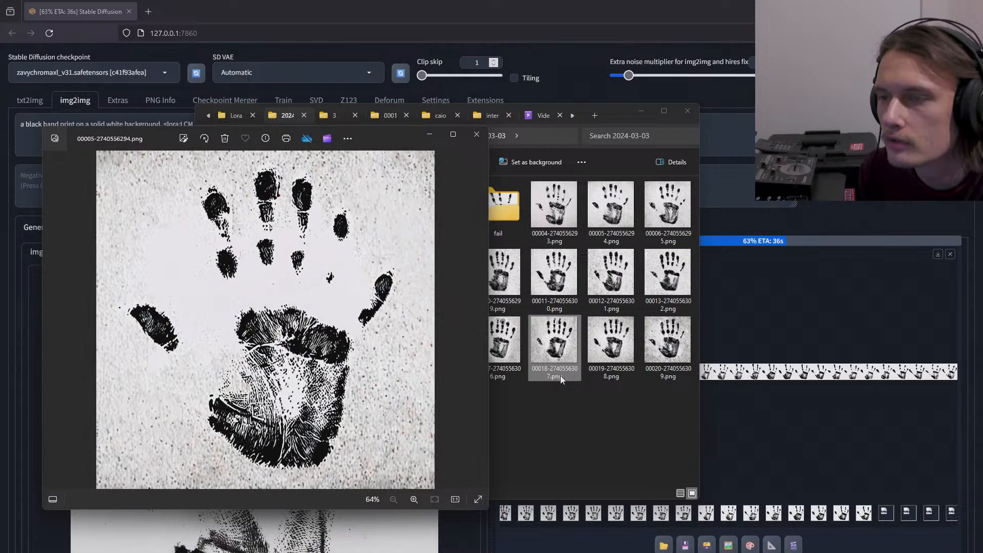
key(Right)
key(Right)
key(Right)
key(Right)
key(Right)
key(Right)
key(Right)
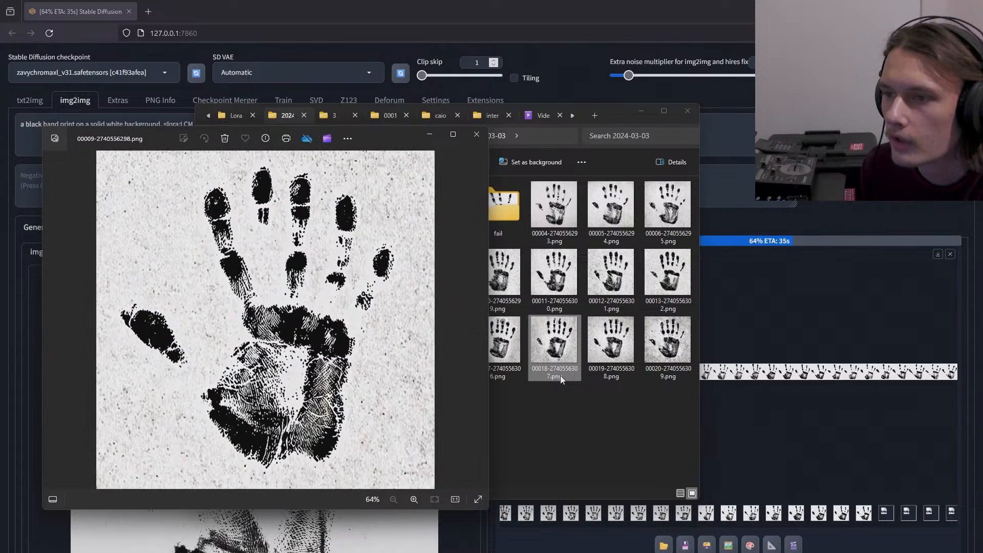
key(Right)
key(Right)
key(Right)
key(Right)
key(Right)
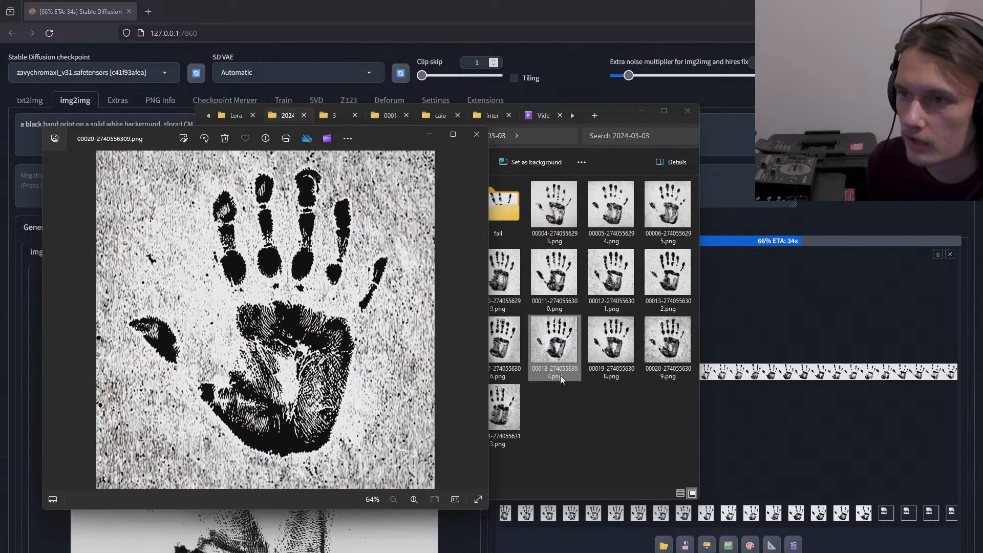
key(Right)
key(Right)
key(Right)
key(Right)
key(Right)
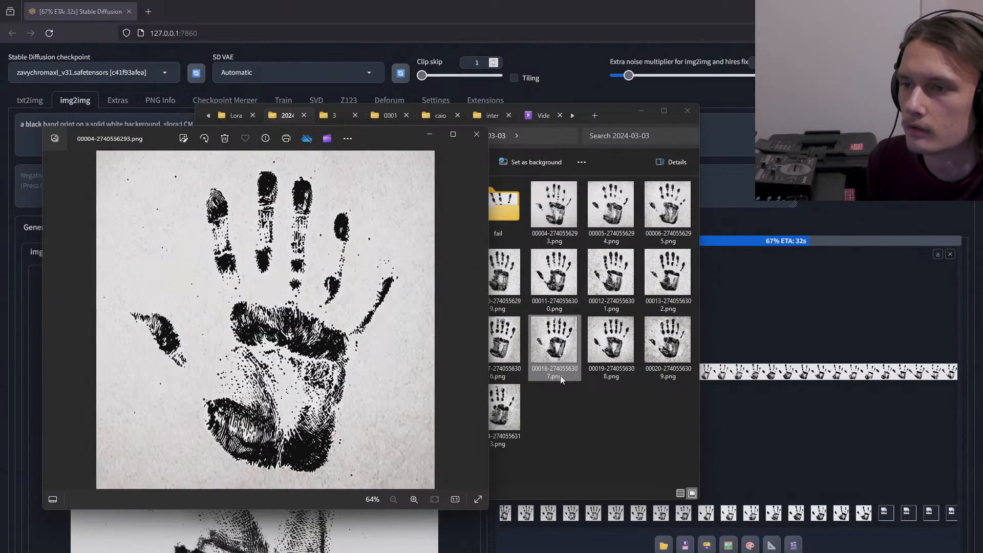
key(Right)
key(Right)
key(Right)
key(Right)
key(Right)
key(Right)
key(Right)
key(Right)
key(Right)
key(Right)
key(Right)
key(Right)
key(Right)
key(Right)
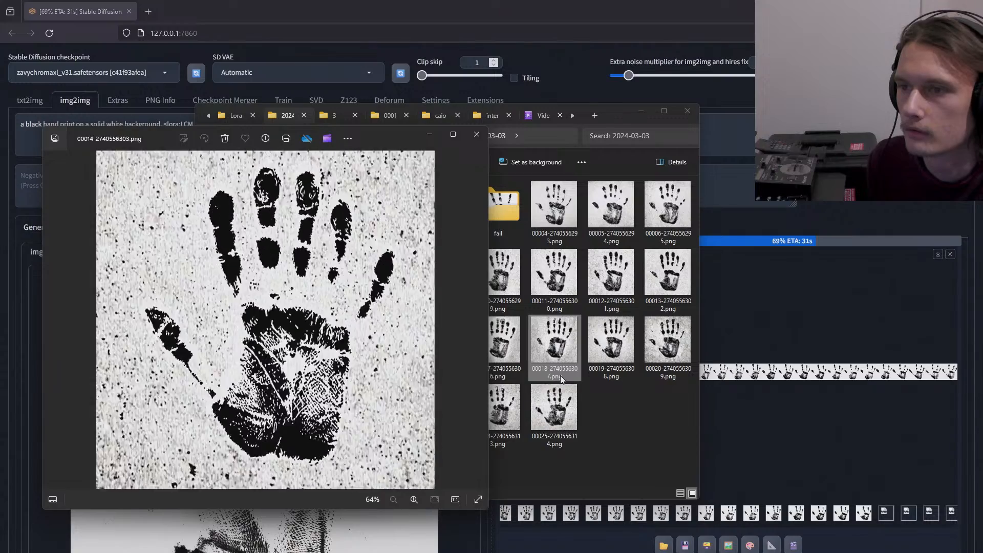
key(Left)
key(Left)
key(Left)
key(Left)
key(Left)
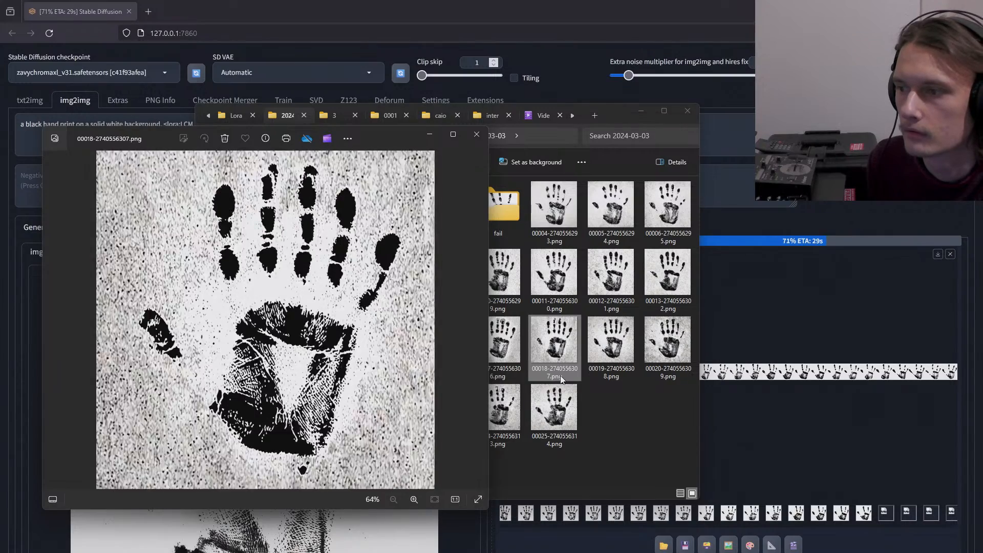
key(Left)
key(Left)
key(Left)
key(Left)
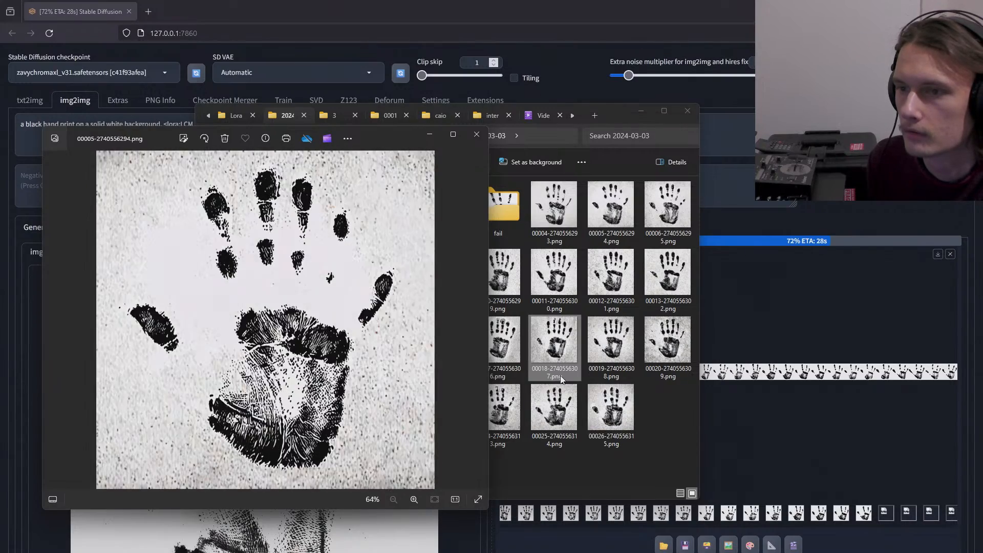
key(Right)
key(Right)
key(Right)
key(Right)
key(Right)
key(Right)
key(Right)
key(Right)
key(Right)
key(Right)
key(Right)
key(Right)
key(Right)
key(Right)
key(Right)
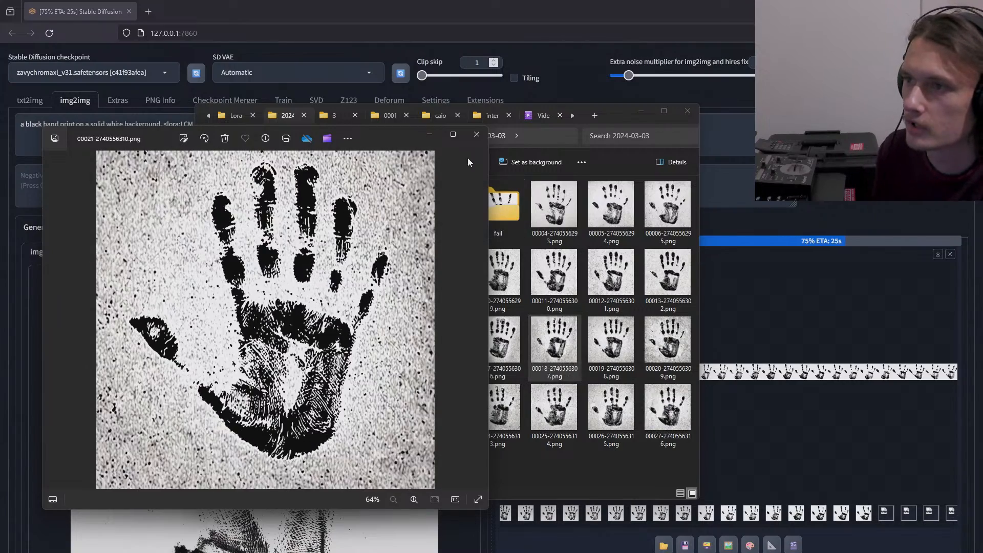
click(476, 135)
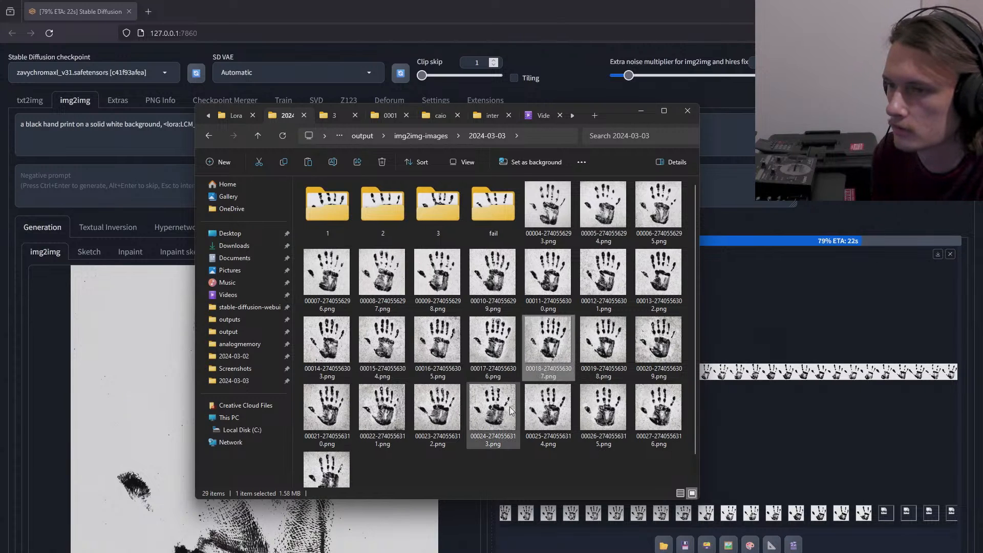
scroll(509, 410, down, 1)
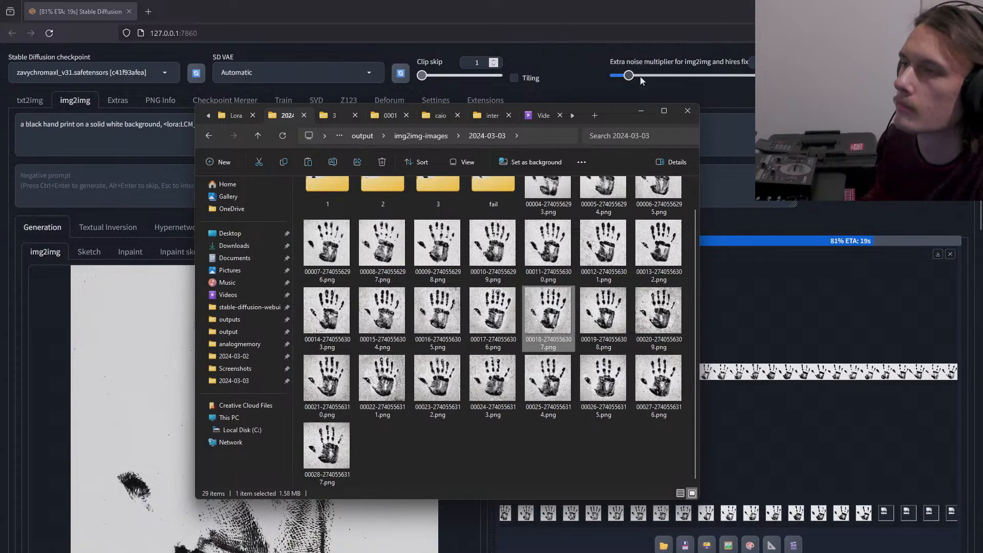
- Lower the extra noise multiplier for img2img to its minimum
drag(630, 76, 601, 75)
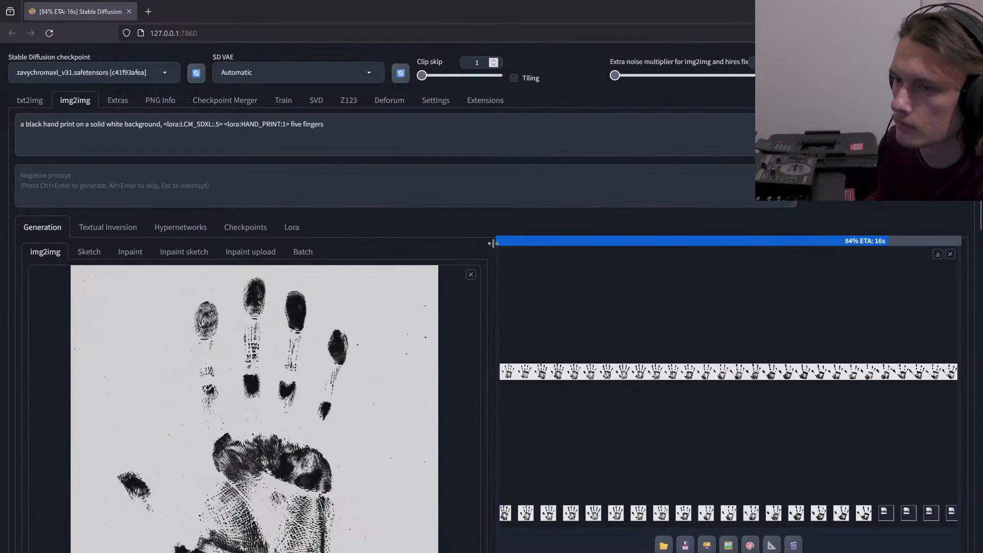
scroll(497, 242, down, 2)
scroll(653, 204, up, 2)
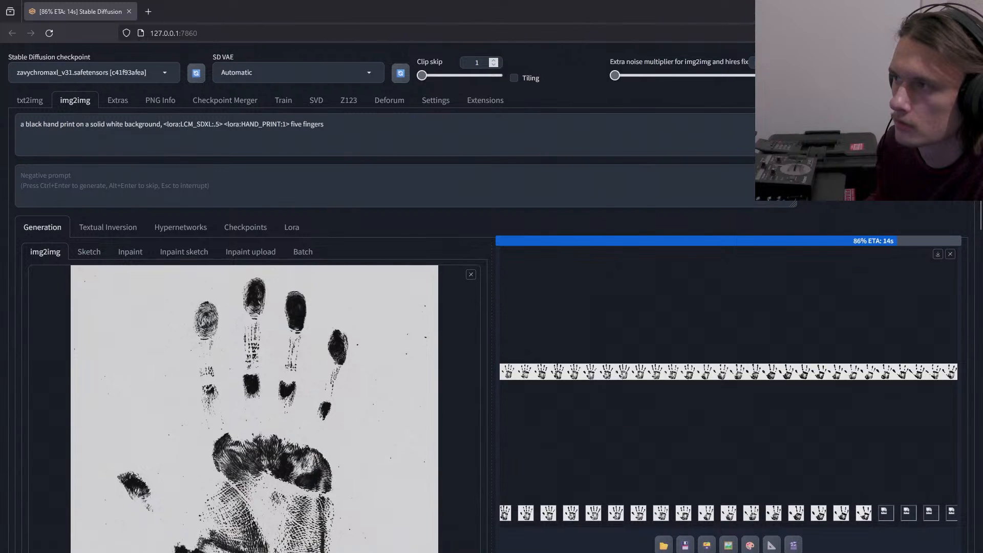
- Delete the loopback frames 00004 to 00031 from the 2024-03-03 output folder, keeping folders 1, 2, 3 and fail
key(alt+Tab)
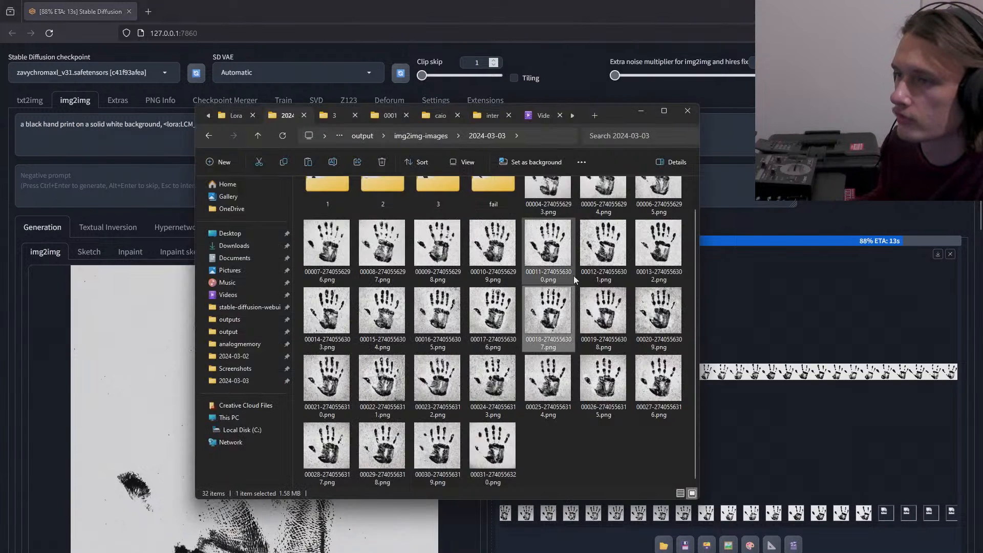
scroll(554, 204, up, 1)
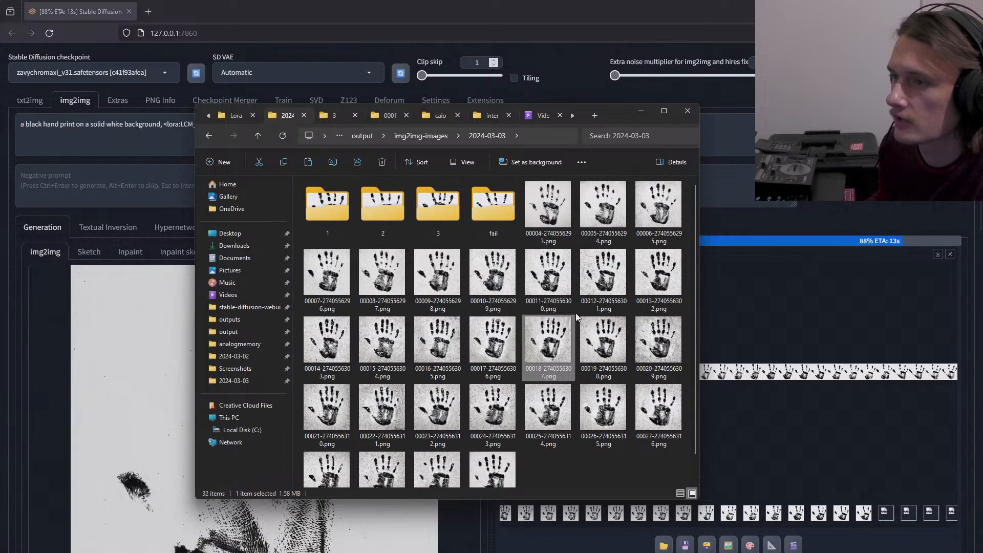
click(552, 214)
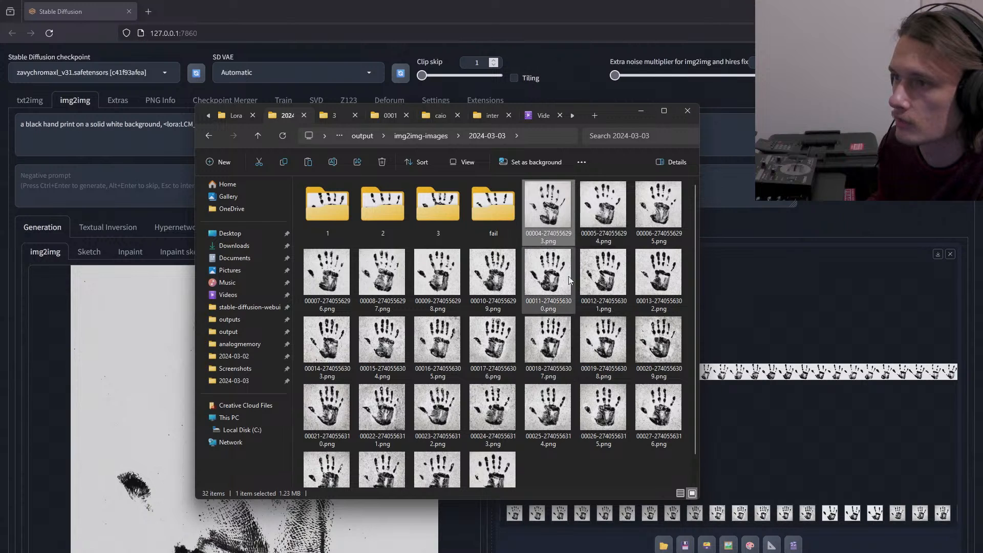
scroll(573, 302, down, 1)
shift+click(501, 452)
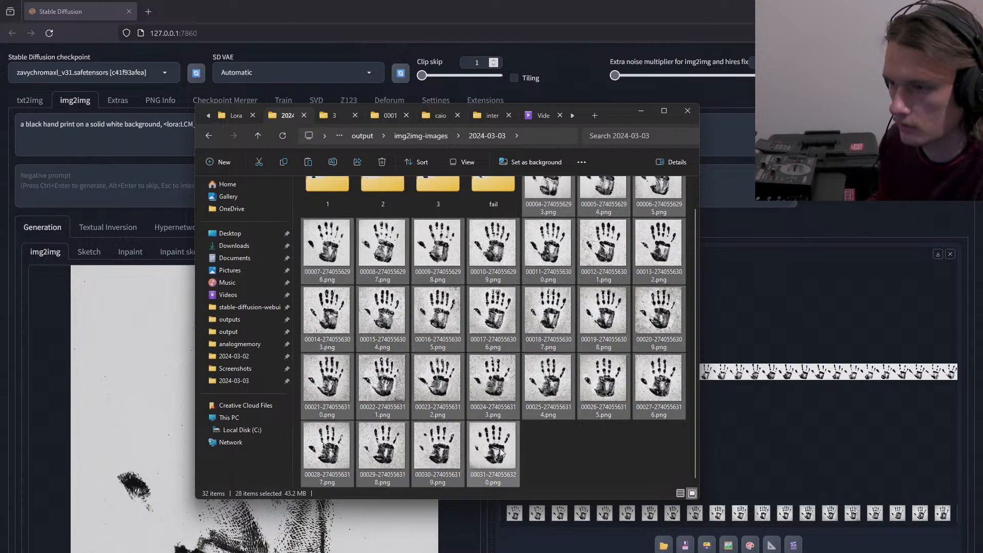
key(Delete)
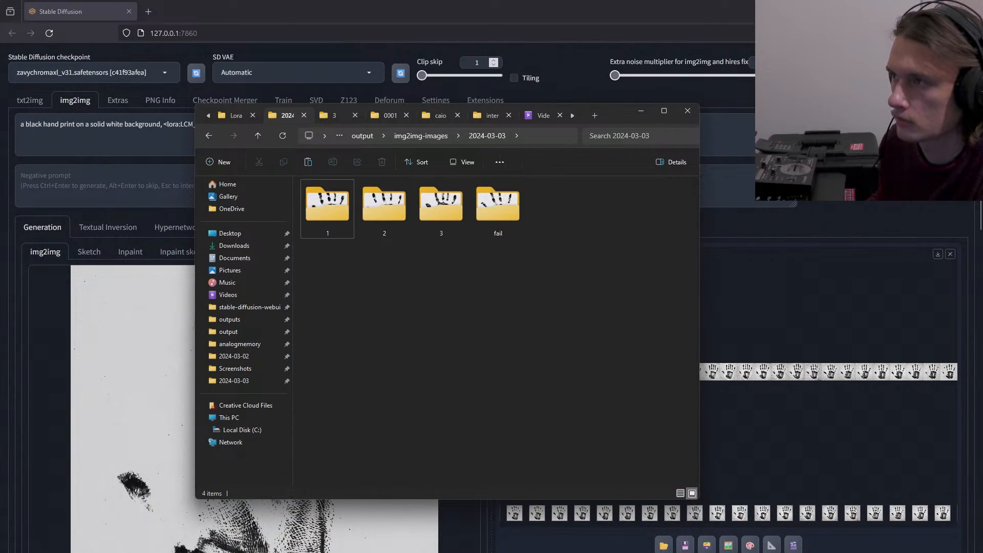
- Start the loopback generation again and bring up the sd forge console to follow its progress
click(886, 134)
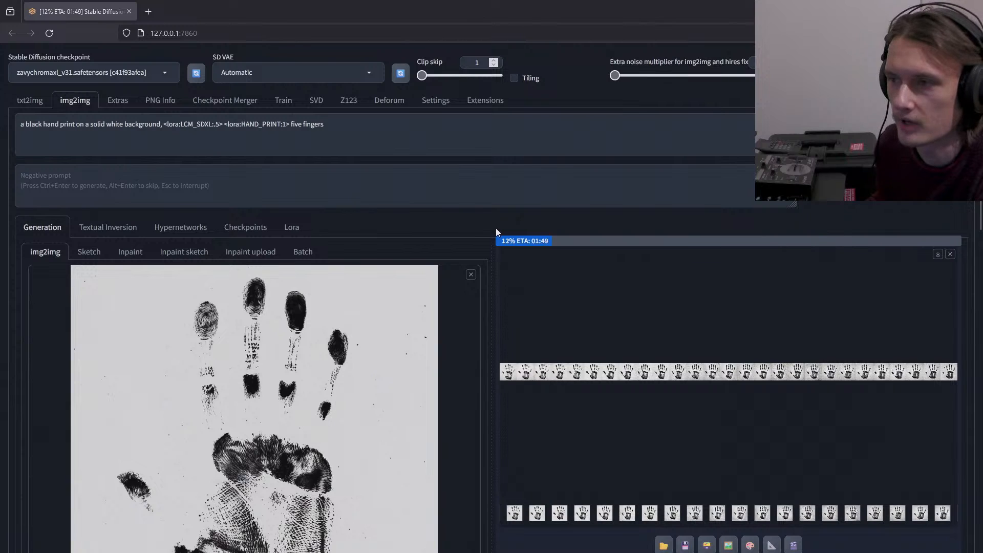
key(alt+Tab)
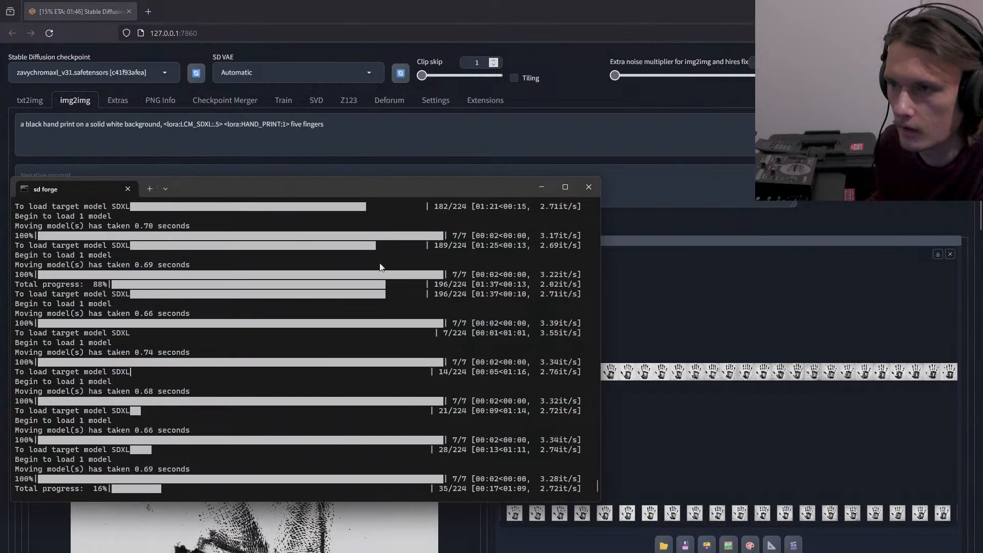
drag(392, 189, 485, 92)
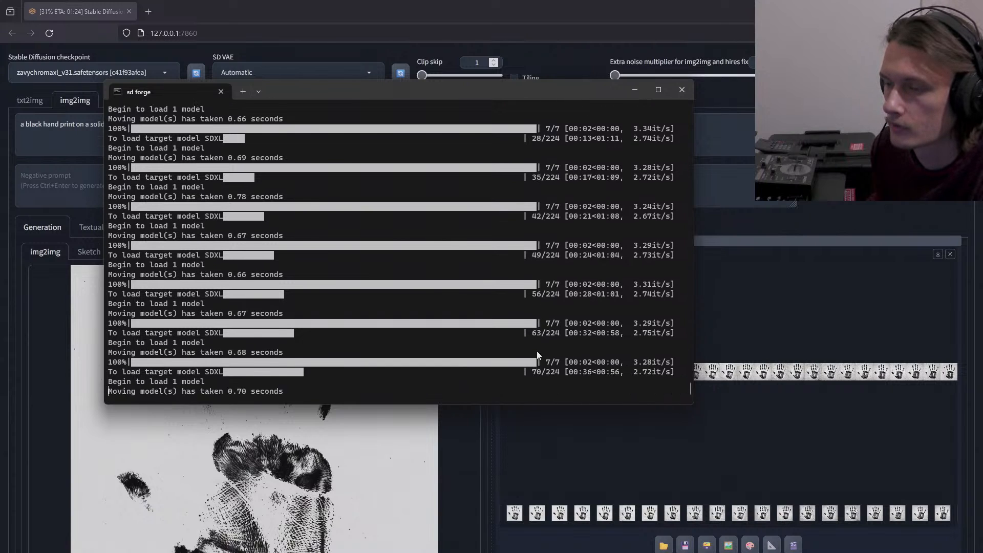
- Open the new frame 00004 from the 2024-03-03 output folder and review the loopback frames up to 00013
key(alt+Tab)
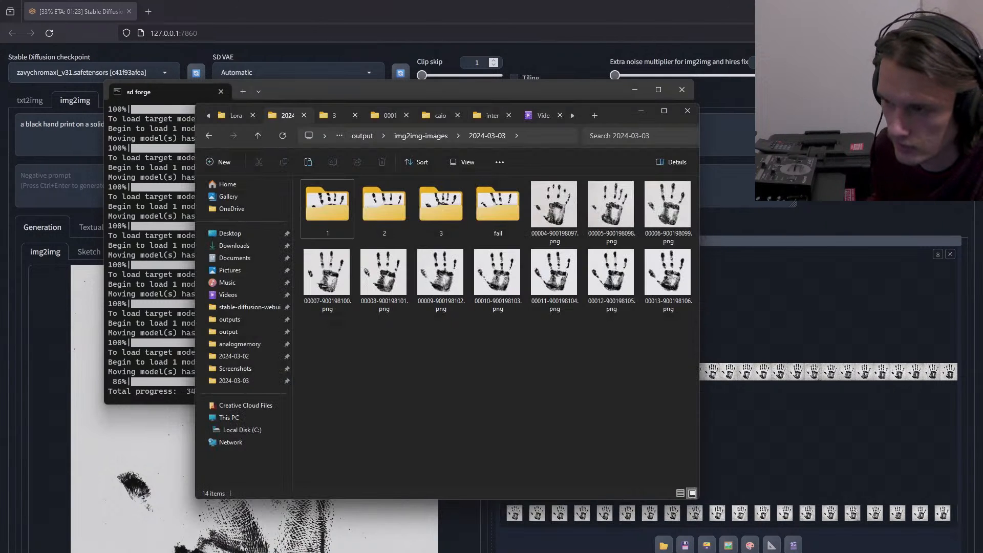
double_click(562, 209)
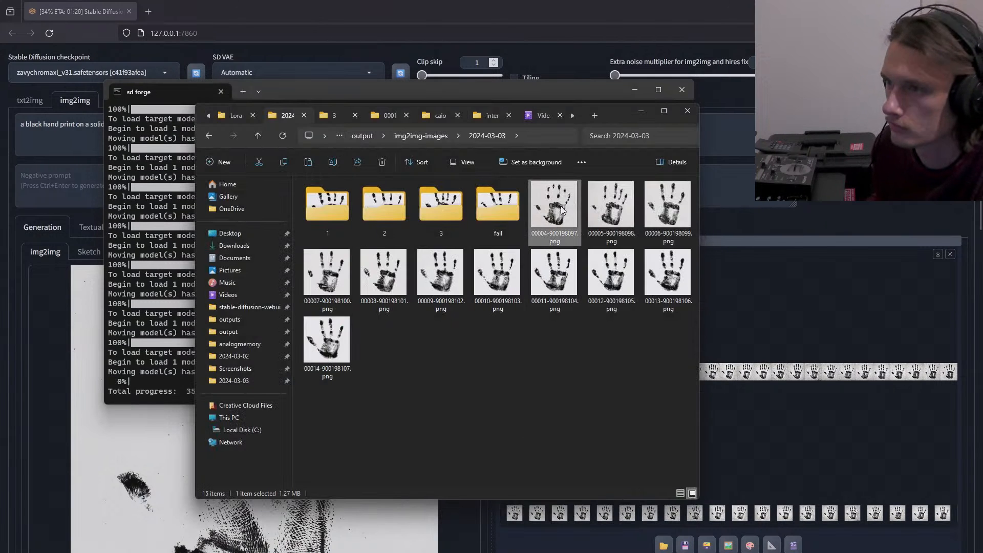
key(Right)
key(Right)
key(Right)
key(Right)
key(Right)
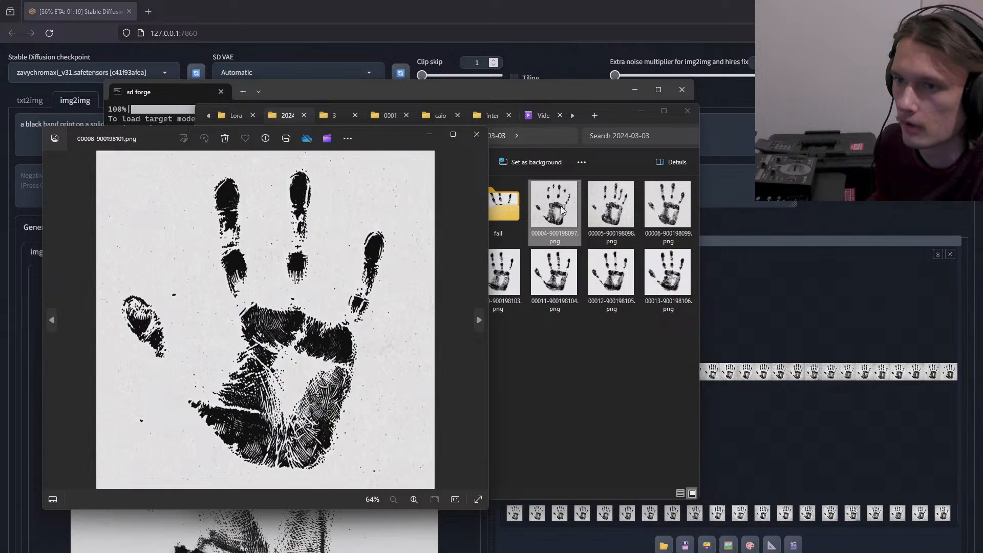
key(Right)
key(Right)
key(Right)
key(Right)
key(Right)
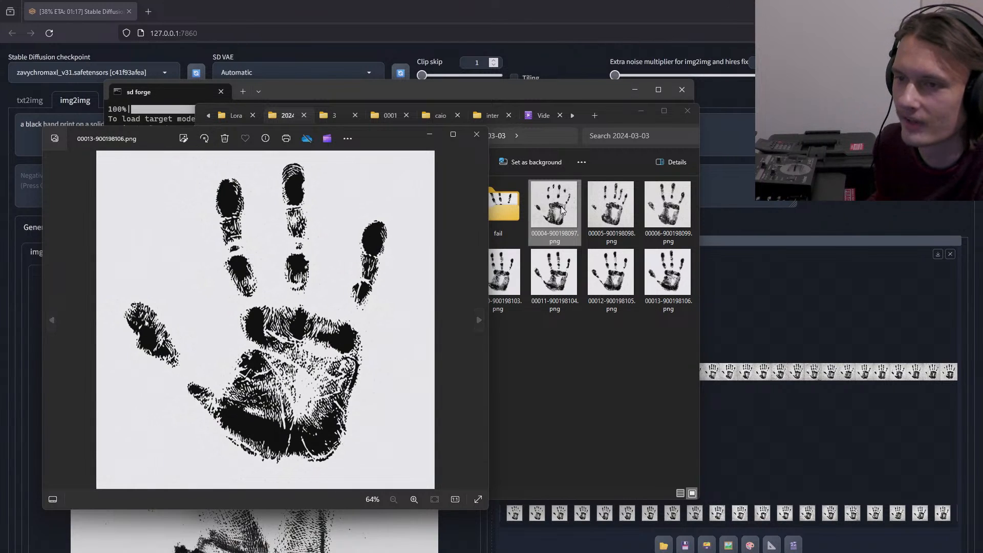
- Flip back and forth through the generated hand print images to check the animation frames, and close the image viewer
key(Left)
key(Left)
key(Left)
key(Left)
key(Left)
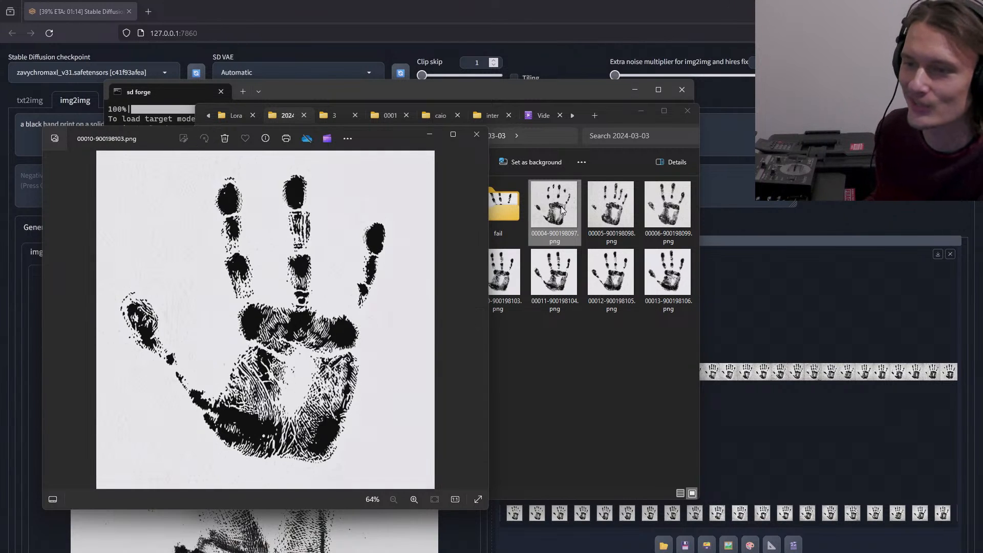
key(Left)
key(Left)
key(Left)
key(Left)
key(Left)
key(Right)
key(Right)
key(Right)
key(Right)
key(Right)
key(Right)
key(Right)
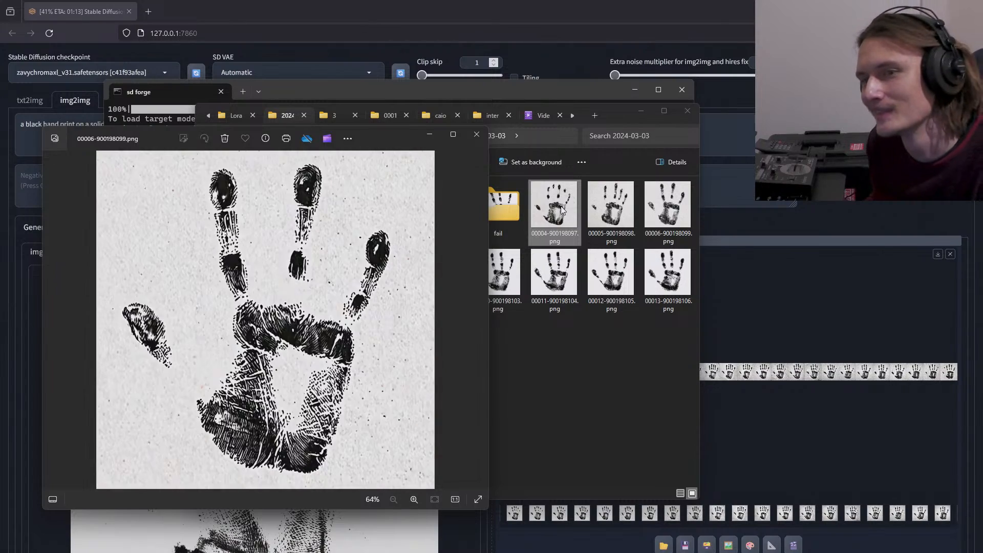
key(Left)
key(Left)
key(Left)
key(Left)
key(Left)
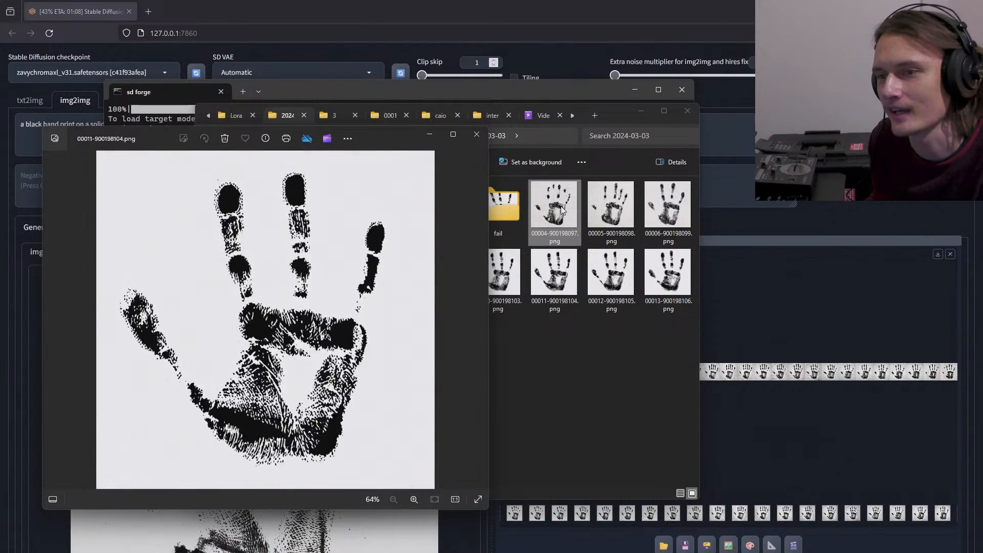
key(Right)
key(Right)
key(Right)
key(Right)
key(Right)
key(Right)
key(Right)
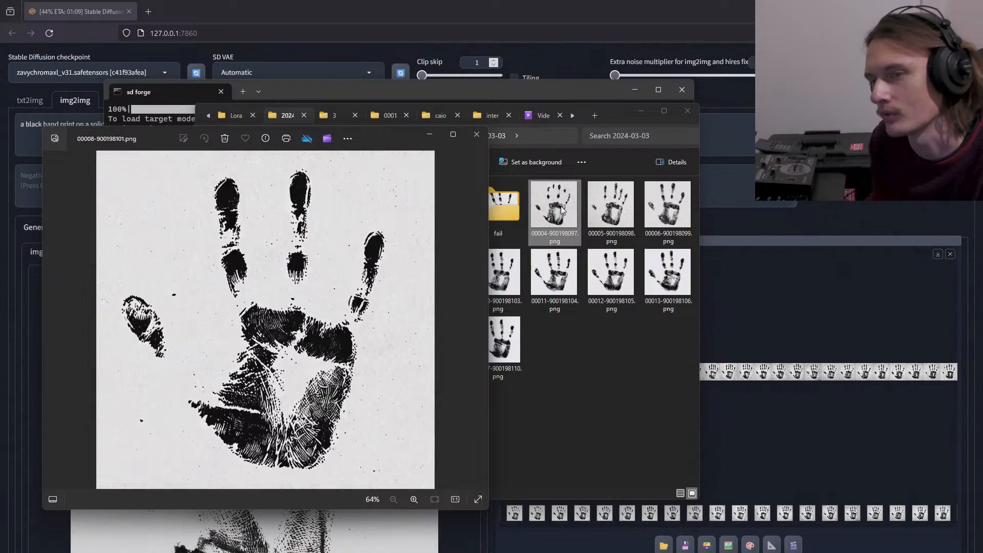
key(Left)
key(Left)
key(Left)
key(Left)
key(Left)
key(Left)
key(Left)
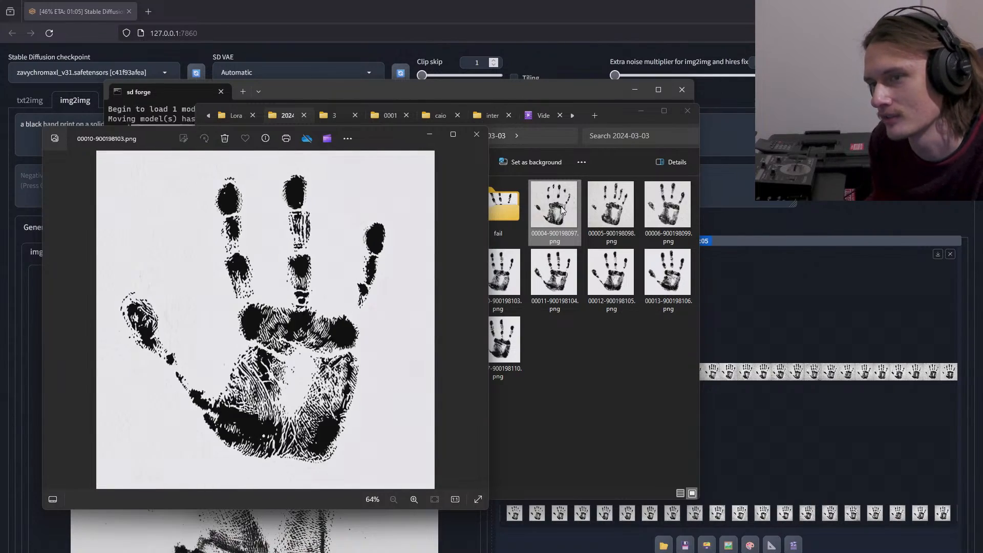
key(Right)
key(Right)
key(Right)
key(Right)
key(Right)
key(Right)
key(Right)
key(Right)
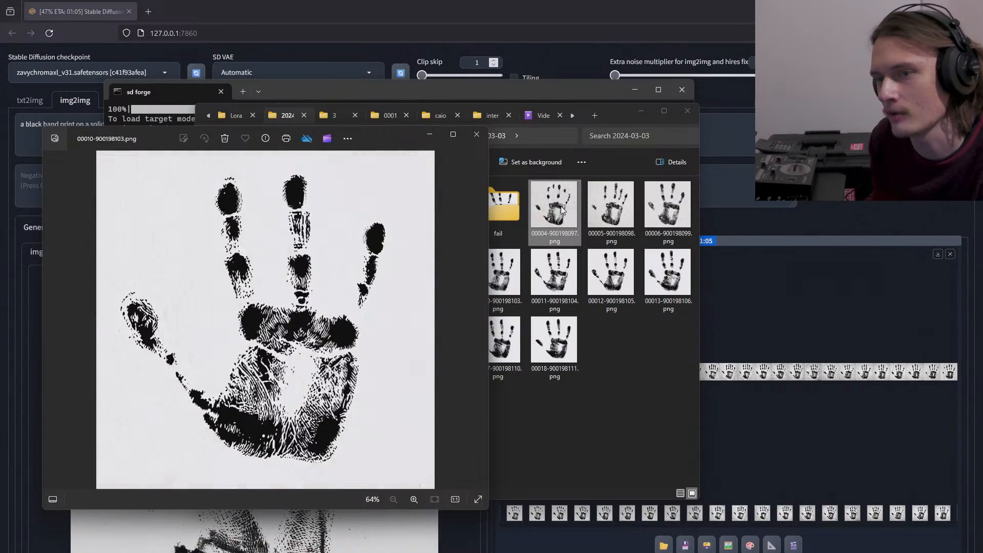
key(Left)
key(Left)
key(Left)
key(Left)
key(Left)
key(Left)
key(Left)
key(Left)
key(Left)
key(Left)
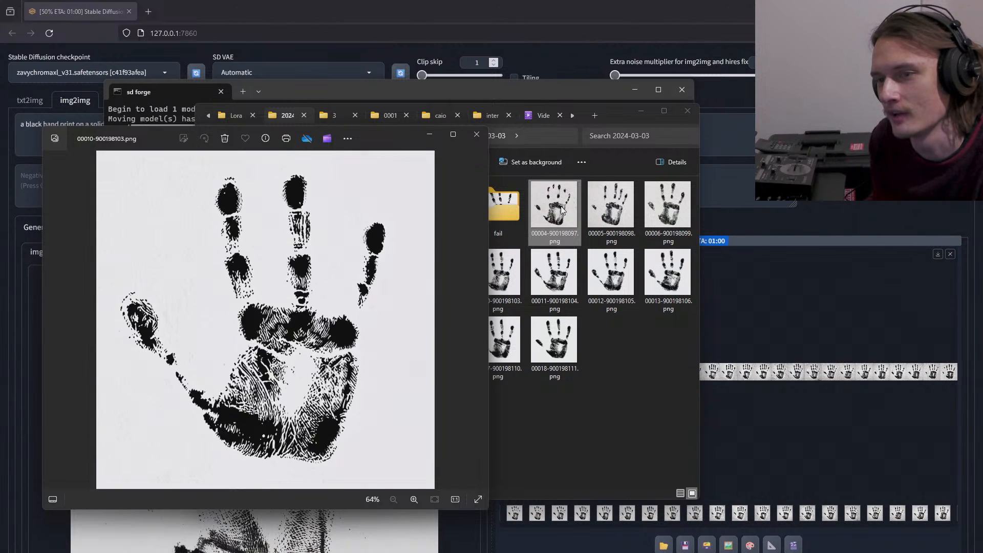
key(Right)
key(Right)
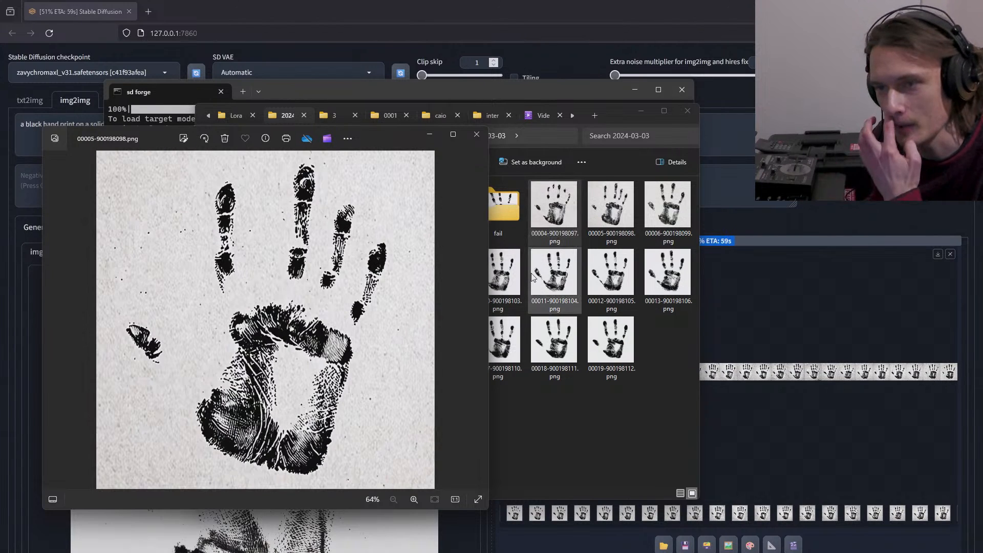
key(Right)
key(Right)
key(Right)
key(Right)
key(Right)
key(Right)
key(Right)
key(Right)
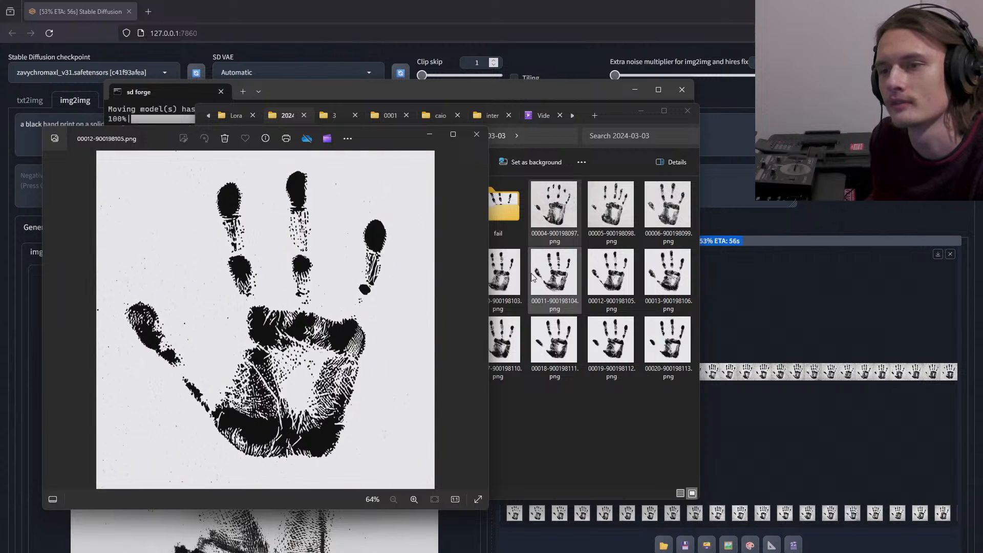
click(477, 134)
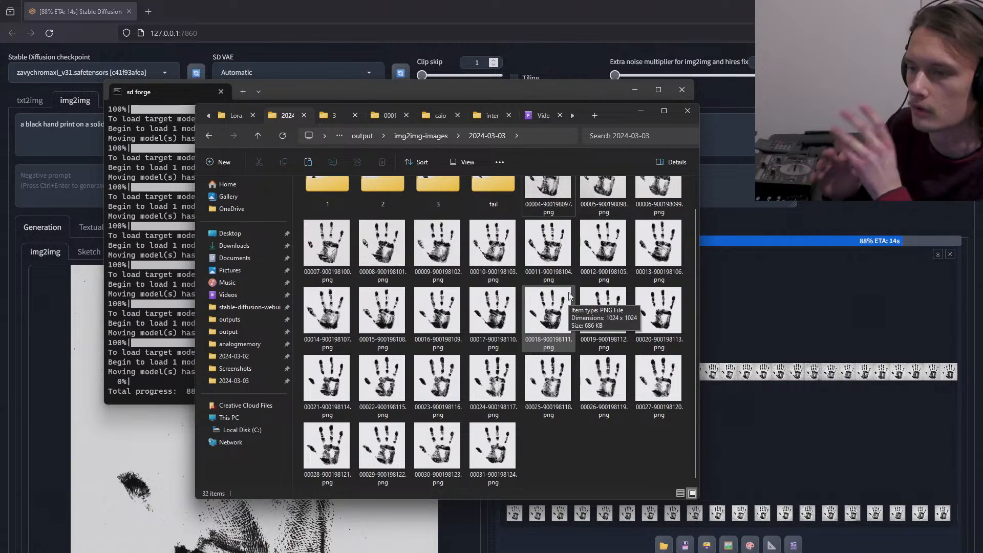
- Return to the Stable Diffusion page and review the img2img settings through to the Loopback script options
scroll(568, 295, up, 1)
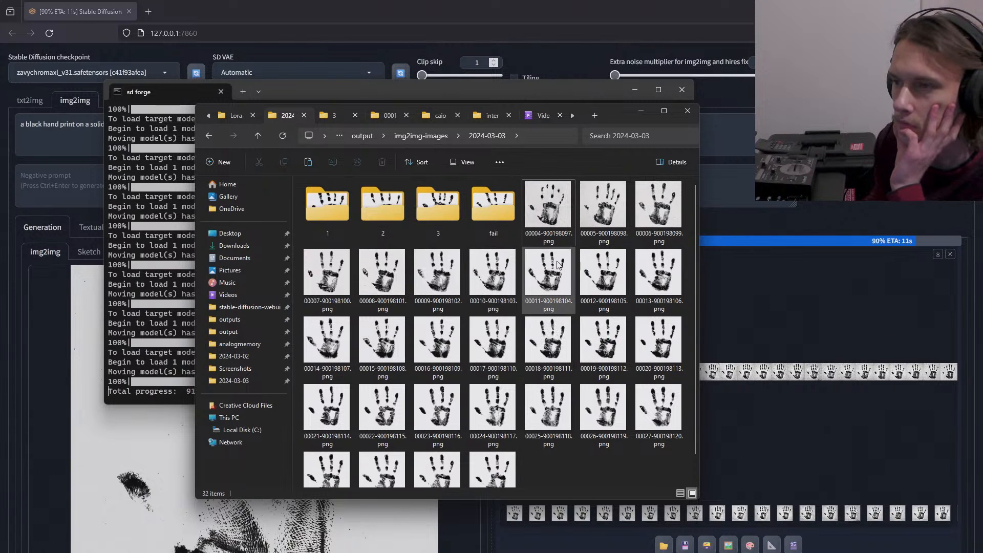
click(731, 223)
scroll(207, 397, down, 3)
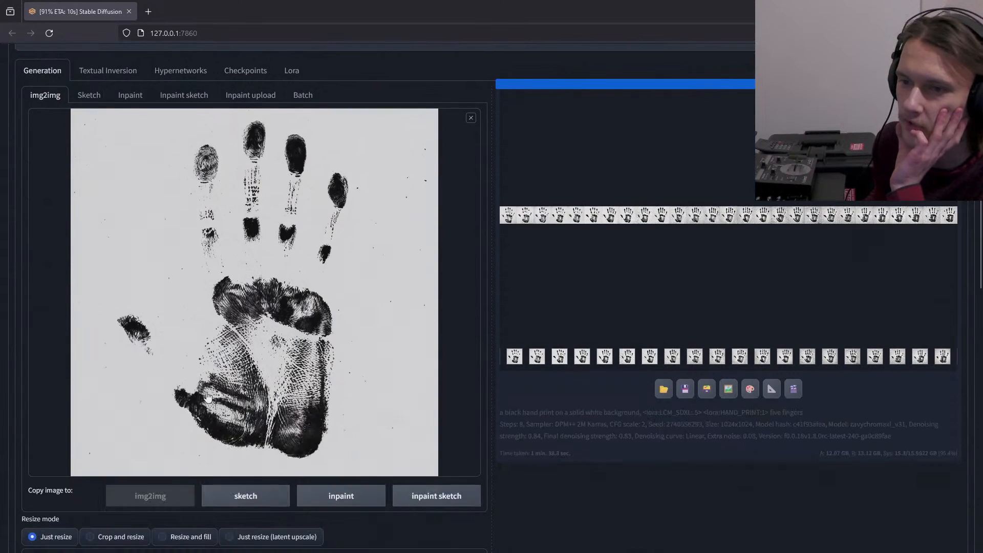
scroll(328, 333, down, 5)
scroll(328, 335, down, 5)
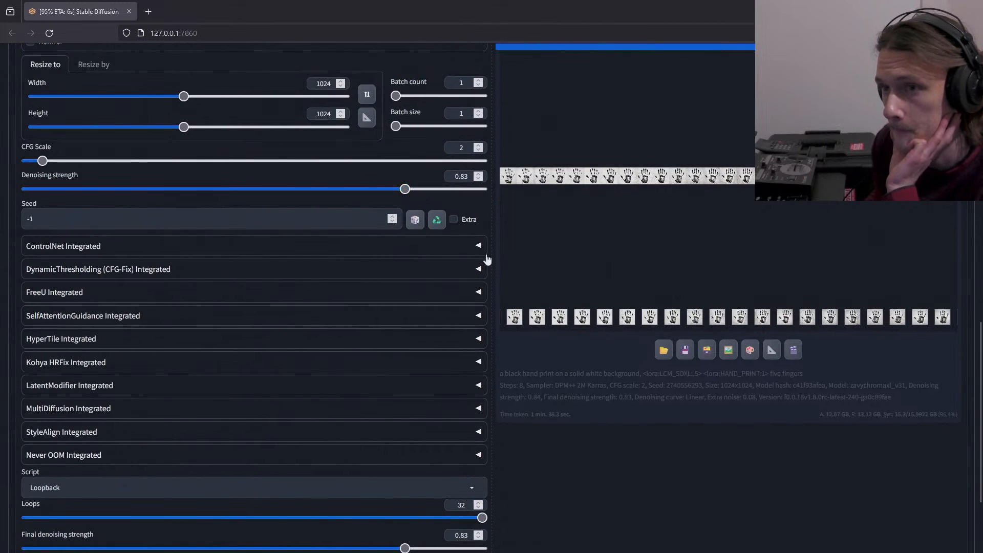
scroll(544, 377, down, 2)
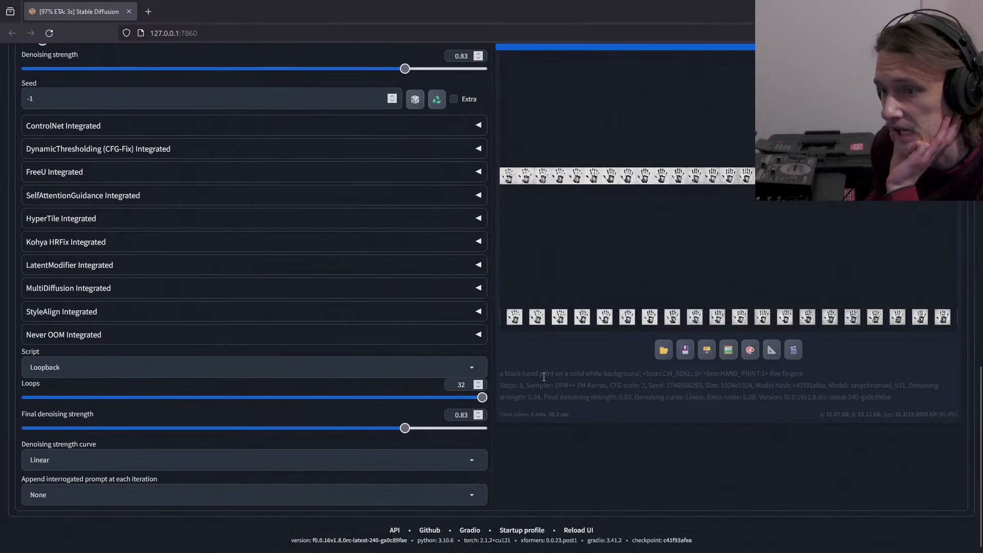
scroll(499, 401, up, 15)
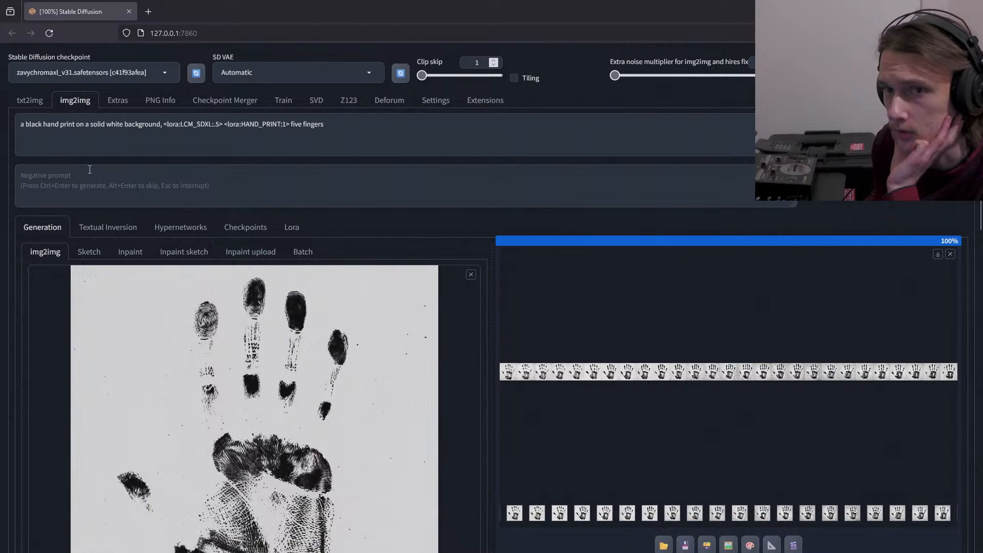
- Compare the individual hand prints in the txt2img result gallery to choose a new source image
click(29, 100)
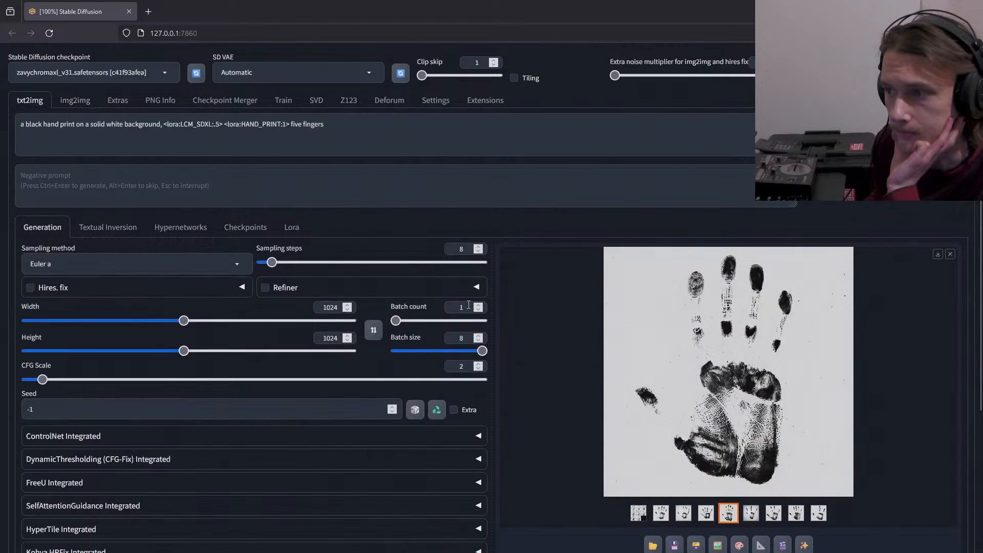
click(751, 515)
click(774, 514)
click(797, 515)
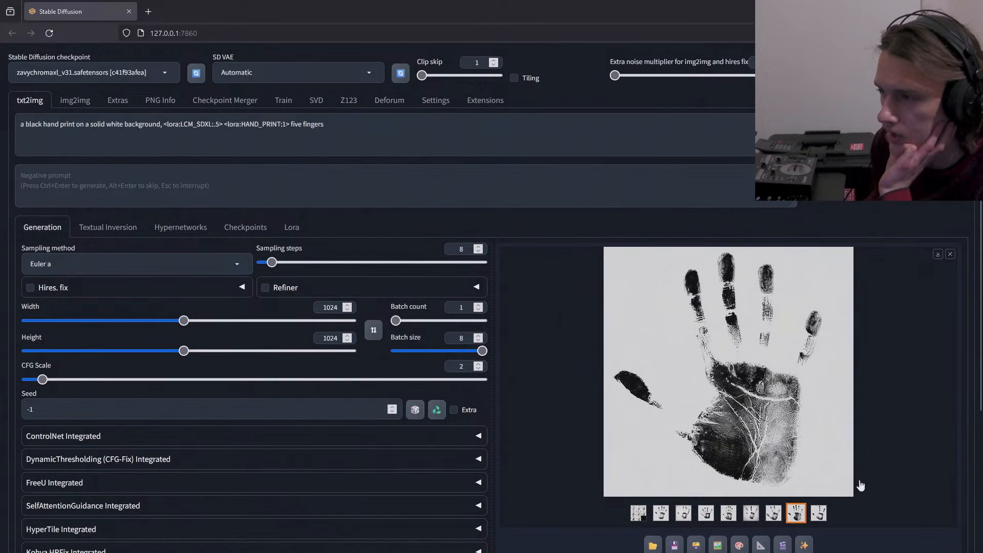
click(667, 514)
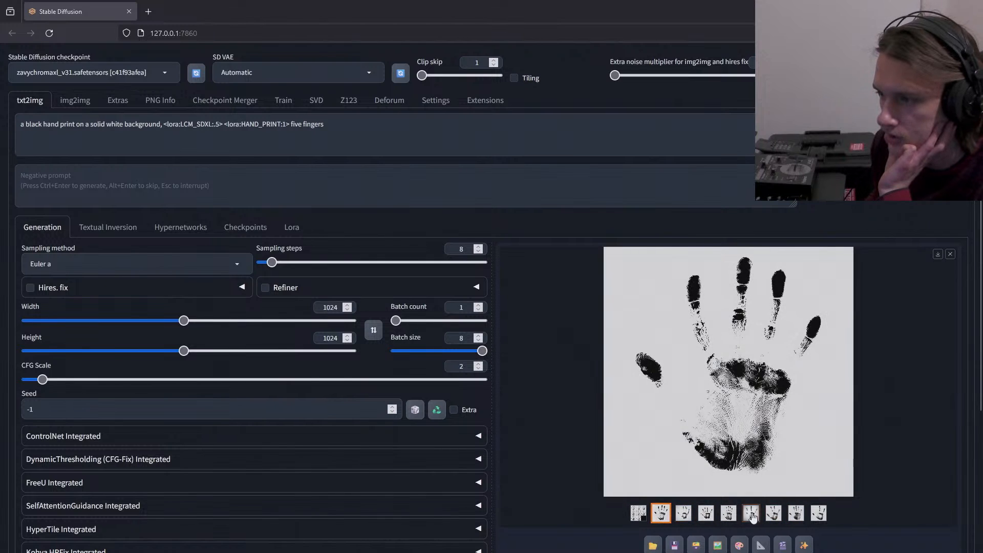
click(751, 514)
click(728, 515)
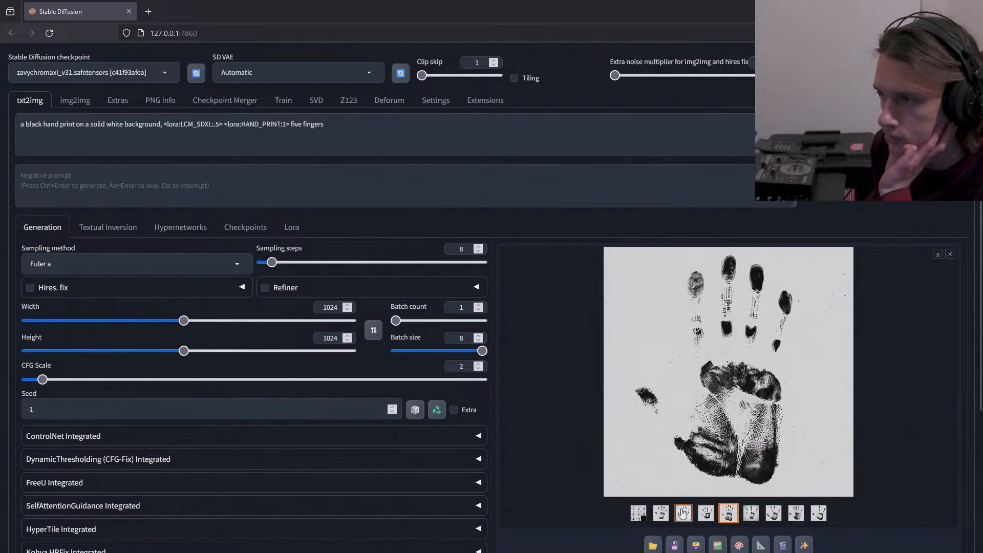
click(658, 514)
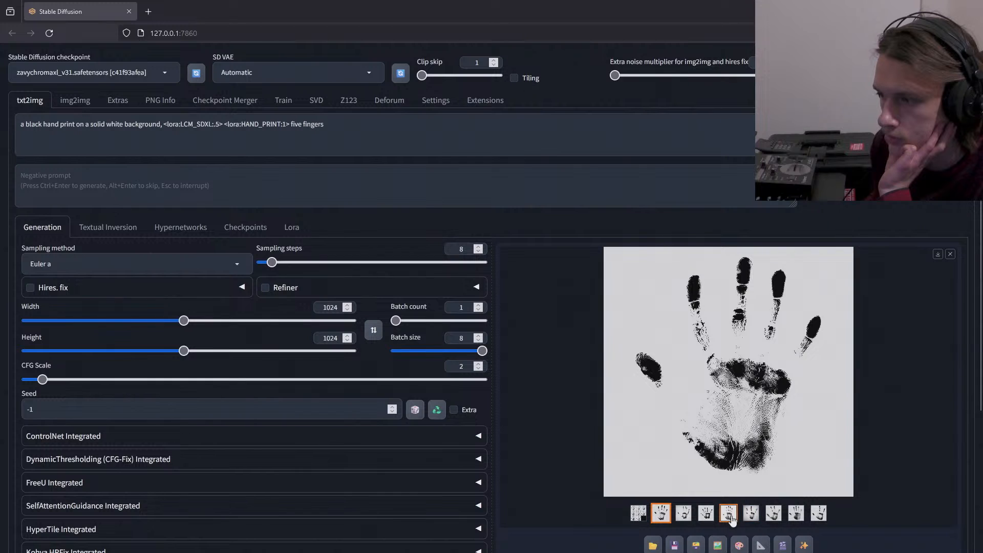
click(730, 514)
click(662, 517)
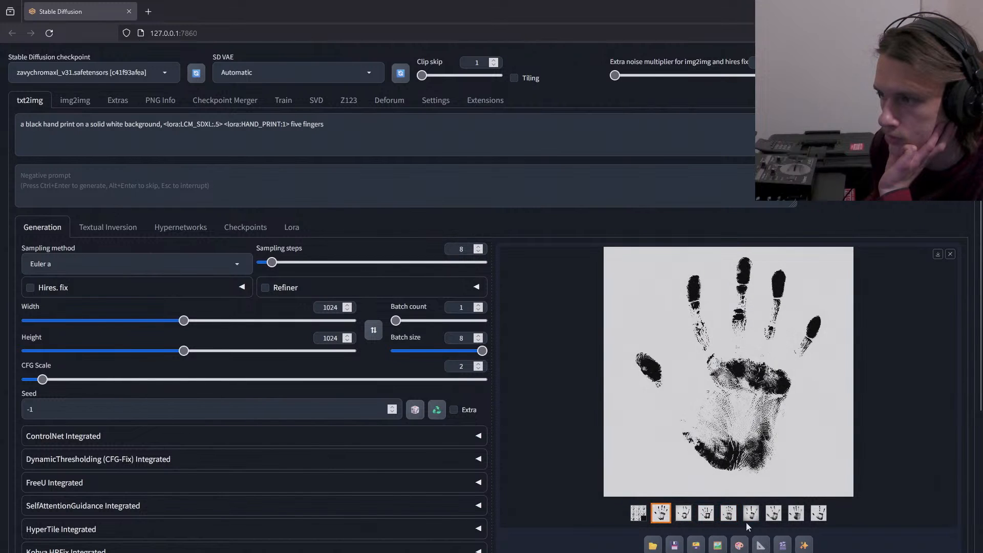
click(795, 517)
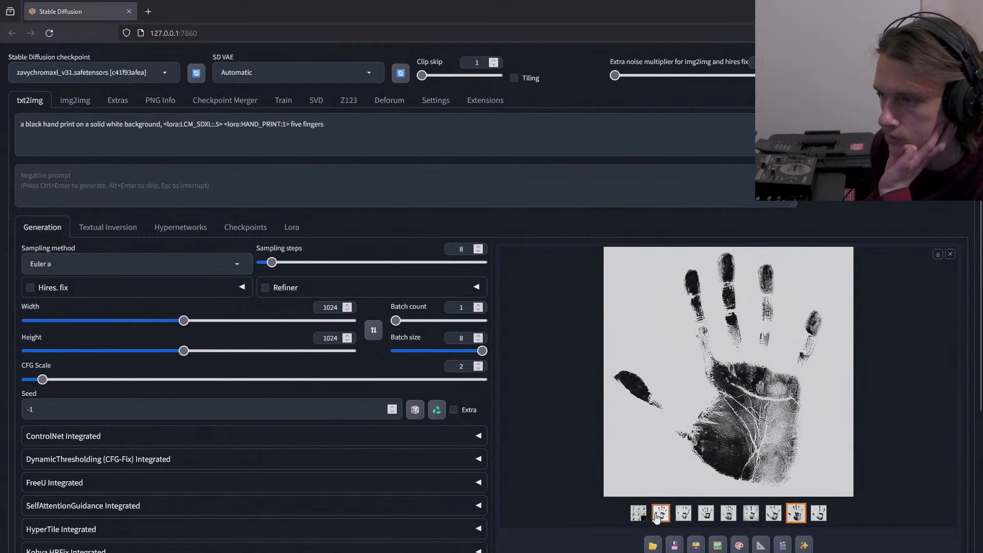
click(659, 515)
click(730, 517)
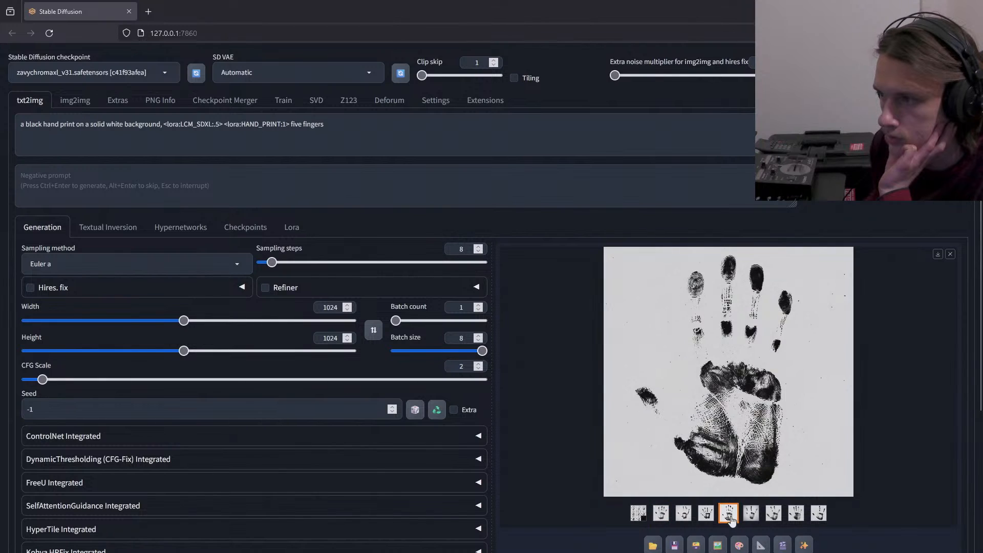
- Send the second-to-last hand print in the txt2img gallery to img2img as the source image
click(796, 516)
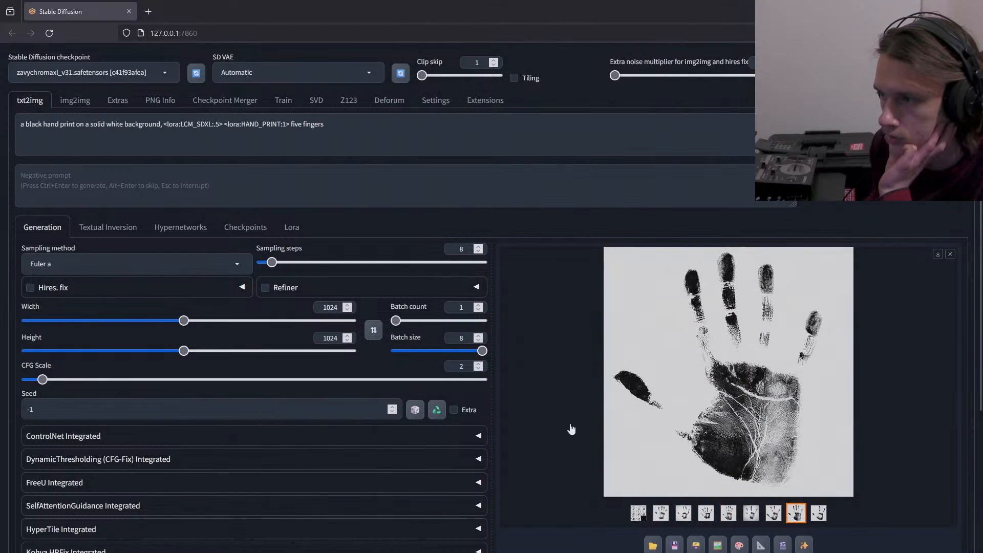
scroll(571, 429, down, 2)
click(717, 441)
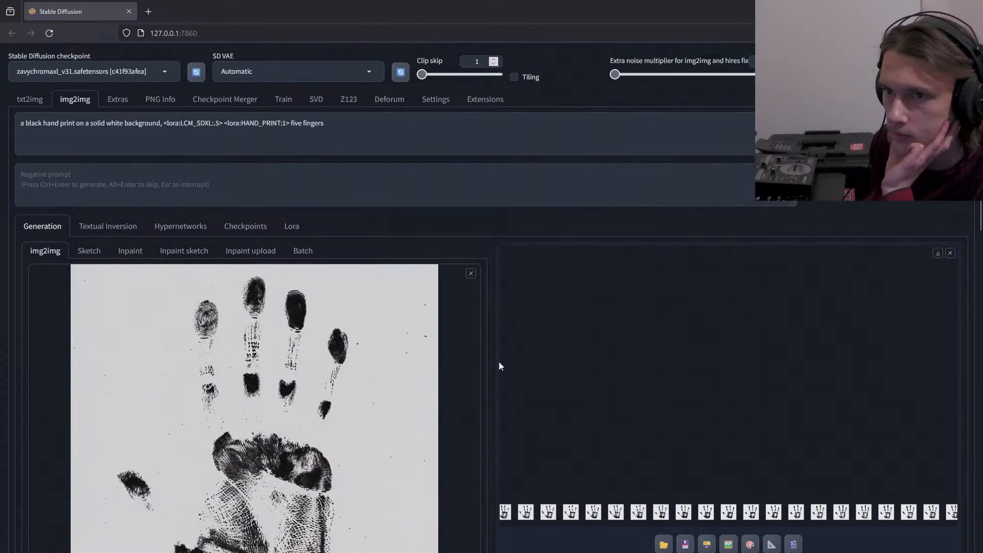
scroll(438, 361, down, 4)
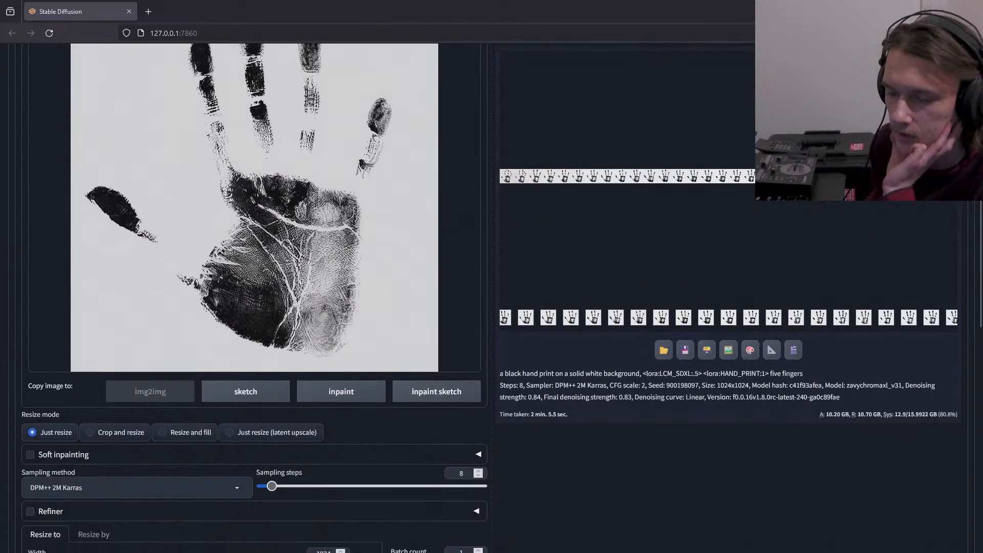
- Open 00003-929728369.png from output folder 3 and compare it side by side with the img2img source image
key(alt+Tab)
double_click(424, 204)
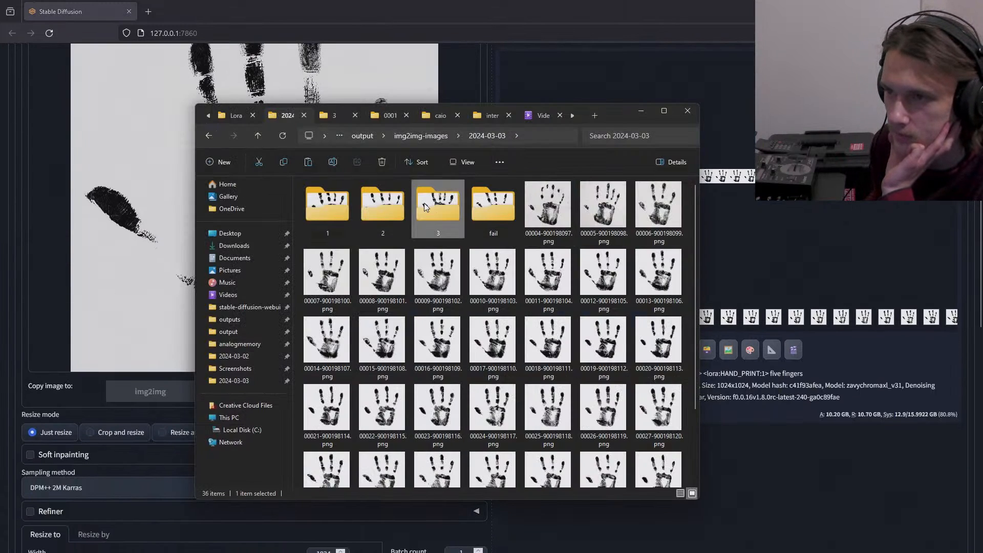
double_click(337, 219)
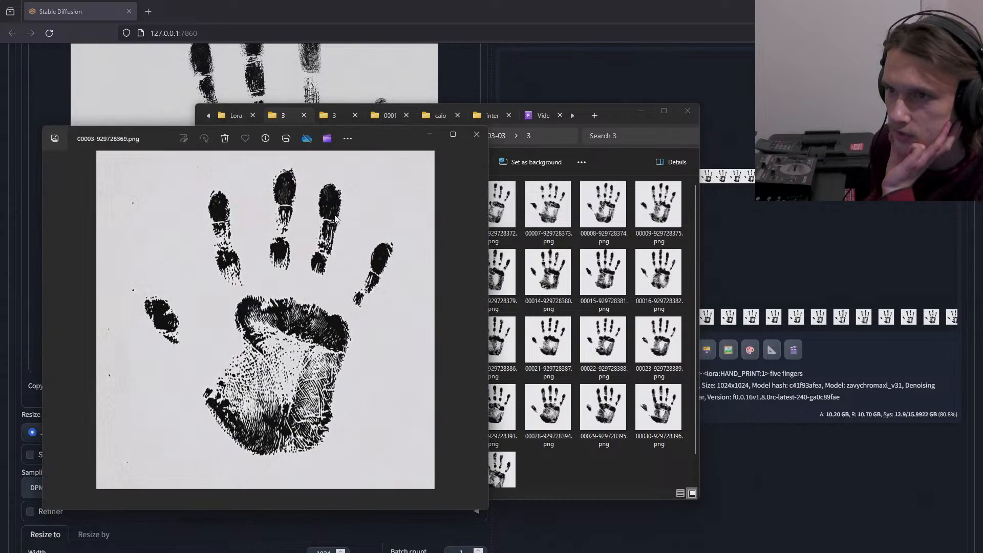
click(640, 115)
drag(424, 132, 749, 19)
scroll(262, 291, up, 3)
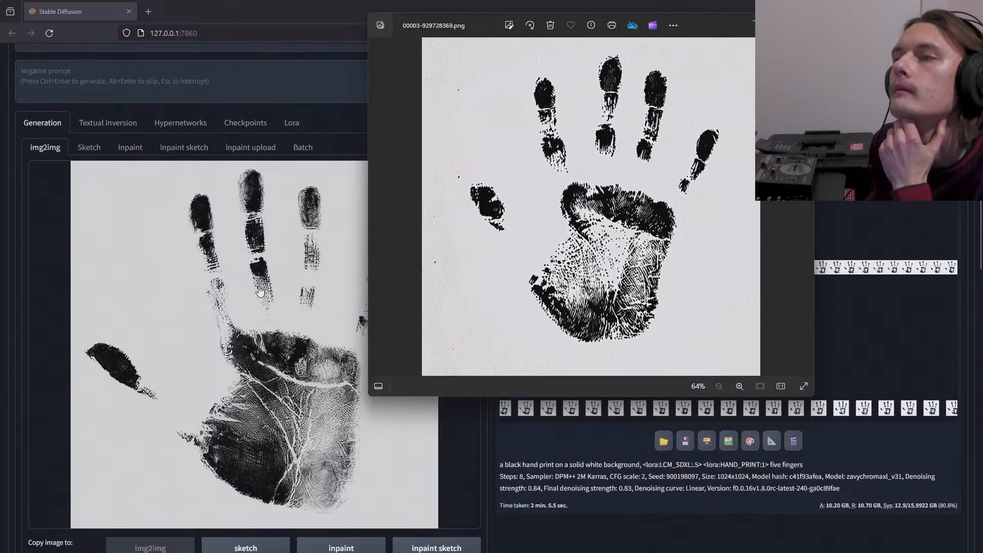
scroll(262, 264, down, 2)
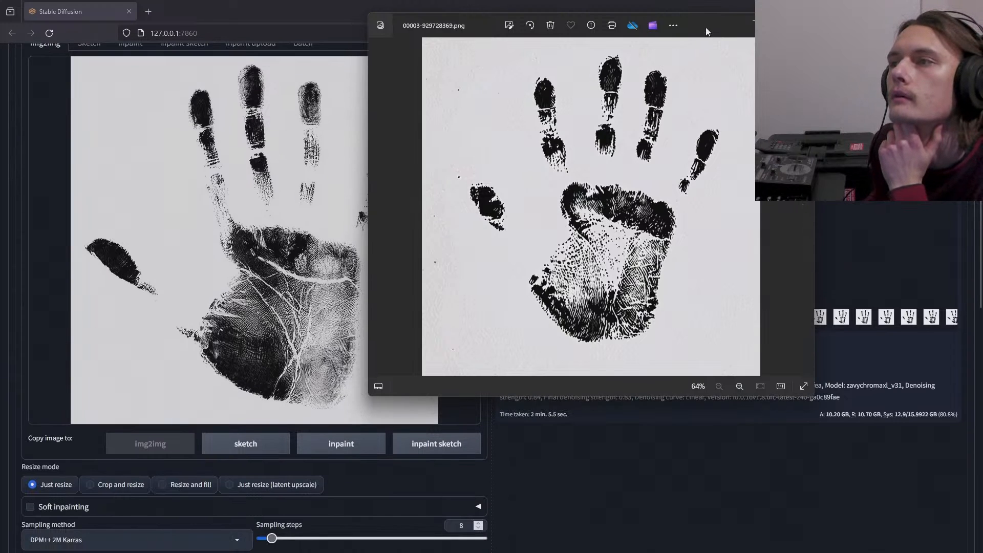
drag(707, 32, 787, 68)
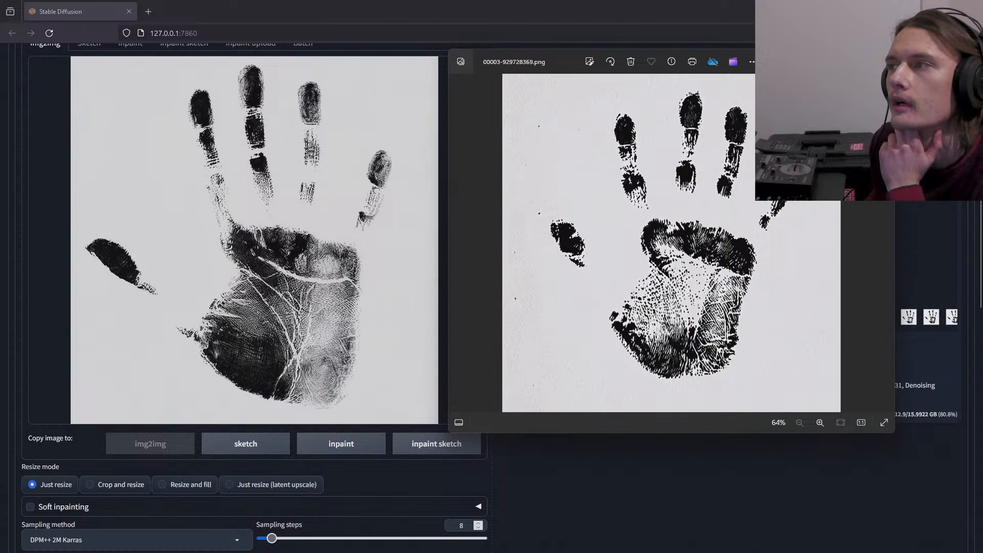
- Close the comparison image and start the img2img loopback generation with the new source hand print
click(883, 62)
scroll(660, 264, up, 4)
click(885, 134)
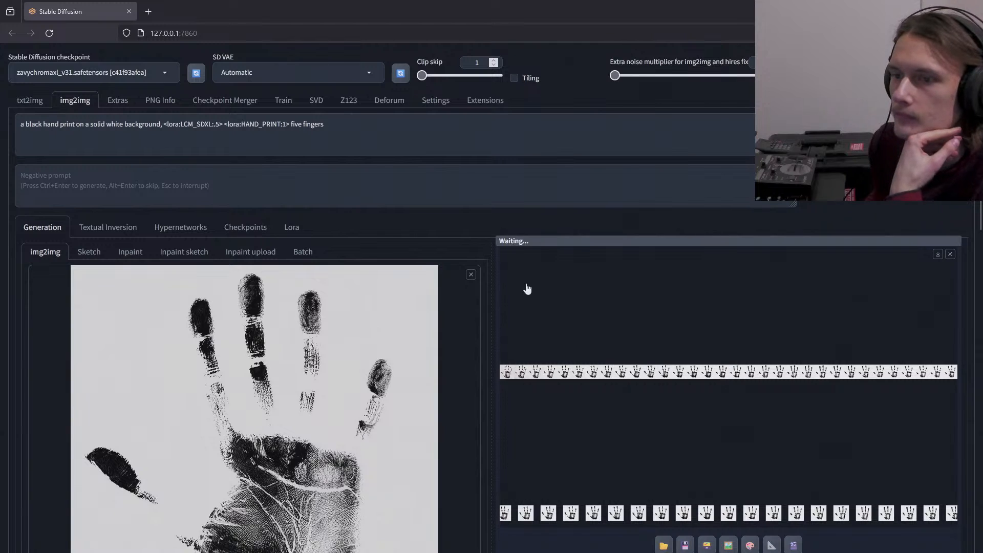
- Delete the previous run's frames 00004-900198097.png through 00035-900198128.png from the 2024-03-03 img2img output folder
click(328, 552)
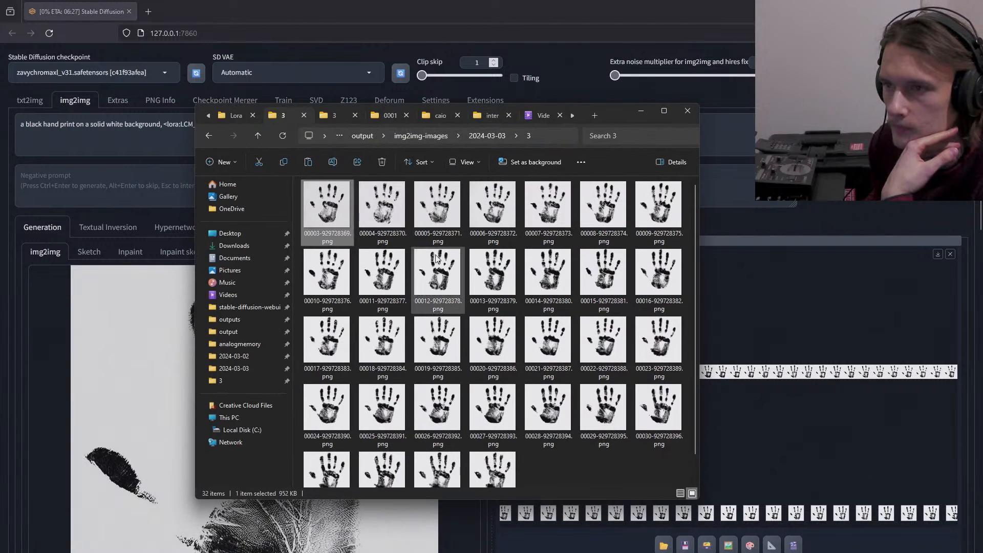
click(259, 137)
scroll(455, 359, down, 3)
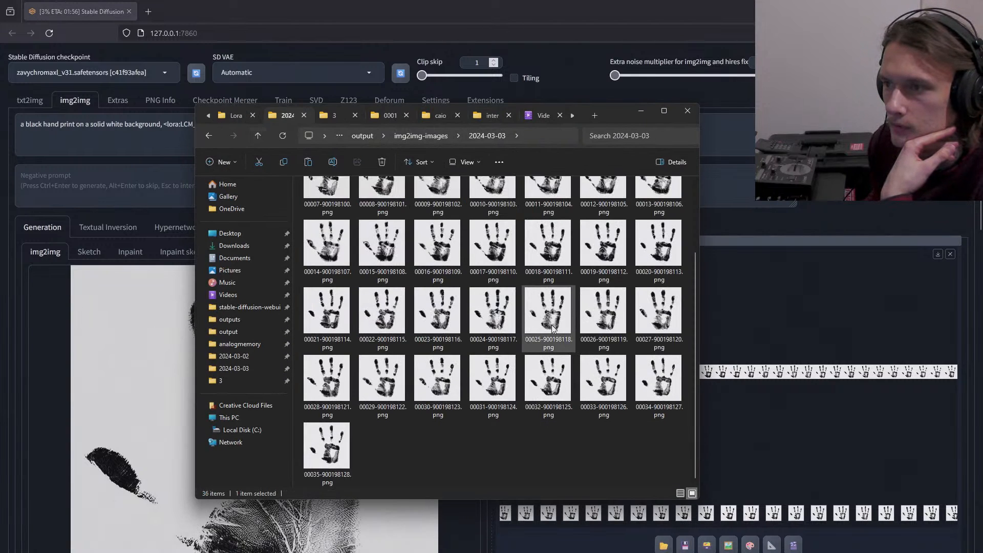
click(326, 446)
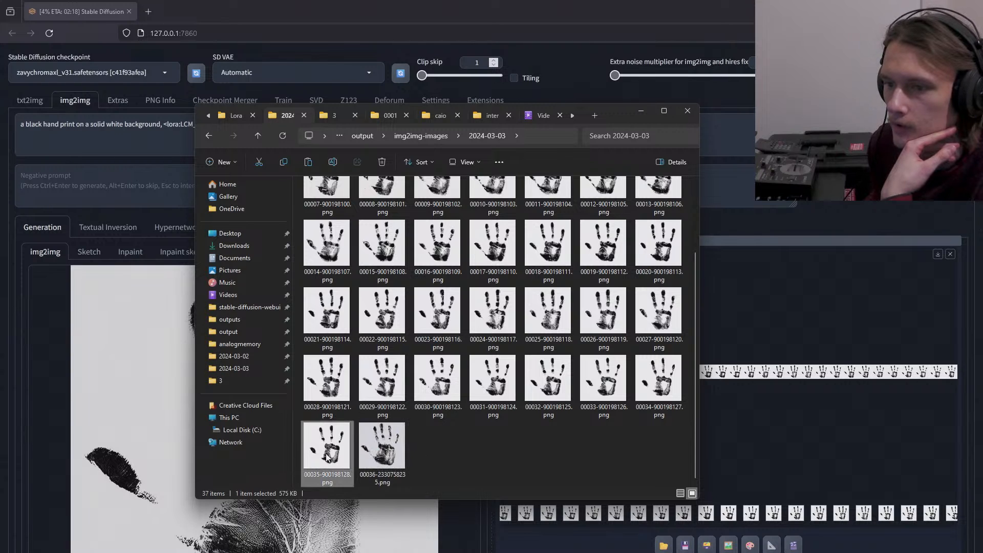
scroll(438, 317, up, 3)
shift+click(561, 213)
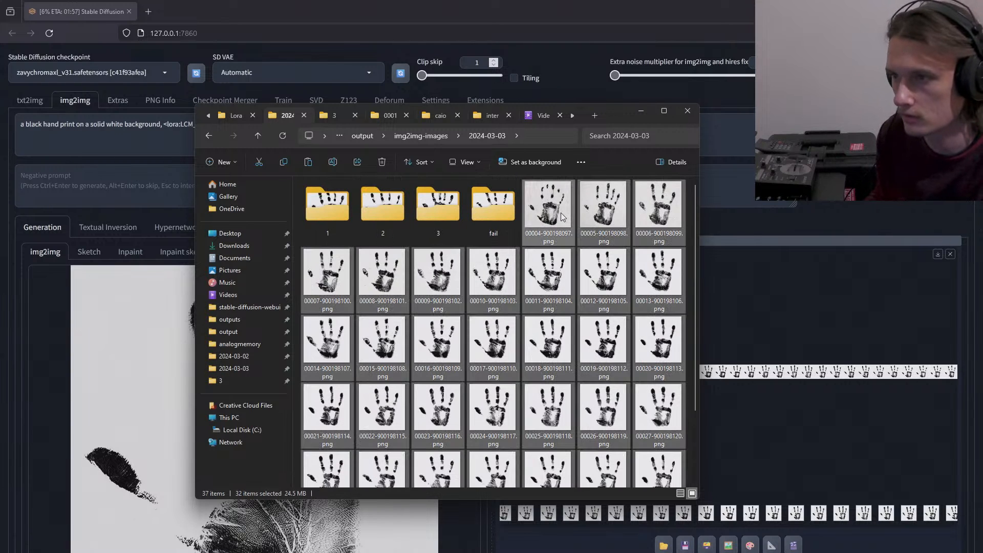
key(Delete)
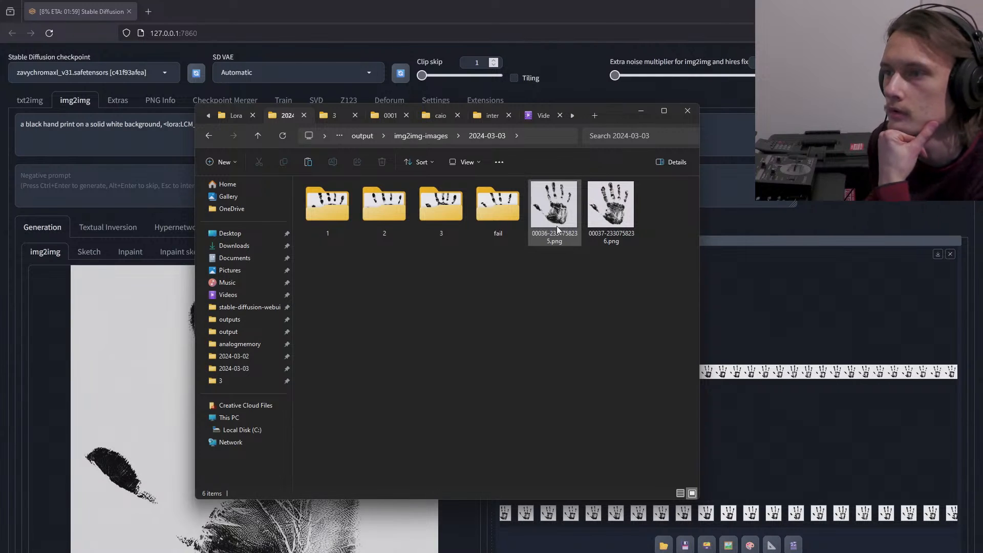
- Open 00036-2330758235.png from the new run, compare it with the following frame and close the image viewer
double_click(557, 226)
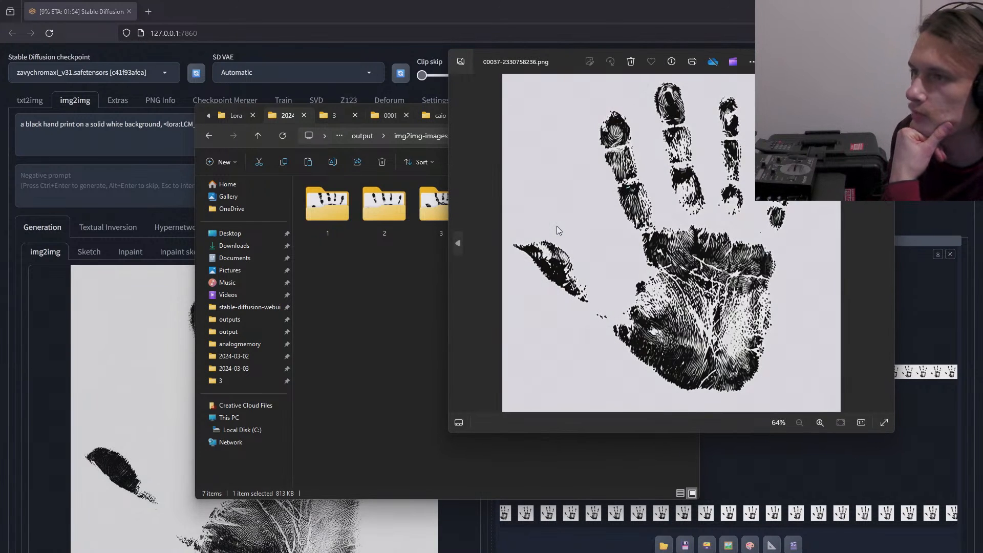
key(Right)
key(Left)
key(Right)
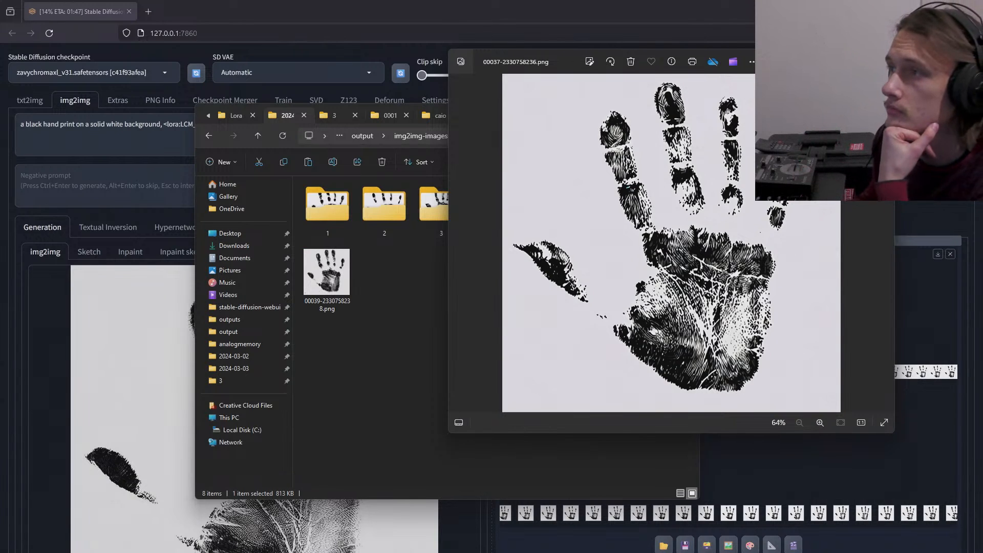
click(883, 61)
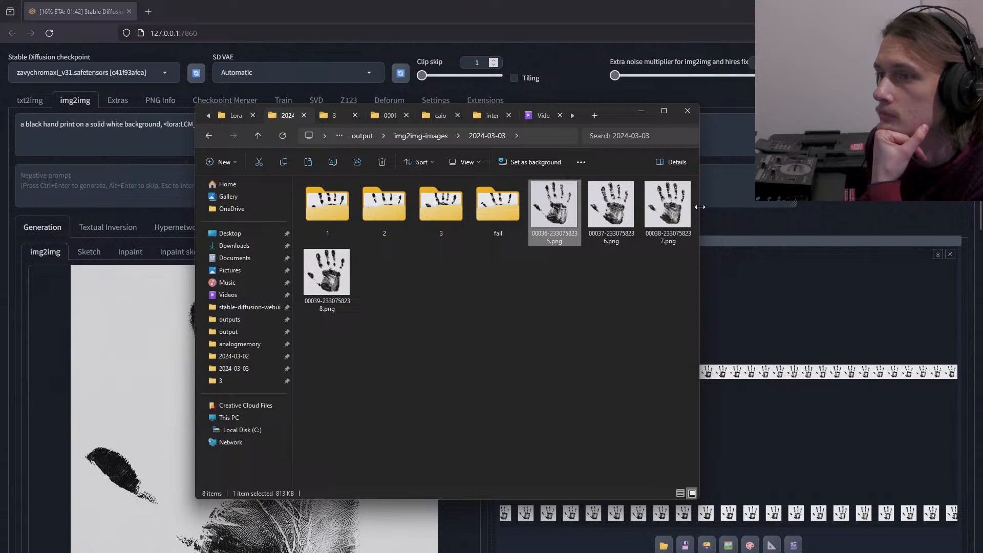
- Reopen 00036-2330758235.png and flip back and forth through the new loopback frames to judge how the hand print changes
click(560, 313)
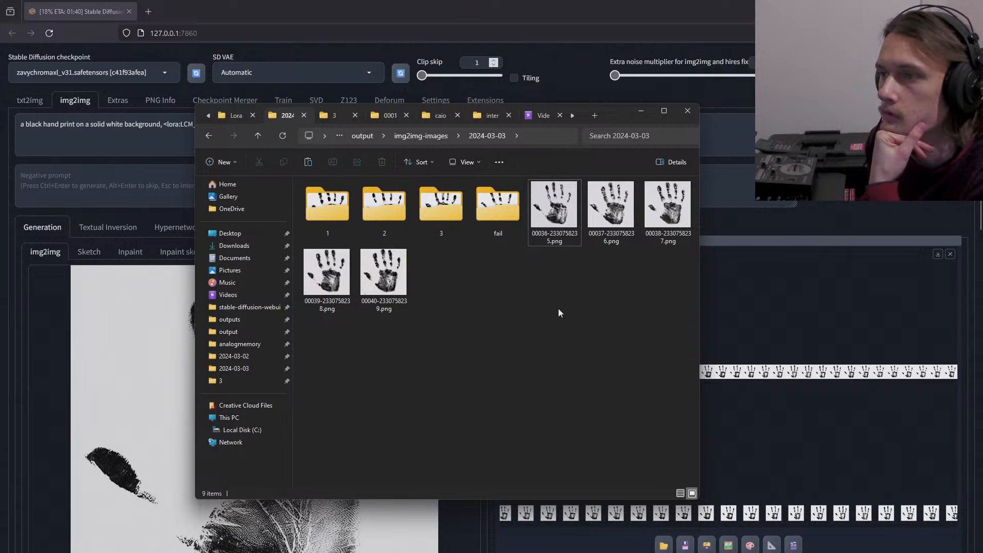
double_click(557, 211)
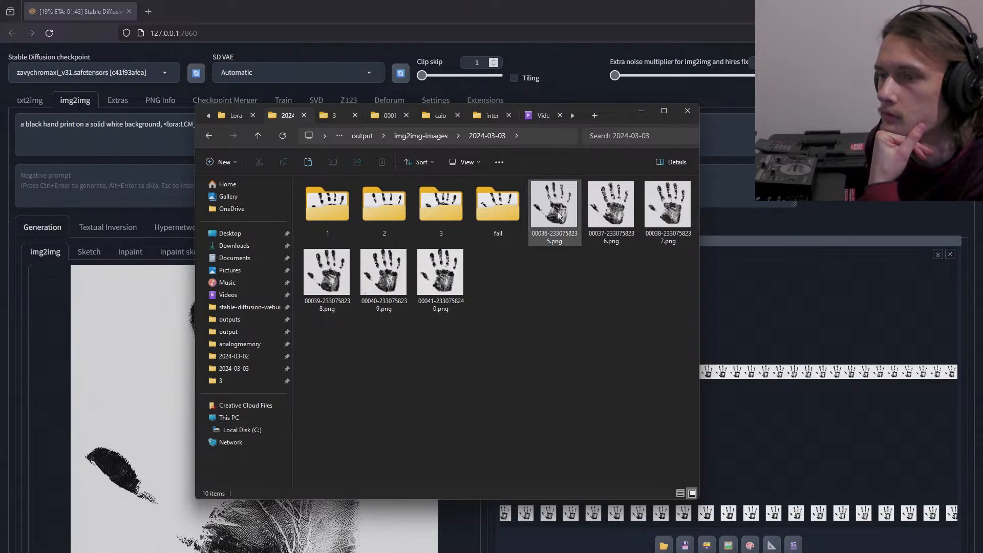
key(Right)
key(Right)
key(Right)
key(Right)
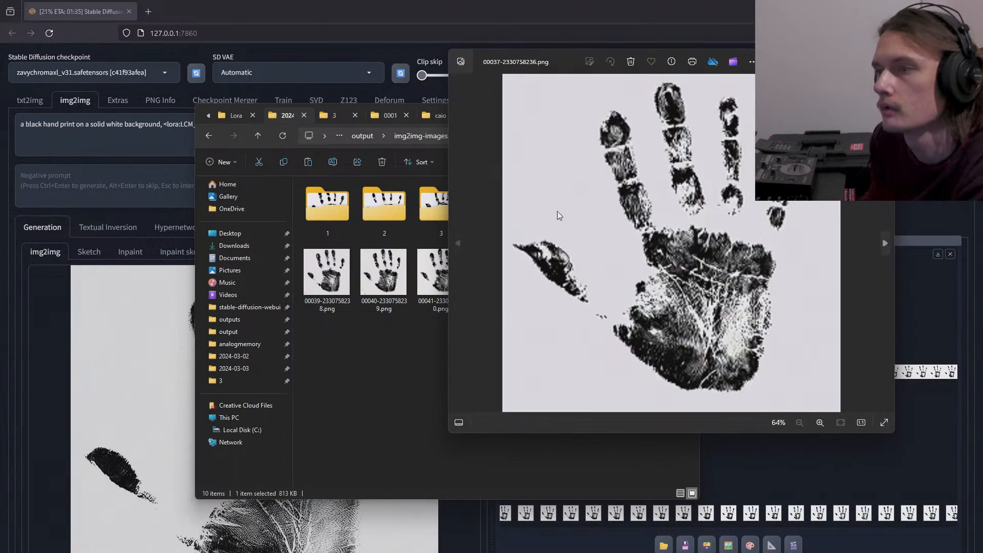
key(Left)
key(Left)
key(Left)
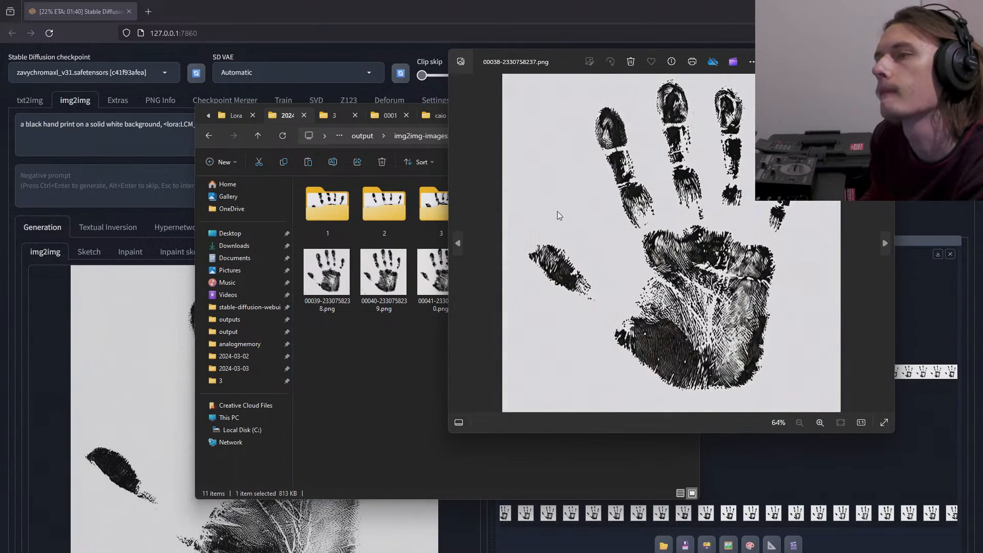
key(Right)
key(Right)
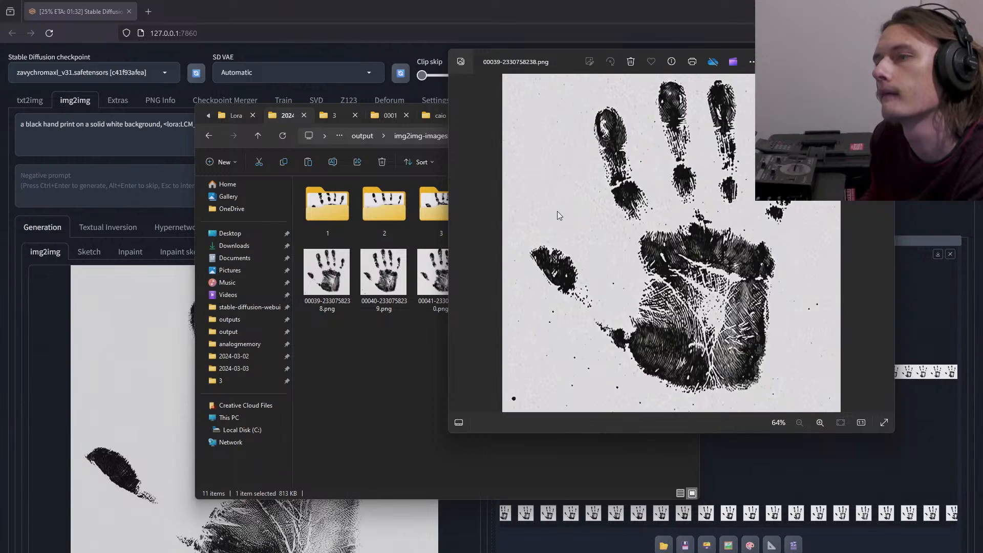
key(Right)
key(Right)
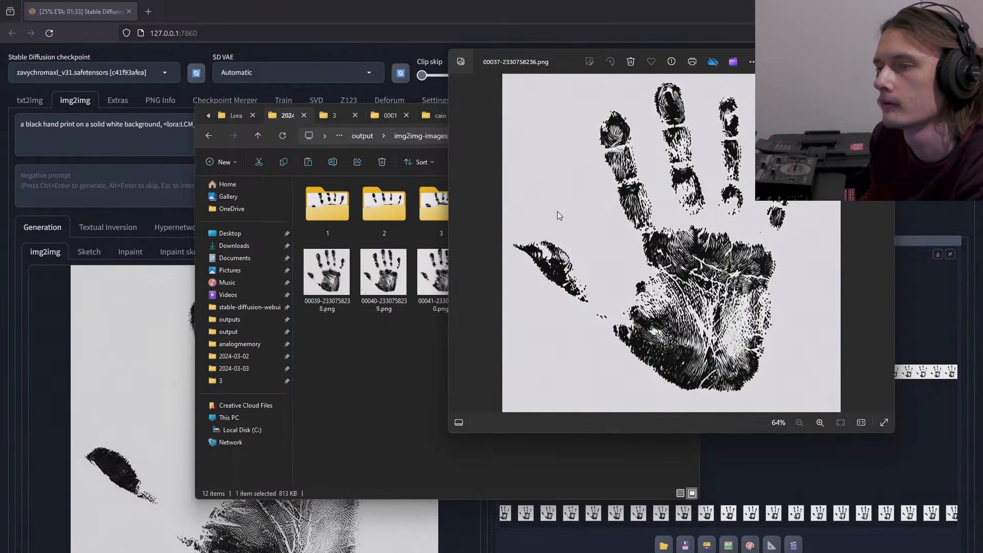
key(Left)
key(Left)
key(Left)
key(Left)
key(Left)
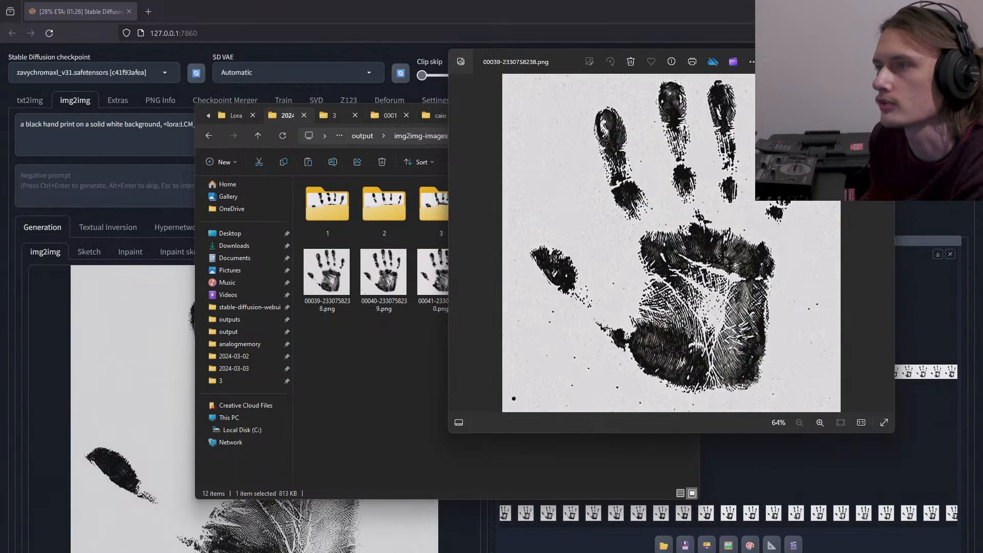
key(Escape)
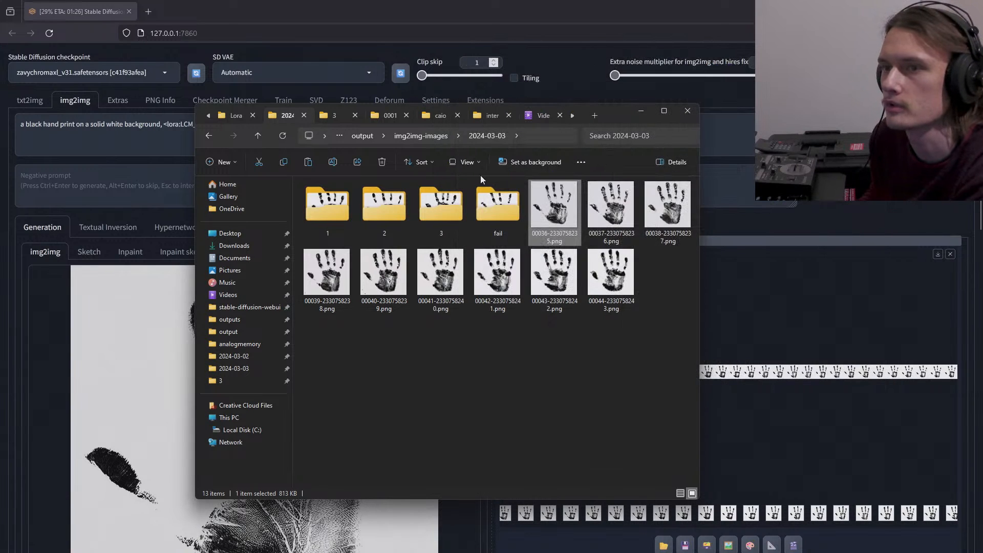
click(256, 135)
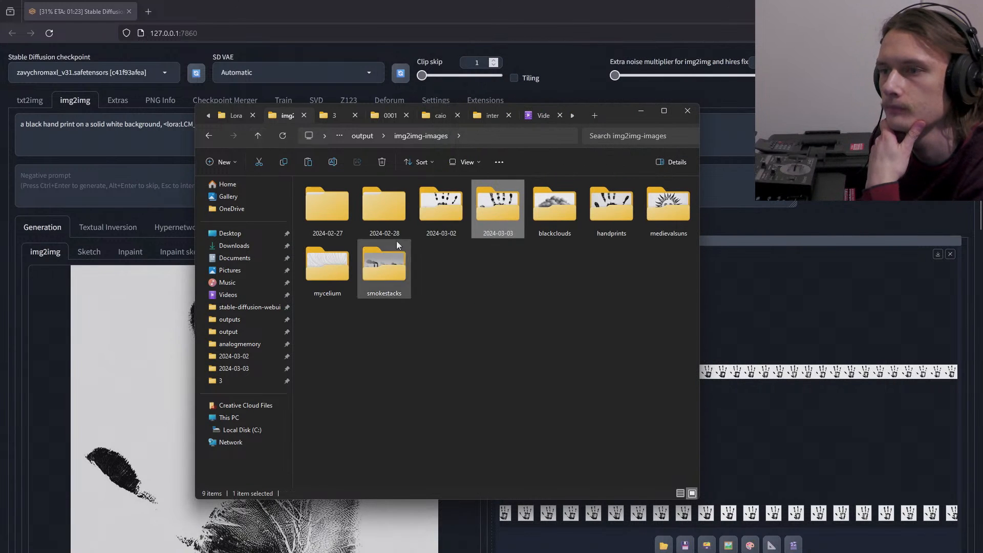
double_click(428, 211)
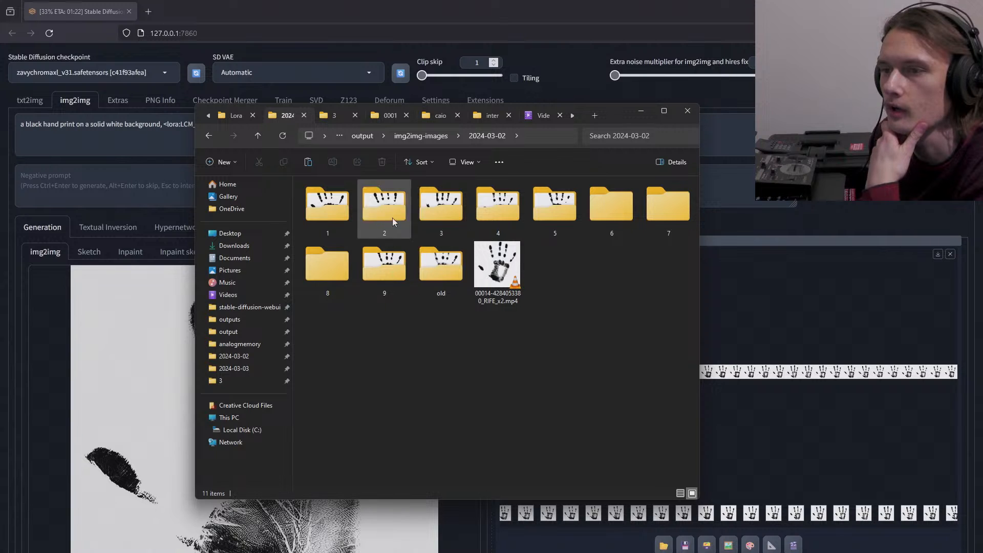
click(512, 262)
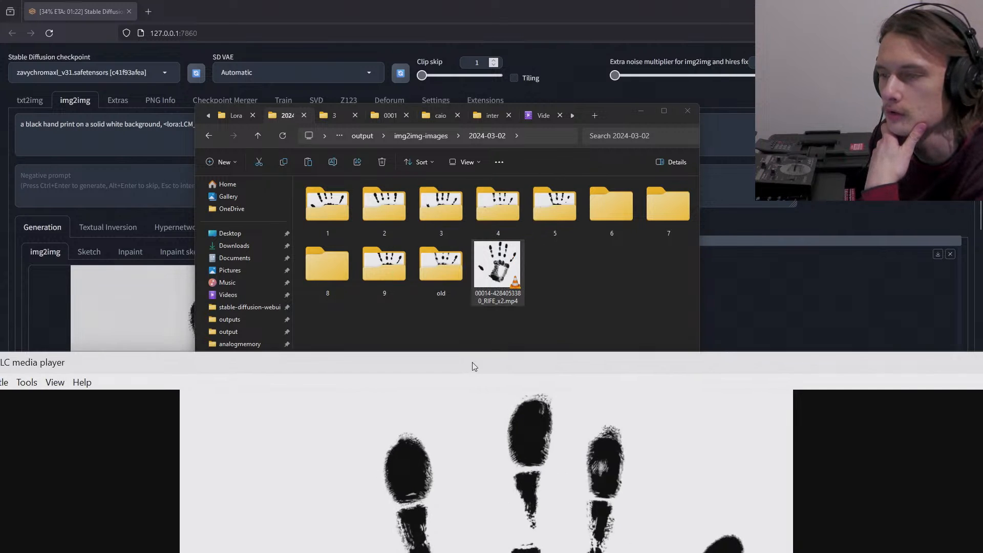
drag(472, 362, 434, 11)
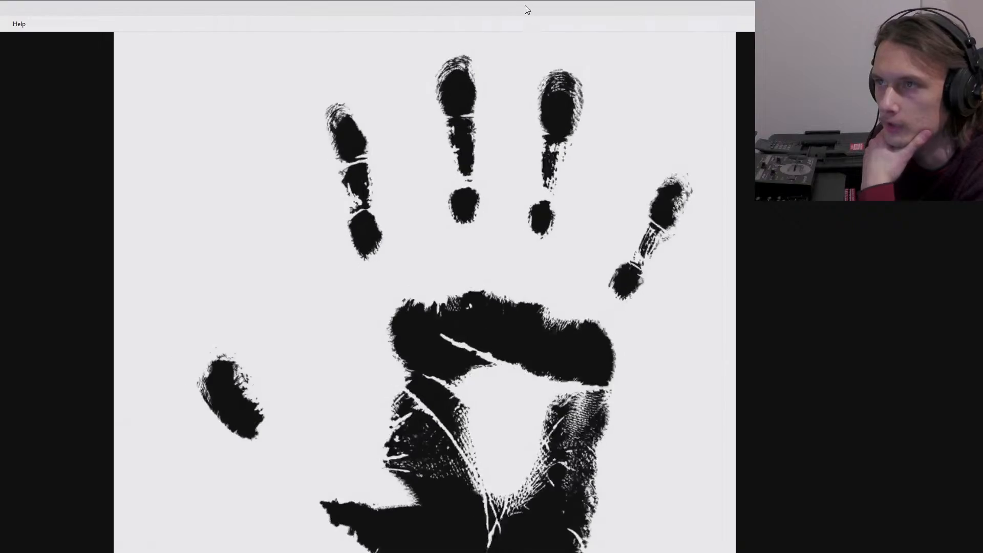
drag(524, 6, 546, 39)
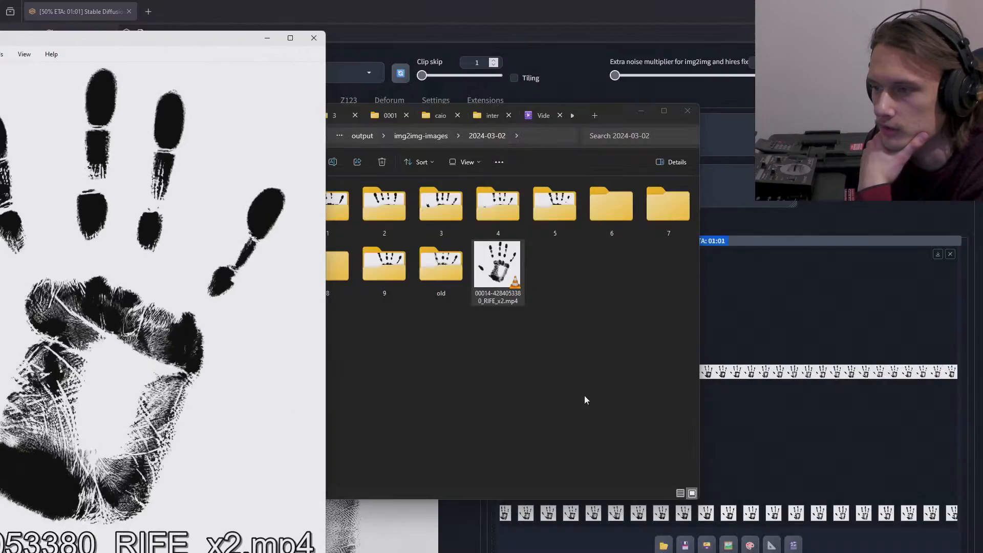
drag(145, 41, 529, 39)
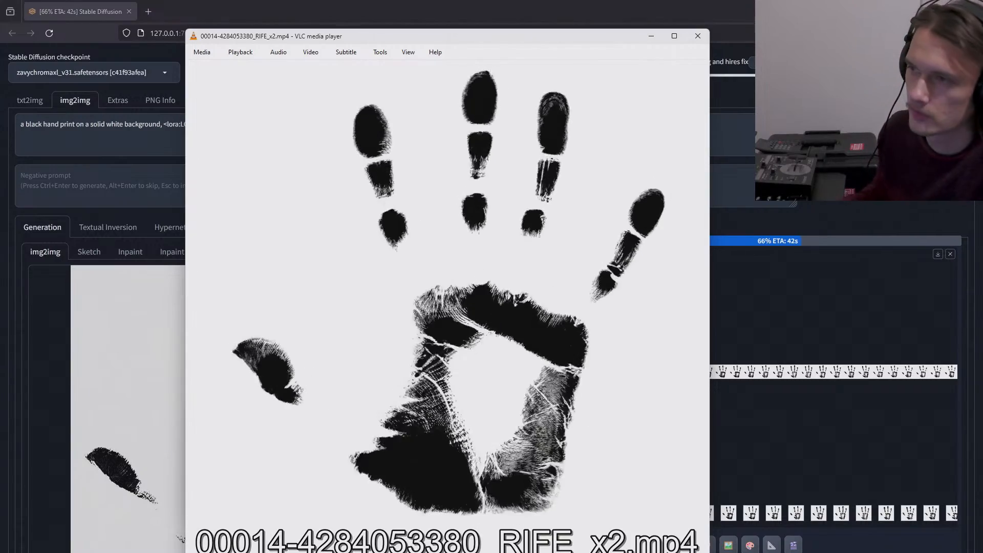
click(701, 32)
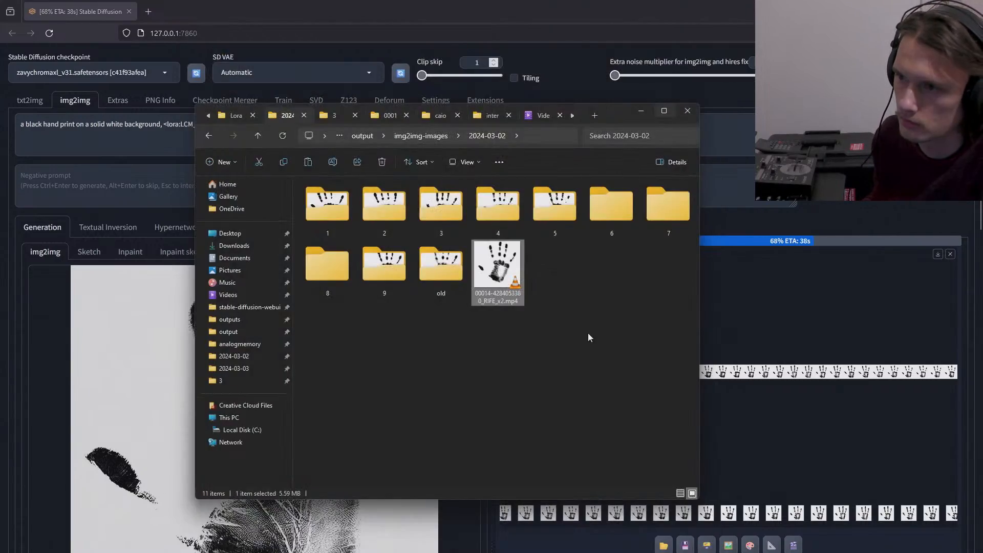
- Look through the hand print frames in the old and 9 subfolders of 2024-03-02
click(538, 310)
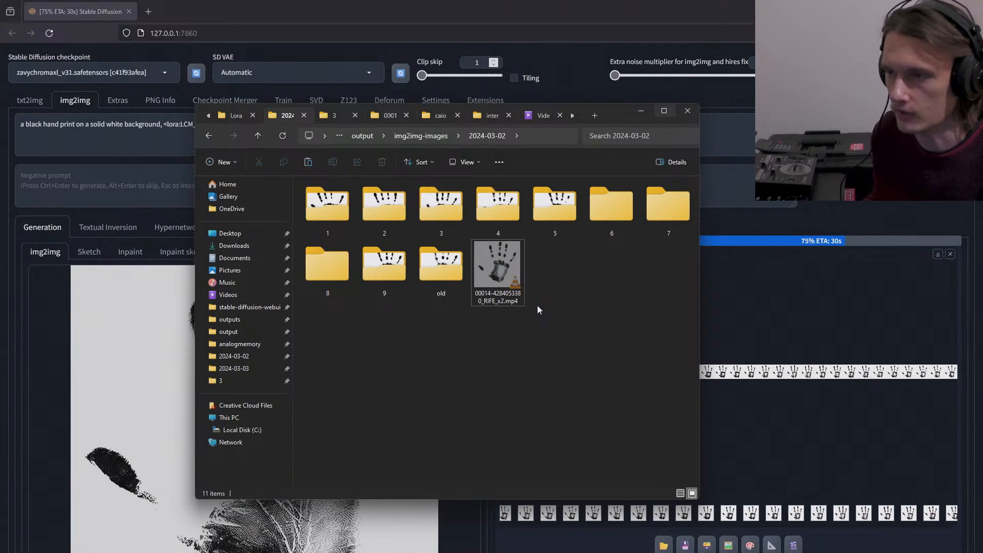
double_click(448, 262)
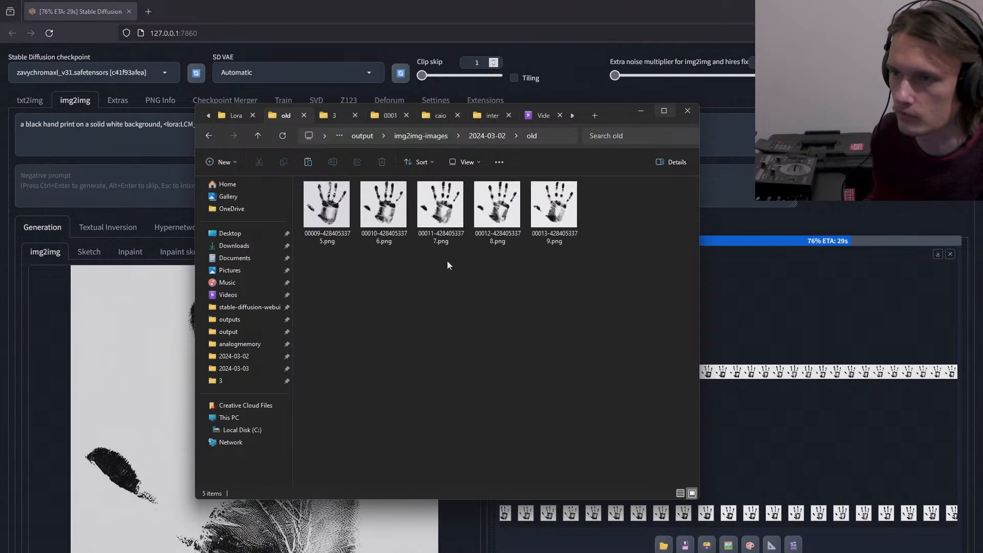
click(254, 135)
double_click(391, 274)
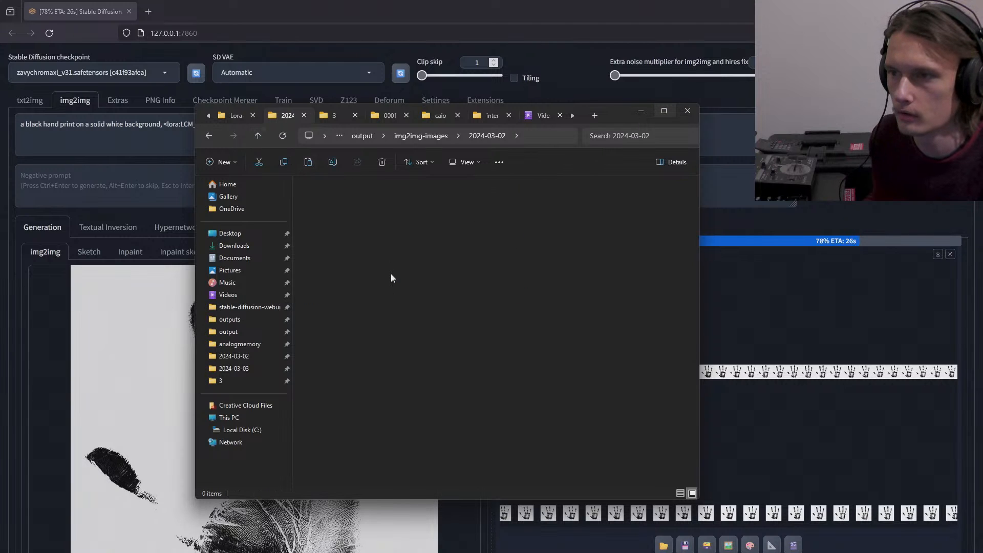
scroll(478, 295, down, 5)
scroll(477, 296, up, 5)
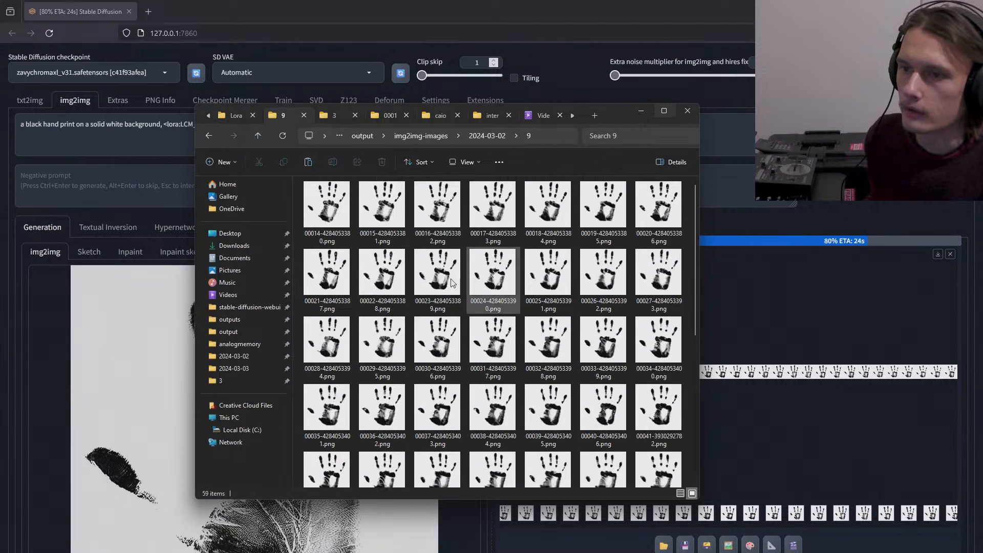
click(258, 135)
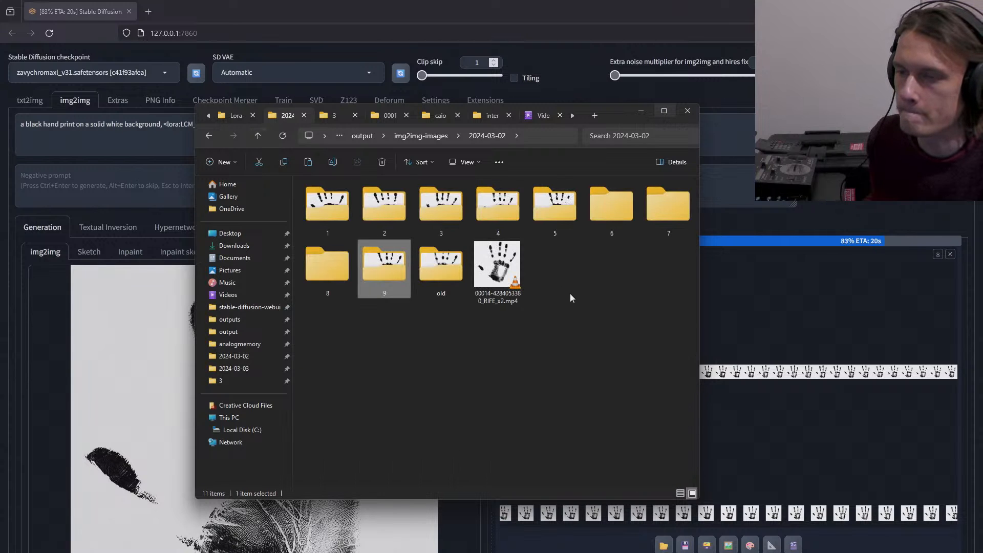
- Switch to Premiere Pro, move the last nested sequence on V2 to about 00:00:11:04, and raise the two green clips after it to V2
key(alt+Tab)
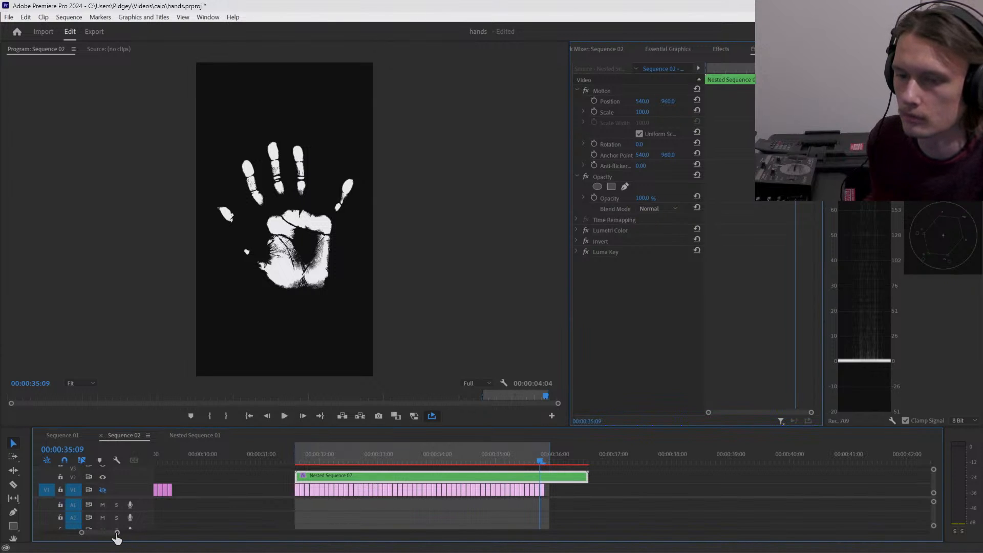
drag(117, 533, 229, 532)
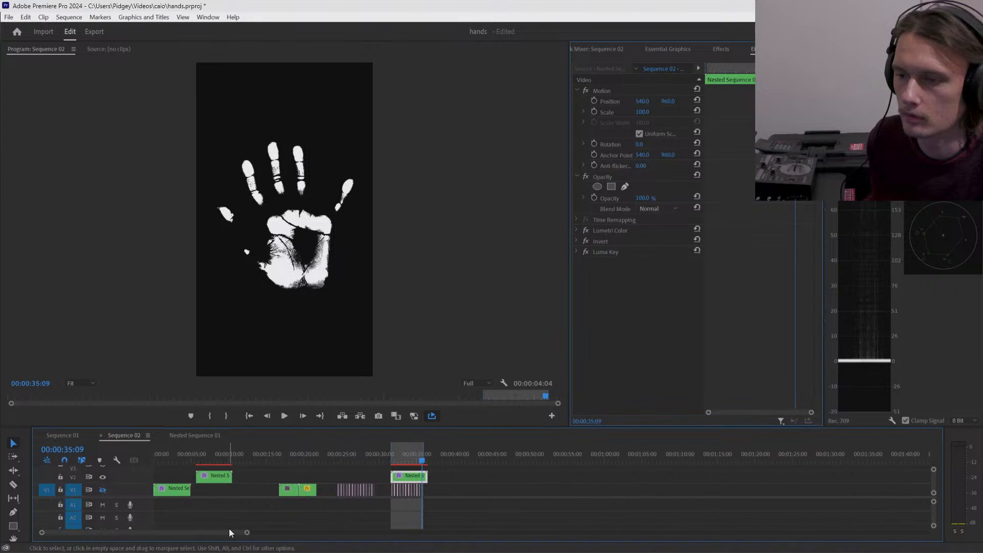
drag(414, 475, 269, 477)
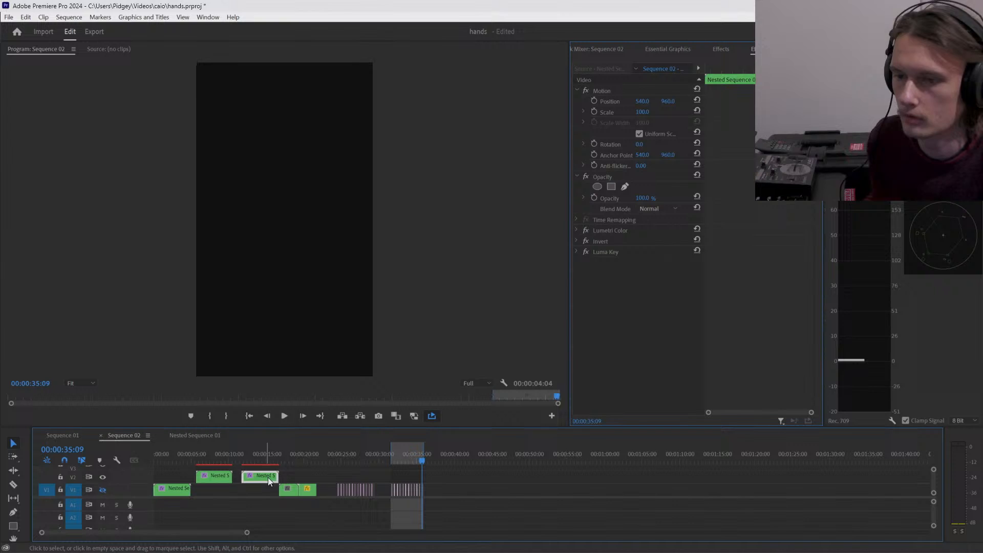
click(239, 456)
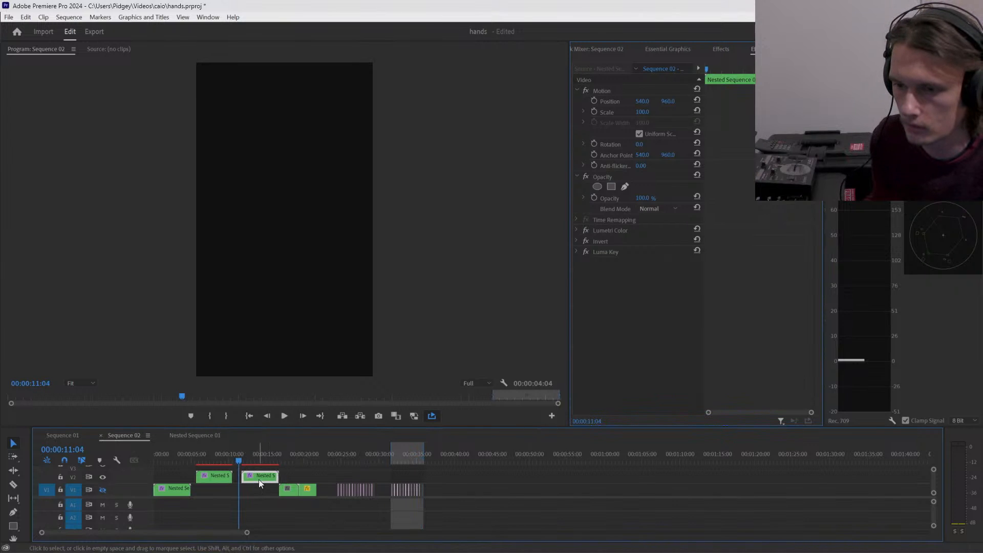
drag(257, 477, 341, 455)
key(ctrl+s)
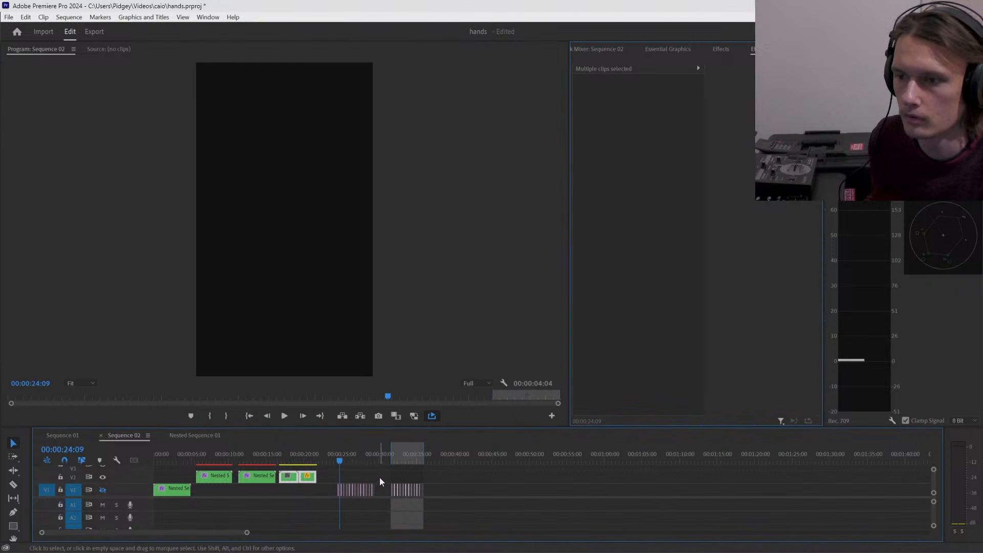
- Move the group of short clips starting near 24 seconds from V1 up to V2, and return to File Explorer
drag(320, 493, 340, 490)
drag(349, 488, 415, 471)
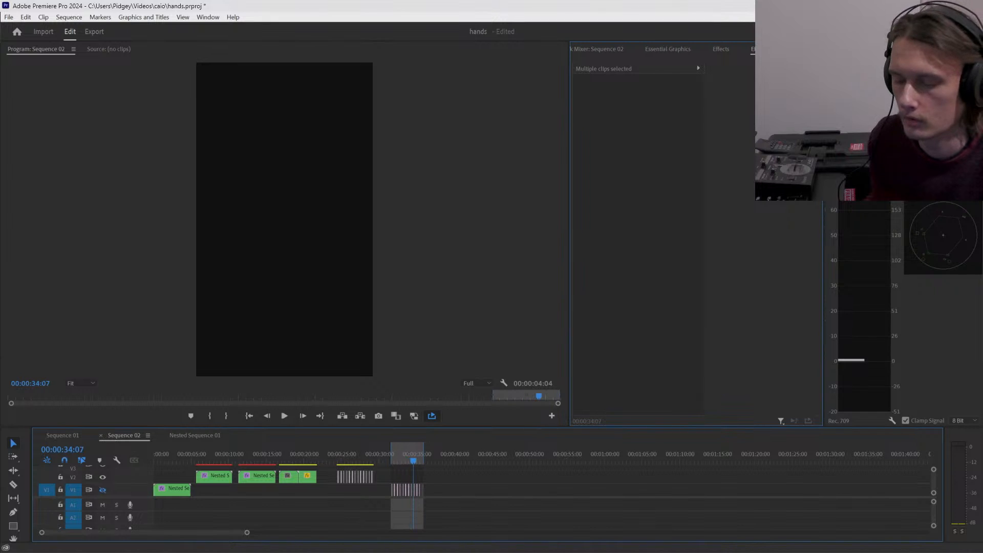
key(alt+Tab)
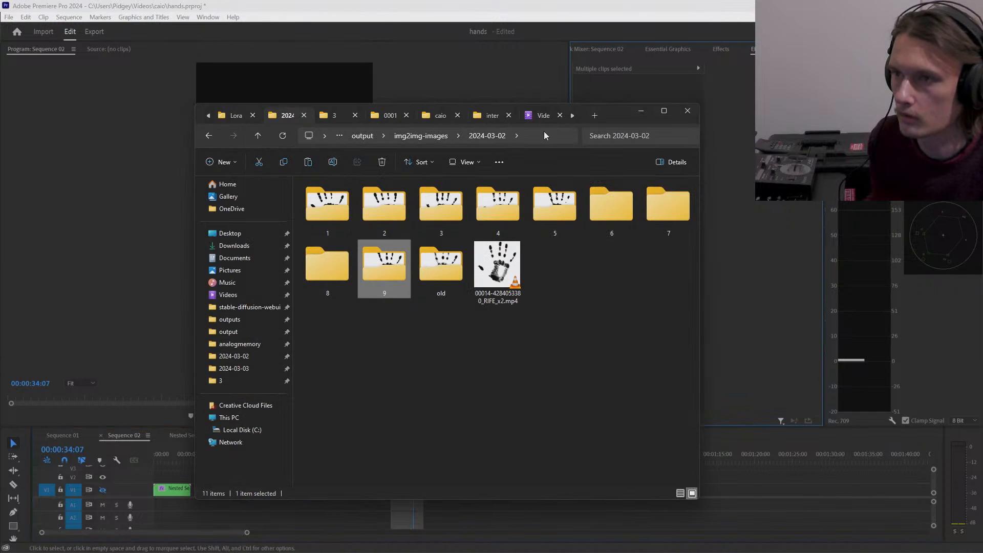
- Open the 2024-03-03 img2img output folder, flip back and forth through its loose hand print frames 00039 to 00067, and close the viewer
click(258, 135)
click(500, 207)
double_click(500, 207)
scroll(520, 318, down, 5)
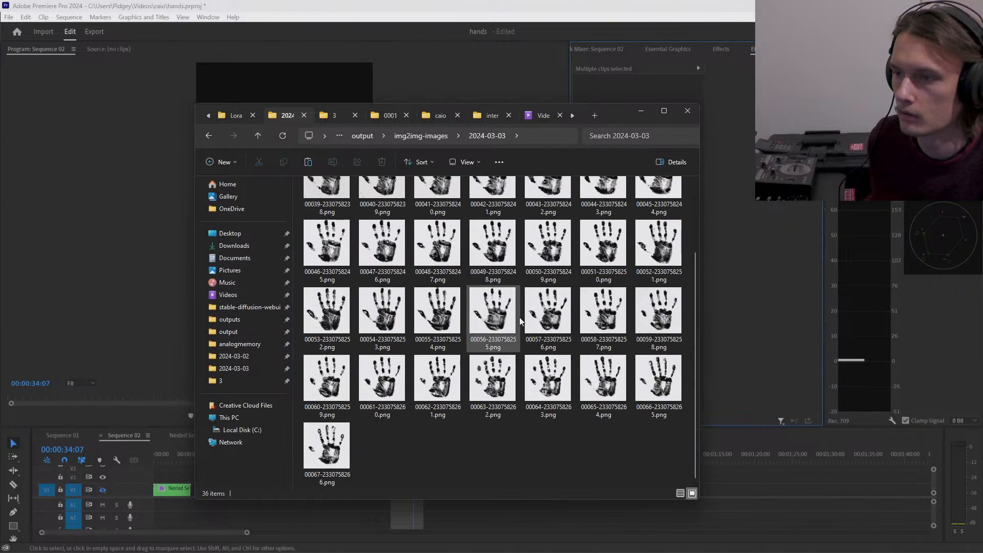
double_click(546, 382)
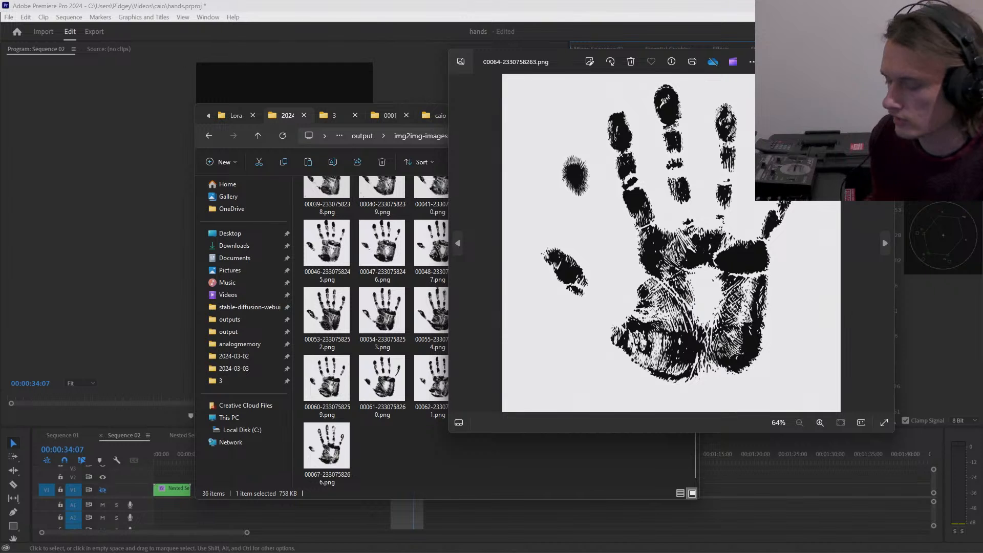
key(Left)
key(Left)
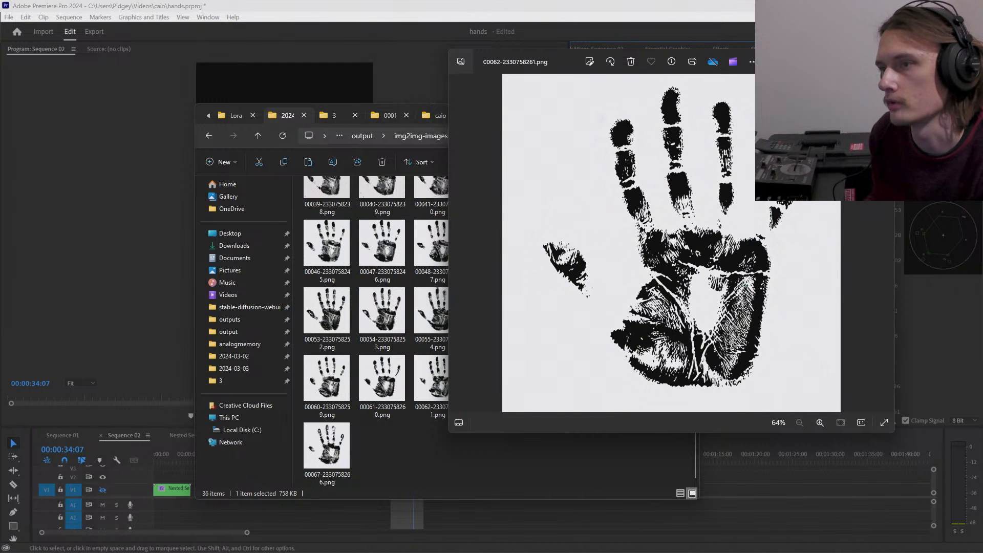
key(Right)
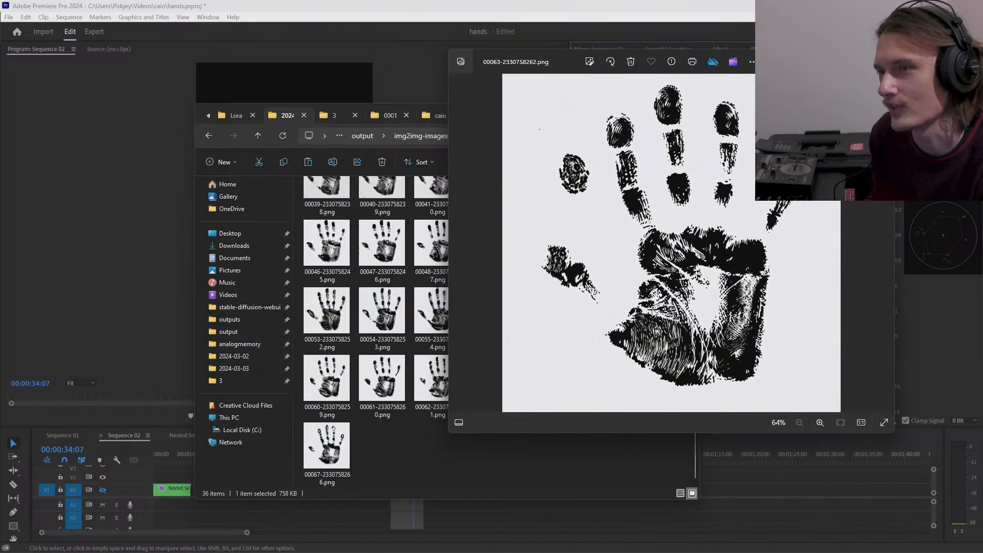
key(Left)
key(Left)
key(Left)
key(Left)
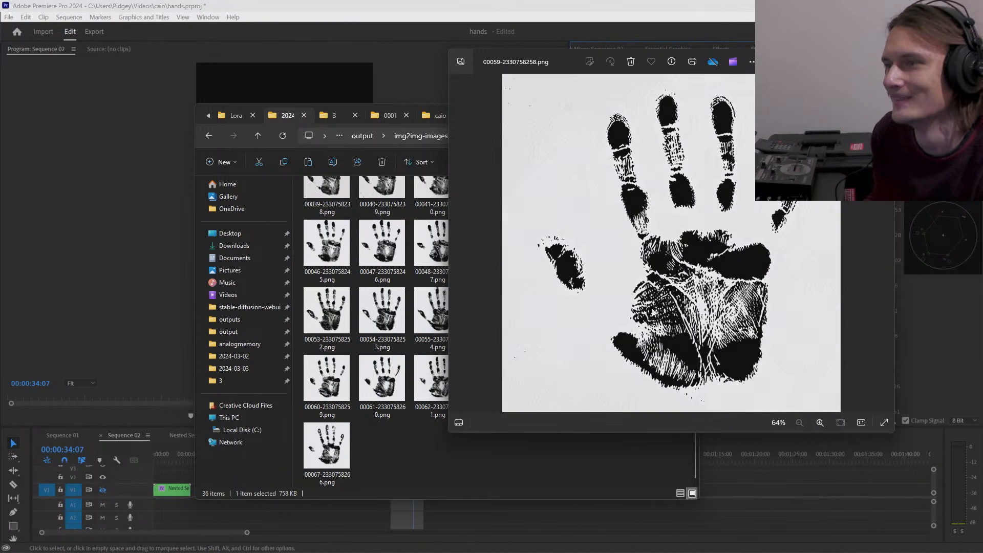
key(Left)
key(Left)
key(Left)
key(Left)
key(Left)
key(Left)
key(Left)
key(Left)
key(Left)
key(Left)
key(Left)
key(Left)
key(Left)
key(Left)
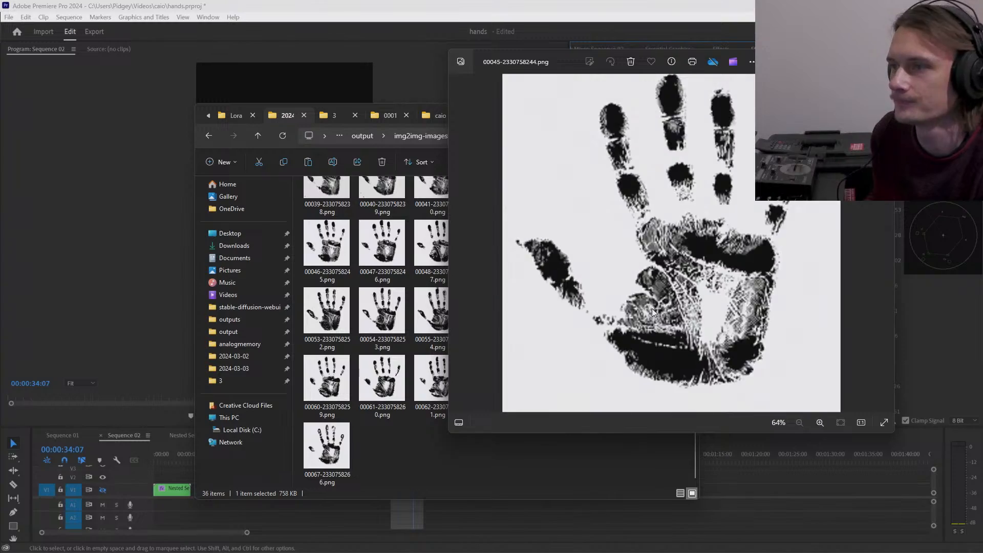
key(Left)
key(Left)
key(Left)
key(Left)
key(Left)
key(Left)
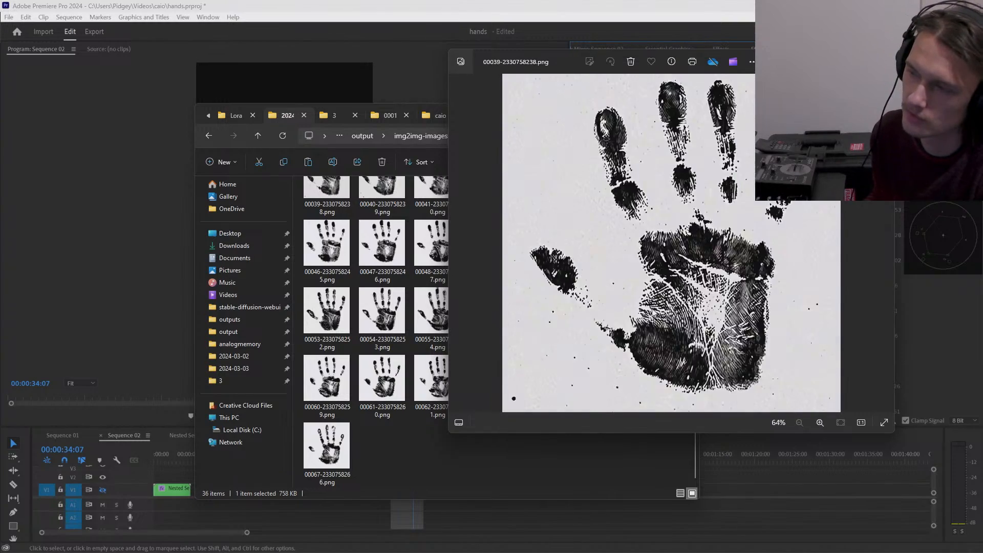
key(Right)
key(Right)
key(Right)
key(Right)
key(Right)
key(Right)
key(Right)
key(Right)
key(Right)
key(Right)
key(Right)
key(Right)
key(Right)
key(Right)
key(Right)
key(Right)
key(Right)
key(Right)
key(Right)
key(Right)
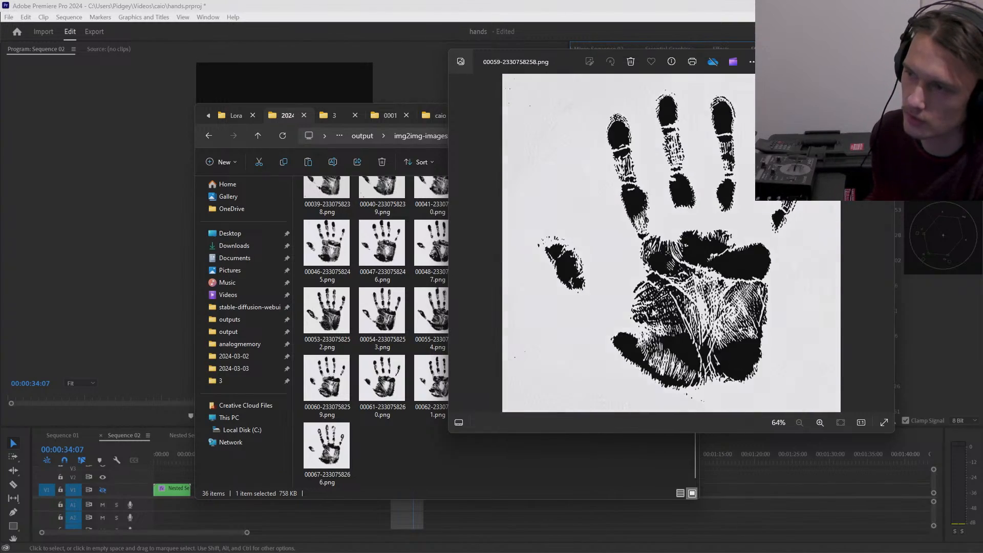
key(Right)
key(Right)
key(Right)
key(Right)
key(Right)
key(Right)
key(Right)
key(Right)
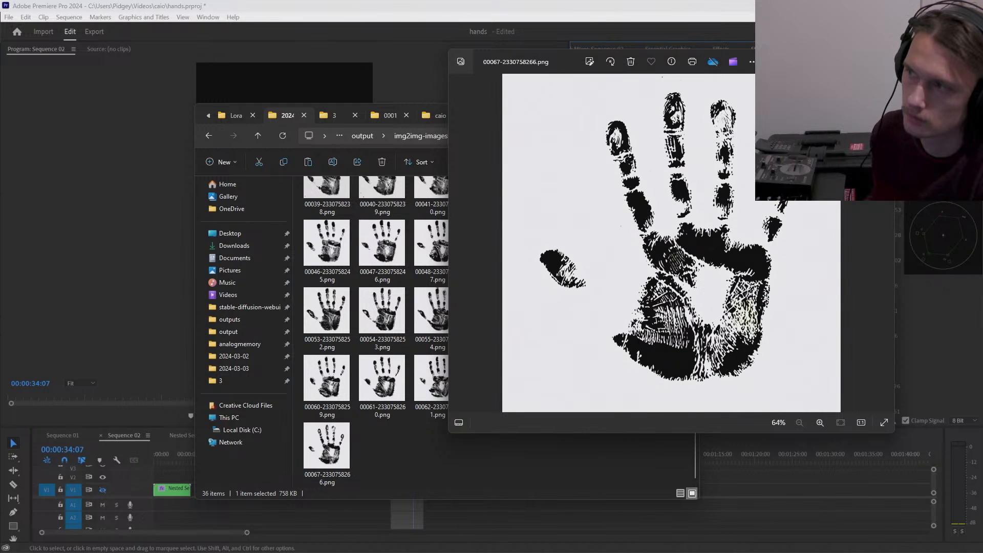
key(alt+F4)
- Create a new folder named 4 inside the 2024-03-03 output folder
click(533, 428)
right_click(532, 428)
mouse_move(602, 403)
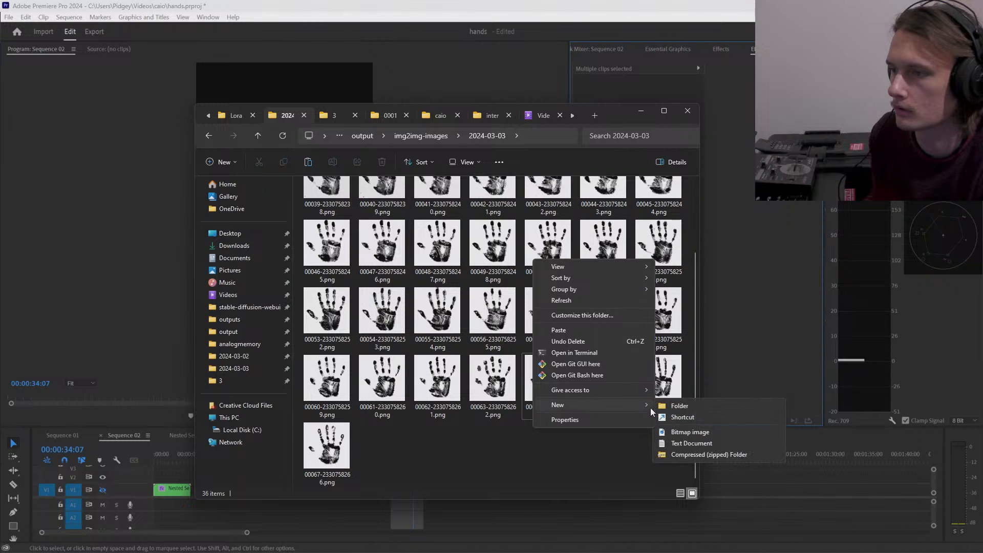
click(666, 407)
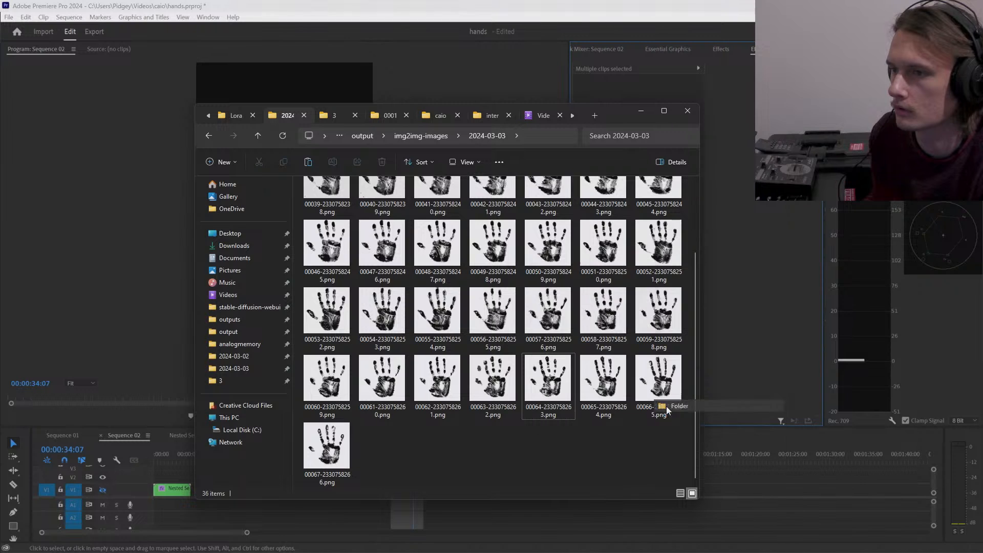
click(570, 466)
- Select the loose frames from 00036 through 00067 and move them into folder 4
scroll(506, 354, up, 2)
click(505, 352)
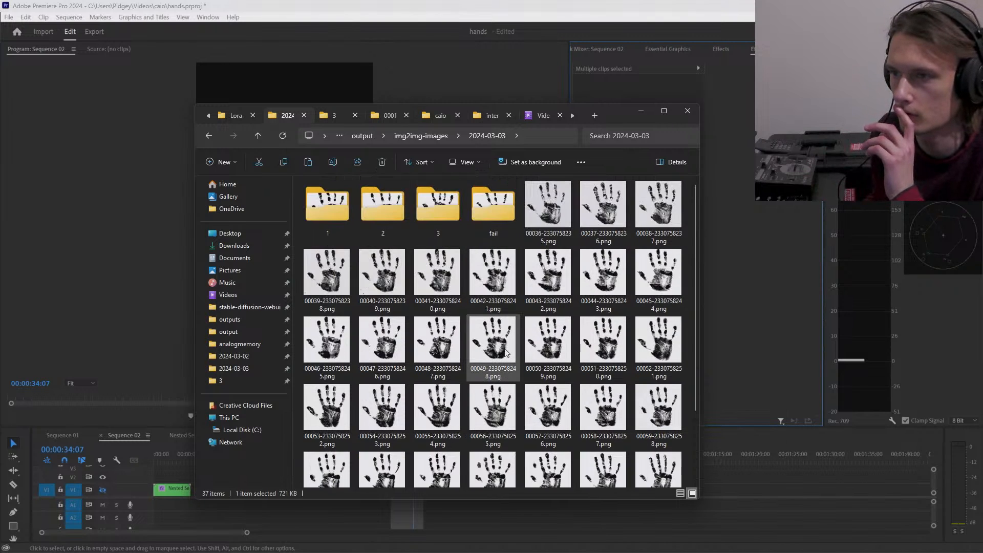
click(548, 232)
key(shift+End)
scroll(548, 323, down, 2)
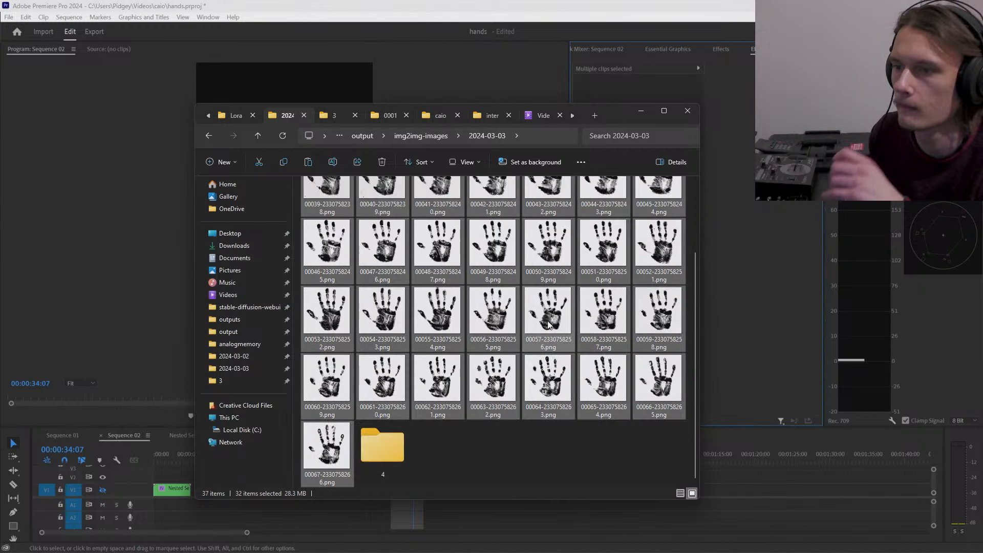
drag(330, 444, 372, 447)
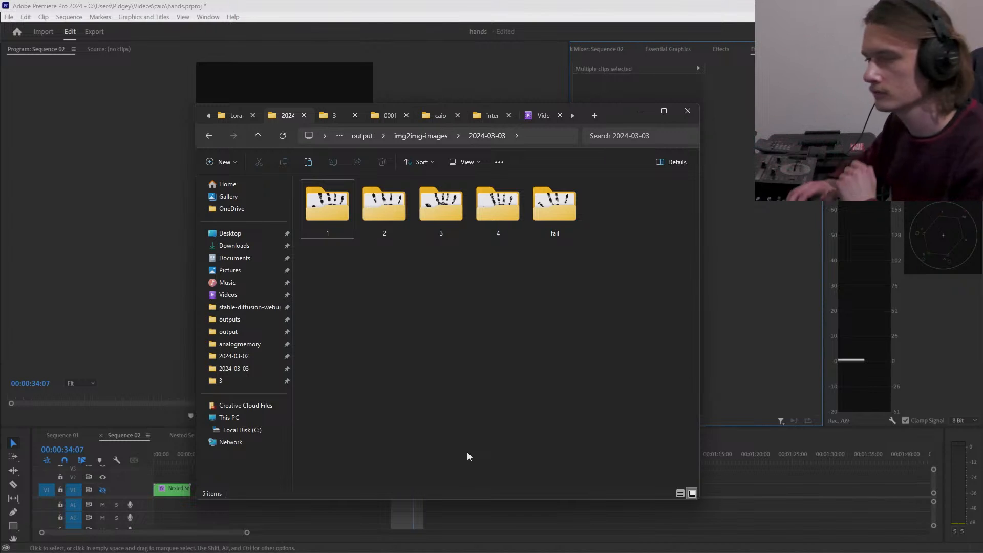
- Open folder 4 and look over the thumbnails of the moved hand print frames
double_click(497, 207)
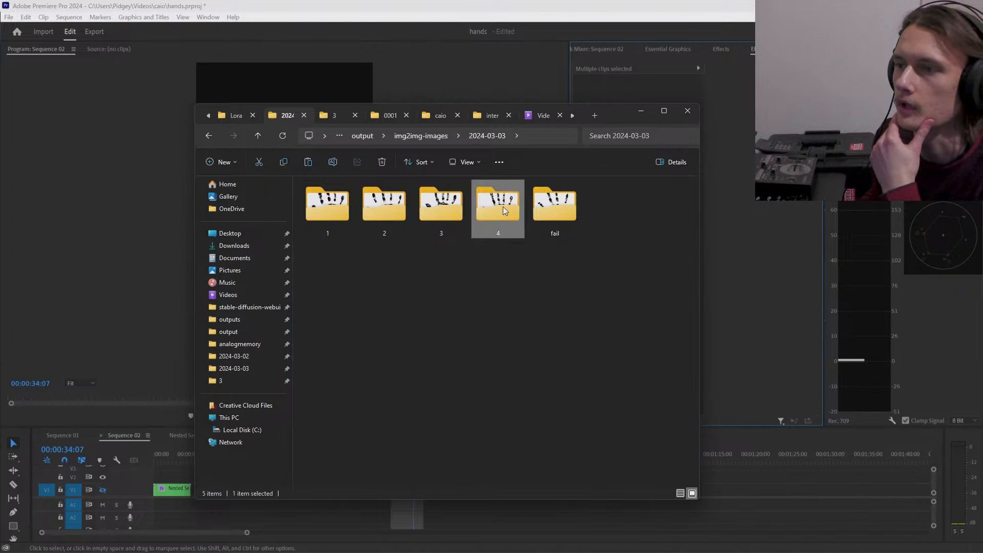
scroll(480, 349, down, 1)
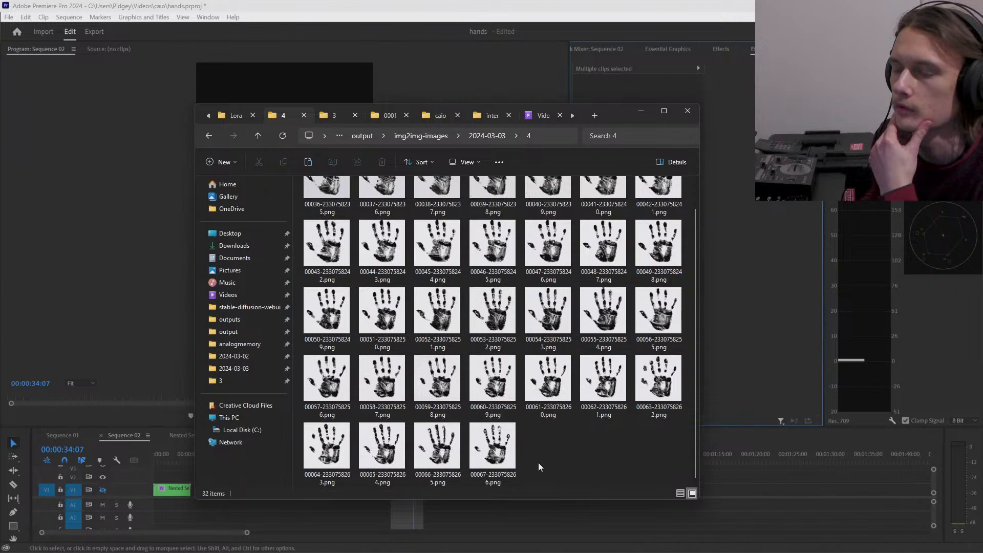
scroll(539, 466, up, 1)
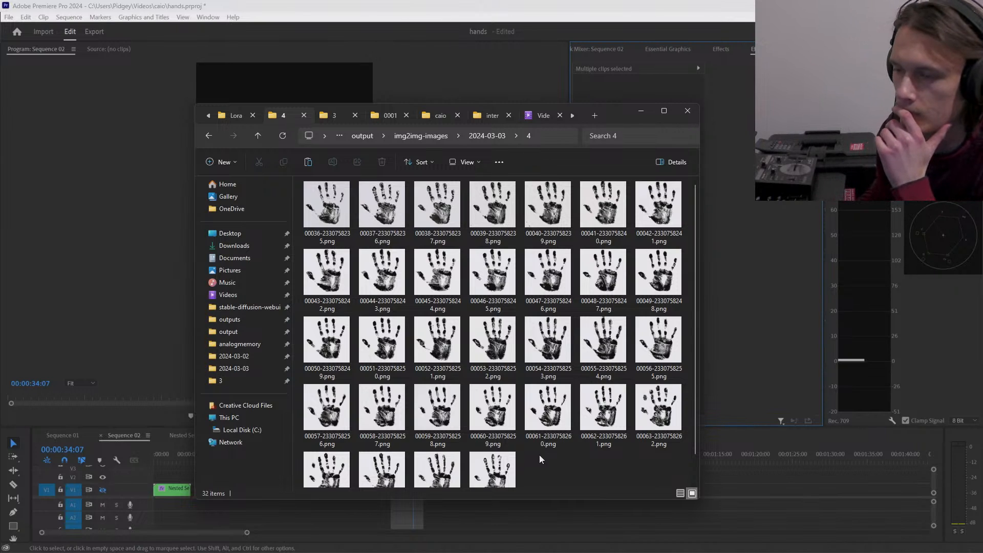
scroll(539, 454, down, 1)
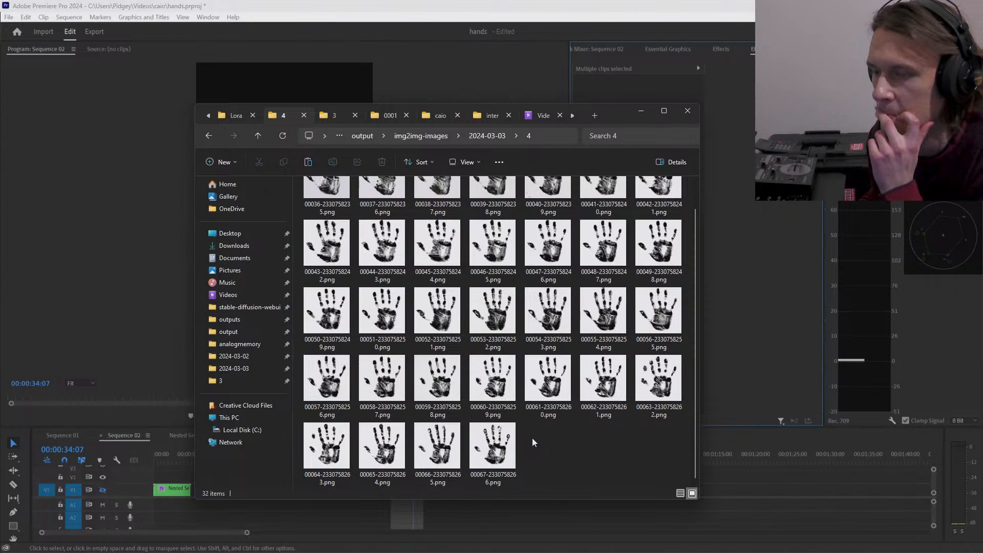
scroll(532, 438, up, 1)
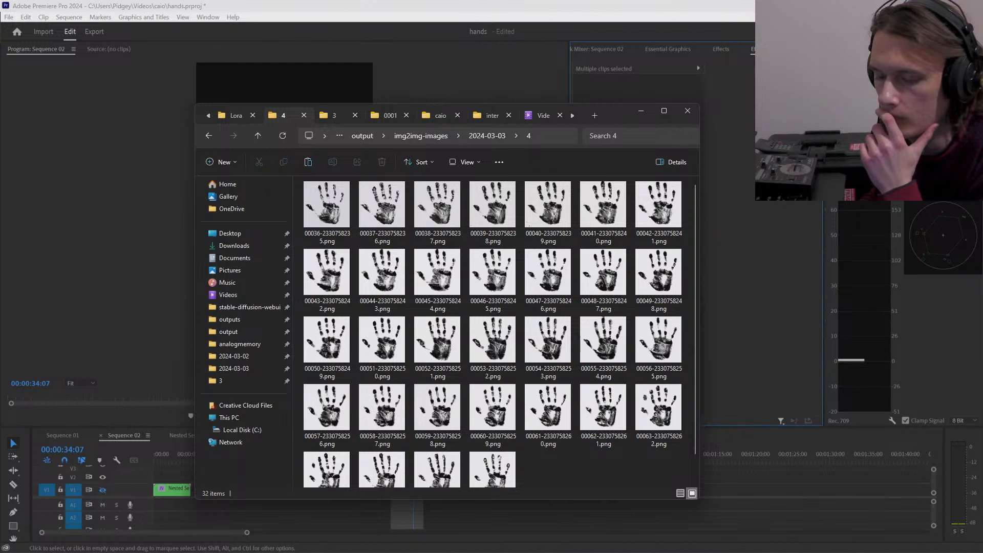
- Switch to Stable Diffusion and clear the two old images from Deforum's Pics to Interpolate input
key(alt+Tab)
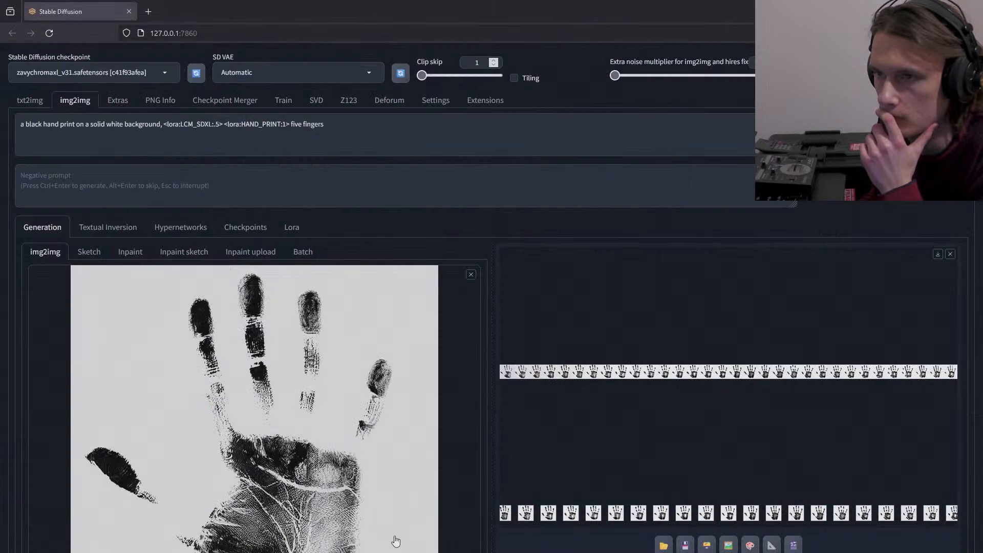
click(387, 101)
scroll(499, 391, down, 5)
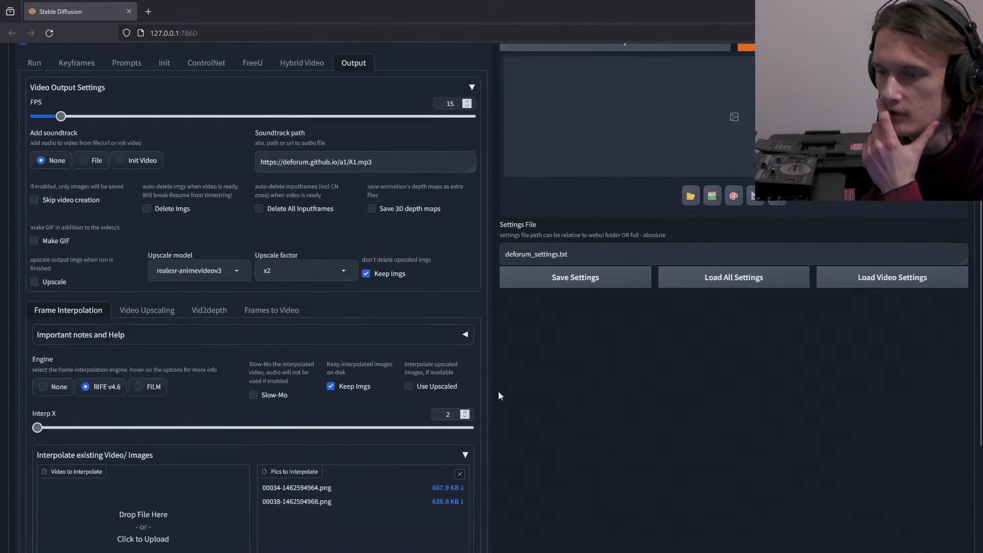
click(459, 322)
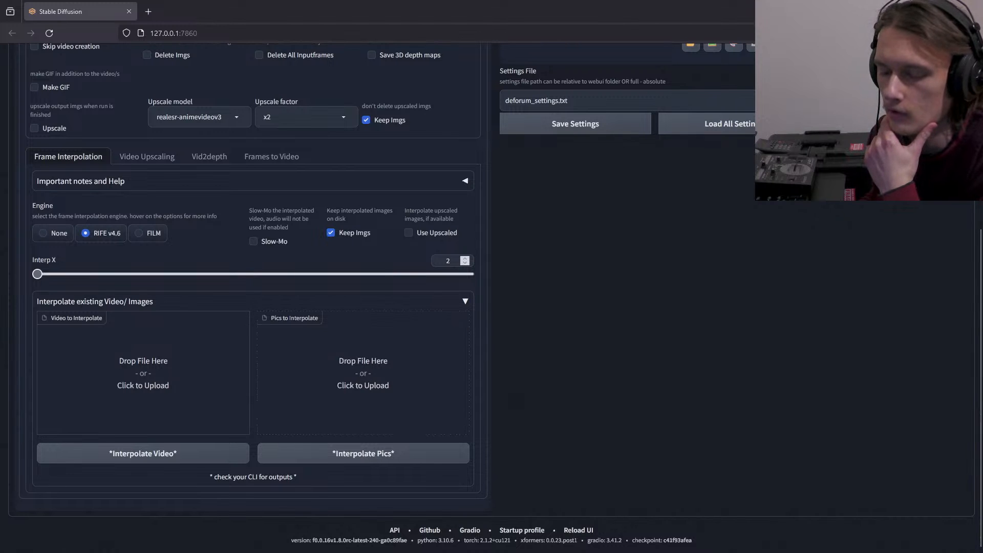
- Return to File Explorer, open folder 1 of 2024-03-03, and view its hand print frames in order from 00000 to 00031
key(alt+Tab)
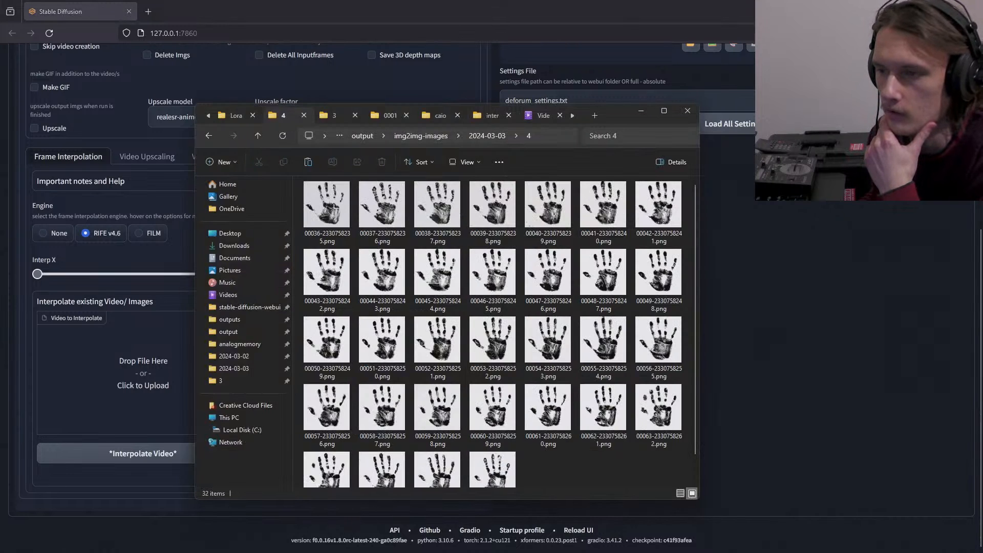
click(257, 136)
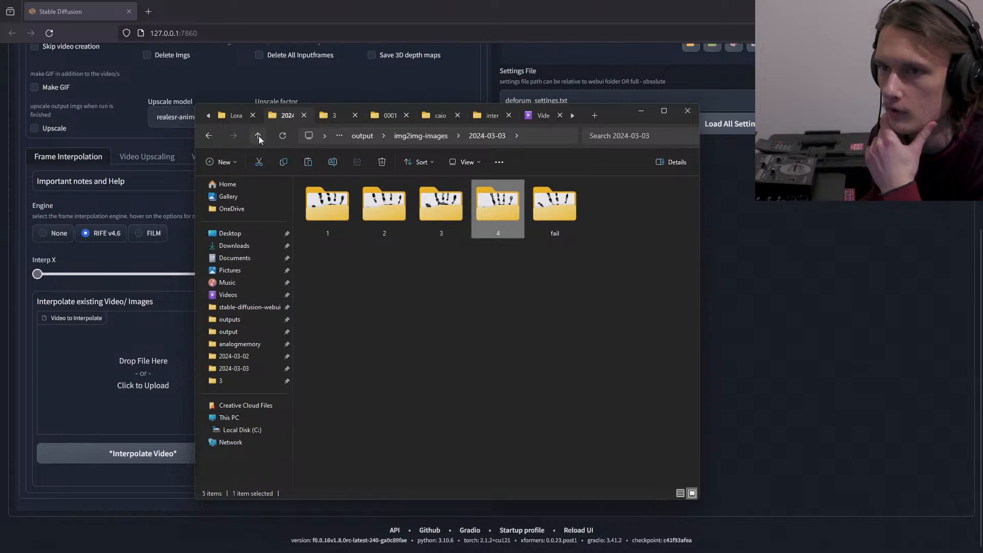
click(327, 214)
double_click(326, 213)
double_click(327, 211)
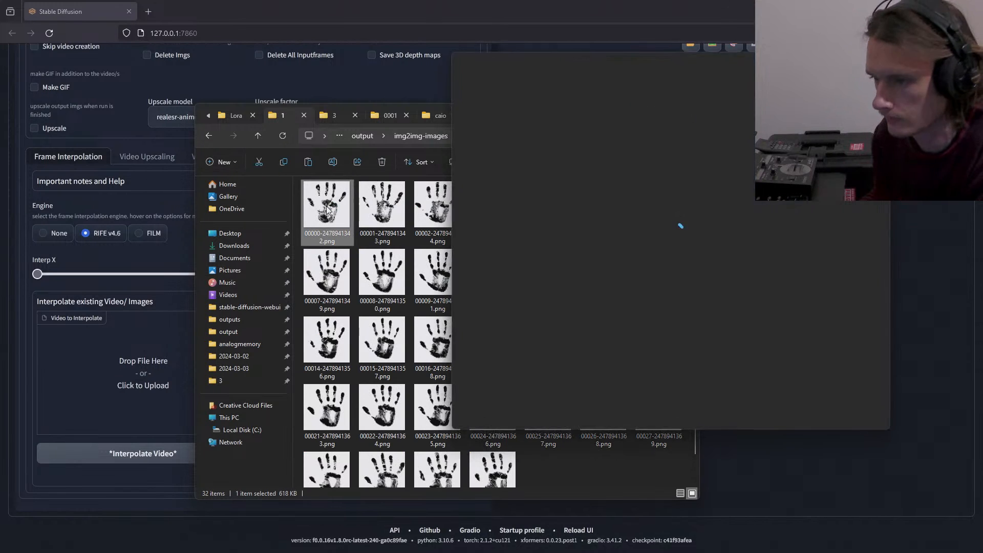
key(Right)
key(Right)
key(Right)
key(Right)
key(Right)
key(Right)
key(Right)
key(Right)
key(Right)
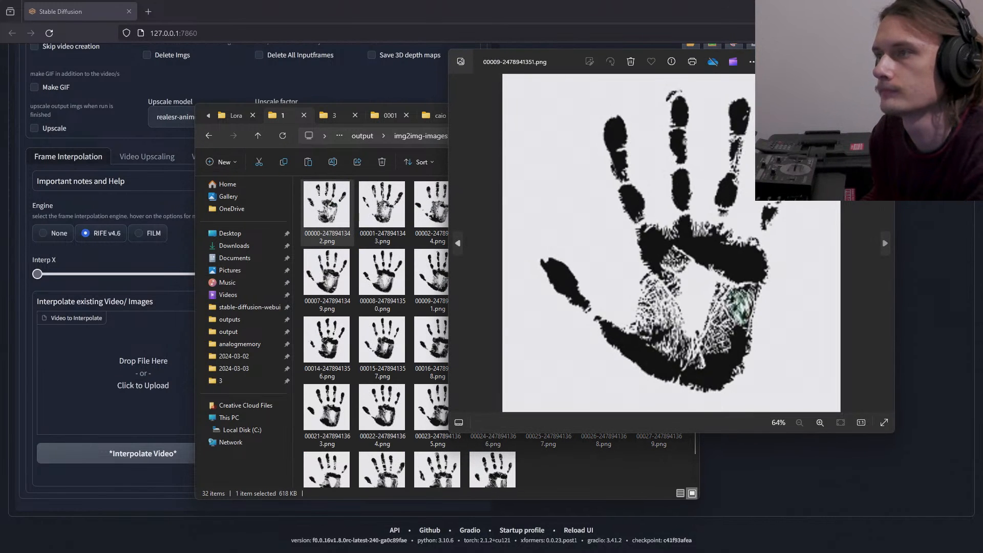
drag(784, 60, 494, 112)
key(Right)
key(Right)
key(Right)
key(Right)
key(Right)
key(Right)
key(Right)
key(Right)
key(Right)
key(Right)
key(Right)
key(Right)
key(Right)
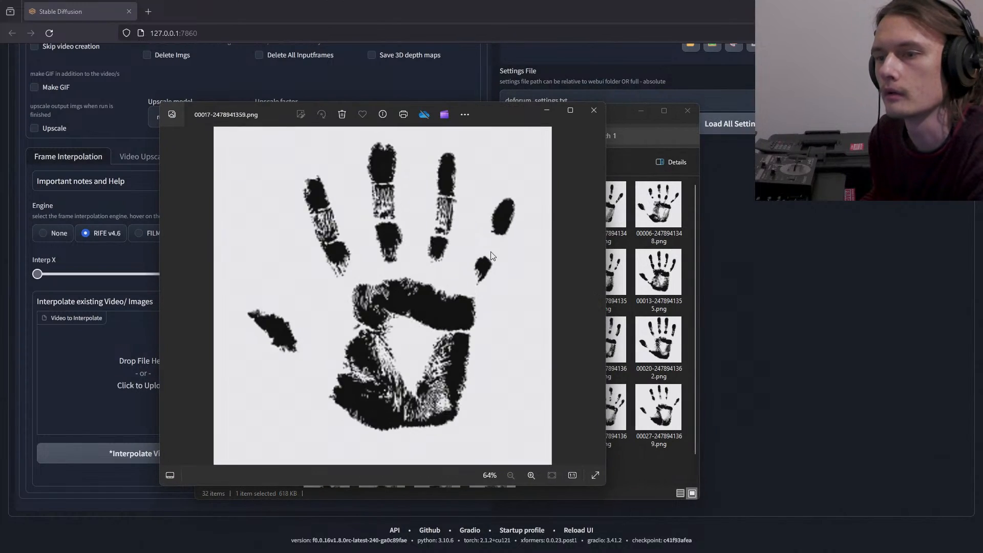
key(Right)
key(Right)
key(Right)
key(Right)
key(Right)
key(Right)
key(Right)
key(Right)
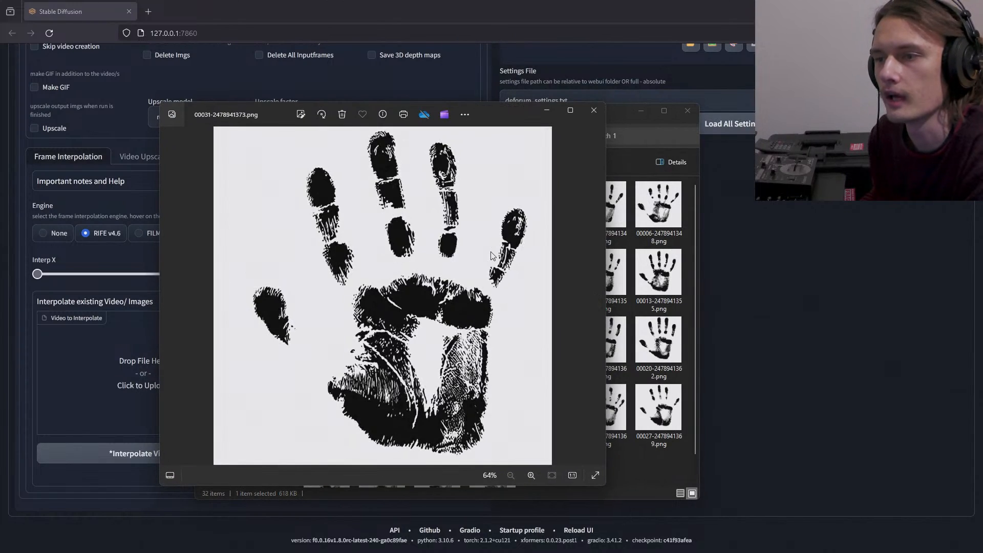
- Compare the last hand print frames of folder 1, between 00025 and 00031, by flipping back and forth
key(Left)
key(Left)
key(Left)
key(Left)
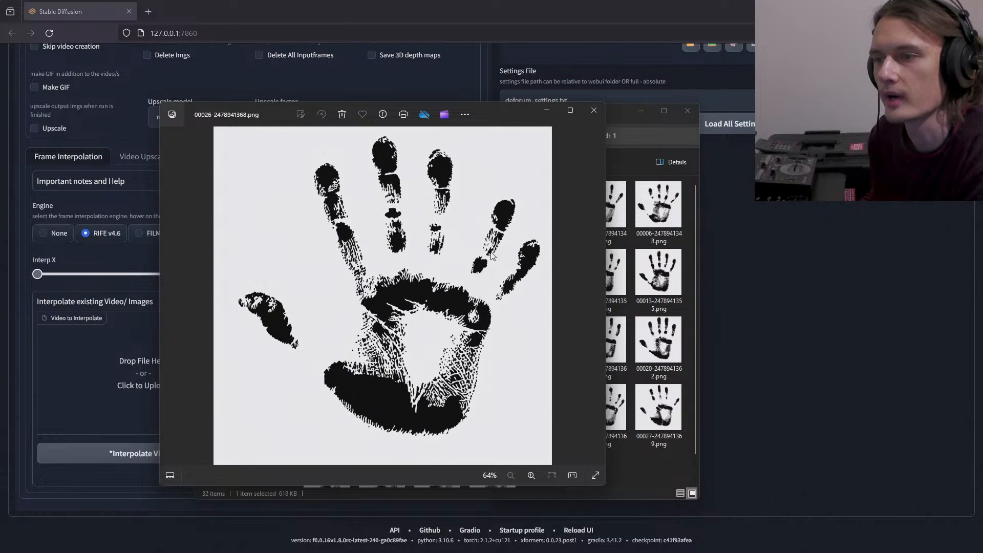
key(Right)
key(Left)
key(Left)
key(Left)
key(Right)
key(Right)
key(Right)
key(Right)
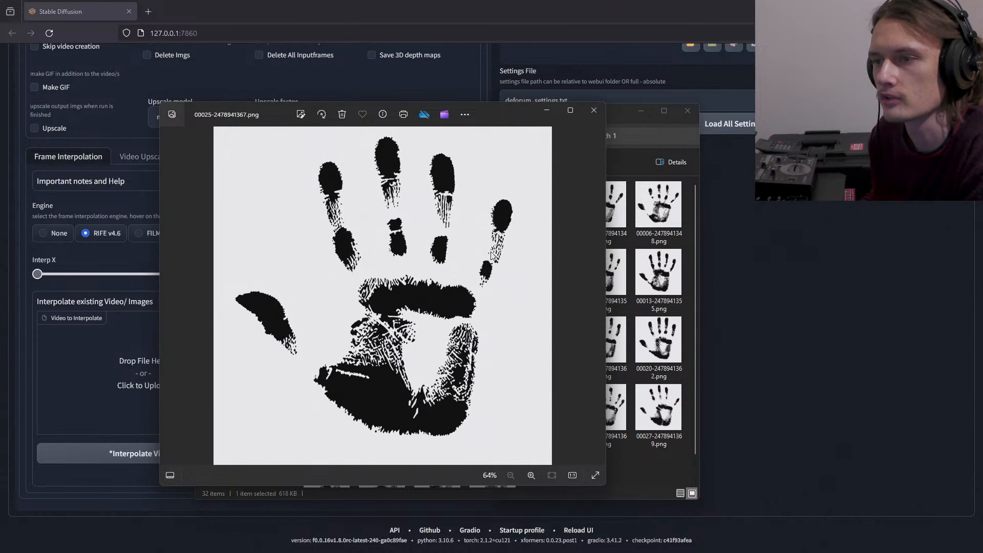
key(Right)
key(Right)
key(Right)
key(Left)
key(Left)
key(Left)
key(Left)
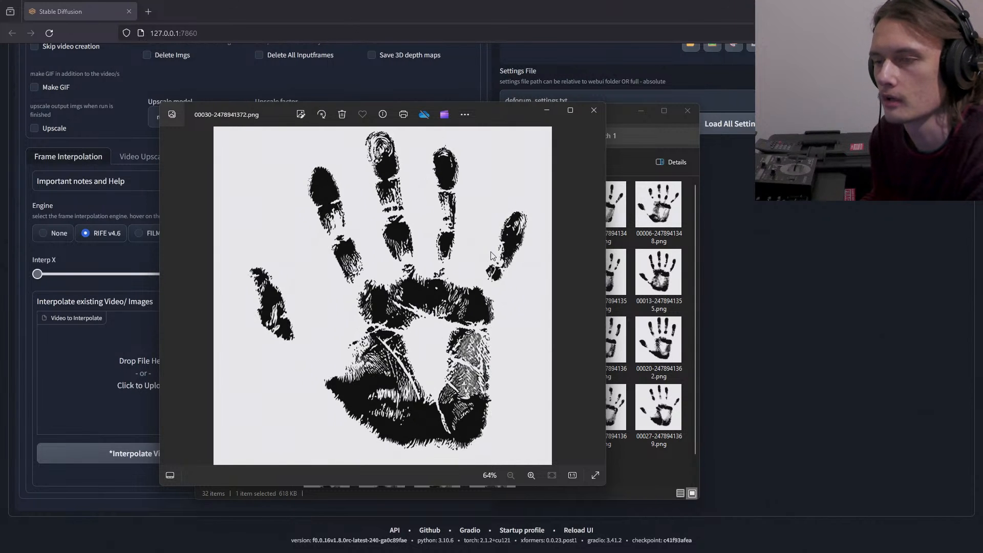
- View the hand print frames in reverse order back to 00000 and close the image viewer
key(Left)
key(Left)
key(Left)
key(Left)
key(Left)
key(Left)
key(Left)
key(Left)
key(Left)
key(Left)
key(Left)
key(Left)
key(Left)
key(Left)
key(Left)
key(Left)
key(Left)
key(Left)
key(Left)
key(Left)
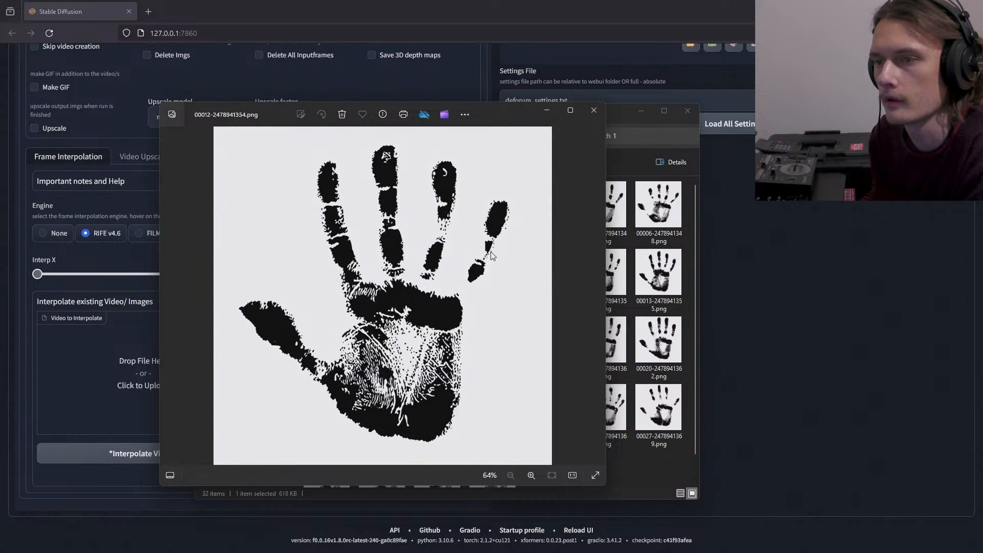
key(Left)
key(Left)
key(Left)
key(Left)
key(Left)
key(Left)
key(Left)
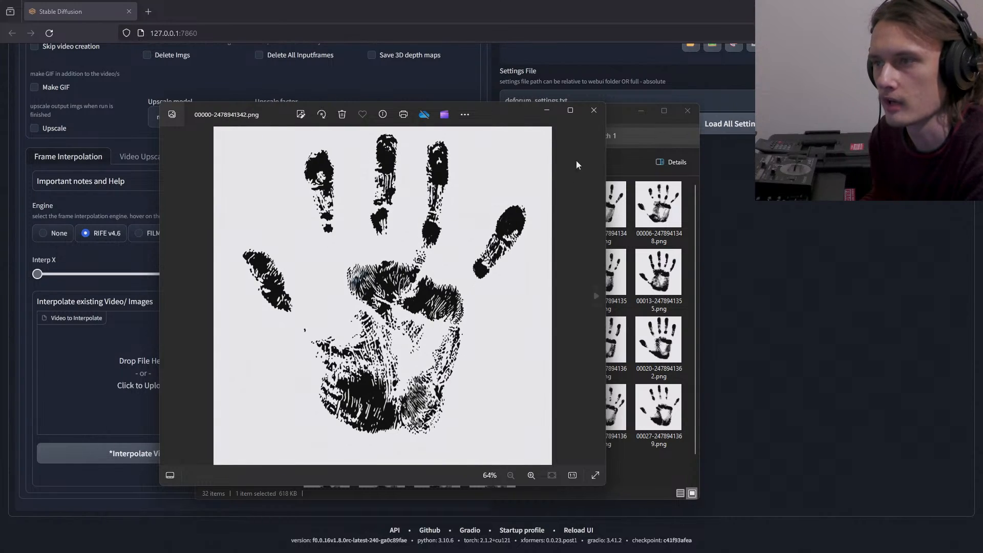
click(594, 110)
- Select all hand print frames in folder 1 and load them into Deforum's Pics to Interpolate input
scroll(447, 321, down, 1)
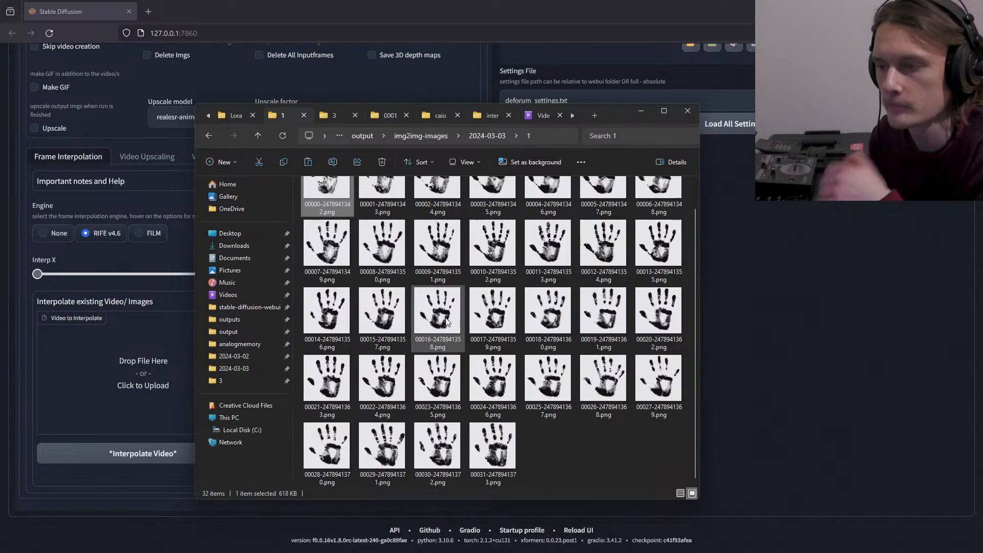
key(ctrl+a)
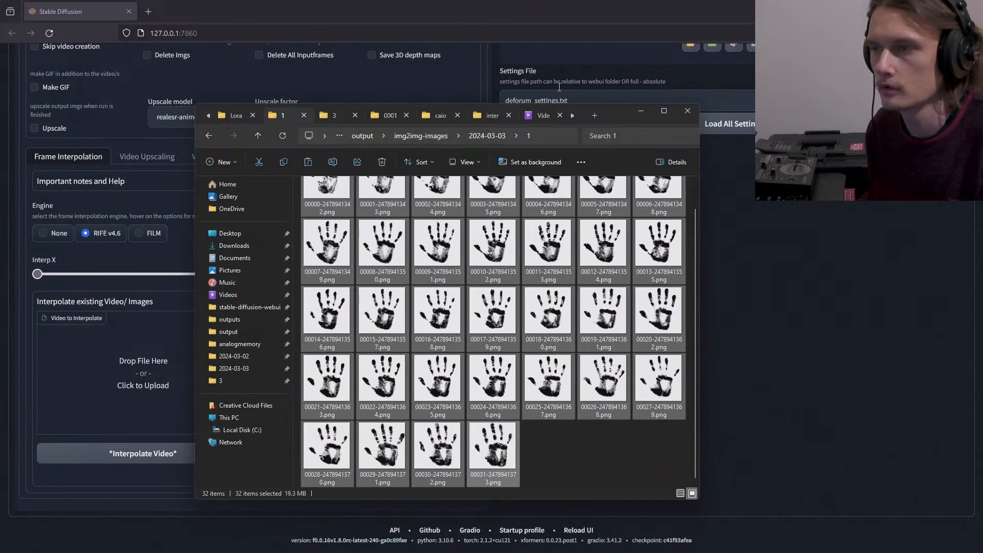
drag(616, 120, 857, 112)
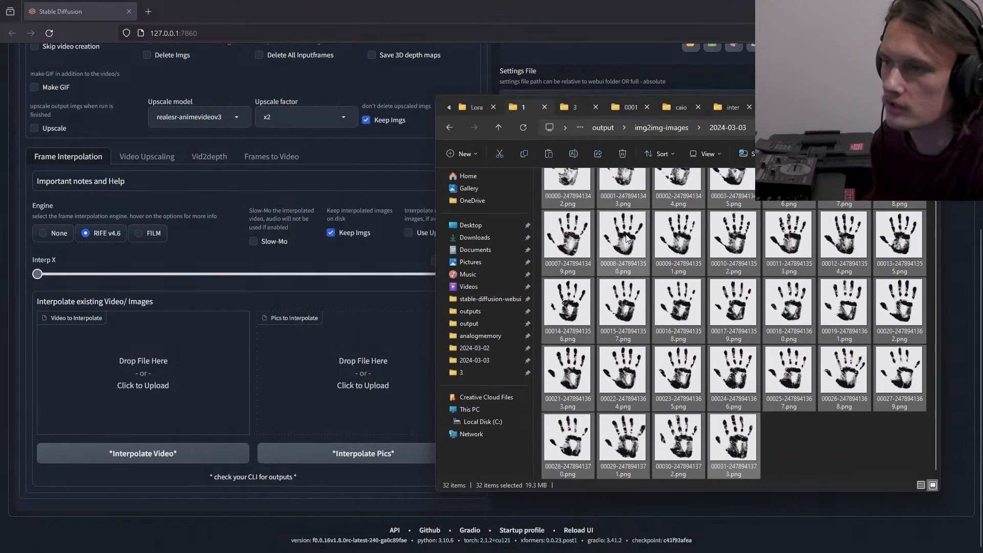
scroll(627, 236, up, 1)
drag(626, 237, 356, 367)
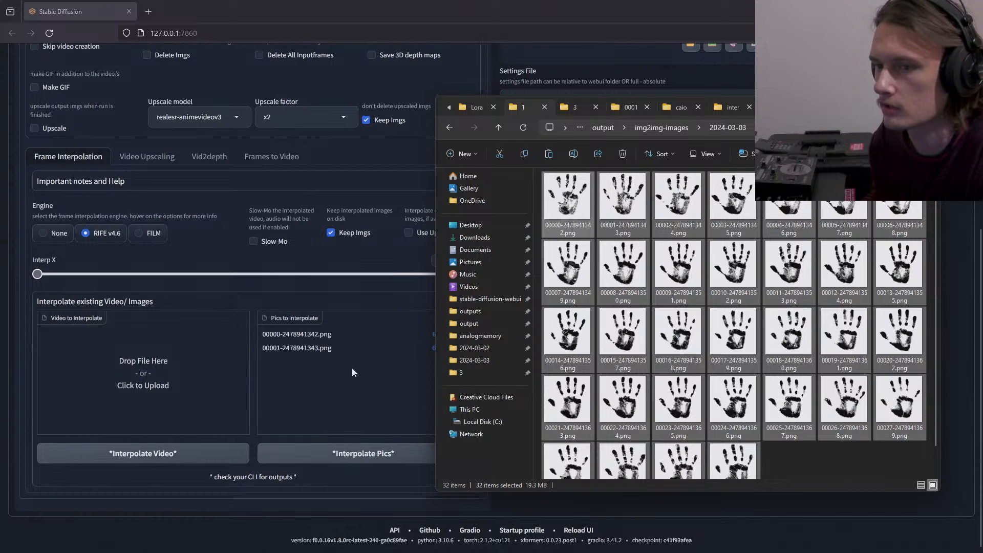
- Set the video output to 24 FPS and interpolate the loaded pics with RIFE v4.6 at Interp X 2
click(222, 243)
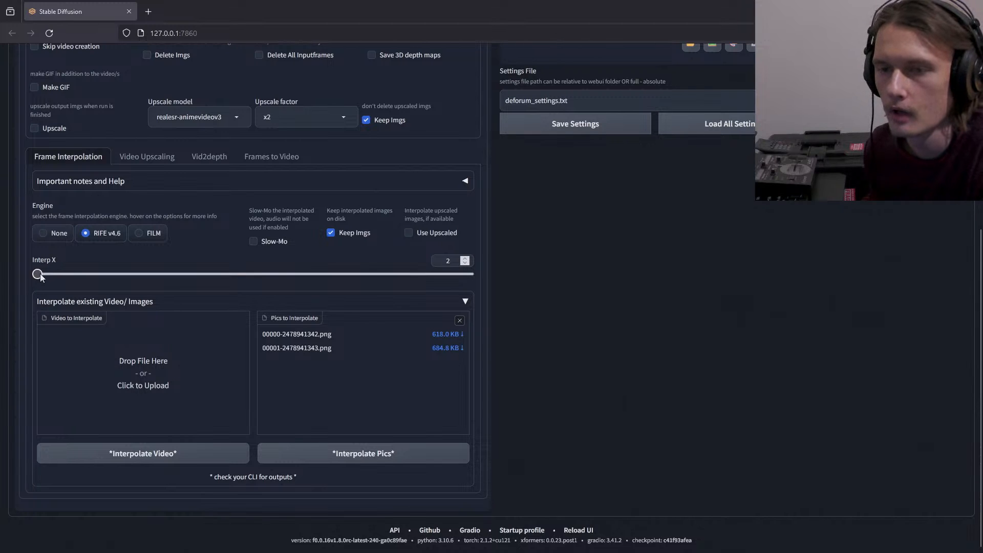
scroll(204, 235, up, 5)
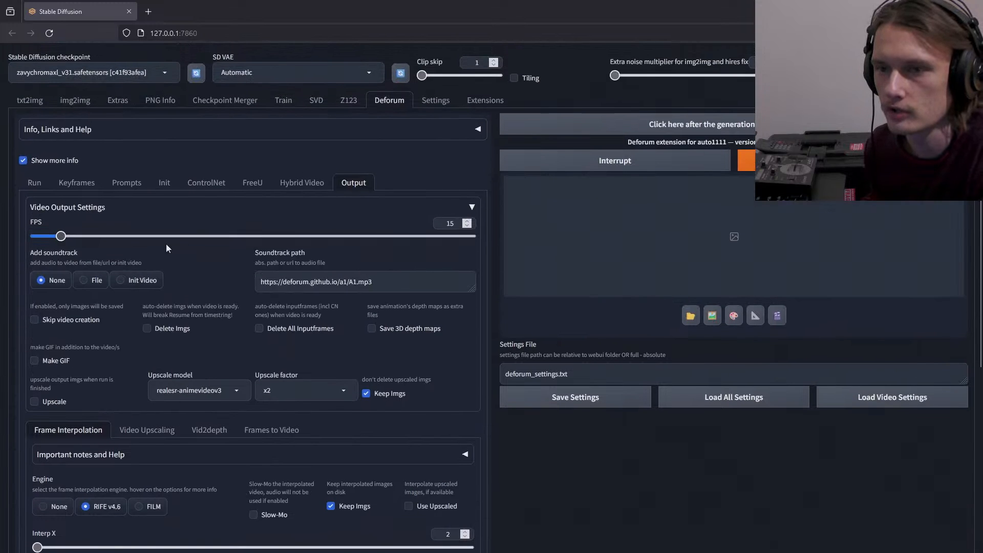
drag(65, 240, 77, 238)
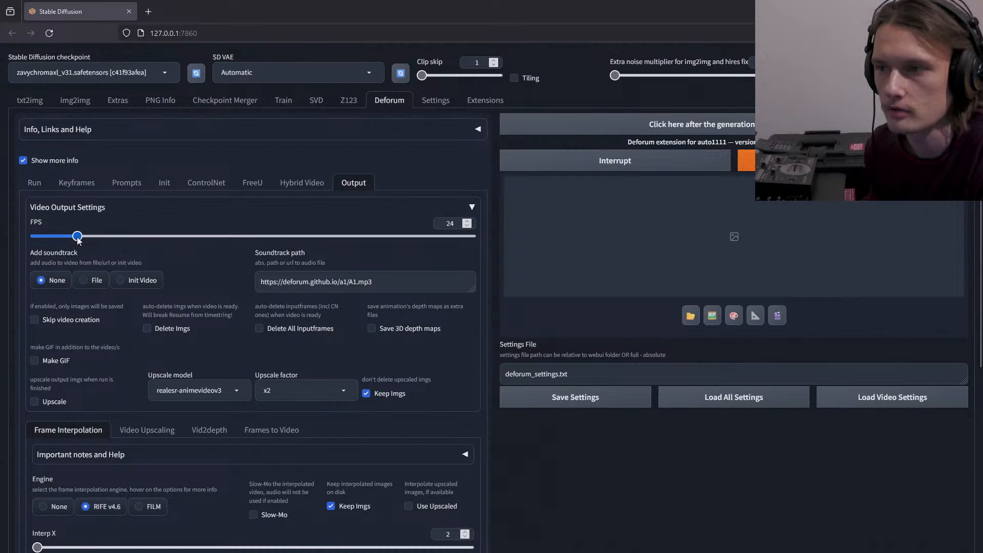
scroll(239, 342, down, 5)
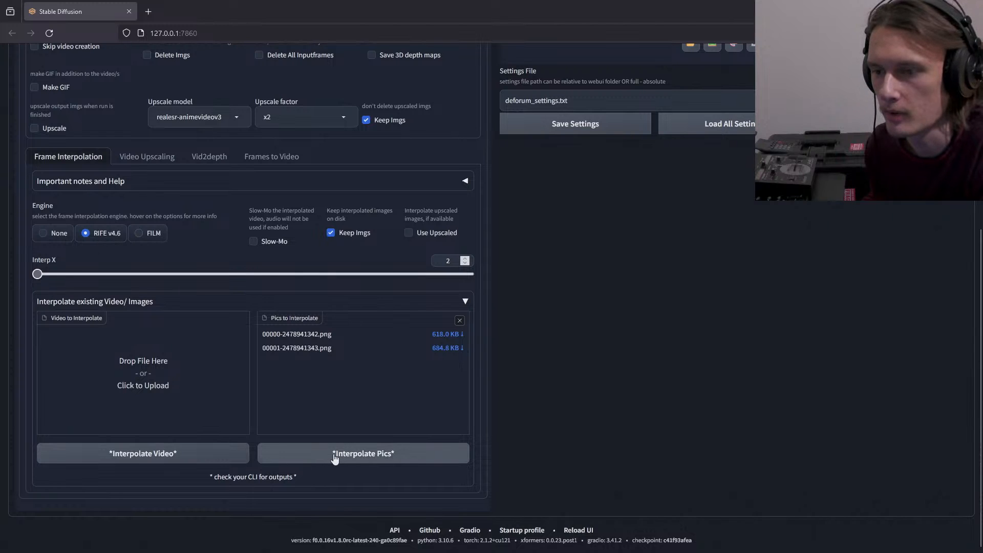
- Look for the new output in File Explorer's frame-interpolation folder and check the interpolation progress in the sd forge console
click(441, 552)
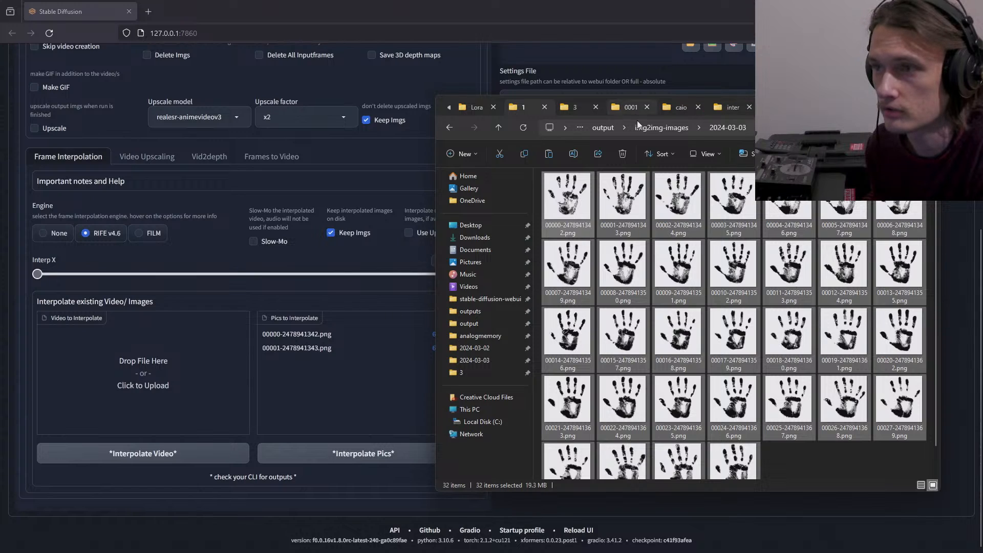
click(733, 108)
click(502, 131)
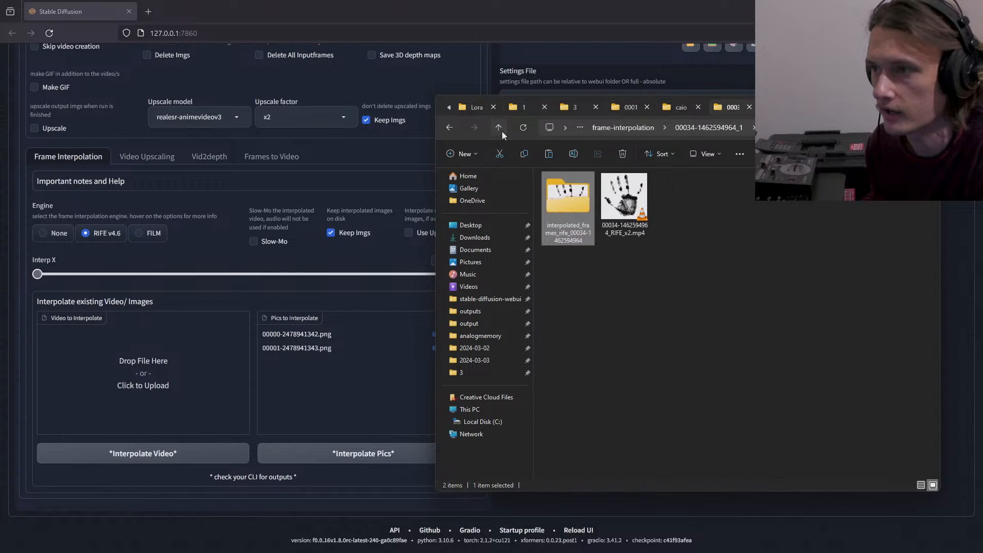
click(789, 279)
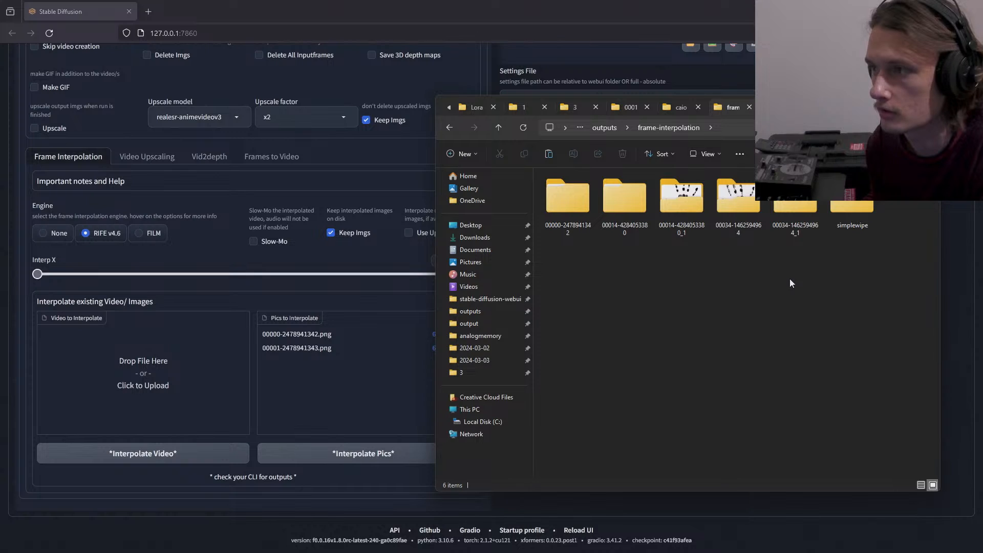
double_click(561, 212)
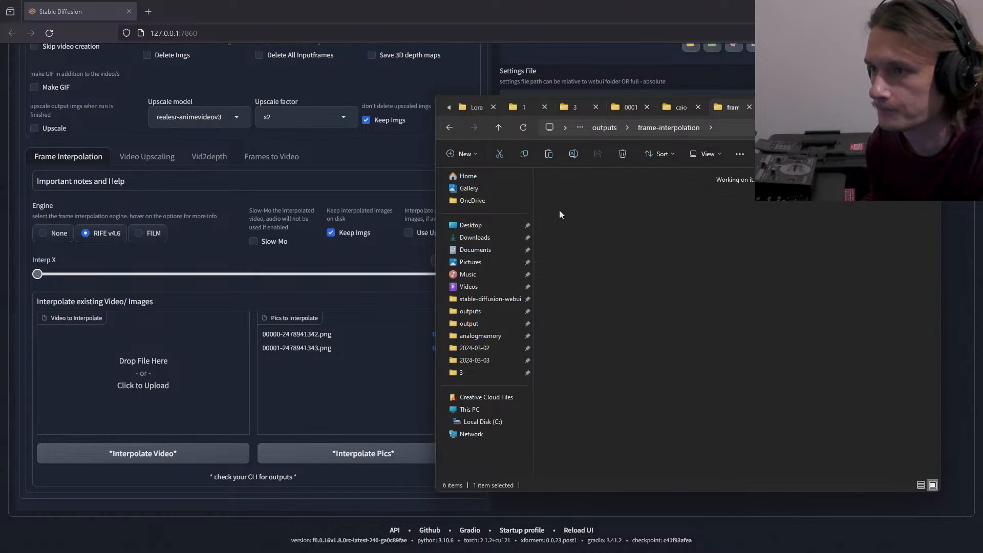
click(499, 128)
key(alt+Tab)
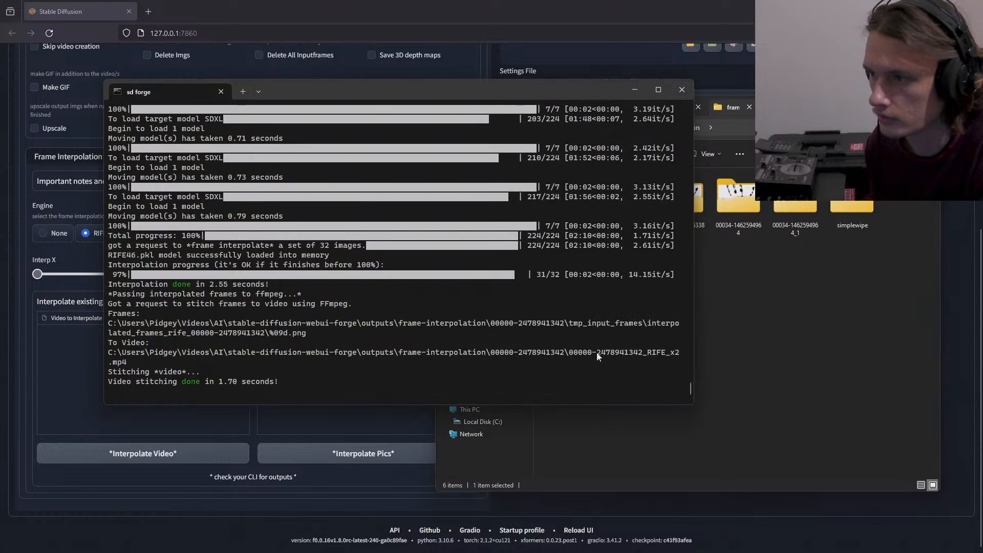
drag(578, 92, 426, 88)
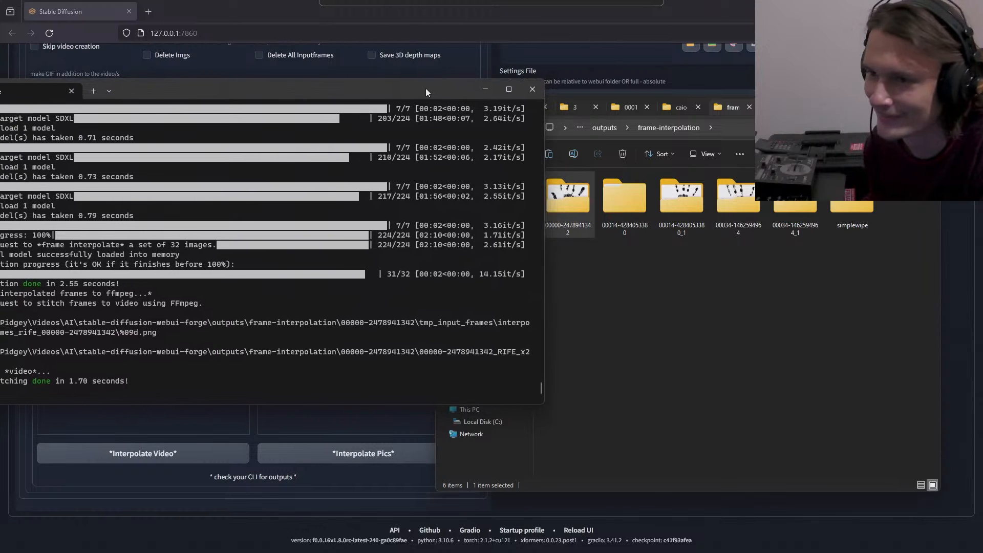
double_click(568, 195)
double_click(635, 207)
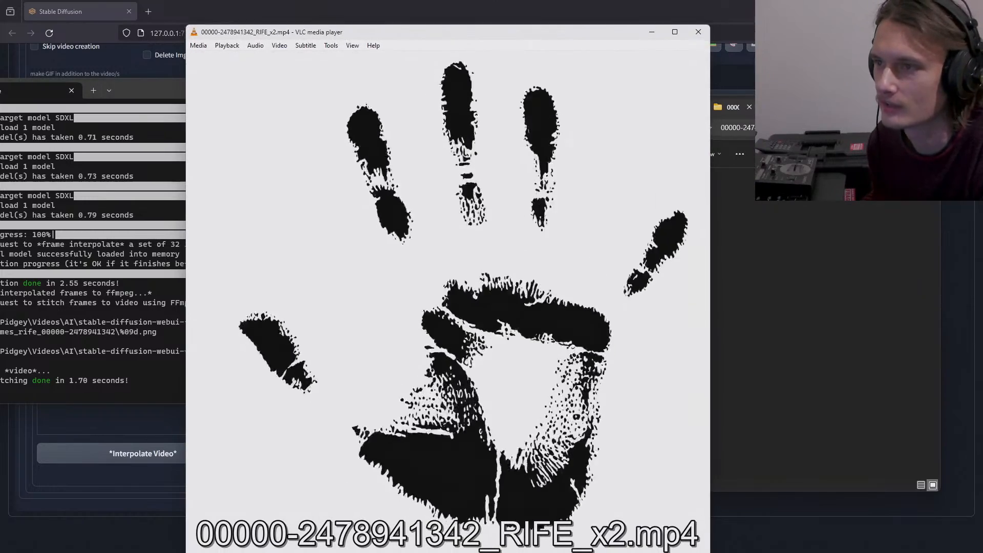
drag(532, 36, 533, 22)
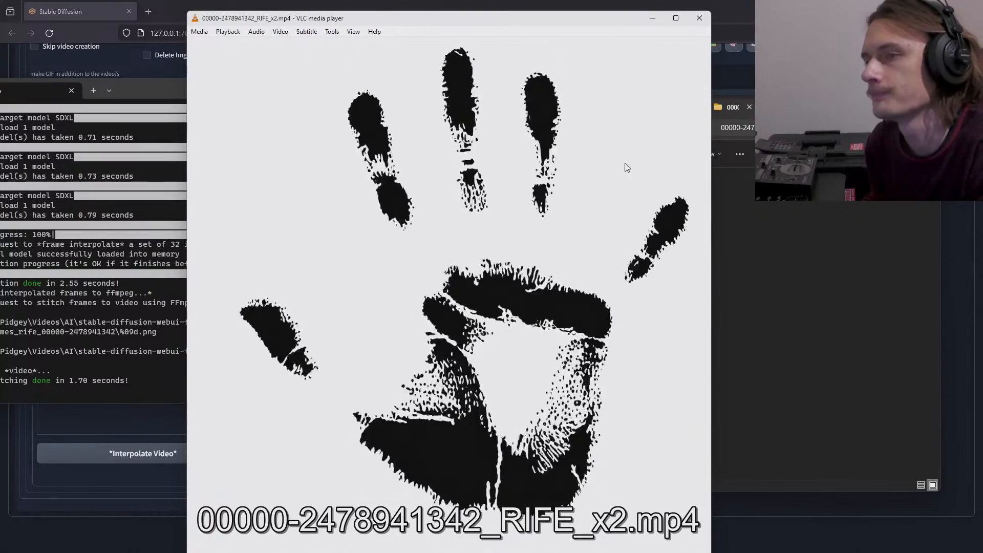
click(698, 18)
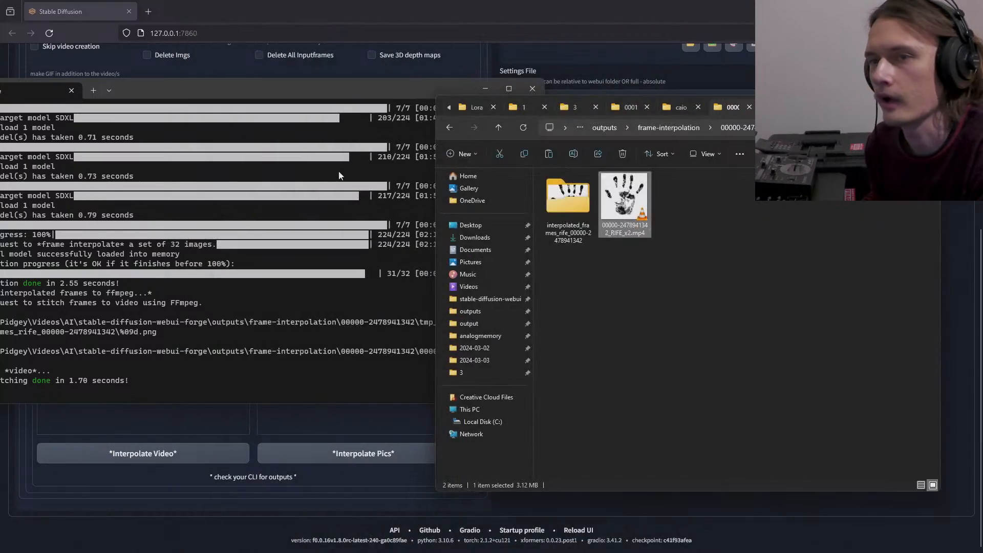
- Return to Deforum, switch the interpolation engine to FILM, and interpolate the same pics at Interp X 2
click(484, 57)
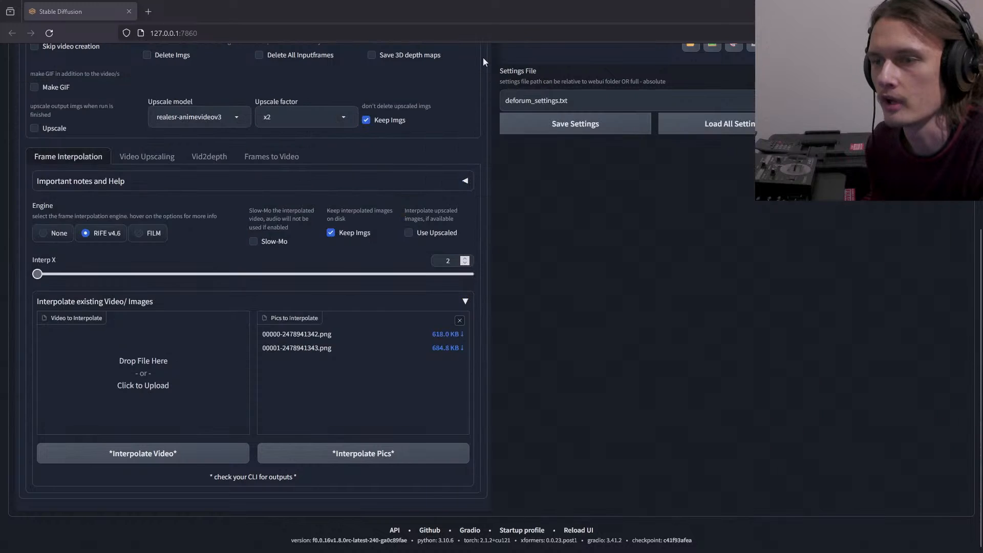
click(142, 237)
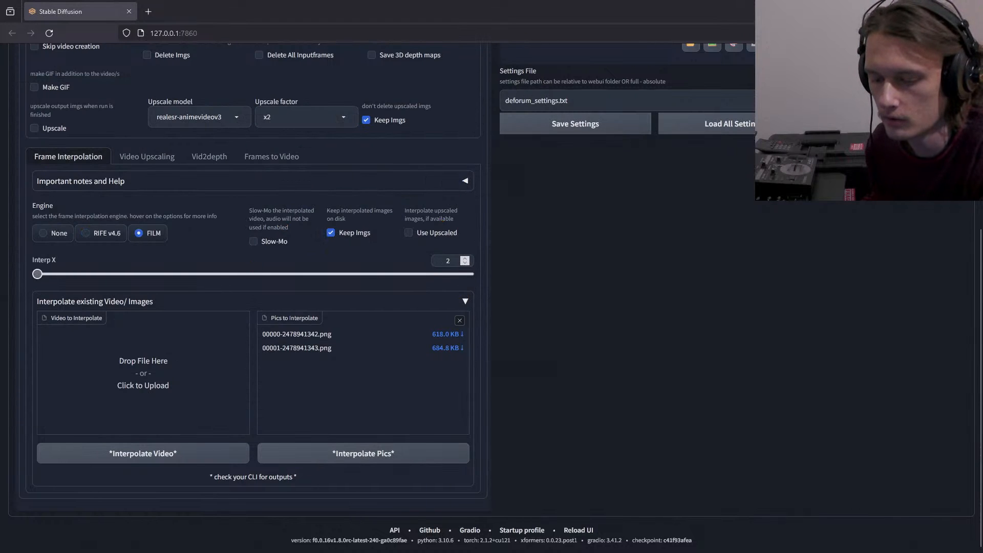
key(alt+Tab)
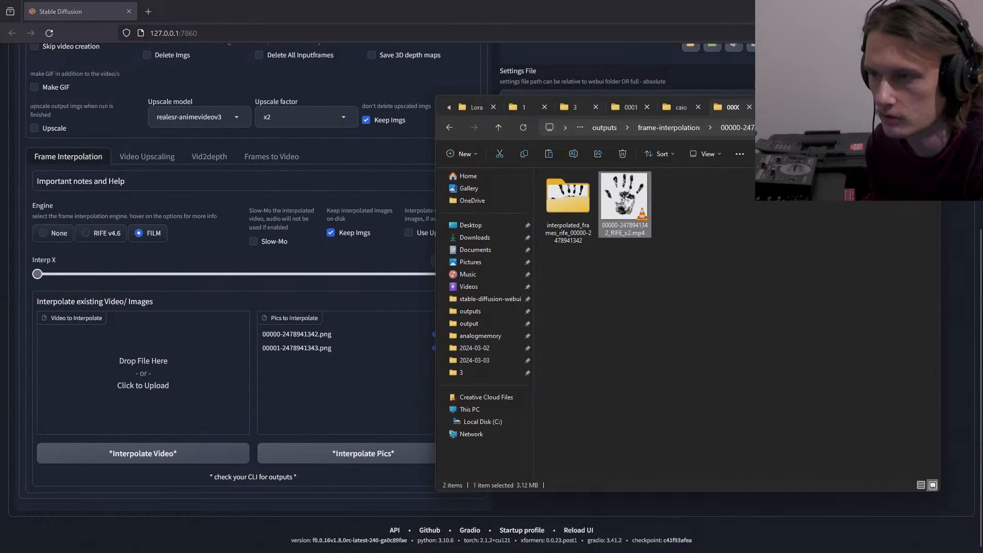
click(498, 127)
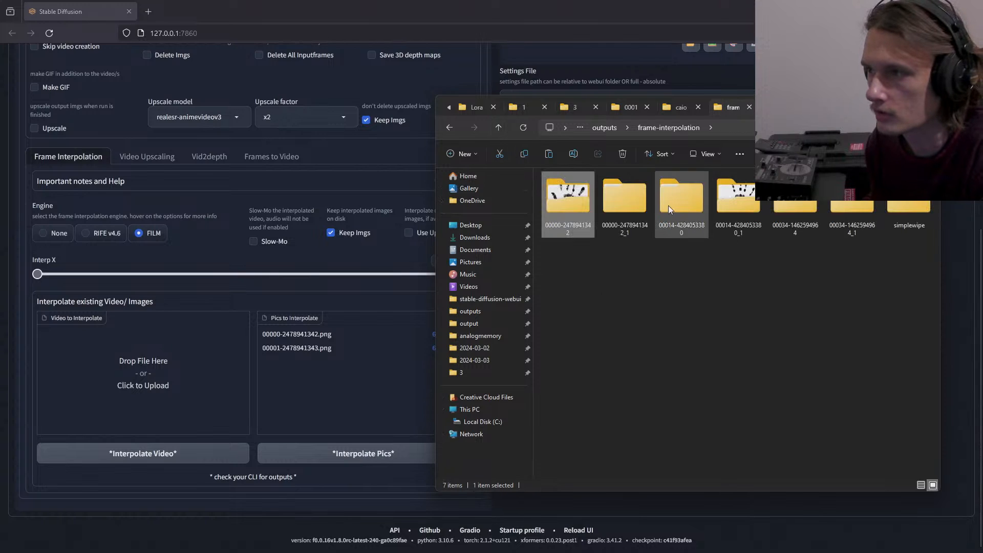
double_click(625, 199)
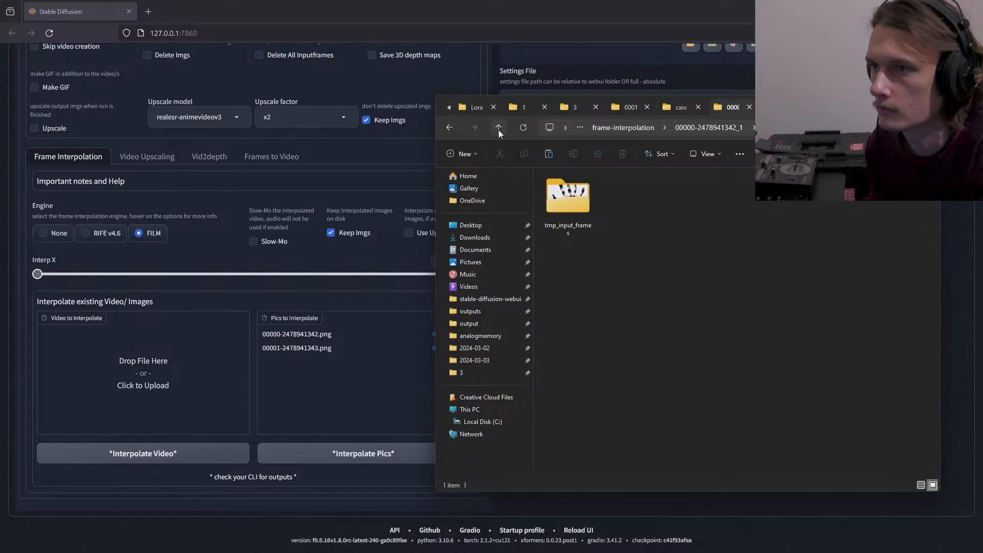
click(499, 127)
double_click(631, 190)
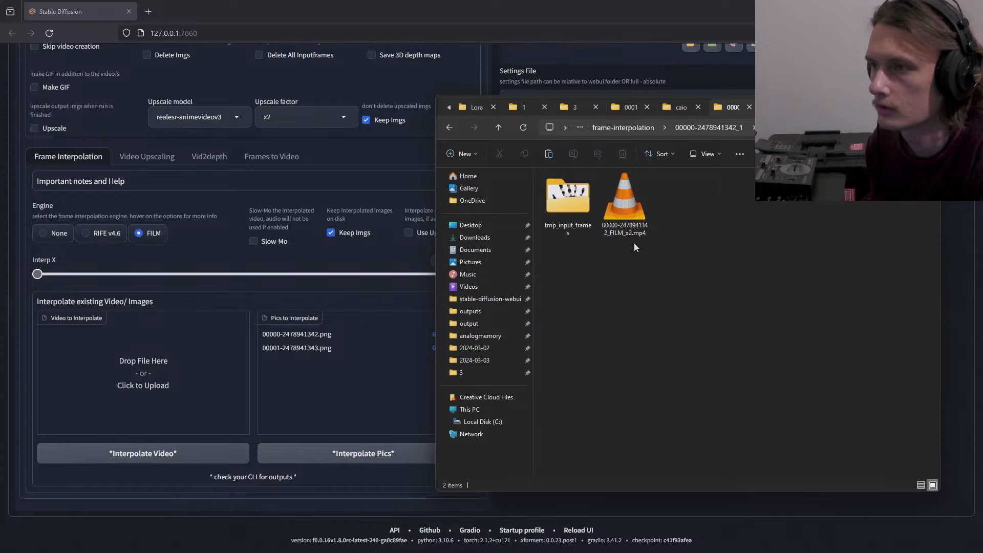
double_click(624, 228)
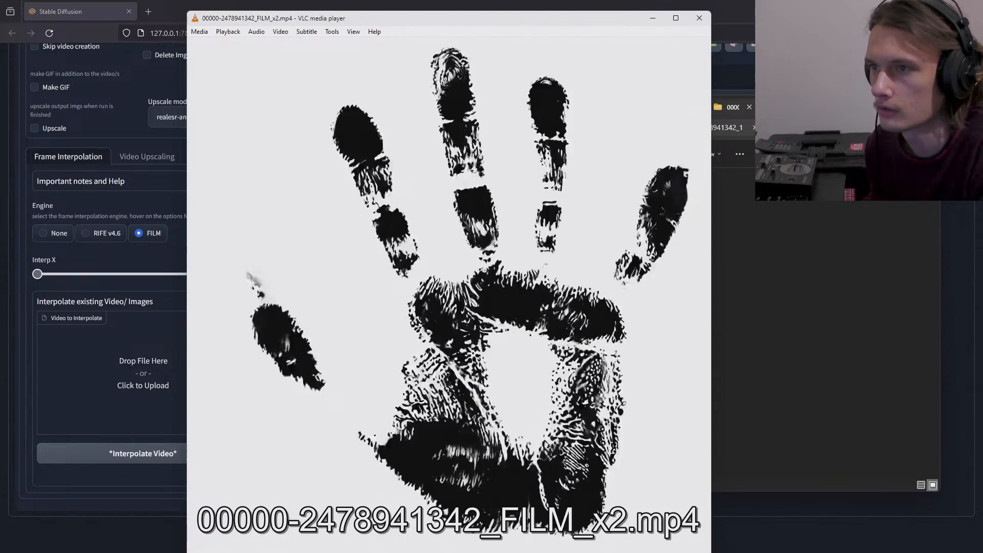
click(699, 18)
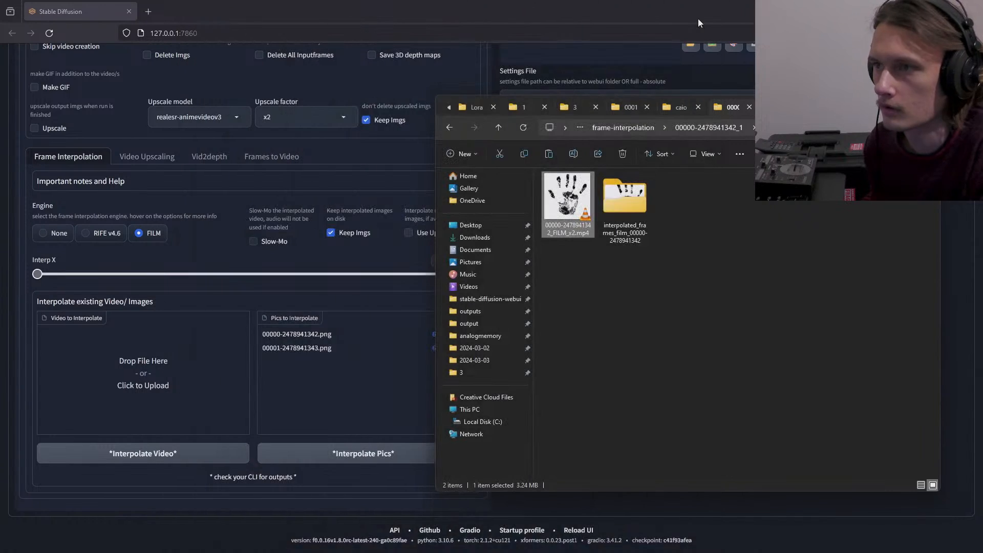
- In Deforum, set Interp X to 4, switch the engine back to RIFE v4.6, and interpolate the pics
click(37, 274)
drag(39, 276, 42, 276)
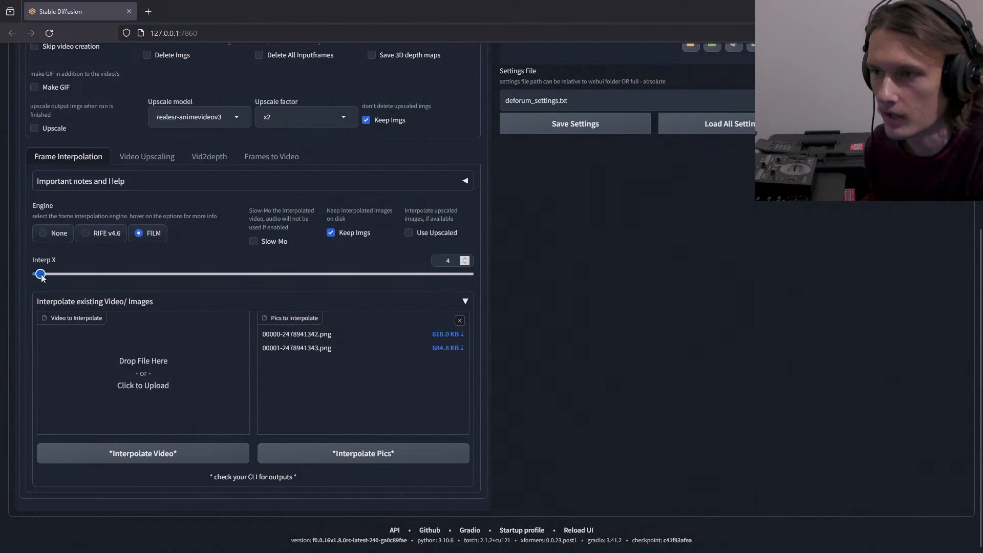
click(84, 233)
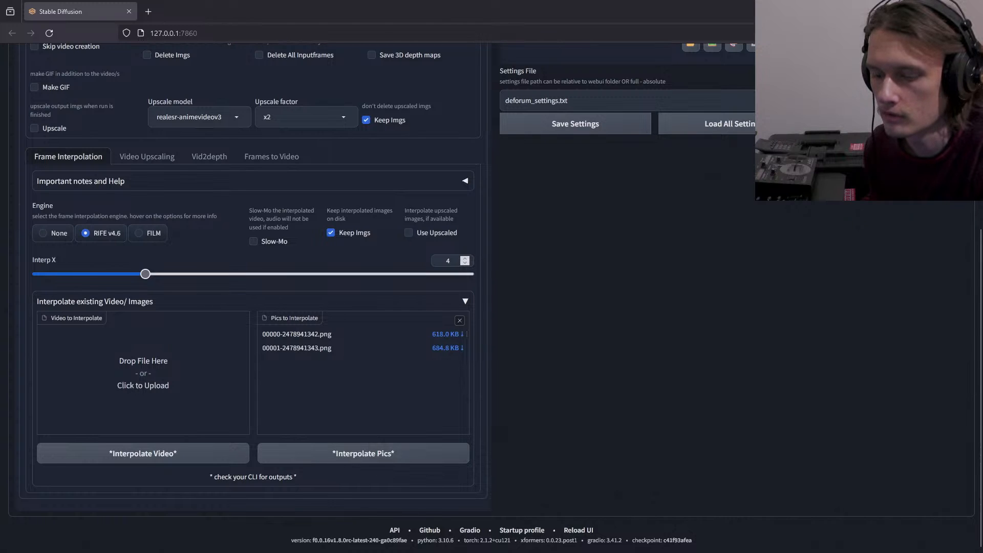
key(alt+Tab)
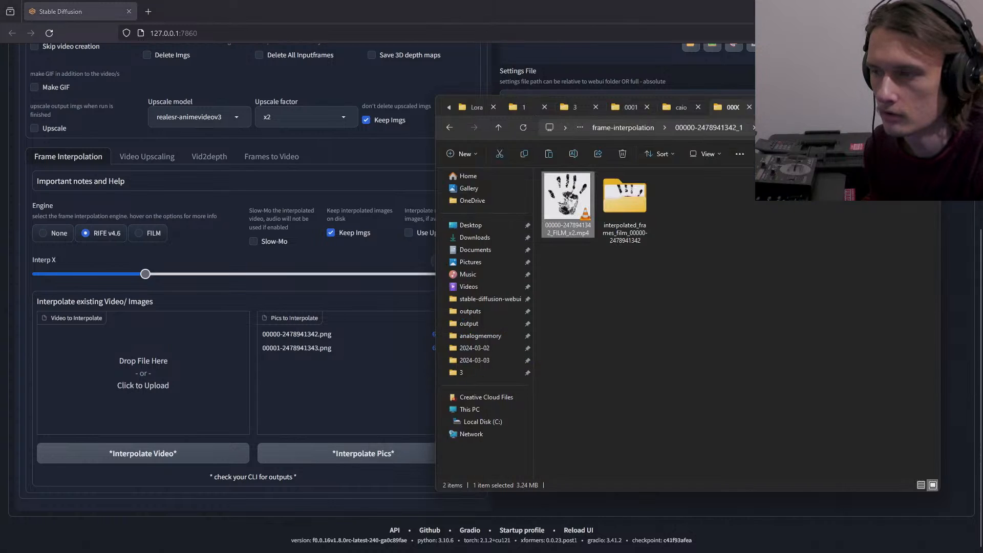
click(497, 128)
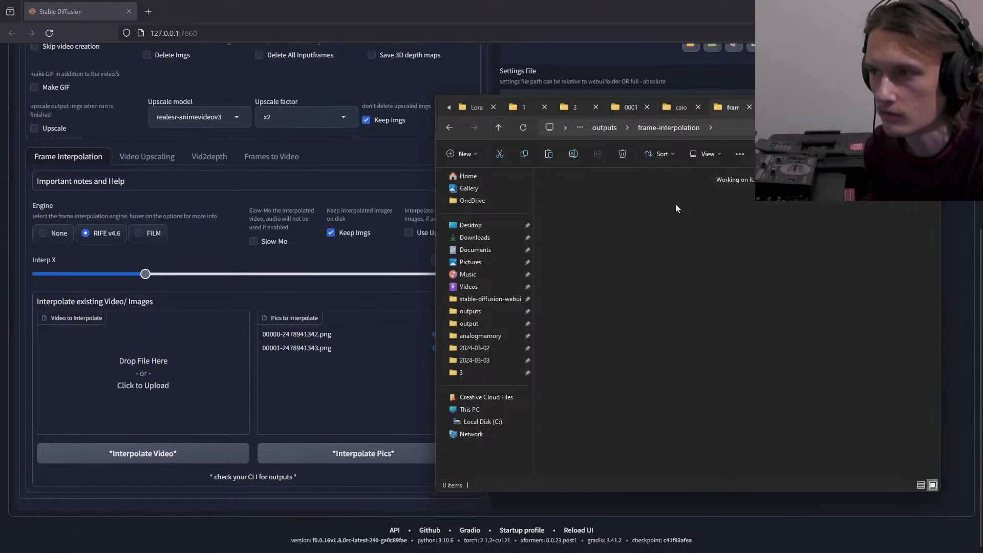
double_click(675, 203)
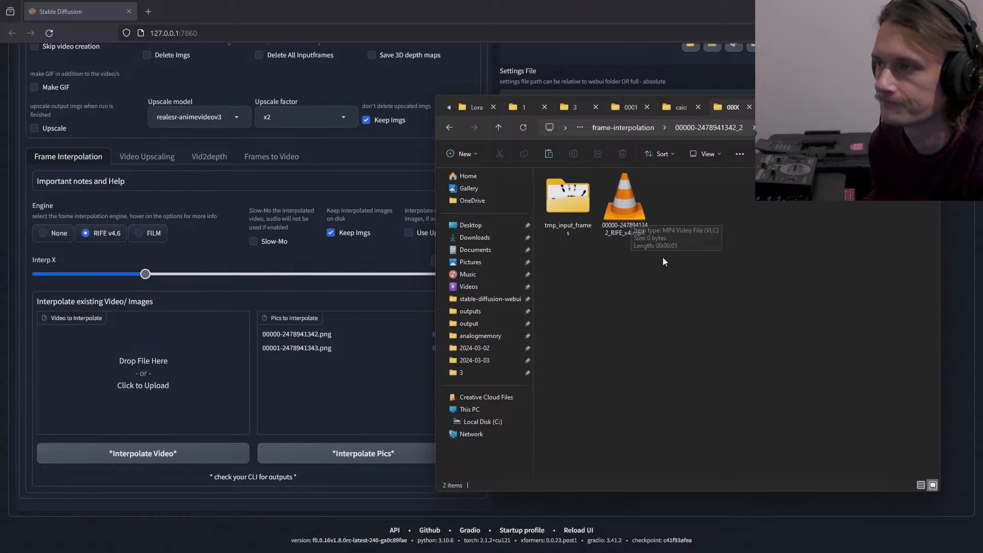
click(584, 199)
double_click(584, 200)
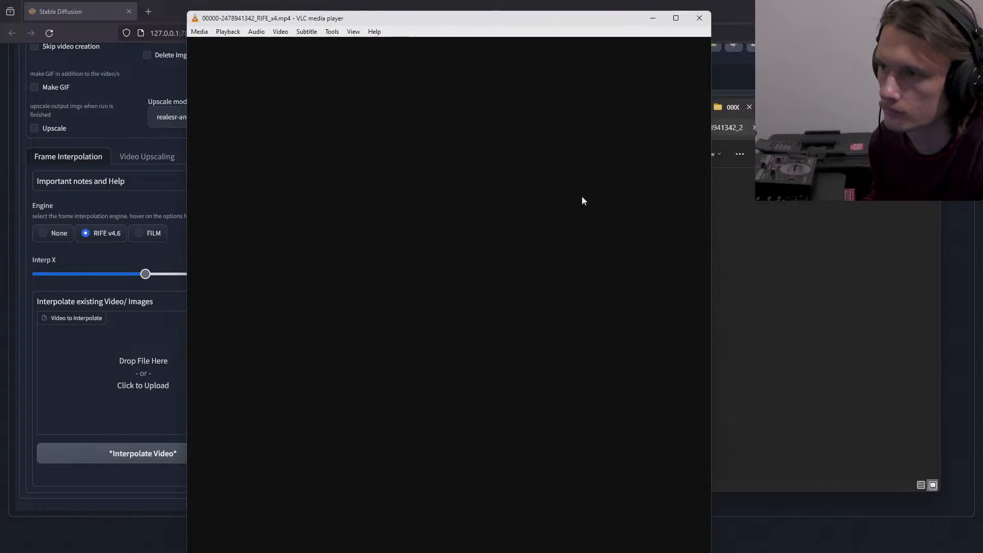
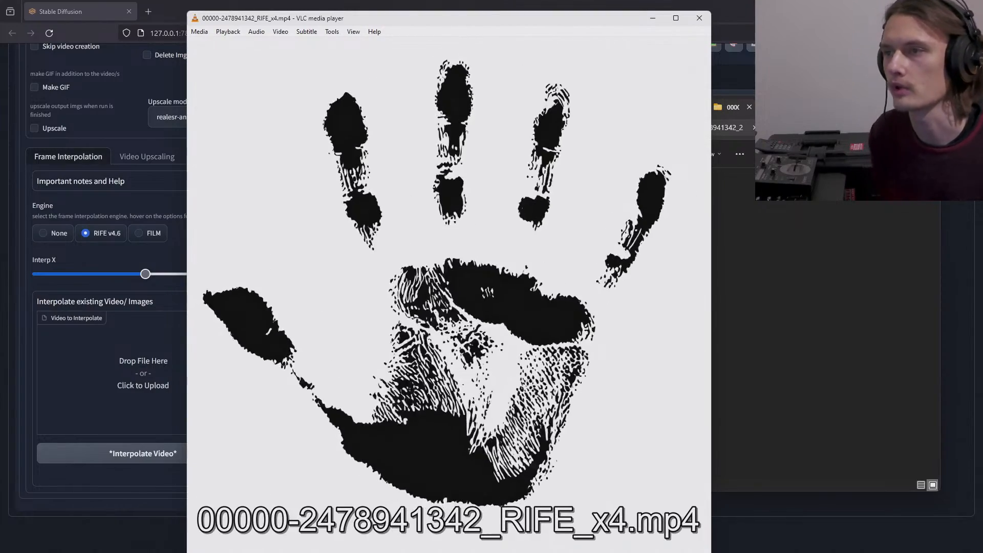
click(700, 19)
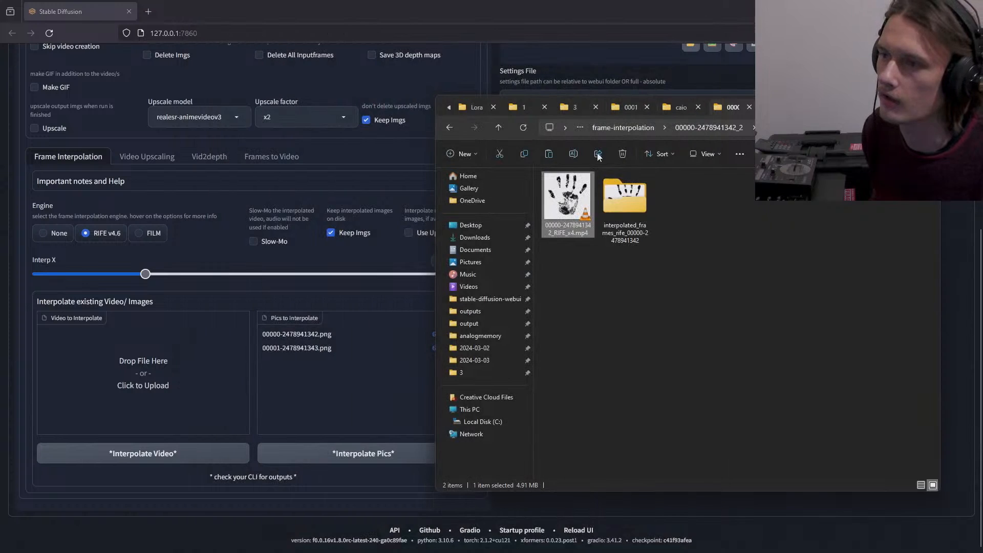
double_click(631, 198)
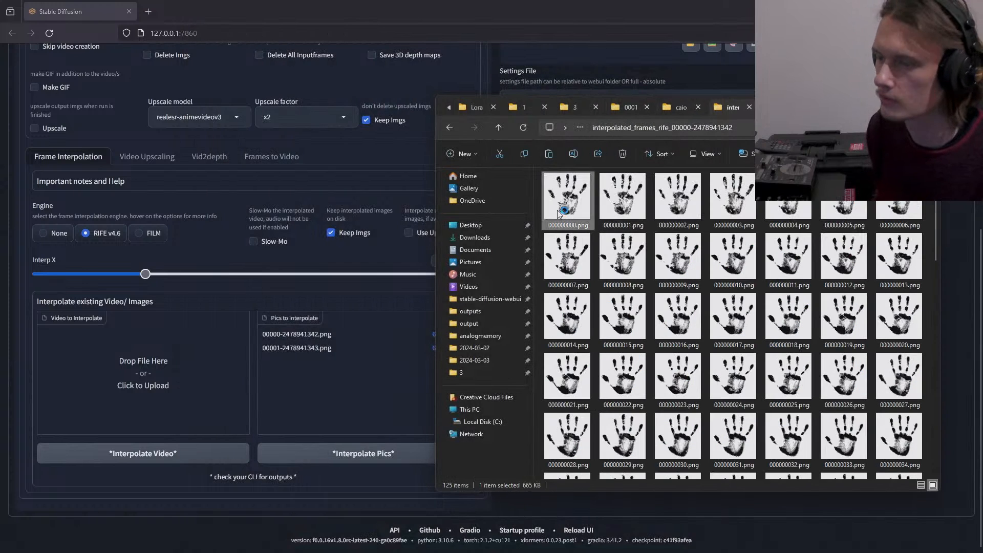
double_click(559, 209)
key(Right)
key(Right)
key(Right)
key(Right)
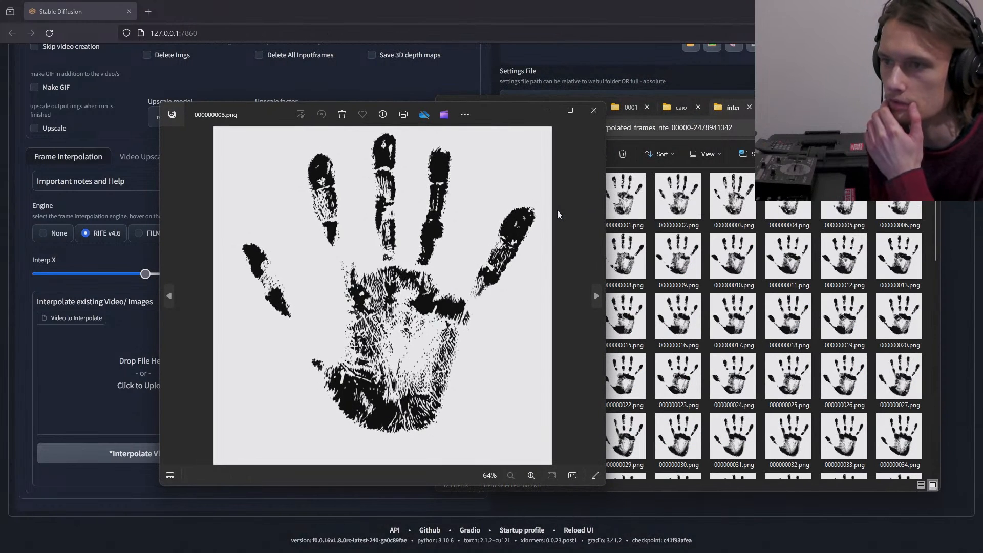
key(Right)
key(Right)
key(Right)
key(Right)
key(Right)
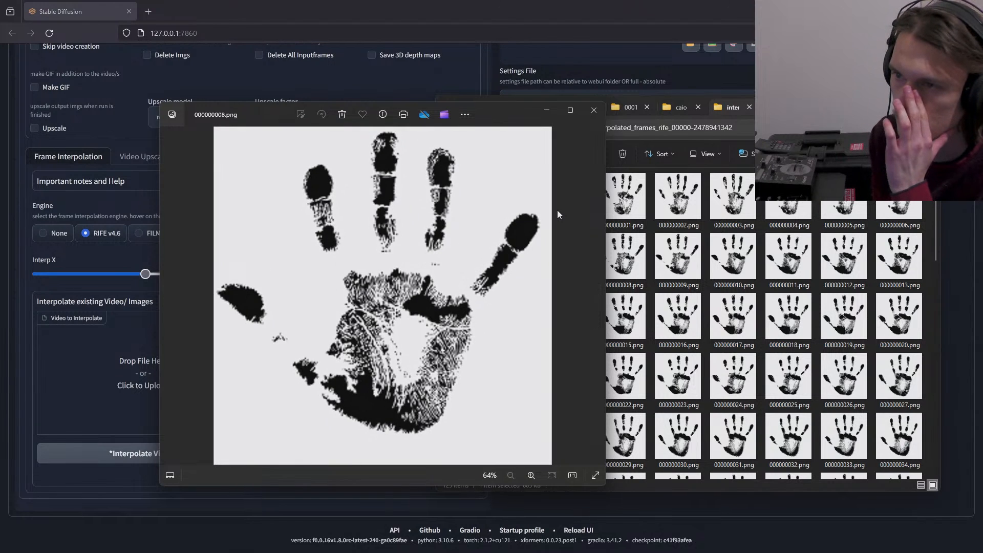
key(Right)
key(Right)
key(Right)
key(Right)
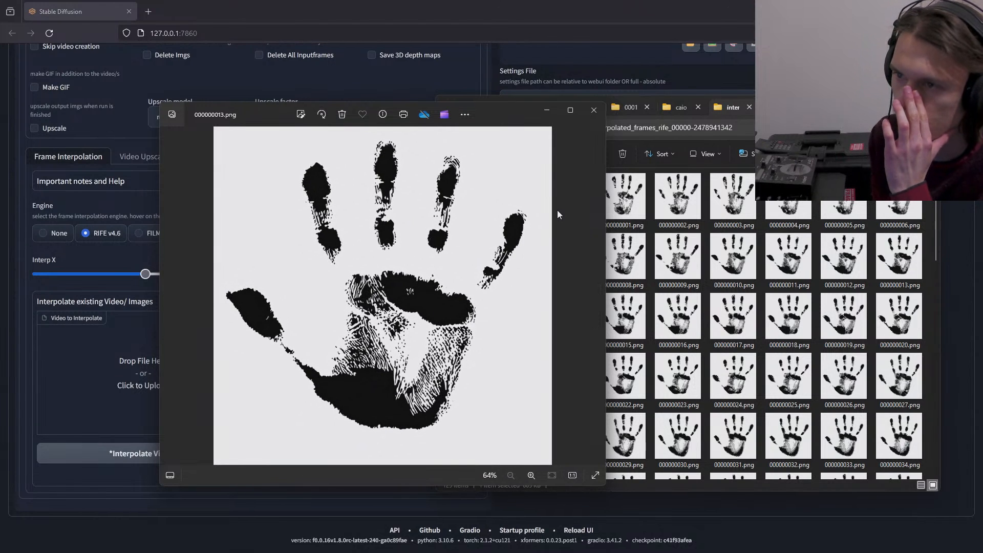
key(Right)
key(Right)
key(Right)
key(Right)
key(Right)
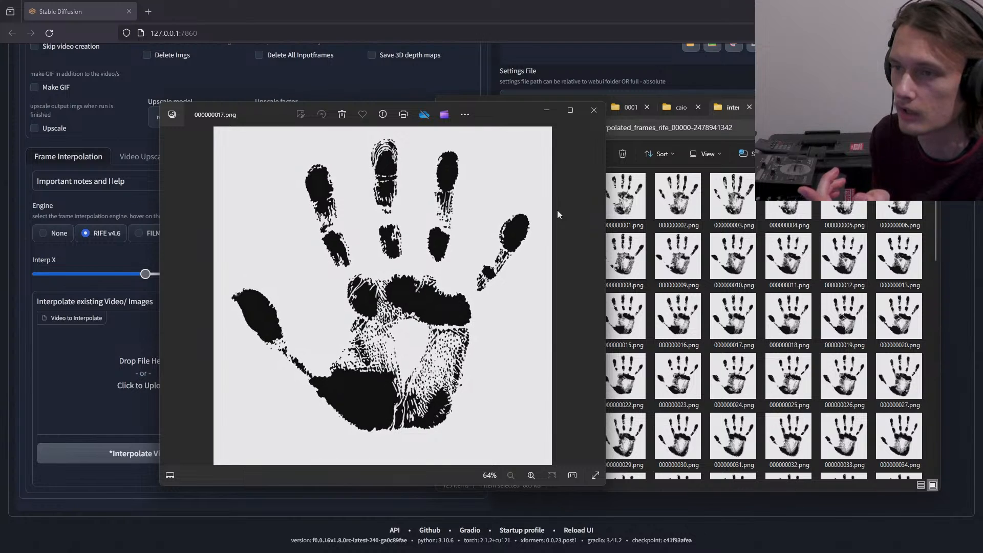
key(Right)
key(Right)
key(Right)
key(Right)
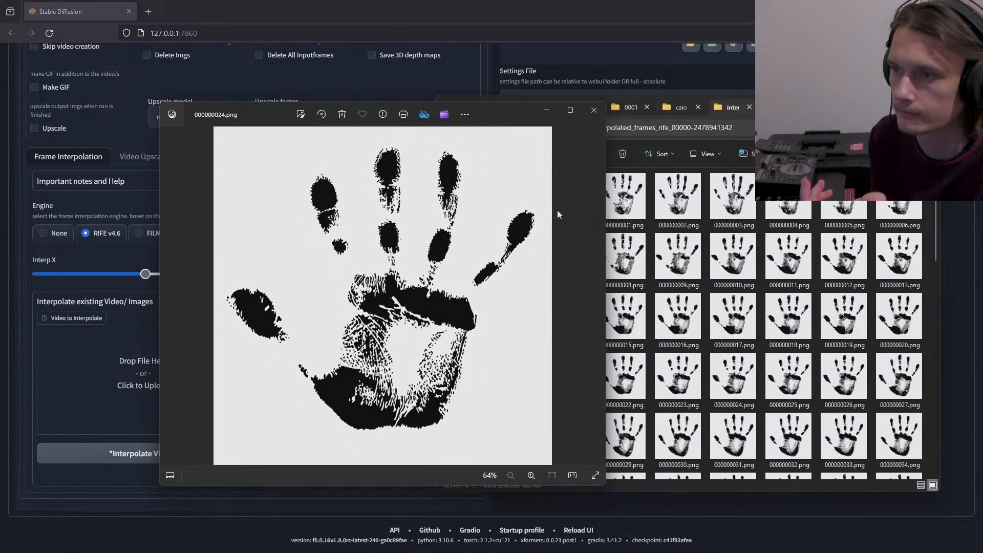
- Review the RIFE frames backwards from 000000024.png to 000000010.png and close the image viewer
key(Left)
key(Left)
key(Left)
key(Left)
key(Left)
key(Left)
key(Left)
key(Left)
key(Left)
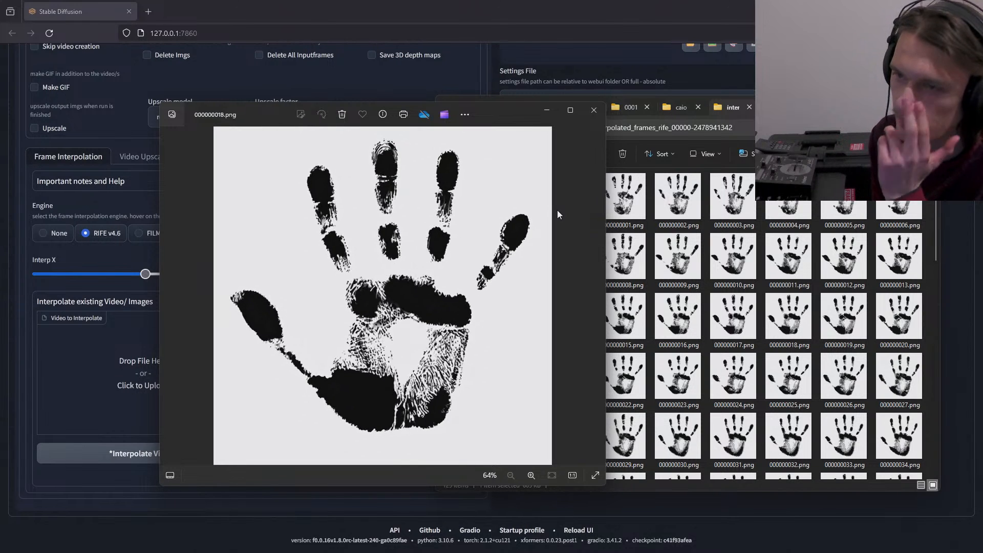
key(Left)
key(Left)
key(Left)
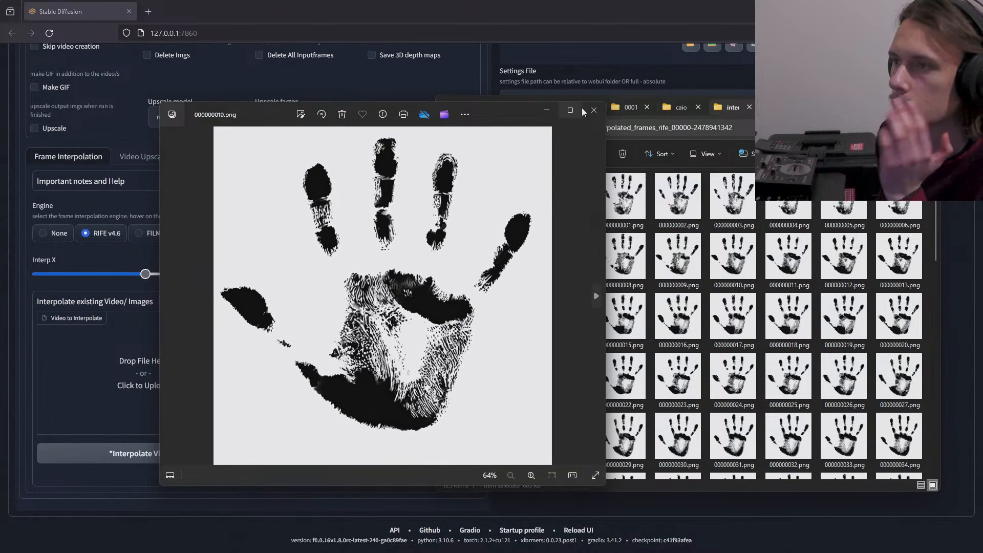
click(594, 112)
click(500, 127)
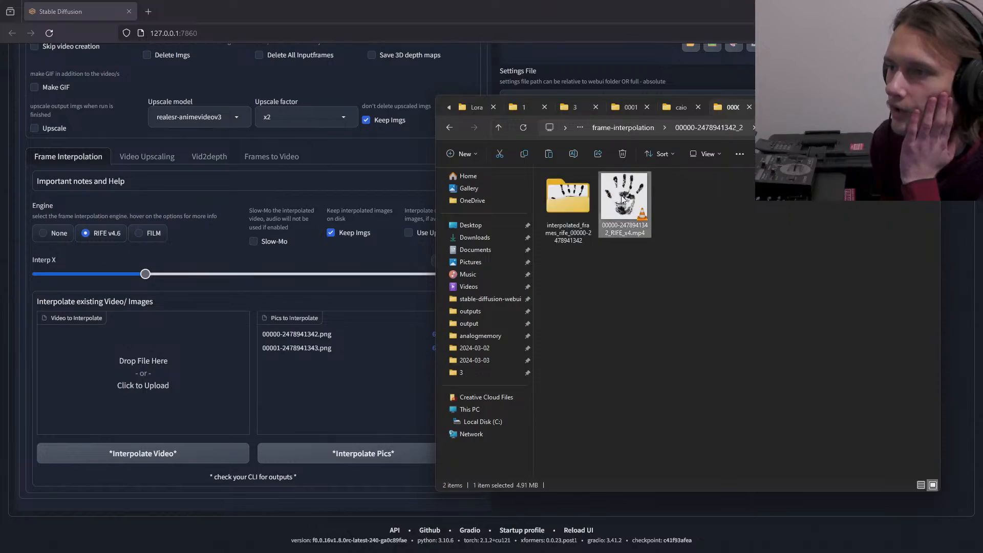
double_click(622, 199)
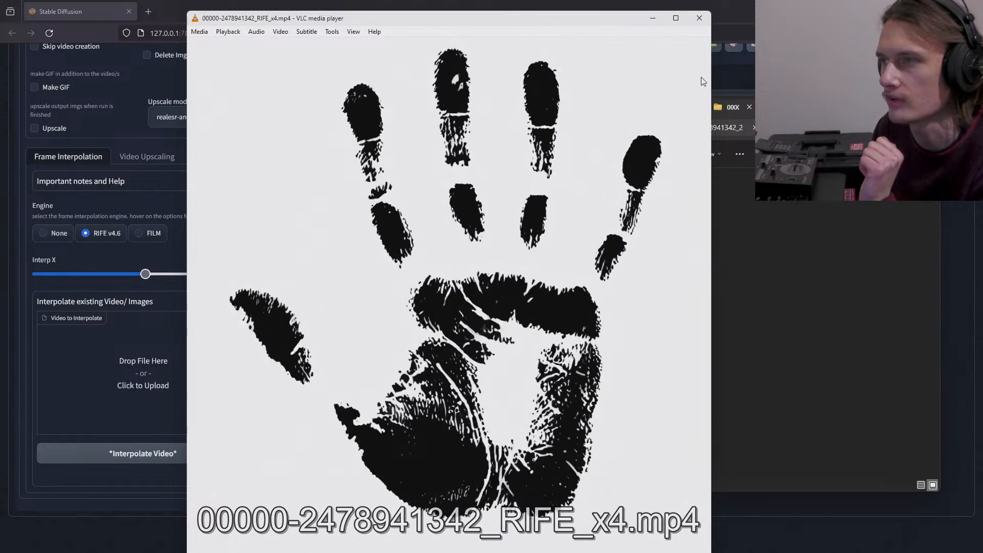
click(699, 18)
click(495, 131)
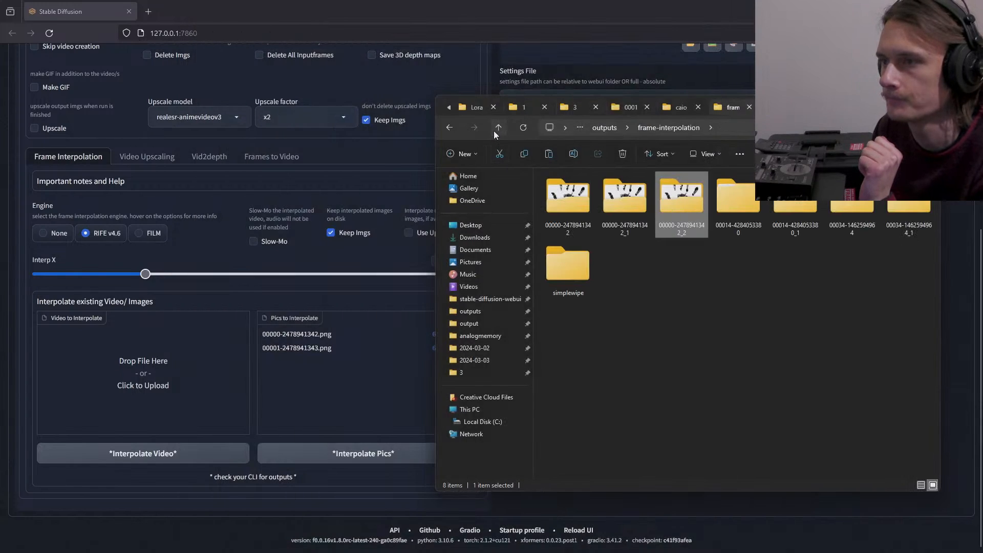
double_click(609, 206)
double_click(609, 206)
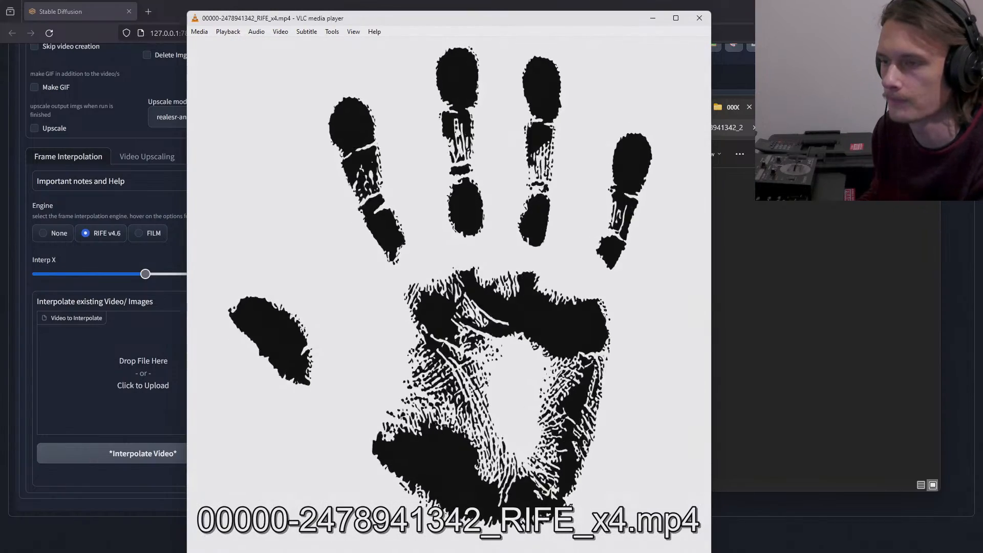
click(700, 19)
- Open the source image folder 1 under 2024-03-03 and flip through the hand prints from 00000-2478941342.png to 00031-2478941373.png
click(620, 106)
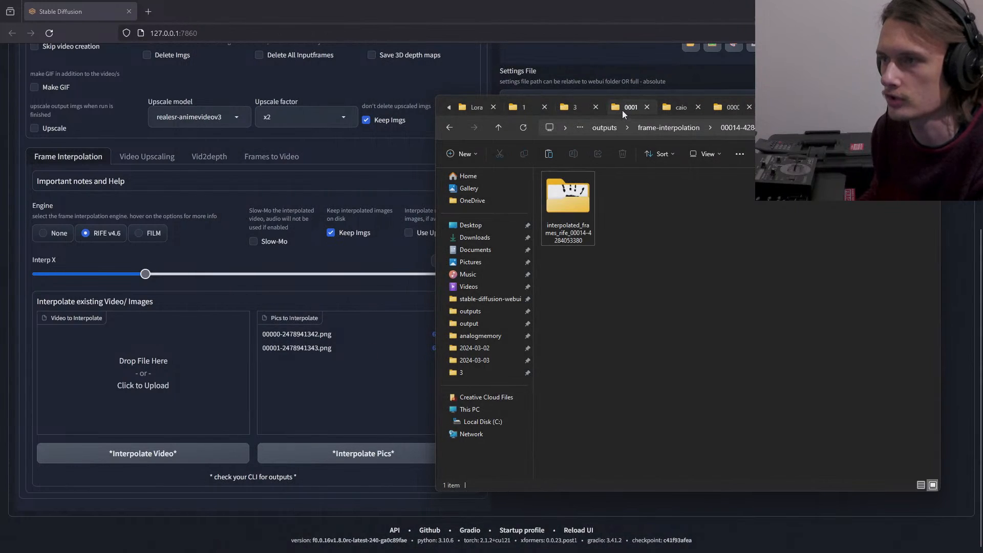
click(516, 109)
click(572, 206)
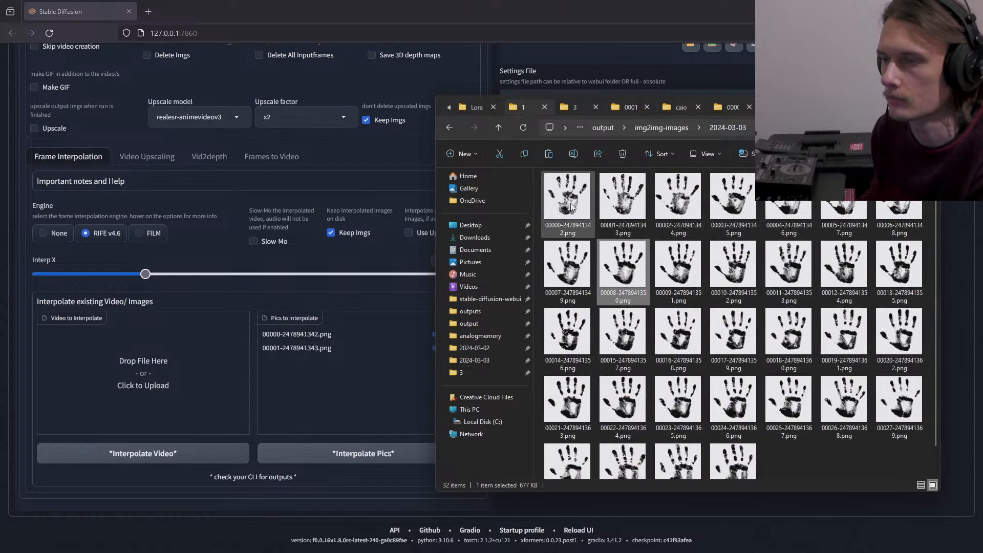
double_click(572, 205)
key(Right)
key(Right)
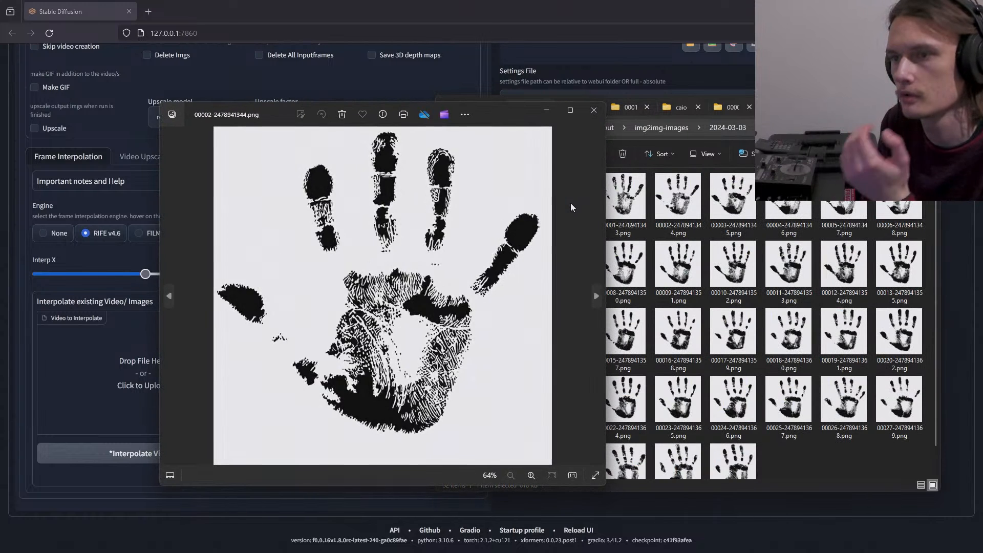
key(Right)
key(Right)
key(Right)
key(Right)
key(Right)
key(Right)
key(Right)
key(Right)
key(Right)
key(Right)
key(Right)
key(Right)
key(Right)
key(Right)
key(Right)
key(Right)
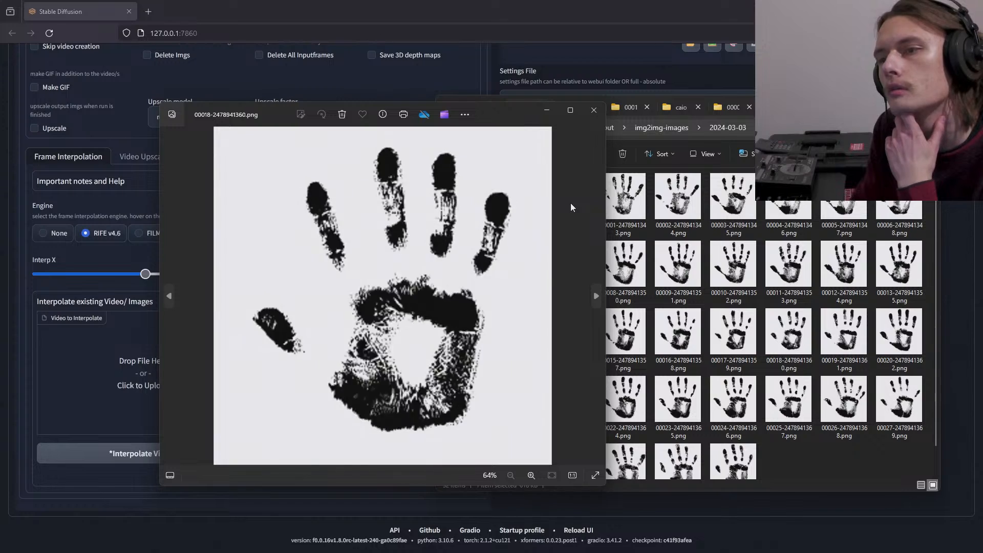
key(Right)
key(Right)
key(Right)
key(Right)
key(Right)
key(Right)
key(Right)
key(Right)
key(Right)
key(Right)
key(Right)
key(Right)
key(Right)
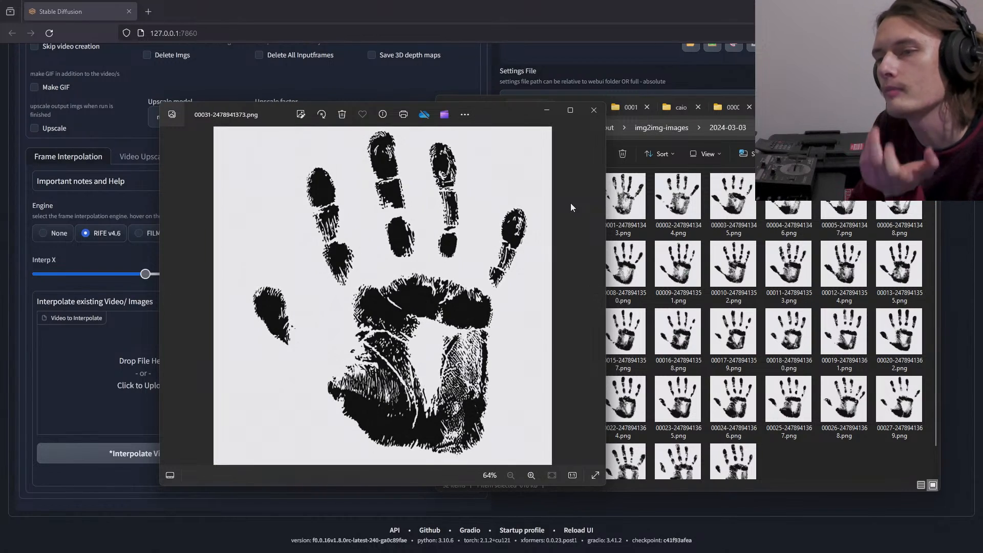
- Flip through the source hand prints in reverse from 00031-2478941373.png back to 00000-2478941342.png
key(Left)
key(Left)
key(Left)
key(Left)
key(Left)
key(Left)
key(Left)
key(Left)
key(Left)
key(Left)
key(Left)
key(Left)
key(Left)
key(Left)
key(Left)
key(Left)
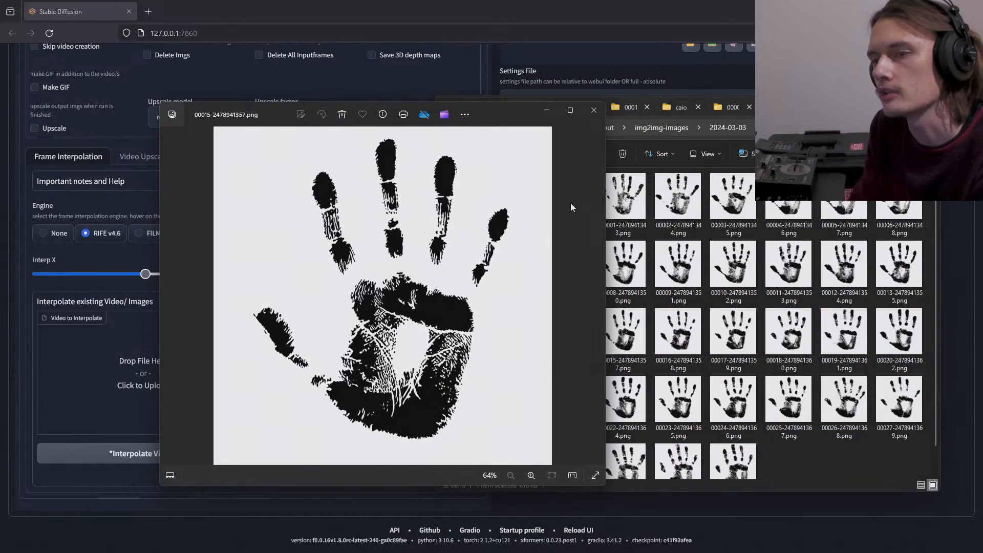
key(Left)
key(Left)
key(Left)
key(Left)
key(Left)
key(Left)
key(Left)
key(Left)
key(Left)
key(Left)
key(Left)
key(Left)
key(Left)
key(Left)
key(Left)
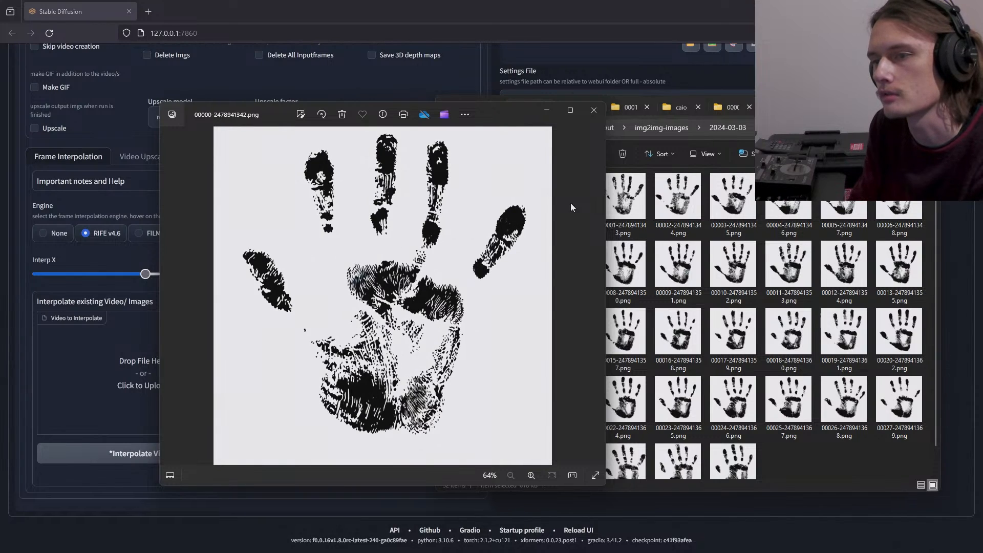
- Compare the early source hand prints by paging forward to 00013-2478941355.png and back to the first image
key(Right)
key(Right)
key(Right)
key(Right)
key(Right)
key(Right)
key(Right)
key(Right)
key(Right)
key(Right)
key(Right)
key(Right)
key(Right)
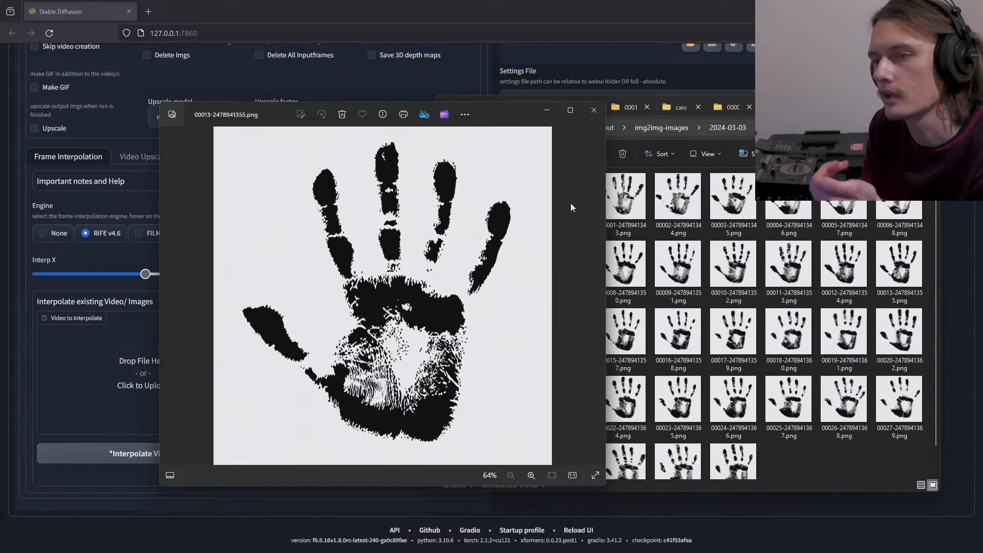
key(Left)
key(Left)
key(Left)
key(Left)
key(Left)
key(Left)
key(Left)
key(Left)
key(Left)
key(Left)
key(Left)
key(Left)
key(Left)
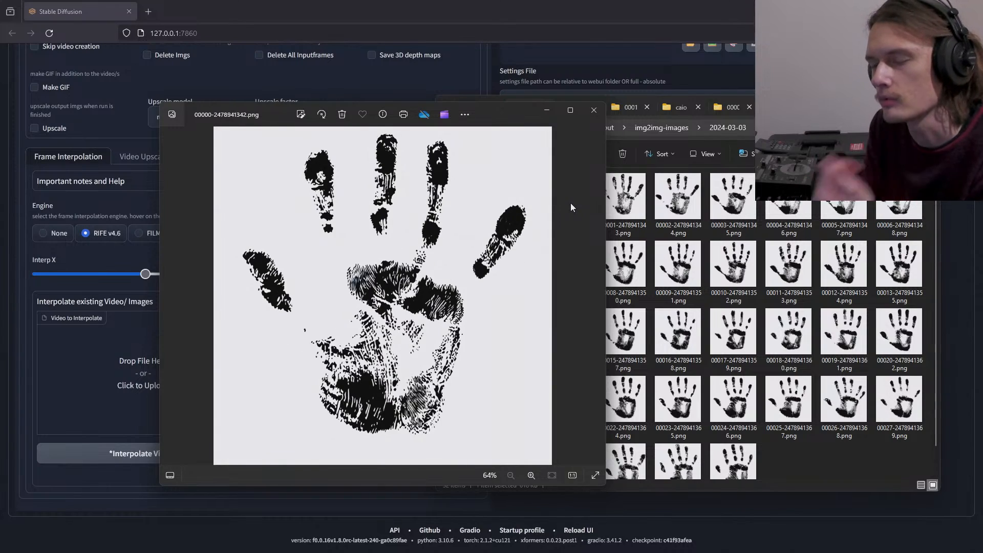
- Page through the source hand prints again from the first image to 00011-2478941353.png
key(Right)
key(Right)
key(Right)
key(Right)
key(Right)
key(Right)
key(Right)
key(Right)
key(Right)
key(Right)
key(Right)
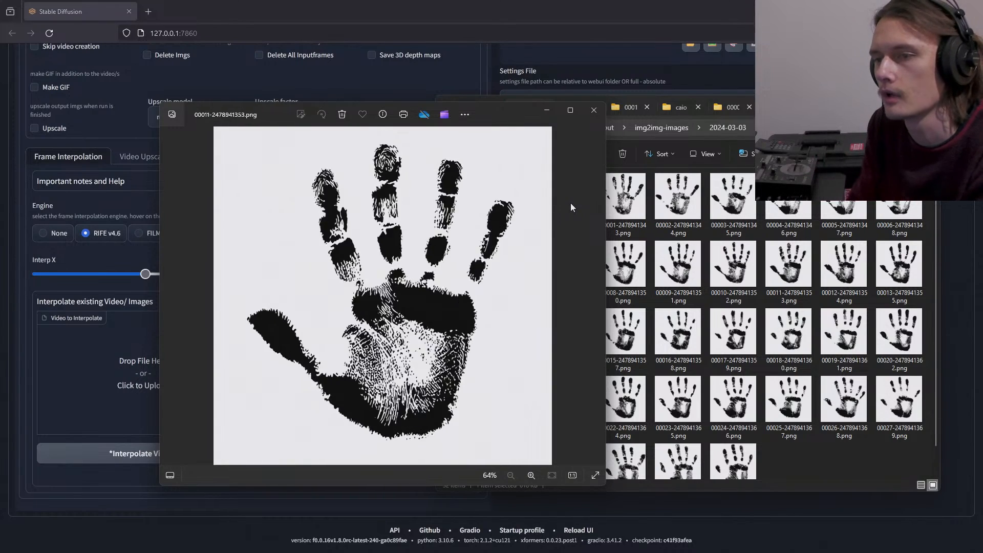
- Continue paging forward through the source hand prints from 00011-2478941353.png to 00031-2478941373.png
key(Right)
key(Right)
key(Right)
key(Right)
key(Right)
key(Right)
key(Right)
key(Right)
key(Right)
key(Right)
key(Right)
key(Right)
key(Right)
key(Right)
key(Right)
key(Right)
key(Right)
key(Right)
key(Right)
key(Right)
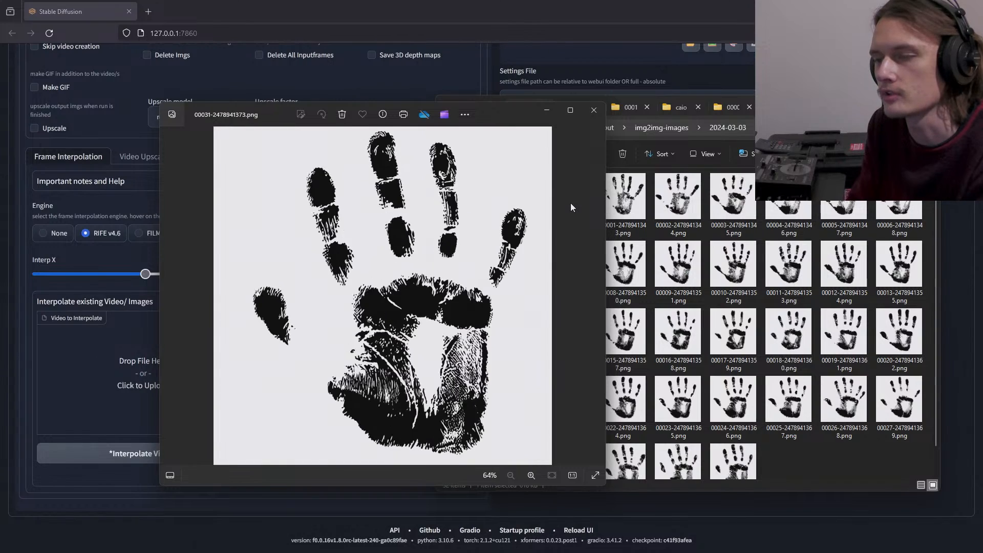
- Page backward through the source hand prints from 00031-2478941373.png to 00000-2478941342.png
key(Left)
key(Left)
key(Left)
key(Left)
key(Left)
key(Left)
key(Left)
key(Left)
key(Left)
key(Left)
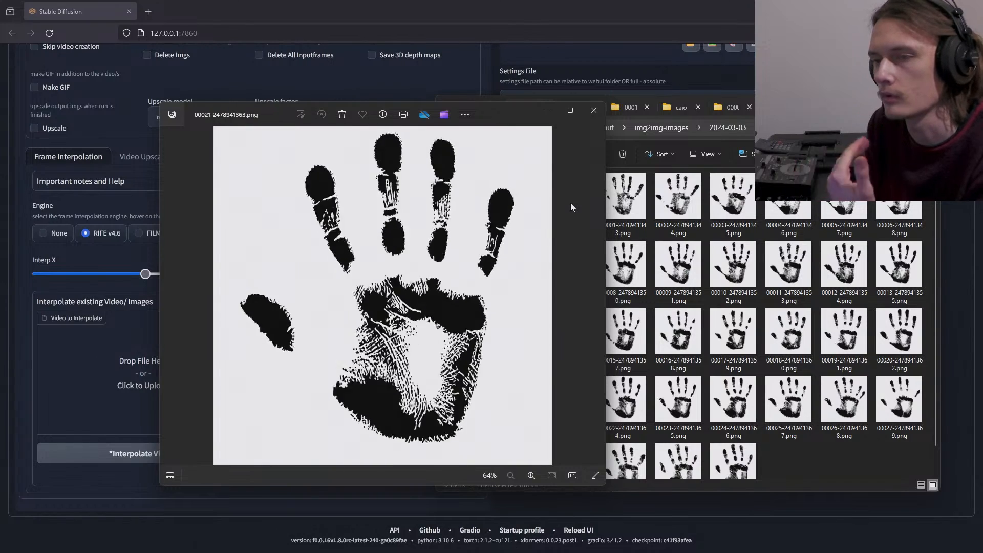
key(Left)
key(Left)
key(Left)
key(Left)
key(Left)
key(Left)
key(Left)
key(Left)
key(Left)
key(Left)
key(Left)
key(Left)
key(Left)
key(Left)
key(Left)
key(Left)
key(Left)
key(Left)
key(Left)
key(Left)
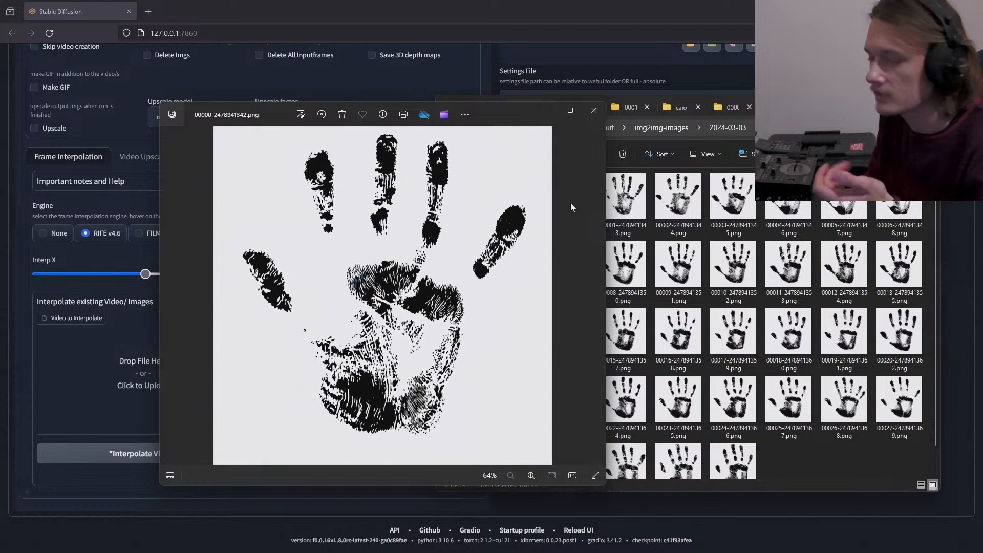
- Flip forward through the hand prints once more, from 00000-2478941342.png to 00025-2478941367.png
key(Right)
key(Right)
key(Right)
key(Right)
key(Right)
key(Right)
key(Right)
key(Right)
key(Right)
key(Right)
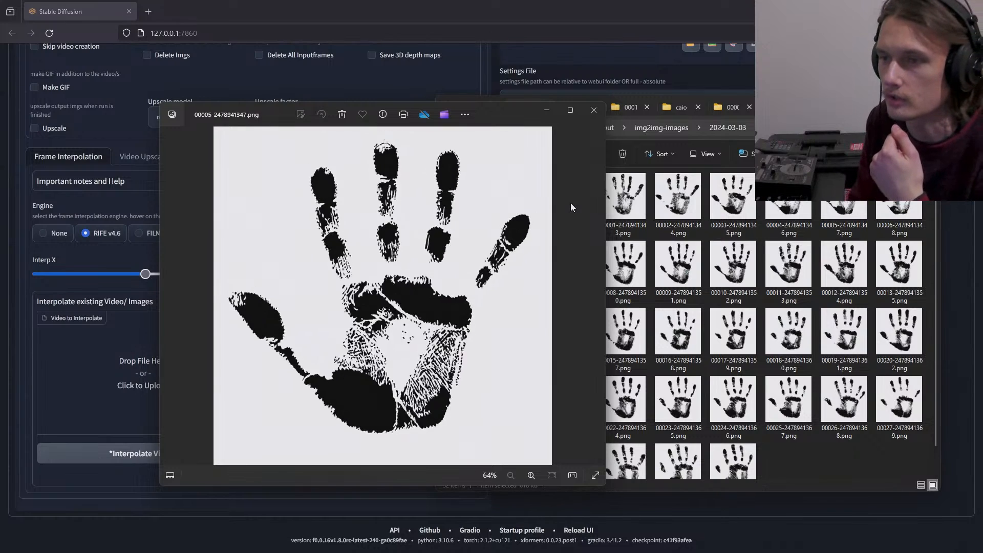
key(Right)
key(Right)
key(Right)
key(Right)
key(Right)
key(Right)
key(Right)
key(Right)
key(Right)
key(Right)
key(Right)
key(Right)
key(Right)
key(Right)
key(Right)
key(Right)
key(Right)
key(Right)
key(Right)
key(Right)
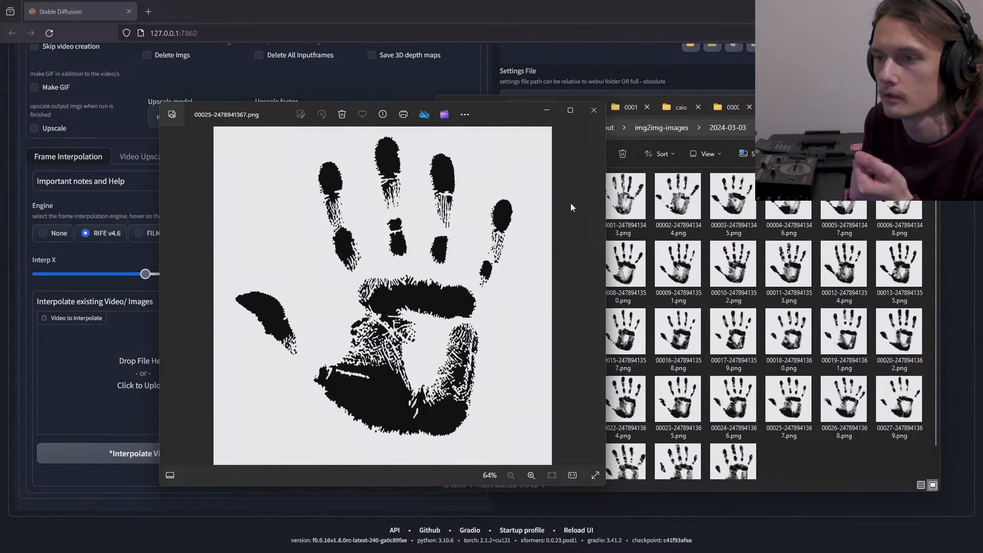
- Flip back through the late hand prints to 00000-2478941342.png and close the image viewer
key(Left)
key(Left)
key(Left)
key(Left)
key(Left)
key(Left)
key(Left)
key(Left)
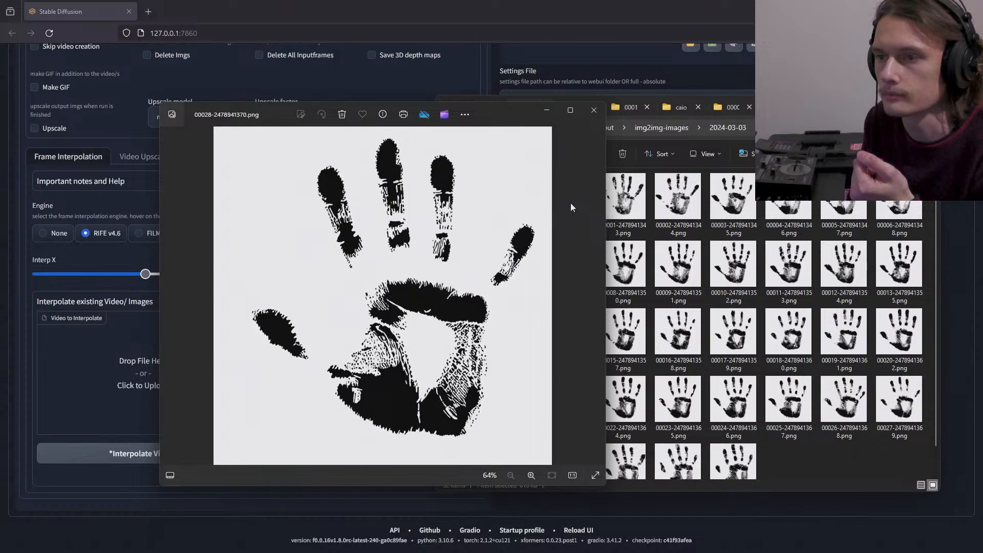
key(Left)
key(Left)
key(Left)
key(Left)
key(Left)
key(Left)
key(Left)
key(Left)
key(Left)
key(Left)
key(Left)
key(Left)
key(Left)
key(Left)
key(Left)
key(Left)
key(Left)
key(Left)
key(Left)
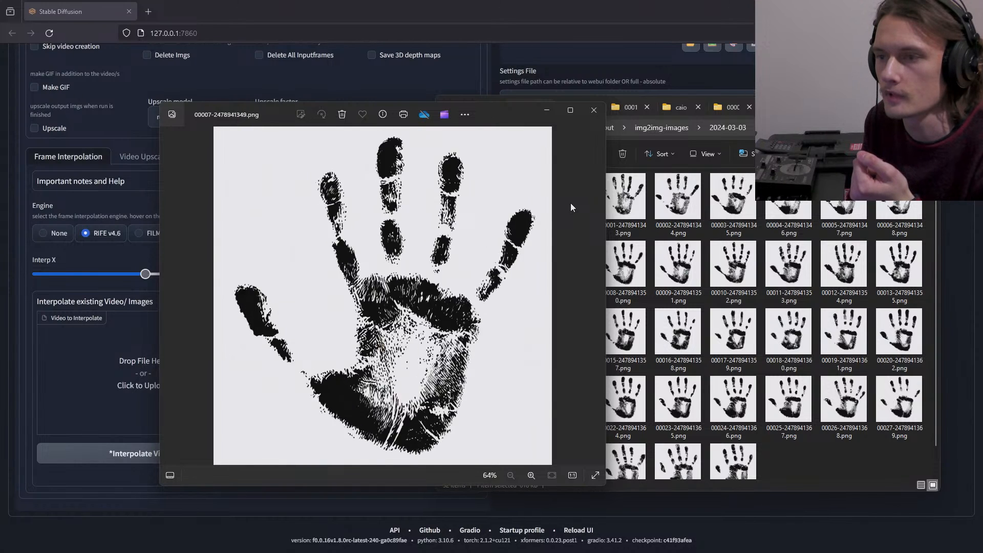
key(Left)
key(Left)
key(Left)
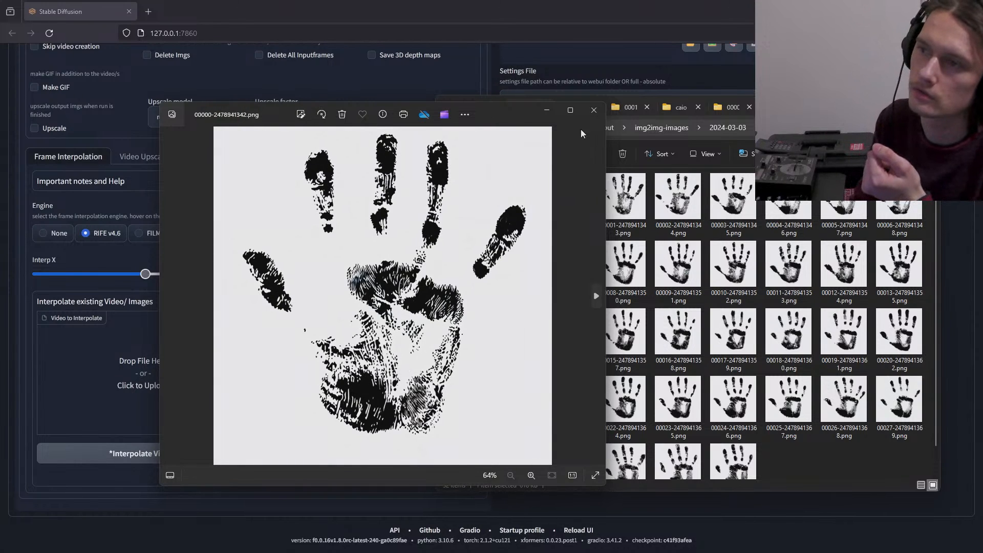
click(594, 110)
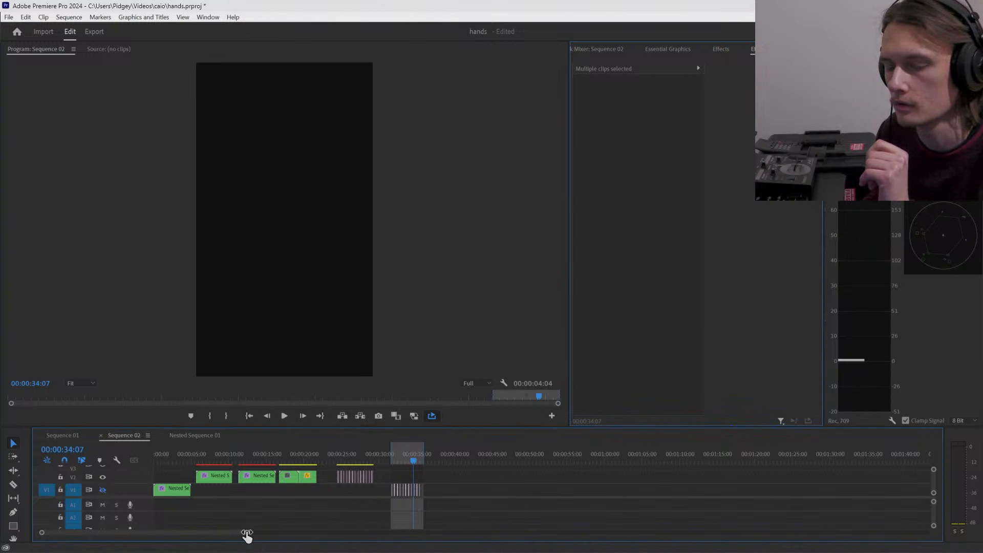
- Move the still-image clips near 00:00:32 and the first nested sequence from V1 up to track V2
drag(246, 534, 160, 533)
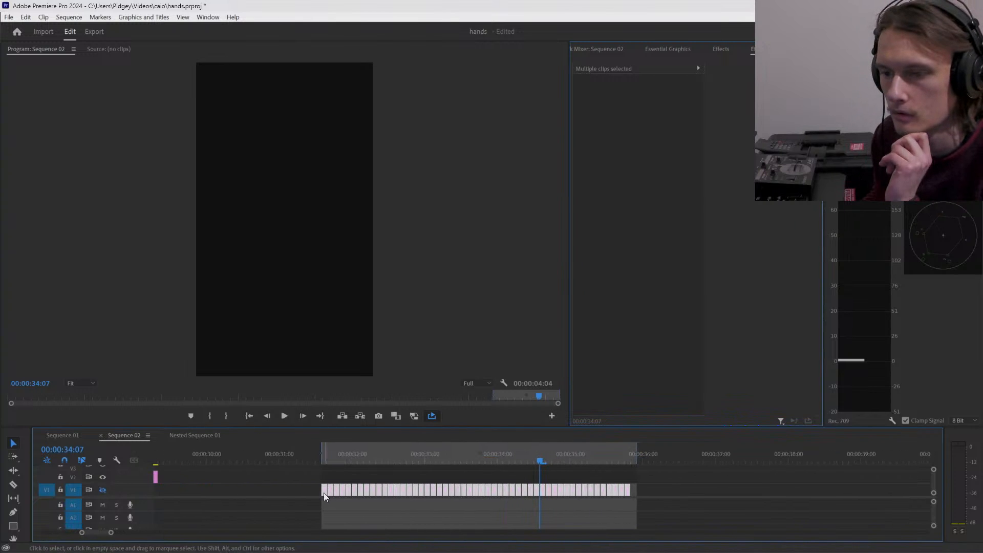
drag(323, 493, 325, 478)
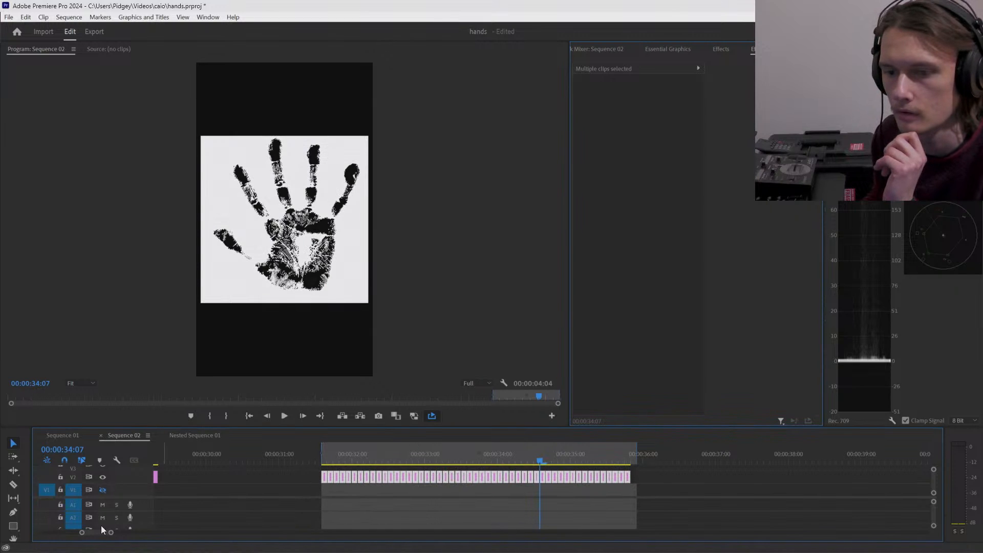
drag(111, 533, 198, 534)
click(176, 459)
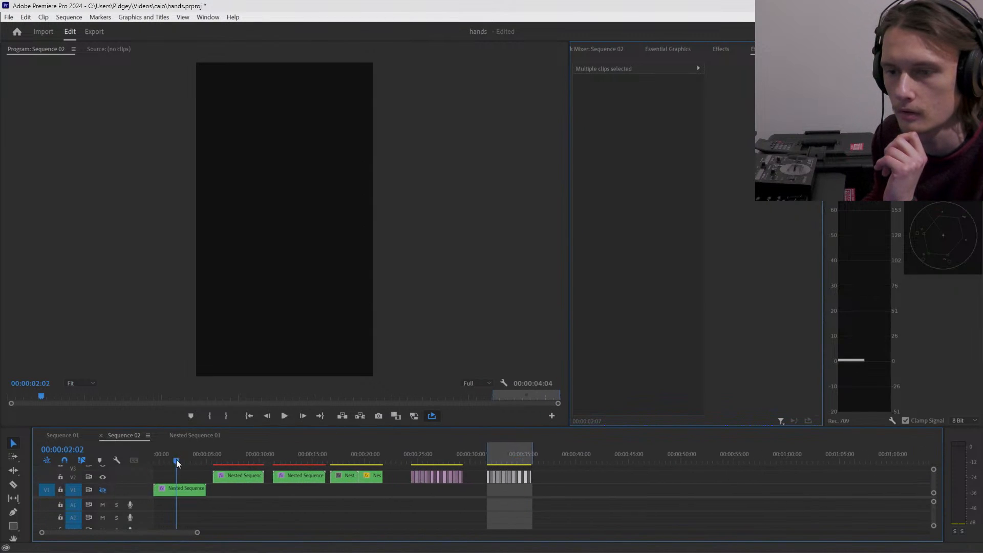
drag(170, 492, 169, 478)
- Turn off loop playback, play Sequence 02 to review the hand animations, and return the playhead to about 00:00:15:00
key(Home)
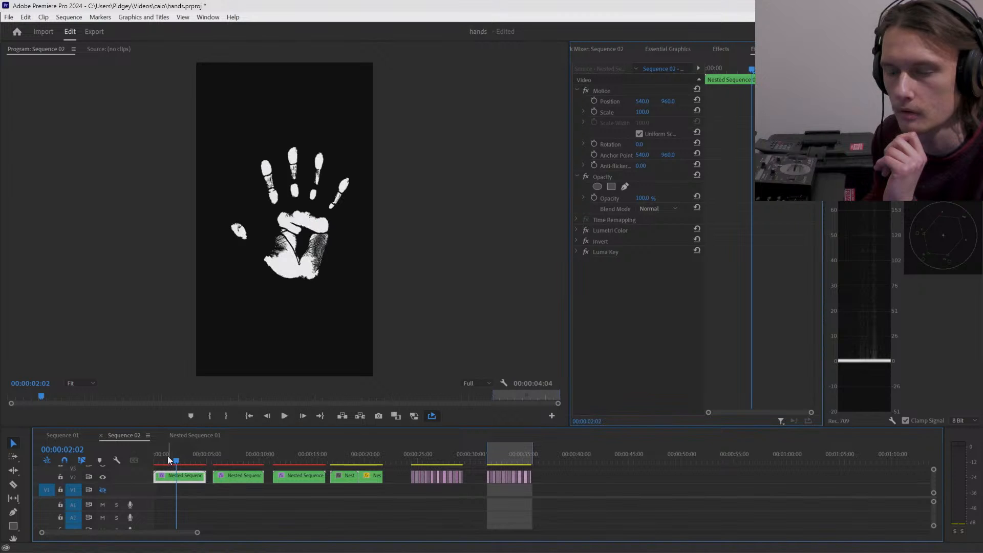
click(432, 416)
key(space)
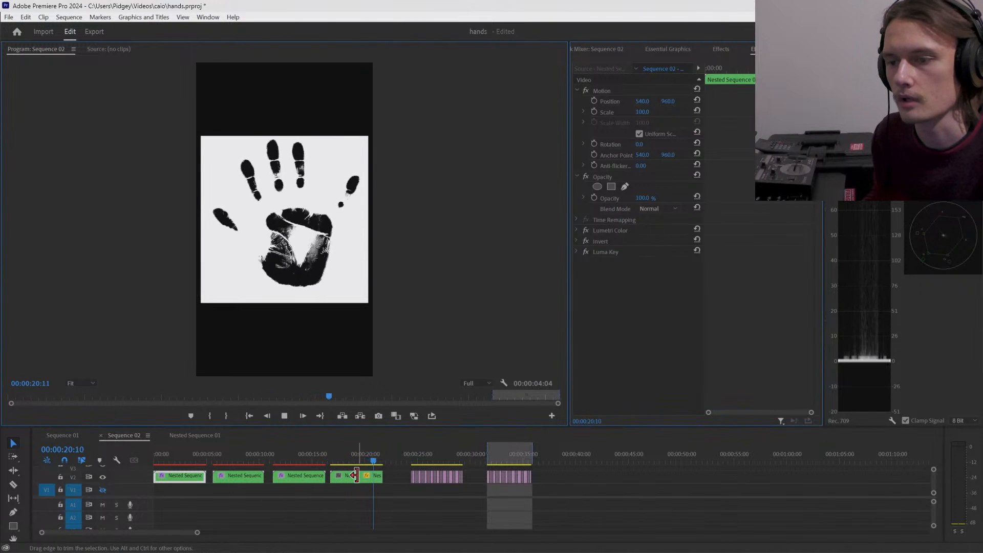
drag(357, 457, 308, 468)
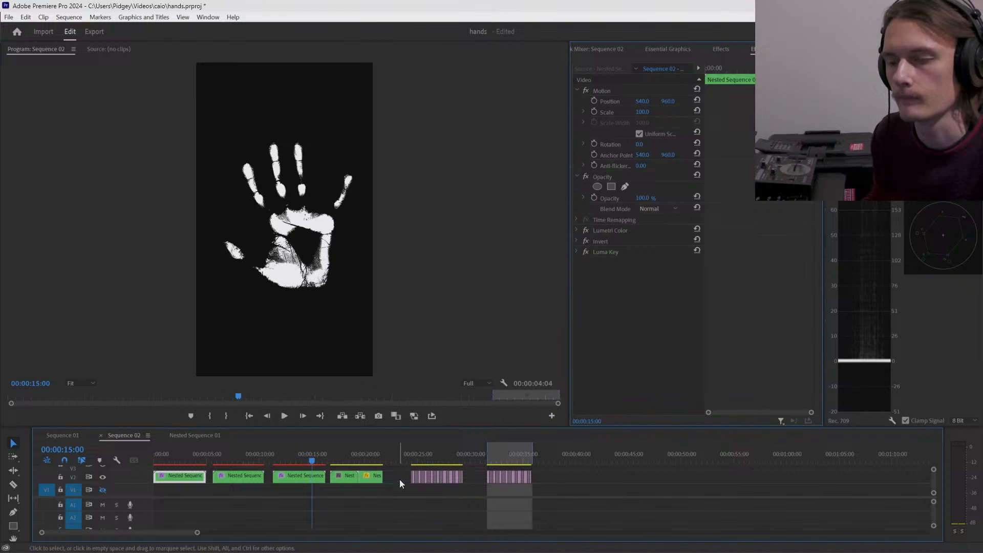
- Move the two adjacent nested clips on V2 out to about 00:01:10 and play the still-image clips near 00:00:25
drag(389, 473, 893, 477)
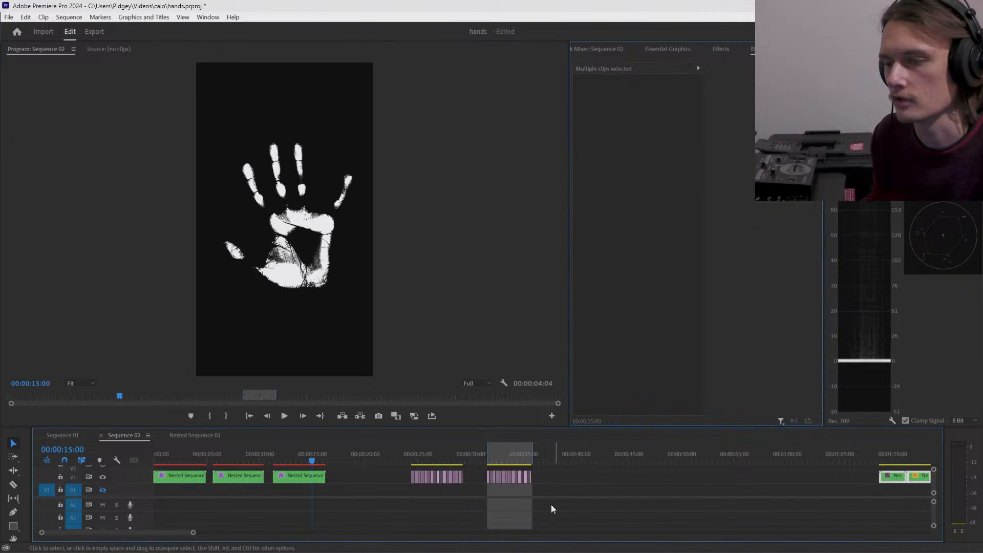
click(409, 454)
key(space)
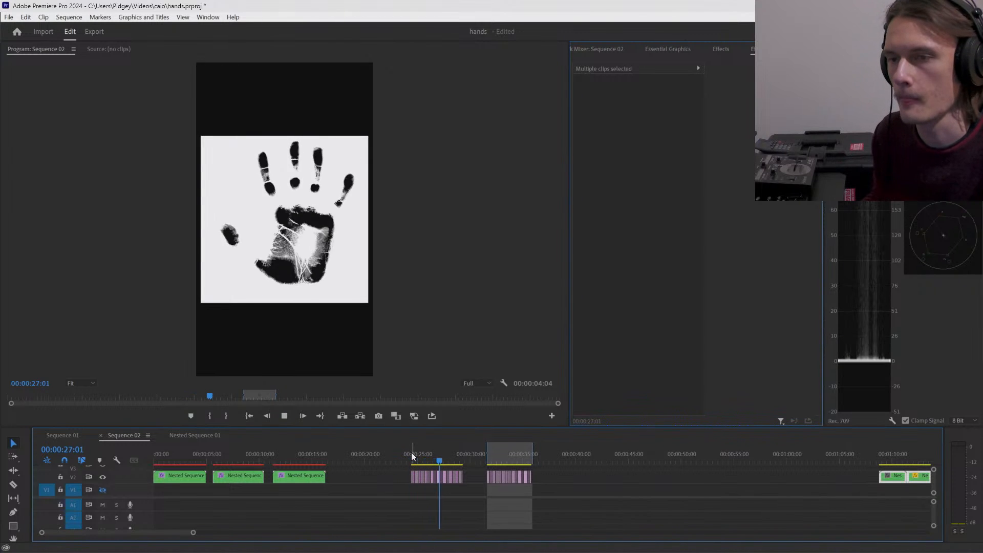
mouse_move(330, 450)
mouse_down()
mouse_move(217, 450)
mouse_move(314, 446)
mouse_up()
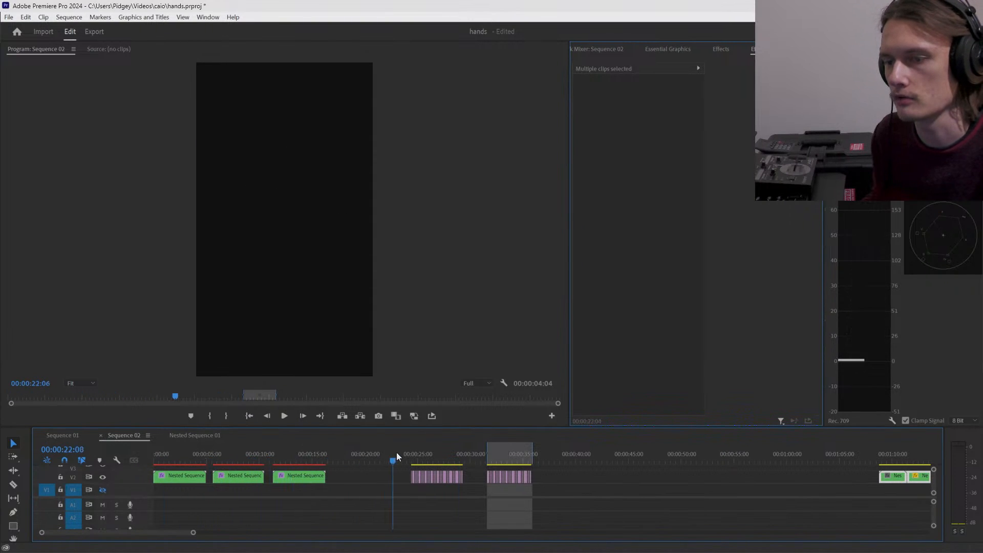
- Add all hand print images from folder 1 to track V2 of Sequence 02 at about 00:00:37
drag(397, 455, 555, 458)
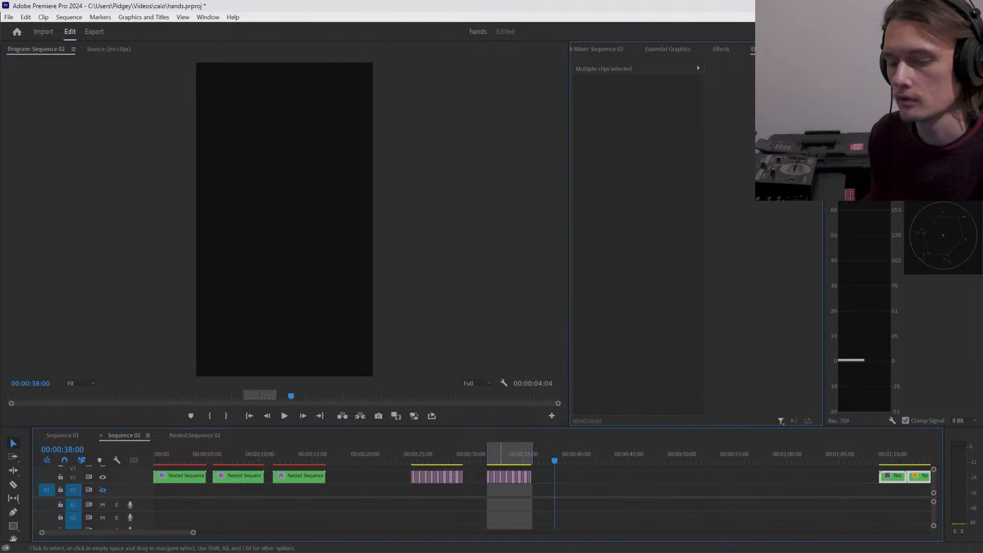
key(alt+Tab)
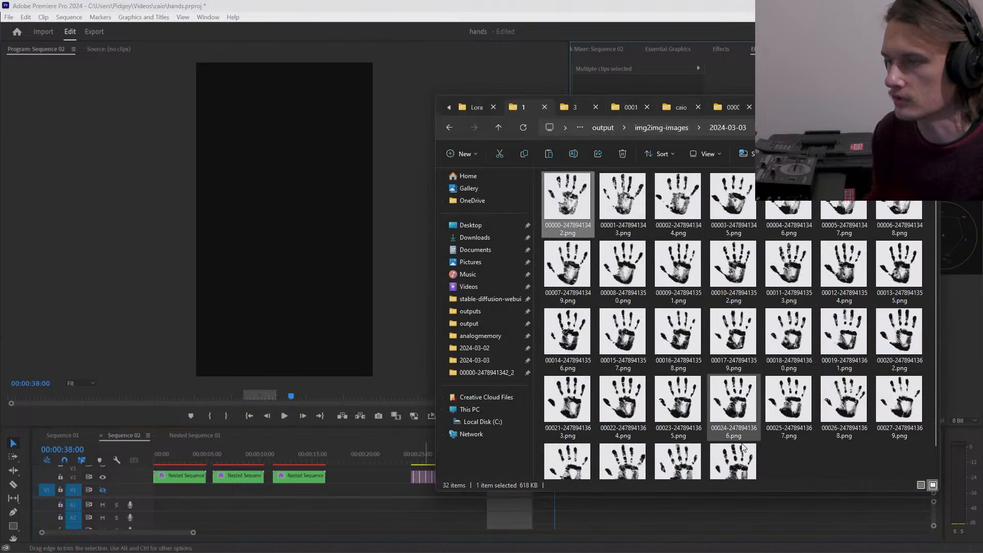
key(ctrl+a)
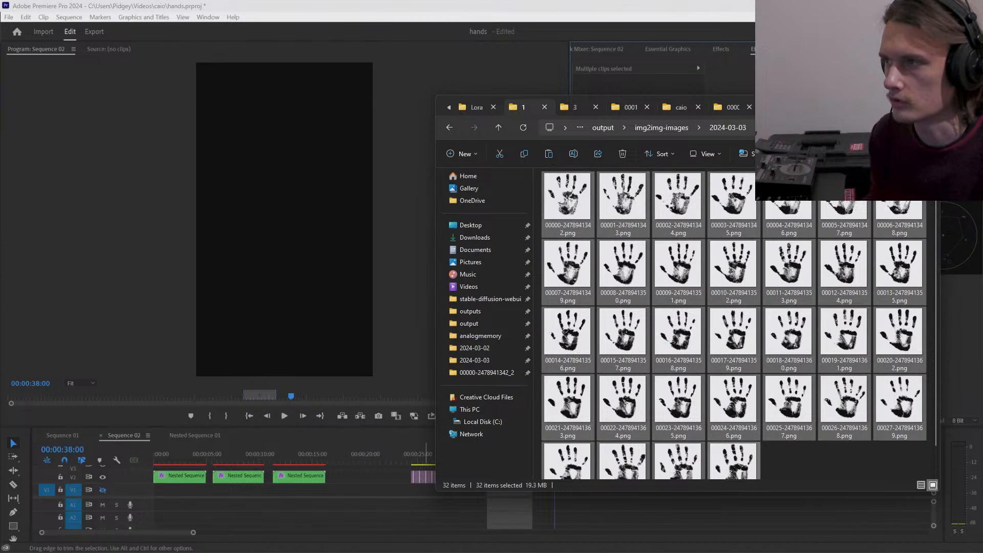
drag(850, 106, 341, 99)
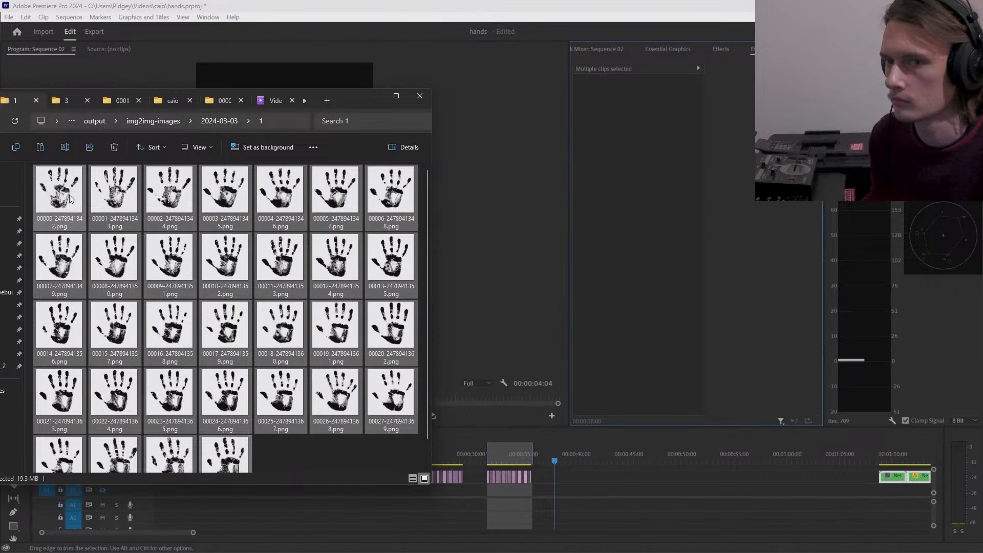
drag(71, 200, 567, 479)
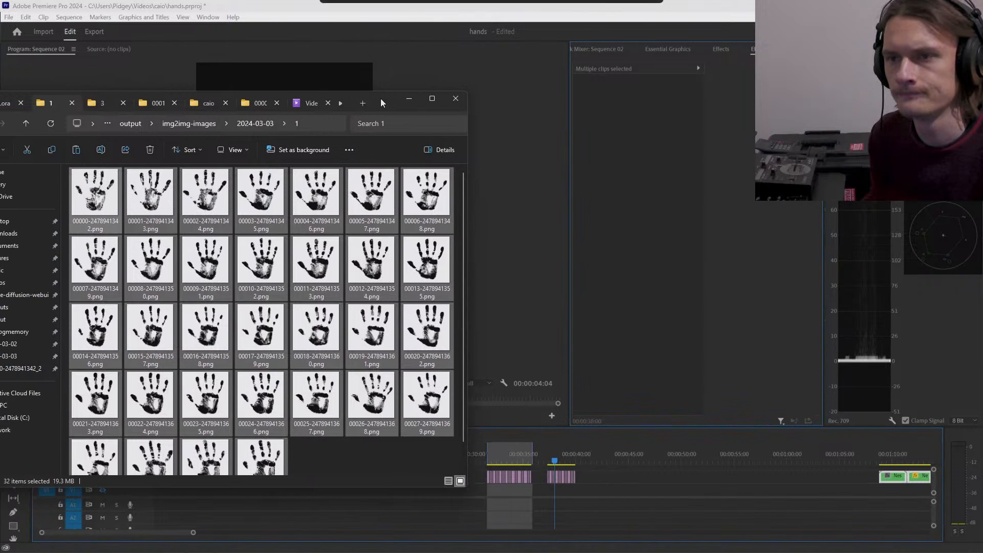
- Open folder 2 under 2024-03-03 in the file browser and check the images in its subfolder 3
drag(380, 99, 420, 100)
click(29, 122)
double_click(139, 191)
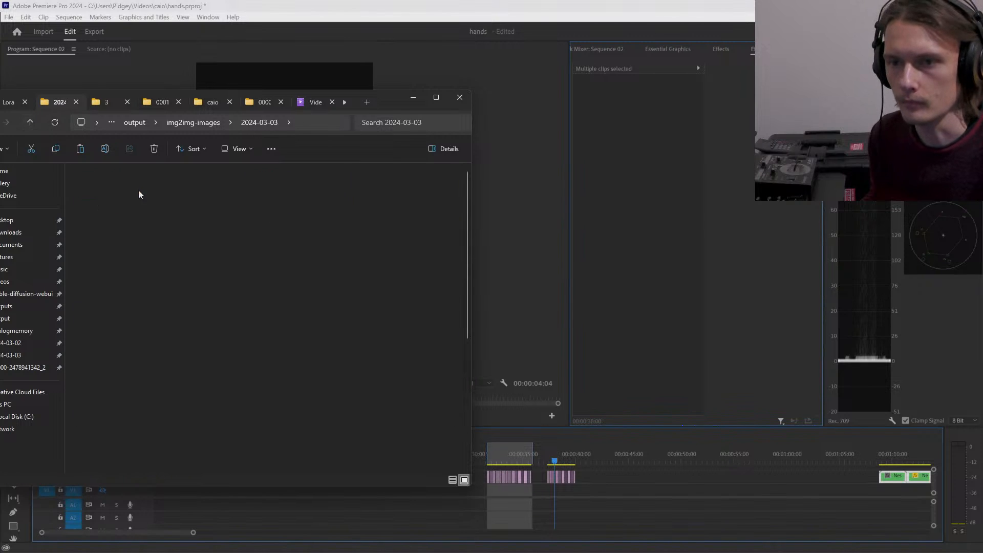
click(140, 190)
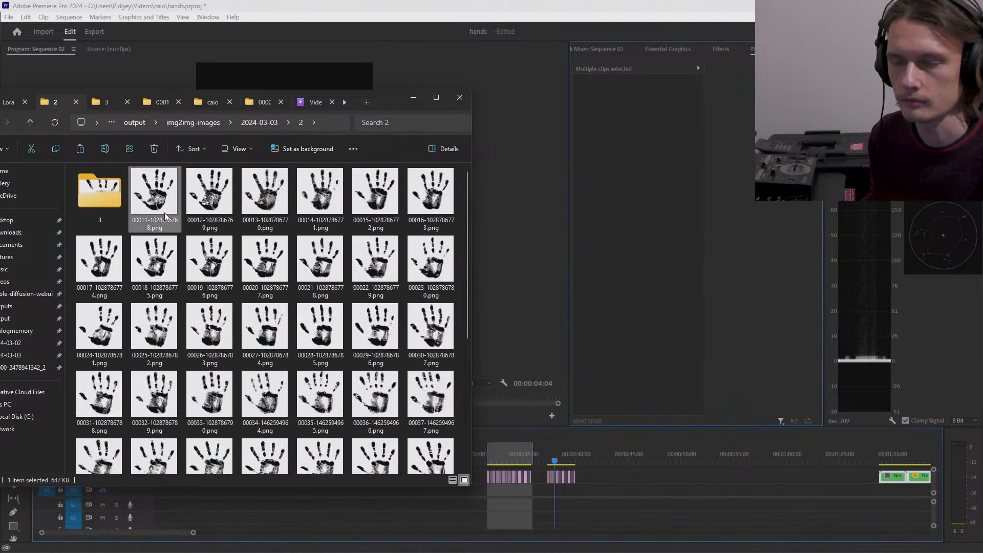
double_click(106, 207)
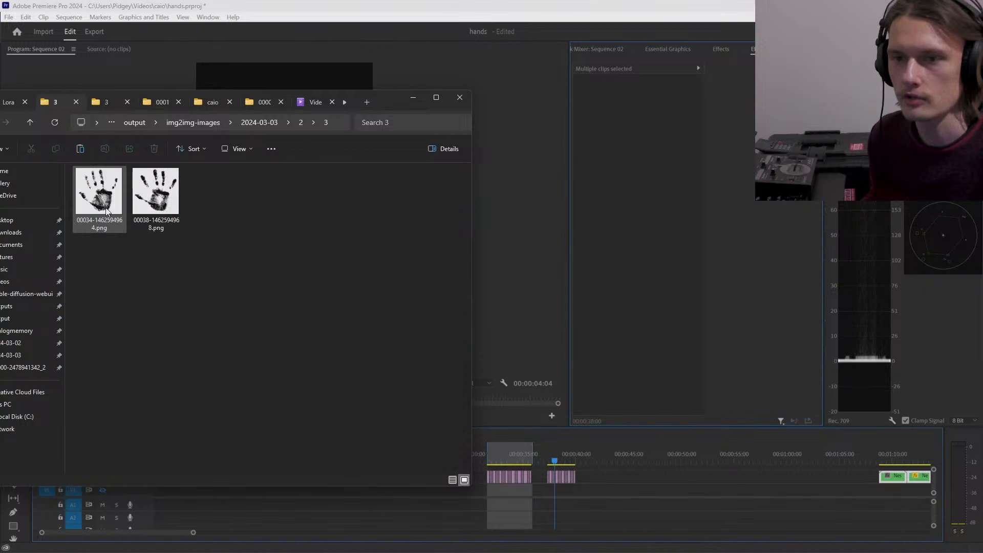
- Return to folder 2, look through its hand prints, and delete the subfolder 3
click(37, 125)
scroll(169, 235, down, 5)
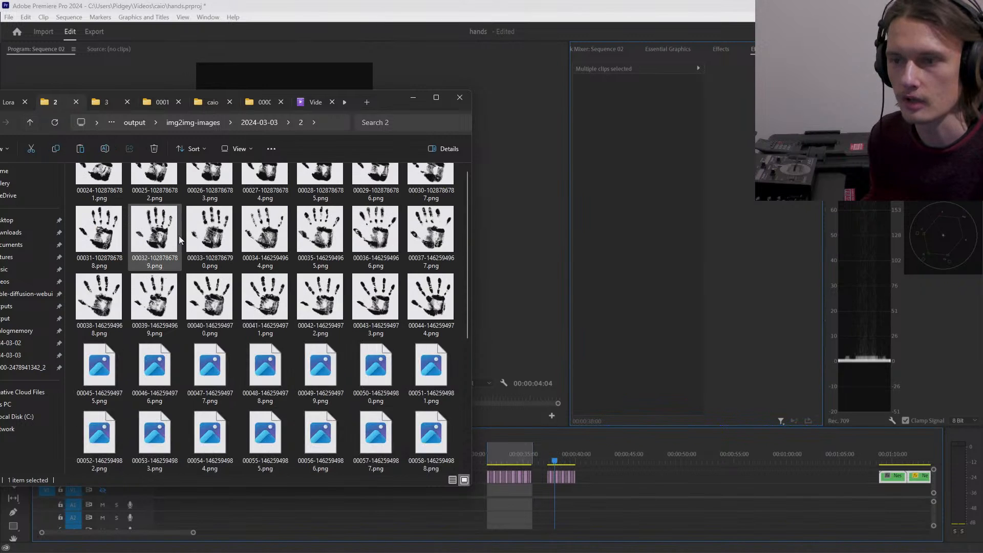
scroll(169, 235, up, 5)
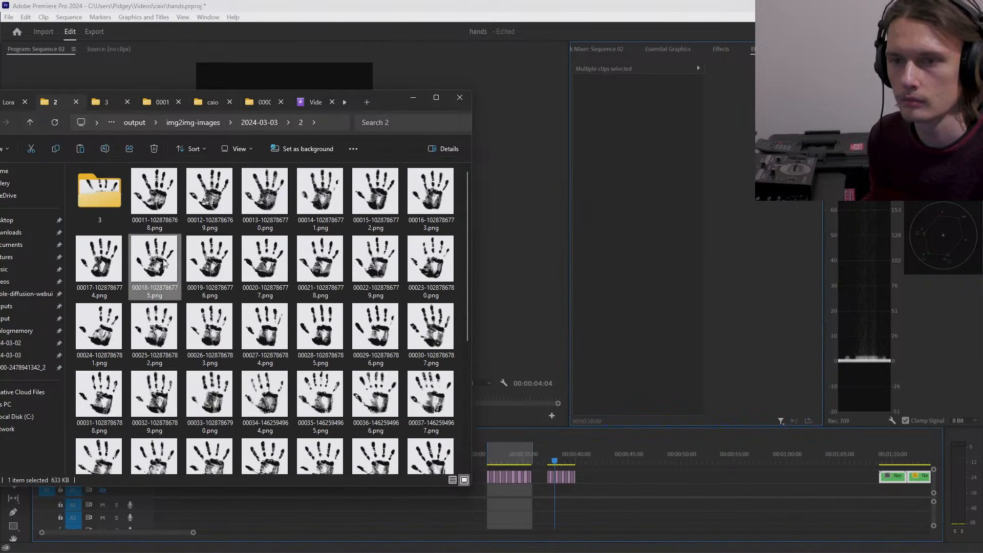
key(Delete)
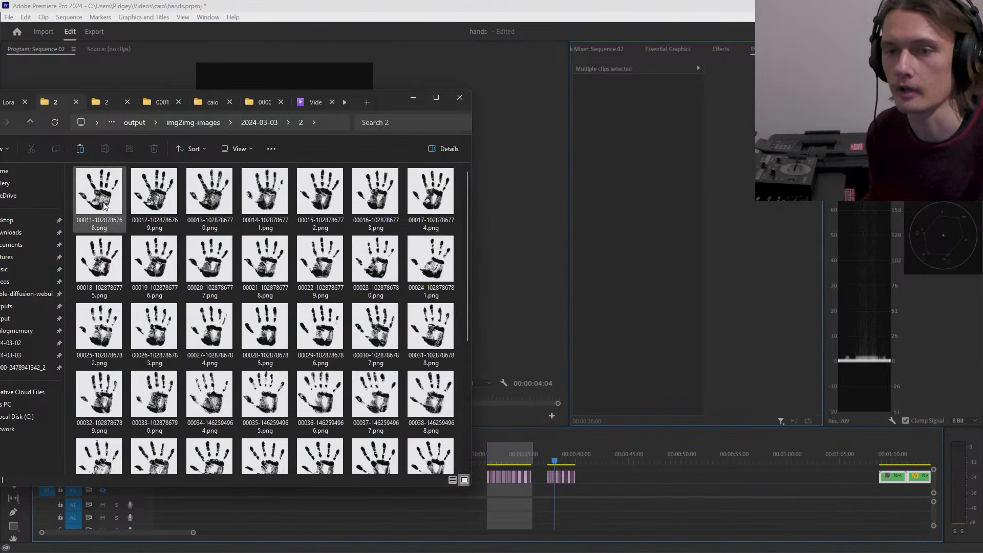
- Look over the hand prints in folder 2 and open 00011-1028786768.png in the image viewer
scroll(282, 302, down, 3)
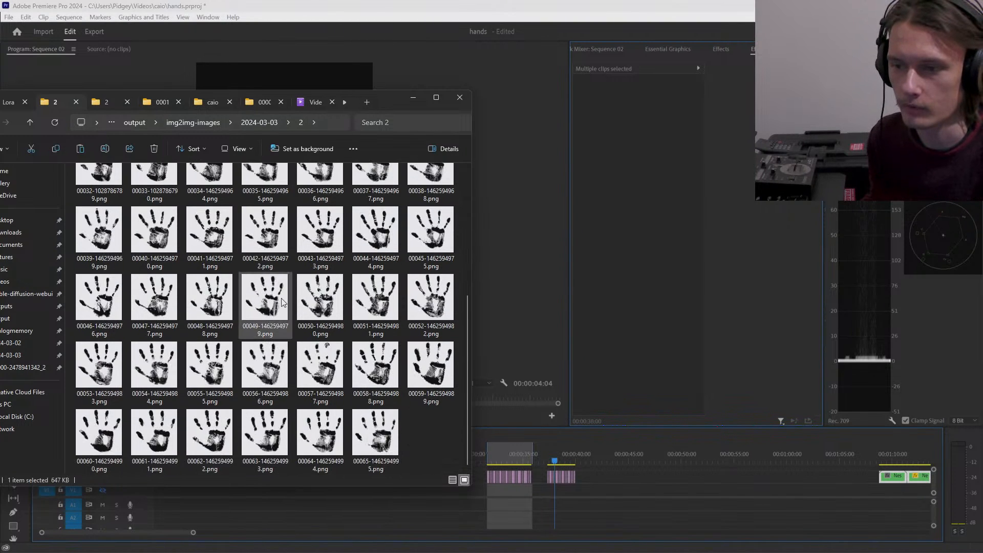
scroll(282, 302, up, 3)
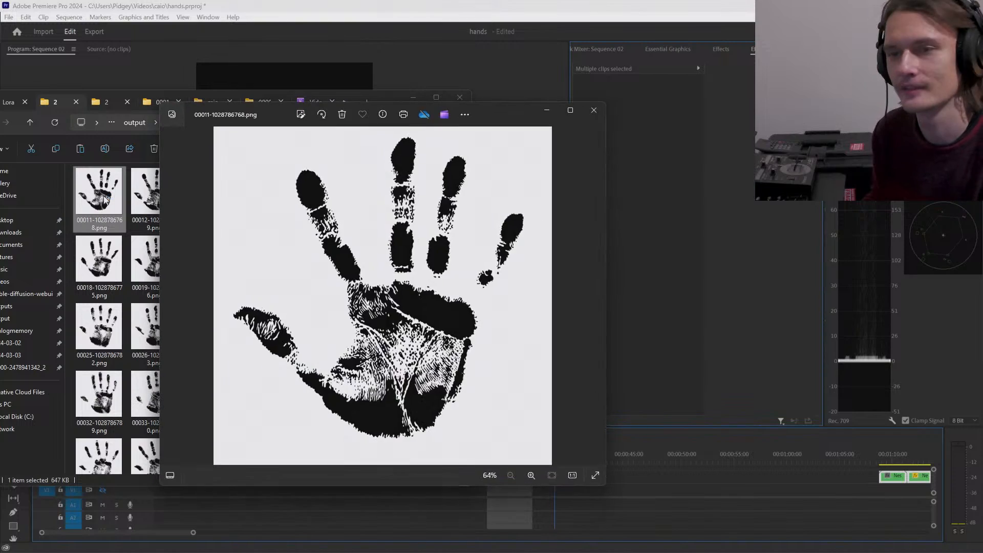
- Flip through the hand print images of folder 2 in the image viewer, starting from 00011-1028786768.png
key(Right)
key(Right)
key(Right)
key(Right)
key(Right)
key(Right)
key(Right)
key(Right)
key(Right)
key(Right)
key(Right)
key(Right)
key(Right)
key(Right)
key(Right)
key(Right)
key(Right)
key(Right)
key(Right)
key(Right)
key(Right)
key(Right)
key(Right)
key(Right)
key(Right)
key(Right)
key(Right)
key(Right)
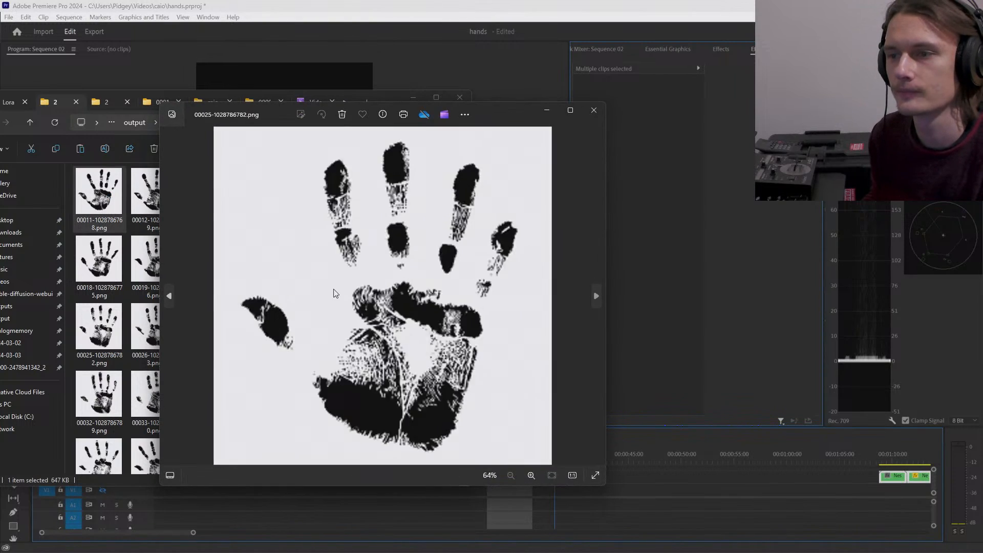
key(Right)
key(Right)
key(Right)
key(Right)
key(Right)
key(Right)
key(Right)
key(Right)
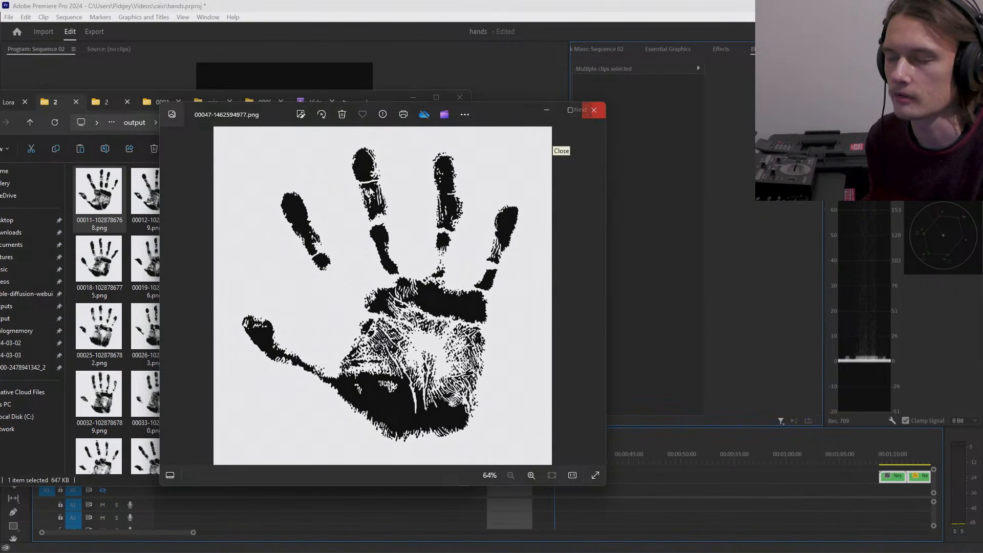
- Open folder 3 under 2024-03-03 and flip through its hand prints from 00003-929728369.png to 00034-929728400.png
click(29, 122)
double_click(200, 194)
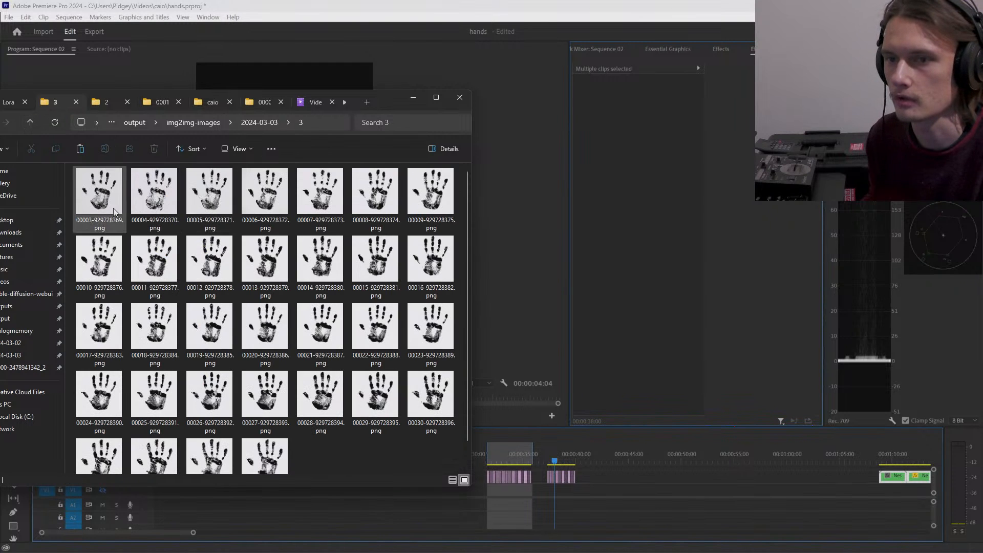
double_click(110, 208)
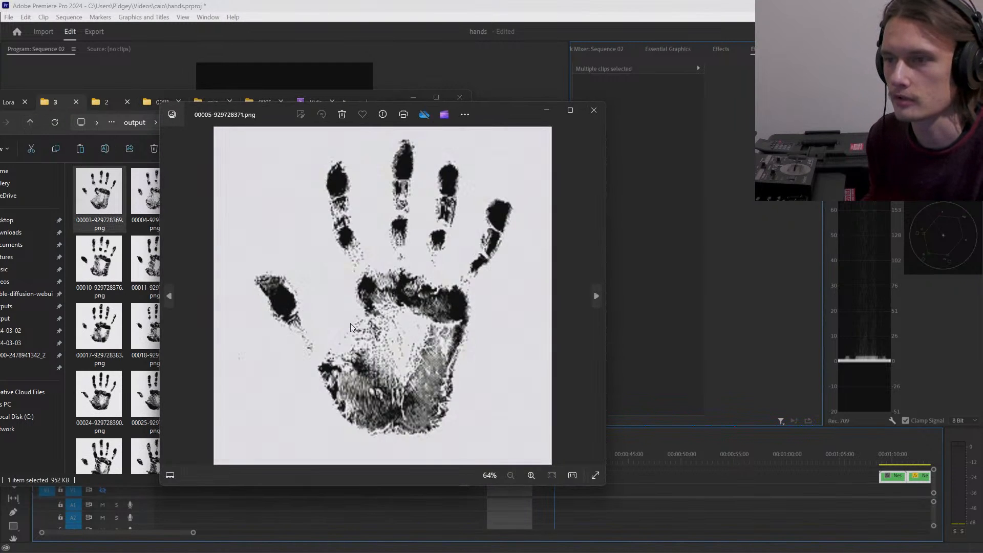
key(Right)
key(Right)
key(Right)
key(Right)
key(Right)
key(Right)
key(Right)
key(Right)
key(Right)
key(Right)
key(Right)
key(Right)
key(Right)
key(Right)
key(Right)
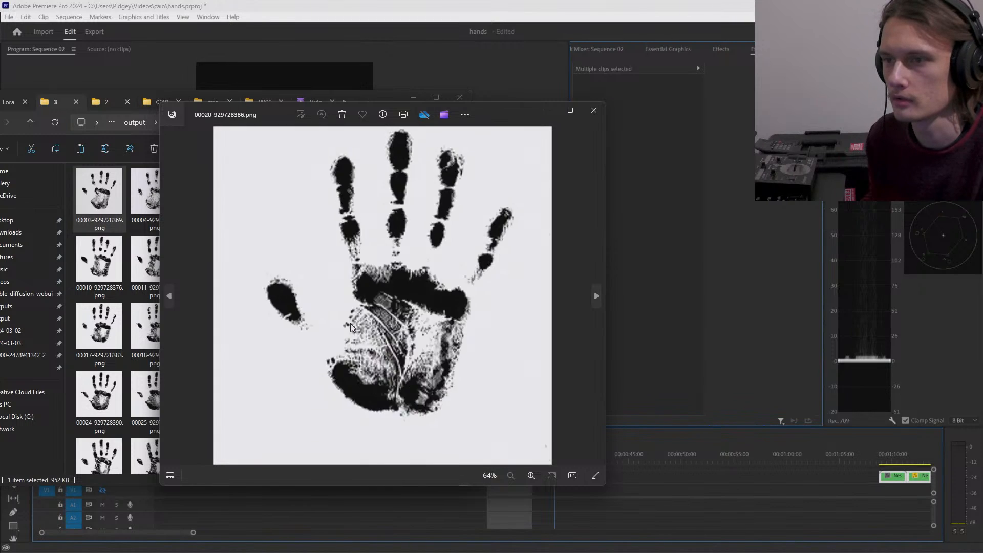
key(Right)
key(Right)
key(Right)
key(Right)
key(Right)
key(Right)
key(Right)
key(Right)
key(Right)
key(Right)
key(Right)
key(Right)
key(Right)
key(Right)
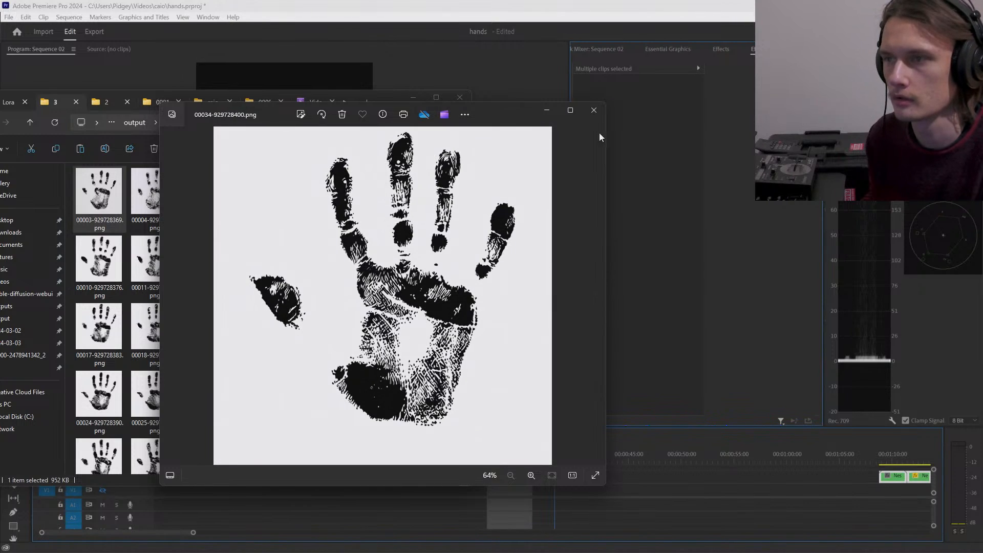
click(594, 110)
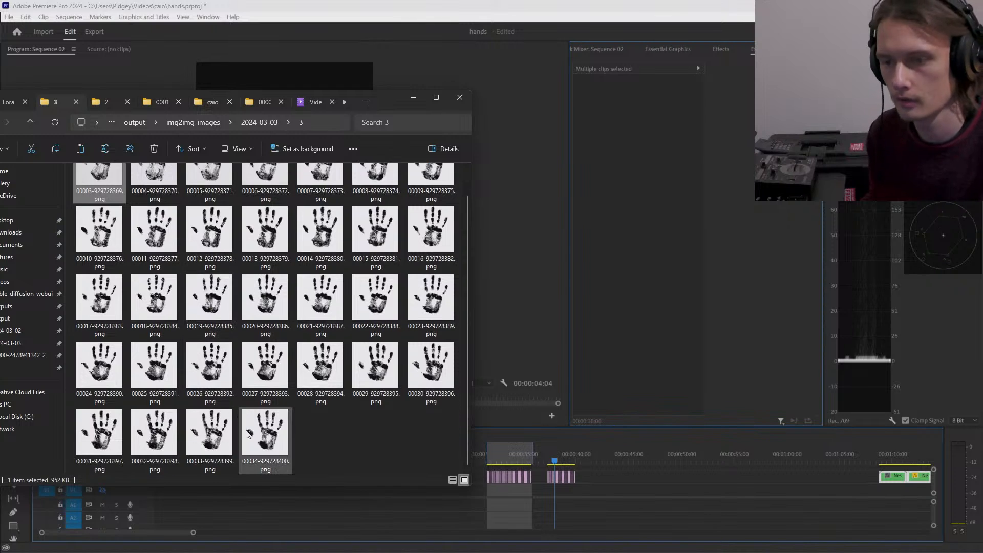
- Add all hand print images from folder 3 to track V2 of Sequence 02 at about 00:00:41
shift+click(261, 444)
scroll(264, 384, up, 1)
drag(102, 202, 588, 469)
- Open folder 4 under 2024-03-03 and flip through its hand print images, starting from 00036-2330758235.png
click(30, 122)
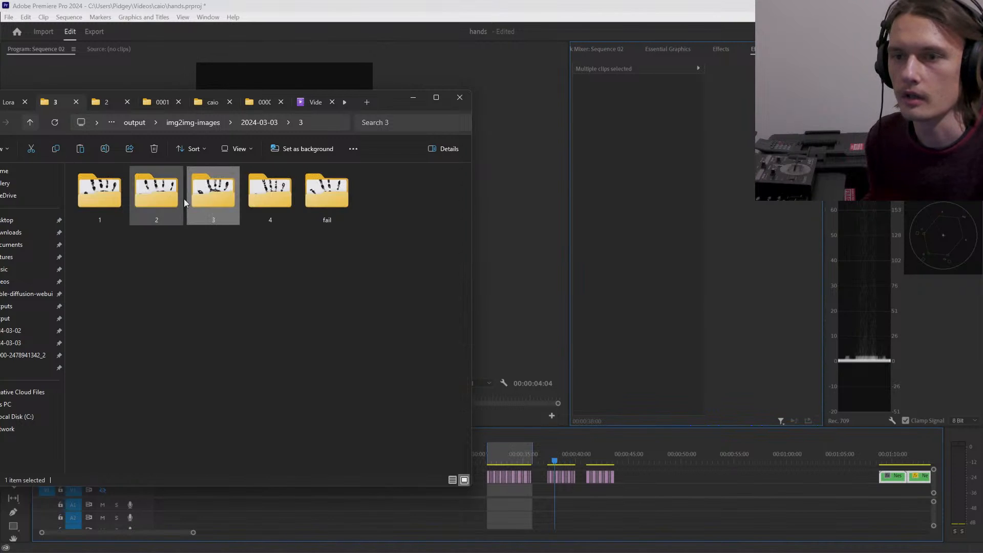
double_click(269, 193)
double_click(122, 200)
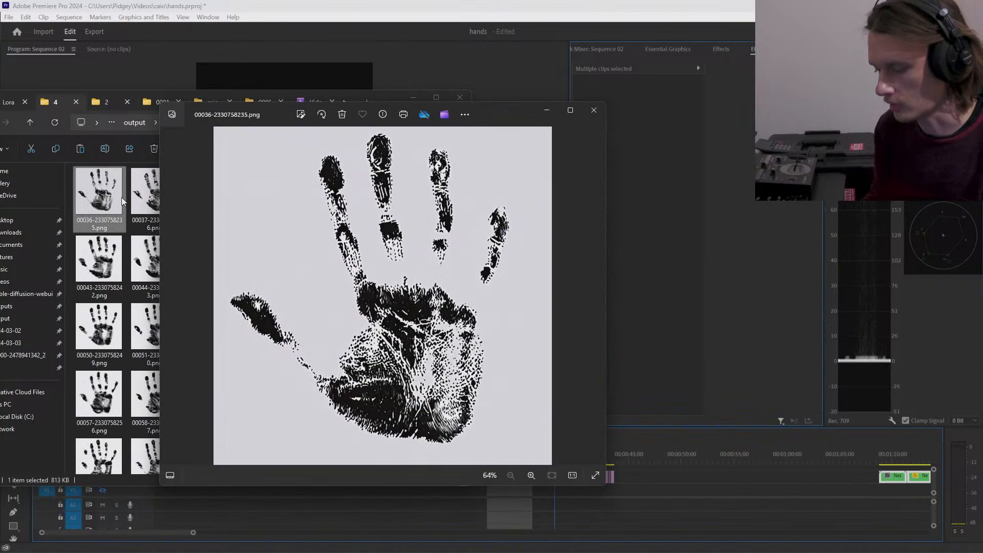
key(Right)
key(Right)
key(Right)
key(Right)
key(Right)
key(Right)
key(Right)
key(Right)
key(Right)
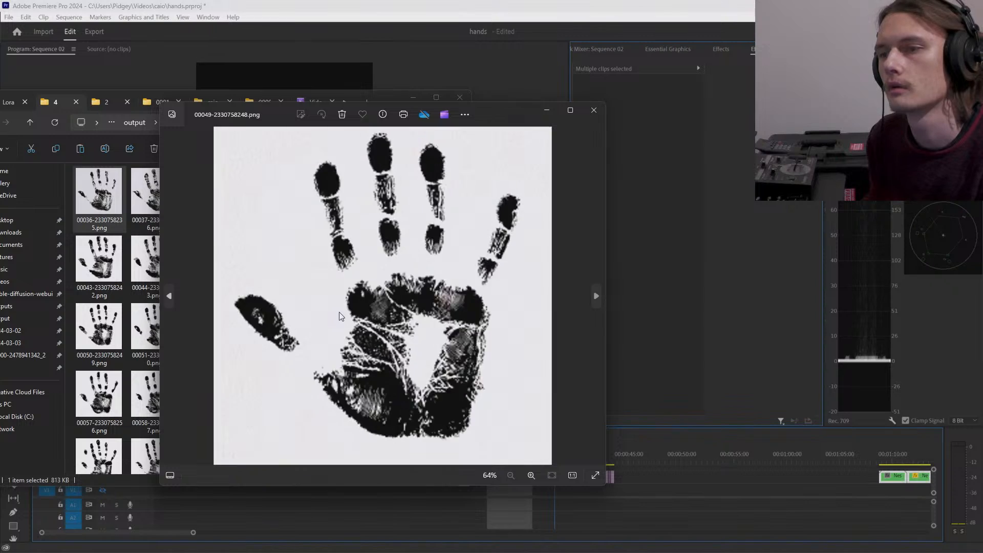
key(Right)
key(Right)
key(Right)
key(Right)
key(Right)
key(Right)
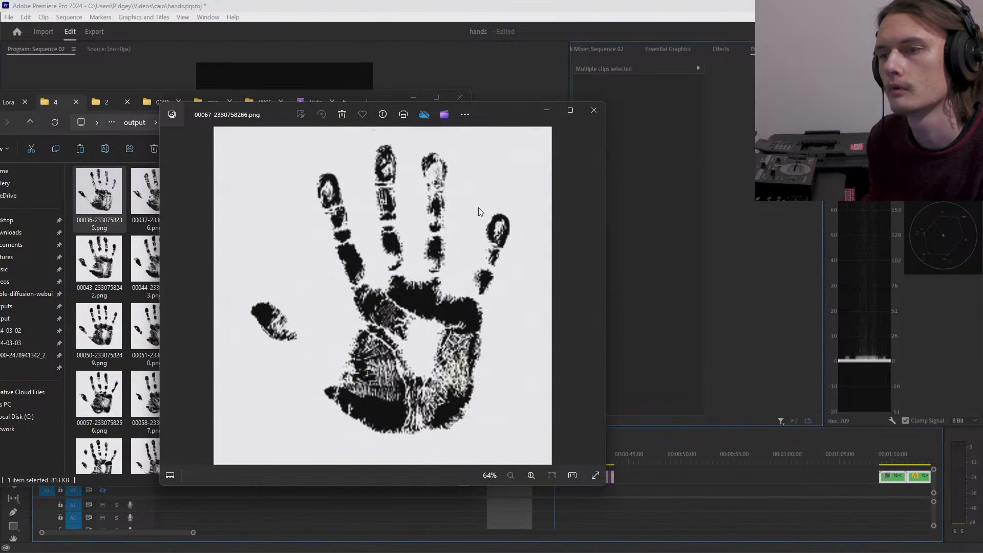
click(594, 110)
- Add all hand print images from folder 4 to track V2 of Sequence 02 at about 00:00:45
click(271, 451)
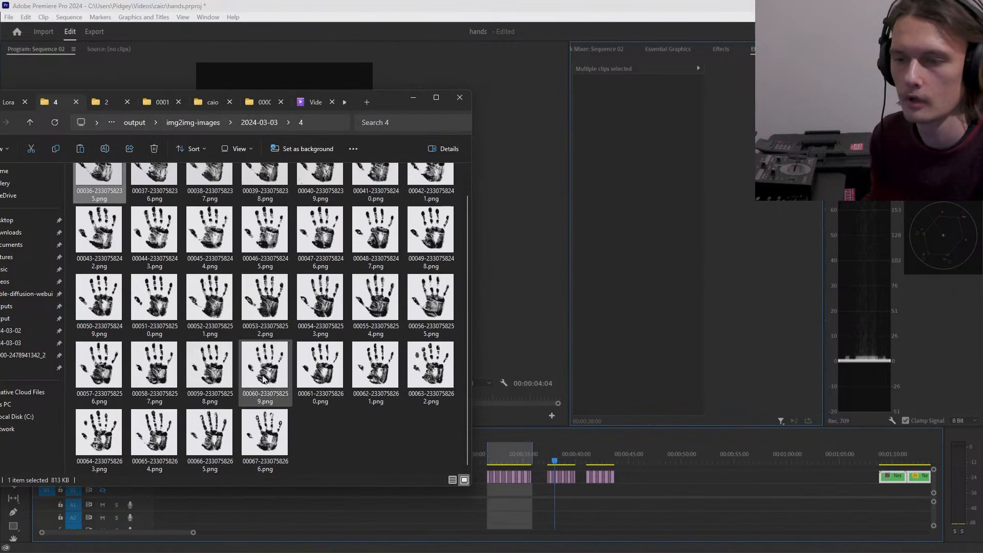
key(ctrl+a)
scroll(251, 343, up, 1)
drag(251, 343, 628, 474)
- Move the last four hand print image sequences on V2 about 7 seconds earlier, starting at about 00:00:24:08
click(708, 476)
drag(505, 458, 705, 483)
drag(414, 478, 344, 478)
- Play back Sequence 02 from 00:00:12:11 through the image sequences to about 00:00:29 to compare the animations
drag(302, 455, 290, 456)
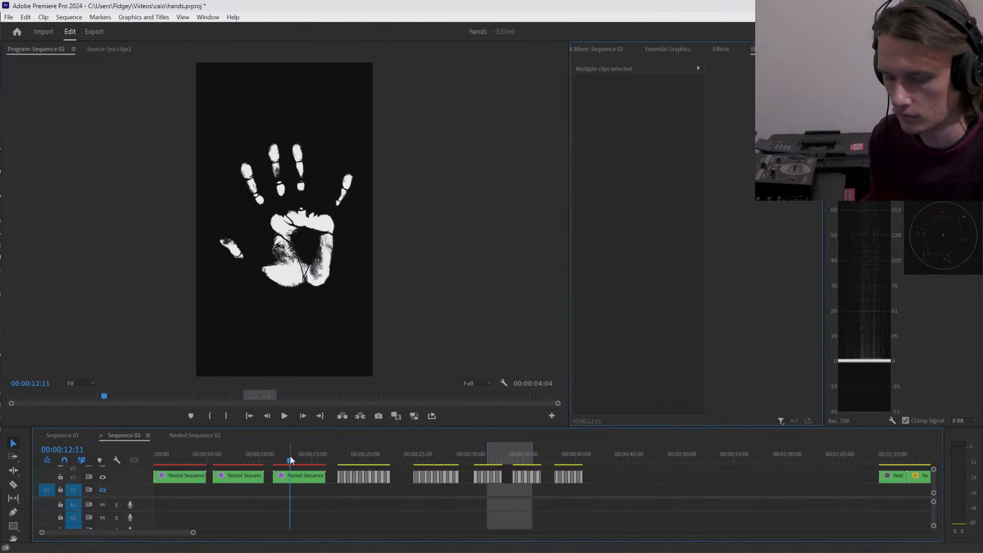
key(space)
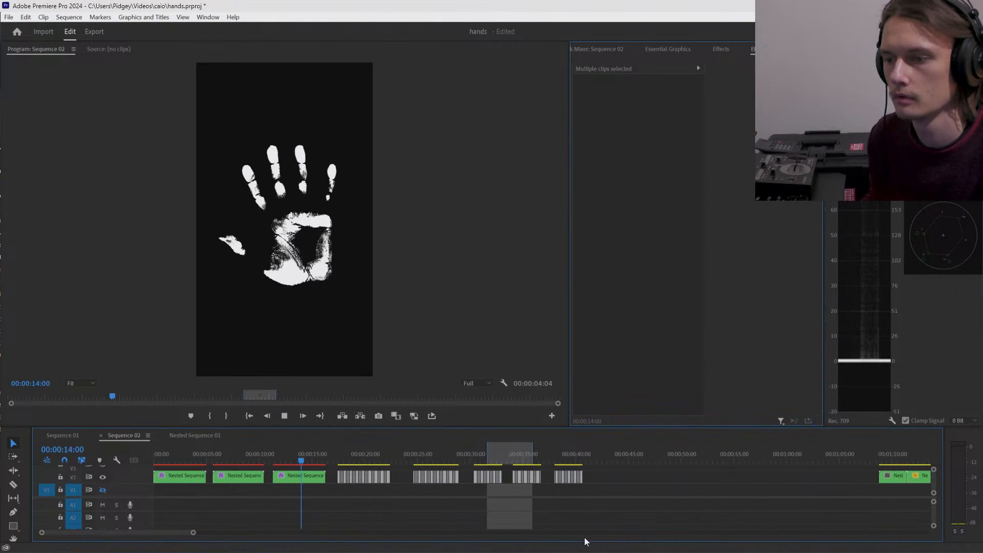
drag(193, 532, 104, 528)
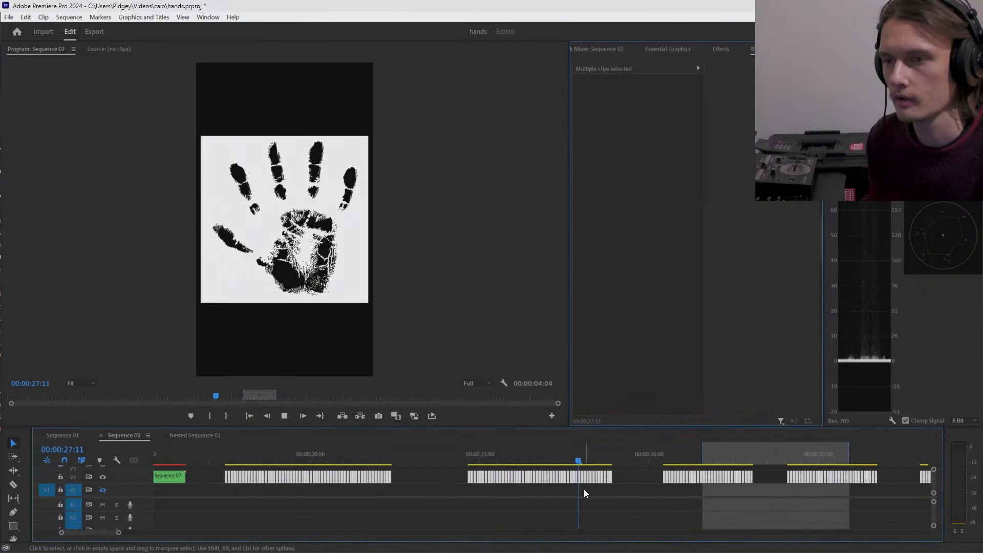
key(space)
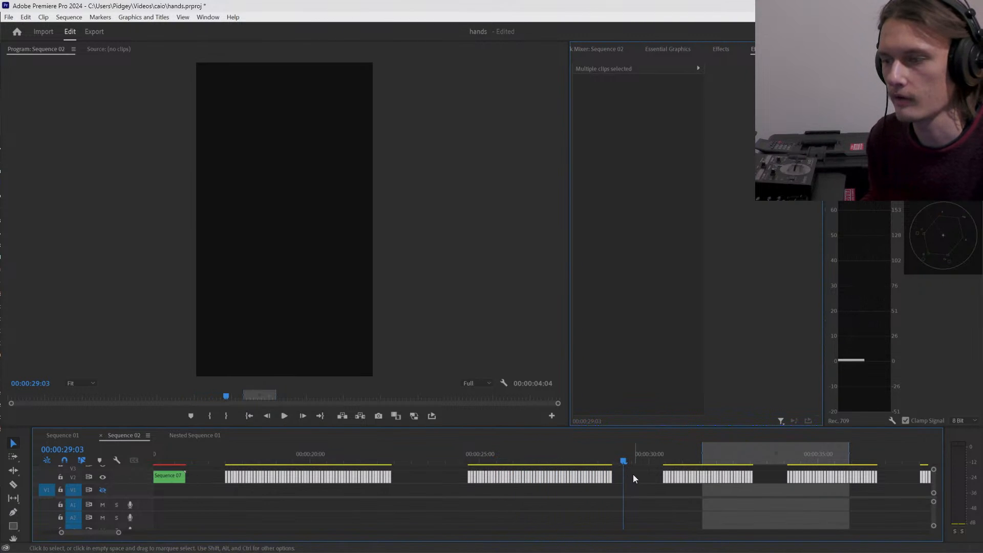
- Nest the image sequence starting at 00:00:24:08 with the default name and move it about one second earlier
click(633, 475)
click(445, 461)
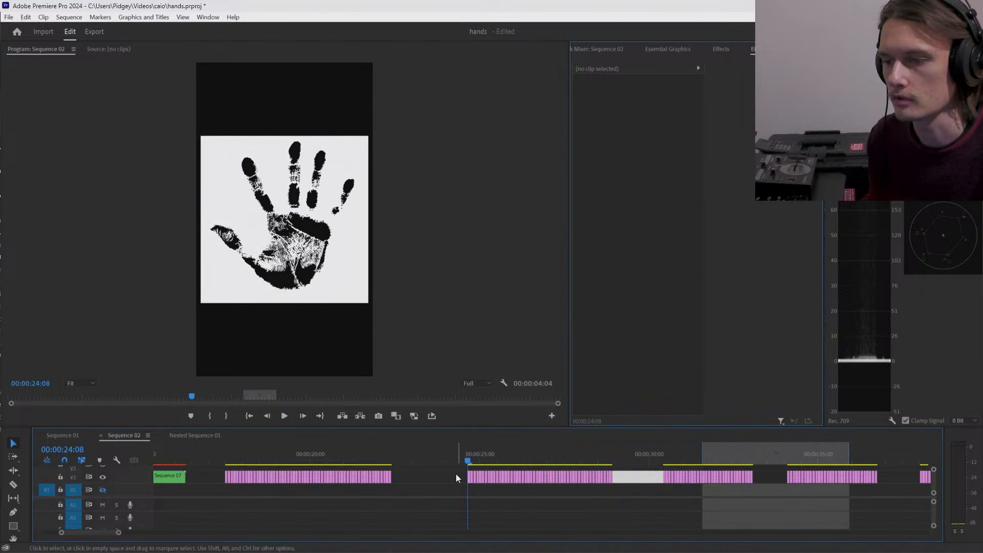
click(491, 476)
right_click(505, 475)
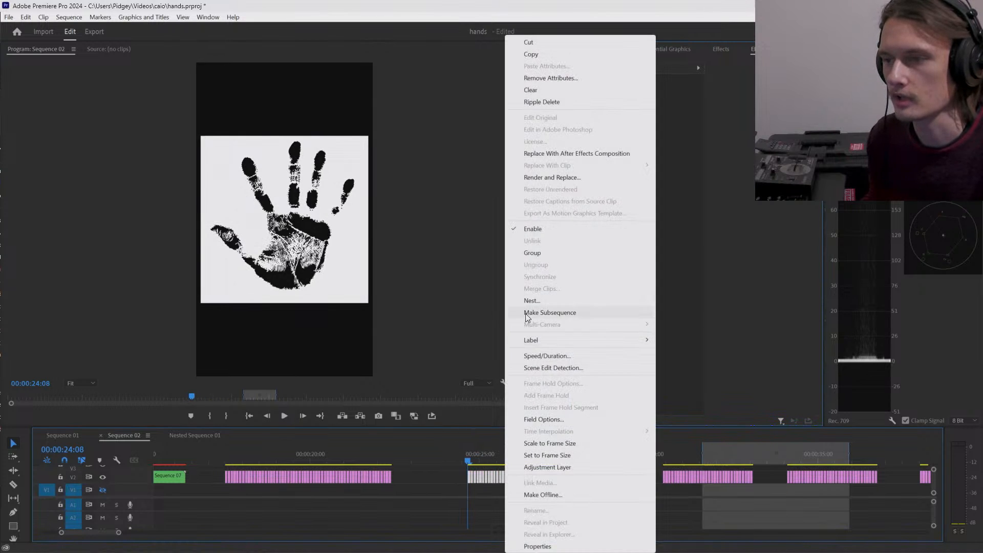
click(531, 300)
click(472, 294)
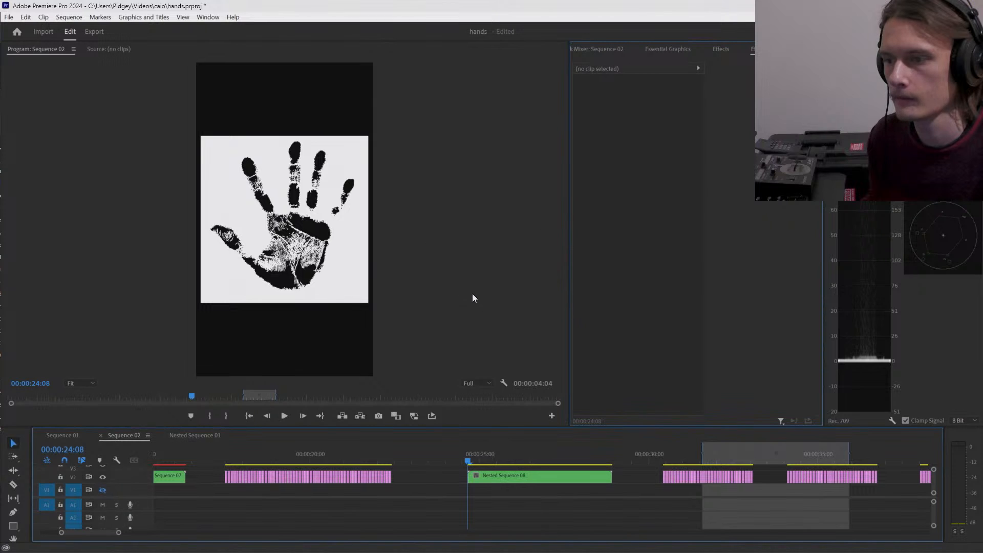
drag(514, 474, 479, 478)
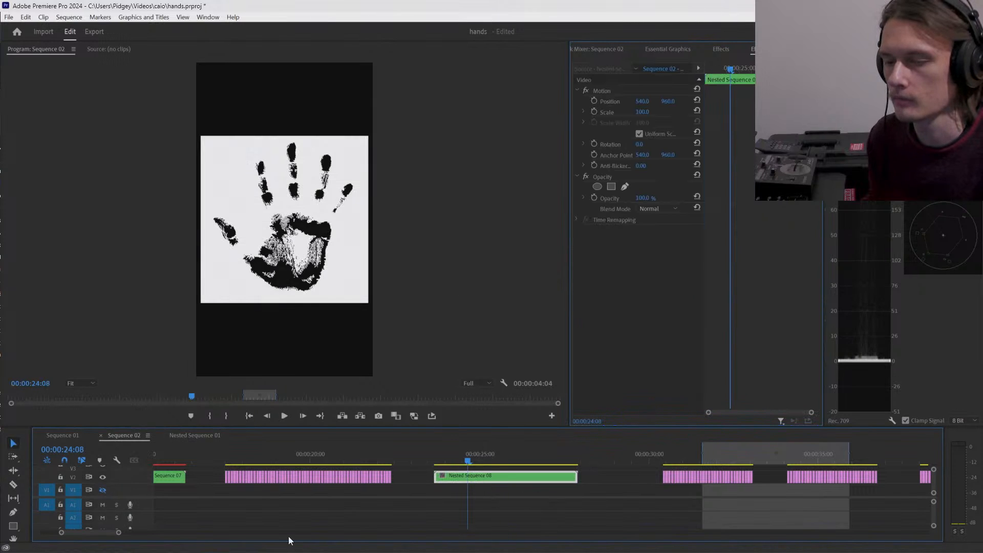
- Move the three image sequences after Nested Sequence 08 later on V2, starting at about 00:00:41
drag(119, 533, 134, 534)
drag(506, 481, 761, 487)
drag(538, 482, 770, 483)
- Paste a copy of Nested Sequence 08 on V2 at about 00:00:29
click(432, 473)
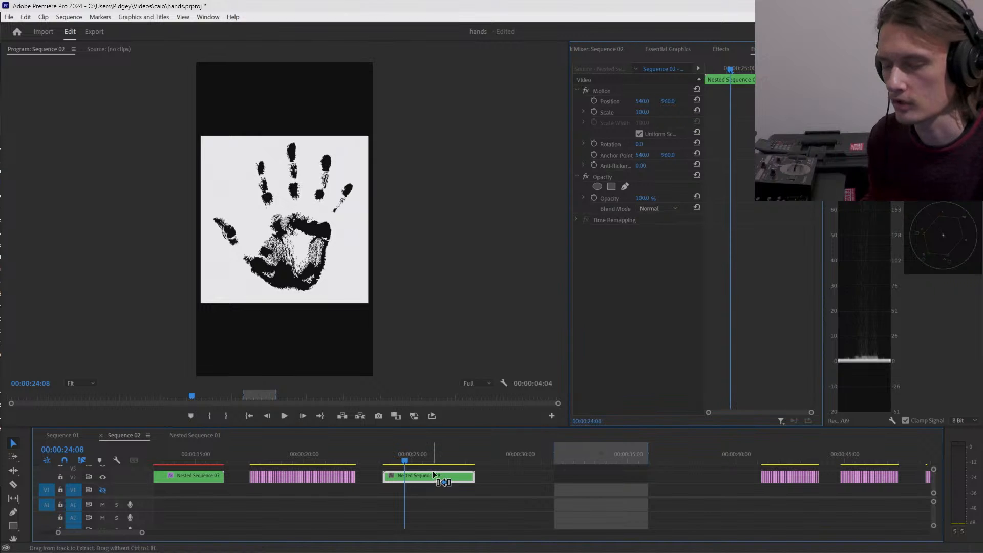
click(496, 456)
key(ctrl+v)
- Reverse the speed of the copied Nested Sequence 08 and place it directly after the original clip
right_click(515, 481)
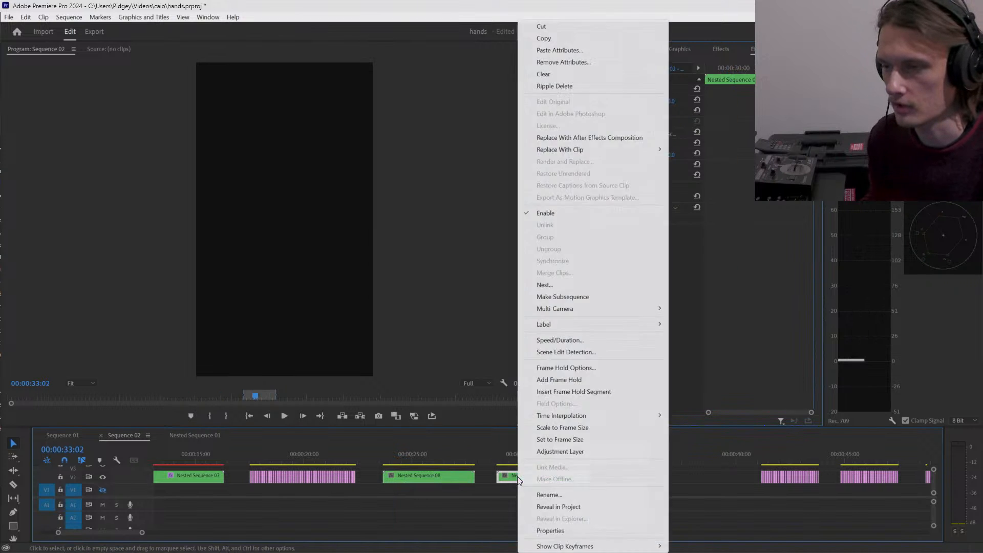
click(556, 340)
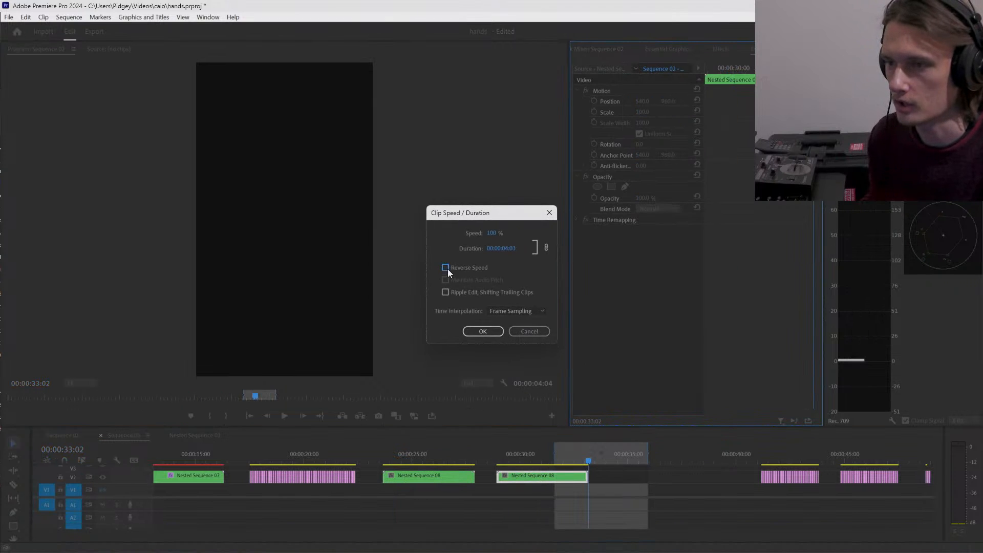
click(476, 331)
drag(520, 476, 499, 481)
key(Up)
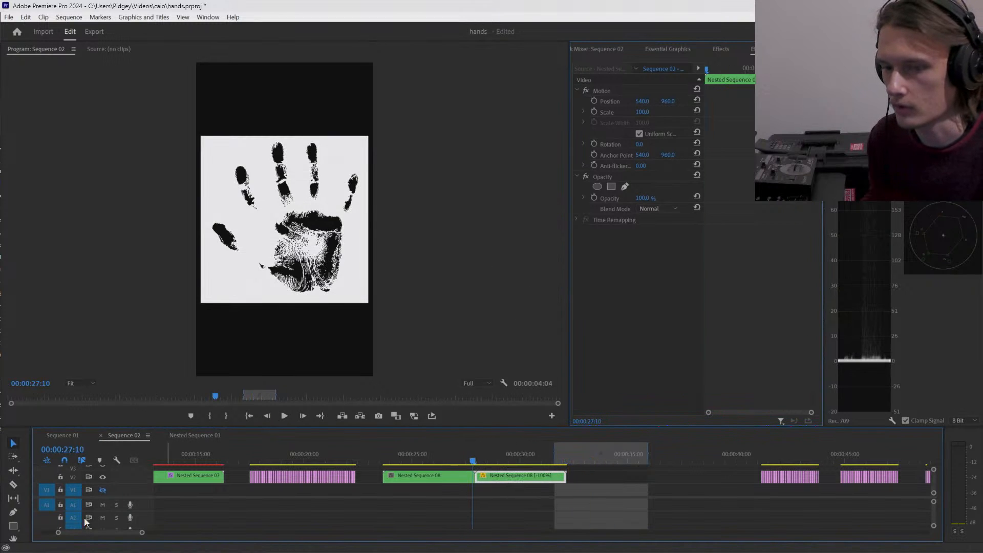
- Scrub frame by frame across the join between the forward and reversed Nested Sequence 08 clips to check the transition
drag(58, 533, 74, 533)
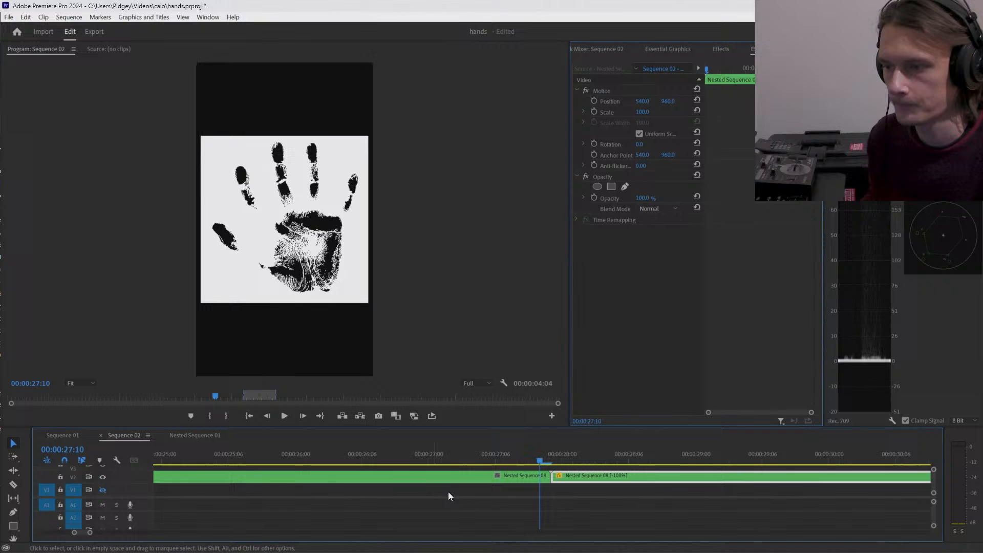
click(557, 456)
drag(555, 454, 459, 459)
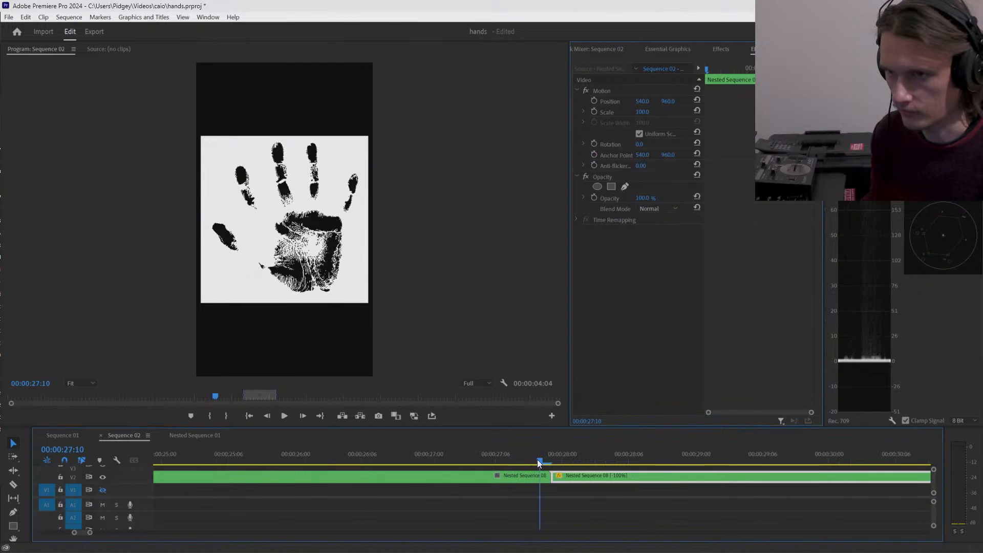
drag(538, 462, 419, 450)
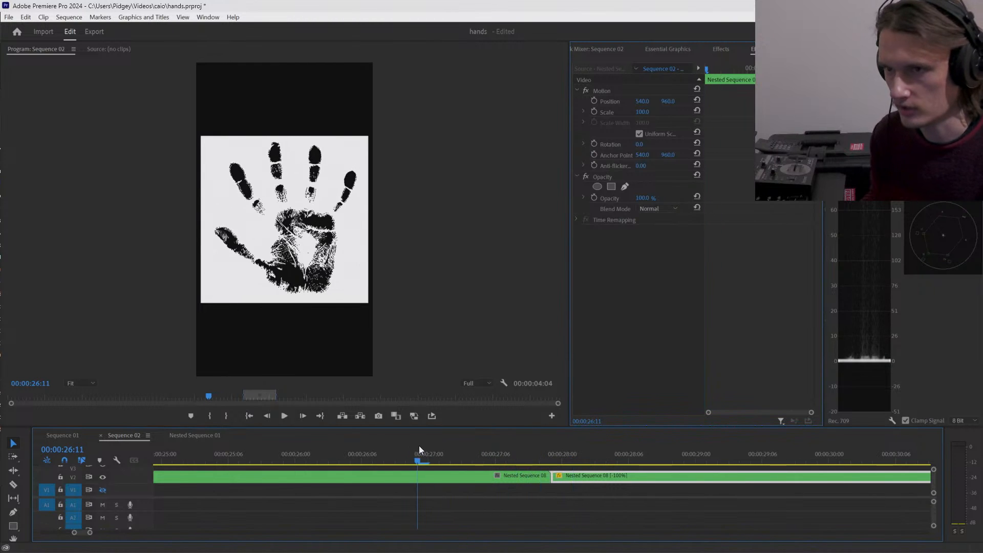
drag(537, 458, 493, 464)
- Trim the end of the reversed Nested Sequence 08 clip to 00:00:31:10
drag(421, 458, 905, 476)
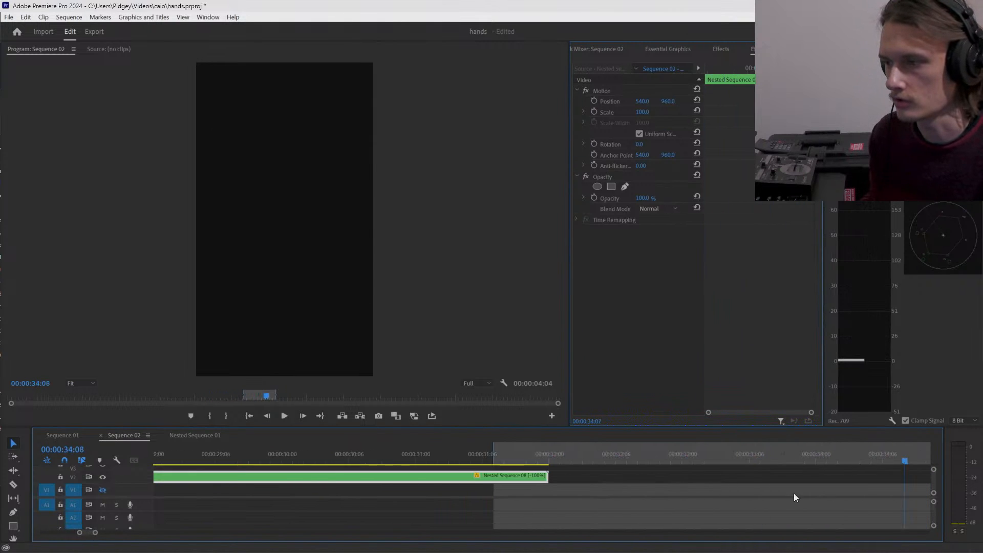
drag(565, 487, 528, 487)
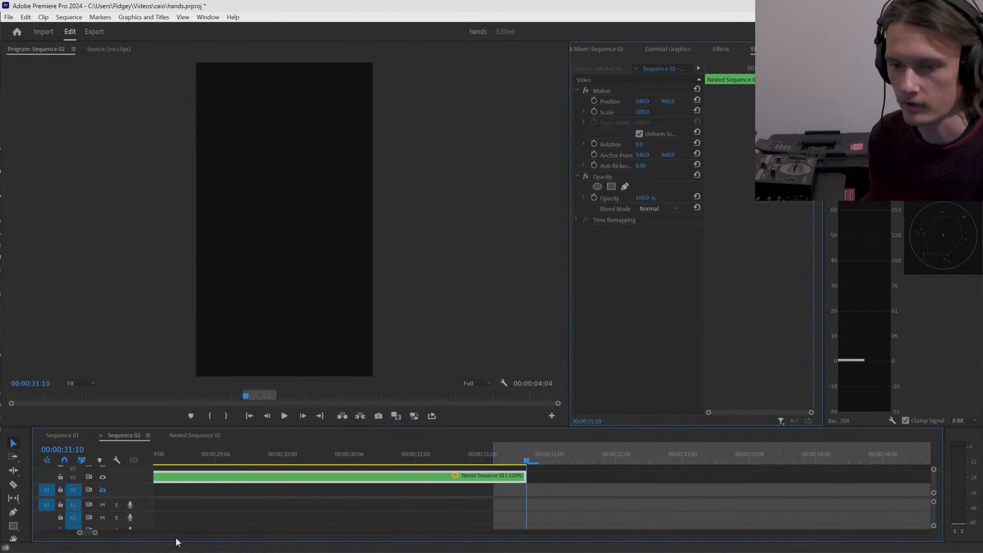
drag(98, 535, 146, 534)
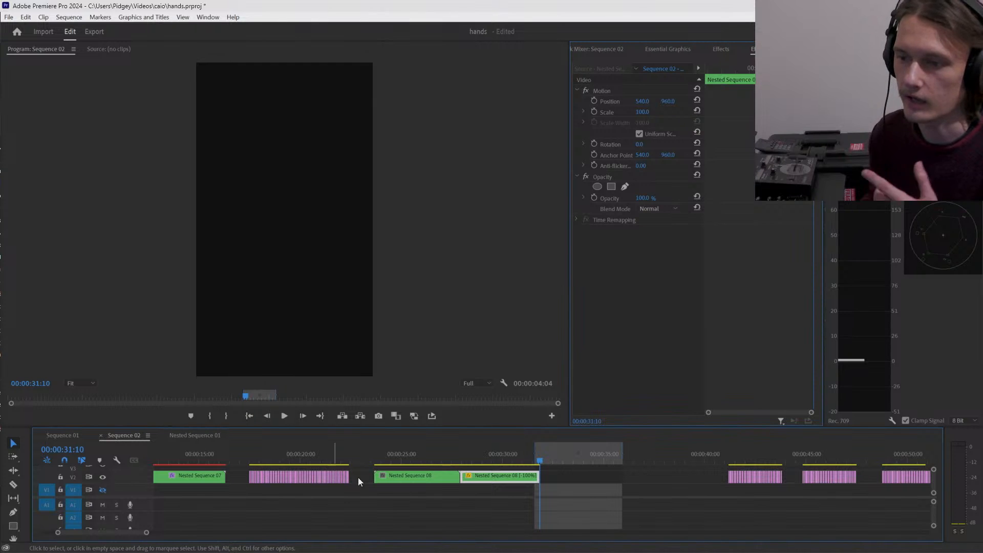
- Nest the forward and reversed Nested Sequence 08 clips together into one sequence with the default name
click(383, 453)
mouse_move(384, 454)
mouse_down()
mouse_move(373, 457)
mouse_move(466, 447)
mouse_move(521, 459)
mouse_move(245, 450)
mouse_move(532, 456)
mouse_move(393, 456)
mouse_up()
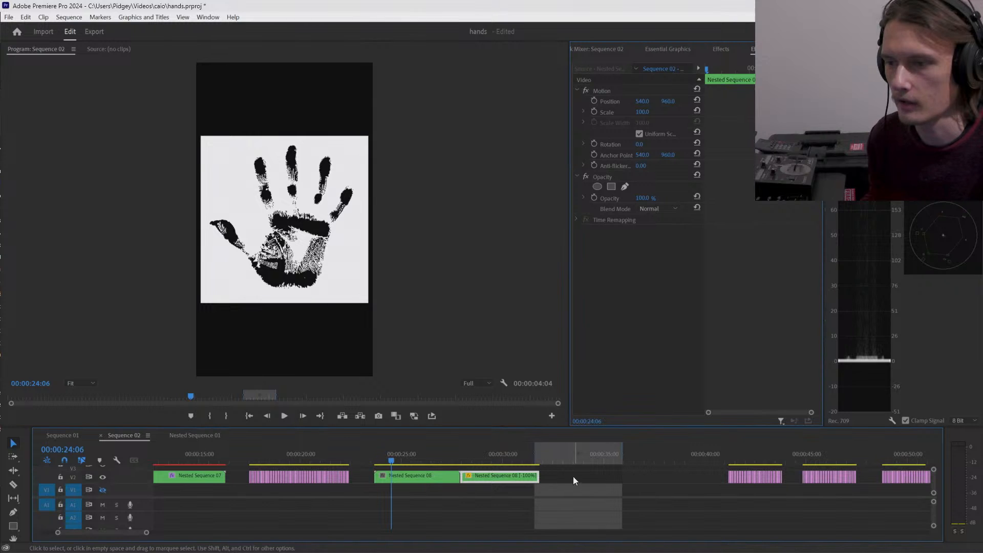
drag(573, 476, 379, 490)
right_click(417, 478)
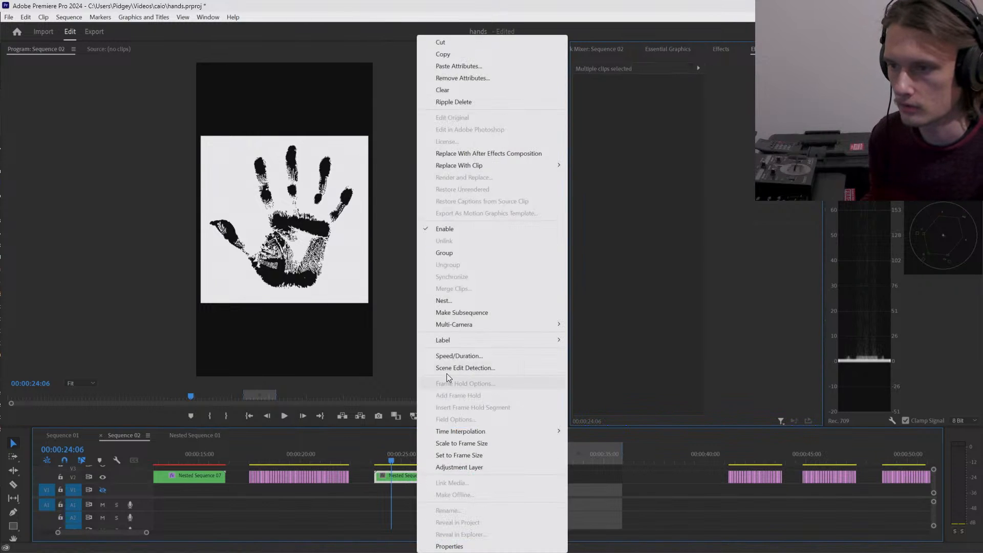
click(451, 301)
click(470, 291)
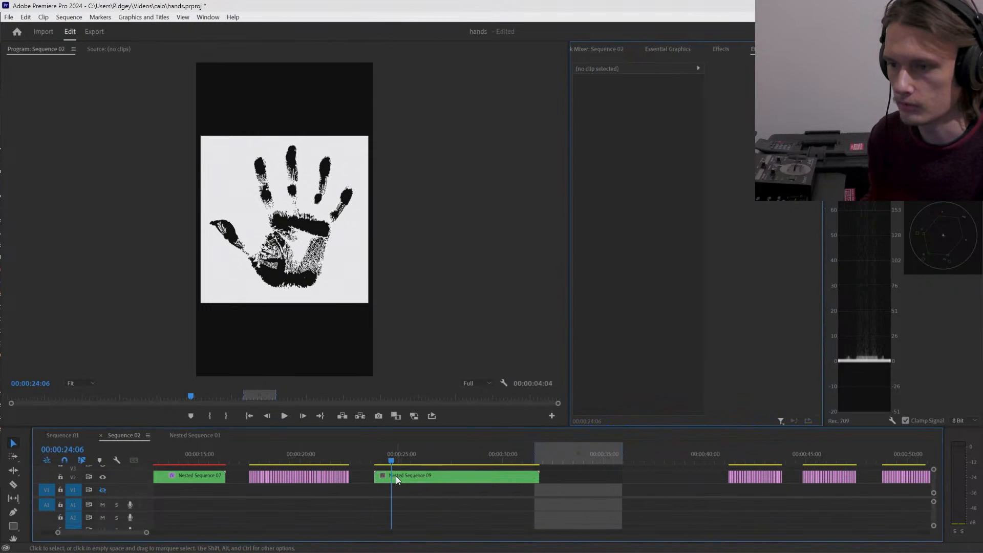
- Select Nested Sequence 07 and look over the Lumetri Color effect applied to it
drag(338, 453, 188, 473)
click(186, 475)
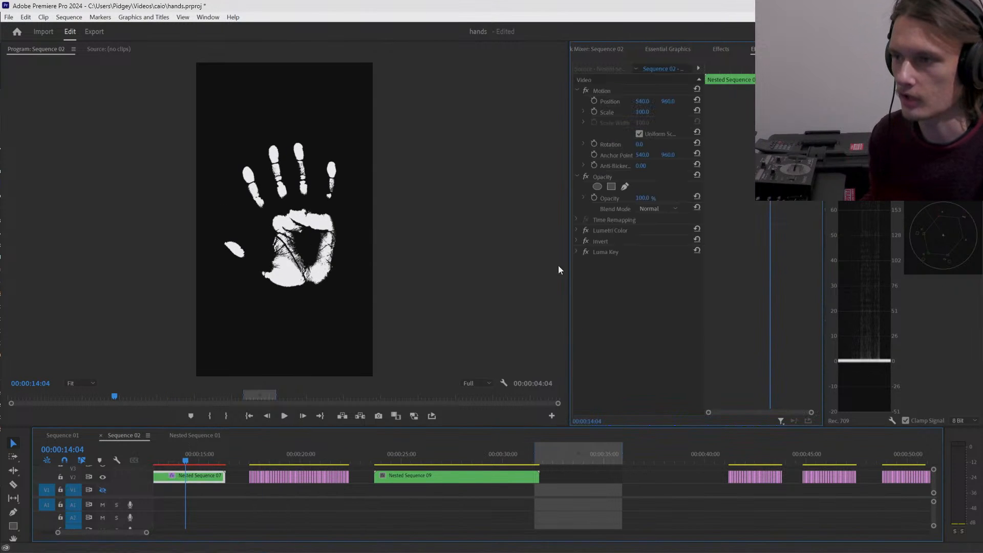
click(576, 231)
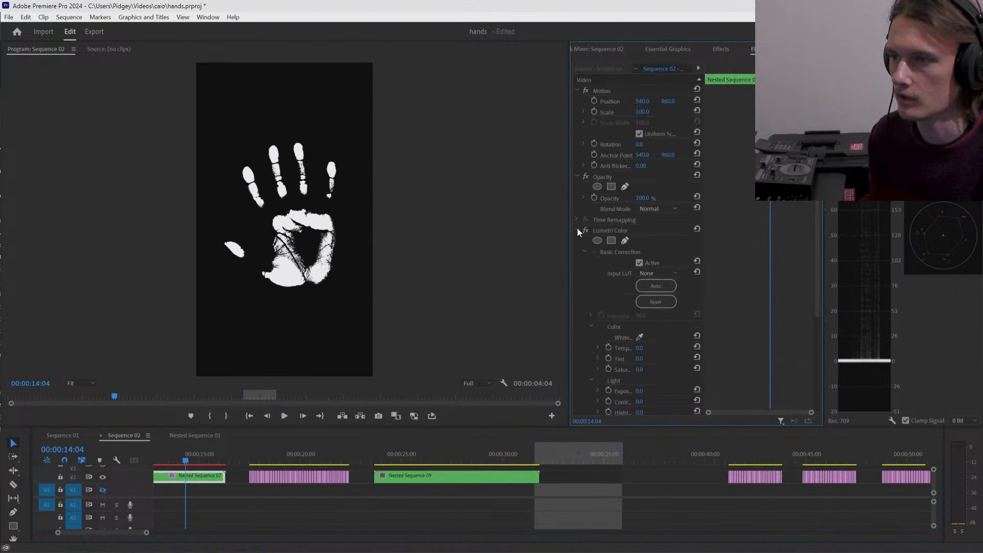
click(576, 228)
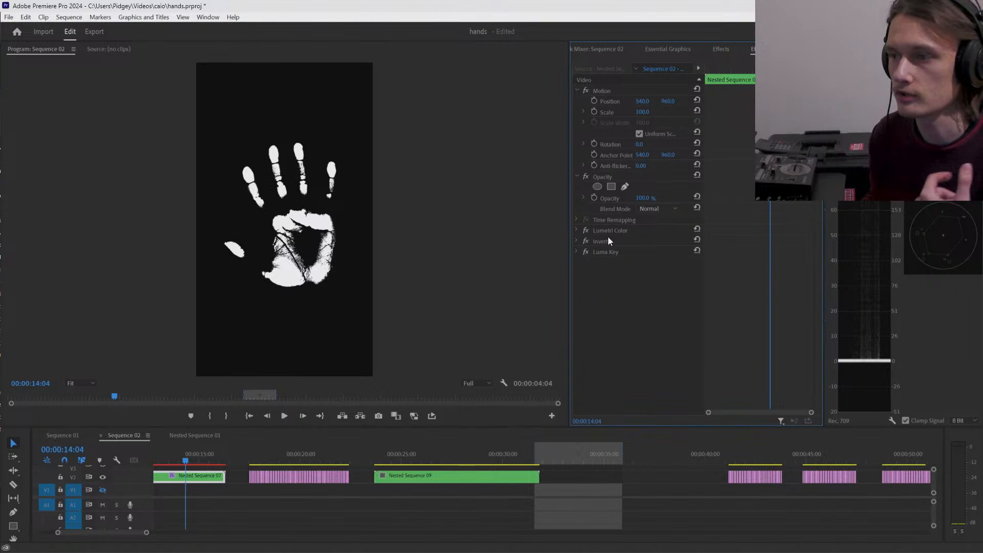
click(577, 231)
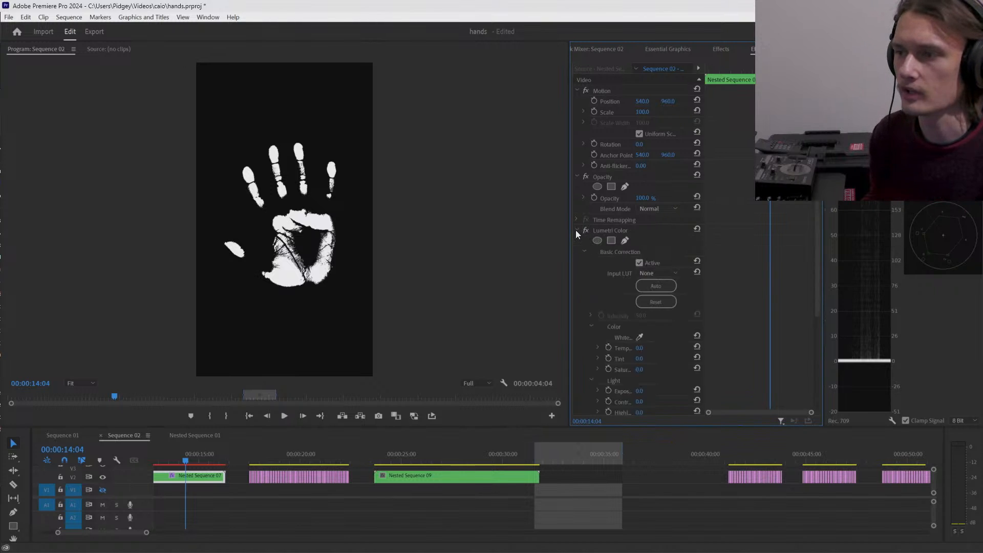
click(578, 231)
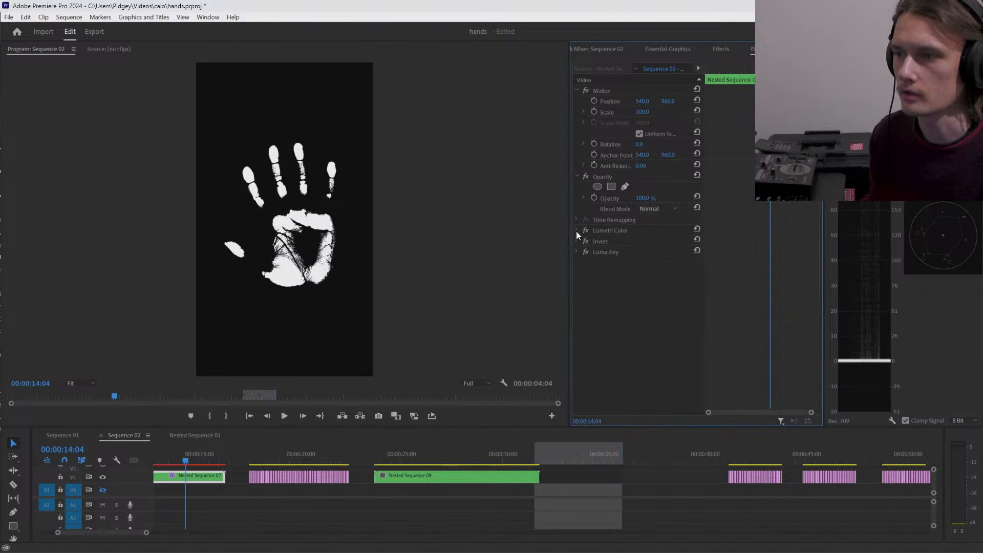
- Switch off Luma Key and Invert on Nested Sequence 07, toggle Lumetri Color, and review its Basic Correction settings
click(586, 253)
click(586, 241)
click(586, 232)
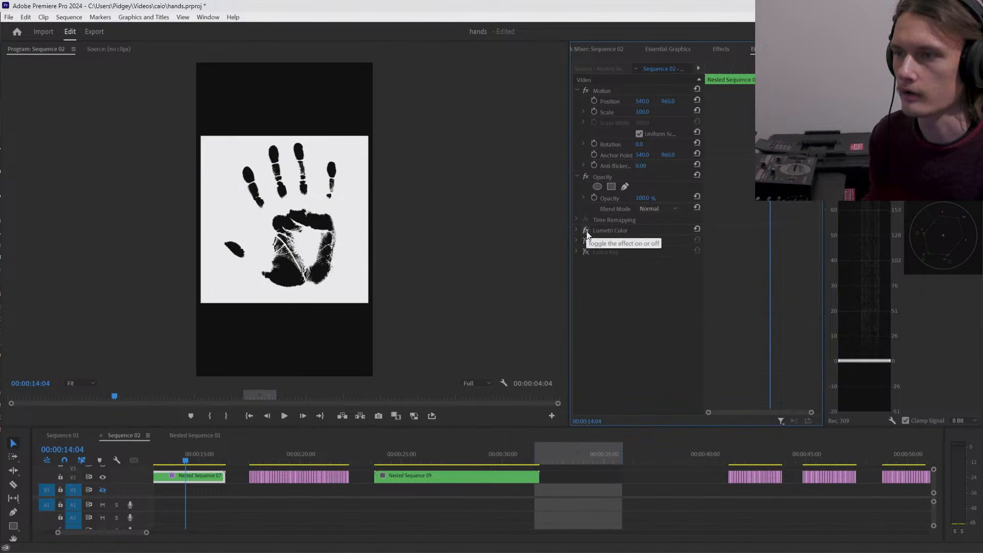
click(586, 232)
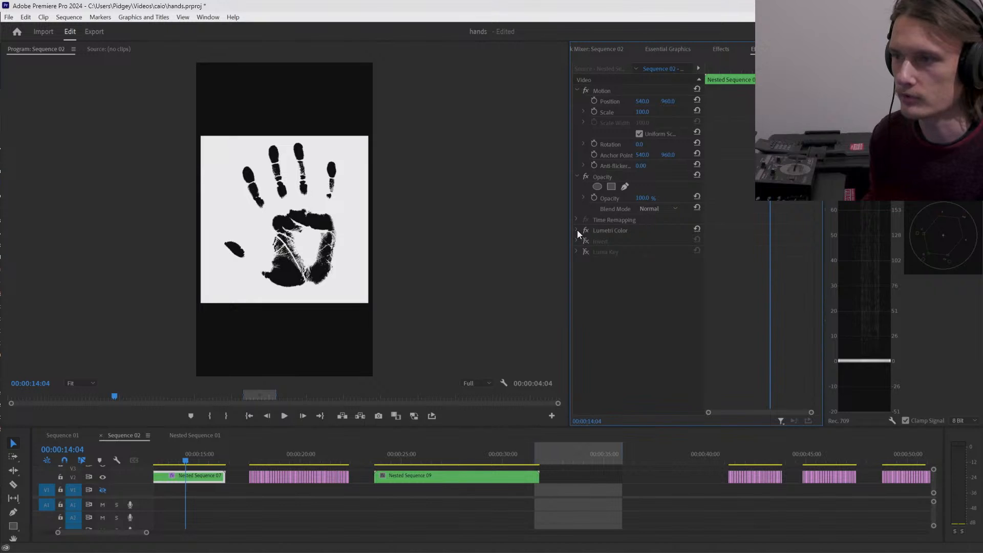
click(577, 229)
scroll(618, 328, down, 5)
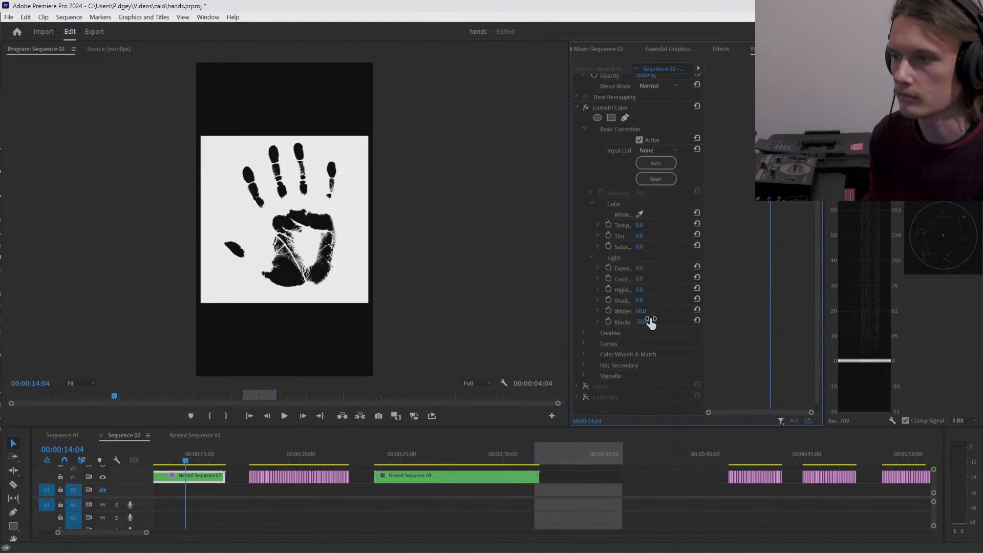
scroll(625, 279, up, 2)
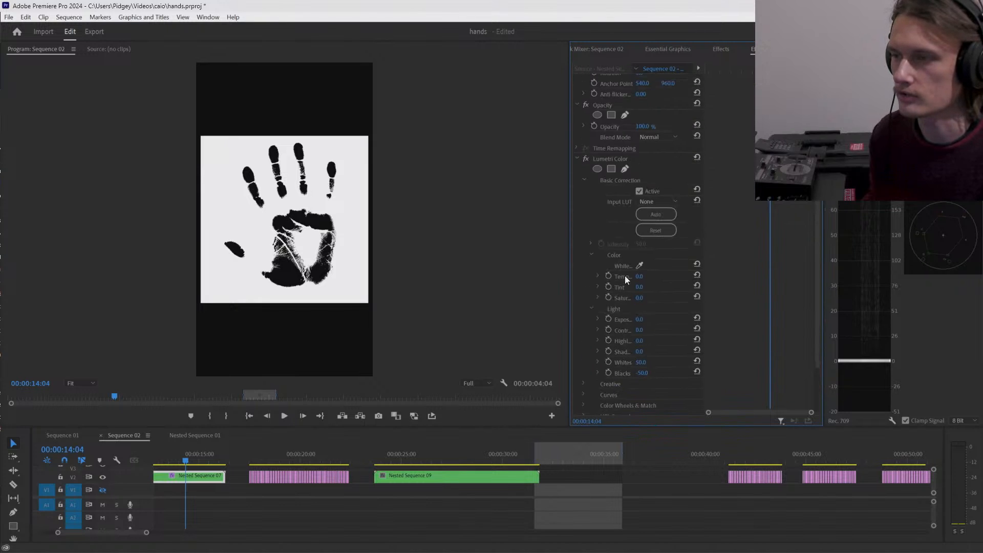
click(578, 157)
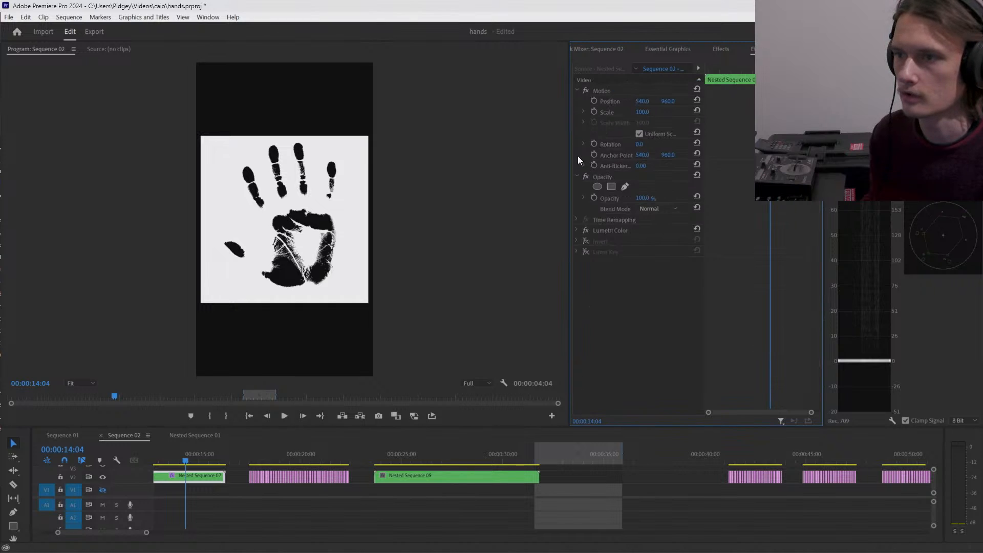
- Switch Invert and Luma Key back on for Nested Sequence 07 and show the Luma Key settings
click(586, 241)
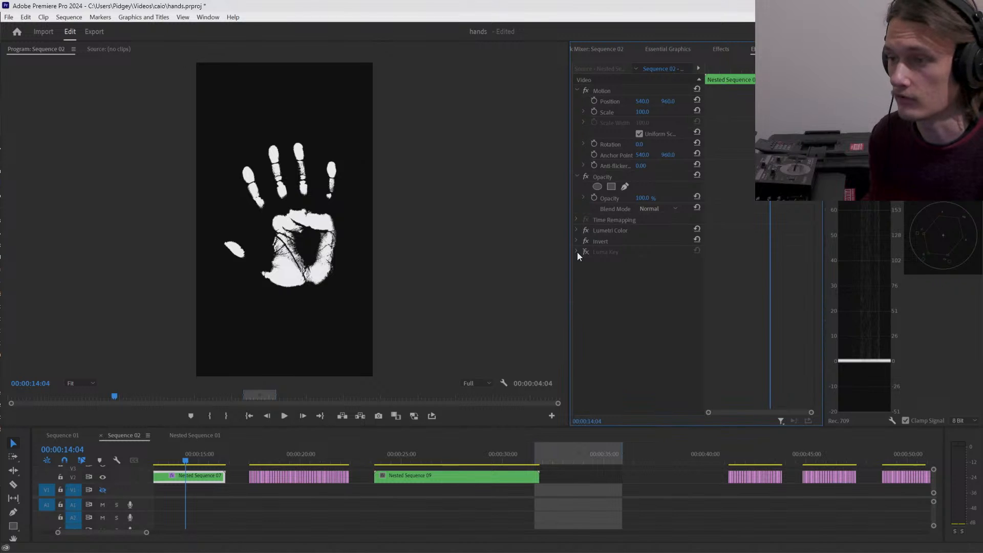
click(576, 251)
click(586, 252)
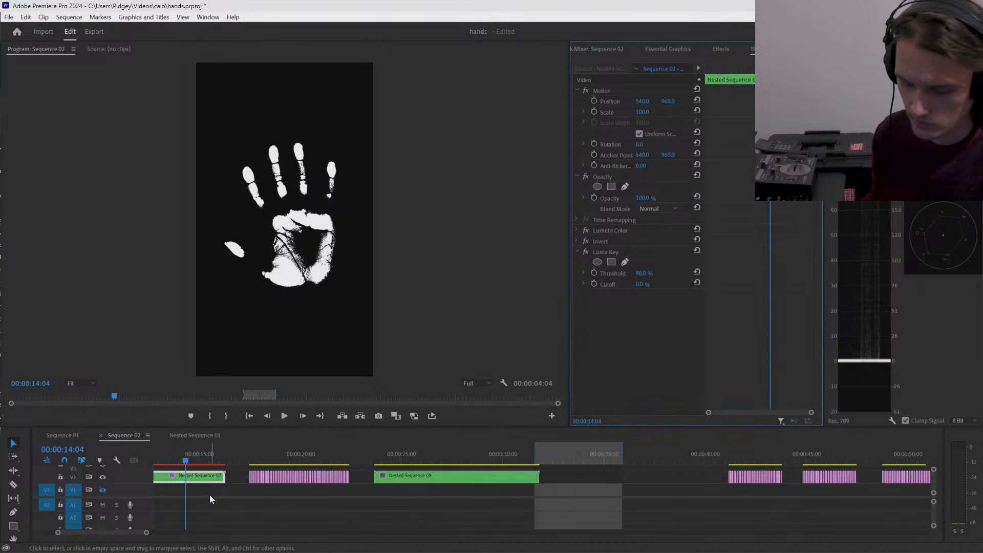
click(404, 479)
key(ctrl+alt+v)
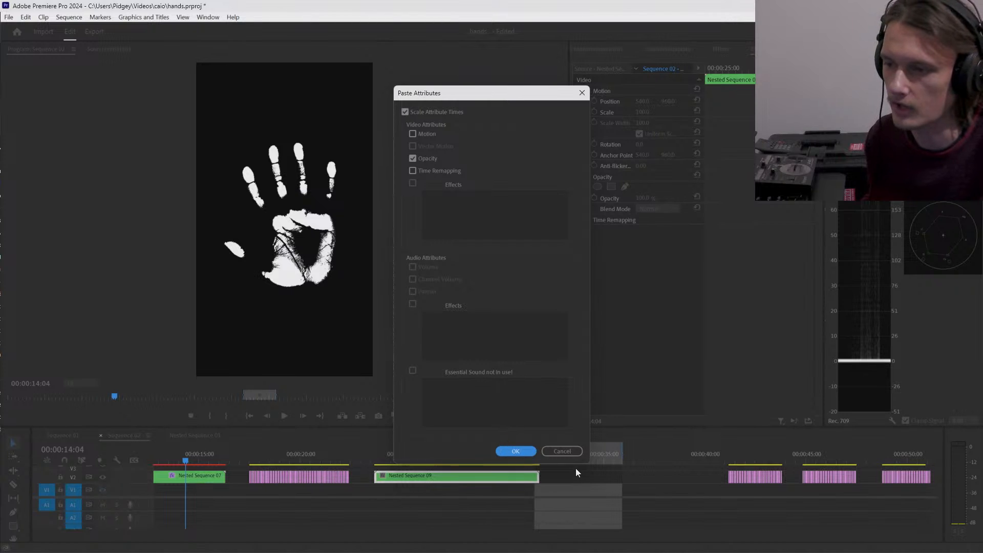
click(562, 451)
- Copy Nested Sequence 07's attributes and paste Opacity, Lumetri Color, Invert and Luma Key onto Nested Sequence 09
click(188, 477)
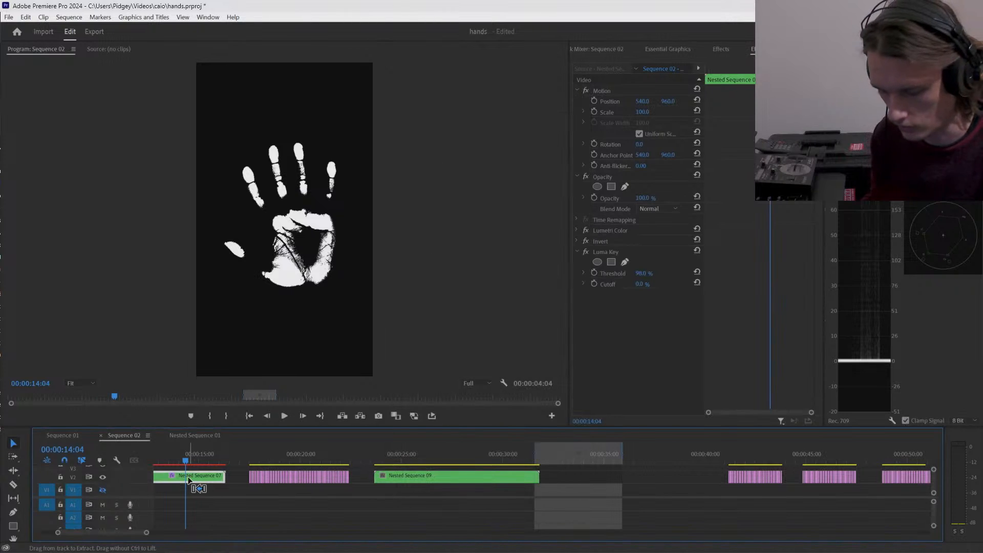
click(420, 480)
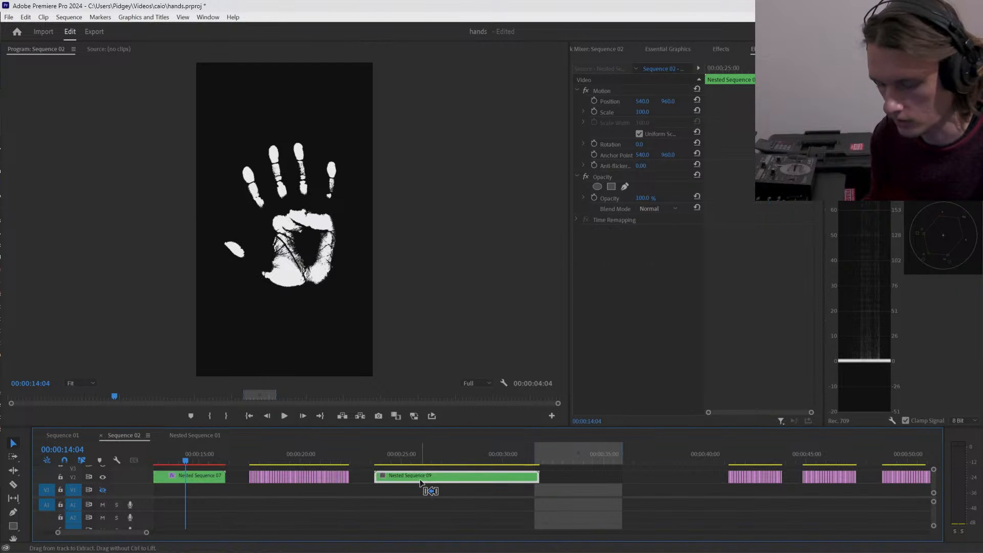
key(ctrl+alt+v)
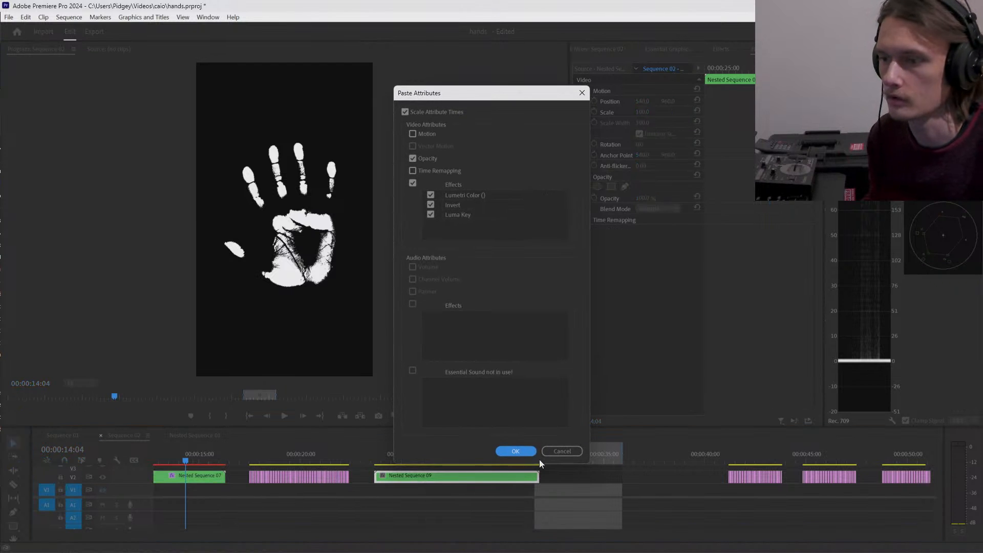
click(516, 452)
- Play back the processed Nested Sequence 09 and compare it with the unprocessed hand print clips before it
mouse_move(371, 457)
mouse_down()
mouse_move(533, 456)
mouse_move(385, 456)
mouse_up()
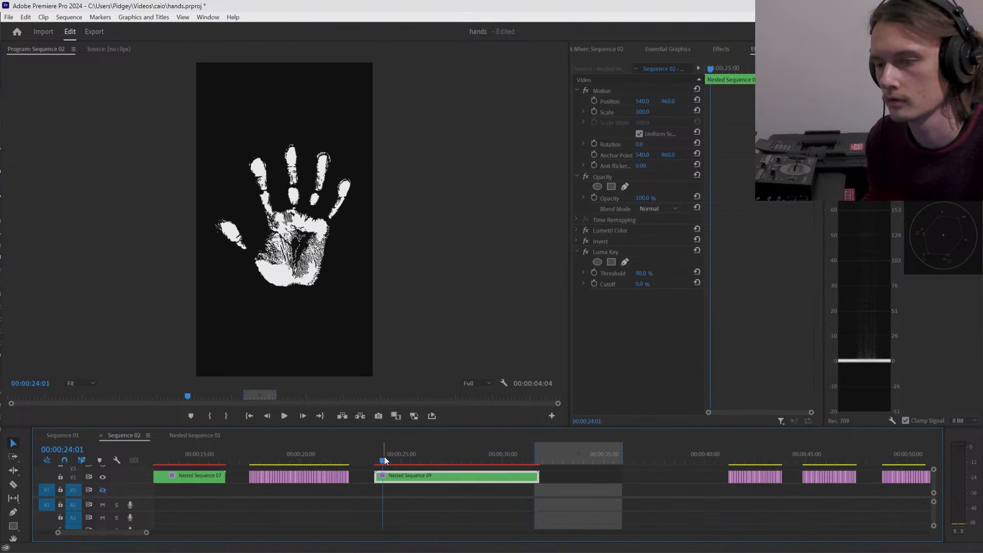
key(space)
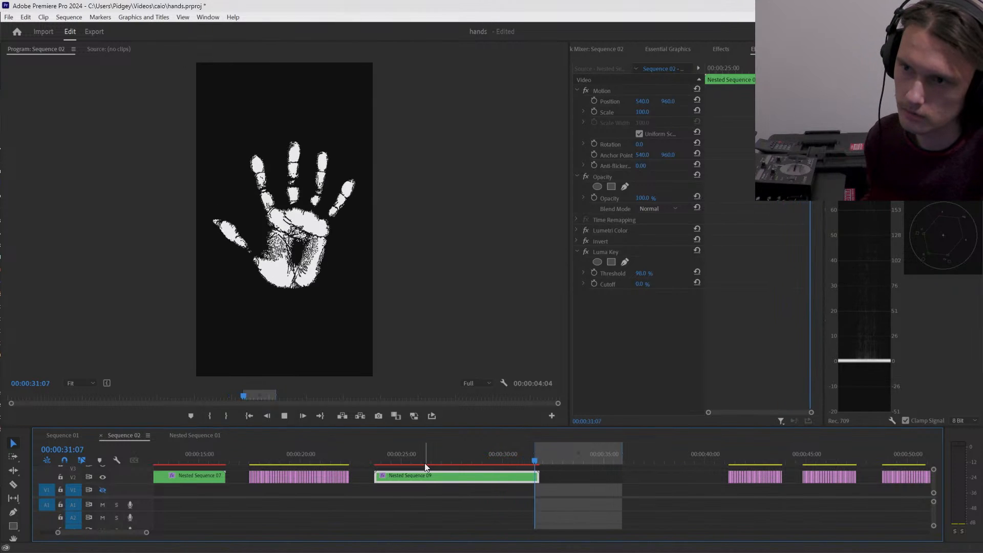
key(space)
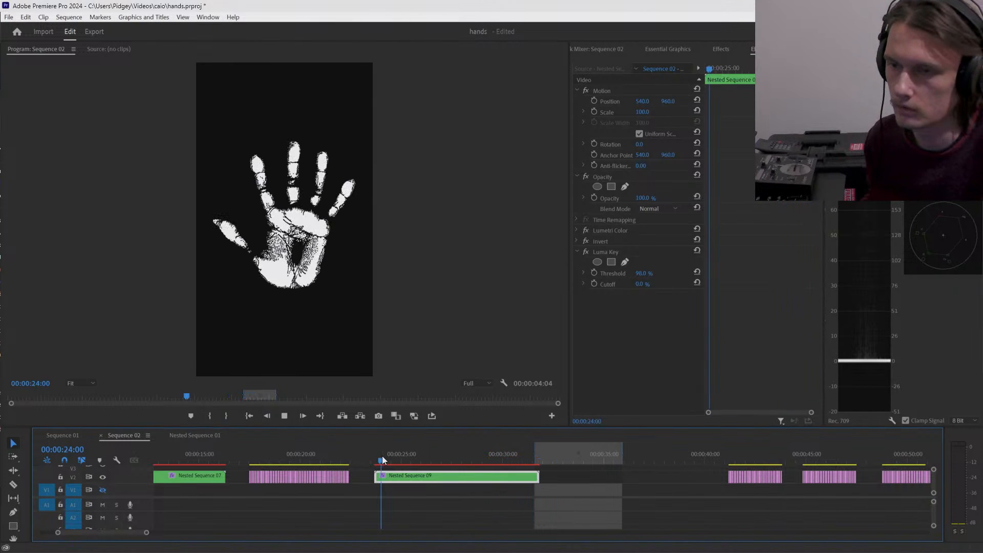
key(space)
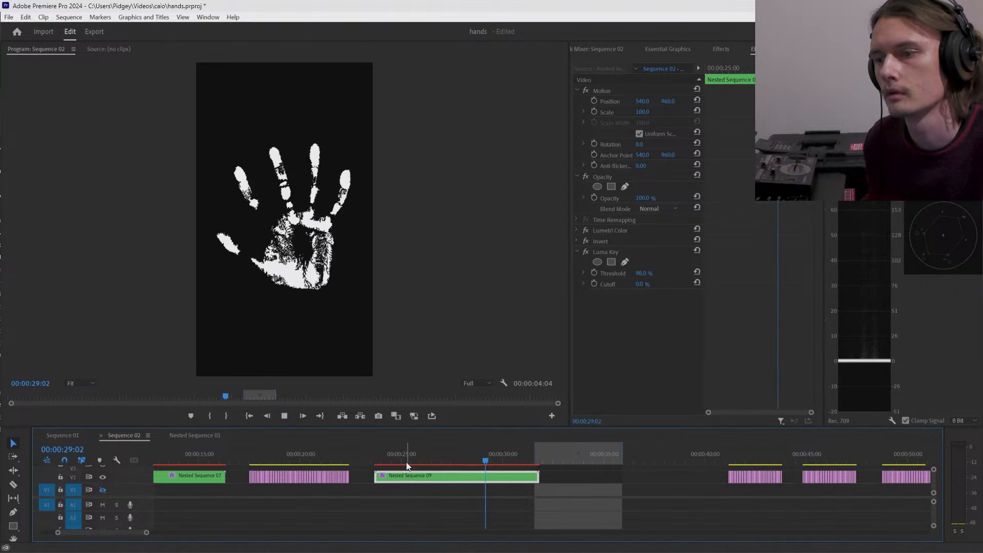
click(294, 459)
click(253, 460)
key(space)
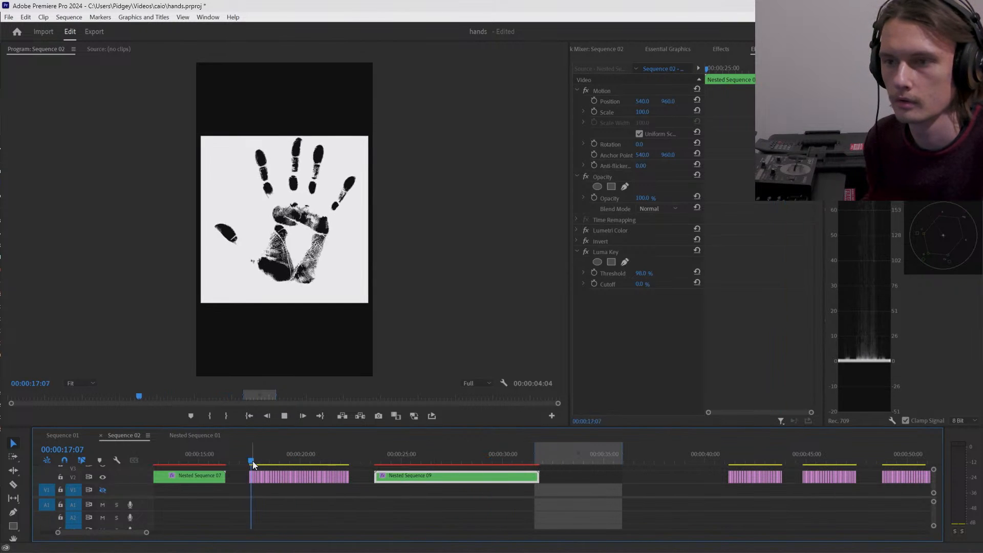
click(526, 475)
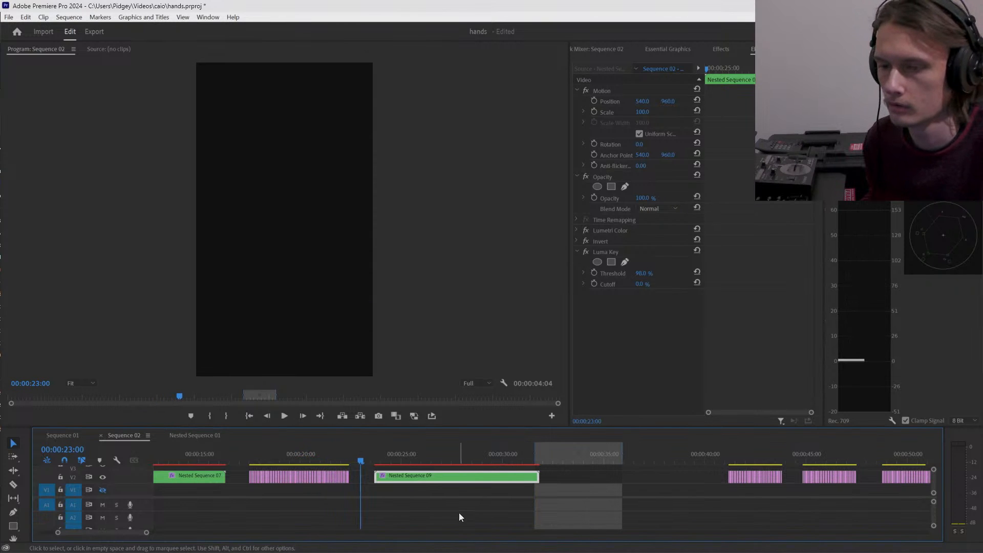
- Move the first hand print clip group following Nested Sequence 09 back to 00:00:32:10 and play it
drag(99, 533, 121, 536)
drag(328, 477, 434, 487)
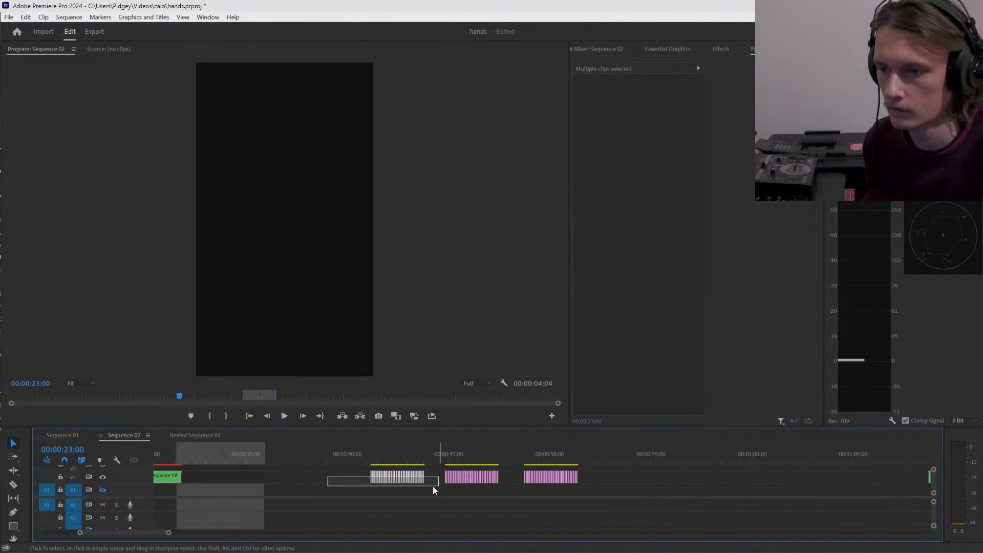
drag(376, 477, 204, 478)
click(201, 454)
key(space)
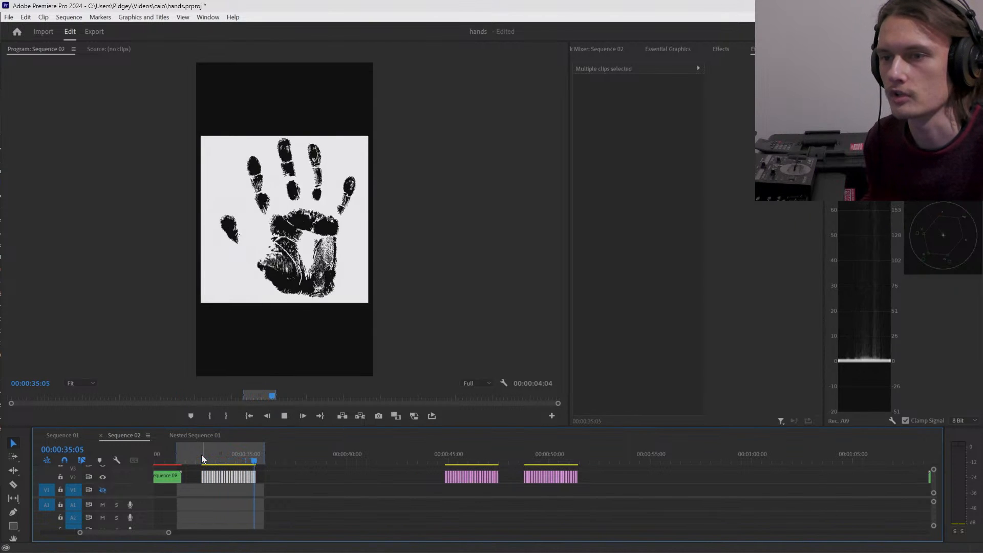
key(space)
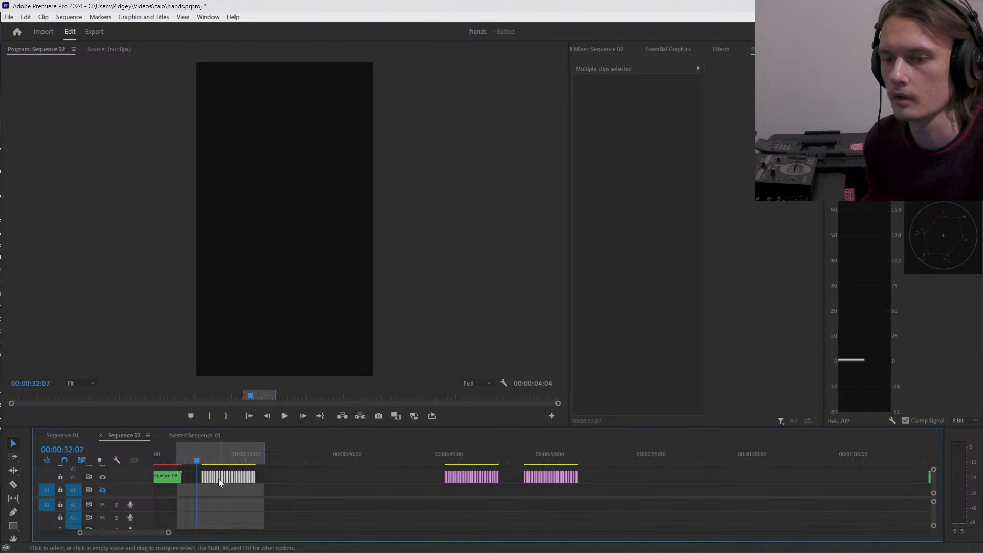
- Nest the moved hand print clips into one sequence with the default name
right_click(210, 478)
click(246, 298)
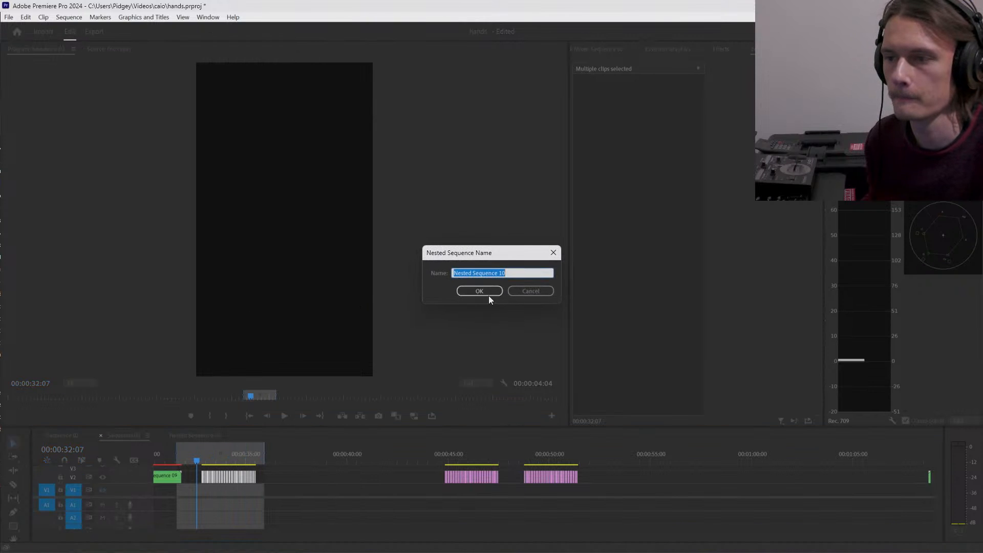
click(478, 295)
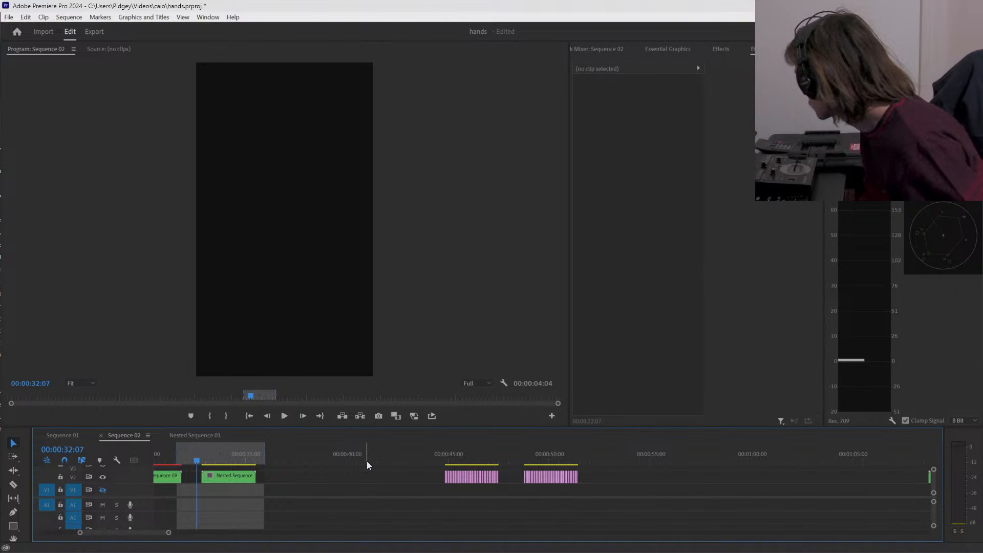
- Extend the marked range to 00:00:08:01 and paste a copy of Nested Sequence 10 directly after the original
click(236, 477)
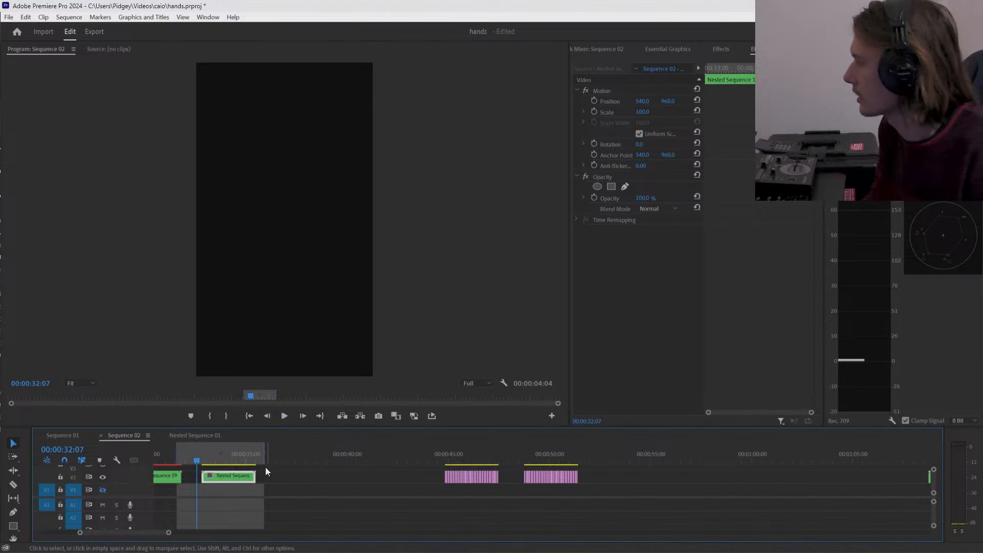
drag(248, 455, 341, 455)
key(ctrl+v)
mouse_move(281, 452)
mouse_down()
mouse_move(243, 456)
mouse_move(280, 456)
mouse_up()
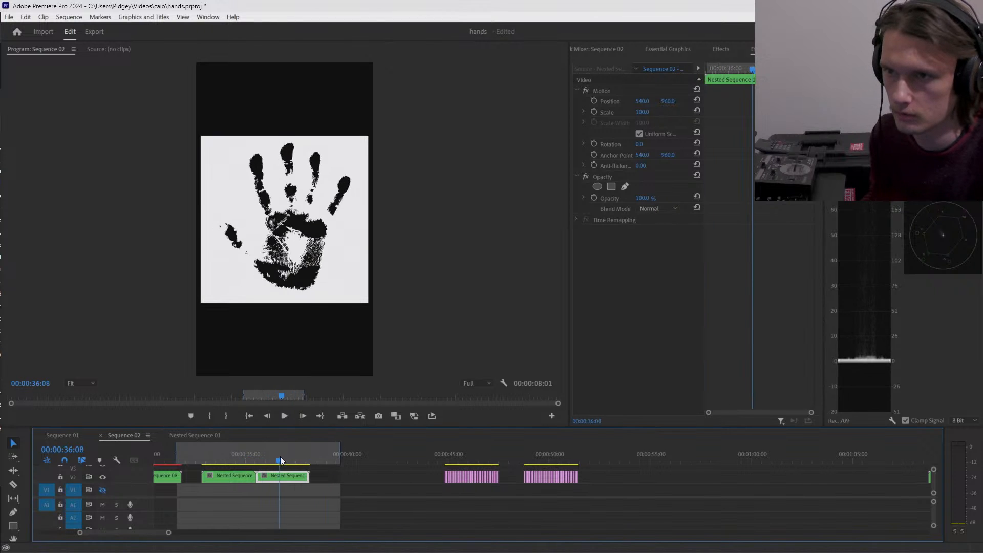
- Reverse the speed of the copied Nested Sequence 10 clip
right_click(283, 478)
click(335, 339)
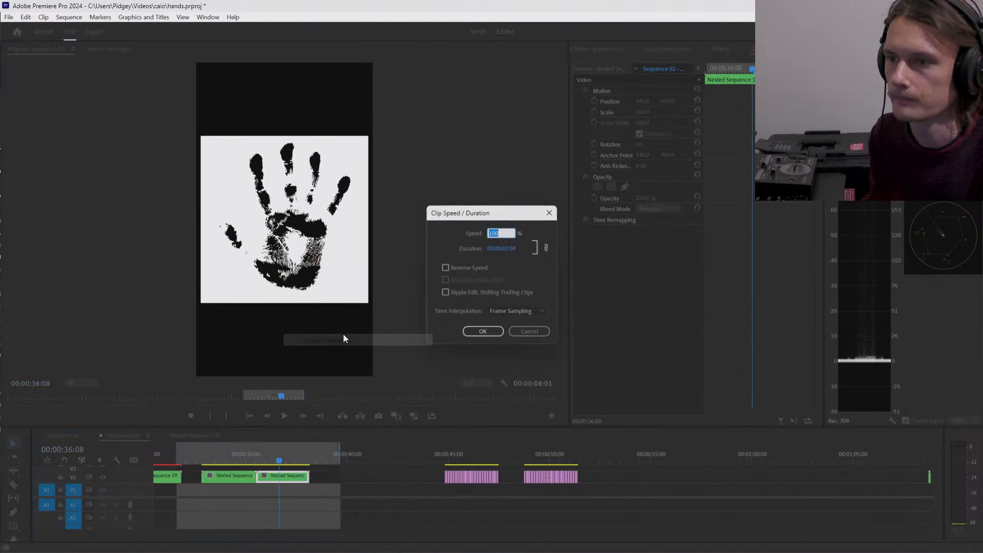
click(484, 332)
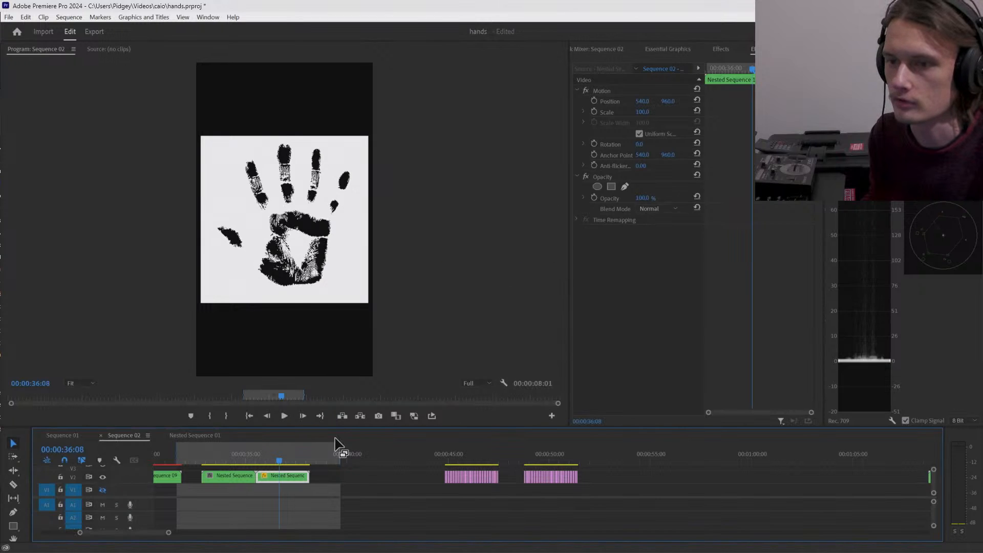
- Check the join between the two Nested Sequence 10 clips and trim the reversed clip's end to 00:00:37:10
drag(263, 455, 254, 460)
drag(169, 533, 96, 533)
drag(567, 453, 606, 479)
drag(638, 478, 609, 484)
drag(557, 457, 497, 480)
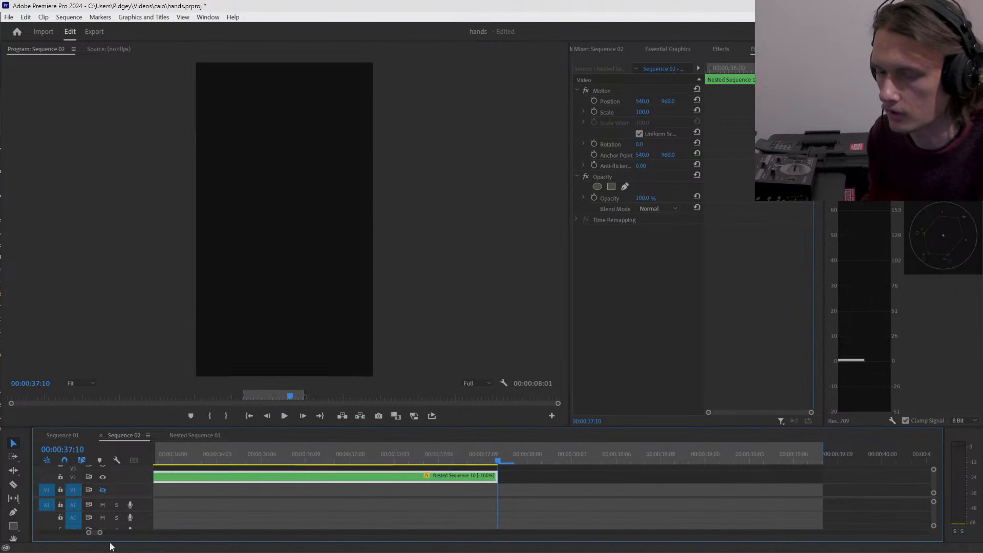
- Set the sequence's out point at the end of the reversed Nested Sequence 10 clip and return to the pair's start
drag(100, 533, 122, 533)
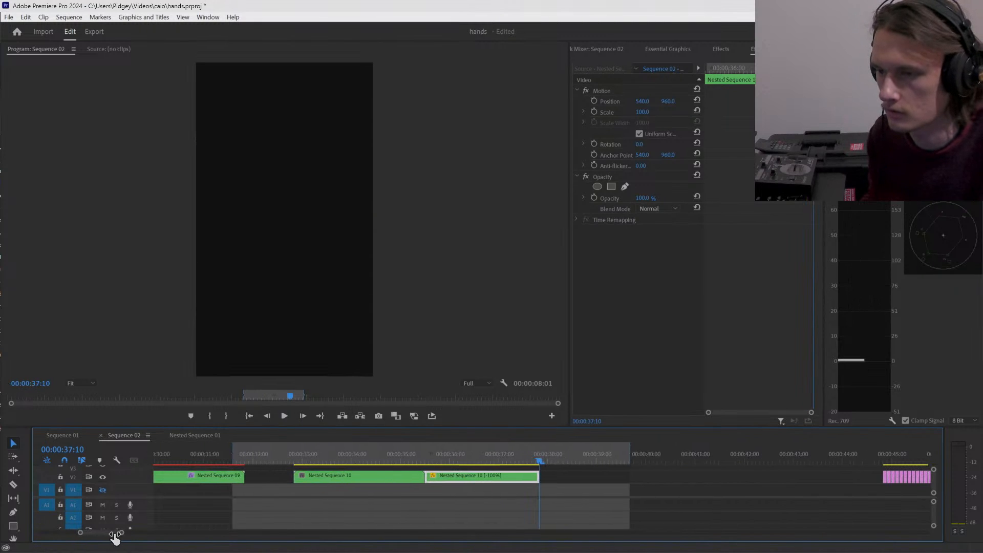
click(233, 416)
drag(298, 453, 293, 457)
- Nest the forward and reversed Nested Sequence 10 clips together into one sequence under the default name
shift+click(336, 468)
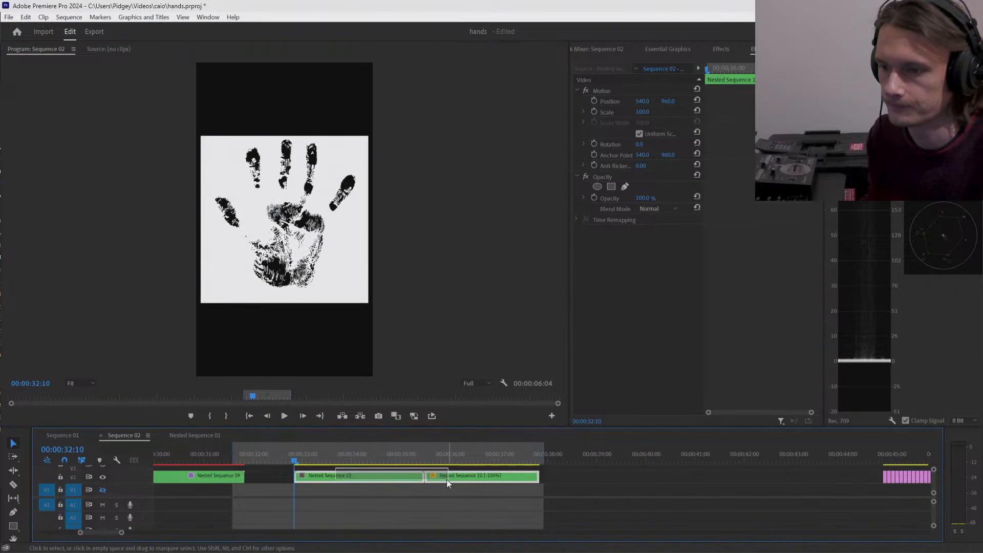
right_click(388, 476)
click(428, 302)
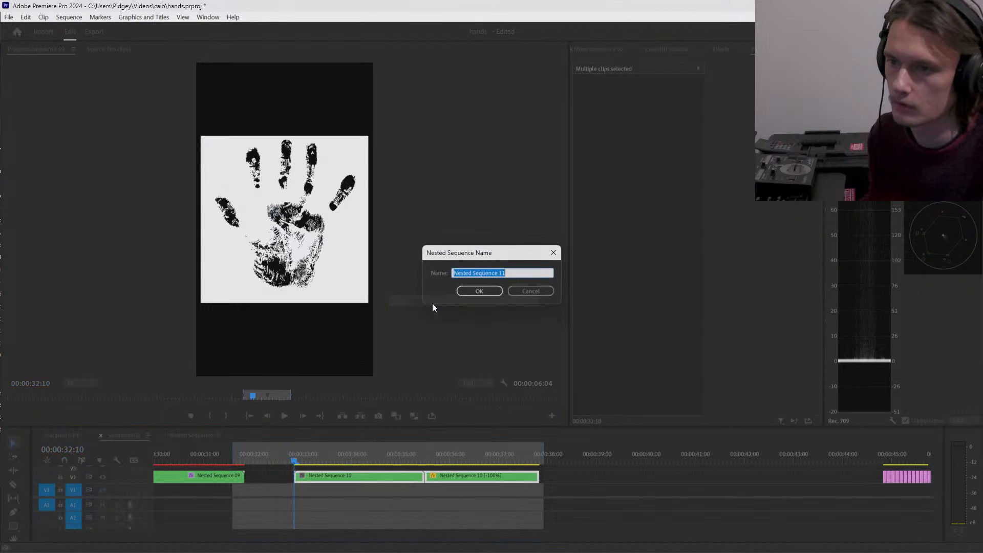
click(478, 291)
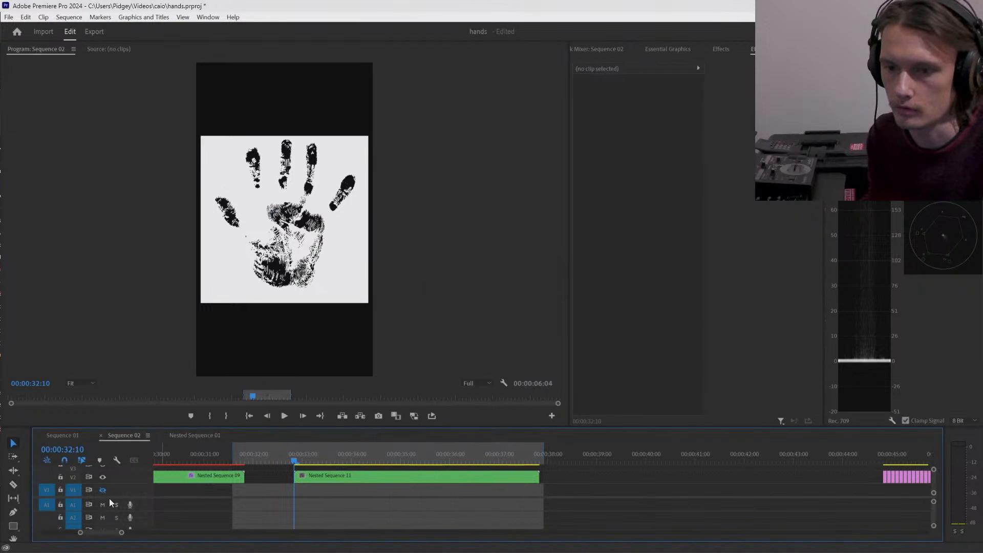
- Copy Nested Sequence 09 and paste its Lumetri Color, Invert and Luma Key attributes onto Nested Sequence 11
scroll(109, 507, up, 1)
drag(121, 533, 180, 533)
click(502, 489)
key(ctrl+c)
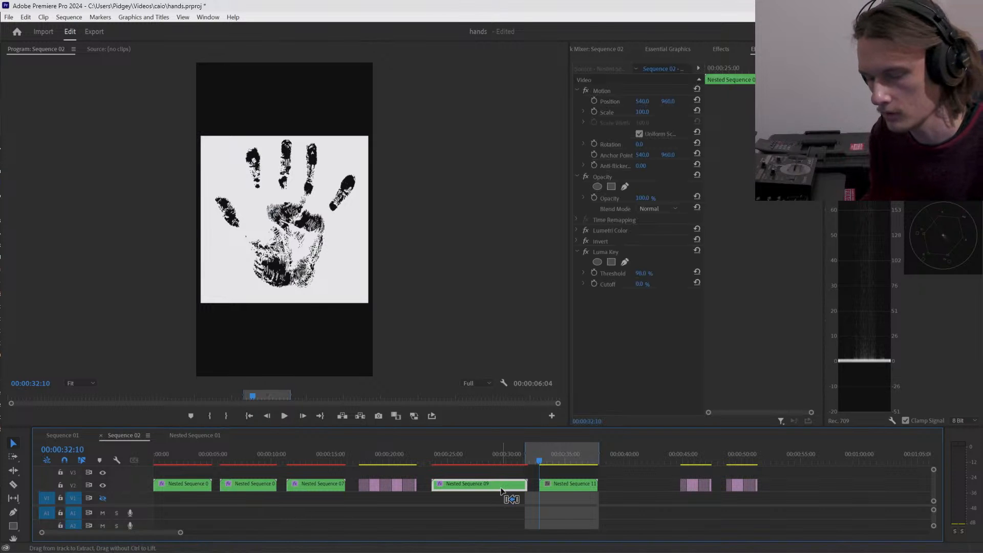
click(565, 479)
click(562, 482)
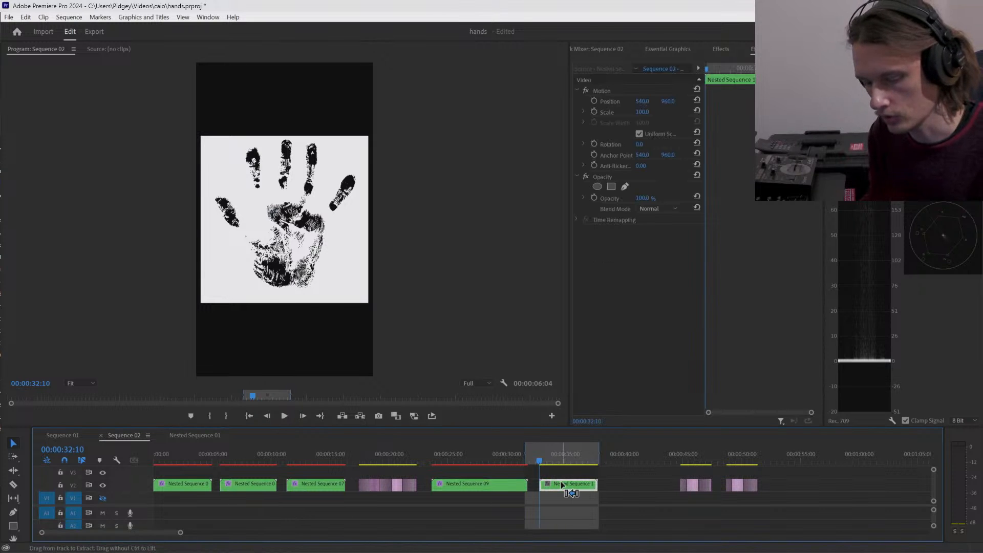
key(ctrl+alt+v)
click(516, 451)
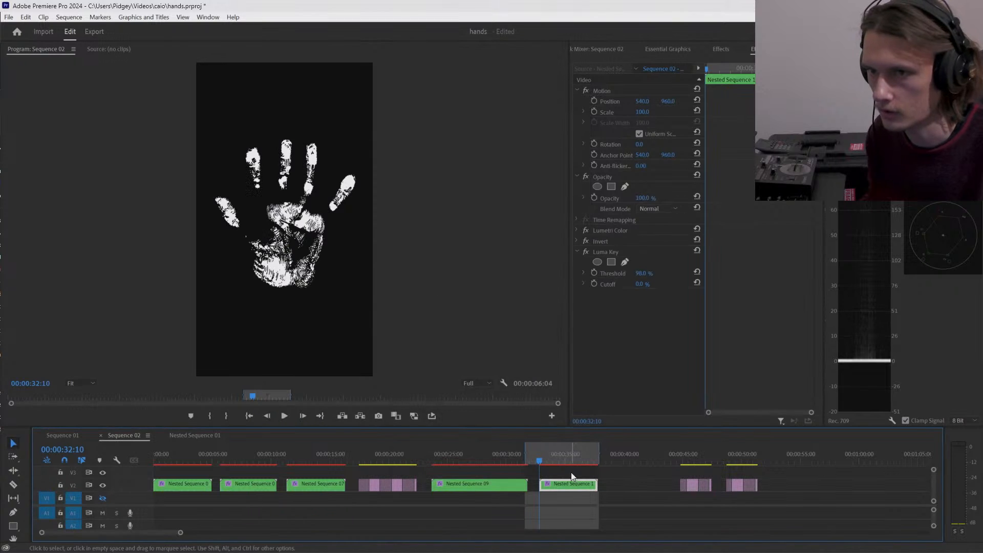
- Preview the image clips starting at 00:00:44:11, then move them closer to Nested Sequence 11 and nest them
drag(545, 460, 682, 440)
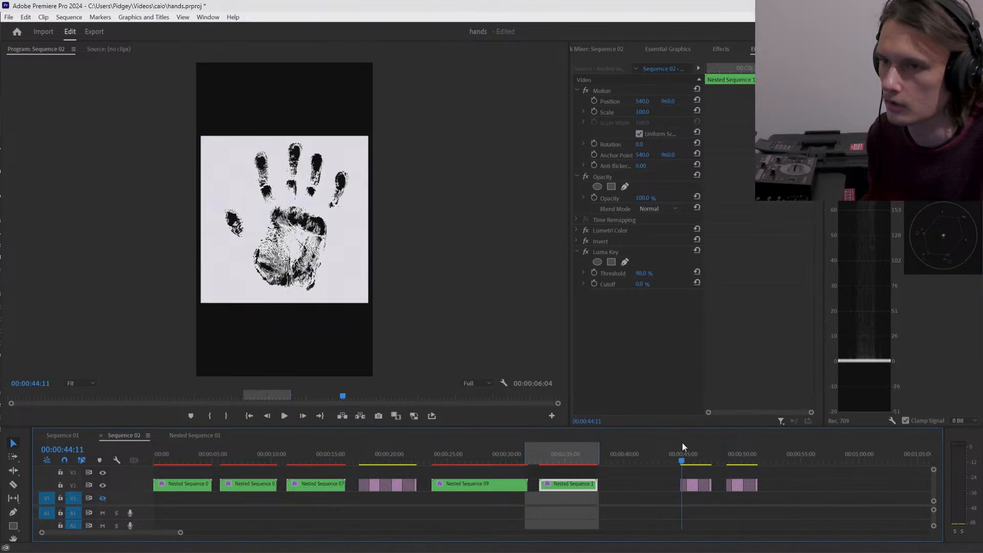
key(space)
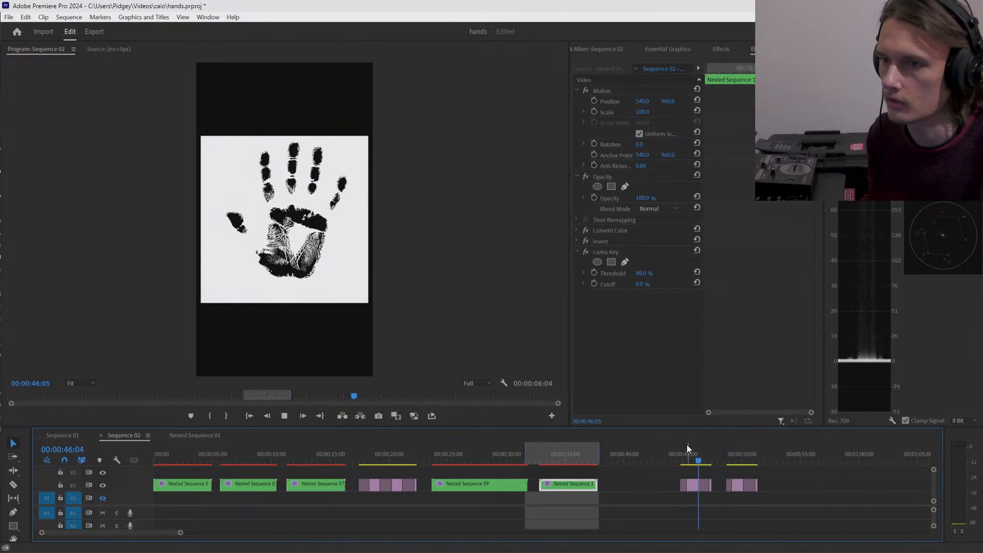
drag(661, 483, 626, 463)
right_click(626, 485)
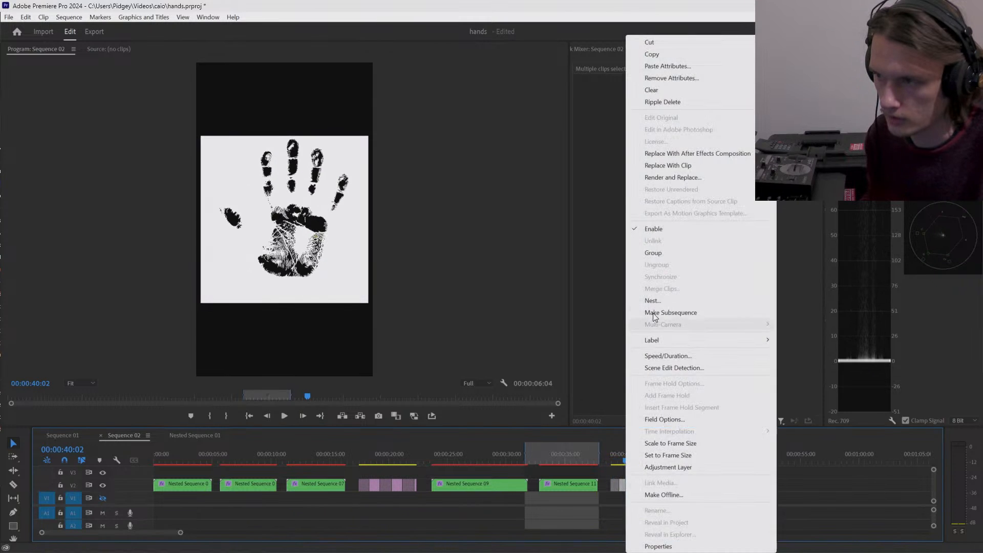
click(654, 301)
click(463, 291)
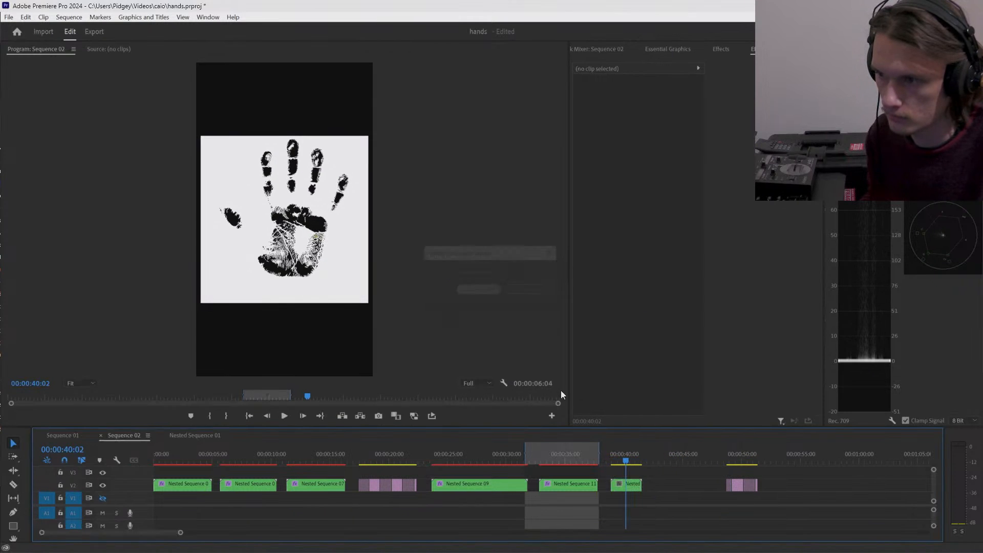
- Paste a copy of the new nested clip after the original and reverse the copy's speed
click(626, 487)
click(653, 462)
key(ctrl+v)
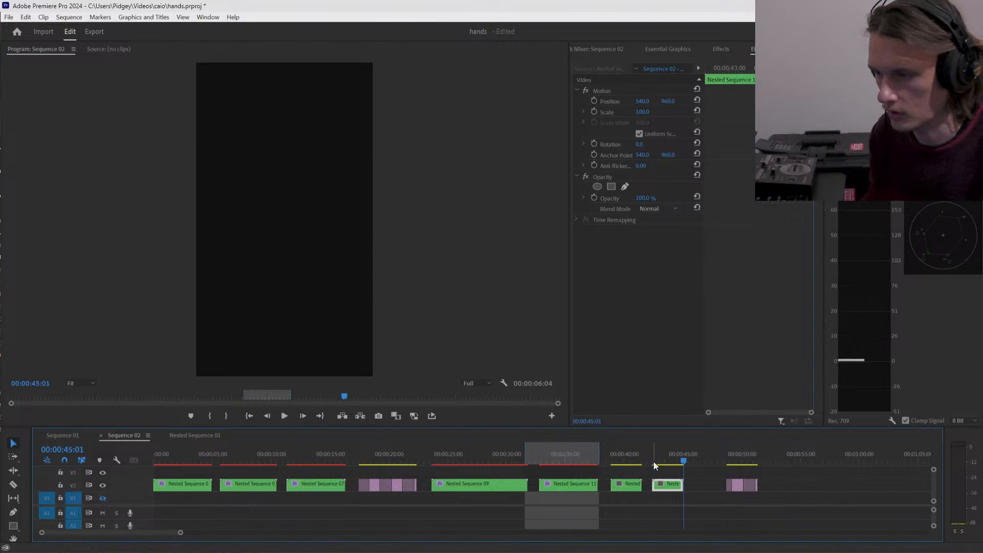
right_click(663, 490)
click(696, 339)
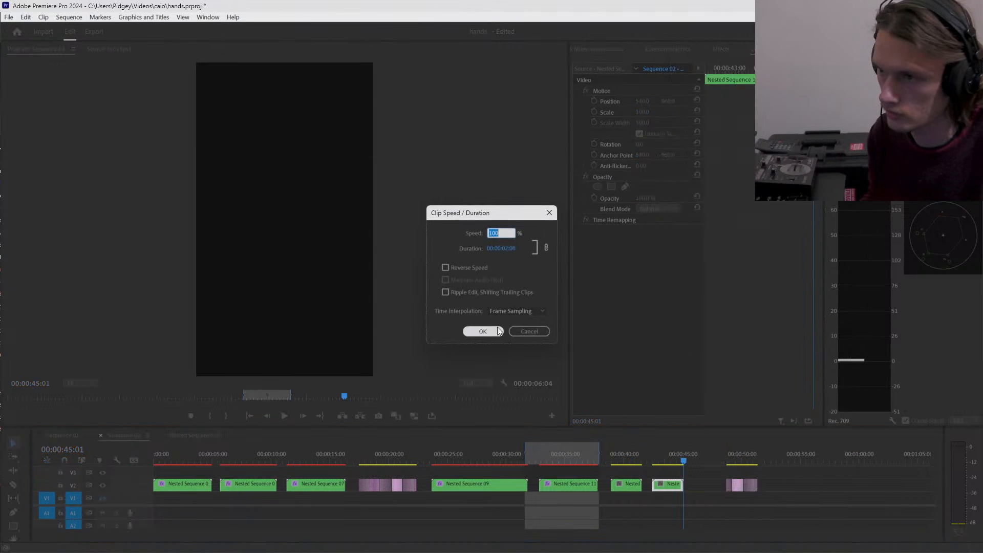
click(481, 330)
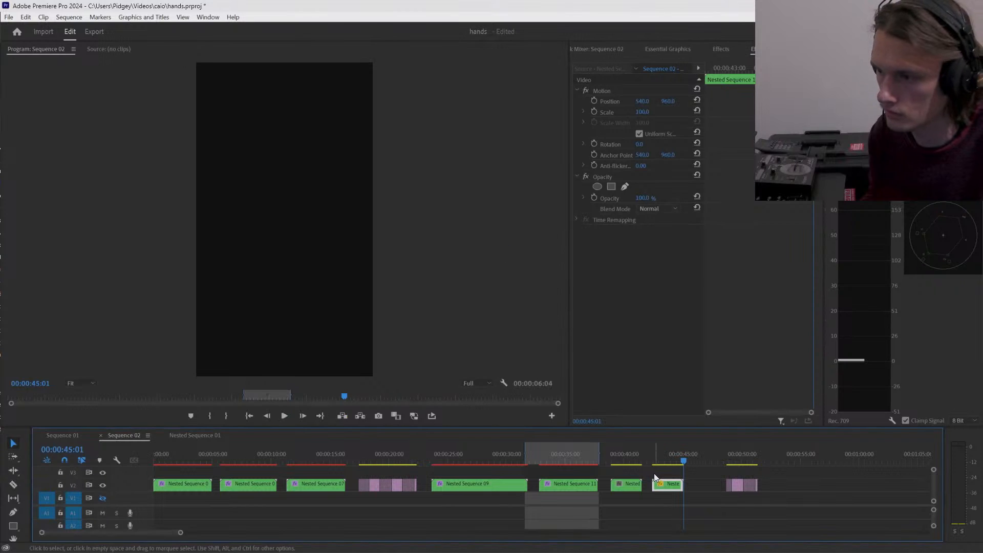
- Trim the start of the reversed Nested Sequence 12 clip and butt it against the end of the original
click(656, 457)
drag(48, 533, 149, 535)
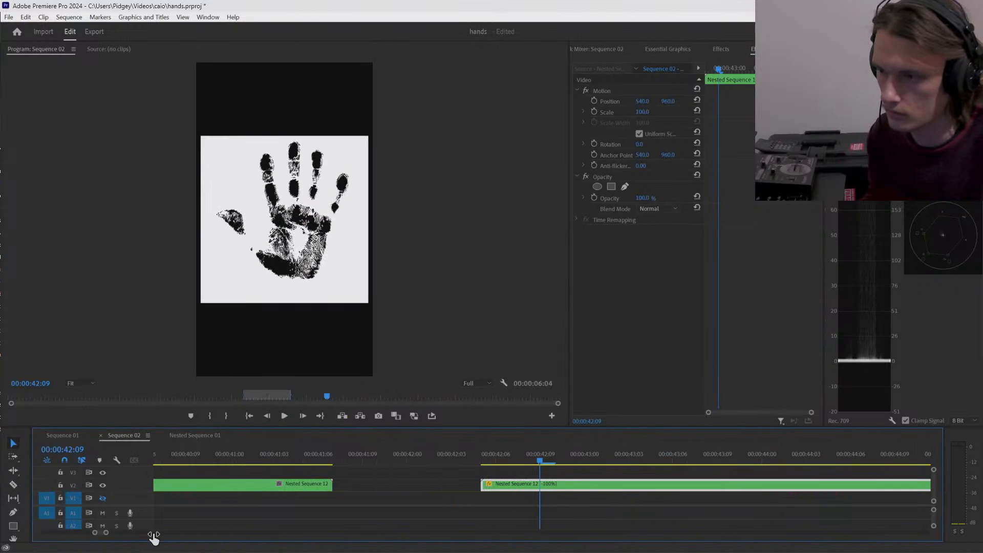
drag(482, 453, 511, 453)
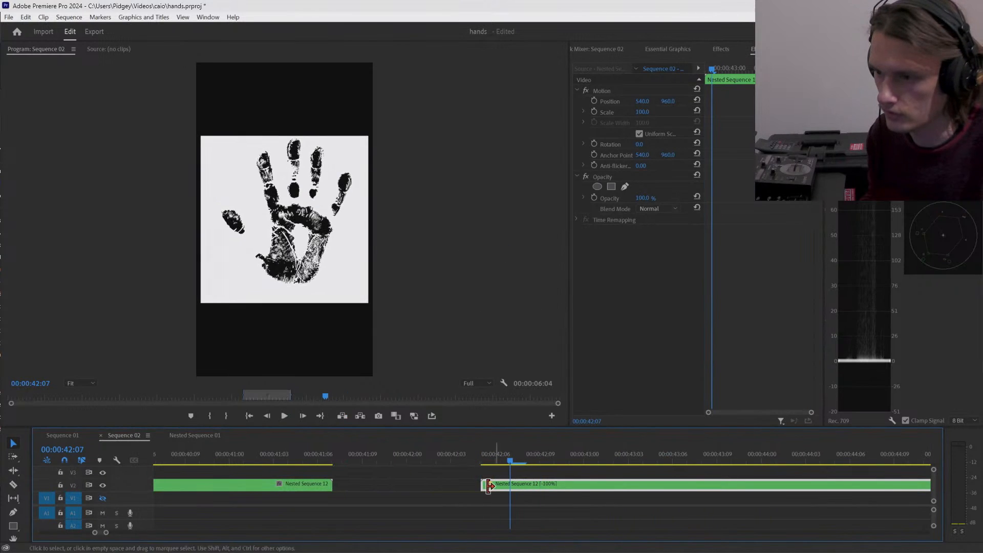
drag(482, 485, 368, 483)
- Trim the end of the reversed Nested Sequence 12 clip back by two frames to 00:00:43:11
click(702, 456)
key(Down)
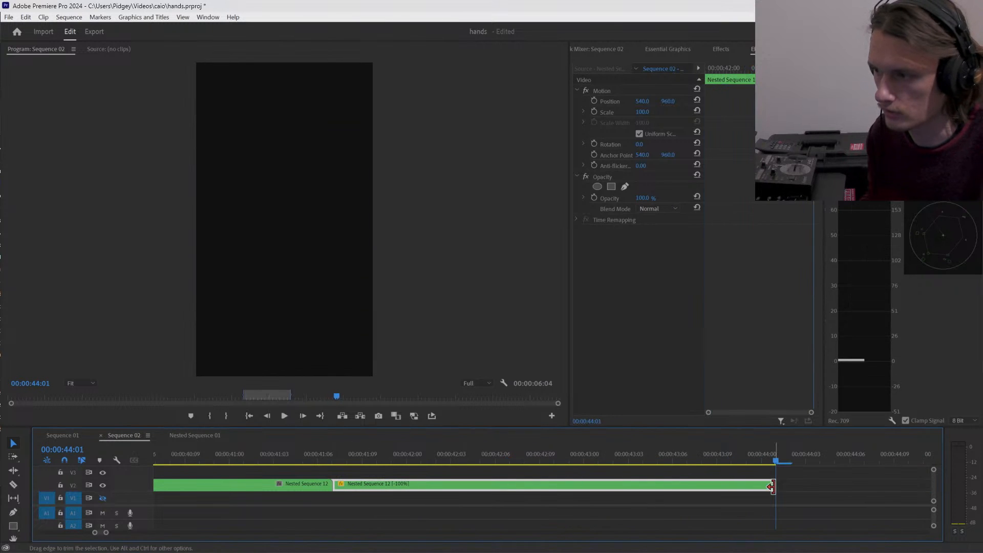
drag(774, 487, 749, 494)
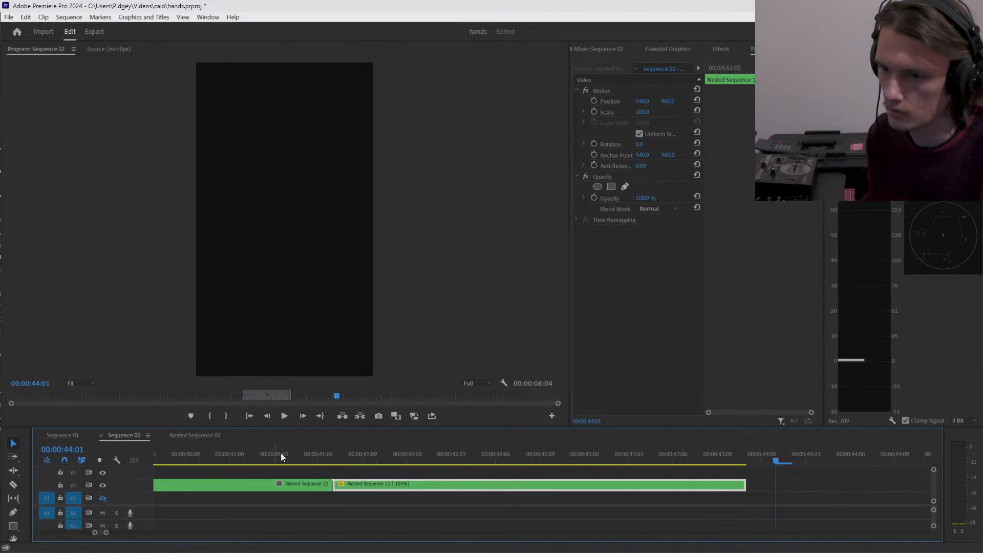
- Nest the forward and reversed Nested Sequence 12 clips into a single clip with the default name
drag(258, 469, 366, 492)
right_click(367, 494)
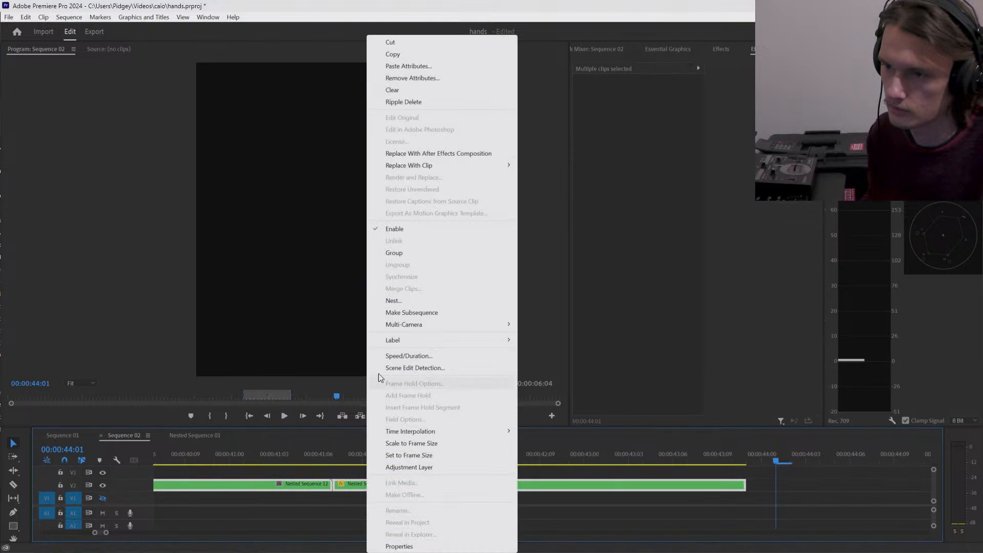
click(393, 301)
key(Return)
- Paste the Opacity, Lumetri Color, Invert and Luma Key attributes from Nested Sequence 11 onto Nested Sequence 13
click(340, 487)
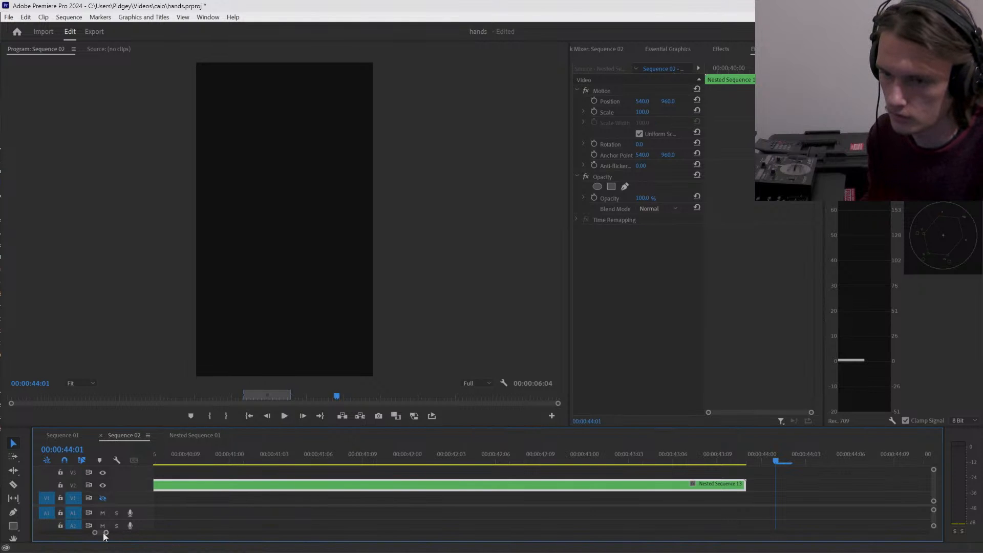
drag(104, 533, 144, 532)
click(257, 483)
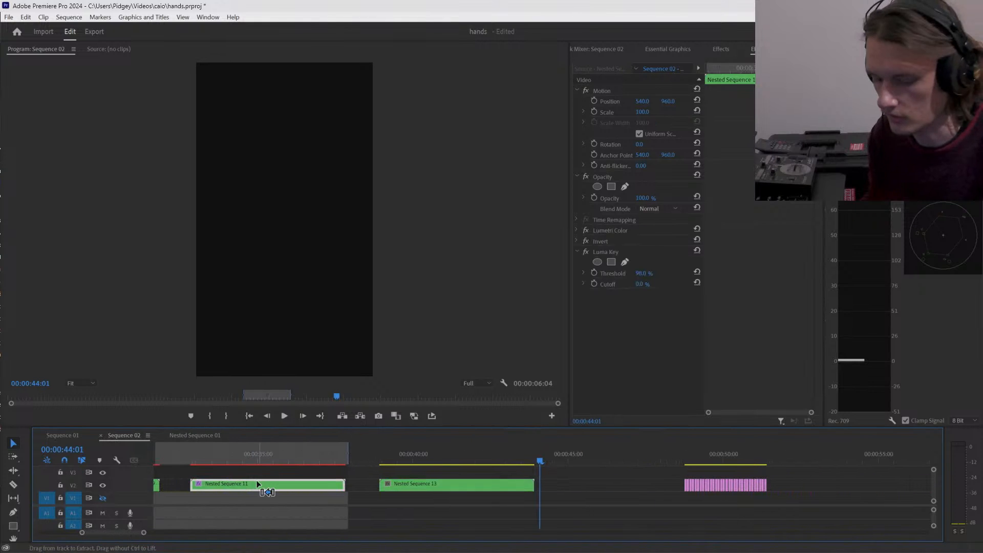
click(417, 485)
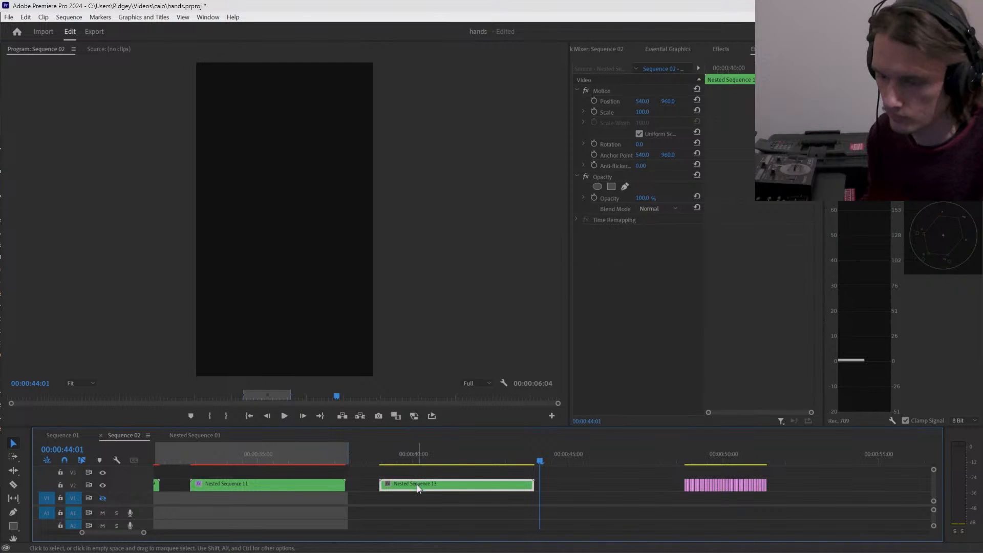
key(ctrl+alt+v)
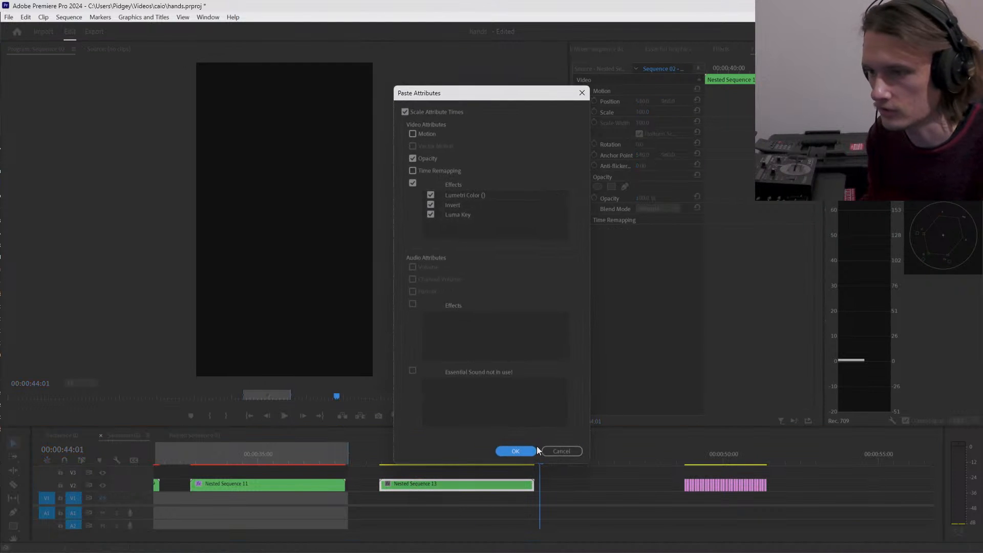
click(521, 451)
- Play through the last group of image clips from 00:00:48:08 and nest them with the default name
drag(422, 462, 683, 464)
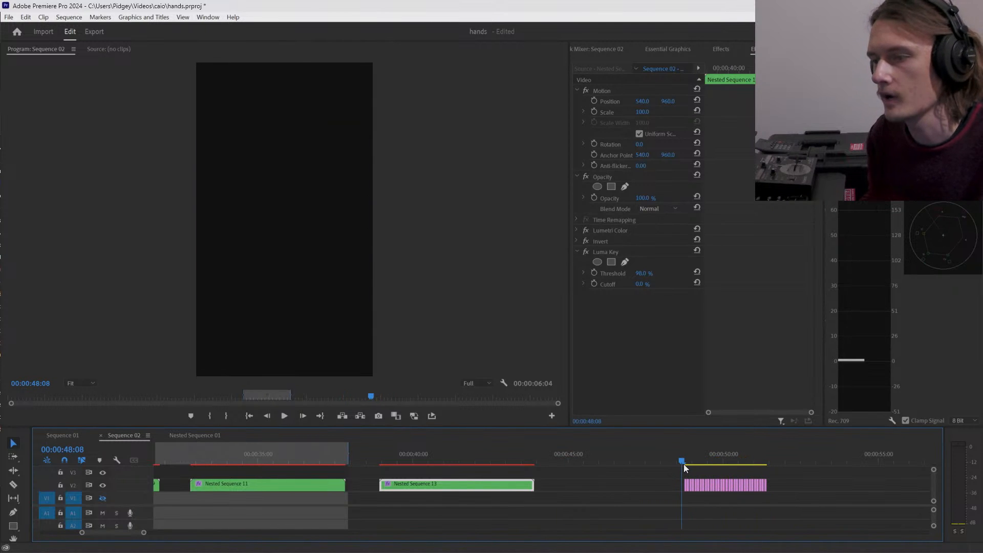
key(space)
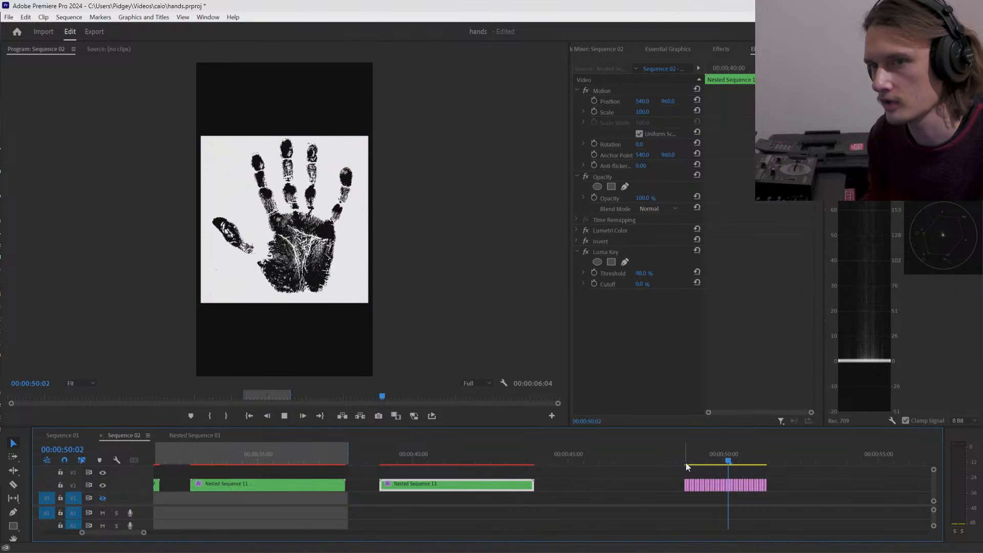
key(space)
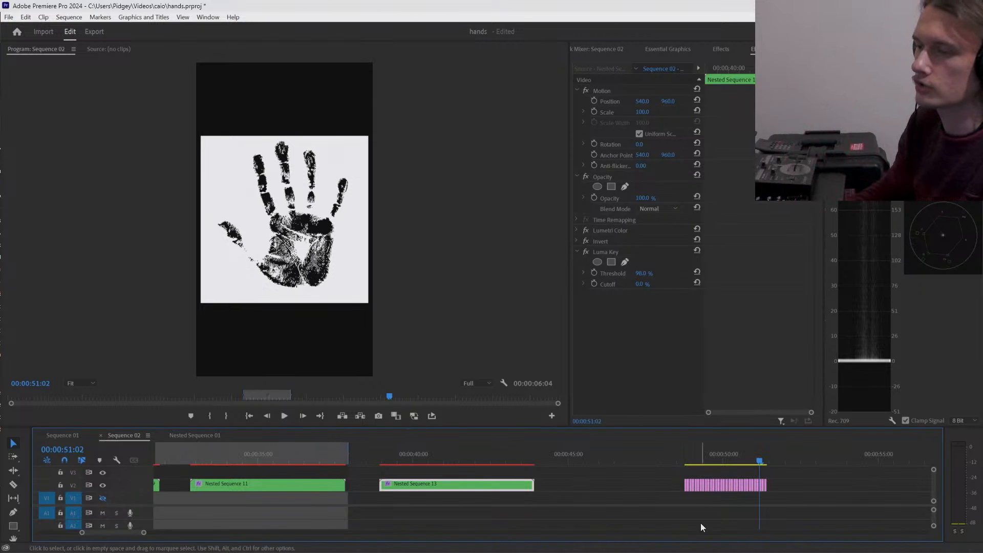
click(685, 461)
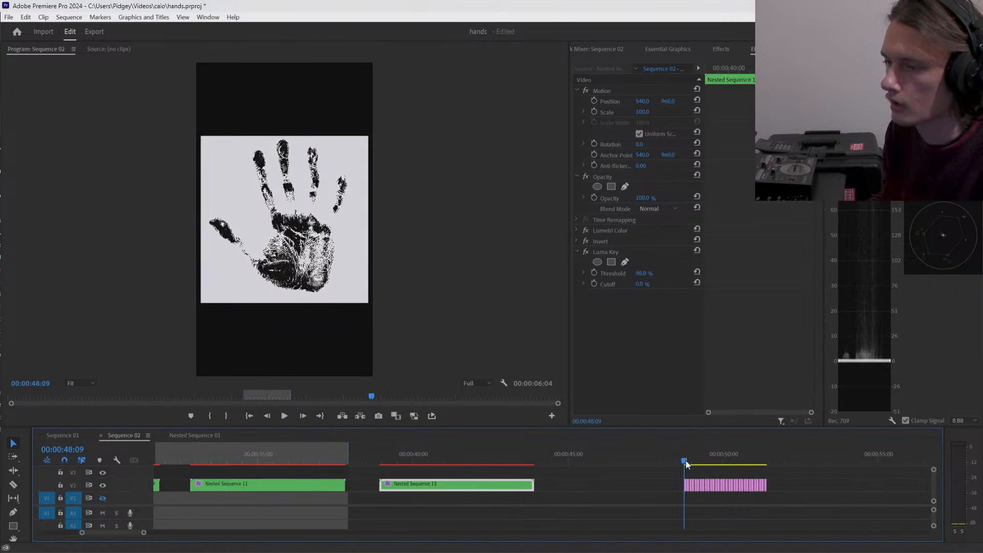
drag(686, 460, 795, 496)
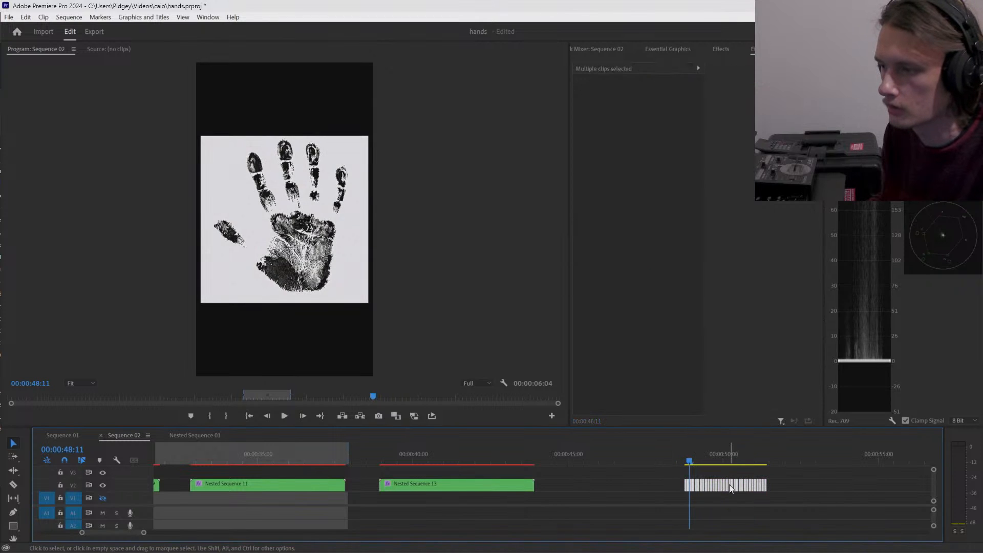
right_click(730, 485)
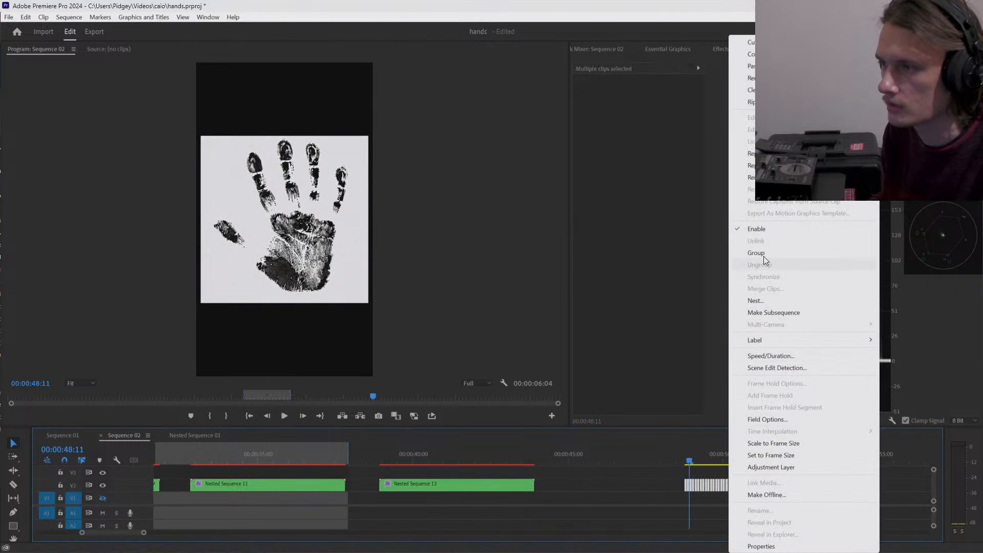
click(756, 300)
key(Return)
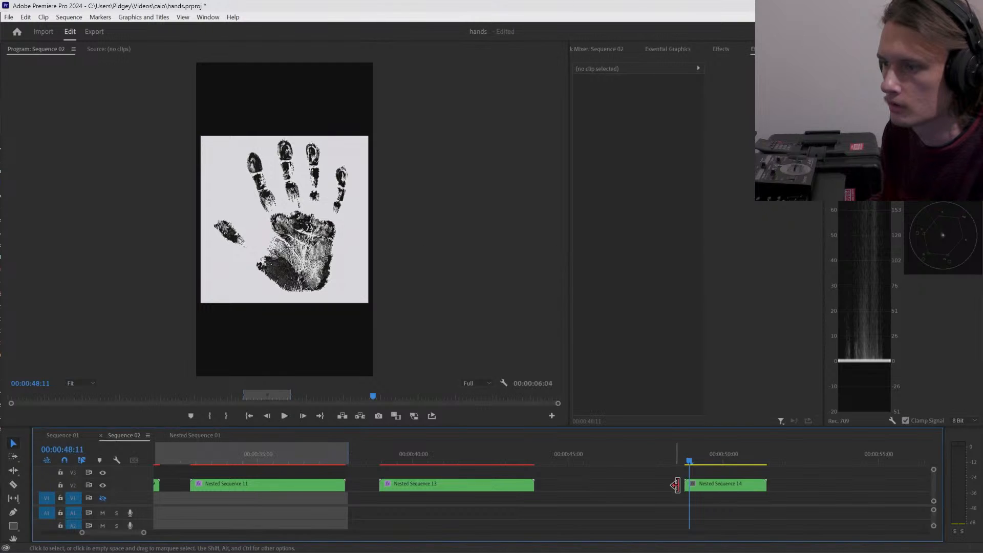
- Move Nested Sequence 14 closer to Nested Sequence 13 and paste a copy of it at 00:00:47:09
drag(717, 483, 627, 469)
click(563, 454)
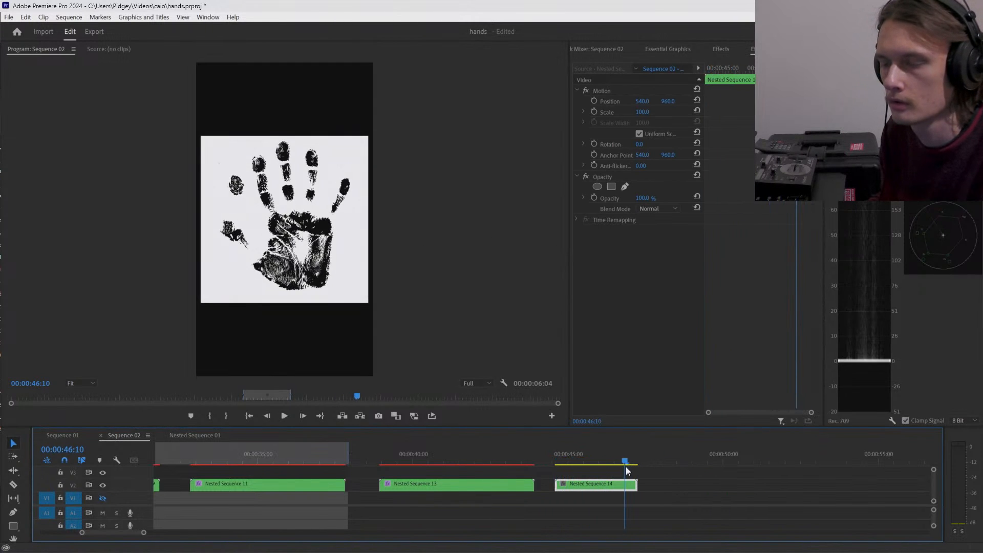
click(654, 462)
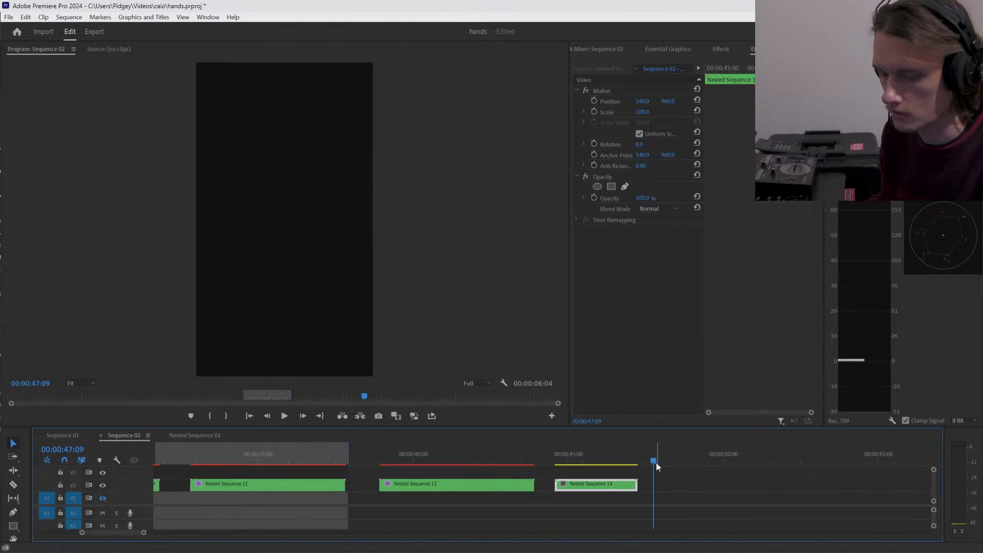
key(ctrl+v)
- Reverse the speed of the copied Nested Sequence 14 clip
right_click(681, 484)
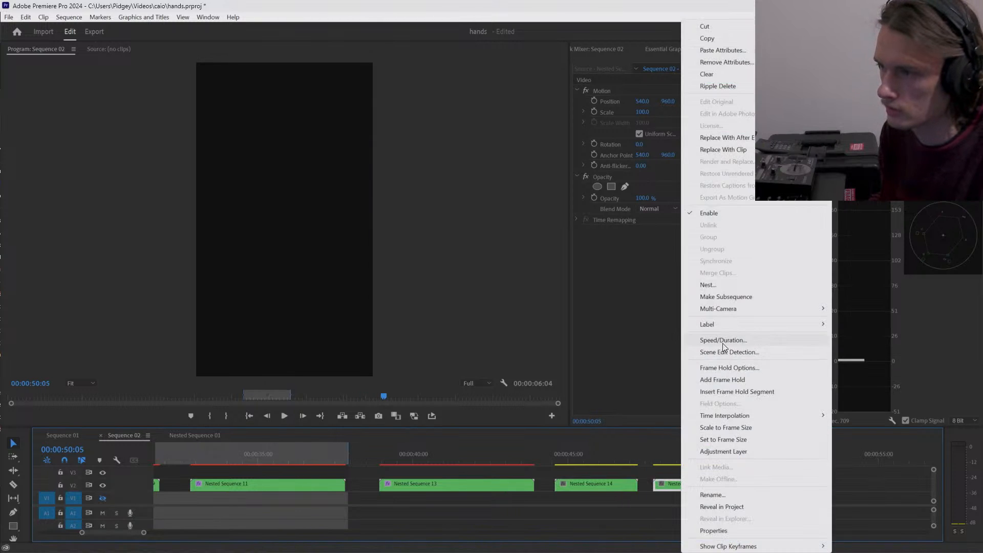
click(724, 342)
click(444, 268)
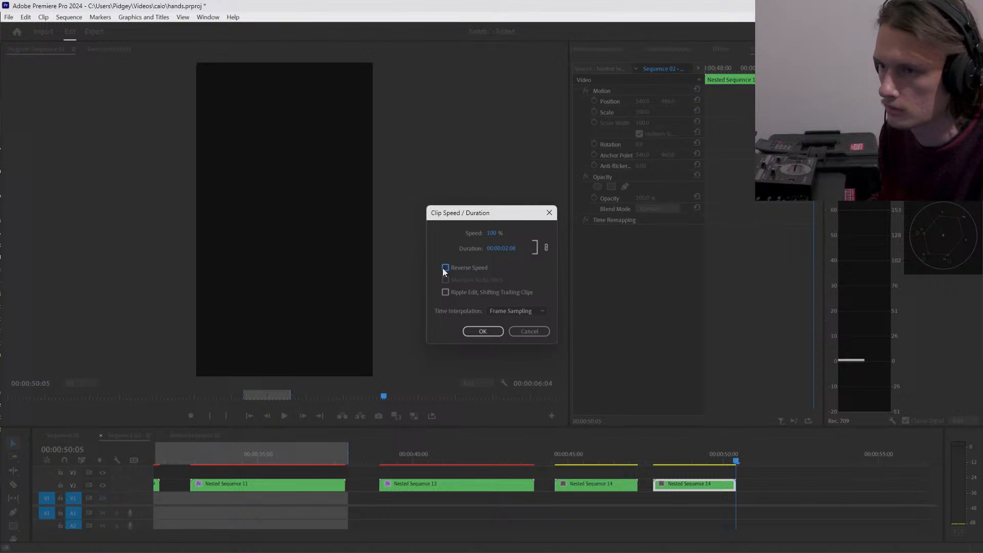
click(484, 332)
- Move the reversed Nested Sequence 14 copy directly against the end of the forward Nested Sequence 14 clip
drag(702, 486, 686, 486)
click(642, 459)
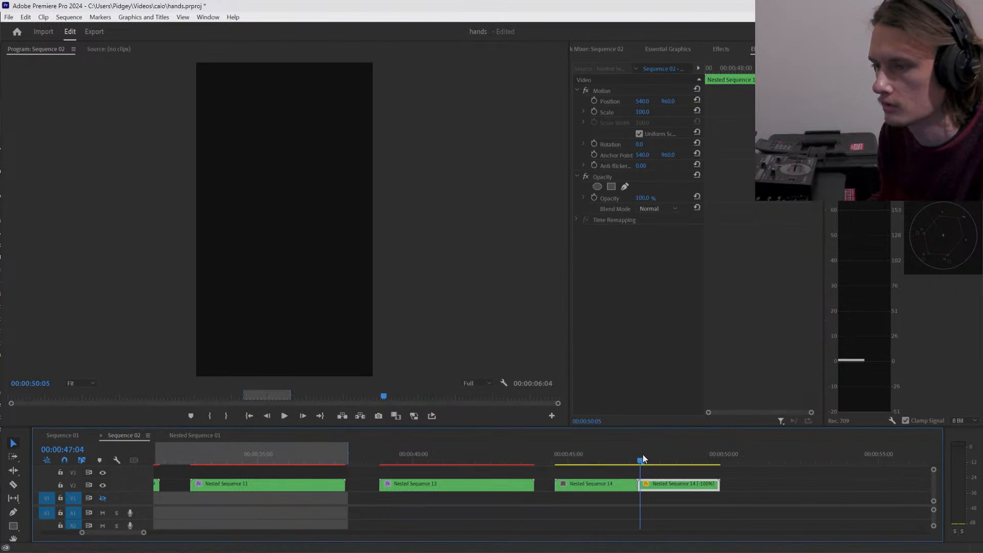
drag(83, 535, 96, 533)
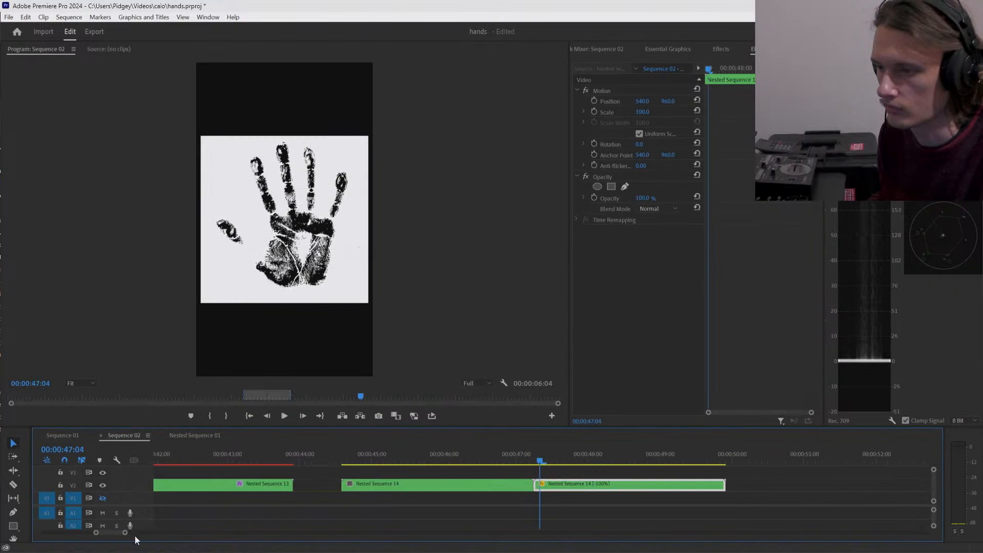
- Trim two frames from the start of the reversed Nested Sequence 14 clip and close the gap to the forward clip
click(533, 461)
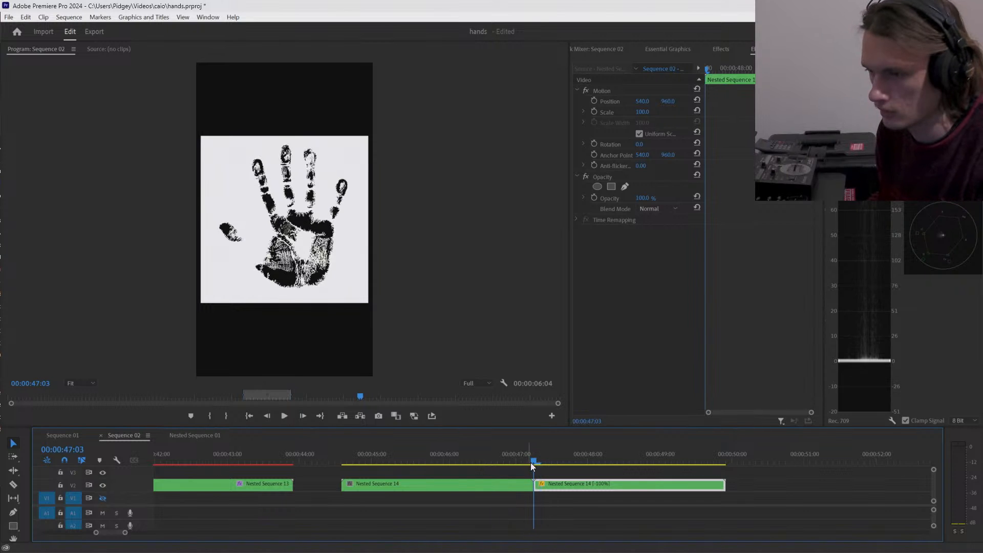
key(Right)
key(Right)
drag(540, 485, 555, 492)
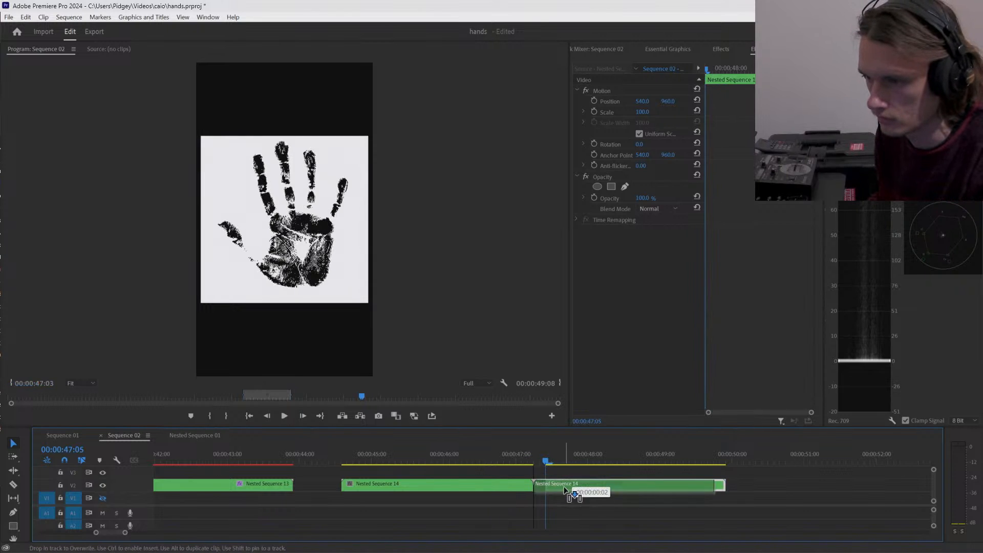
- Trim the end of the reversed Nested Sequence 14 clip back to 00:00:49:07
click(711, 459)
key(Left)
key(Left)
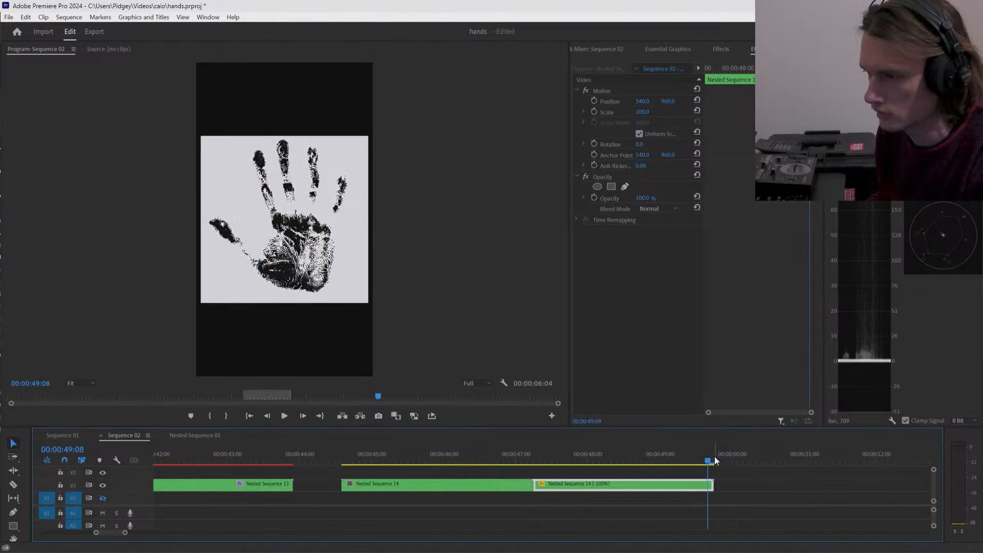
drag(711, 487, 700, 492)
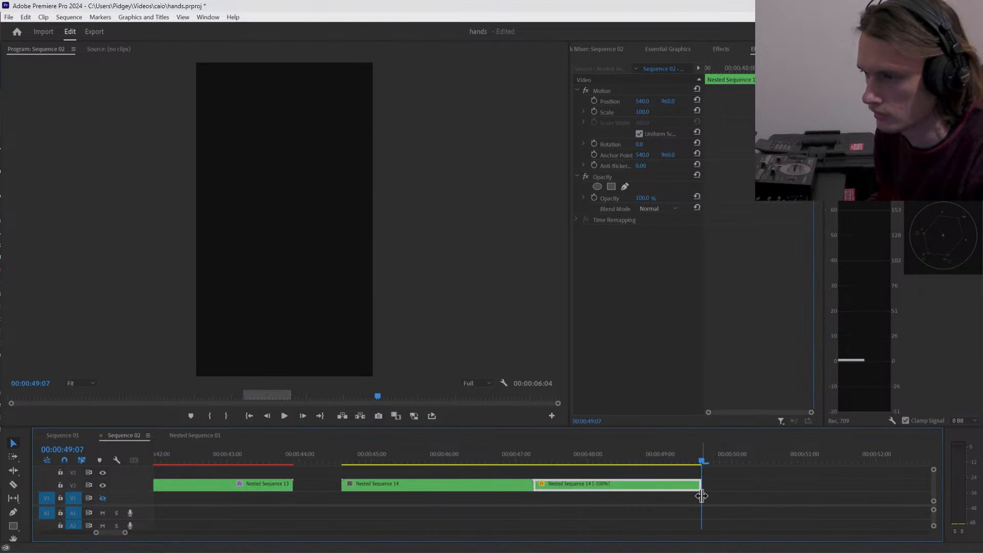
- Set the in and out points around the forward and reversed Nested Sequence 14 clips
click(225, 416)
click(354, 456)
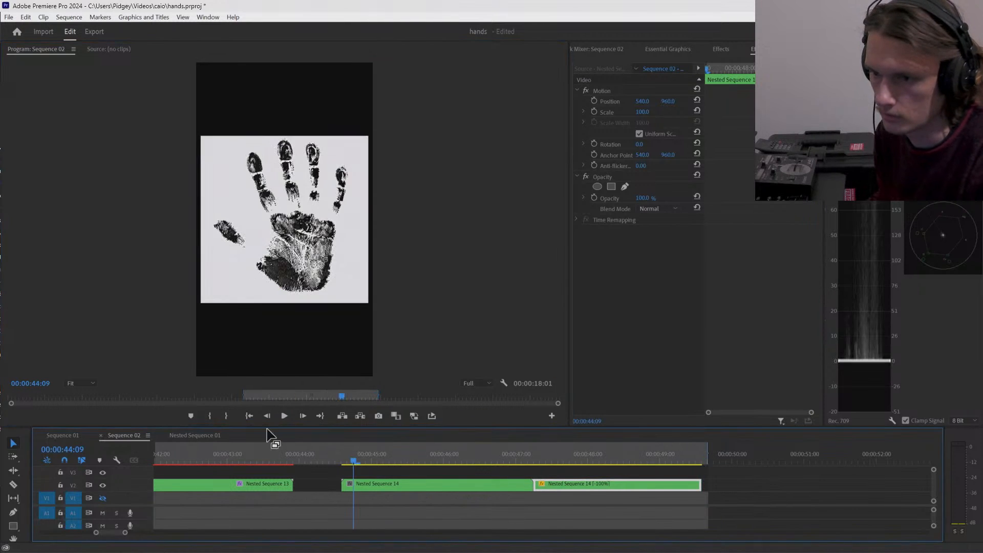
click(209, 416)
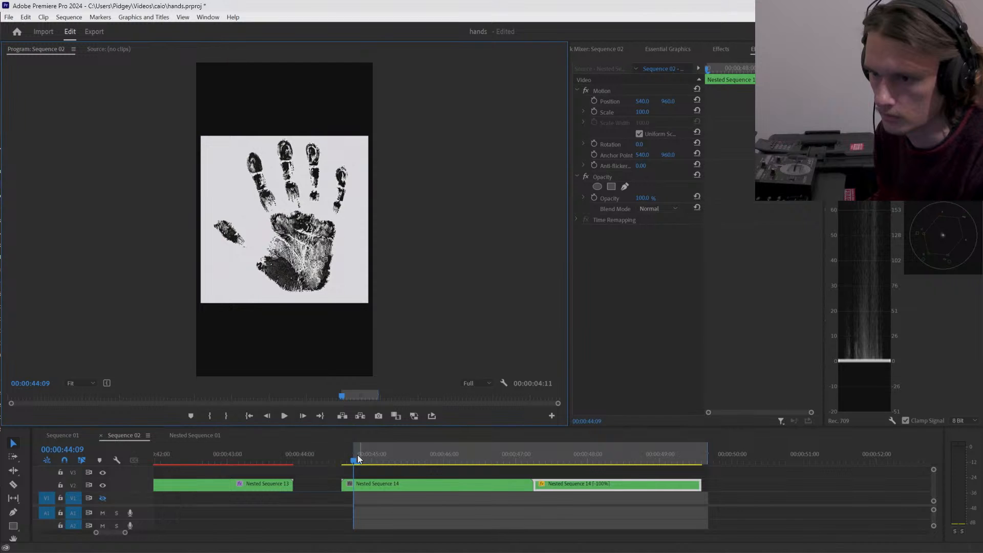
- Nest the forward and reversed Nested Sequence 14 clips together with the default name and scrub through the result
click(420, 476)
right_click(549, 485)
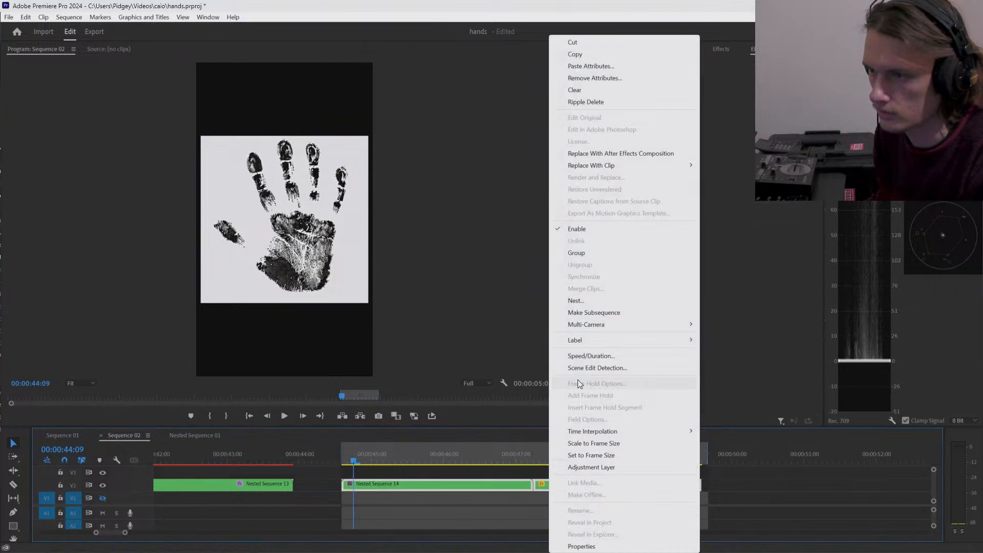
click(579, 302)
click(481, 295)
drag(345, 462, 651, 450)
- Paste the Opacity, Lumetri Color, Invert and Luma Key attributes from Nested Sequence 13 onto Nested Sequence 15
click(211, 486)
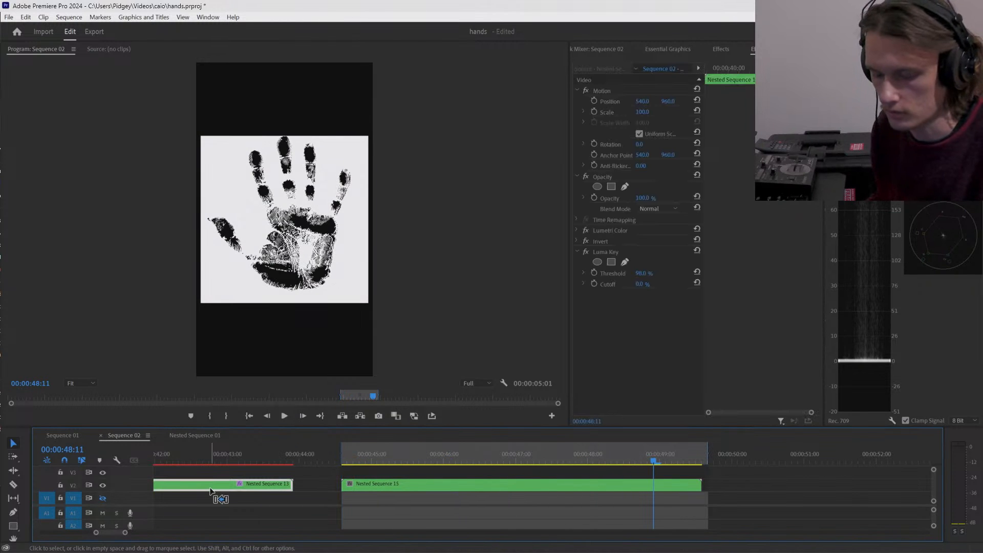
click(438, 486)
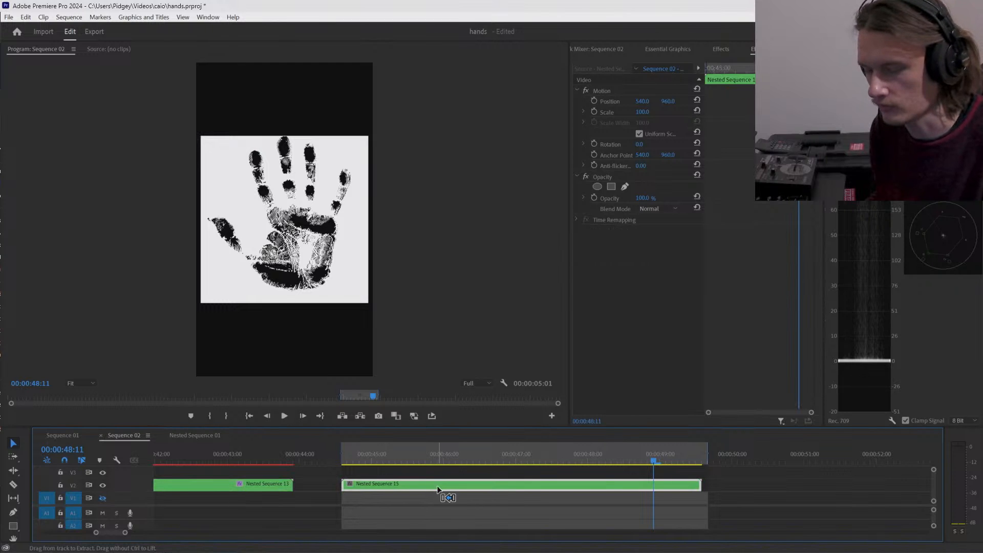
click(245, 486)
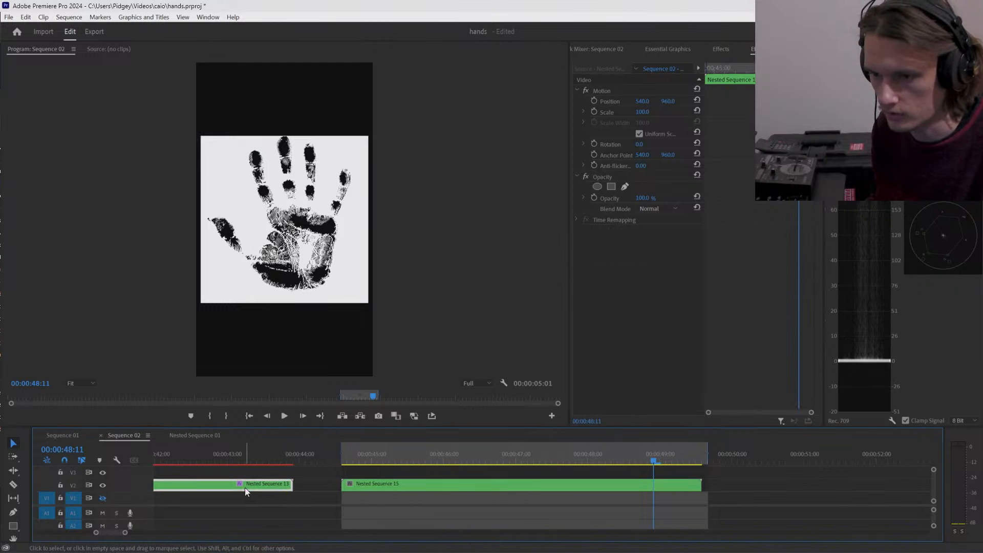
click(403, 486)
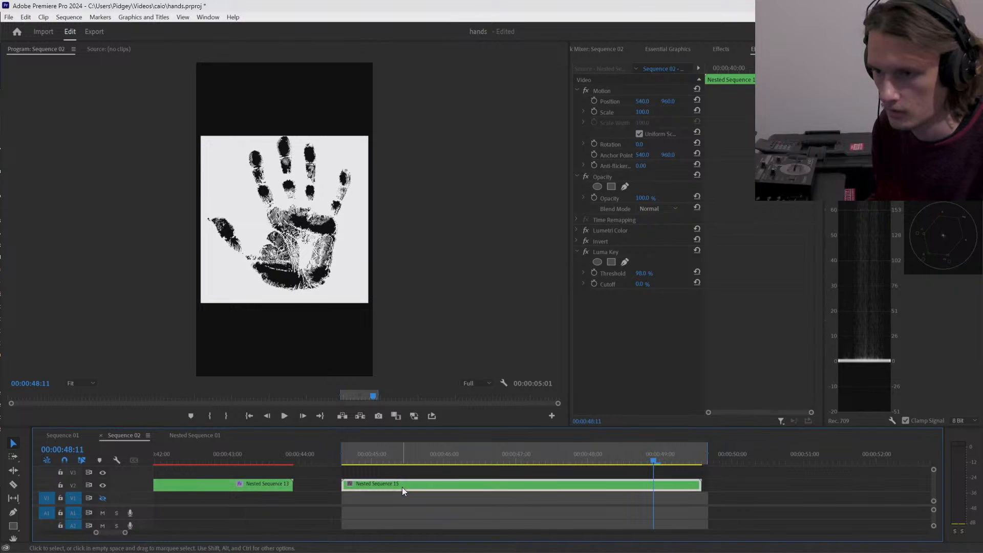
key(ctrl+alt+v)
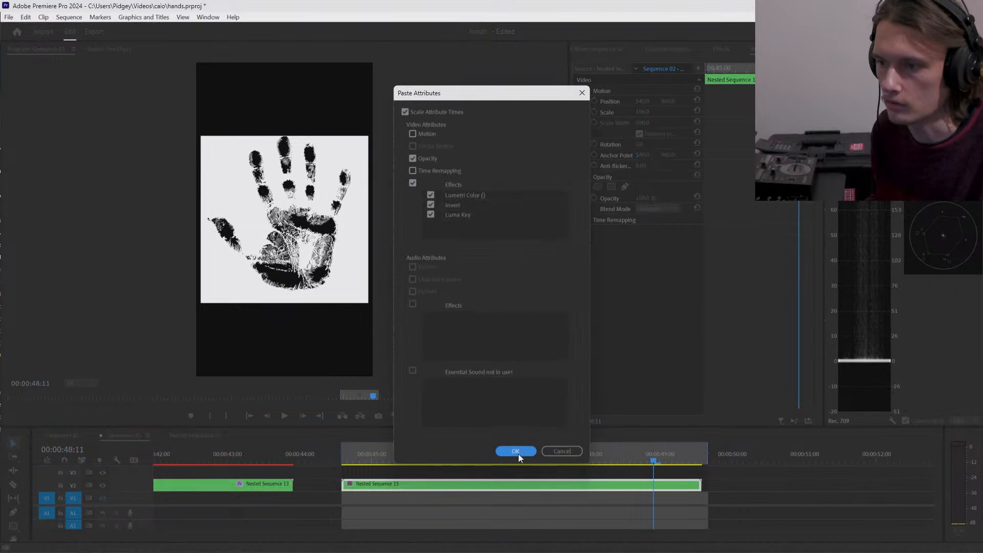
click(516, 451)
- Scrub back through Nested Sequence 15 to check how the pasted effects look on the hand prints
drag(616, 445, 589, 458)
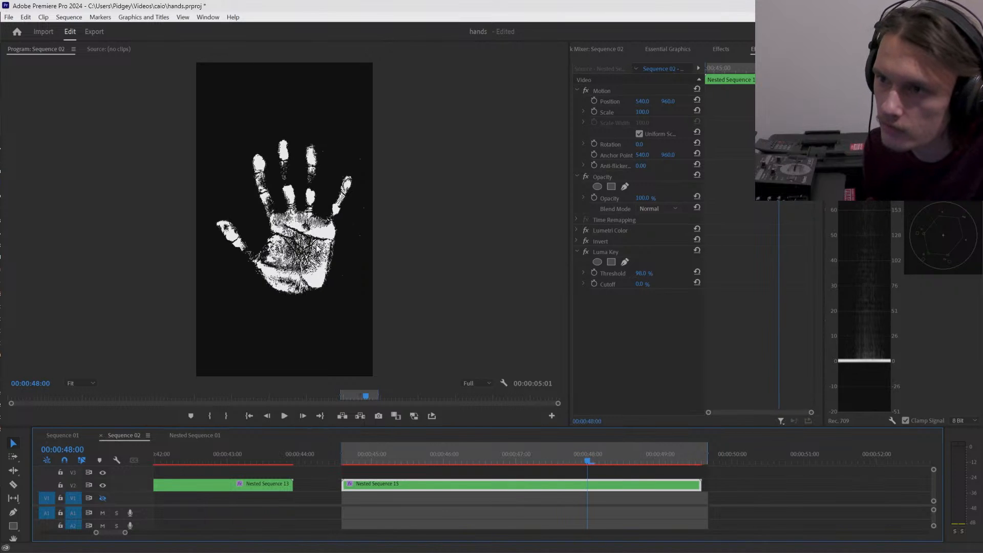
click(312, 225)
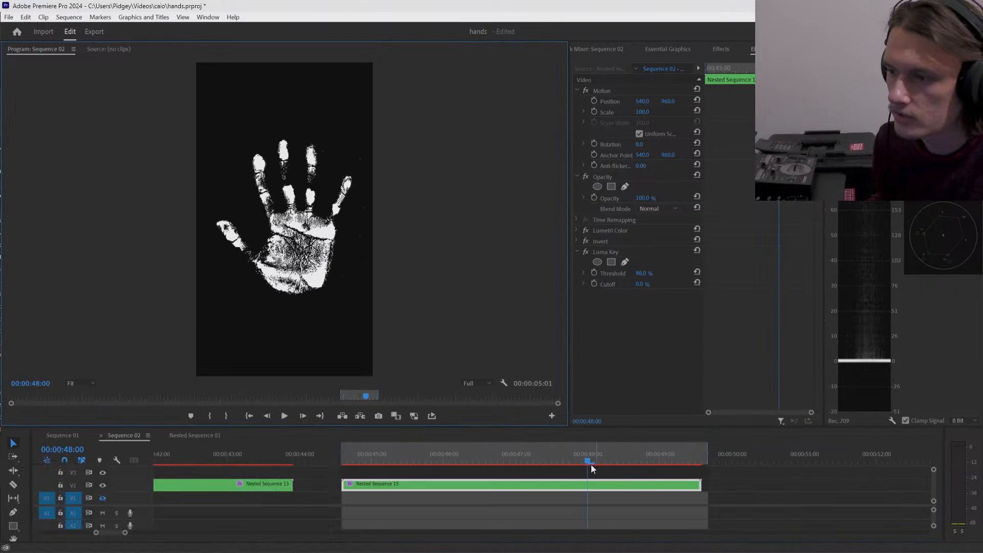
drag(591, 465, 363, 448)
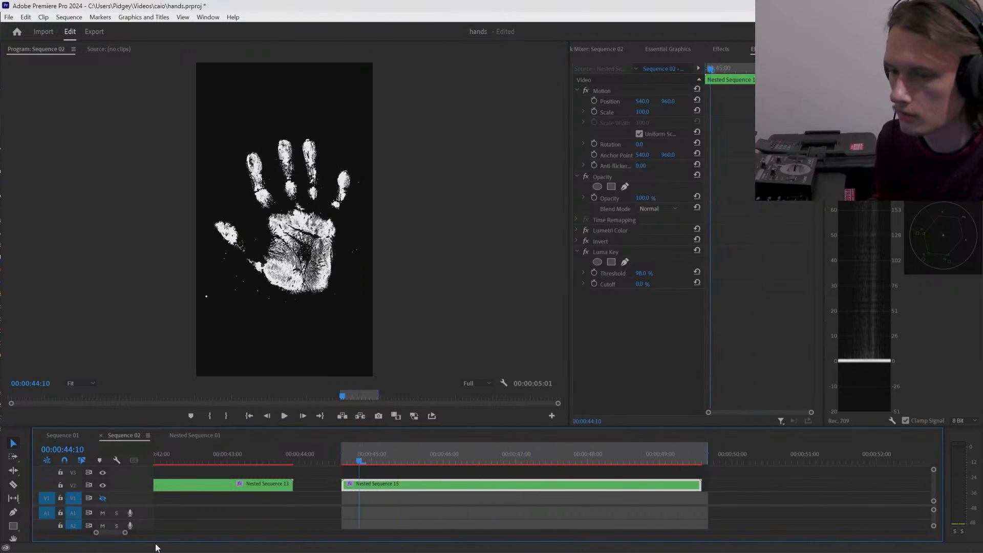
- Set the in and out points around the first nested clip at the beginning of Sequence 02
drag(127, 536, 243, 538)
click(156, 457)
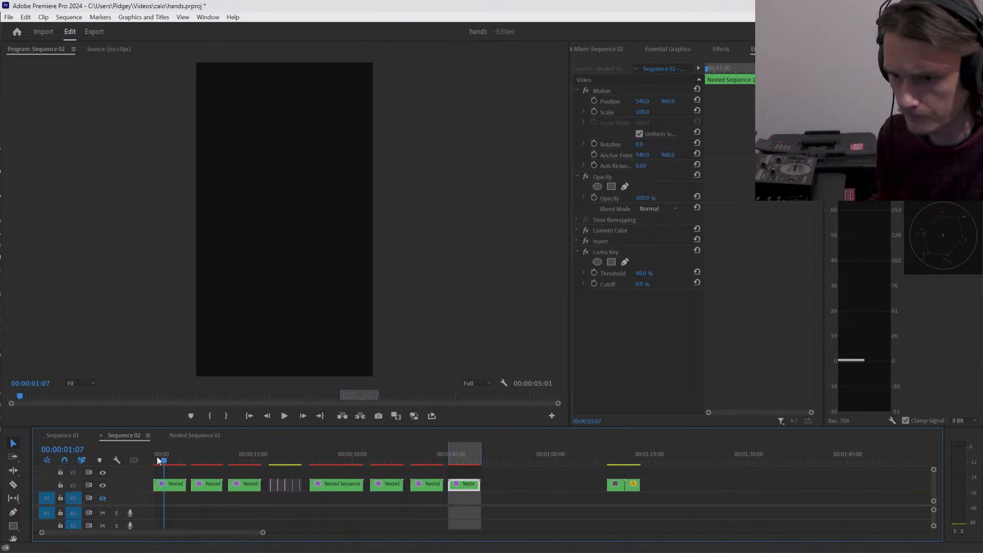
click(209, 416)
mouse_move(172, 455)
mouse_down()
mouse_move(181, 456)
mouse_move(166, 460)
mouse_up()
click(226, 416)
click(160, 460)
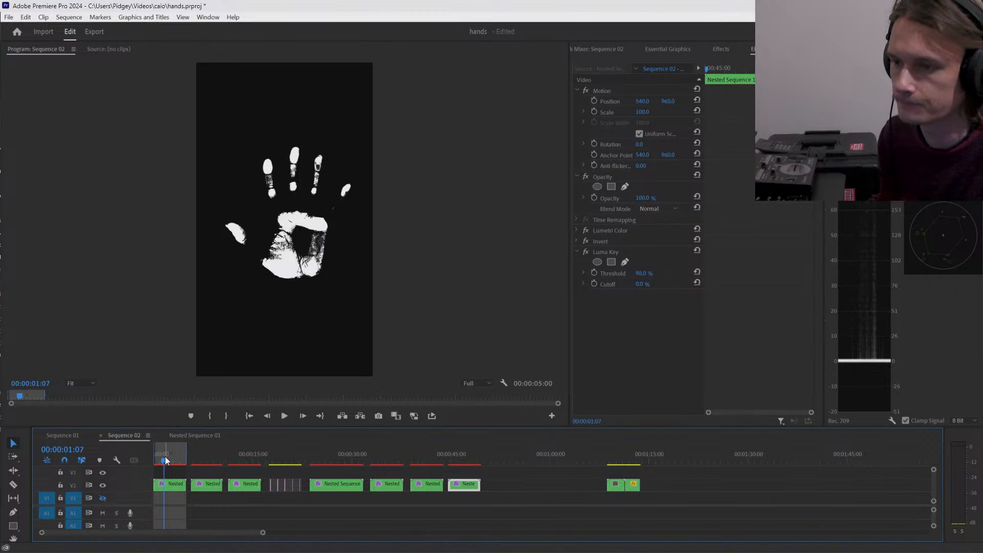
- Open the export settings for the marked range, set the format to DXV 3 and turn off audio
key(ctrl+m)
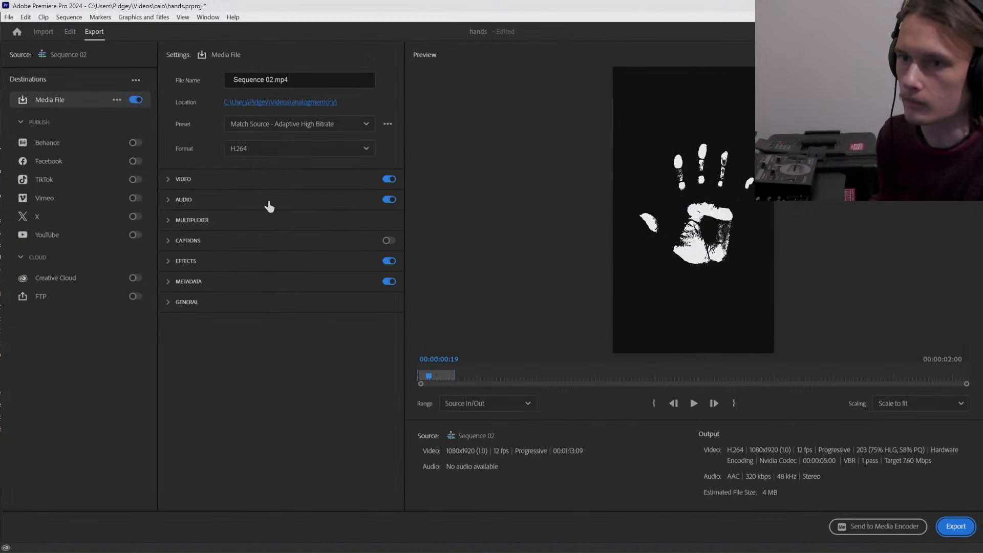
click(263, 149)
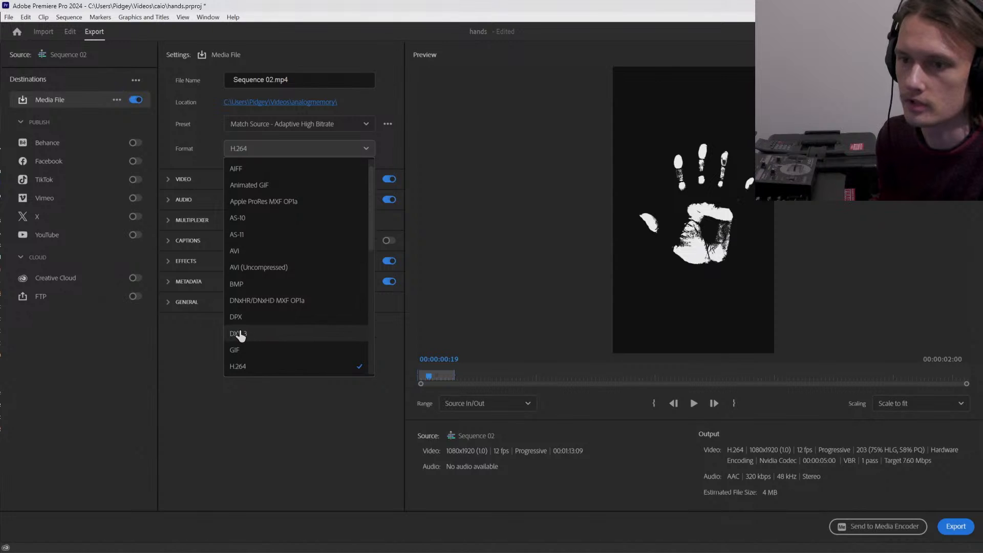
click(239, 333)
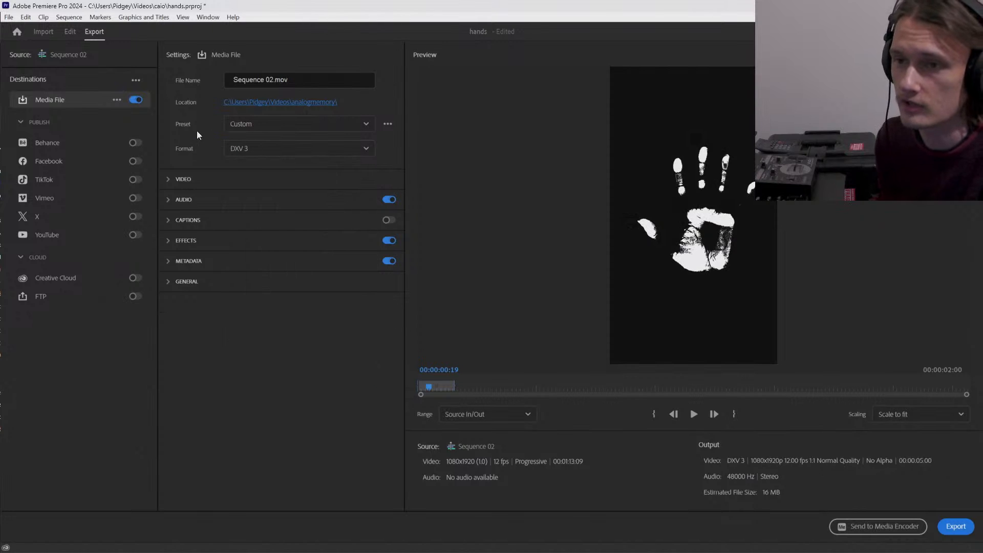
click(388, 200)
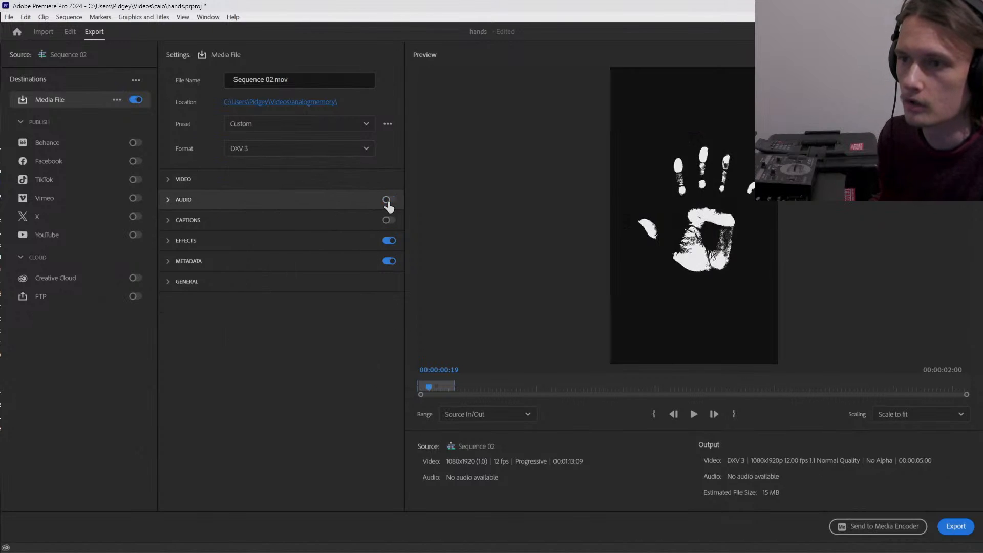
- Set the export frame size to 1024 x 1024 and the compression to Normal Quality, With Alpha
click(169, 180)
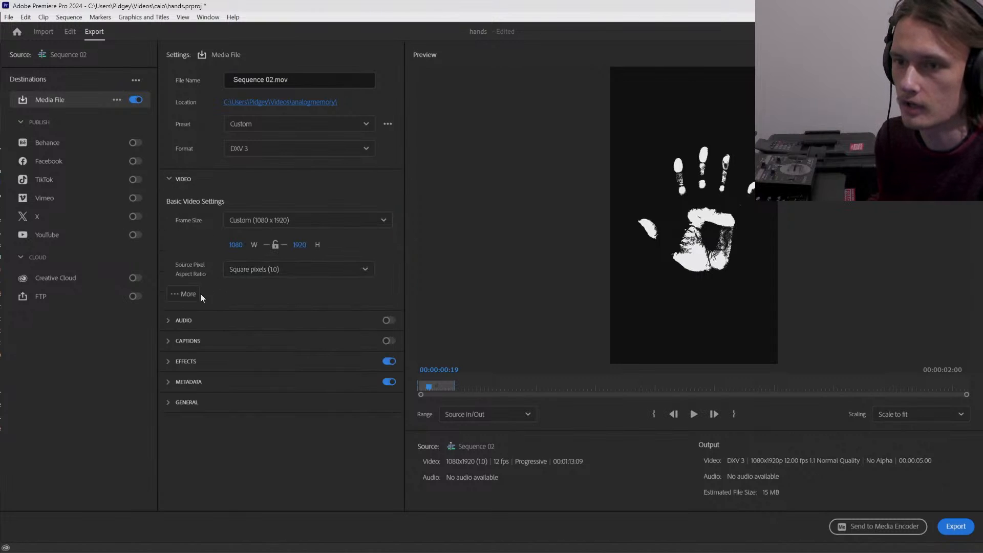
click(186, 294)
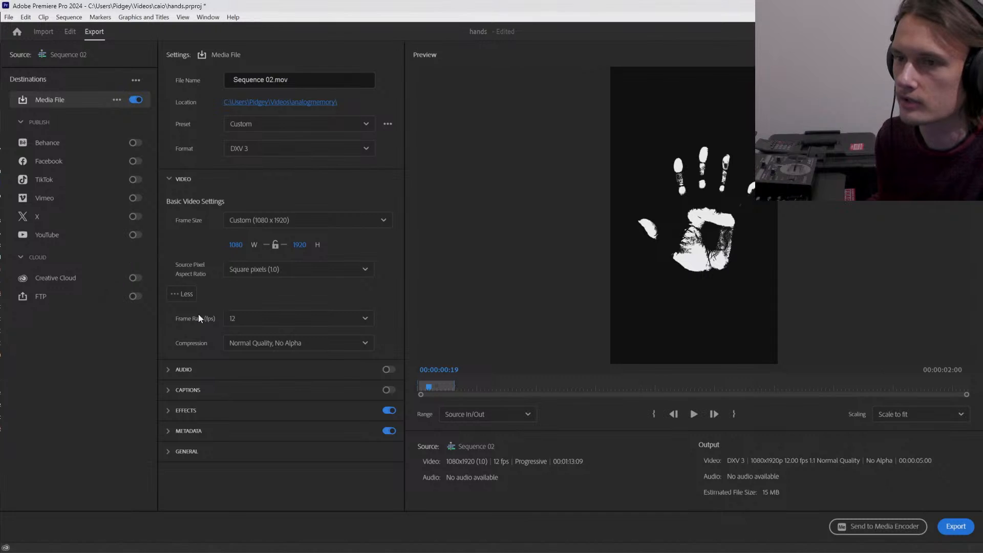
click(257, 220)
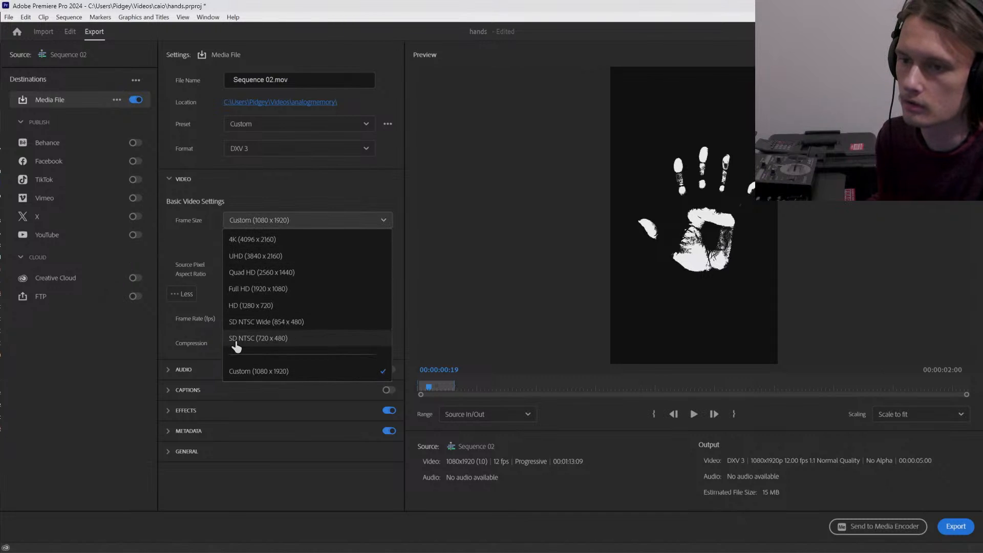
click(247, 373)
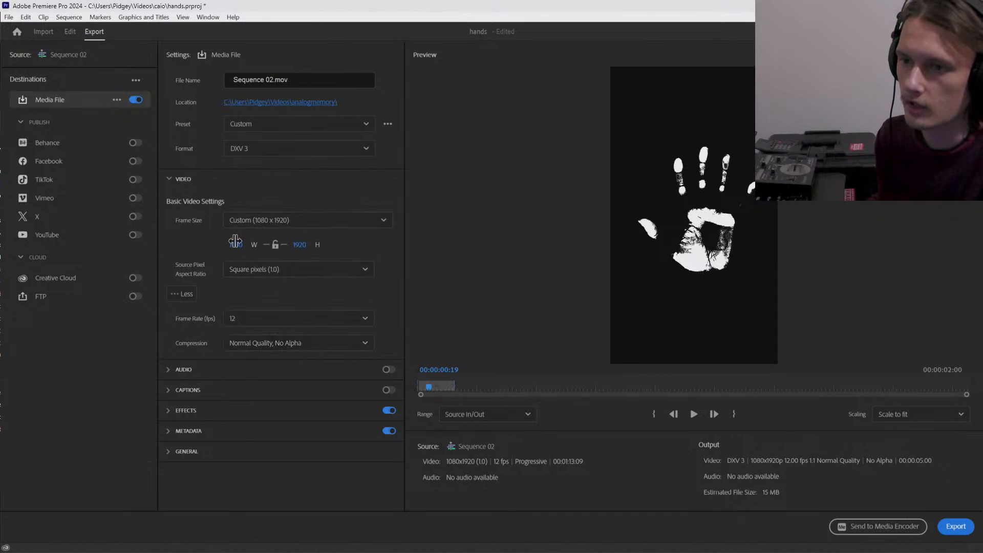
click(235, 241)
text(10)
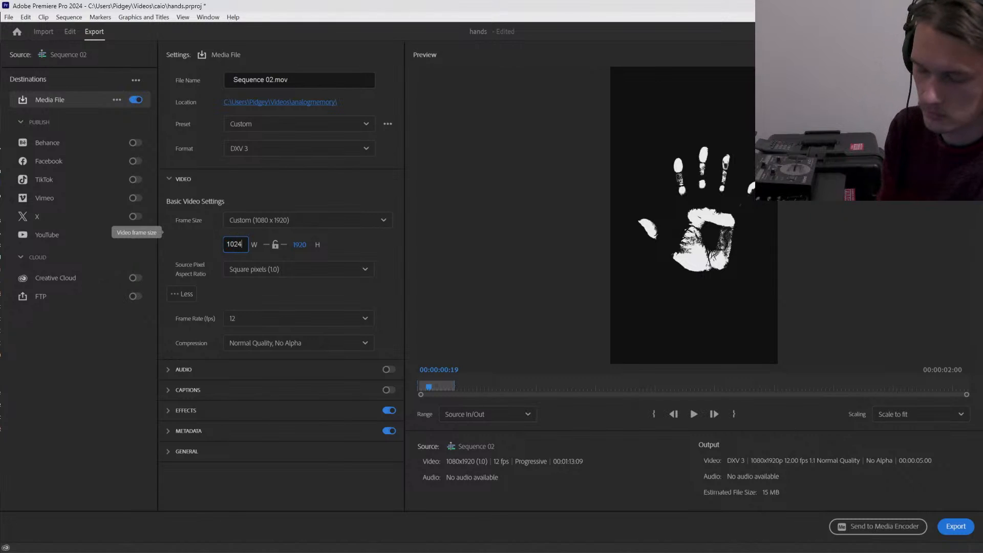
text(24)
click(299, 244)
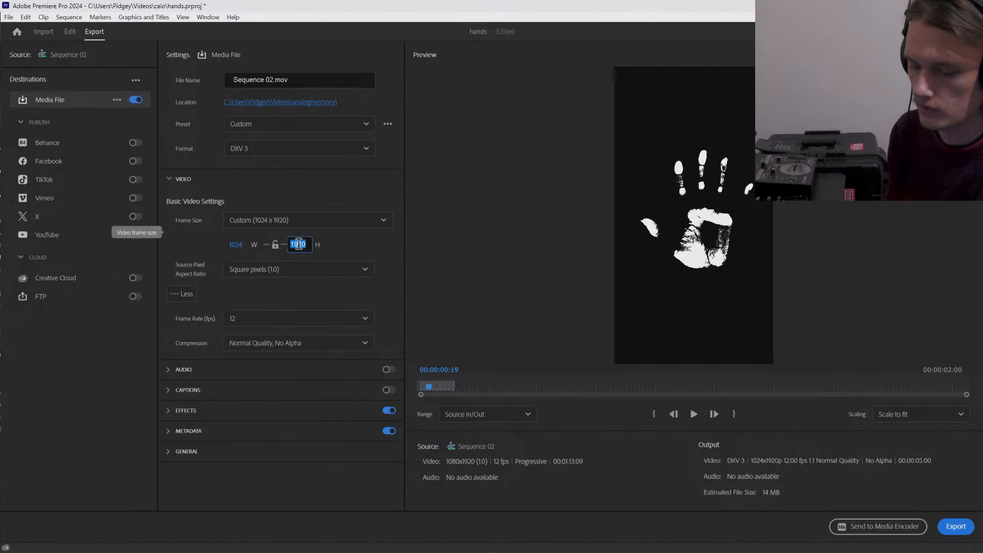
text(1024)
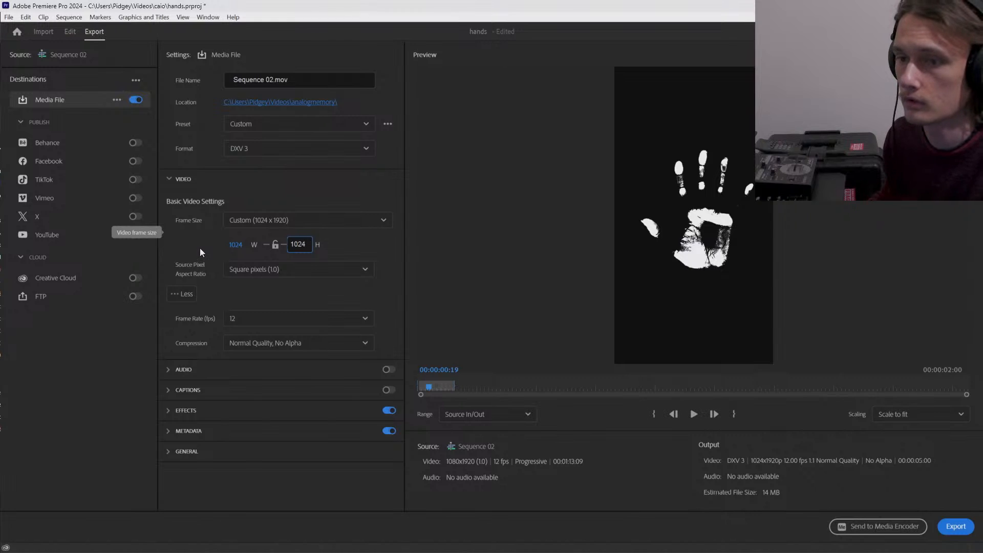
click(199, 248)
click(280, 346)
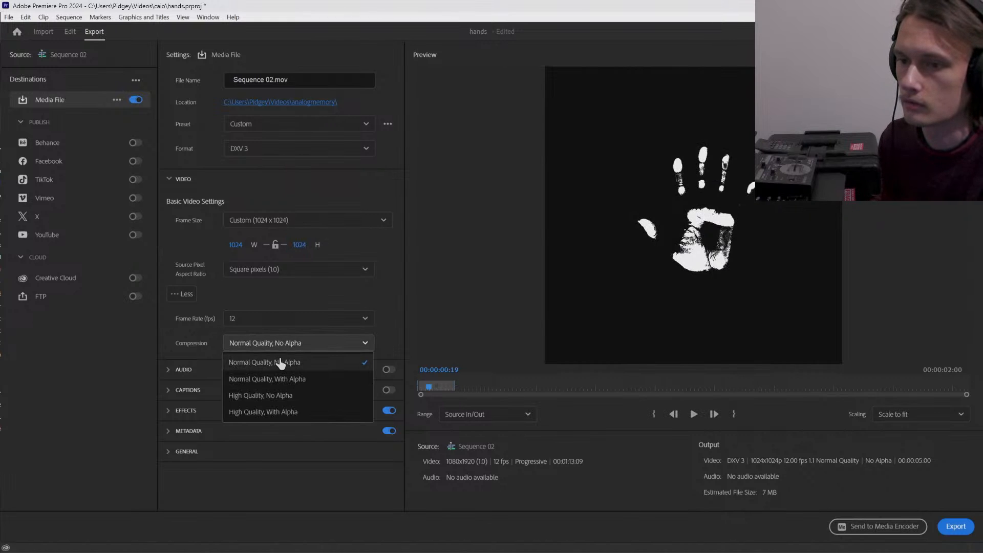
click(279, 379)
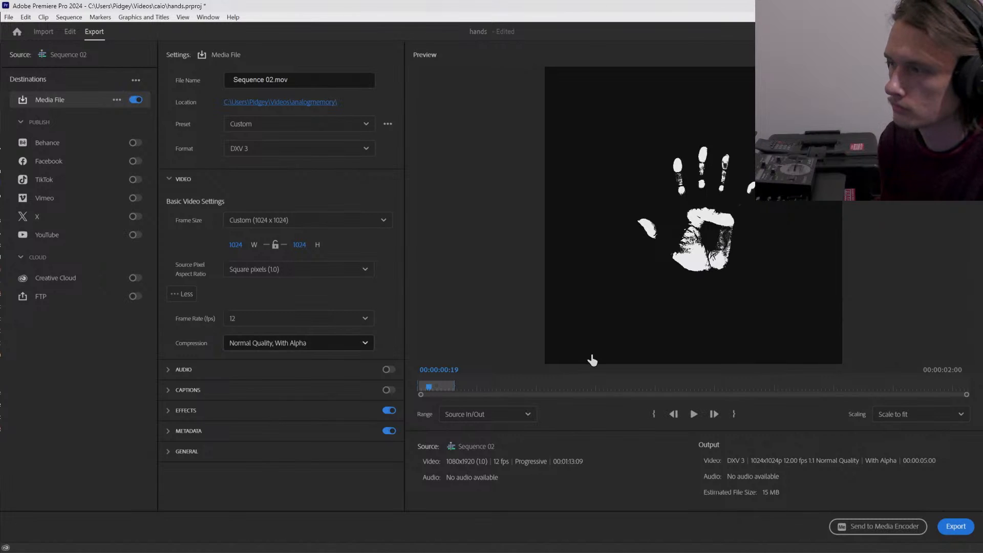
- Look at the export scaling options and return to editing Sequence 02 without exporting
click(911, 416)
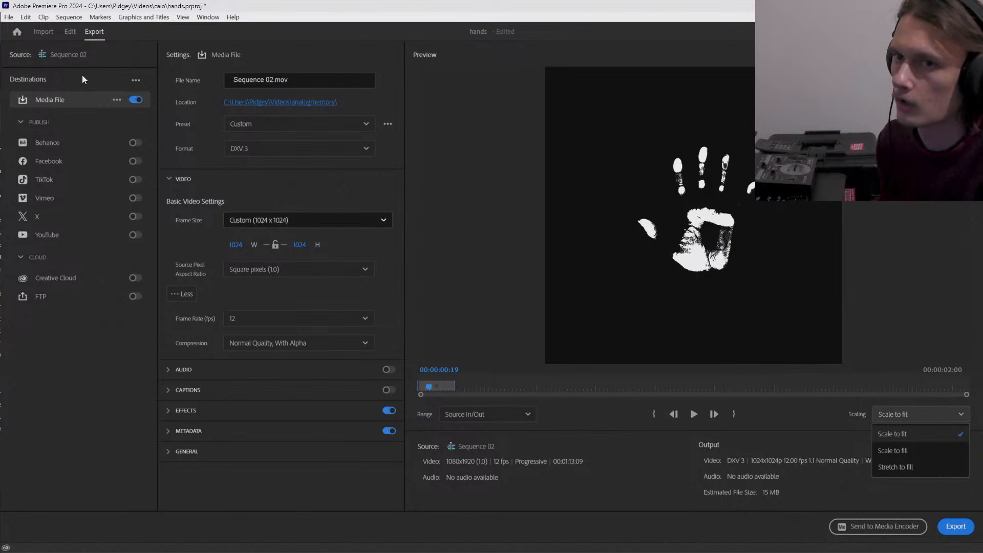
click(74, 37)
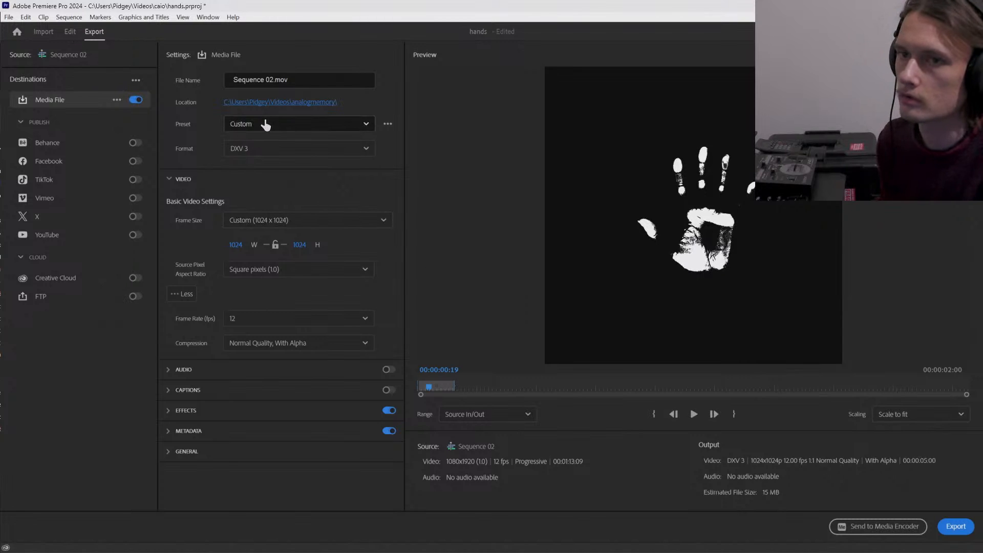
click(70, 34)
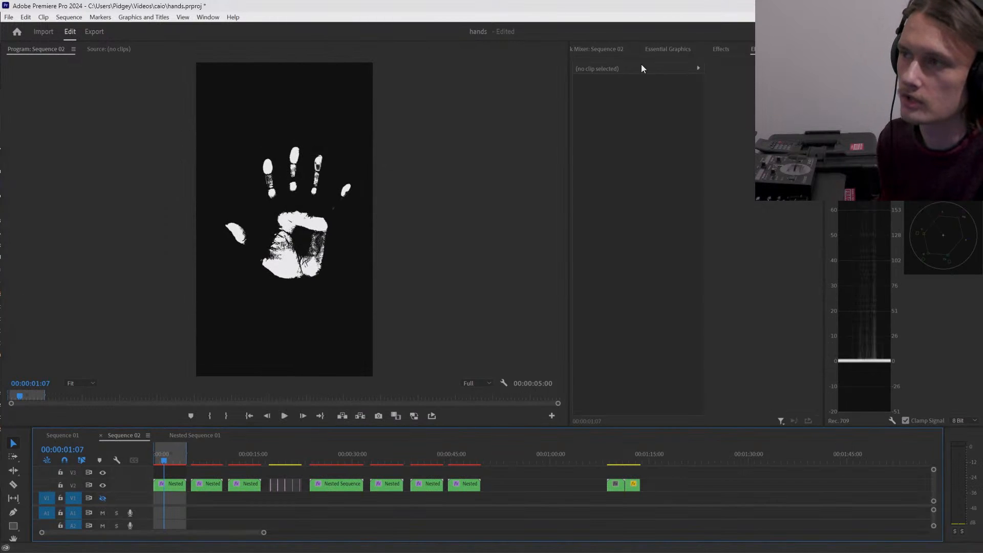
- Show the hands project's item list and locate Sequence 02 below the nested sequences
click(597, 51)
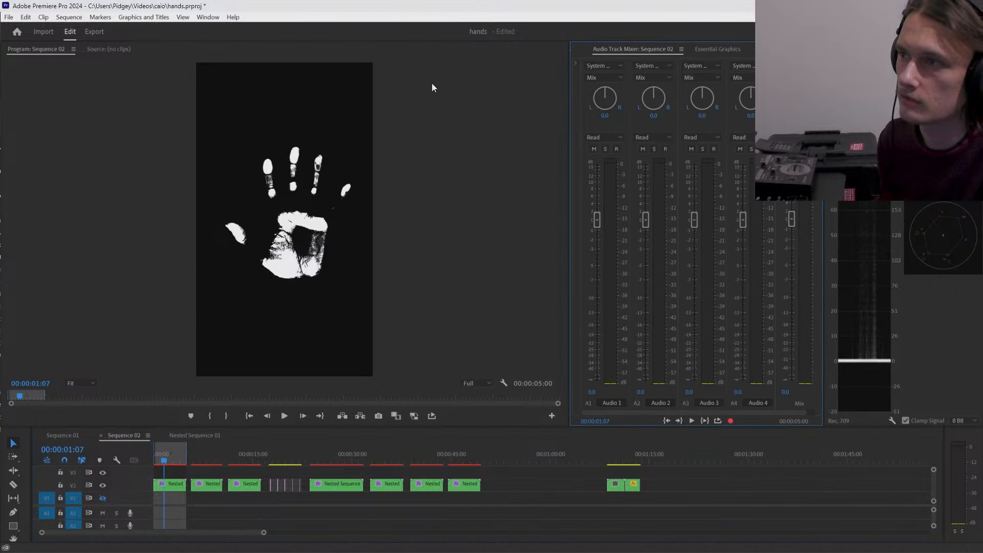
click(574, 49)
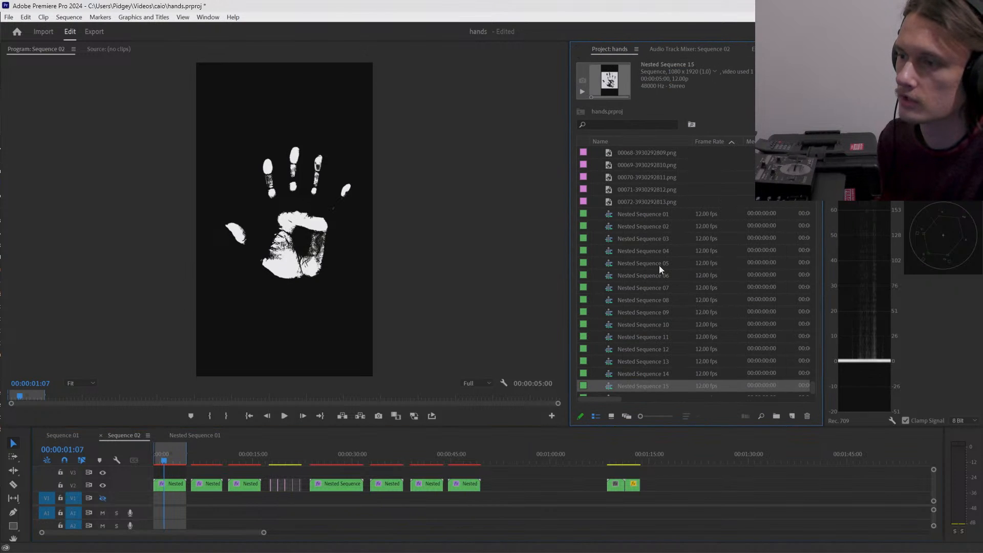
scroll(655, 308, up, 6)
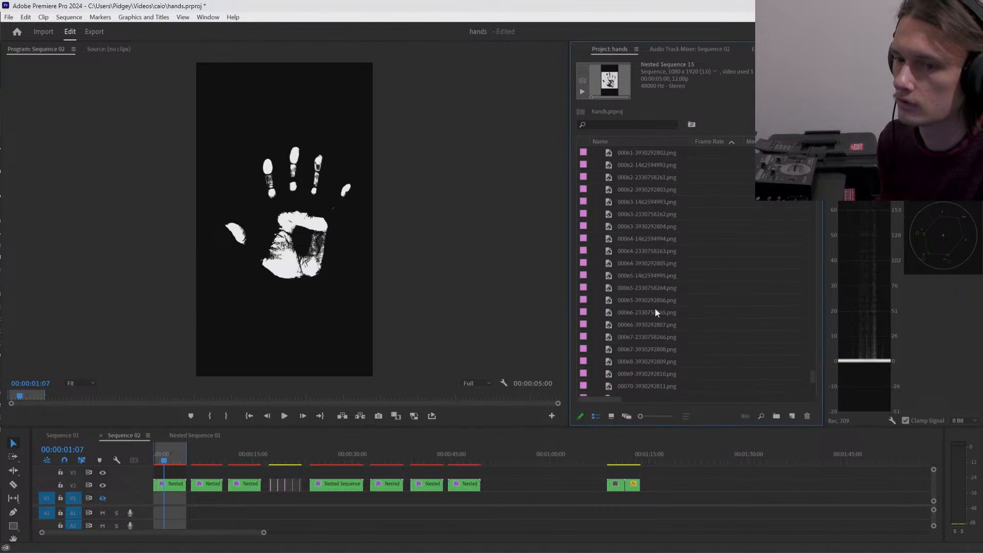
drag(814, 366, 820, 397)
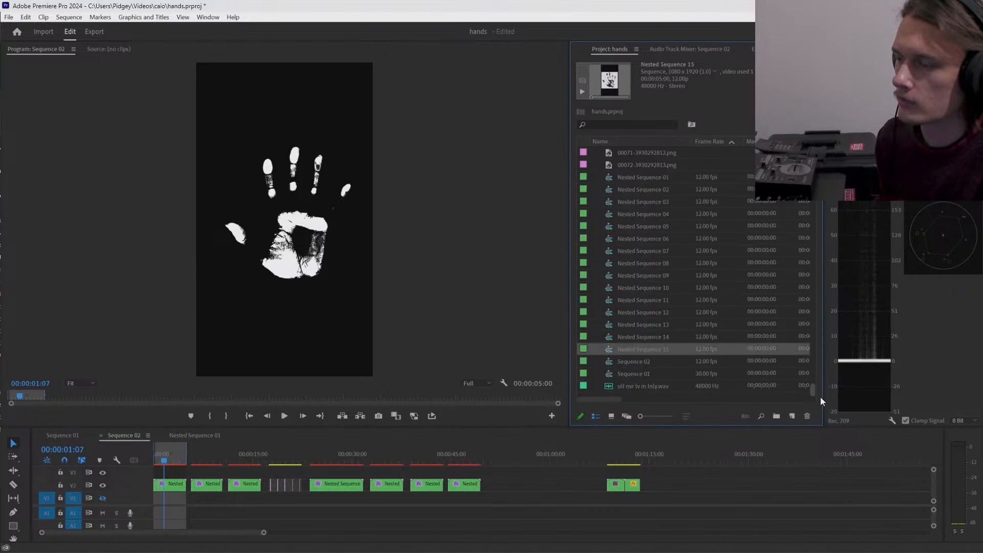
right_click(661, 362)
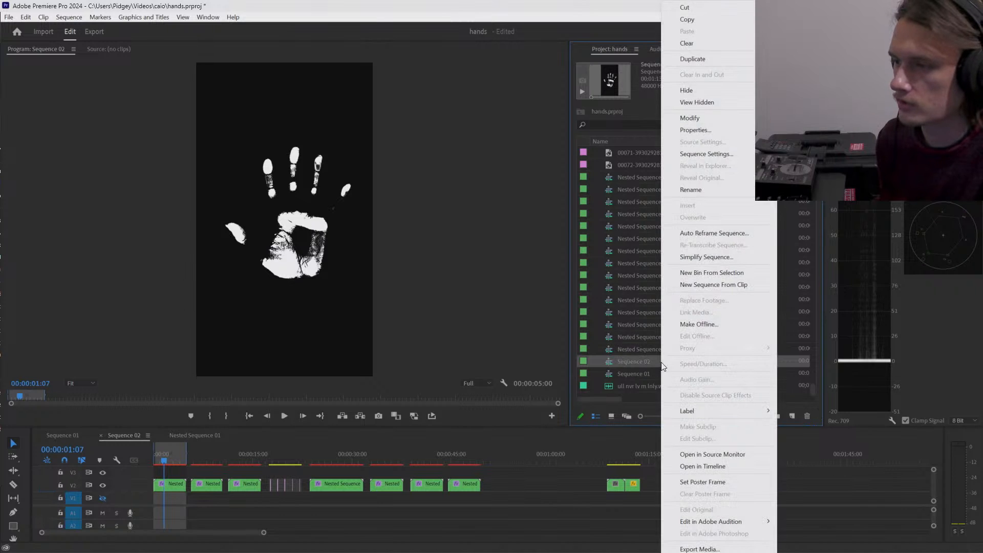
click(697, 190)
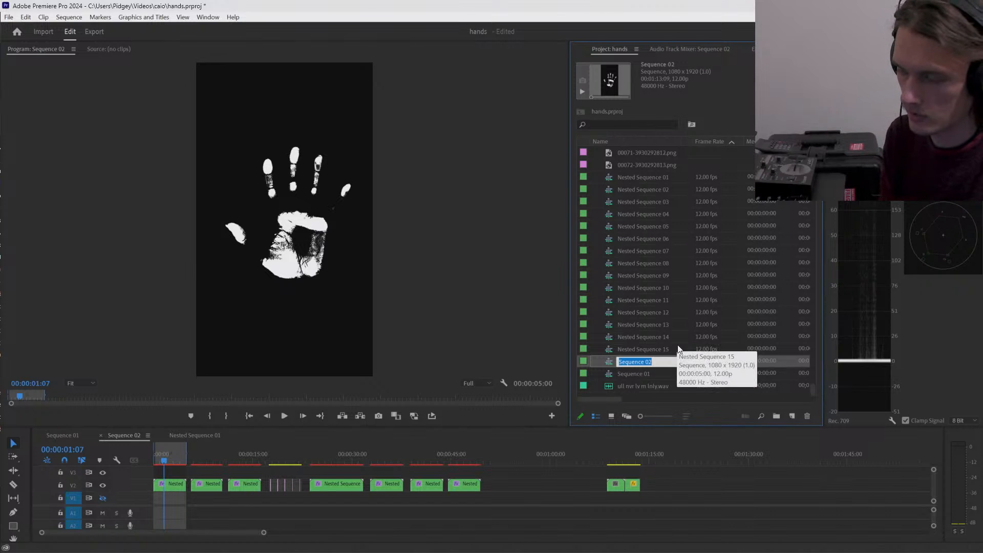
click(718, 366)
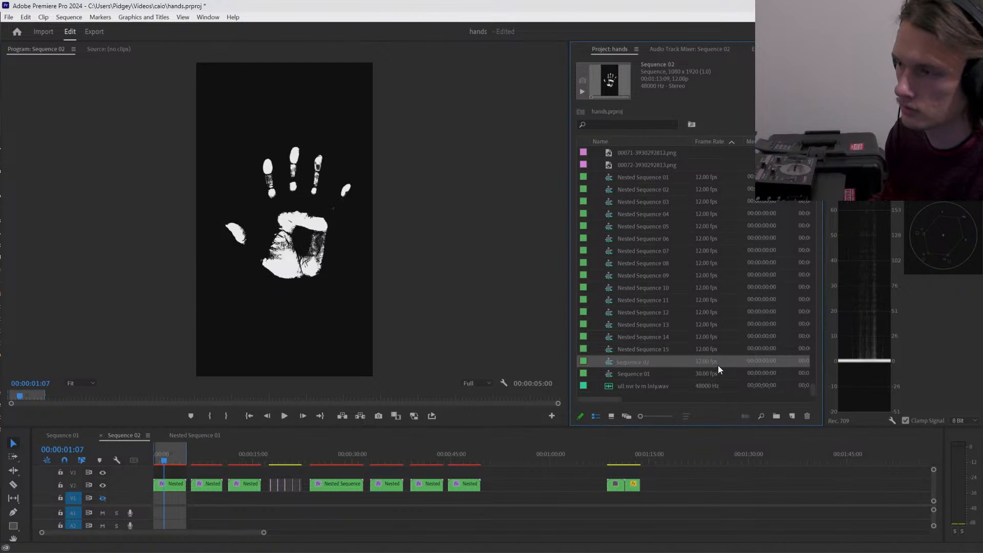
- Set Sequence 02's frame size to 1024 x 1024 in its sequence settings and accept the deletion of its preview files
right_click(665, 361)
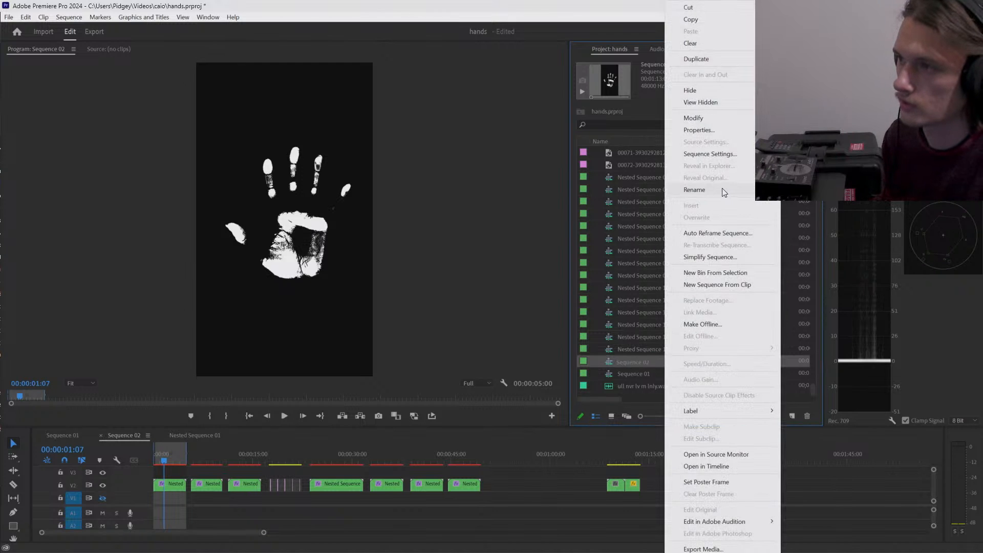
click(706, 155)
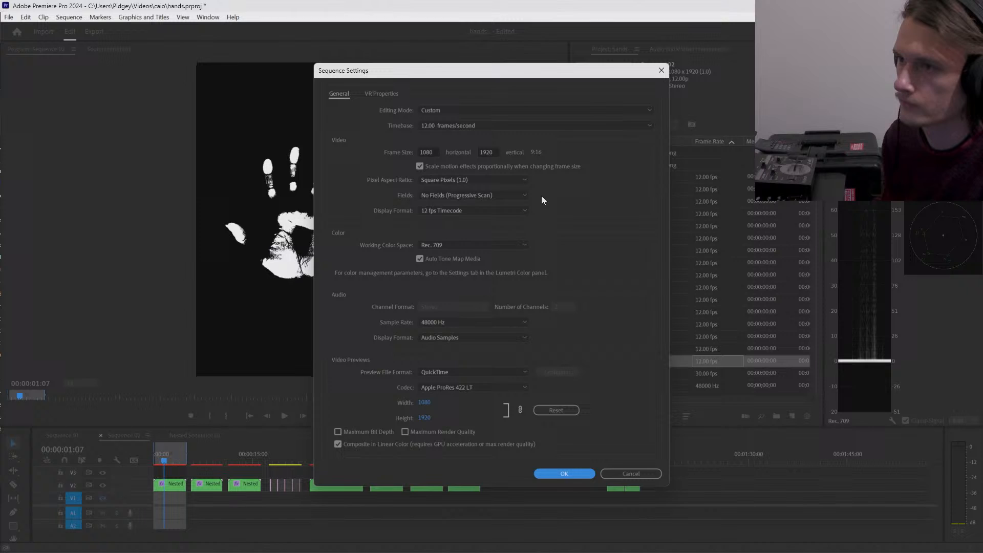
click(436, 157)
text(1024)
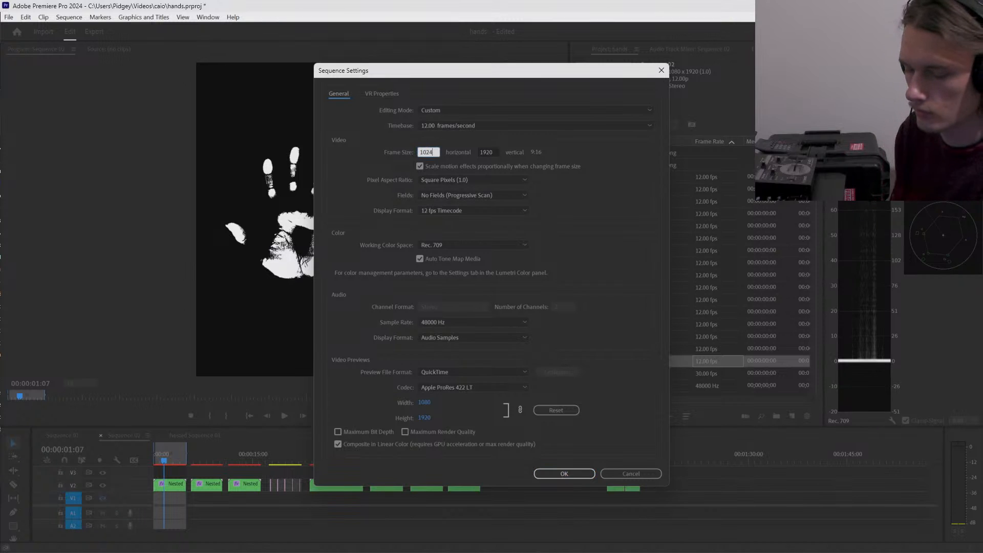
key(Tab)
text(1024)
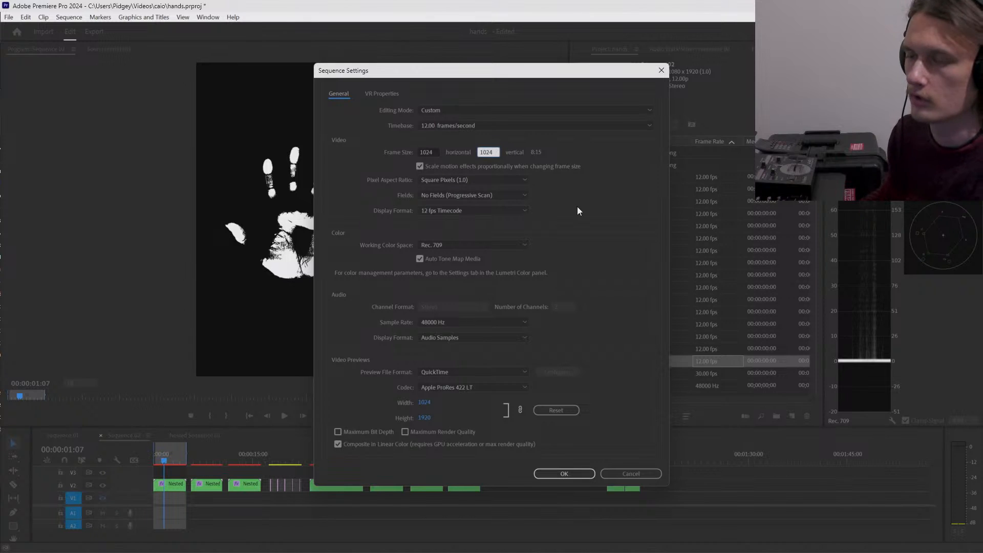
key(Tab)
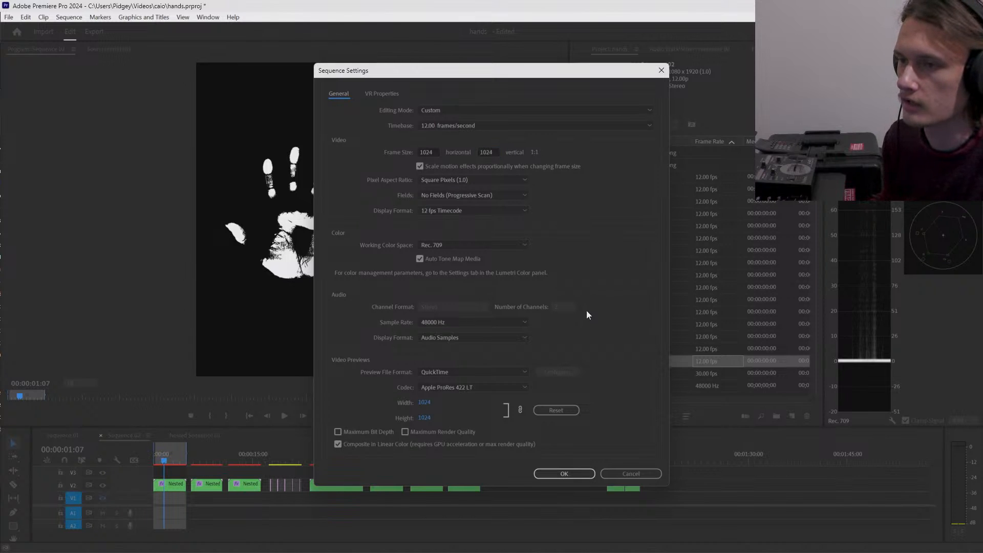
click(566, 475)
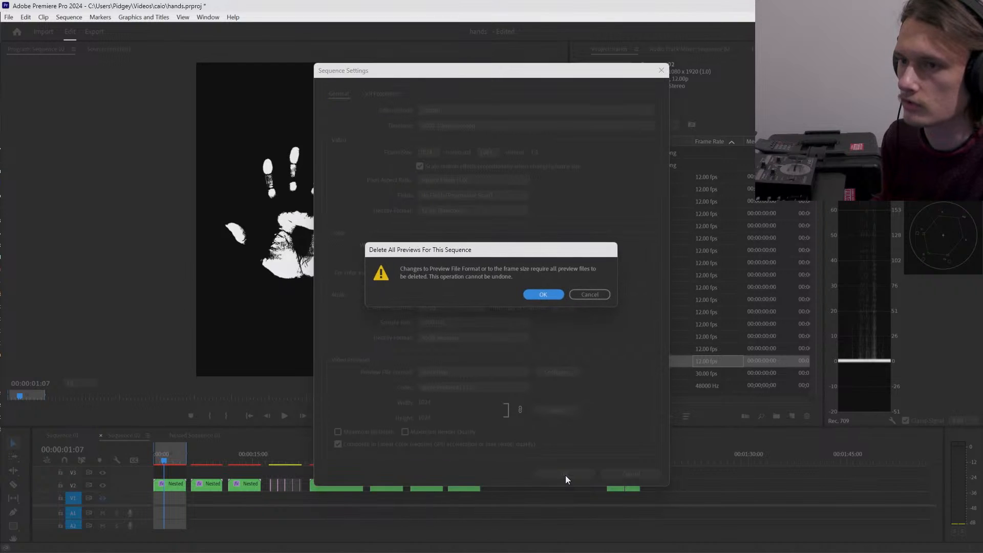
click(542, 294)
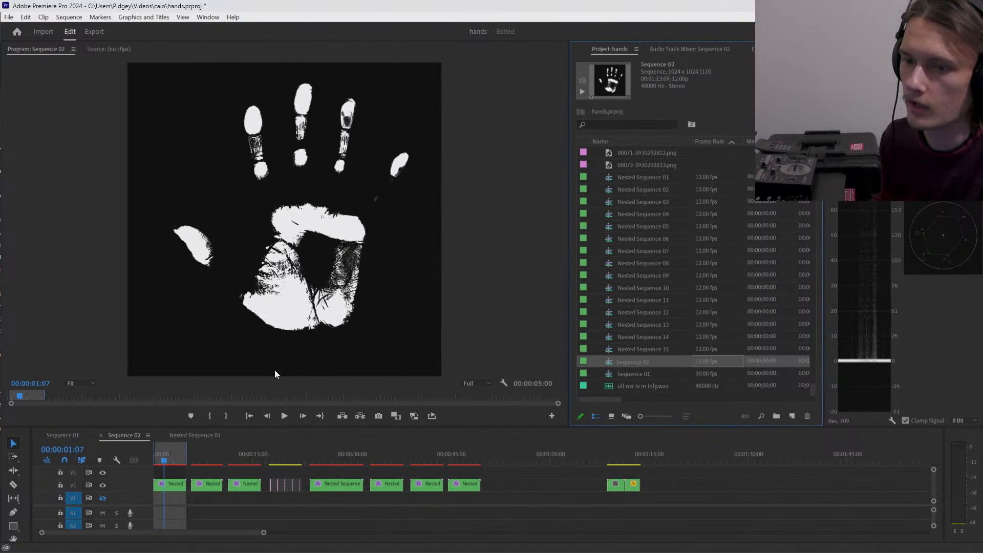
- Return the playhead to the start of Sequence 02, open the export settings and browse to the Pictures\hands folder for the save location
mouse_move(172, 457)
mouse_down()
mouse_move(152, 460)
mouse_move(183, 455)
mouse_move(154, 453)
mouse_up()
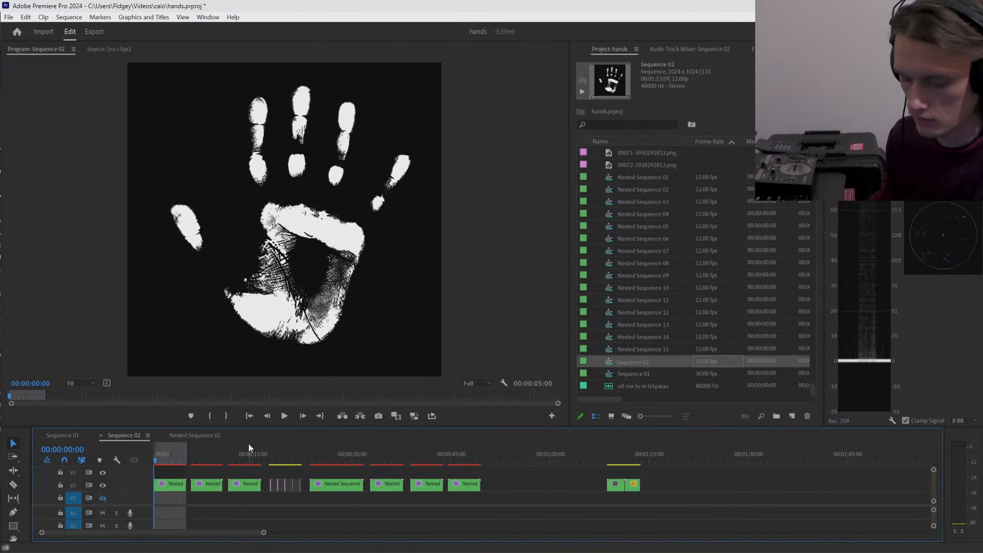
key(ctrl+m)
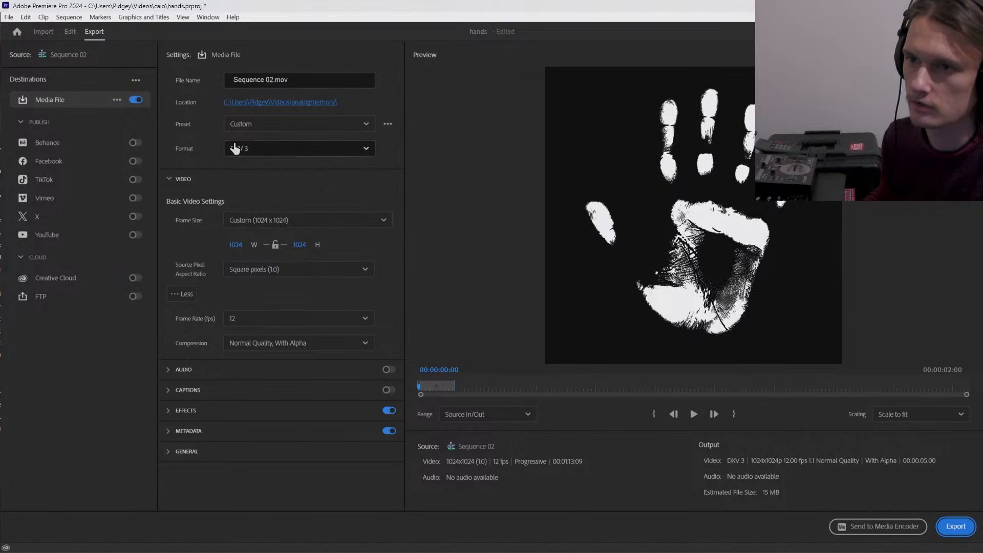
click(258, 101)
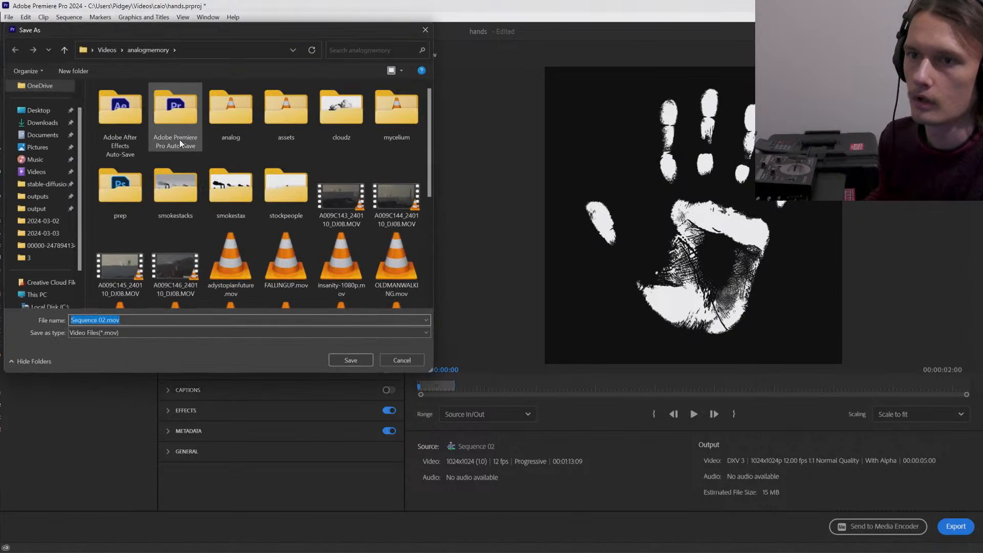
click(63, 50)
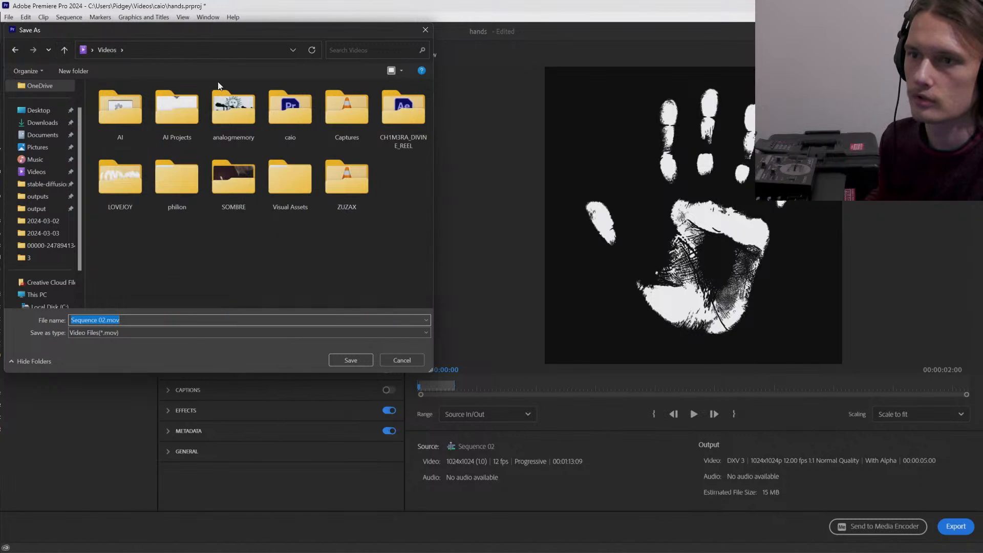
double_click(230, 127)
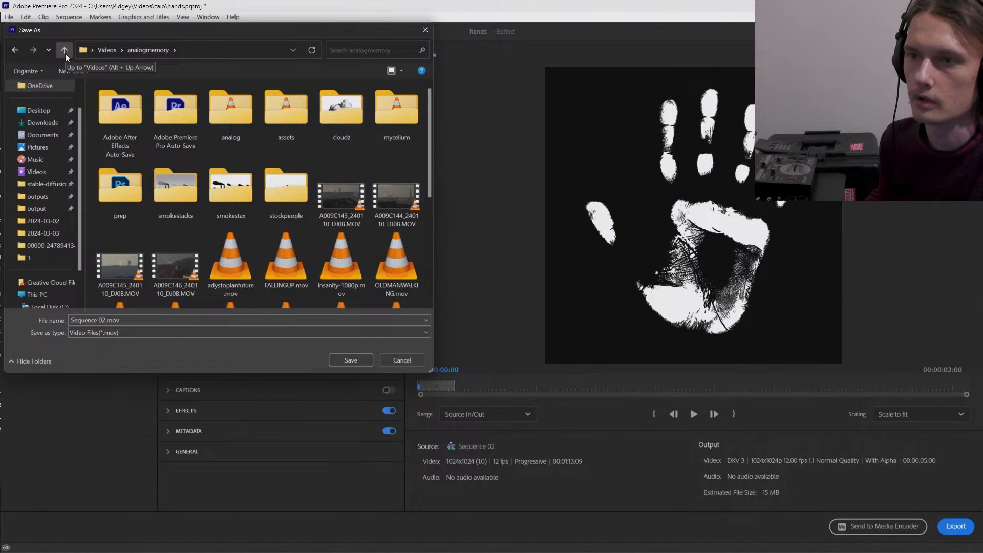
click(49, 150)
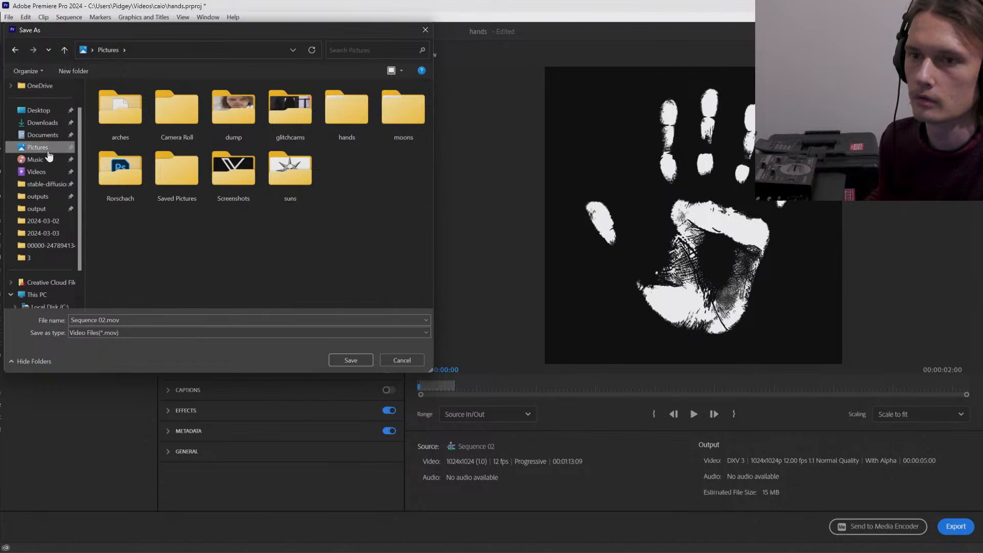
double_click(339, 115)
- Create a new folder named handz inside the Pictures\hands folder
right_click(294, 164)
mouse_move(376, 296)
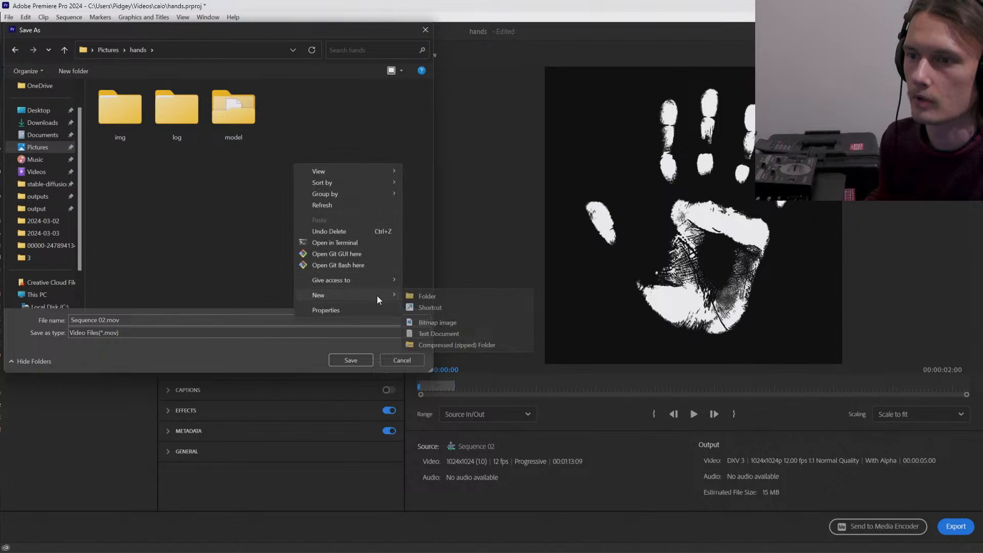
click(428, 296)
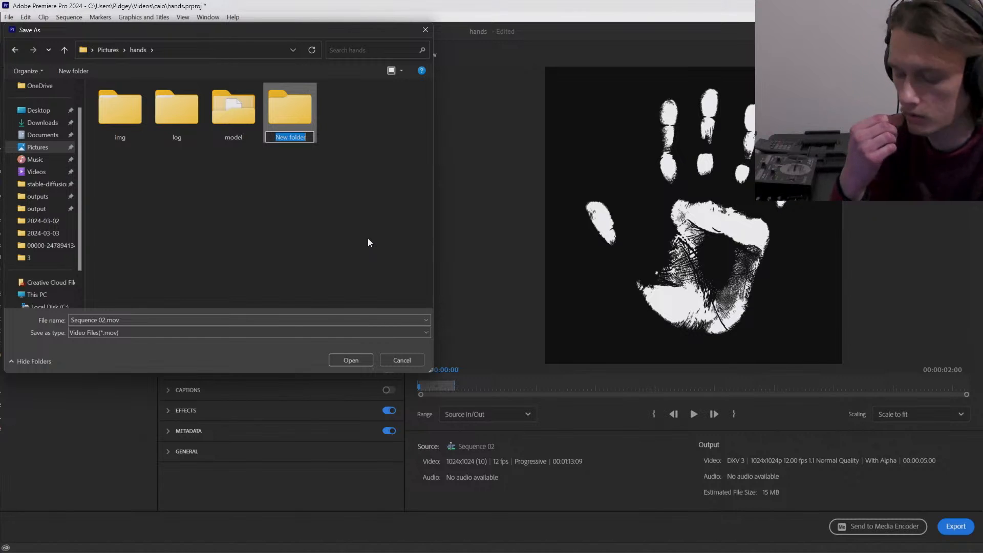
text(handz)
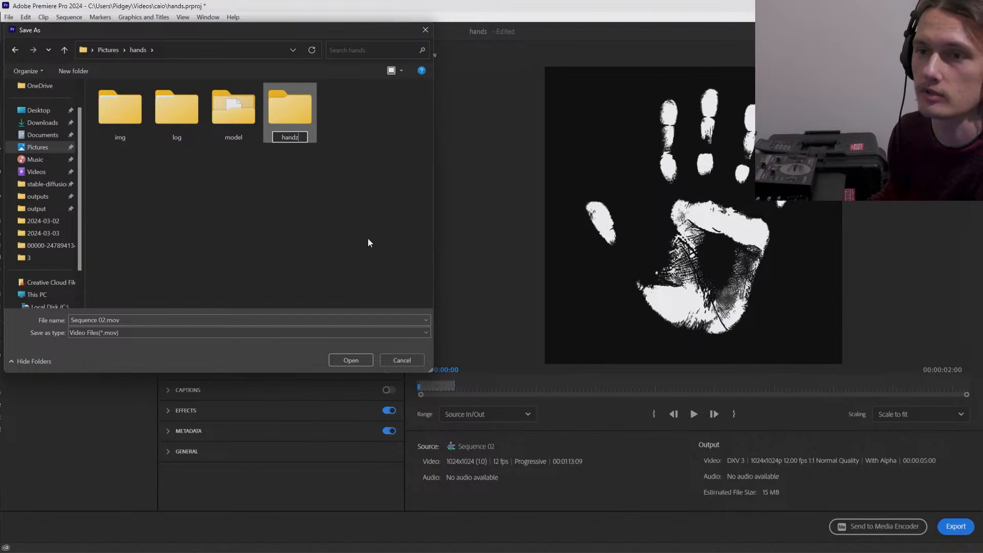
key(Return)
- Save the export under the name hand01 in the hands folder and send it to Media Encoder
click(145, 318)
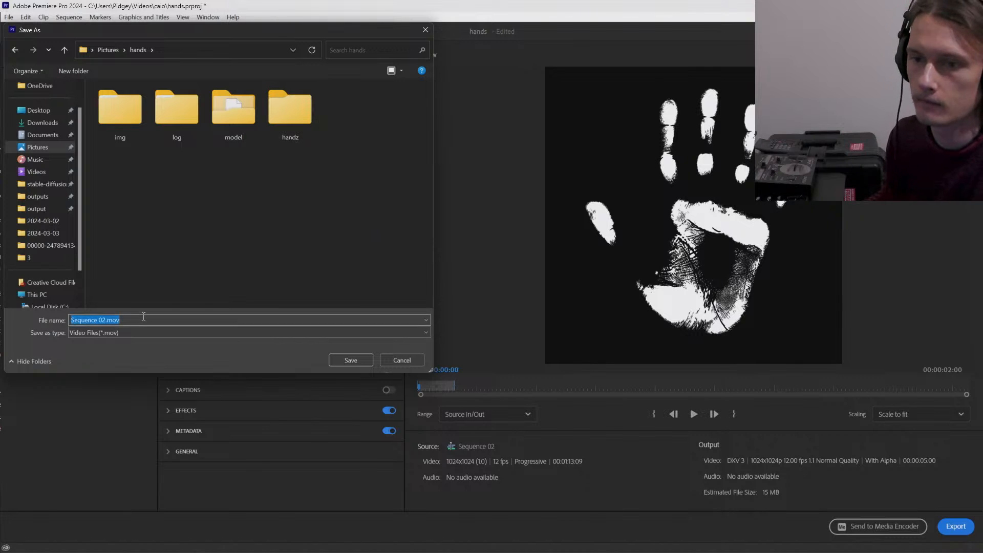
text(hand01)
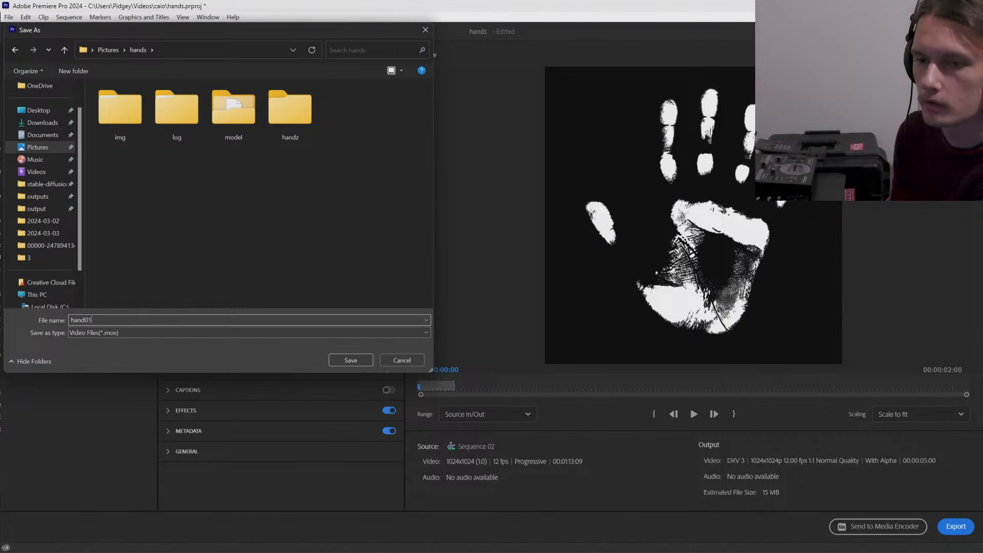
click(350, 360)
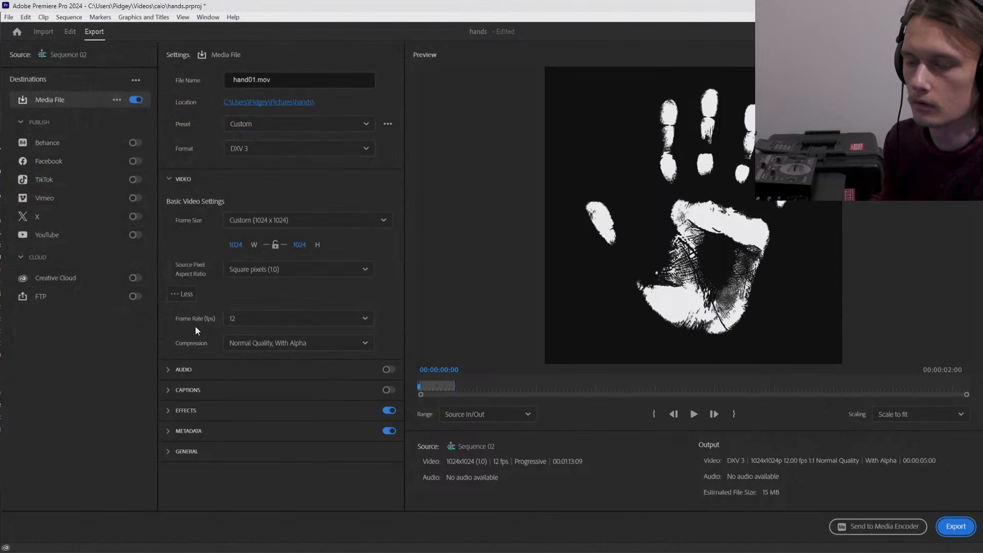
click(881, 529)
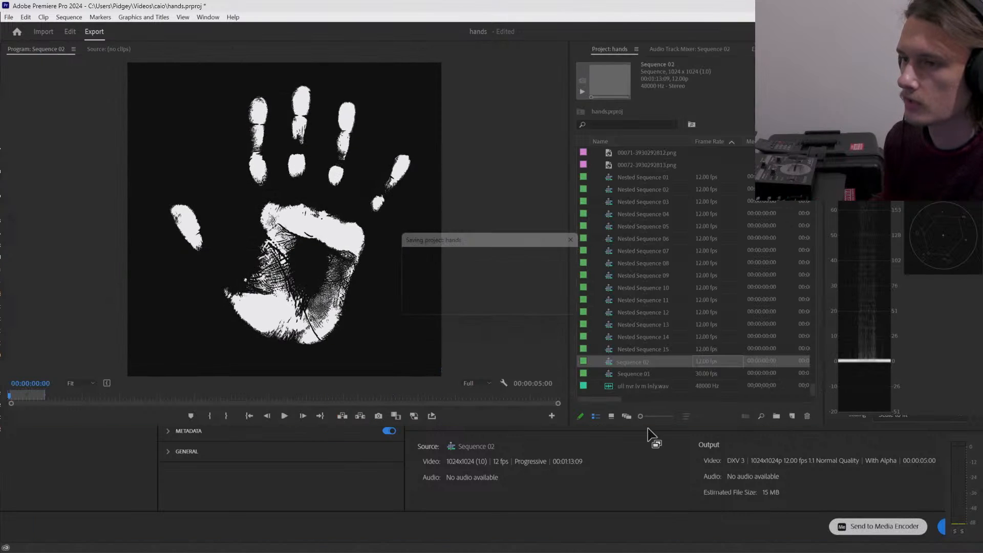
- Move the in and out points in Sequence 02 so they enclose the second nested clip
click(204, 459)
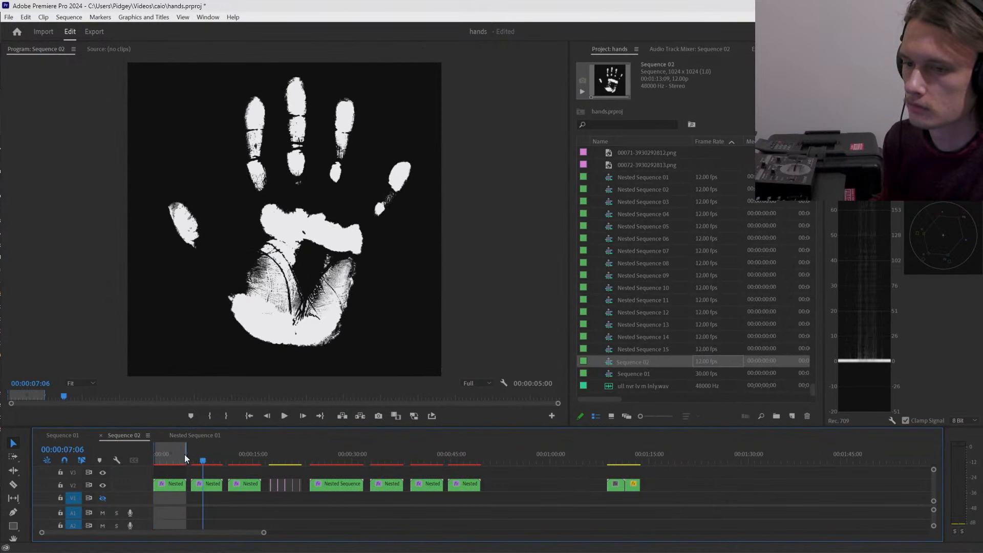
mouse_move(187, 451)
mouse_down()
mouse_move(223, 452)
mouse_move(193, 454)
mouse_up()
click(210, 417)
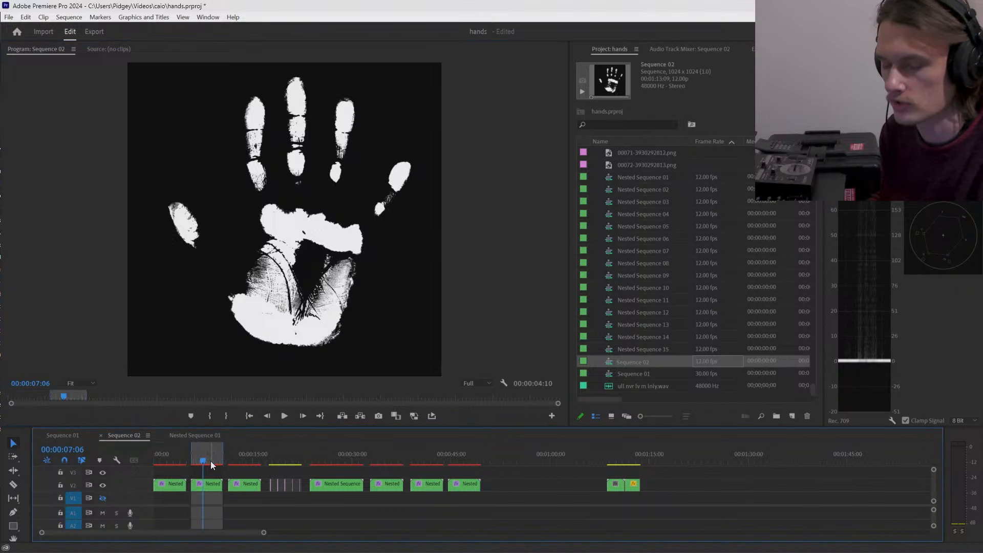
- Open the export settings for the marked range, name the file hand02 in the handz folder and send it to Media Encoder
key(ctrl+m)
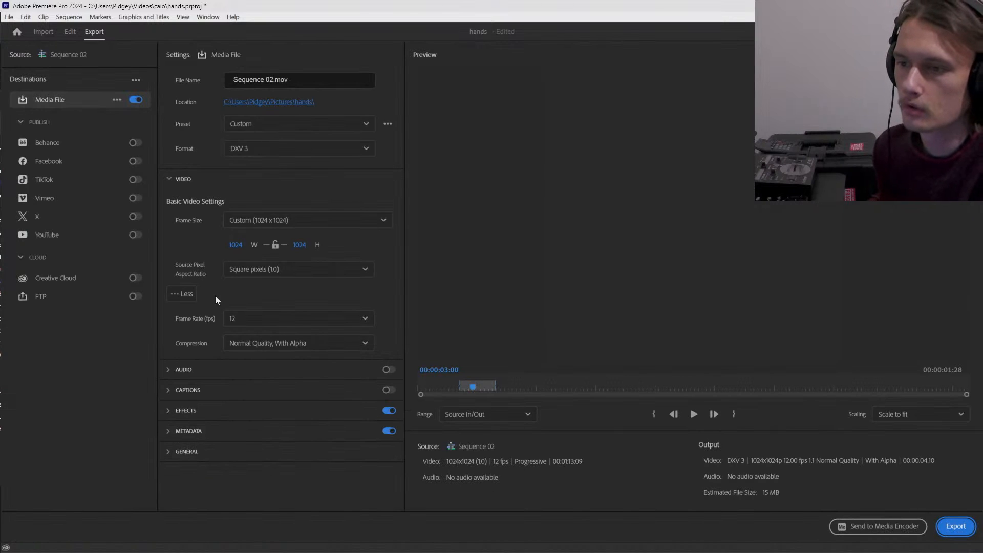
click(268, 102)
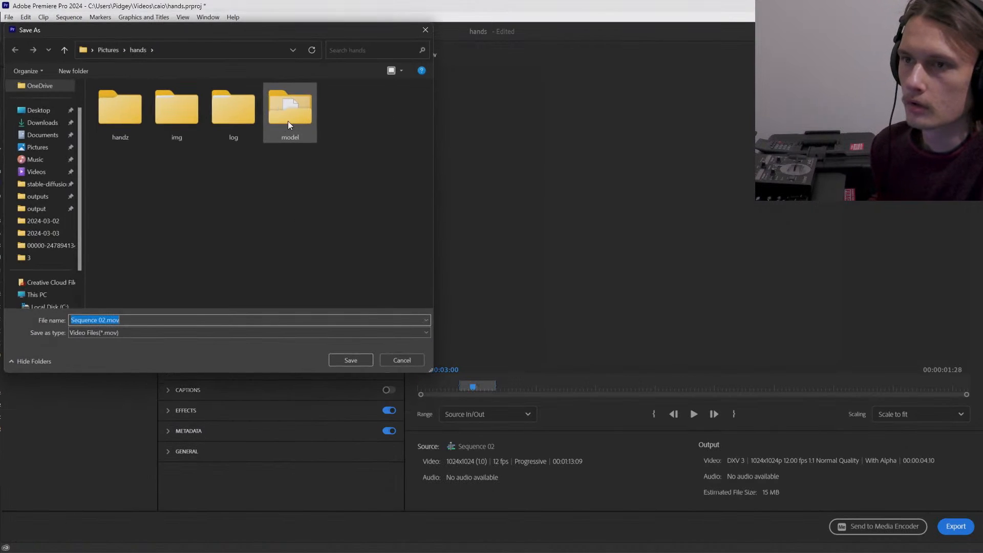
double_click(125, 128)
click(146, 321)
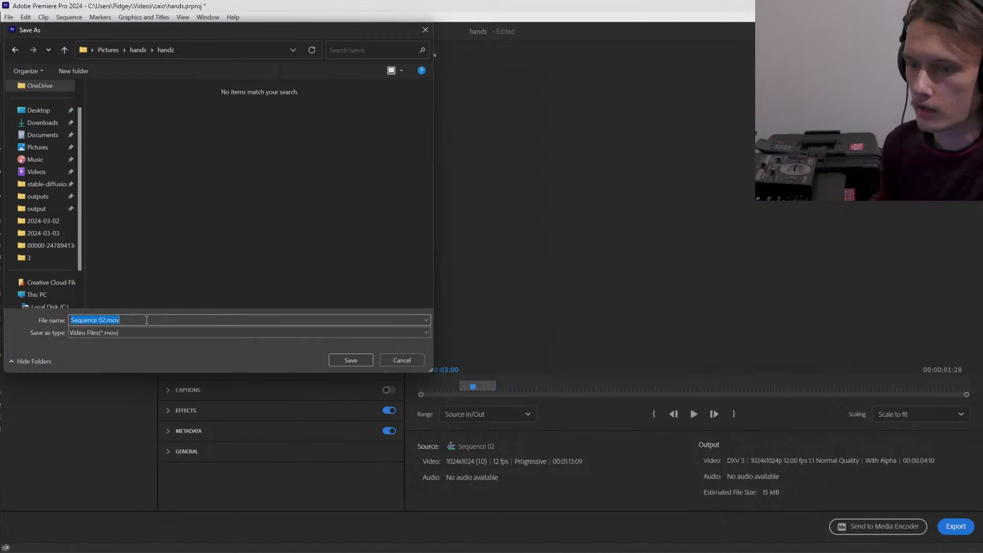
text(hand02)
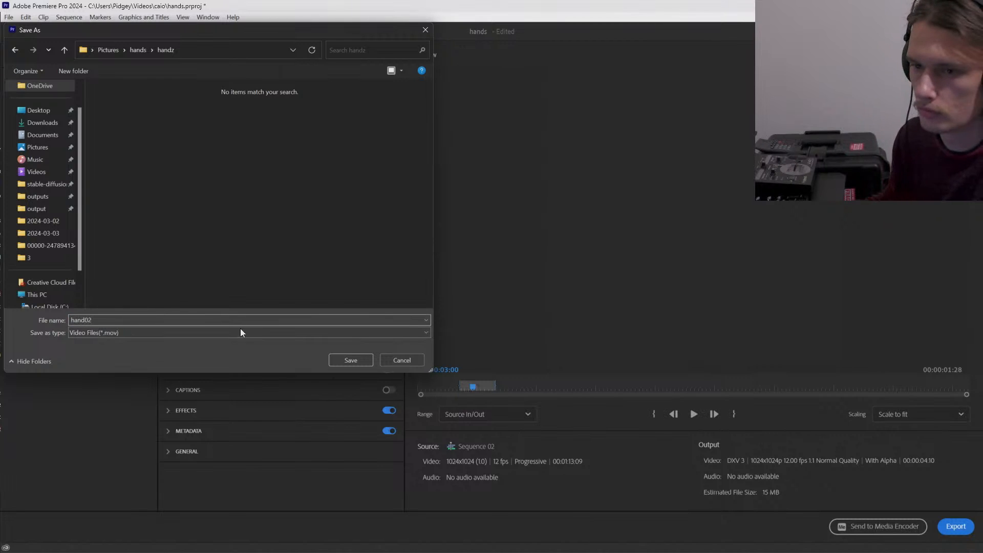
click(346, 361)
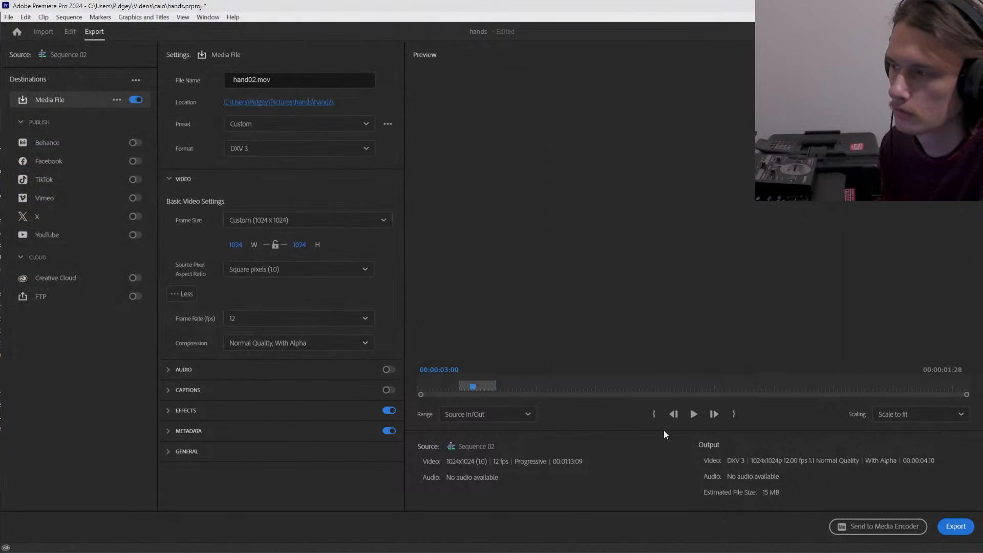
click(891, 529)
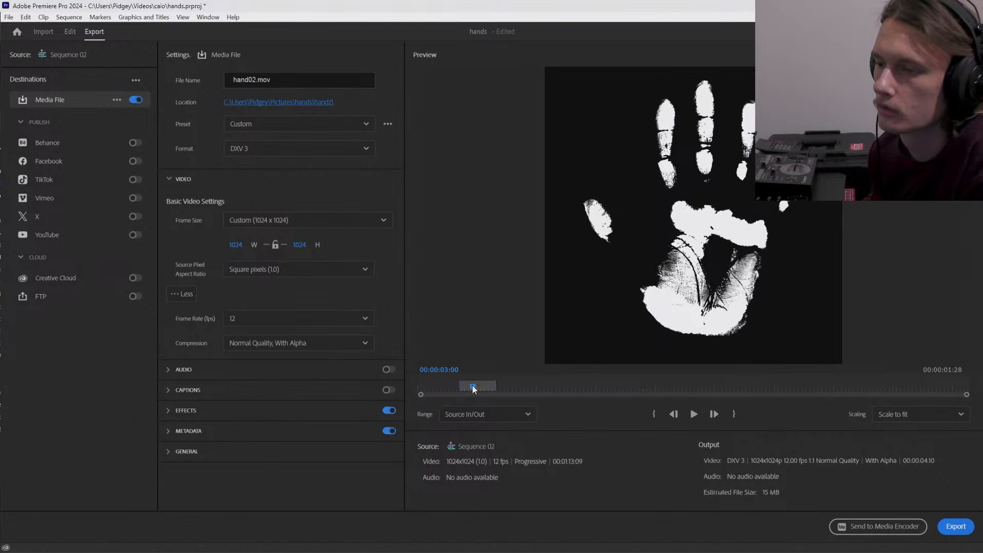
- Send the hand02 export to Media Encoder and redirect the queued hand01.mov output to the handz folder
drag(472, 387, 481, 386)
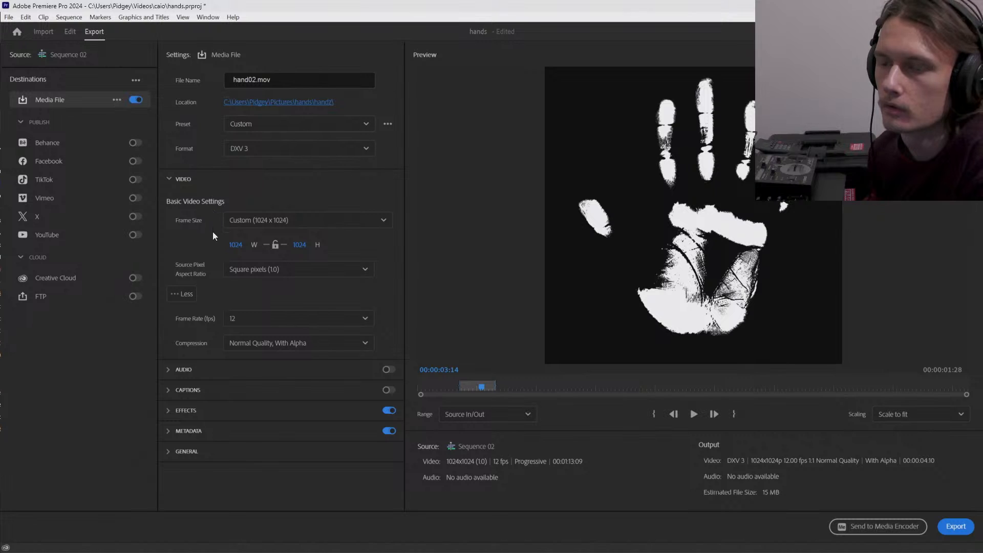
click(872, 528)
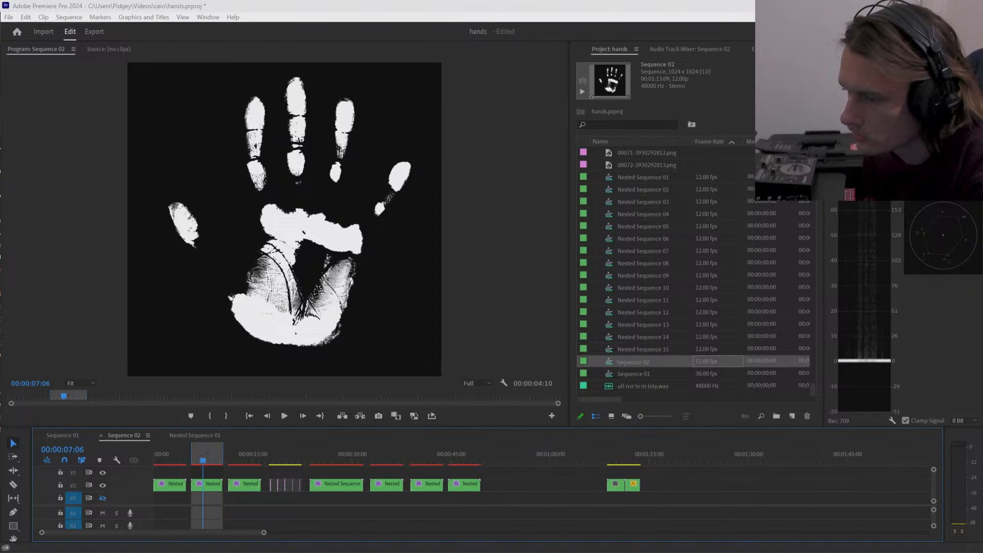
drag(769, 552, 554, 90)
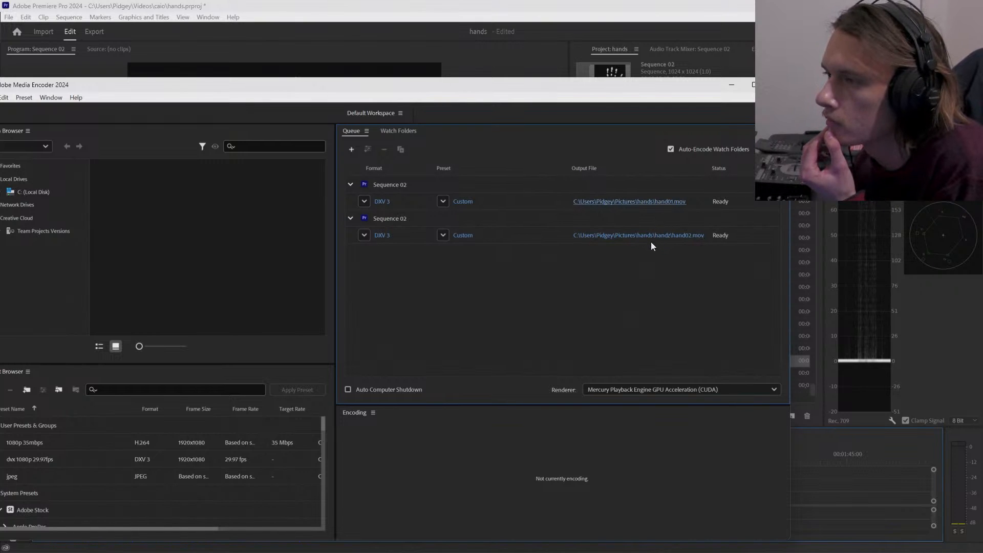
click(647, 201)
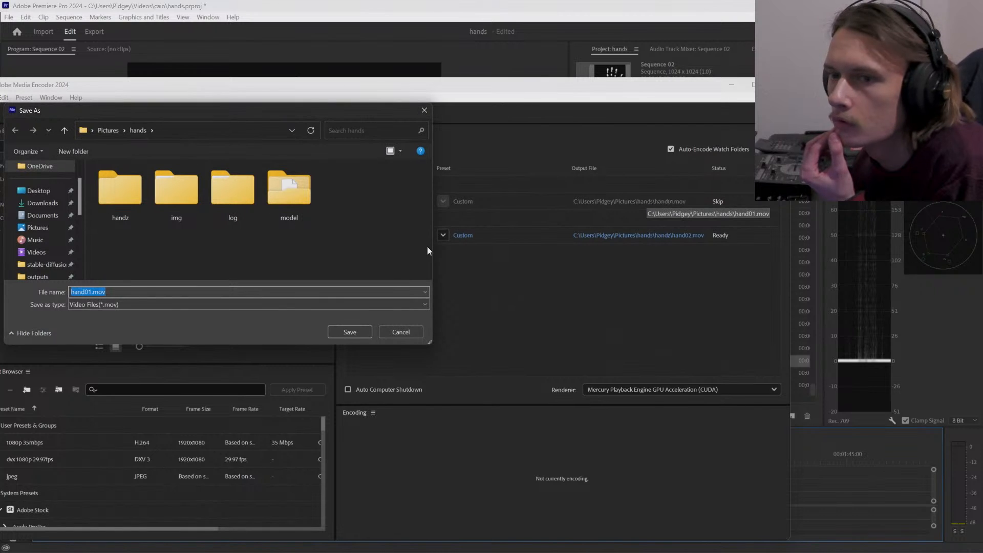
double_click(109, 200)
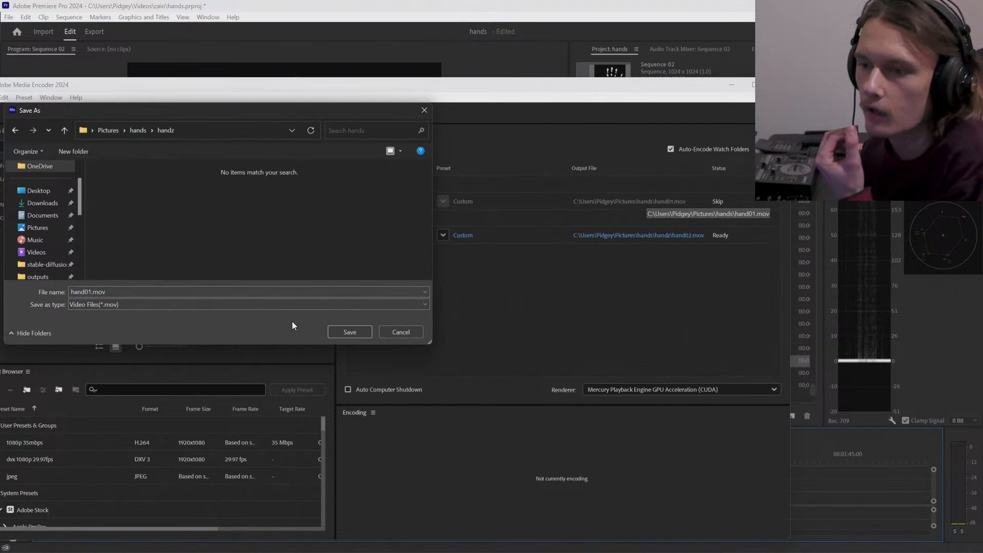
click(349, 332)
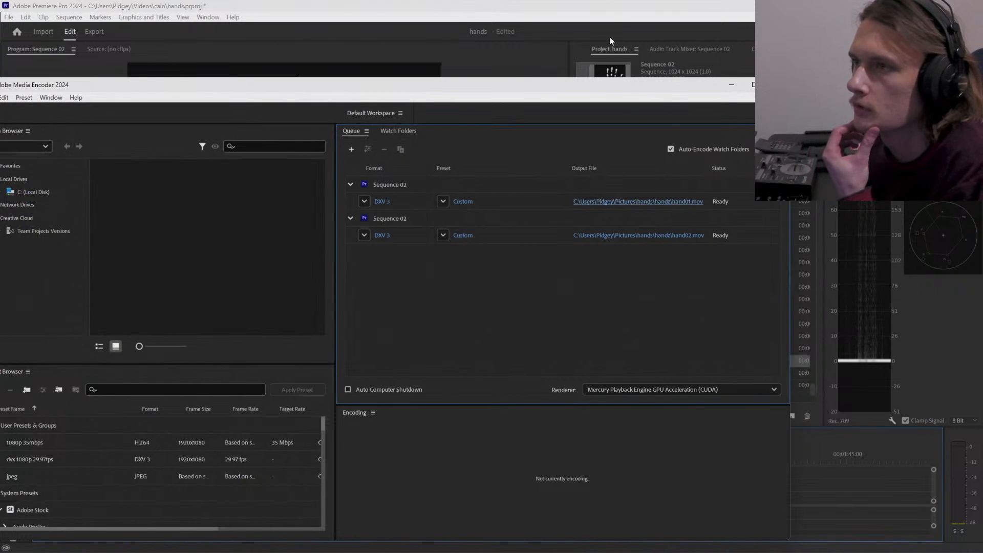
- Return to Premiere Pro, move the in and out points in Sequence 02 to enclose the third nested clip and play it back
click(612, 15)
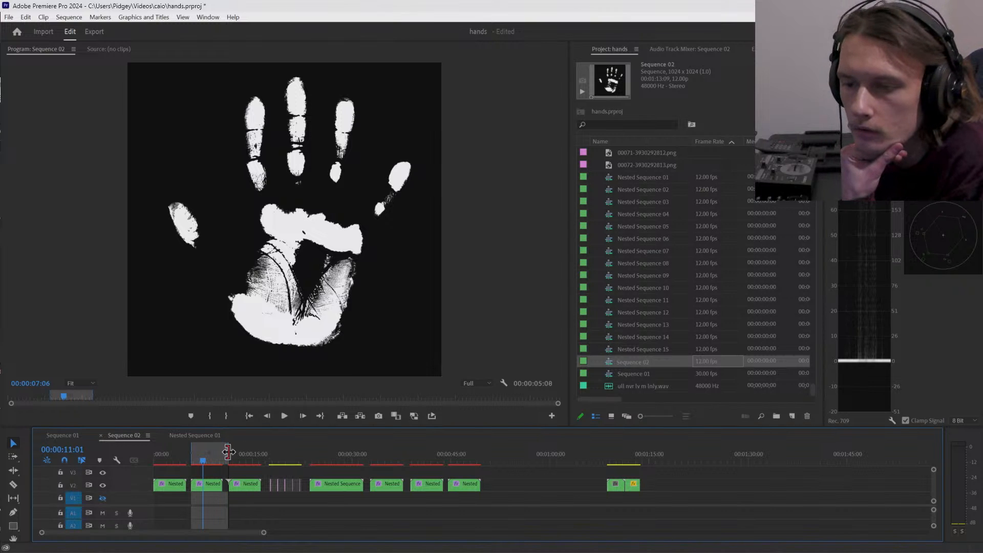
drag(223, 452, 253, 454)
drag(194, 457, 230, 458)
key(space)
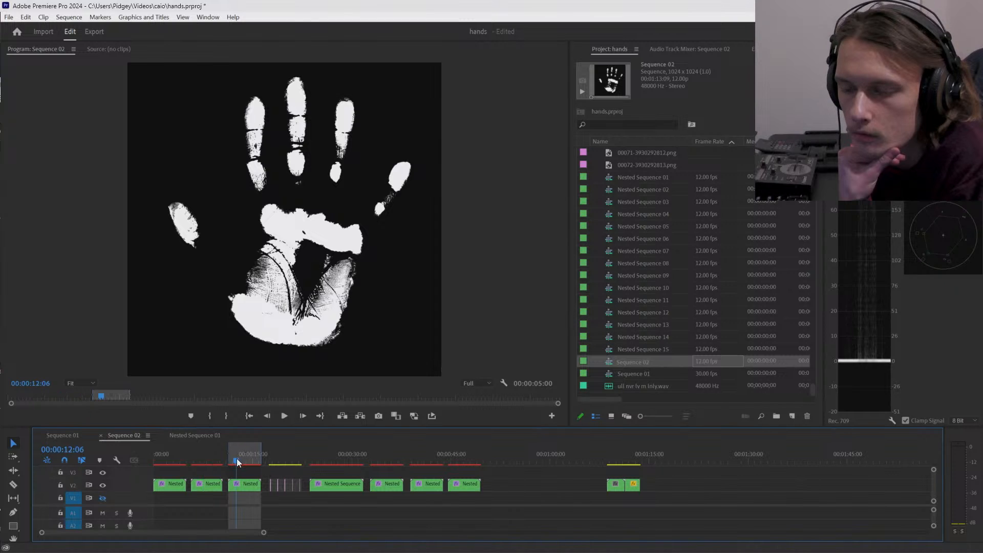
click(285, 416)
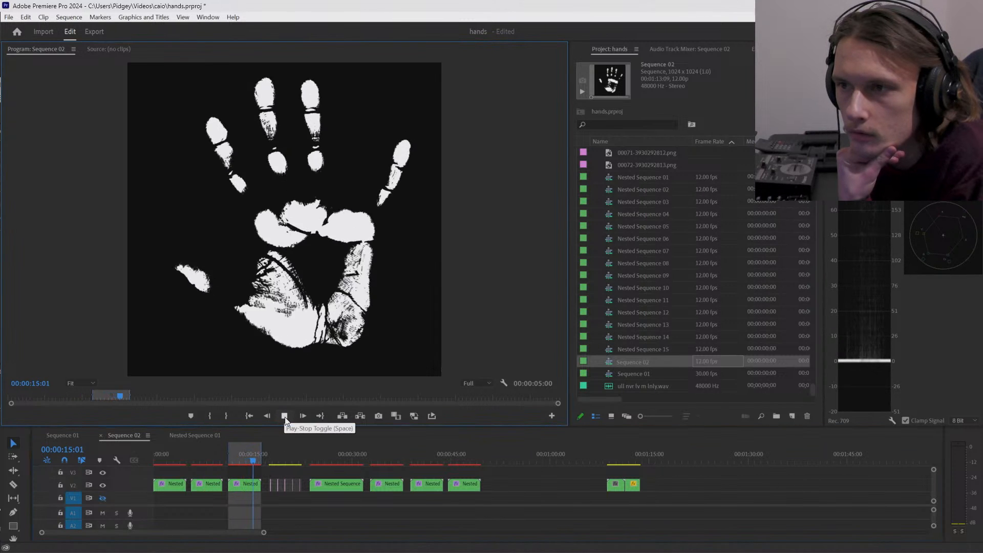
click(284, 416)
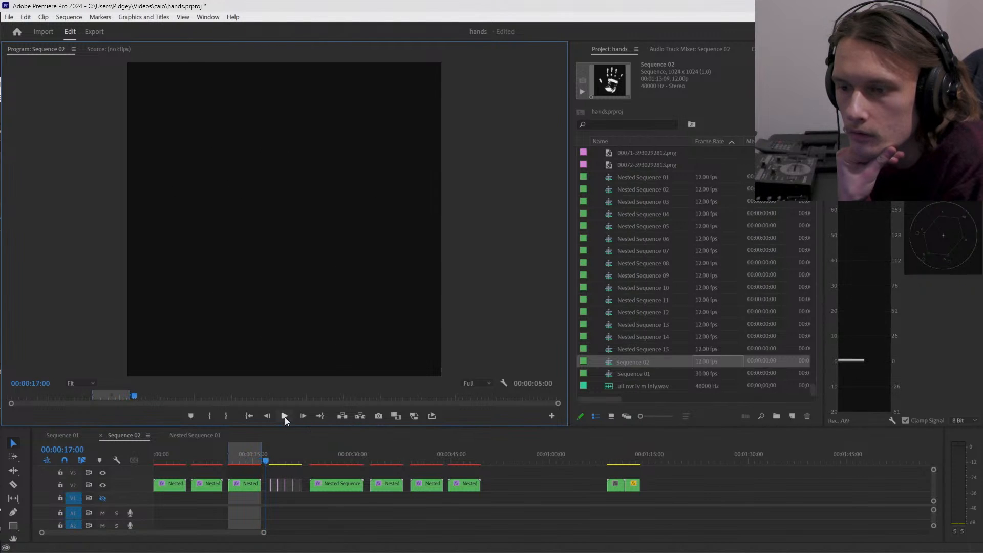
click(241, 459)
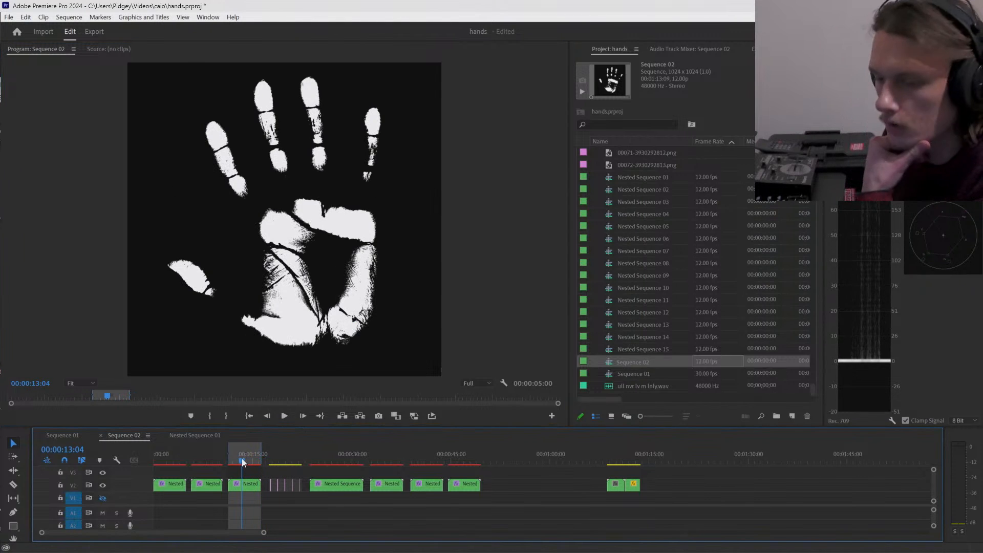
- Open the export settings for the third clip's range, name the file handz03 in the handz folder and send it to Media Encoder
key(ctrl+m)
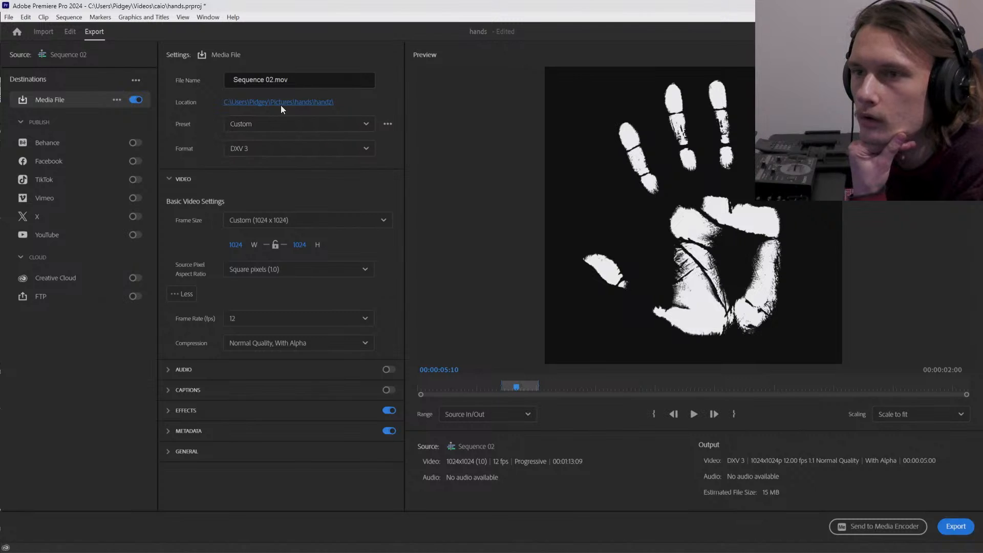
click(281, 105)
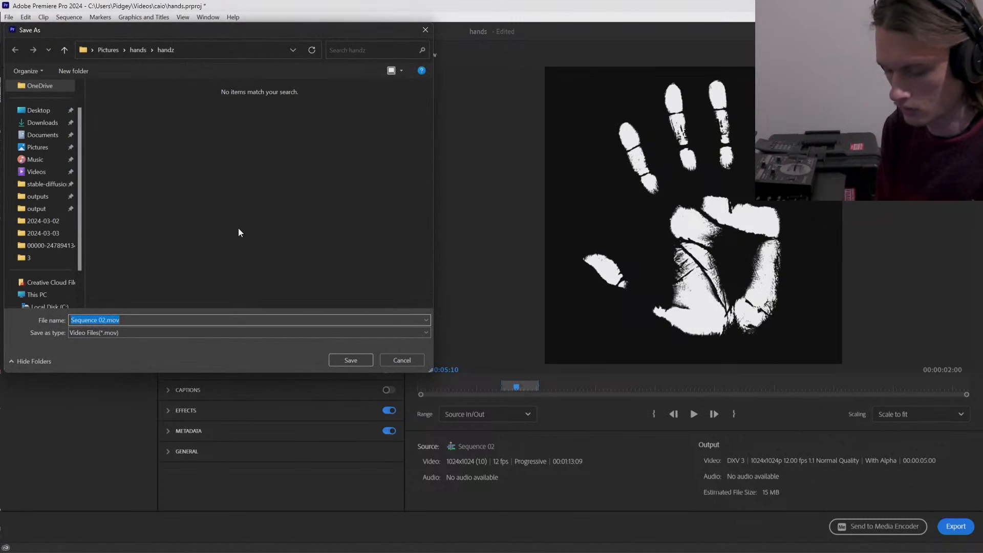
text(handz03)
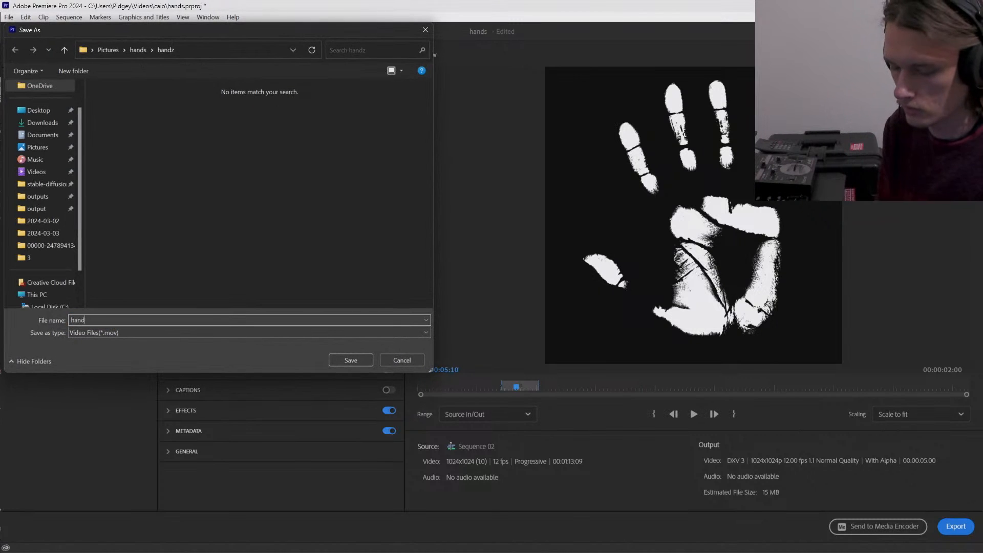
click(350, 360)
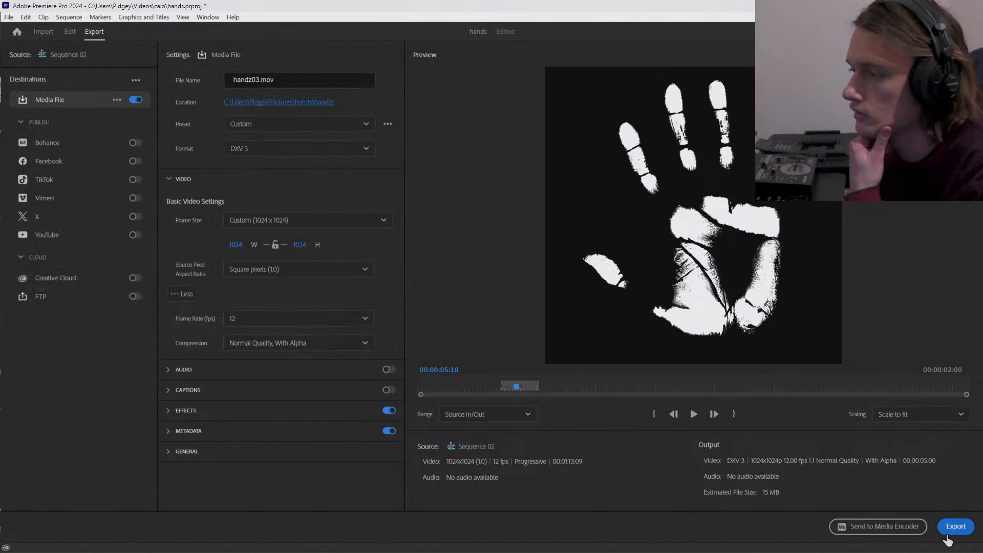
click(879, 525)
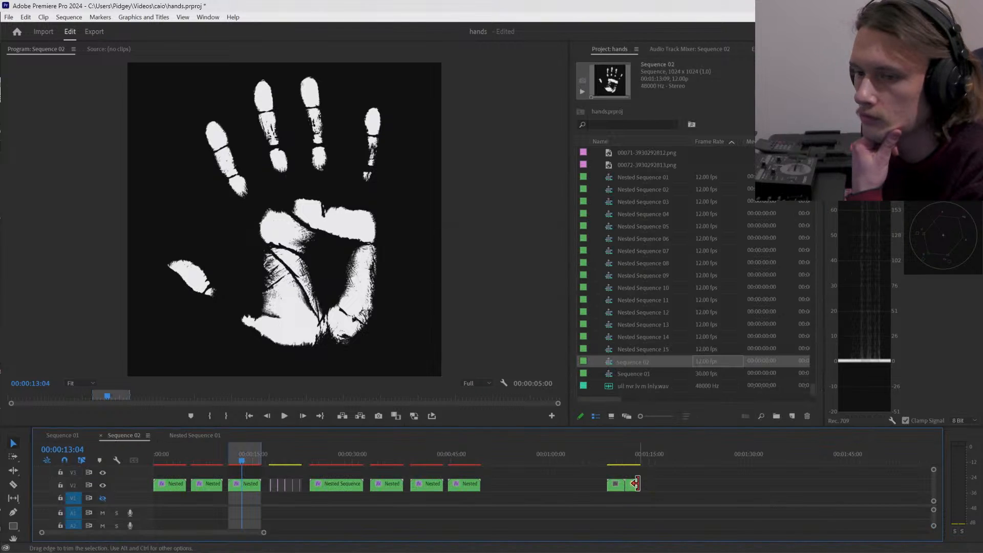
- Move the in and out points to enclose the long nested clip after the short cut pieces and place the playhead inside it
drag(260, 454, 363, 455)
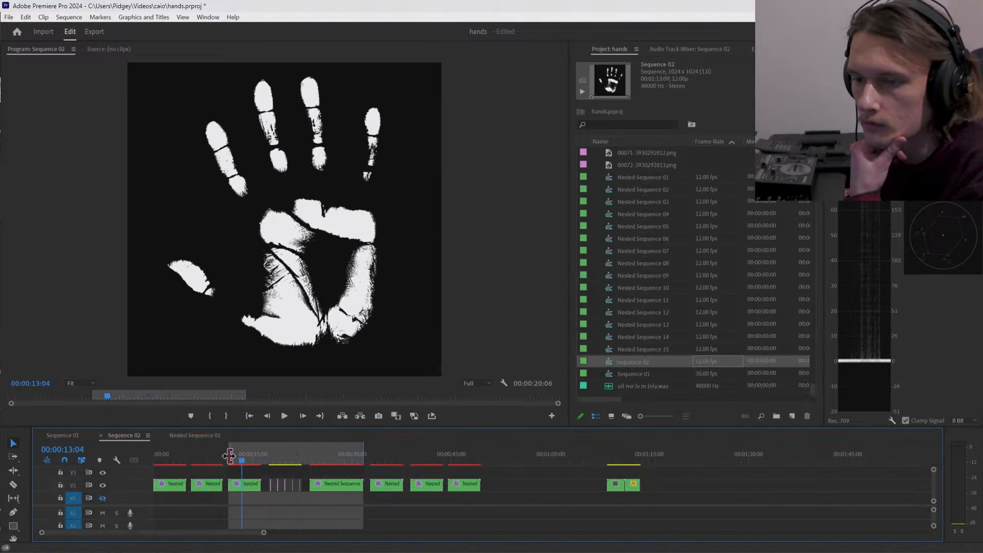
drag(230, 455, 312, 455)
click(324, 461)
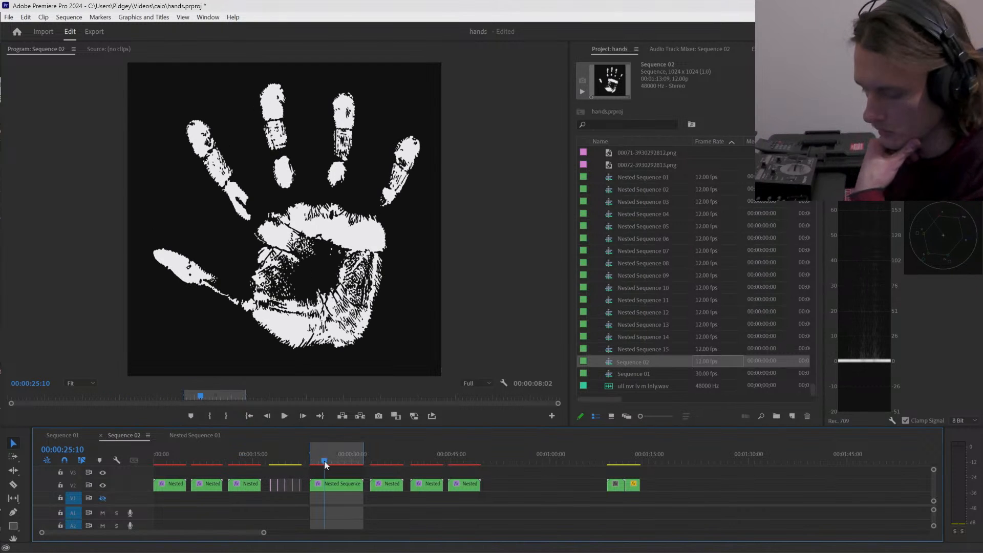
- Queue the marked range of Sequence 02 in Media Encoder as hand04.mov in the handz folder
key(ctrl+m)
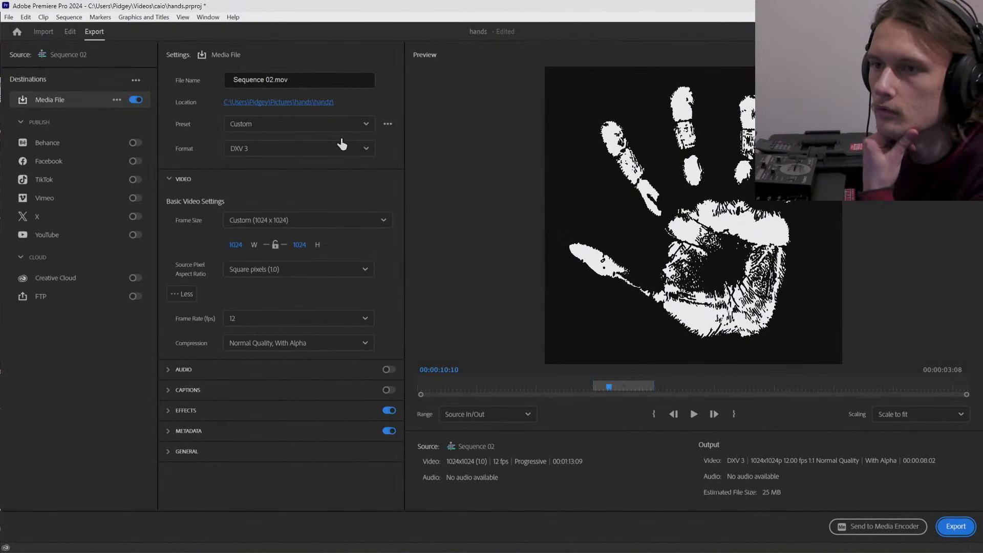
click(288, 103)
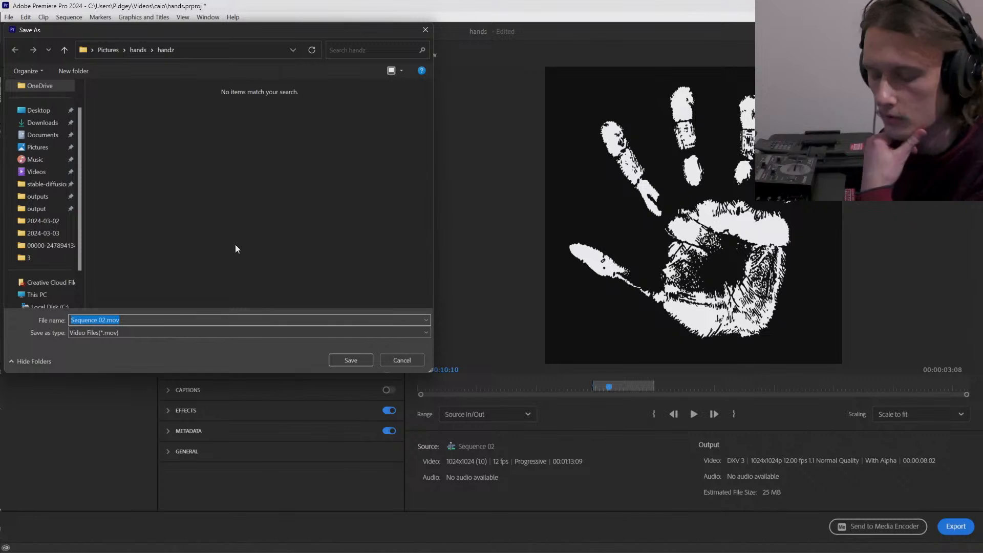
text(hand04)
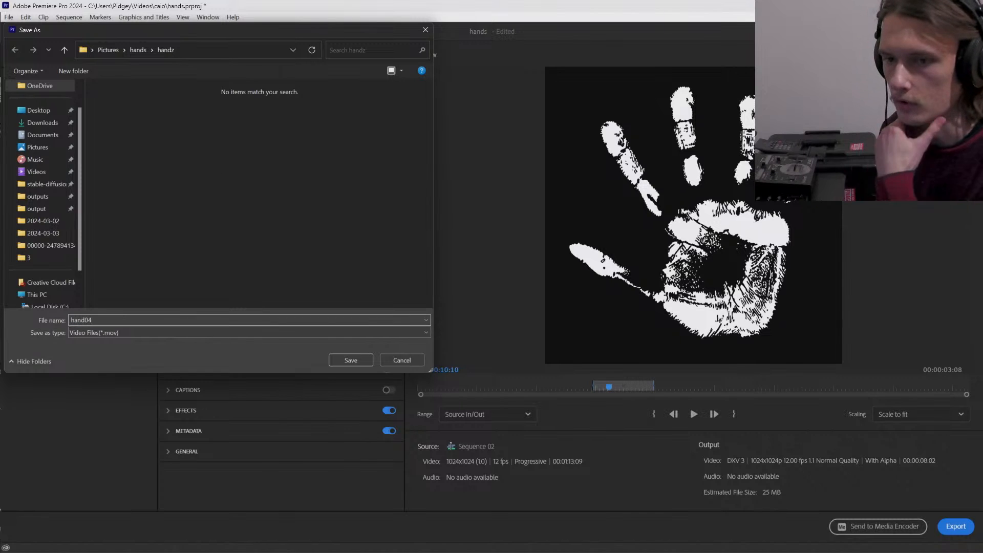
key(Return)
click(897, 530)
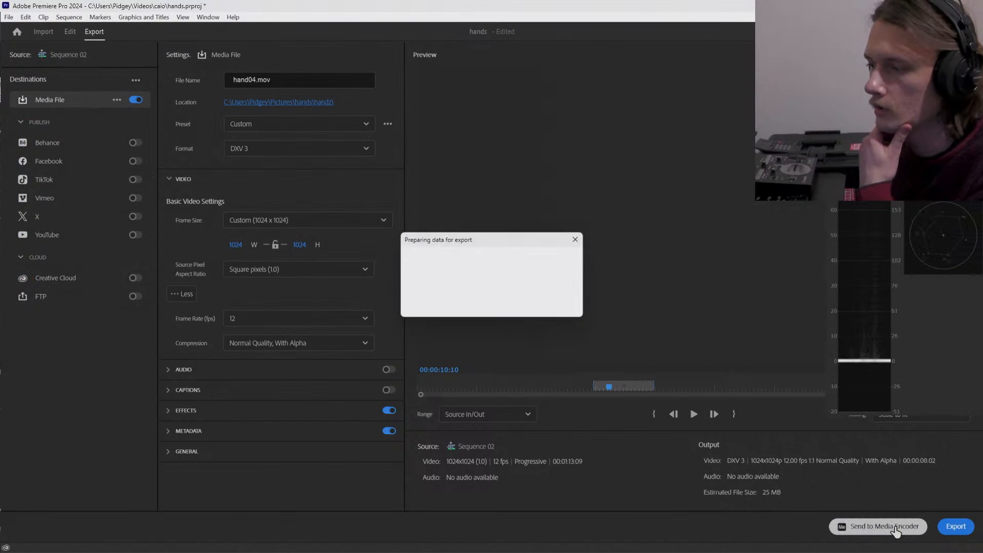
- Mark the In/Out range around the next nested clip and queue it in Media Encoder as hand05.mov
drag(358, 455, 403, 454)
drag(310, 451, 370, 454)
click(379, 456)
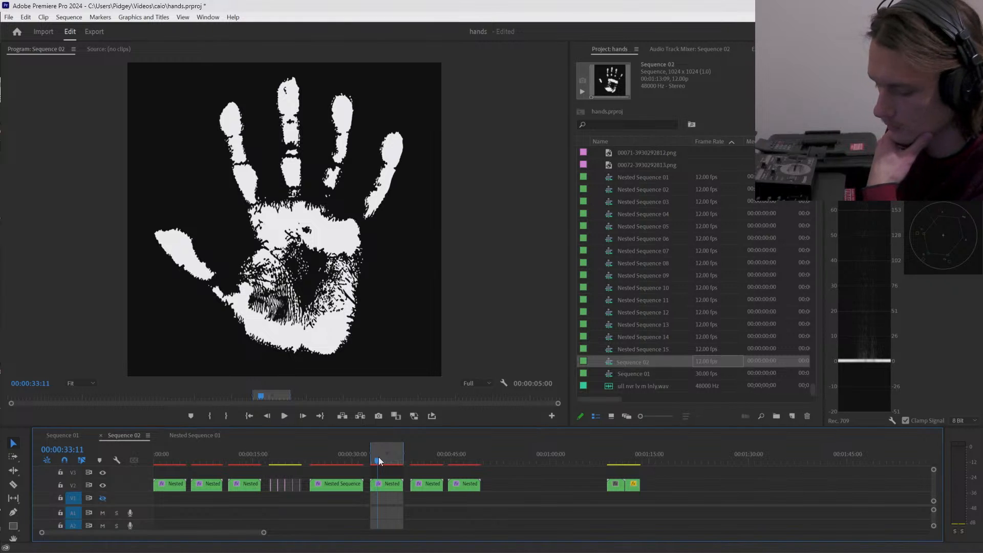
key(ctrl+m)
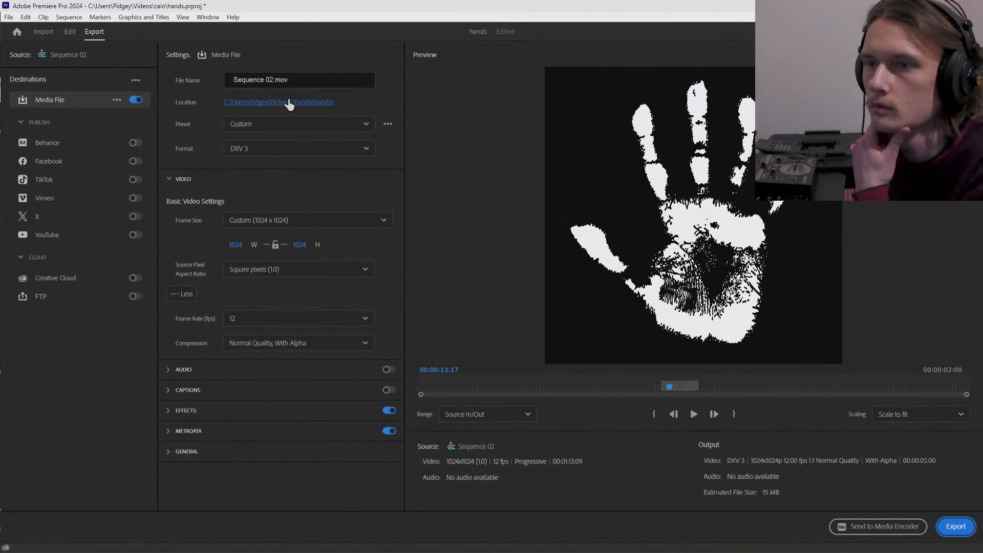
click(289, 103)
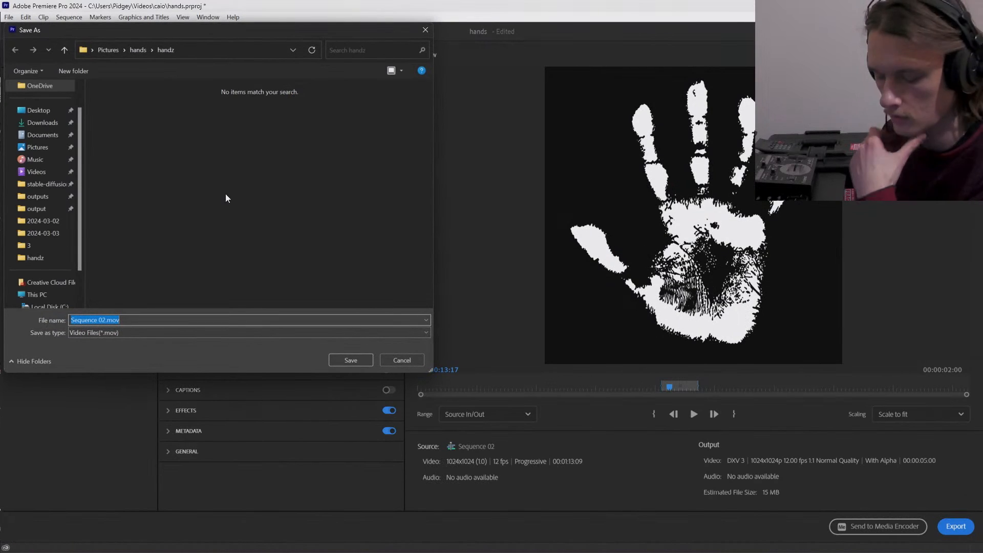
text(hand05)
key(Return)
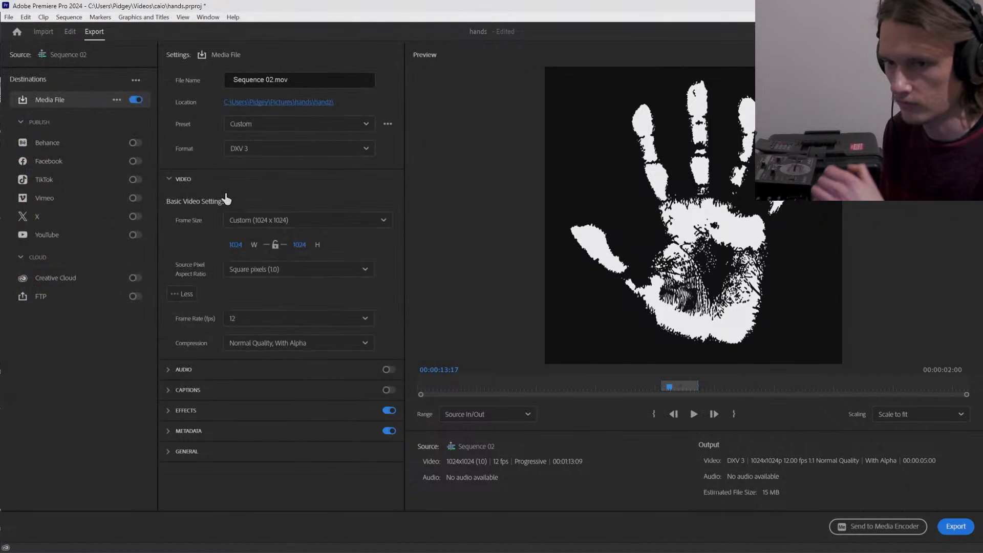
click(871, 527)
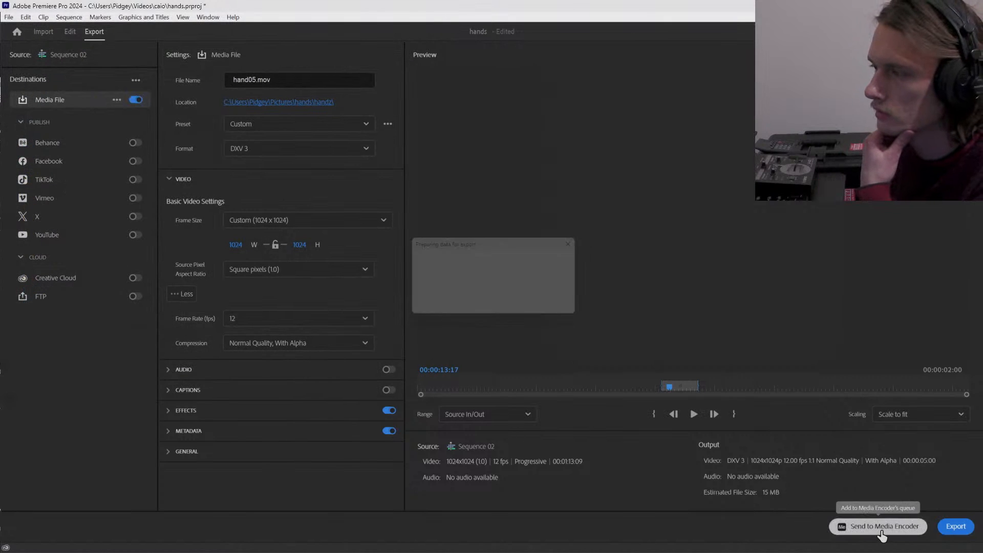
- Shift the In/Out range to the following nested clip near 00:00:40 and queue it in Media Encoder as hand06.mov
drag(391, 457, 444, 457)
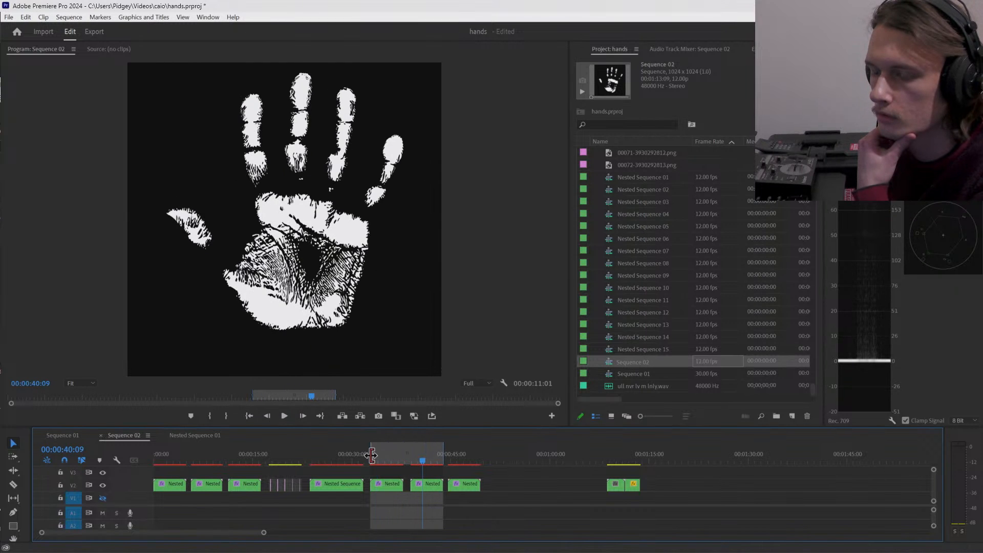
drag(371, 456, 413, 458)
key(ctrl+m)
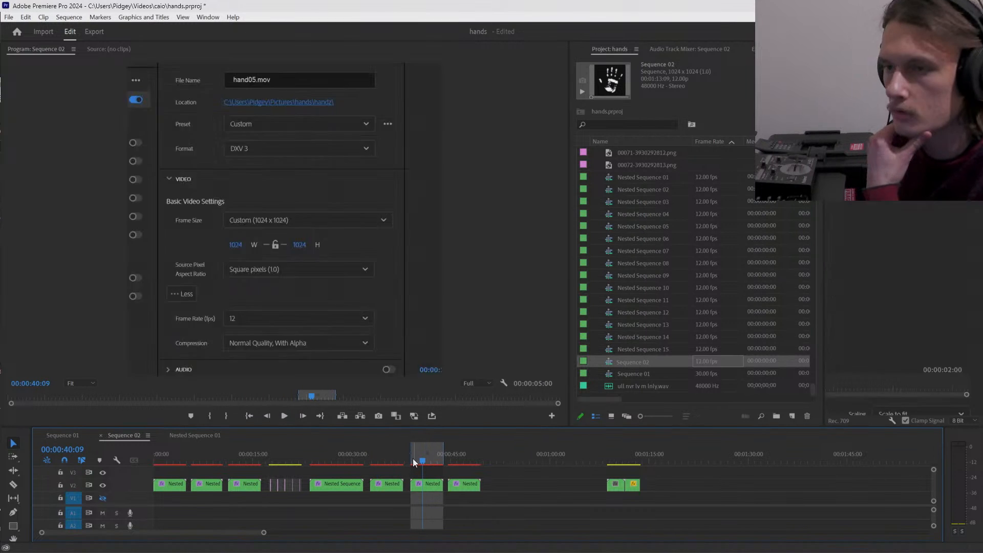
click(257, 103)
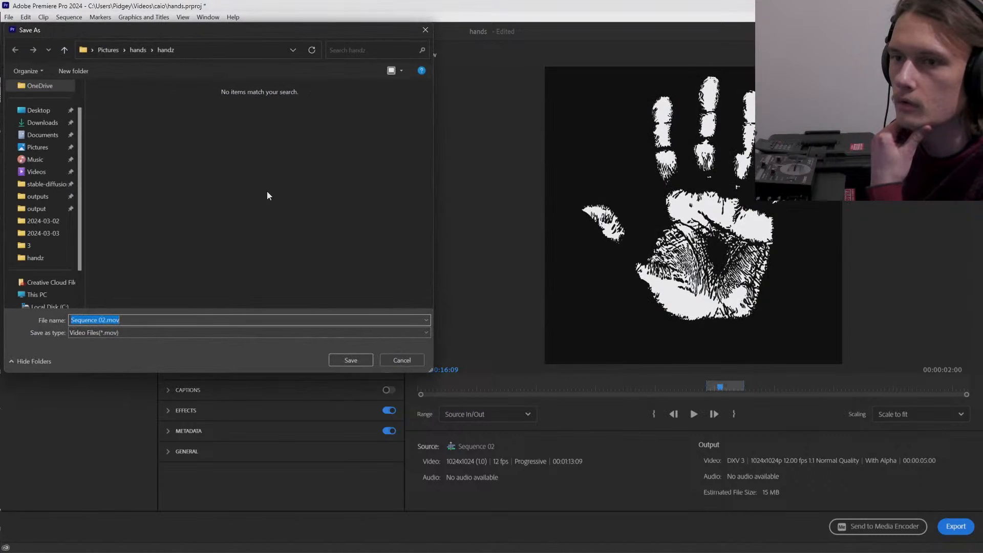
text(hand06)
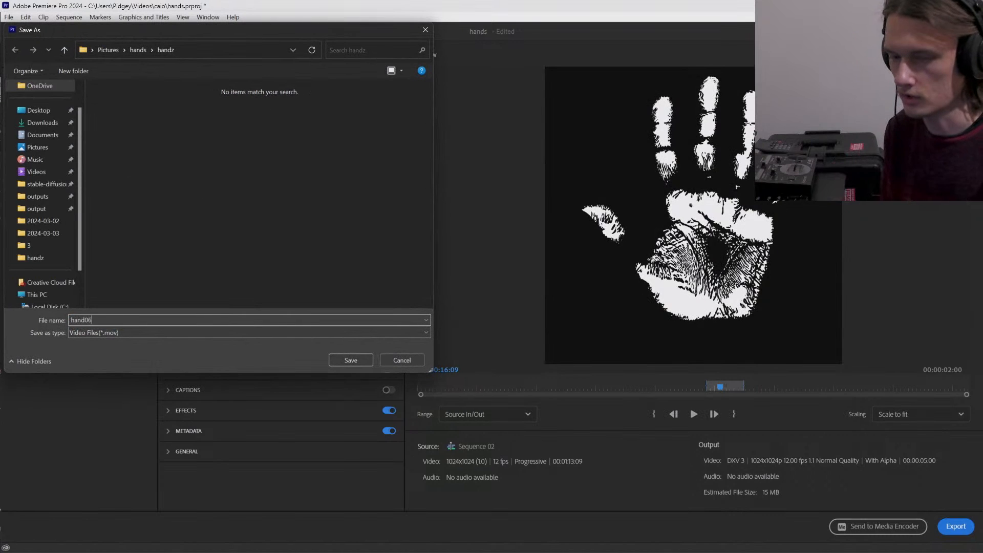
key(Return)
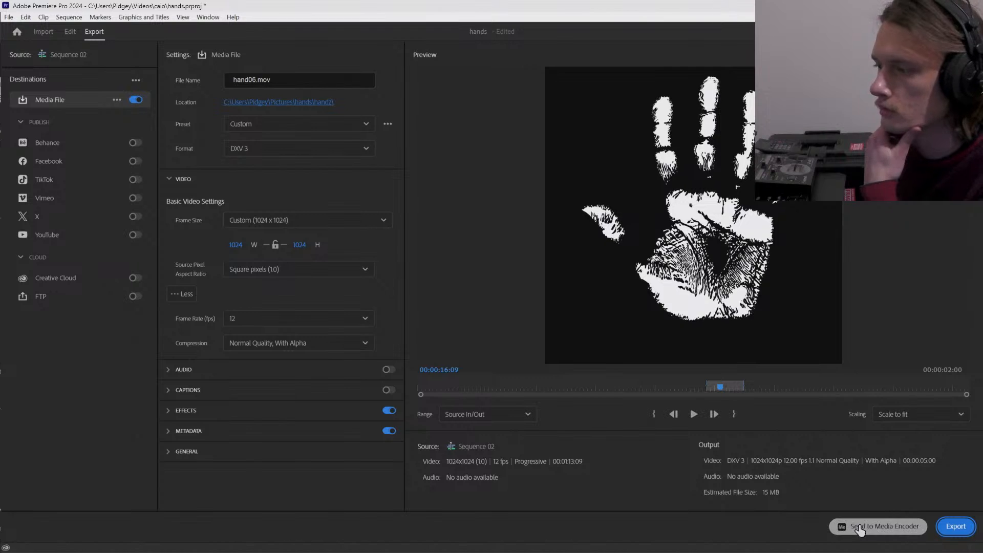
click(855, 526)
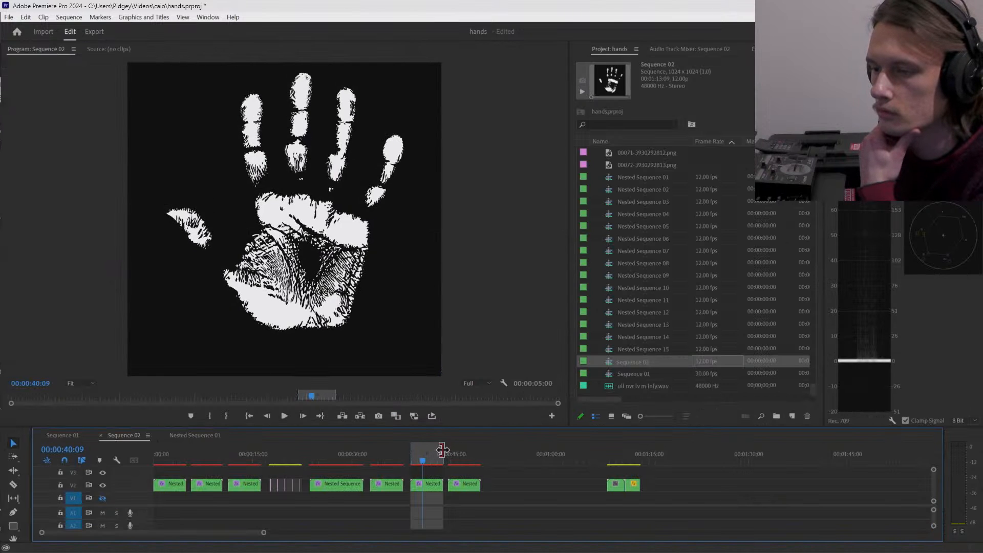
- Set the In/Out range around the nested clip near 00:00:46 and queue it in Media Encoder as hand07.mov
drag(439, 450, 481, 451)
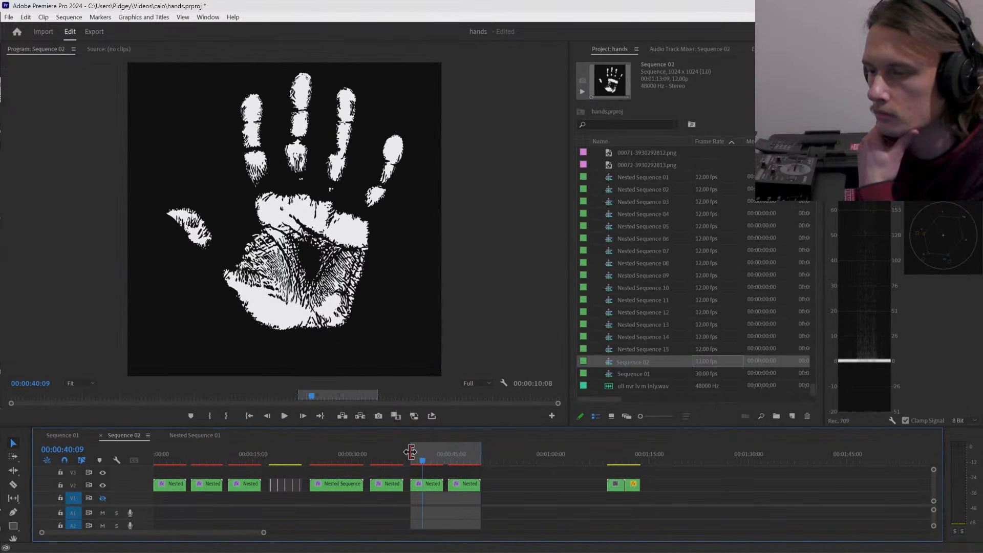
drag(411, 451, 448, 453)
click(459, 461)
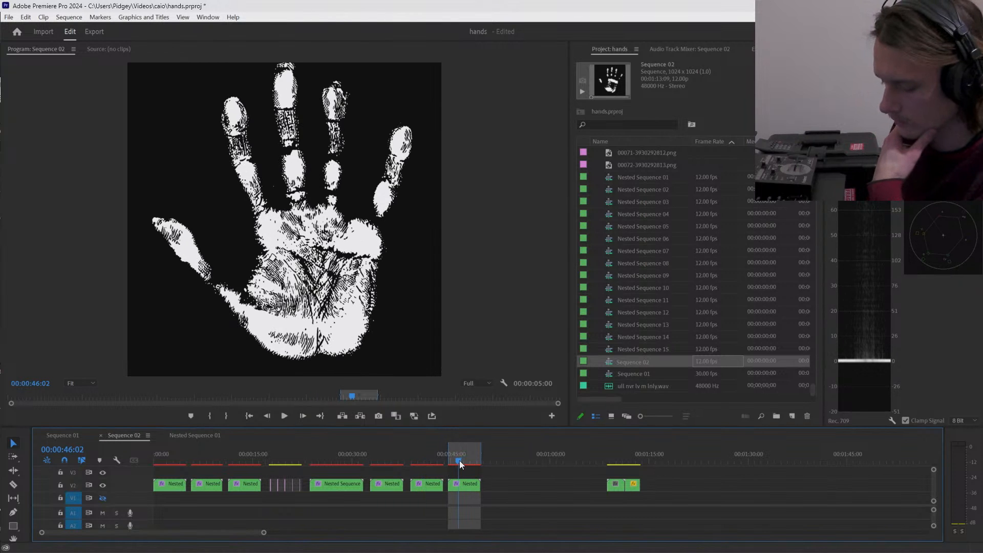
key(ctrl+m)
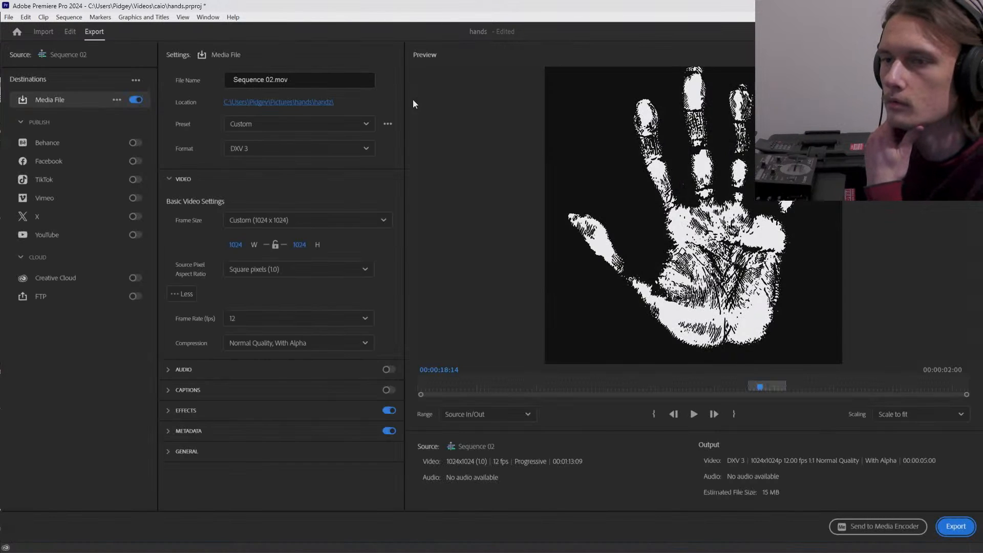
click(302, 104)
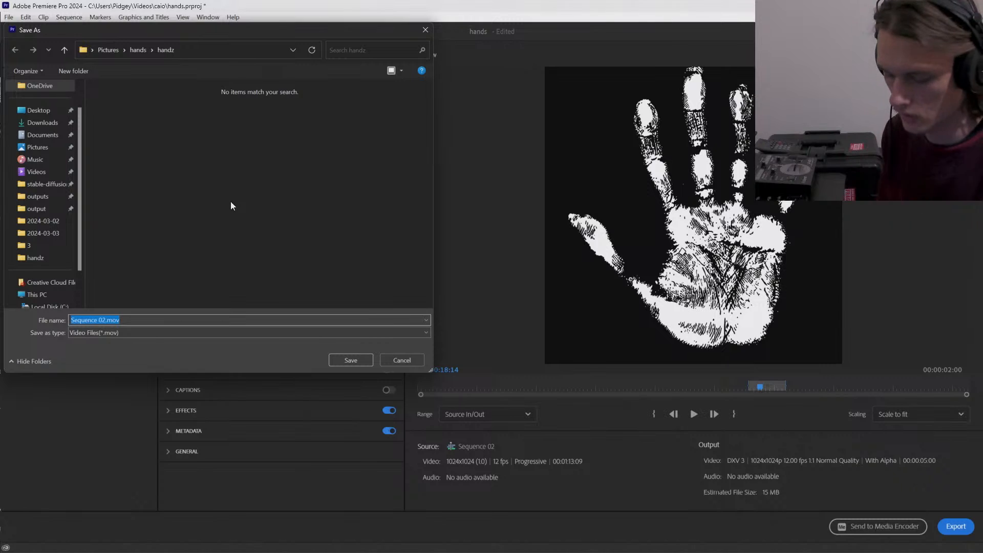
text(hand07)
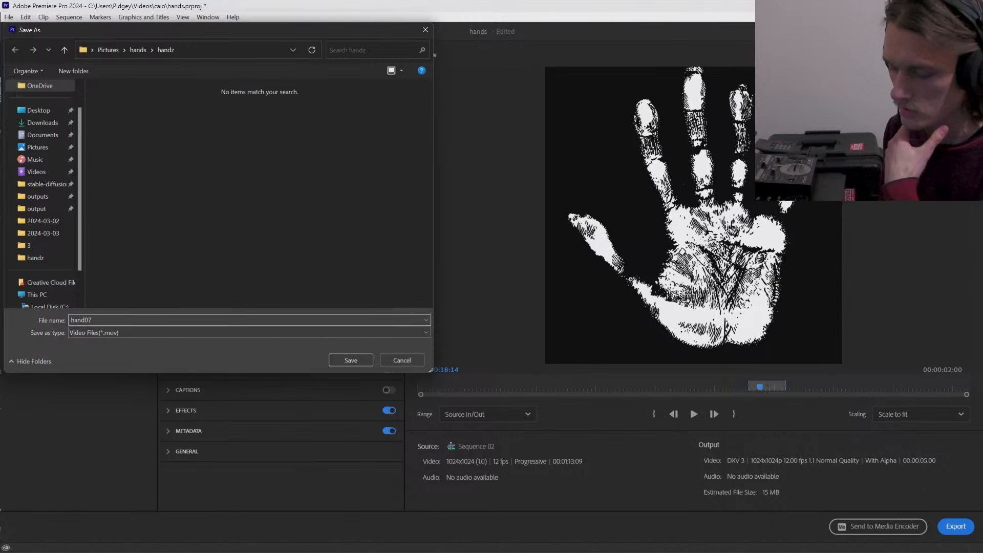
key(Return)
click(879, 526)
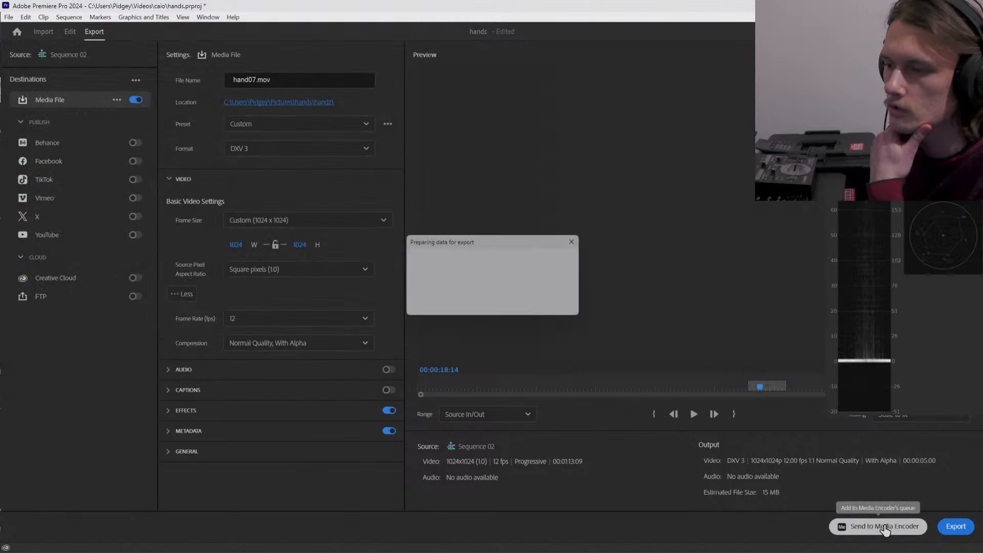
- Play through the run of separate hand stills between Nested Sequence 07 and 09, and nest them into one sequence
mouse_move(276, 457)
mouse_down()
mouse_move(304, 455)
mouse_move(145, 469)
mouse_move(402, 454)
mouse_move(282, 460)
mouse_up()
drag(263, 536, 103, 532)
drag(464, 456, 461, 459)
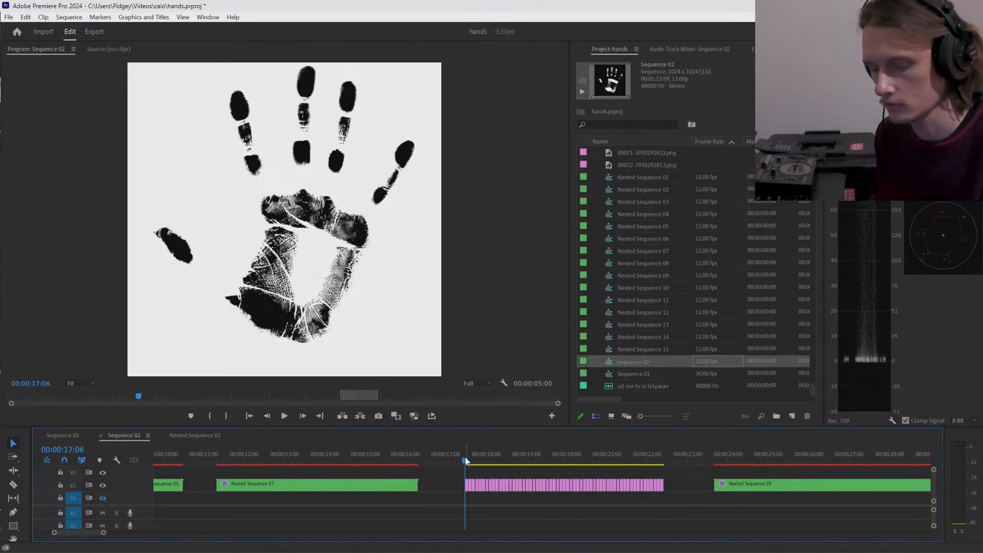
key(space)
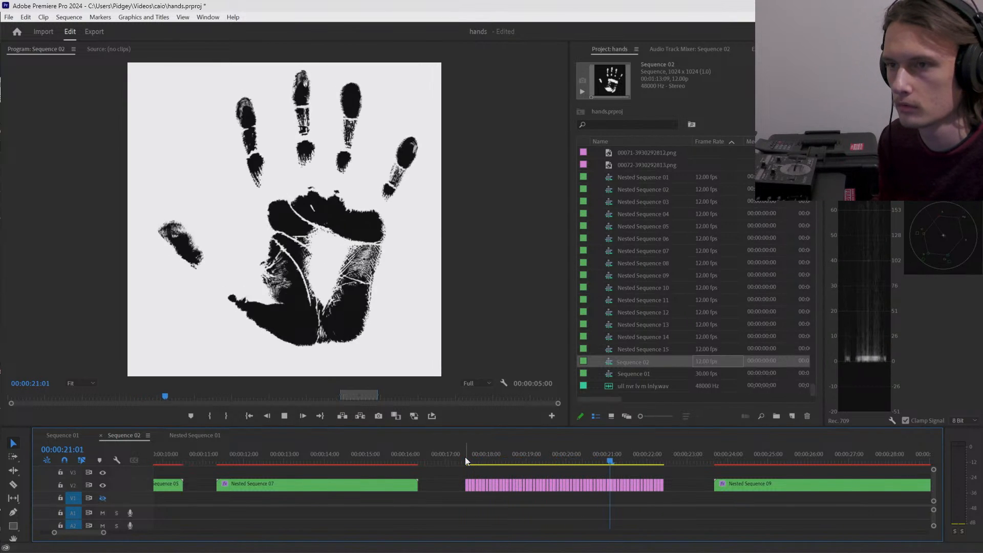
key(space)
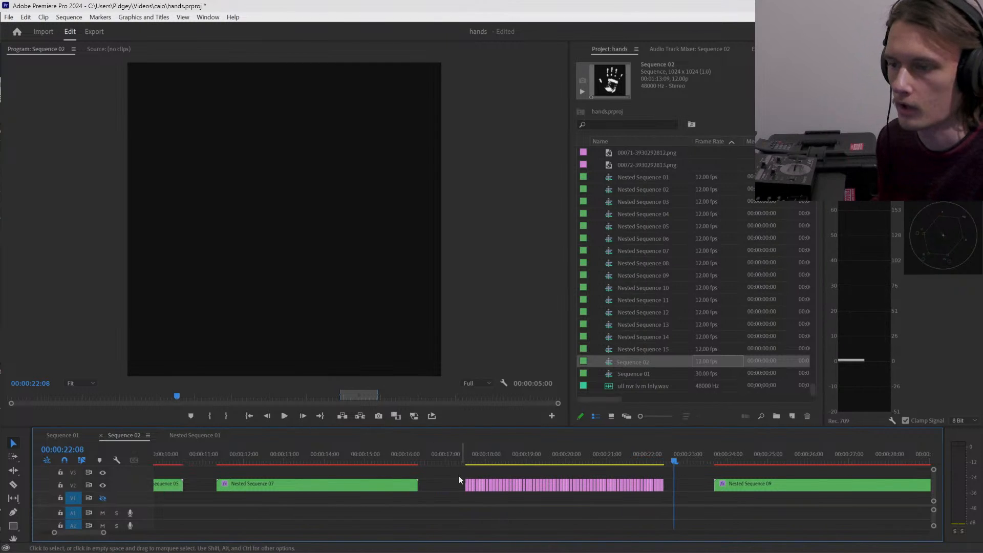
click(638, 488)
right_click(638, 487)
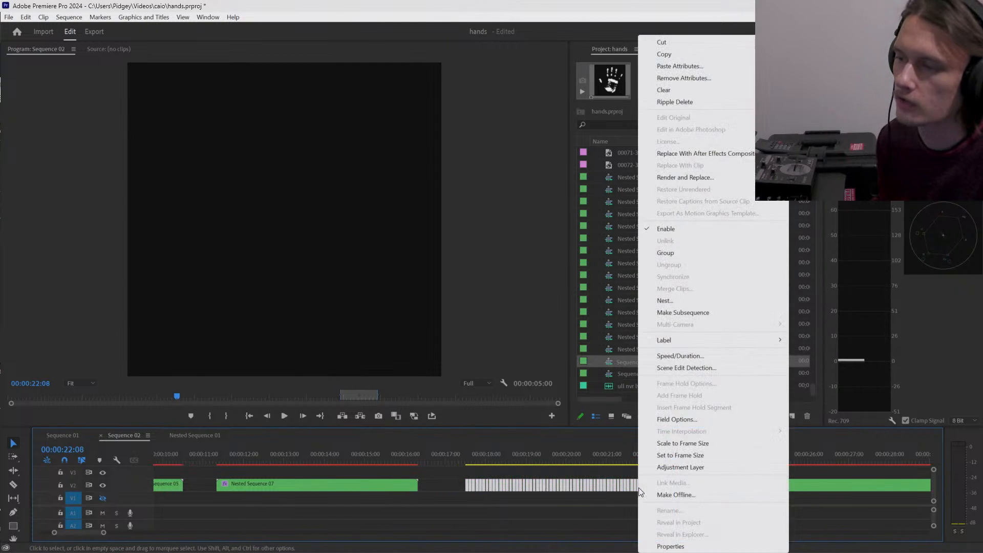
click(663, 303)
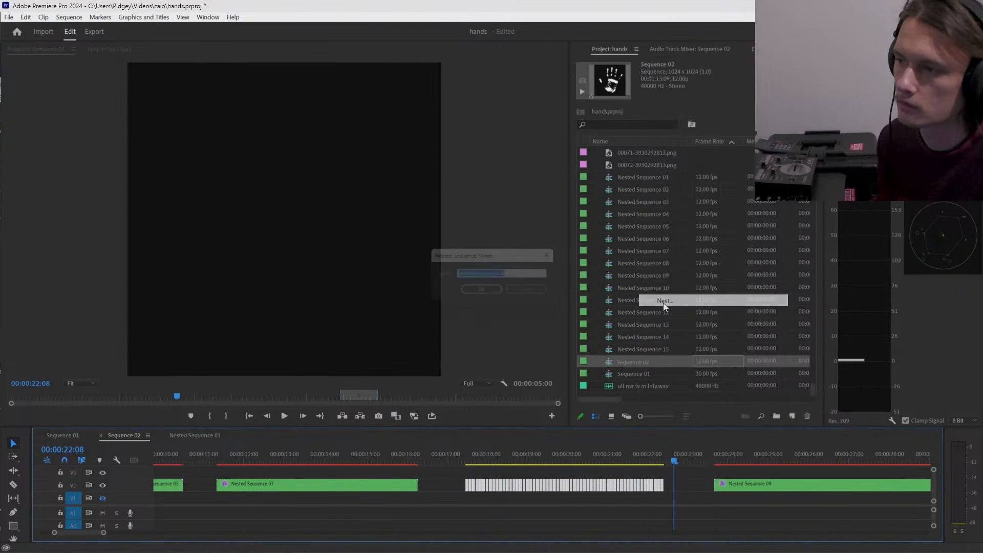
click(492, 292)
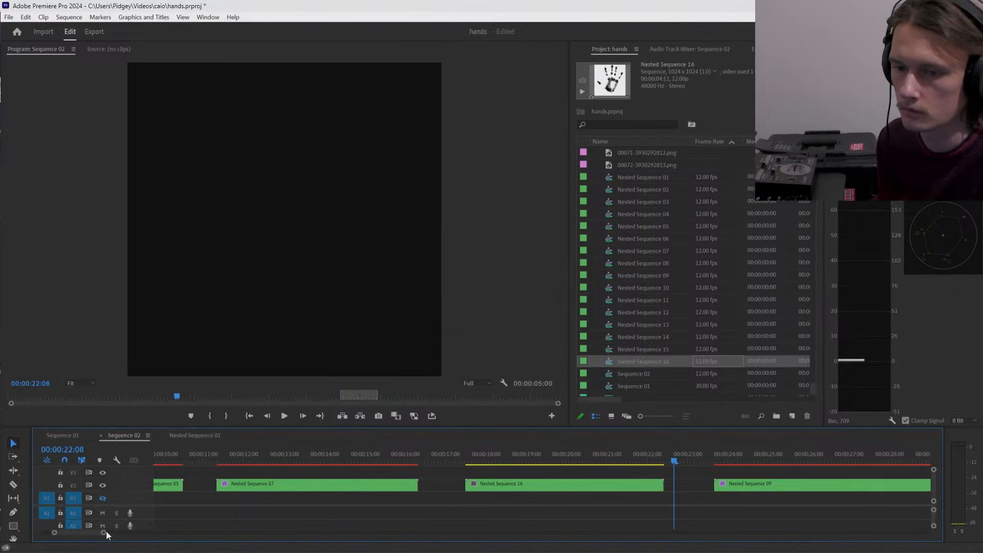
- Move all clips following the newly nested hand clip further along the timeline to open a gap, and preview that nested clip
drag(105, 533, 312, 525)
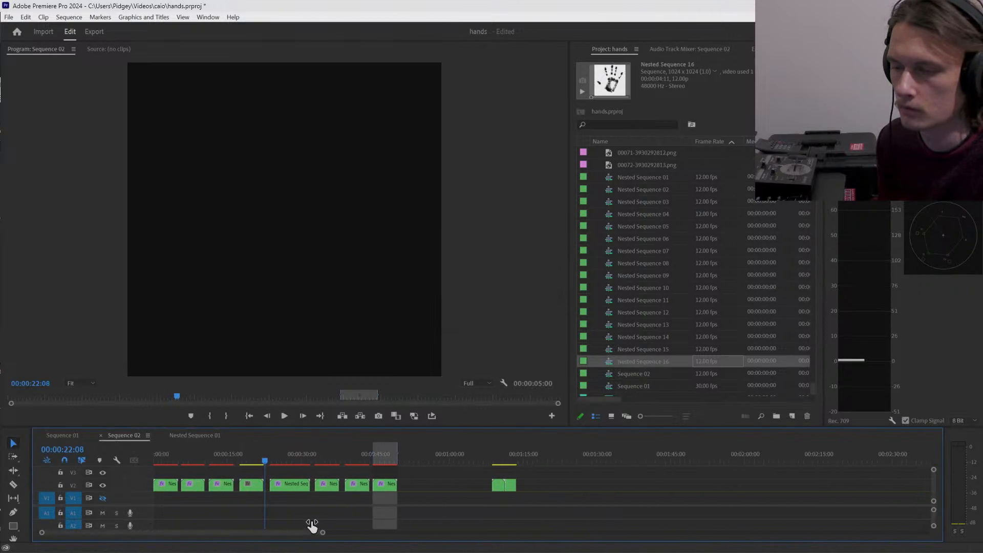
drag(543, 478, 429, 484)
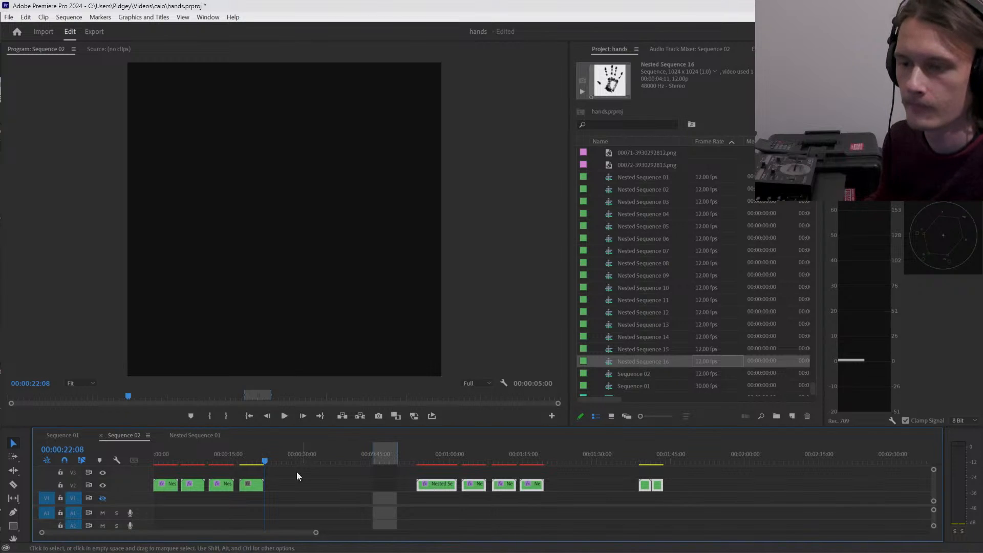
click(250, 462)
drag(250, 462, 230, 470)
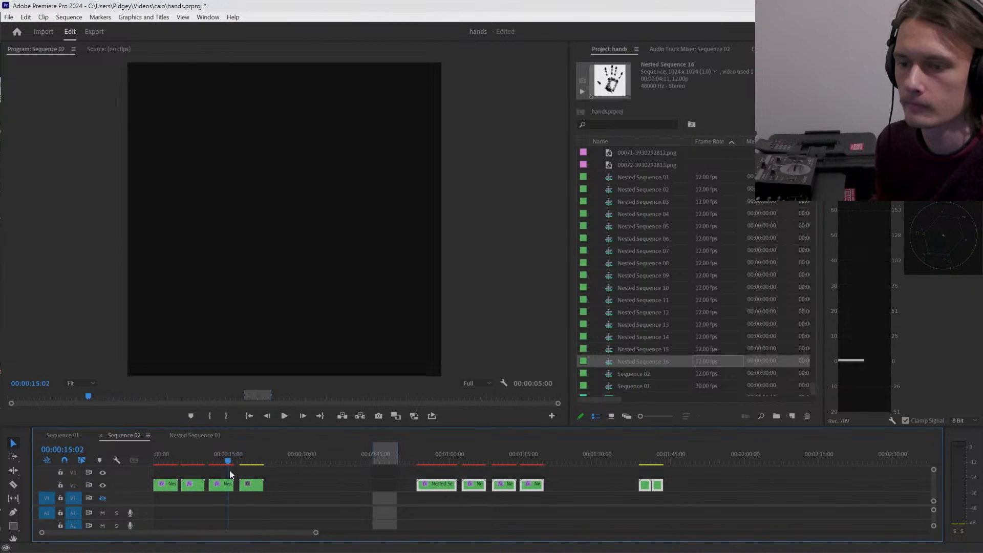
key(space)
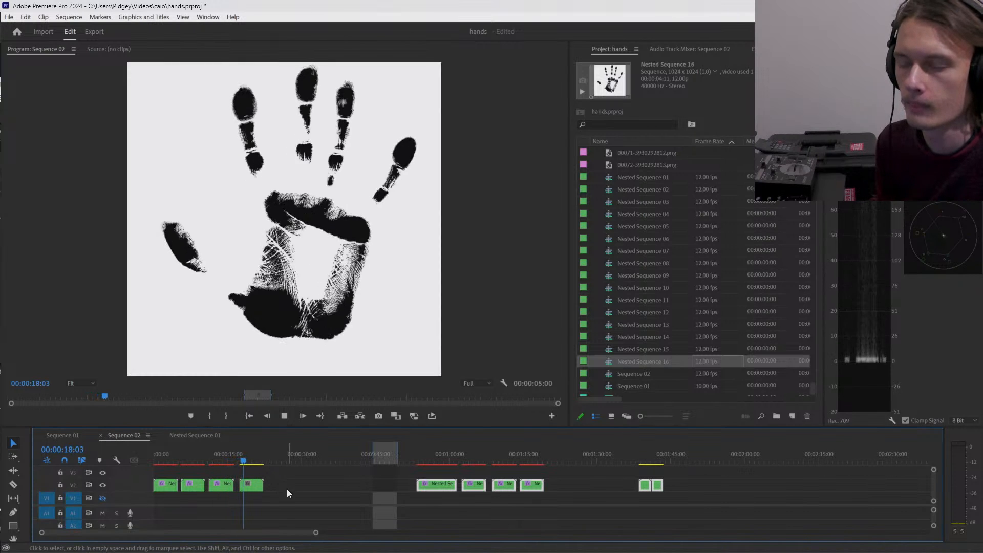
- Duplicate the newly nested hand clip and place the copy directly after the original on the same track
click(287, 488)
click(250, 487)
key(ctrl+c)
click(277, 459)
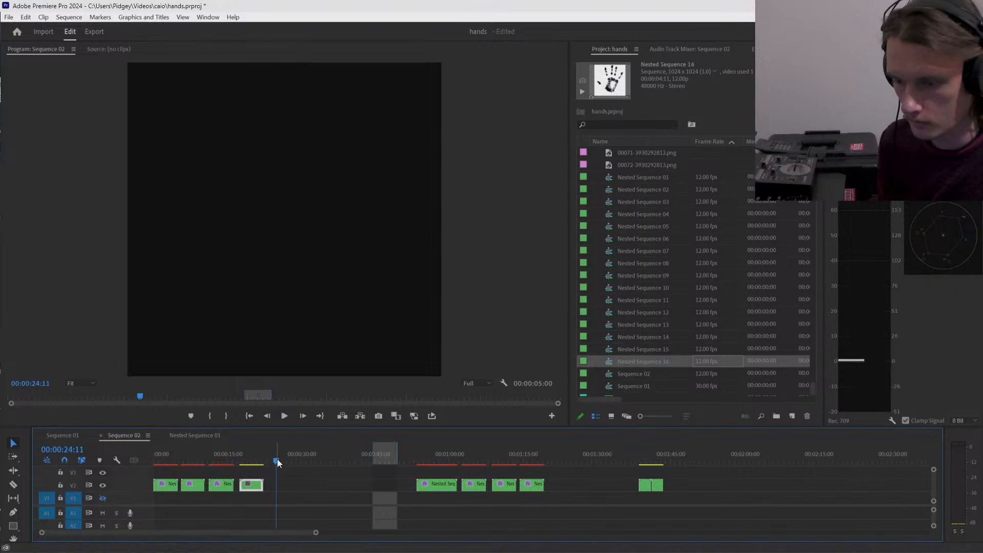
key(ctrl+v)
drag(284, 491, 275, 490)
- Reverse the speed of the duplicated nested clip, keeping it at 100 %, and check the join with the original
right_click(276, 490)
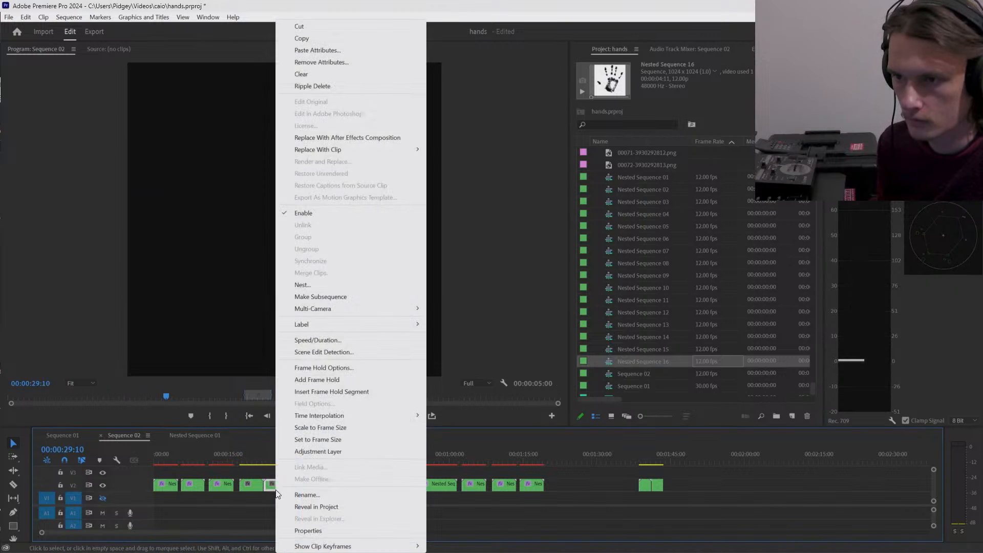
click(336, 341)
click(448, 268)
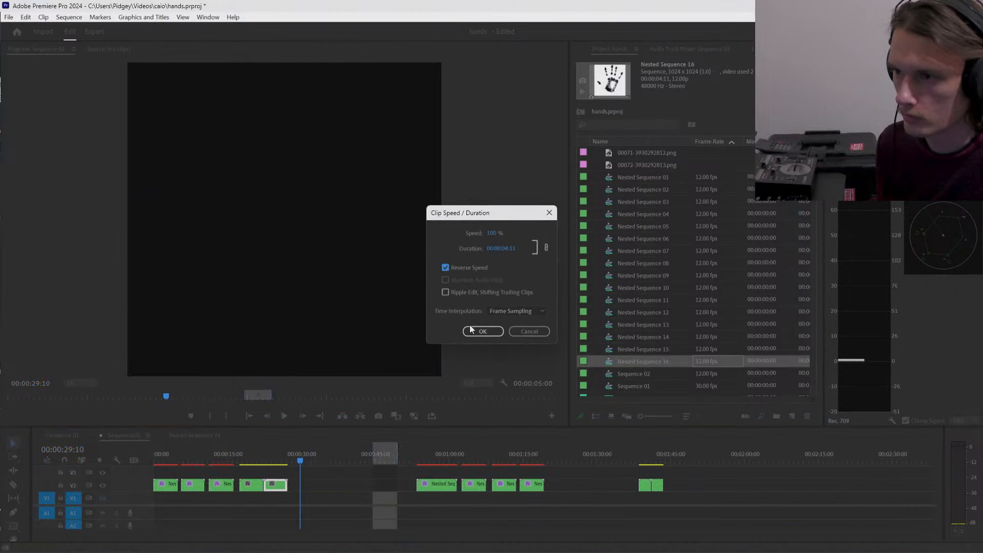
click(482, 330)
drag(281, 459, 268, 457)
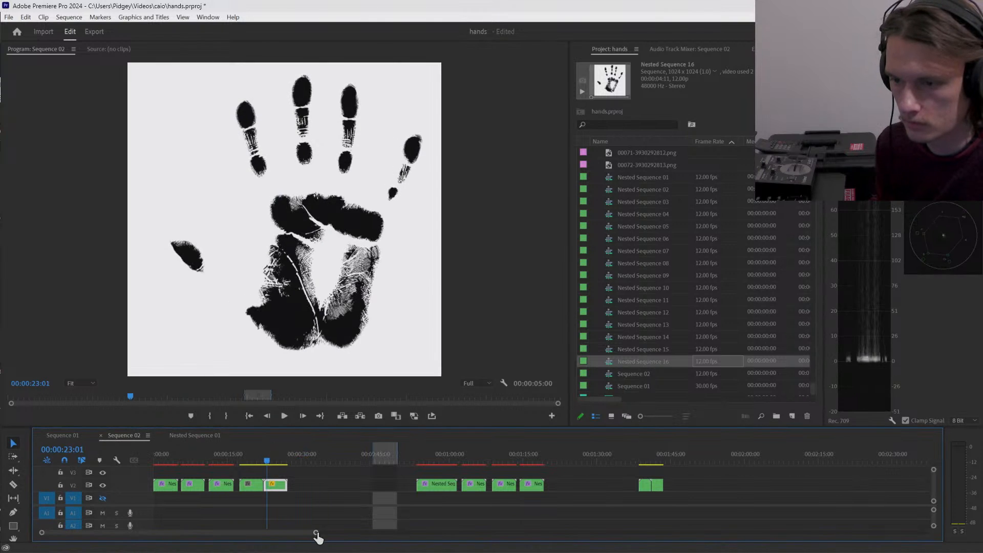
- Trim the start of the reversed nested clip so it still adjoins the original, and trim its end to 00:00:27:00
drag(316, 534, 98, 532)
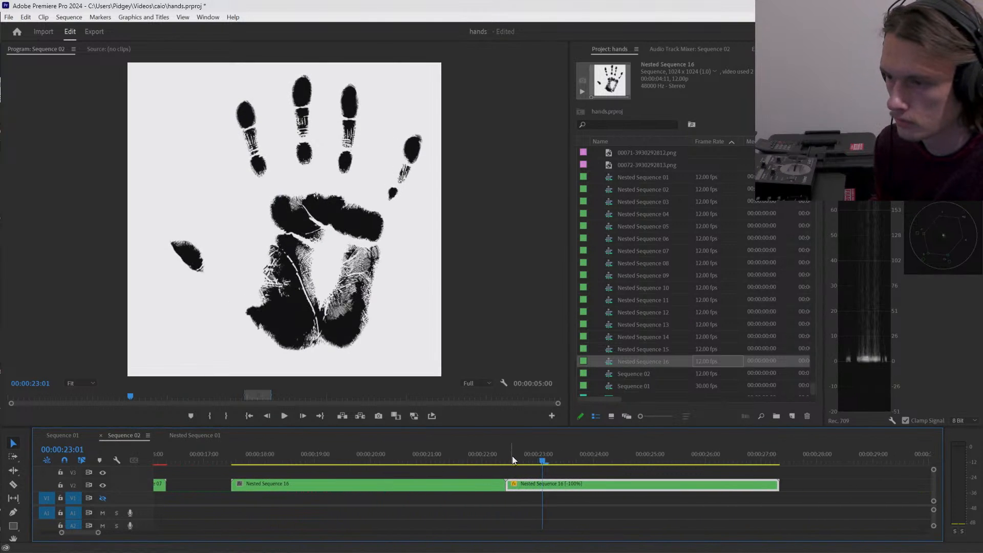
drag(513, 456, 541, 486)
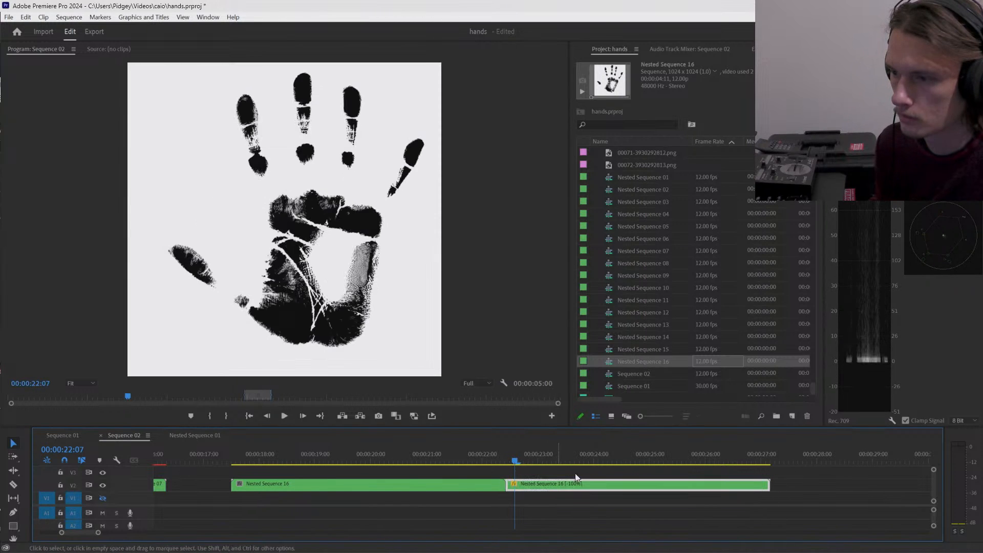
drag(772, 452, 760, 486)
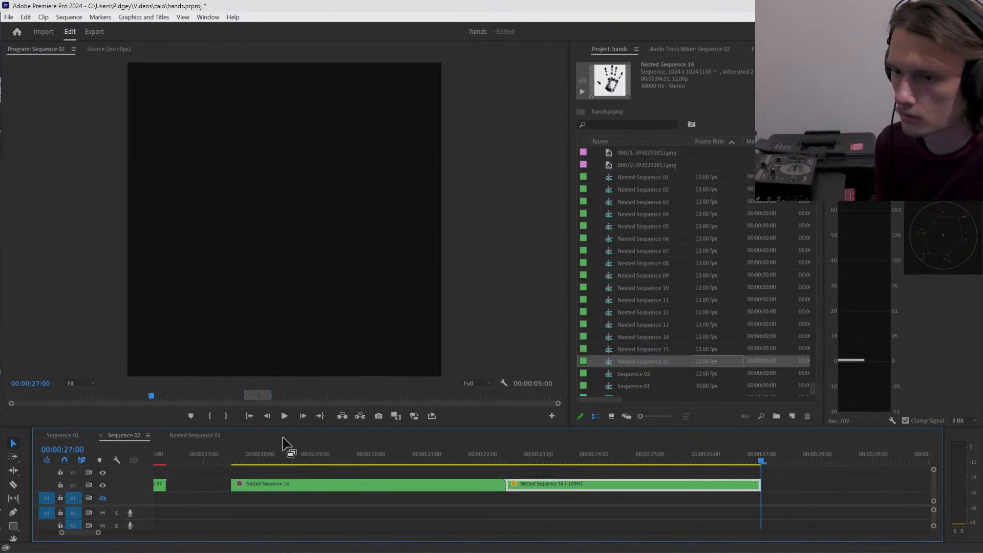
- Mark in and out points around the forward and reversed nested hand clips as the export range
click(225, 416)
drag(263, 456, 505, 463)
click(210, 416)
- Nest the forward and reversed hand clips together into one sequence, keeping the suggested name
click(469, 484)
right_click(475, 487)
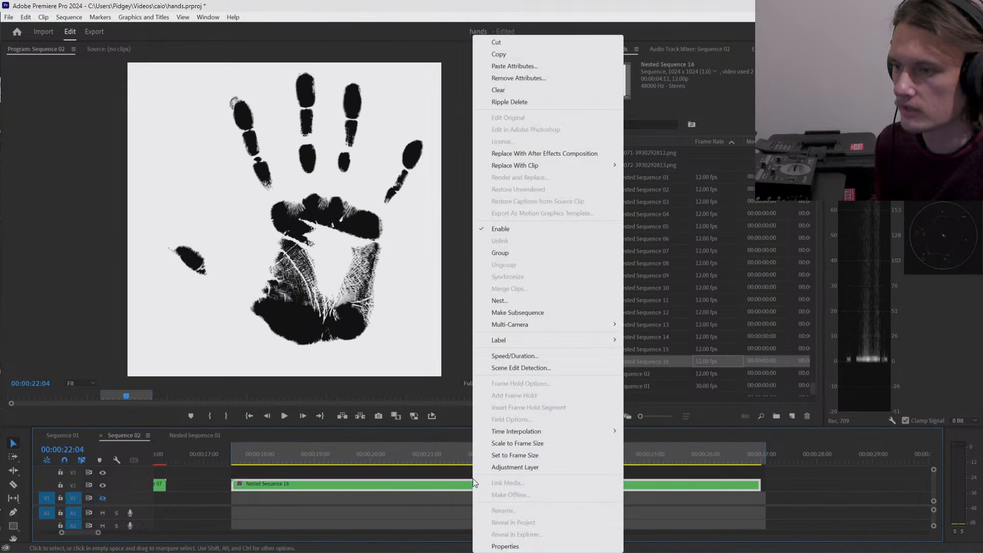
click(505, 300)
click(482, 291)
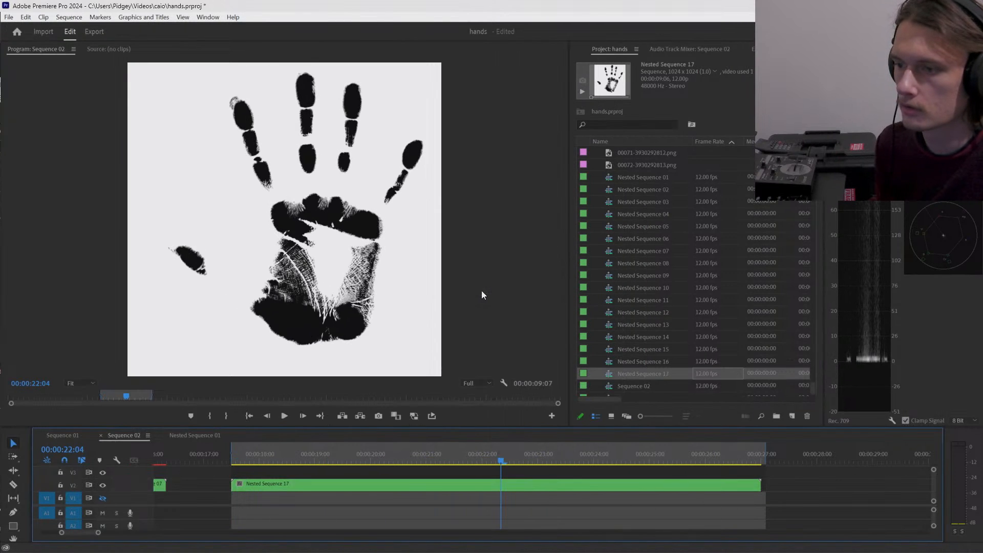
- Paste the attributes of the preceding nested clip onto the new forward-and-reverse clip, and play it back to check the look
drag(98, 533, 188, 533)
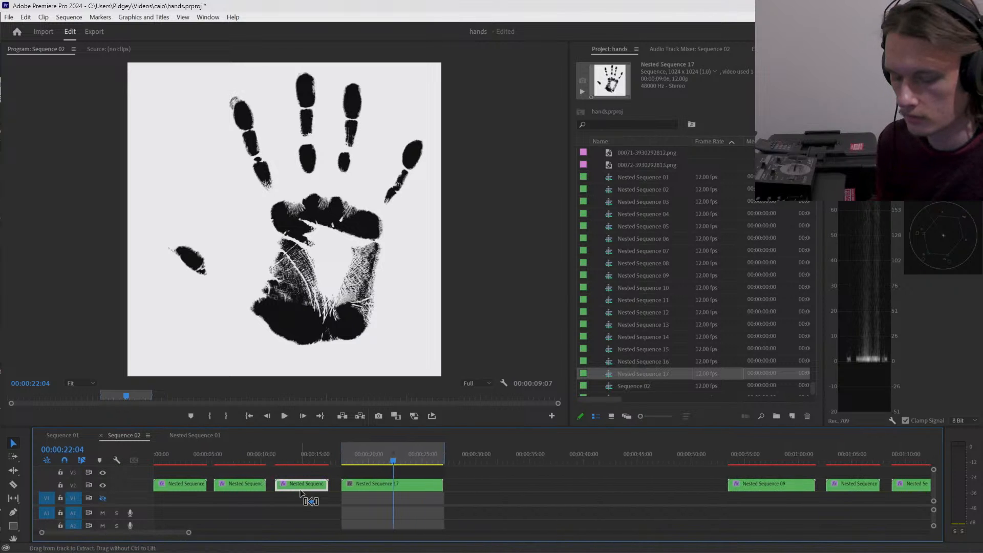
click(382, 483)
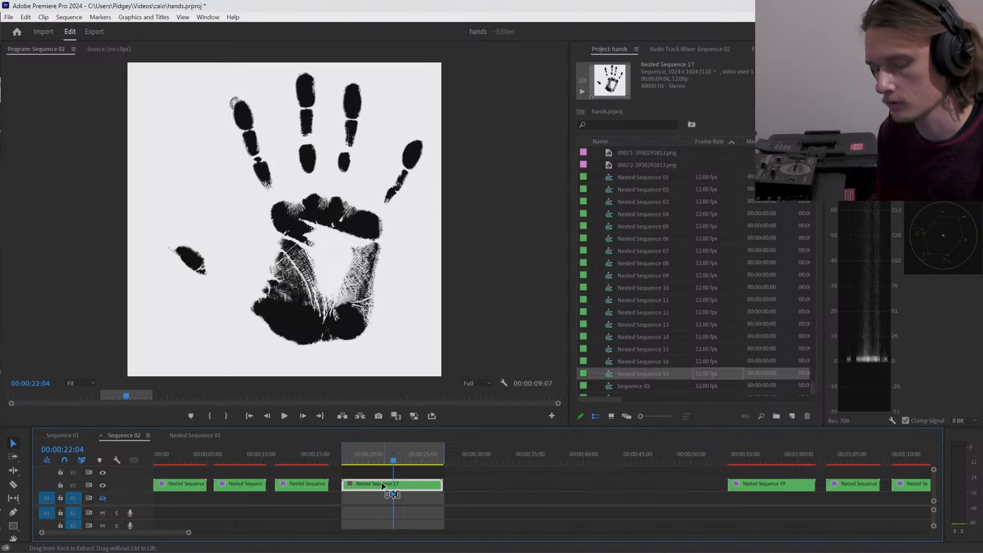
key(ctrl+alt+v)
click(511, 452)
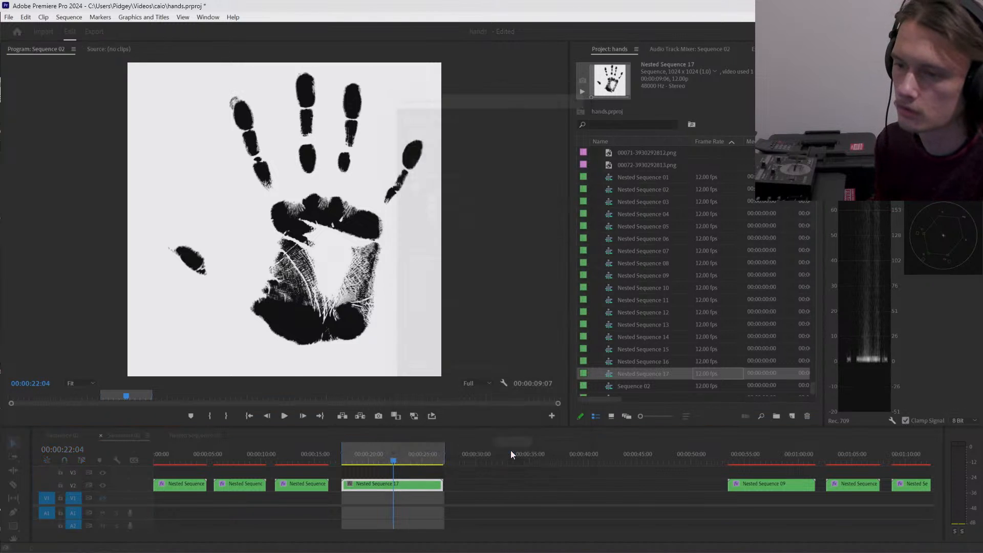
mouse_move(384, 459)
mouse_down()
mouse_move(362, 462)
mouse_move(380, 464)
mouse_up()
key(space)
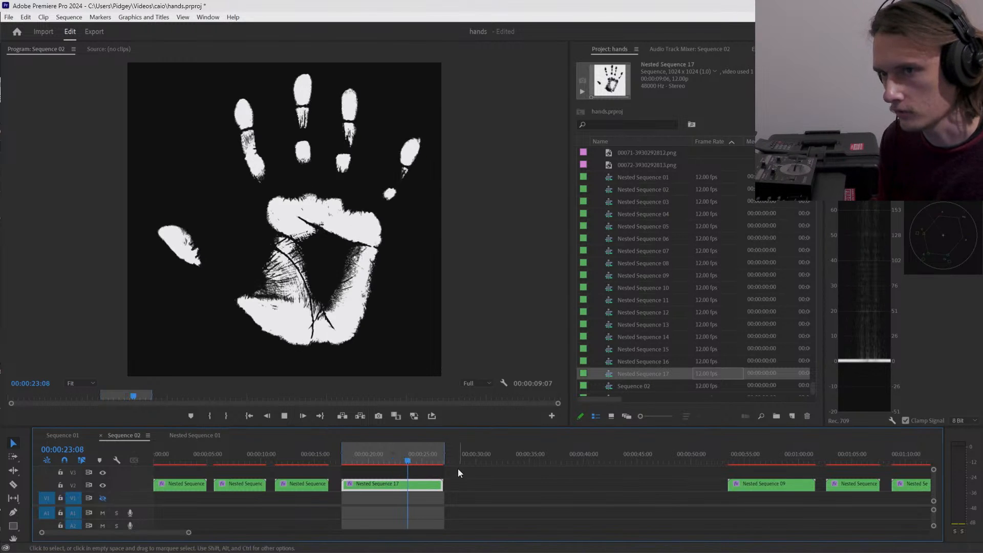
key(space)
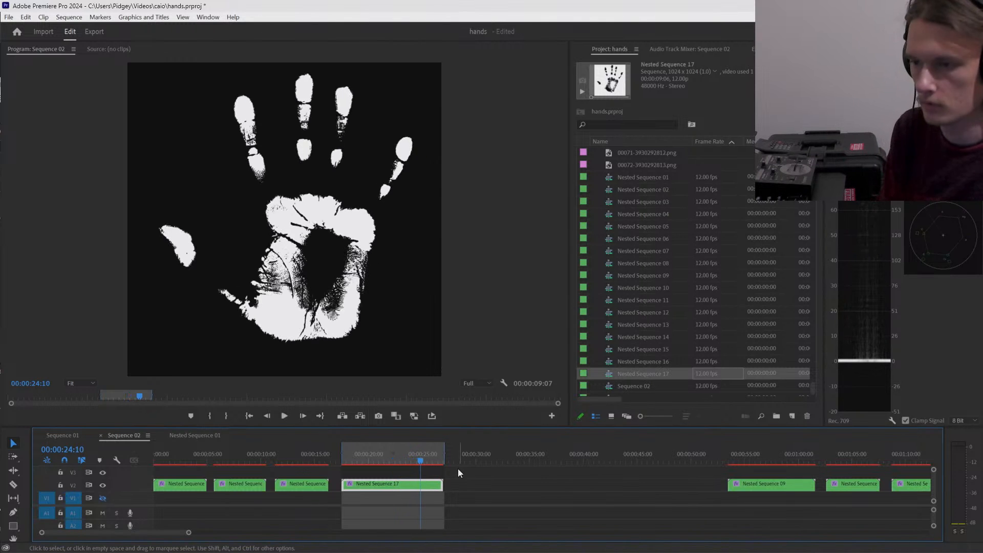
- Send the marked range to Media Encoder as DXV 3 with the output named hand08 in the handz folder
key(ctrl+m)
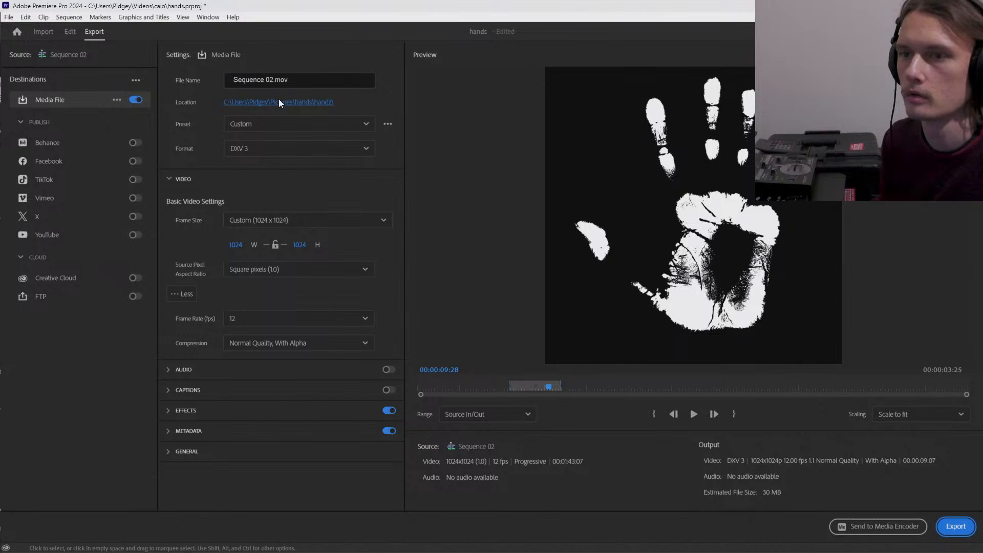
click(280, 102)
text(hand)
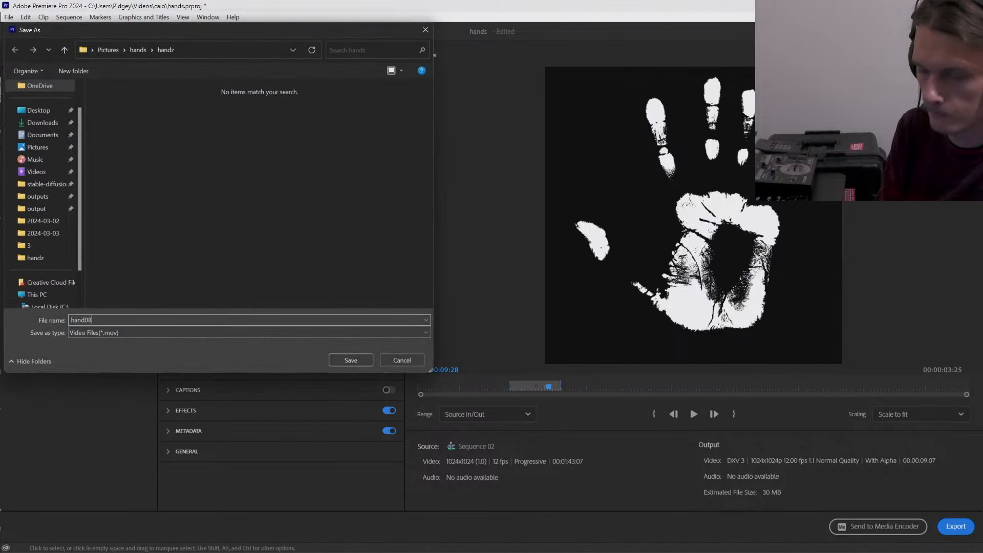
text(08)
key(Return)
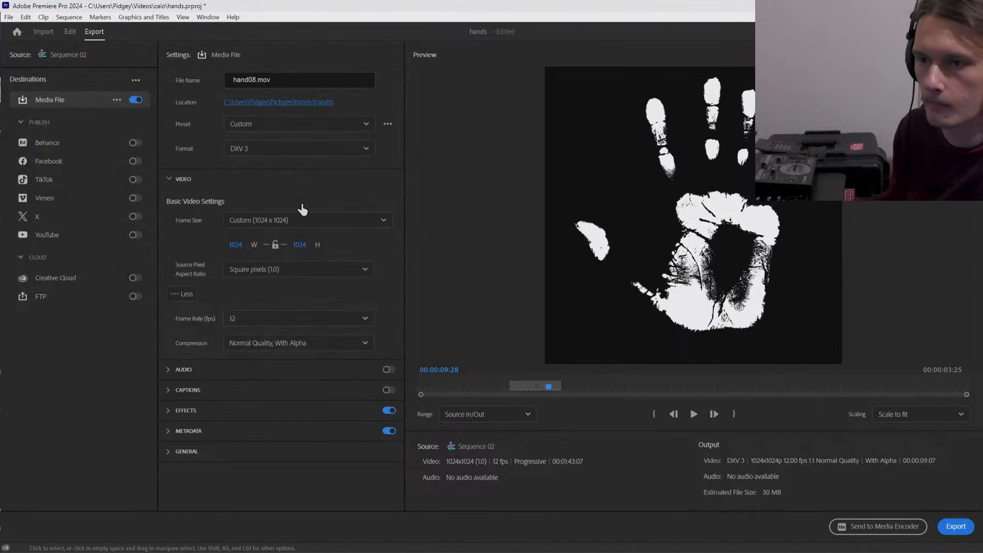
click(871, 527)
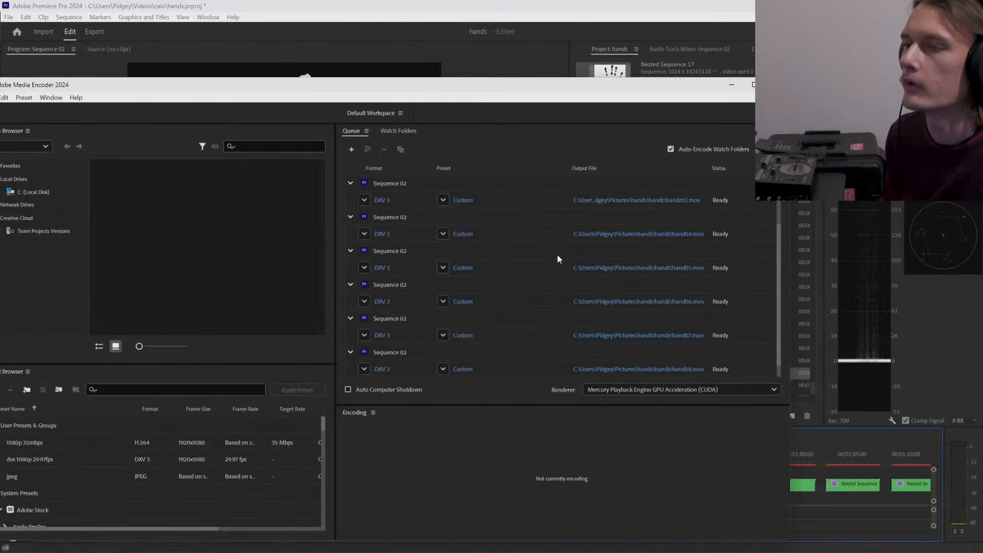
- Start encoding the queued DXV 3 hand clips in Media Encoder
scroll(559, 257, up, 1)
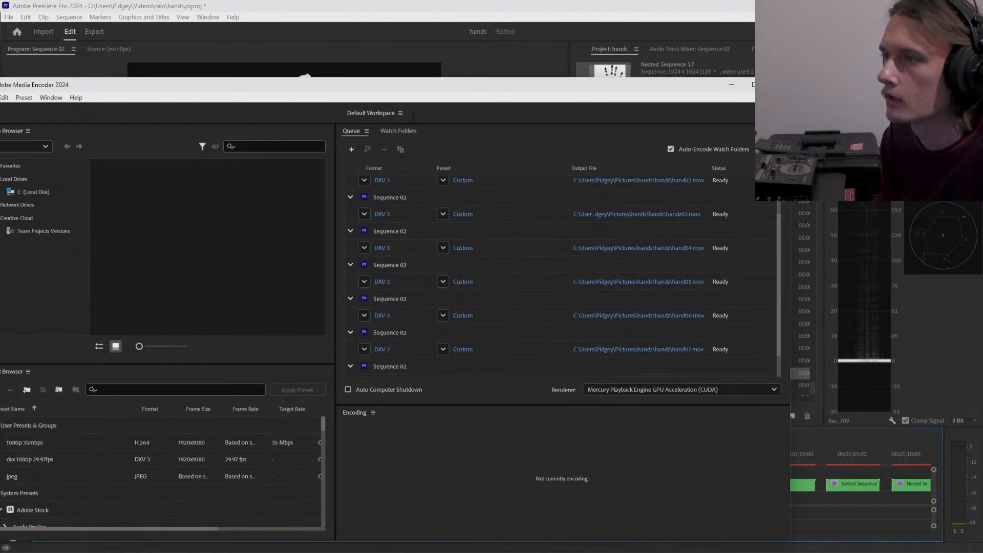
click(775, 149)
scroll(517, 271, down, 2)
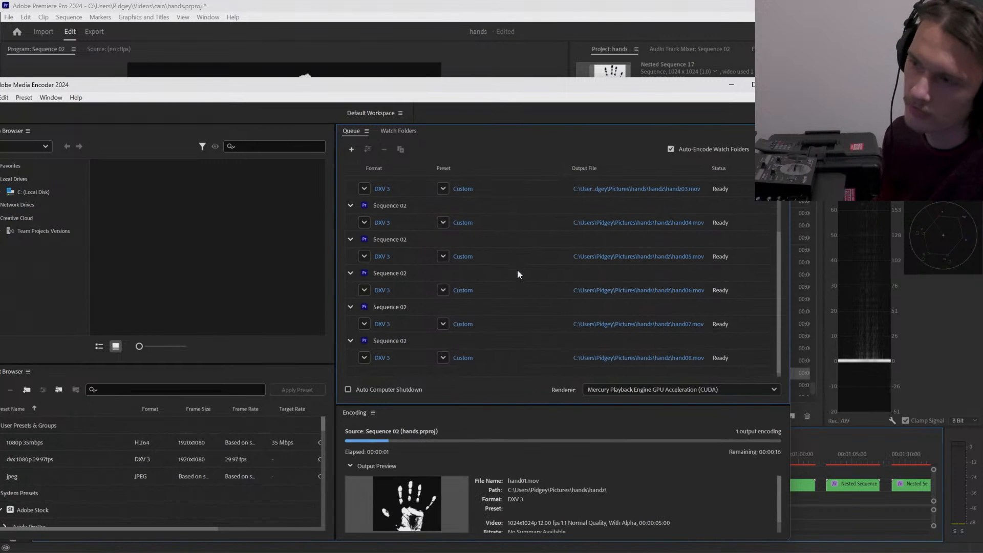
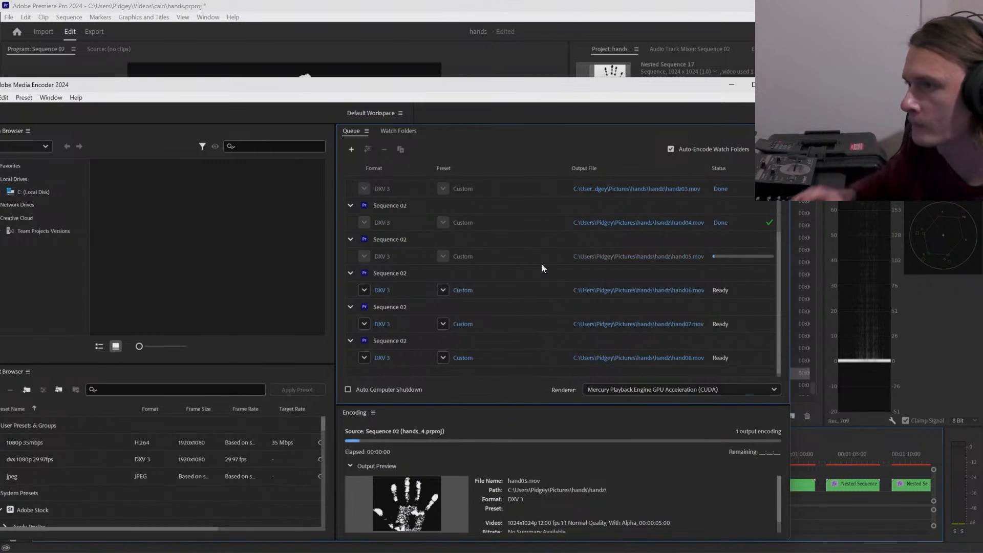
- Monitor the encoding queue and check the status of every output from hand01 to hand08
scroll(542, 273, up, 1)
scroll(542, 273, up, 3)
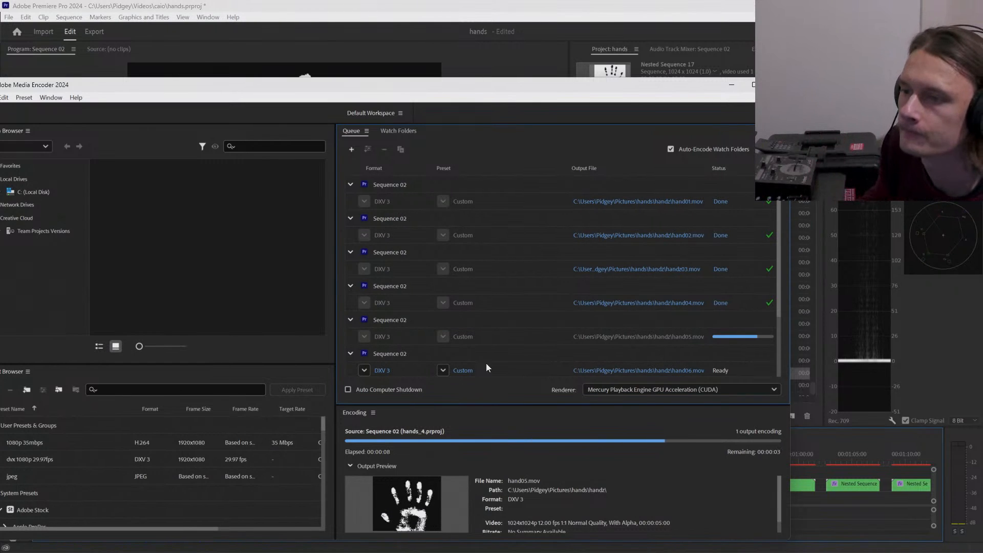
scroll(519, 312, down, 2)
scroll(519, 315, down, 3)
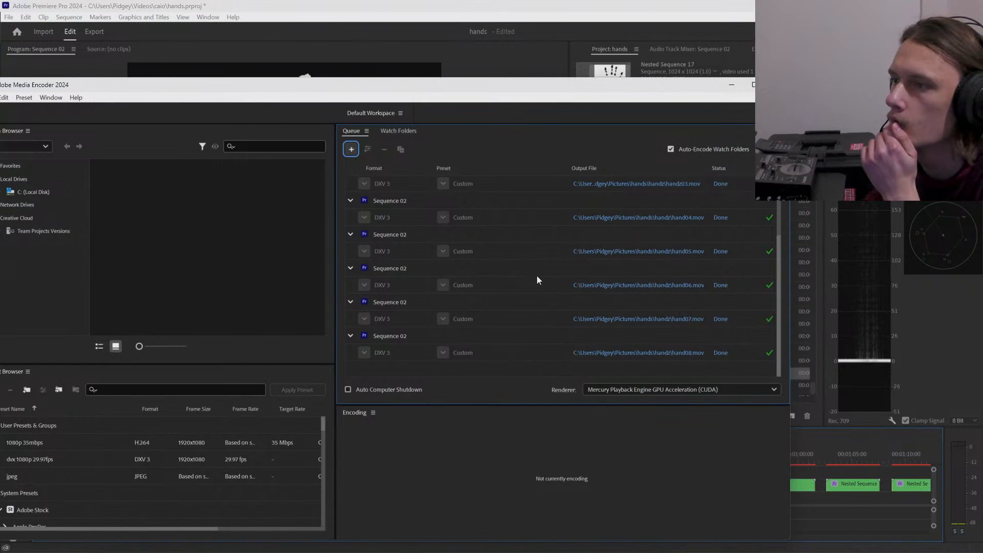
scroll(537, 277, up, 3)
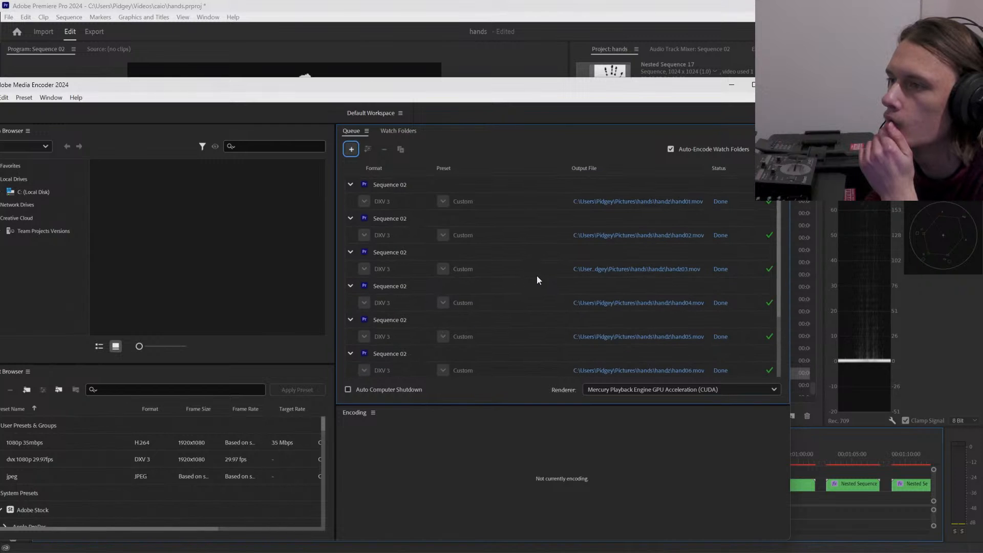
scroll(537, 277, down, 3)
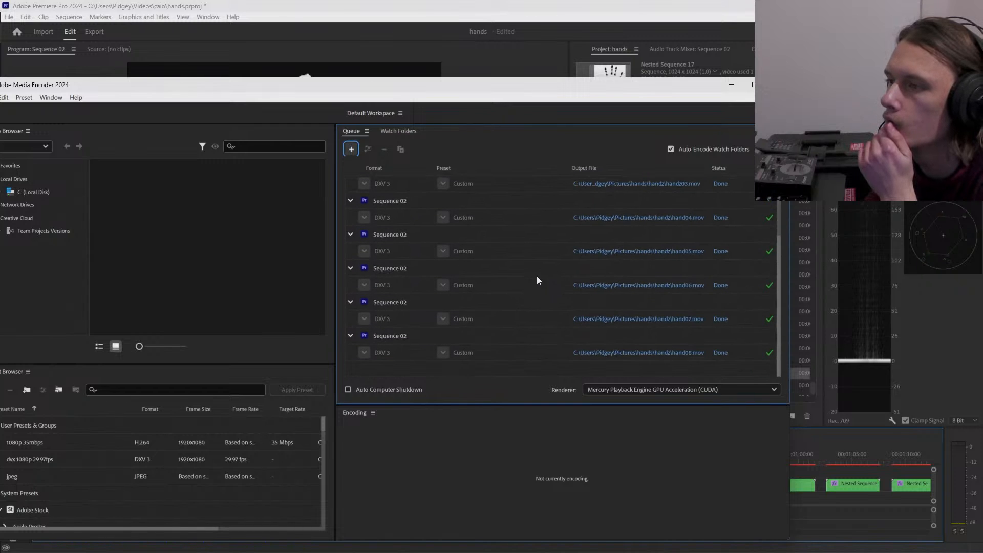
scroll(782, 294, up, 3)
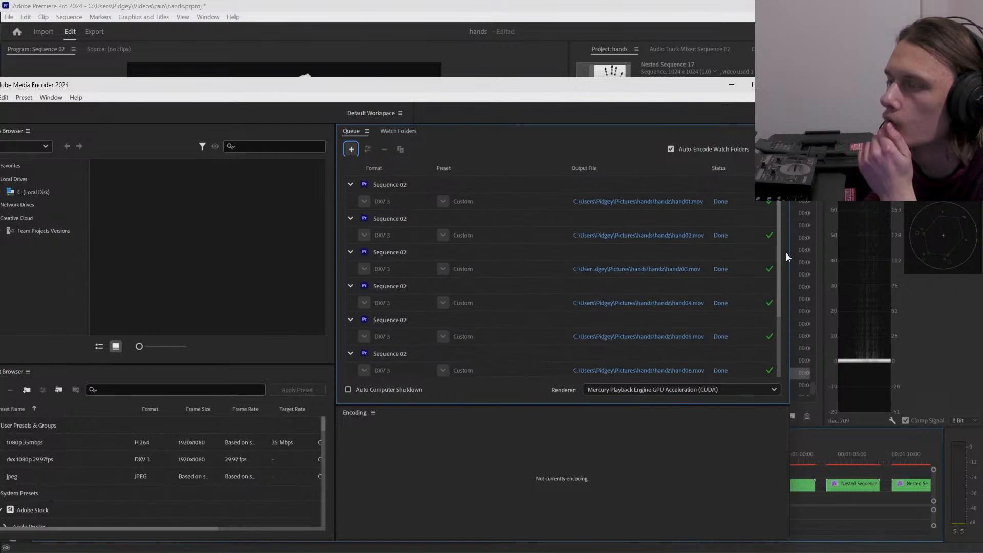
scroll(787, 262, down, 3)
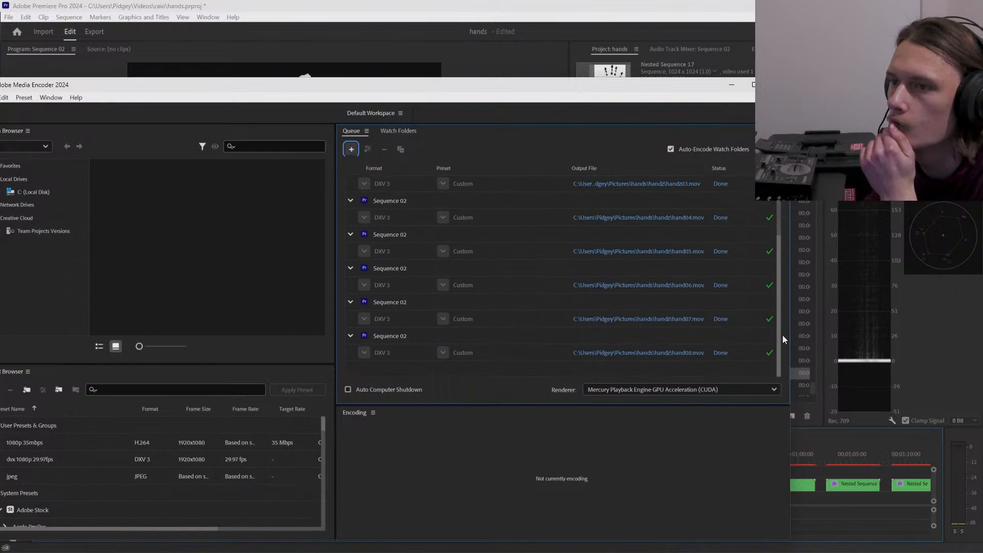
scroll(788, 314, up, 2)
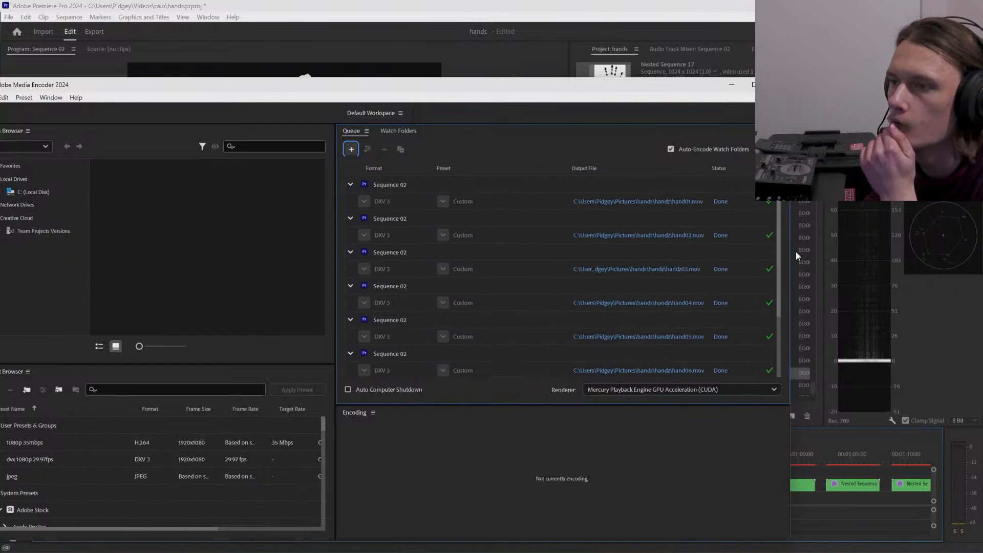
scroll(793, 297, down, 2)
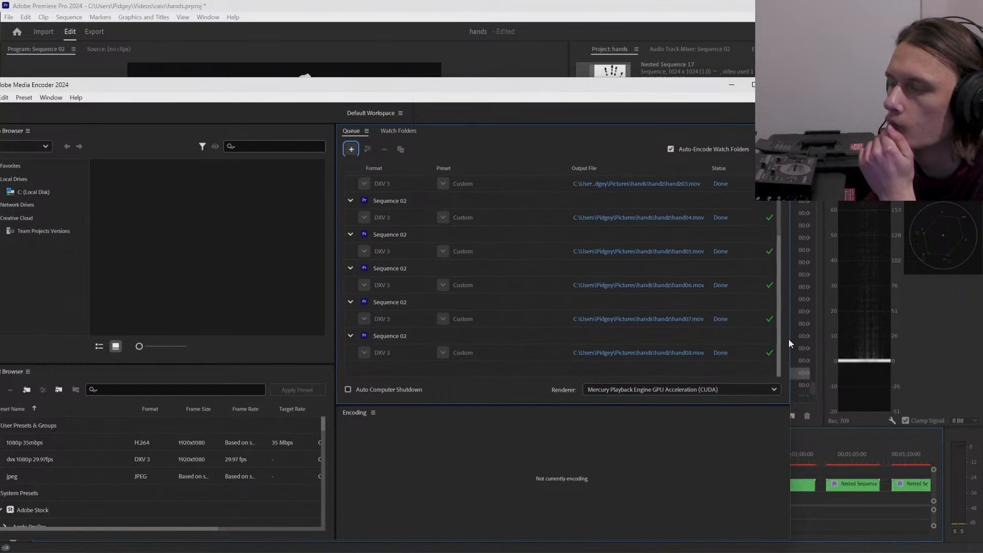
scroll(789, 328, up, 2)
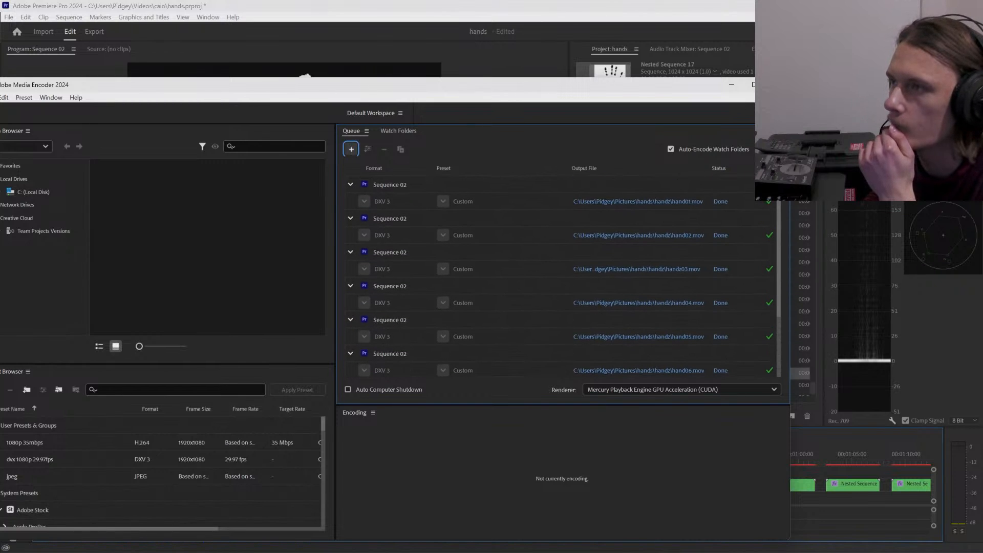
- Switch to File Explorer and open the handz folder inside Pictures\hands to check the exported clips
key(alt+Tab)
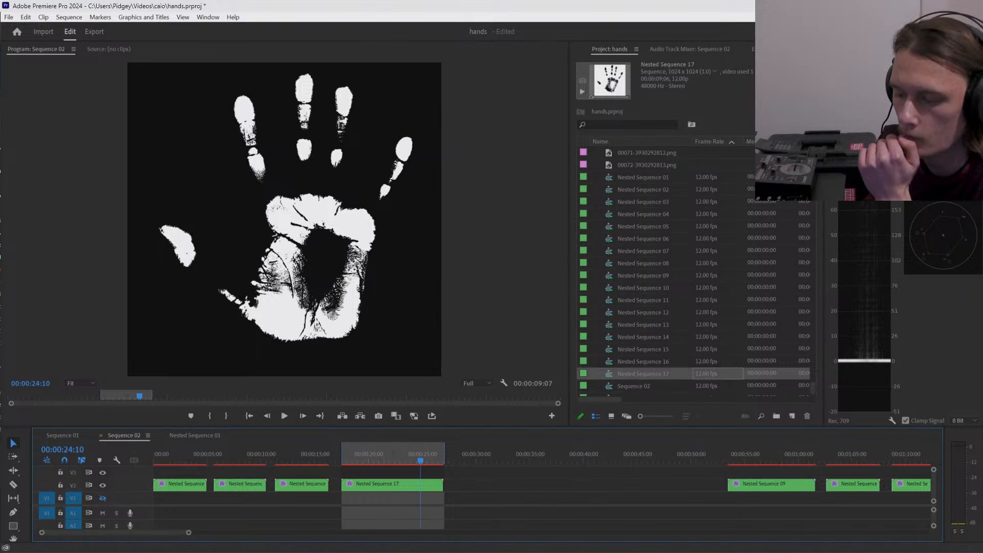
key(alt+Tab)
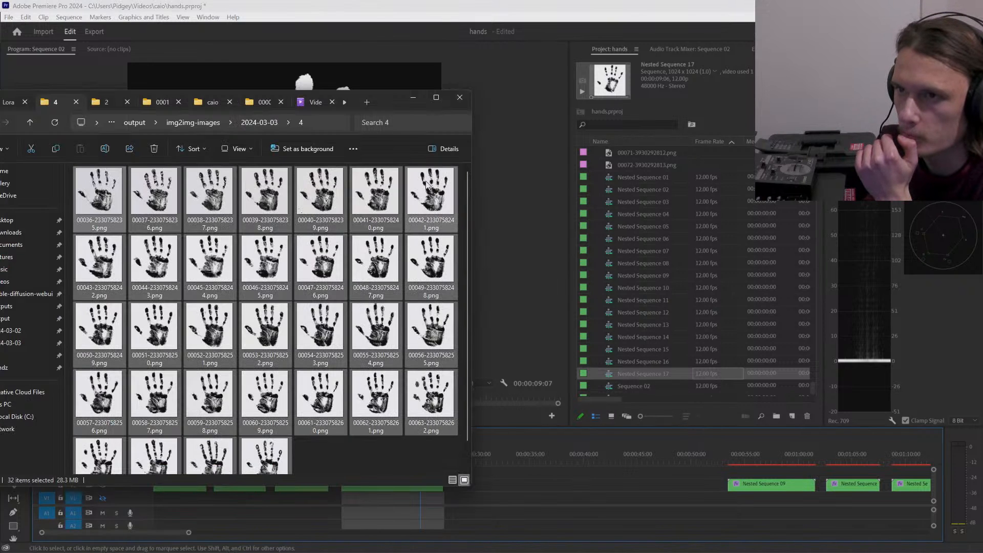
drag(388, 100, 634, 76)
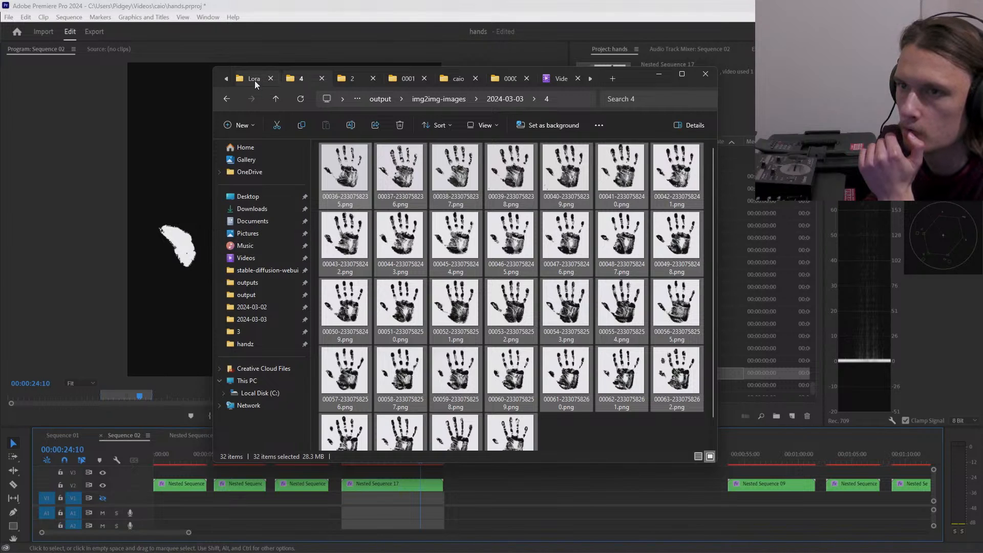
click(355, 80)
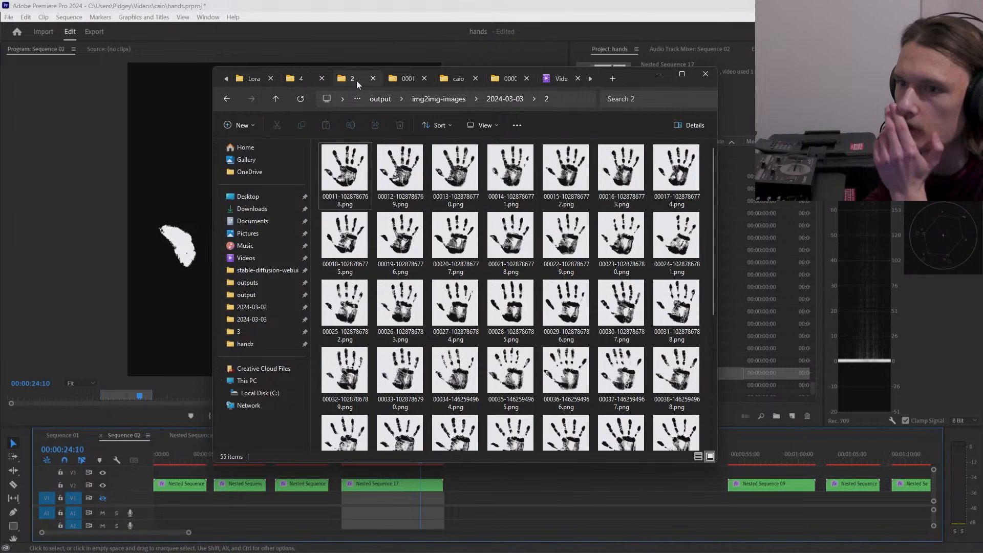
click(248, 234)
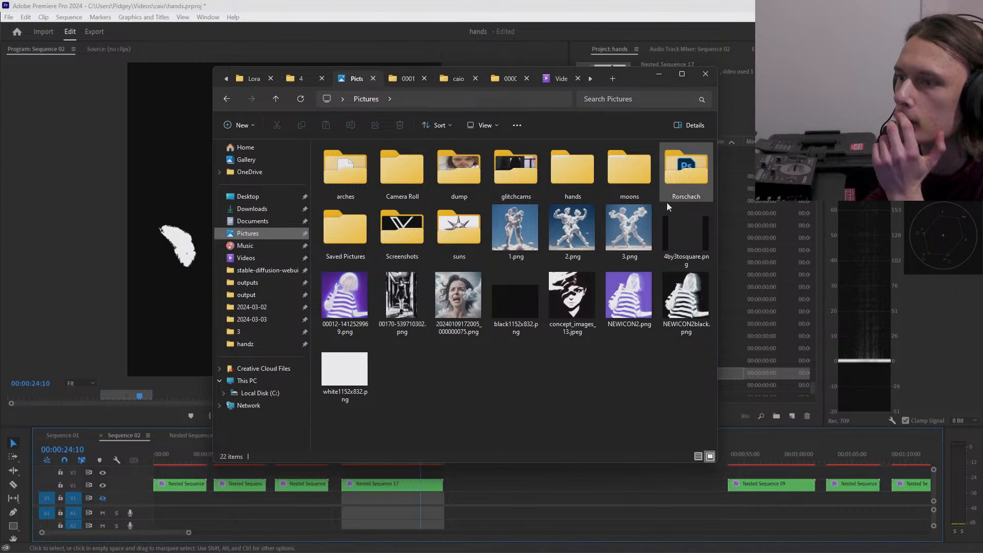
double_click(584, 164)
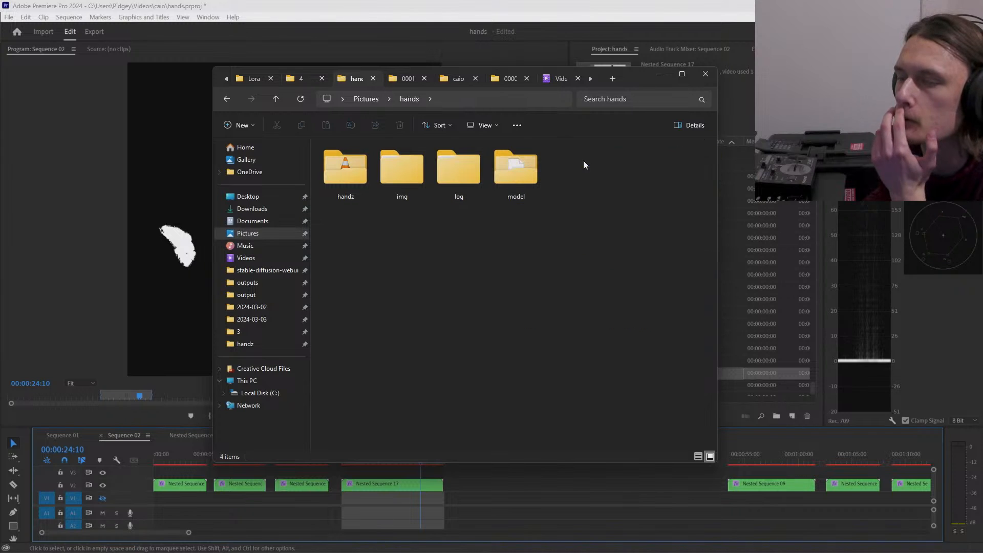
double_click(367, 176)
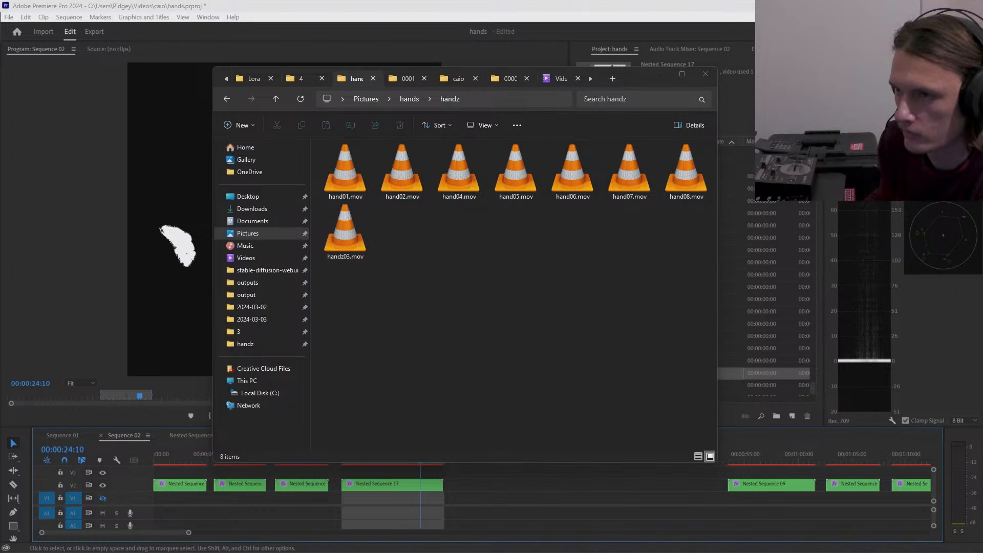
- Switch to the terminal showing the frame-interpolation output and close it, leaving the exported clips folder open
key(alt+Tab)
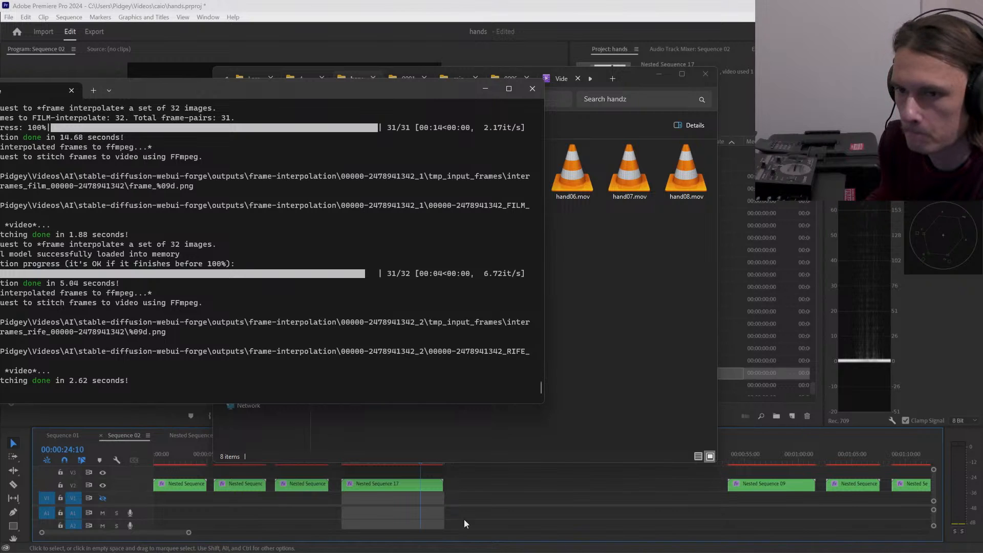
click(533, 89)
click(431, 4)
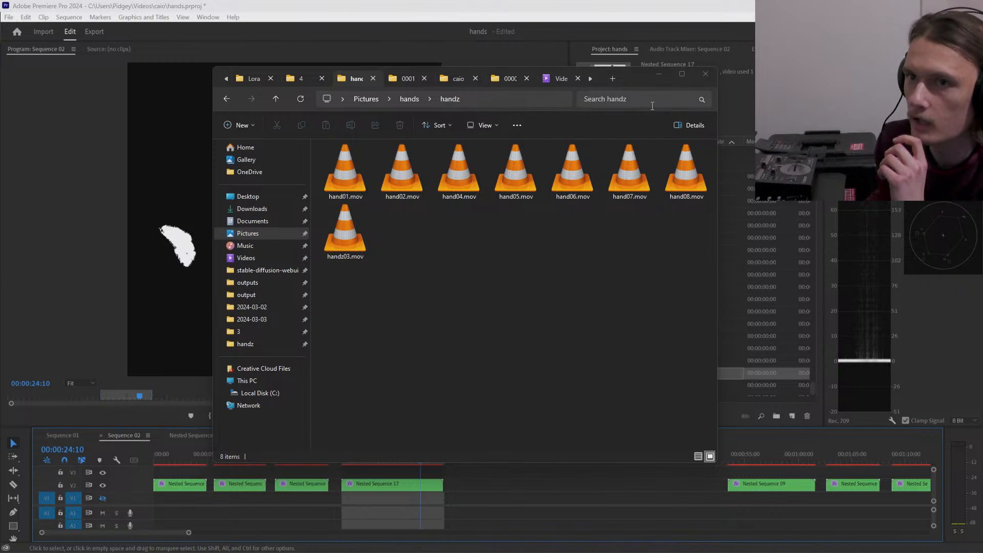
- Switch back to Premiere Pro, save the hands project and minimize its window
click(703, 11)
key(ctrl+s)
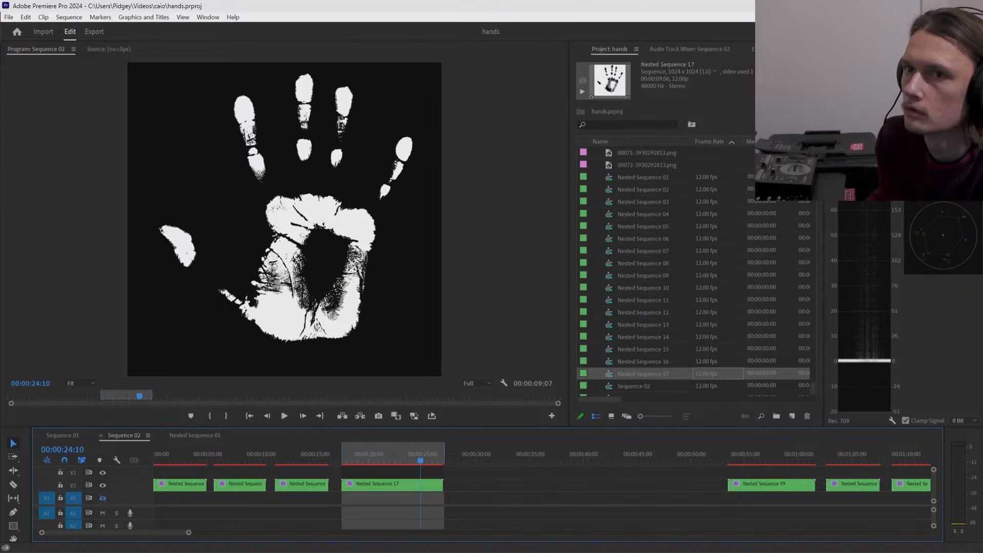
click(971, 6)
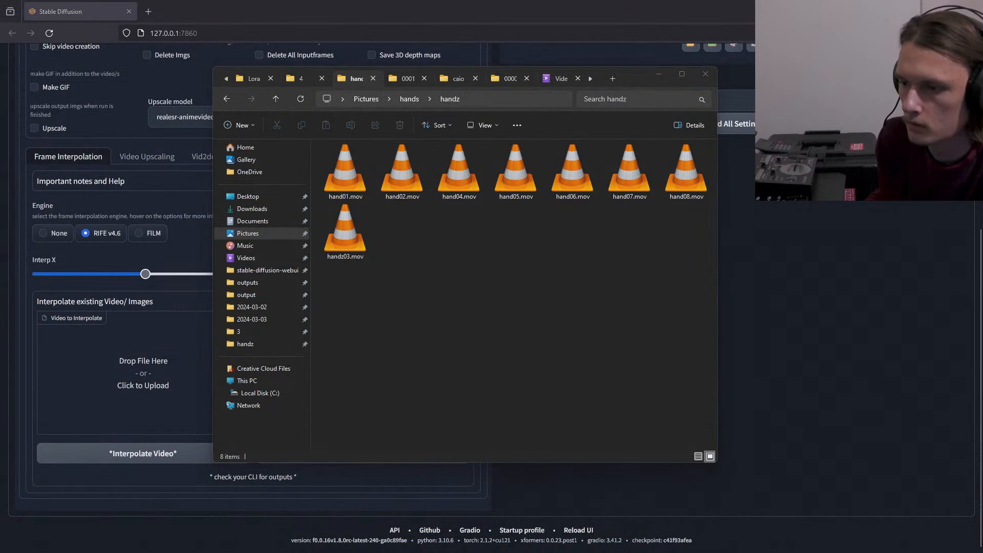
- Switch to Resolume Arena with its empty 1920 x 1080 composition and maximize the window
drag(539, 552, 475, 48)
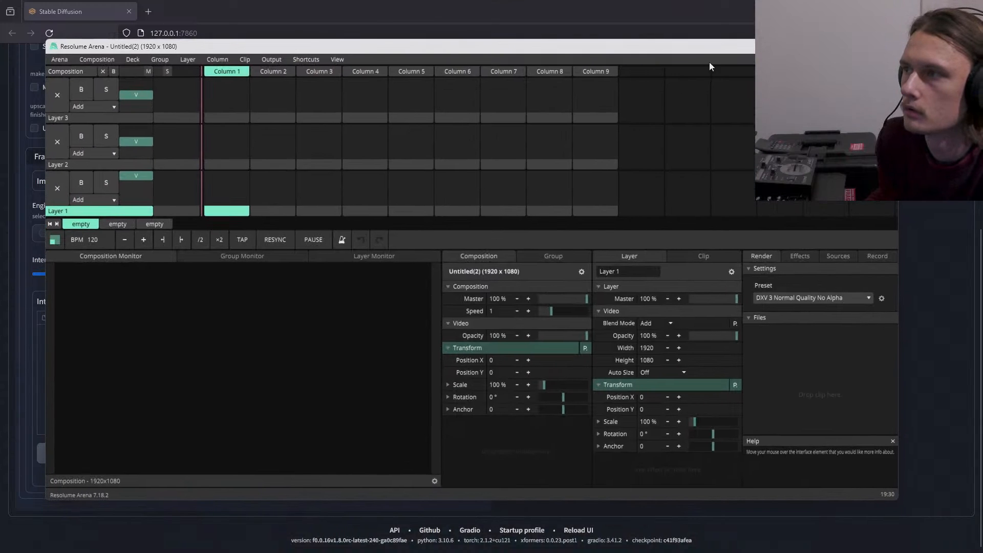
click(863, 47)
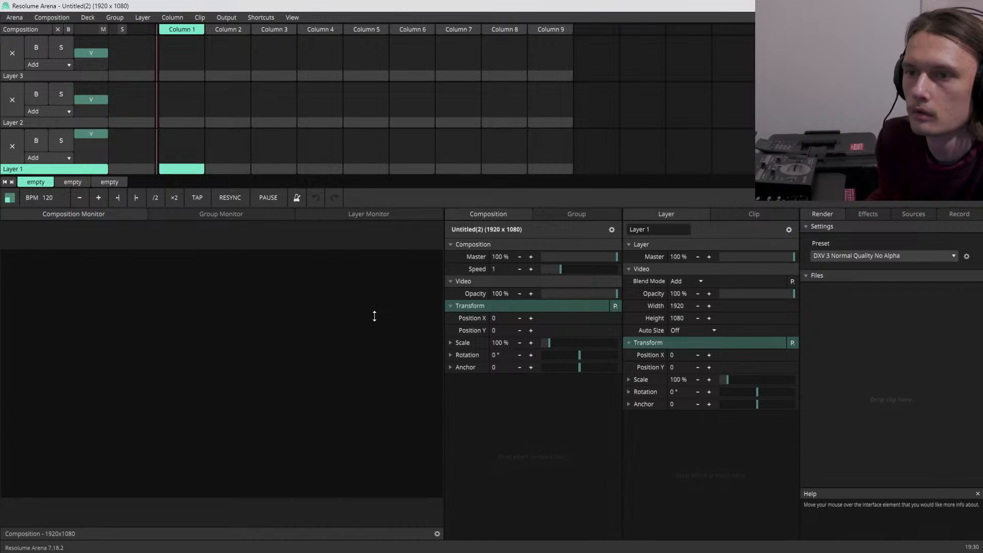
drag(468, 189, 433, 179)
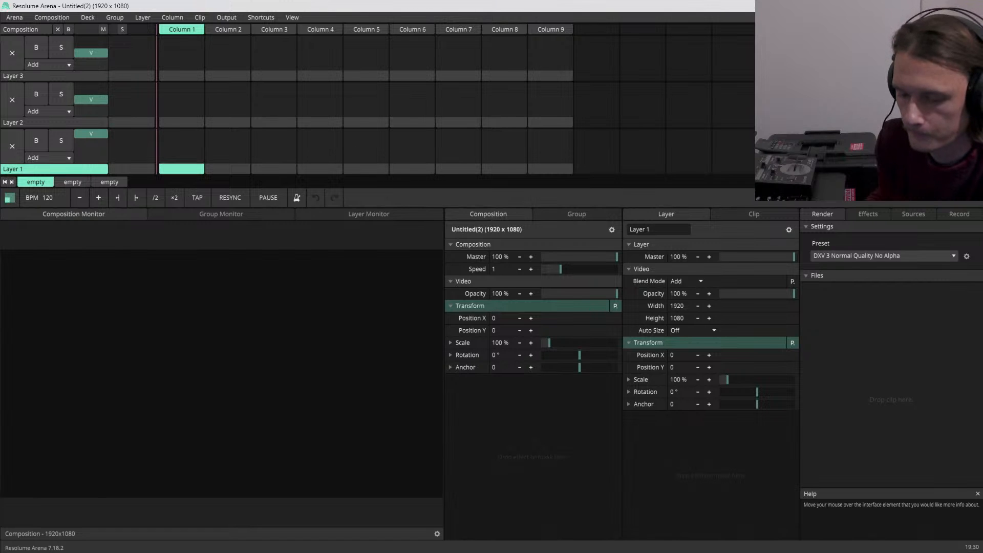
- Load all eight hand clips from the handz folder into Layer 1 of the composition, starting at Column 1
key(alt+Tab)
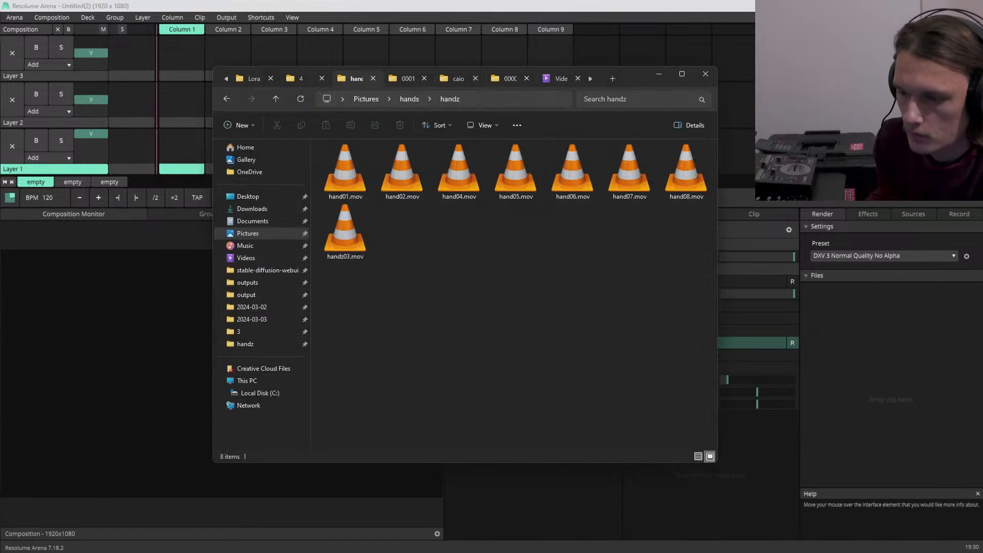
click(341, 187)
key(ctrl+a)
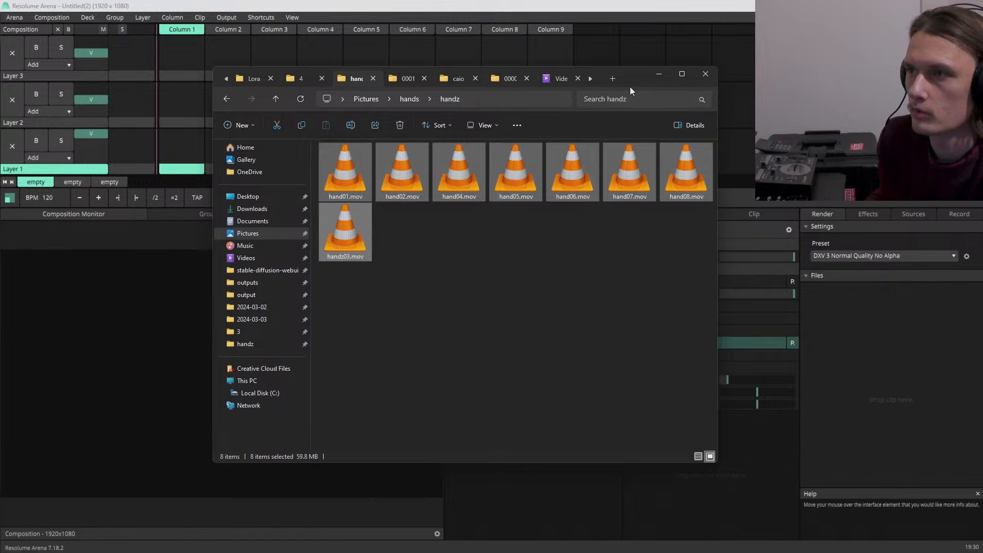
drag(630, 87, 821, 106)
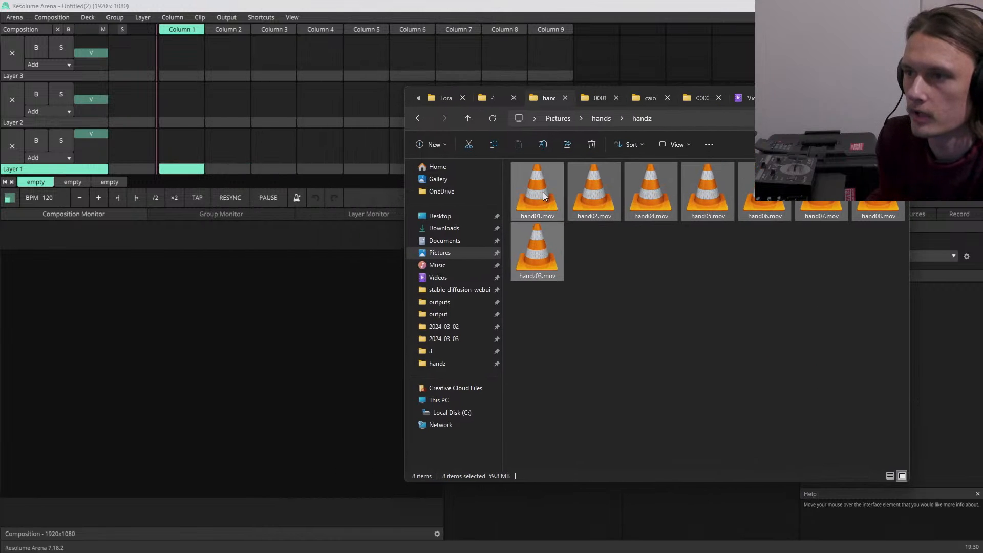
drag(543, 192, 242, 139)
drag(185, 147, 183, 147)
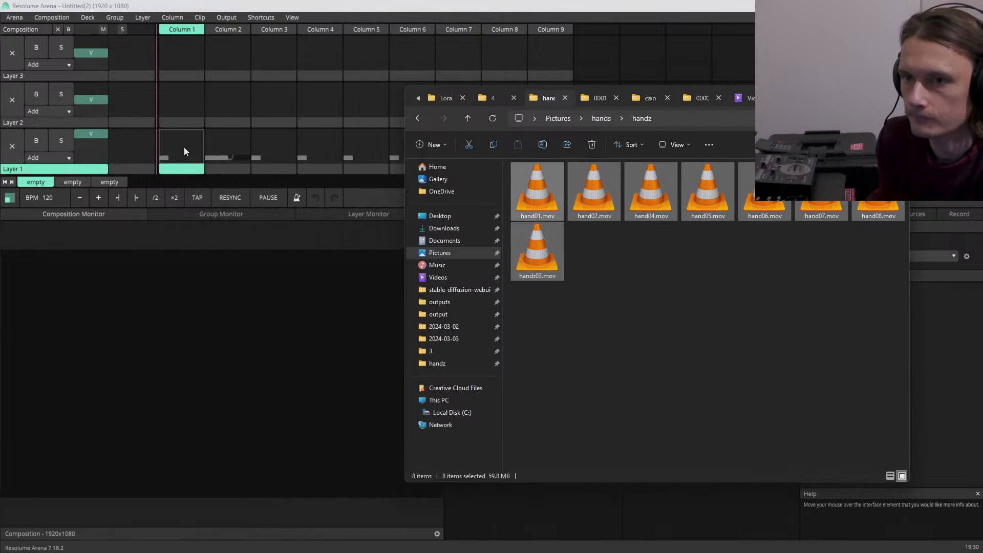
- Trigger every Layer 1 clip in order, from hand01 to handz03, to preview the animations
click(183, 149)
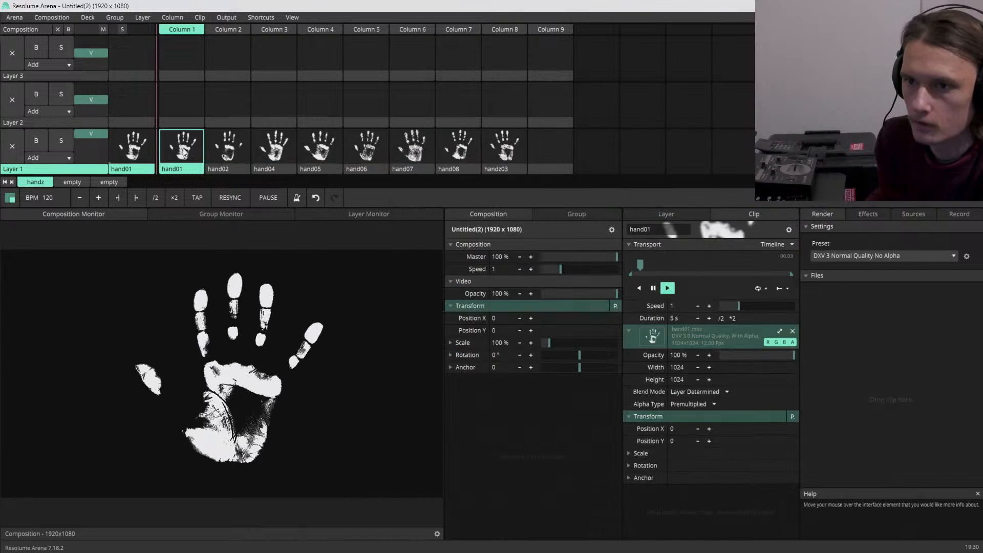
click(227, 149)
click(274, 148)
click(320, 149)
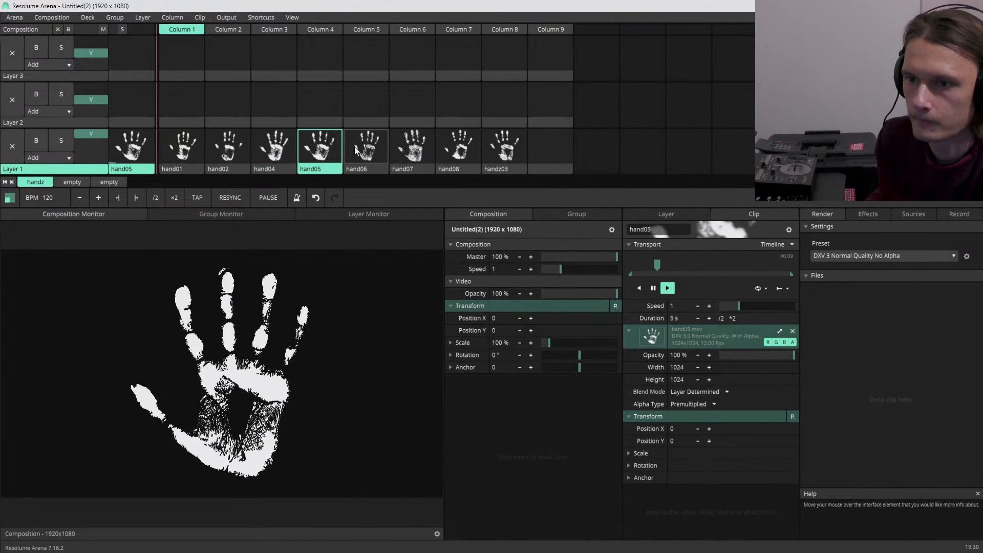
click(355, 147)
click(429, 153)
click(459, 148)
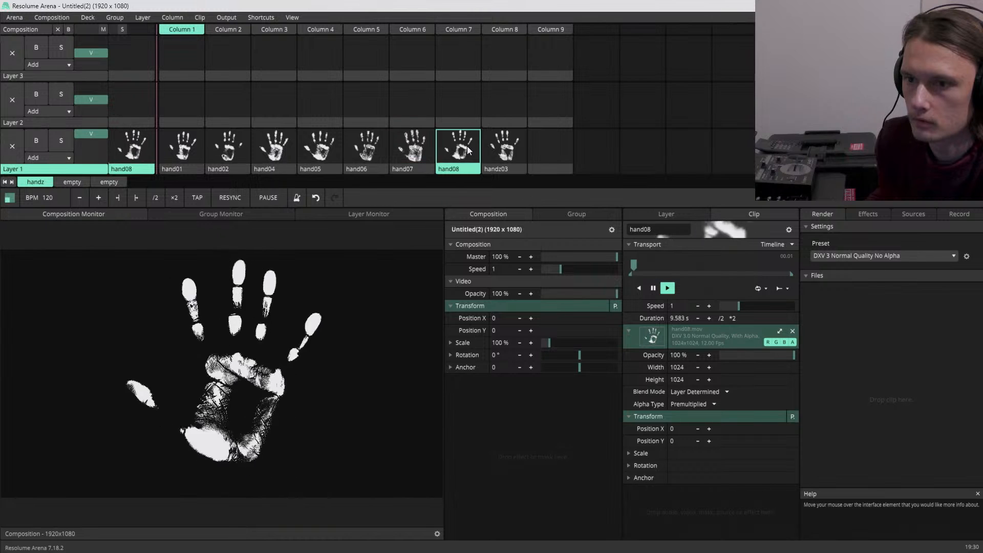
click(504, 148)
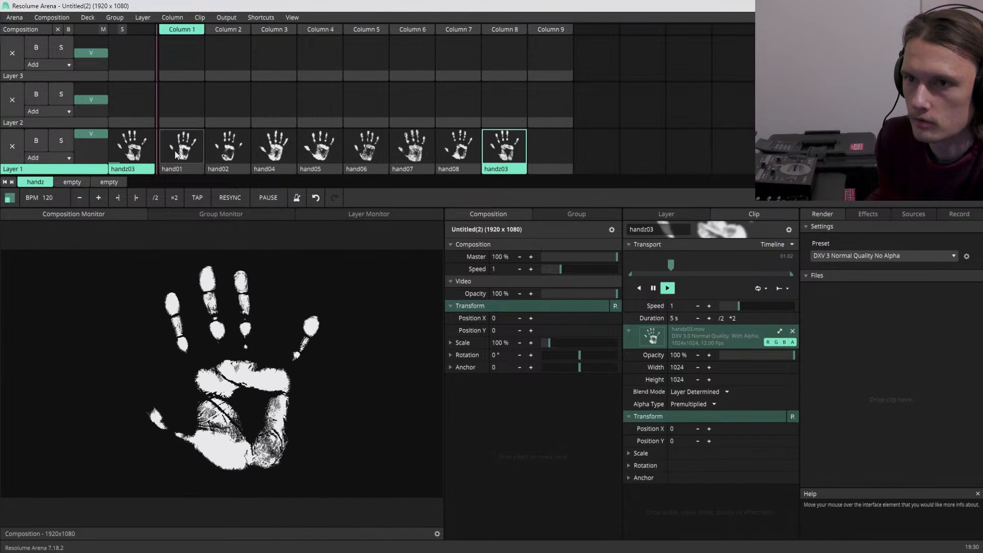
- Play through the Layer 1 clips a second time, from hand02 to handz03
click(241, 151)
click(274, 148)
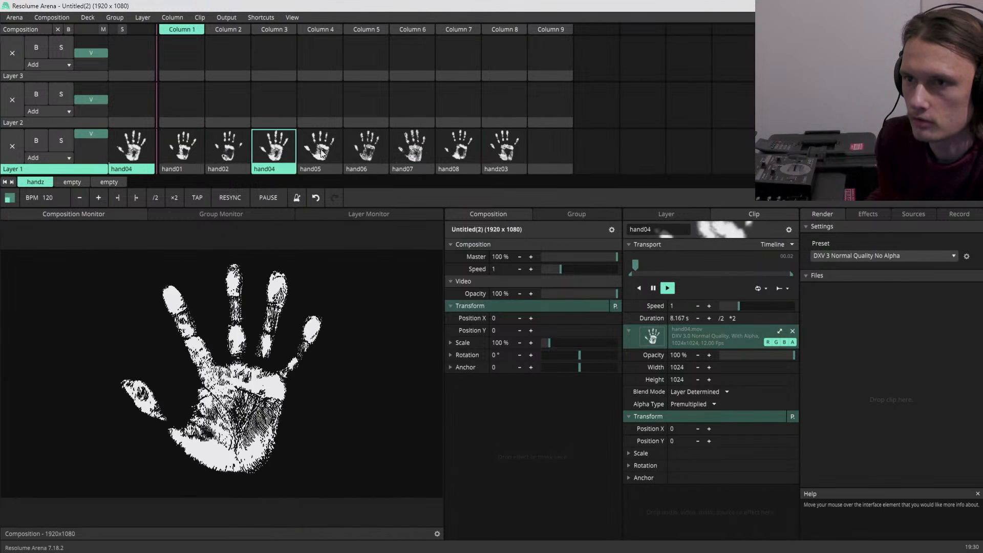
click(320, 148)
click(369, 149)
click(413, 149)
click(459, 151)
click(492, 156)
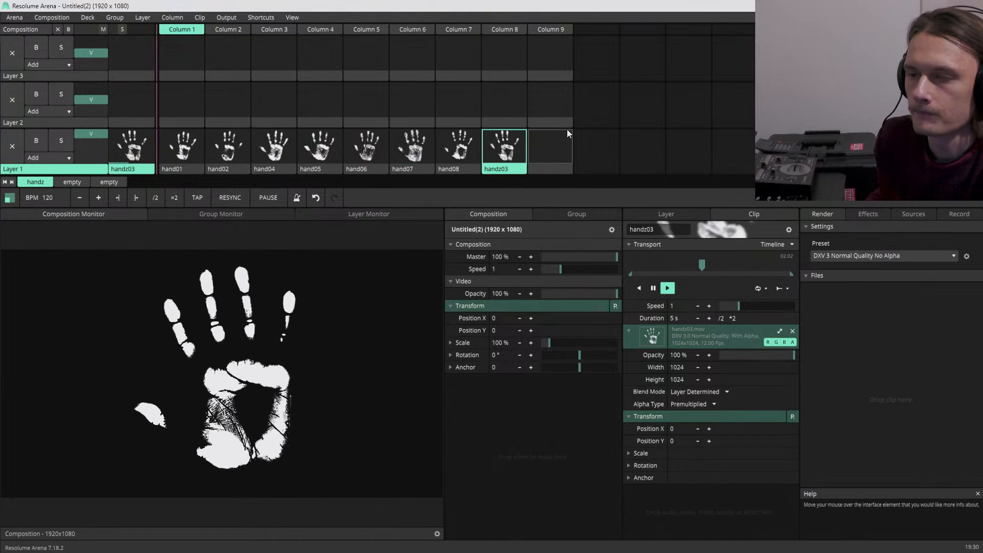
- Collapse the Transform and Video sections of the composition's properties
click(227, 18)
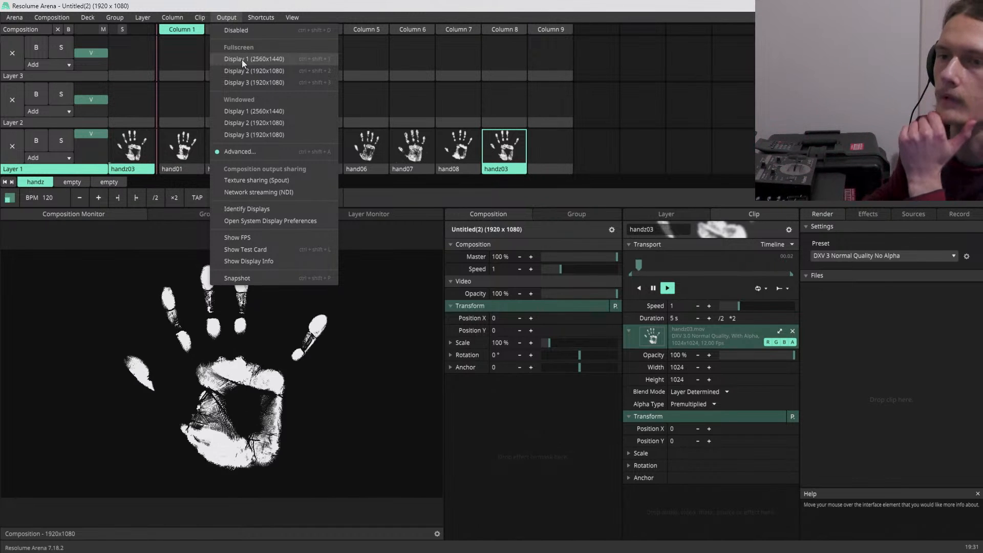
mouse_move(292, 18)
click(320, 11)
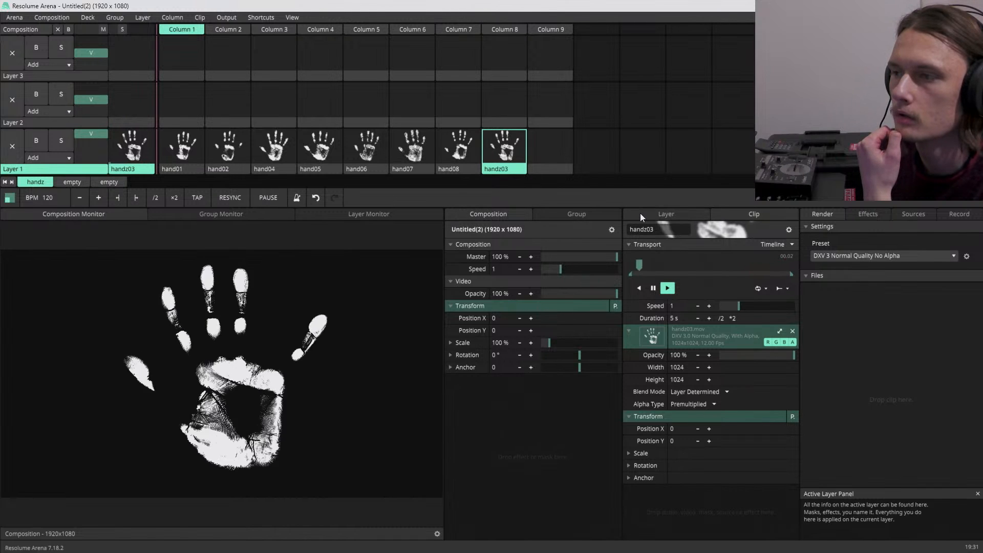
click(452, 306)
click(452, 282)
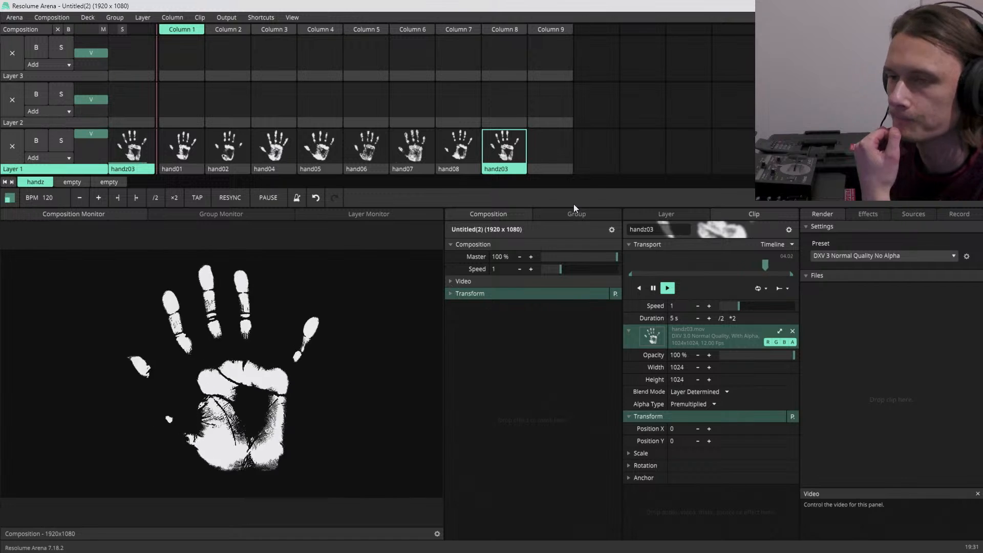
- Review the screens and slices in the Advanced Output setup and close it without saving
click(231, 19)
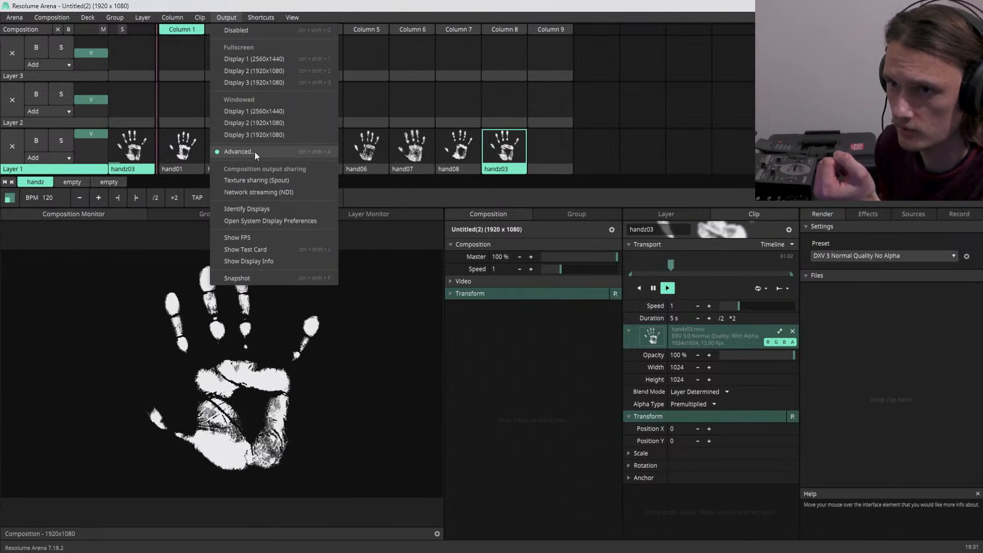
click(255, 154)
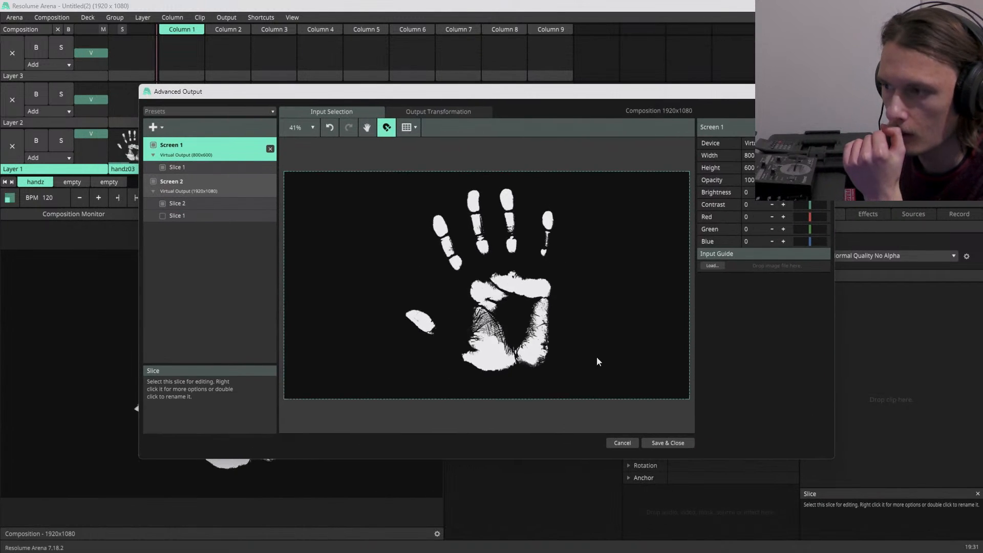
click(623, 444)
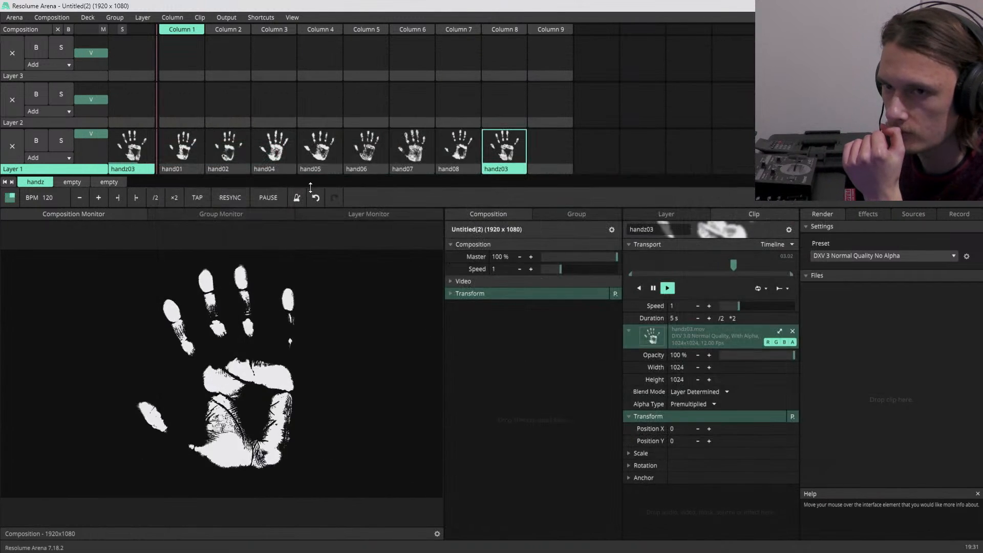
- Put Layer 1 into a new group and Layer 2 into a second new group
right_click(56, 171)
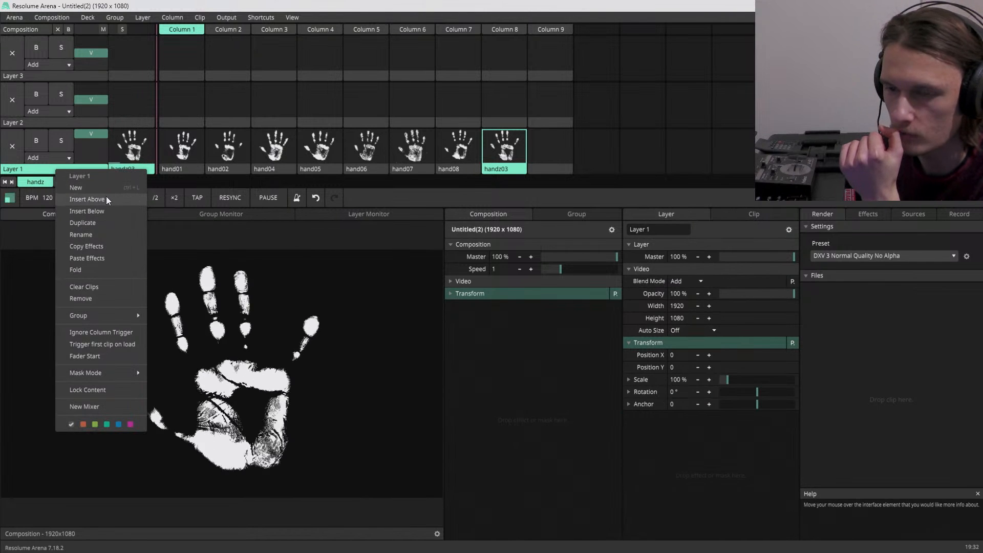
click(167, 316)
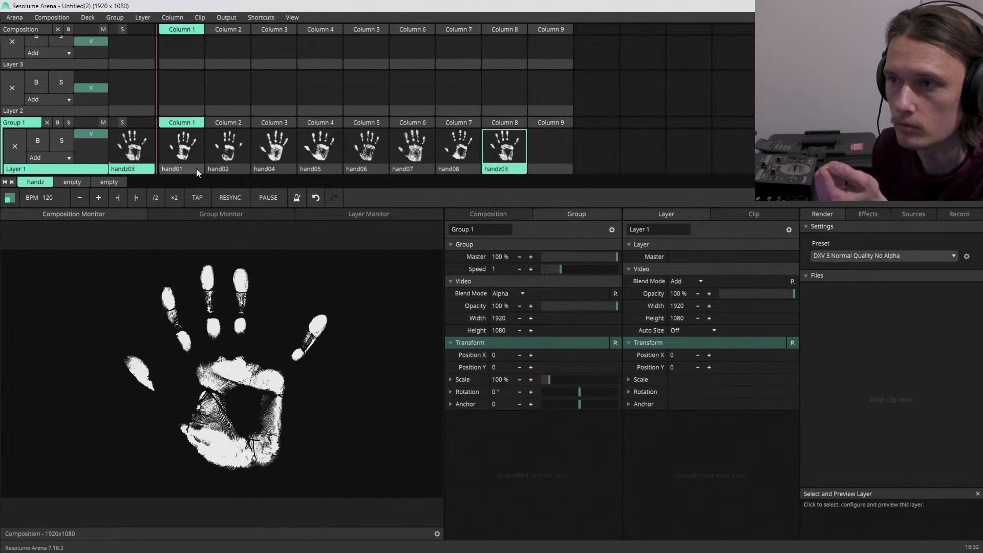
right_click(18, 109)
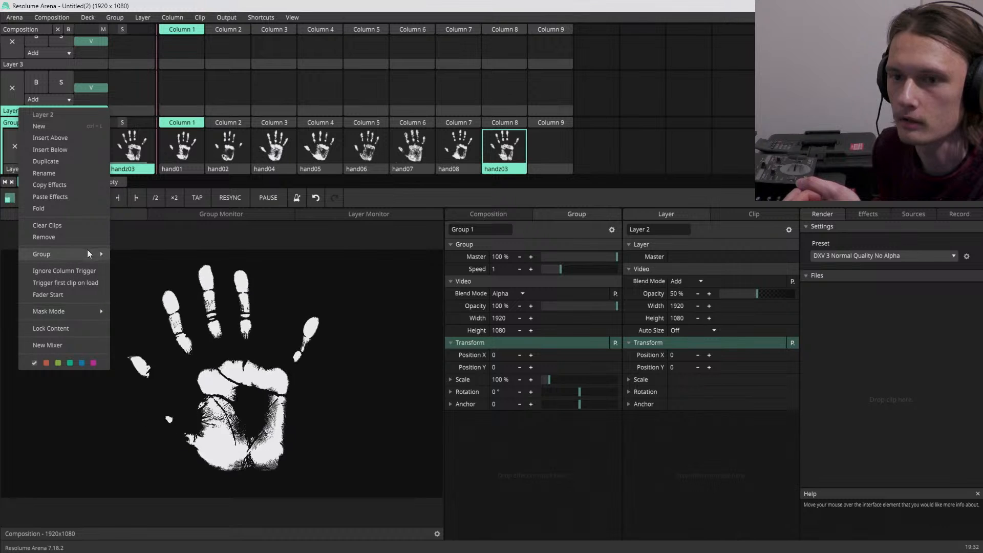
mouse_move(89, 254)
click(125, 254)
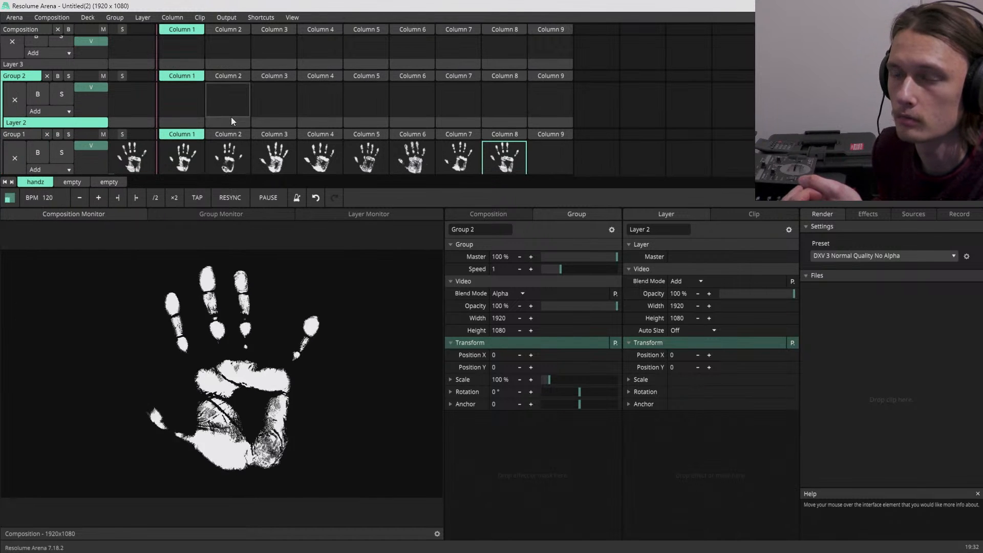
scroll(253, 115, up, 1)
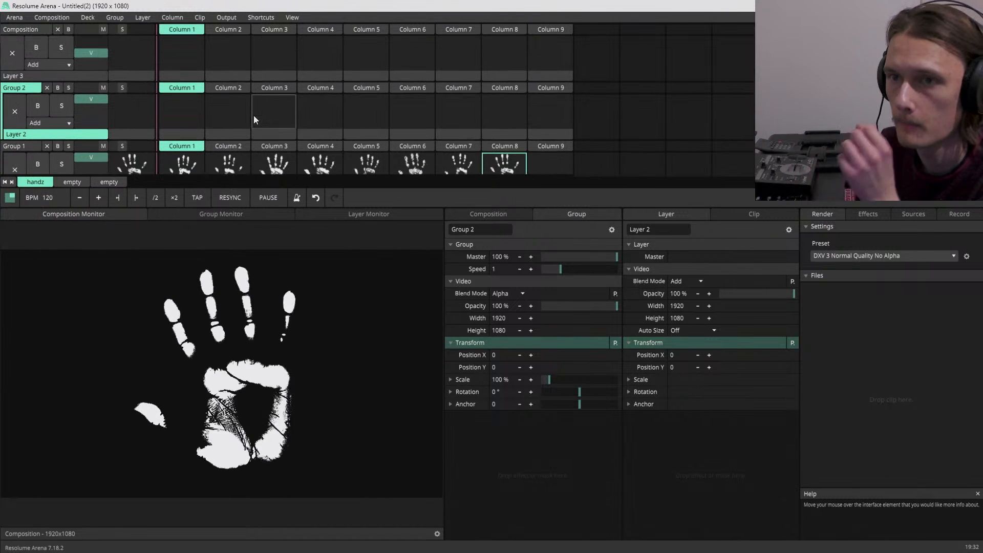
right_click(48, 76)
mouse_move(117, 283)
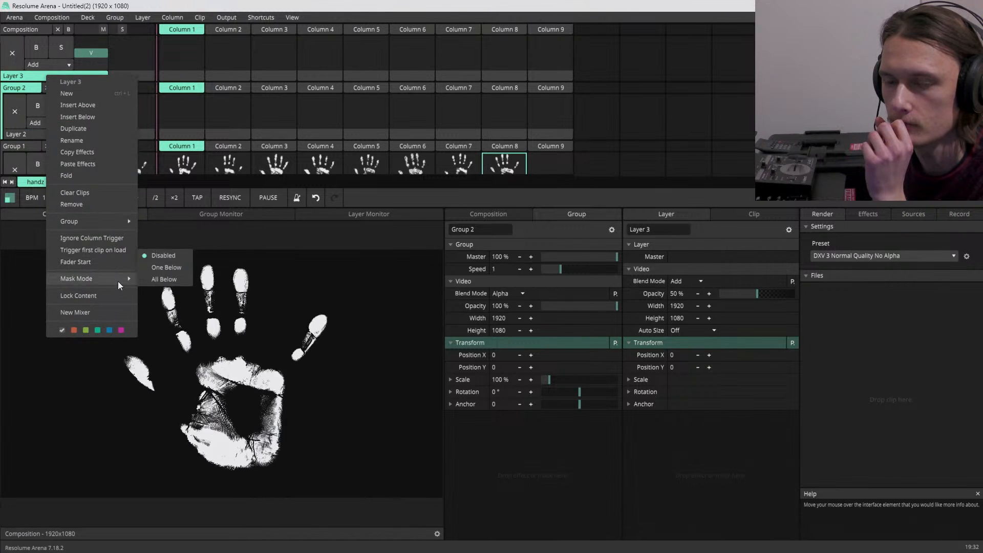
click(208, 8)
- Select Group 1, which holds the hand clips, to show its properties
scroll(260, 101, down, 2)
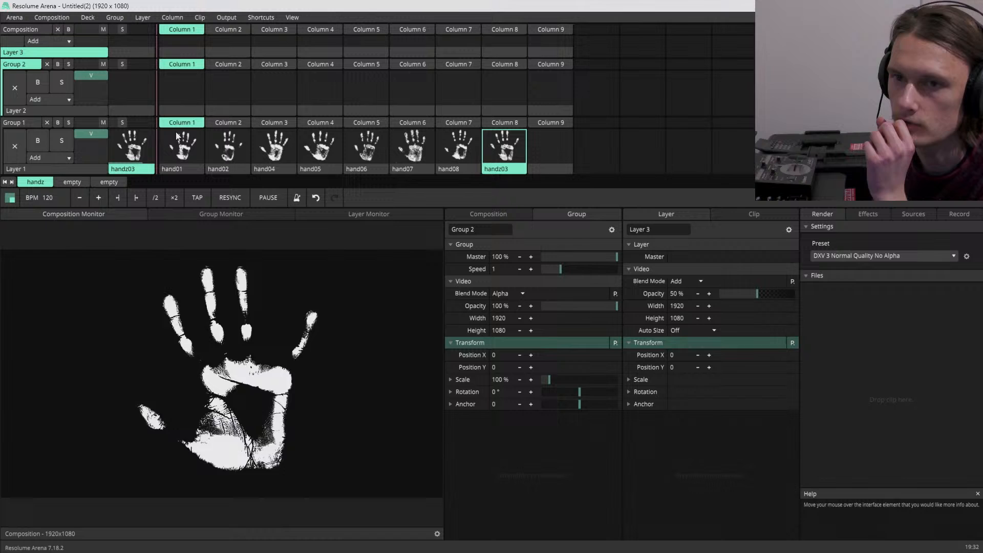
click(14, 124)
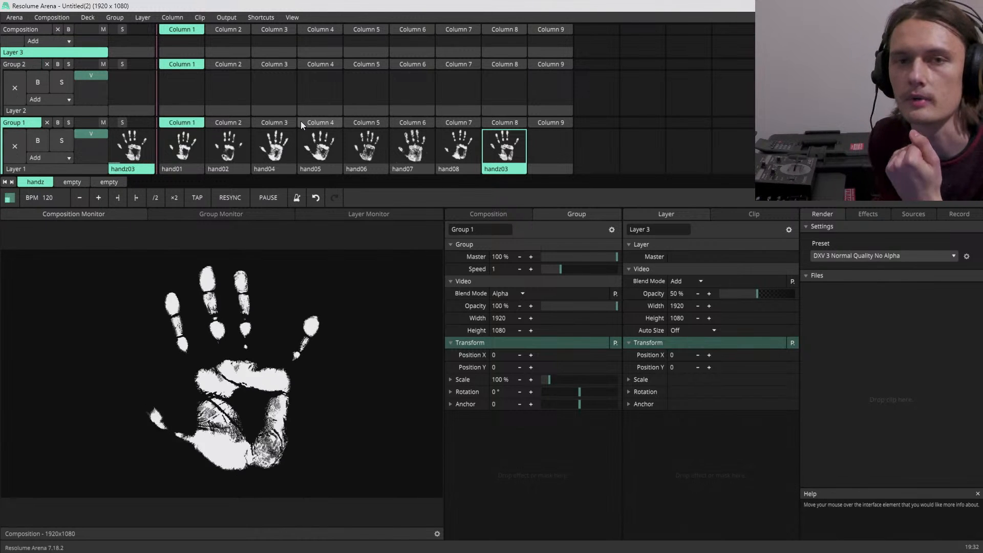
click(226, 17)
mouse_move(292, 18)
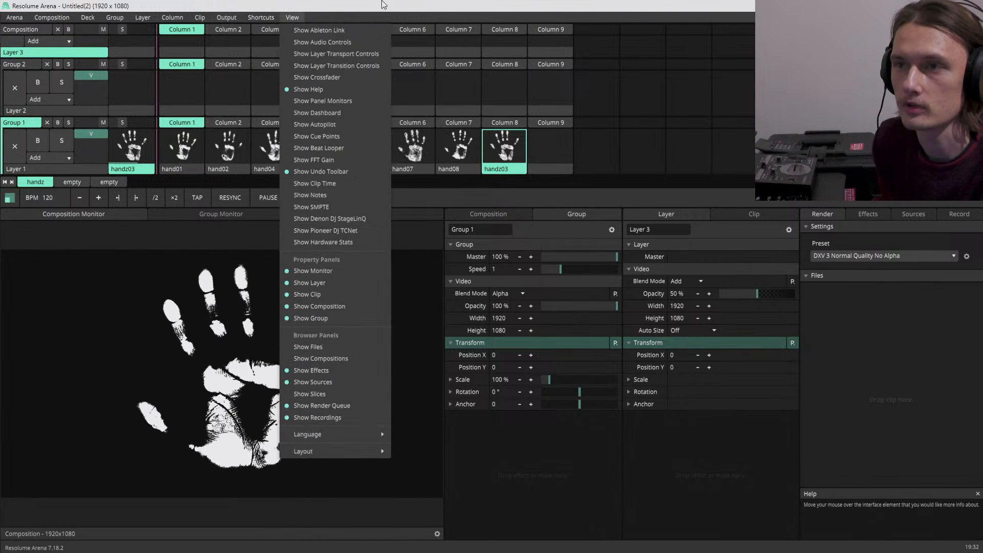
click(383, 5)
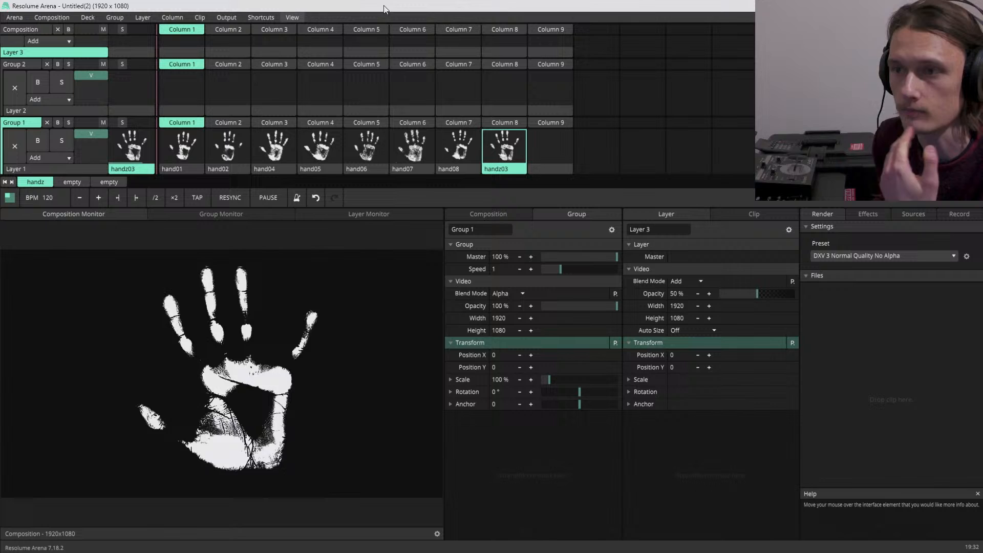
- Inspect the input settings of Slice 2 on Screen 2 in Advanced Output and close without saving
click(229, 18)
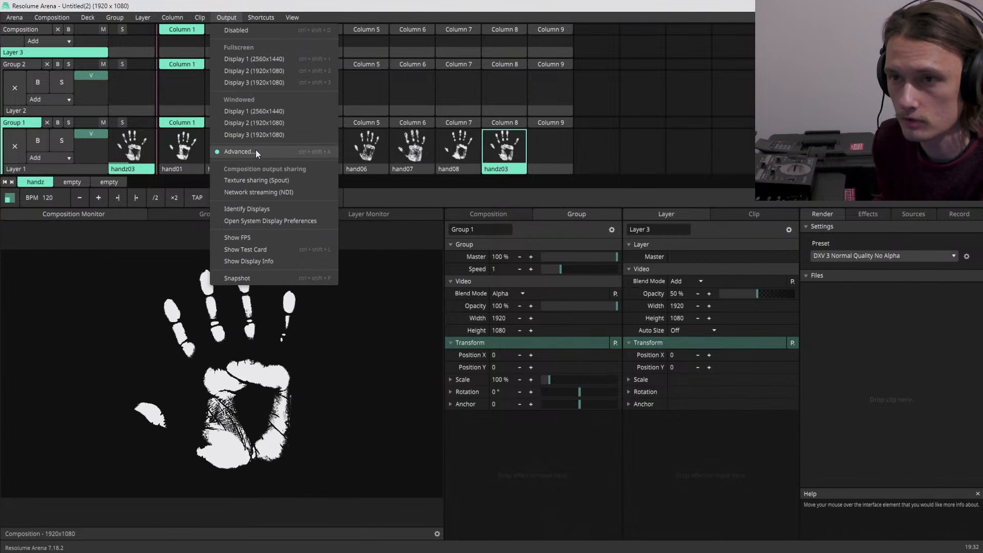
click(238, 152)
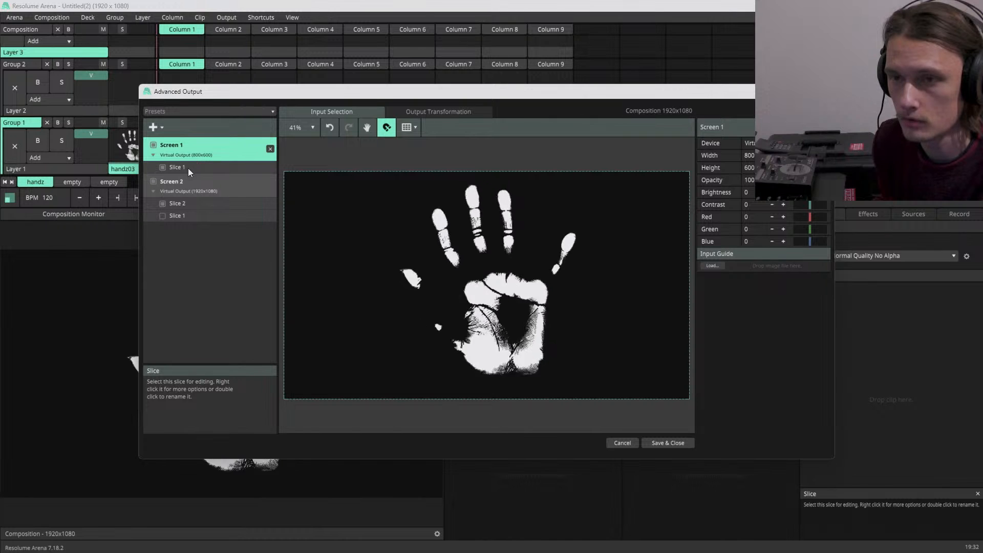
click(185, 205)
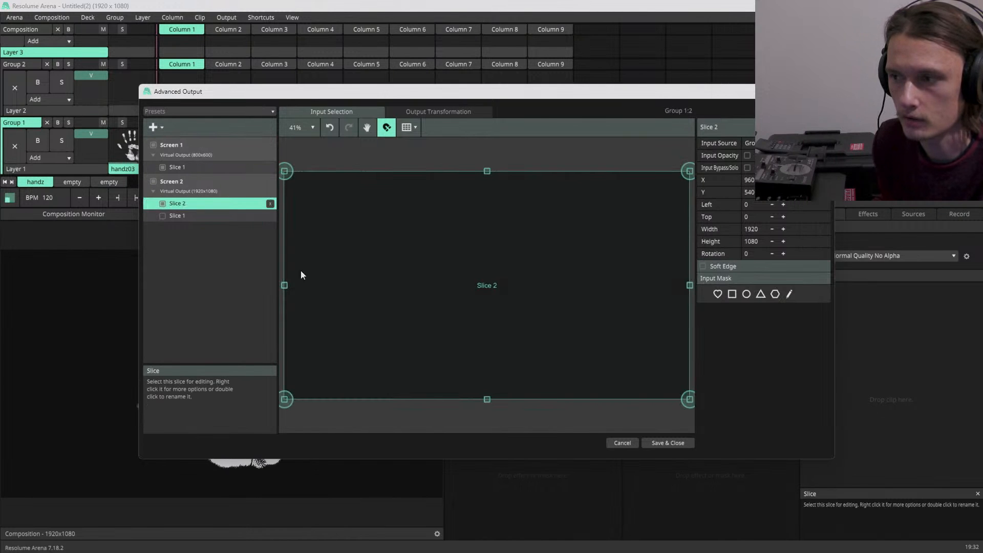
click(621, 443)
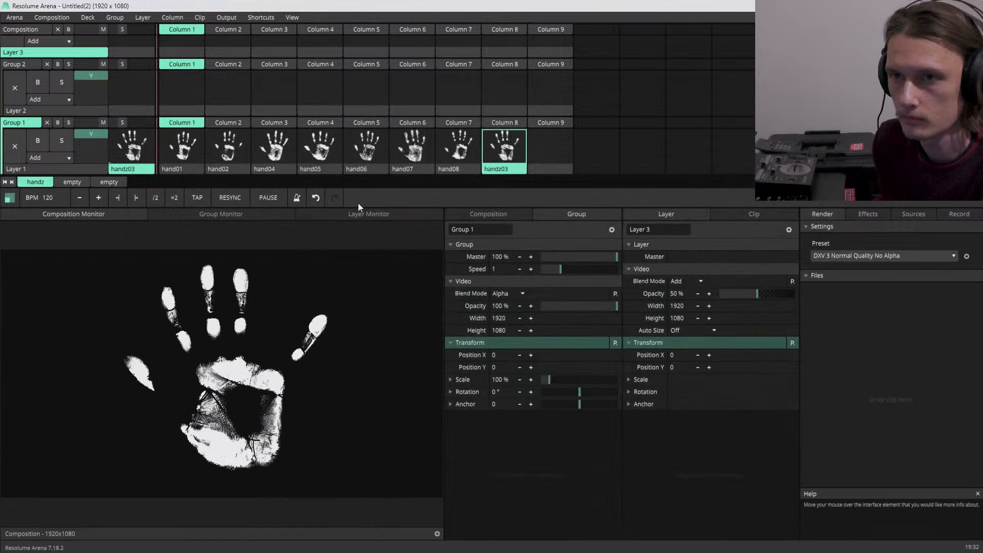
- Add the USB Capture HDMI source to the first clip slot of Layer 2 and trigger it
click(183, 89)
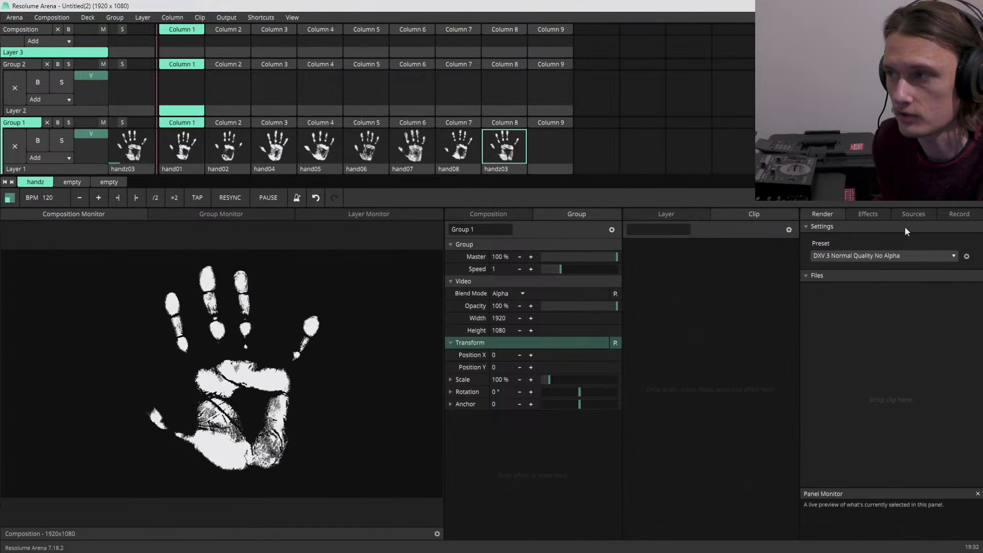
click(912, 215)
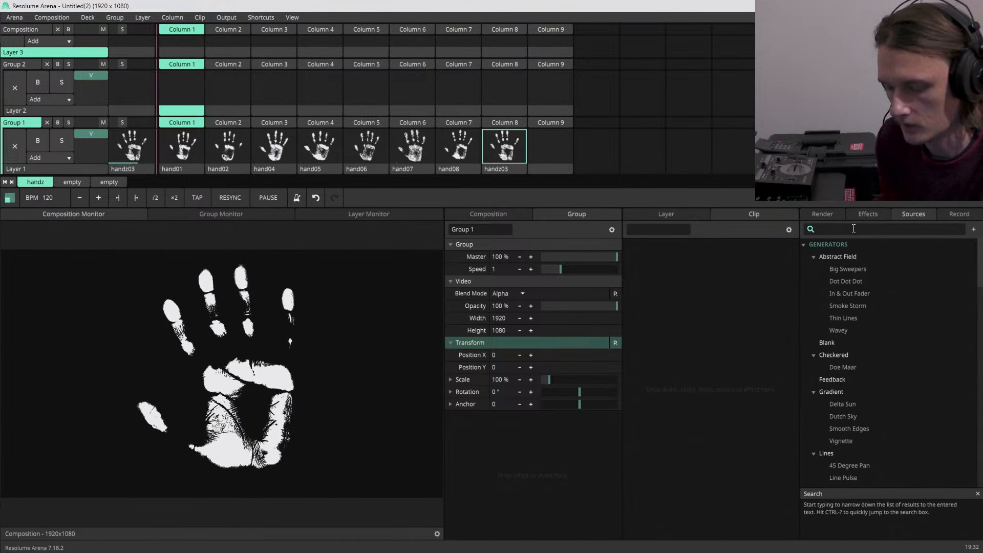
click(853, 228)
text(usb)
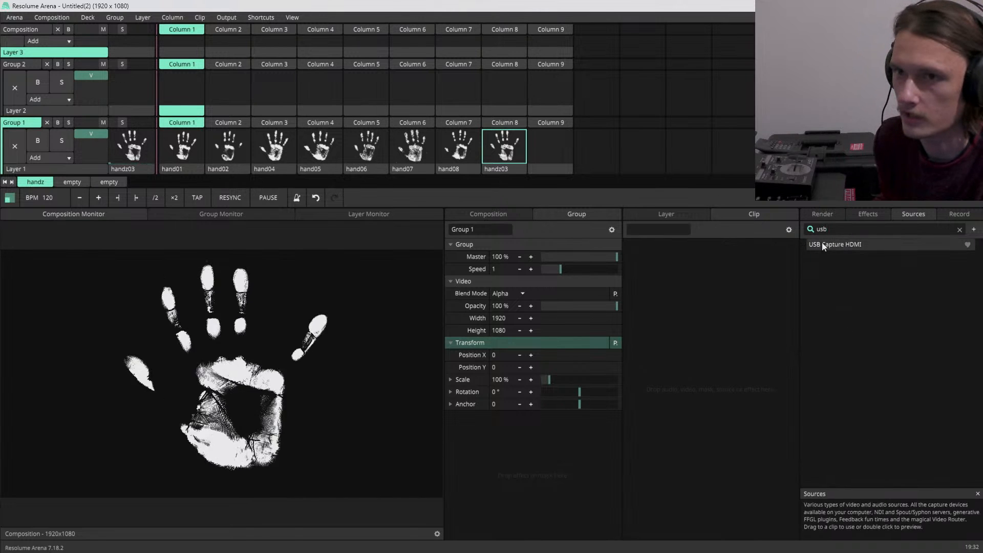
drag(823, 245, 183, 88)
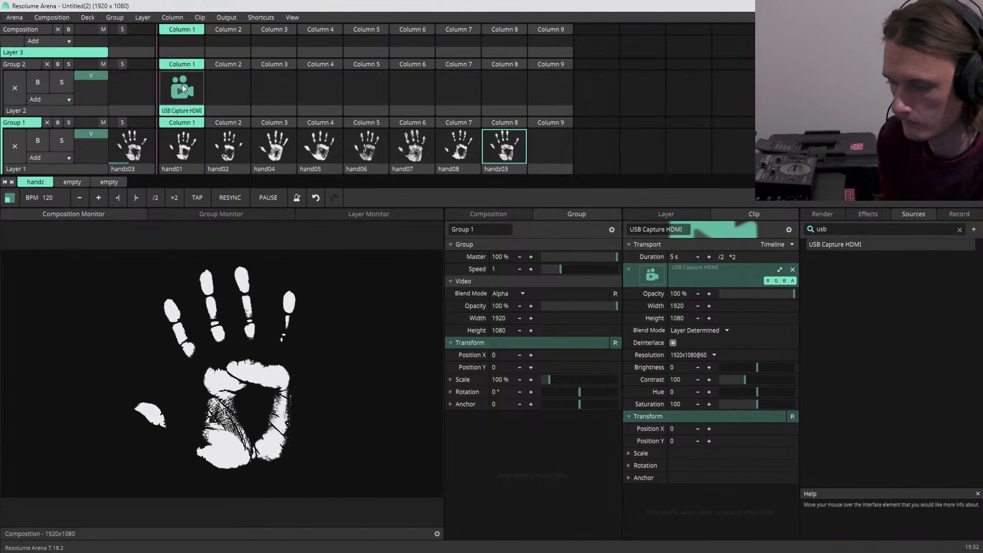
click(183, 88)
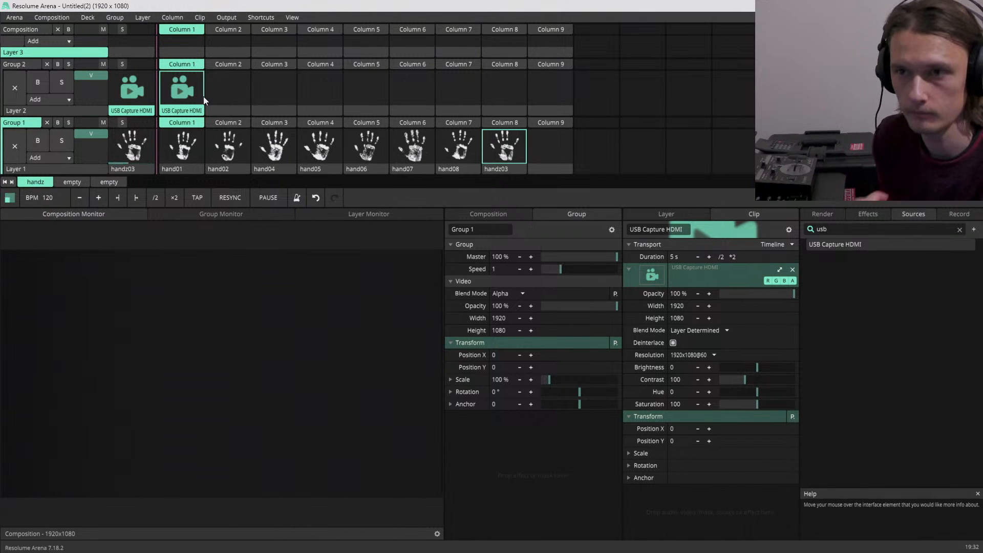
- Try to assign a physical display as the output device of Screen 2 in Advanced Output
click(230, 21)
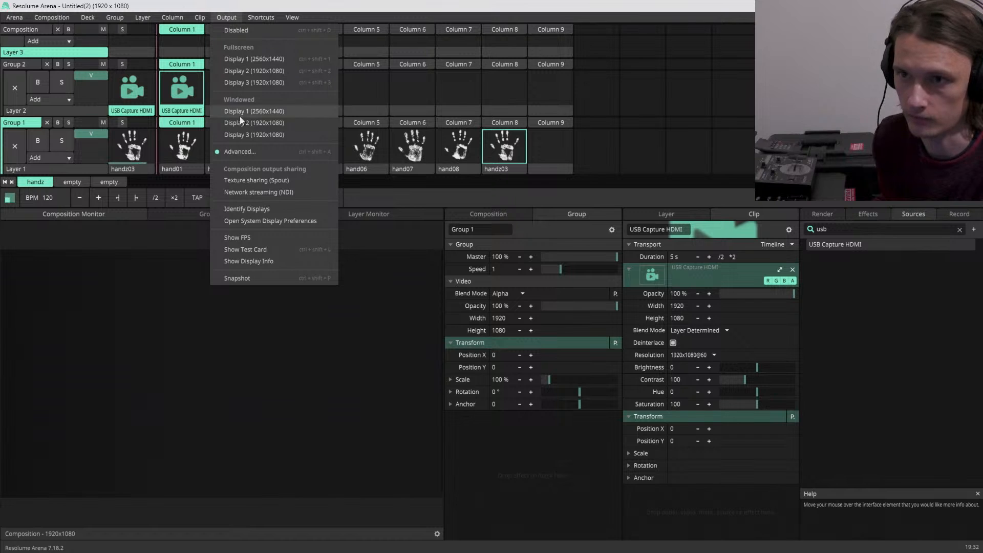
click(263, 155)
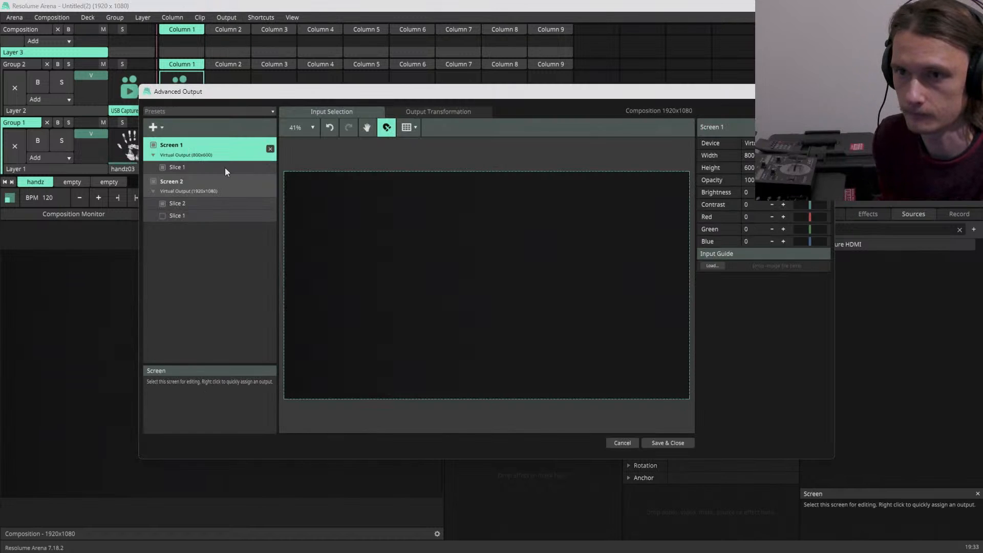
click(193, 183)
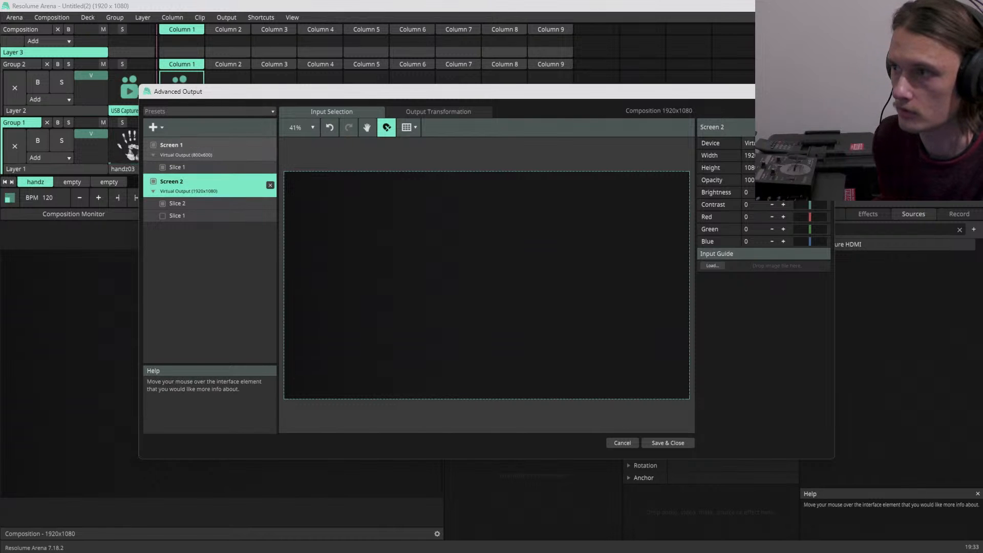
click(785, 143)
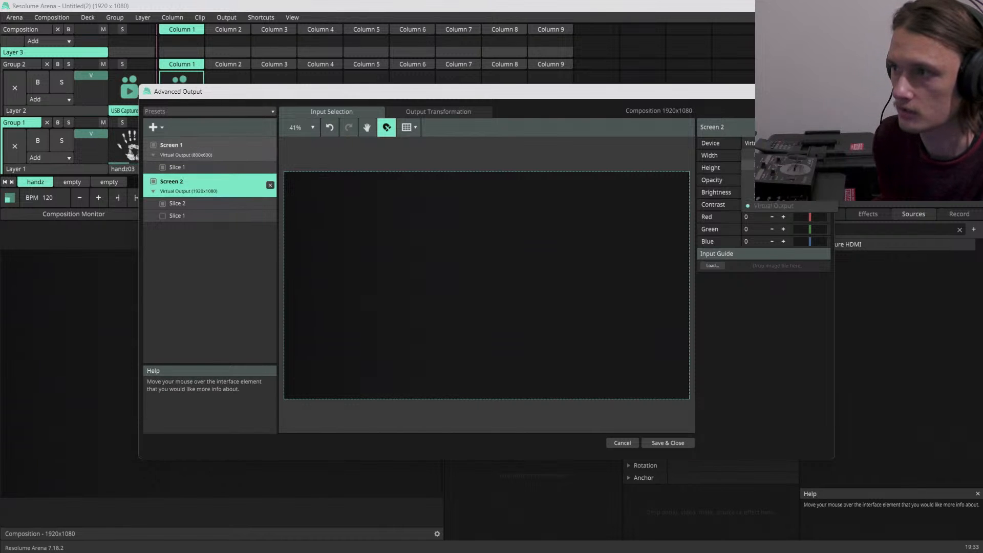
click(786, 164)
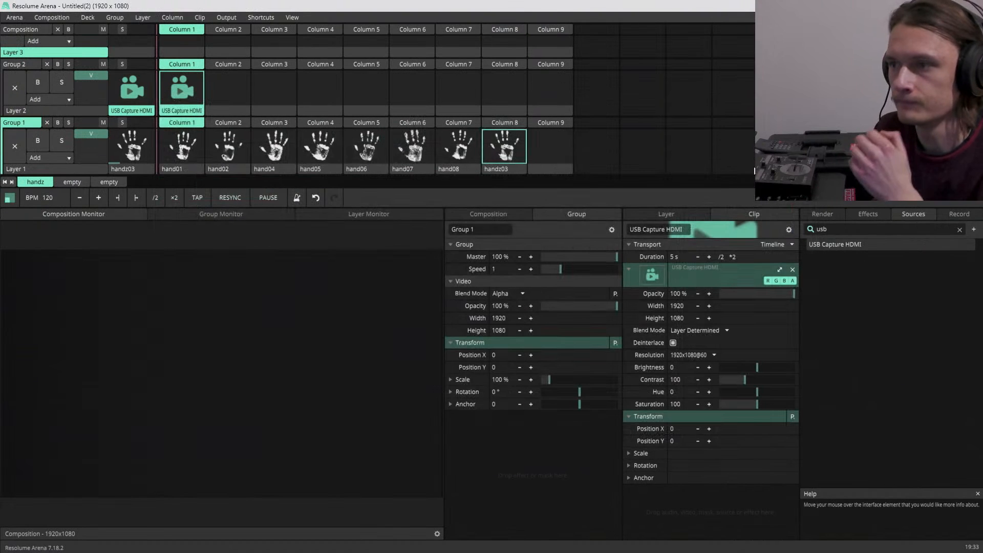
- Reopen Advanced Output and set the device of Screen 2 to Display 3 (1920x1080)
click(228, 17)
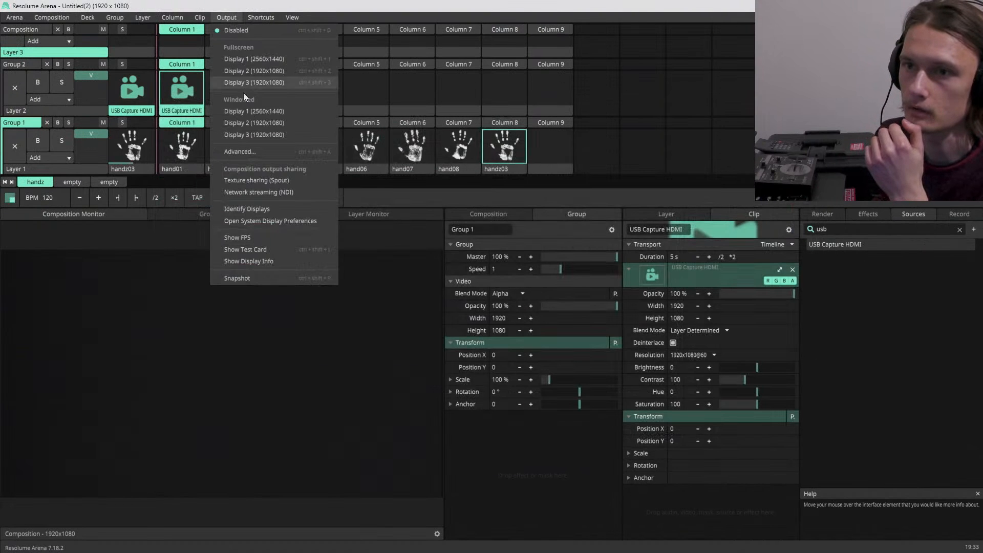
click(261, 155)
click(226, 189)
click(749, 143)
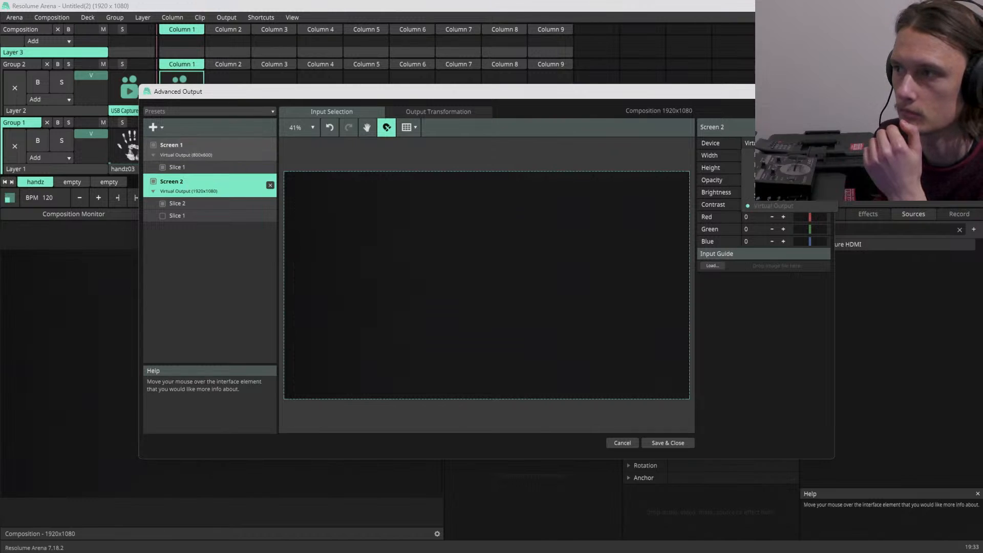
click(778, 176)
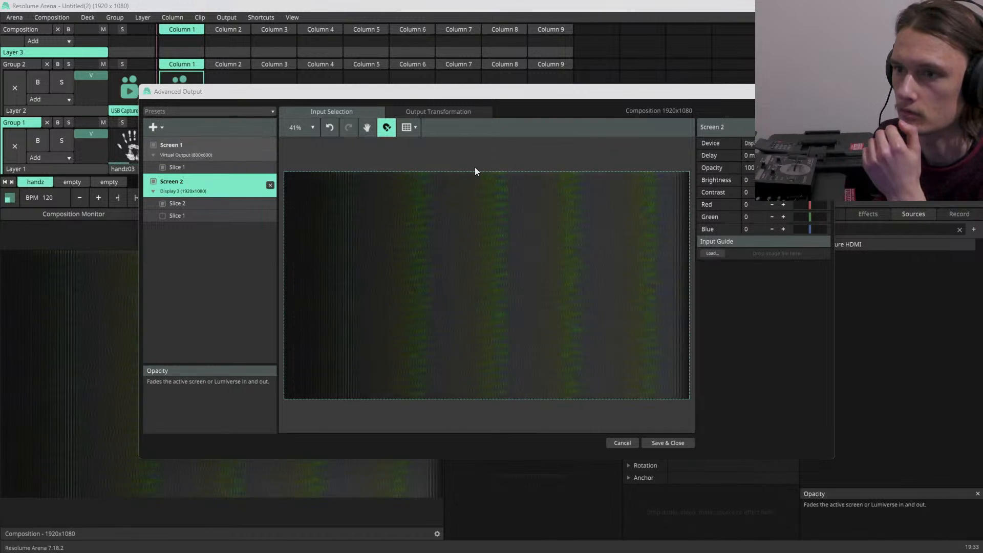
- Set the input source of Slice 2 on Screen 2 to Group 1
click(198, 204)
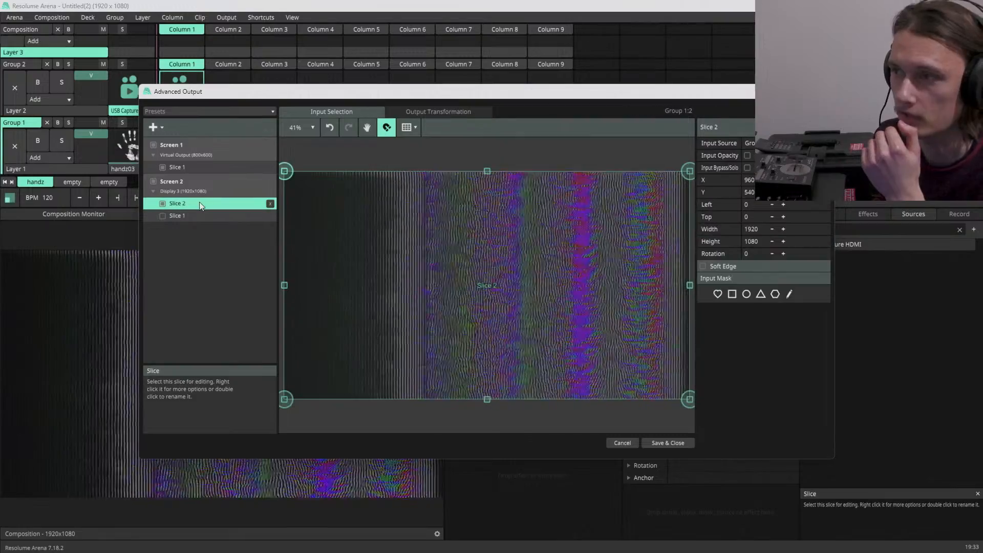
click(200, 149)
click(196, 203)
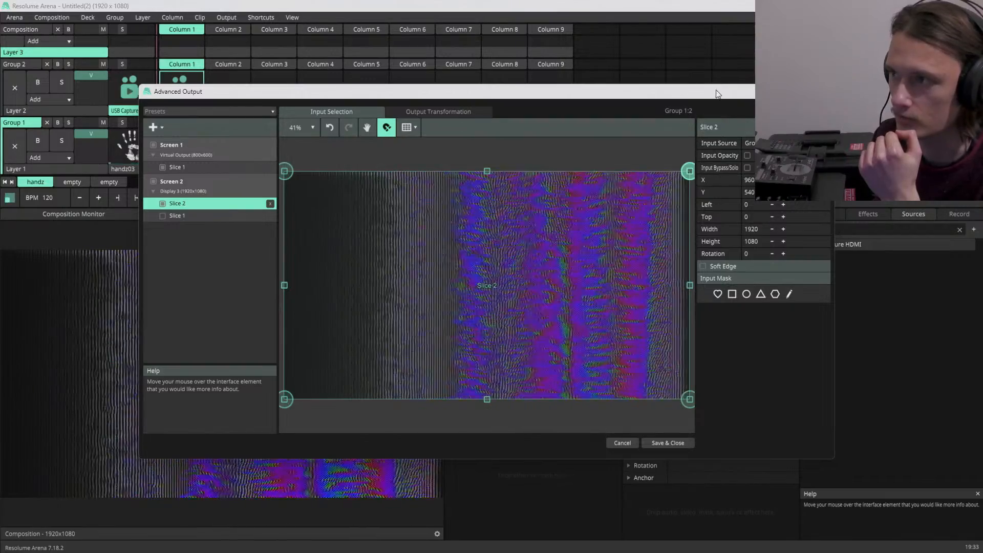
drag(706, 94, 675, 136)
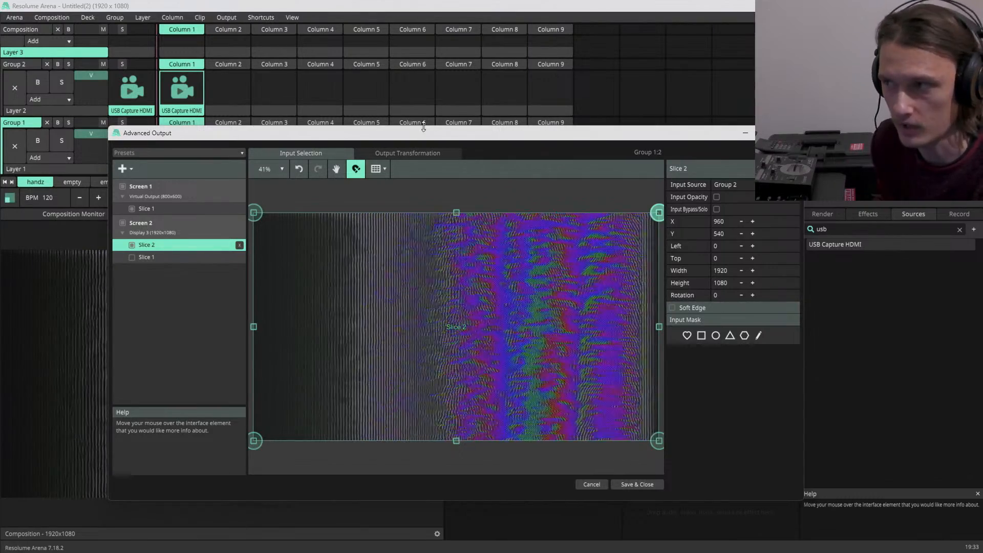
click(735, 182)
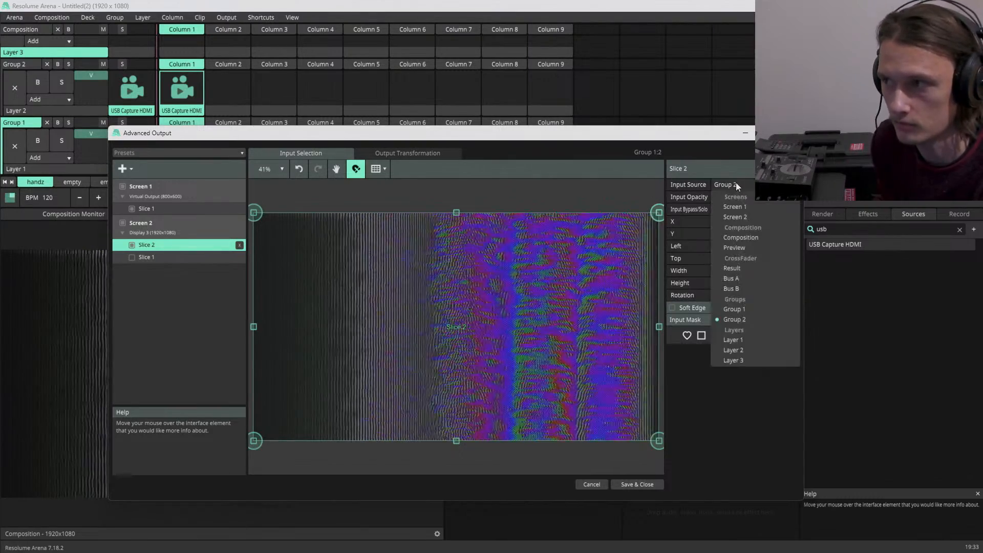
click(738, 309)
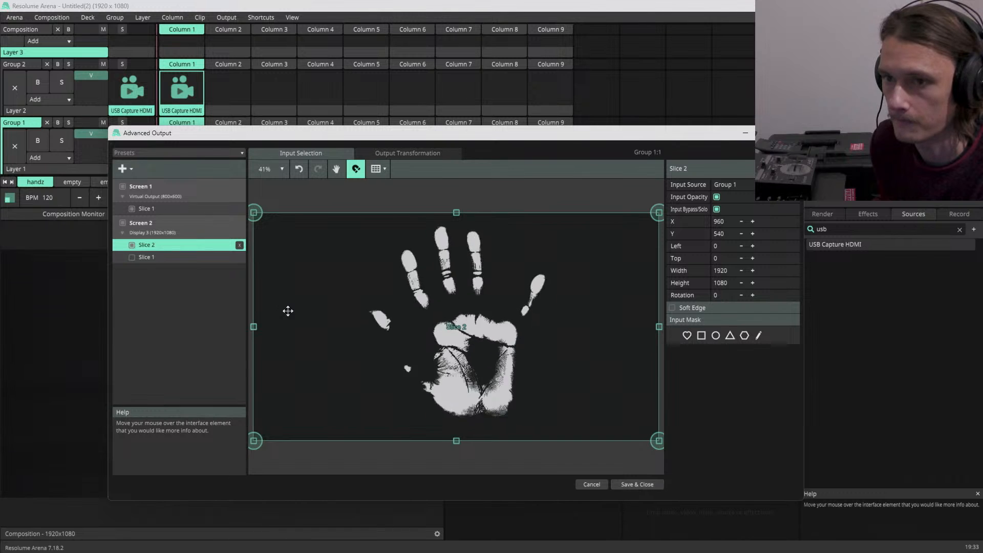
- Try to assign a physical display as the output device of Screen 1
click(154, 194)
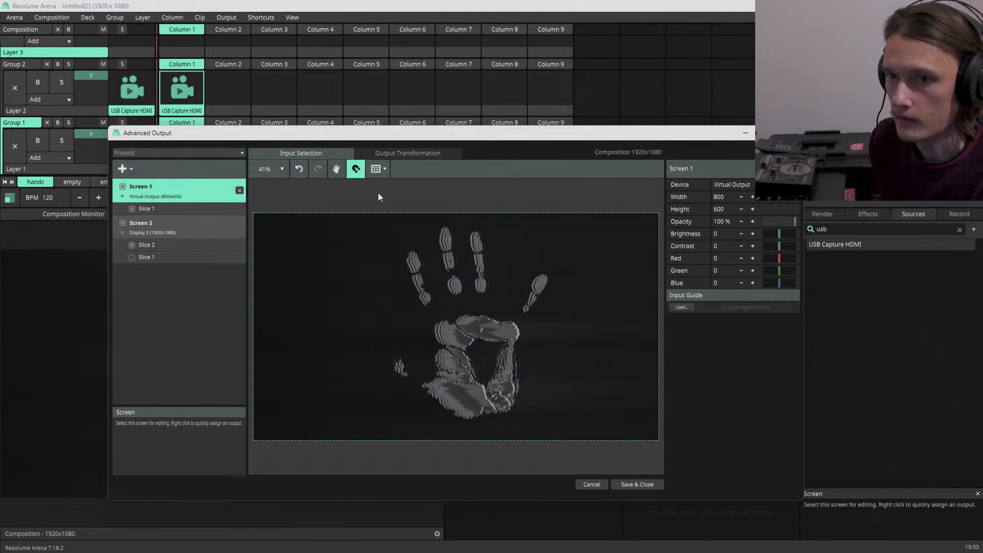
click(740, 186)
click(748, 207)
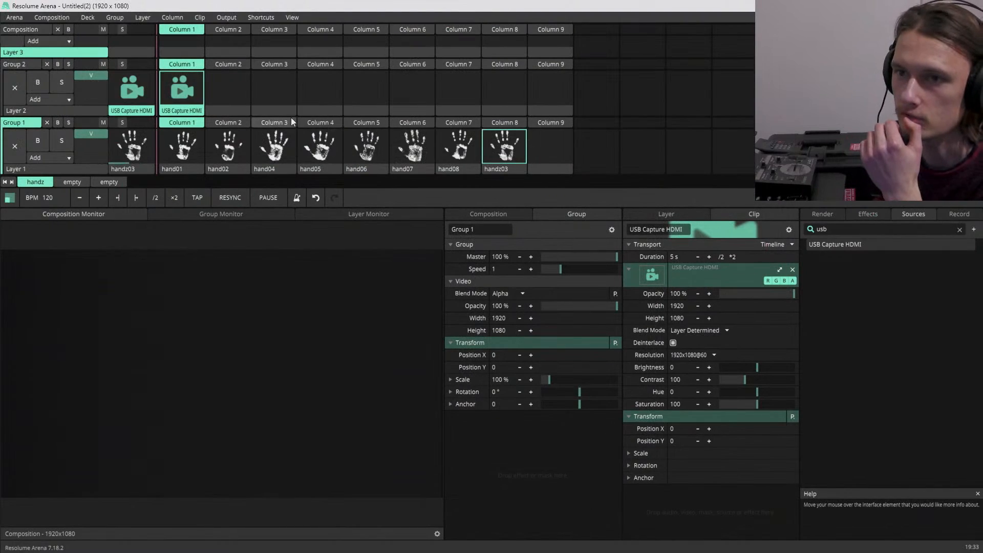
- Assign Display 3 (1920x1080) as the output device of Screen 2 in Advanced Output
click(227, 18)
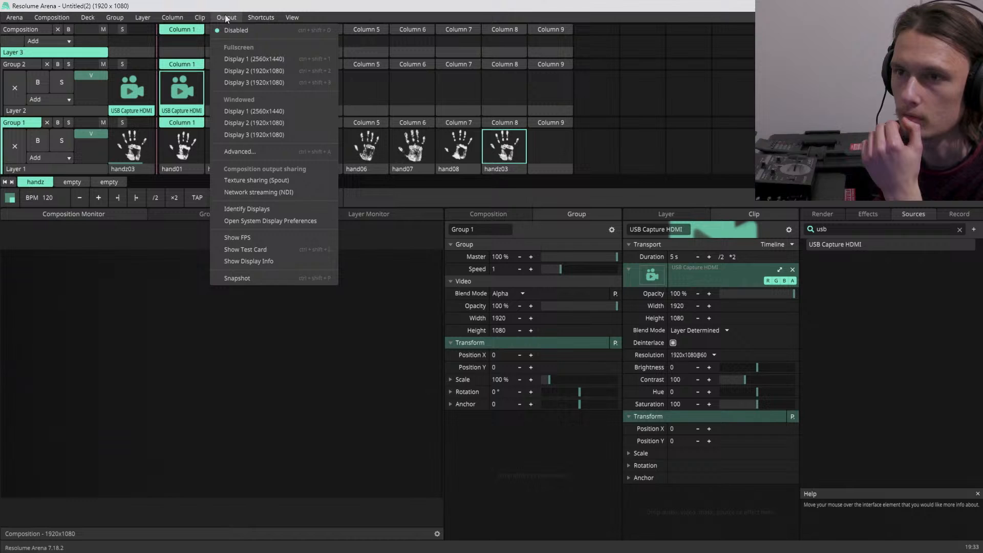
click(254, 154)
click(165, 228)
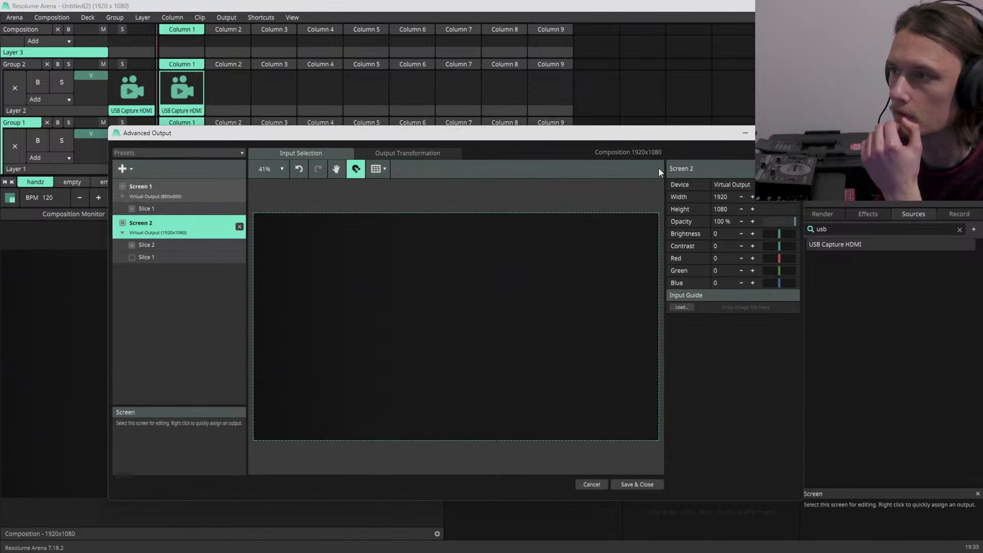
click(738, 184)
click(745, 219)
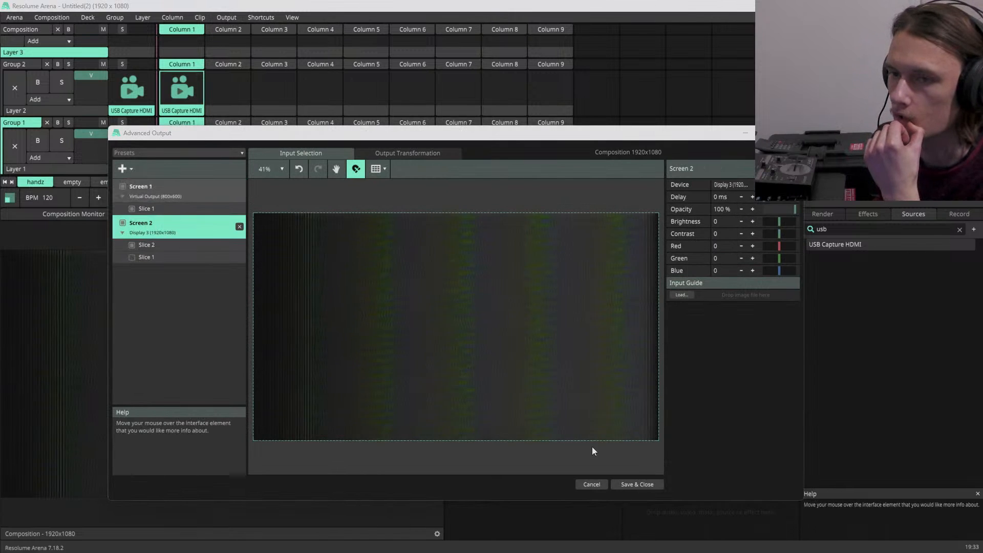
- Switch Slice 2 on Screen 2 to take its input from Group 1, and save the Advanced Output setup
click(204, 248)
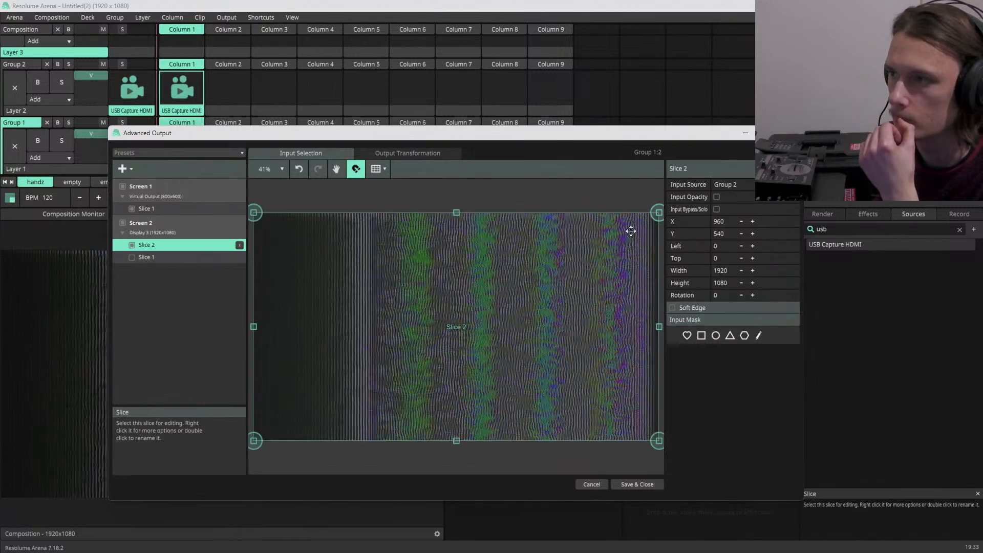
click(742, 183)
click(739, 309)
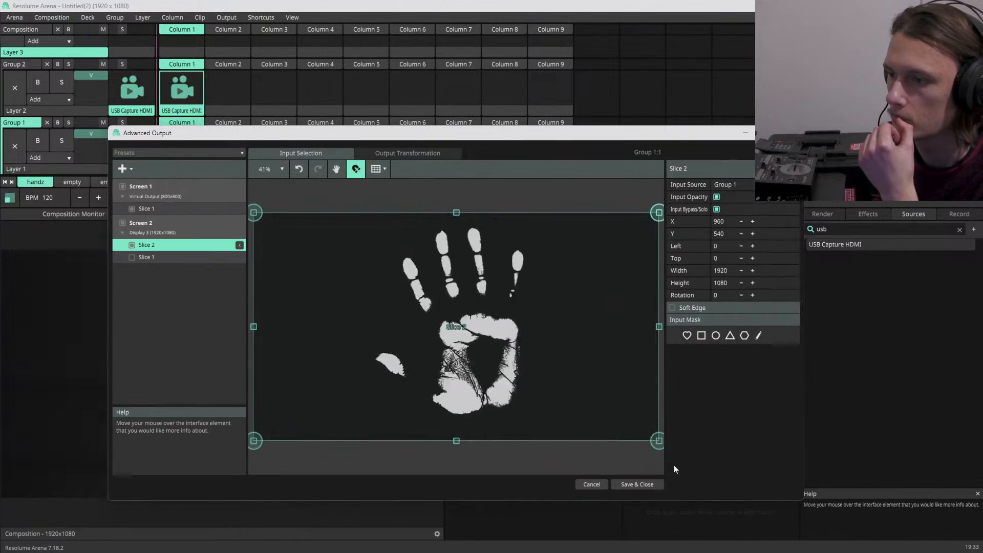
click(637, 484)
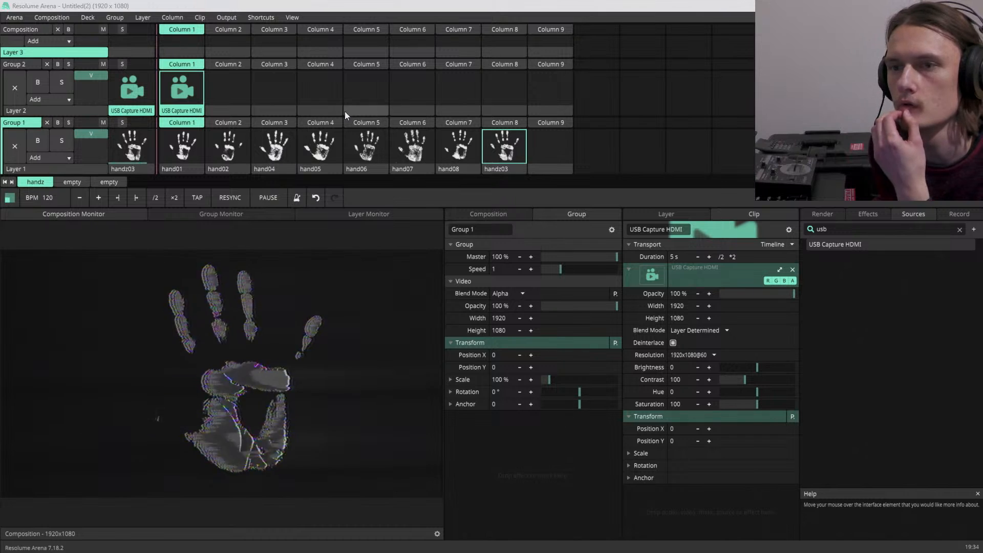
- Enlarge the clip grid area so that Layer 3 fits fully in view
drag(376, 188, 388, 272)
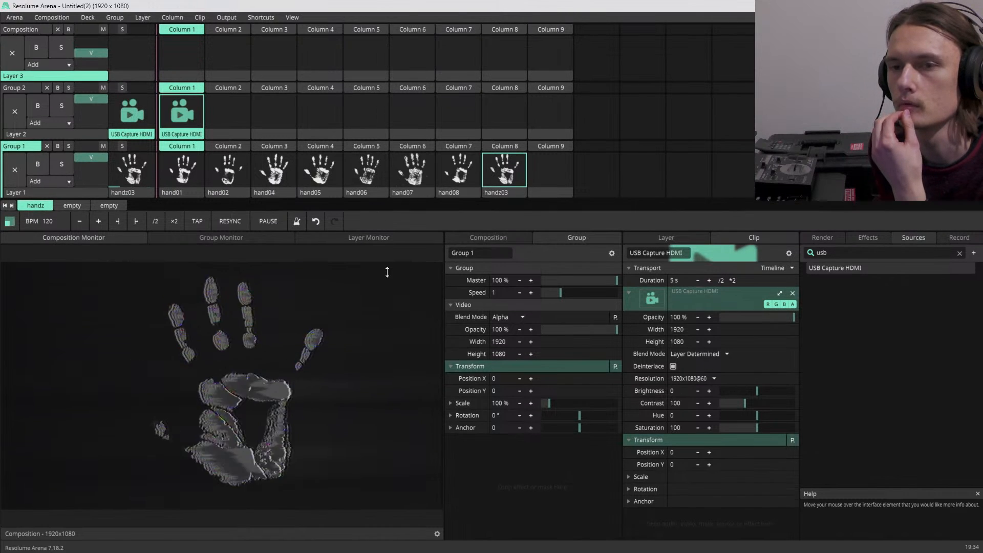
drag(382, 204, 374, 231)
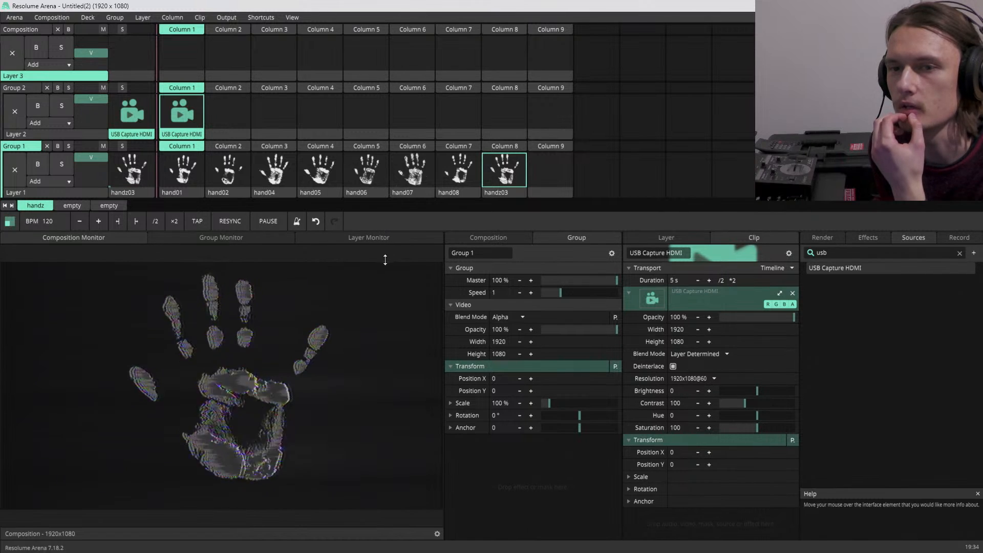
drag(388, 227, 394, 263)
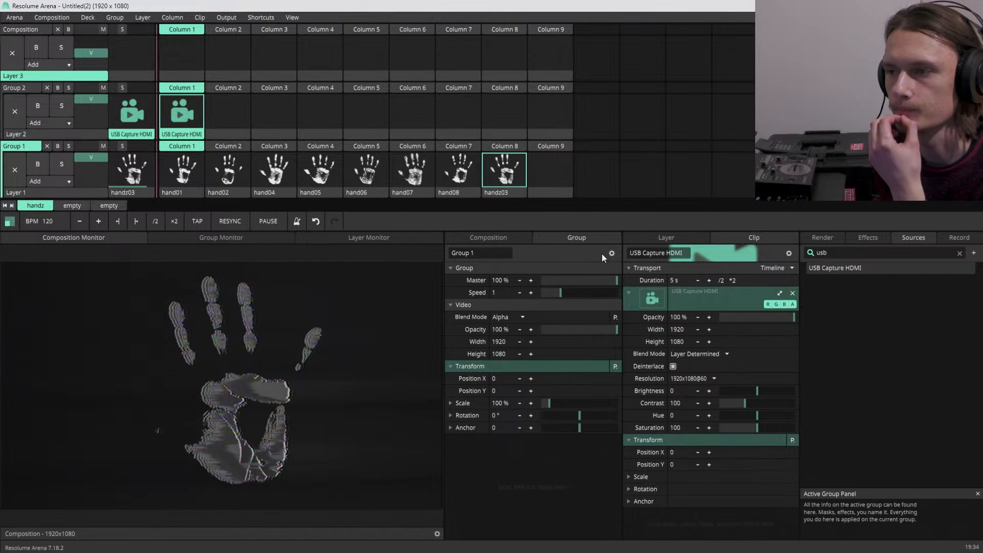
- Collapse the Group and Video sections of Group 1 and add the Tint effect to the group
click(450, 306)
click(451, 268)
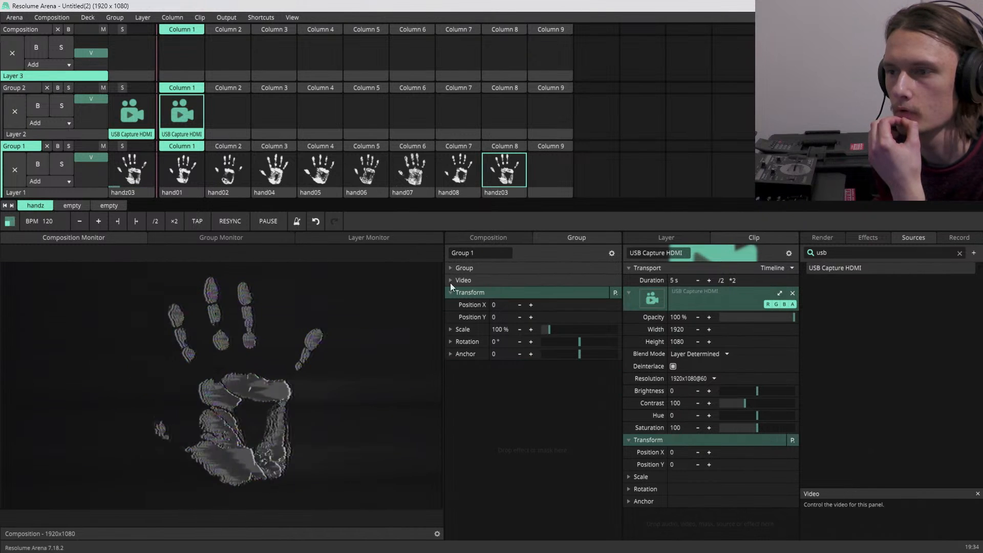
click(867, 239)
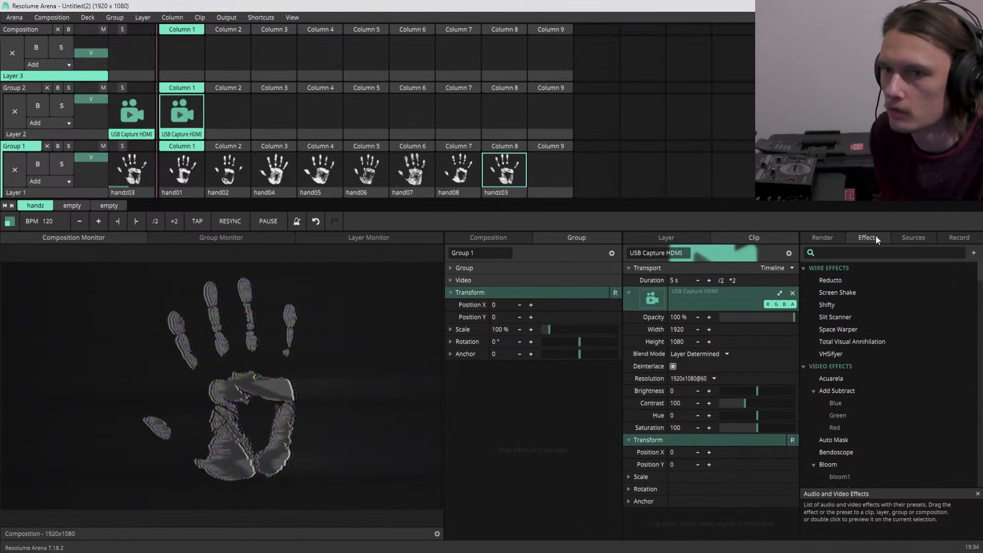
text(tint)
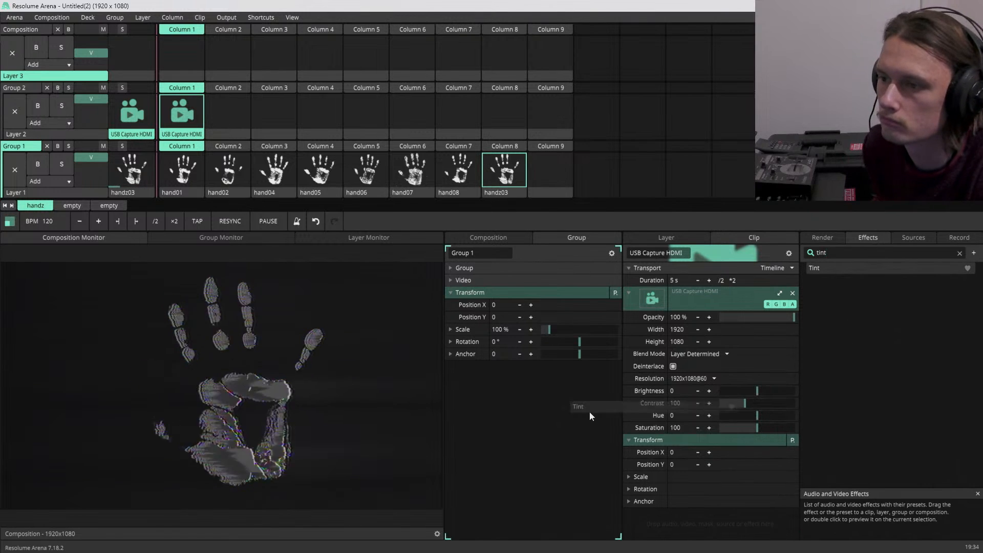
drag(574, 423, 574, 423)
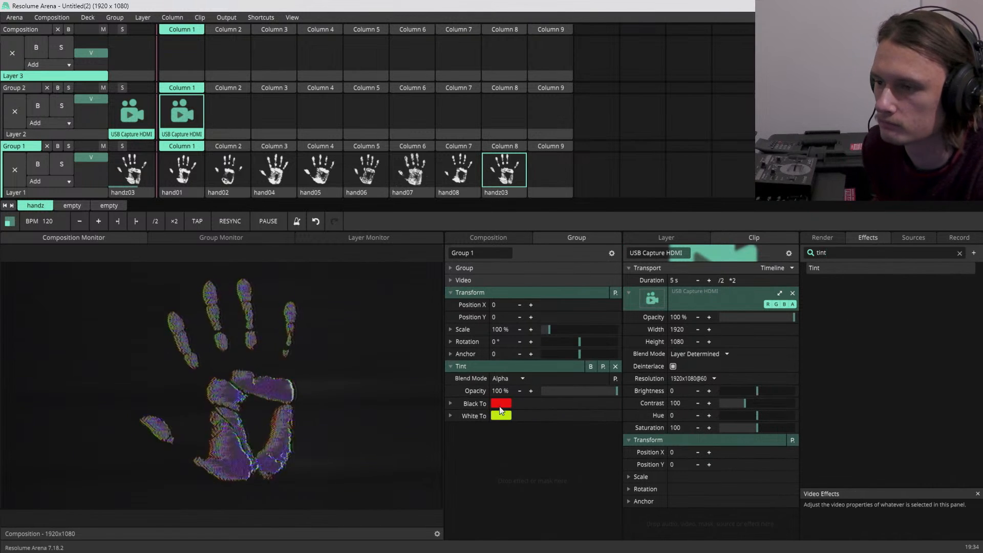
- Set the brightness of the Tint effect's Black To colour on Group 1 to 0% using HSB values
click(459, 405)
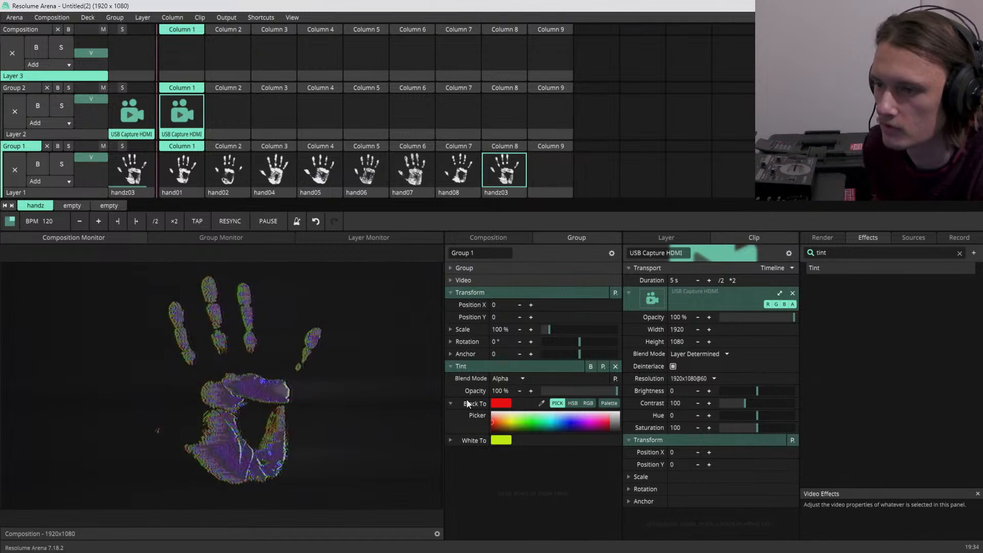
click(450, 440)
click(574, 404)
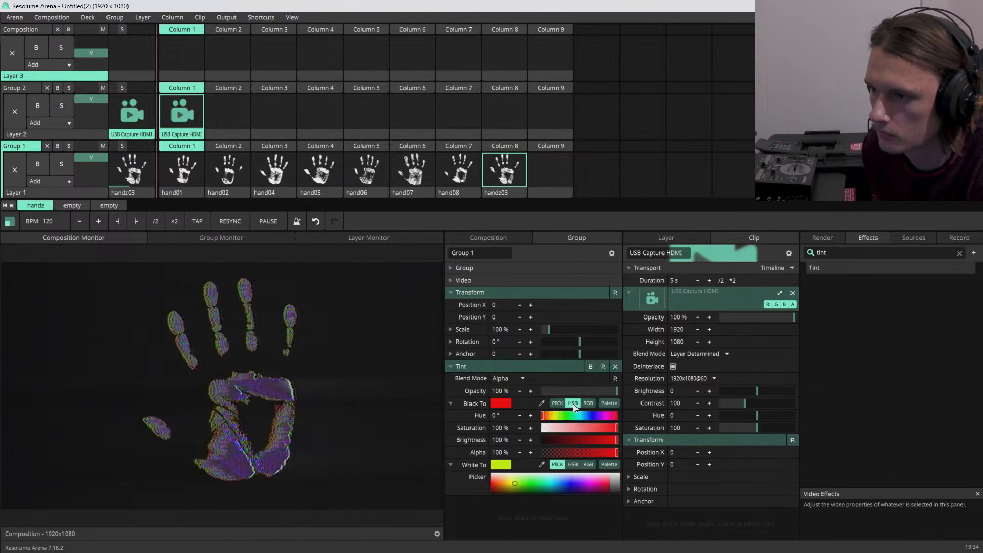
drag(566, 421, 487, 417)
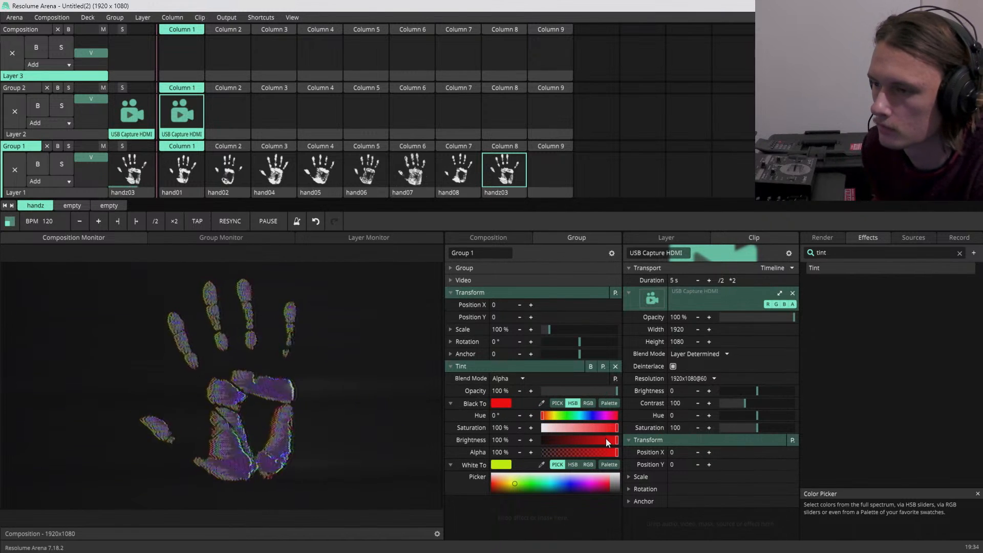
drag(609, 443, 487, 454)
- Set the hue of the Tint effect's White To colour to about 184° (cyan) using HSB values
click(451, 466)
click(451, 466)
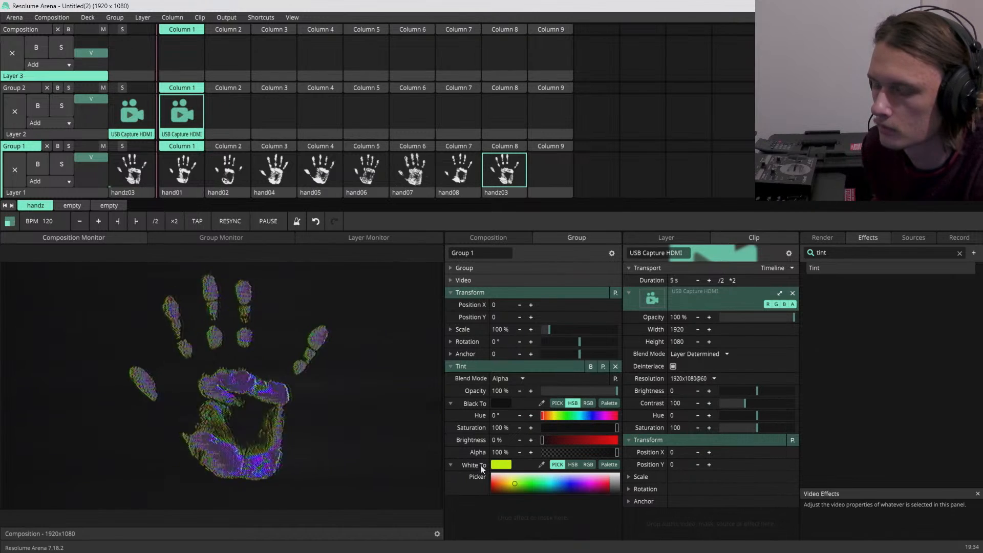
click(573, 465)
drag(566, 479, 581, 480)
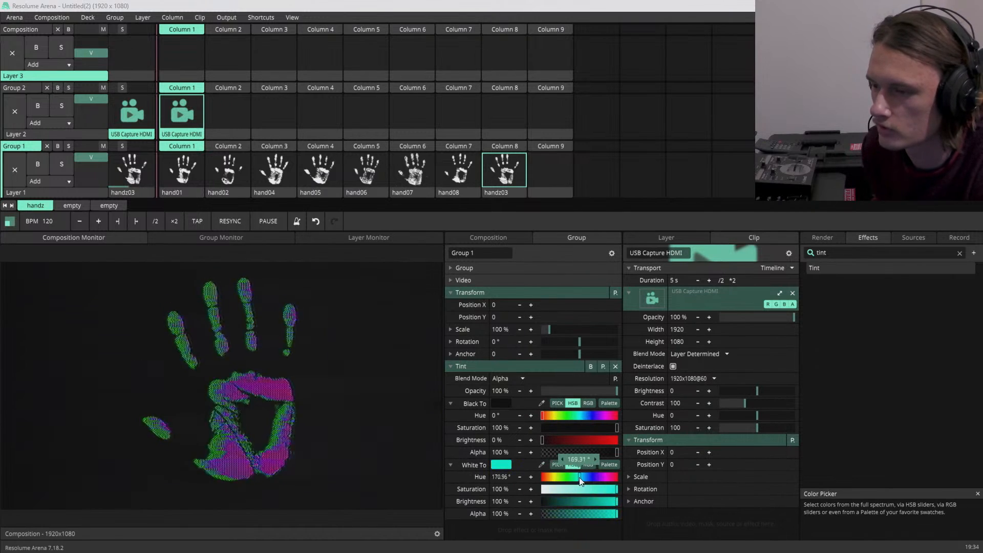
drag(582, 481, 580, 481)
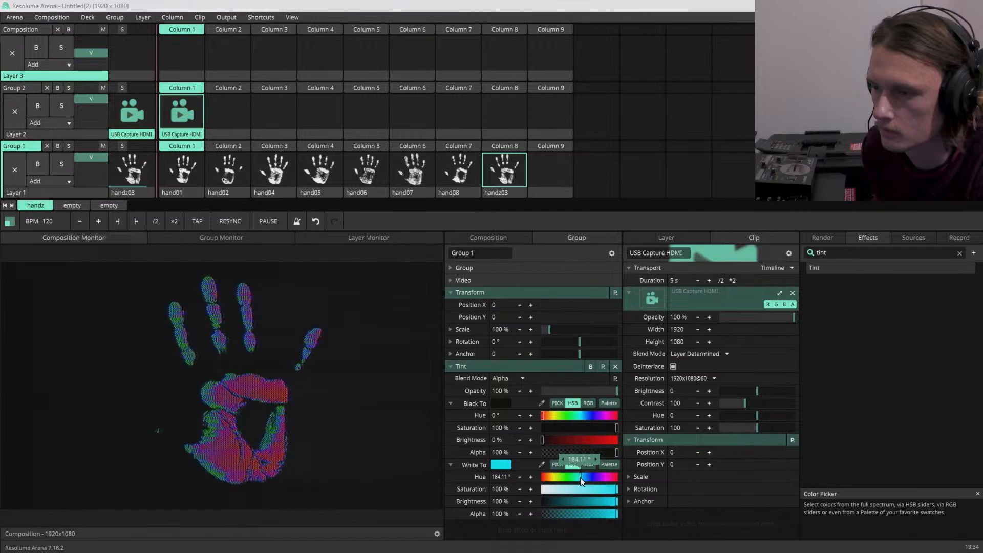
- Set the group monitor to show Group 1, and return to the composition's output with Group 1's settings open
click(238, 238)
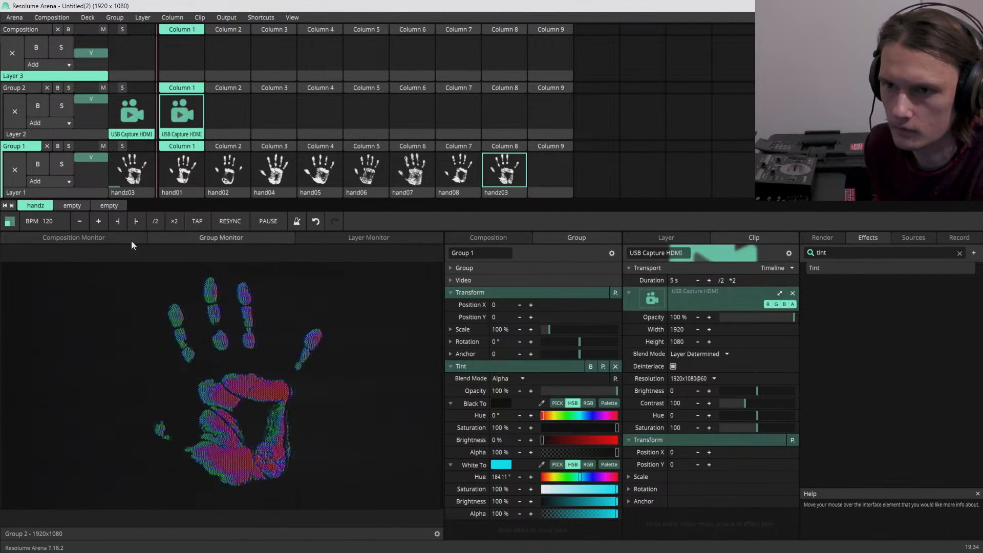
click(437, 534)
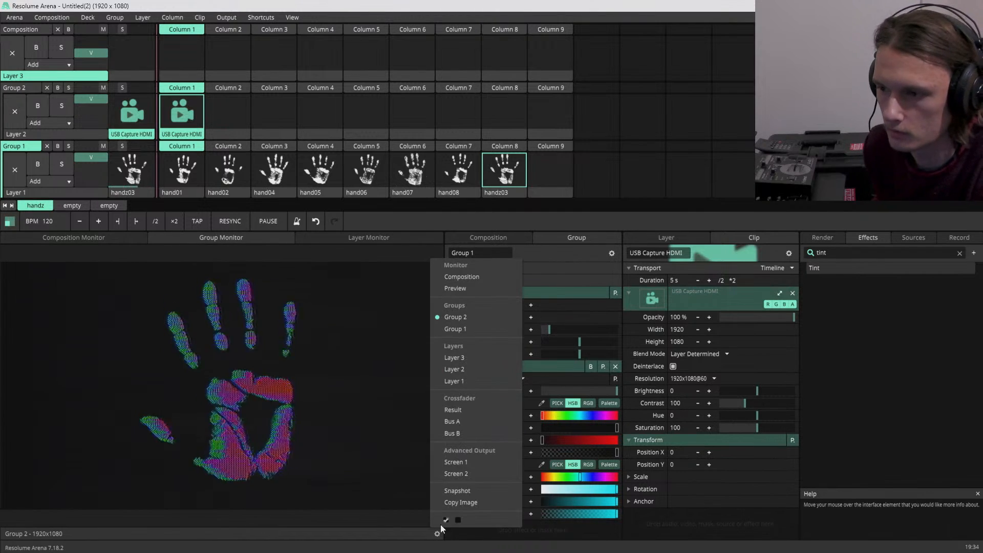
click(455, 334)
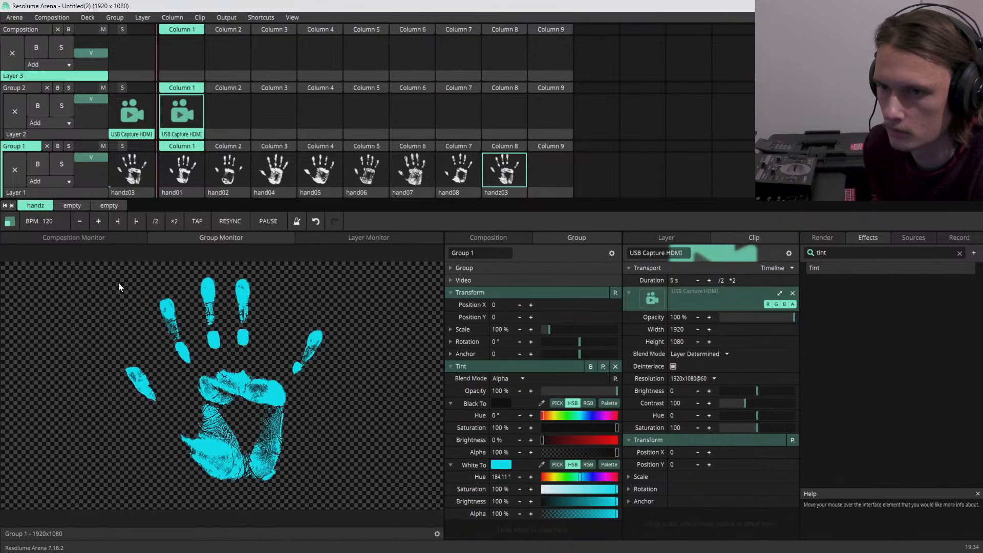
click(91, 239)
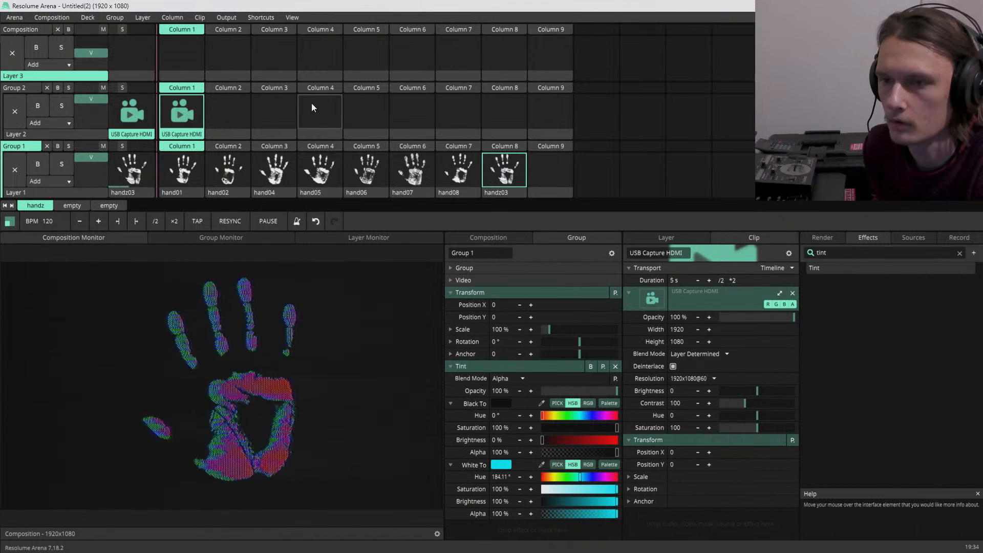
click(487, 237)
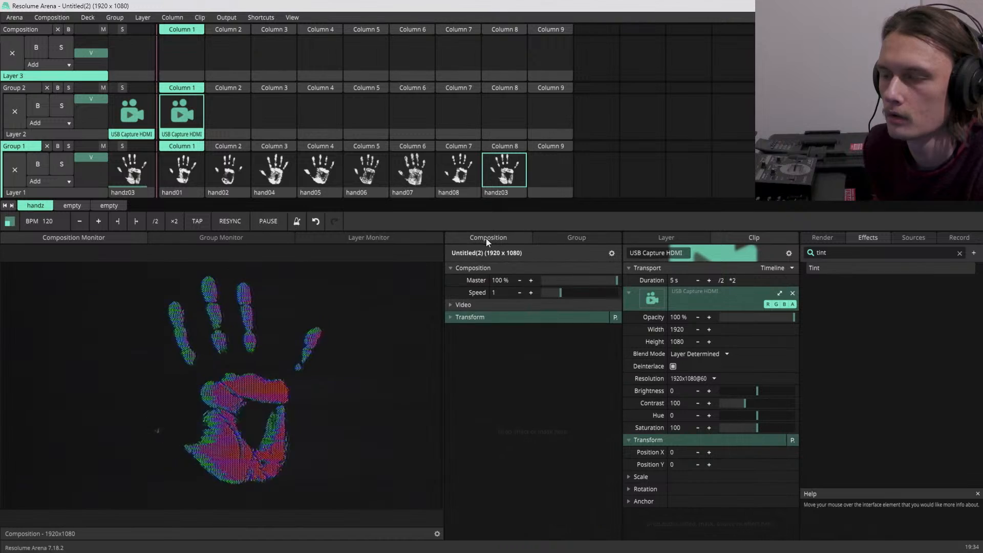
click(552, 235)
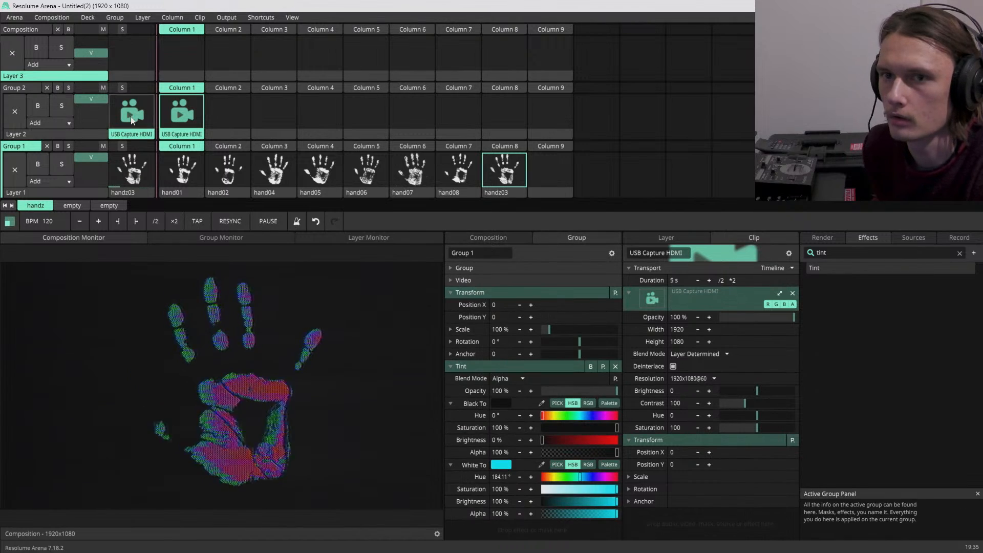
- Find the Master FX effect, add it to Group 2, and compare the Group 1 preview with the composition's output
click(21, 88)
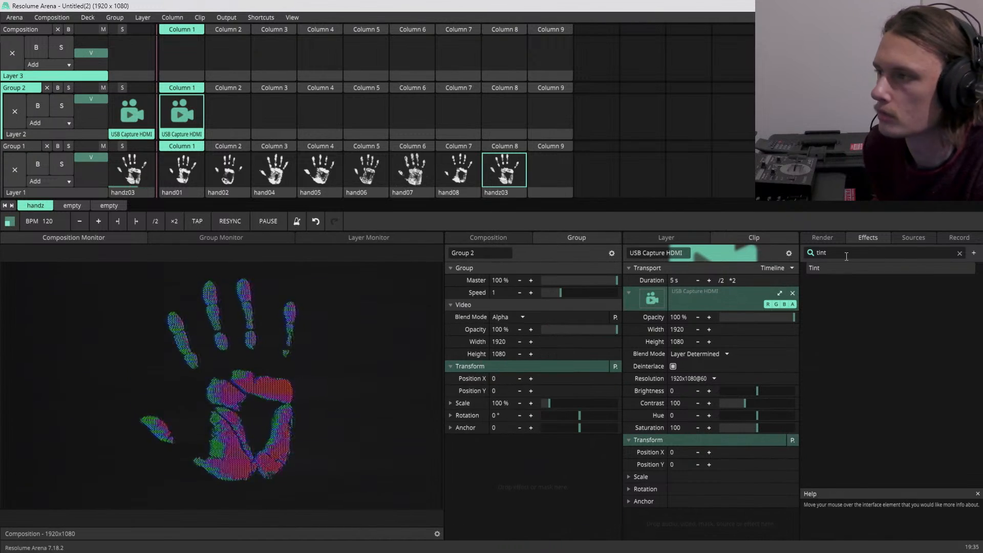
double_click(828, 252)
text(m)
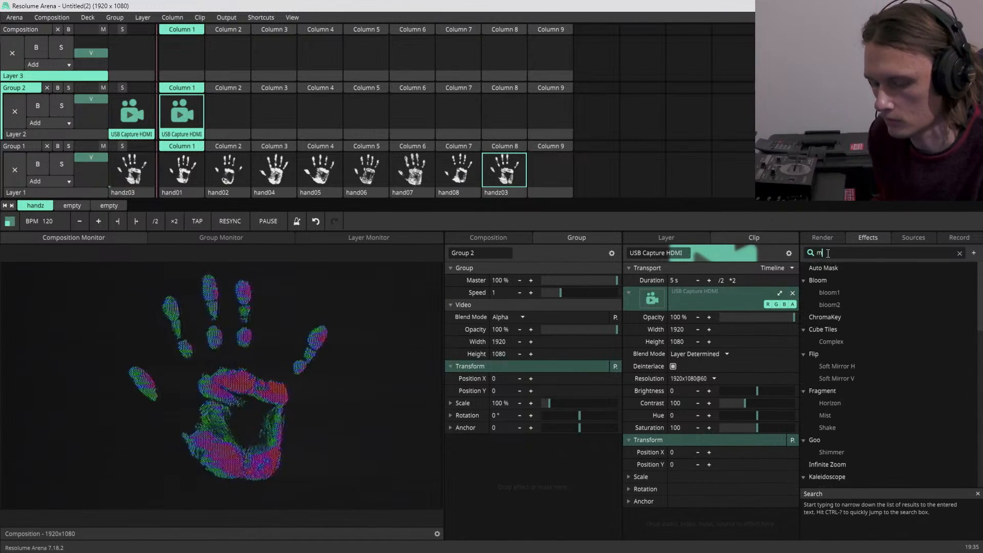
text(a)
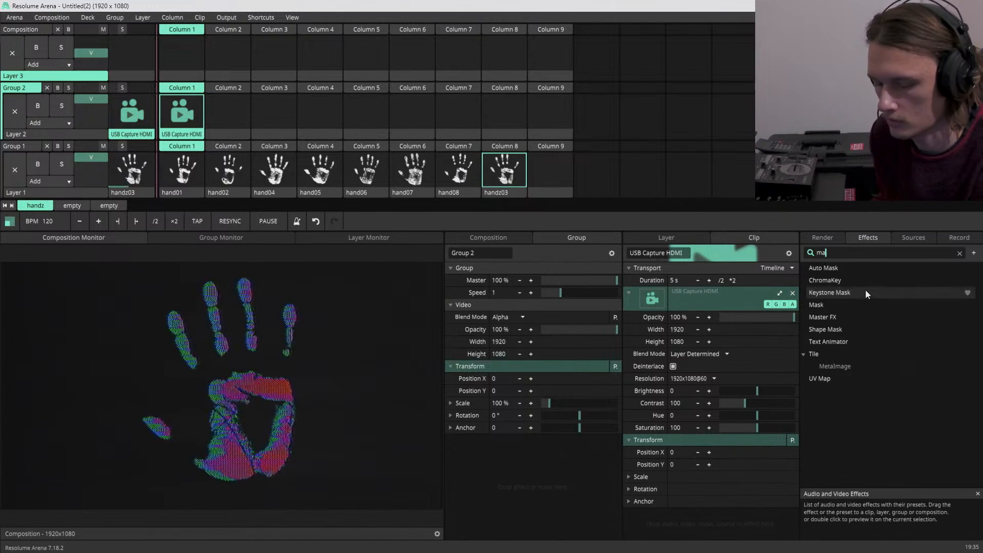
text(ster)
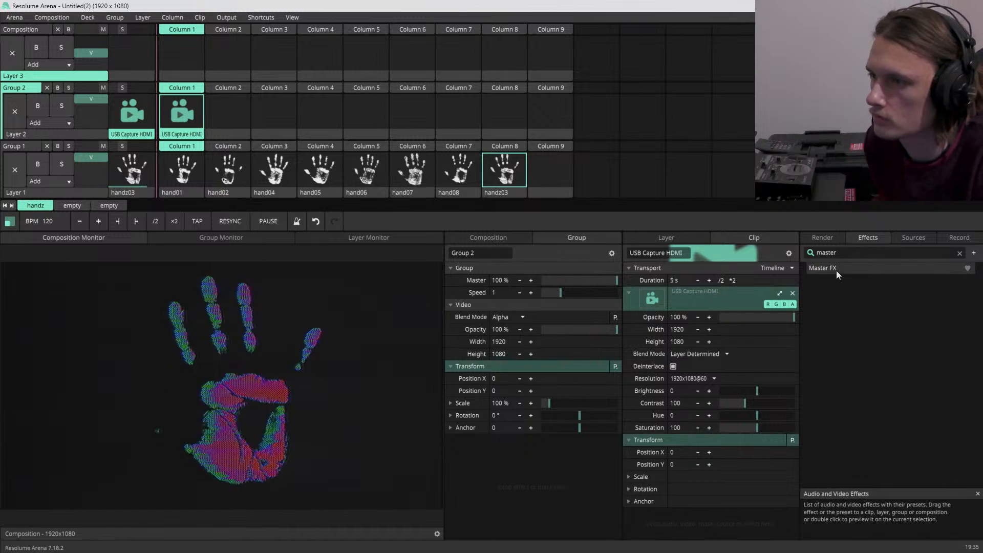
drag(837, 270, 549, 478)
scroll(496, 425, down, 3)
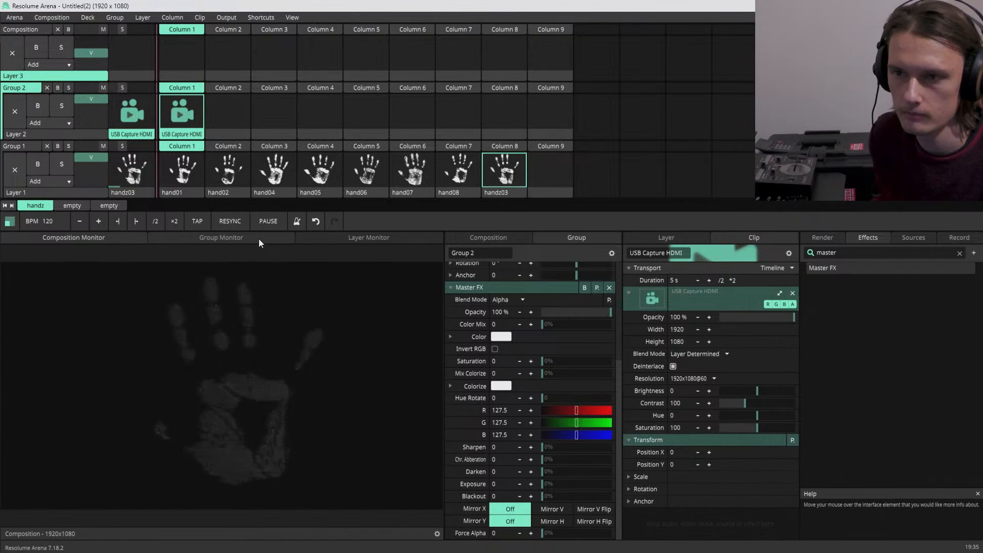
click(259, 239)
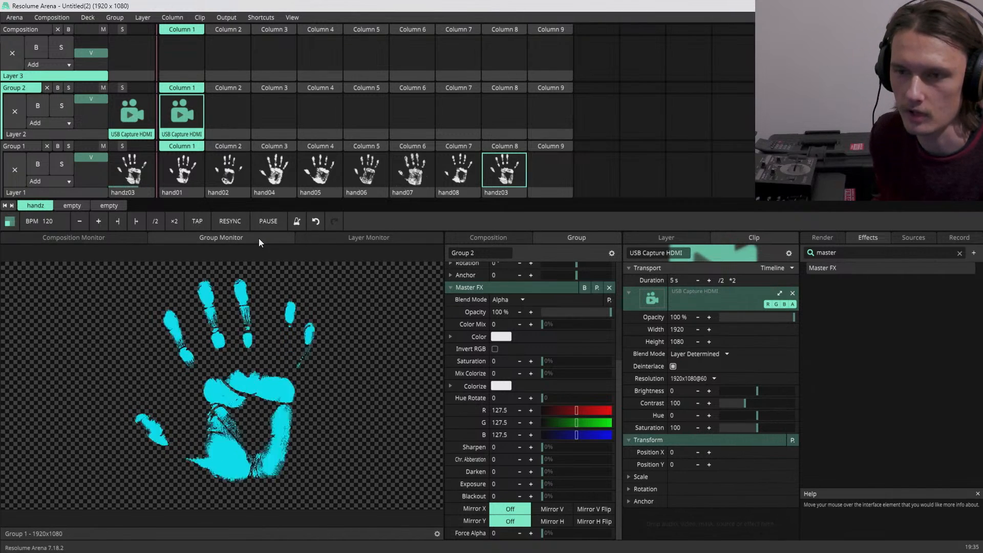
click(112, 237)
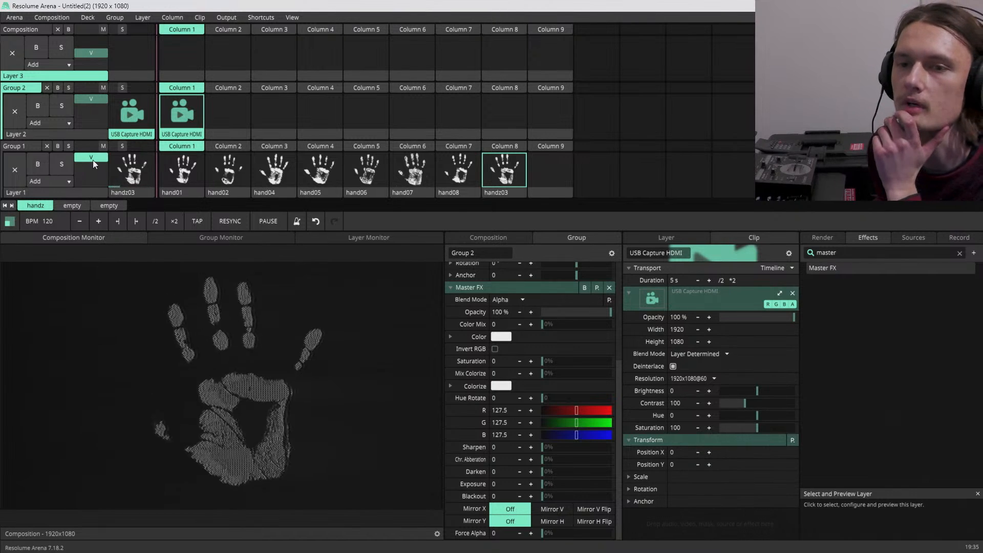
- Insert a layer below the USB Capture HDMI layer in Group 2 and trigger a Solid Color source in its Column 1
right_click(45, 135)
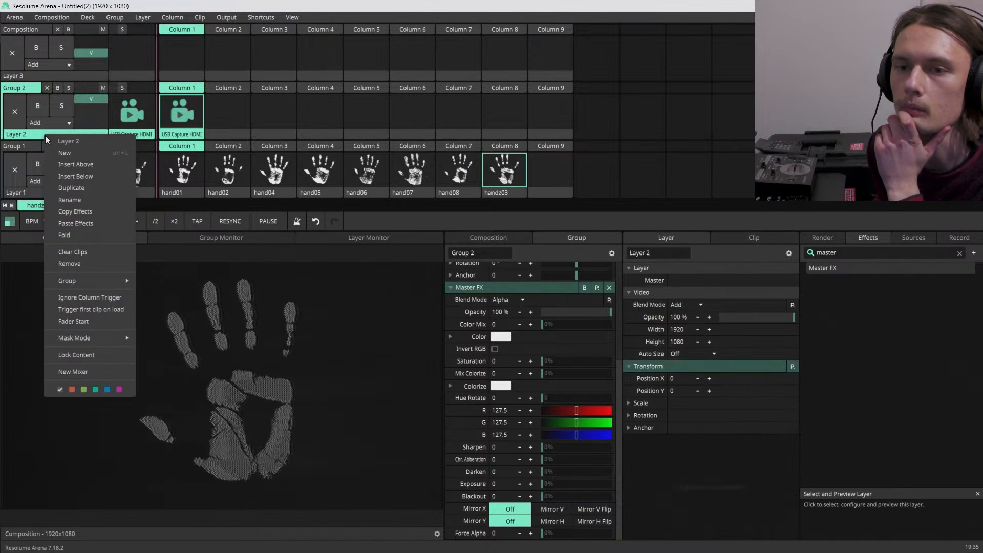
click(76, 176)
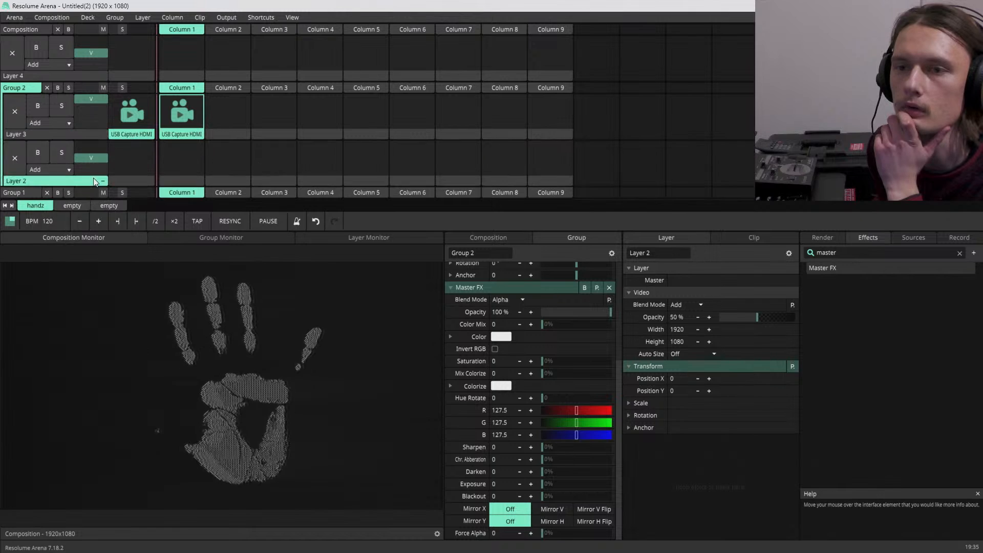
click(919, 241)
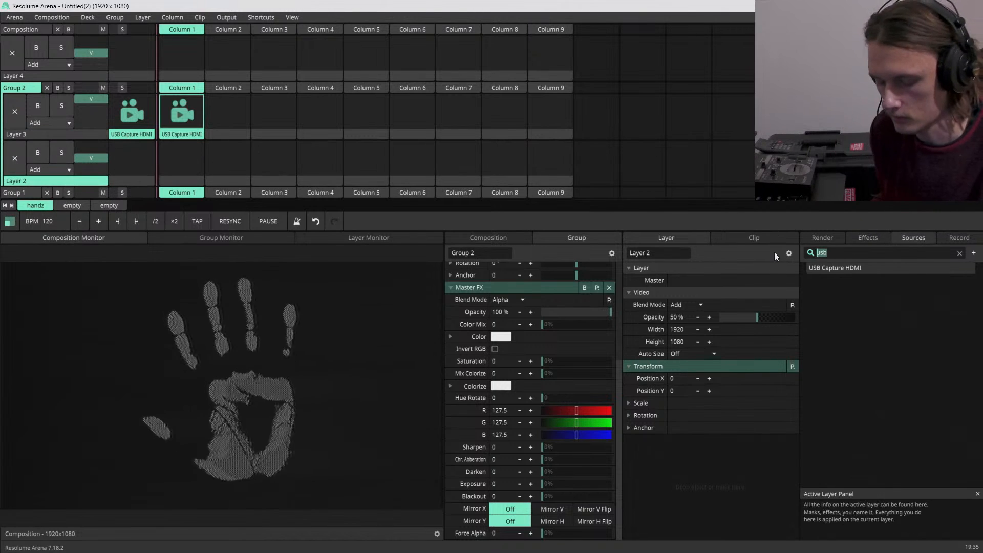
text(solid)
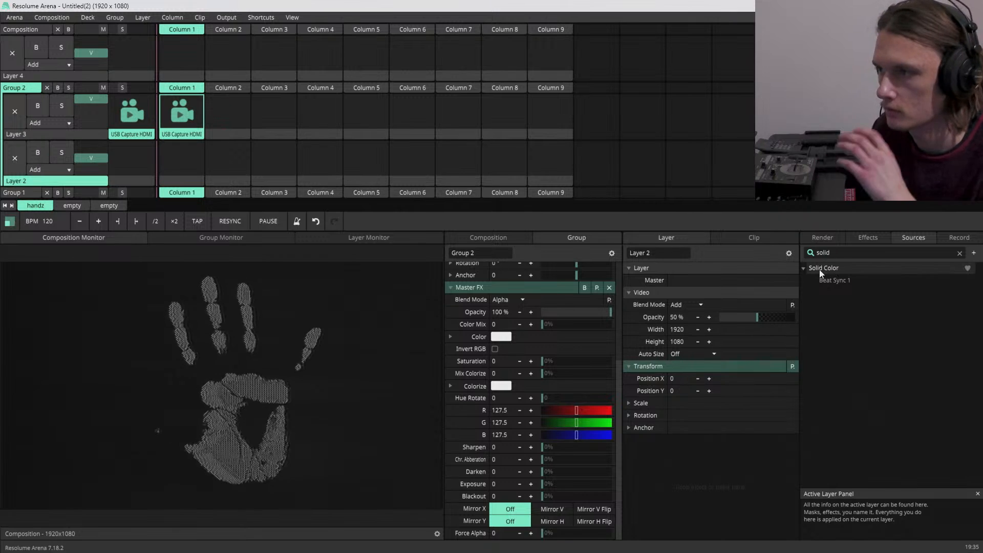
drag(819, 266, 164, 150)
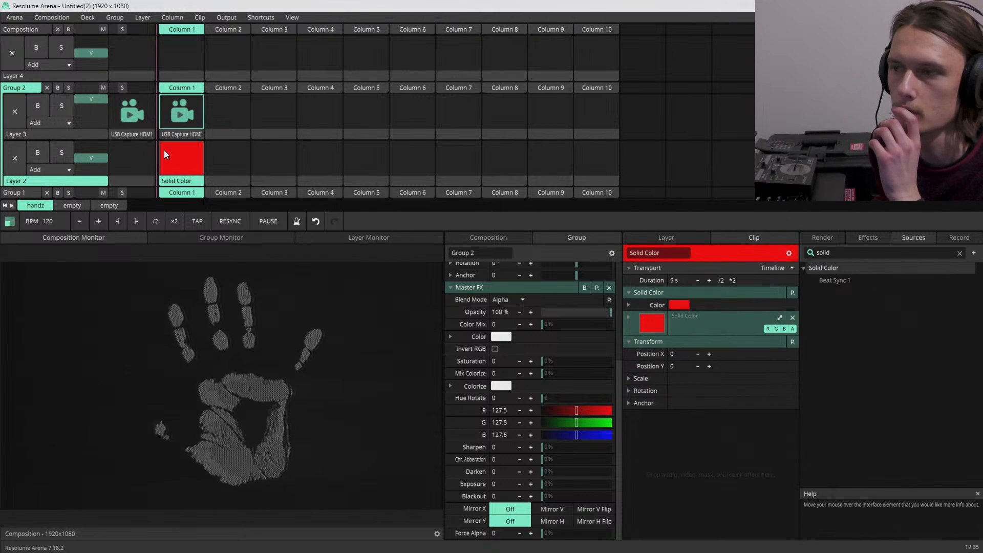
click(186, 159)
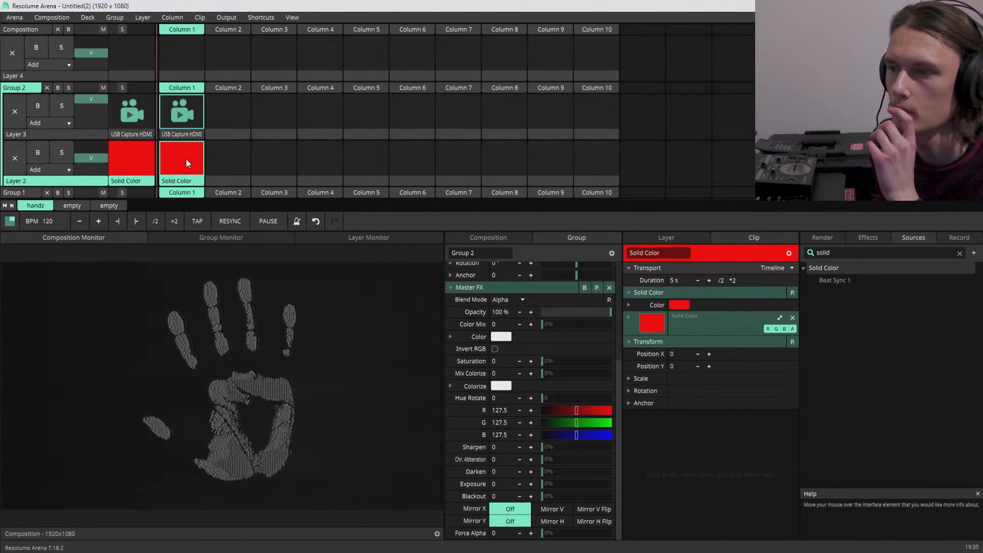
- Turn the Solid Color clip black by setting its HSB brightness to 0%
click(628, 306)
click(749, 305)
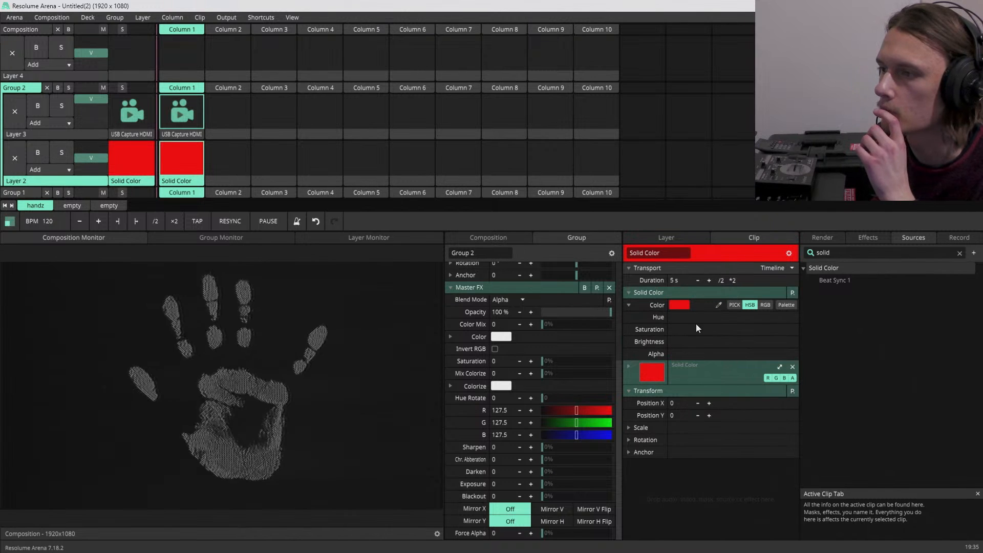
double_click(631, 304)
click(631, 304)
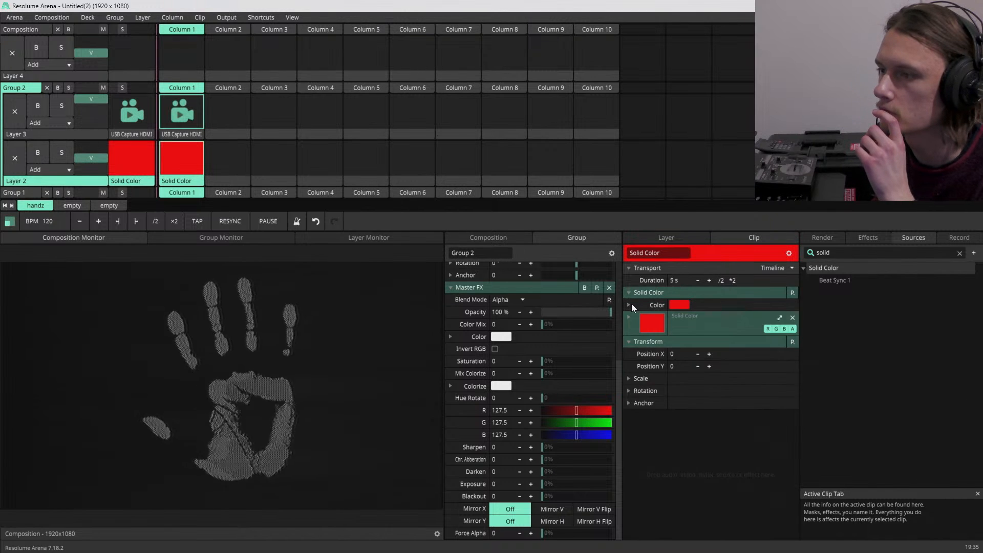
click(631, 303)
drag(740, 346, 665, 348)
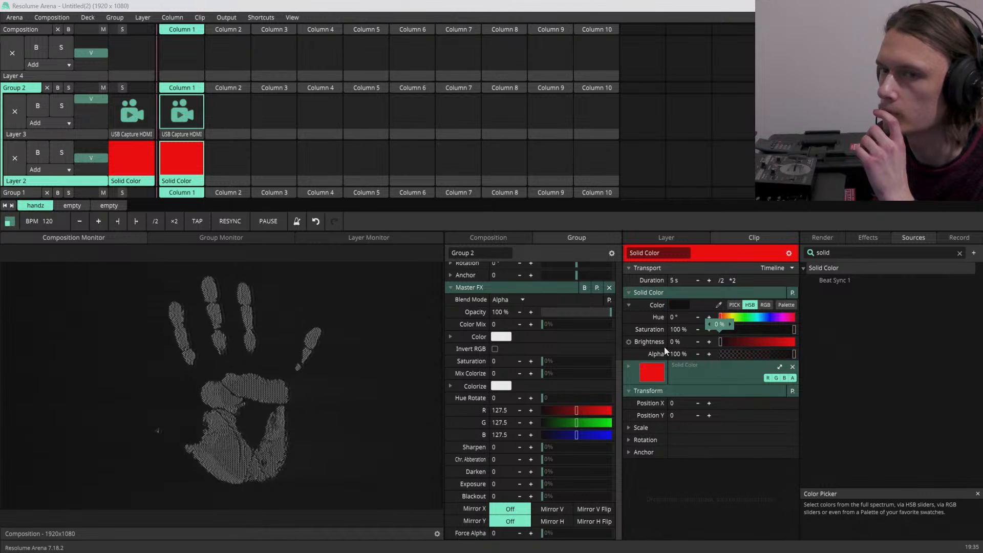
- Update the thumbnail of the Solid Color clip in Column 1
right_click(182, 179)
mouse_move(237, 285)
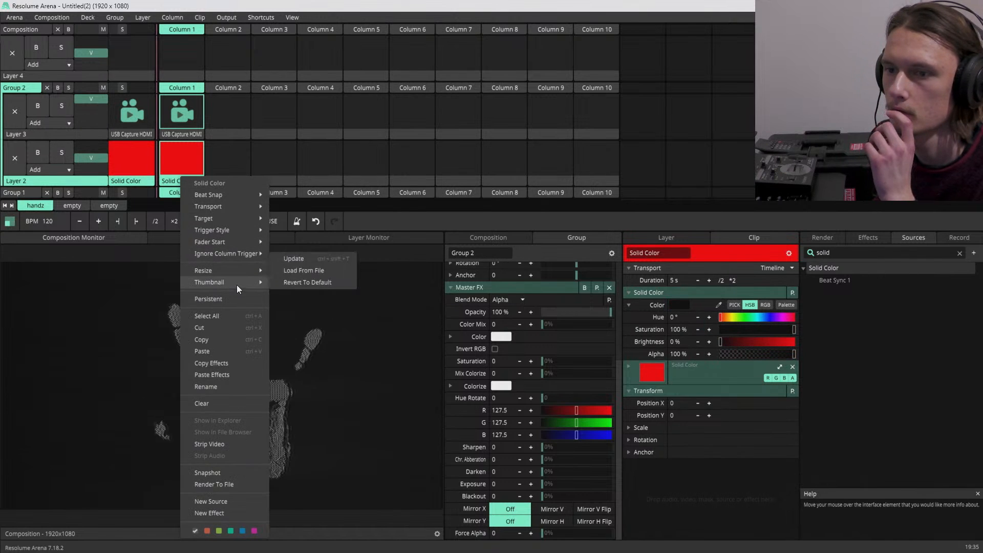
click(290, 258)
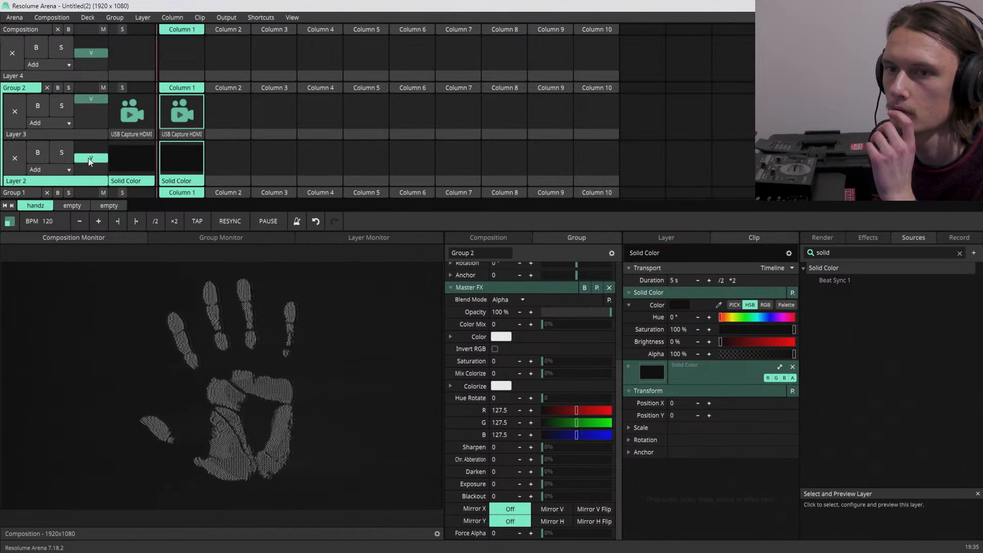
- Set the USB Capture HDMI layer's blend mode to Luma Key and lower the layer's opacity slightly
click(60, 123)
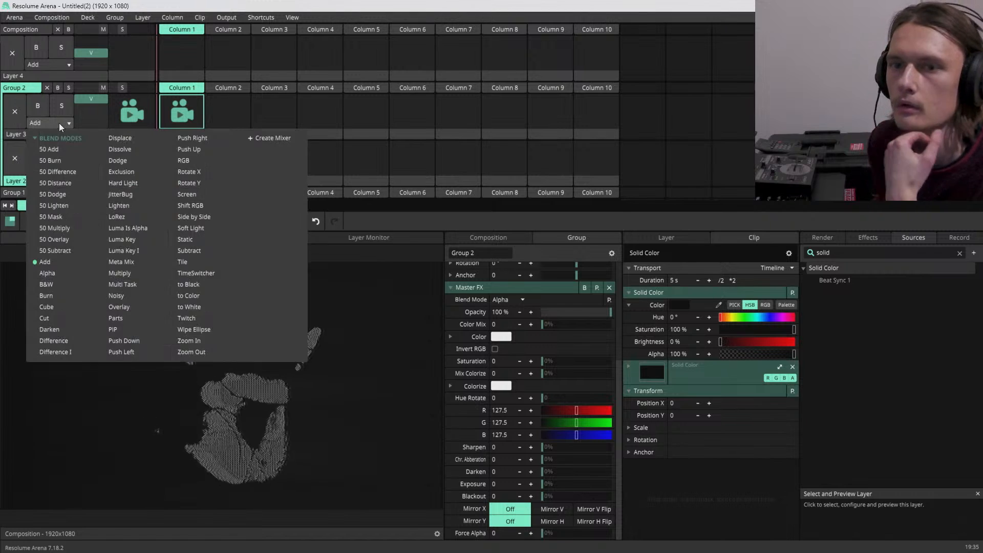
click(118, 239)
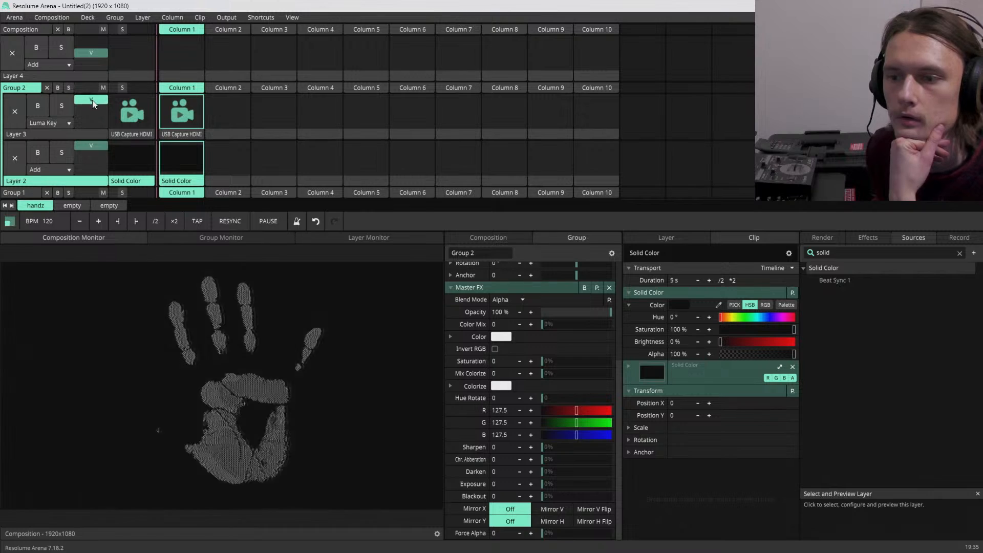
drag(93, 102, 92, 107)
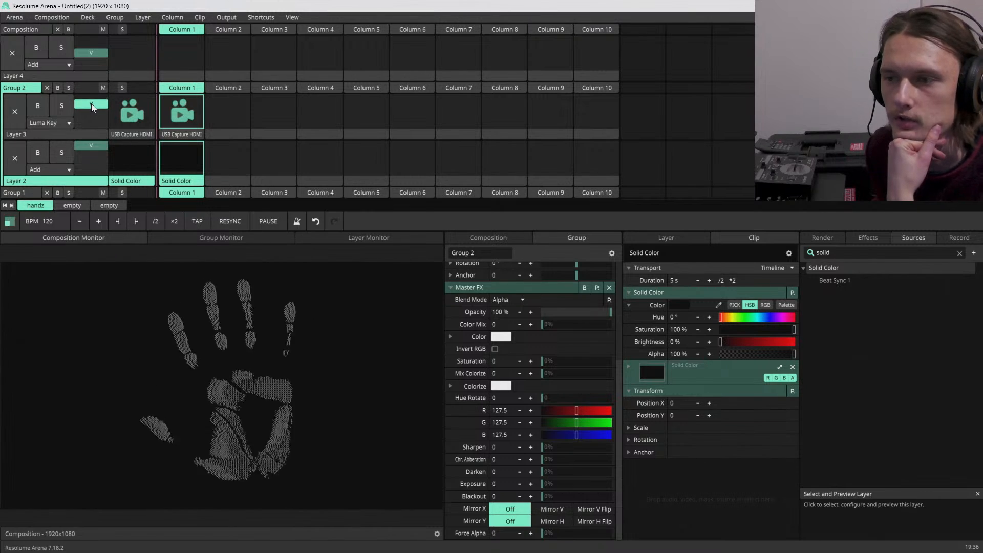
- Add the bloom1 and bloom2 presets of the Bloom effect to the composition
click(486, 238)
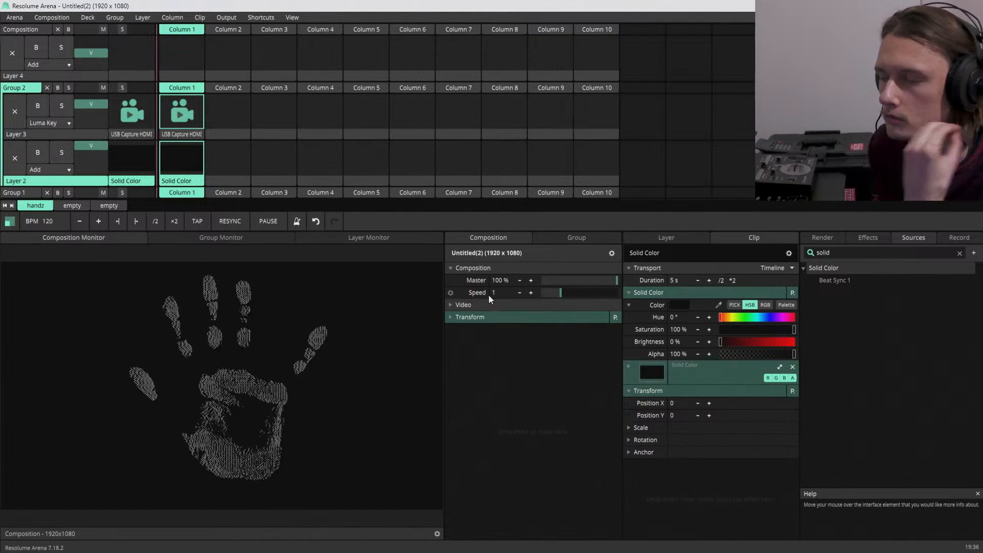
click(867, 238)
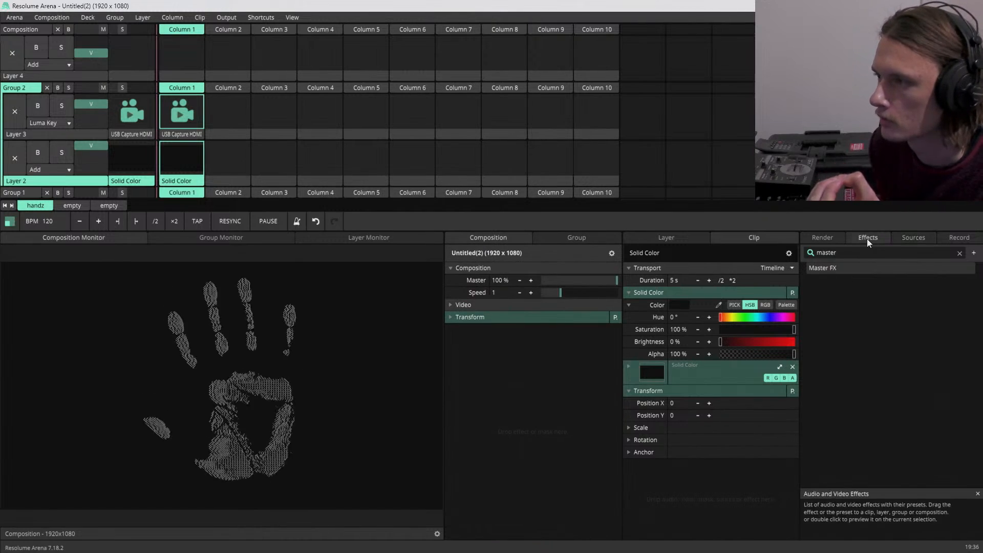
click(961, 254)
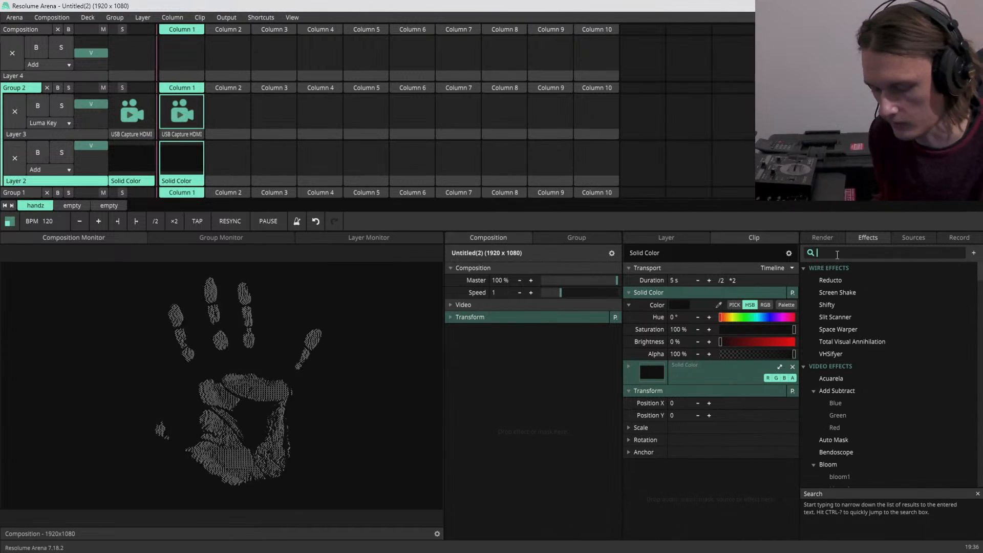
text(bloo)
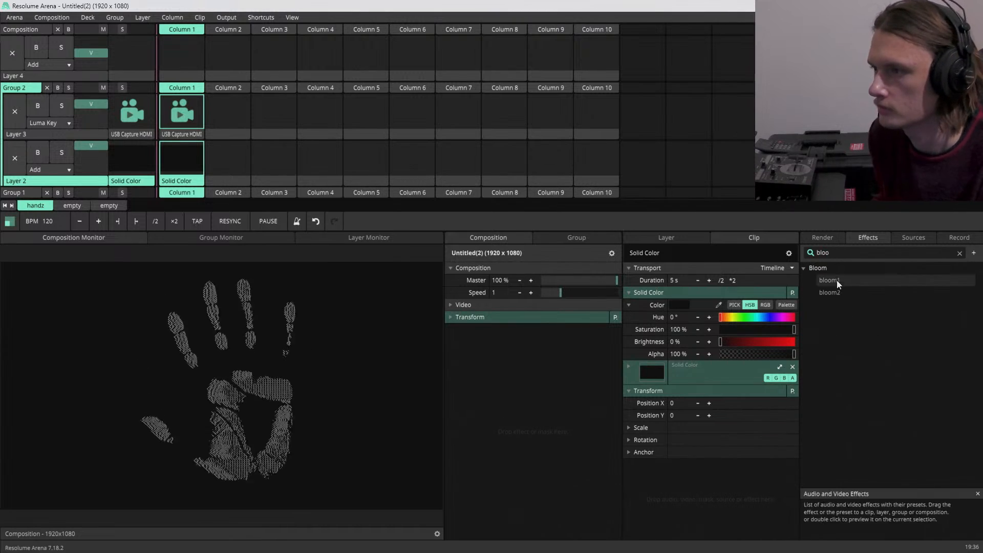
drag(833, 292, 533, 354)
drag(841, 290, 524, 507)
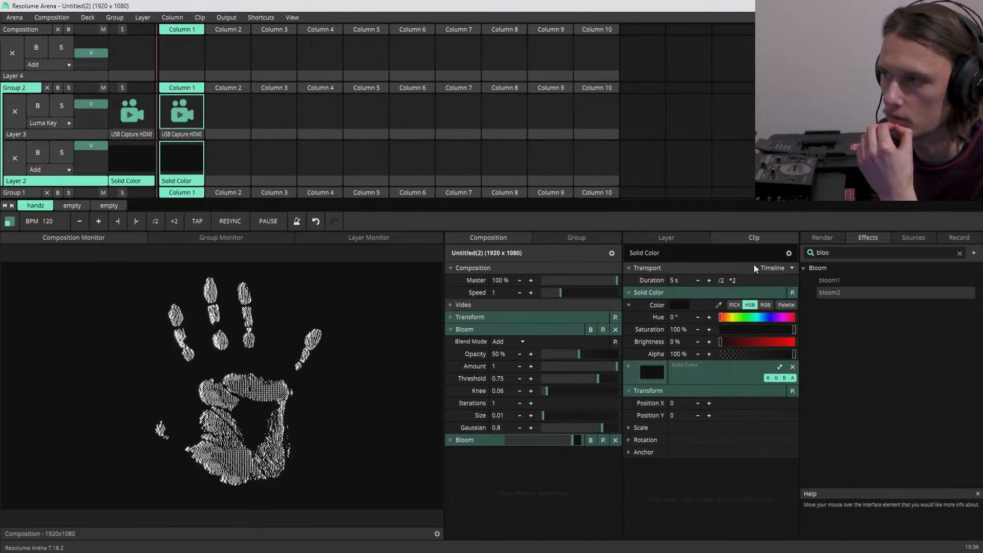
- Add a Master FX effect after the two Blooms on the composition and set its Sharpen to 0.08
click(845, 252)
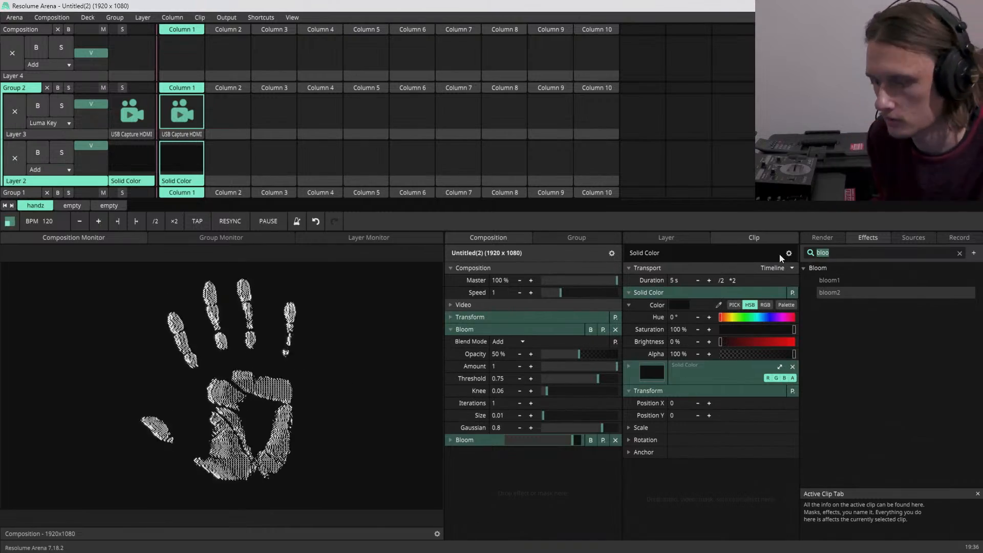
text(master)
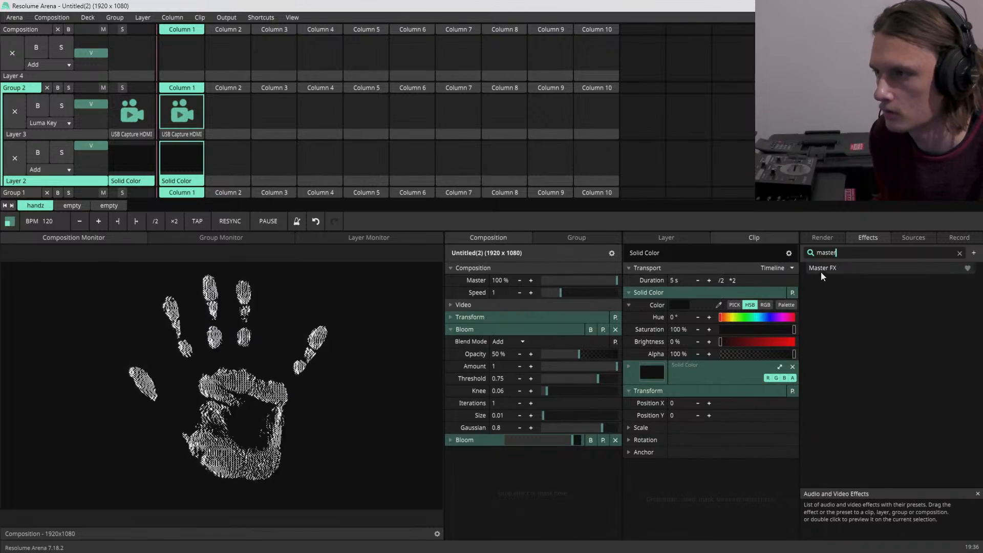
drag(821, 268, 537, 486)
scroll(536, 486, down, 3)
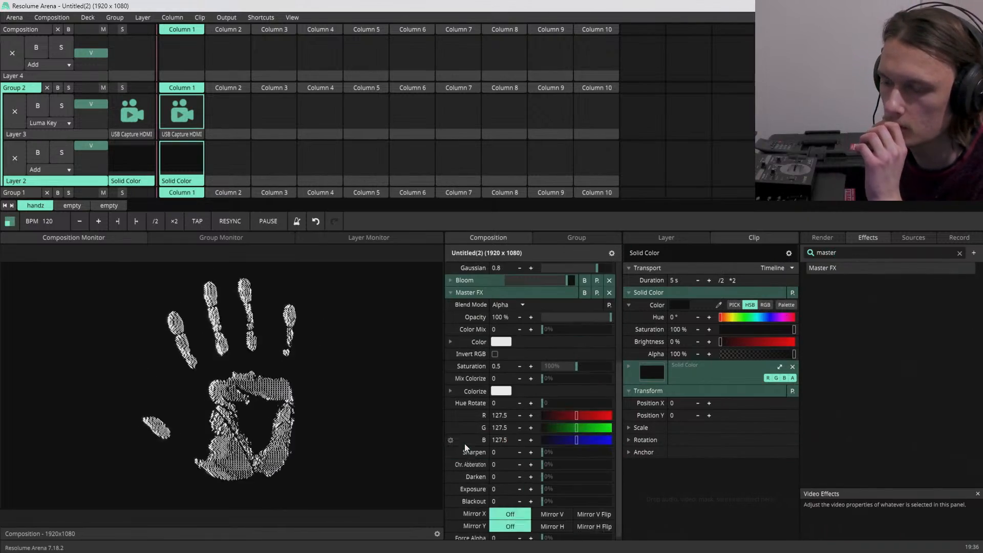
drag(545, 447, 548, 452)
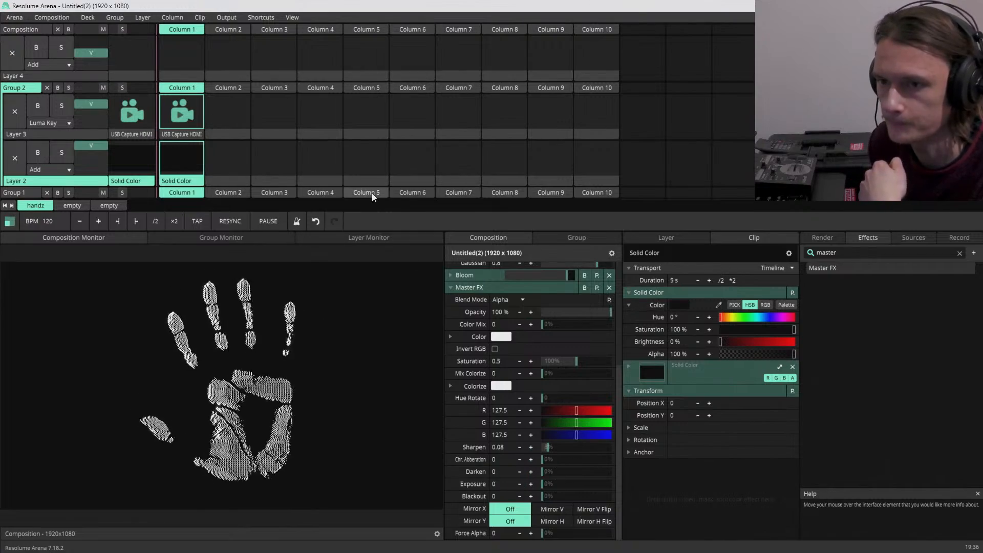
- Select the handz03 clip in Column 8 of Group 1 and scale it up to 207.07%
scroll(250, 148, down, 1)
click(496, 191)
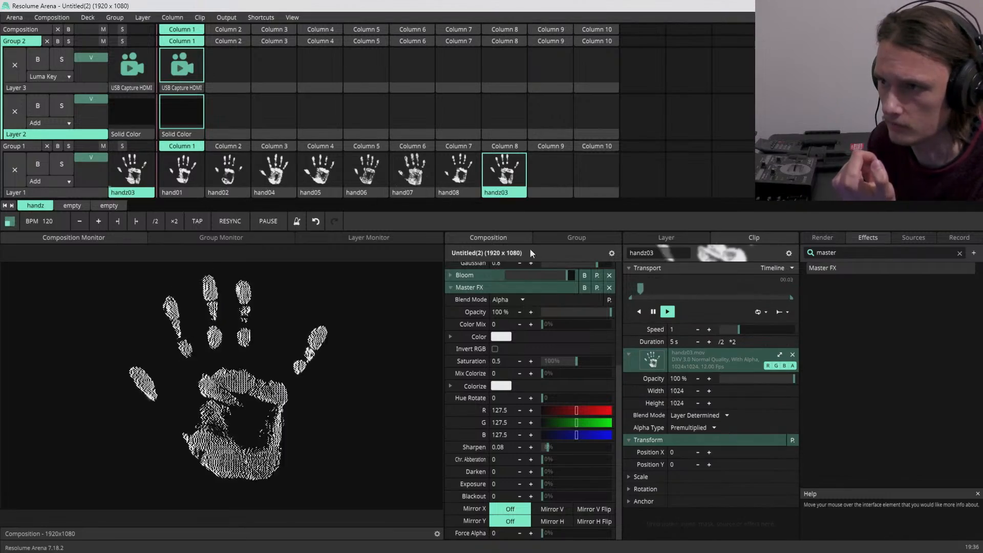
click(633, 476)
drag(723, 485, 734, 467)
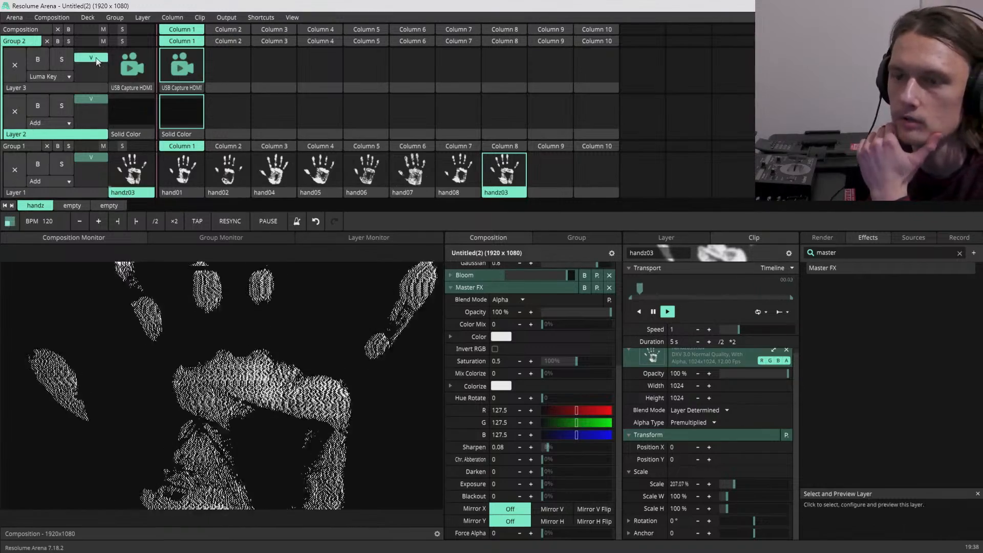
- Lower the opacity of the USB Capture HDMI layer slightly and set the handz03 clip's scale to 217.17%
drag(96, 69, 95, 64)
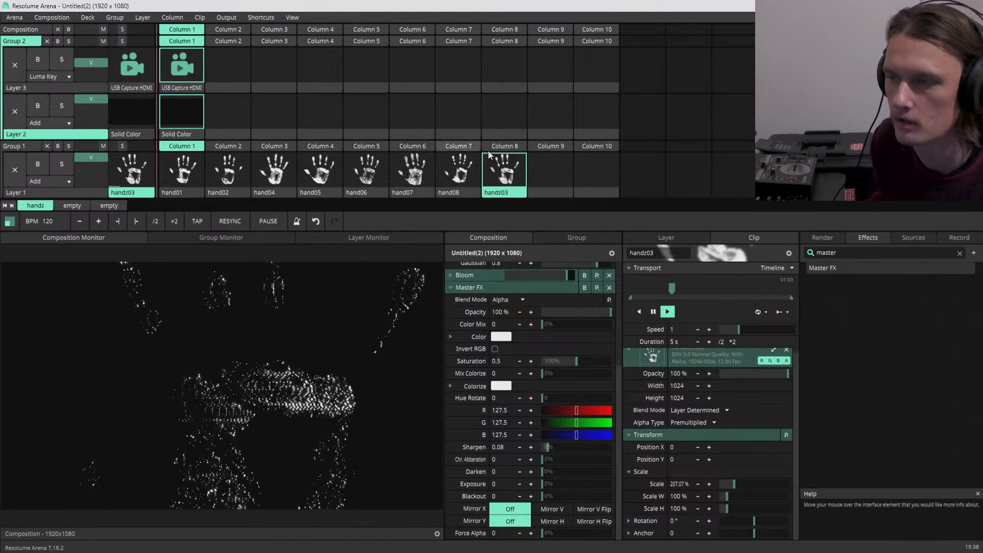
drag(736, 489, 734, 469)
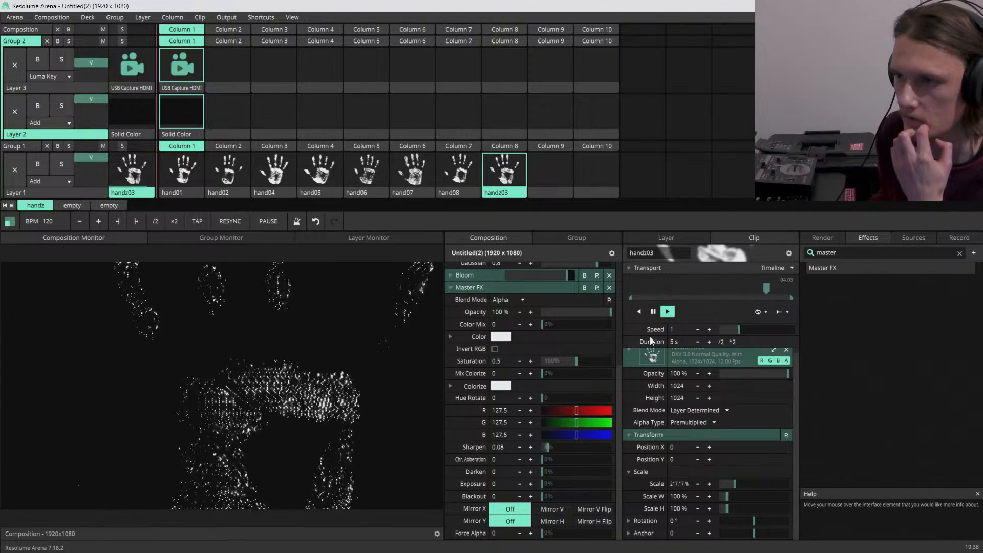
- Enlarge the composition monitor and set the second Bloom to Threshold 0.8, Amount 0.41, Knee 0.81 and Size 0.37
drag(443, 248, 536, 236)
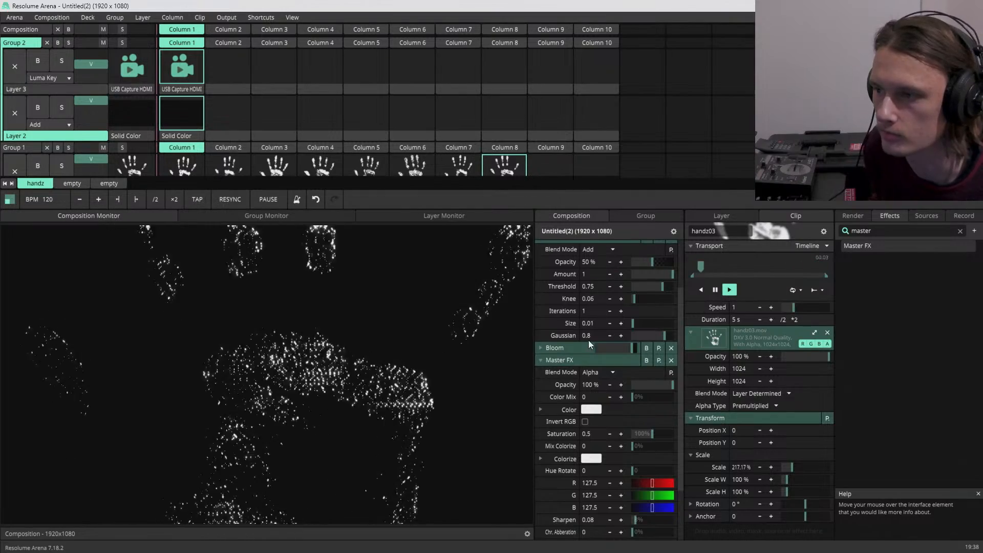
click(543, 348)
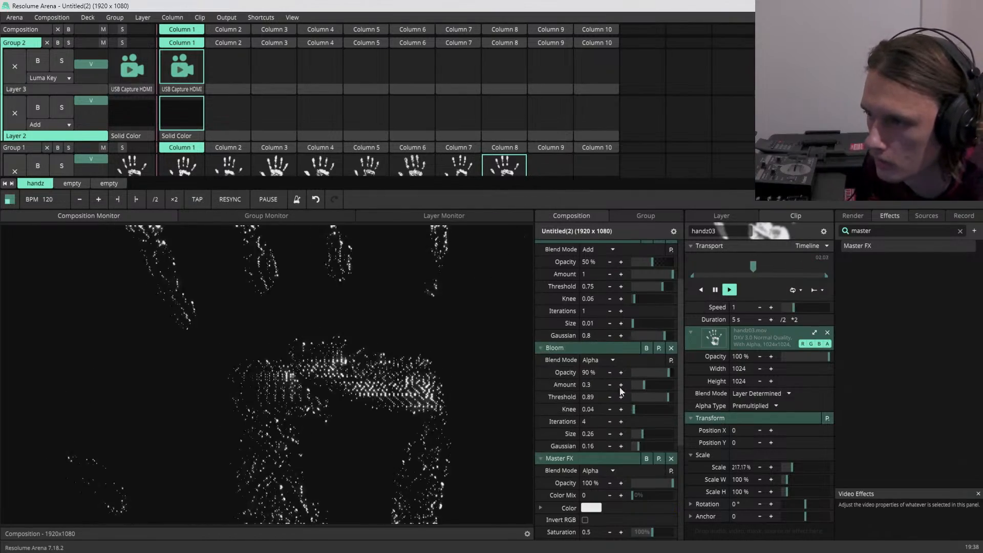
mouse_move(668, 403)
mouse_down()
mouse_move(635, 404)
mouse_move(661, 404)
mouse_up()
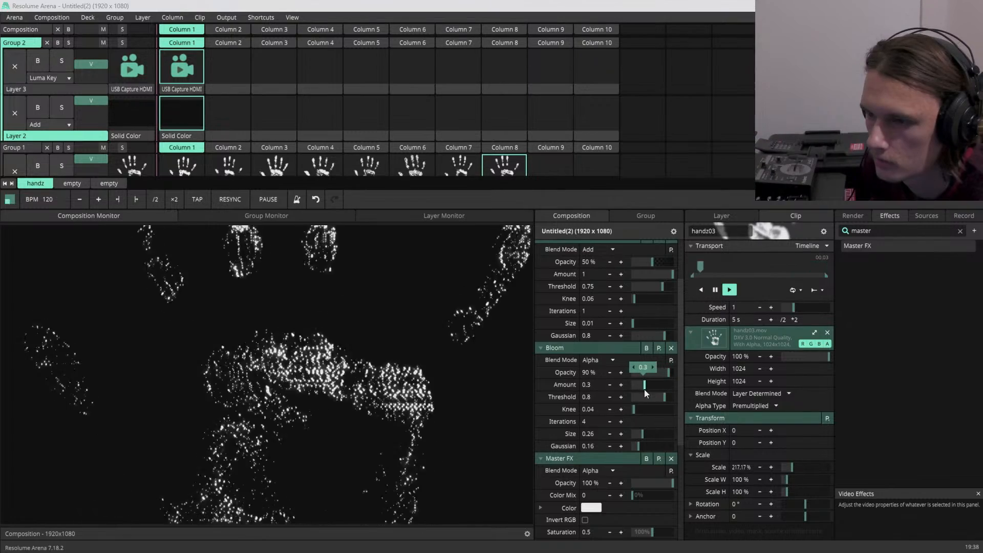
drag(645, 390, 666, 409)
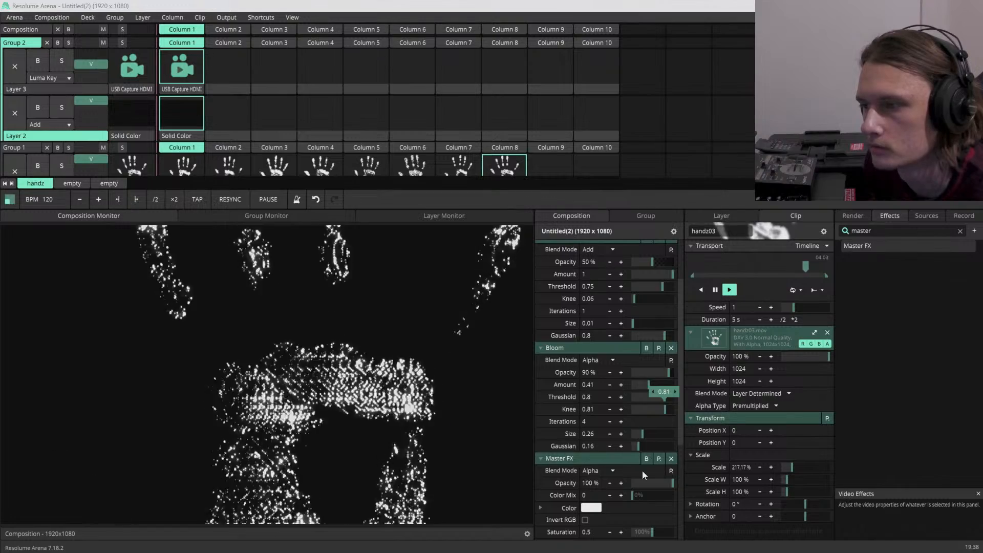
drag(643, 433, 653, 436)
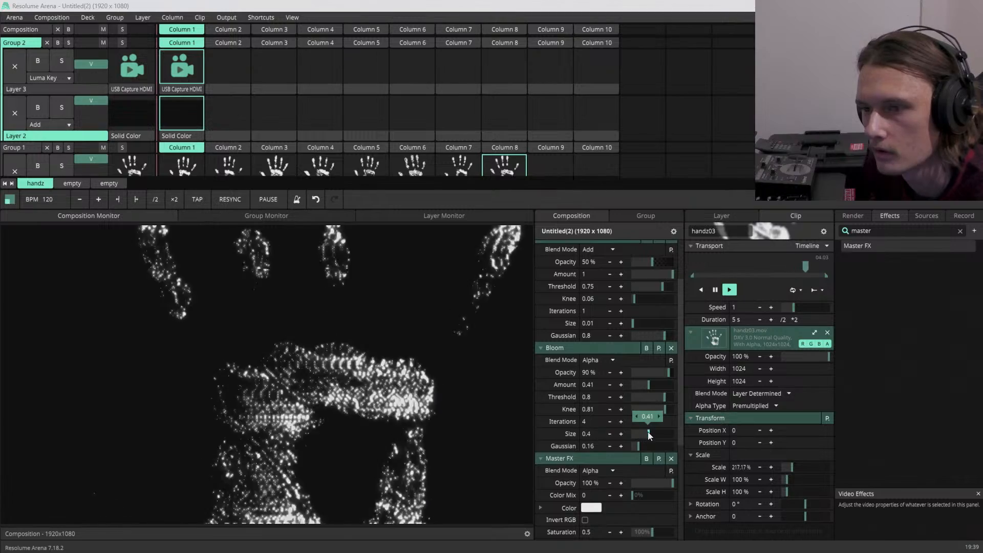
drag(649, 434, 653, 434)
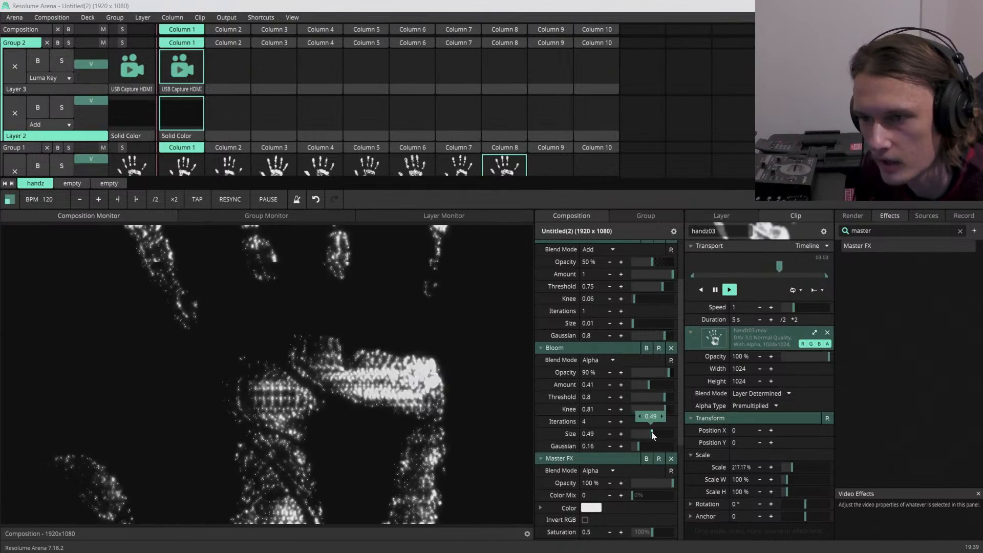
drag(653, 434, 648, 435)
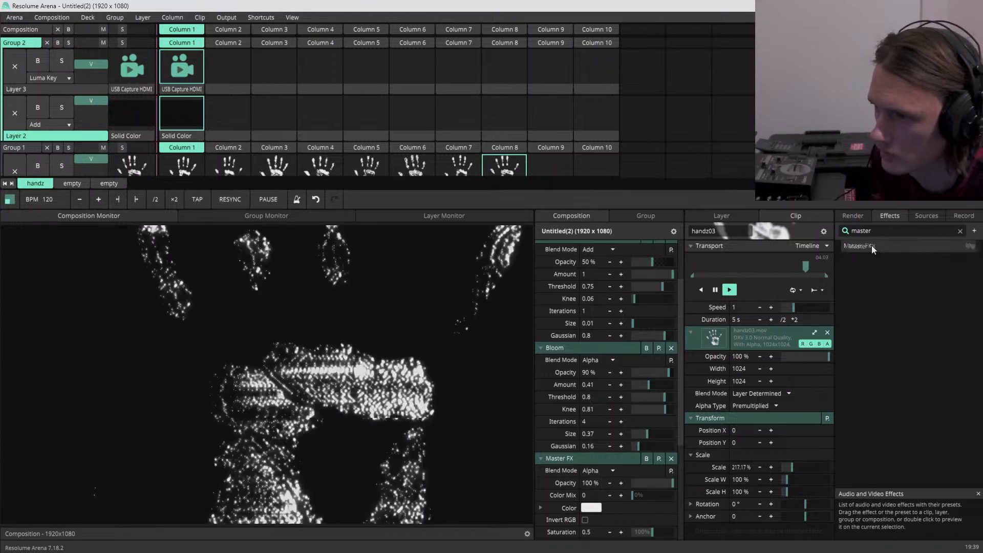
- Insert another Master FX between the two Bloom effects and set its chromatic aberration to 0.02
drag(872, 245, 588, 348)
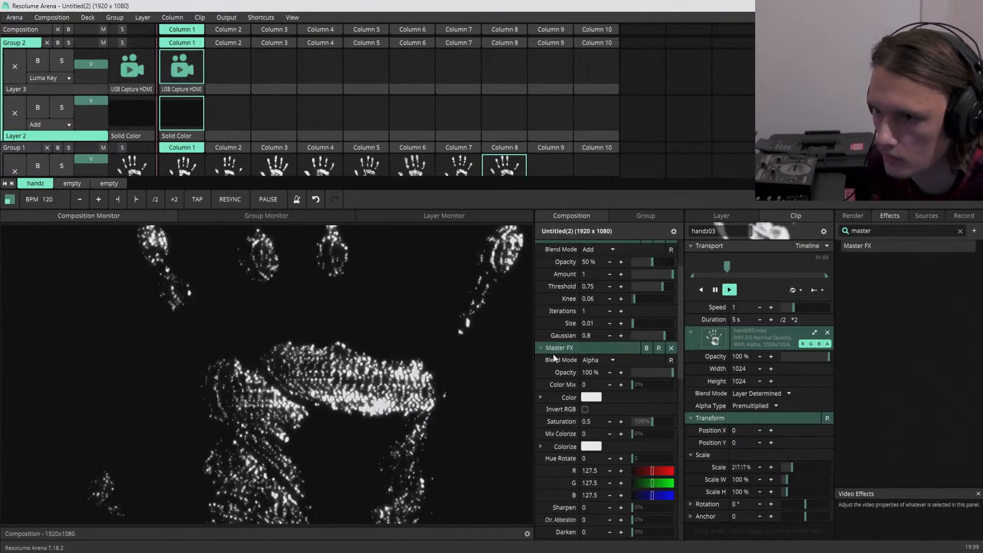
scroll(553, 354, down, 3)
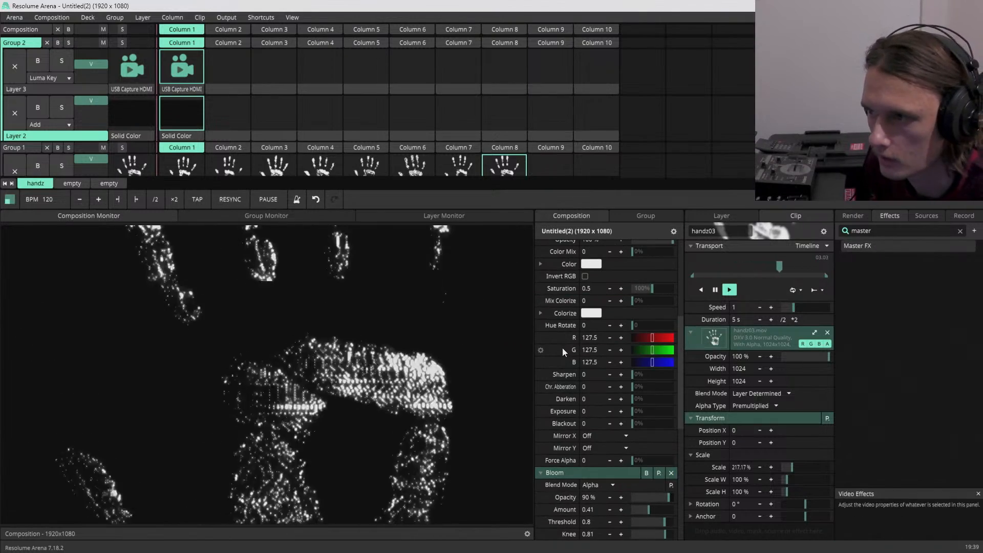
scroll(562, 348, down, 2)
mouse_move(633, 309)
mouse_down()
mouse_move(667, 305)
mouse_move(633, 312)
mouse_up()
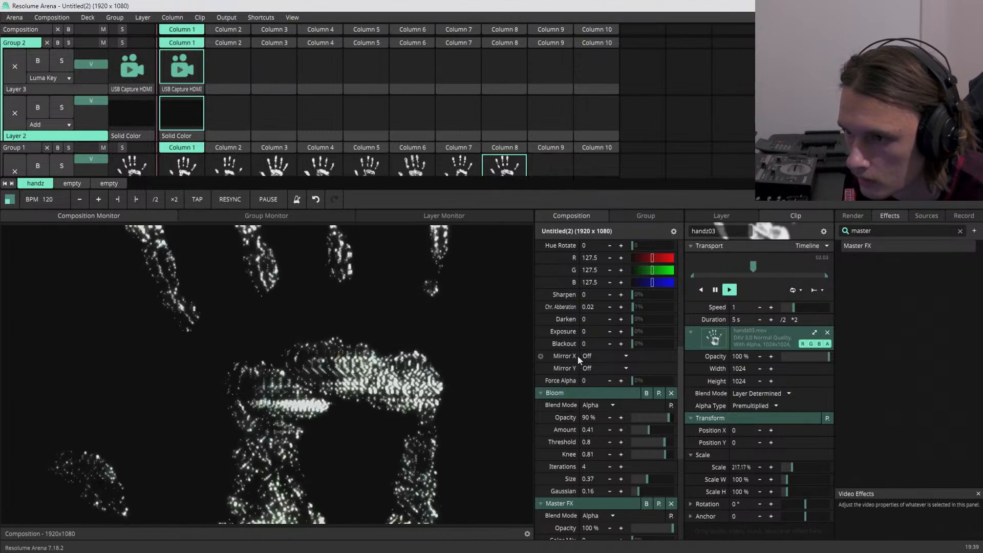
- Set the chromatic aberration of the last Master FX in the composition's chain to 0.03
scroll(567, 321, down, 5)
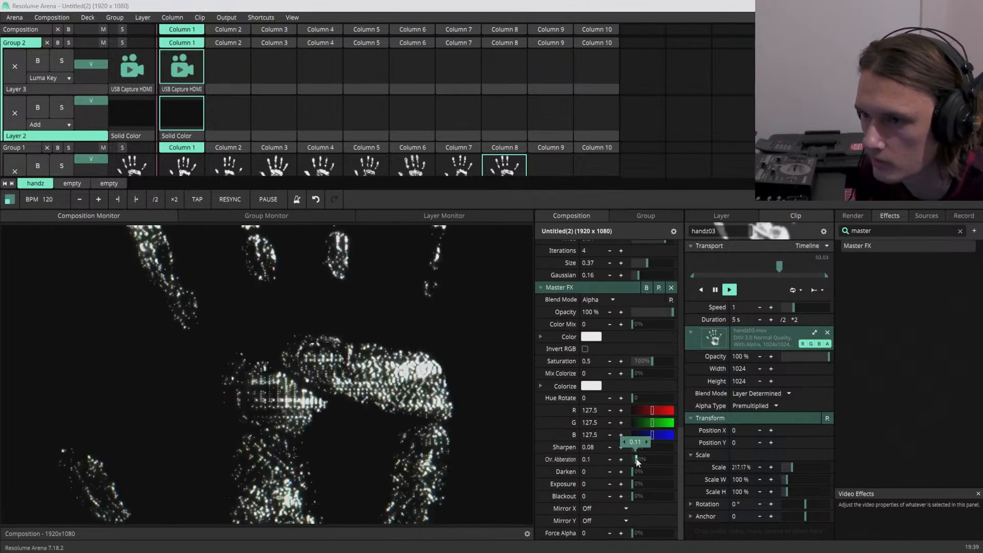
mouse_move(645, 458)
mouse_down()
mouse_move(634, 460)
mouse_move(678, 451)
mouse_move(638, 456)
mouse_move(695, 462)
mouse_move(657, 469)
mouse_up()
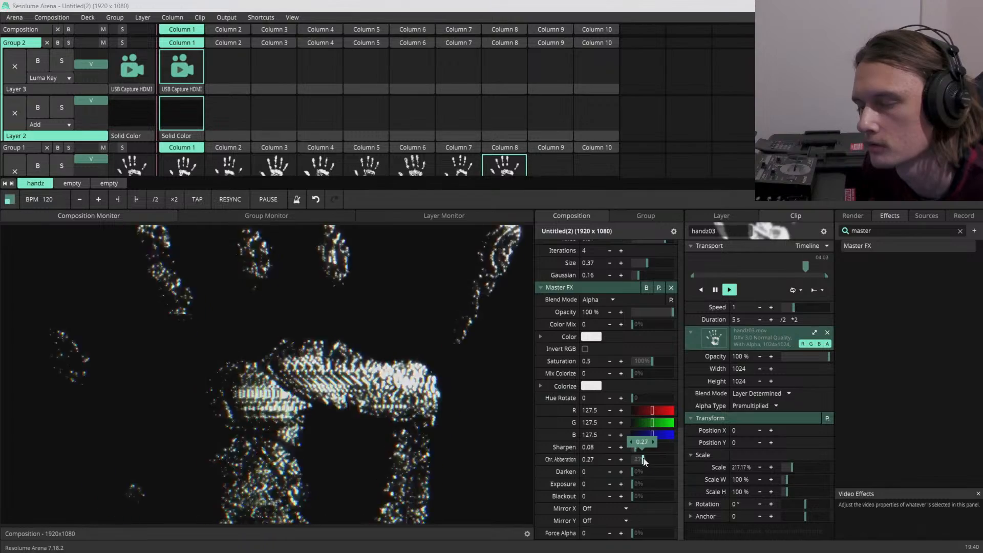
drag(643, 461, 634, 463)
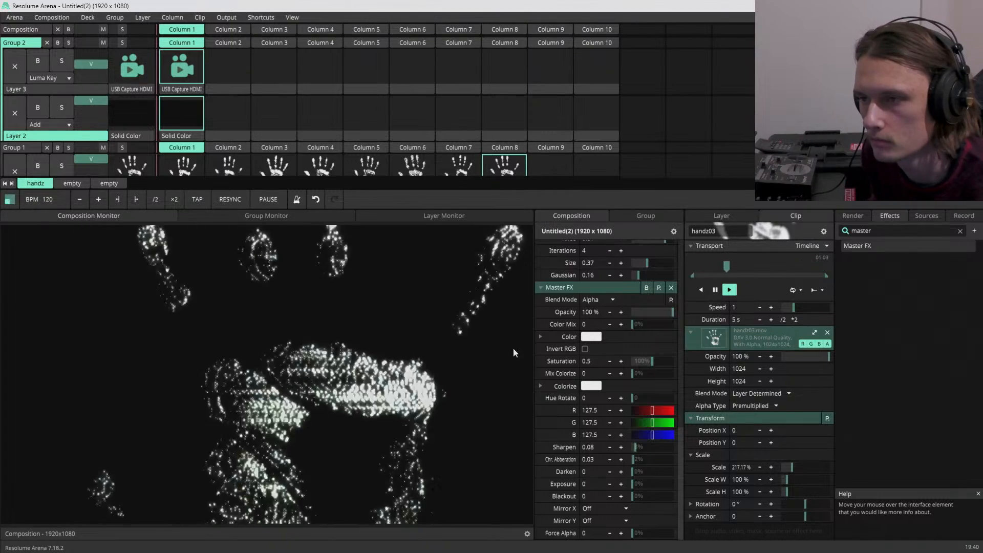
- Collapse the settings of all four Bloom and Master FX effects on the composition
scroll(523, 138, down, 1)
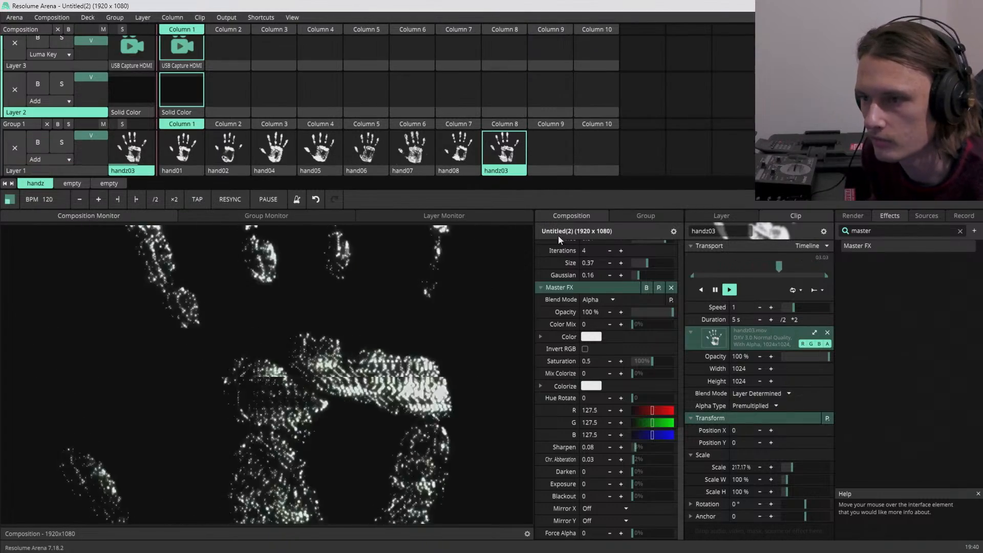
scroll(560, 352, up, 7)
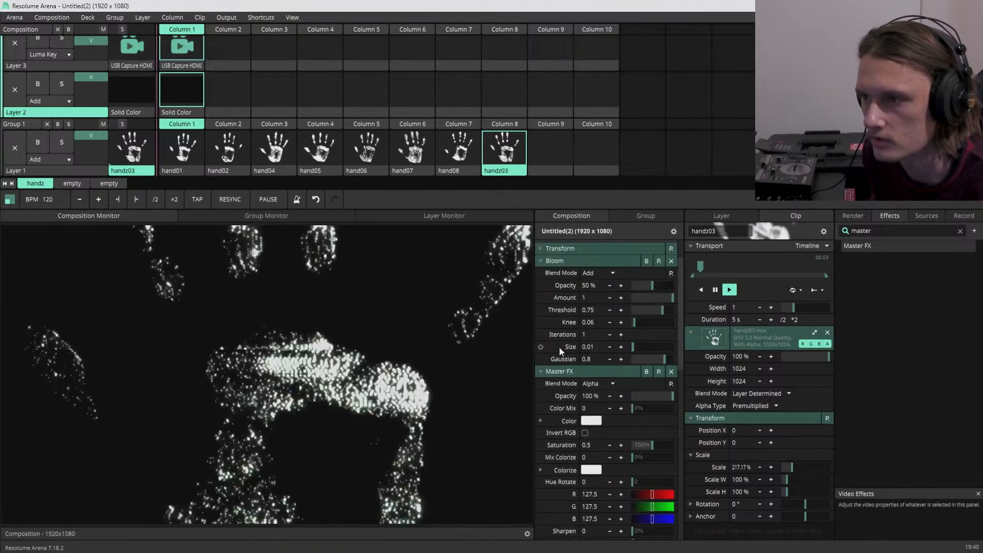
scroll(559, 347, up, 2)
click(540, 307)
click(540, 319)
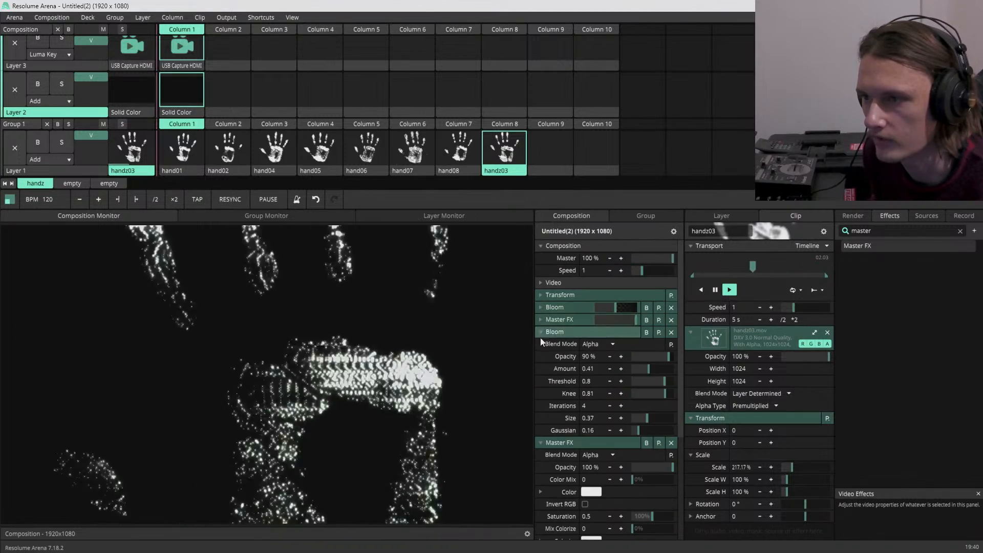
click(540, 332)
click(541, 345)
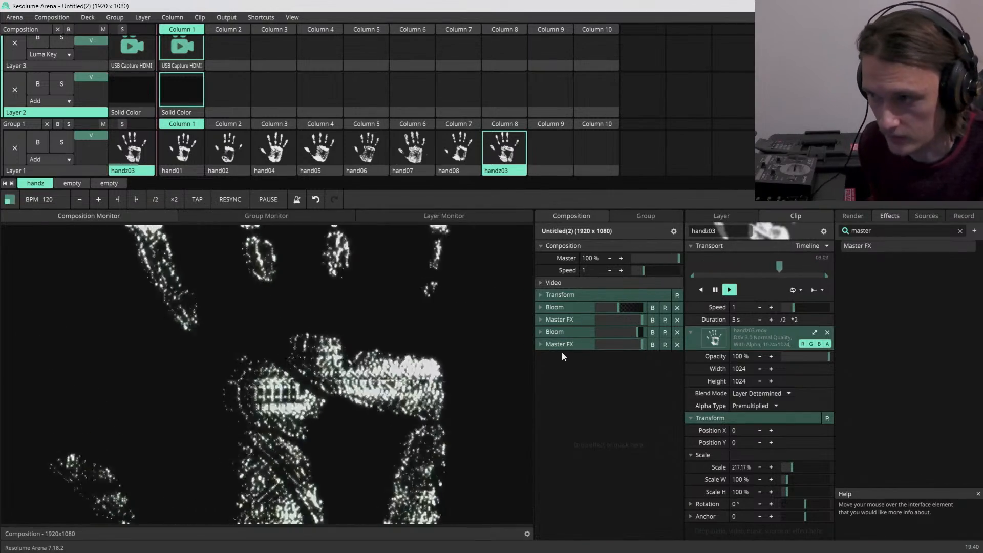
- Toggle the second Bloom's bypass on and off, and set its Size to 0.2 and Threshold to 0.72
click(651, 332)
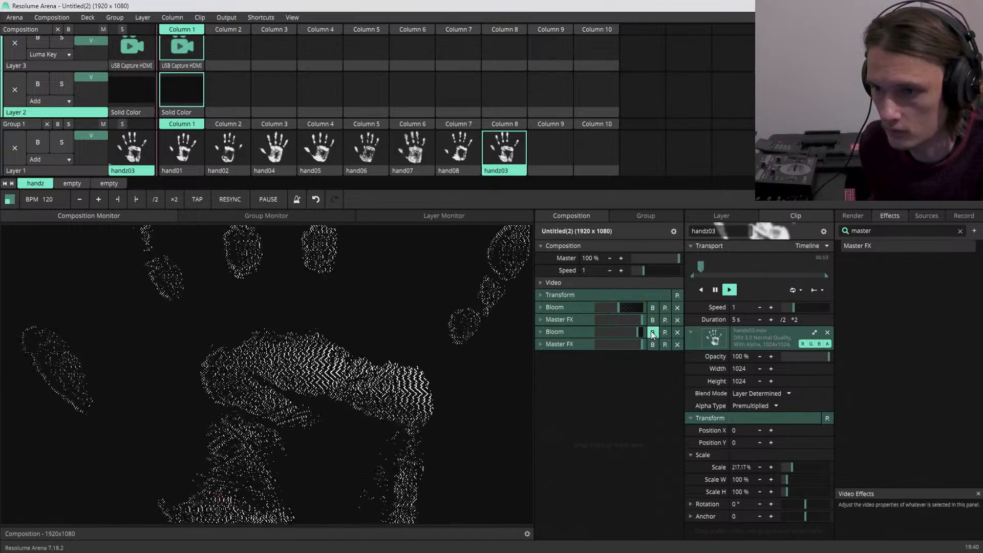
click(650, 331)
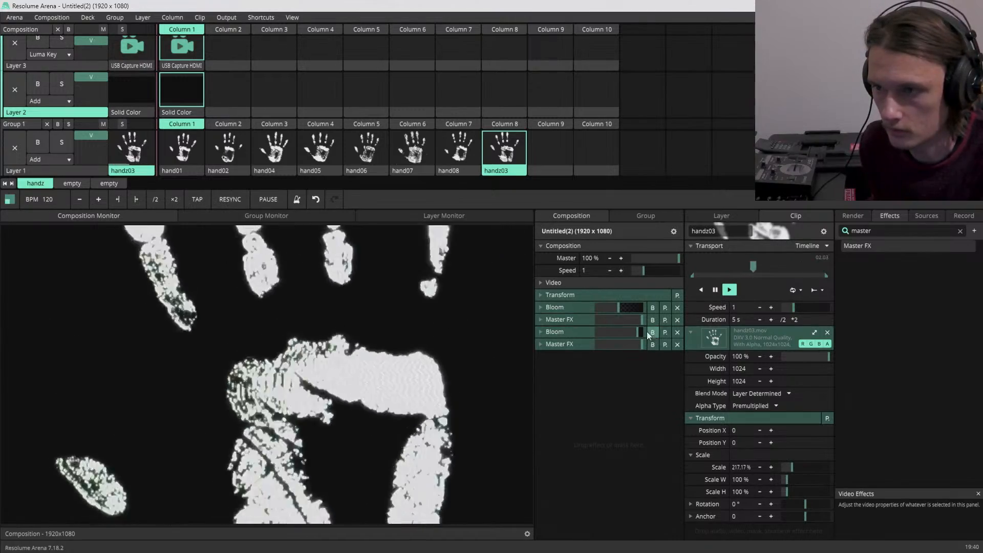
click(540, 333)
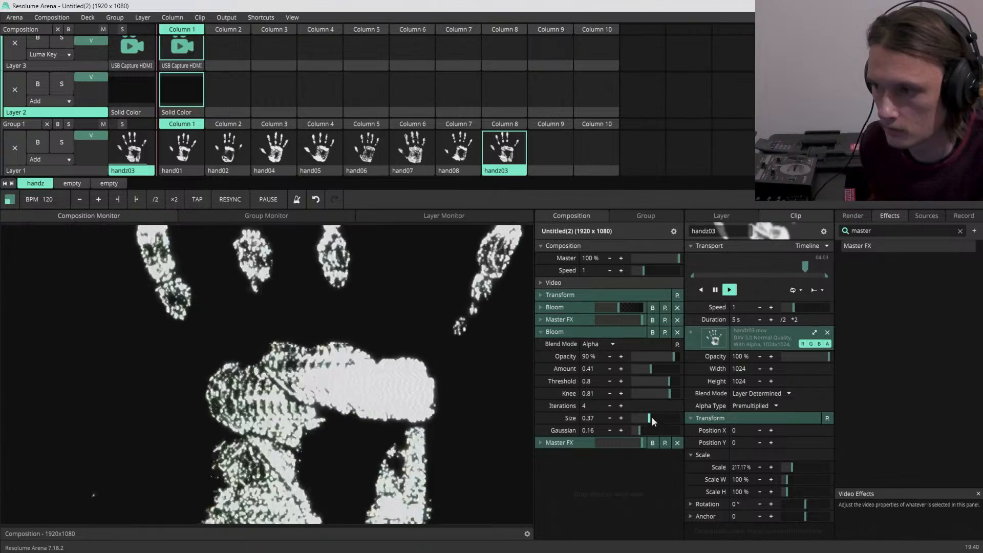
drag(653, 418, 640, 422)
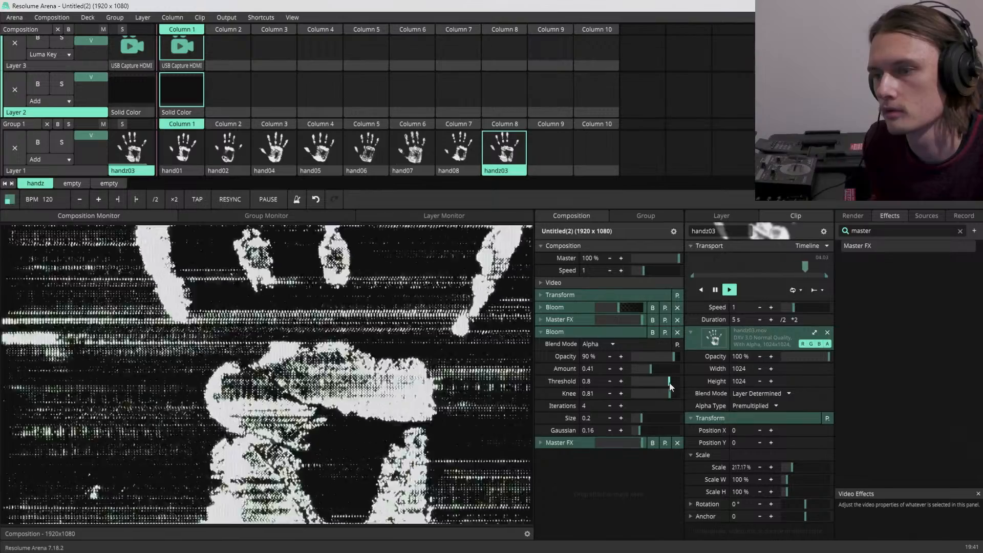
drag(665, 383, 669, 385)
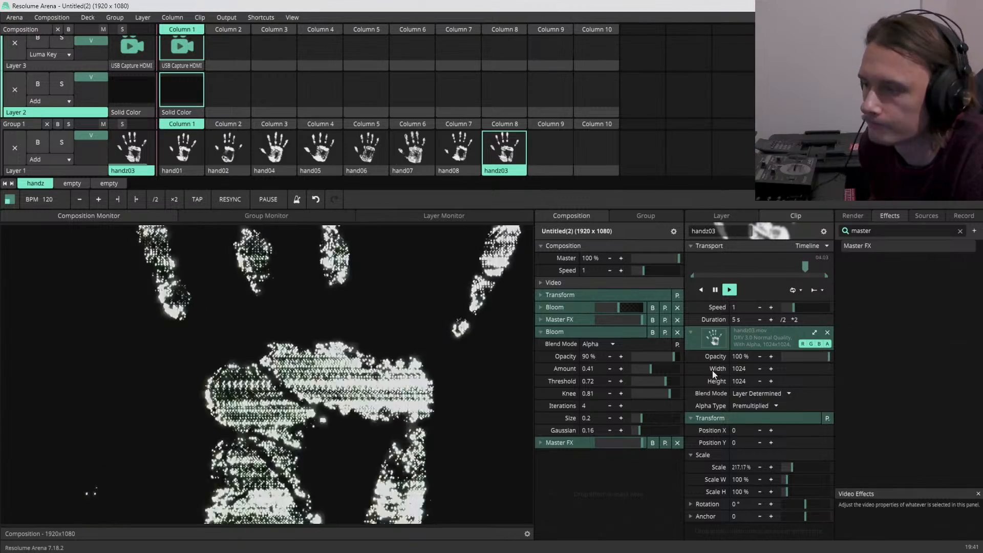
- Trigger the hand01 clip and set its Scale to 84.25 %, Position X to -577 and Position Y to -85
click(184, 151)
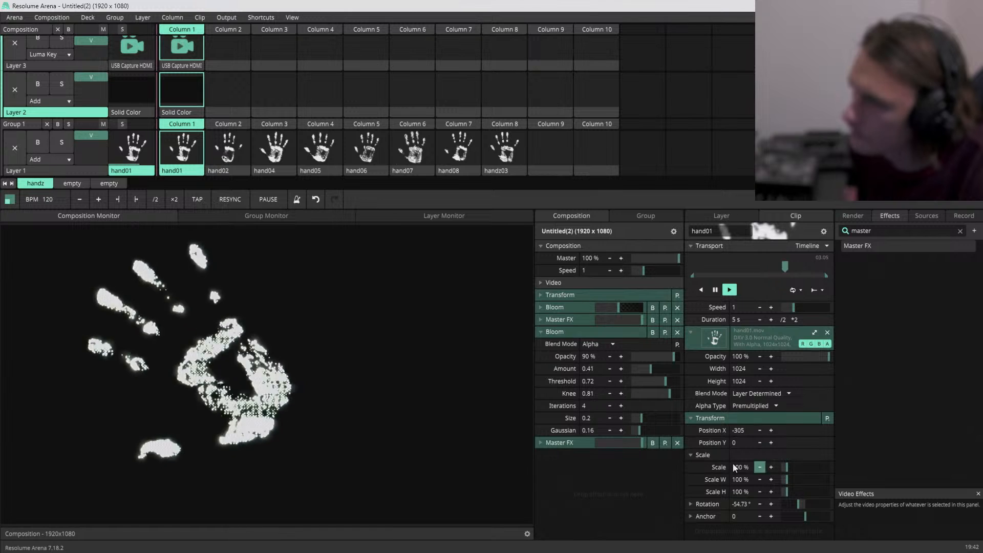
click(696, 456)
drag(789, 457, 787, 458)
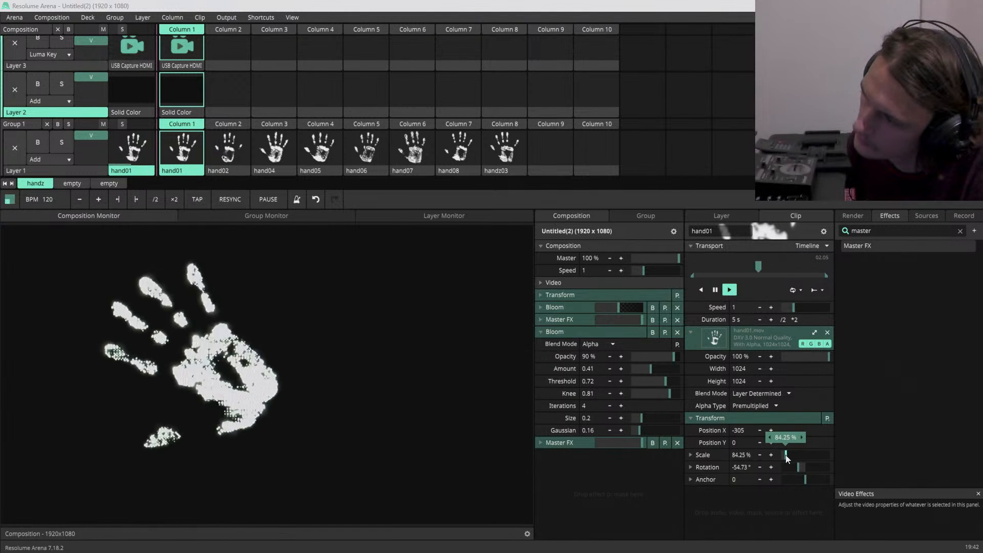
drag(768, 428, 592, 436)
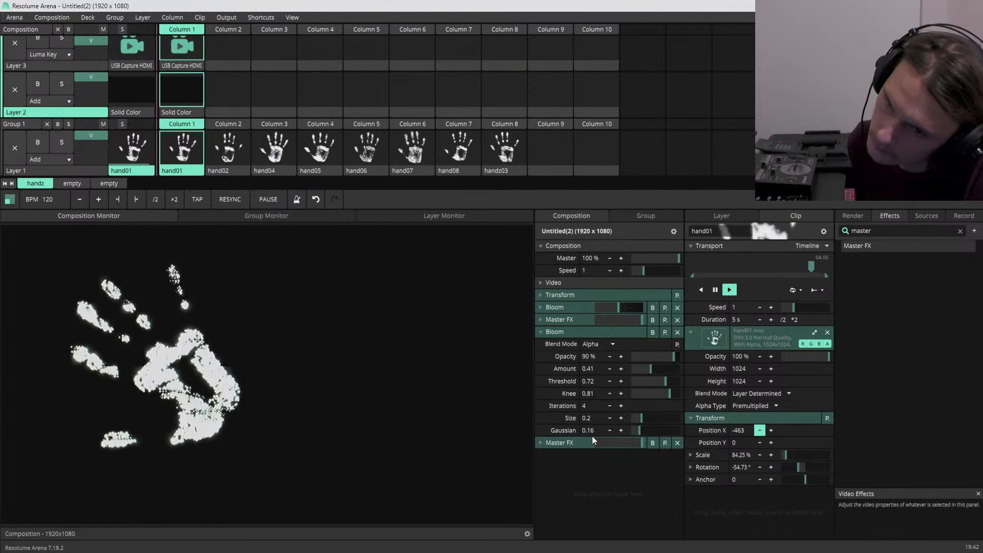
drag(769, 442, 678, 445)
drag(770, 429, 674, 440)
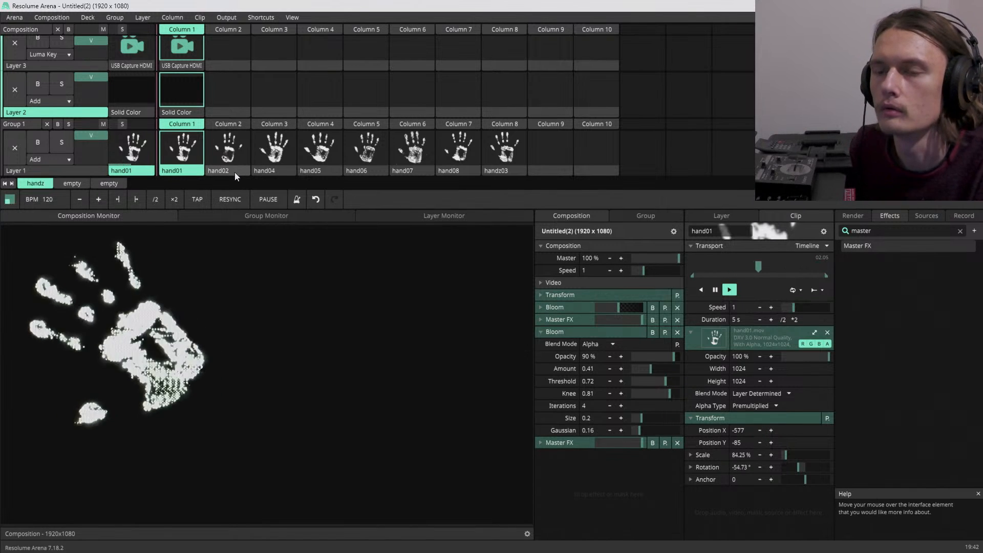
- Insert a layer above Layer 1 in Group 1, move the hand02 clip into its Column 2 slot and trigger it
right_click(53, 171)
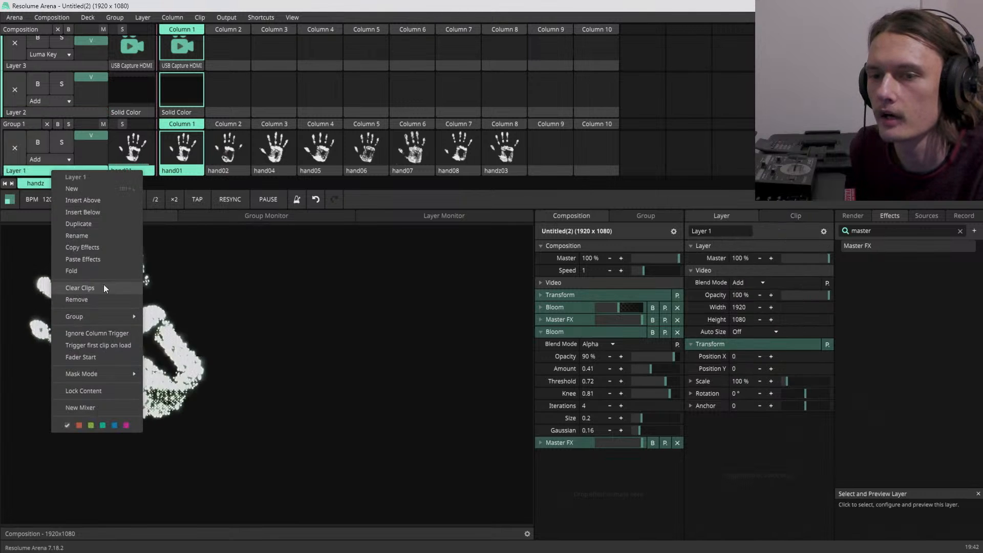
click(94, 199)
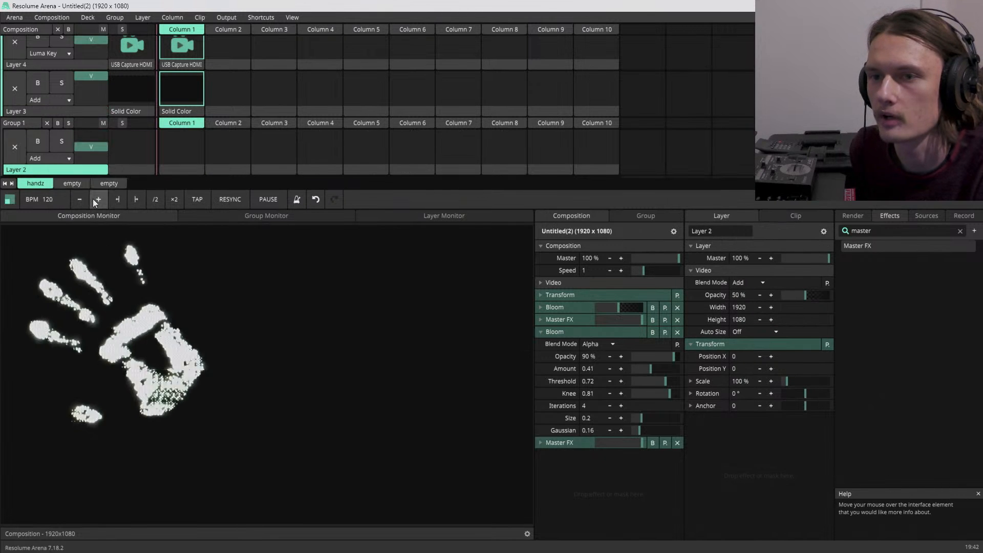
scroll(160, 160, down, 1)
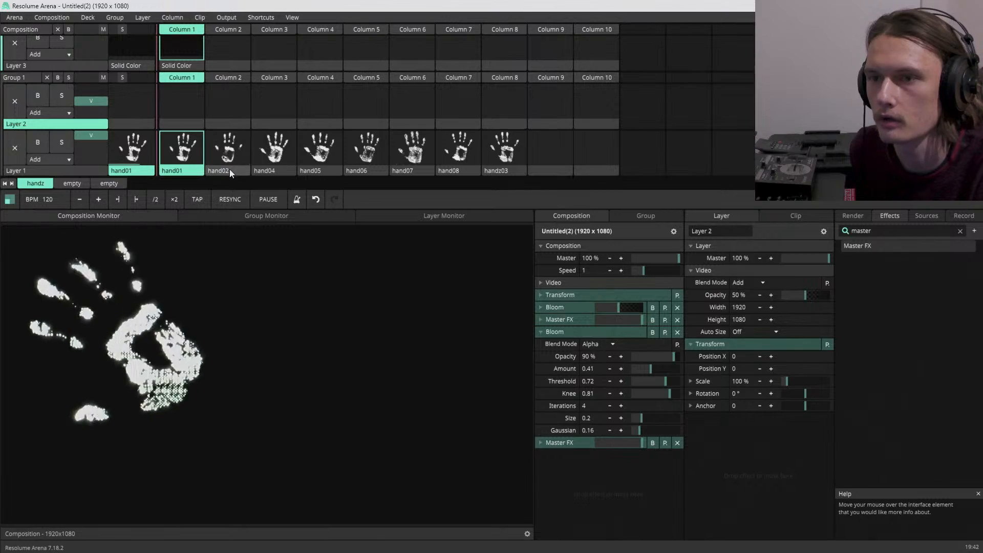
drag(229, 164, 226, 101)
click(227, 102)
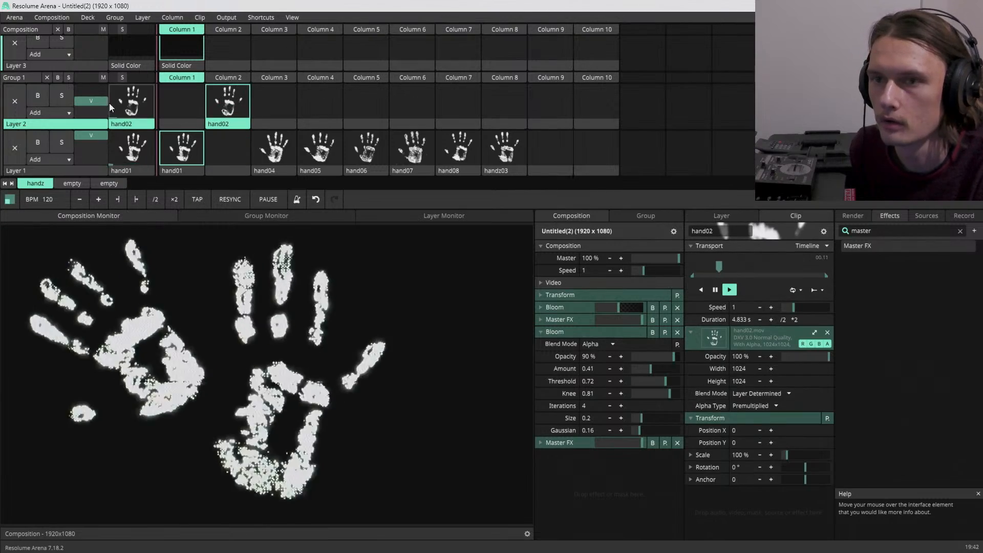
- Set the hand02 clip's Rotation to -118.02°, Scale to 84.25 %, Position X to 263 and Position Y to -177
scroll(265, 128, up, 3)
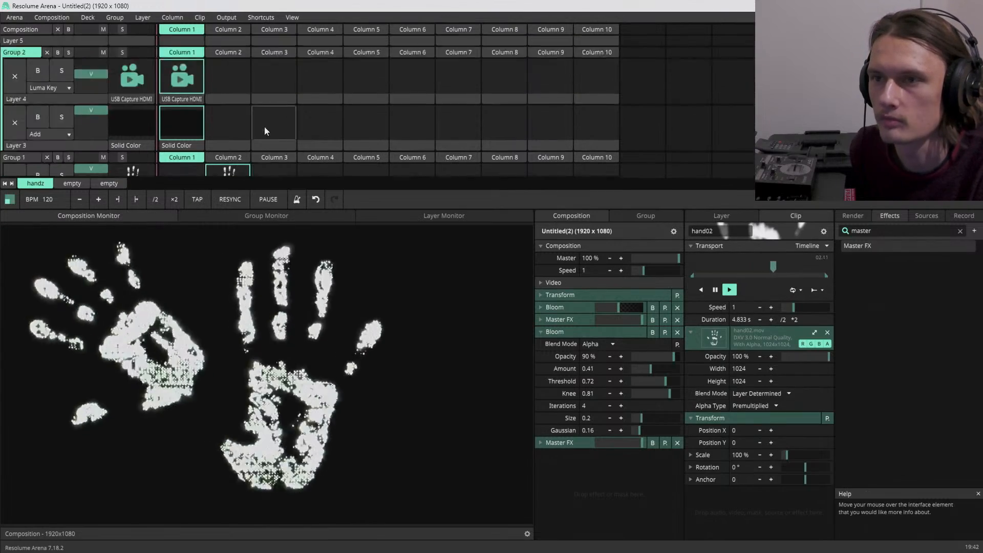
scroll(264, 128, down, 3)
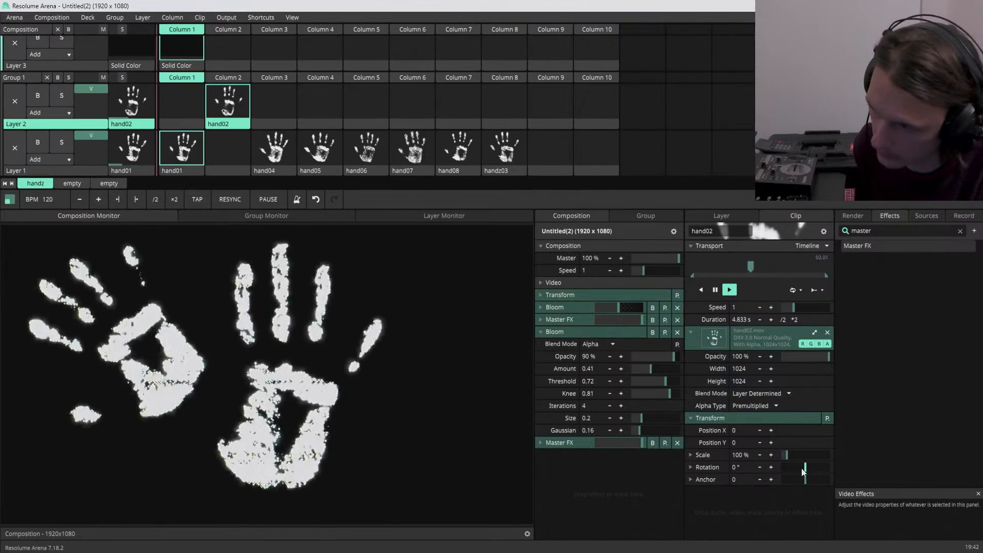
drag(805, 467, 791, 476)
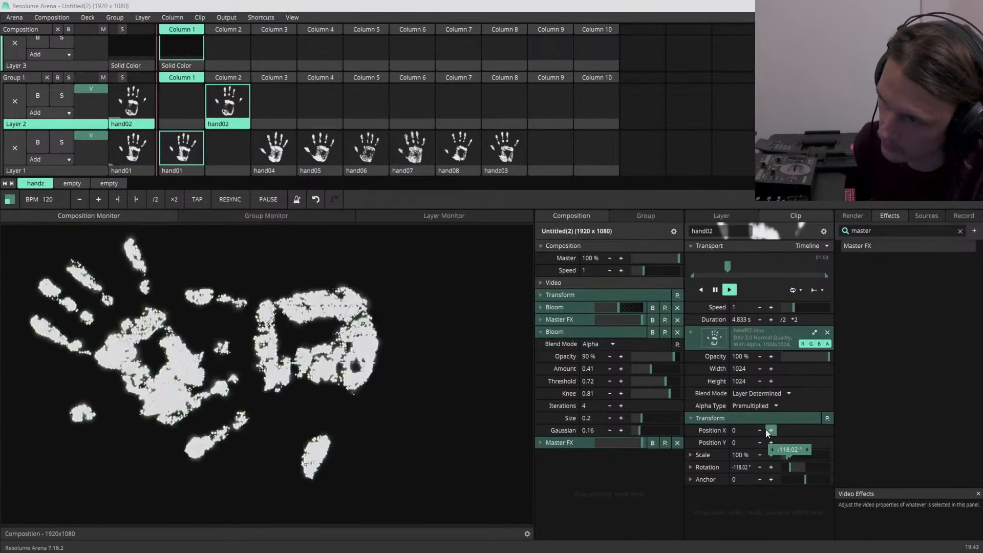
drag(788, 456, 785, 459)
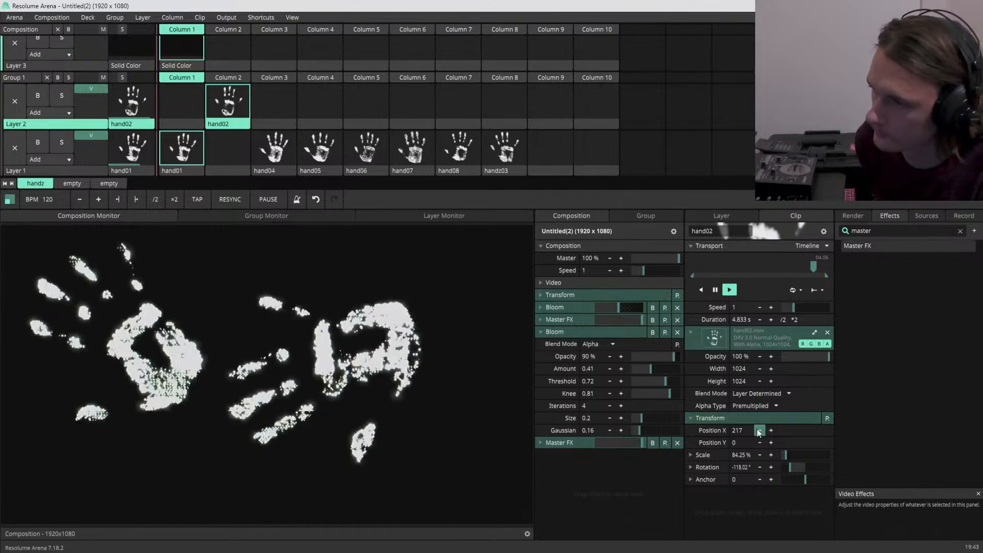
drag(757, 429, 782, 444)
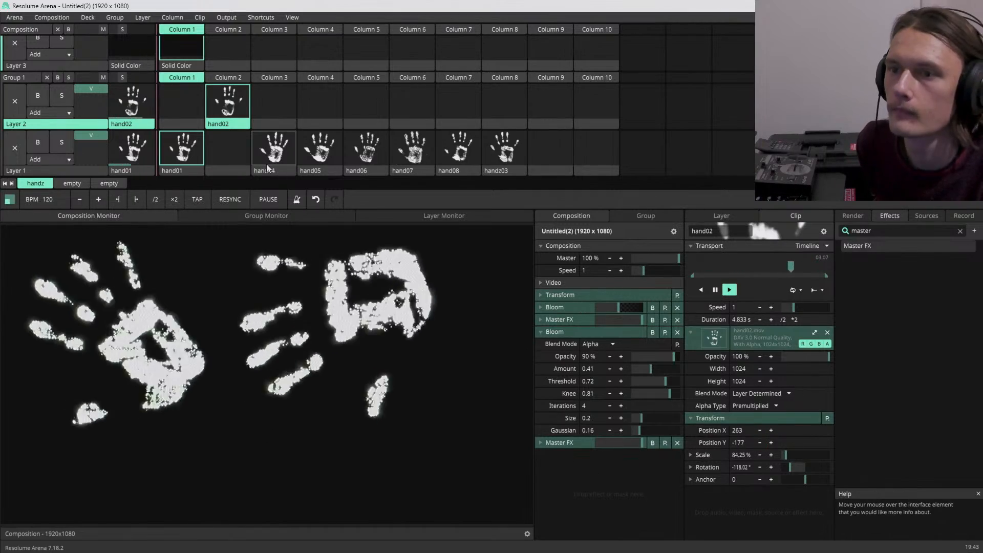
- Insert a layer above Layer 2, move the hand04 clip into its Column 3 slot and trigger it
right_click(68, 127)
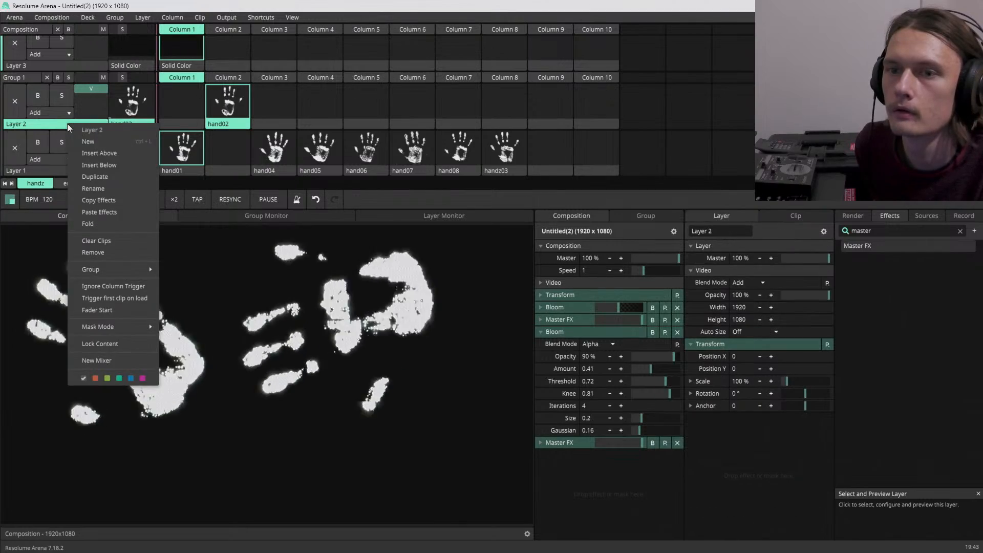
click(101, 154)
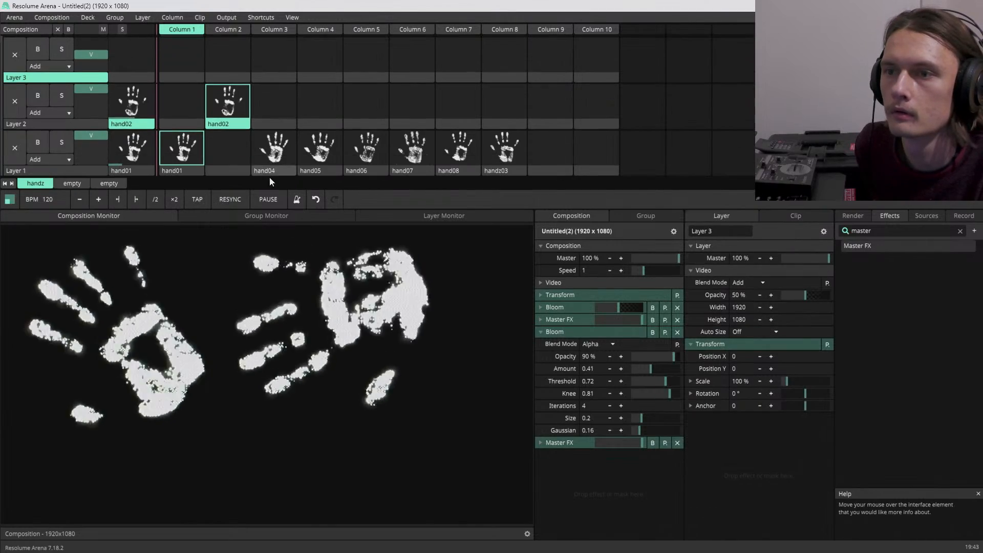
drag(269, 174, 269, 60)
click(270, 60)
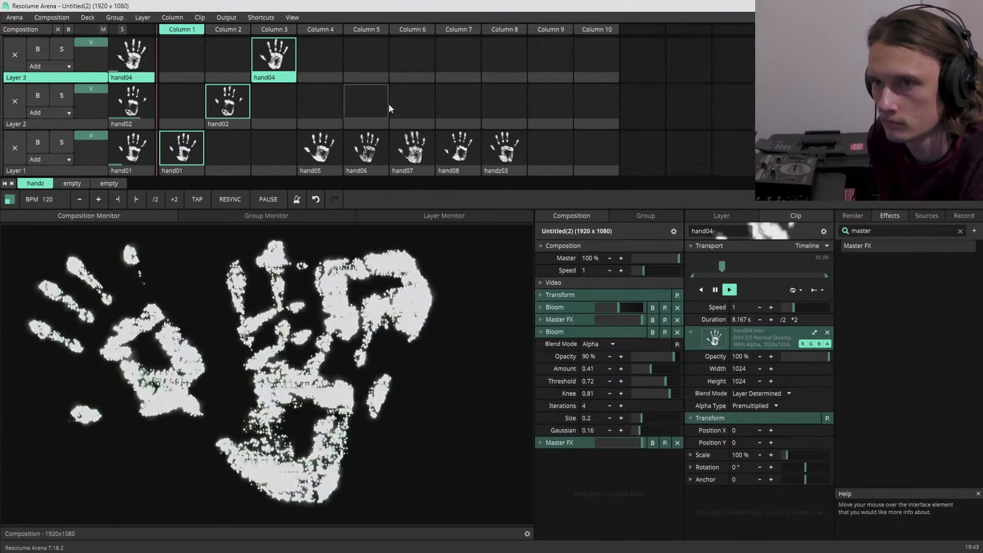
- Set the hand04 clip's Rotation to -54.73°, Scale to 69.6 %, Position X to 532 and Position Y to 103
scroll(396, 95, up, 4)
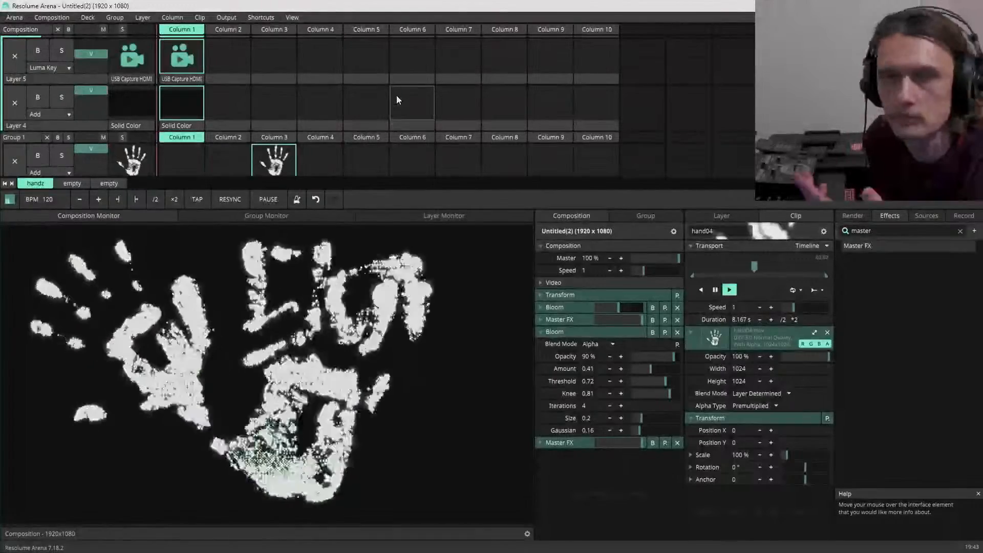
scroll(365, 115, down, 1)
scroll(365, 117, down, 3)
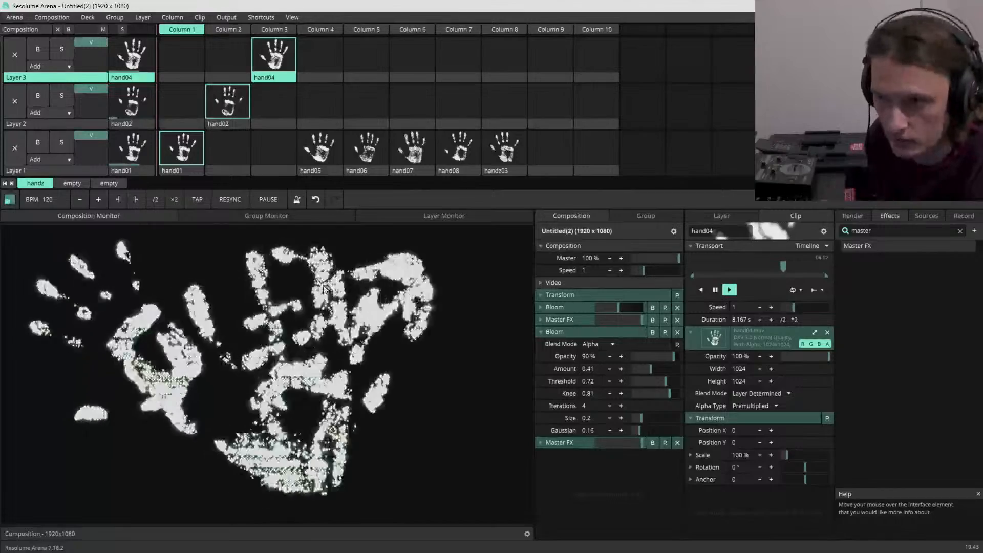
scroll(309, 94, up, 5)
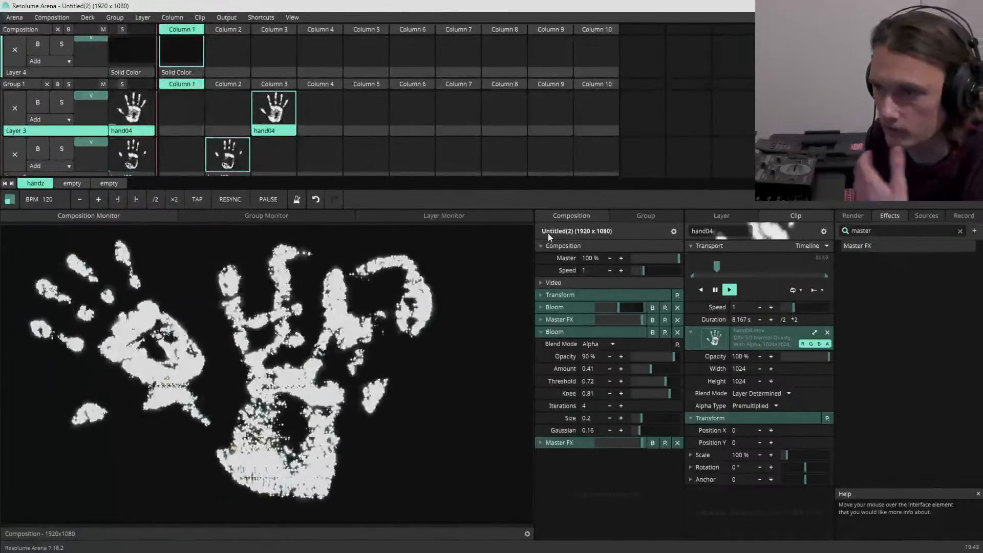
click(691, 455)
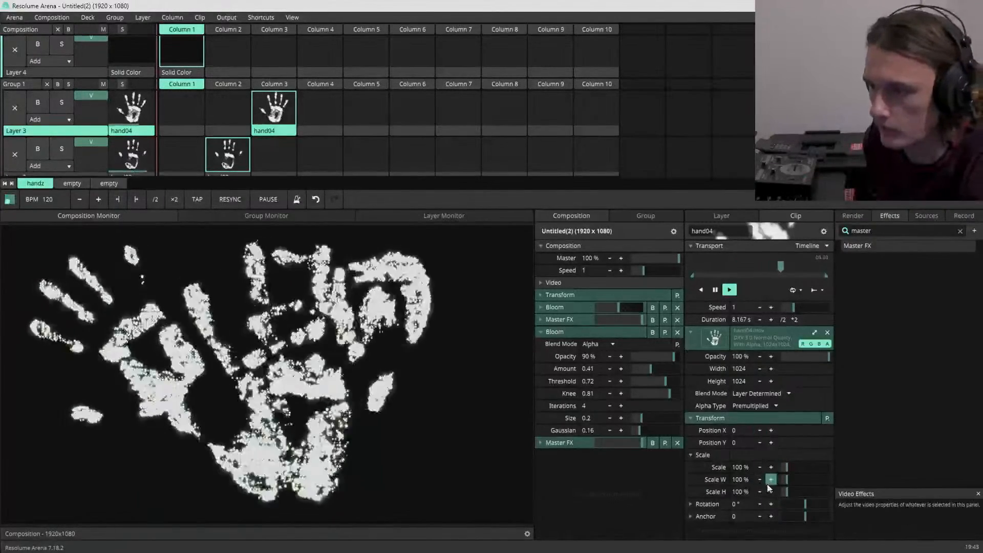
drag(805, 504, 898, 432)
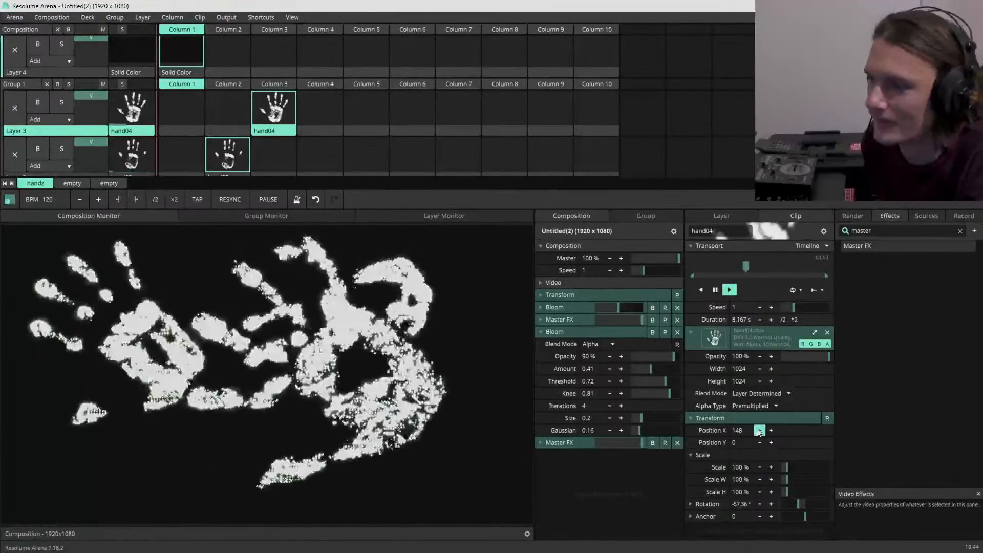
drag(759, 432, 835, 437)
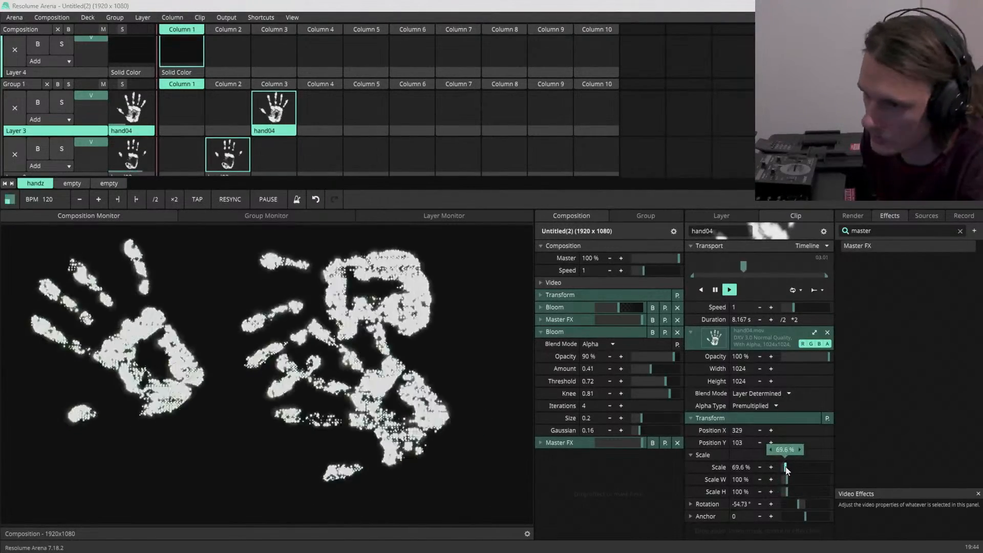
drag(761, 429, 953, 412)
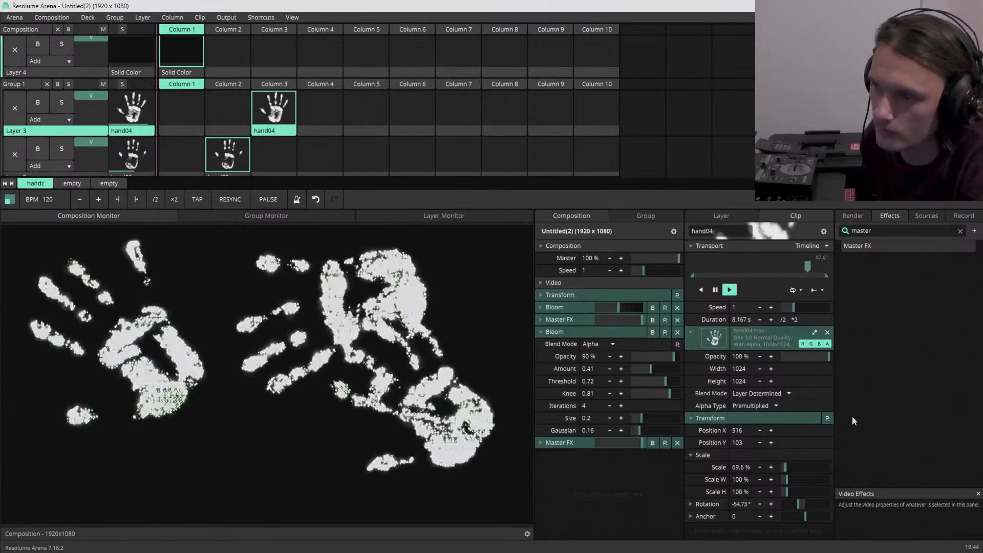
drag(761, 432, 783, 431)
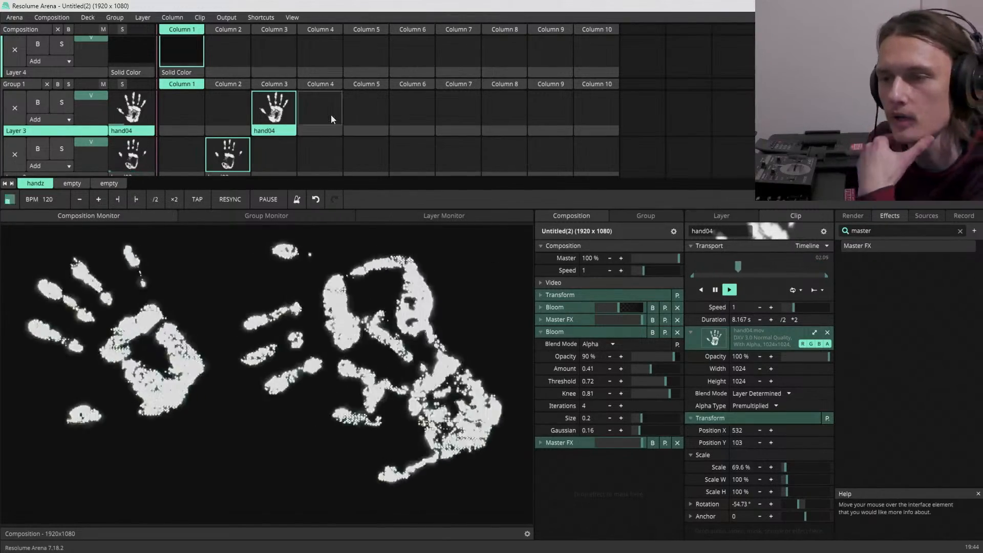
- Switch to File Explorer and open the hands folder inside Videos, Visual Assets, darkwave2
scroll(331, 115, down, 2)
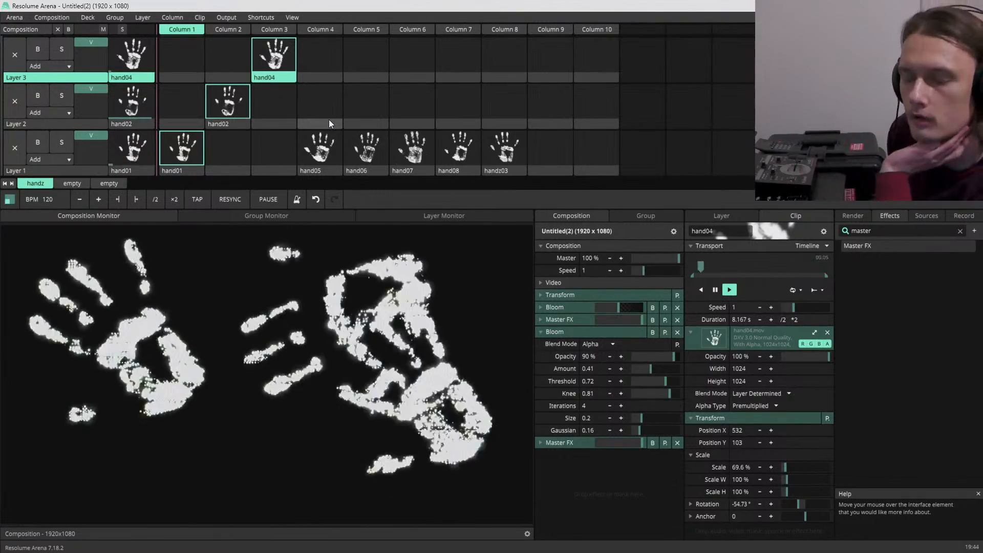
key(alt+Tab)
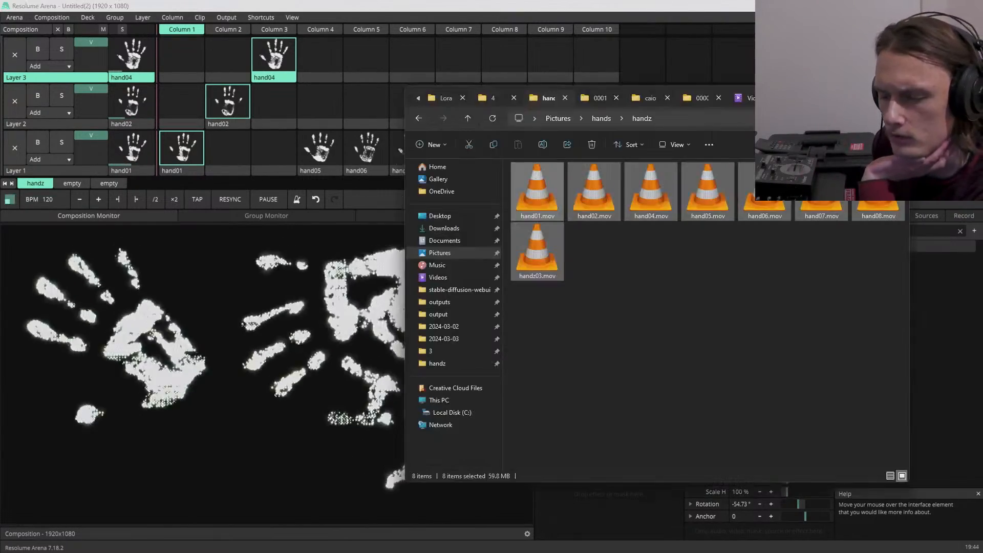
click(681, 290)
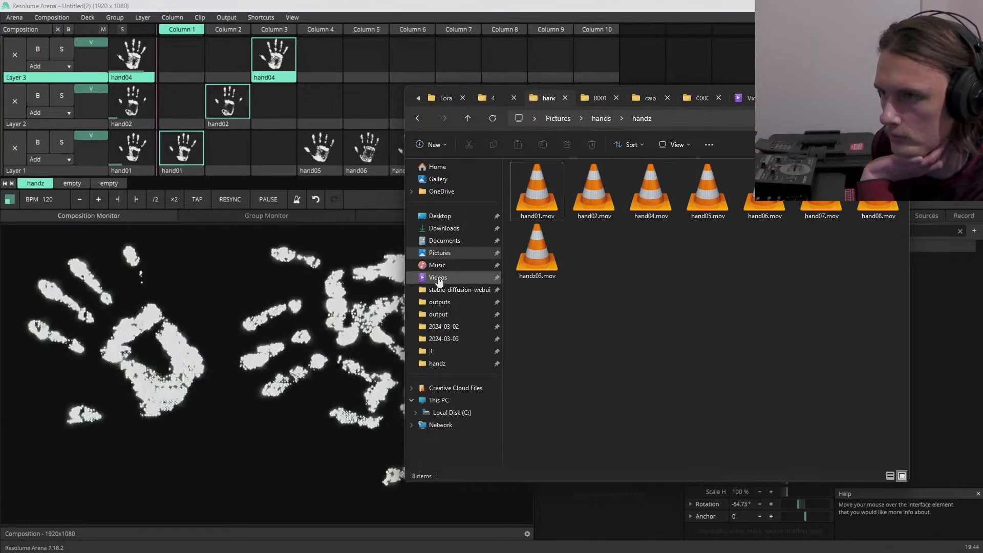
click(438, 278)
double_click(653, 264)
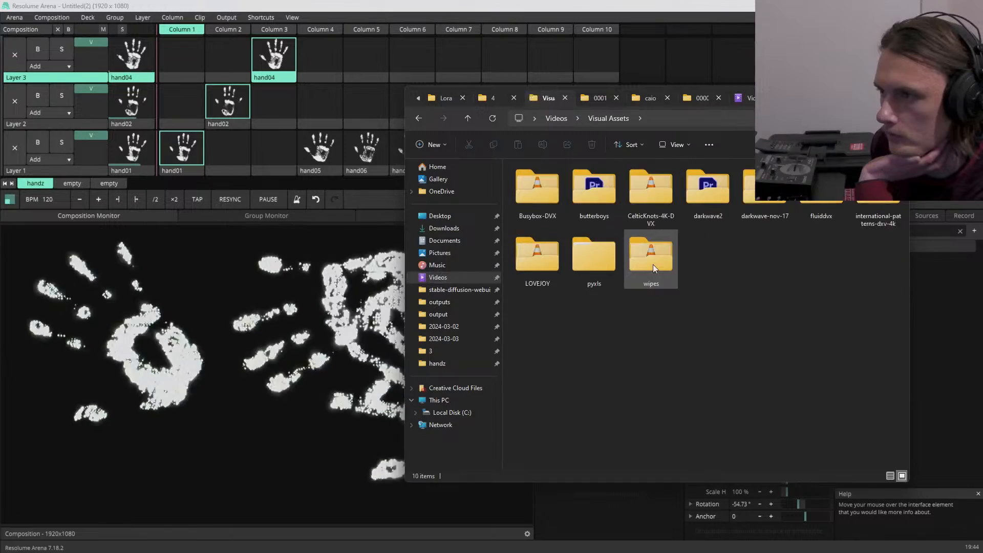
double_click(699, 194)
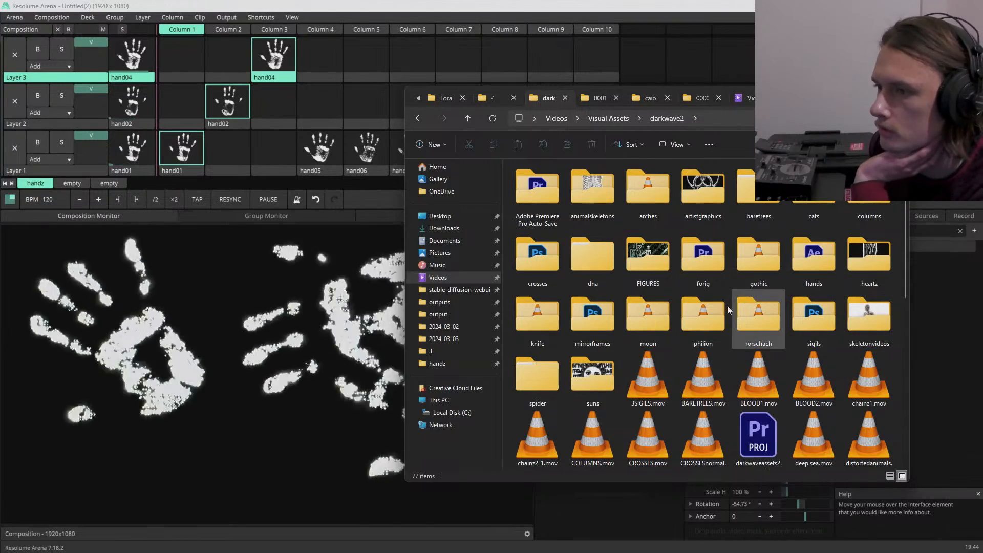
double_click(813, 263)
scroll(766, 287, down, 1)
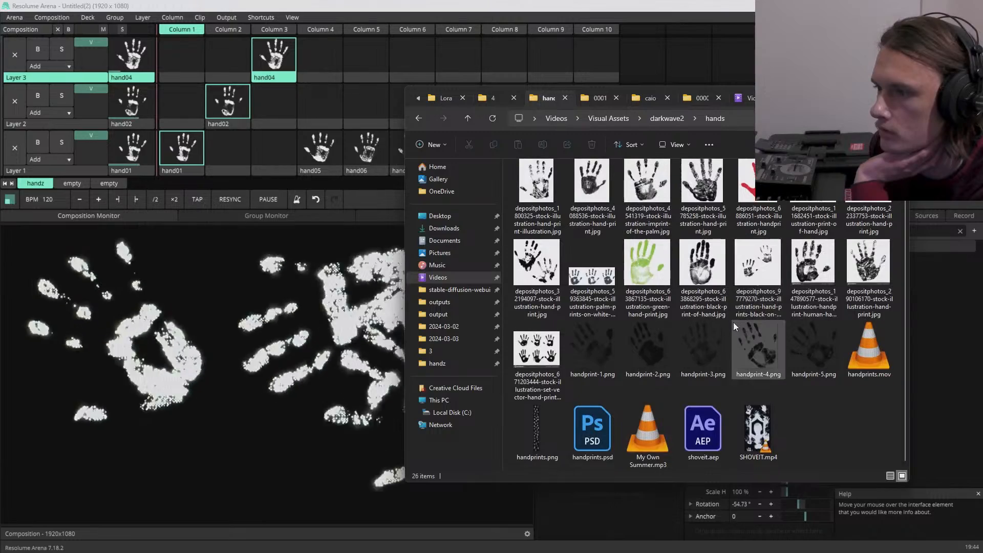
- Open handprints.png in the image viewer, zoom in to 62% and examine the arrangement of the individual handprints
double_click(529, 426)
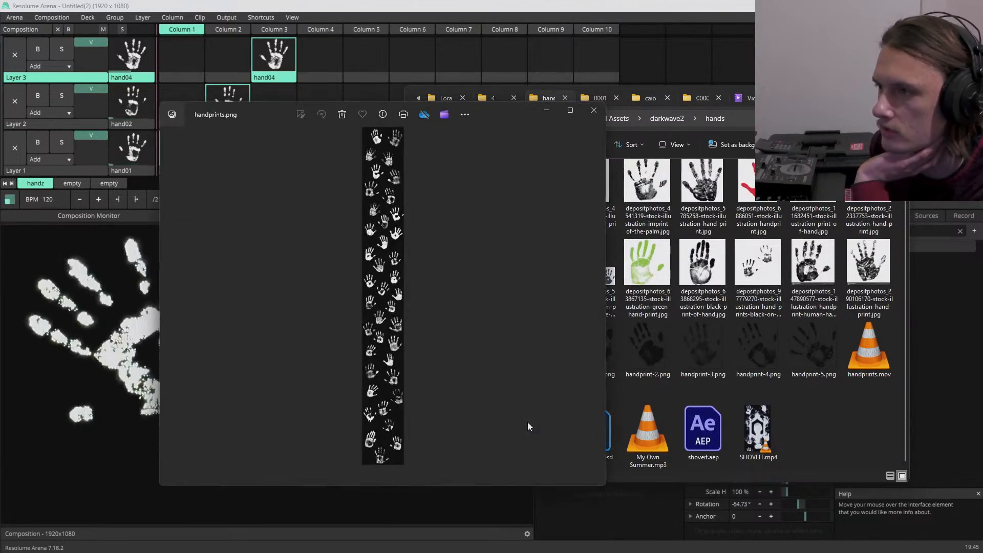
drag(509, 107, 811, 99)
click(834, 466)
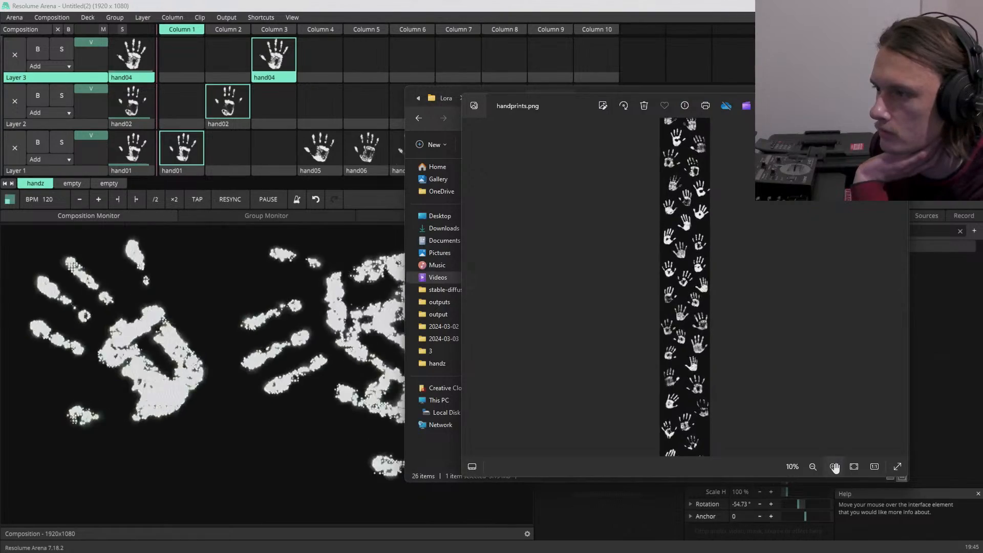
click(835, 468)
click(835, 468)
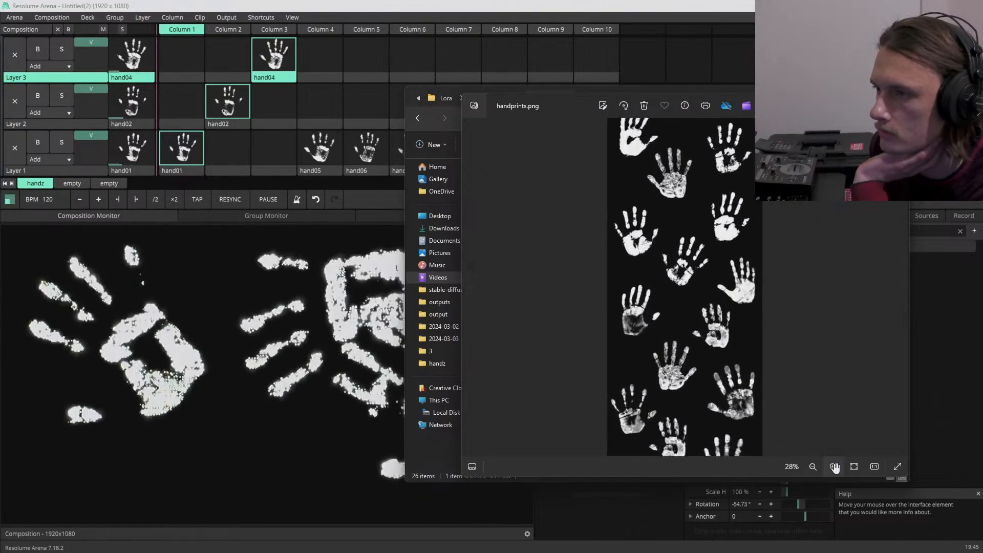
click(836, 468)
click(835, 467)
click(835, 468)
drag(704, 229, 717, 340)
drag(731, 139, 734, 241)
drag(735, 194, 736, 215)
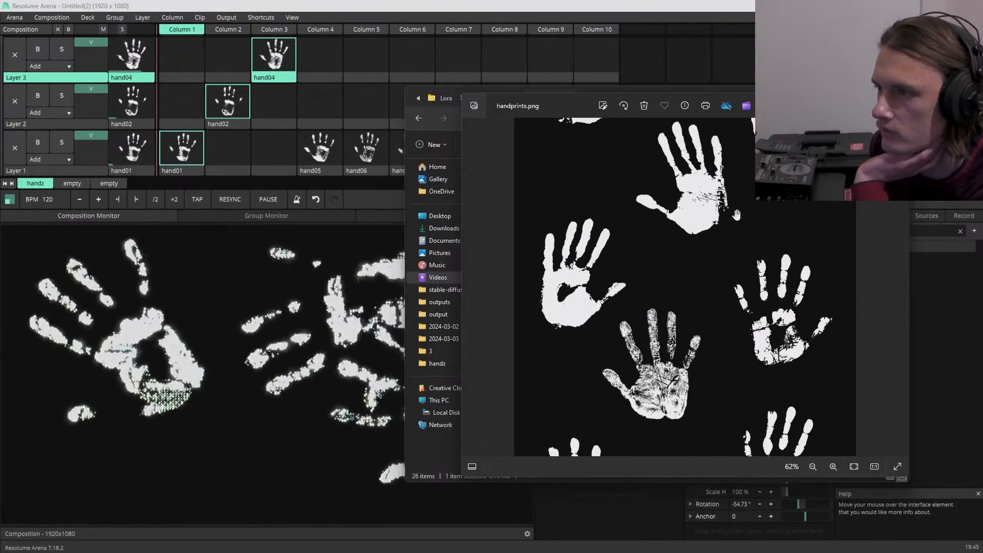
drag(741, 177, 752, 299)
mouse_move(752, 207)
mouse_down()
mouse_move(761, 374)
mouse_move(756, 203)
mouse_up()
drag(756, 328, 770, 201)
drag(772, 367, 770, 197)
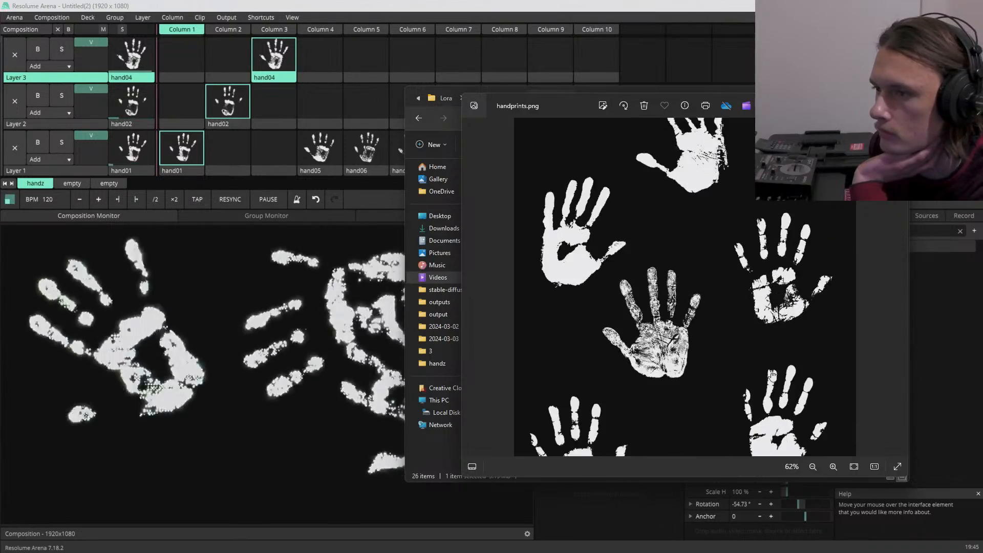
- Look through the full height of handprints.png at 62% zoom, studying how the varied handprints are spaced and oriented
drag(773, 409, 770, 163)
drag(777, 349, 786, 206)
drag(765, 377, 785, 245)
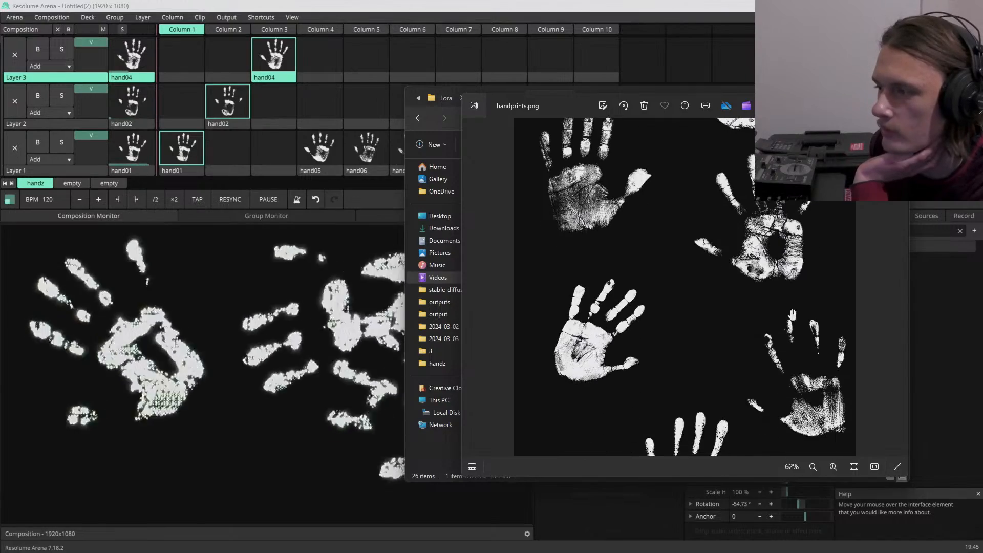
drag(792, 315, 785, 222)
drag(782, 348, 770, 205)
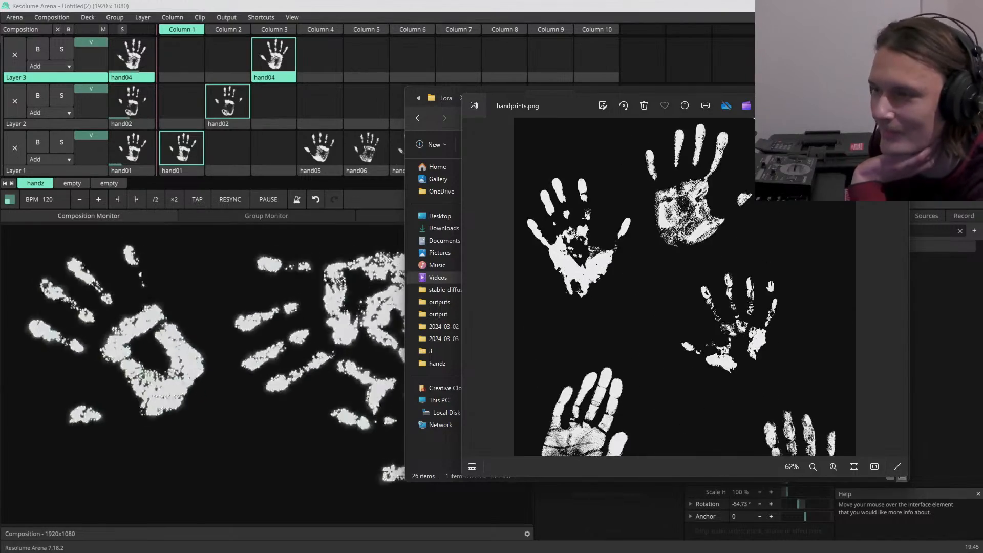
drag(771, 338, 771, 180)
drag(735, 233, 733, 378)
drag(730, 250, 736, 392)
drag(747, 236, 753, 396)
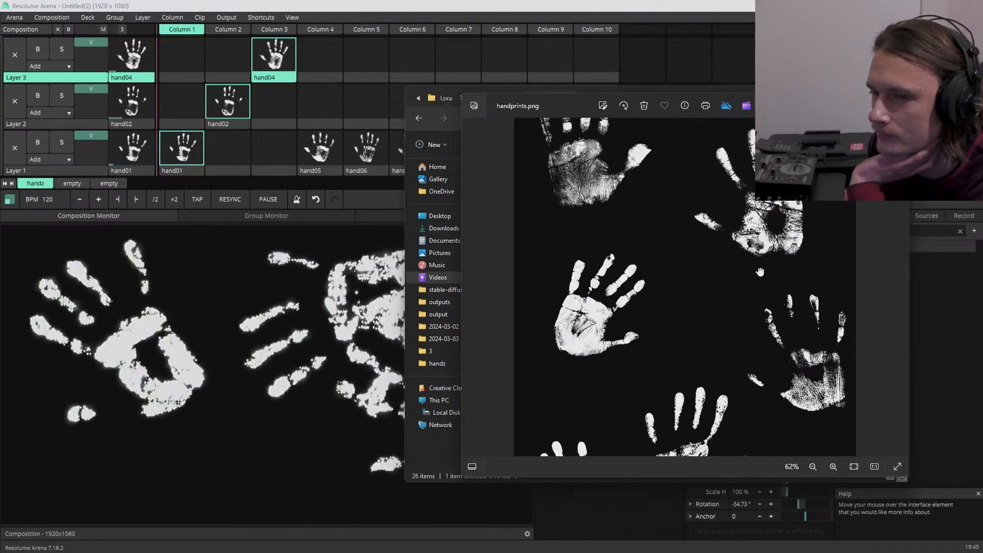
drag(760, 271, 763, 335)
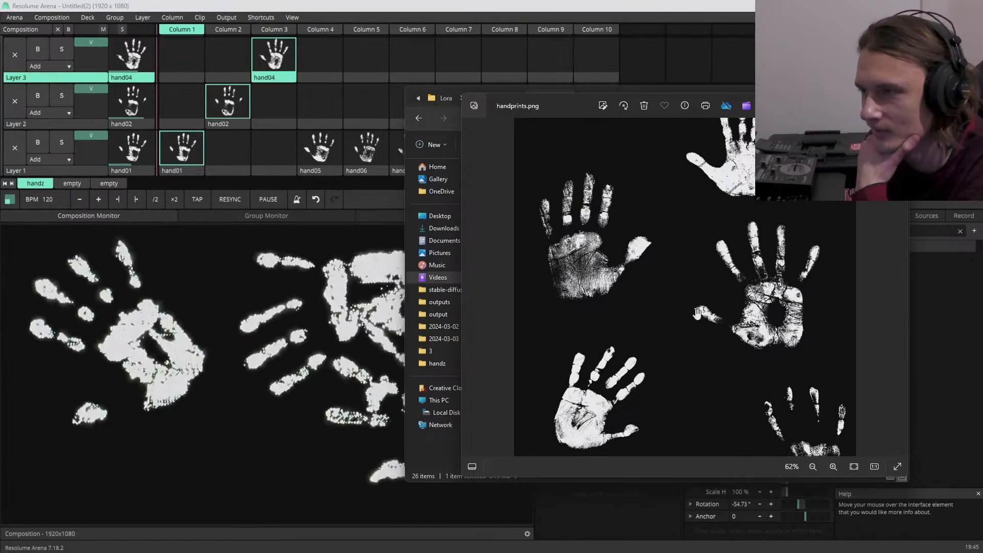
drag(693, 360, 745, 201)
drag(745, 338, 712, 330)
drag(722, 217, 743, 318)
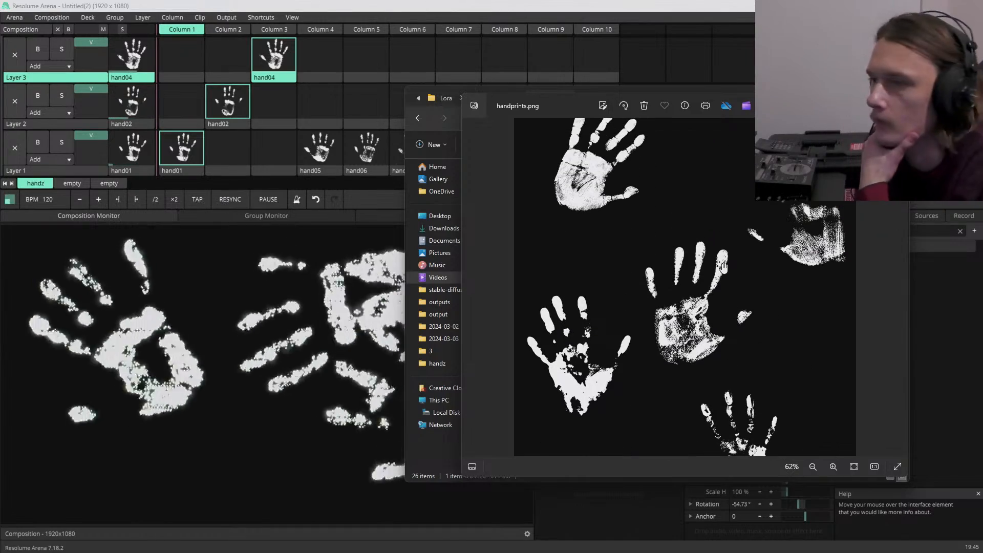
drag(695, 295, 700, 192)
drag(714, 317, 733, 224)
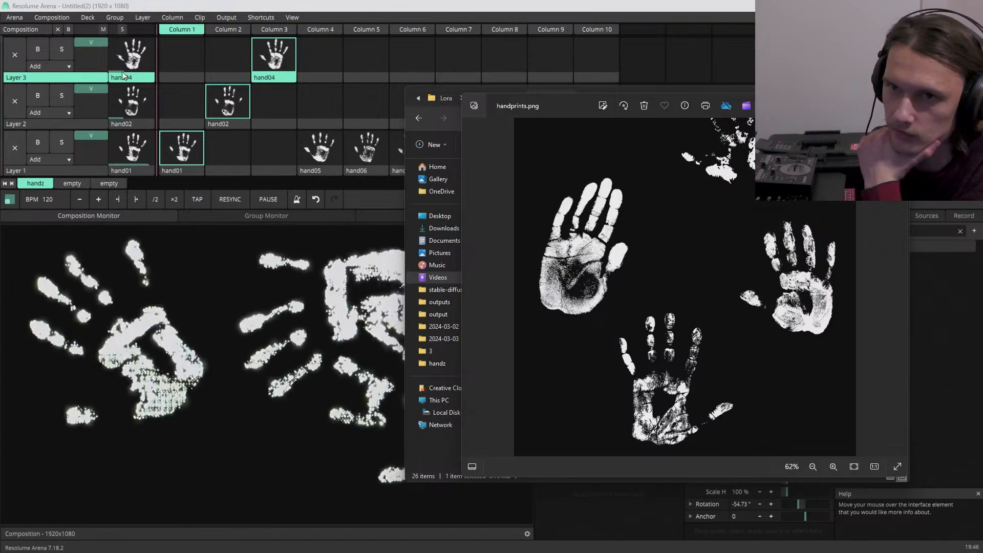
- Save the composition under the name handzz, and quit Resolume Arena with its changes saved
click(52, 17)
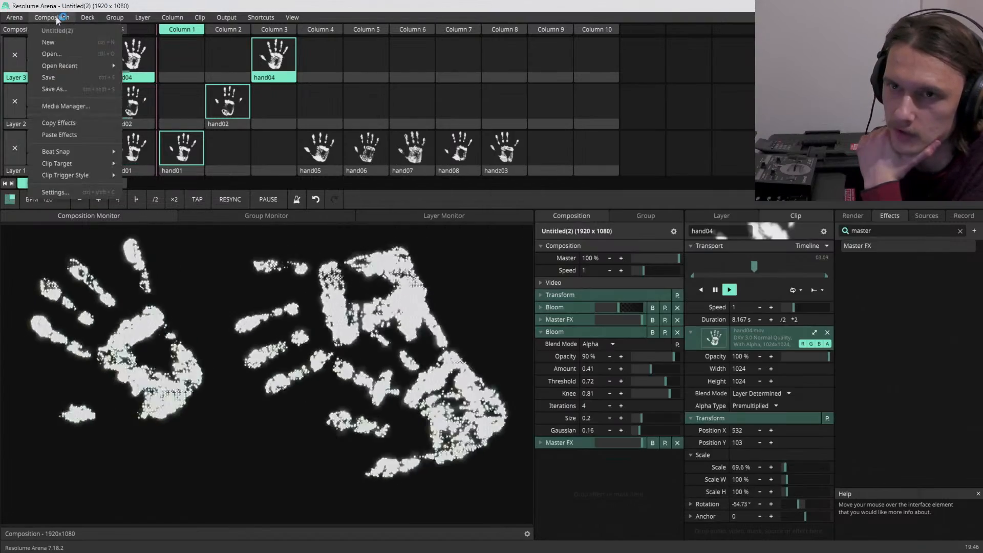
click(57, 89)
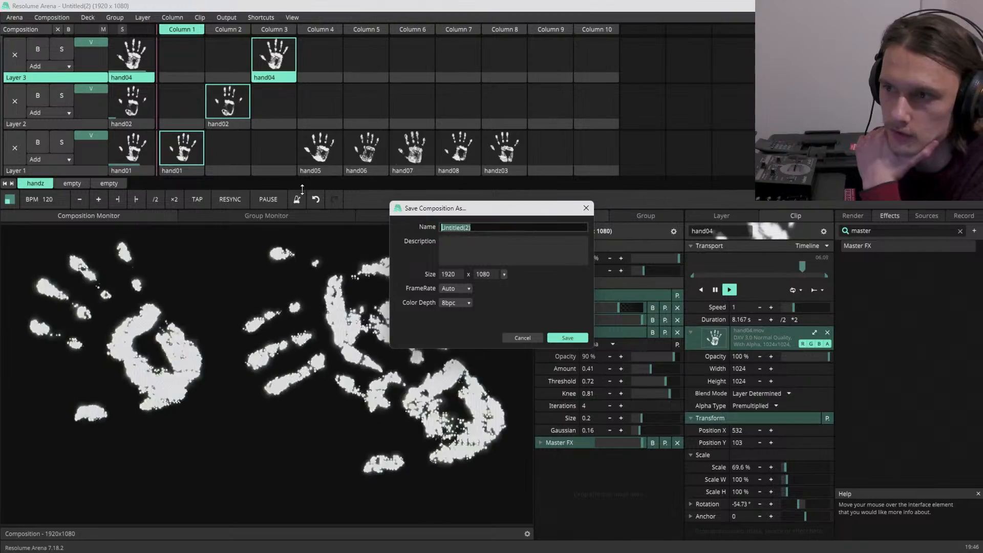
text(handzz)
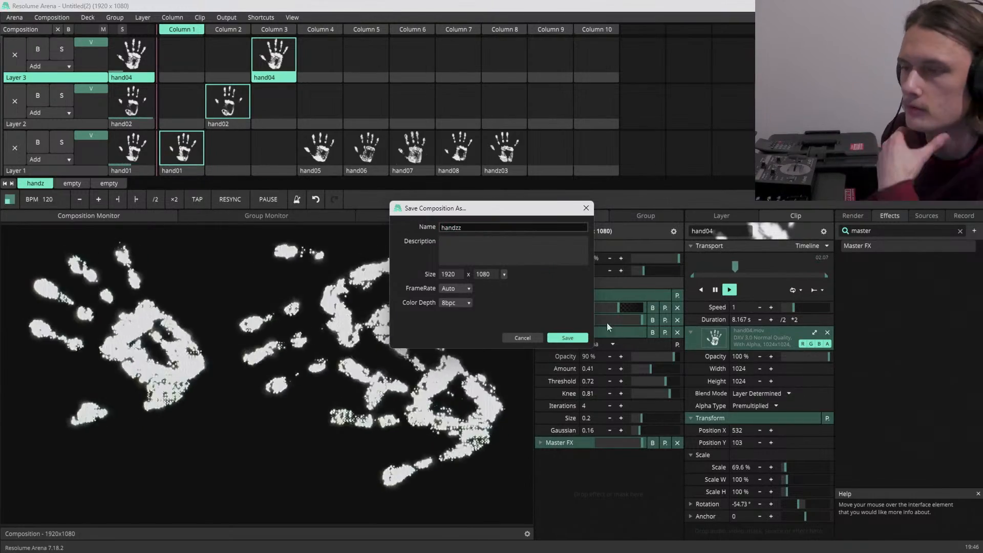
click(570, 338)
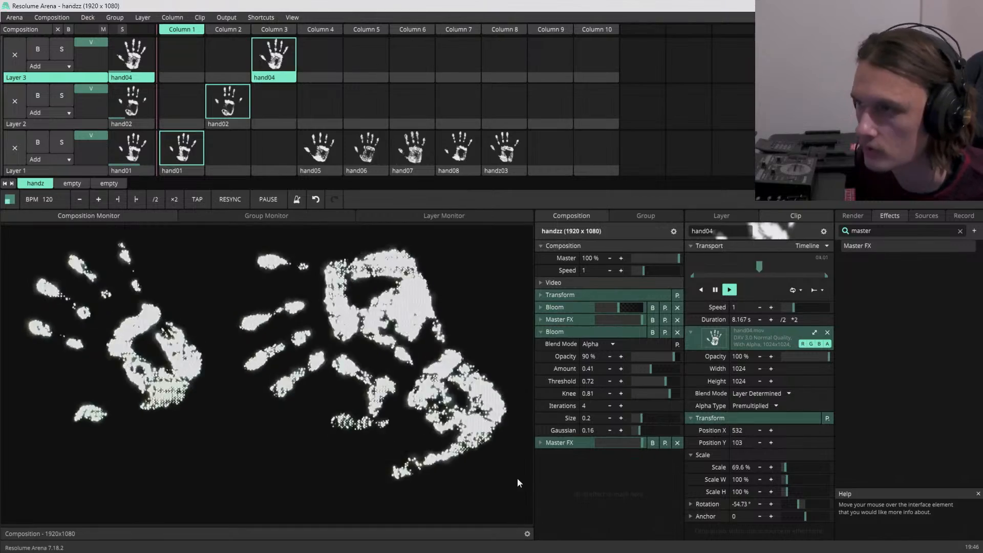
click(971, 5)
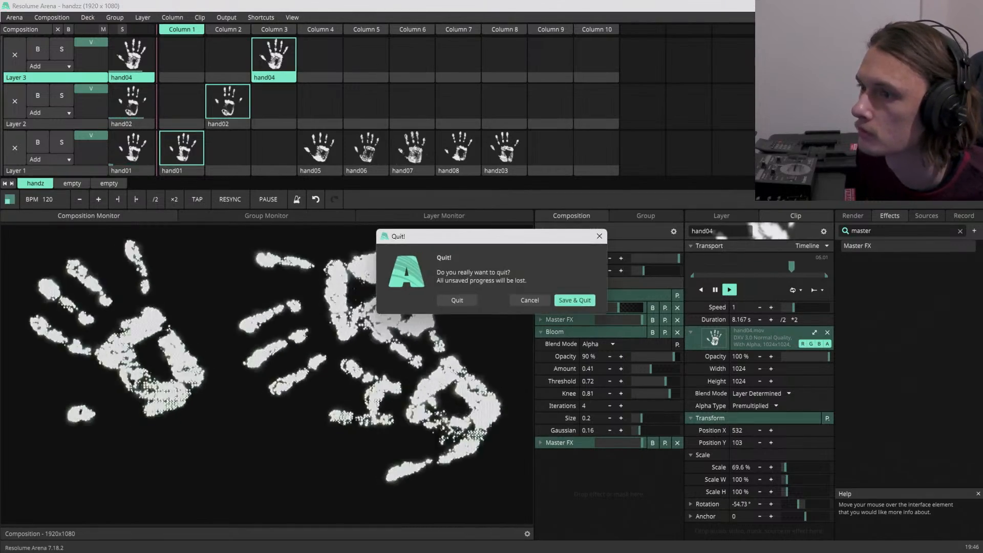
click(565, 300)
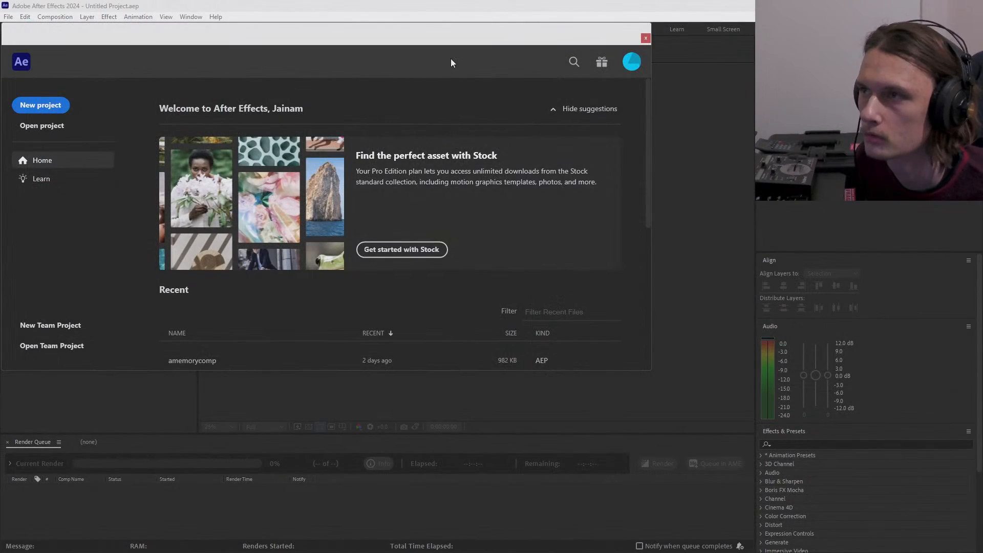
- Switch to After Effects, move and enlarge its home window, and start a new project
drag(450, 38, 676, 68)
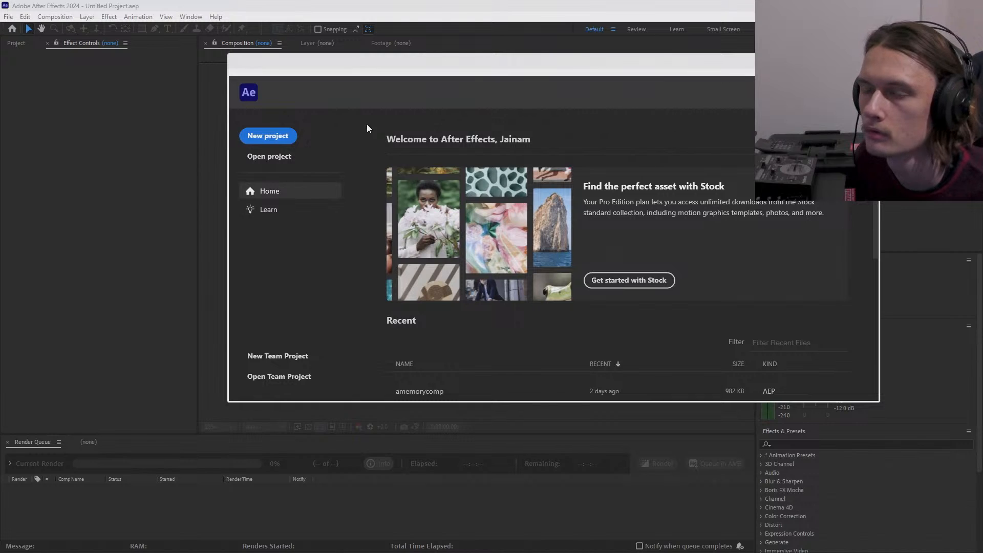
drag(427, 401, 438, 484)
click(266, 129)
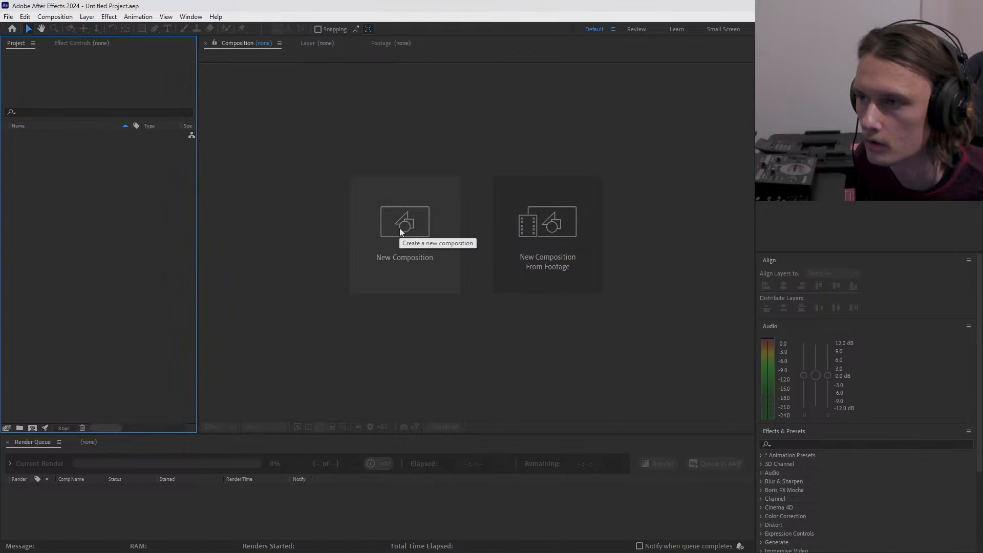
- Start a new composition and set its height to 1920 px and its width to 1080 px
click(421, 238)
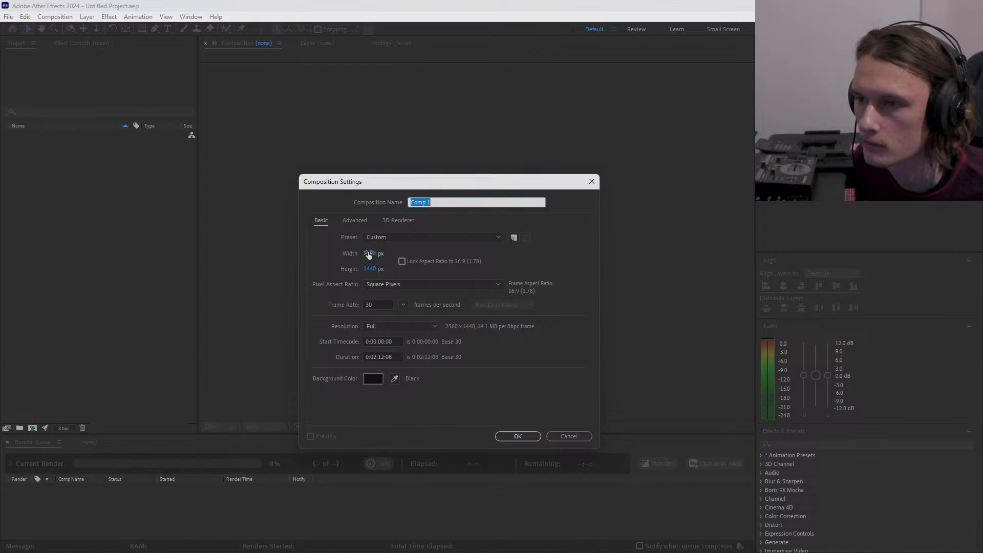
click(369, 268)
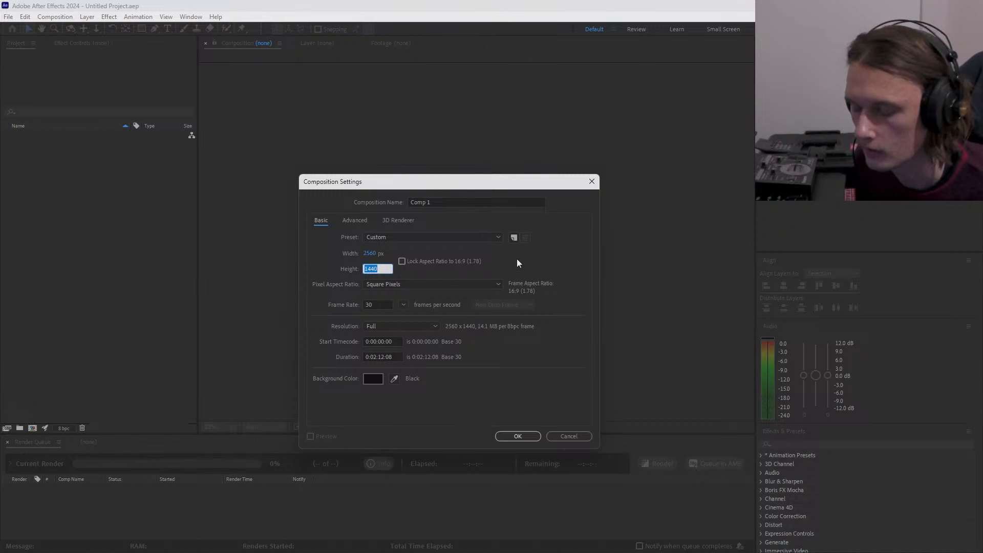
text(19)
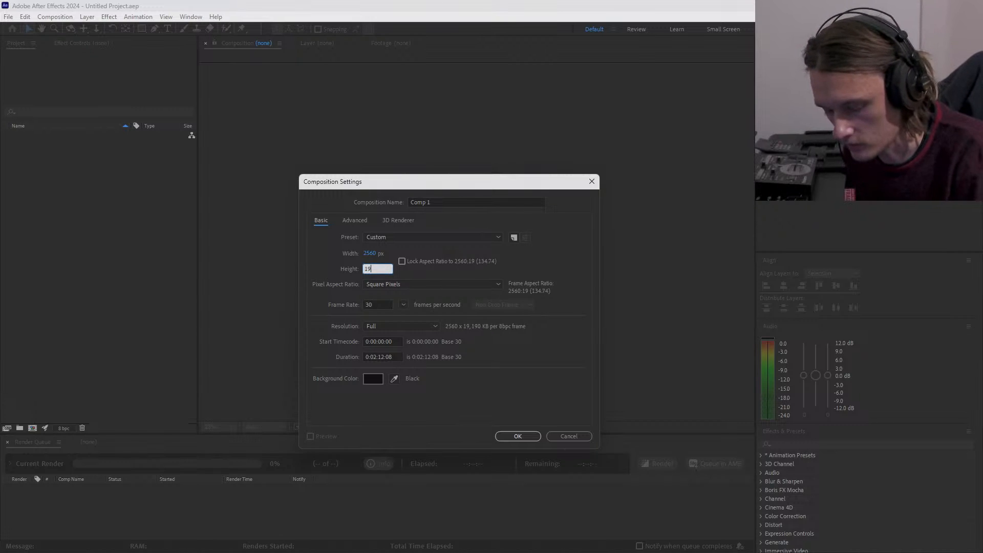
text(20)
click(368, 254)
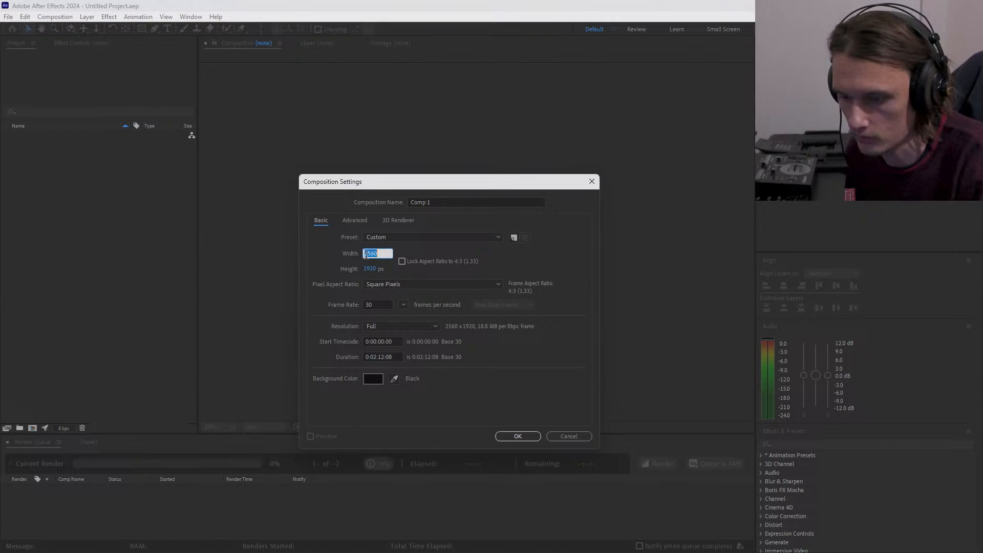
text(1080)
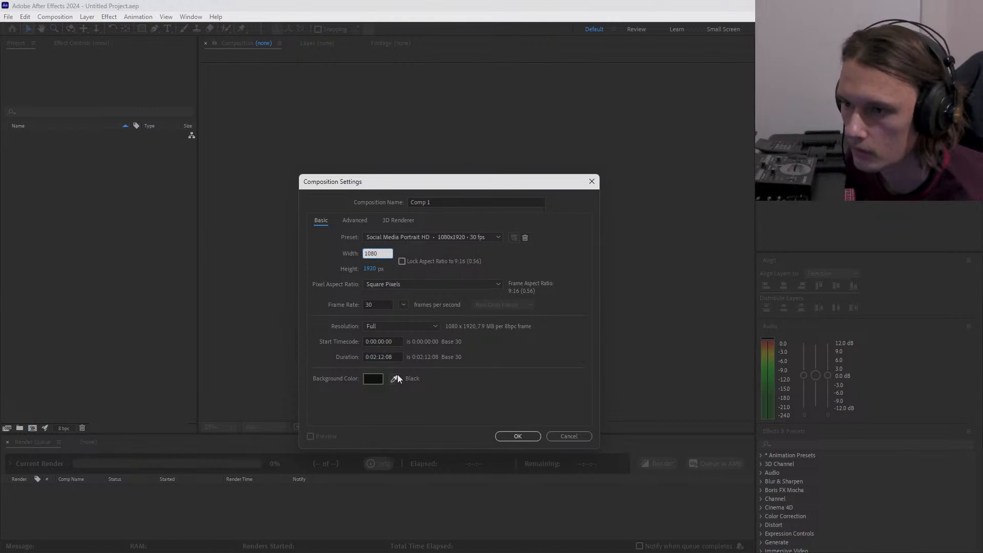
- Set the new composition's duration to 0:00:30:00 and create it
double_click(383, 357)
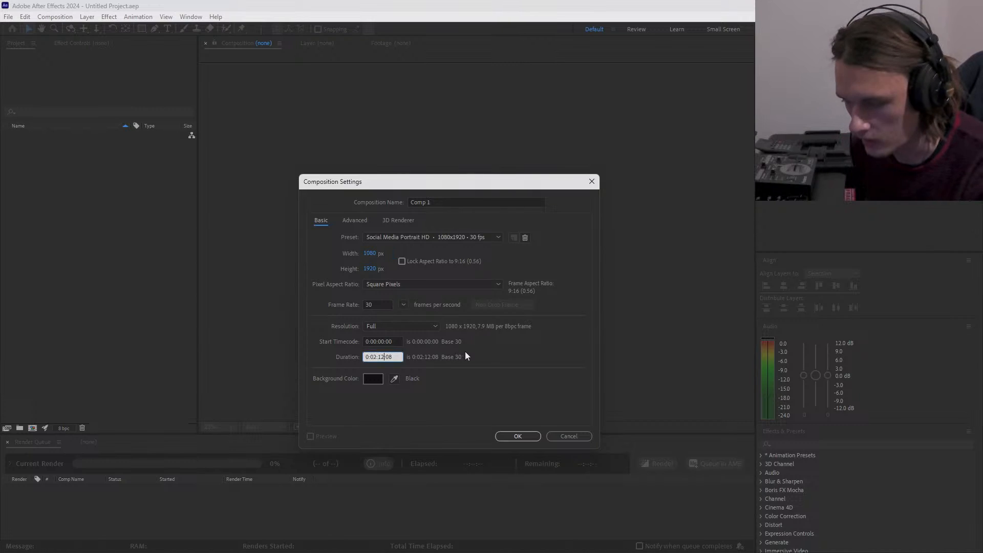
key(BackSpace)
text(00)
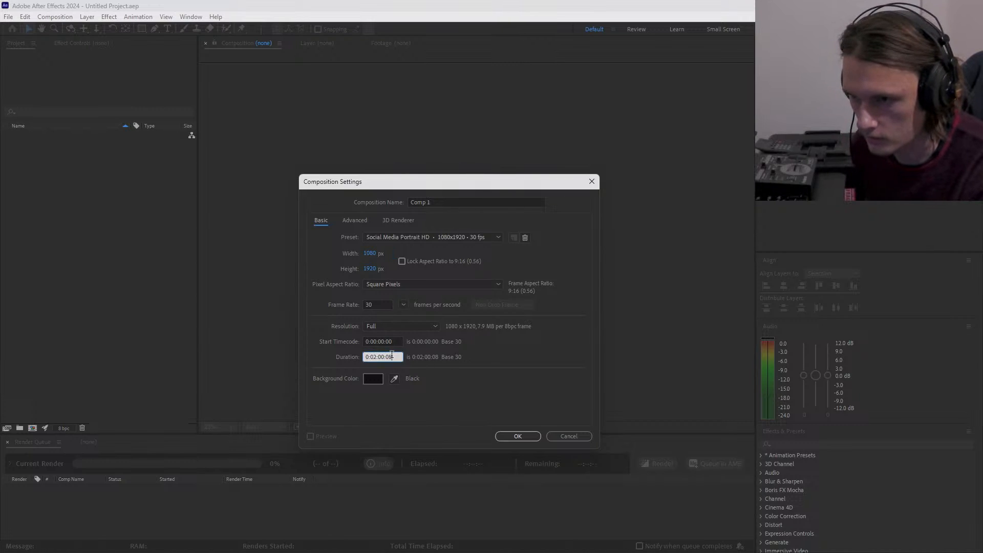
key(BackSpace)
text(0:00)
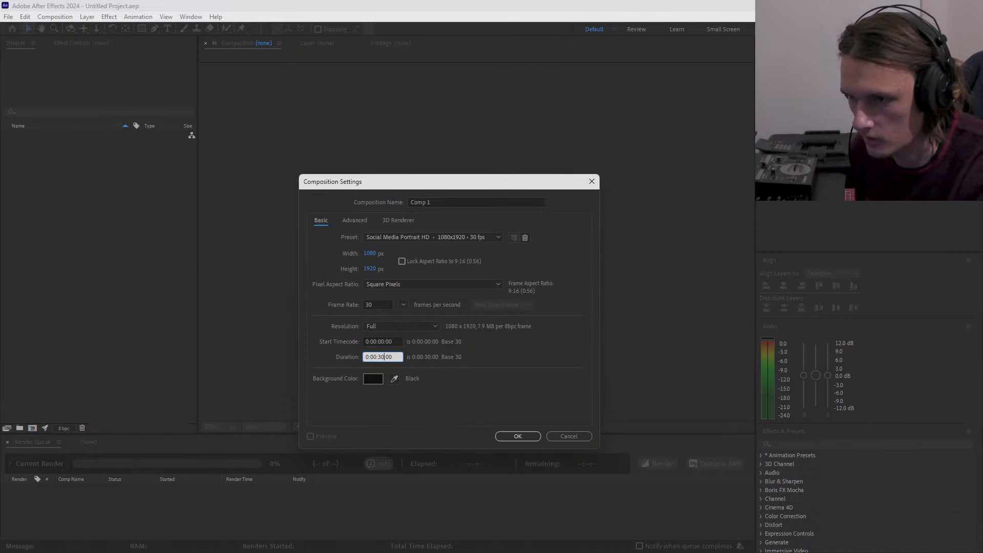
click(518, 436)
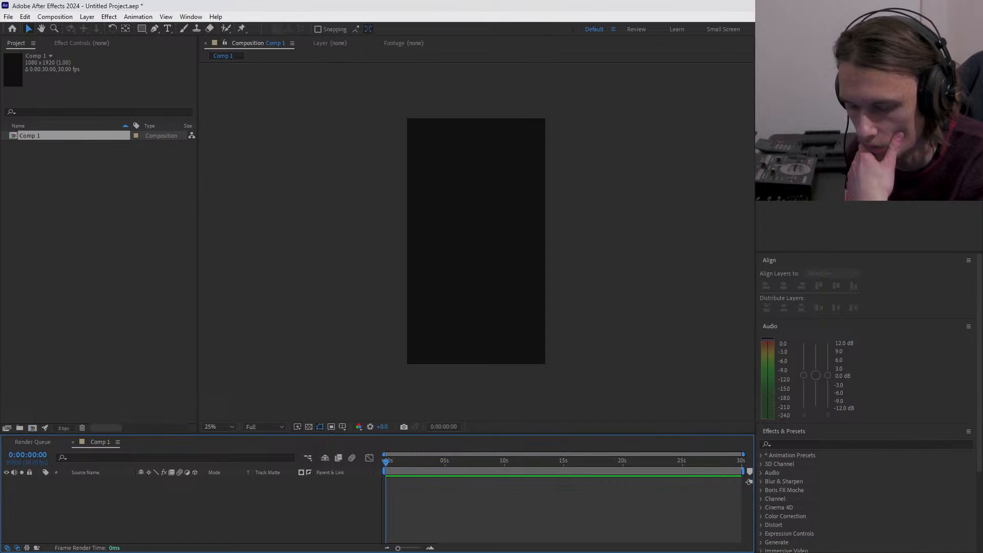
- Switch to File Explorer and open the handz folder inside Pictures, hands
key(alt+Tab)
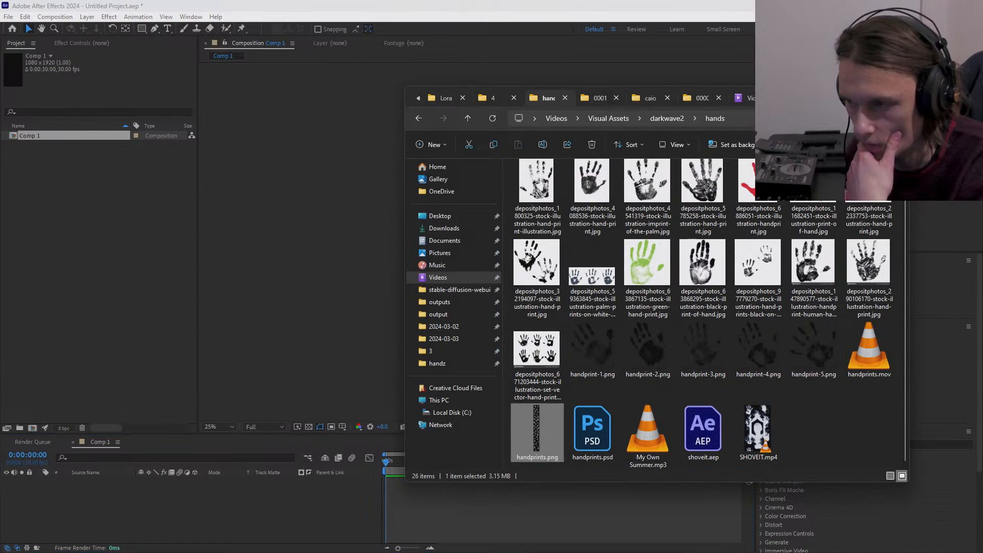
click(495, 99)
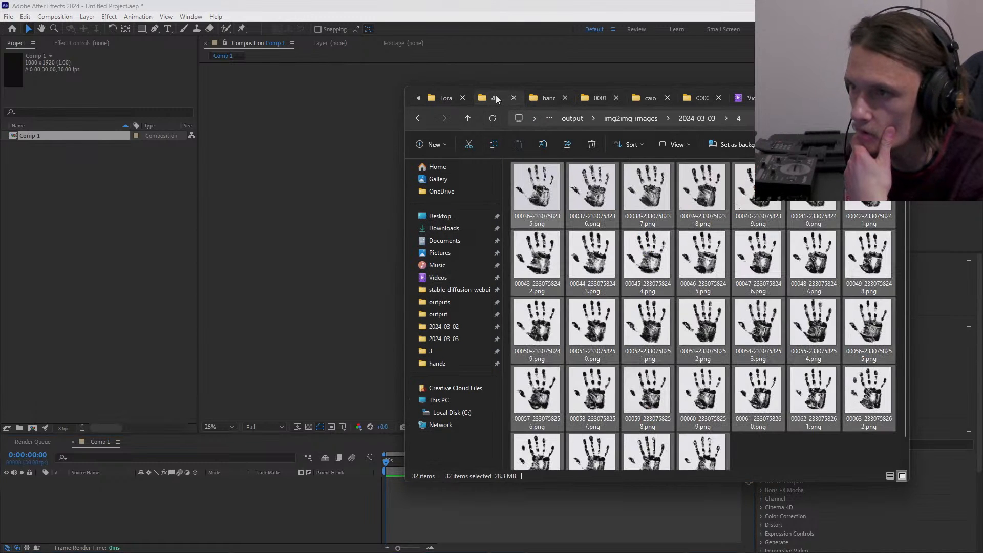
click(455, 257)
double_click(759, 203)
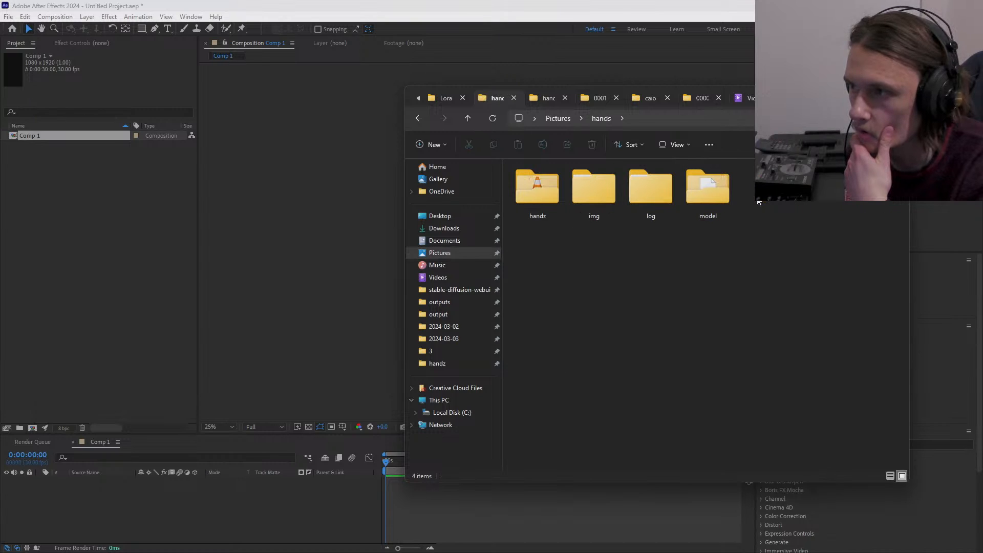
double_click(552, 202)
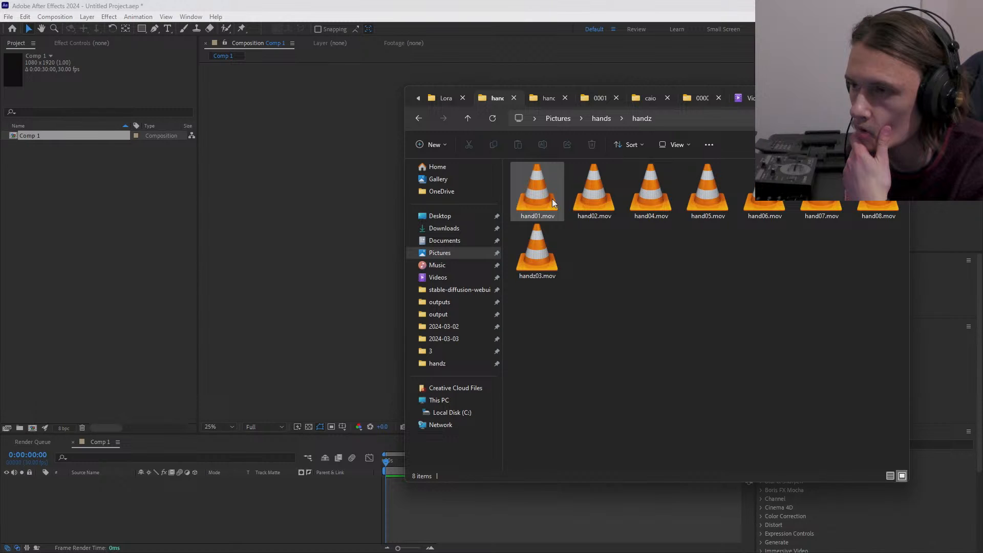
- Import all eight hand .mov clips from the handz folder into the After Effects project
click(553, 202)
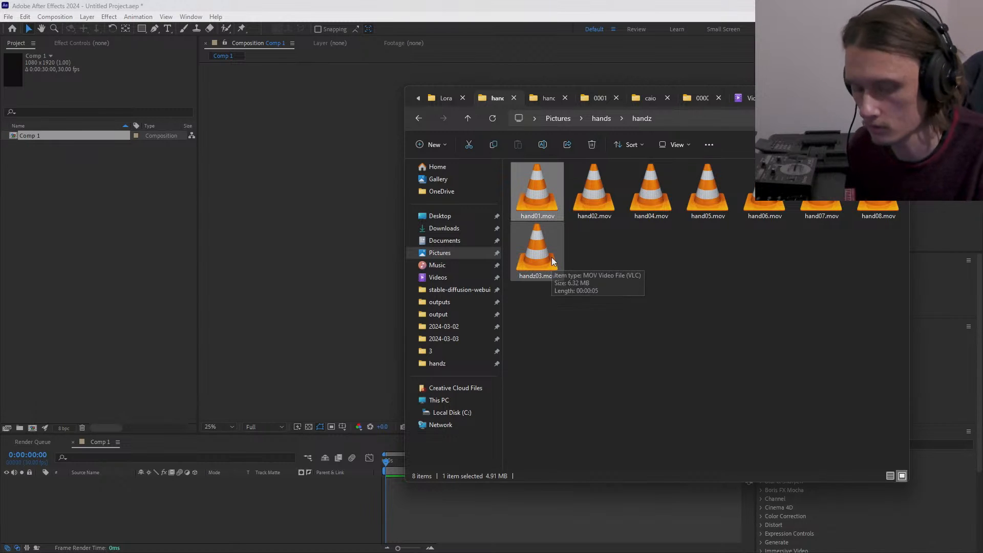
key(ctrl+a)
drag(548, 207, 97, 198)
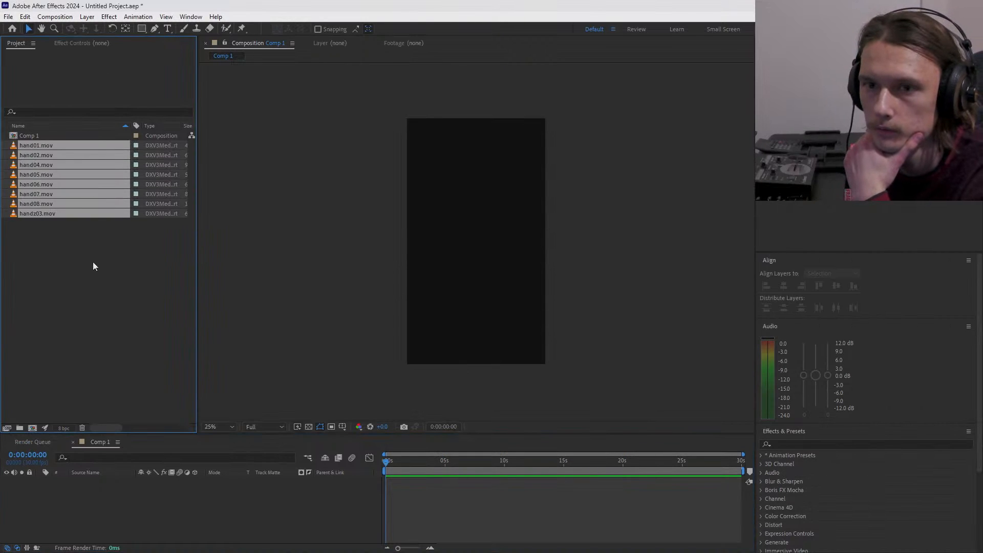
- Add hand01.mov to the Comp 1 timeline and scrub through the clip to review its motion
click(93, 266)
drag(35, 145, 150, 507)
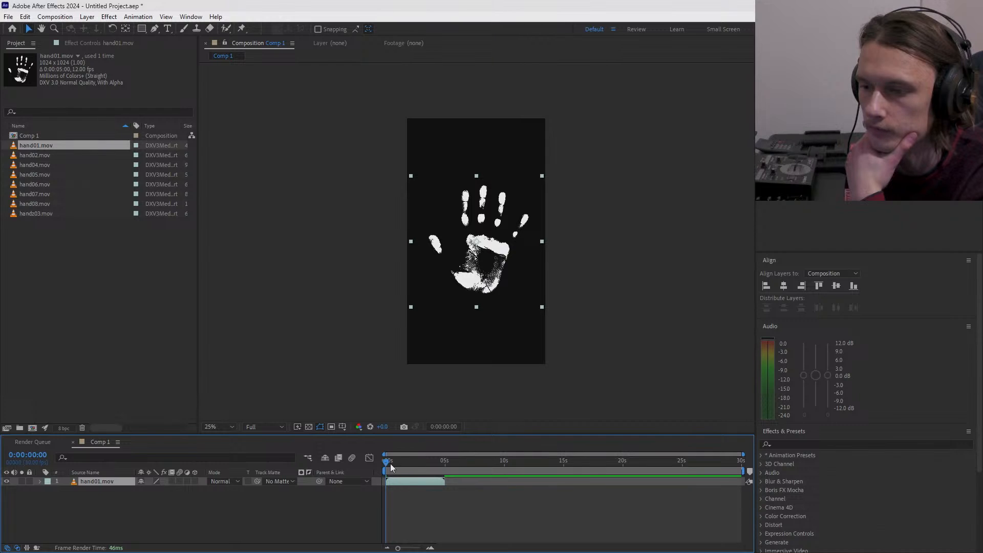
drag(391, 467, 401, 467)
drag(403, 549, 414, 549)
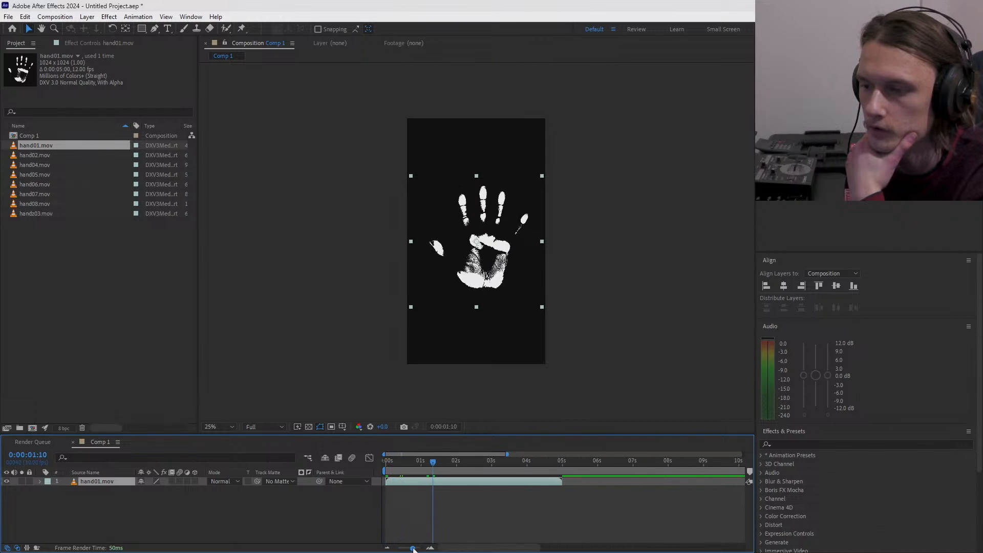
drag(434, 466, 537, 464)
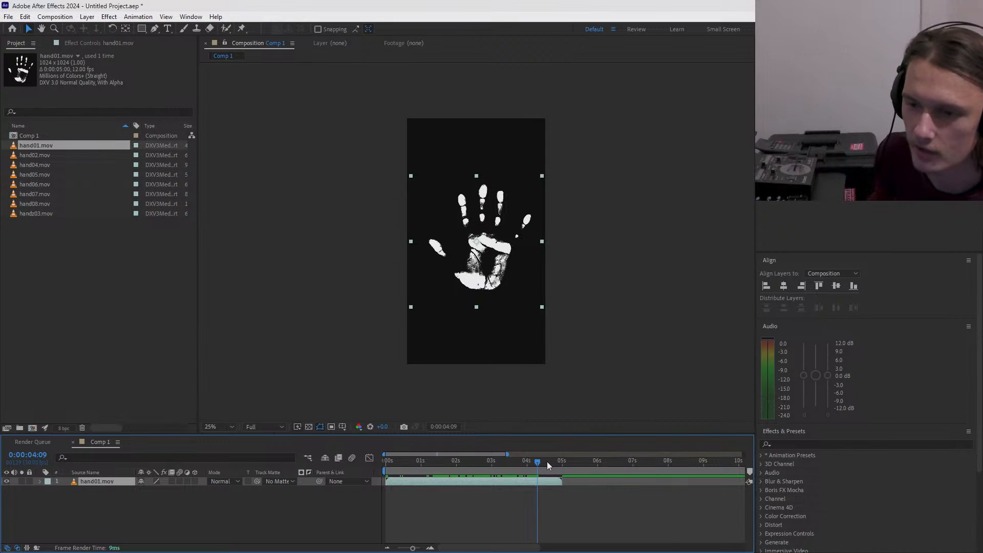
drag(435, 463, 407, 464)
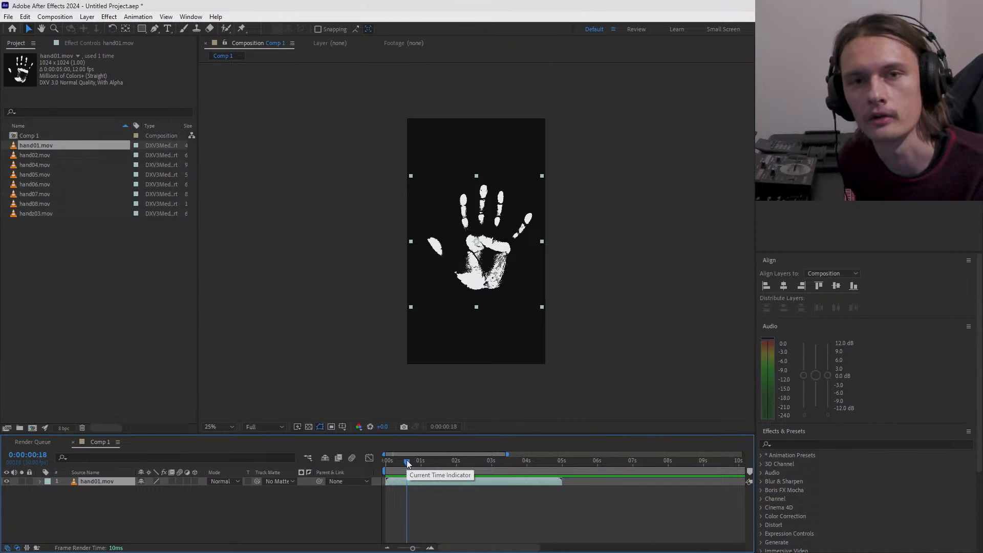
drag(408, 464, 460, 475)
- Reveal the hand01.mov layer's transform properties and reduce its Scale to 75%
click(40, 482)
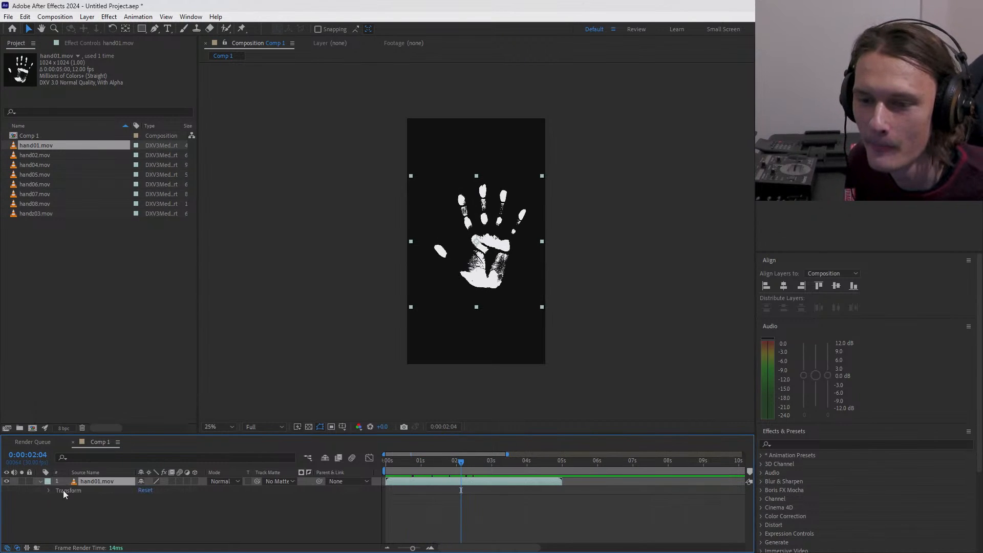
click(49, 490)
drag(152, 519, 139, 518)
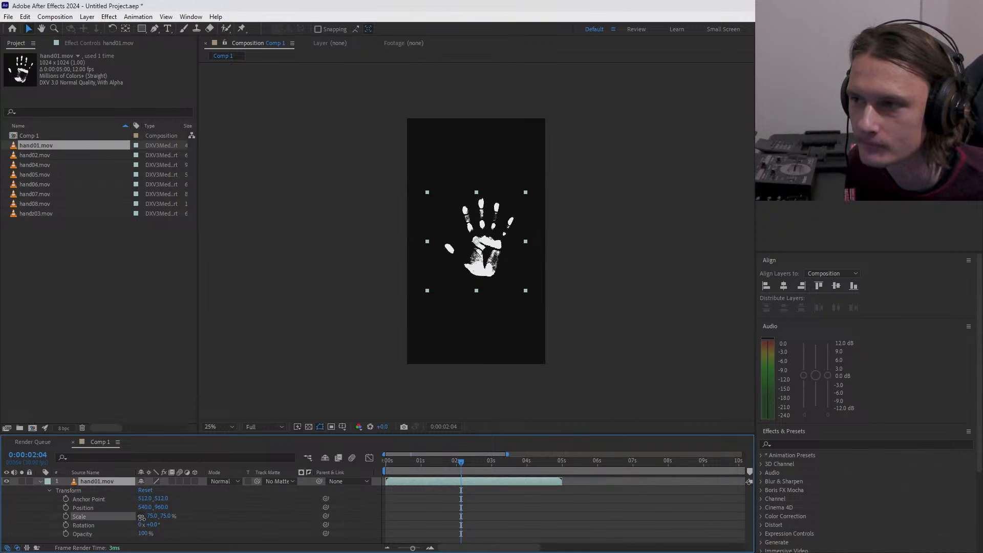
- Move the hand01.mov layer up in the composition to Position 540, 761
key(period)
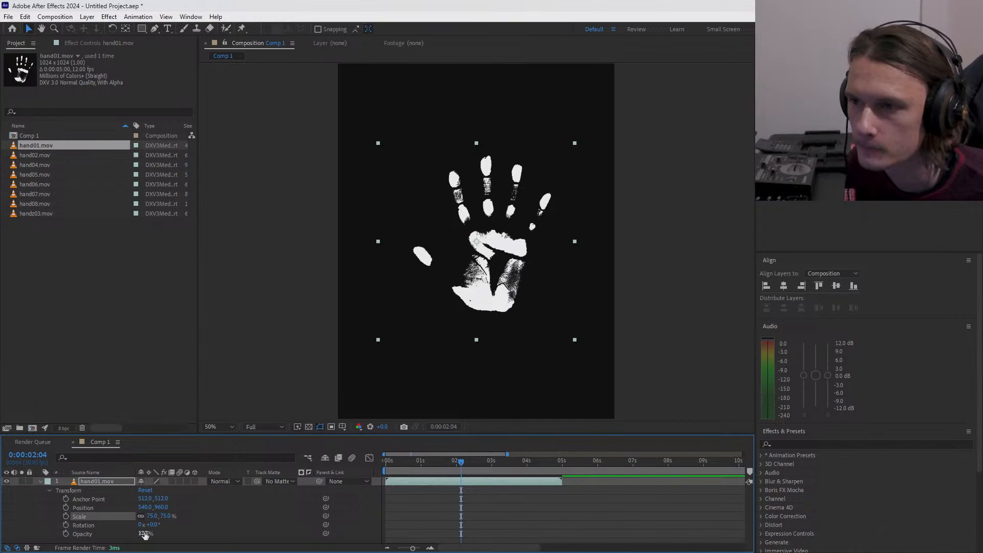
drag(161, 507, 46, 527)
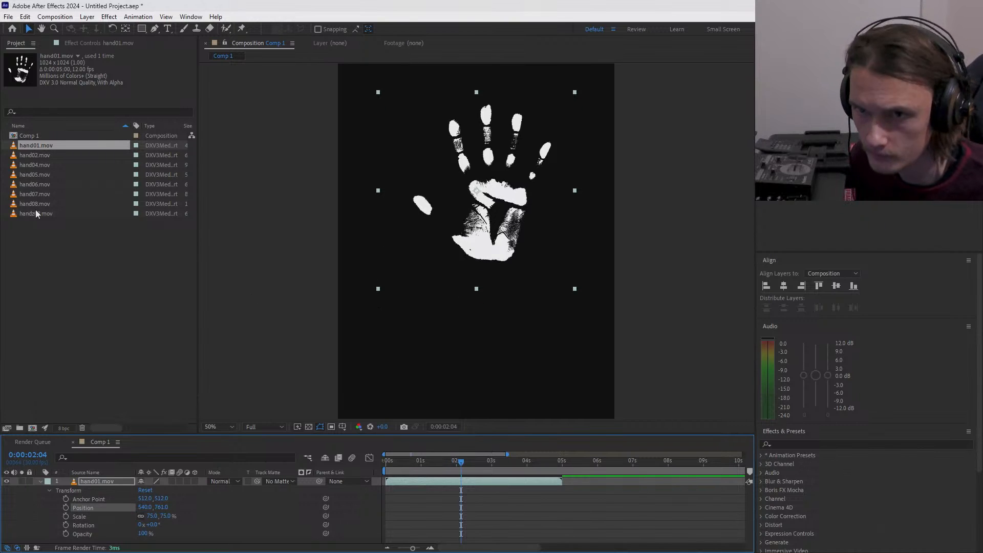
- Change the Comp 1 composition height to 3840 px, keeping the 1080 px width
right_click(39, 134)
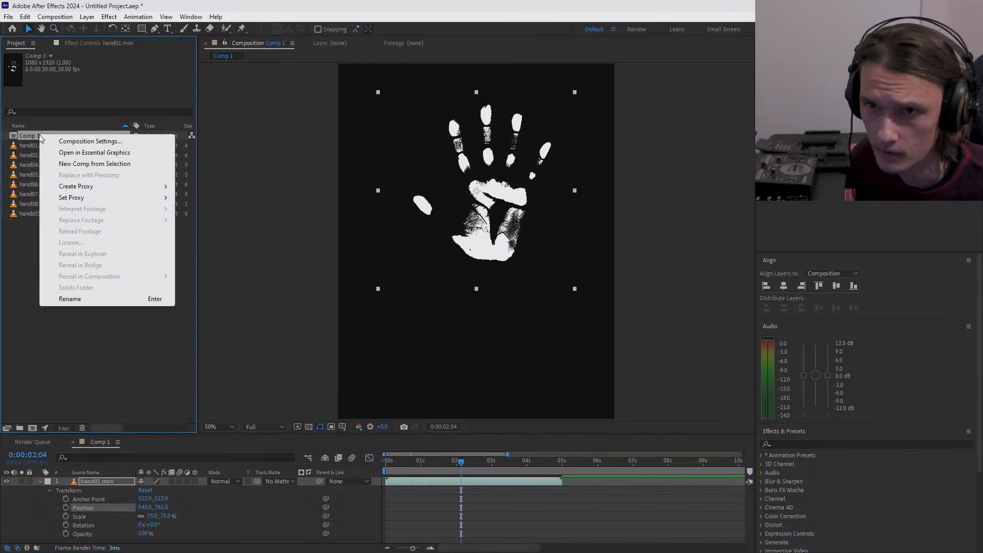
click(66, 141)
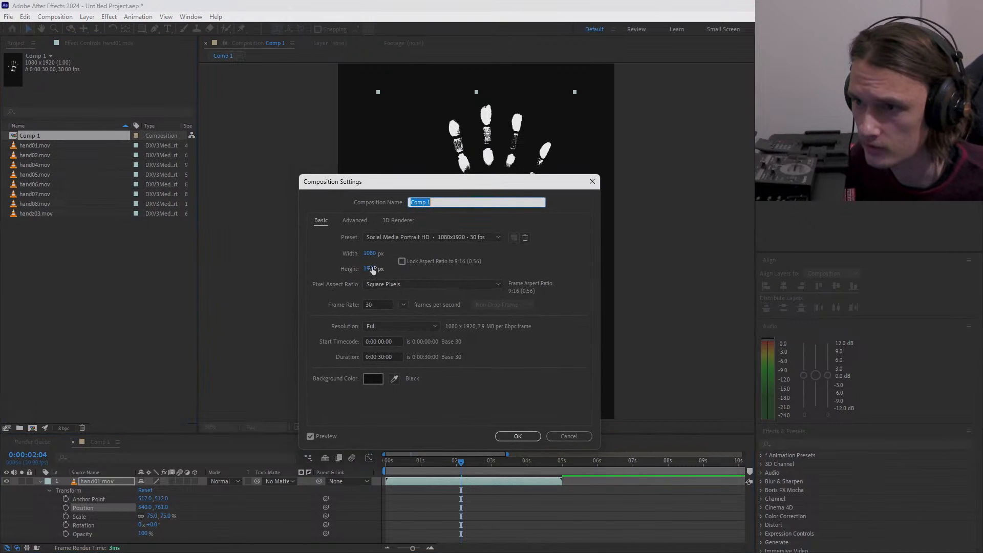
click(379, 268)
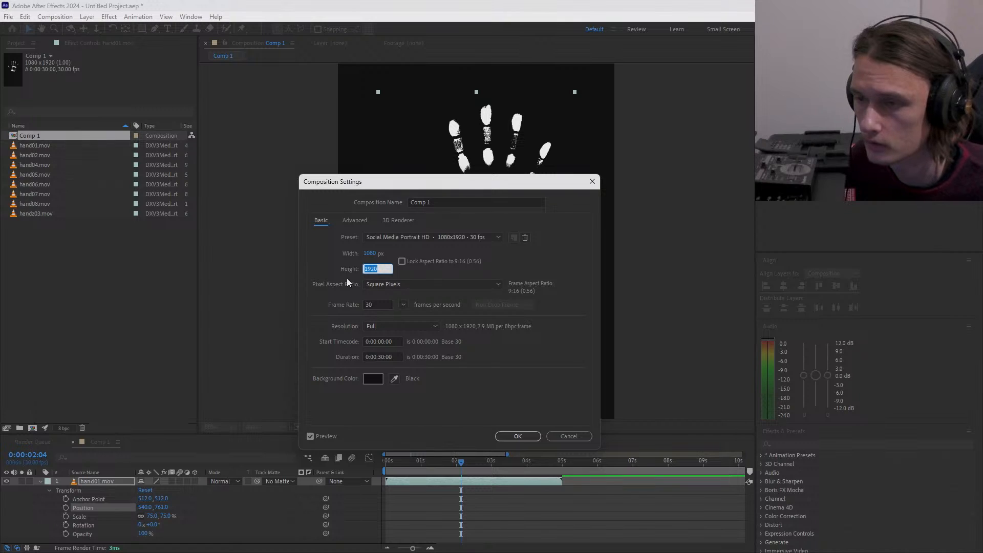
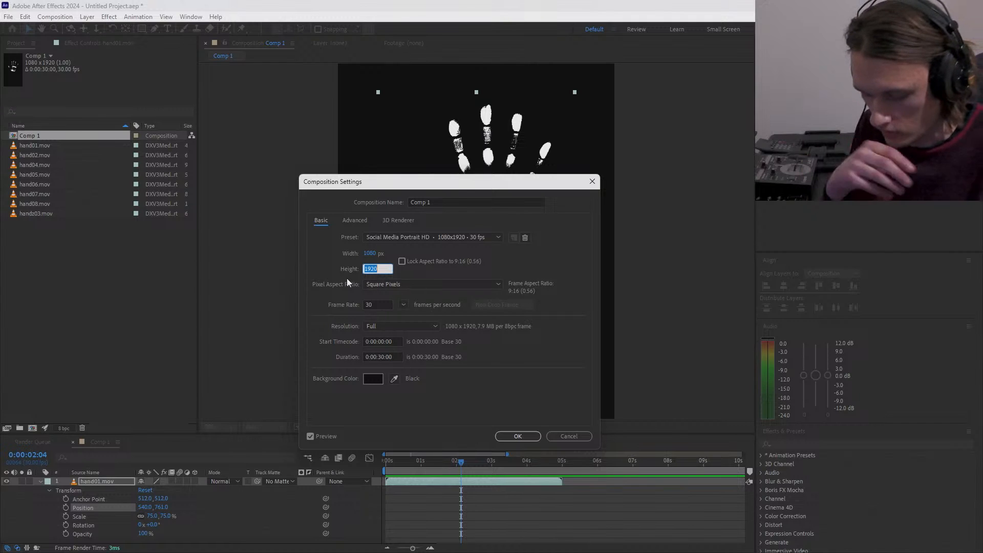
text(25)
key(BackSpace)
key(BackSpace)
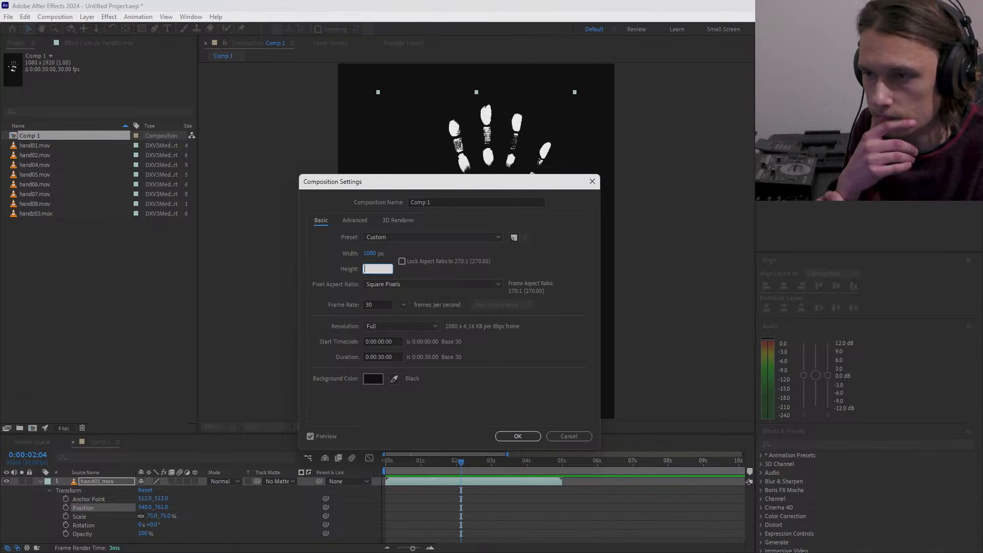
text(8)
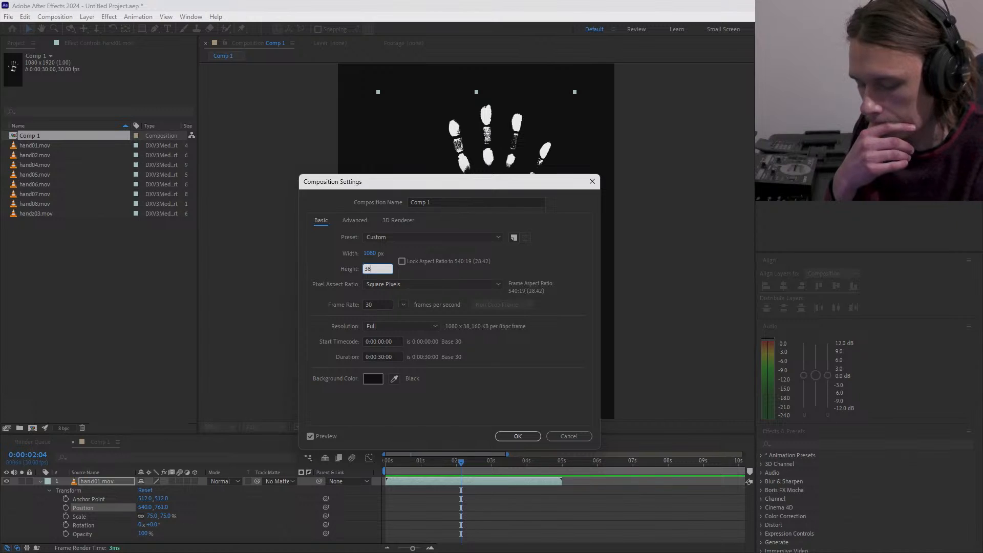
text(40)
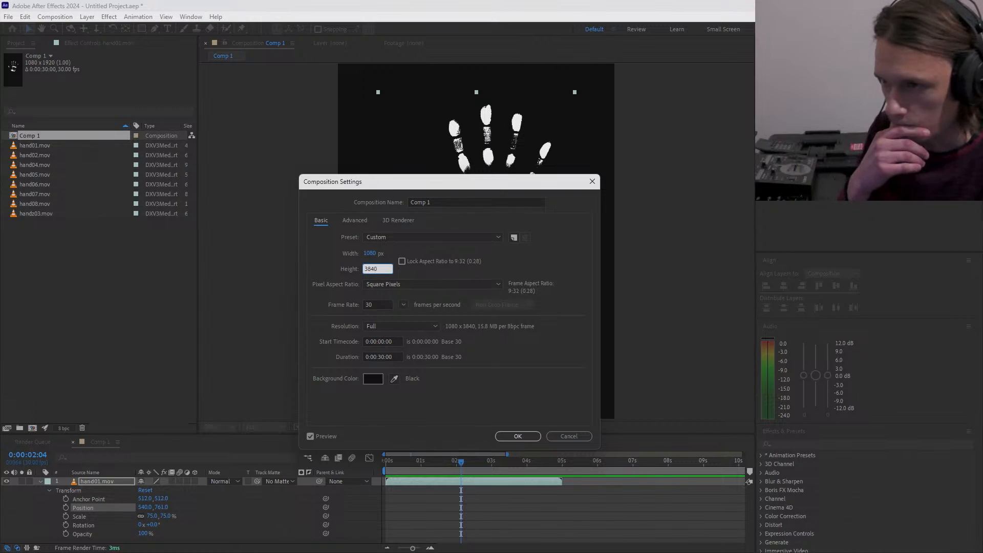
click(521, 436)
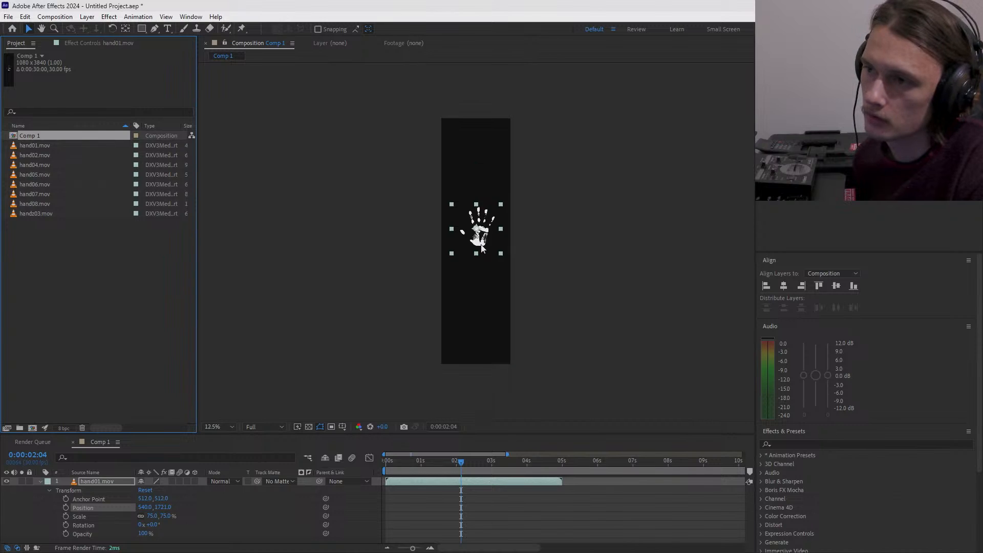
- Collapse the hand01.mov layer's properties and add hand02.mov and handz03.mov above it in the Comp 1 timeline
key(period)
key(period)
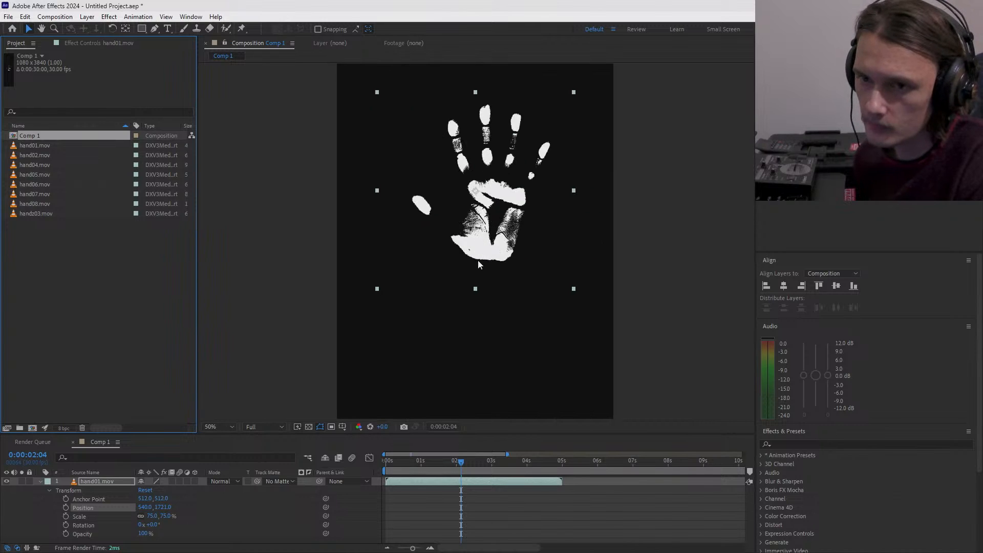
key(comma)
key(comma)
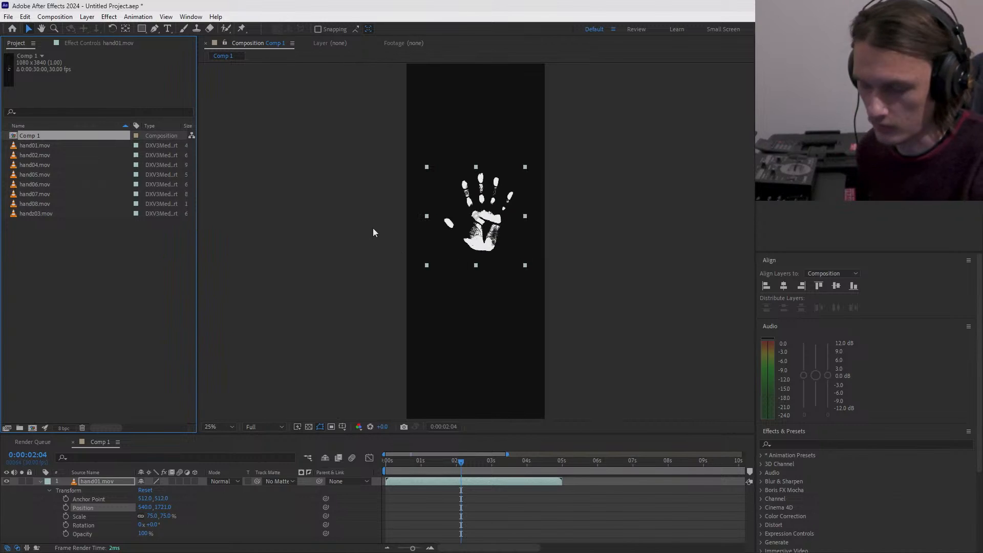
drag(374, 241, 352, 228)
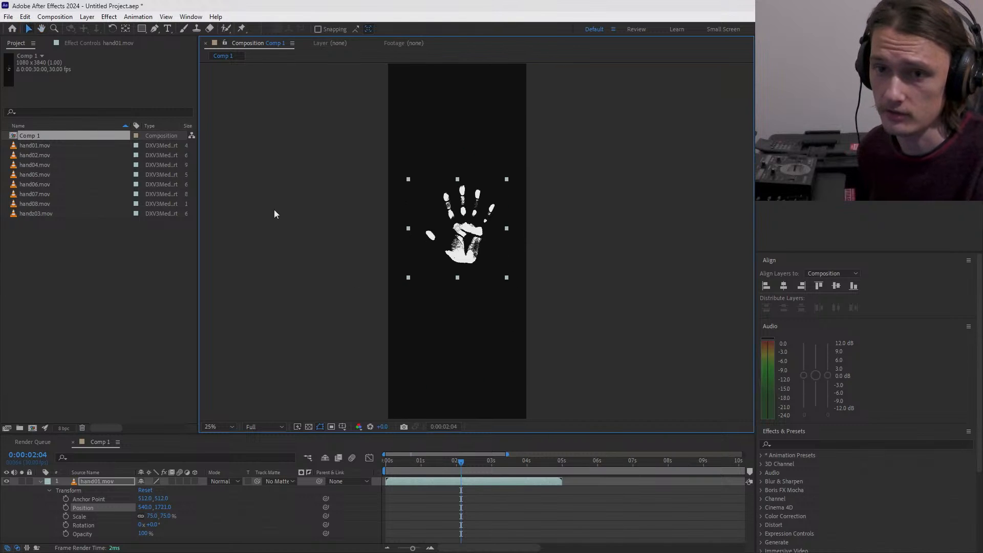
click(41, 481)
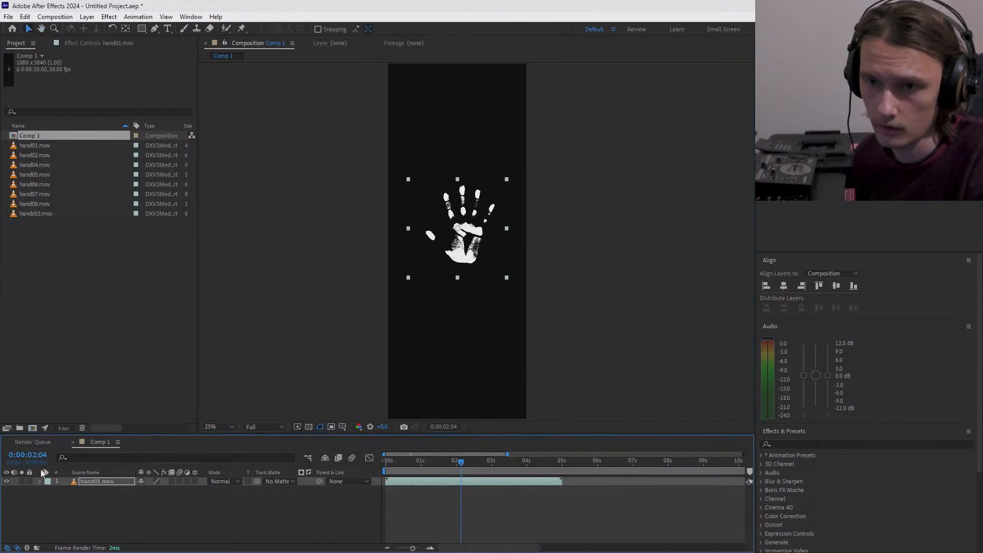
click(42, 155)
drag(42, 155, 112, 477)
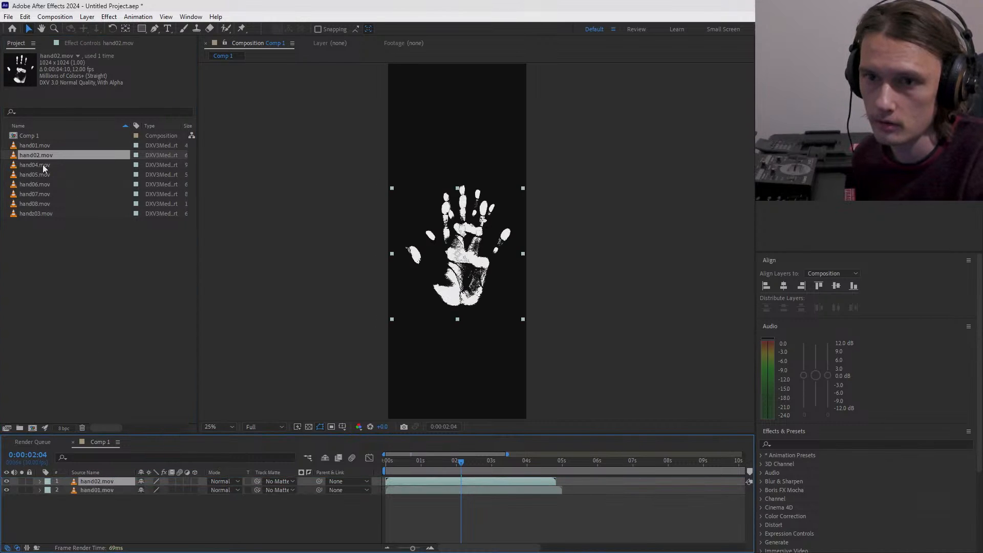
drag(39, 216, 108, 482)
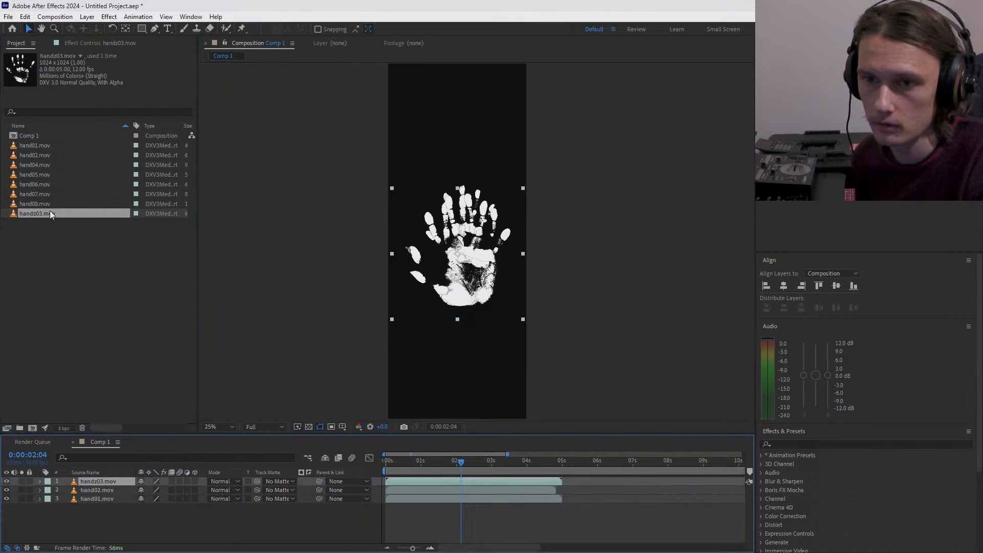
- Add hand04.mov, hand05.mov, hand06.mov, hand07.mov and hand08.mov in order to the top of the Comp 1 layer stack
drag(36, 164, 105, 481)
drag(49, 176, 106, 482)
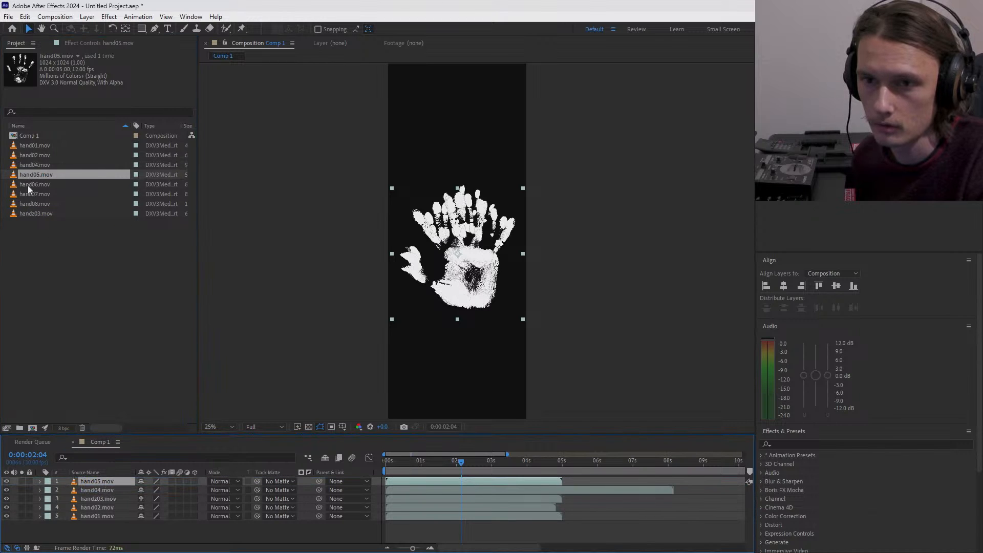
drag(27, 185, 85, 481)
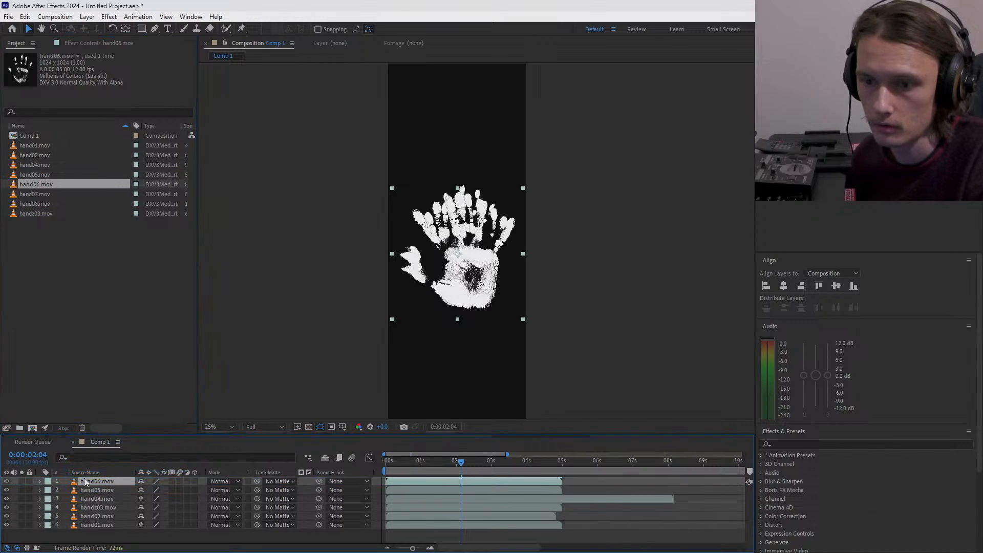
drag(32, 195, 97, 480)
drag(32, 200, 101, 482)
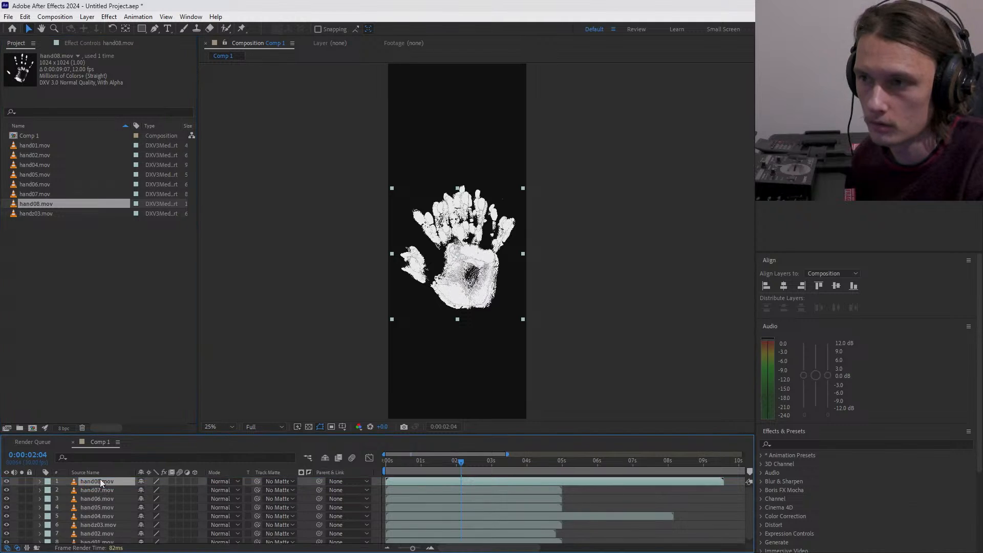
- Expand the hand08.mov layer, scrub through the overlapping hands, and return the playhead to 0:00:00:00
click(40, 481)
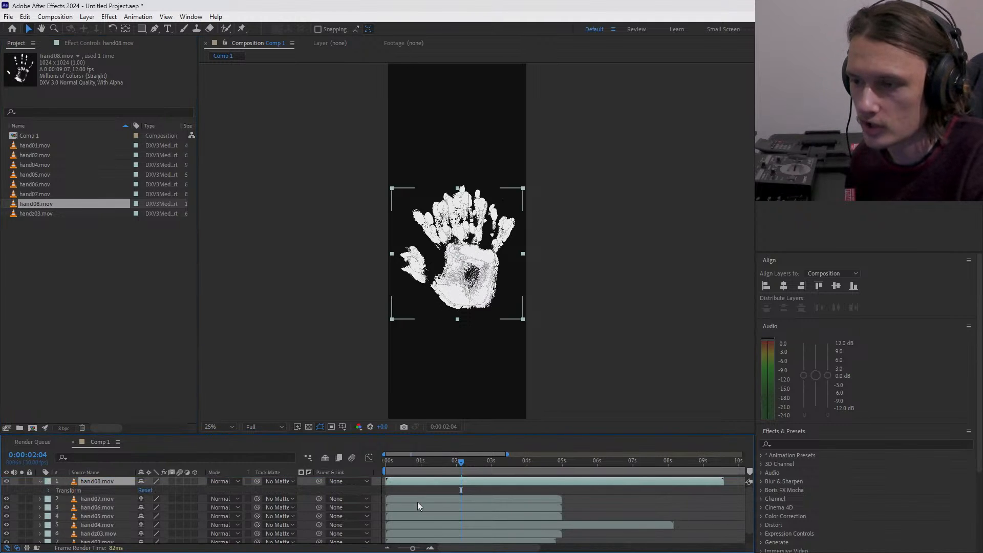
drag(401, 464, 424, 467)
scroll(488, 265, up, 3)
scroll(481, 273, down, 1)
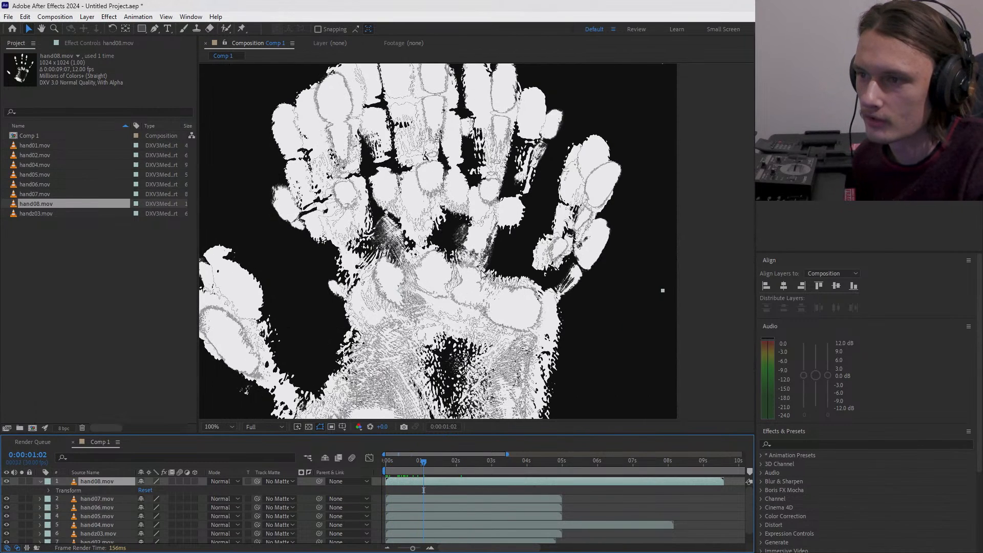
drag(425, 464, 386, 464)
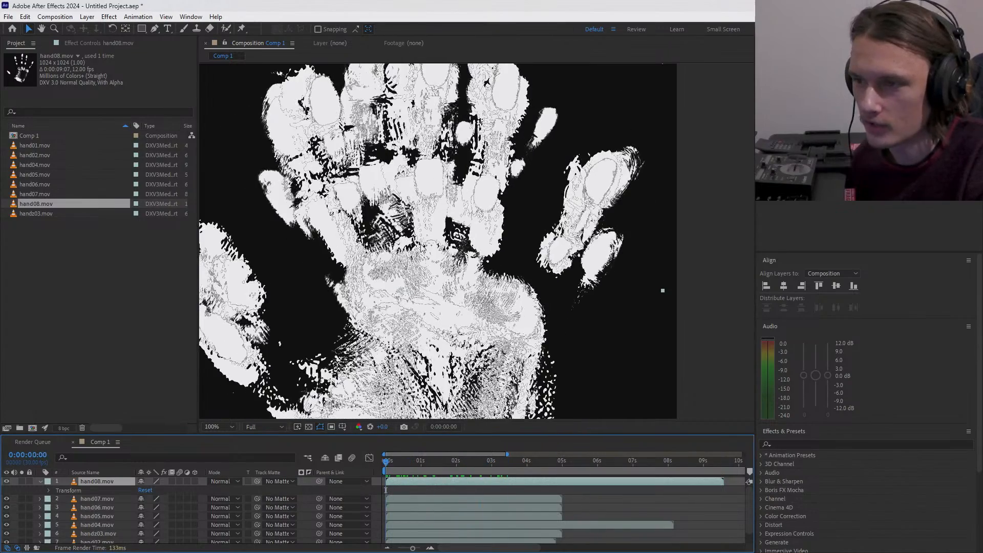
scroll(421, 247, down, 4)
scroll(421, 247, up, 2)
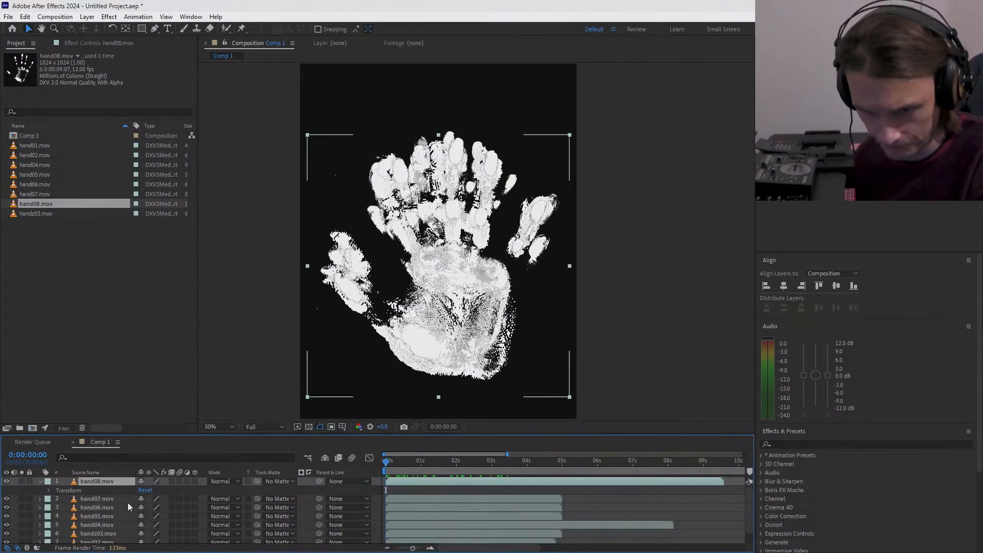
- Reveal the hand08.mov layer's transform properties and move it to the upper part of the composition, at Position 540, 556
click(49, 490)
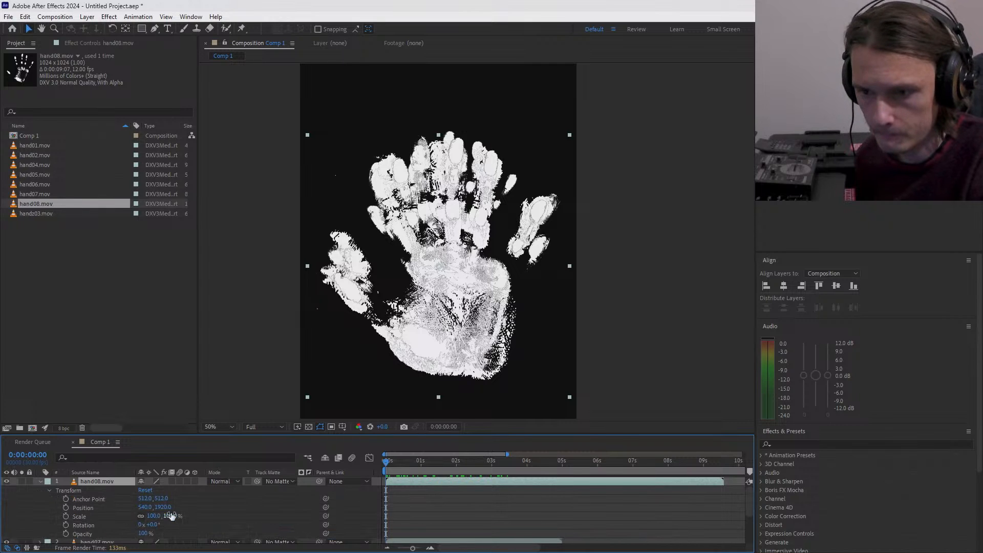
drag(166, 510, 3, 508)
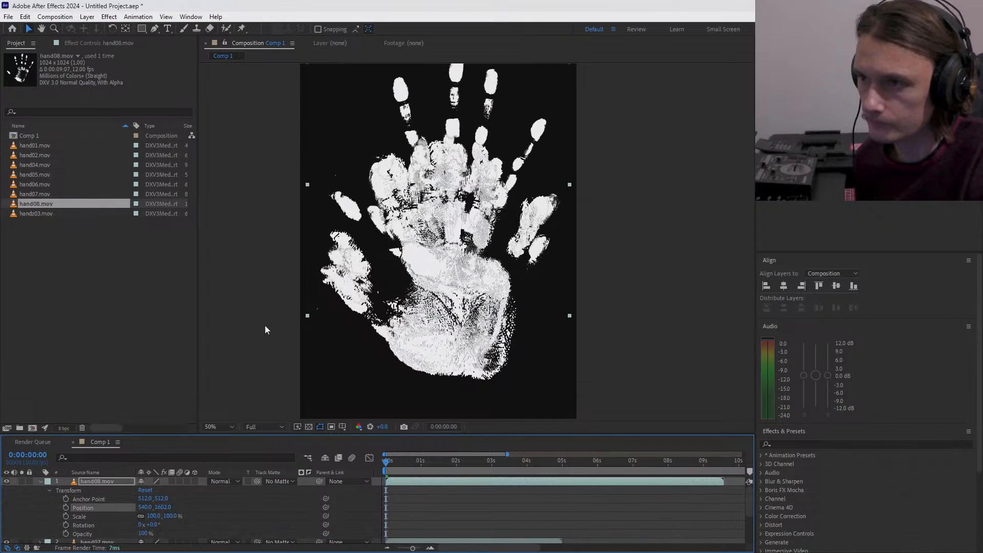
scroll(385, 247, down, 2)
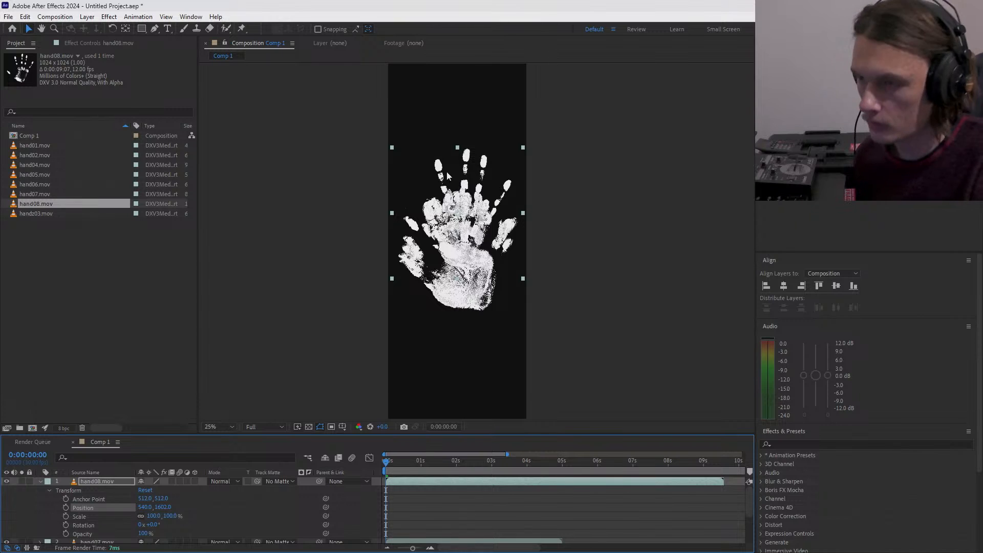
key(h)
mouse_move(467, 189)
mouse_down()
mouse_move(458, 235)
mouse_move(454, 198)
mouse_up()
key(v)
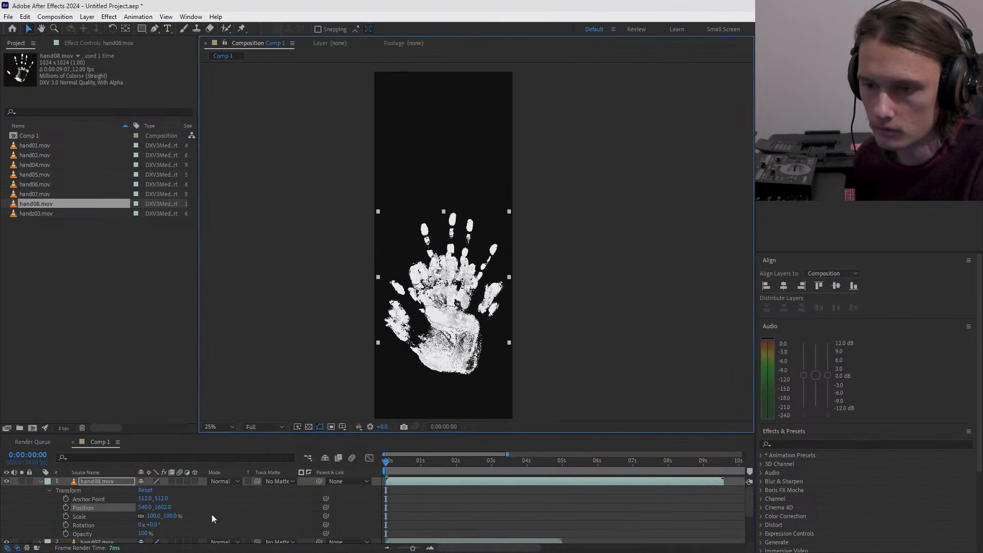
drag(167, 512, 81, 511)
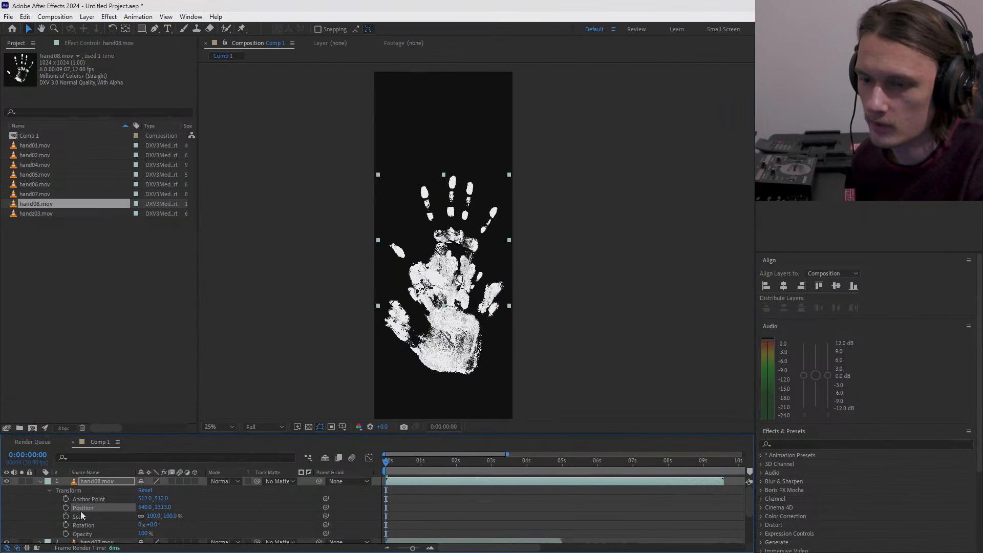
drag(164, 509, 2, 505)
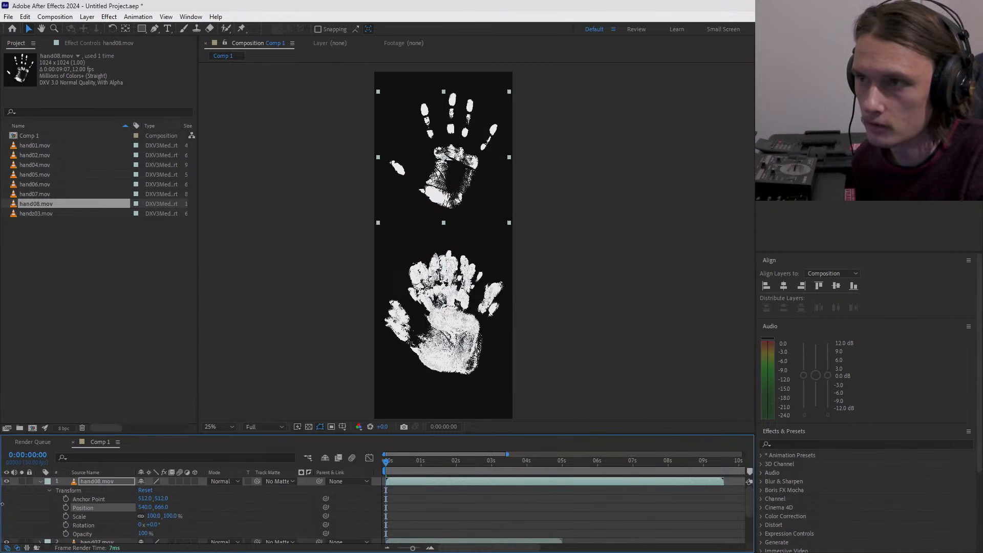
drag(162, 507, 92, 527)
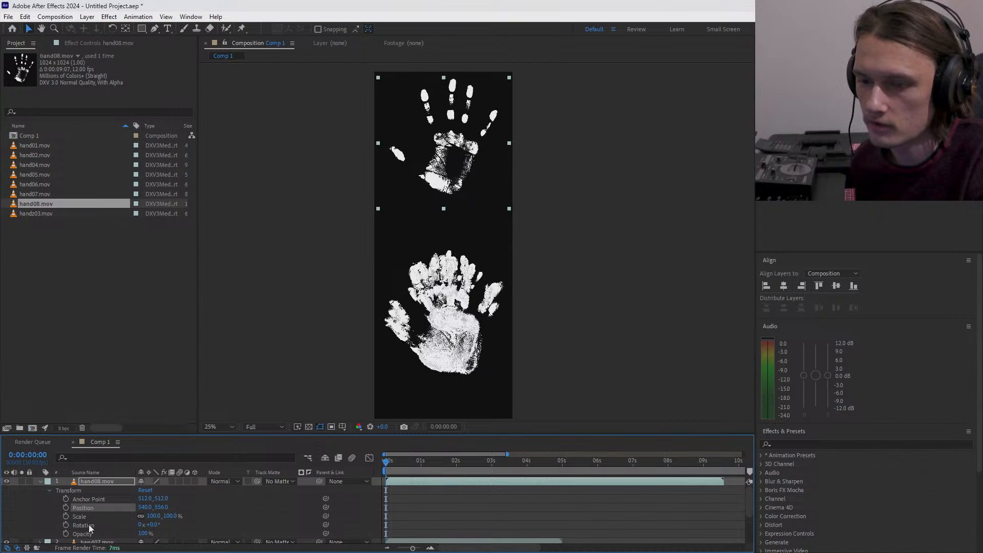
- Scale the hand08.mov layer to 81%, rotate it 21°, and shift it to Position 393, 410 in the upper left corner
drag(166, 518, 82, 513)
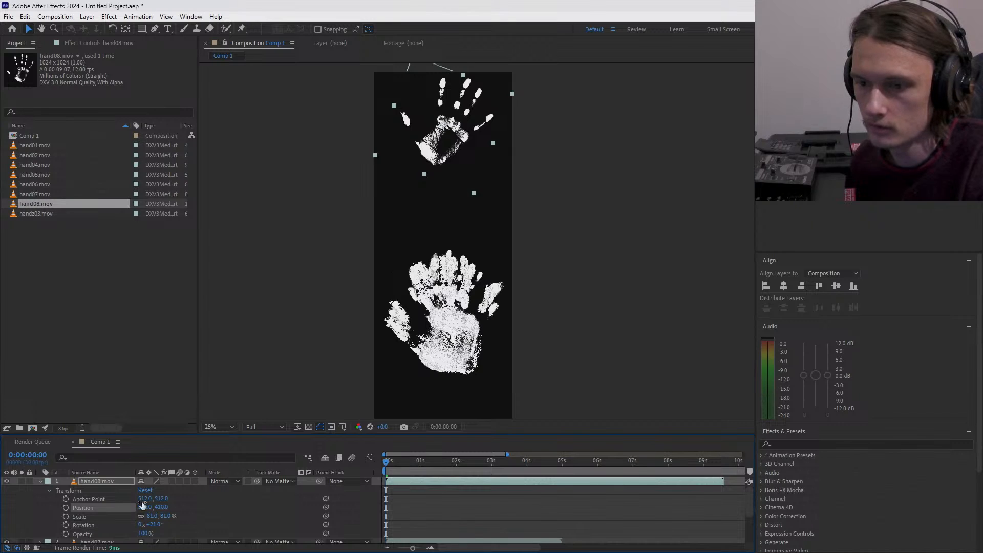
drag(146, 507, 72, 508)
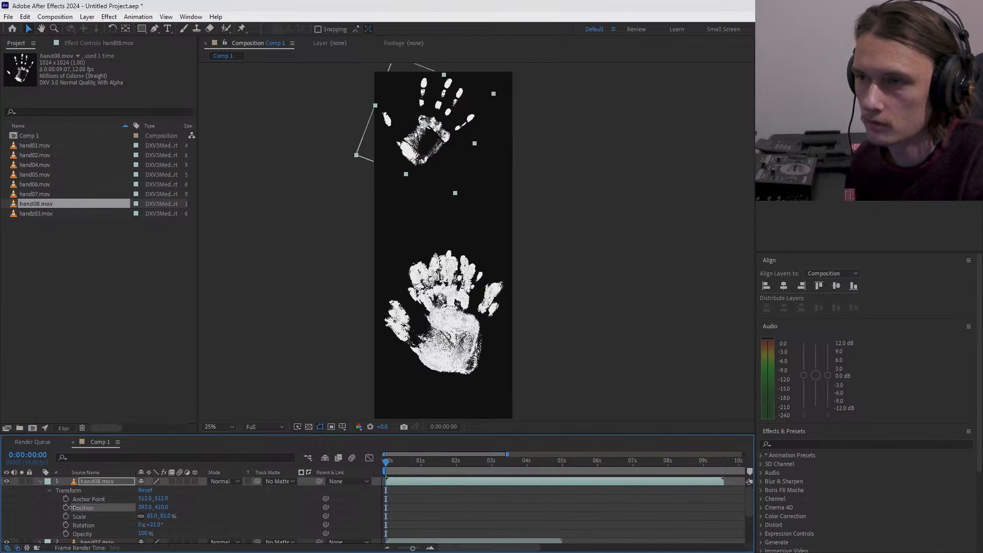
- Reveal the hand07.mov layer's transform properties, scale it to 80%, and move it to Position 688, 1077
scroll(120, 519, down, 5)
scroll(117, 509, up, 2)
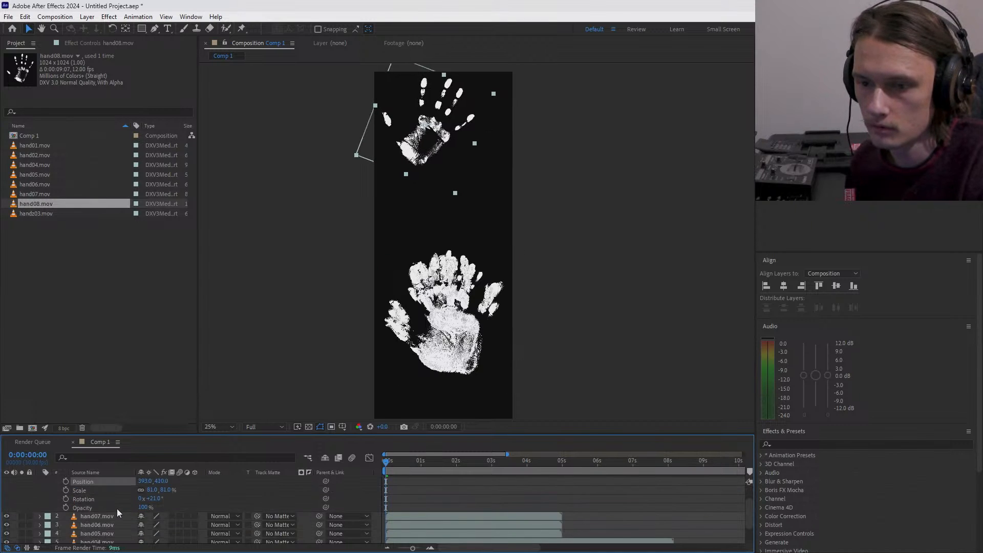
click(98, 517)
click(40, 517)
scroll(103, 518, down, 4)
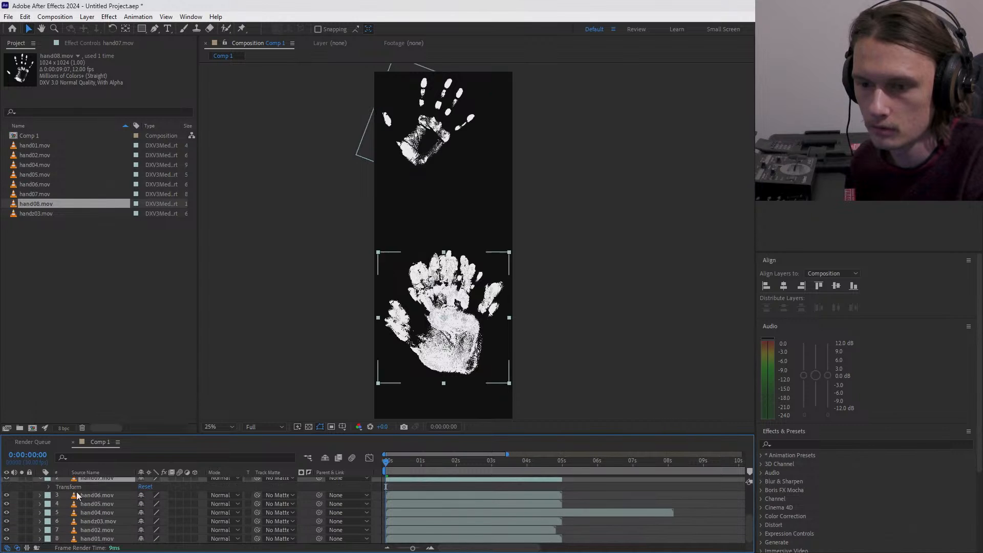
click(49, 488)
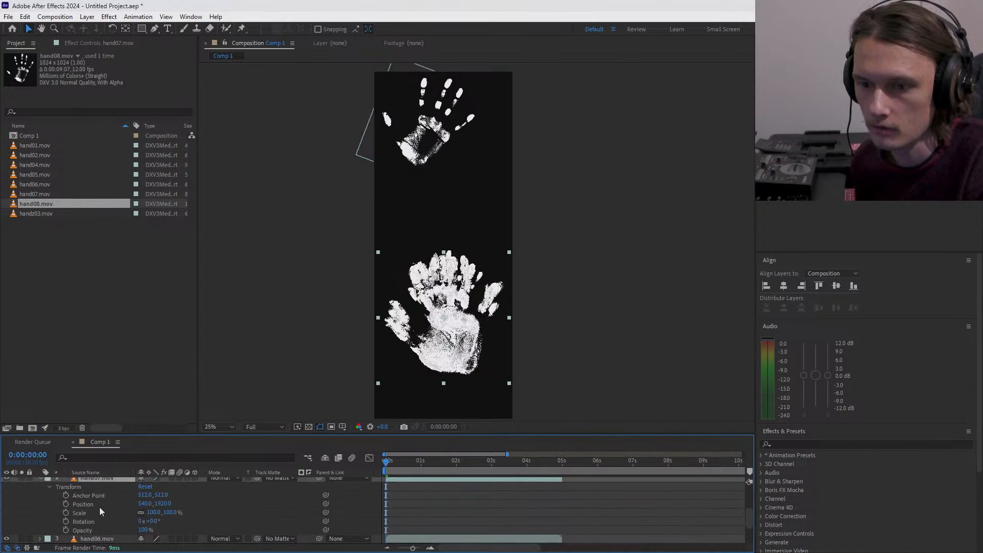
drag(163, 504, 1, 509)
drag(164, 504, 61, 513)
drag(176, 512, 116, 507)
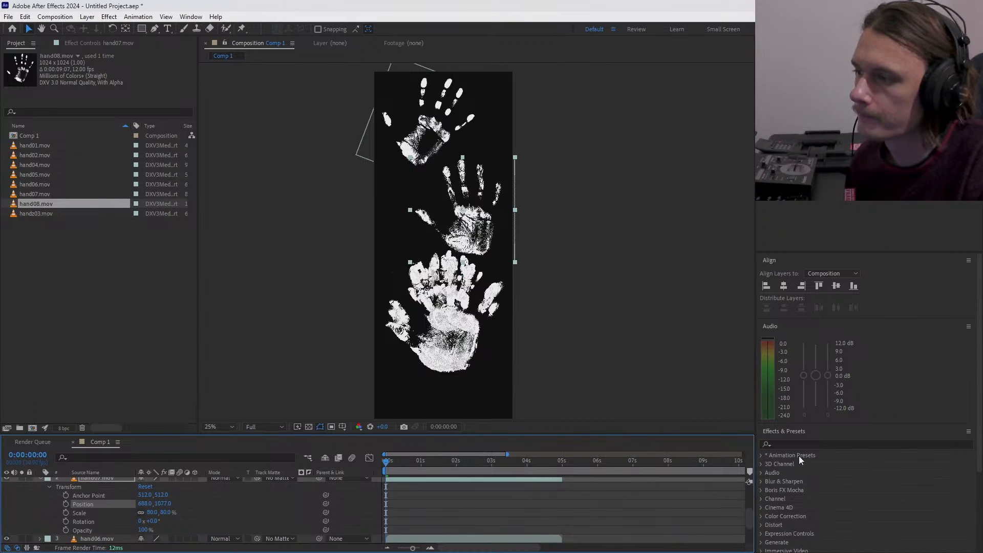
- Find the Flip animation preset and apply it to the hand07.mov layer
click(819, 444)
text(f)
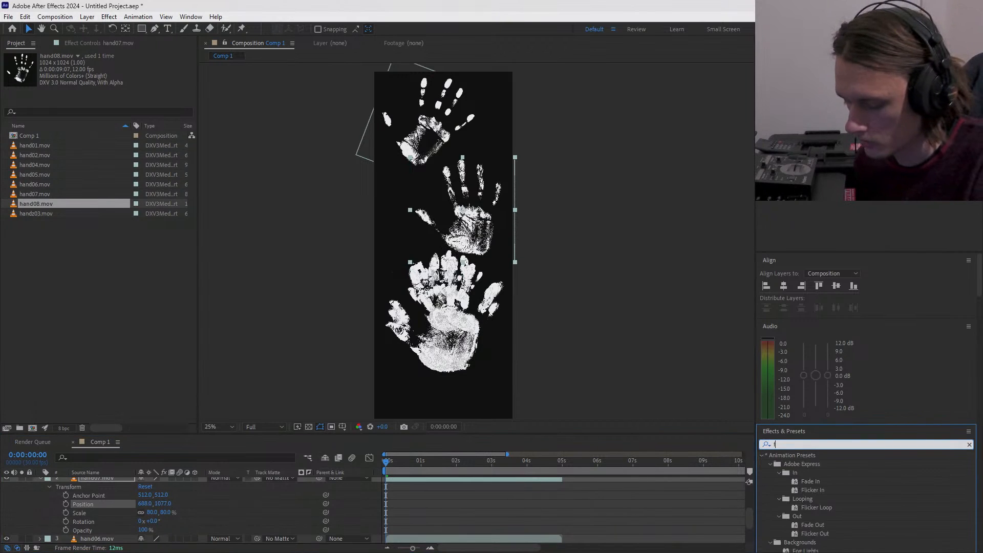
text(lip)
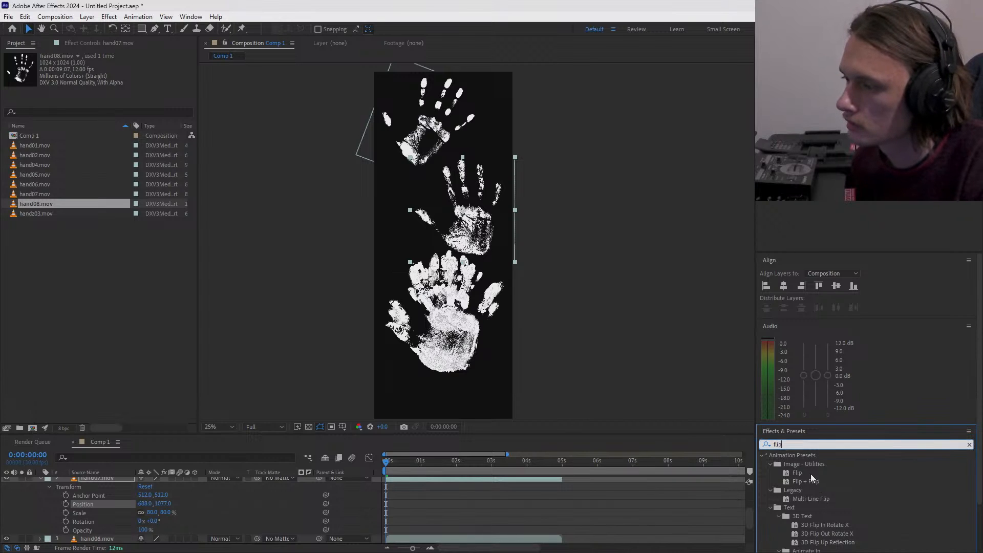
drag(800, 472, 103, 514)
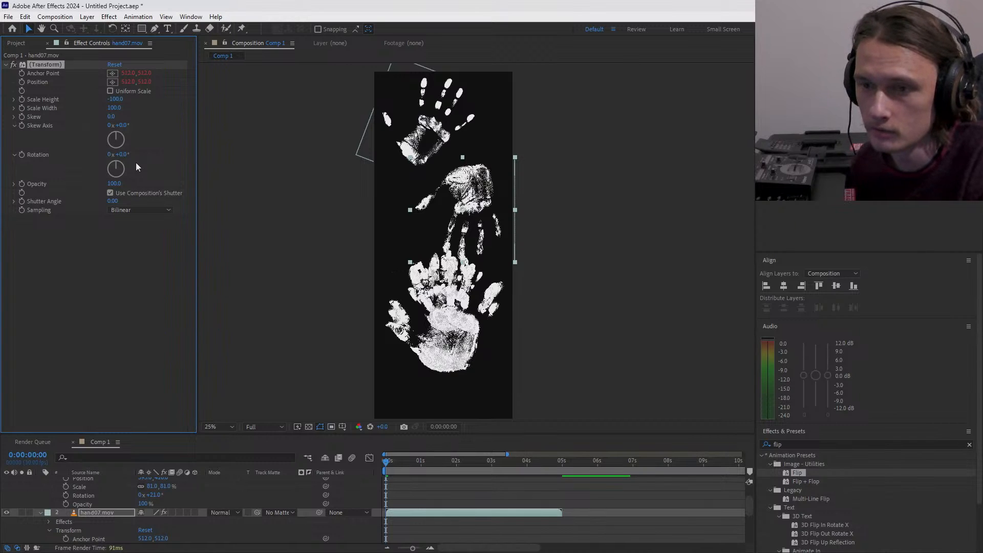
- Mirror hand07.mov horizontally by setting its Transform effect's Scale Height to 100 and Scale Width to -100
click(114, 99)
text(100)
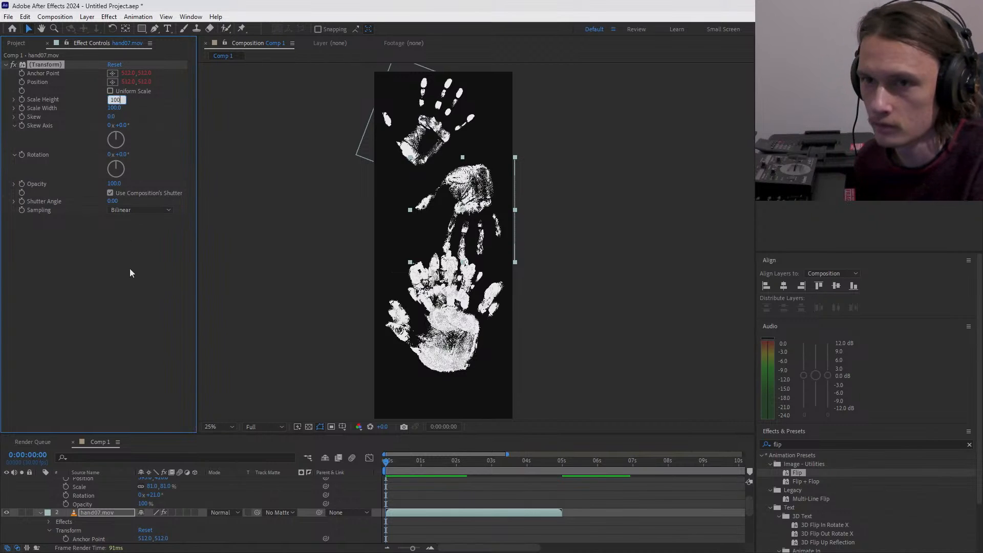
key(Return)
click(115, 108)
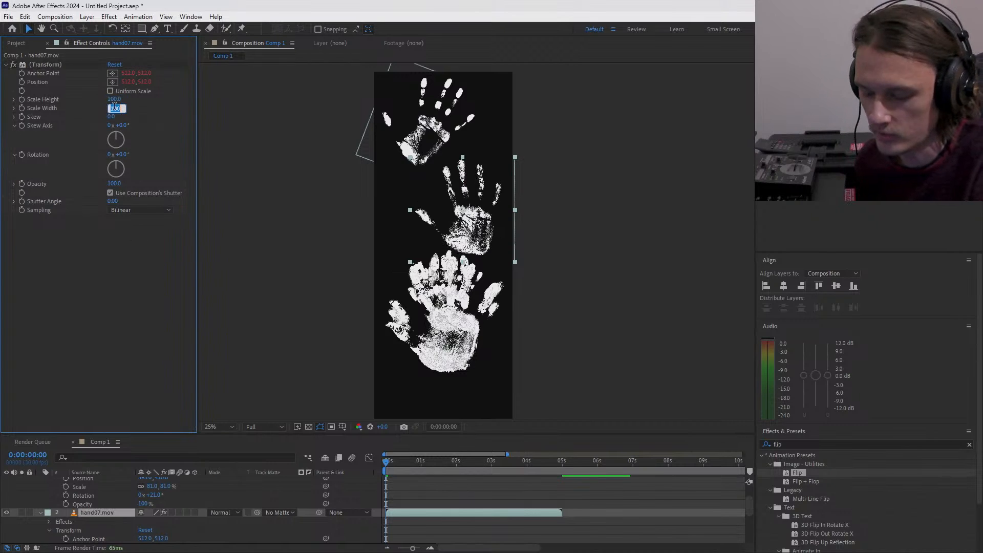
click(143, 262)
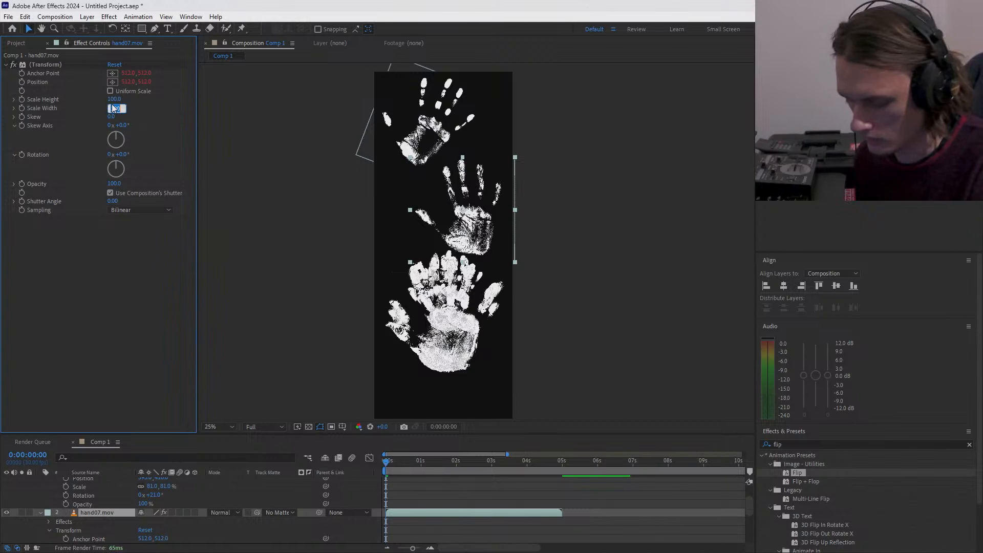
text(-100)
click(118, 247)
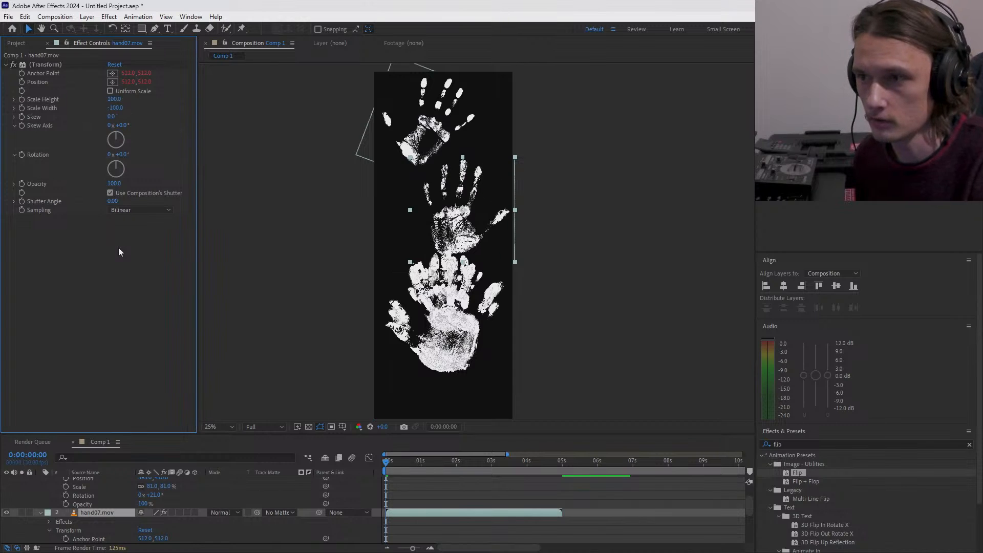
- Rotate the hand07.mov layer to -20° and shift it to Position 713, 1003 near the right edge
scroll(110, 513, down, 3)
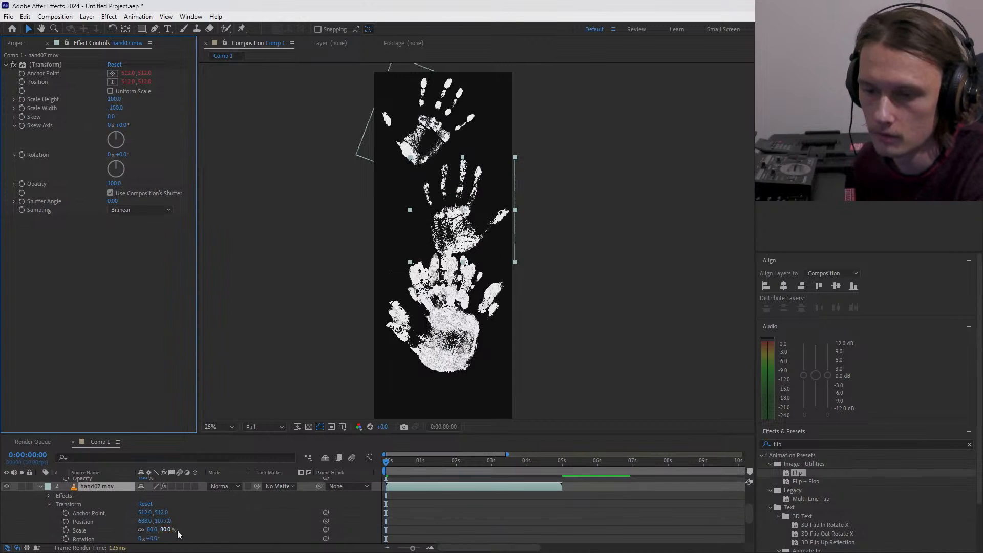
mouse_move(153, 538)
mouse_down()
mouse_move(144, 543)
mouse_move(154, 525)
mouse_move(121, 533)
mouse_move(143, 526)
mouse_up()
drag(143, 521, 155, 521)
- Reveal the hand06.mov layer's transform properties, scale it to 91%, and raise it to Position 540, 1625
scroll(240, 510, down, 3)
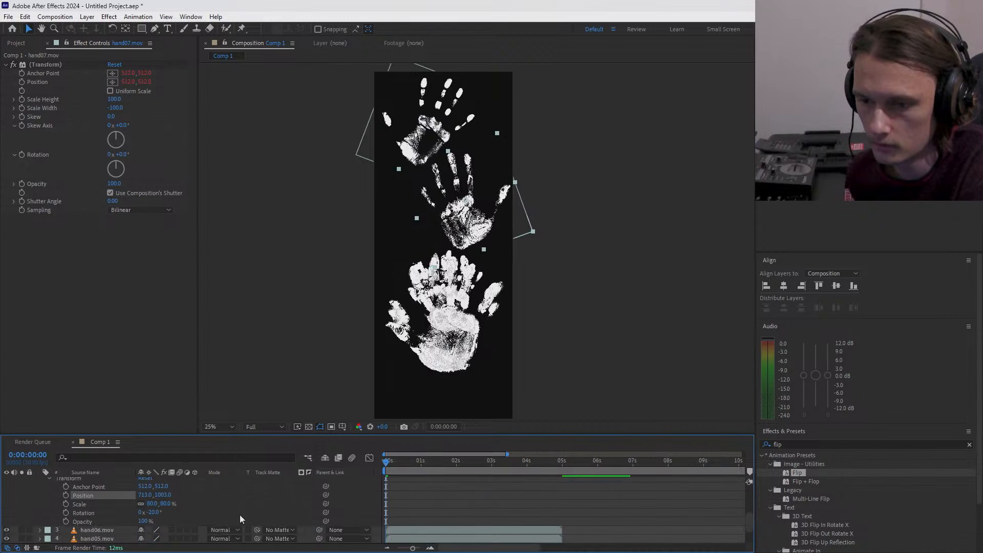
click(40, 530)
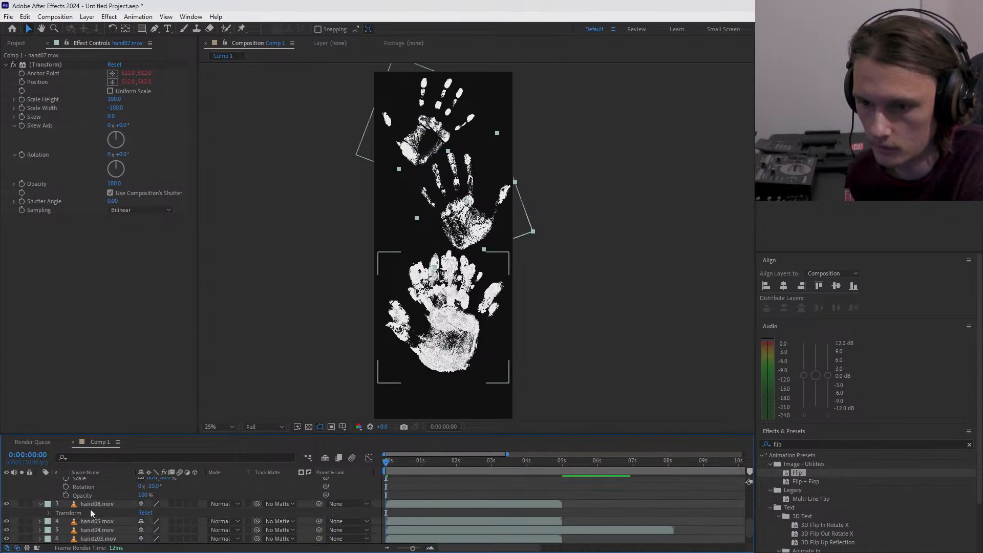
click(85, 505)
click(49, 513)
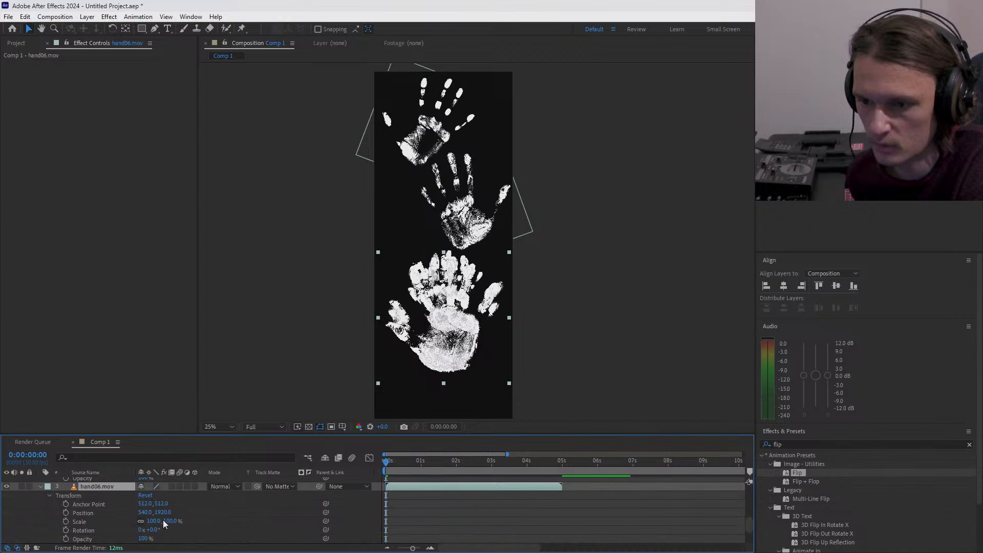
drag(166, 521, 2, 524)
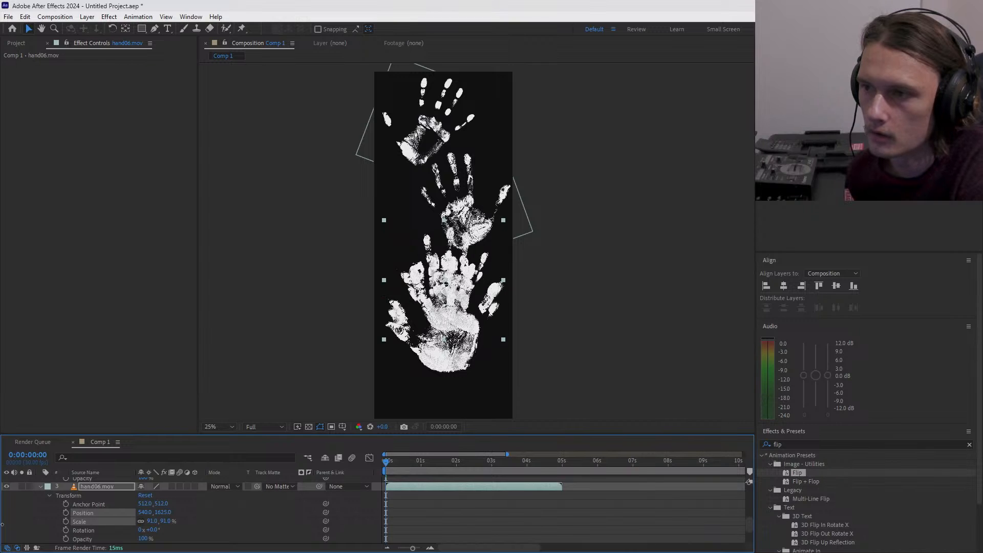
- Move the hand06.mov layer to Position 333, 1406, shrink it further, and collapse its properties
drag(145, 512, 42, 514)
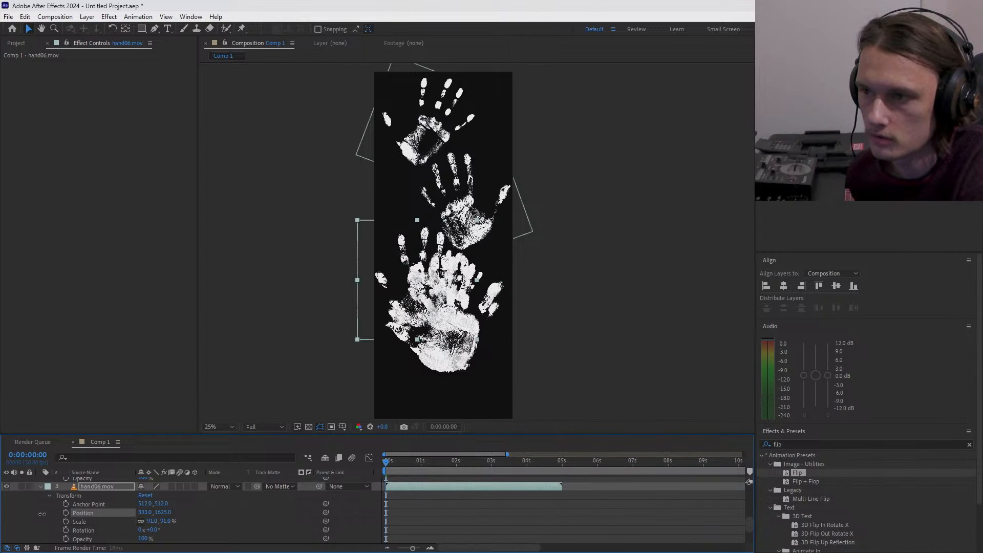
drag(162, 512, 122, 525)
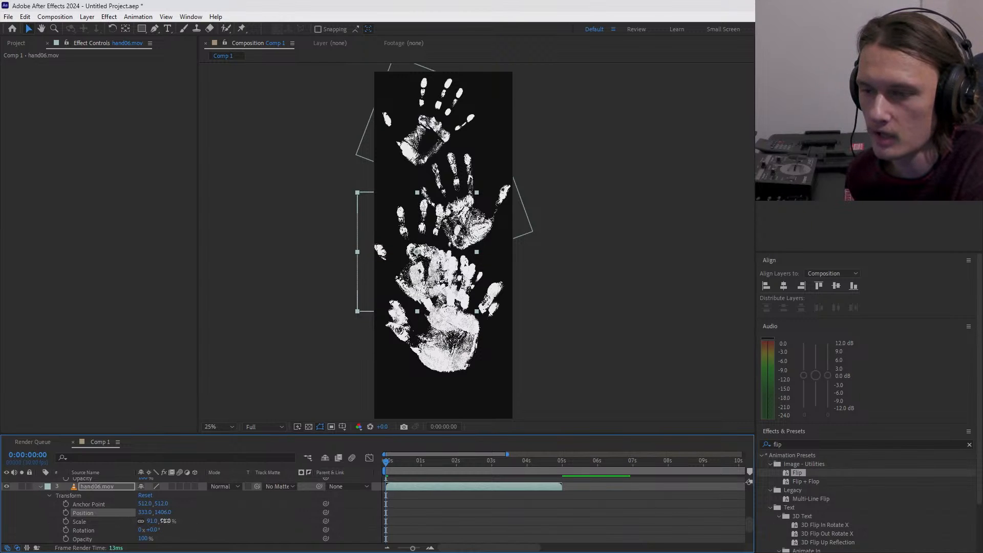
mouse_move(168, 521)
mouse_down()
mouse_move(161, 527)
mouse_move(170, 526)
mouse_up()
click(39, 487)
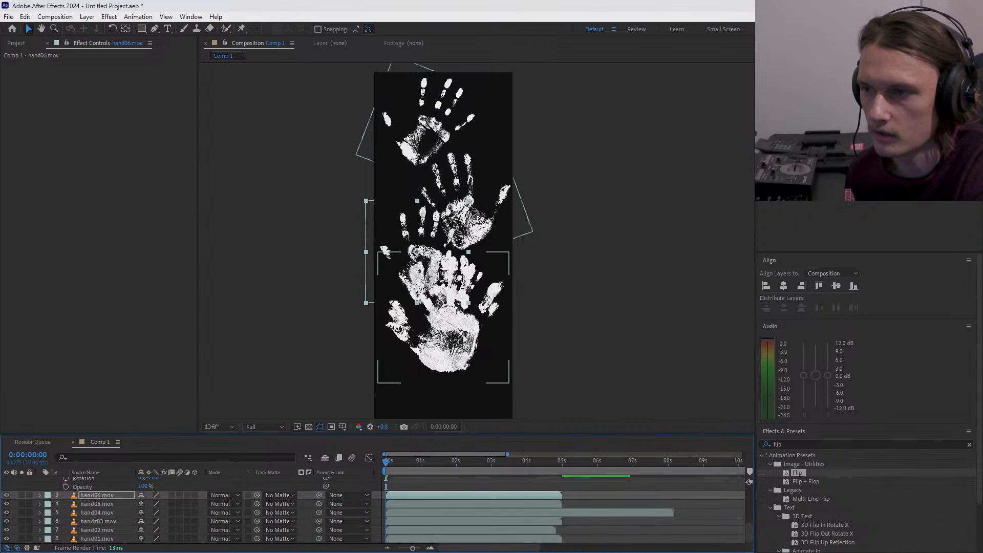
- Reveal the hand05.mov layer's transform properties, move it to Position 677, 2853, and scale it to 77%
key(comma)
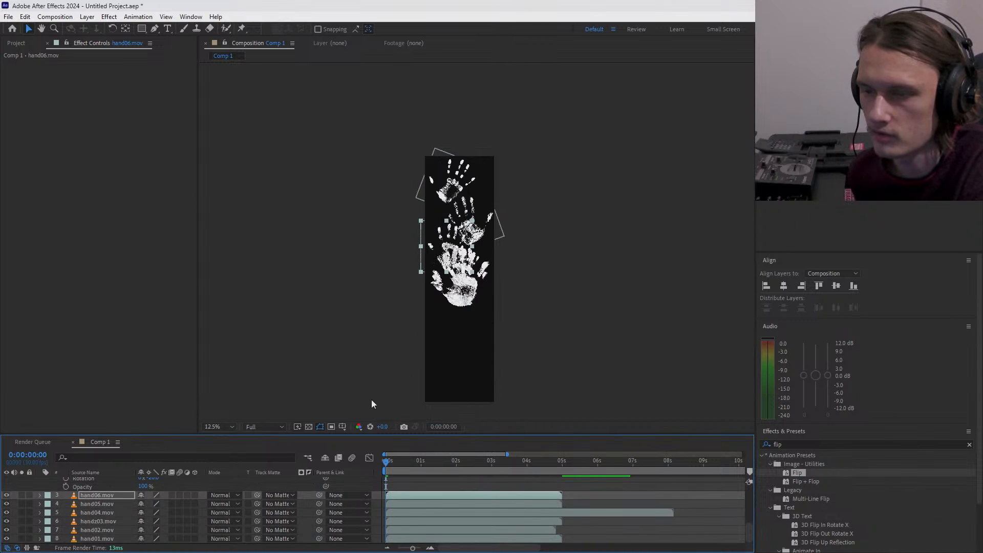
click(40, 504)
click(49, 512)
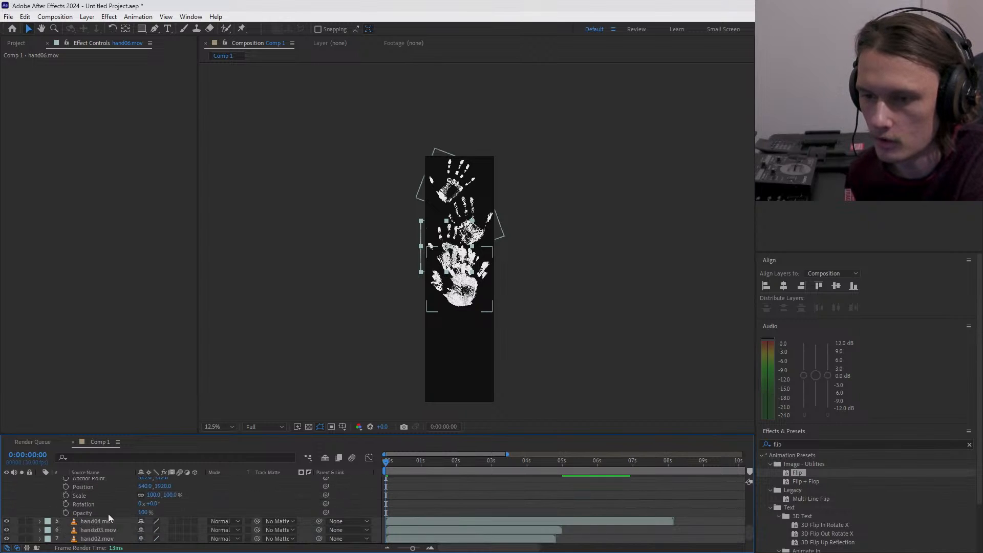
click(83, 487)
drag(360, 488, 629, 500)
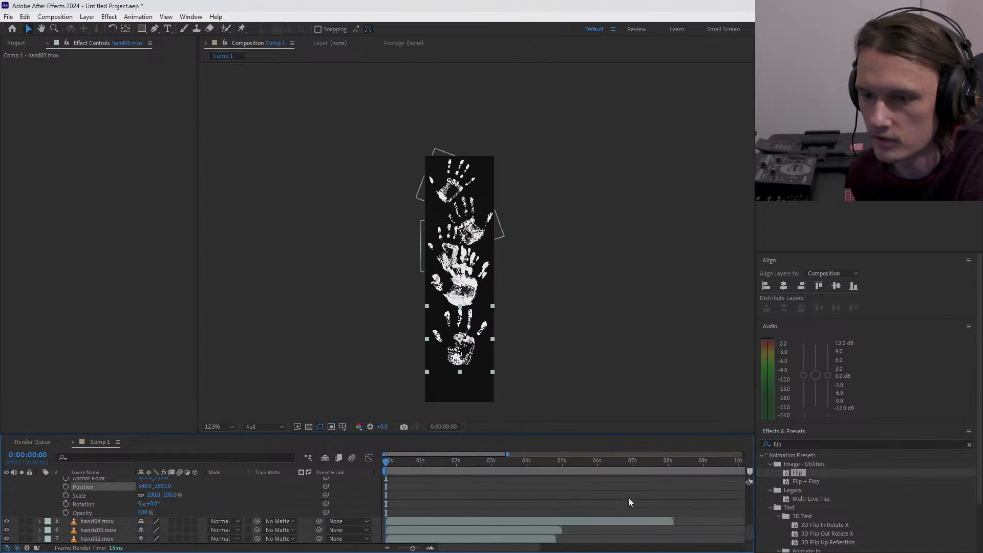
drag(171, 501, 205, 487)
- Reveal the hand04.mov layer's transform properties, scale it to 78%, and move it to Position 382, 3376 at the composition's bottom
click(40, 521)
key(F2)
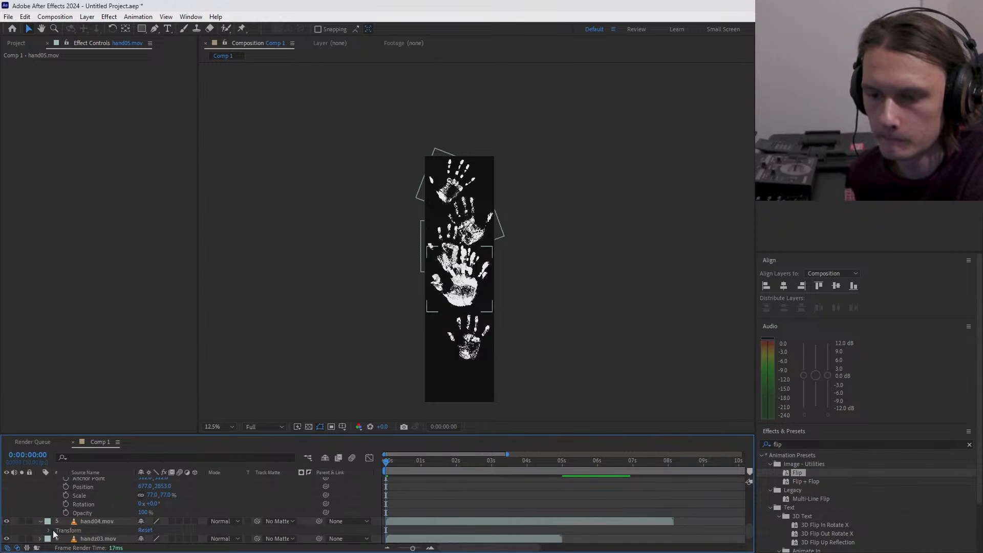
click(49, 530)
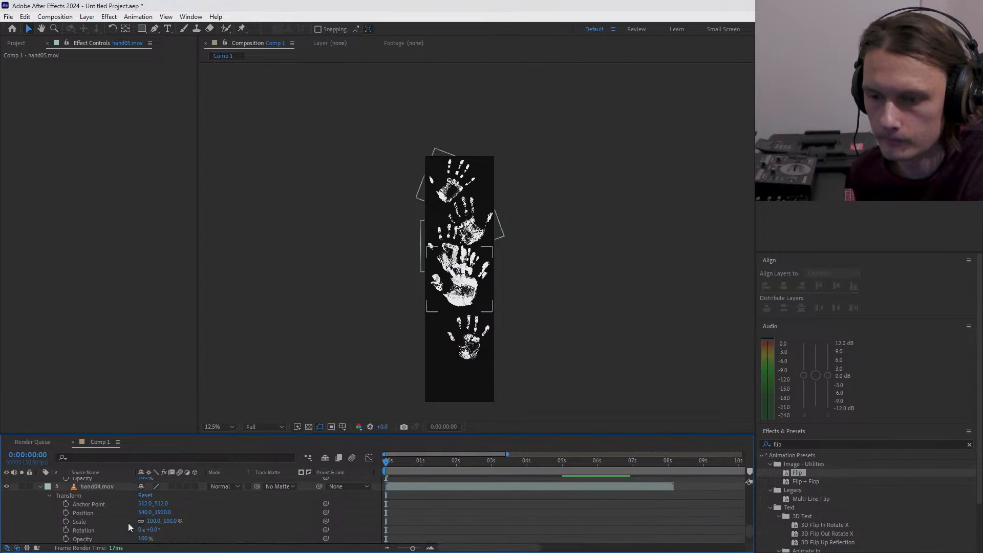
drag(165, 521, 322, 529)
drag(159, 513, 308, 508)
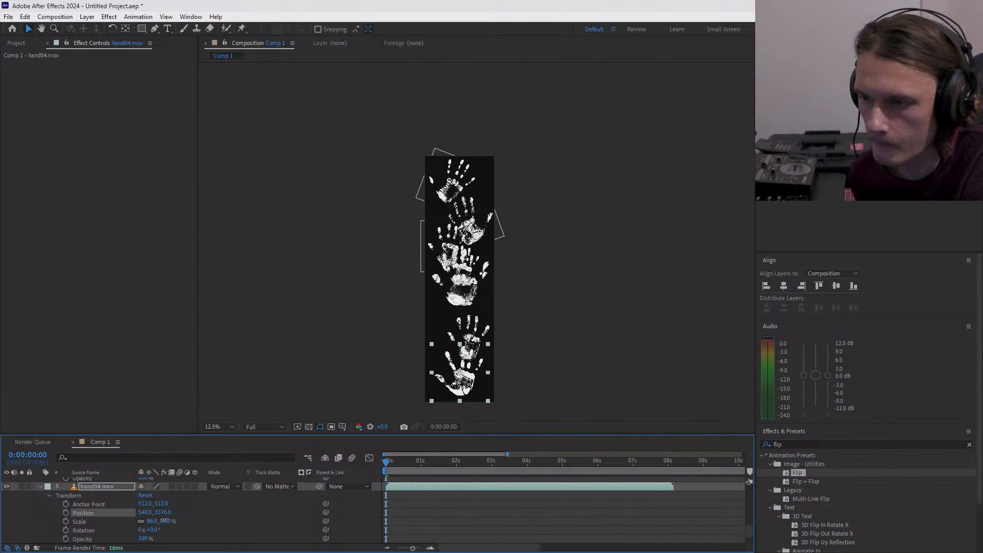
drag(164, 521, 72, 524)
- Reveal the handz03.mov layer's transform properties, scale it to 81%, and move it to Position 343, 2430
scroll(110, 512, down, 1)
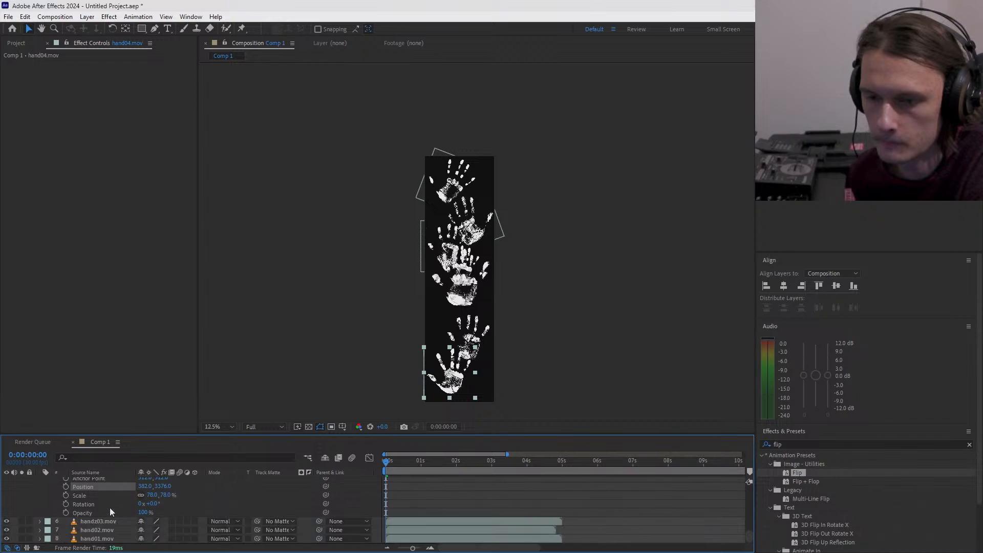
click(40, 521)
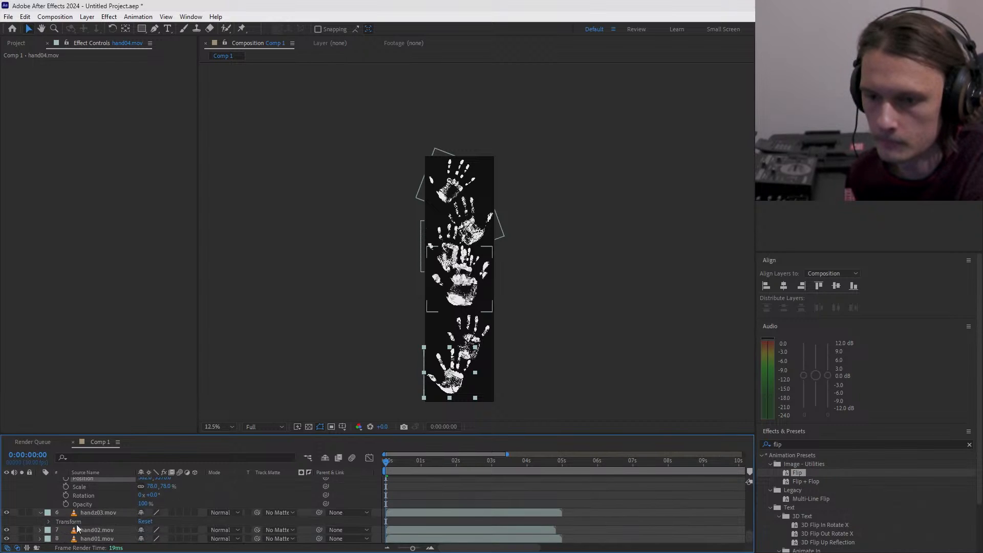
click(48, 522)
drag(159, 518, 59, 510)
- Reveal the hand02.mov layer's transform properties, scale it to 88%, and move it to Position 647, 2079
scroll(100, 505, down, 1)
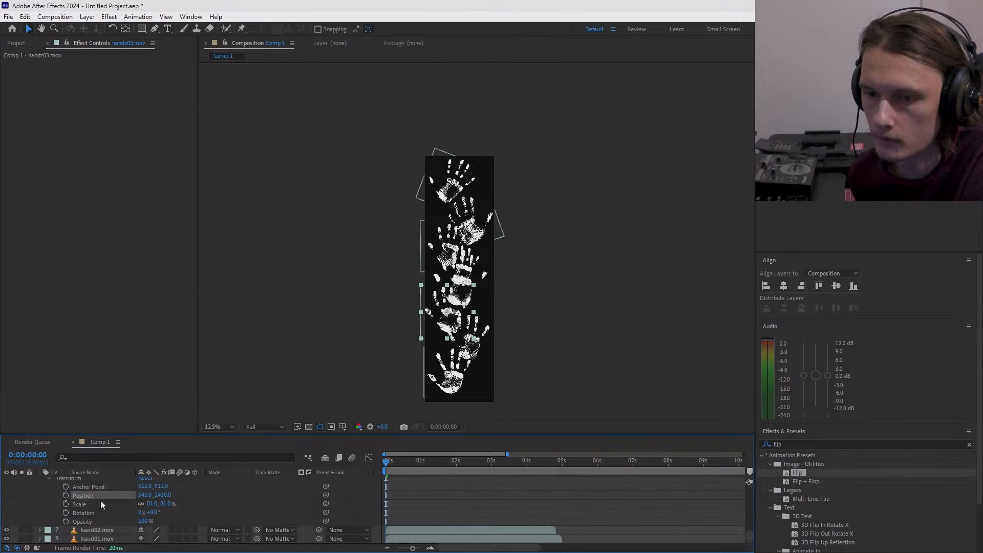
click(40, 530)
scroll(108, 523, down, 1)
click(49, 531)
scroll(111, 530, down, 3)
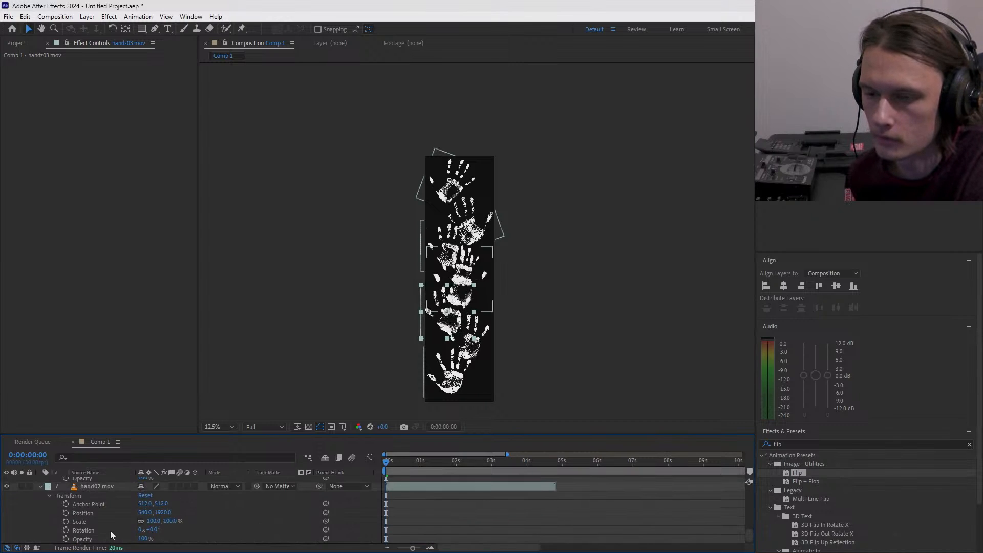
drag(171, 511, 248, 502)
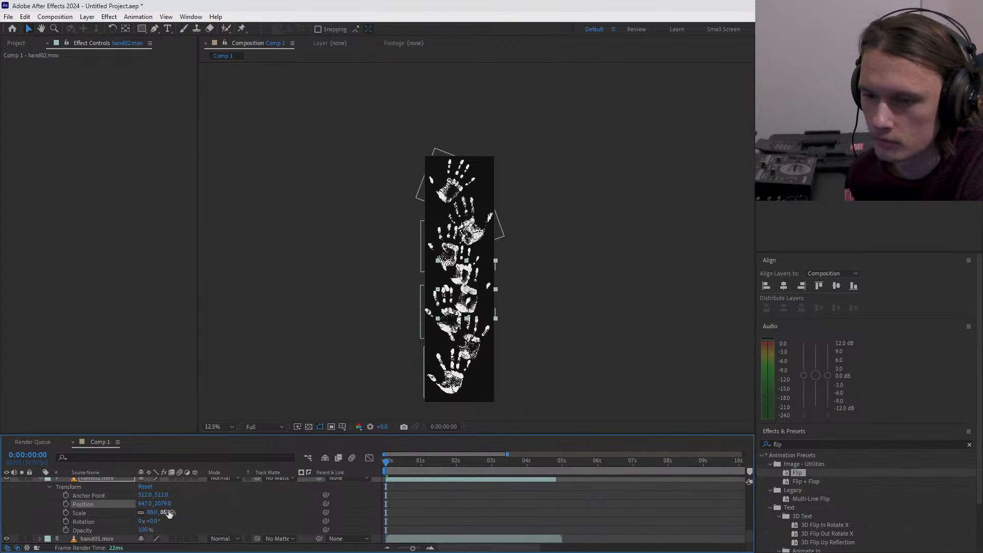
- Rotate the hand02.mov layer 14°, reduce its scale to 76%, and shift it to Position 744, 2079
mouse_move(146, 504)
mouse_down()
mouse_move(161, 504)
mouse_move(147, 508)
mouse_up()
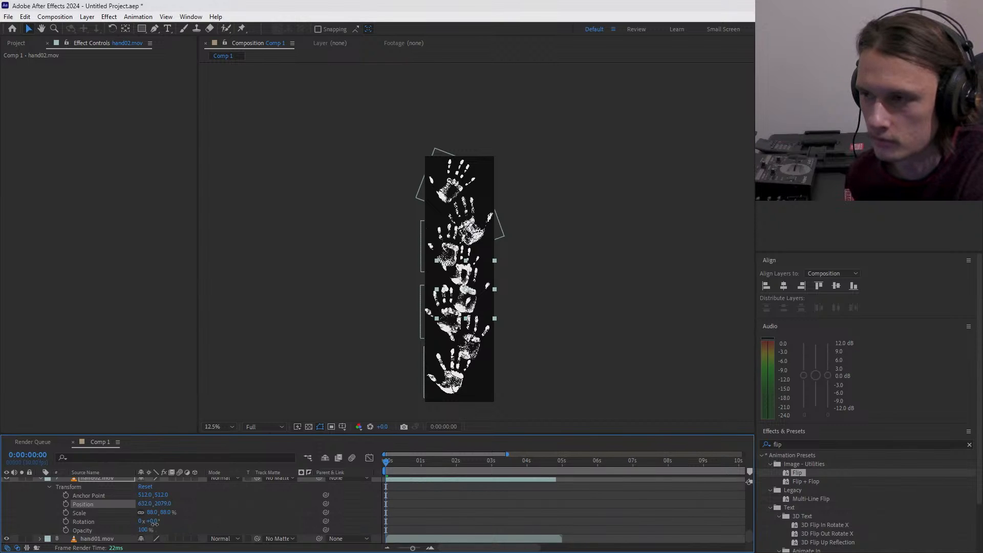
drag(154, 523, 162, 523)
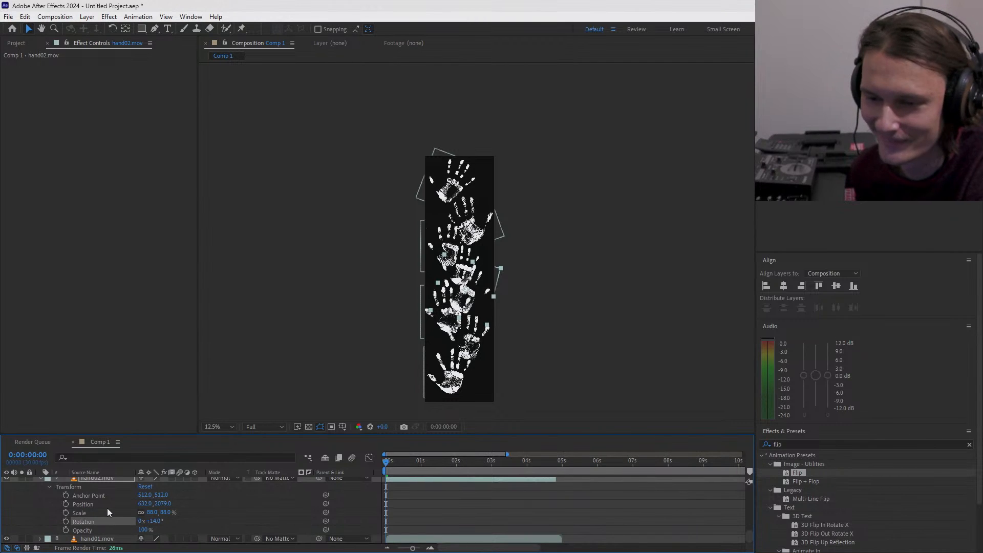
drag(168, 512, 162, 513)
click(155, 513)
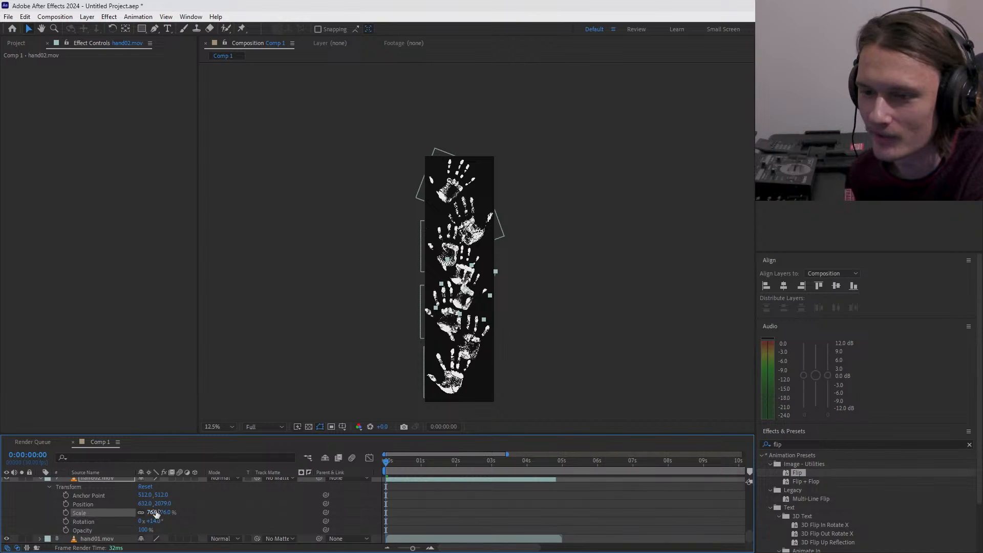
drag(142, 503, 200, 506)
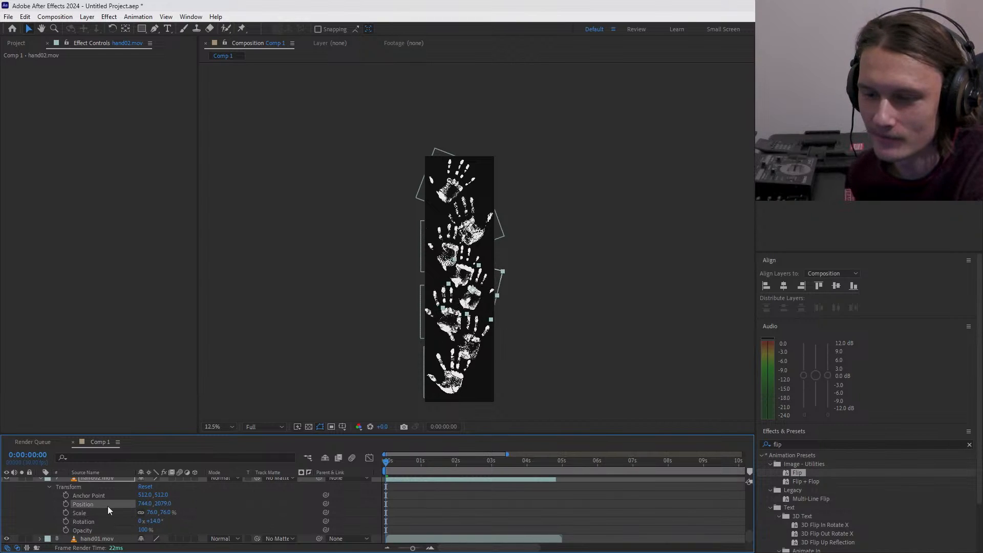
- Reveal the hand01.mov layer's transform properties and scale the layer to 65%
click(39, 538)
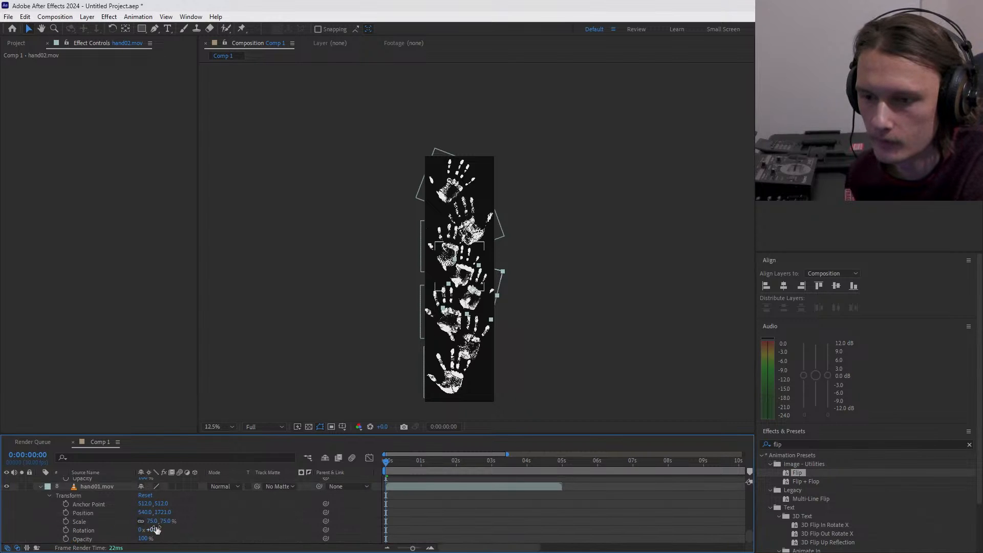
drag(153, 521, 149, 521)
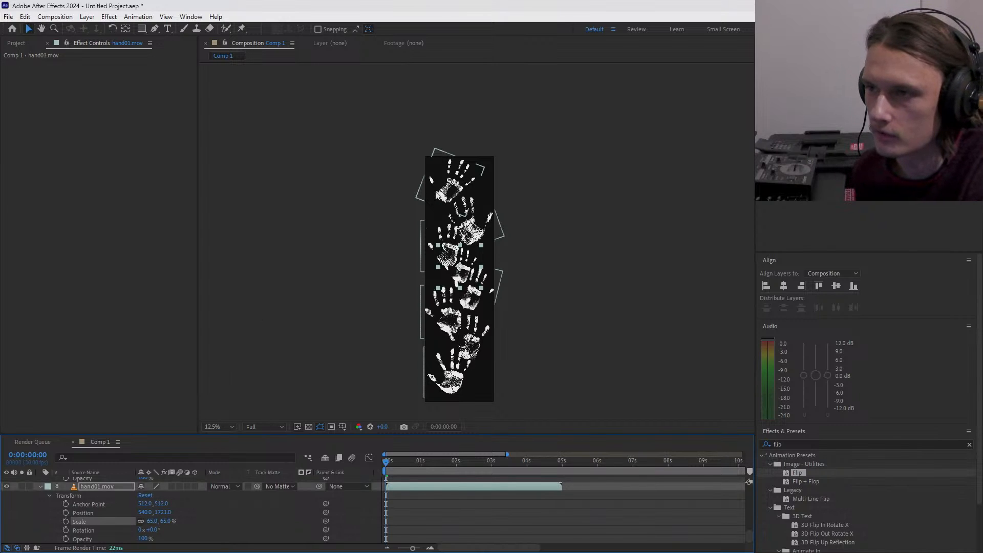
- Scale the hand08.mov layer to 80%, rotate it to 24°, and move it to Position 348, 400
click(446, 188)
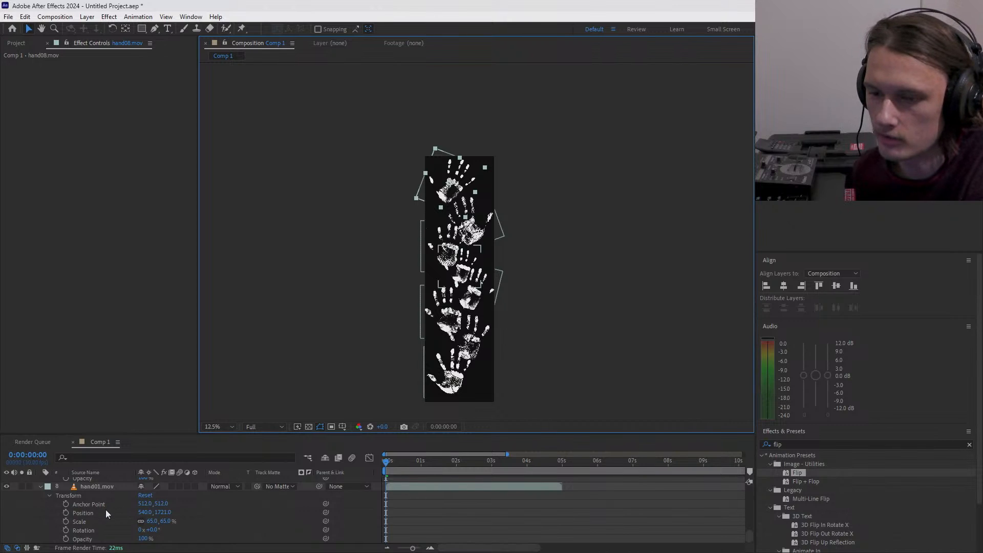
scroll(106, 509, up, 10)
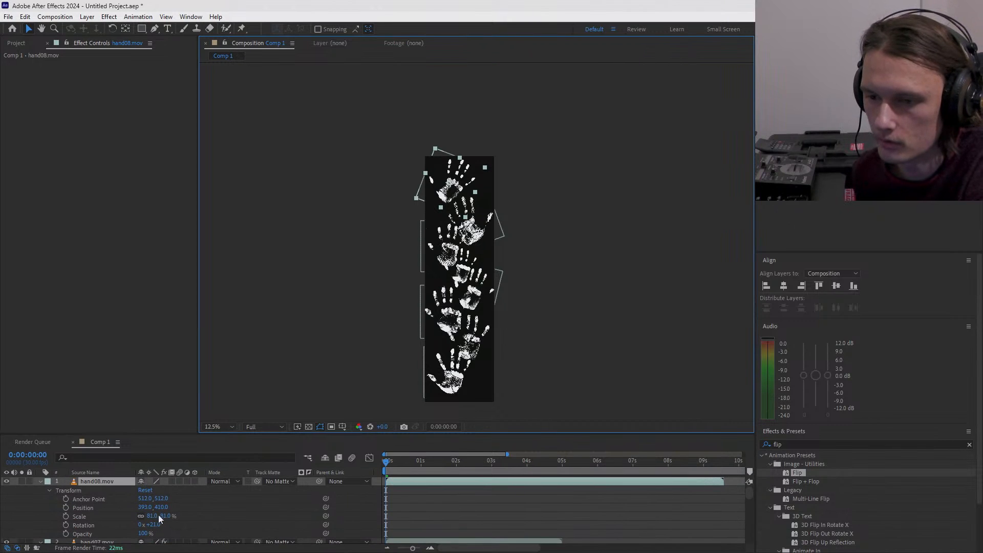
drag(153, 517, 152, 517)
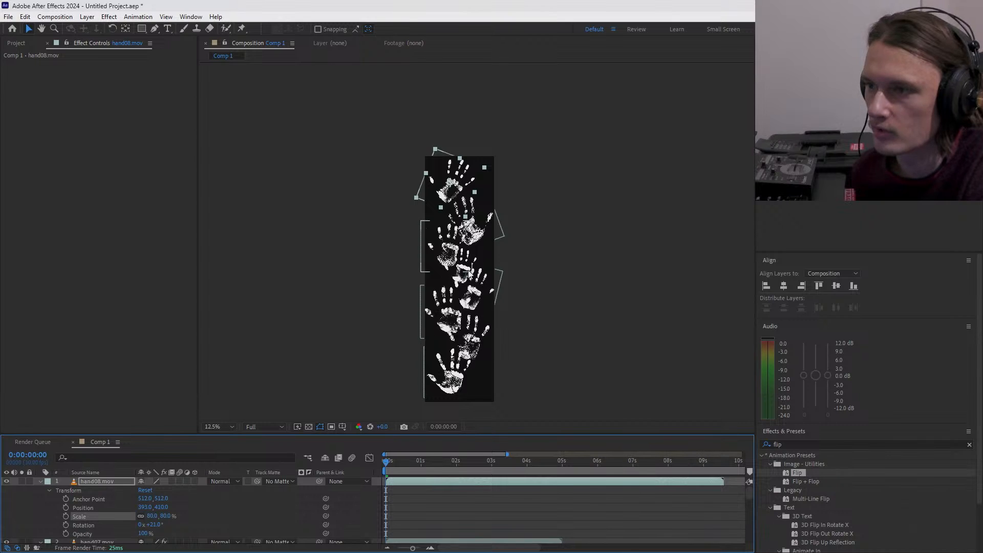
key(period)
key(h)
drag(475, 246, 485, 296)
key(v)
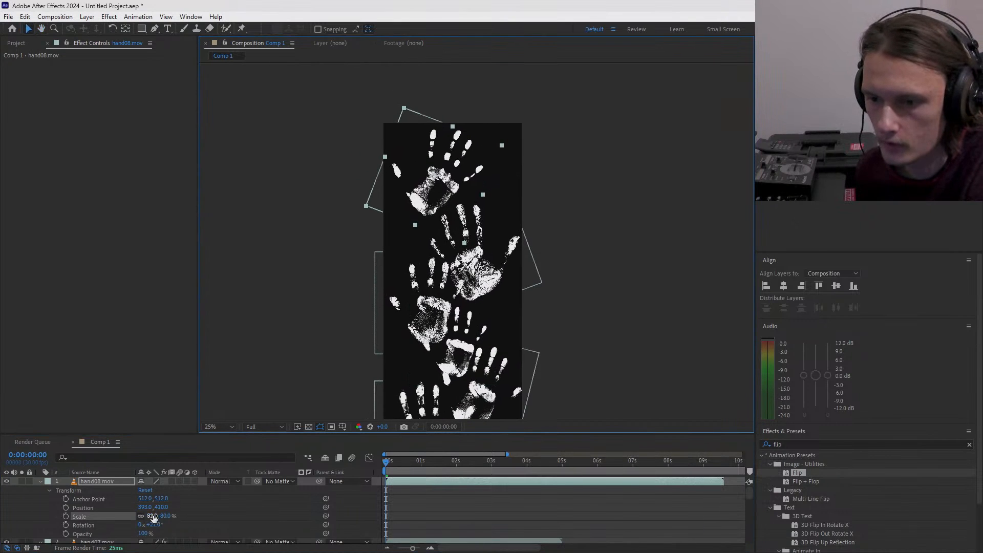
drag(155, 527, 126, 511)
- At 0:00:01:12, scale the hand07.mov layer to 69%, set its rotation to -22°, and move it to Position 764, 857
drag(392, 464, 435, 484)
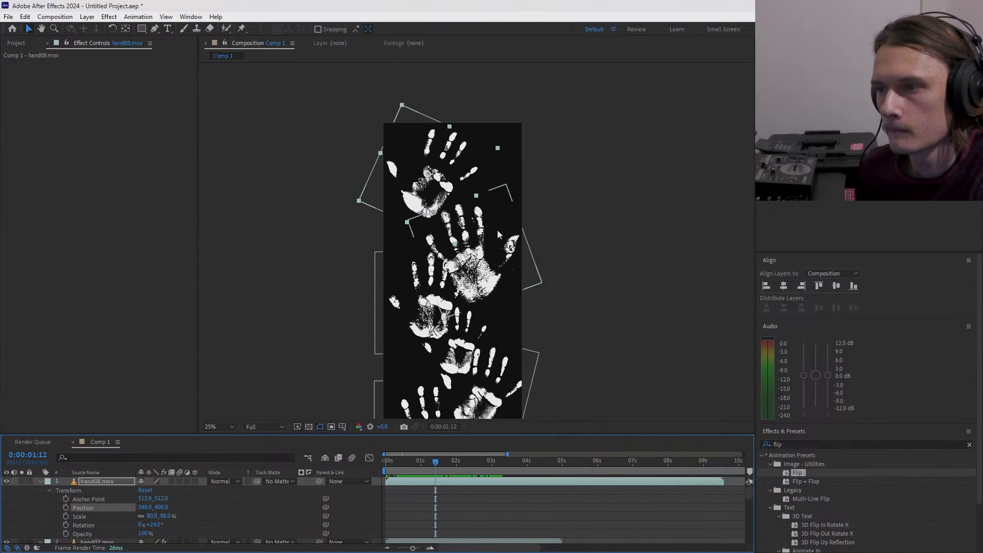
click(493, 247)
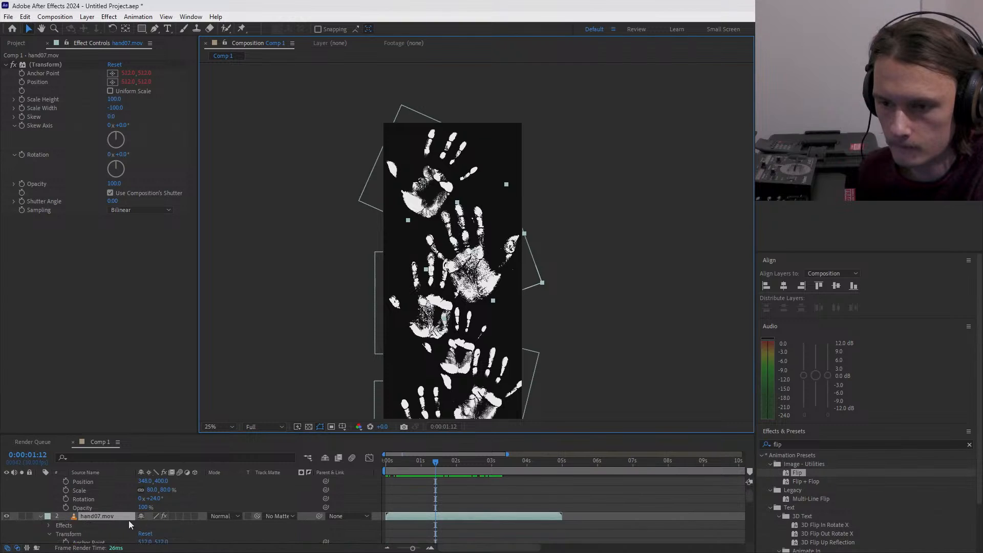
scroll(118, 517, down, 3)
mouse_move(154, 508)
mouse_down()
mouse_move(115, 504)
mouse_move(165, 497)
mouse_move(149, 501)
mouse_up()
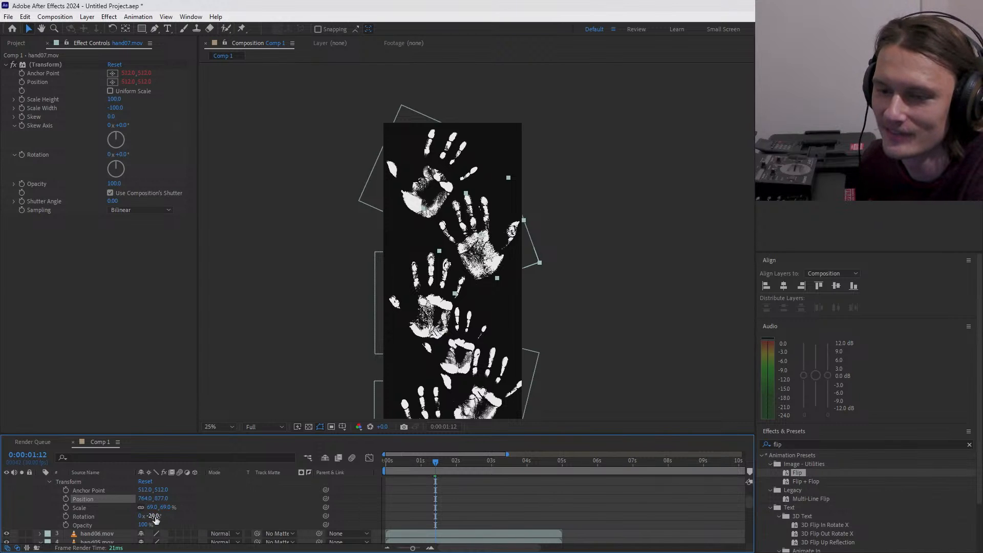
drag(152, 516, 153, 499)
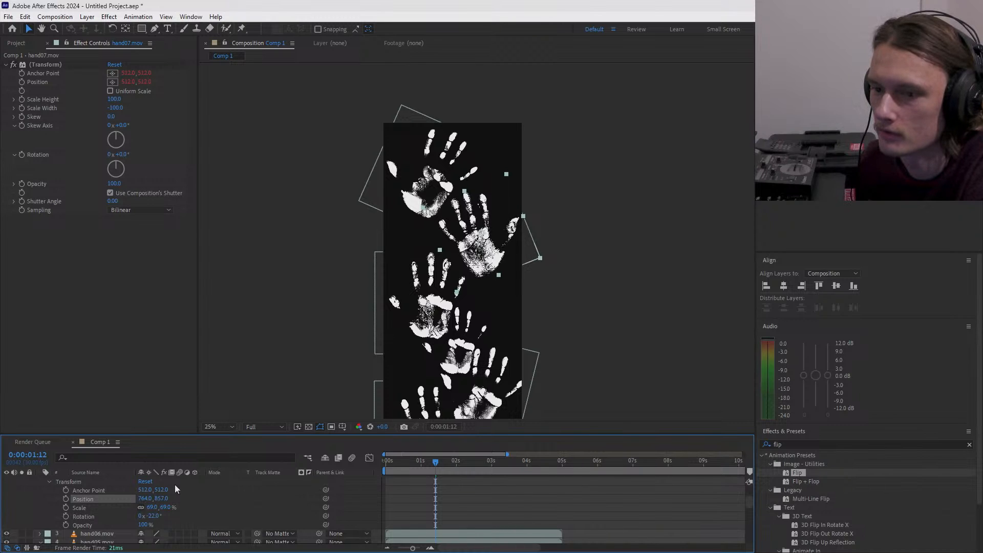
- Reveal the hand06.mov layer's transform properties, scale it to 72%, rotate it 13°, and move it to Position 302, 1276
click(116, 533)
scroll(116, 507, down, 1)
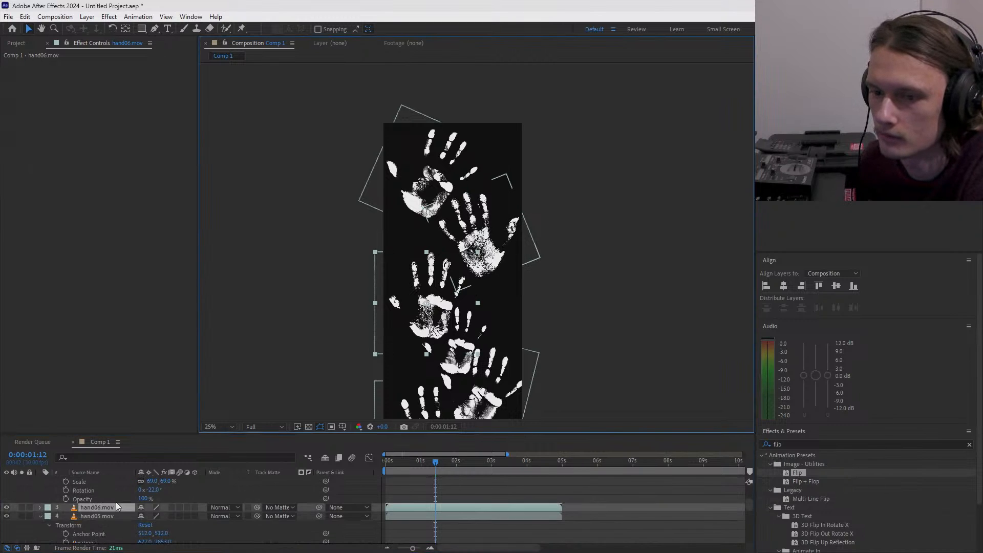
click(40, 507)
scroll(77, 515, down, 2)
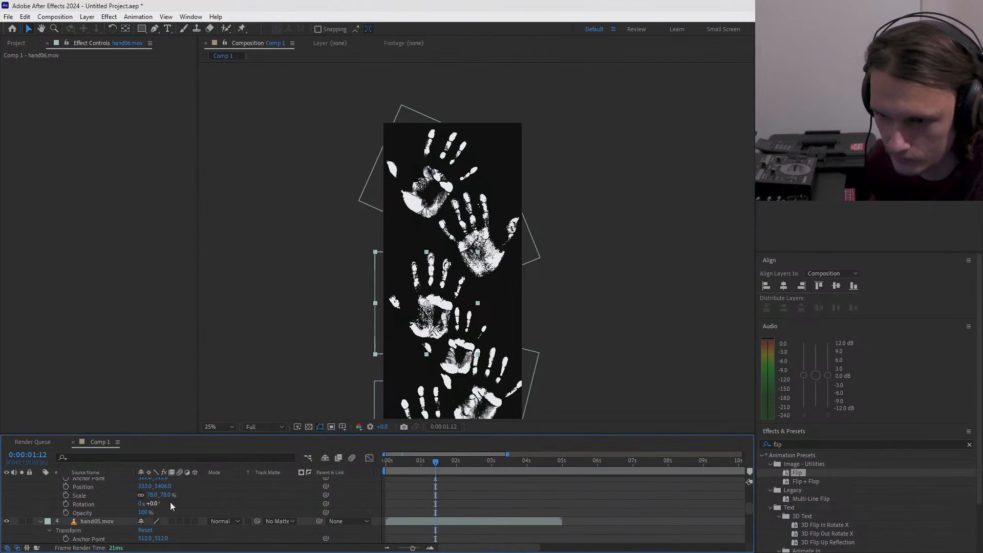
drag(167, 495, 137, 495)
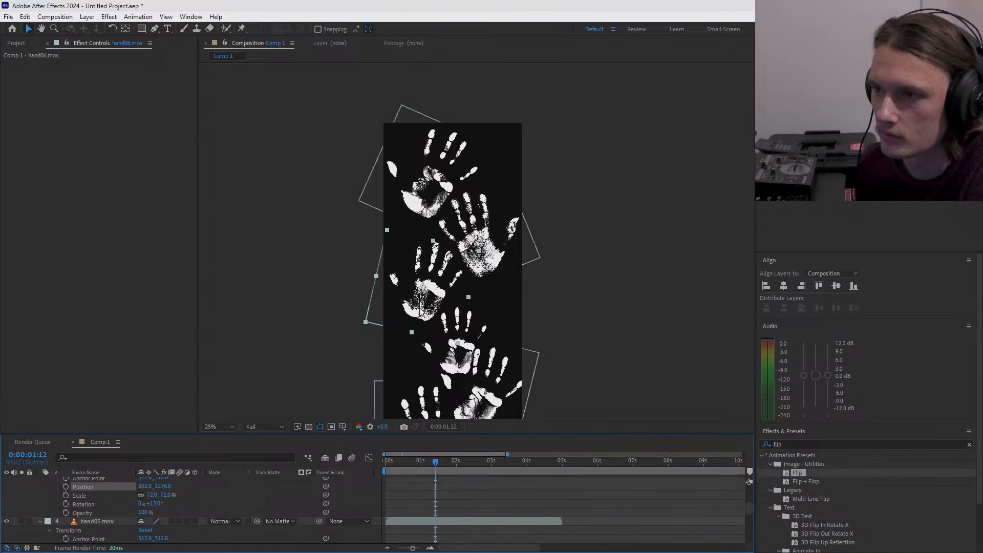
click(425, 290)
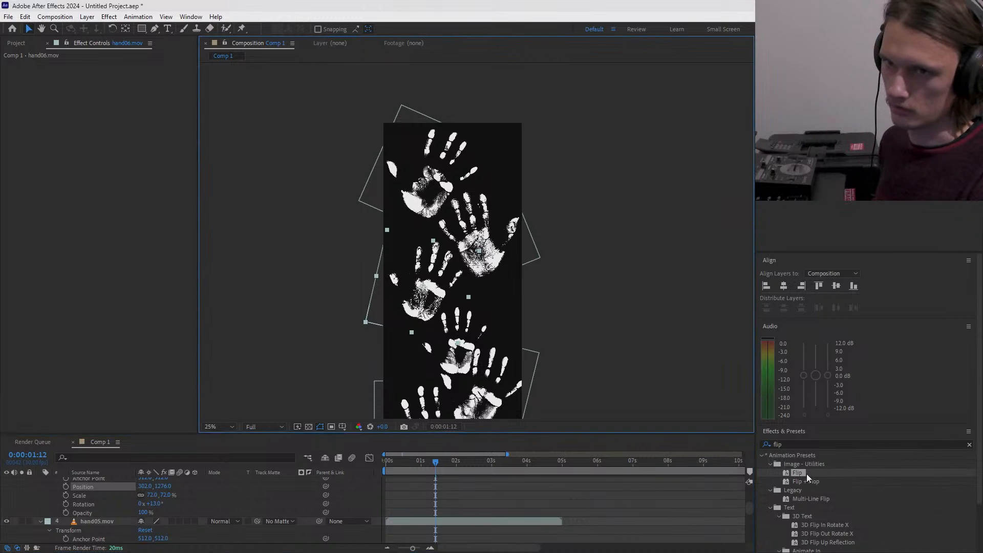
drag(807, 474, 112, 480)
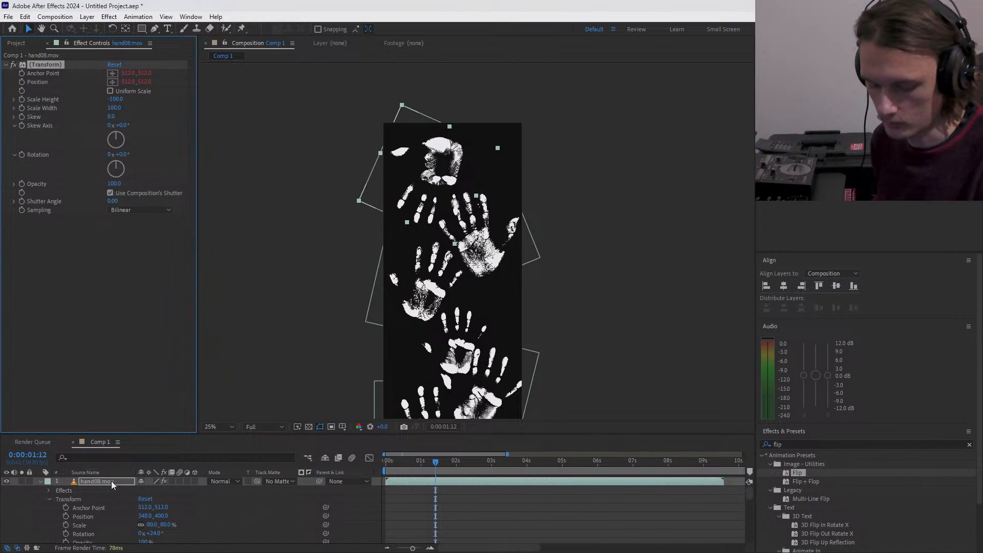
key(ctrl+z)
- Apply the Flip preset to the hand06.mov layer
scroll(110, 491, down, 2)
scroll(109, 493, down, 3)
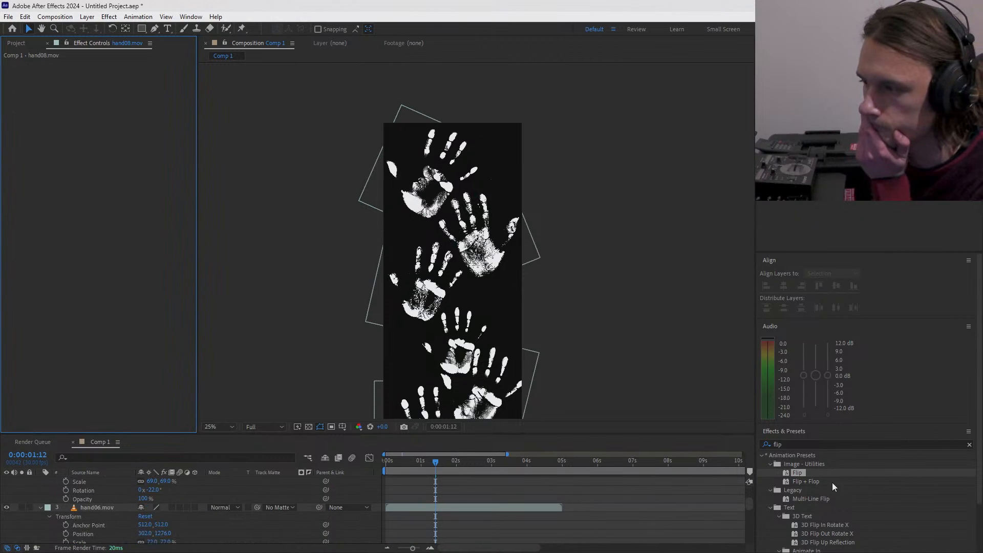
drag(821, 476, 109, 508)
scroll(107, 505, down, 1)
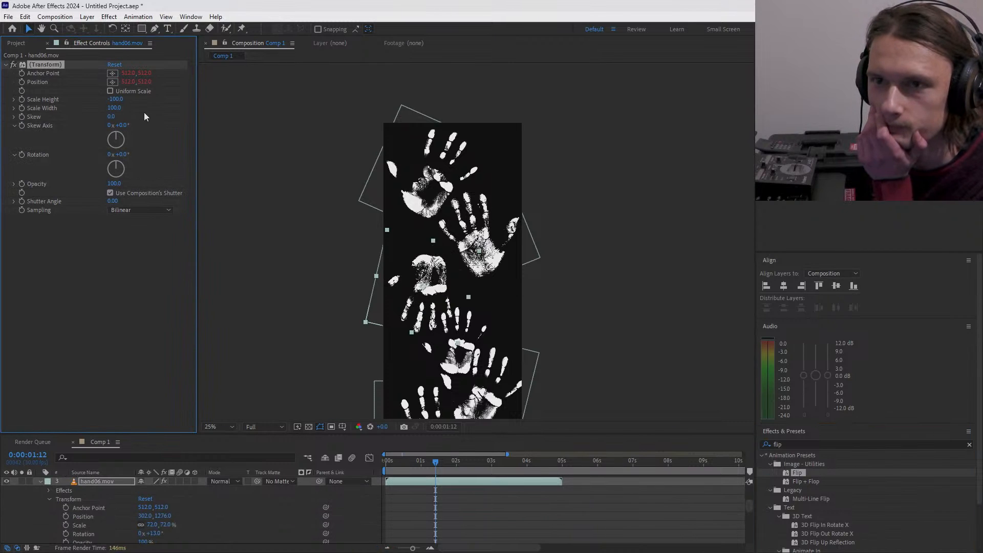
- Set the hand06.mov Transform effect's Scale Height to 100 and Scale Width to -100 to mirror the handprint horizontally
click(114, 100)
text(1)
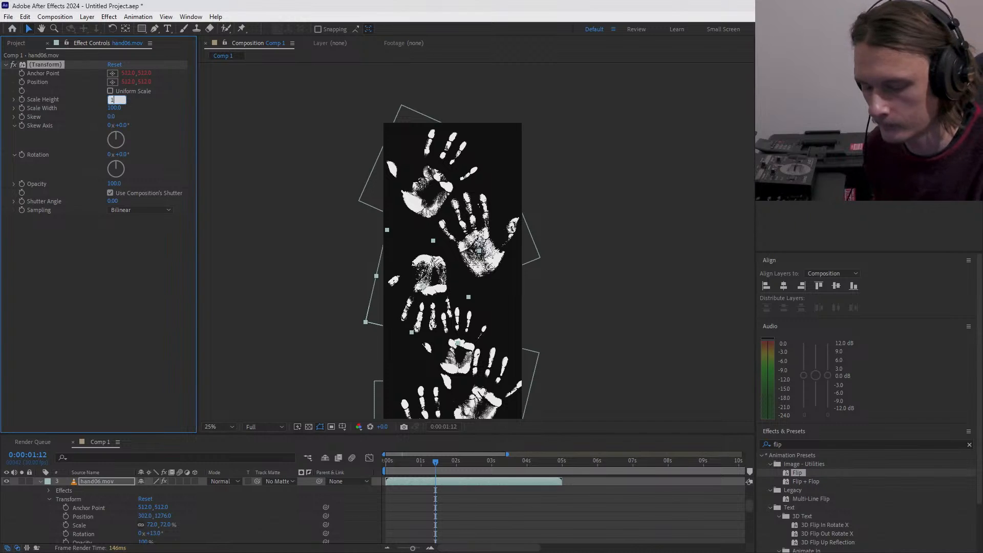
text(00)
click(128, 311)
click(114, 108)
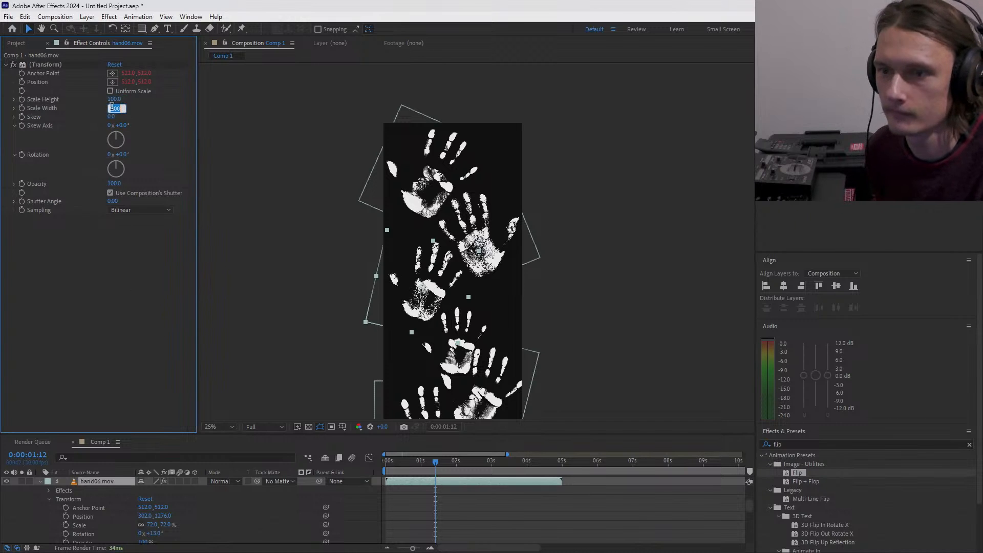
text(-100)
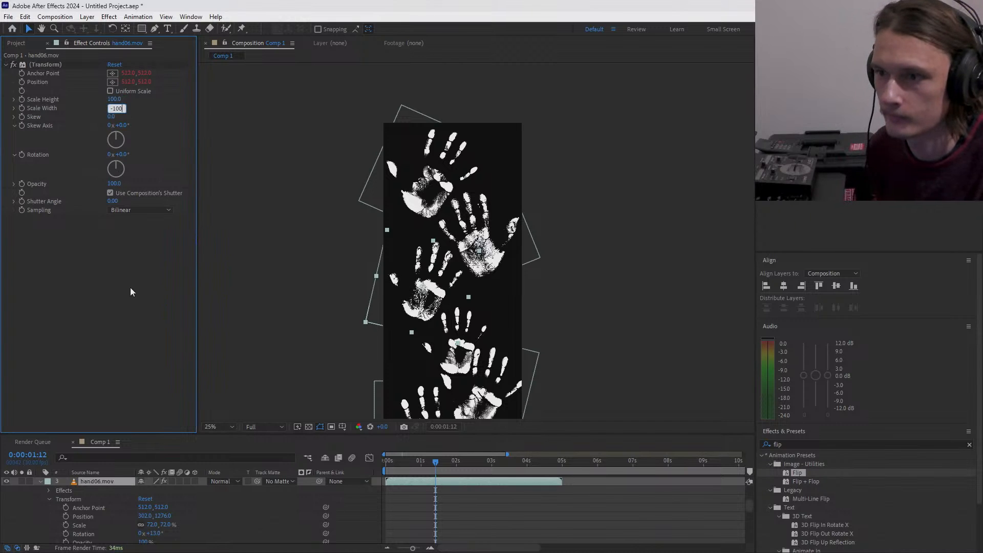
click(130, 287)
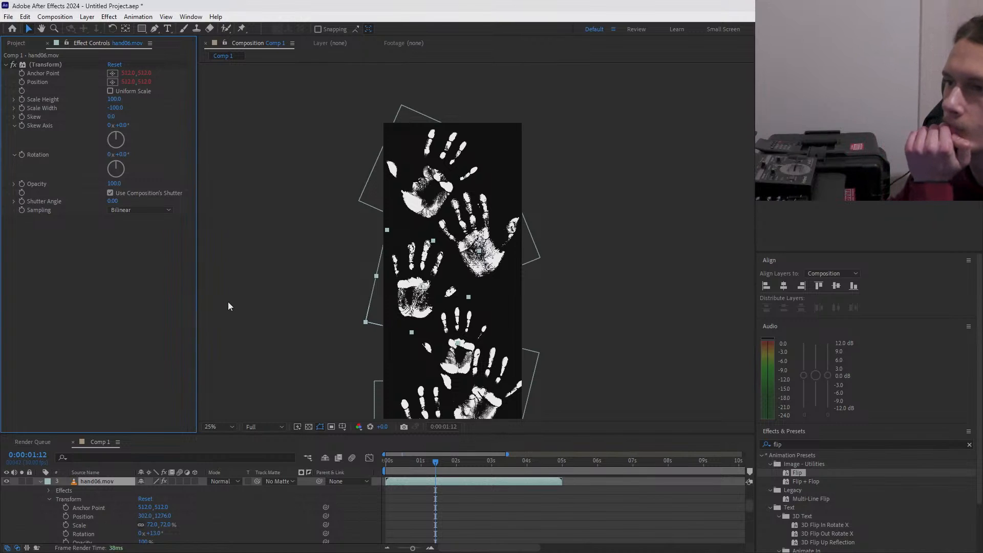
- Move the small hand01.mov handprint up toward the composition's right edge and nudge the hand07.mov handprint slightly upward
click(472, 314)
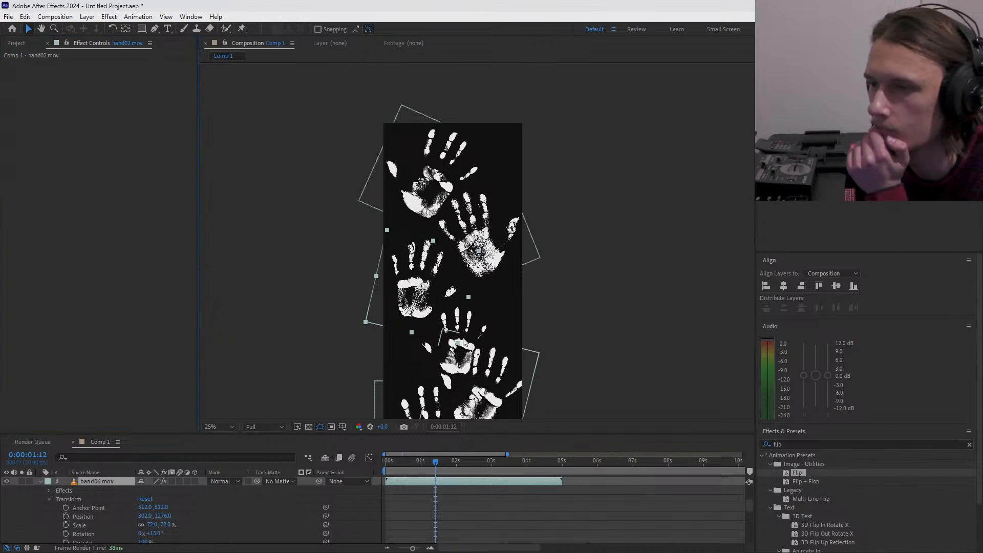
drag(467, 322, 494, 298)
click(488, 234)
drag(488, 234, 490, 228)
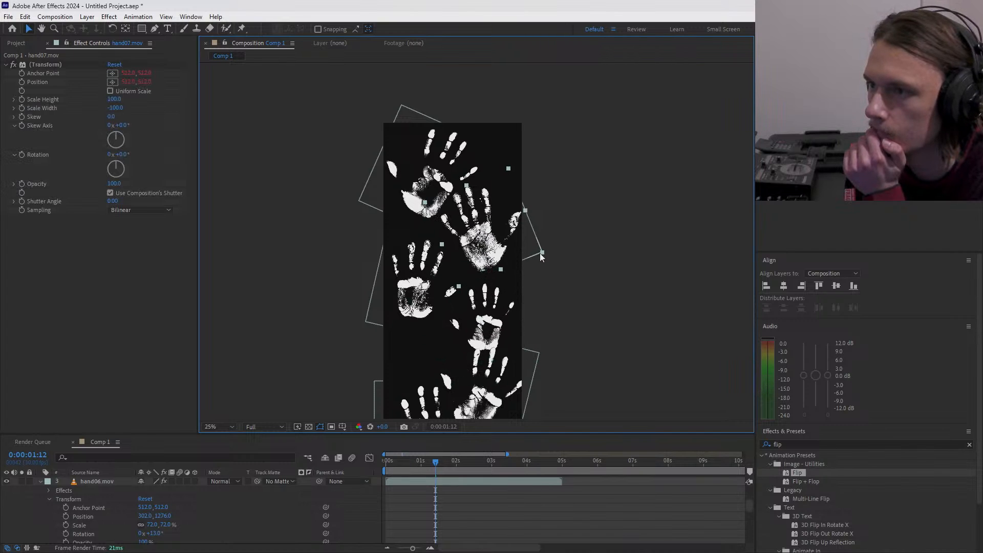
mouse_move(543, 254)
mouse_down()
mouse_move(531, 246)
mouse_move(543, 252)
mouse_up()
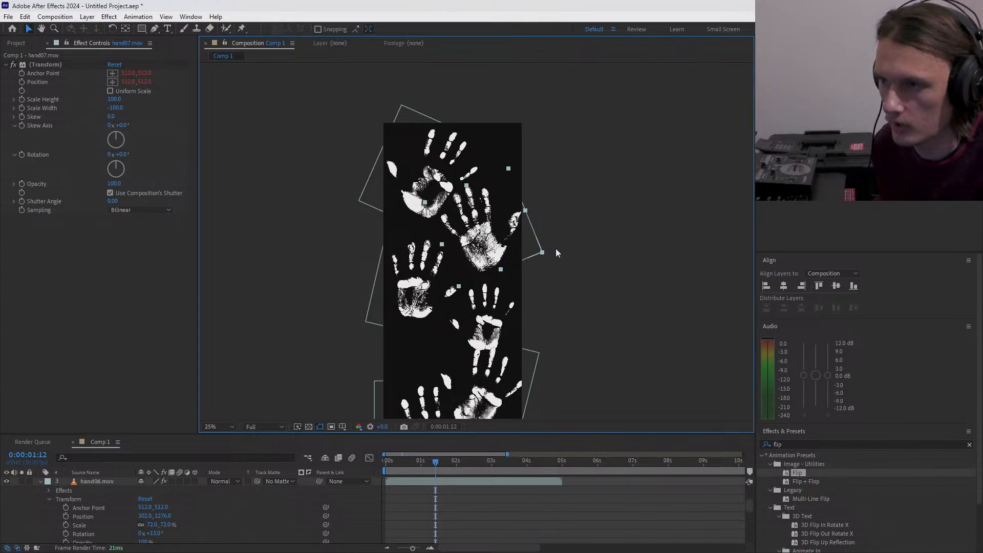
drag(539, 251, 548, 258)
key(ctrl+z)
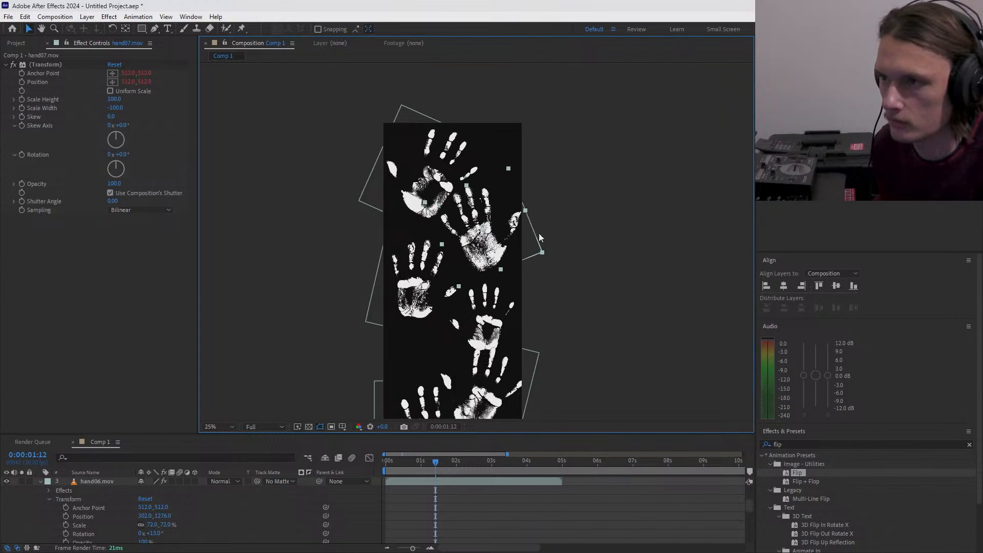
drag(525, 212, 523, 241)
key(ctrl+z)
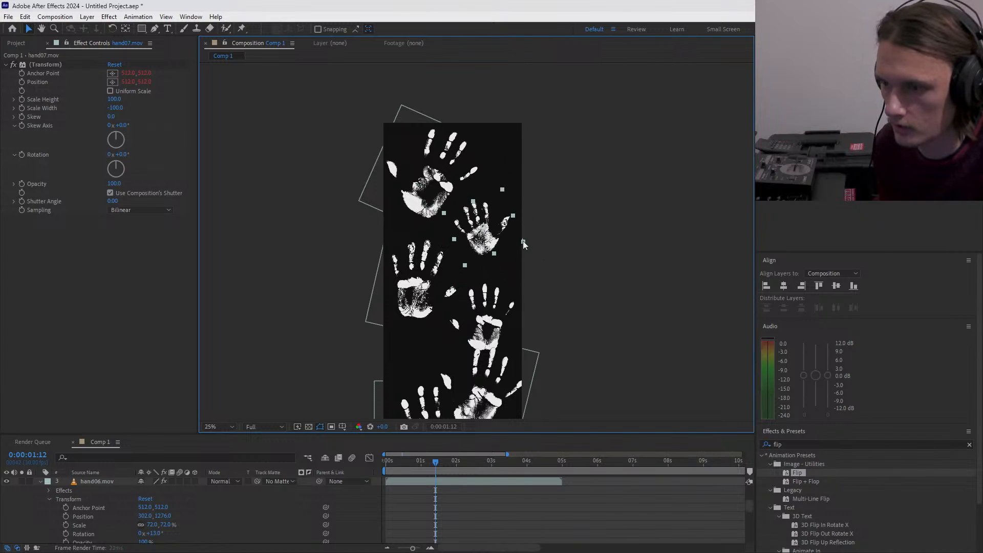
key(ctrl+z)
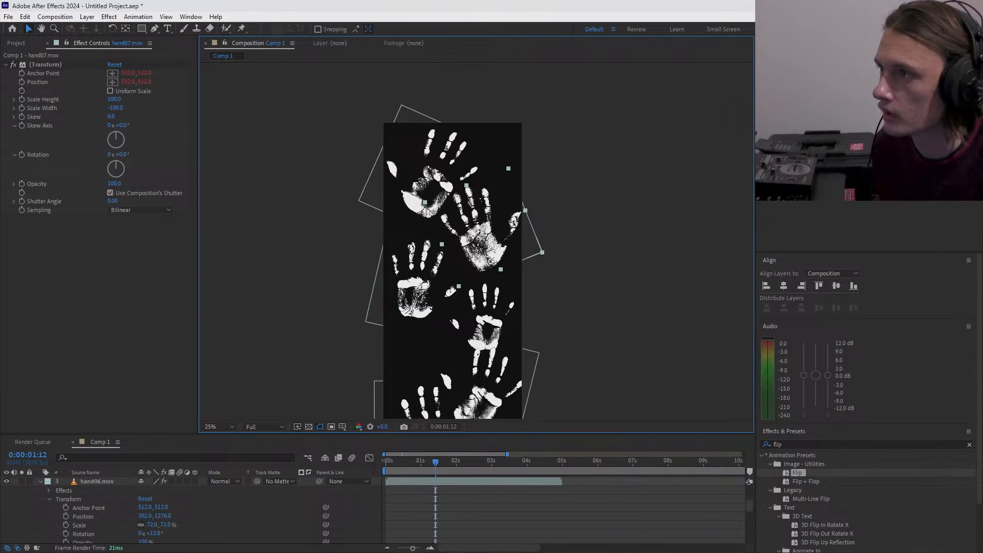
- Slightly reduce the hand07.mov layer's scale and shift the layer slightly downward
mouse_move(846, 97)
mouse_down()
mouse_move(835, 96)
mouse_move(844, 96)
mouse_up()
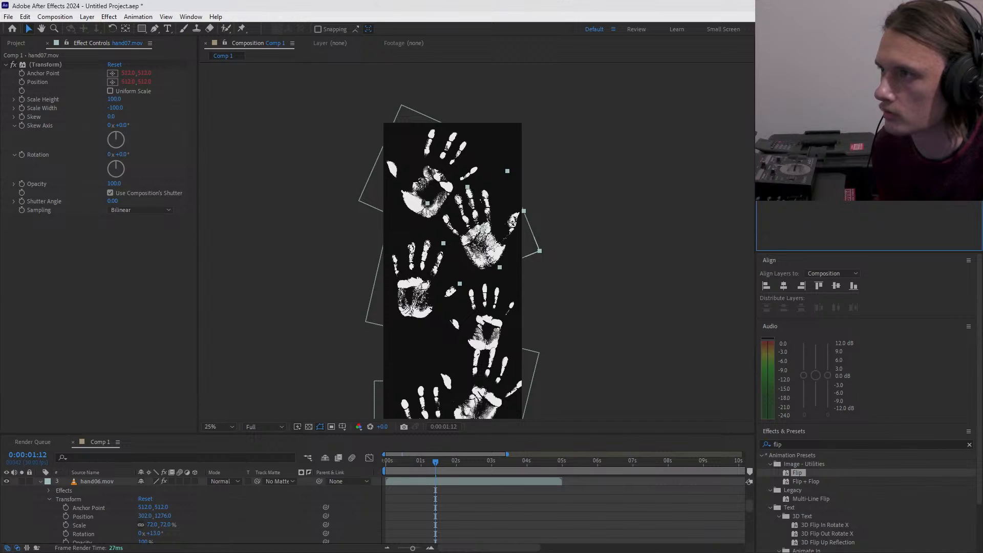
drag(754, 150, 692, 158)
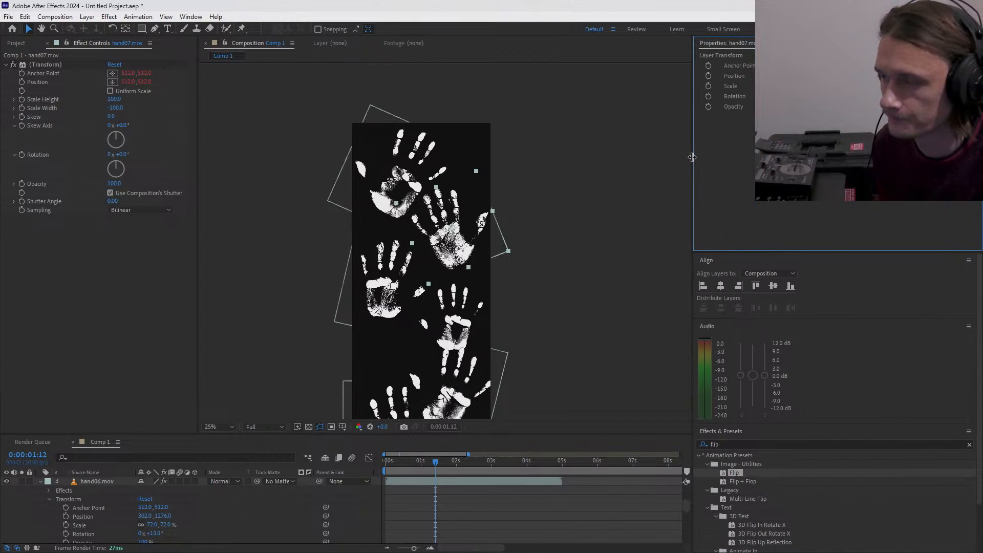
drag(785, 76, 819, 76)
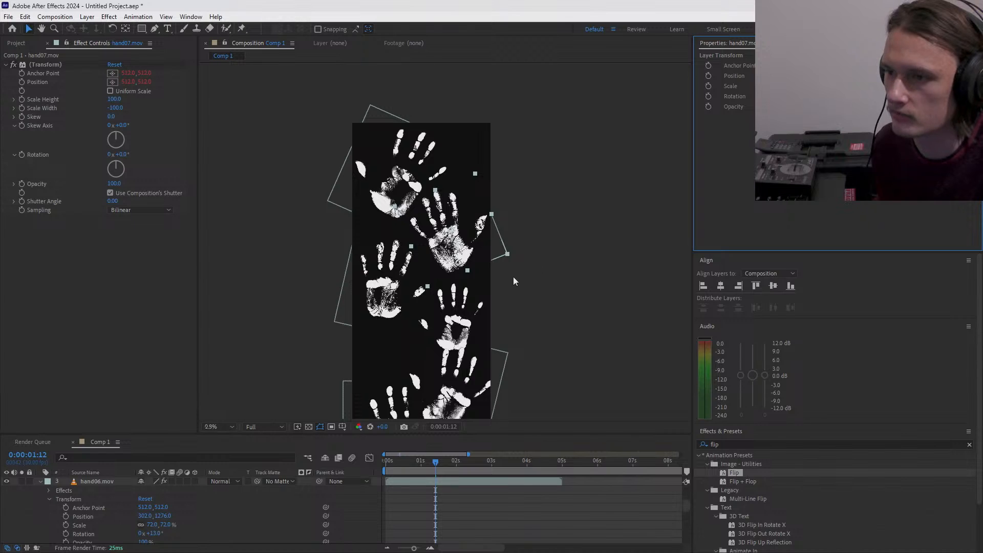
- Tilt the bottom handprint, hand04.mov, counterclockwise and lower it slightly in the composition
scroll(513, 277, down, 5)
scroll(513, 277, up, 6)
scroll(513, 276, down, 1)
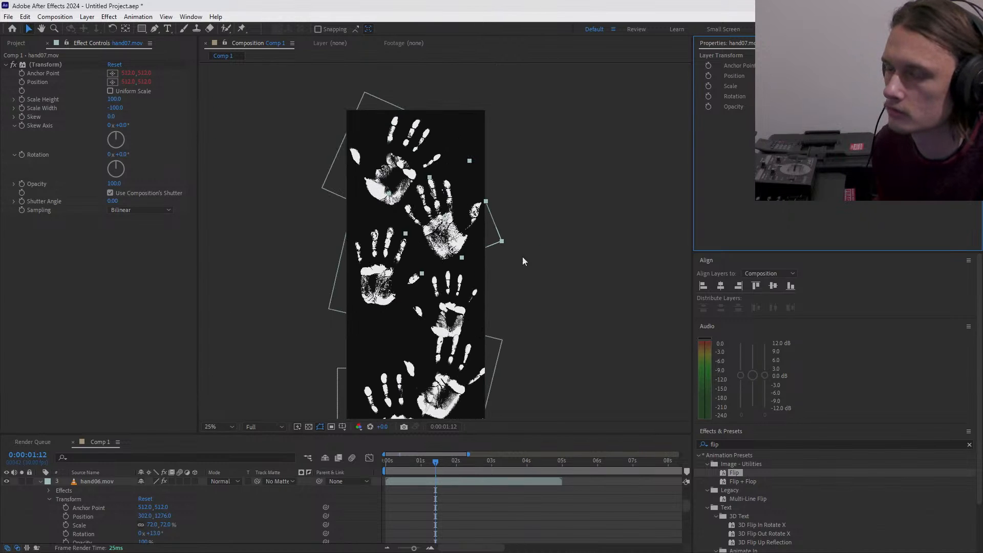
drag(538, 353, 589, 135)
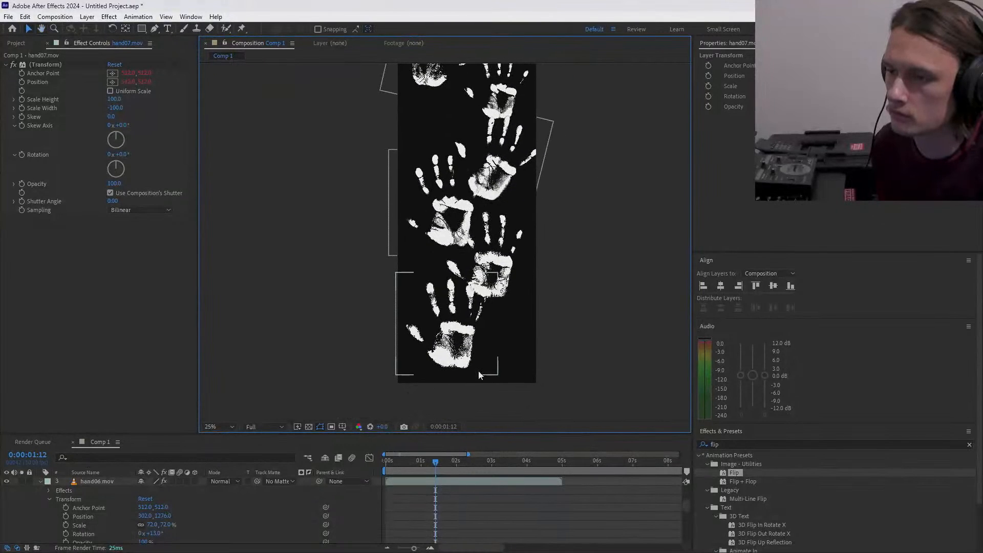
click(447, 333)
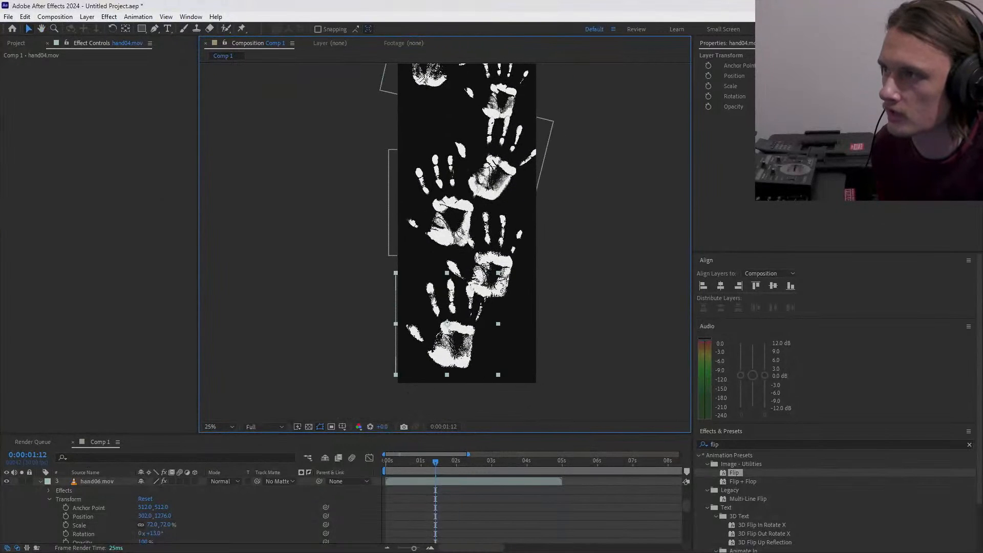
click(783, 96)
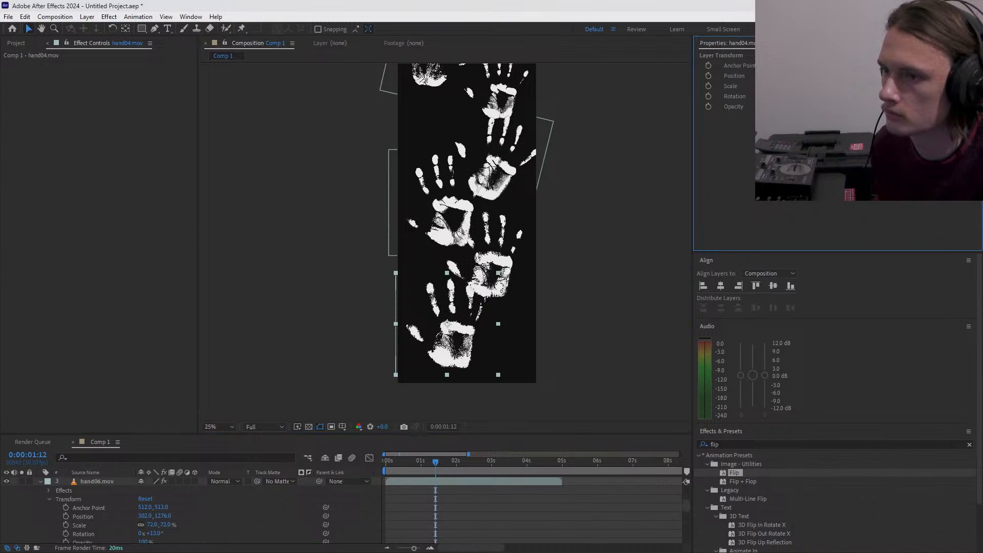
key(Return)
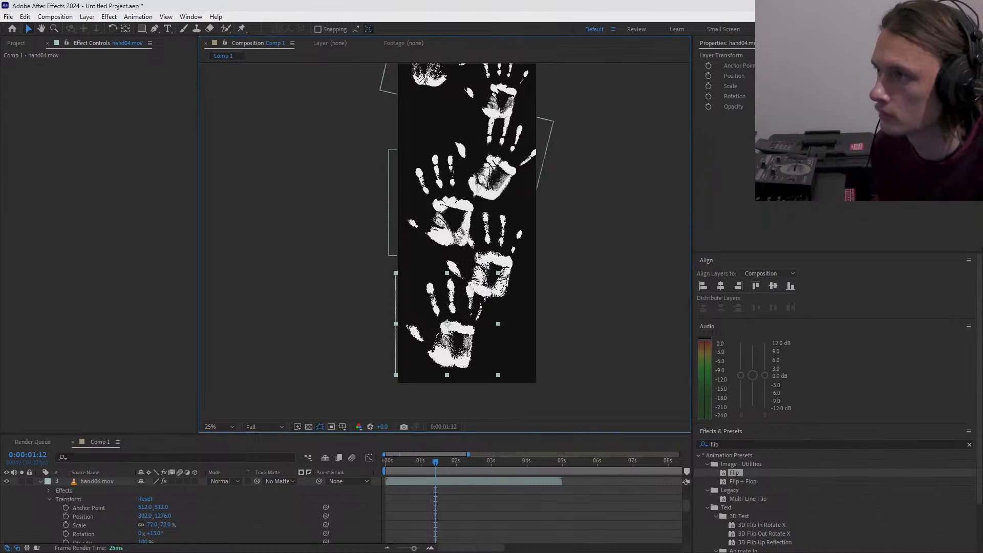
drag(783, 97, 845, 76)
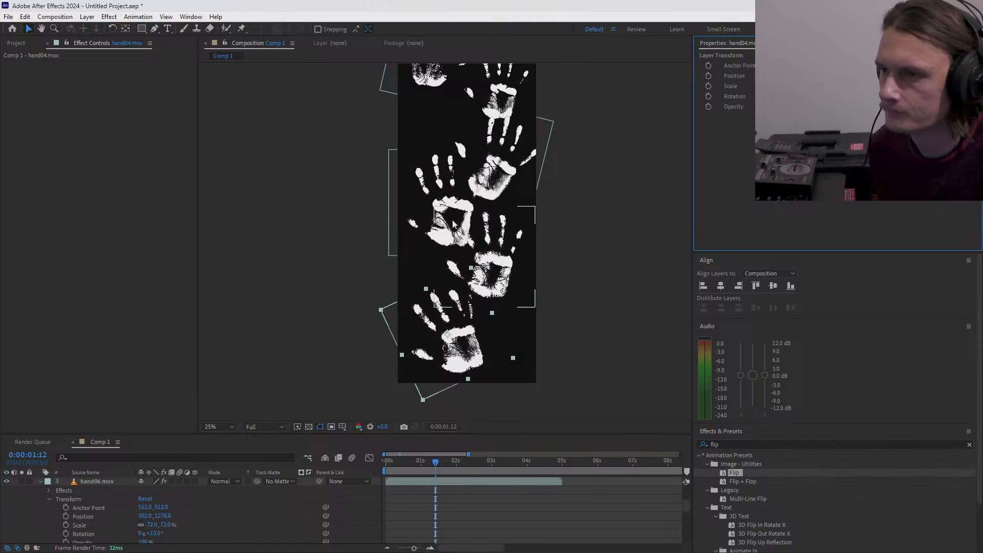
- Shift hand05.mov to the right and mirror it horizontally with the Flip preset, setting Scale Height to 100 and Scale Width to -100
click(485, 252)
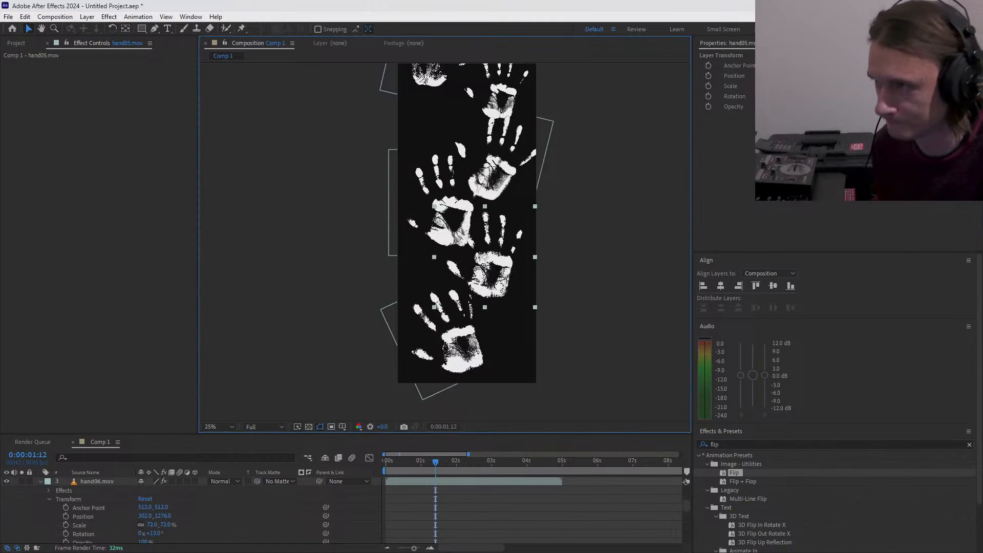
drag(811, 86, 869, 76)
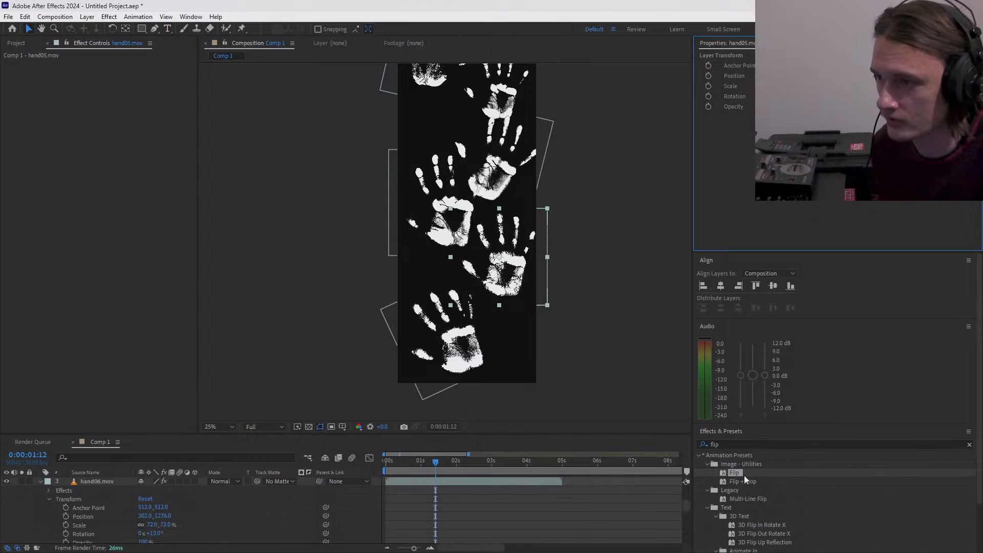
drag(743, 474, 499, 256)
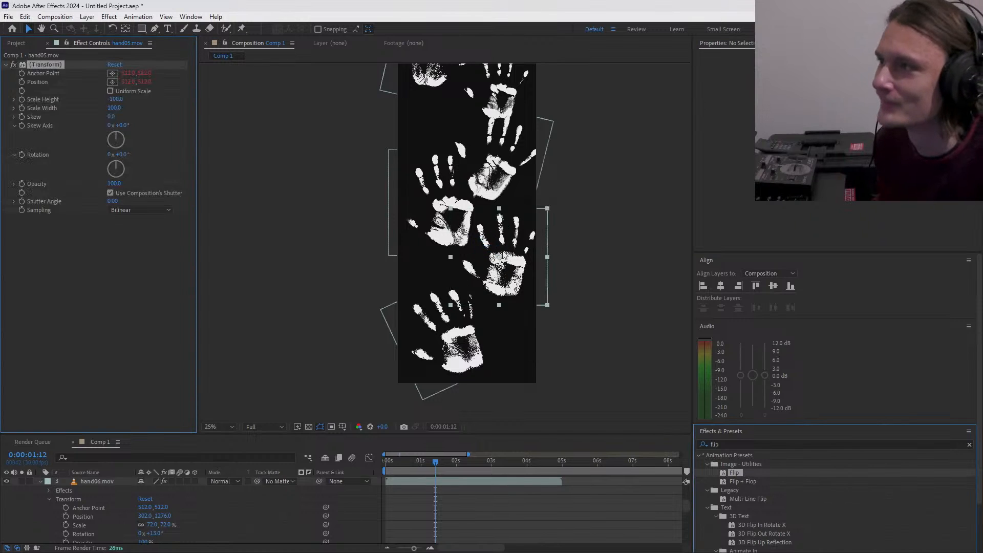
click(116, 99)
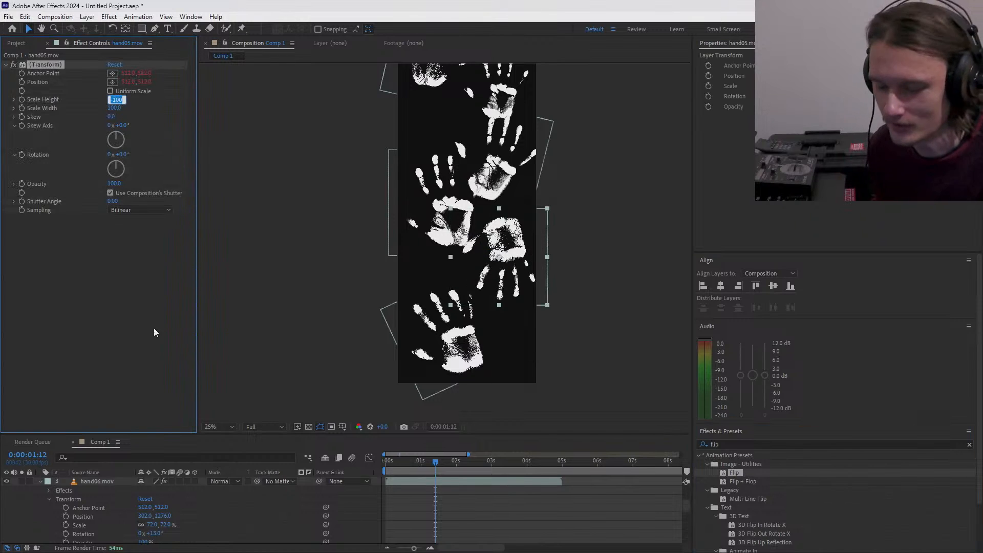
text(100)
key(Tab)
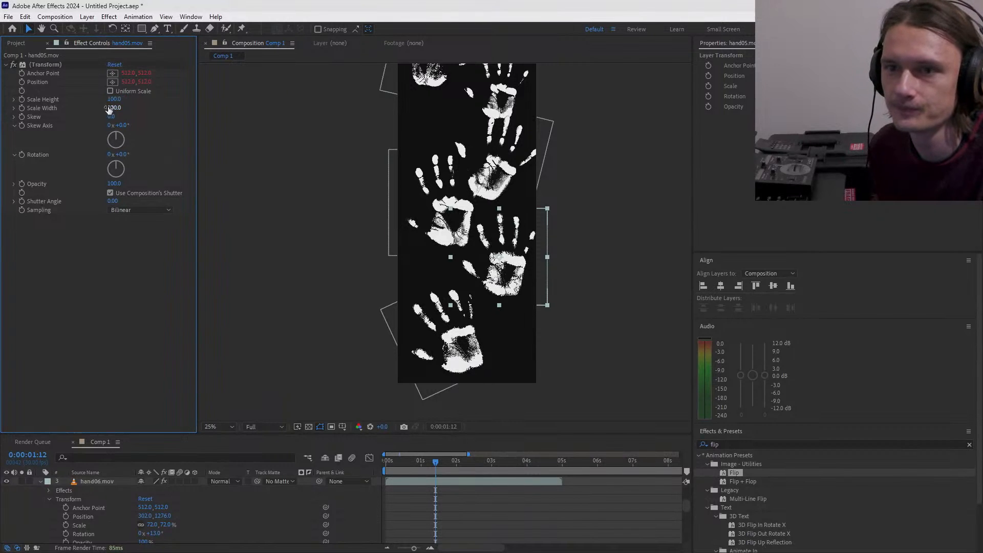
text(-100)
key(Return)
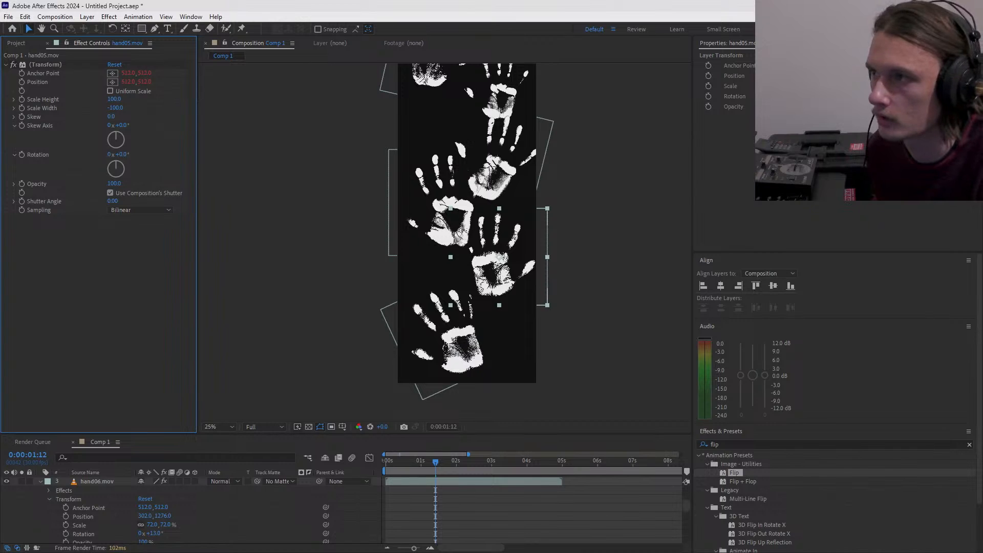
- Tilt the mirrored hand05.mov clockwise and move hand04.mov slightly down and to the left
drag(809, 96, 828, 96)
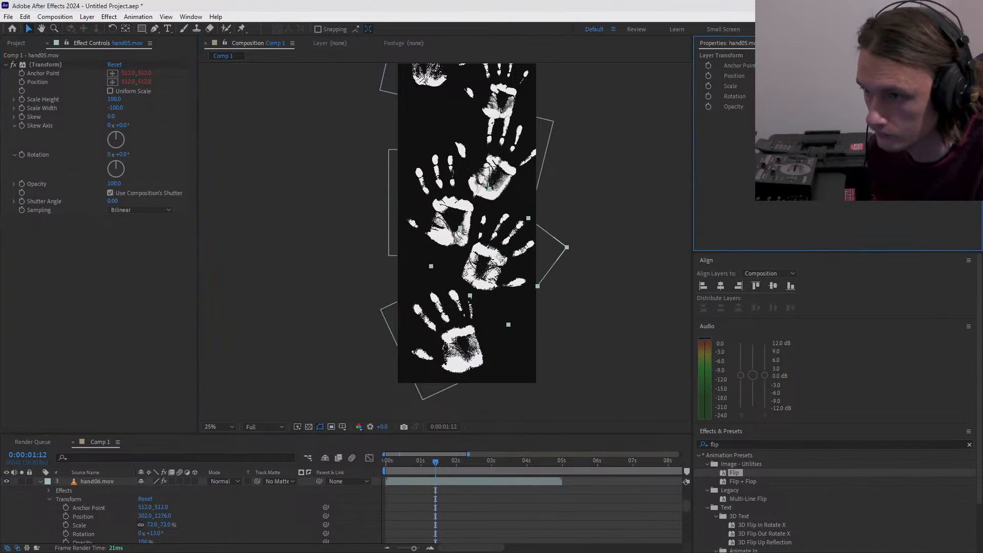
click(473, 346)
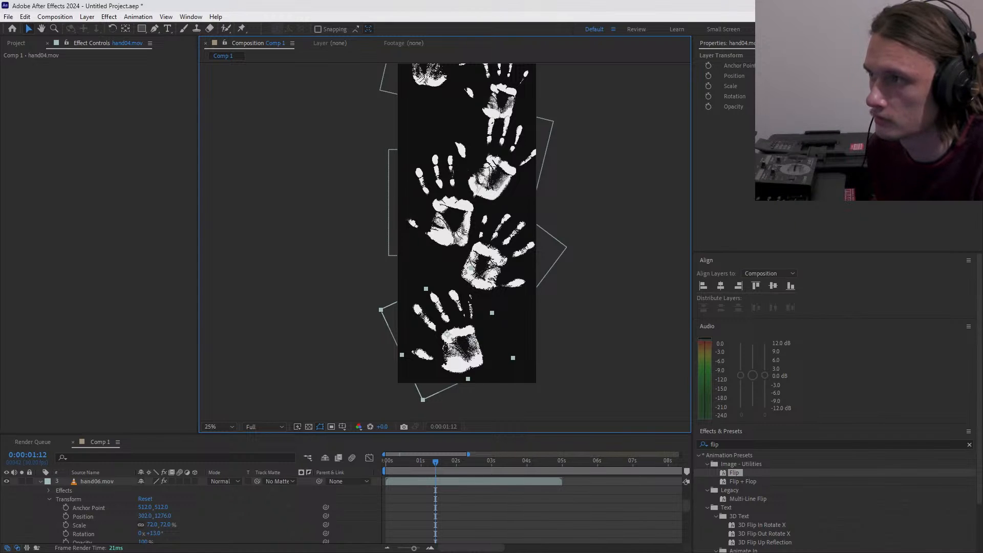
drag(809, 86, 789, 76)
- Move hand05.mov lower in the composition and reduce its clockwise tilt
click(486, 272)
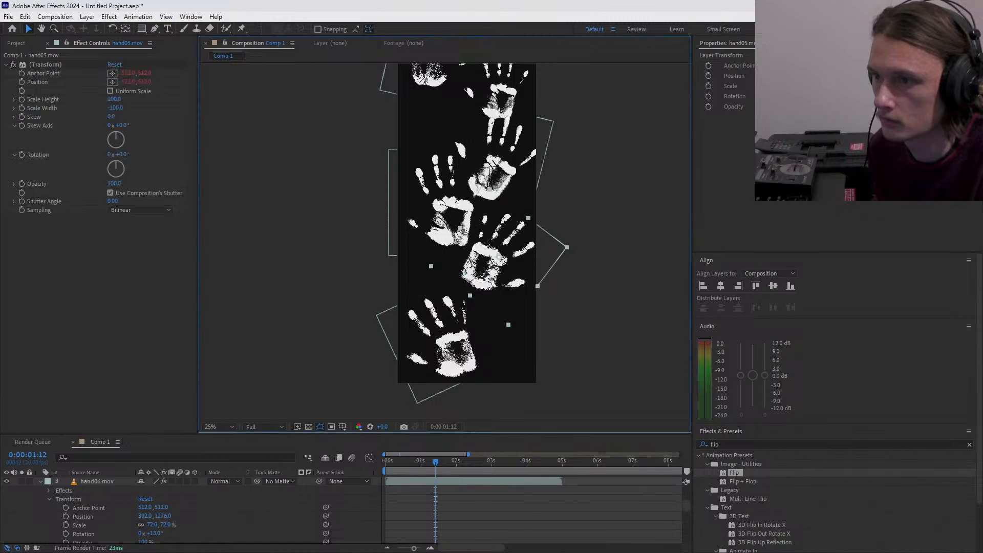
mouse_move(485, 272)
mouse_down()
mouse_move(492, 301)
mouse_move(485, 277)
mouse_up()
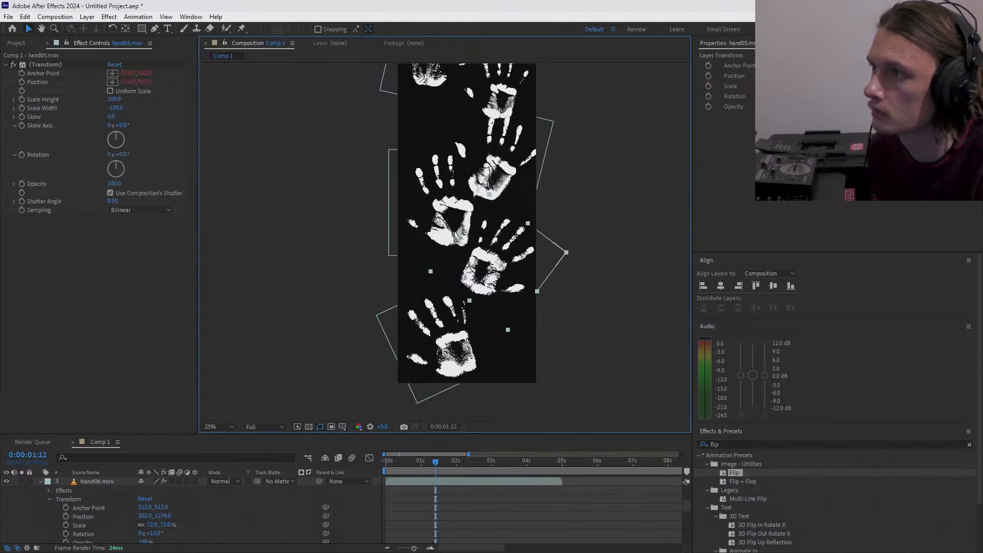
drag(821, 97, 811, 96)
click(496, 286)
drag(495, 287, 498, 306)
- Move the left handprint above hand04.mov down and outward, and reposition hand02.mov with a strong counterclockwise tilt
drag(445, 220, 437, 249)
drag(518, 124, 527, 134)
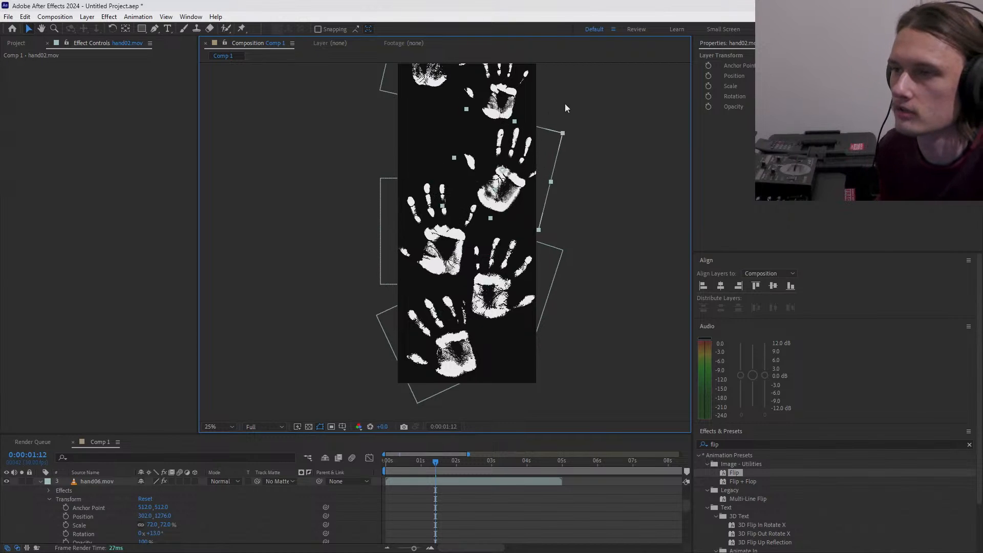
drag(789, 96, 783, 96)
drag(503, 174, 486, 157)
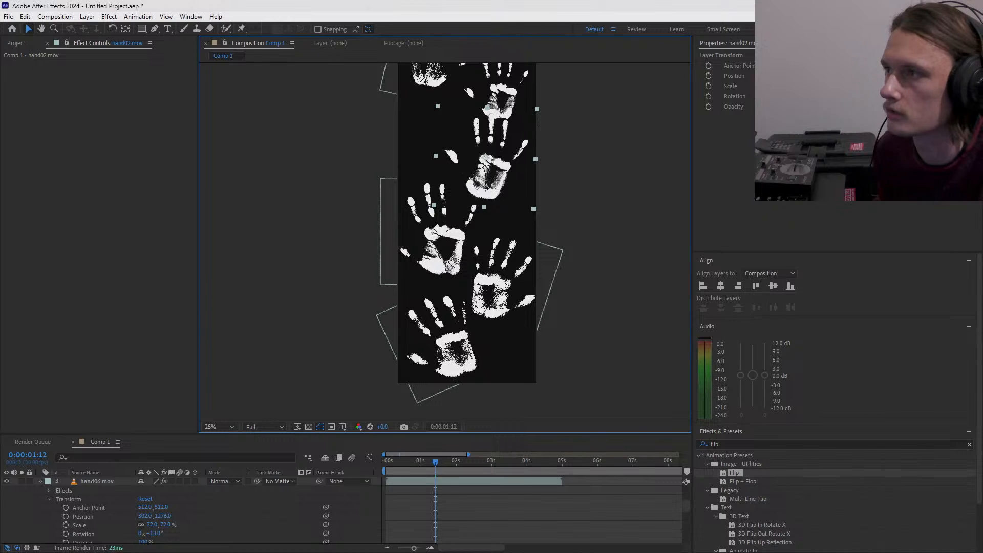
drag(788, 96, 761, 97)
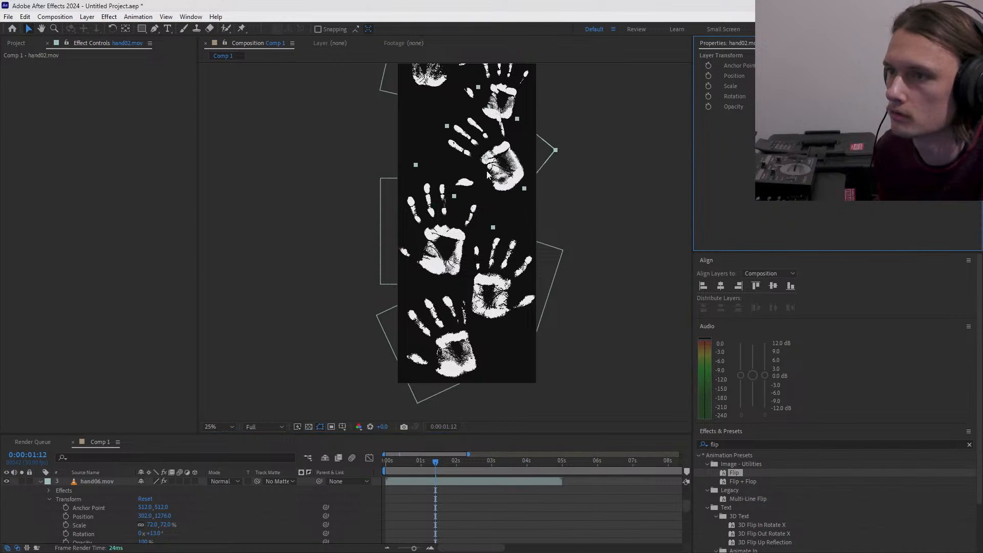
drag(488, 175, 489, 313)
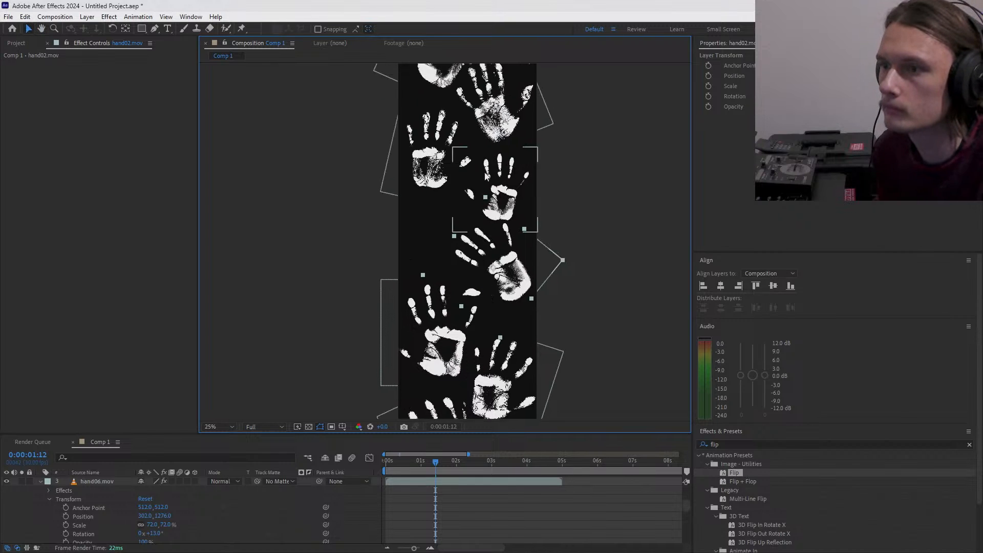
- Move hand01.mov slightly up, away from hand02.mov, and enlarge it a little
mouse_move(549, 178)
mouse_down()
mouse_move(555, 280)
mouse_move(545, 173)
mouse_up()
mouse_move(491, 206)
mouse_down()
mouse_move(444, 223)
mouse_move(501, 191)
mouse_up()
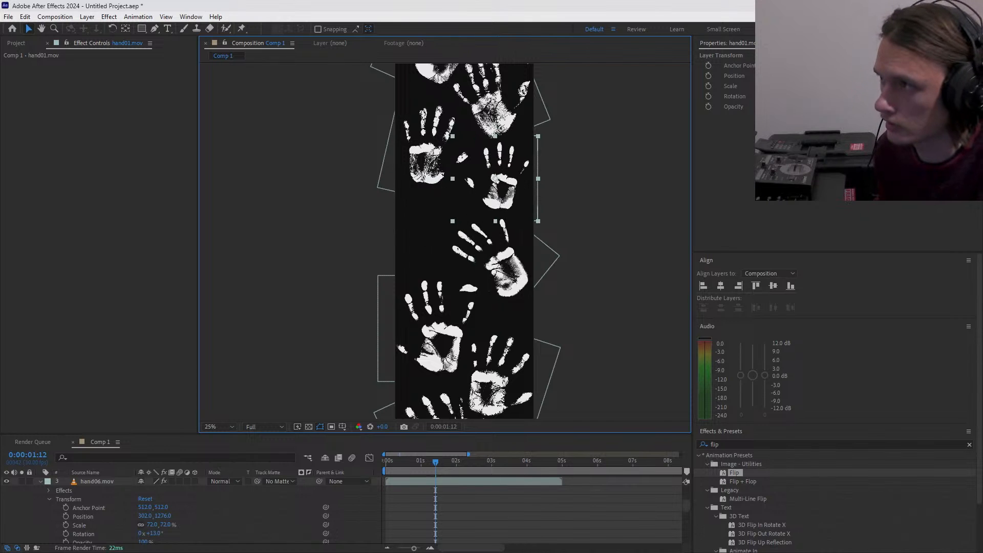
drag(797, 87, 804, 86)
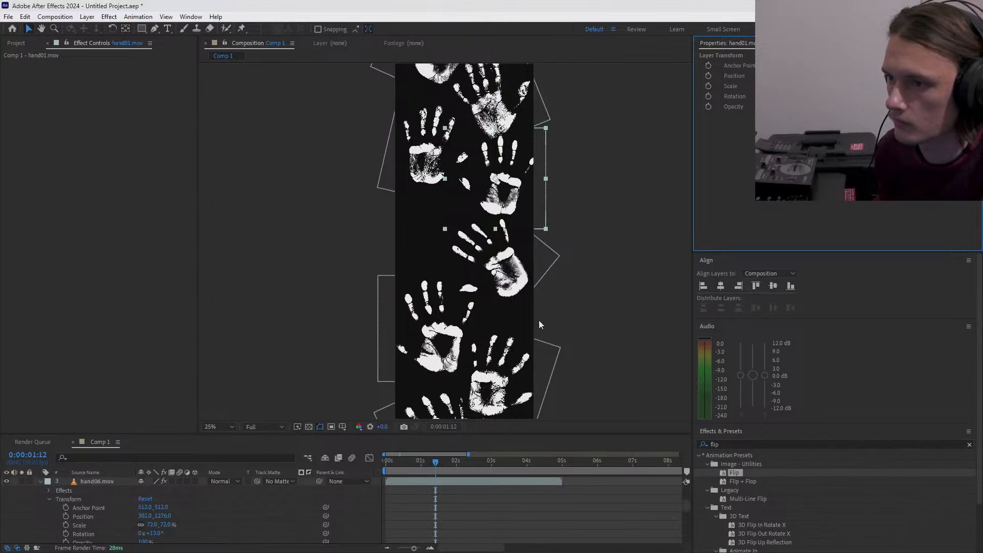
- Tilt hand04.mov at the bottom of the composition further counterclockwise
key(space)
drag(544, 336, 491, 255)
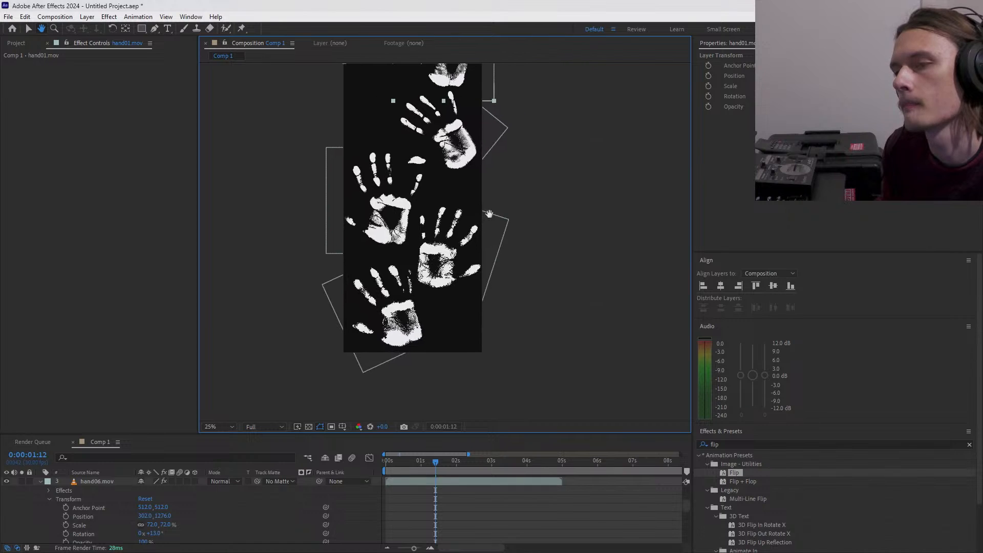
click(444, 328)
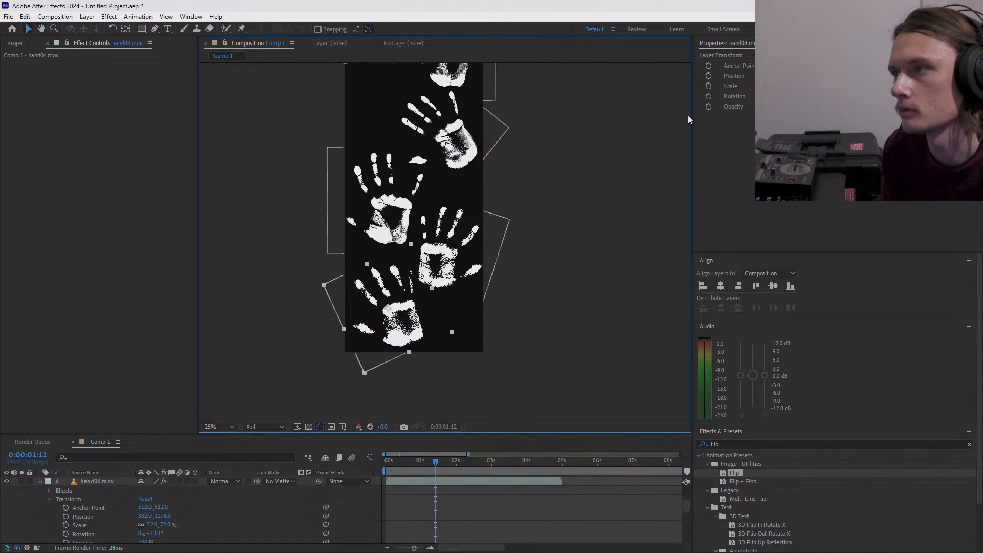
drag(784, 97, 782, 86)
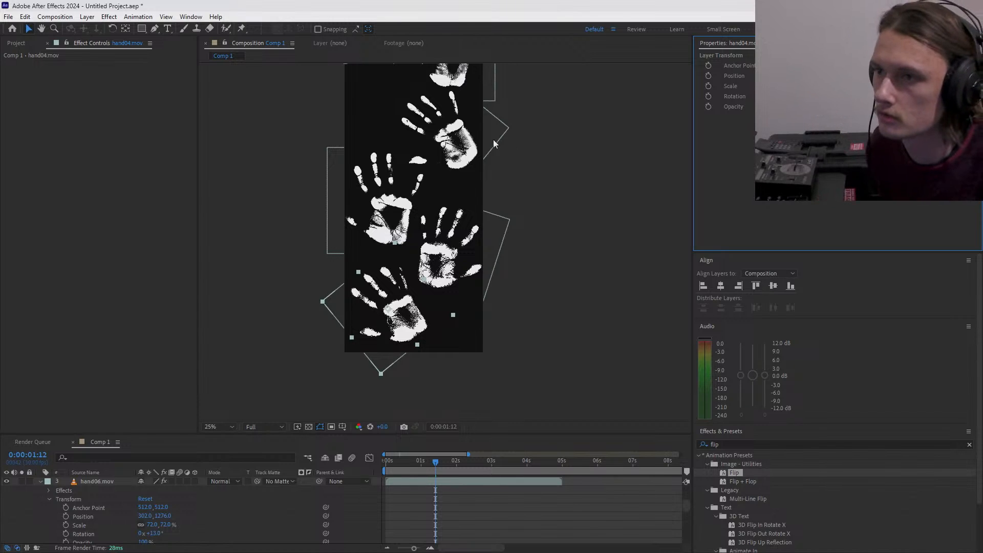
- Scale the topmost handprint, hand08.mov, down very slightly and nudge it to the right
click(457, 143)
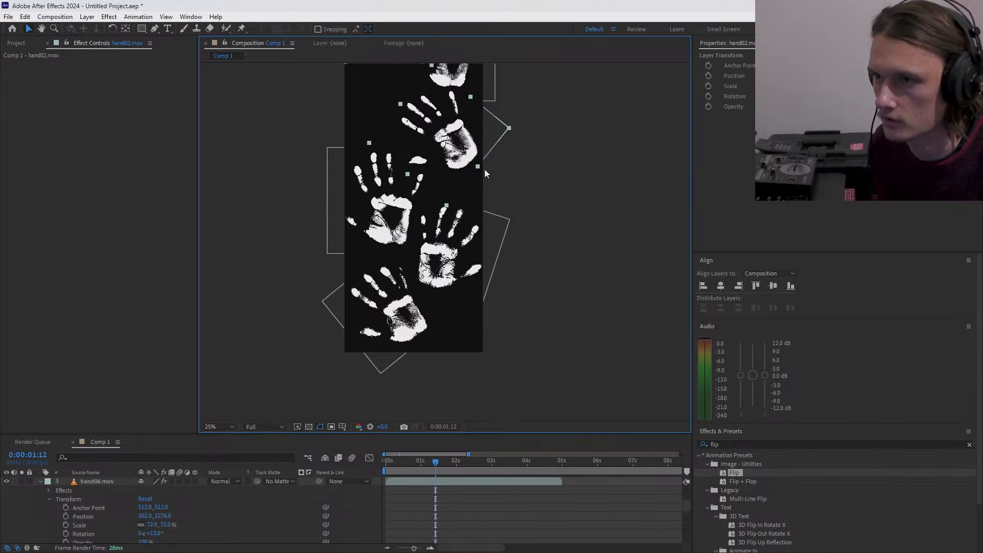
drag(500, 181, 526, 338)
drag(532, 209, 533, 318)
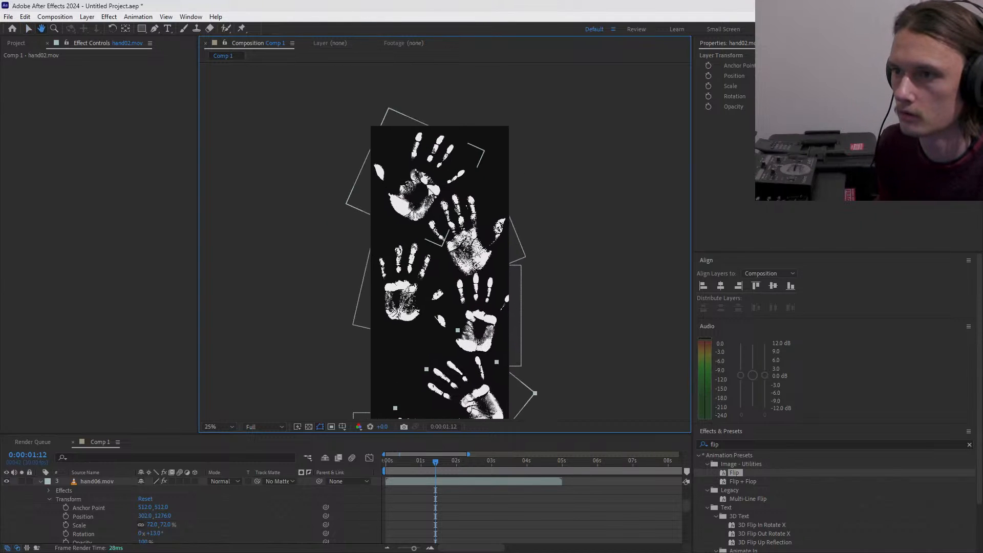
click(414, 184)
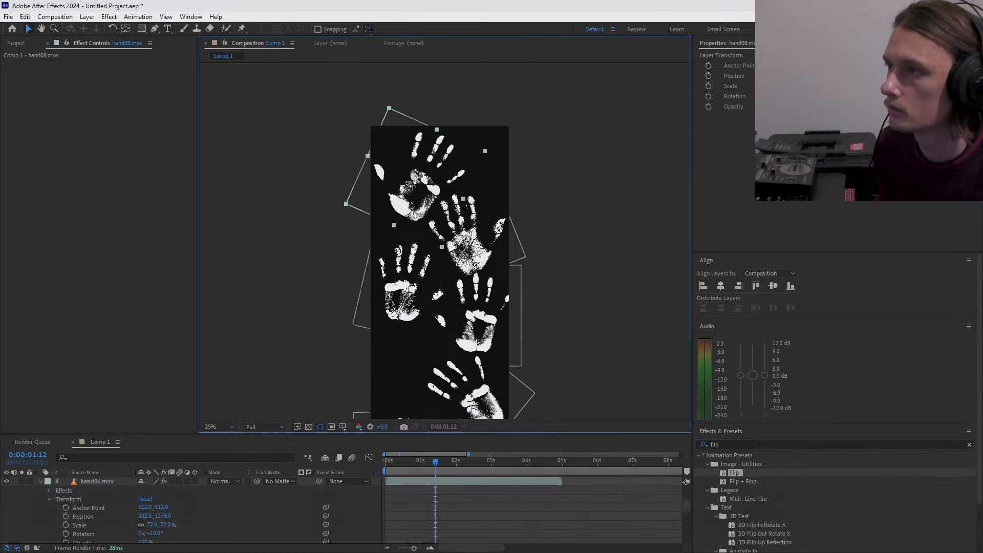
mouse_move(798, 86)
mouse_down()
mouse_move(788, 86)
mouse_move(797, 86)
mouse_up()
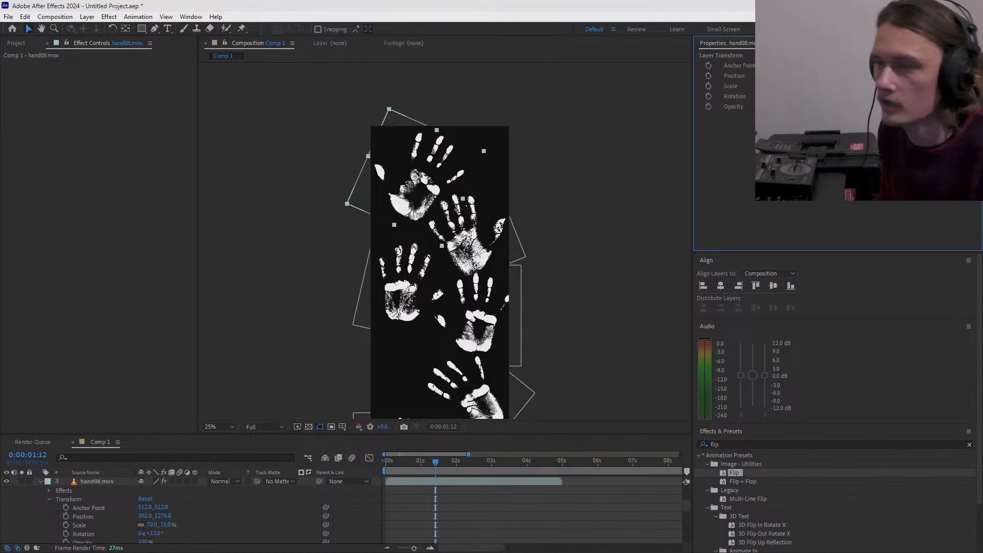
mouse_move(427, 185)
mouse_down()
mouse_move(428, 175)
mouse_move(429, 185)
mouse_up()
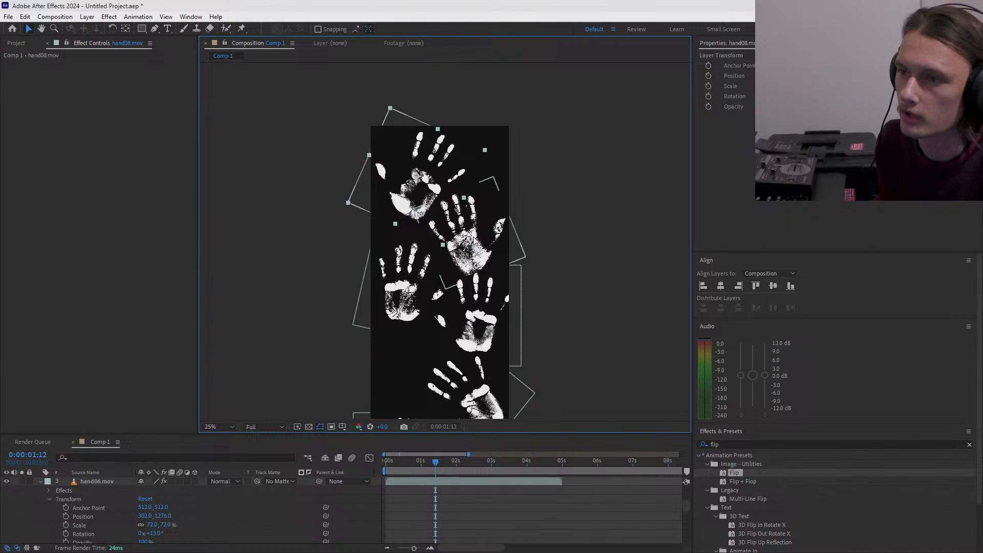
- Move hand02.mov slightly up and reduce its counterclockwise tilt a little
key(h)
drag(593, 217, 544, 197)
key(v)
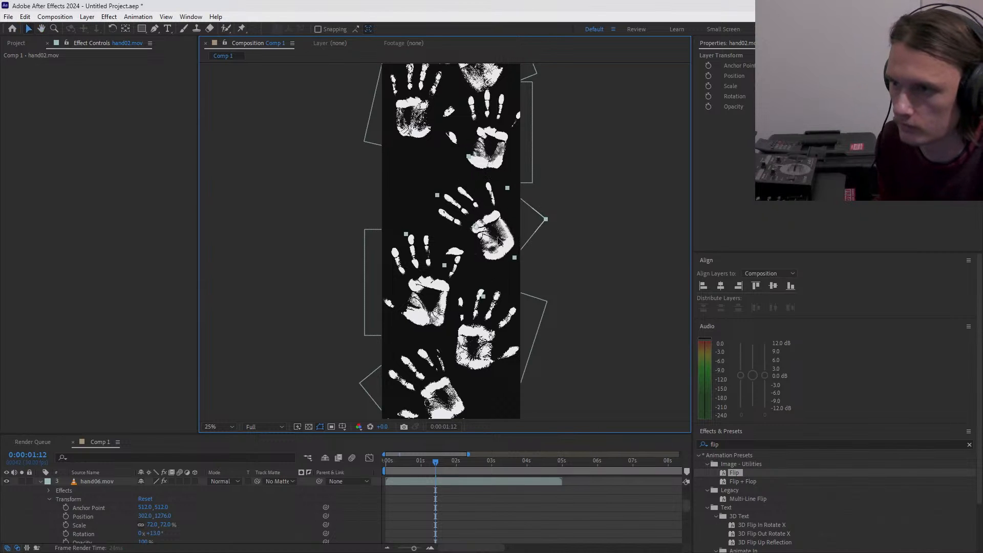
click(498, 229)
drag(498, 229, 497, 230)
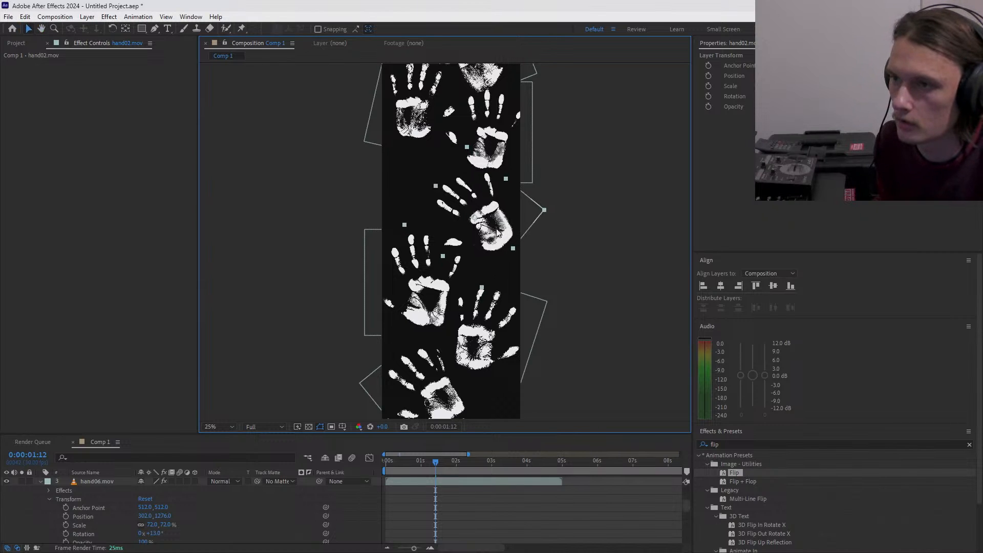
mouse_move(799, 96)
mouse_down()
mouse_move(813, 96)
mouse_move(802, 96)
mouse_up()
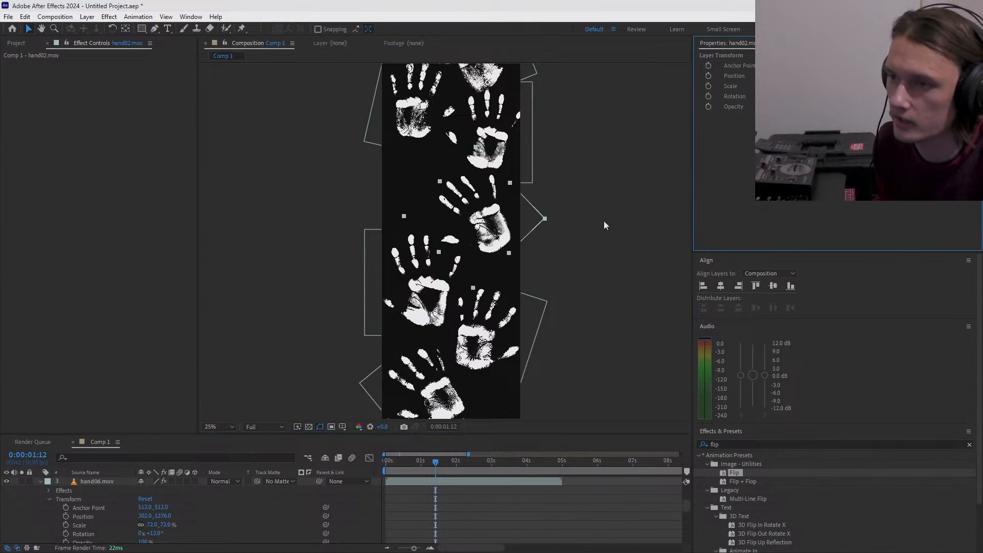
drag(504, 239, 503, 245)
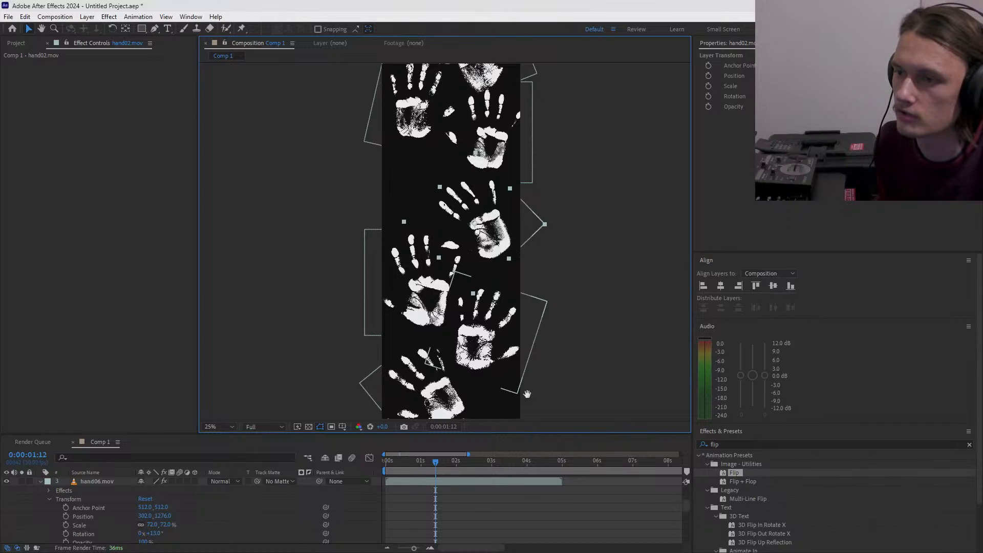
- Nudge hand04.mov at the bottom slightly down and left, and move hand05.mov beside it slightly down and left
drag(527, 394, 553, 330)
key(v)
click(446, 361)
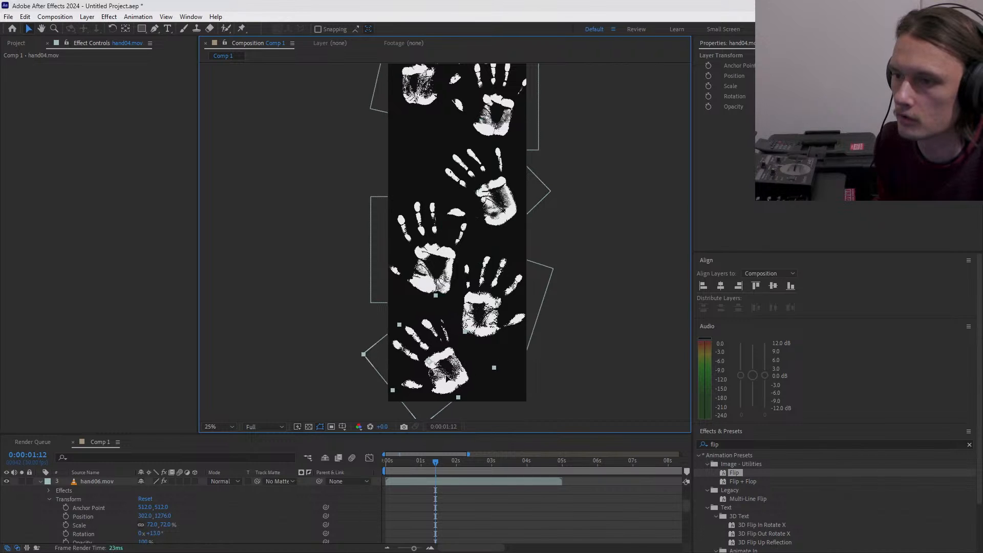
click(491, 311)
drag(482, 333, 480, 331)
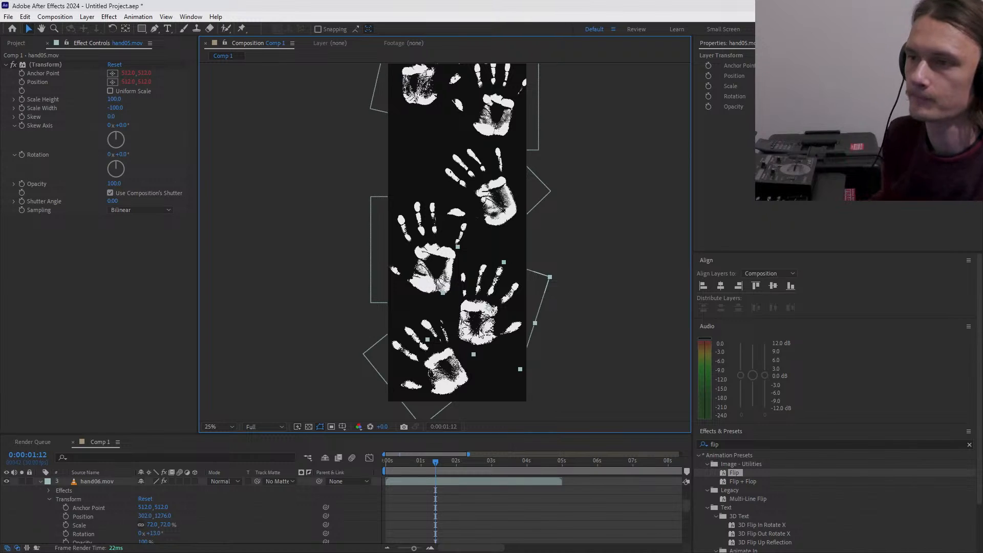
- Nudge hand02.mov slightly up and move hand06.mov up to position 310, 1172
click(485, 187)
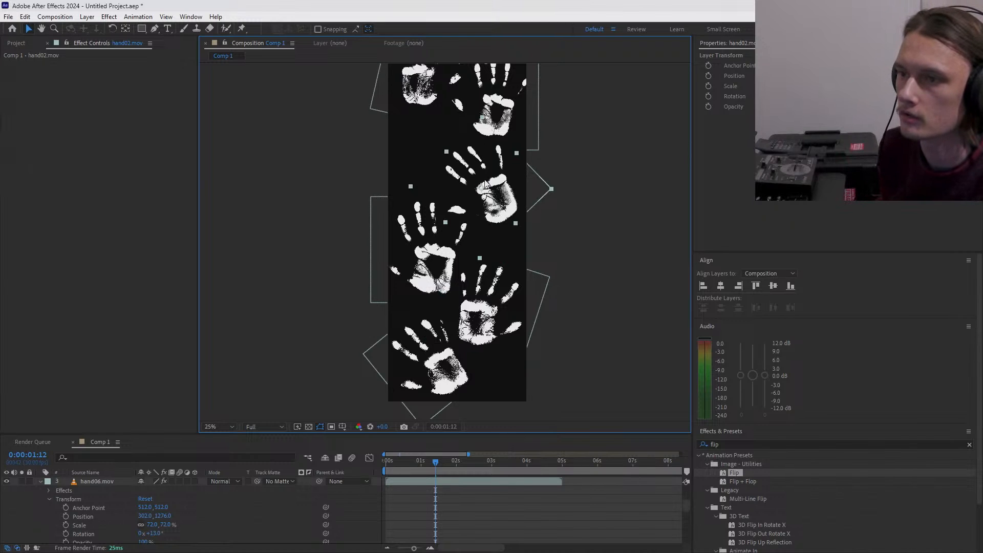
drag(577, 160, 590, 311)
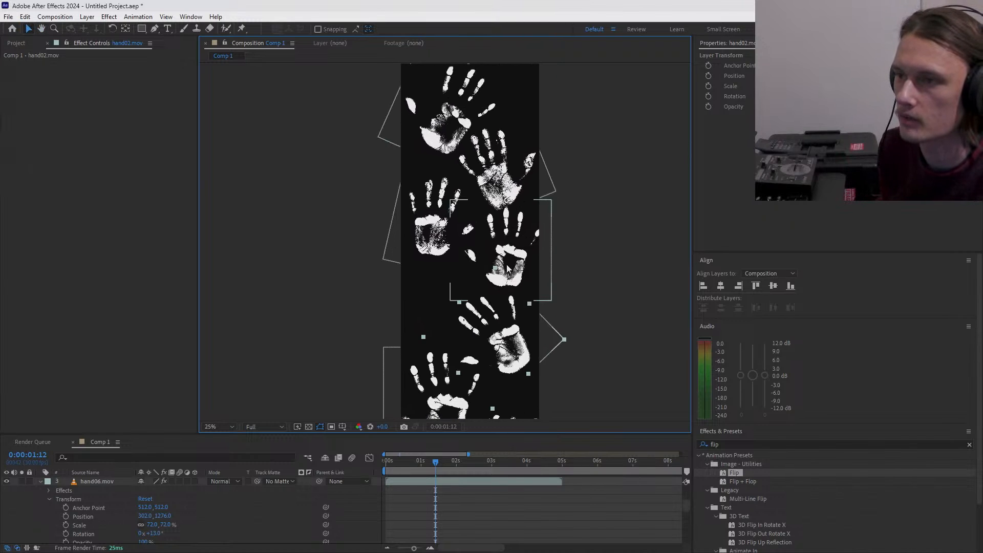
drag(432, 233, 432, 220)
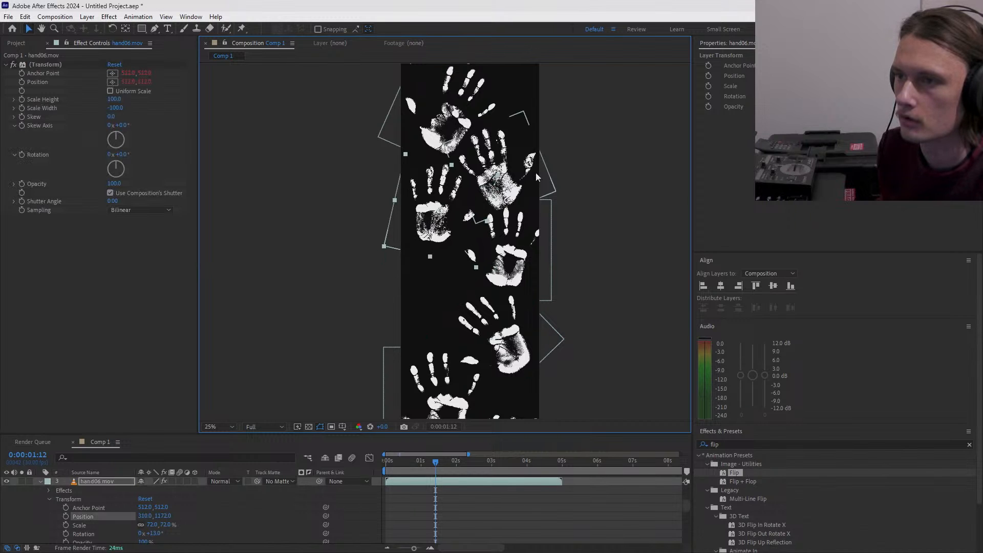
- Rotate hand08.mov at the top of the composition clockwise and move it slightly up and to the left
drag(573, 140, 573, 254)
drag(453, 232, 453, 227)
drag(792, 96, 802, 96)
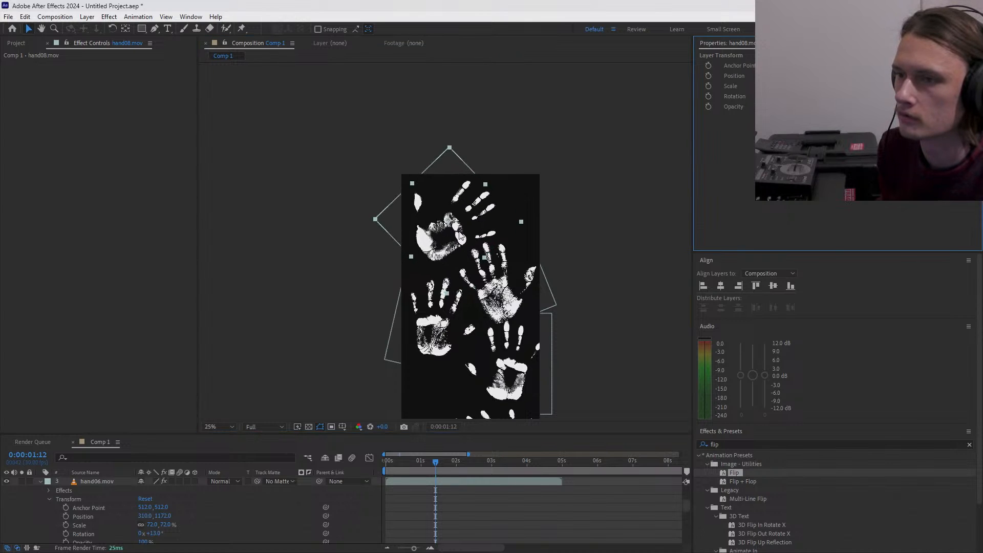
drag(460, 236, 456, 231)
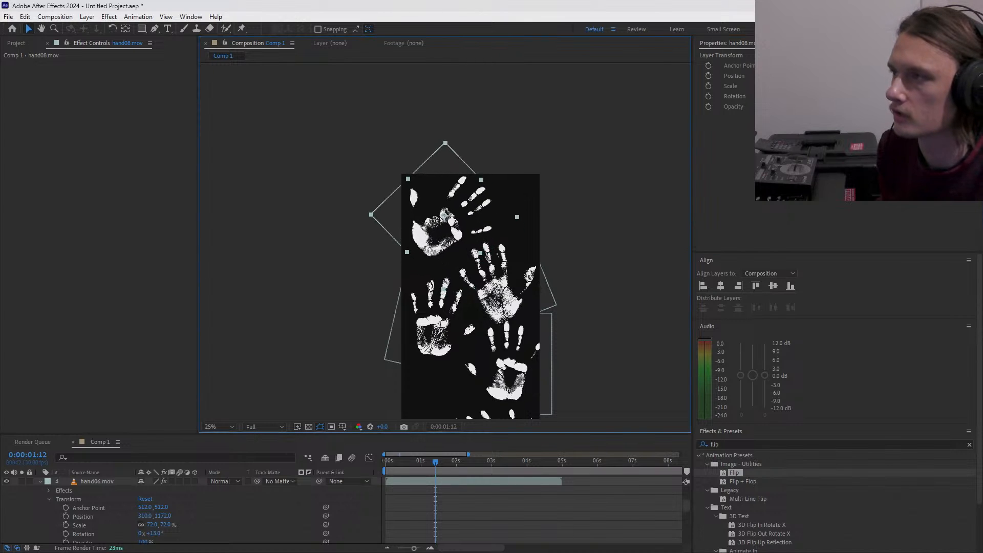
click(791, 96)
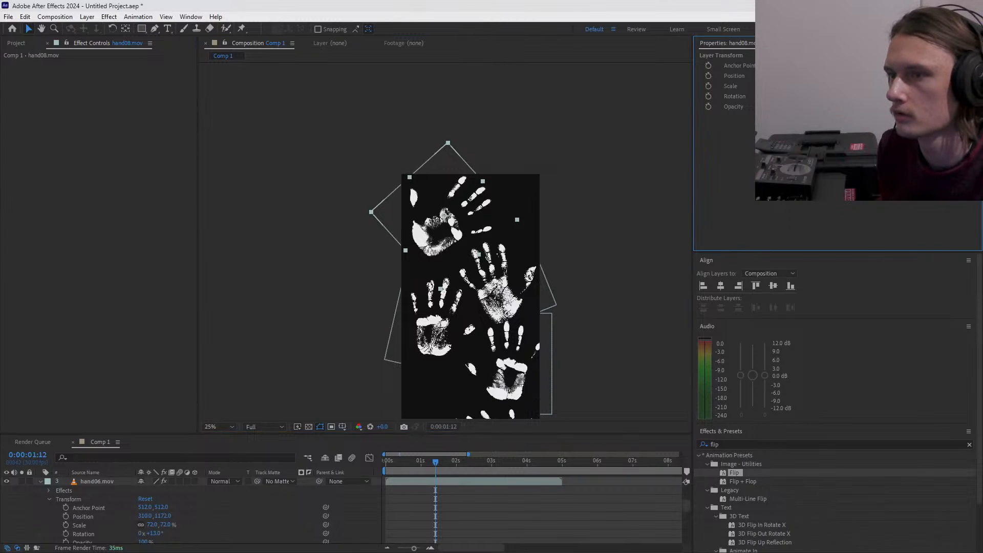
drag(792, 96, 790, 96)
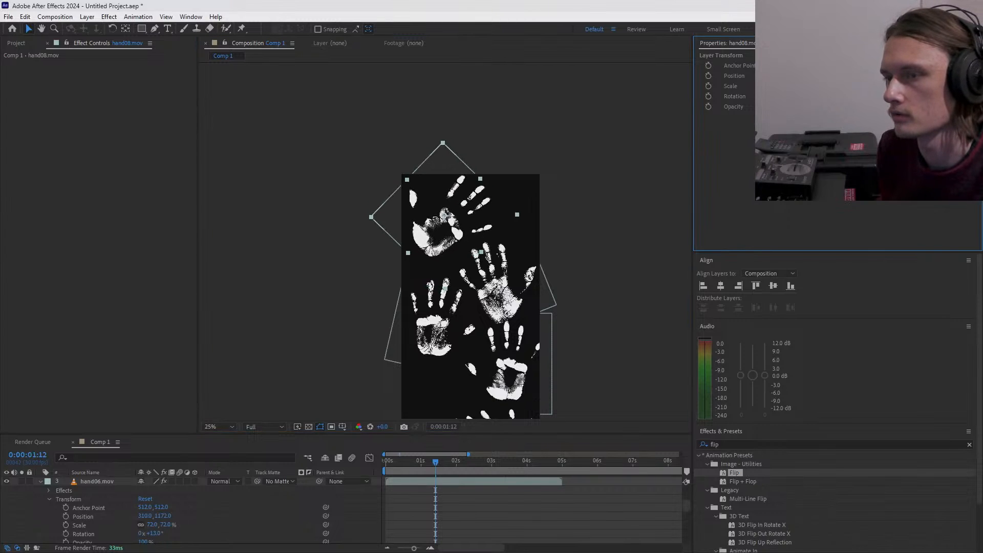
- Nudge hand02.mov slightly down and rotate it clockwise to reduce its counterclockwise tilt
key(h)
drag(584, 356, 632, 221)
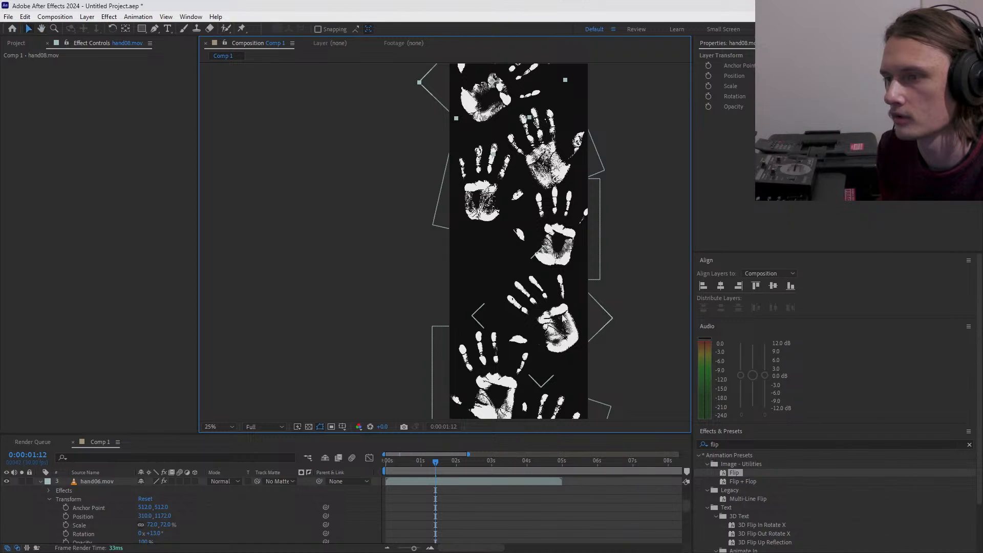
click(553, 327)
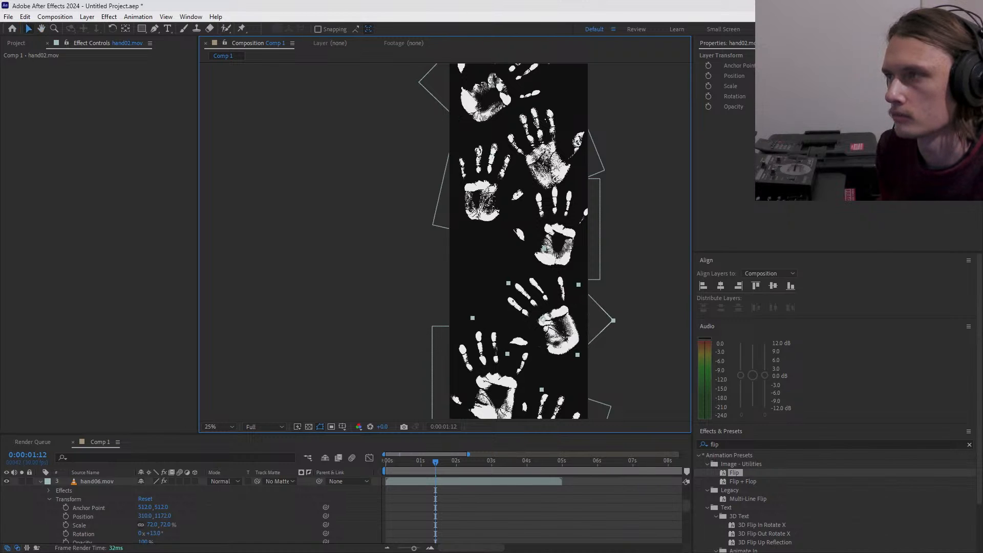
mouse_move(790, 96)
mouse_down()
mouse_move(789, 86)
mouse_move(797, 96)
mouse_up()
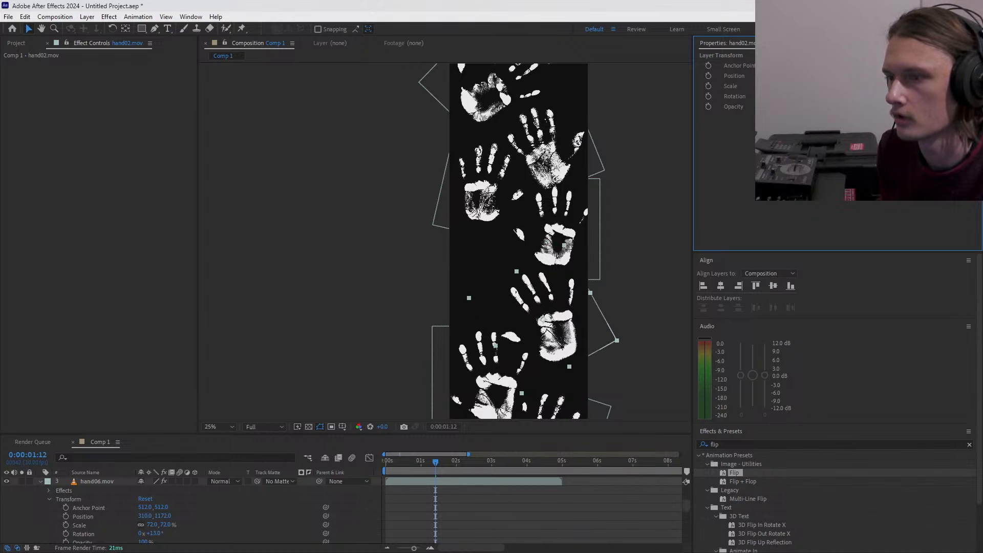
- Mirror hand02.mov horizontally by applying the Flip preset with Scale Height 100 and Scale Width -100
key(space)
drag(637, 302, 653, 254)
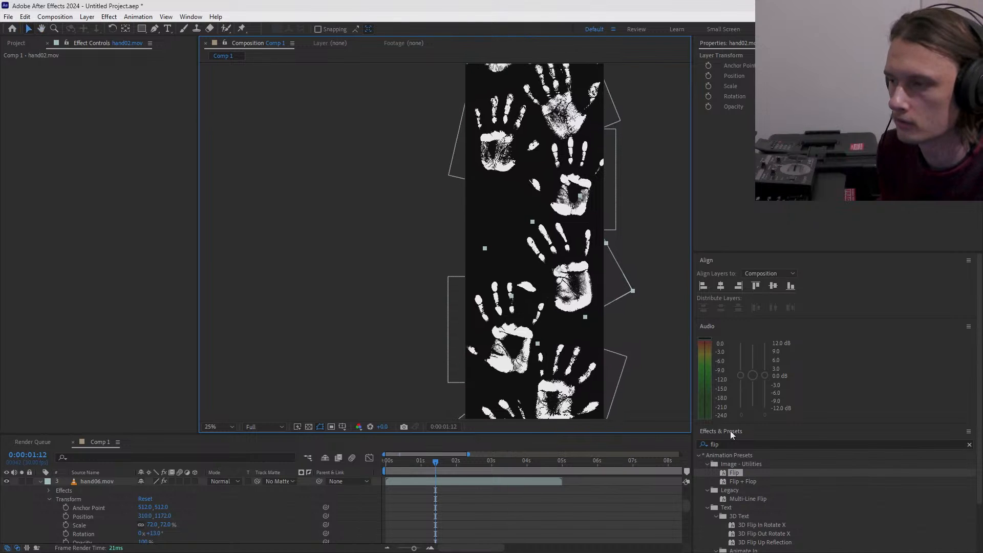
drag(754, 472, 584, 265)
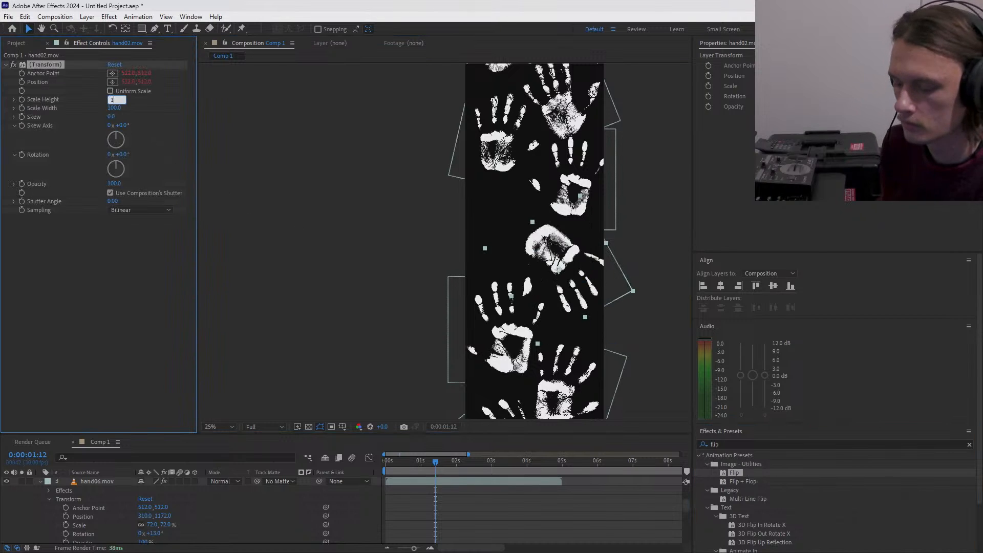
click(113, 109)
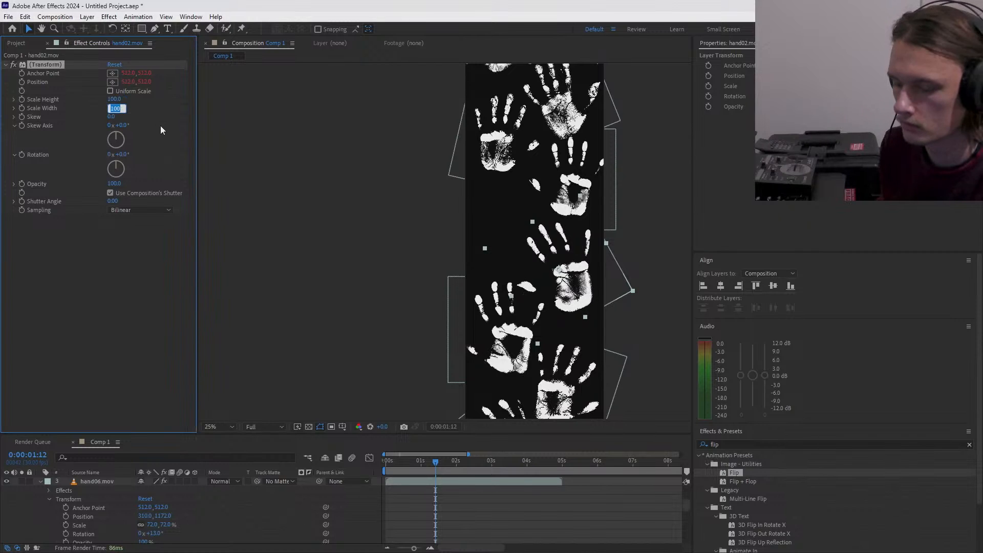
text(-100)
key(Return)
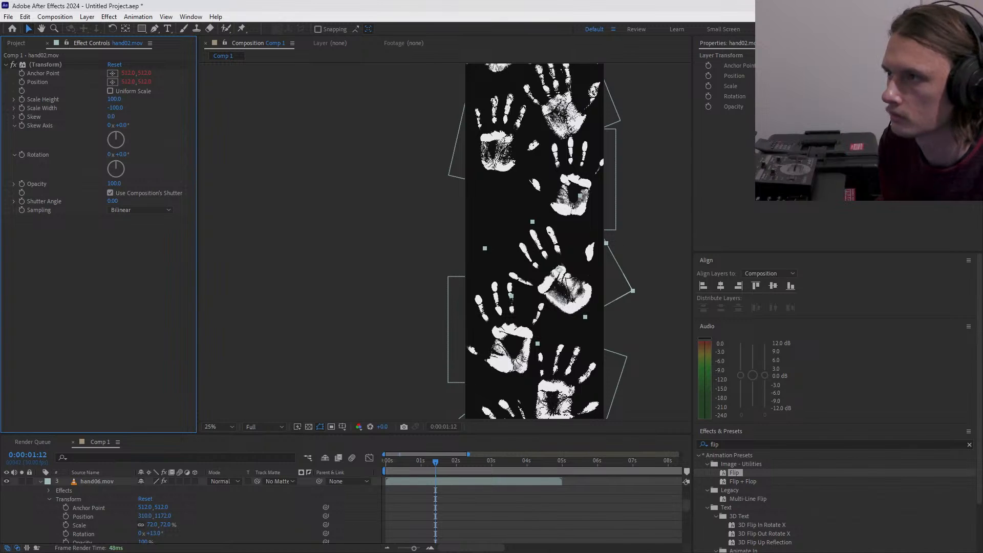
- Rotate hand02.mov slightly clockwise and nudge it up, and shift hand01.mov above it slightly down and right
drag(783, 96, 786, 96)
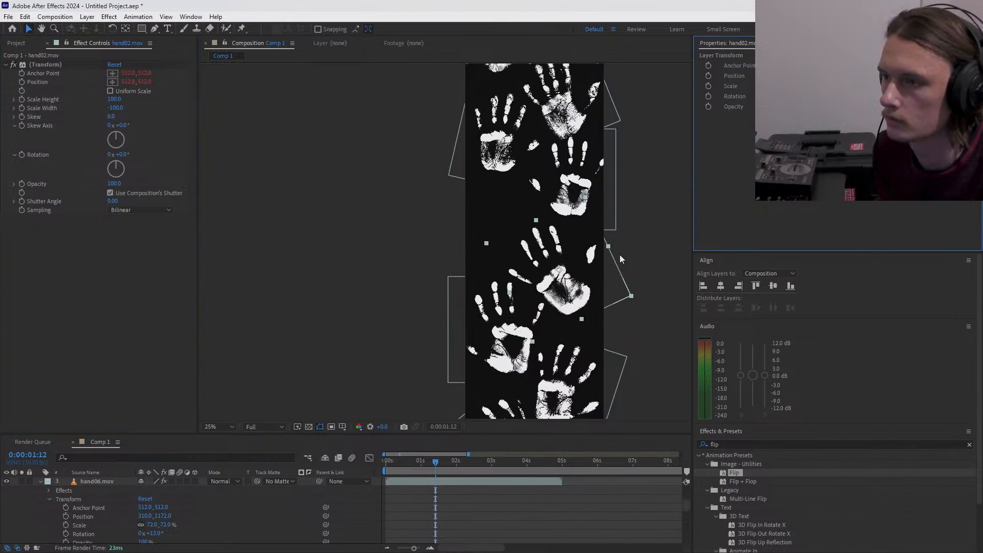
drag(573, 289, 574, 284)
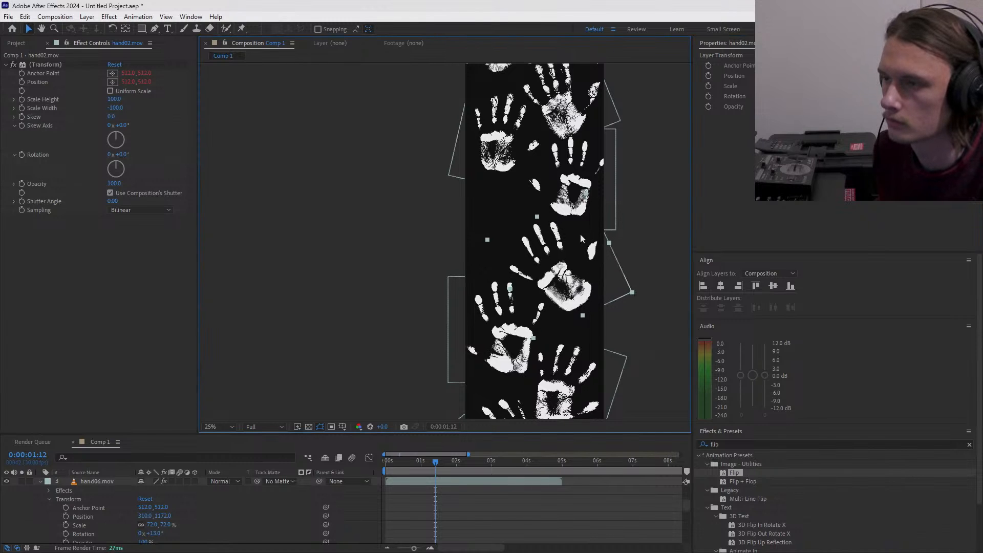
mouse_move(574, 193)
mouse_down()
mouse_move(520, 207)
mouse_move(579, 196)
mouse_up()
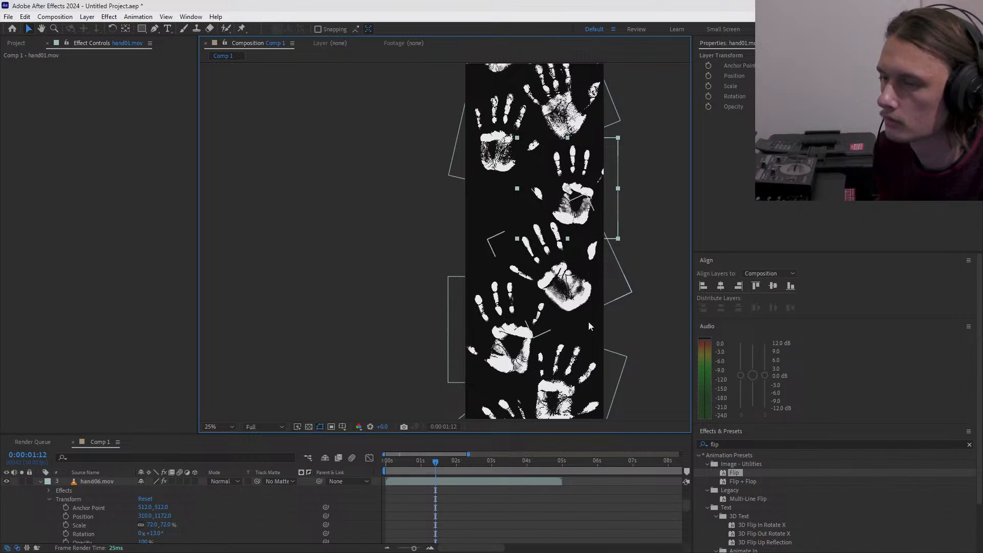
- Widen the gap between hand07.mov and hand01.mov by nudging hand07.mov up and hand01.mov down and to the right
drag(602, 338, 576, 271)
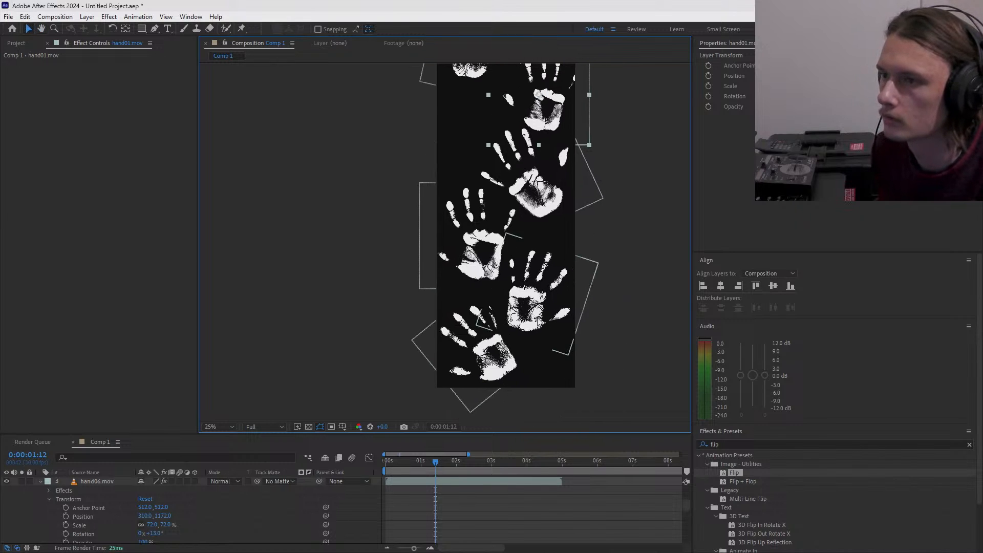
click(538, 297)
drag(607, 172, 618, 392)
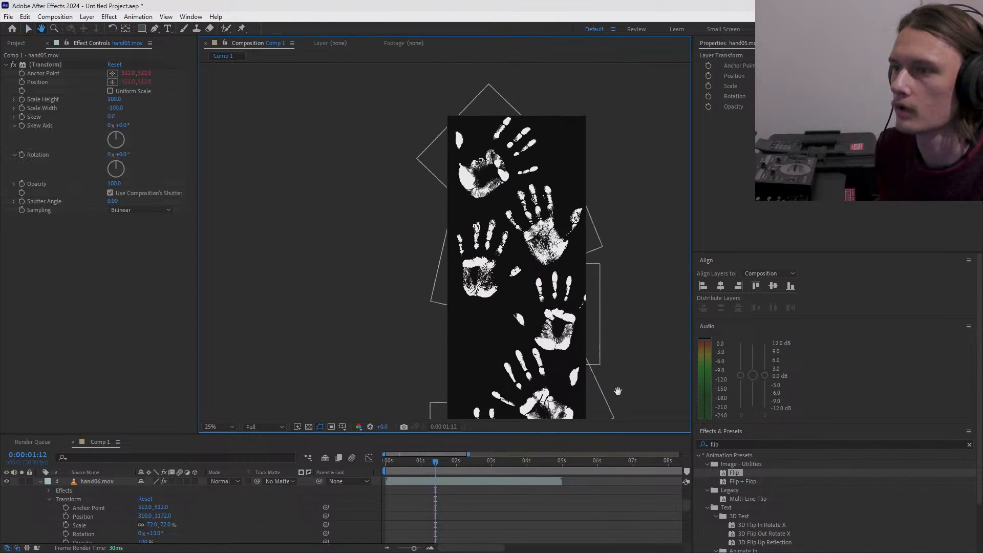
drag(544, 239, 544, 232)
mouse_move(556, 310)
mouse_down()
mouse_move(515, 322)
mouse_move(551, 313)
mouse_move(563, 348)
mouse_move(553, 321)
mouse_up()
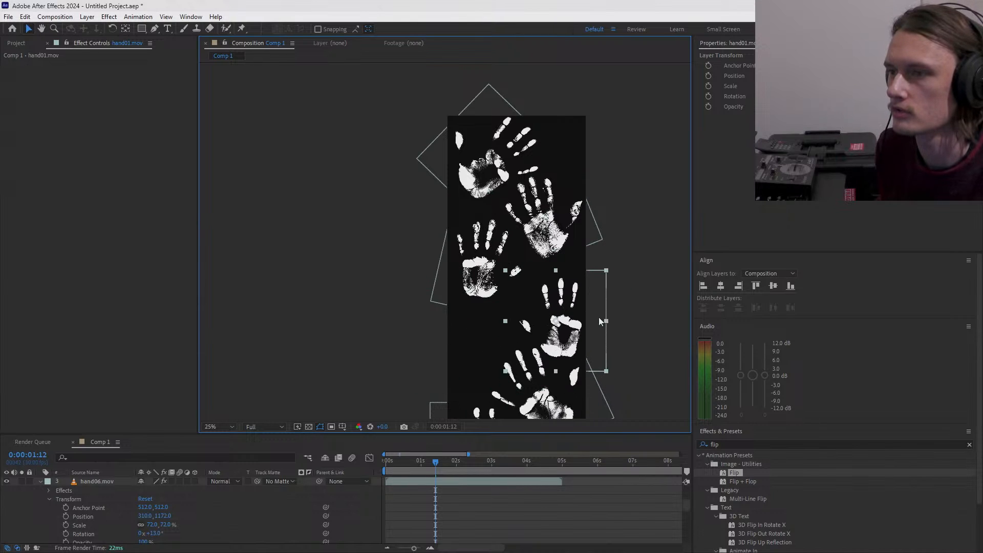
- Move hand06.mov down beside hand01.mov to position 354, 1604, and move hand07.mov up next to hand08.mov
drag(671, 329, 670, 274)
drag(486, 229, 492, 298)
drag(551, 163, 557, 107)
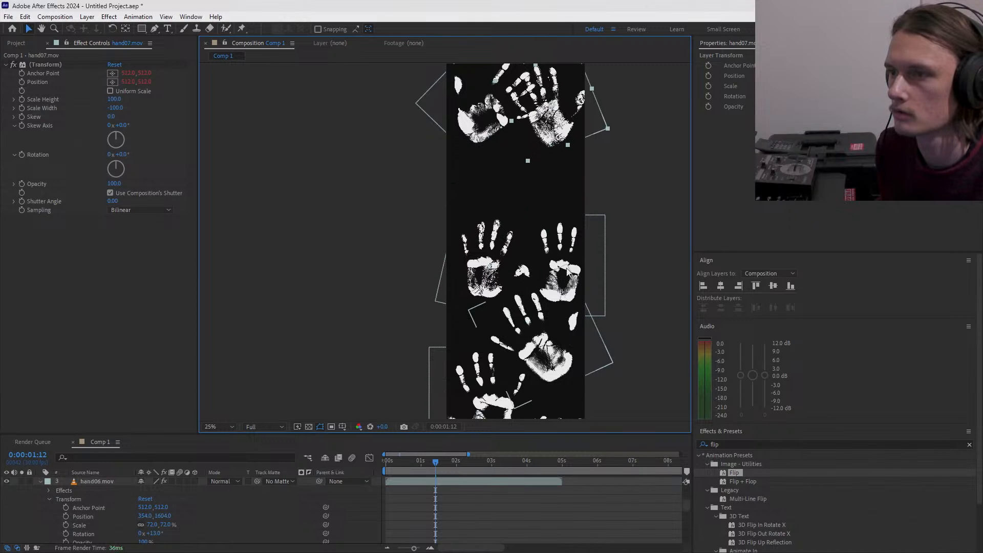
- Move hand01.mov up and slightly left, into the gap above hand06.mov and hand02.mov
drag(565, 273, 546, 185)
click(562, 244)
key(space)
mouse_move(604, 177)
mouse_down()
mouse_move(608, 110)
mouse_move(608, 189)
mouse_move(601, 162)
mouse_up()
drag(536, 254, 536, 254)
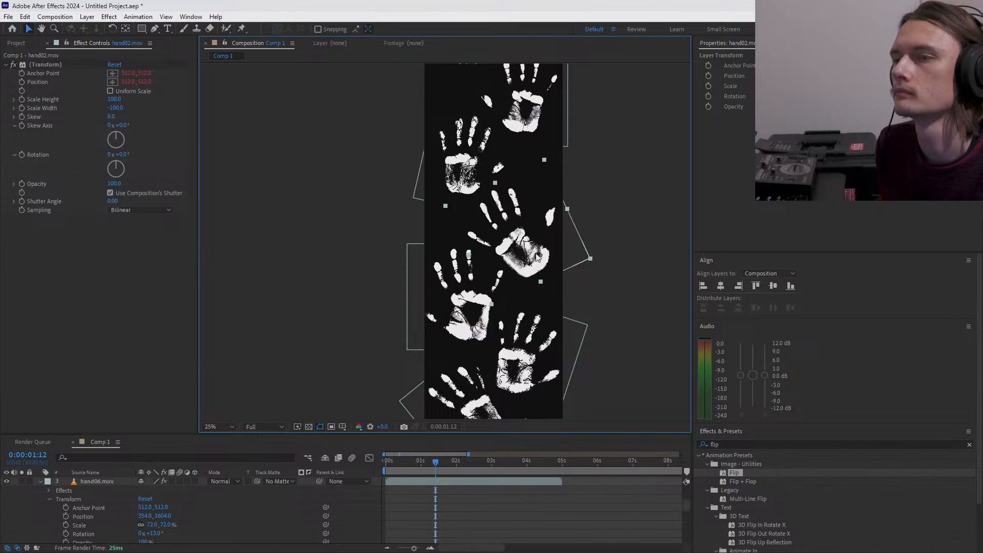
- Move hand06.mov slightly up and left to position 330, 1556, and nudge hand01.mov up
key(space)
drag(595, 184, 611, 225)
drag(492, 212, 489, 205)
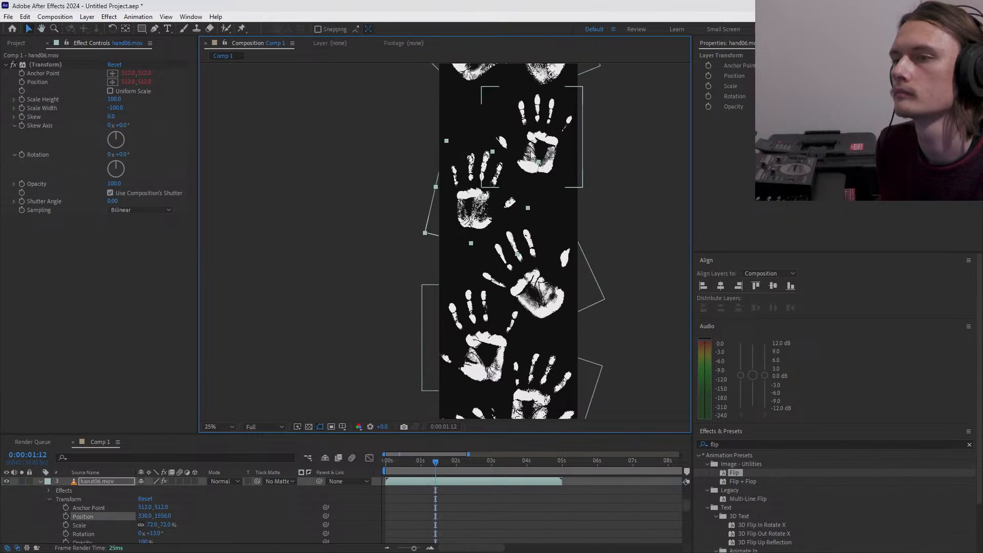
click(531, 129)
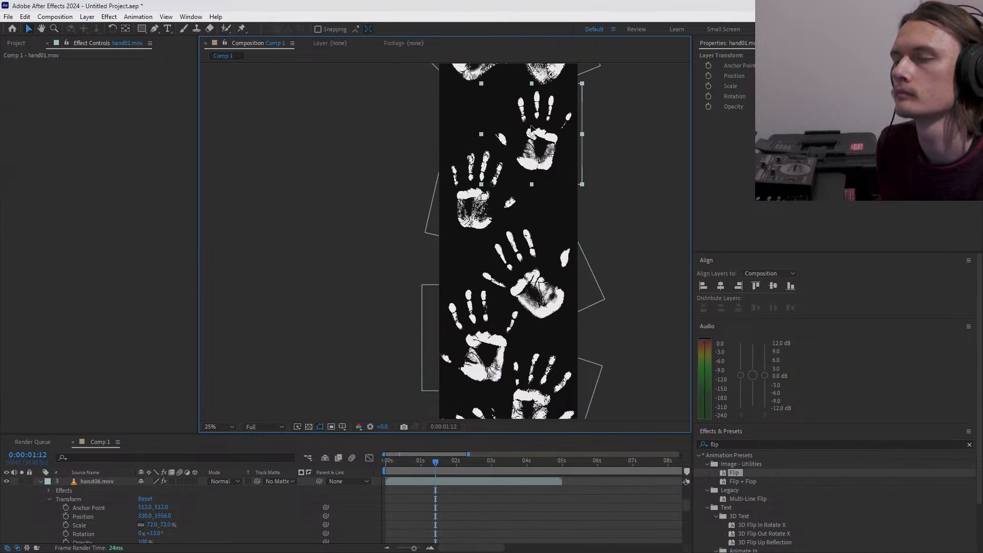
- Move hand08.mov down into the gap between hand07.mov and hand06.mov on the composition's left side
key(space)
drag(613, 114, 630, 230)
drag(492, 170, 489, 221)
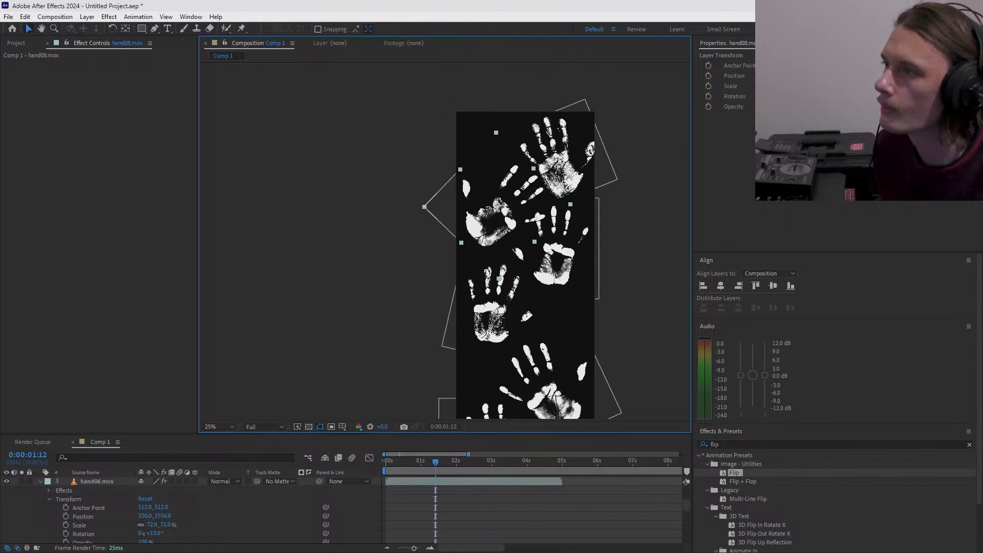
- Scale hand08.mov down slightly, rotate it counterclockwise and nudge it into place beside hand01.mov
drag(799, 86, 796, 86)
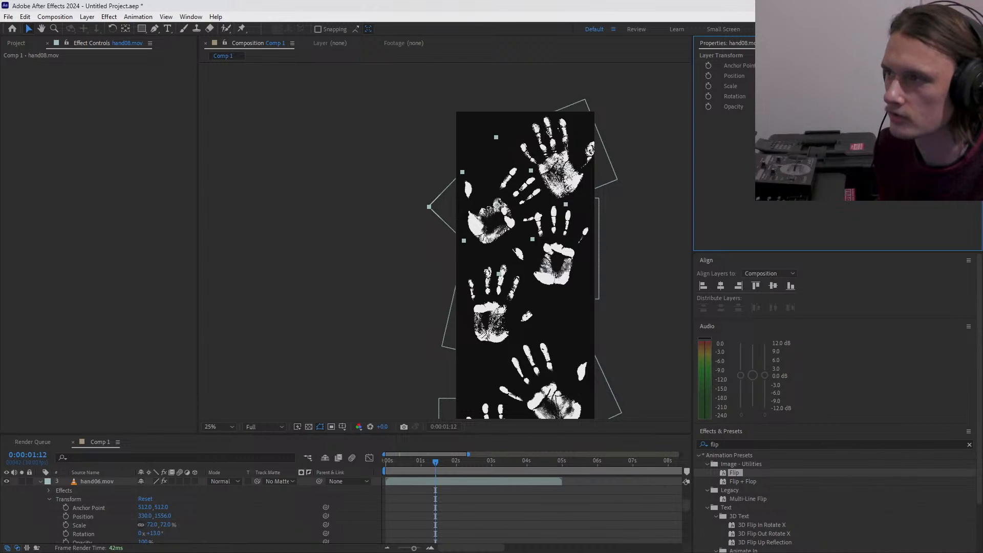
mouse_move(819, 96)
mouse_down()
mouse_move(801, 96)
mouse_move(811, 96)
mouse_up()
drag(500, 228, 496, 226)
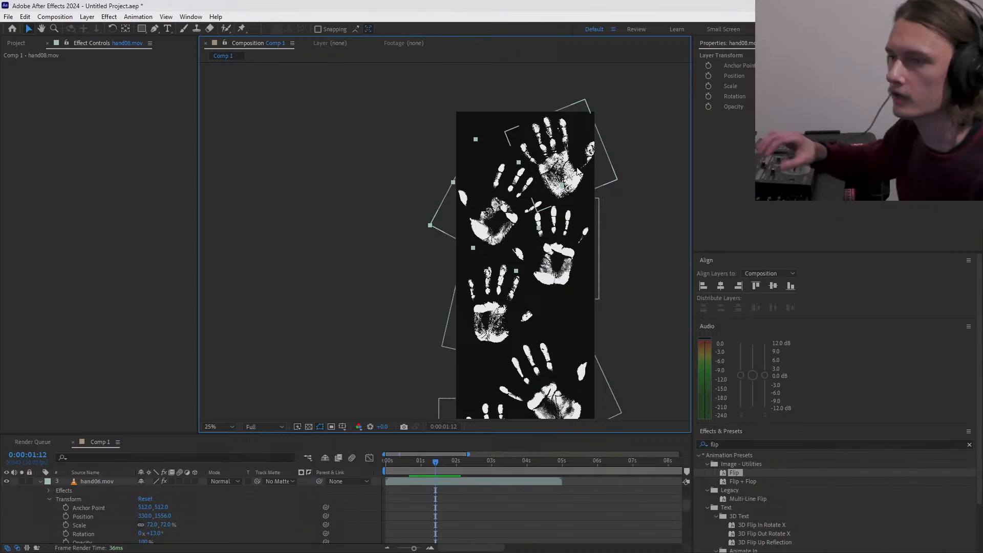
- Nudge hand07.mov slightly to the left and rotate hand08.mov a little further counterclockwise
click(577, 172)
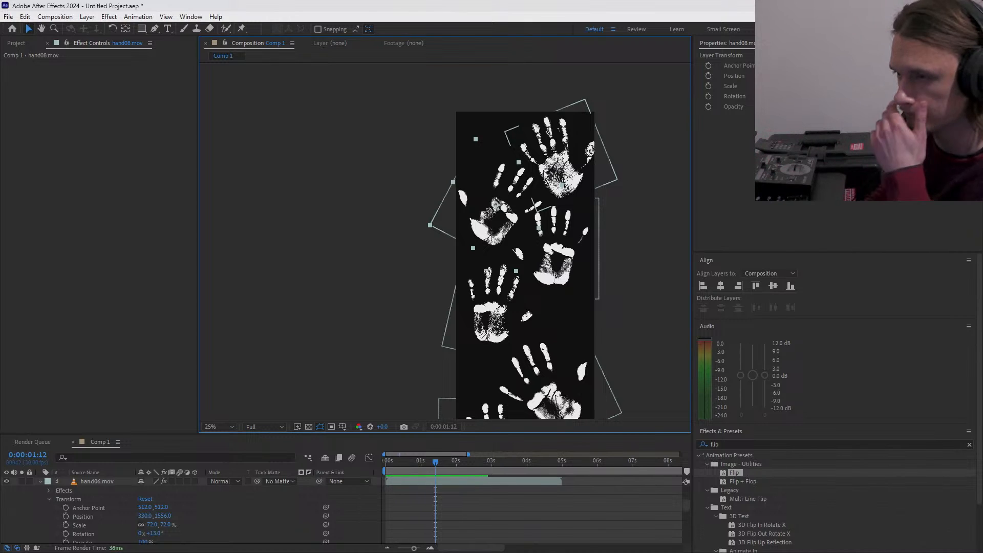
drag(560, 169, 555, 167)
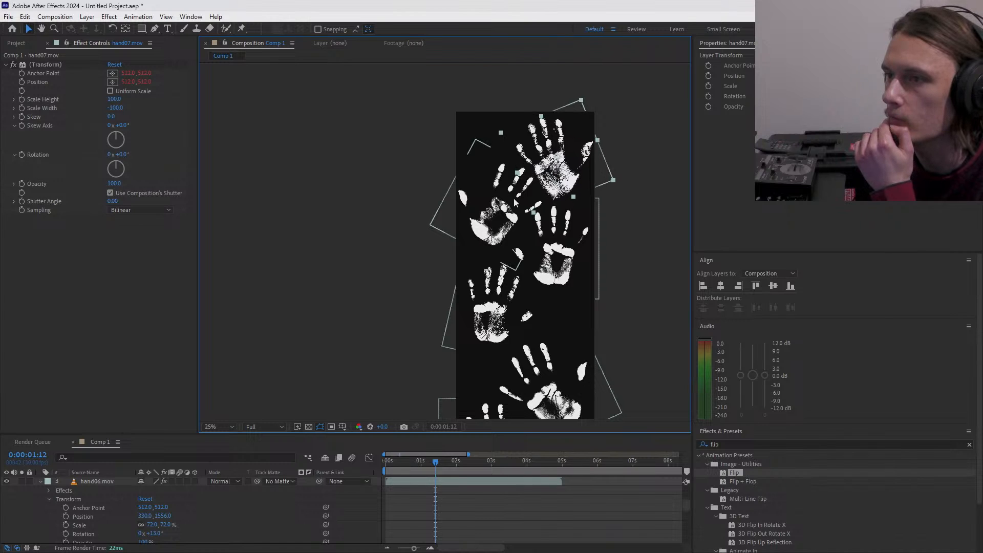
click(503, 220)
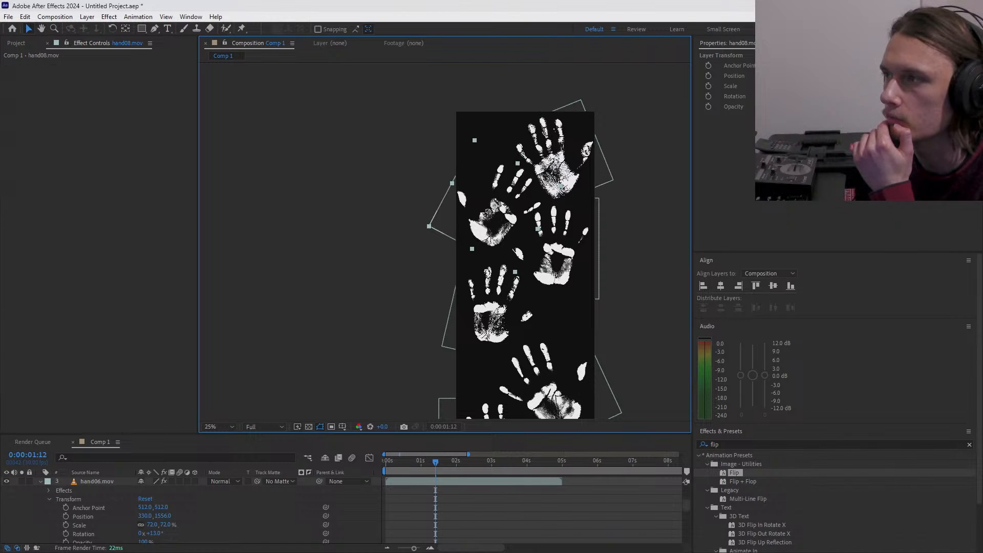
drag(792, 96, 787, 96)
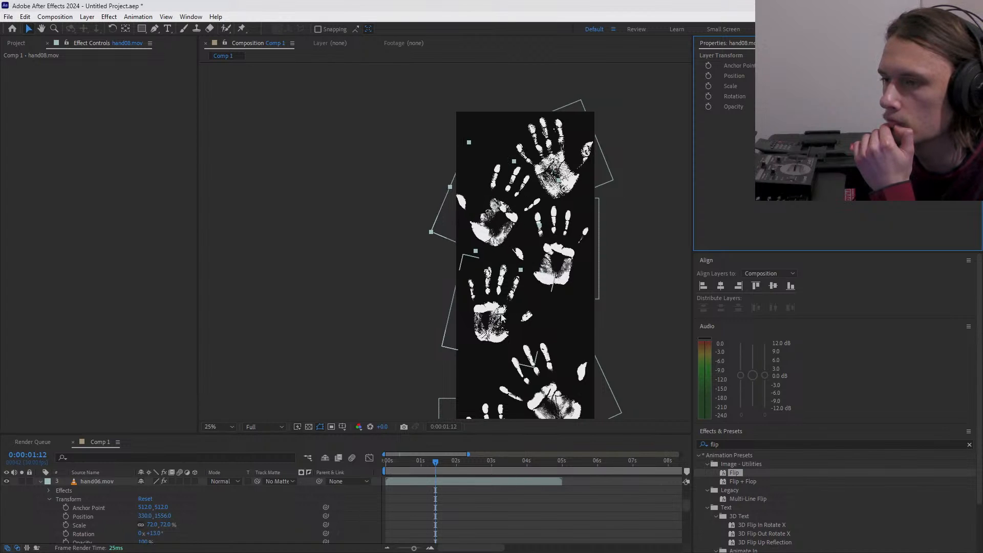
- Shift hand06.mov to position 306, 1692 and move hand01.mov and hand08.mov down, spacing them further below hand07.mov
drag(502, 317, 497, 334)
drag(552, 266, 554, 294)
drag(497, 219, 501, 234)
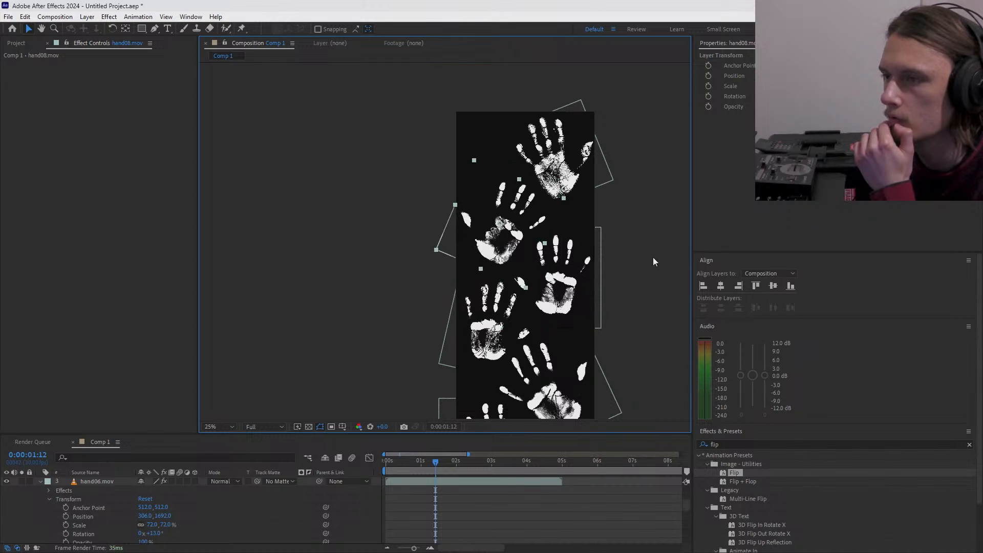
- Scale hand02.mov down slightly in the middle of the composition
key(space)
drag(623, 302, 609, 101)
click(546, 211)
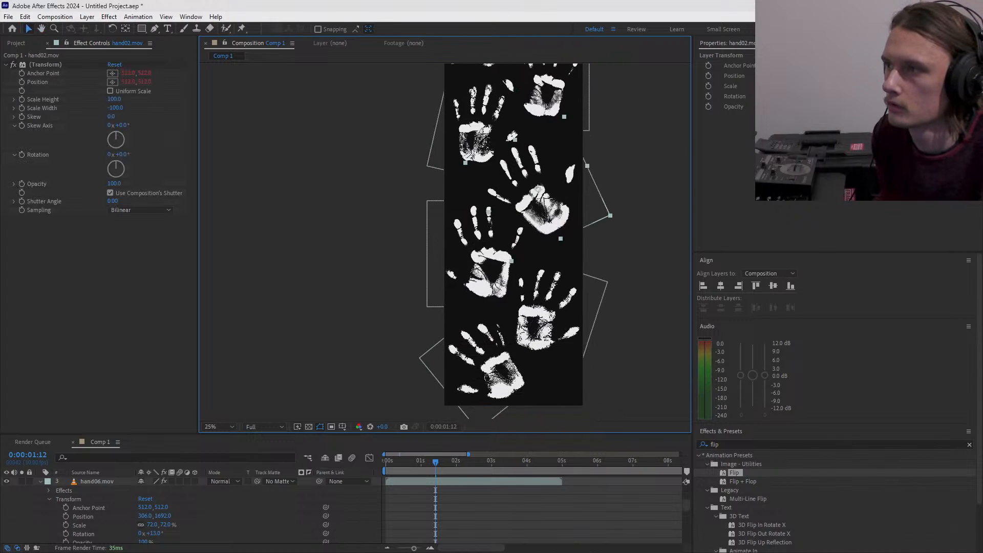
drag(784, 86, 781, 86)
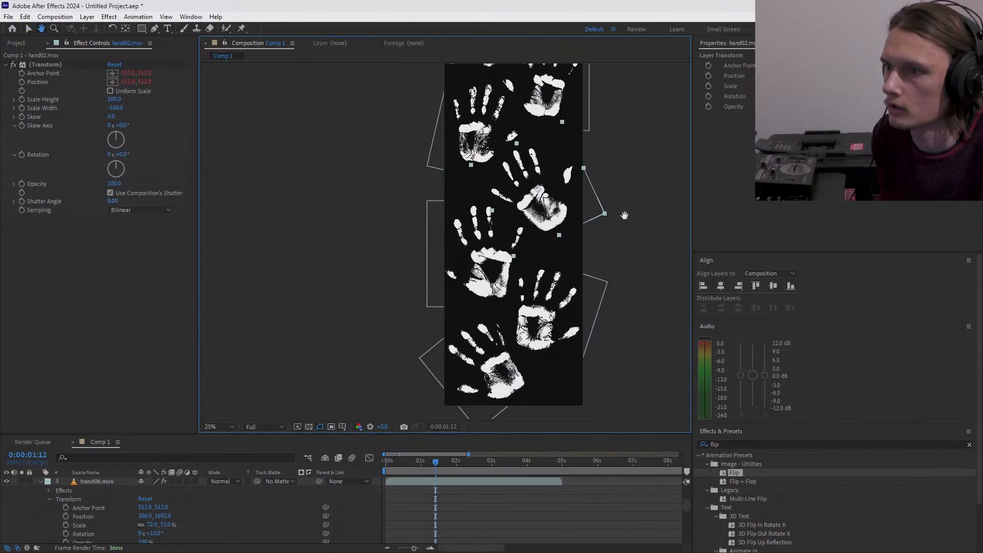
- Enlarge hand07.mov slightly and nudge it left at the composition's top, and shift hand08.mov slightly down below it
drag(636, 252, 630, 280)
key(v)
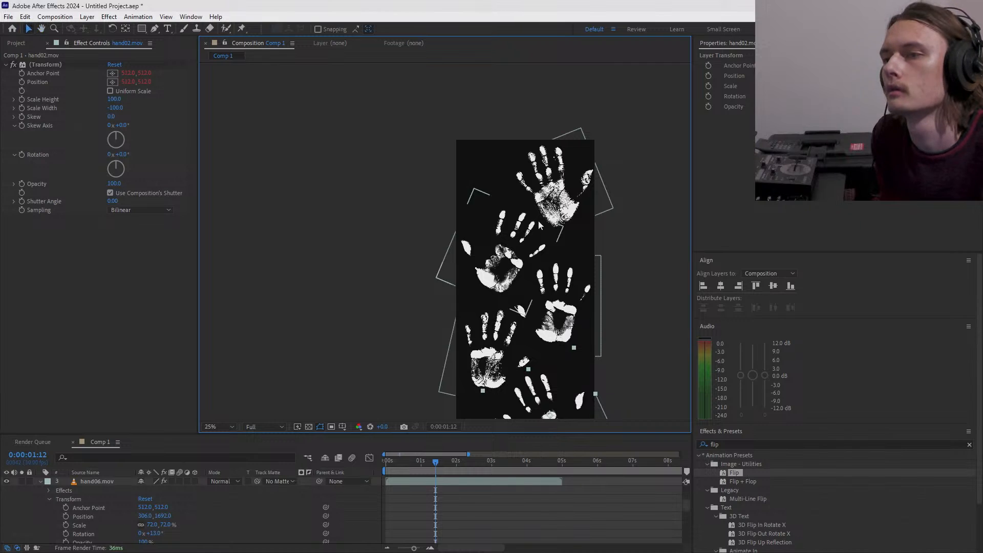
drag(786, 86, 788, 86)
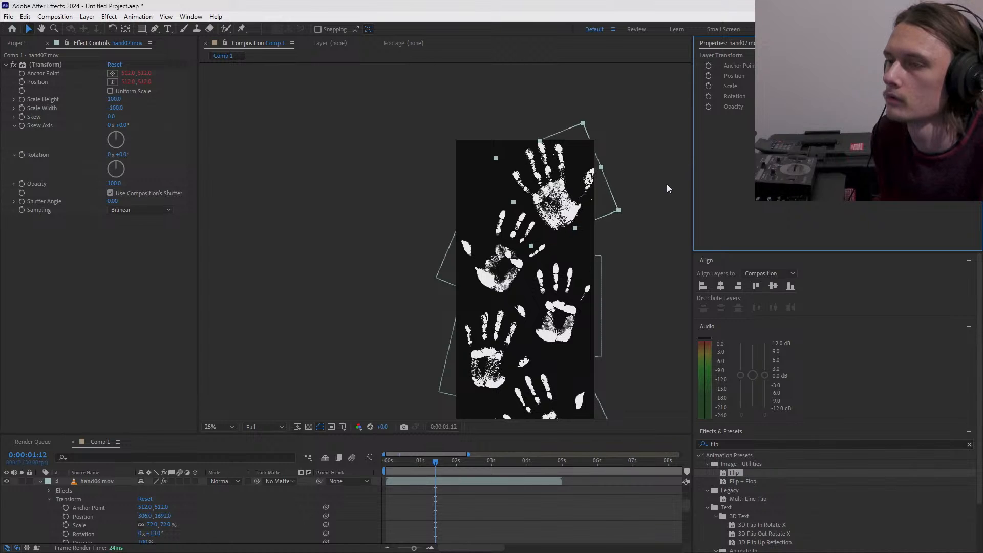
drag(555, 206, 551, 205)
click(500, 278)
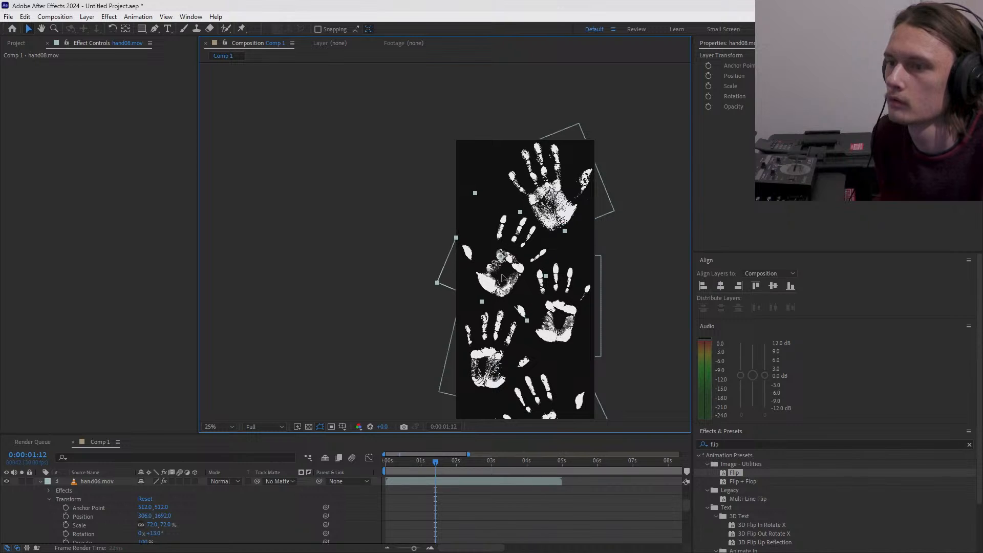
- Deselect all layers and return the current time to 0:00:00:00
scroll(638, 309, down, 5)
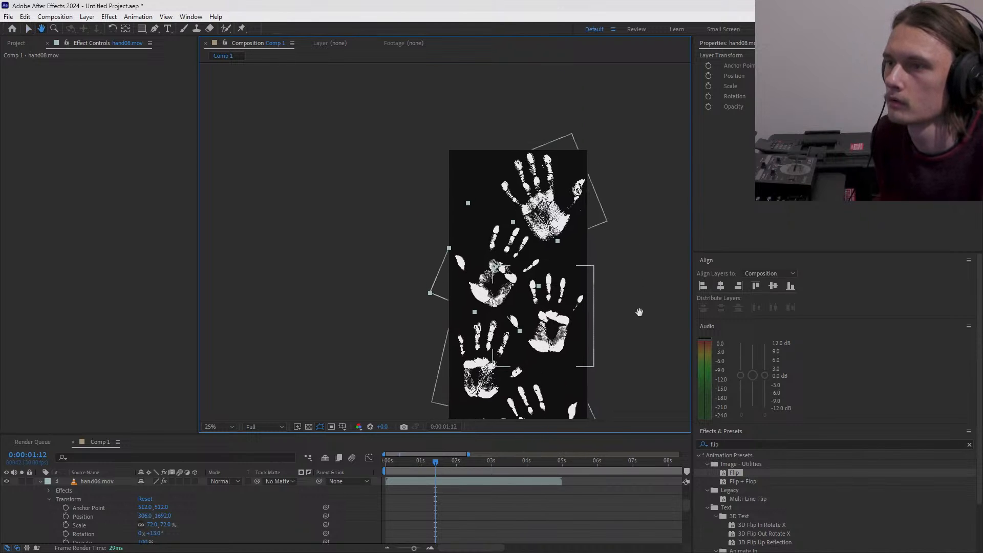
scroll(643, 215, down, 5)
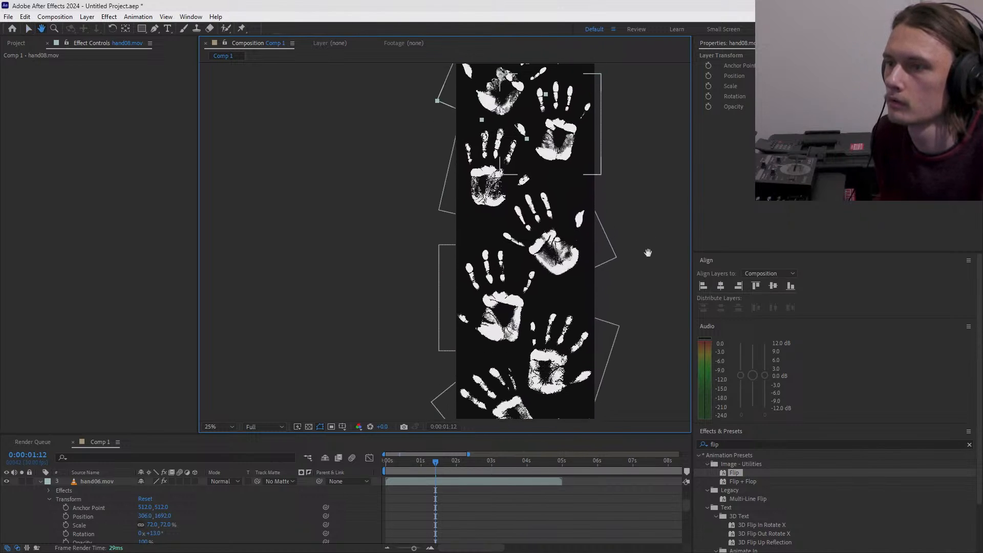
scroll(548, 259, down, 1)
drag(548, 182, 564, 202)
click(567, 247)
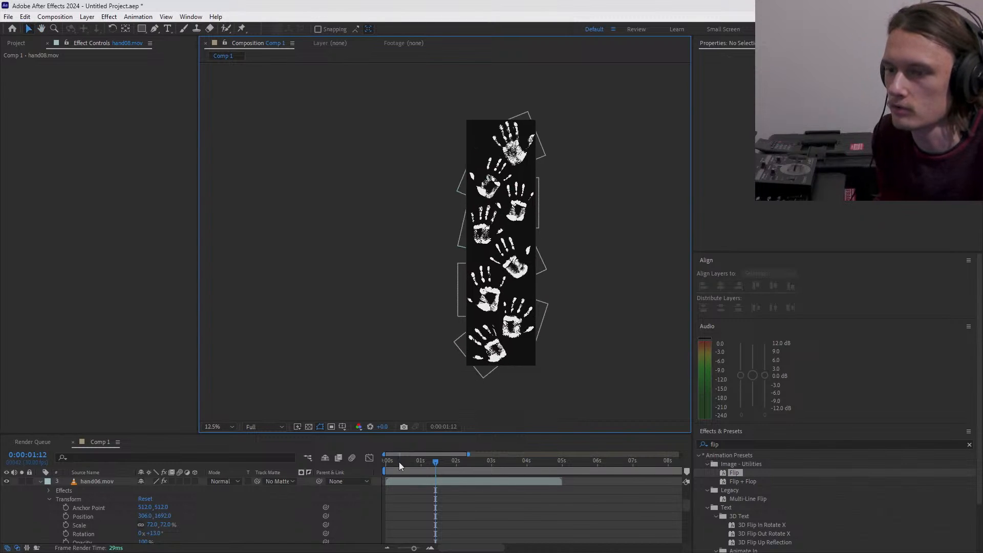
drag(398, 462, 379, 458)
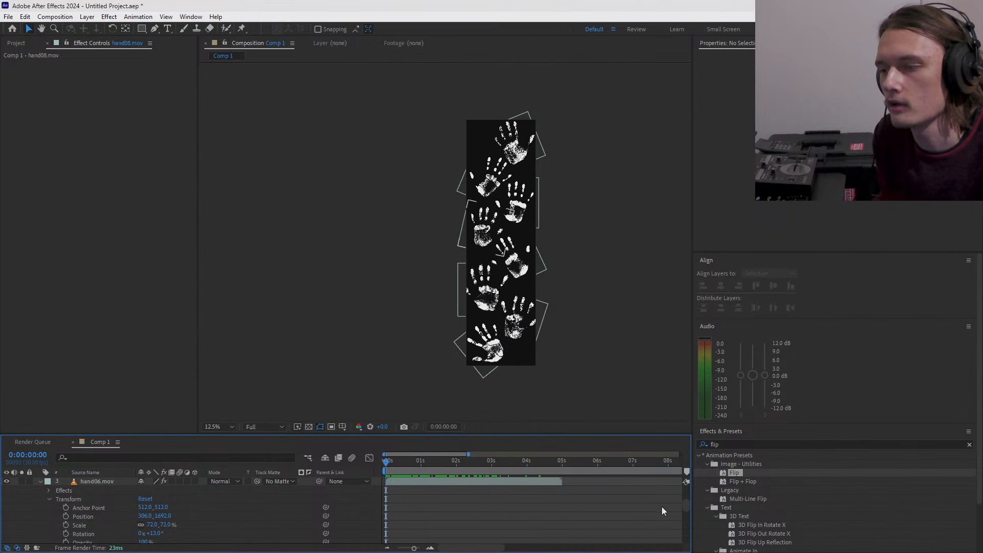
- Collapse the expanded properties of hand08.mov, hand07.mov, hand06.mov and hand05.mov in the timeline
drag(686, 505, 686, 485)
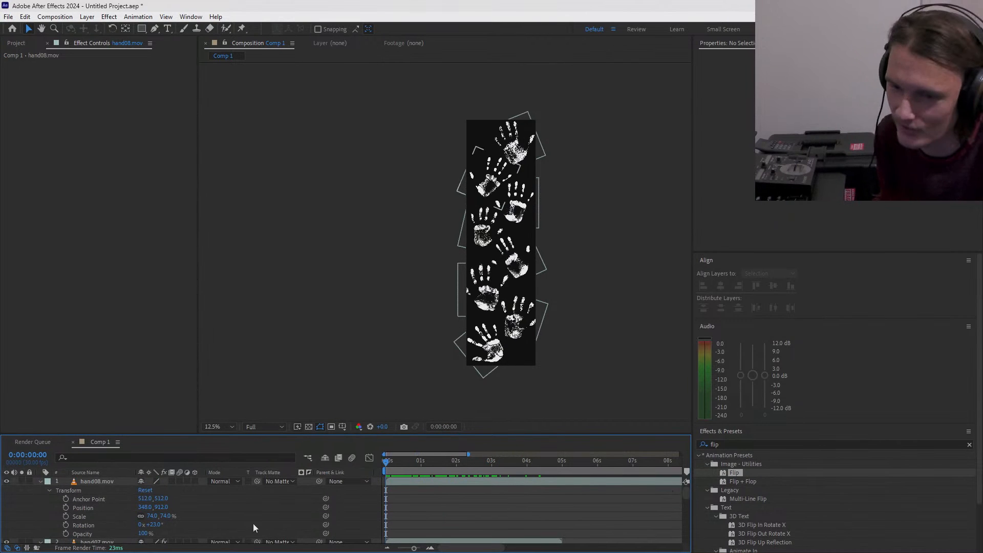
click(39, 481)
click(40, 490)
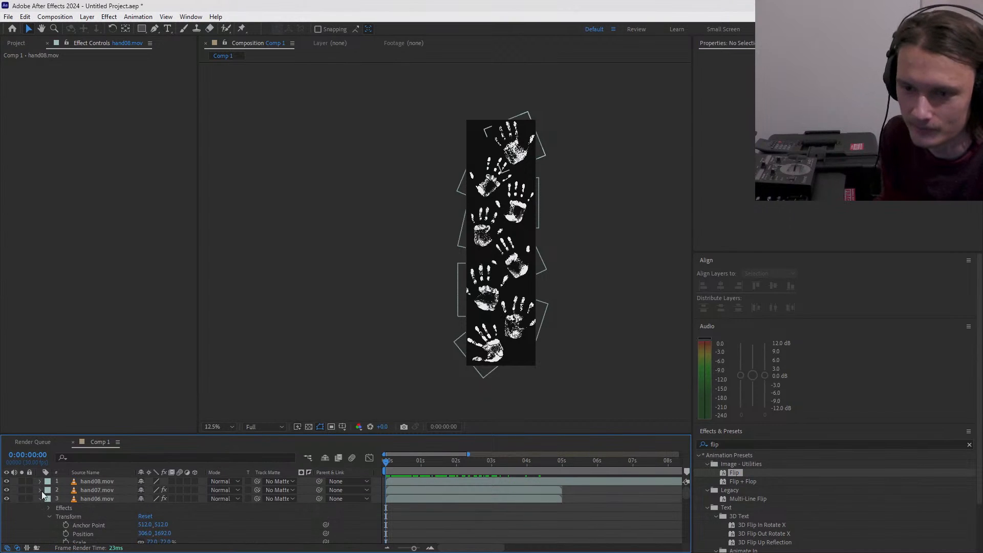
click(39, 499)
click(40, 507)
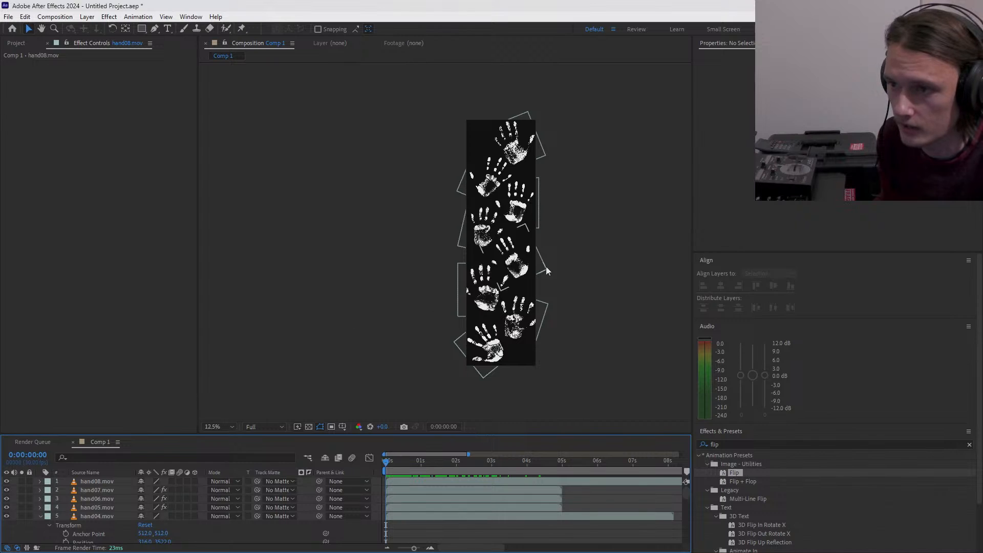
- Scale handz03.mov down slightly and nudge it right, and nudge hand05.mov slightly down
click(485, 297)
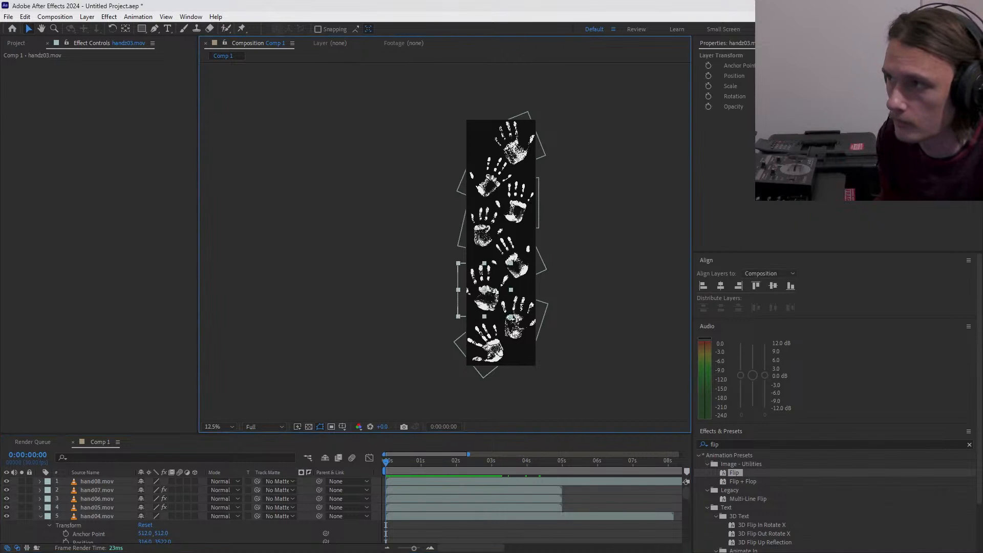
mouse_move(799, 86)
mouse_down()
mouse_move(808, 86)
mouse_move(797, 86)
mouse_up()
scroll(491, 313, up, 1)
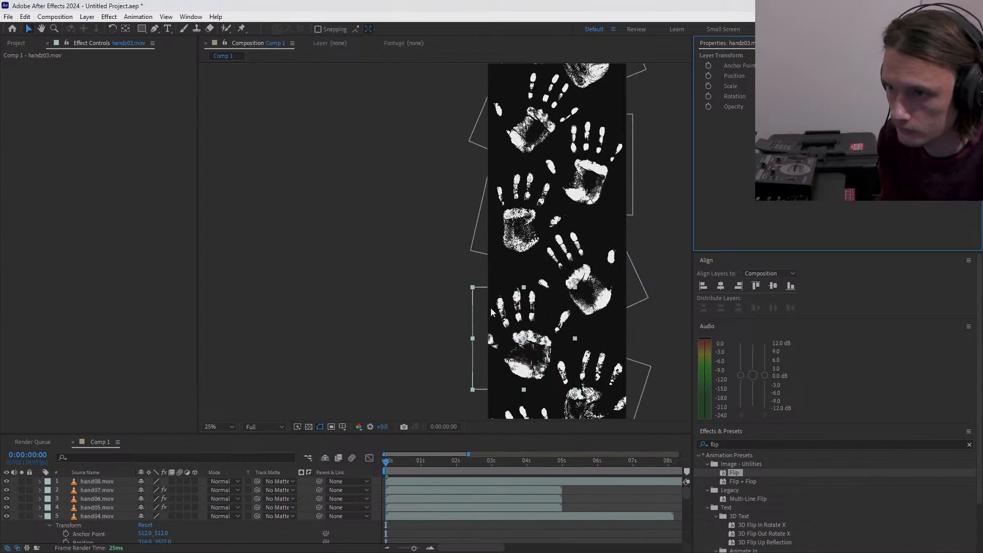
drag(648, 331, 605, 234)
drag(476, 248, 478, 250)
click(540, 291)
drag(541, 292, 541, 295)
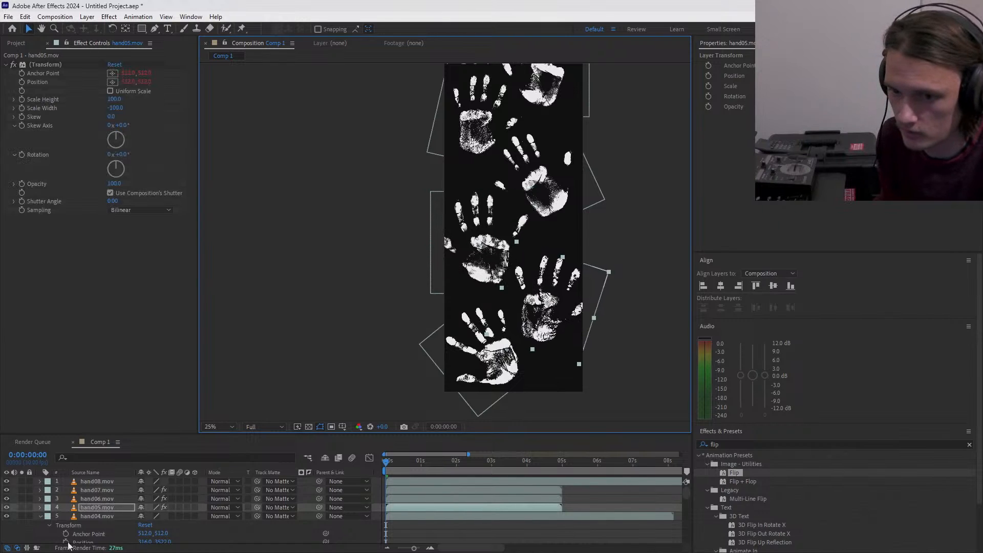
- Collapse the expanded properties of hand04.mov, handz03.mov, hand02.mov and hand01.mov, and select hand01.mov
click(40, 516)
click(39, 526)
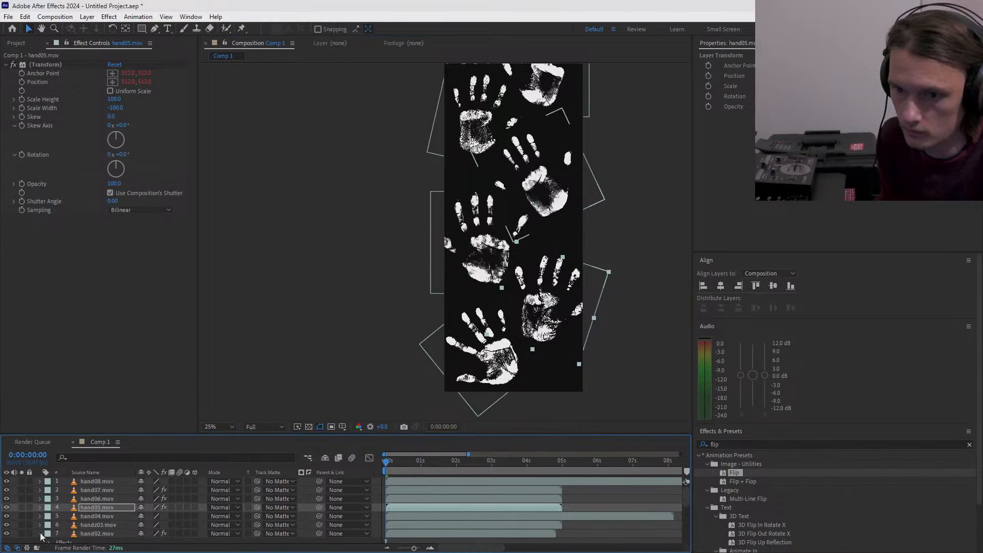
click(41, 535)
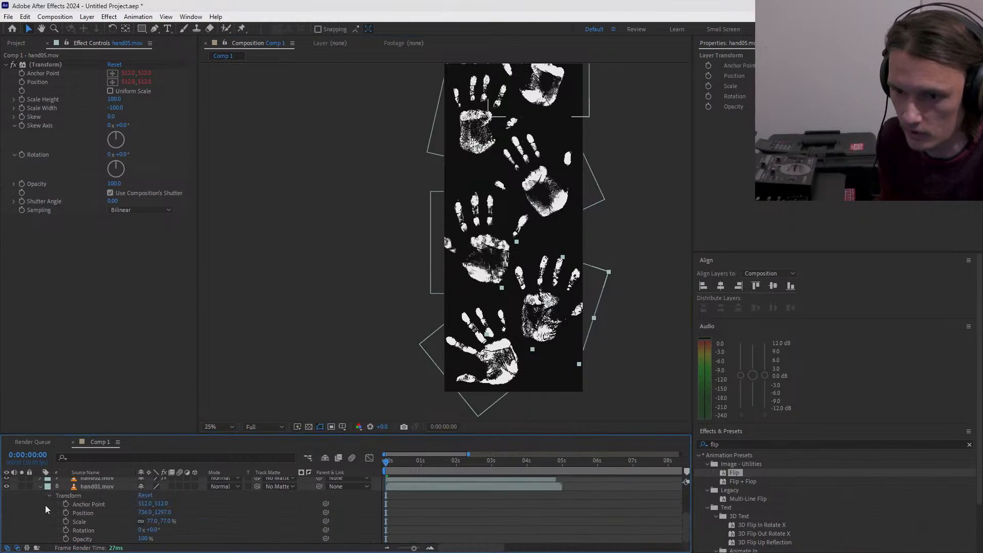
click(41, 487)
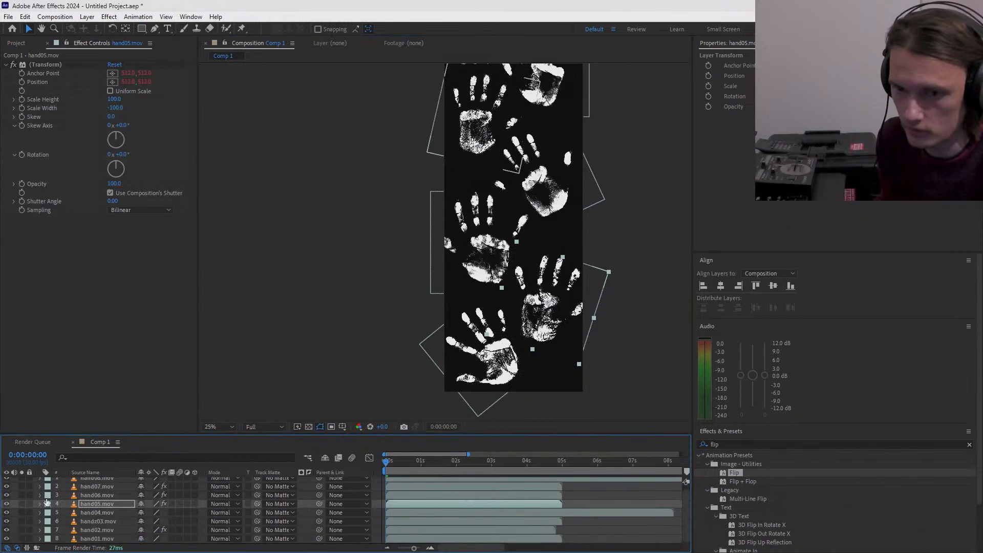
click(88, 539)
scroll(122, 512, up, 1)
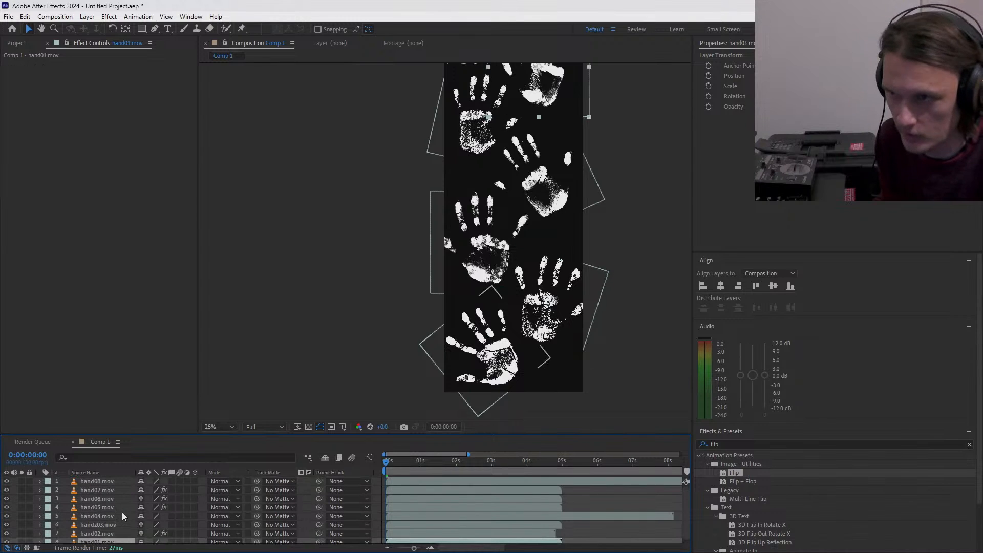
- Enlarge the timeline area until all eight hand layers fit in it
key(h)
drag(376, 213, 327, 380)
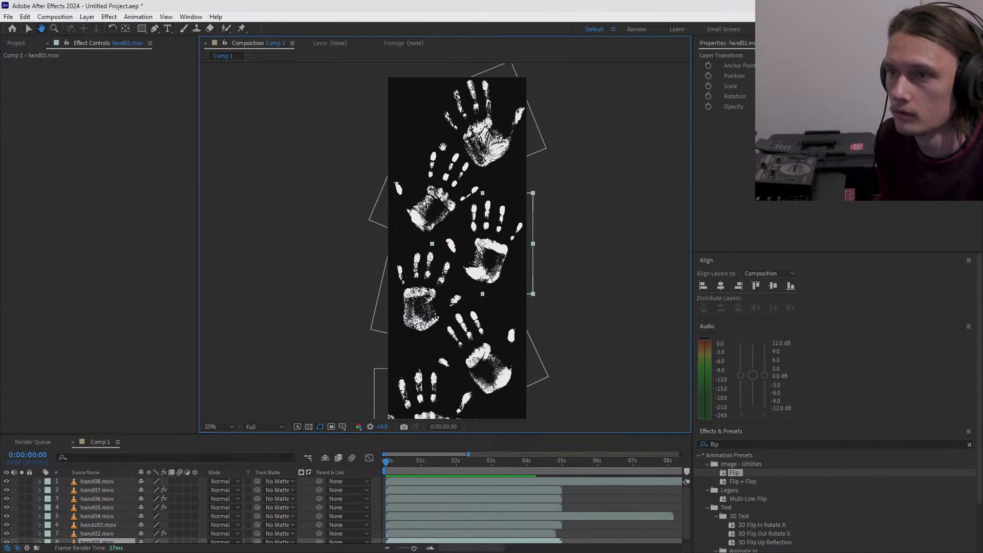
key(v)
drag(308, 309, 331, 213)
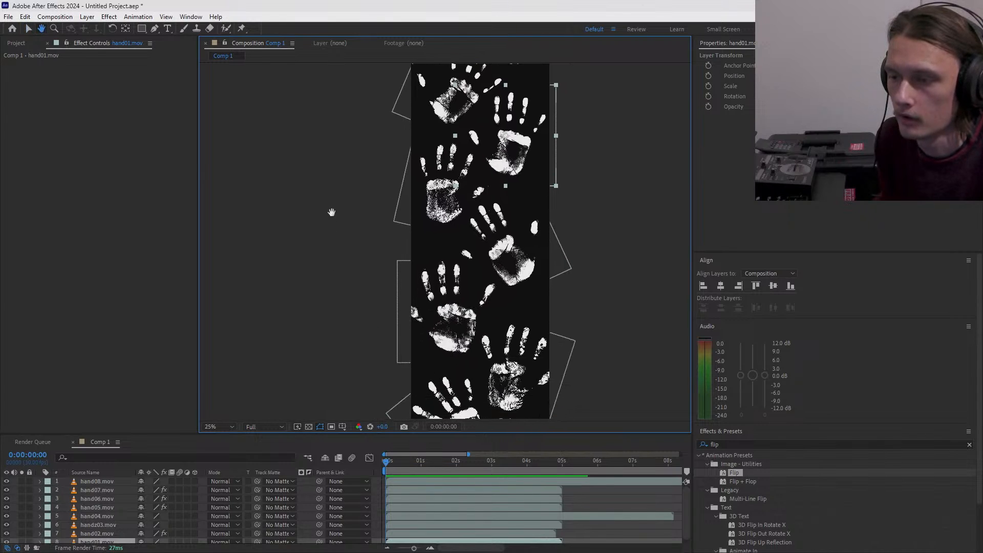
drag(465, 435, 461, 351)
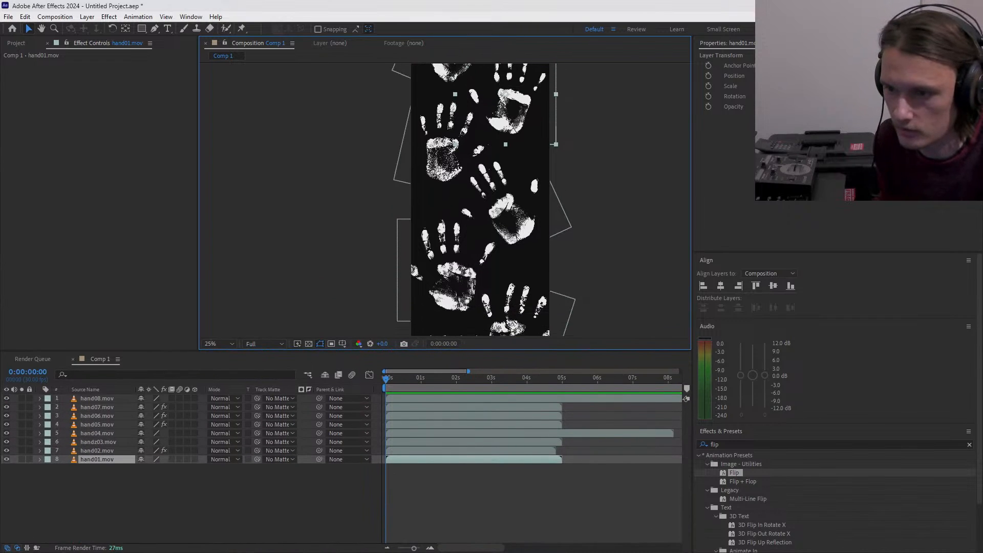
drag(470, 547, 434, 543)
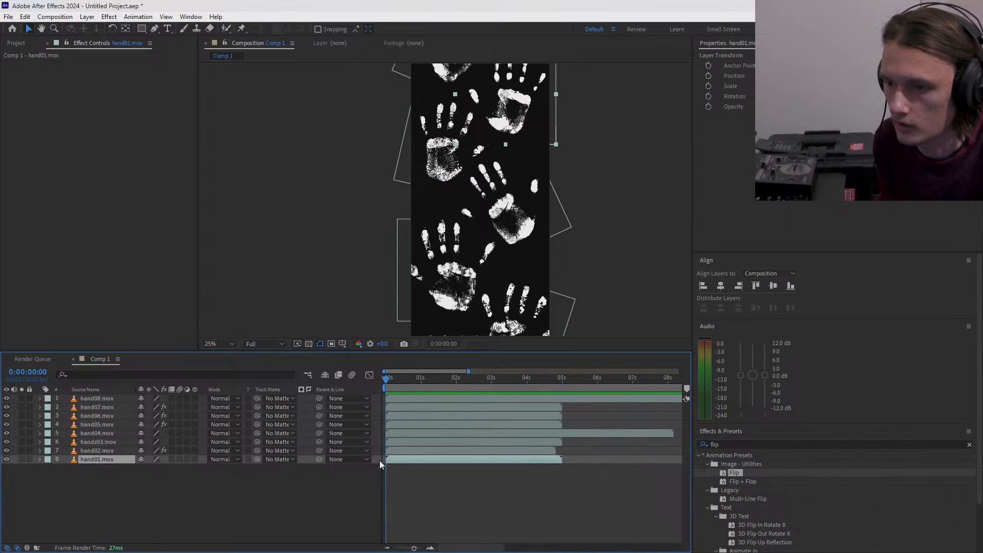
- Show a longer time span in the timeline and move the current time to 0:00:05:03
click(383, 399)
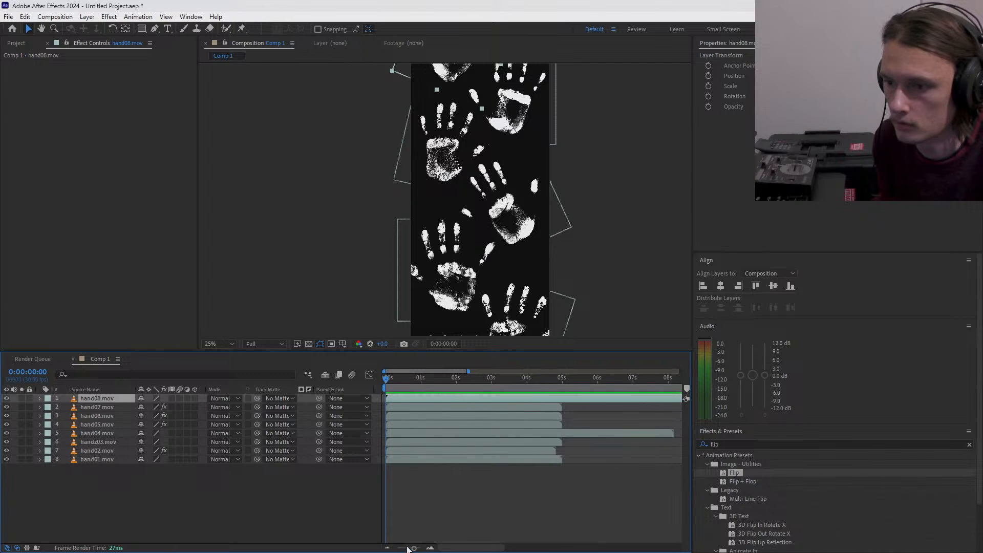
drag(414, 549, 400, 549)
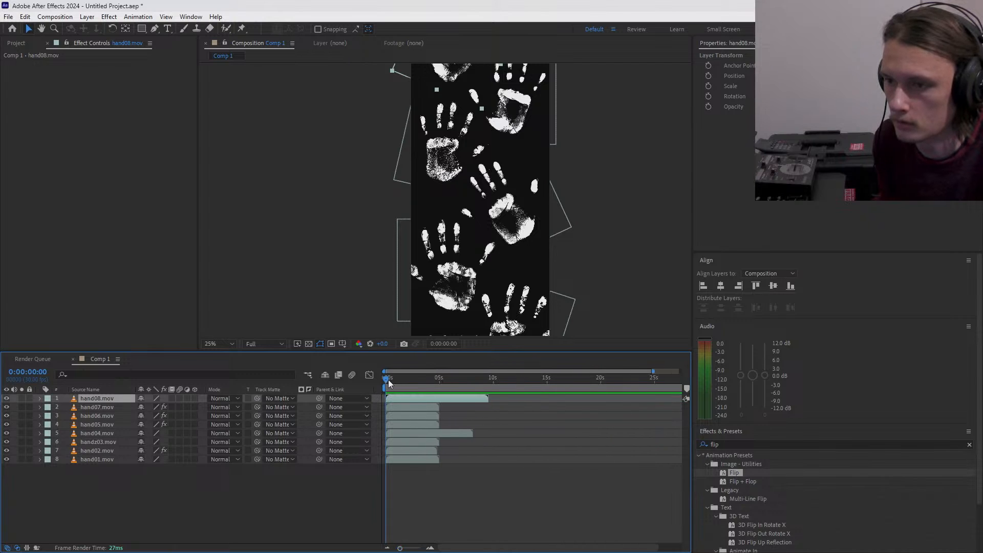
drag(389, 383, 441, 392)
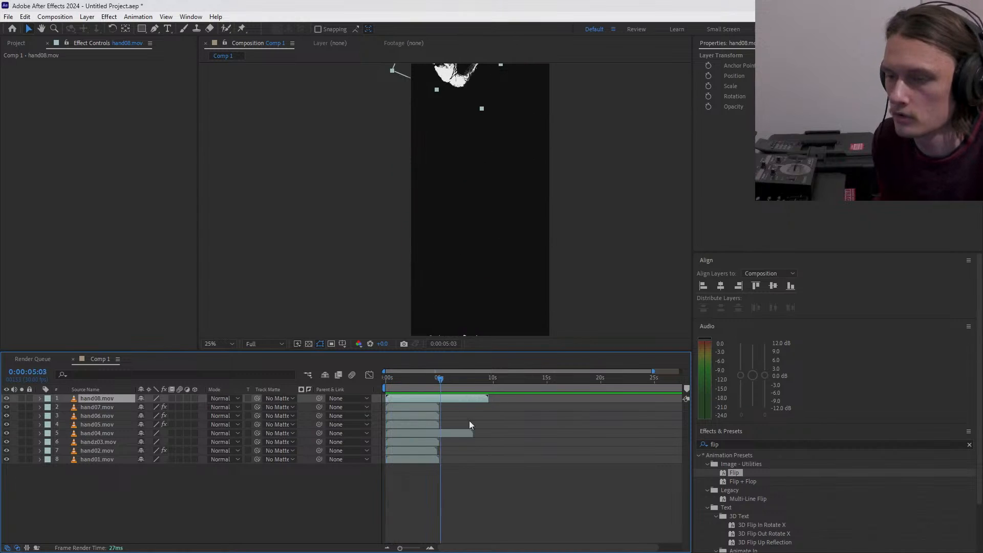
- Duplicate hand07.mov and hand06.mov, starting each copy at 0:00:05:03 after its original
click(406, 412)
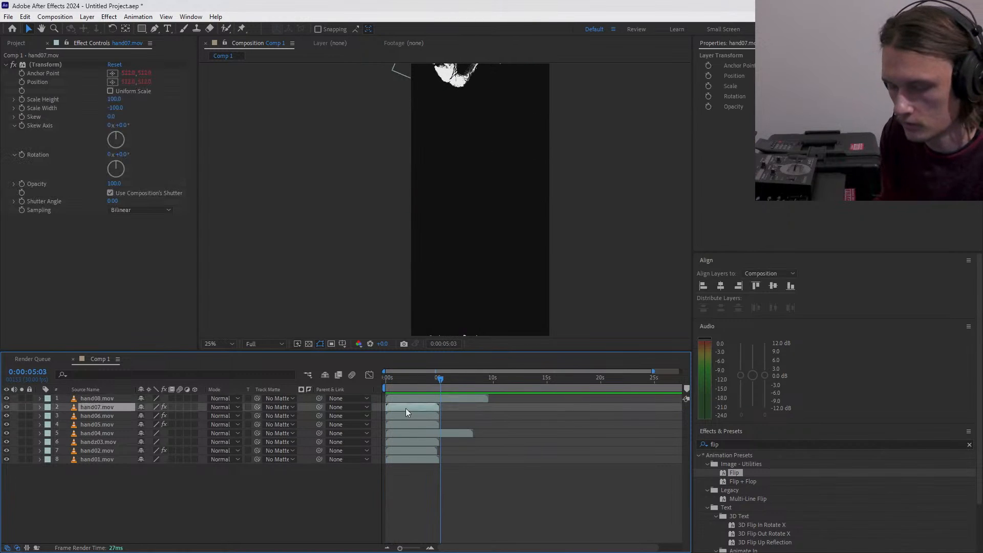
key(ctrl+d)
drag(401, 407, 519, 458)
click(420, 425)
key(ctrl+d)
- Duplicate hand05.mov and hand04.mov, starting the hand05.mov copy at 0:00:05:03 and the hand04.mov copy where its original ends
click(420, 442)
key(ctrl+d)
click(432, 460)
key(ctrl+d)
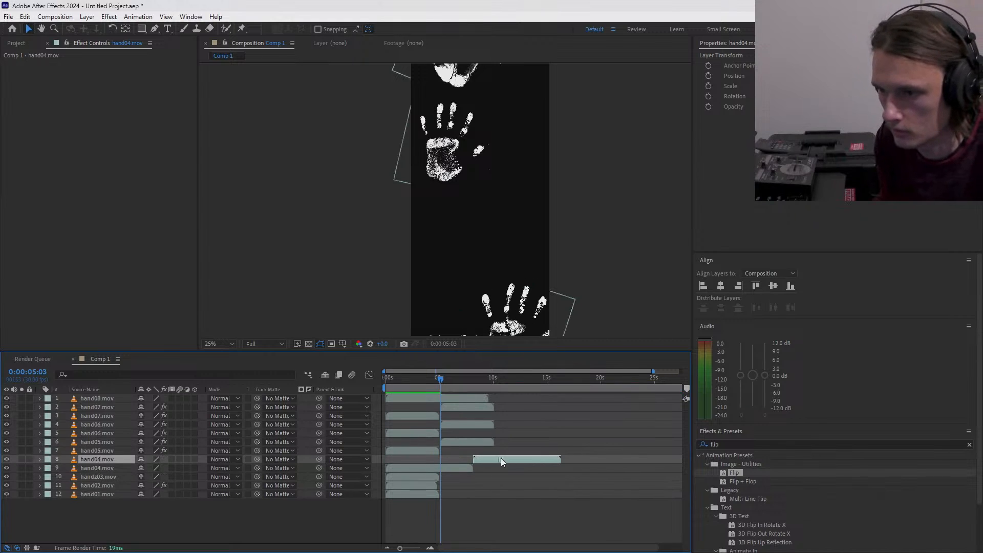
- Duplicate handz03.mov and start the copy at 0:00:05:03
click(423, 476)
key(ctrl+d)
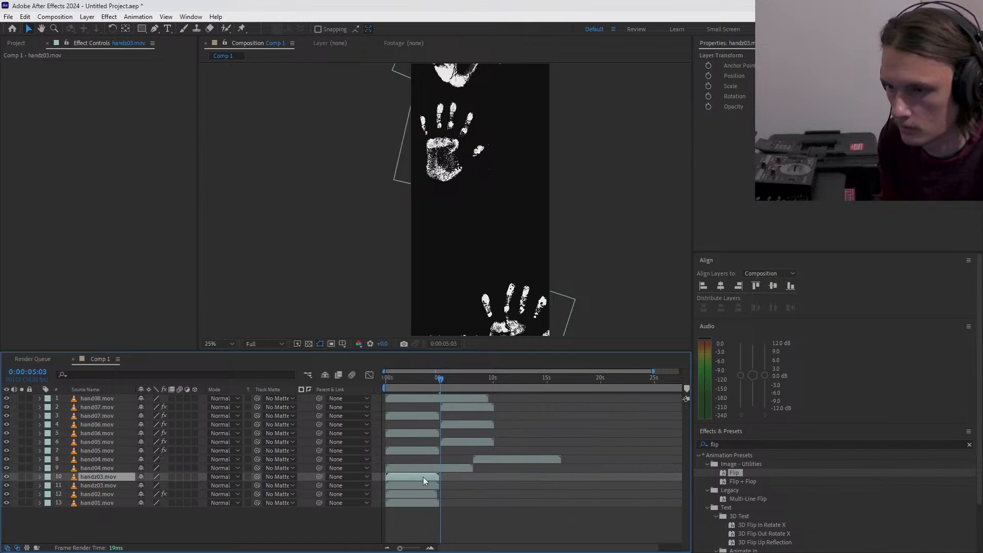
drag(423, 477, 468, 474)
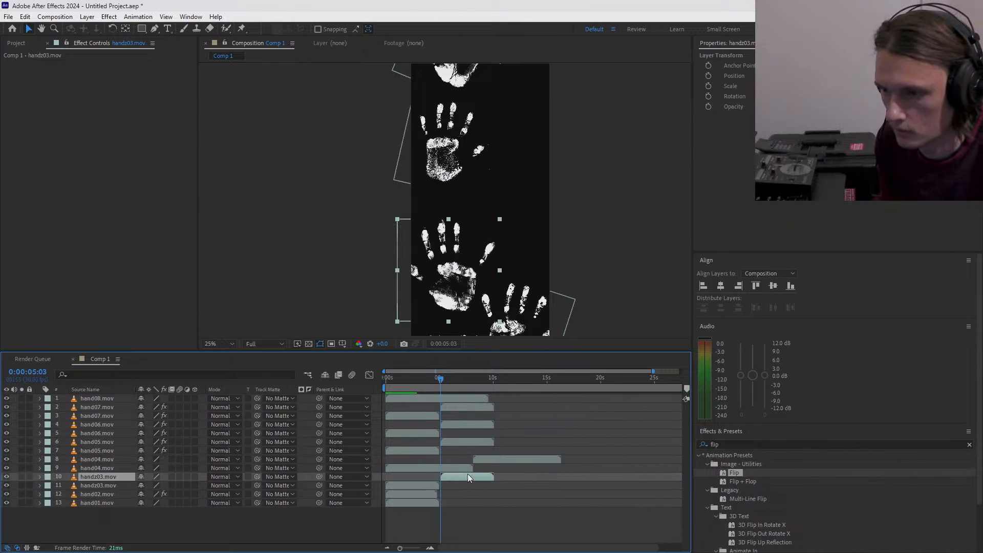
- Duplicate hand02.mov and hand01.mov, placing the hand02.mov copy right after its original and starting the hand01.mov copy at 0:00:05:03
click(412, 496)
key(ctrl+d)
drag(408, 495, 462, 510)
click(417, 512)
key(ctrl+d)
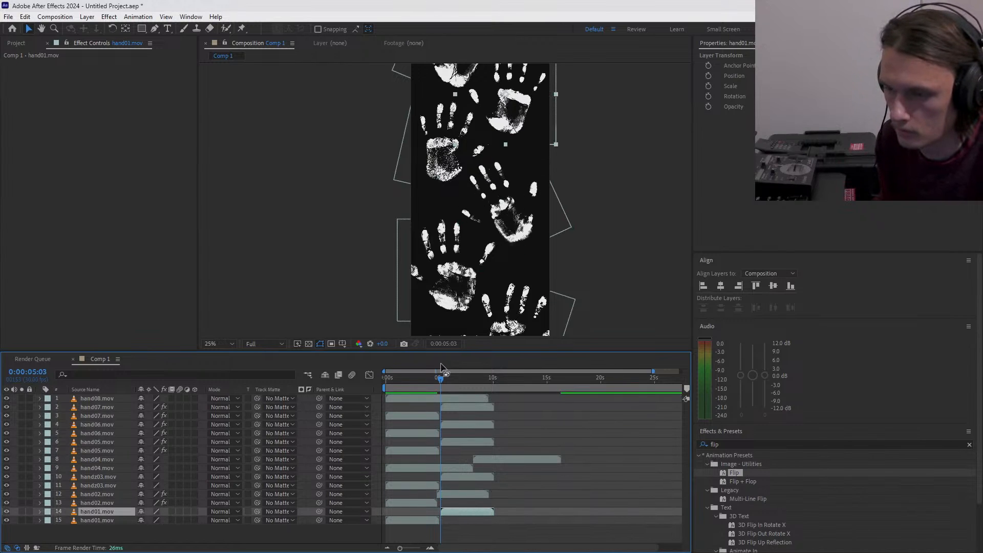
- Shift the hand01.mov copy earlier so it starts where its original ends, and set the current time to 0:00:04:25
drag(439, 382, 426, 390)
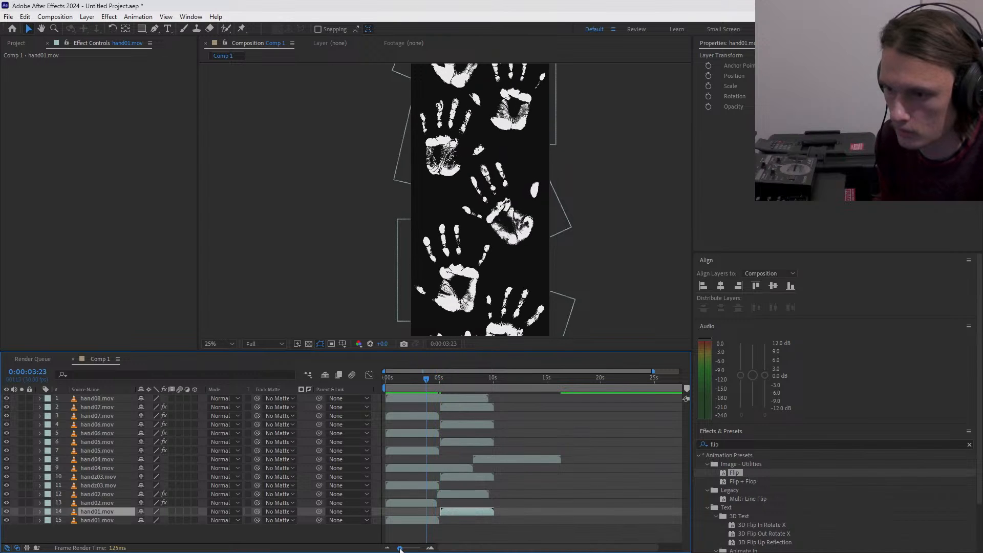
drag(400, 549, 414, 549)
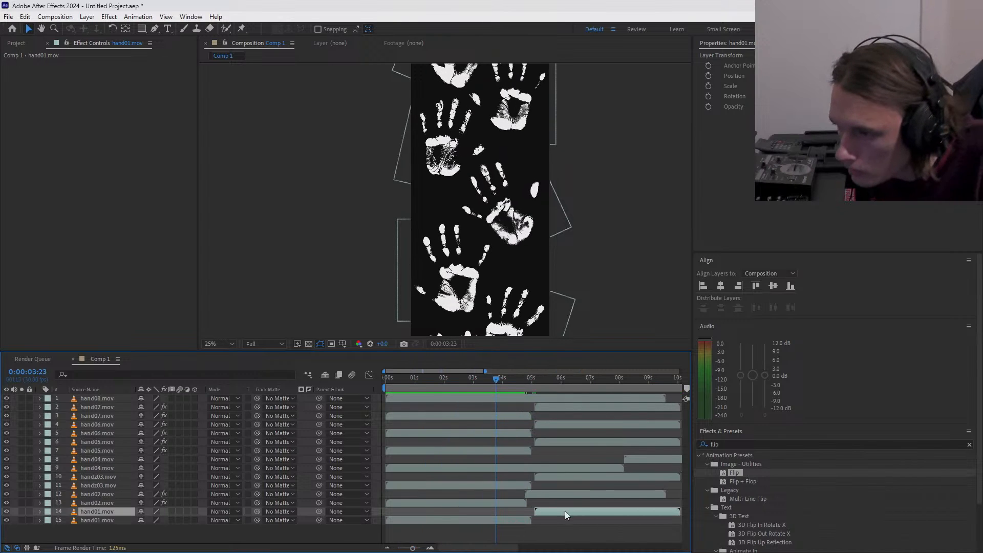
drag(558, 515, 543, 515)
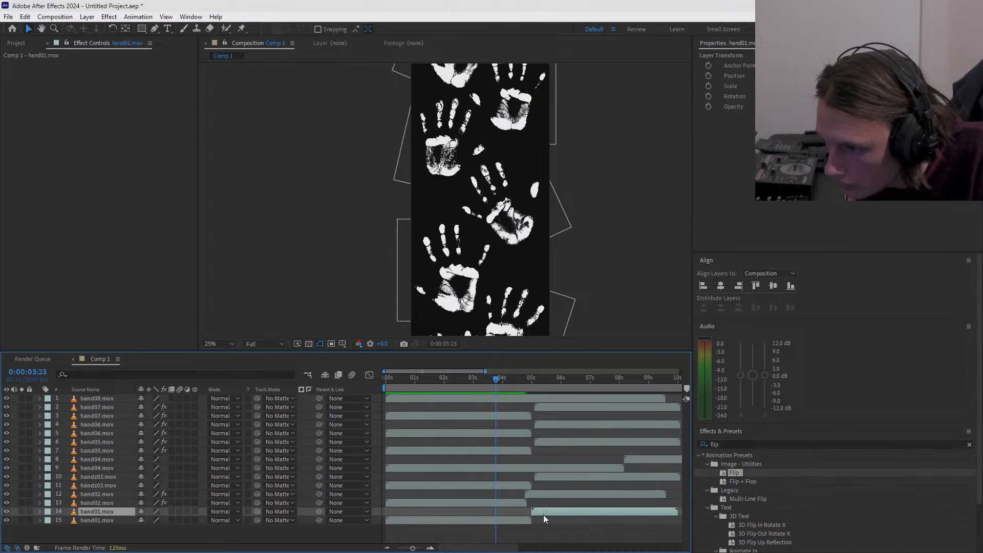
click(528, 379)
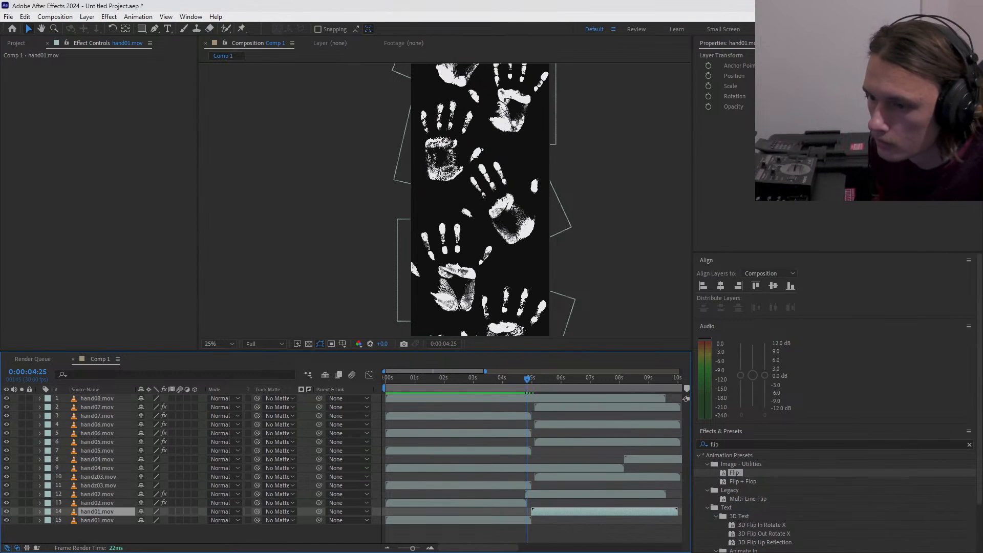
- Shift the copies of hand02.mov, handz03.mov, hand05.mov, hand06.mov and hand07.mov to start where their originals end, and preview the joins
drag(412, 549, 417, 549)
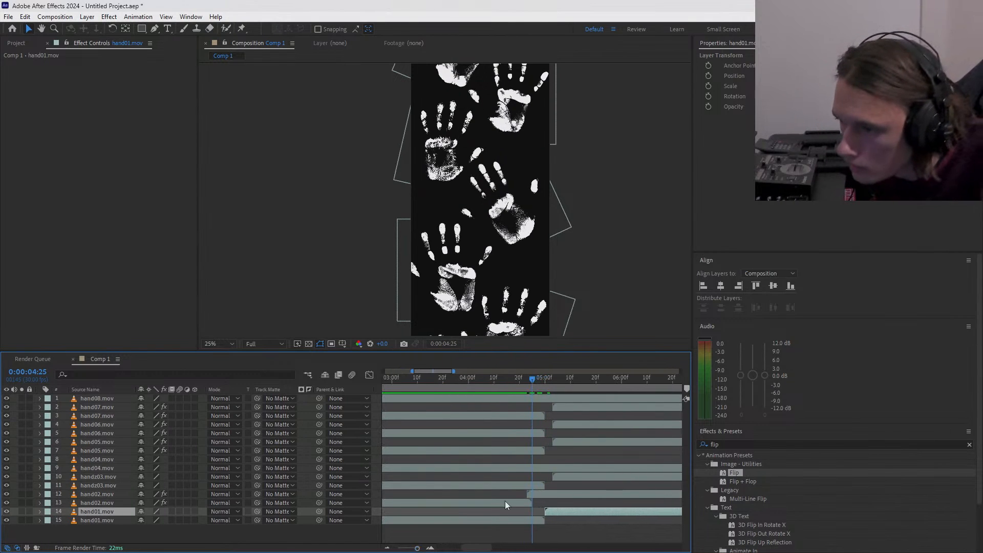
drag(540, 493, 555, 480)
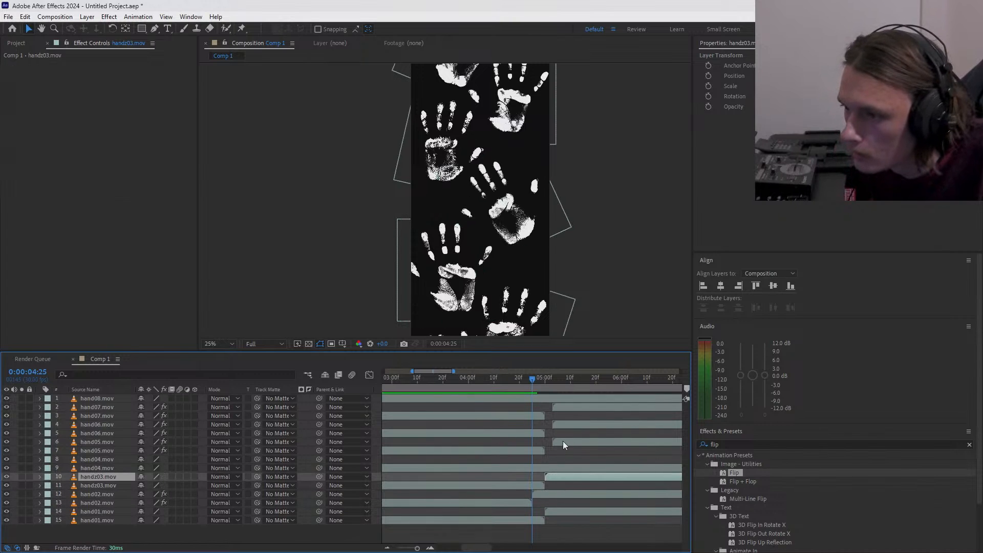
drag(564, 441, 515, 390)
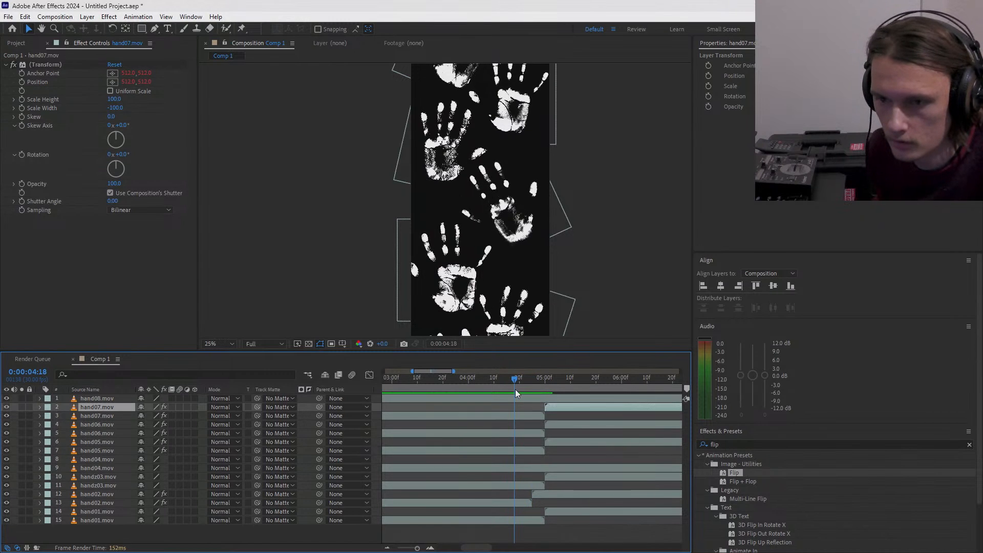
key(space)
drag(623, 388, 561, 407)
- Duplicate hand08.mov and place the copy directly after its original on the timeline
drag(417, 549, 396, 550)
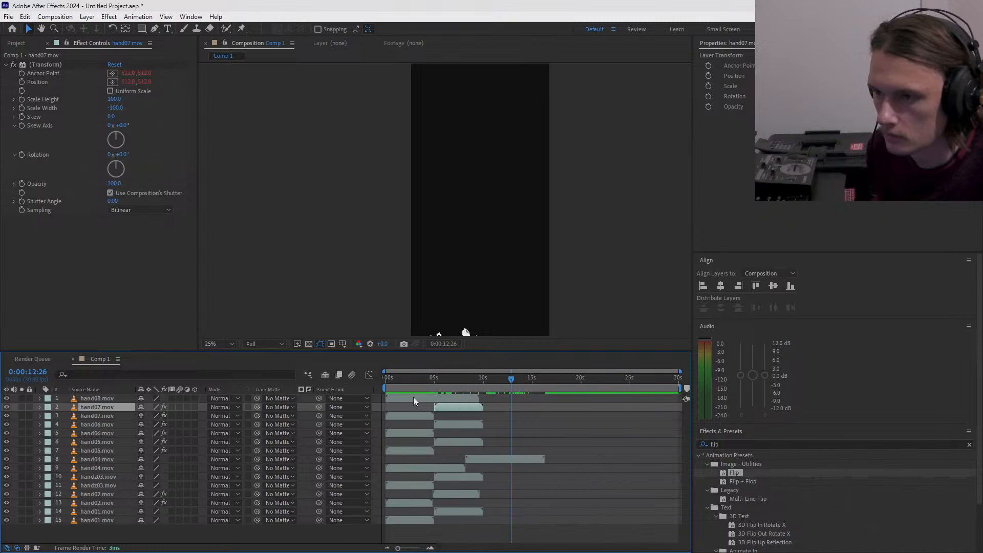
click(414, 398)
key(ctrl+d)
drag(414, 398, 498, 396)
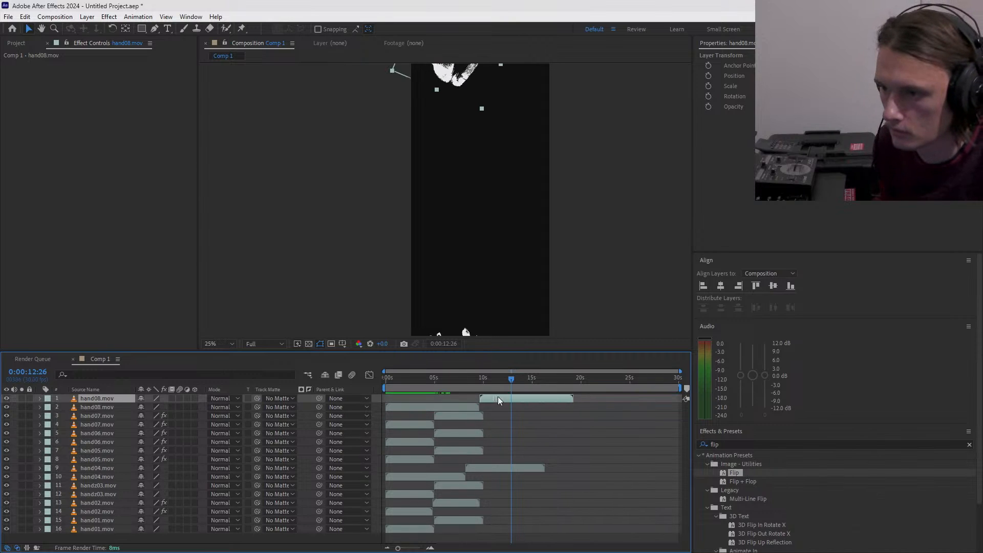
- Set the current time to 0:00:09:16 and shift the hand08.mov copy earlier to start at 0:00:09:17, closing the gap
click(476, 381)
drag(398, 548, 416, 545)
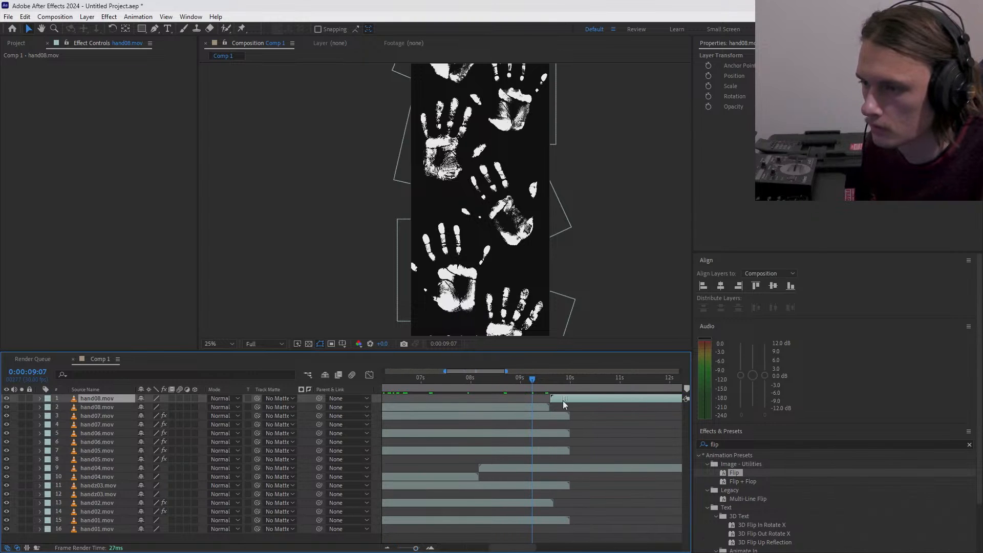
click(548, 377)
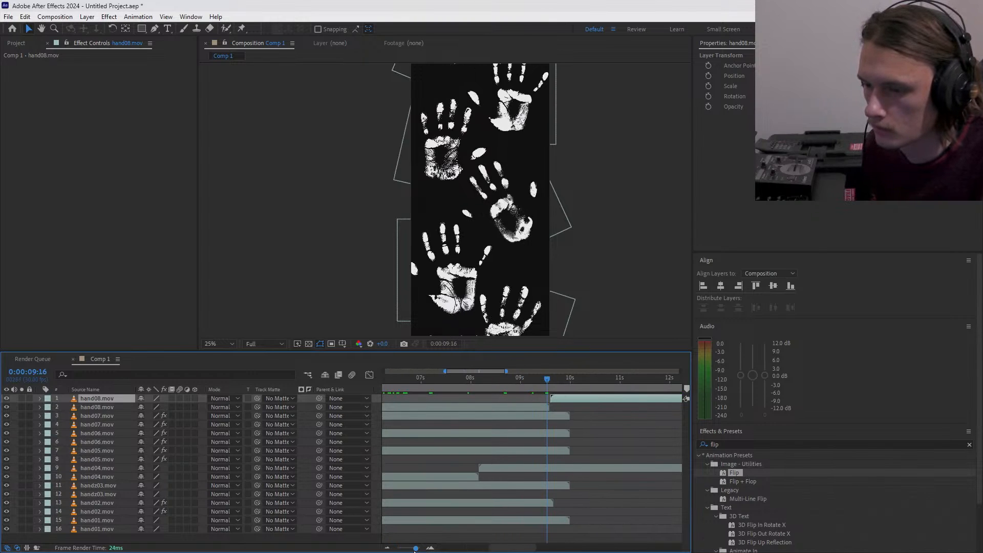
key(=)
key(=)
key(=)
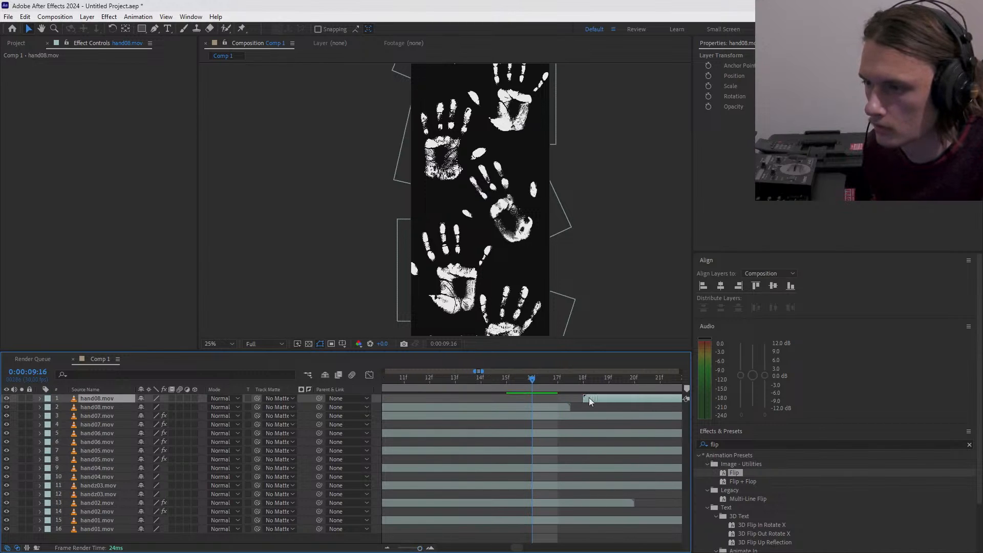
drag(605, 401, 582, 402)
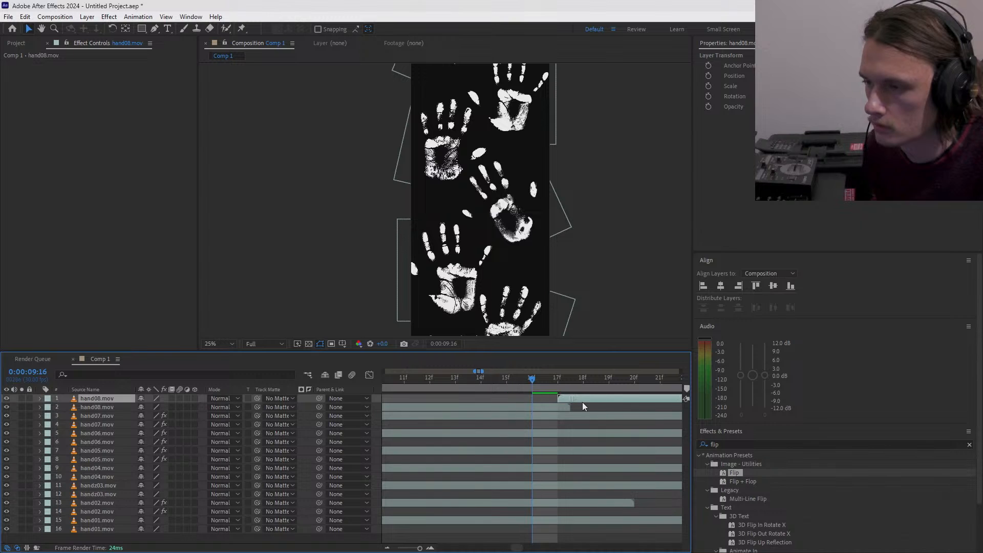
- Change the frame rate of Comp 1 to 24 frames per second in its composition settings
click(16, 43)
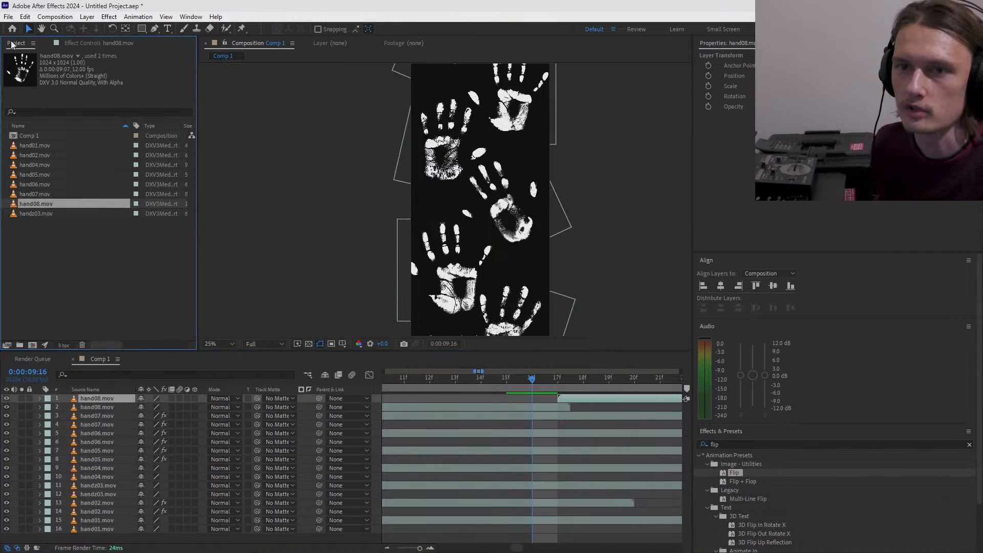
right_click(35, 136)
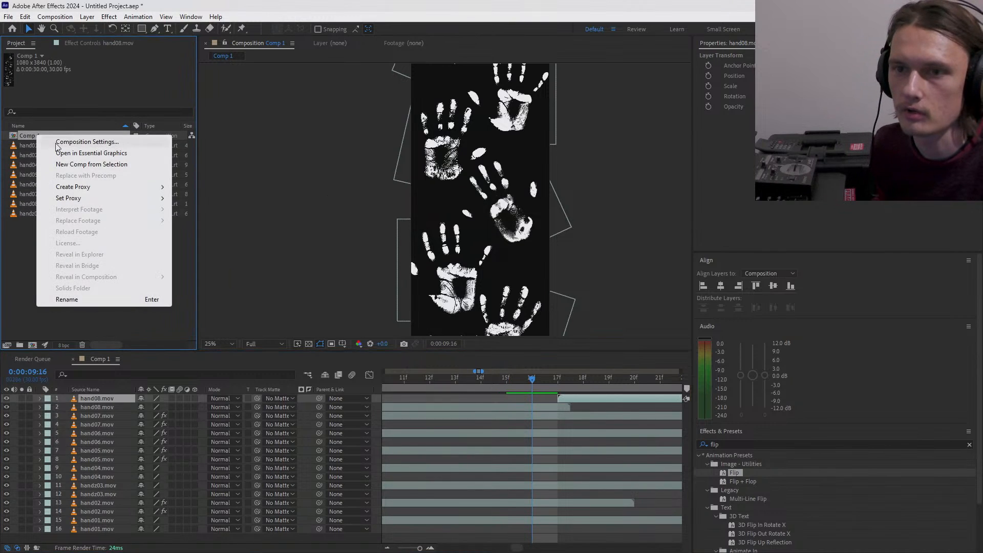
click(56, 142)
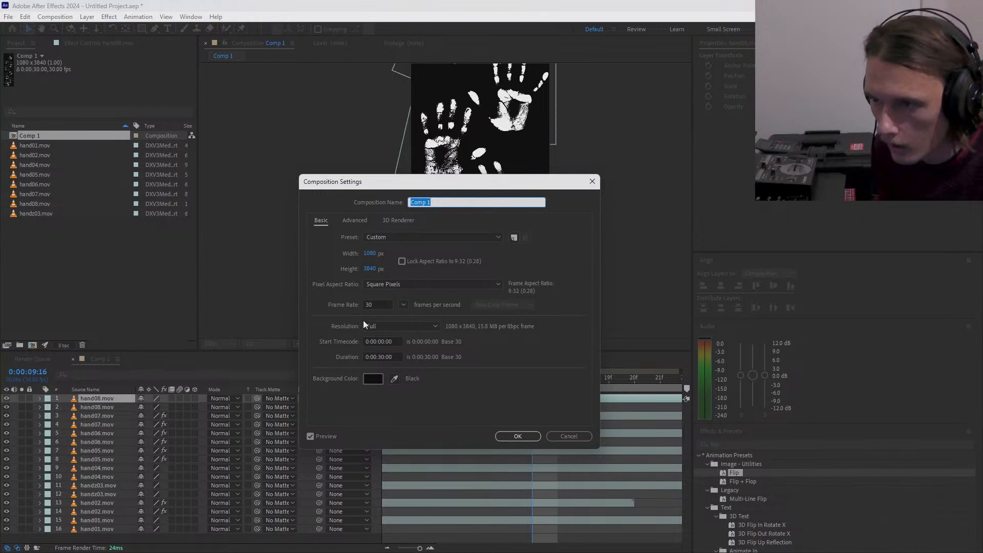
click(403, 305)
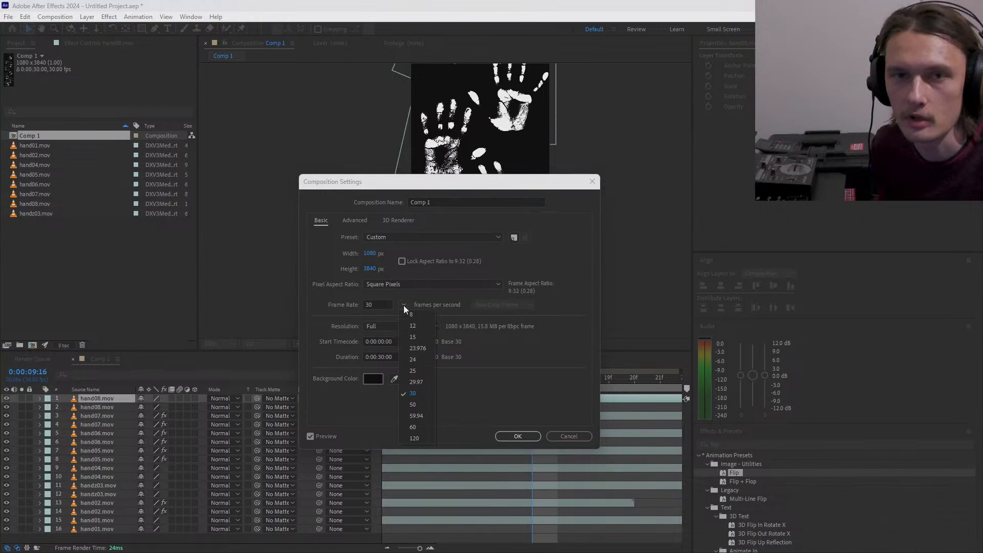
click(419, 360)
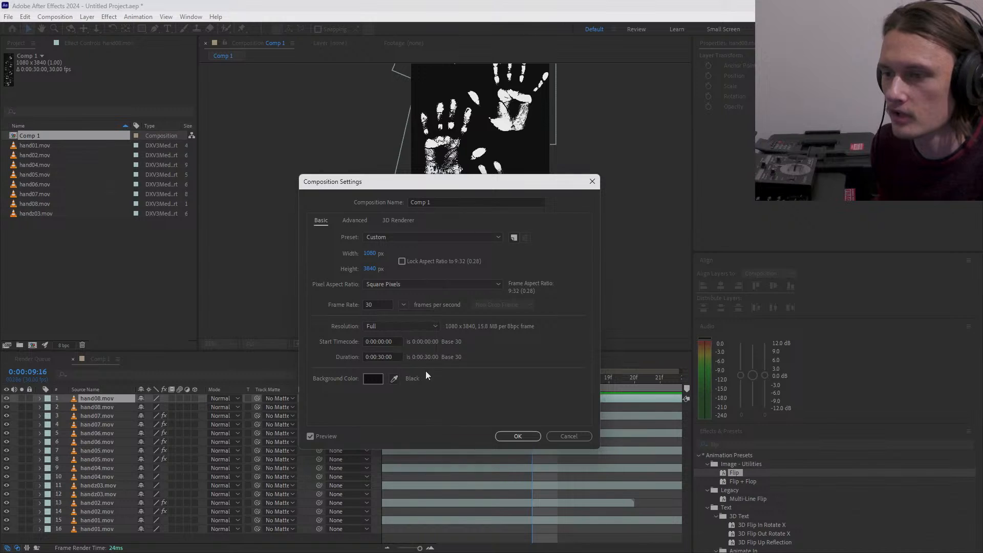
click(517, 436)
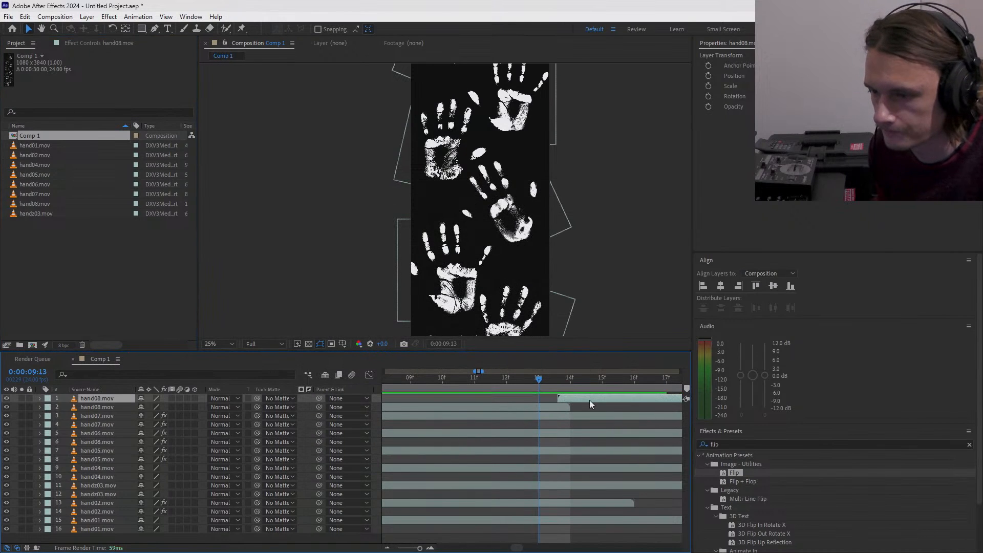
- Examine the handprint animation up to 0:00:05:00 across the full timeline, and return the current time to the start
drag(420, 548, 404, 549)
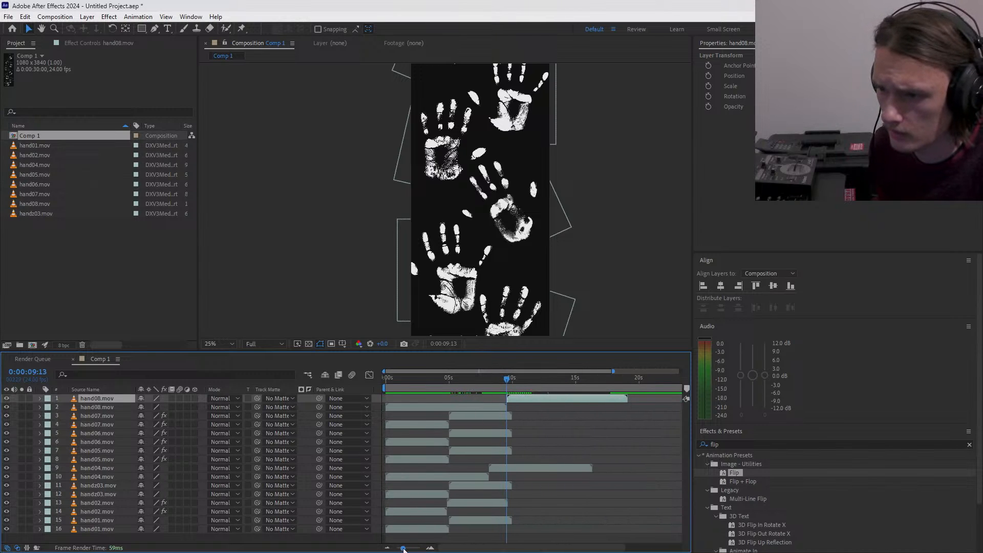
click(444, 378)
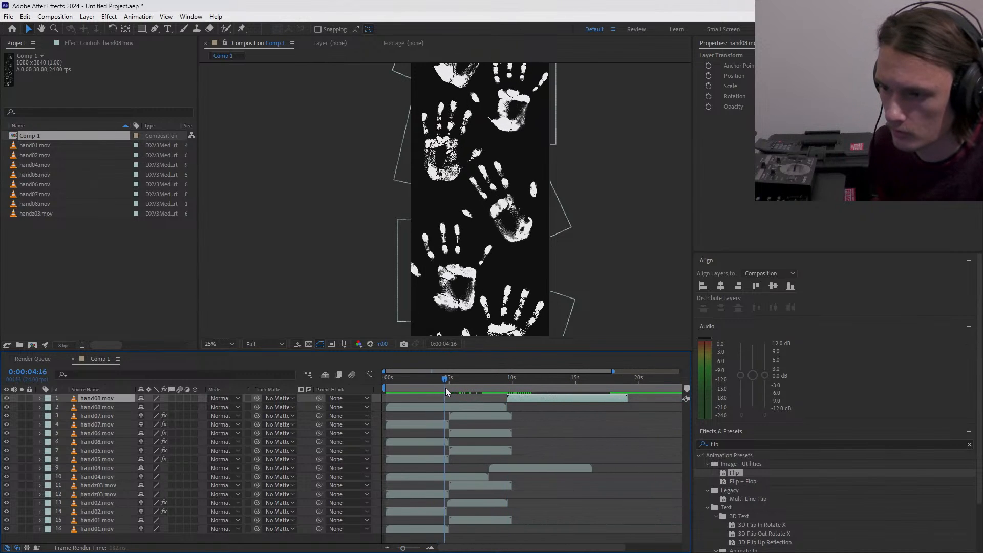
mouse_move(410, 549)
mouse_down()
mouse_move(420, 549)
mouse_move(392, 551)
mouse_up()
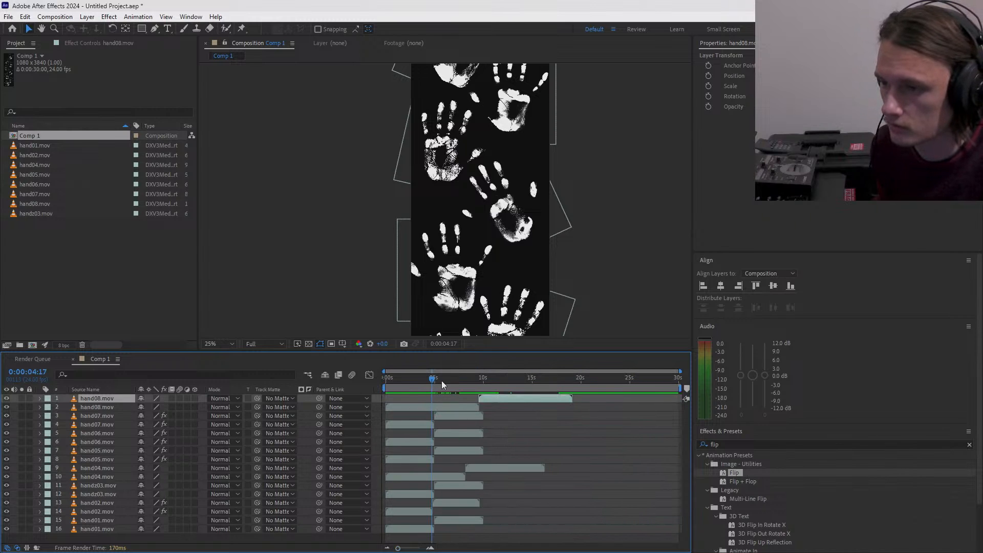
drag(443, 382, 384, 393)
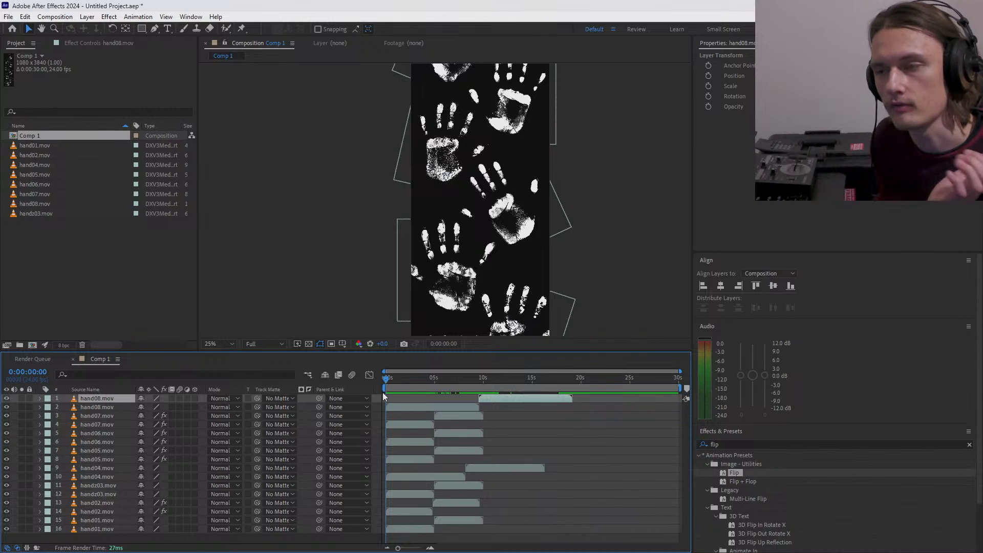
mouse_move(426, 383)
mouse_down()
mouse_move(414, 380)
mouse_move(434, 389)
mouse_up()
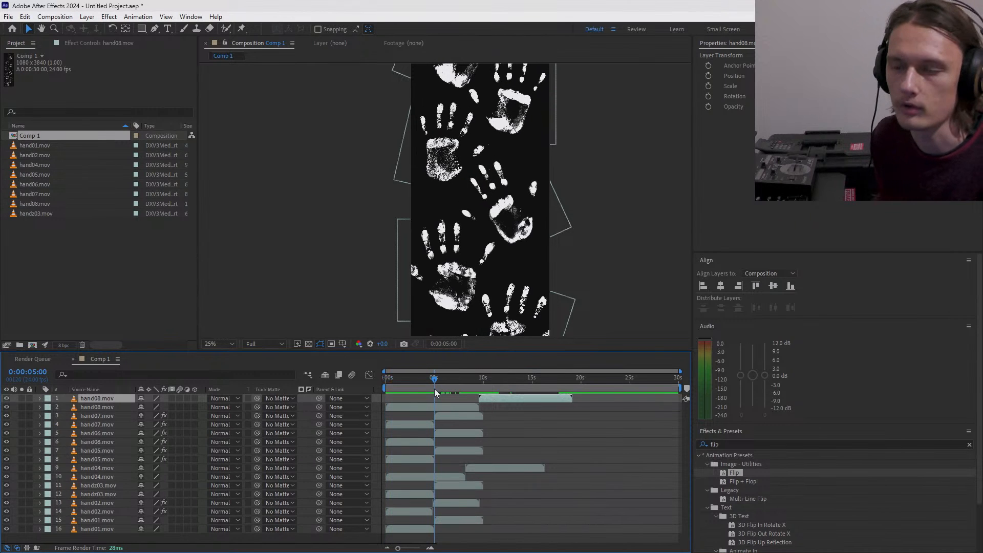
key(Home)
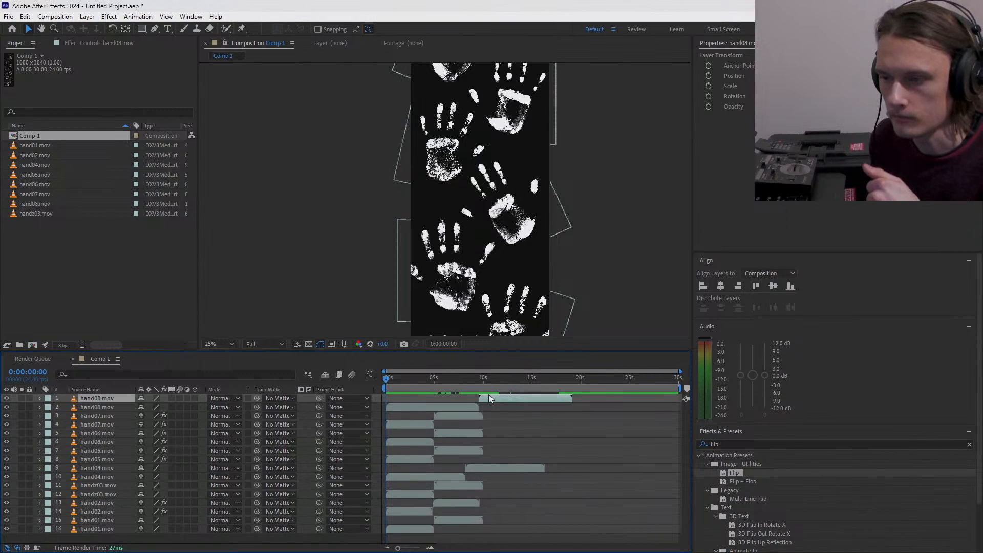
- Duplicate the second hand07.mov and hand06.mov clips and start each new copy where the previous one ends, at about 10 seconds
click(447, 420)
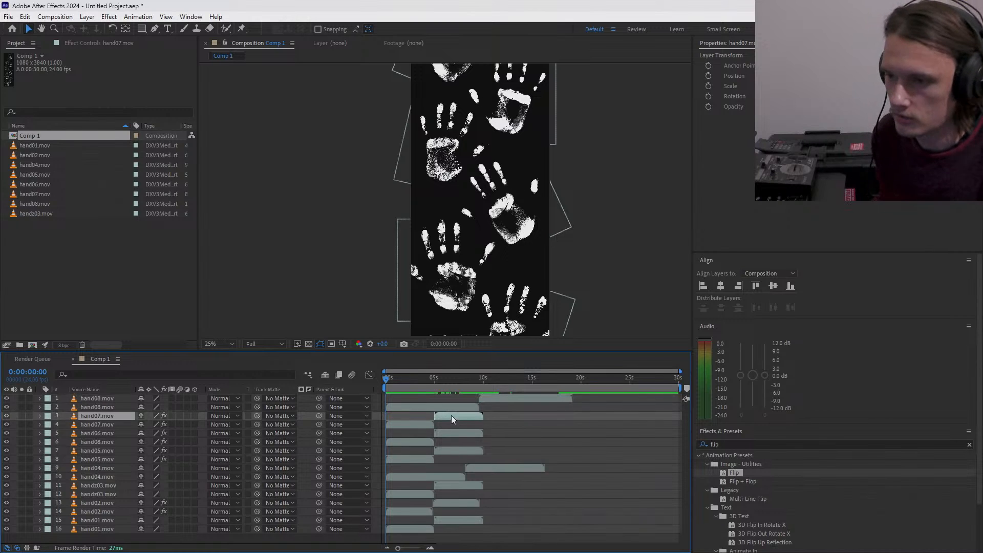
click(494, 428)
click(457, 414)
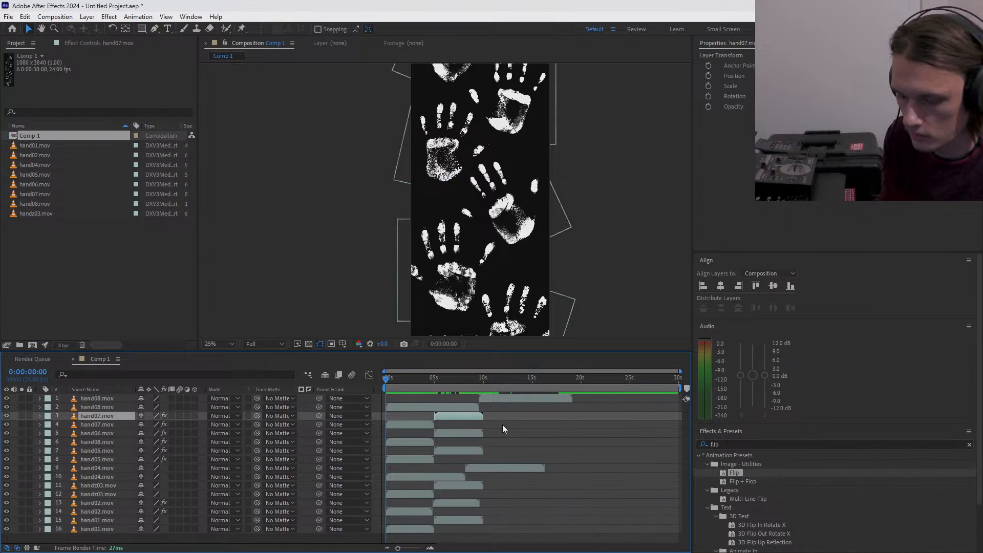
key(ctrl+d)
drag(450, 416, 498, 417)
click(459, 441)
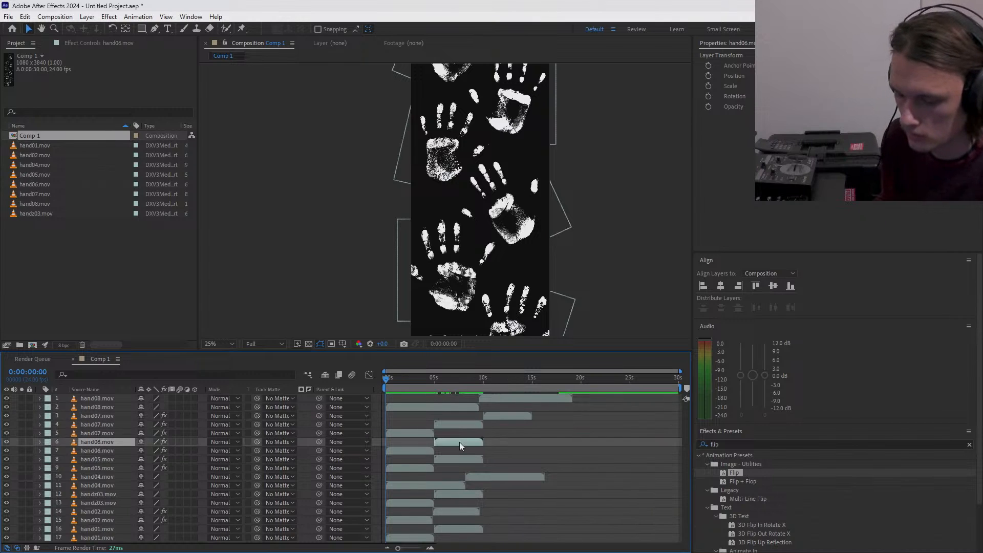
key(ctrl+d)
drag(451, 444, 500, 442)
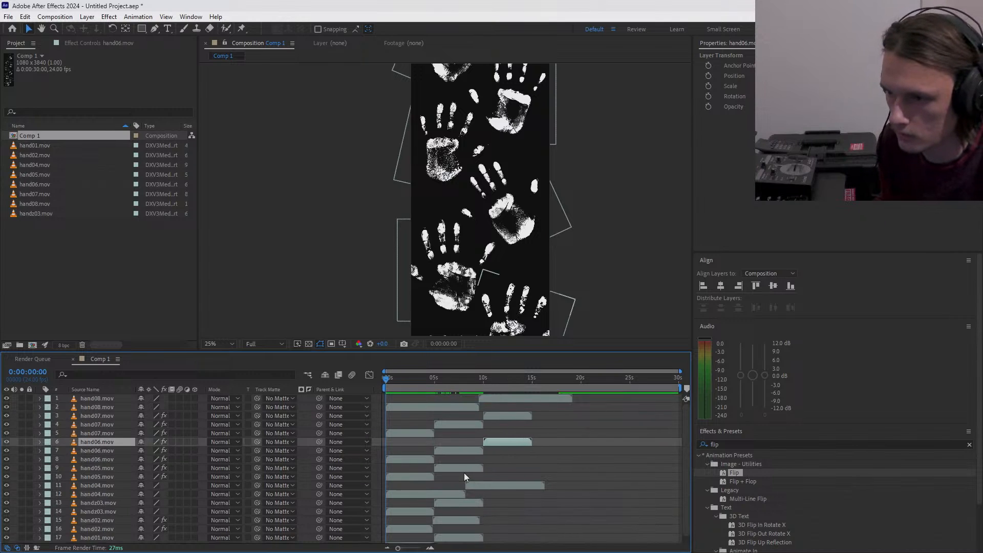
- Duplicate the second hand05.mov and handz03.mov clips and start each new copy at about 10 seconds, after the previous one
click(463, 468)
key(ctrl+d)
drag(453, 468, 496, 464)
click(465, 513)
key(ctrl+d)
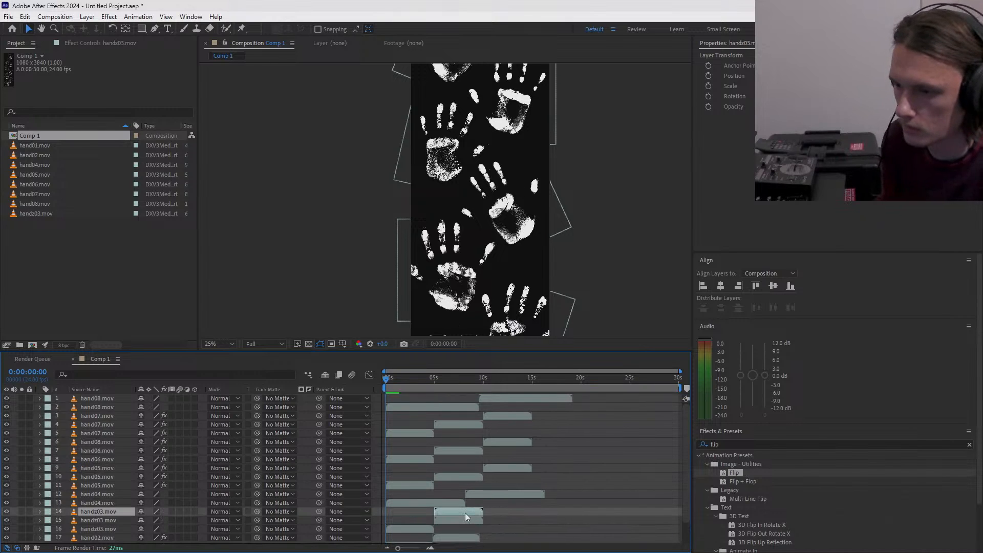
drag(465, 512, 505, 509)
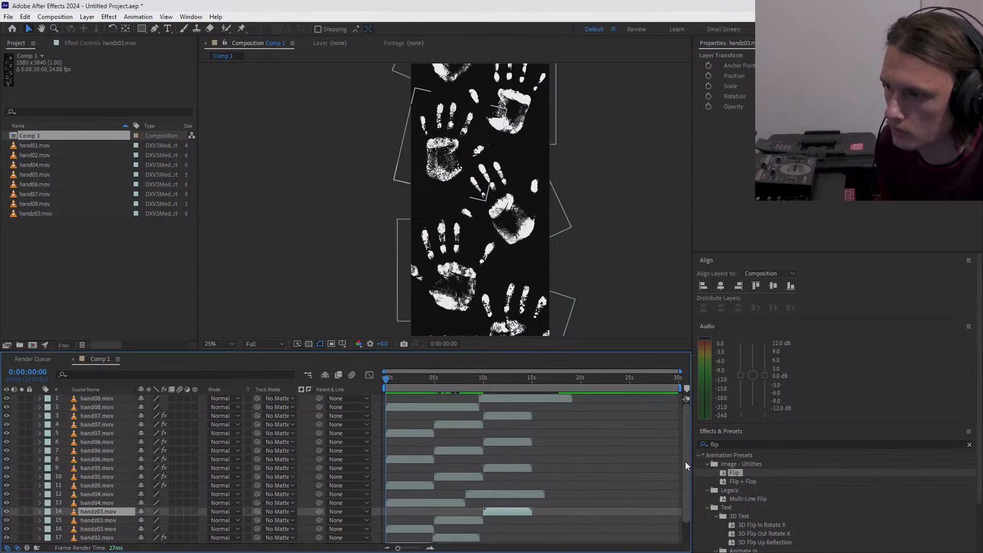
- Duplicate the second hand02.mov and hand01.mov clips and place each new copy right after the previous one
scroll(686, 464, down, 1)
click(455, 512)
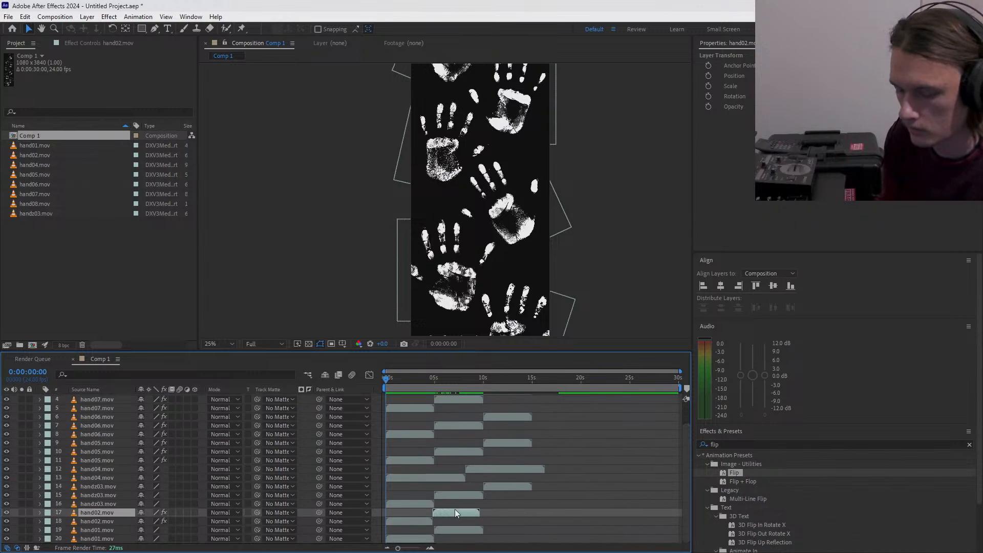
key(ctrl+d)
drag(456, 511, 495, 514)
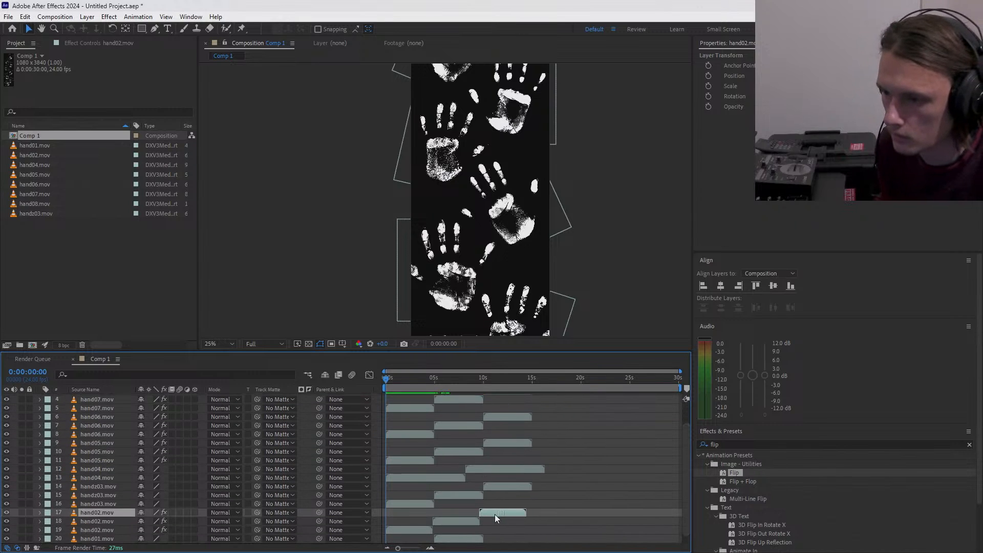
click(463, 540)
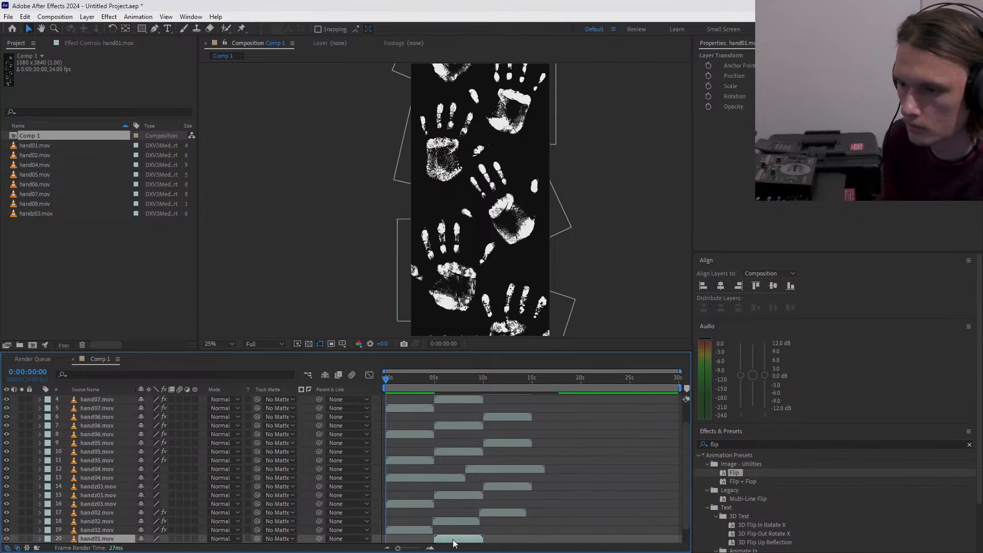
drag(454, 541, 497, 542)
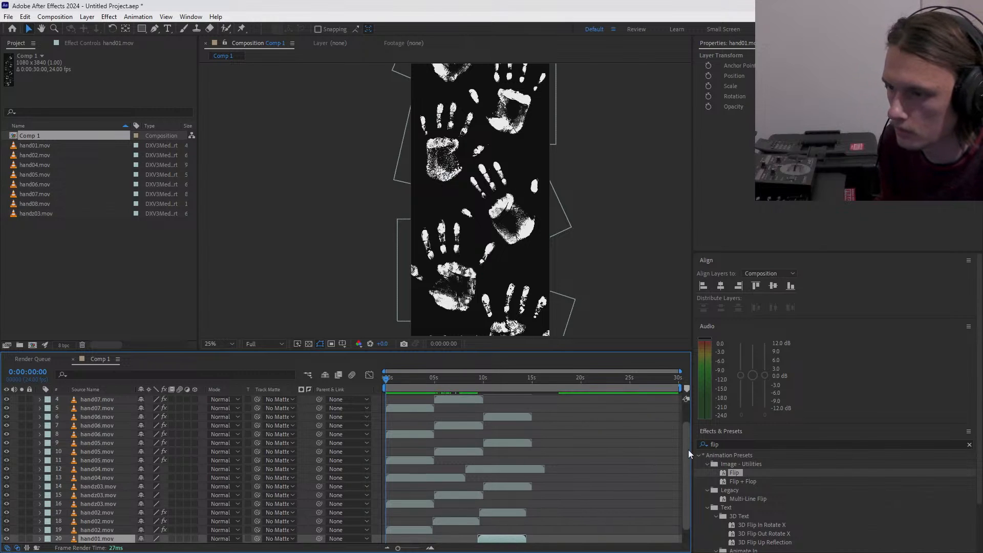
scroll(689, 450, down, 2)
drag(485, 520, 491, 521)
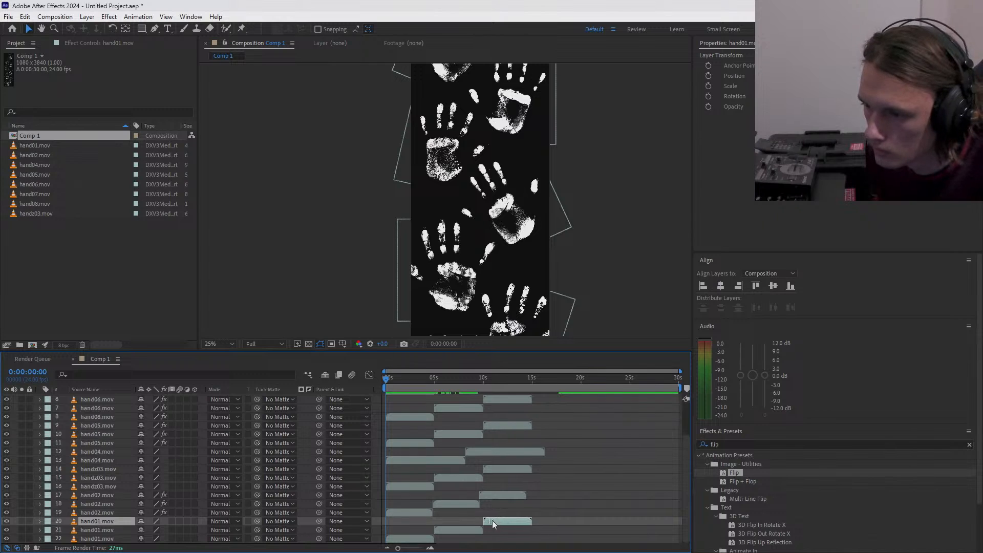
- Set the current time to 0:00:09:19 and shift the third hand02.mov clip slightly so it starts where the second one ends
click(482, 384)
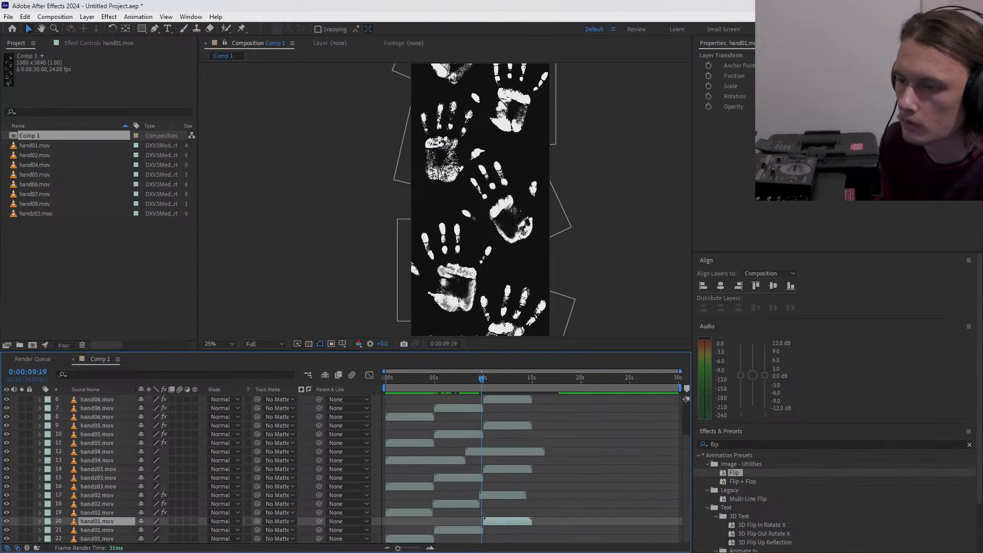
drag(403, 550, 417, 548)
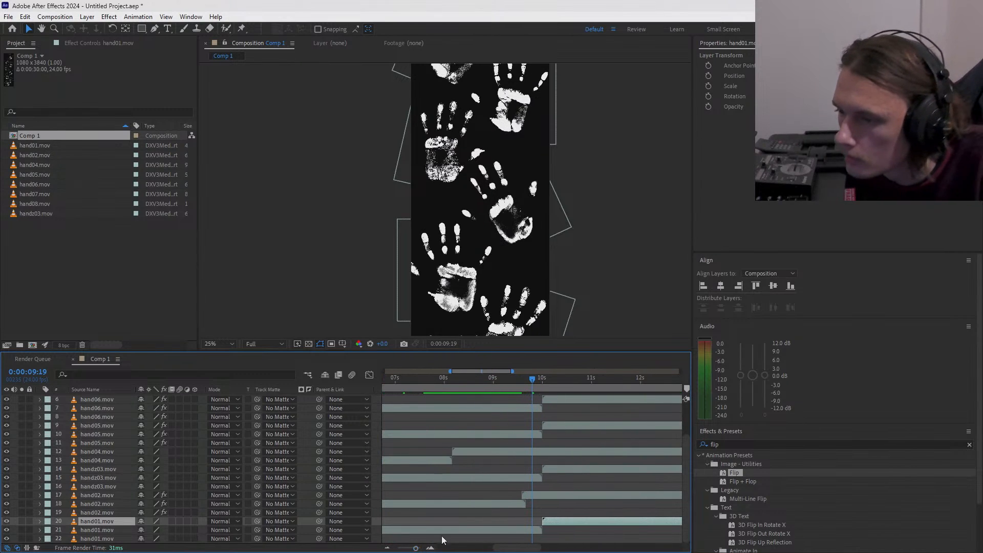
drag(529, 496, 532, 496)
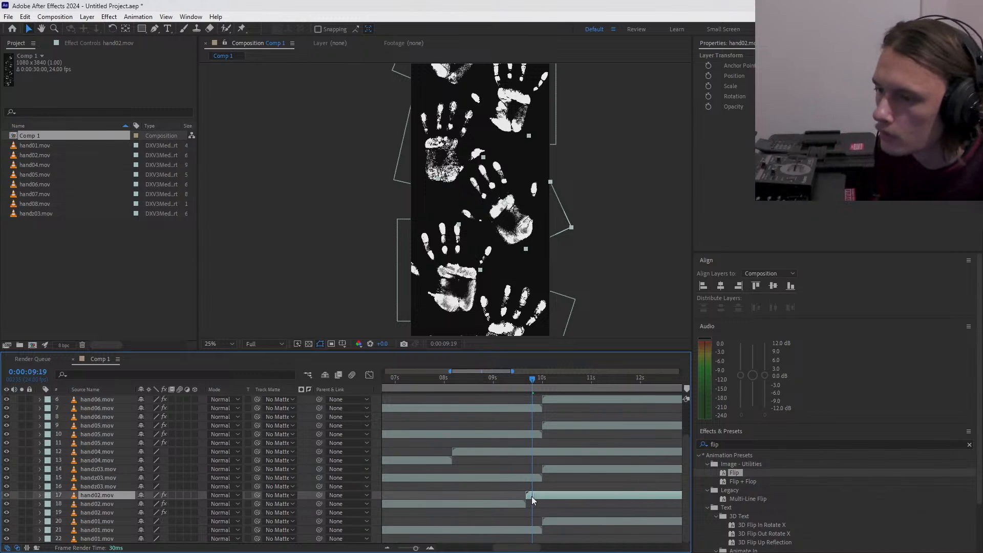
- Set the current time to 0:00:09:16 to check the third hand02.mov clip's start, and review all layers across the full 30-second timeline
click(527, 382)
drag(416, 548, 414, 548)
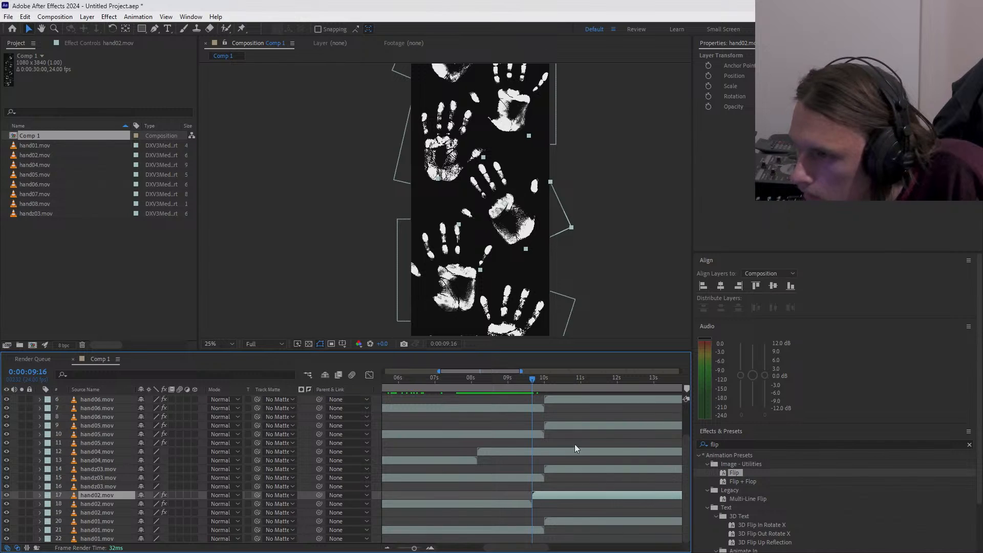
drag(686, 468, 686, 417)
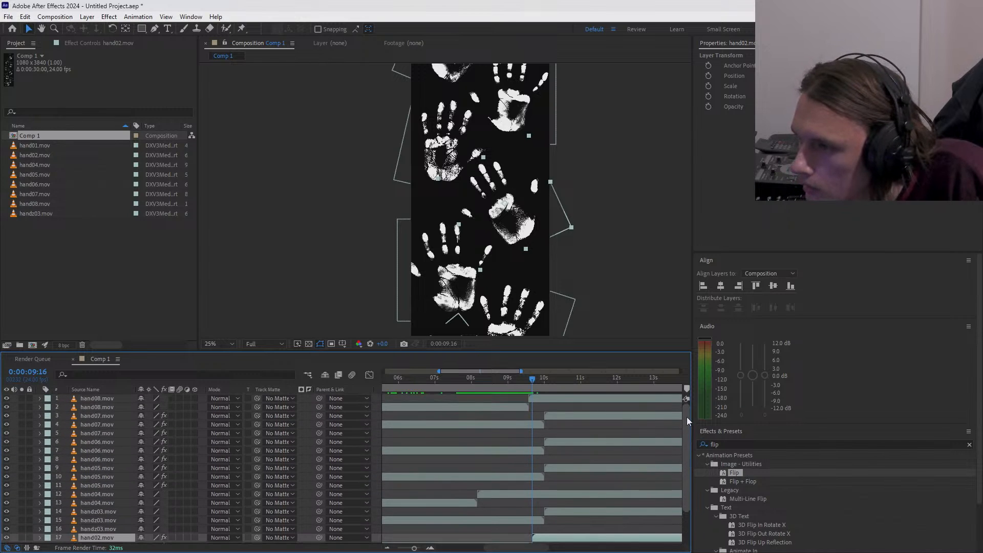
drag(415, 550, 397, 548)
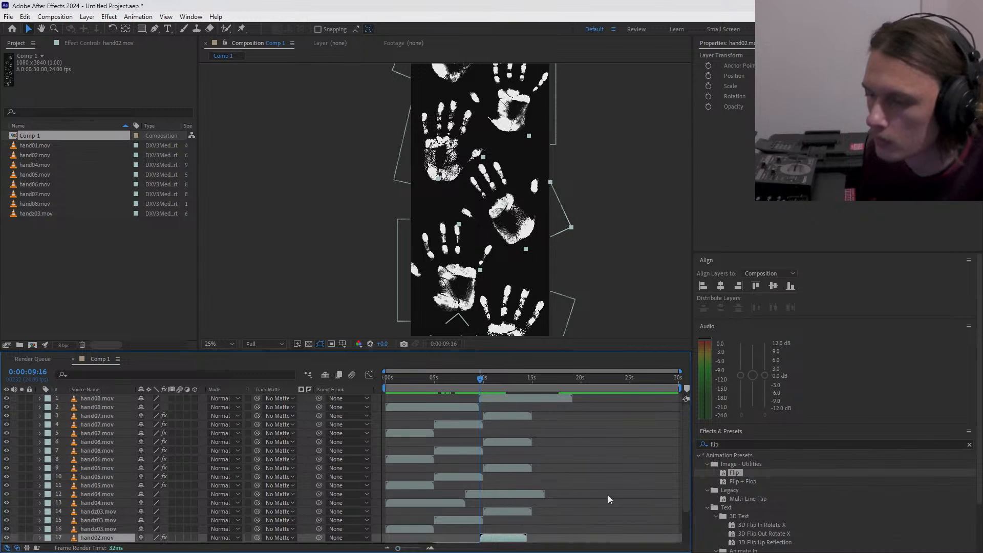
drag(690, 457, 686, 498)
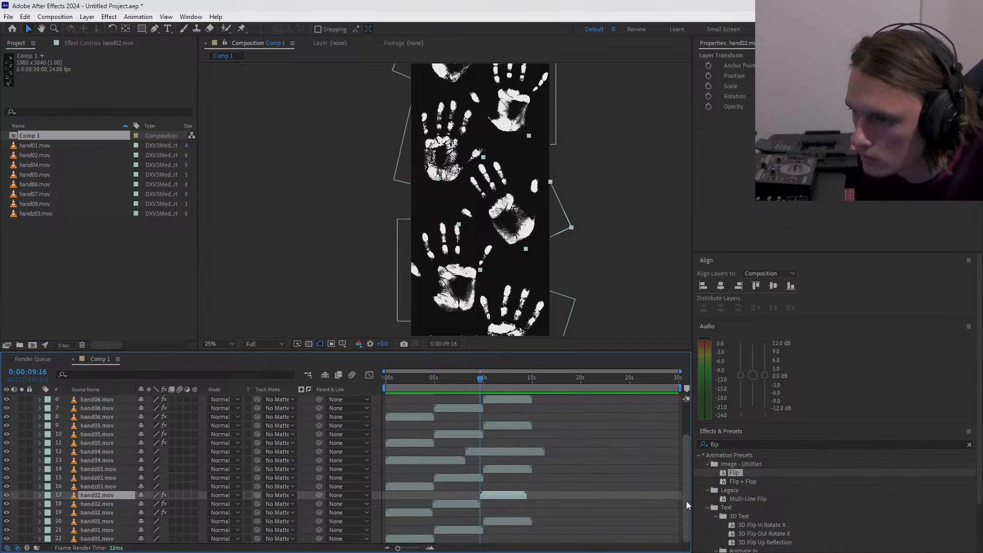
drag(686, 499, 686, 464)
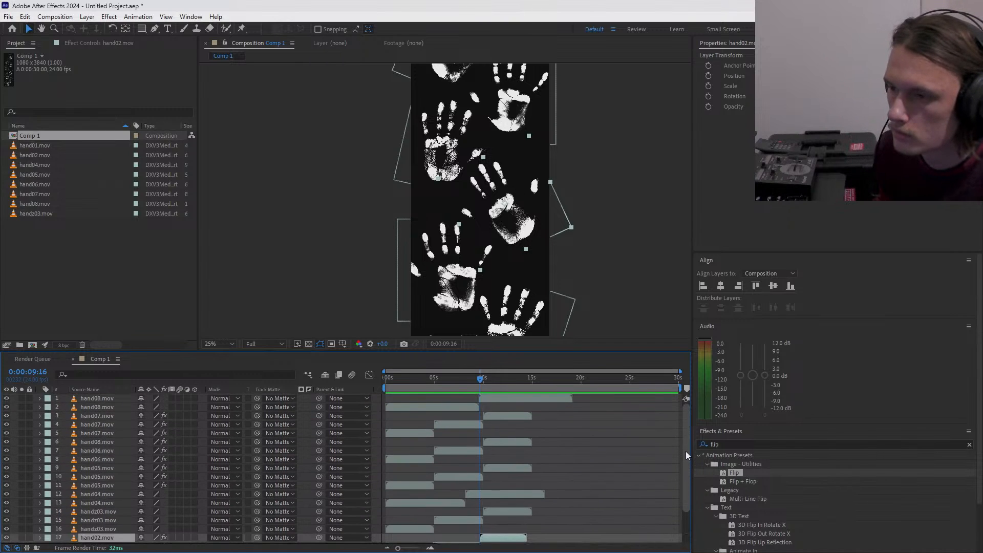
- Pre-compose the two hand08.mov layers together into a new composition
click(99, 398)
shift+click(97, 406)
right_click(97, 407)
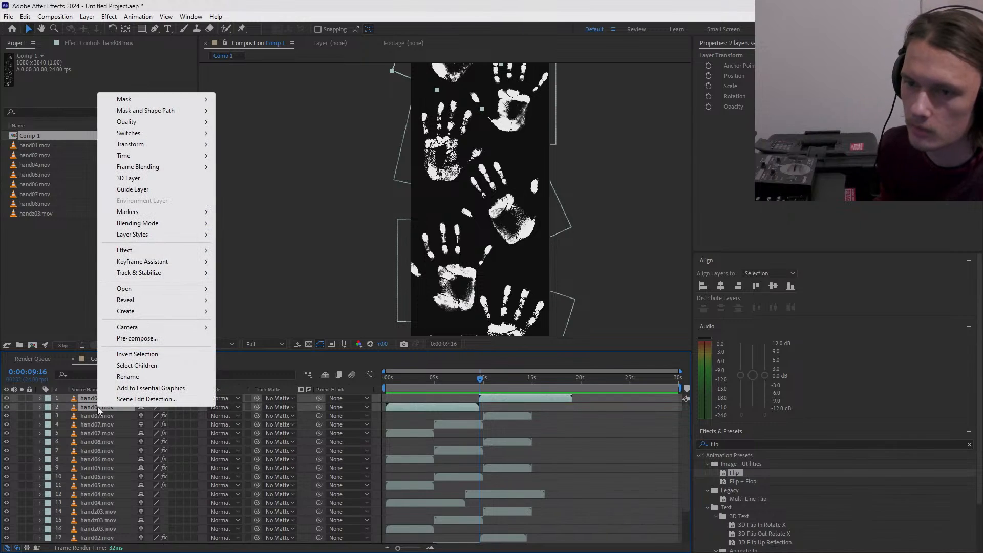
click(137, 338)
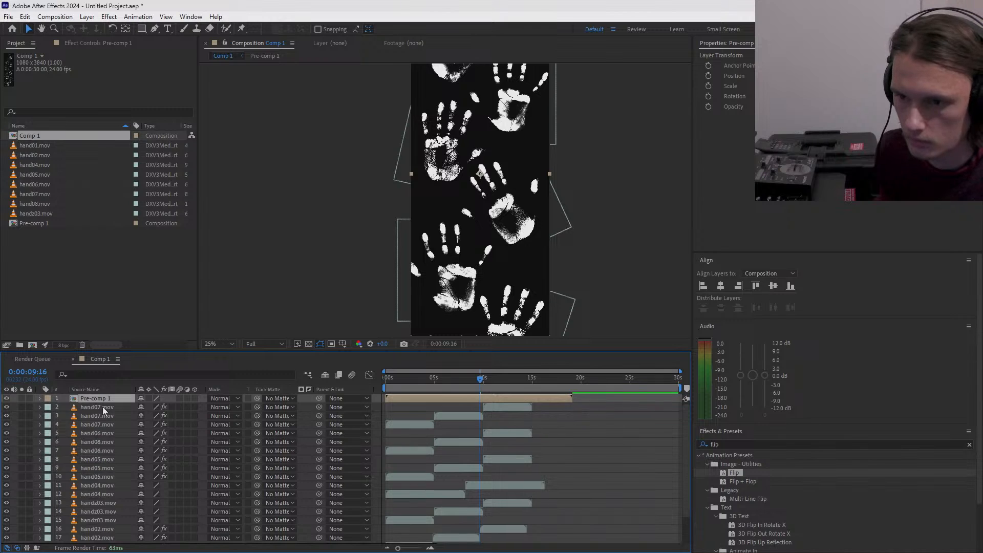
- Pre-compose the three hand07.mov layers into one composition, moving all attributes and matching its duration to the selected layers
click(103, 407)
shift+click(100, 422)
right_click(101, 423)
click(141, 354)
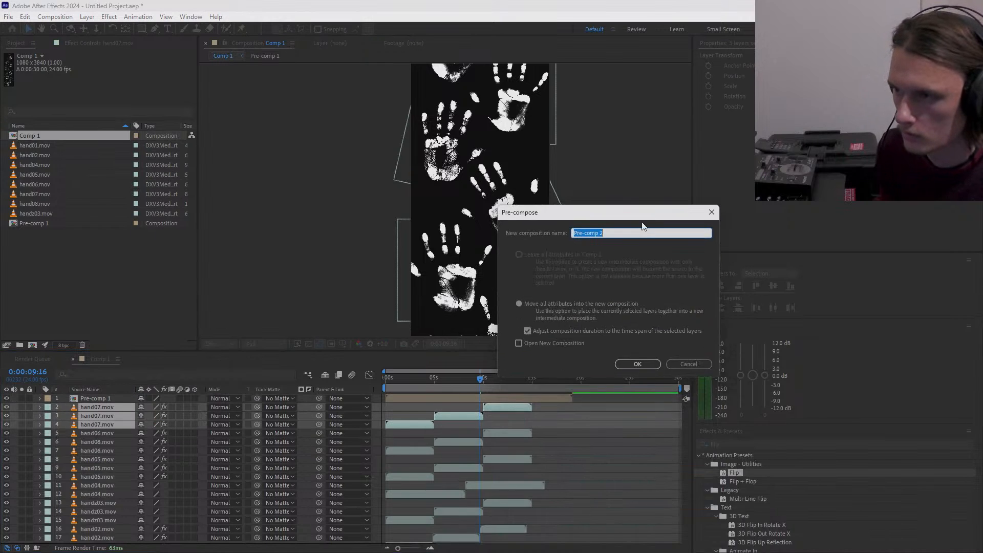
click(638, 364)
- Pre-compose the three hand06.mov layers into one composition with the default name and options
click(97, 414)
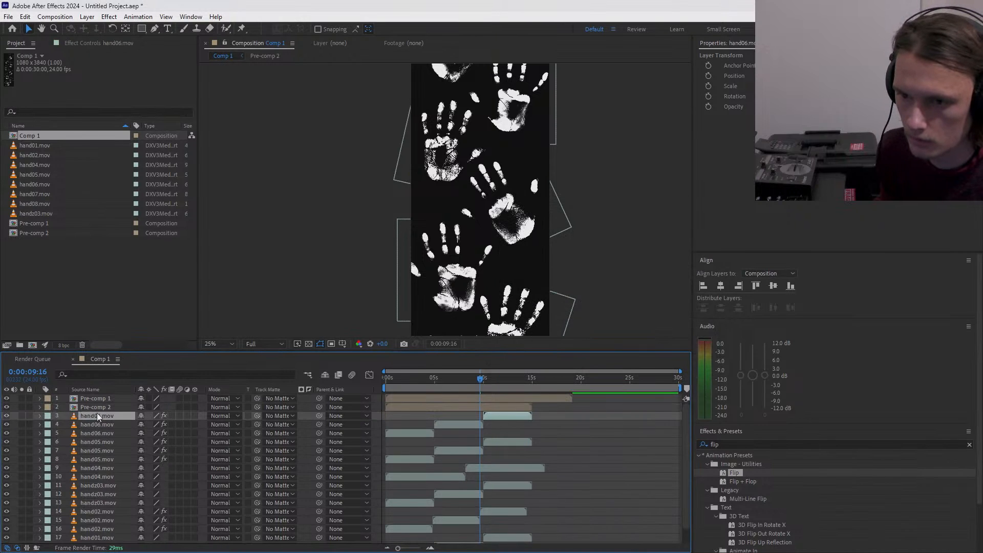
shift+click(97, 434)
right_click(97, 434)
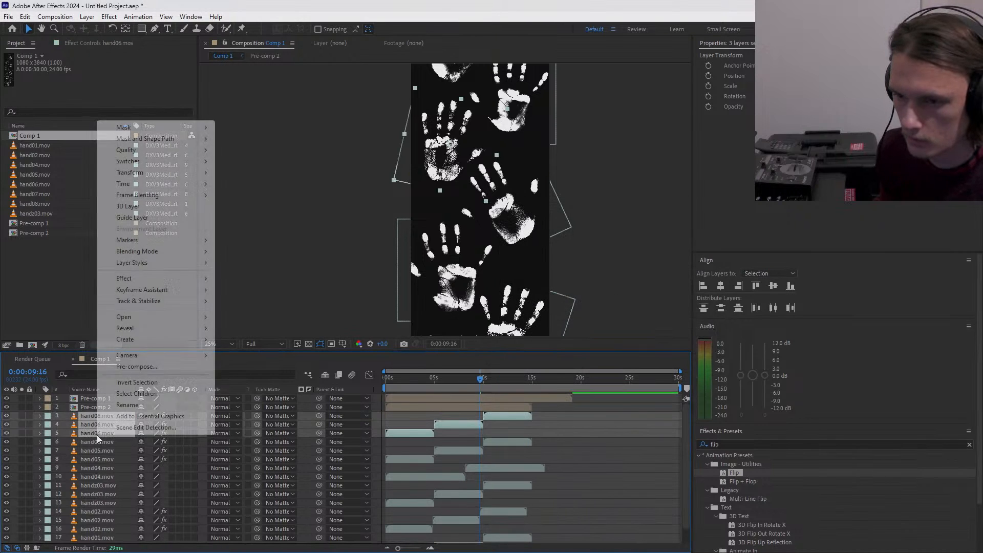
click(134, 367)
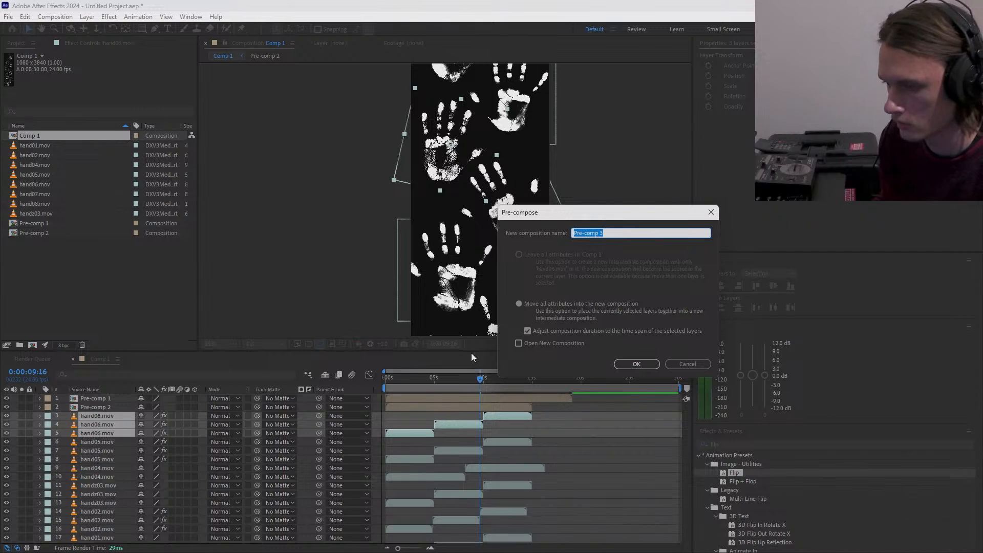
key(Return)
- Pre-compose the three hand05.mov layers into one composition with the default name and options
click(106, 426)
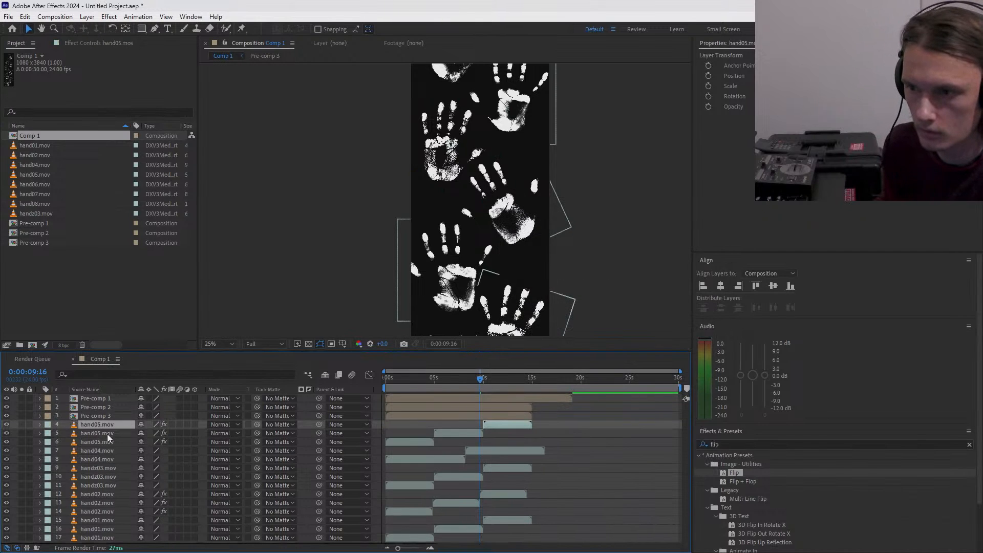
shift+click(102, 440)
right_click(102, 440)
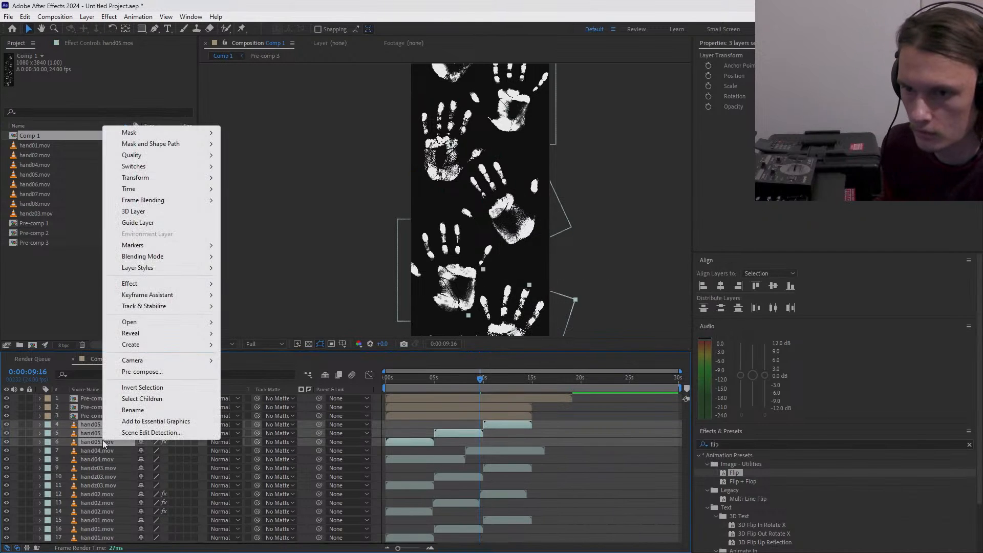
click(144, 373)
key(Return)
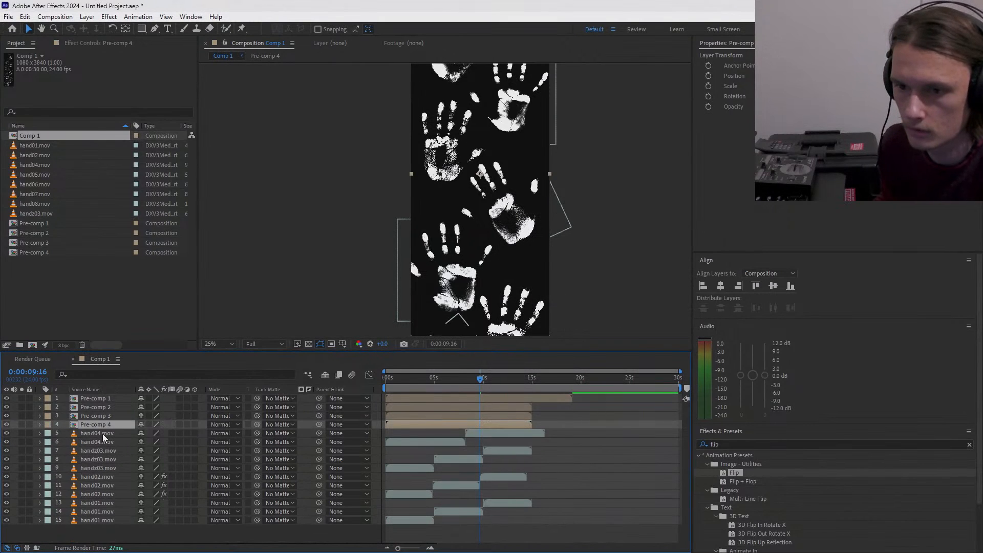
- Pre-compose the two hand04.mov layers into one composition with the default name and options
click(102, 434)
shift+click(101, 442)
right_click(101, 443)
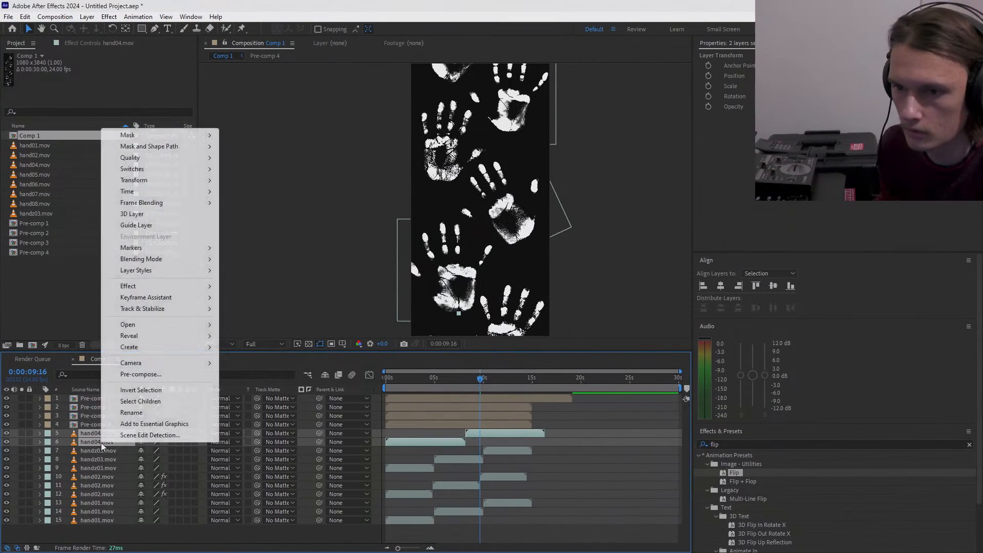
click(133, 374)
key(Return)
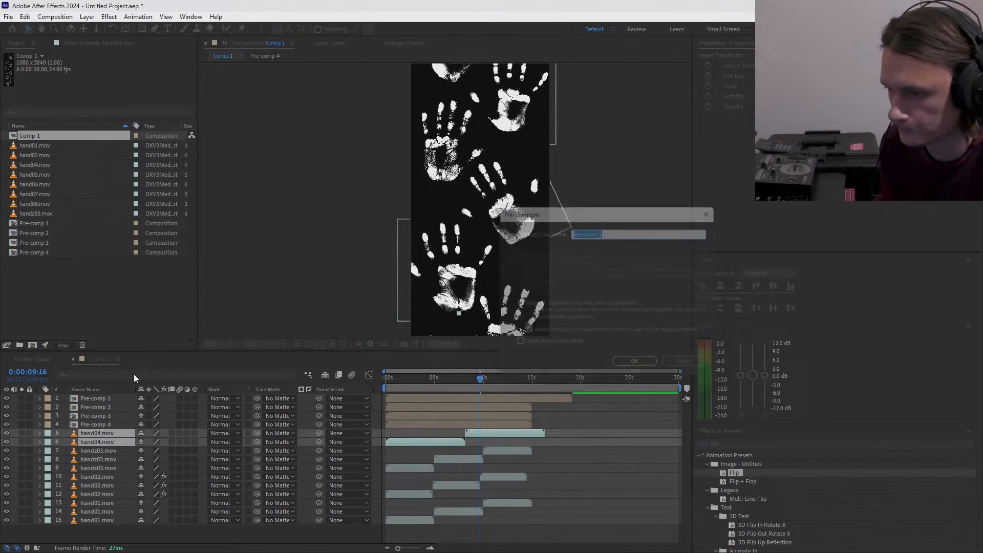
- Pre-compose the three handz03.mov layers into one composition with the default name and options
click(104, 443)
shift+click(102, 455)
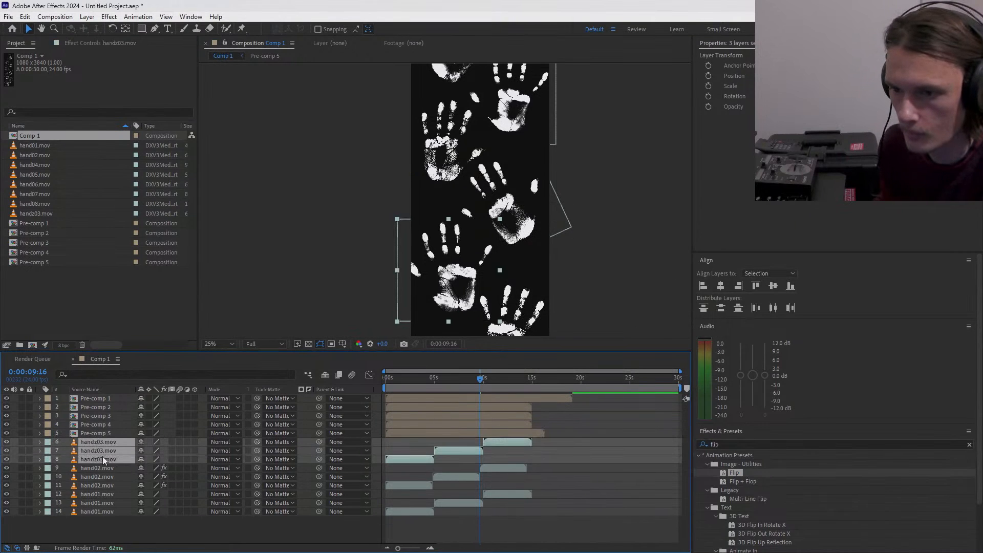
right_click(103, 457)
click(142, 388)
key(Return)
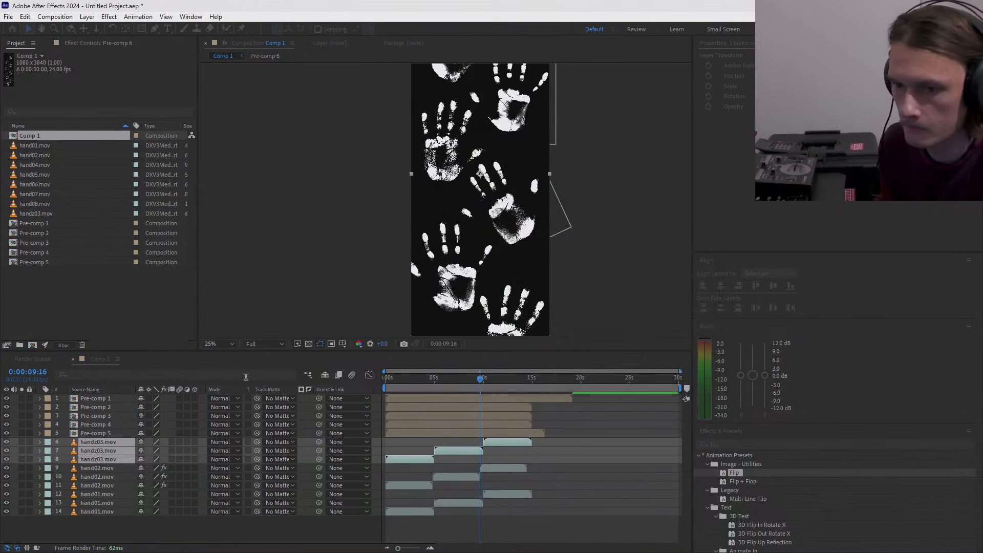
- Pre-compose the three hand02.mov layers into one composition with the default name and options
click(103, 450)
shift+click(101, 464)
right_click(101, 466)
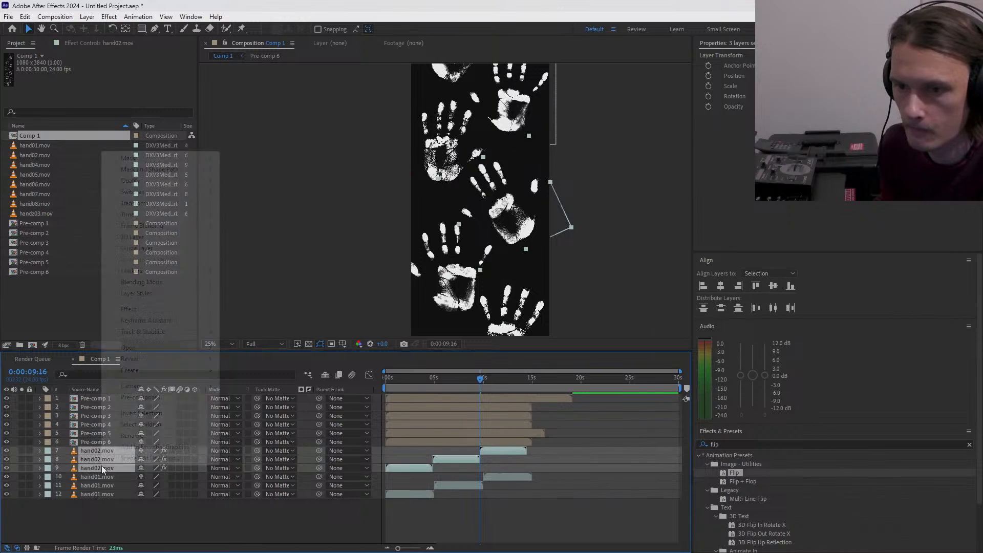
click(143, 402)
key(Return)
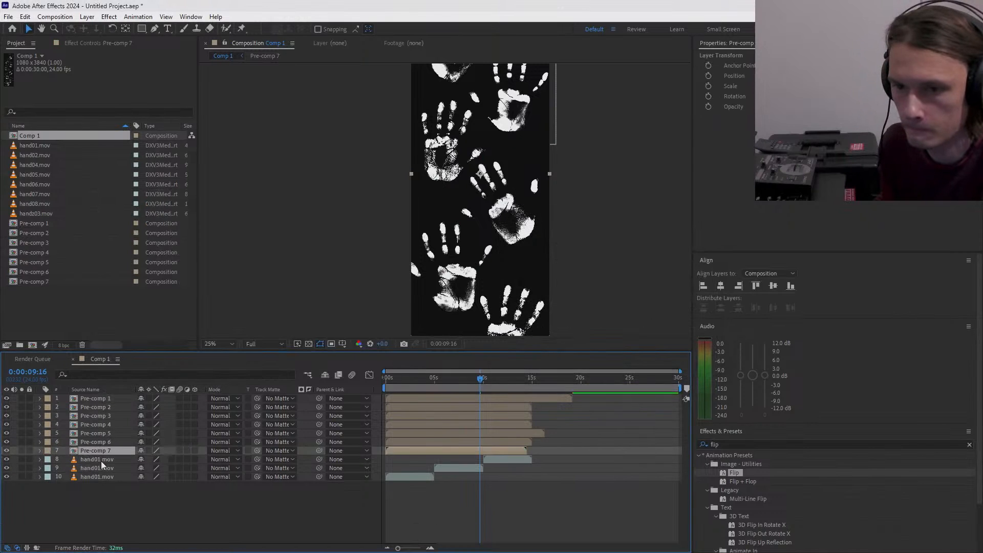
- Pre-compose the three hand01.mov layers into one composition with the default name and options
click(101, 460)
shift+click(99, 475)
right_click(98, 476)
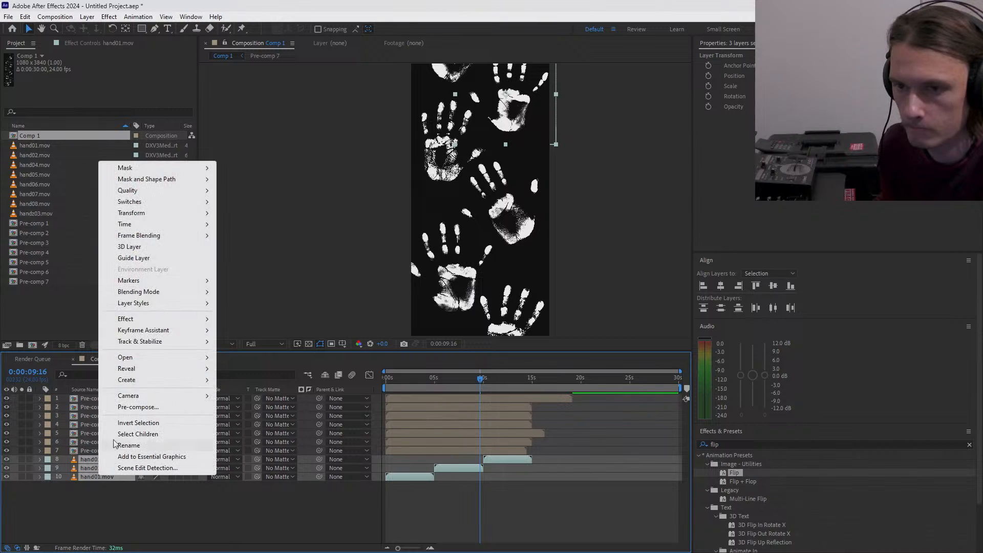
click(128, 408)
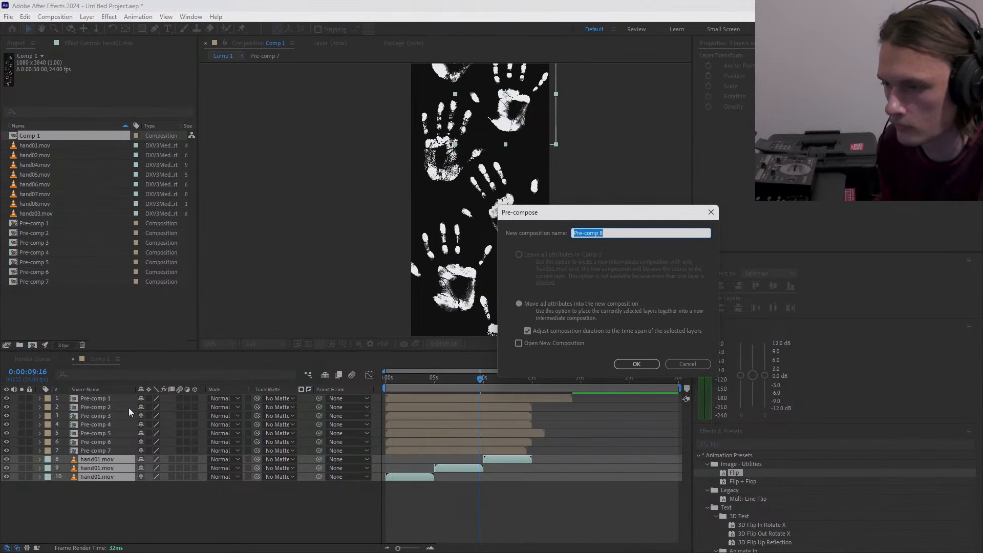
key(Return)
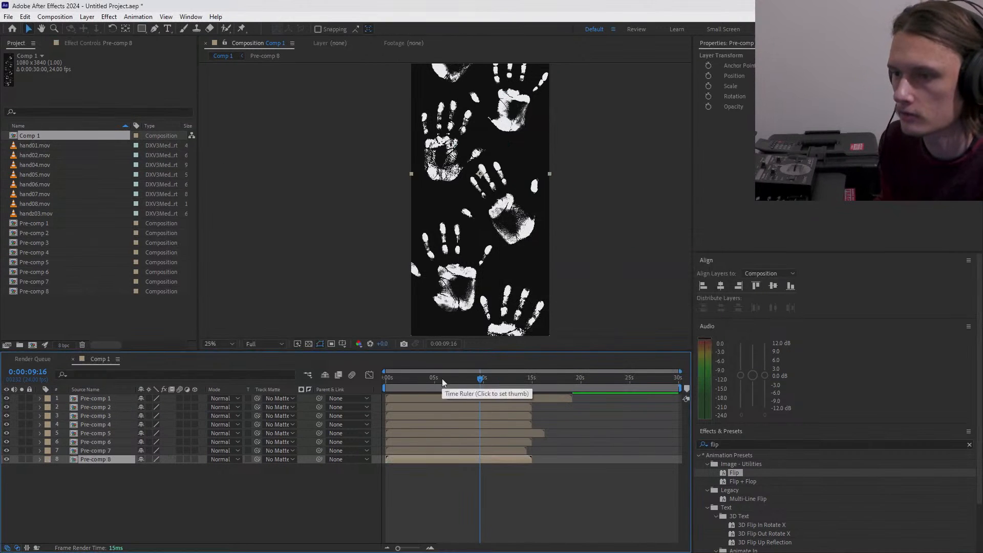
- Go to 0:00:00:00 and shift the pre-comp layers slightly earlier so that they cover the composition's first frame
mouse_move(441, 379)
mouse_down()
mouse_move(387, 391)
mouse_move(427, 389)
mouse_up()
drag(406, 549, 430, 550)
click(396, 452)
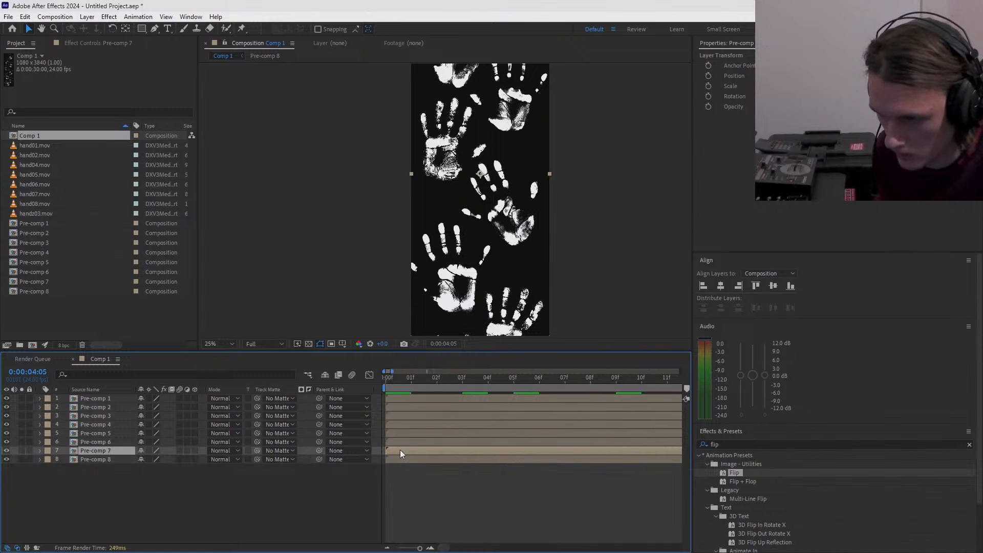
click(386, 378)
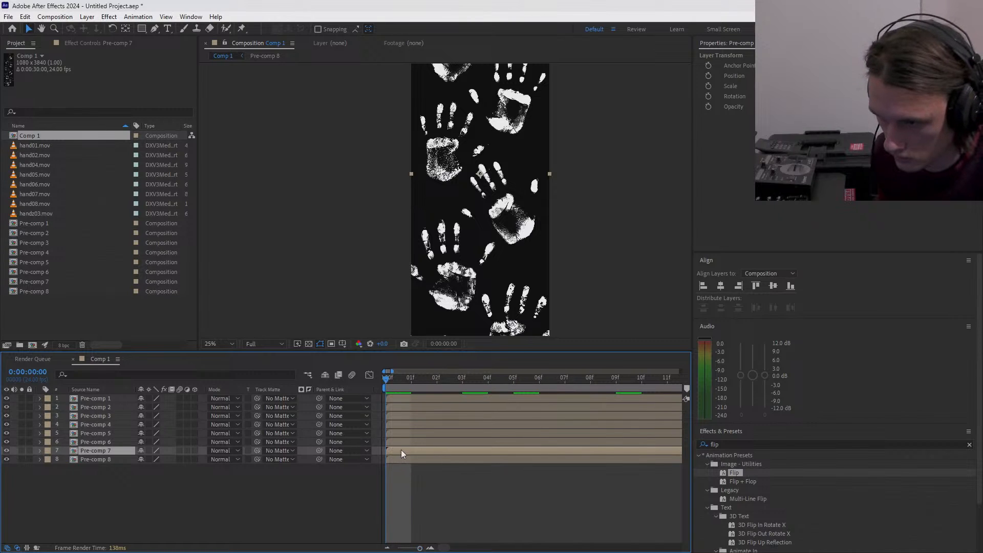
drag(390, 453, 386, 453)
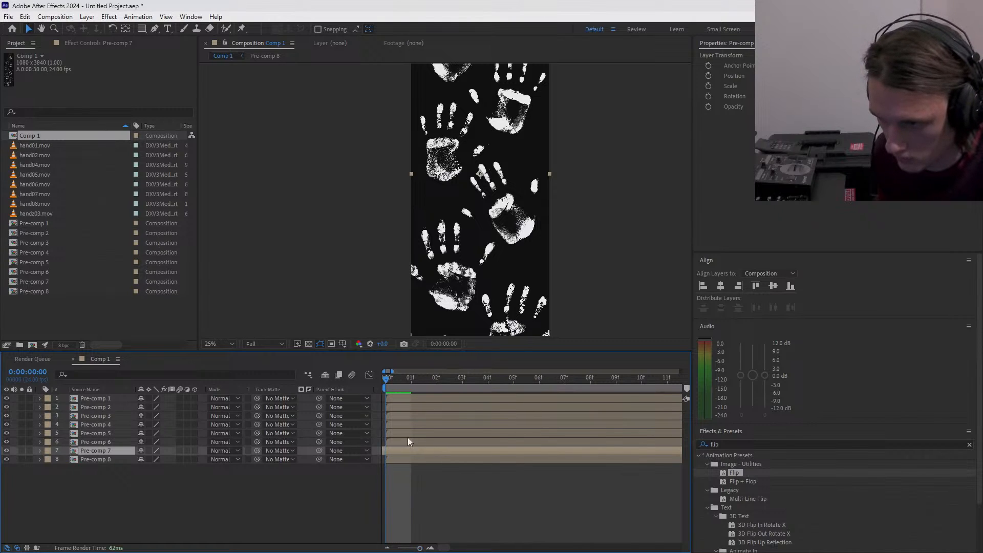
click(400, 435)
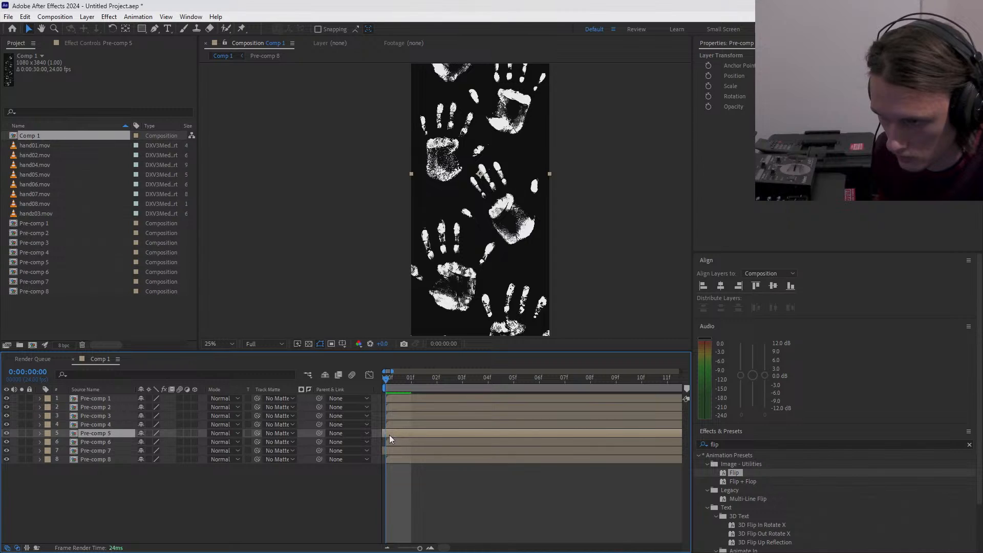
click(408, 414)
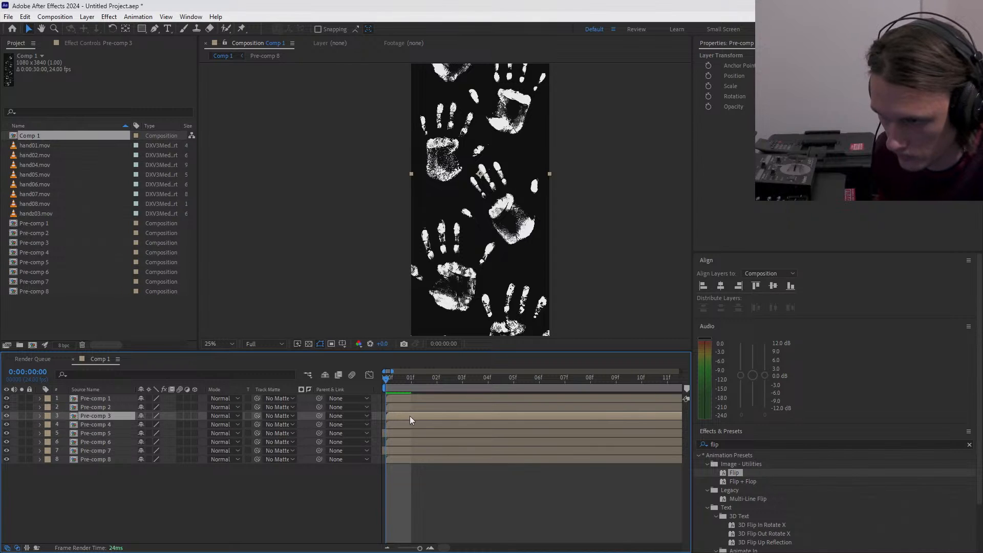
click(401, 400)
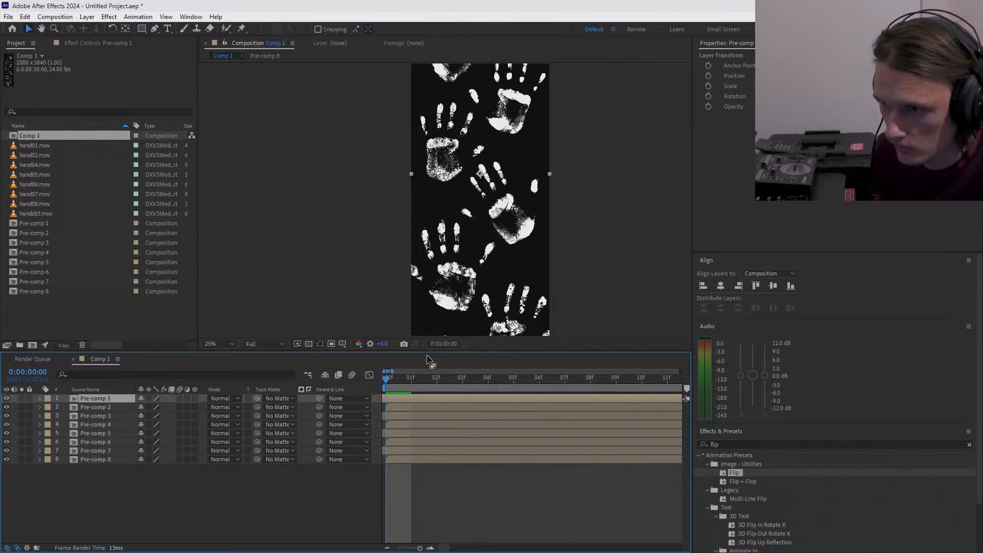
- Enlarge the composition viewer and preview the handprint animation from the start of the full timeline
drag(426, 351, 425, 405)
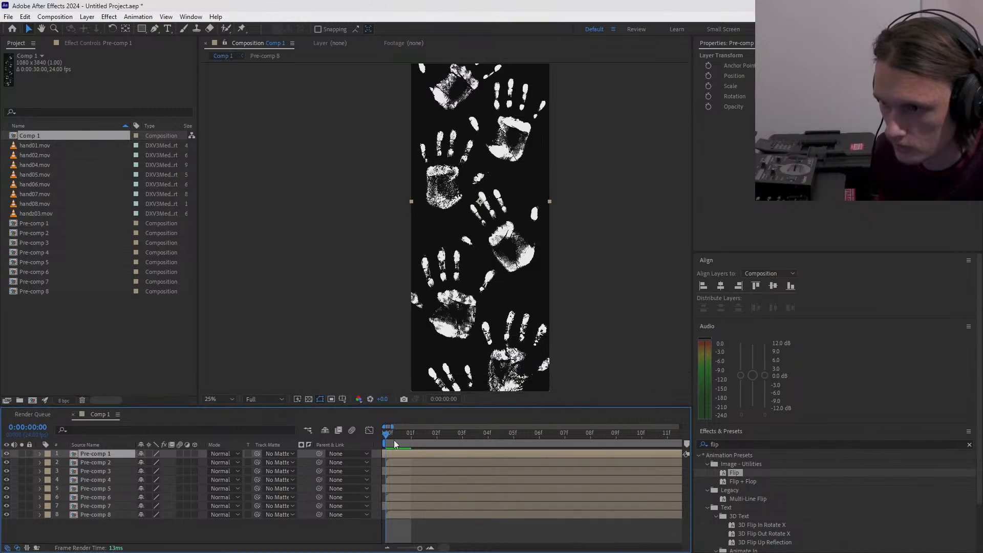
click(413, 434)
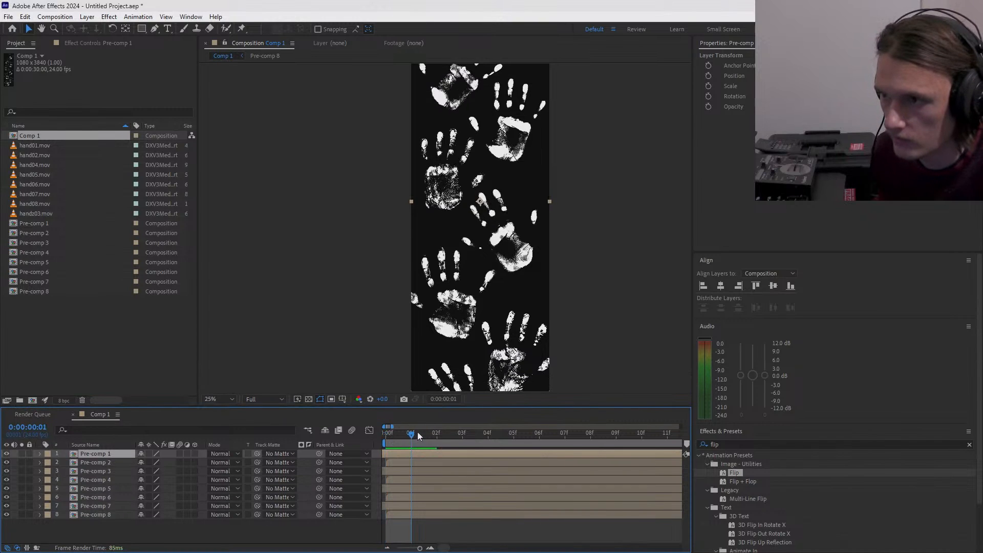
drag(418, 435, 381, 490)
key(space)
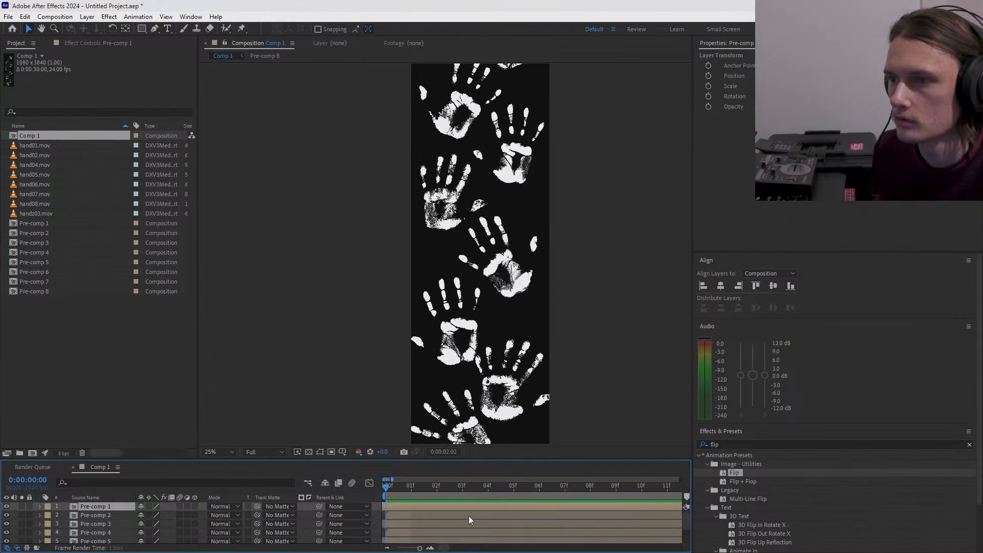
click(387, 548)
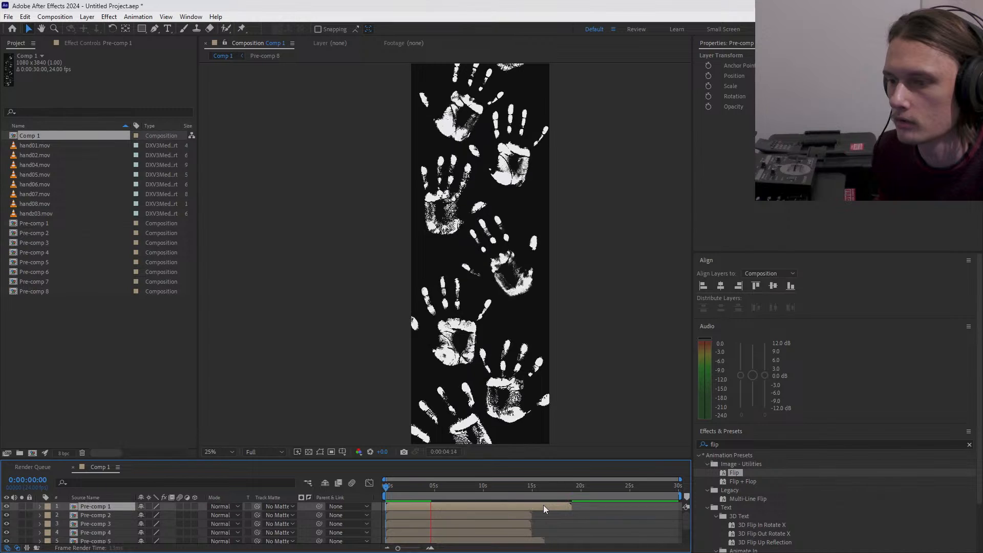
key(space)
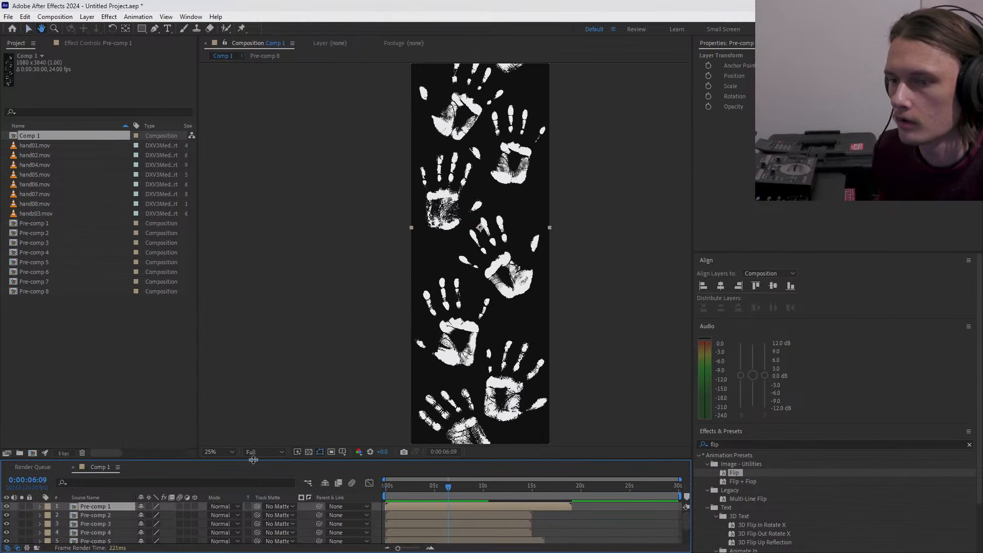
- Set the preview resolution to Half and return the current time to 0:00:00:00
click(260, 452)
click(268, 488)
drag(408, 485, 370, 497)
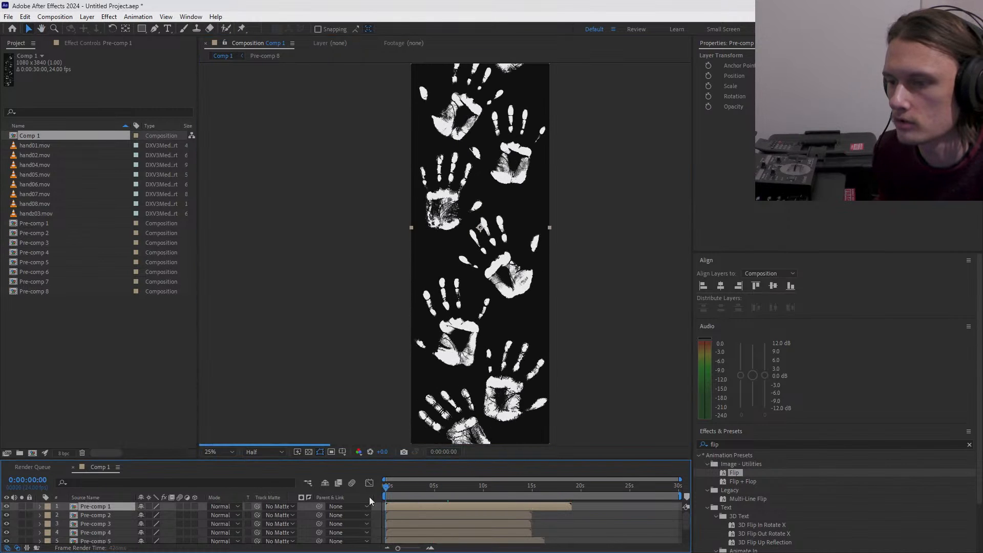
- Preview the handprint animation from the start up to 0:00:08:14 and examine the lower hands
key(space)
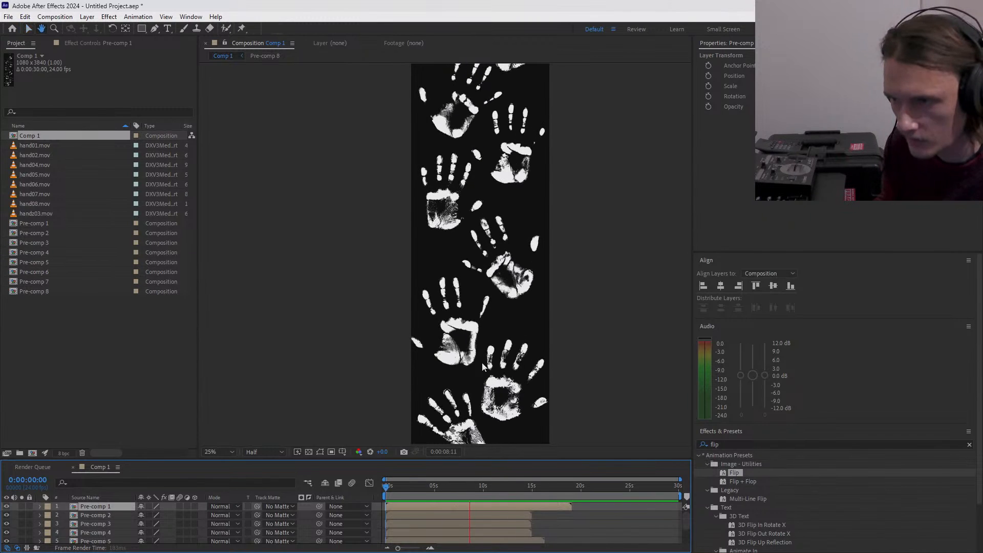
key(space)
drag(459, 330, 461, 284)
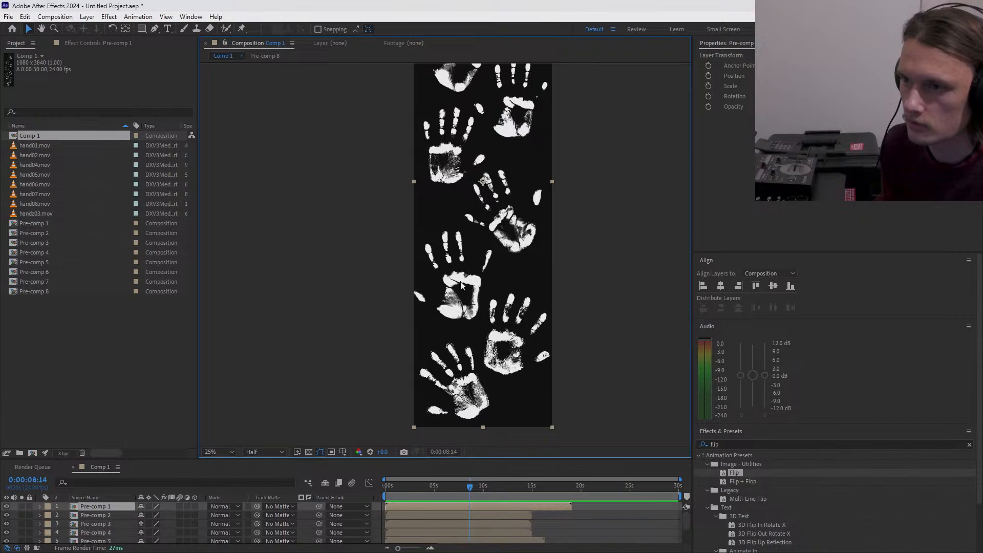
- Check the pre-comp layers one by one to find the one holding the lower-left handprint, and select Pre-comp 6
click(563, 524)
click(477, 506)
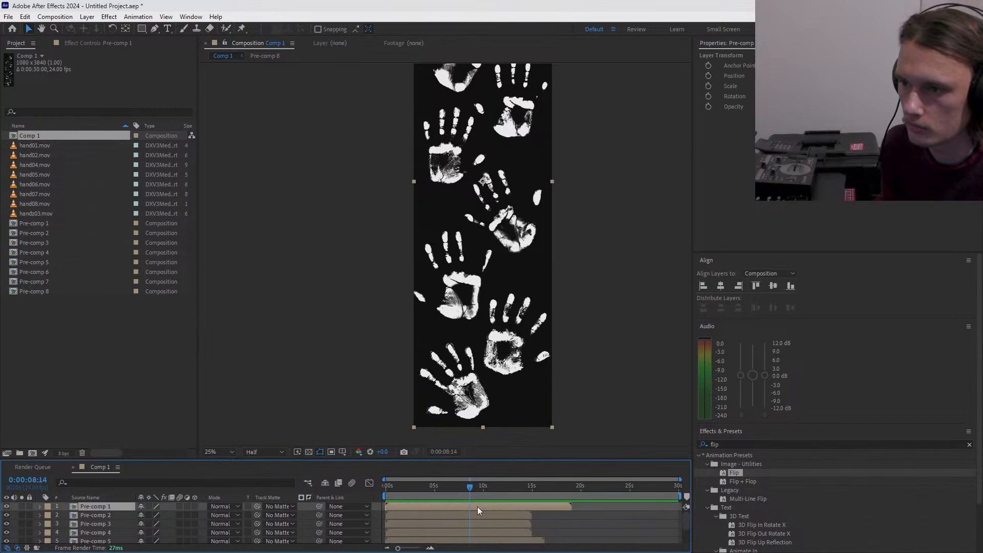
click(452, 301)
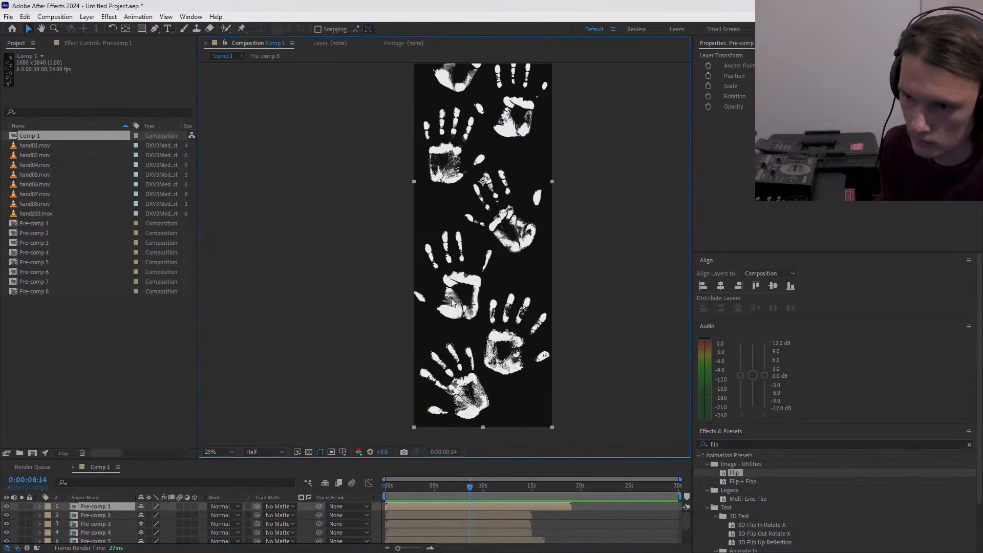
click(103, 519)
click(103, 526)
scroll(104, 527, down, 3)
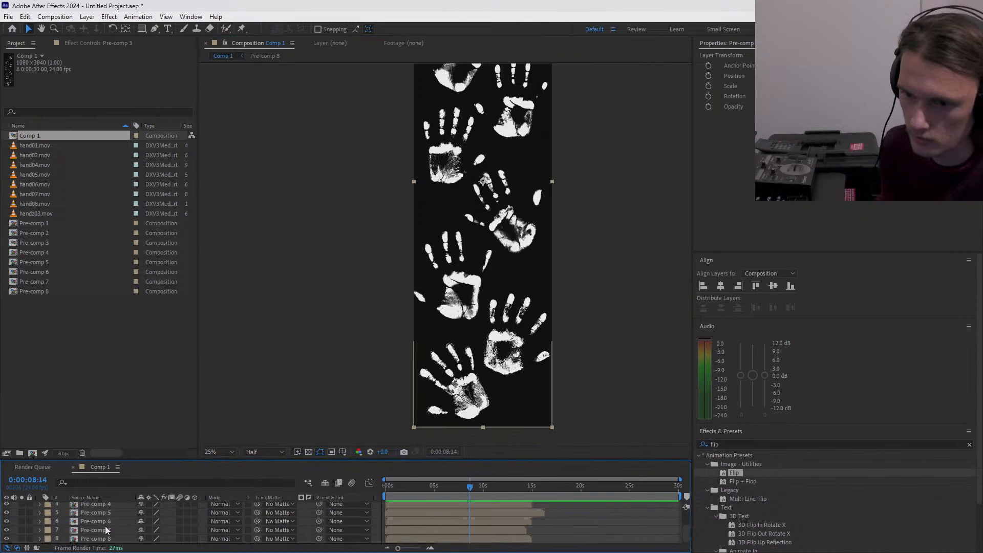
click(104, 523)
click(104, 531)
click(104, 541)
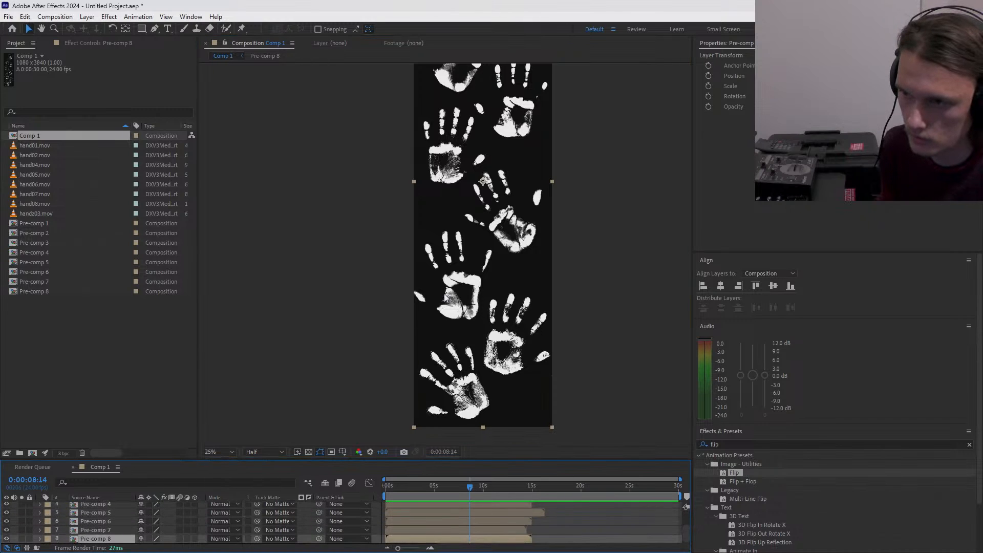
click(447, 295)
click(100, 530)
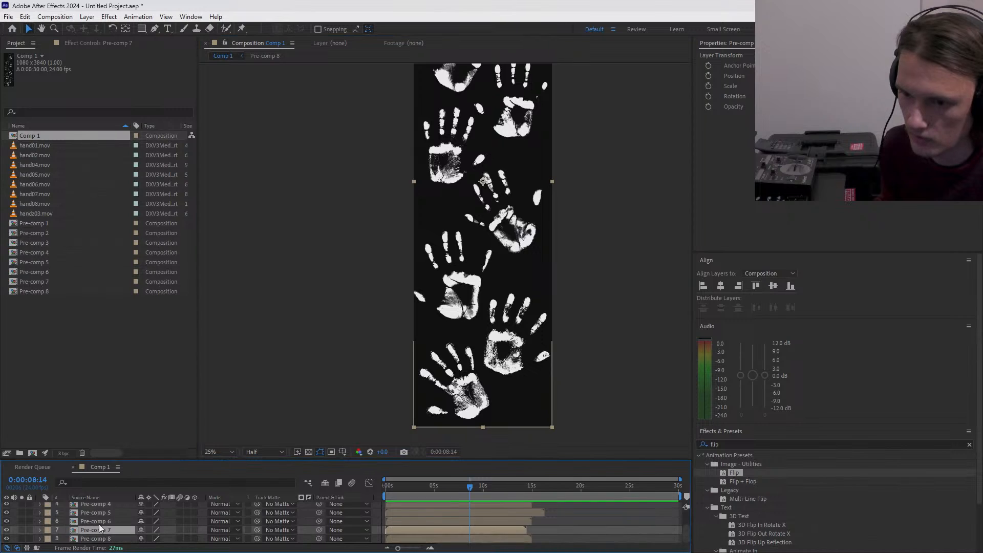
click(100, 522)
click(460, 277)
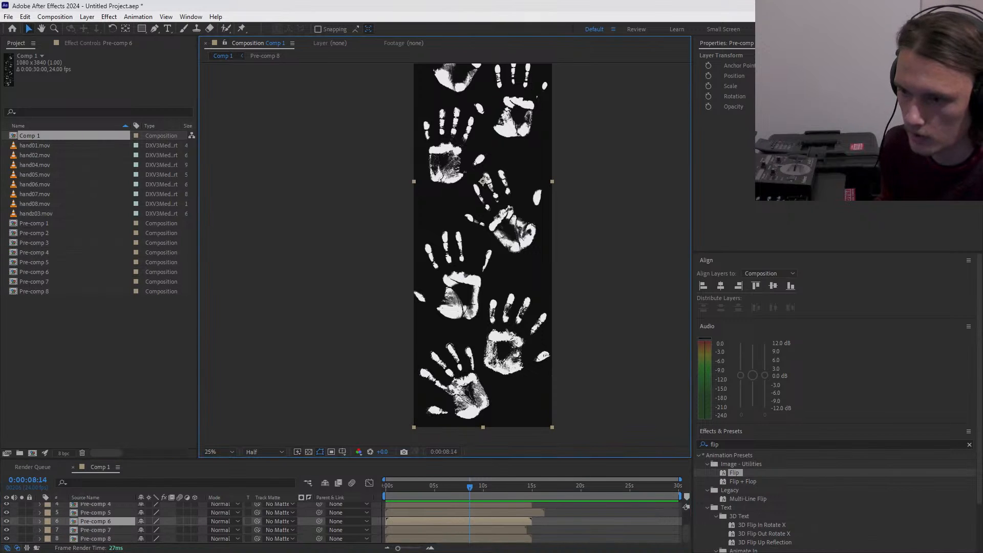
- Try to move the Pre-comp 6 handprint slightly left in the composition, and undo the move
click(594, 522)
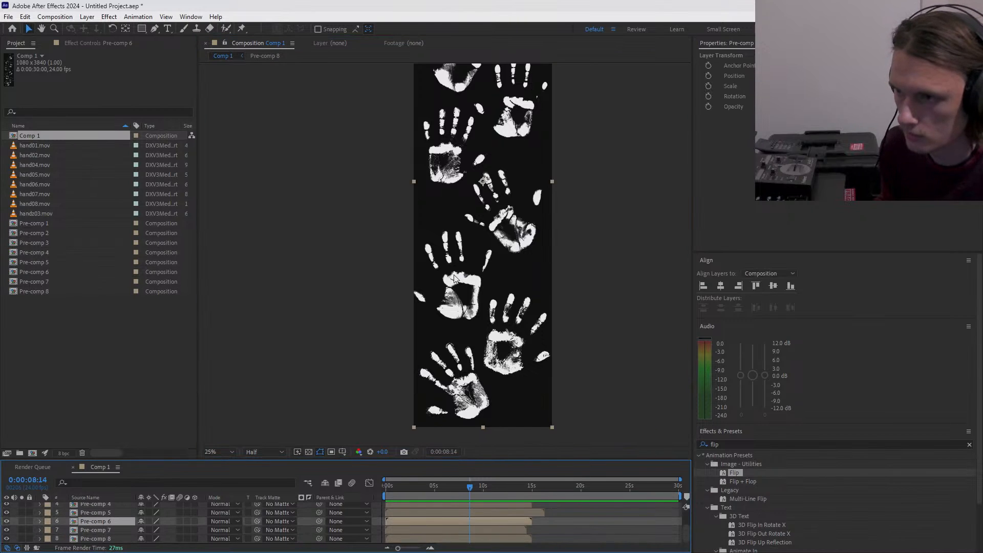
mouse_move(455, 278)
mouse_down()
mouse_move(468, 280)
mouse_move(447, 283)
mouse_up()
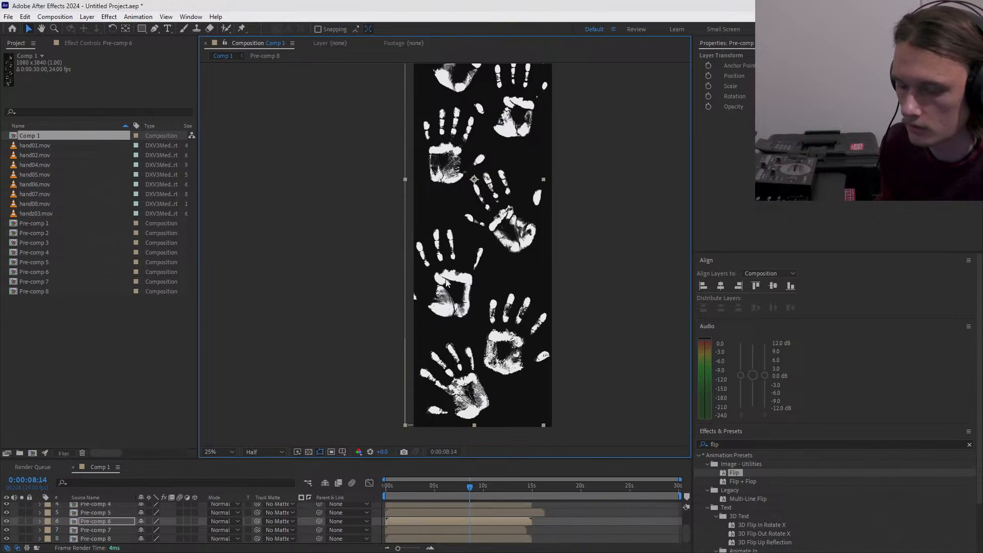
key(ctrl+z)
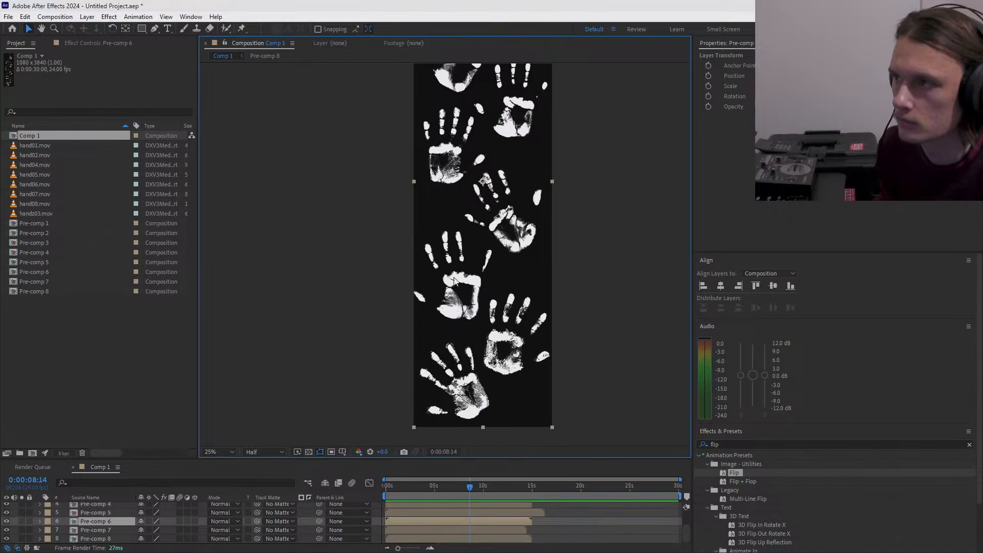
- Scale the Pre-comp 6 layer down slightly, shift it a little to the left, and check it at other times
drag(783, 86, 779, 86)
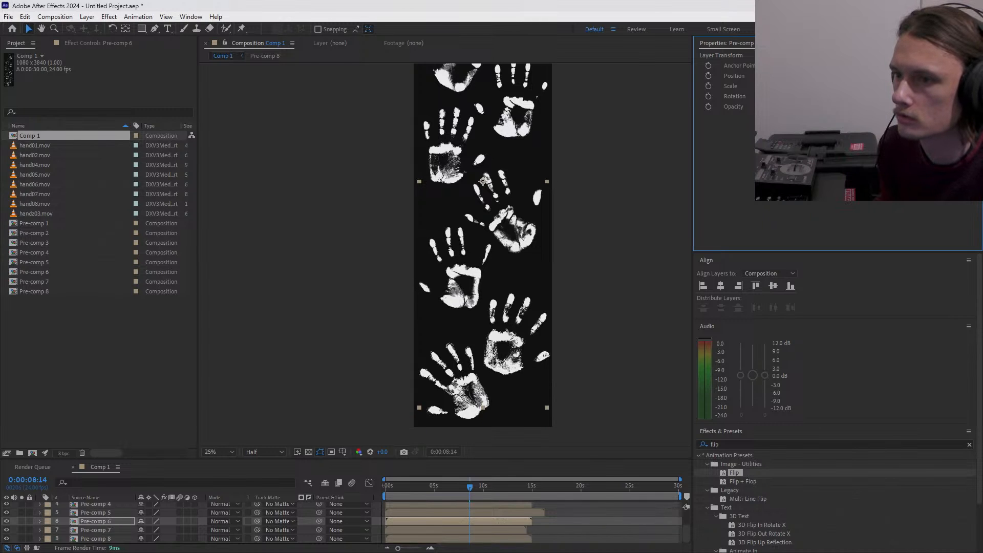
drag(470, 486, 438, 489)
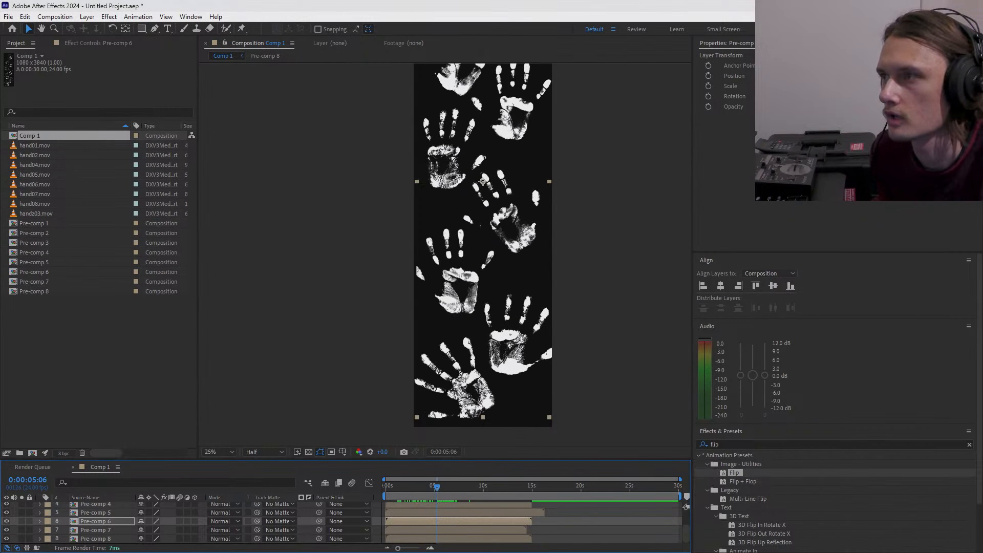
drag(791, 75, 785, 76)
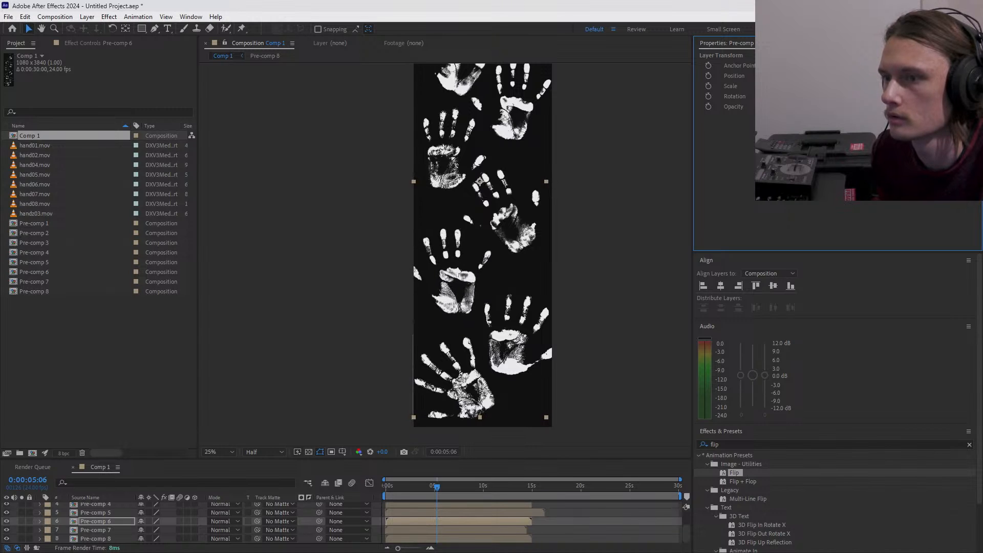
drag(425, 488, 524, 512)
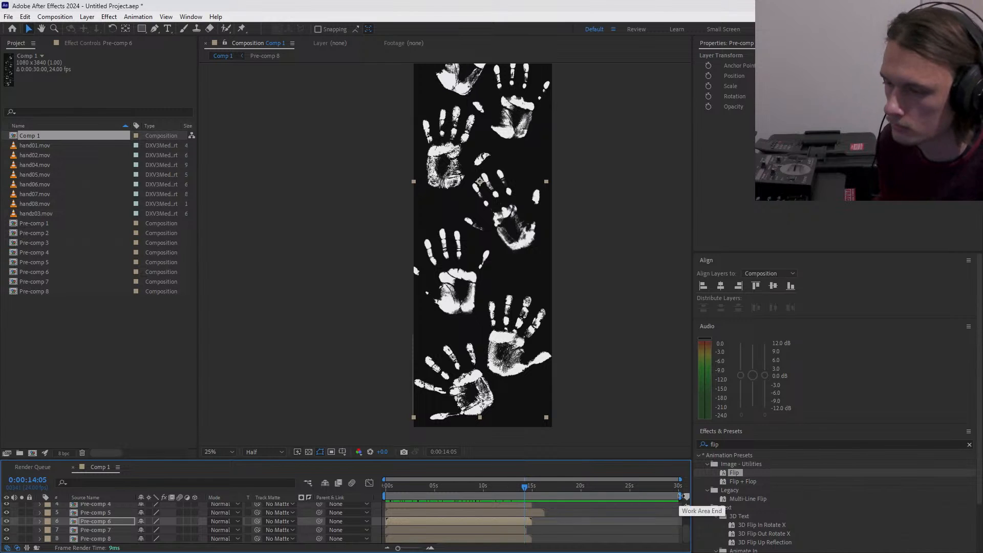
- Shorten the work area to end at about 22 seconds and scrub through the animation
drag(681, 495, 604, 493)
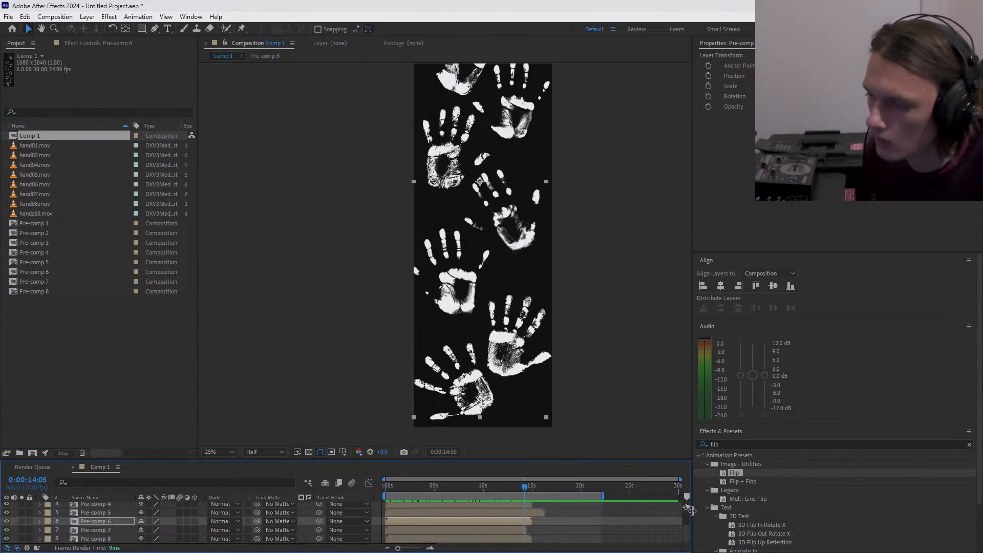
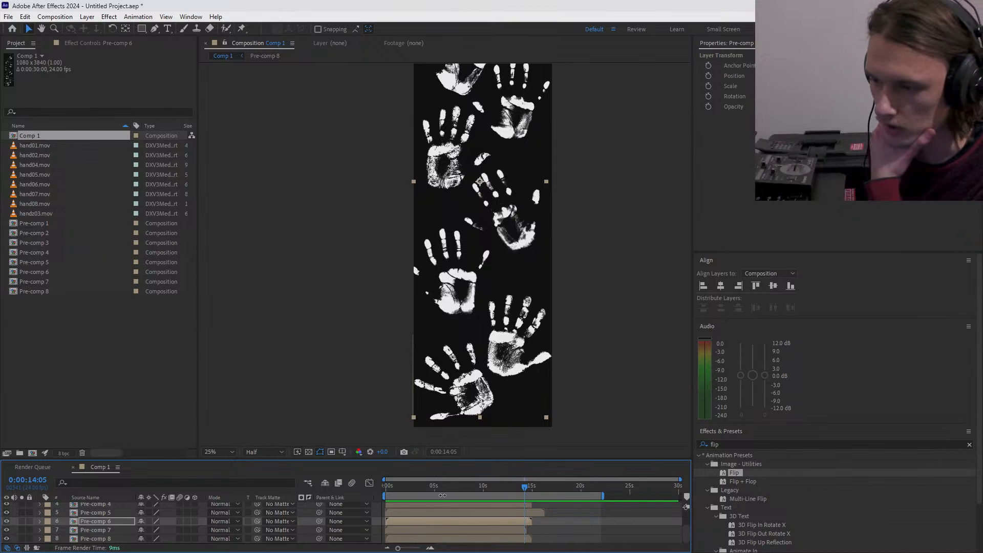
drag(435, 487, 518, 491)
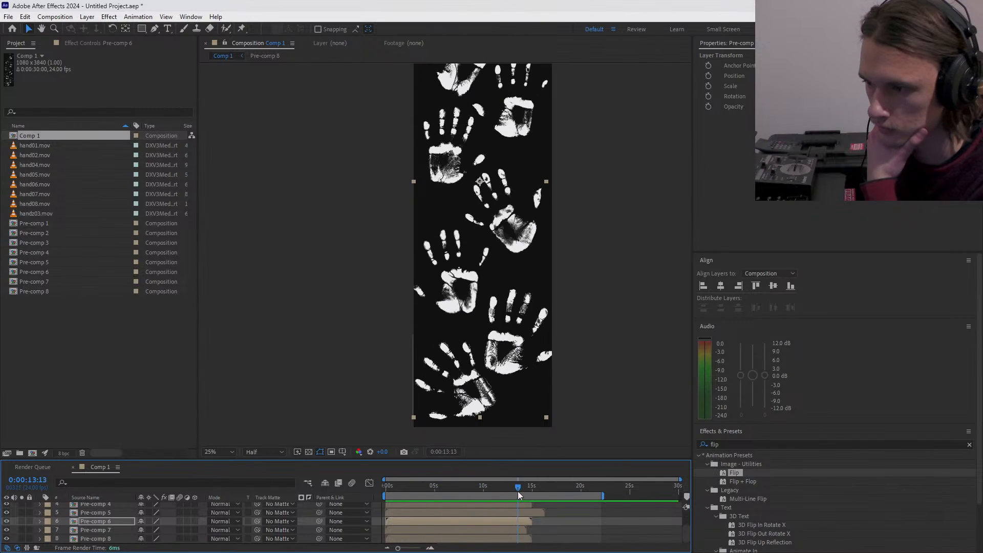
scroll(497, 336, down, 1)
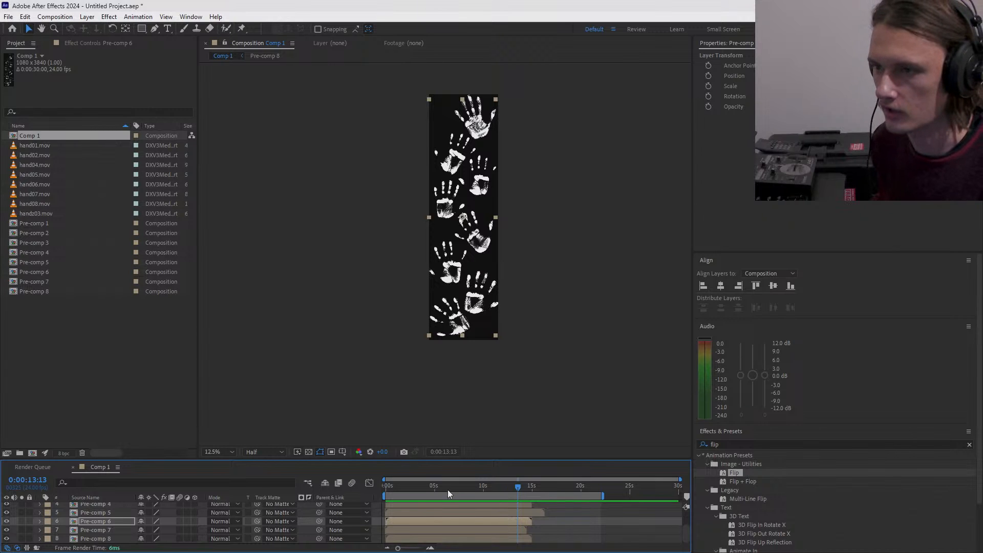
drag(448, 491, 513, 491)
- Enlarge the Timeline to show all eight pre-comp layers and examine their ends around 0:00:14:11
drag(647, 458, 625, 381)
drag(511, 408, 527, 413)
drag(399, 549, 418, 548)
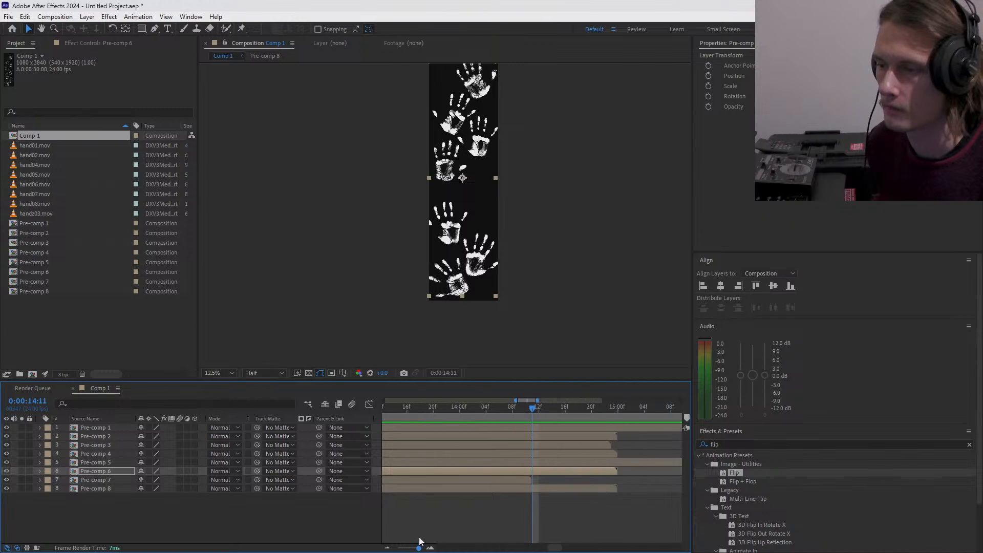
click(567, 462)
drag(424, 549, 414, 547)
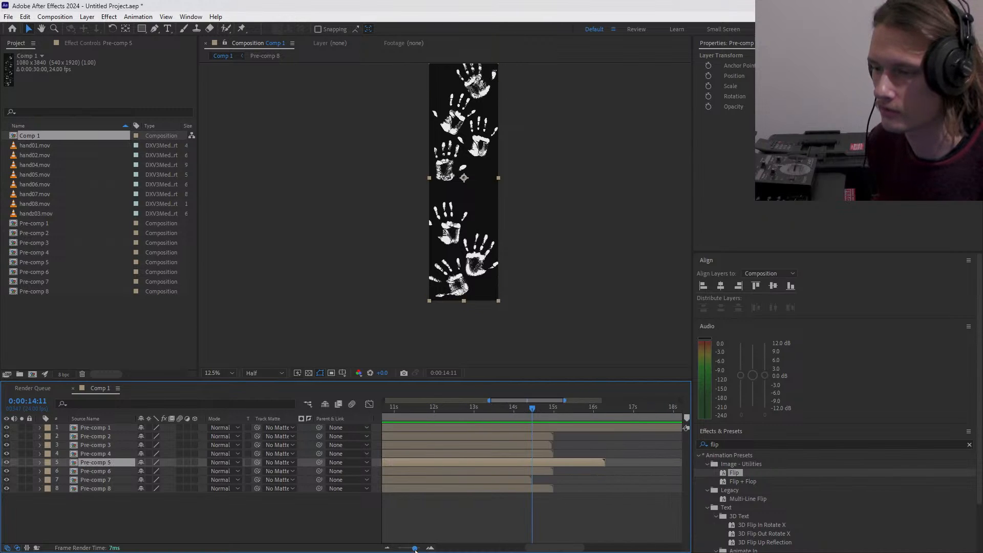
right_click(463, 462)
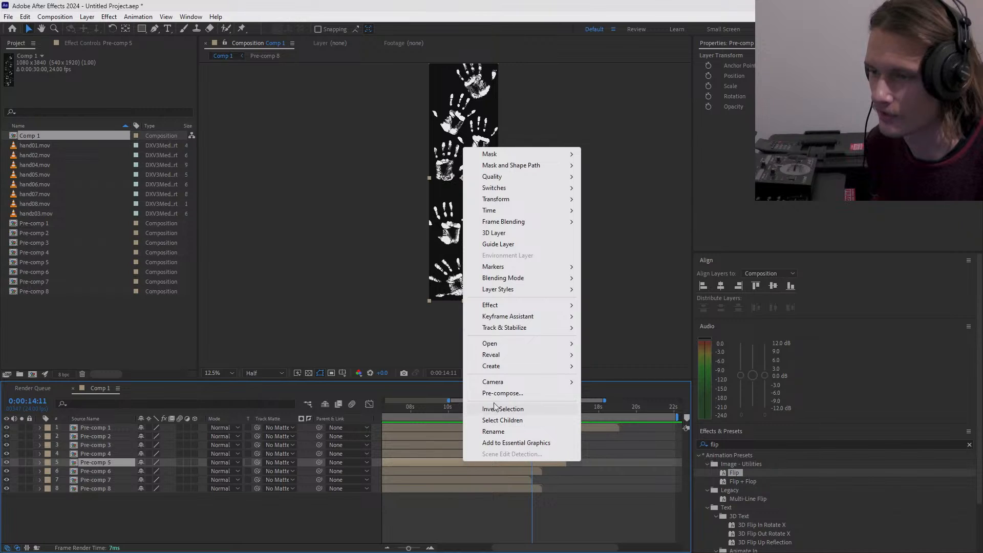
mouse_move(532, 214)
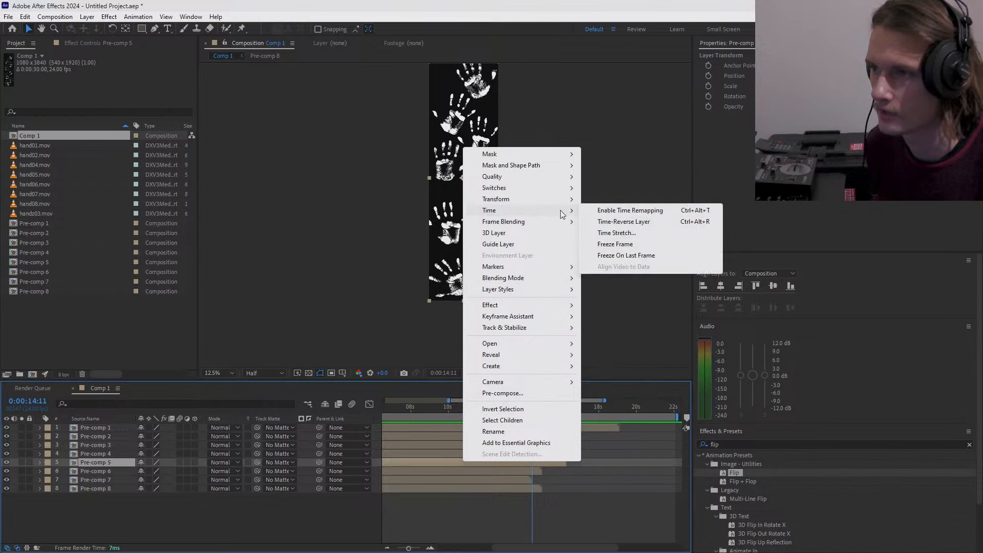
click(605, 235)
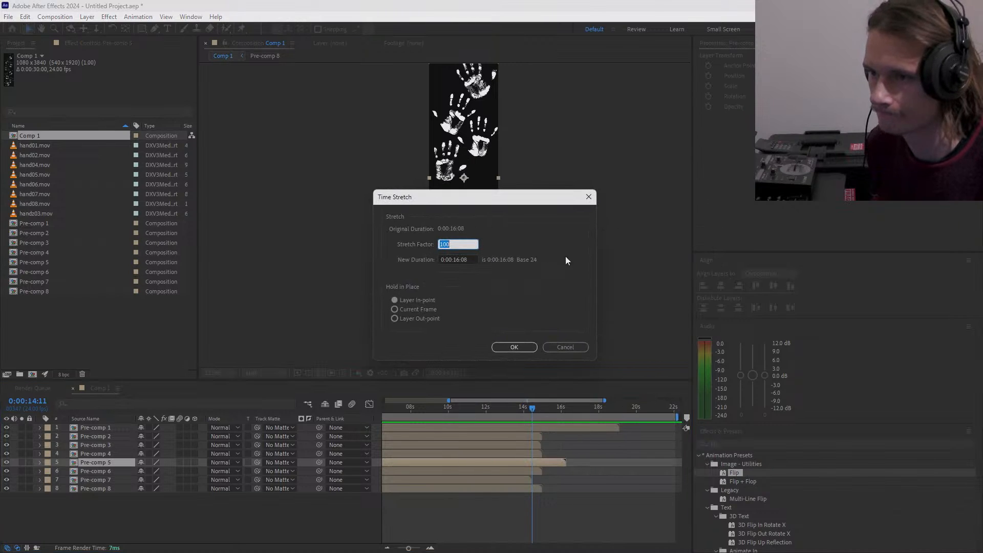
click(564, 348)
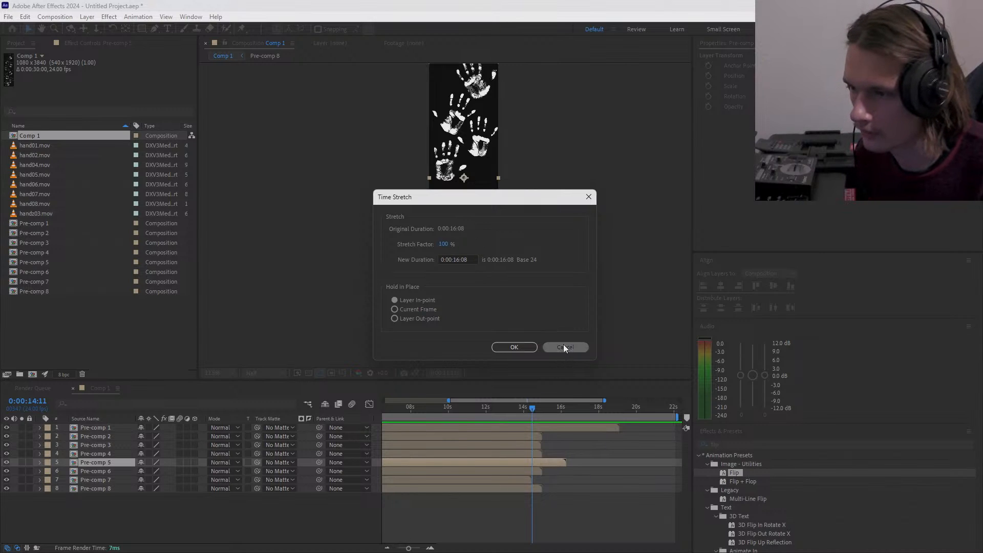
- Go to 0:00:15:00 and time-stretch the Pre-comp 5 layer to a new duration of 0:00:15:00, holding the layer in-point
click(542, 408)
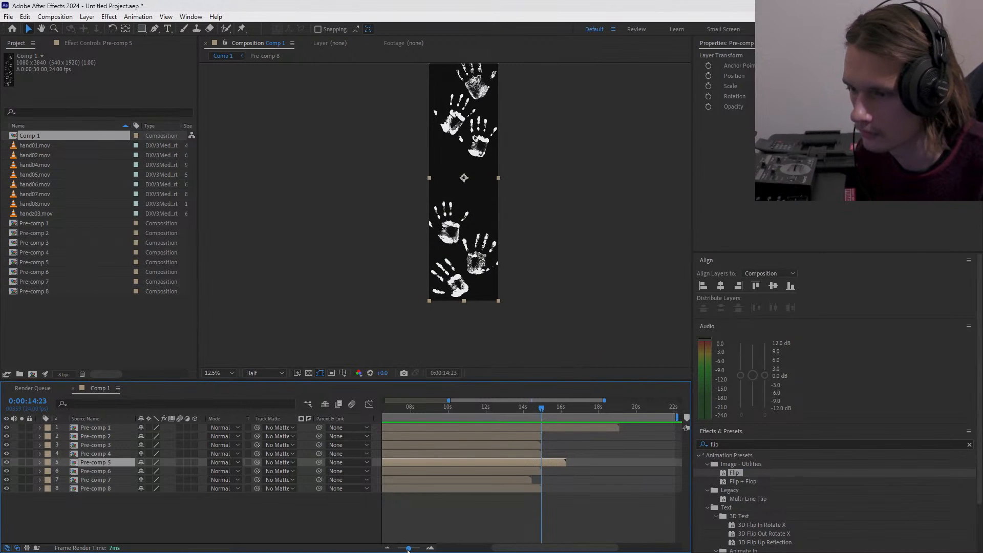
drag(408, 548, 421, 548)
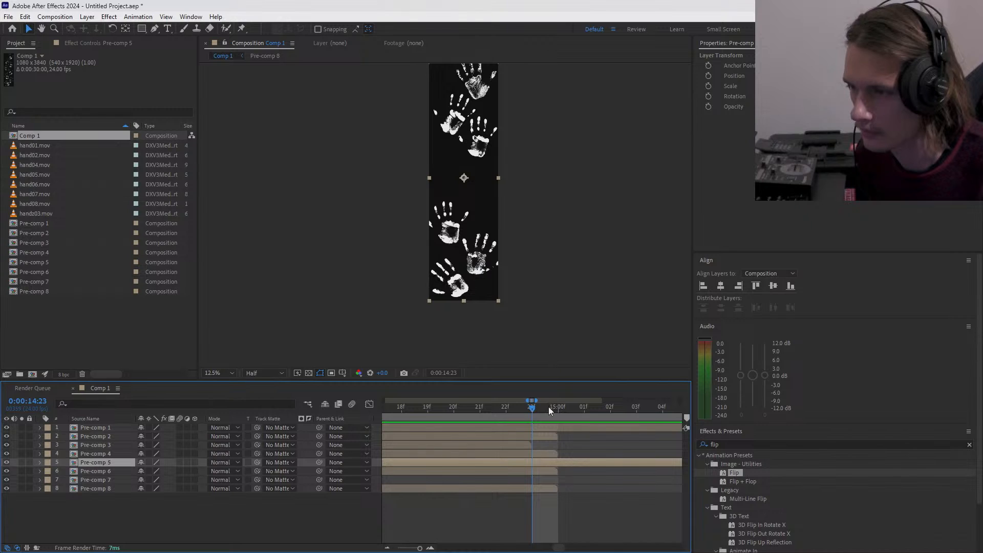
click(548, 407)
right_click(536, 462)
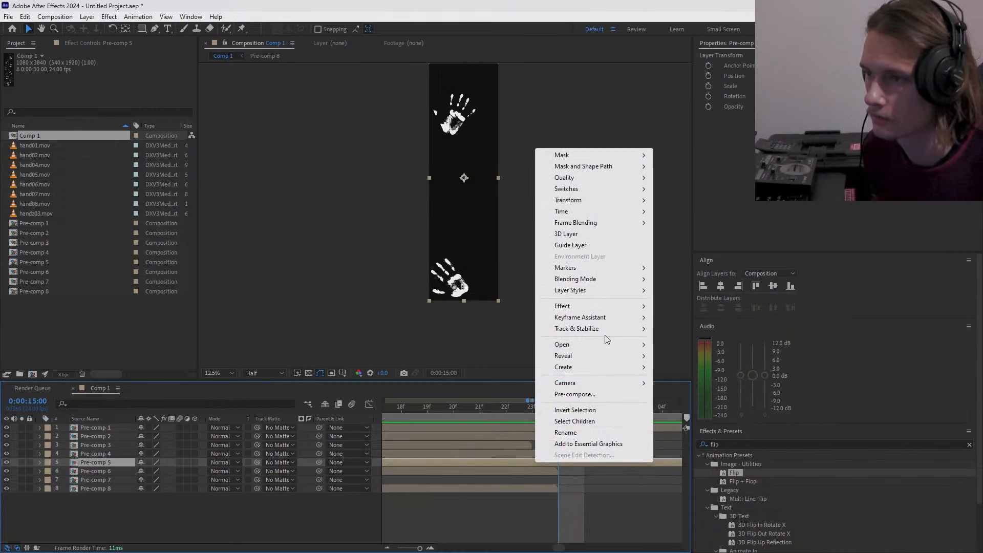
mouse_move(615, 213)
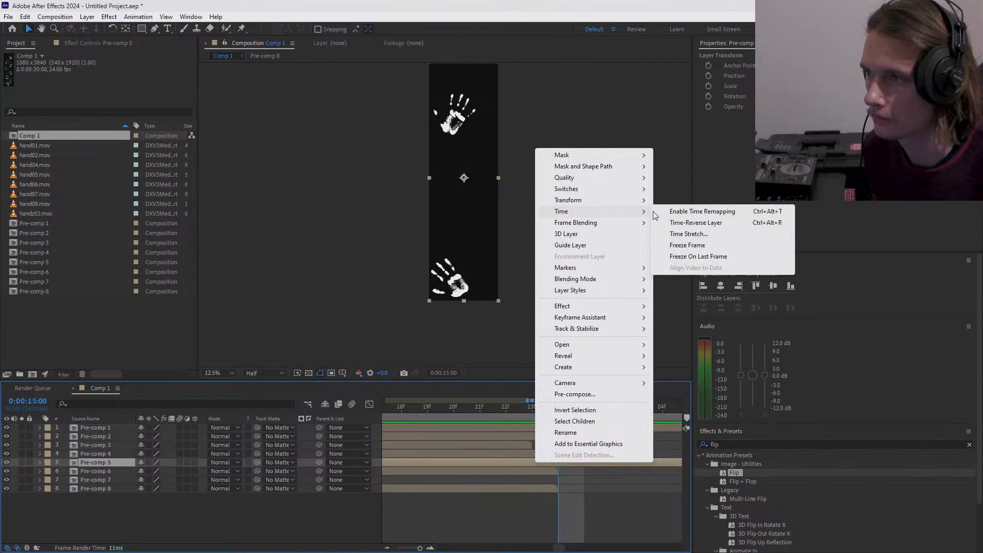
click(689, 234)
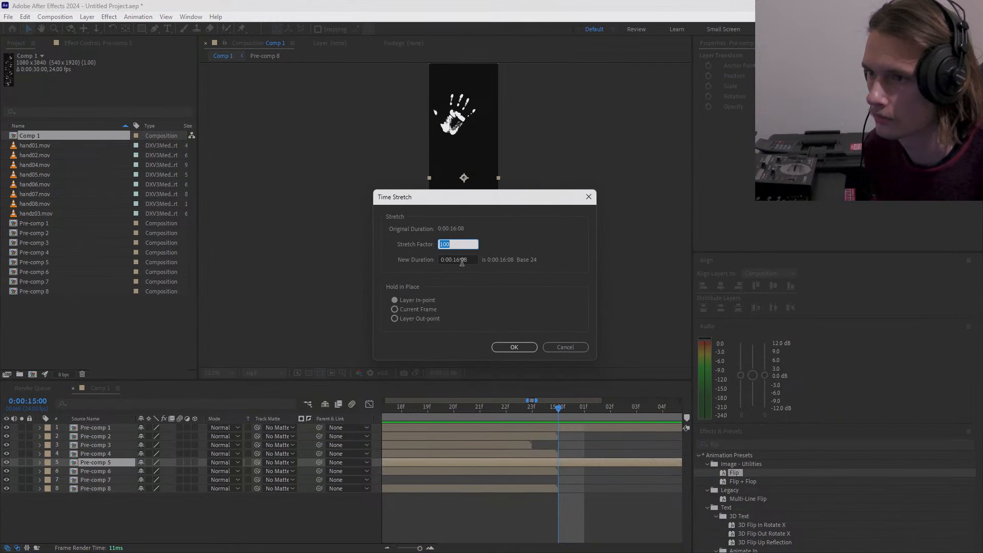
click(460, 260)
key(BackSpace)
text(5)
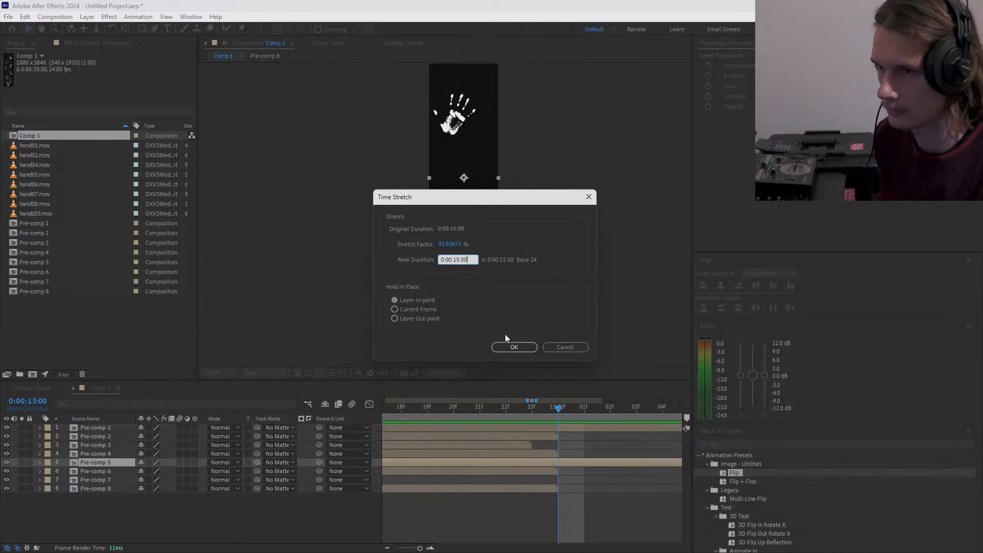
click(520, 348)
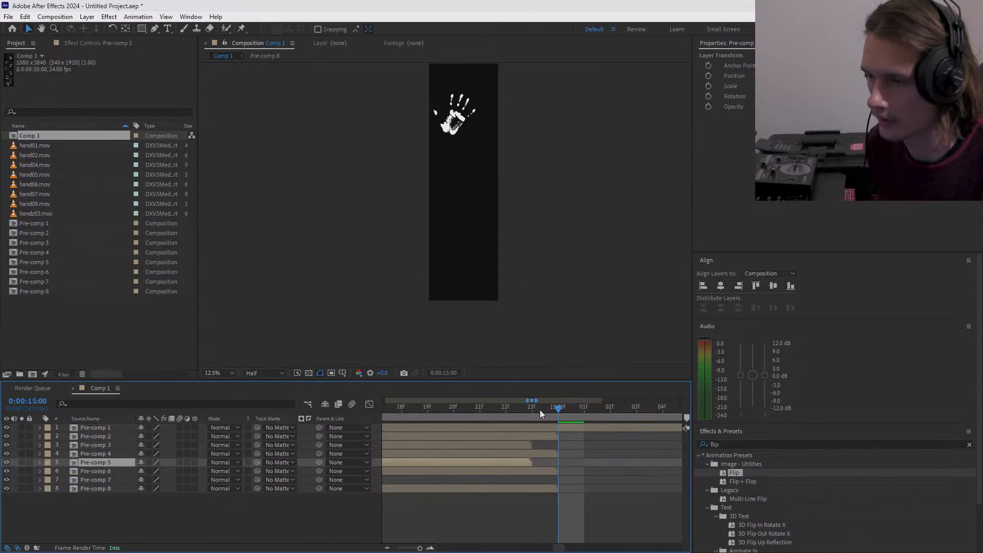
- Time-stretch the Pre-comp 5 layer one frame longer so it reaches 0:00:15:00, holding the layer in-point
mouse_move(540, 409)
mouse_down()
mouse_move(526, 416)
mouse_move(552, 417)
mouse_up()
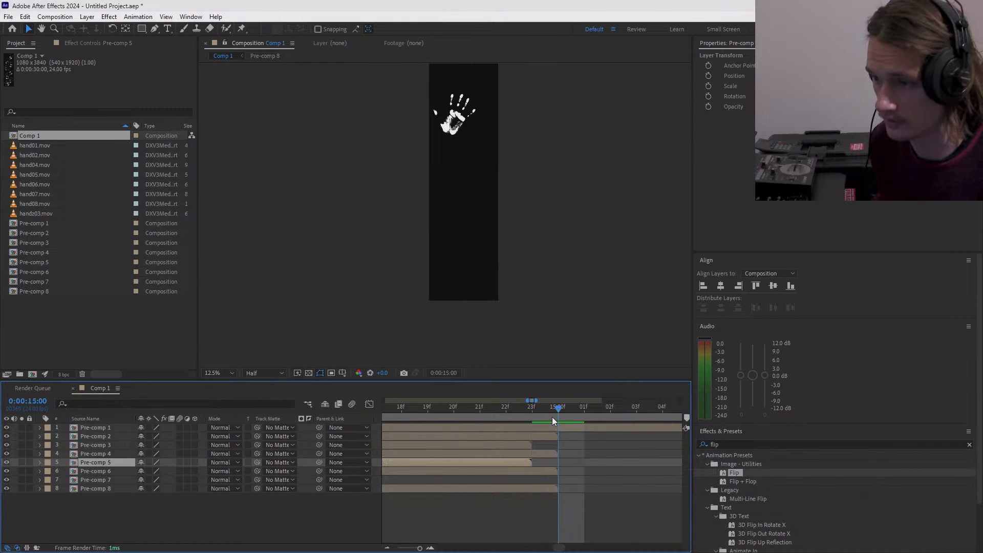
right_click(502, 463)
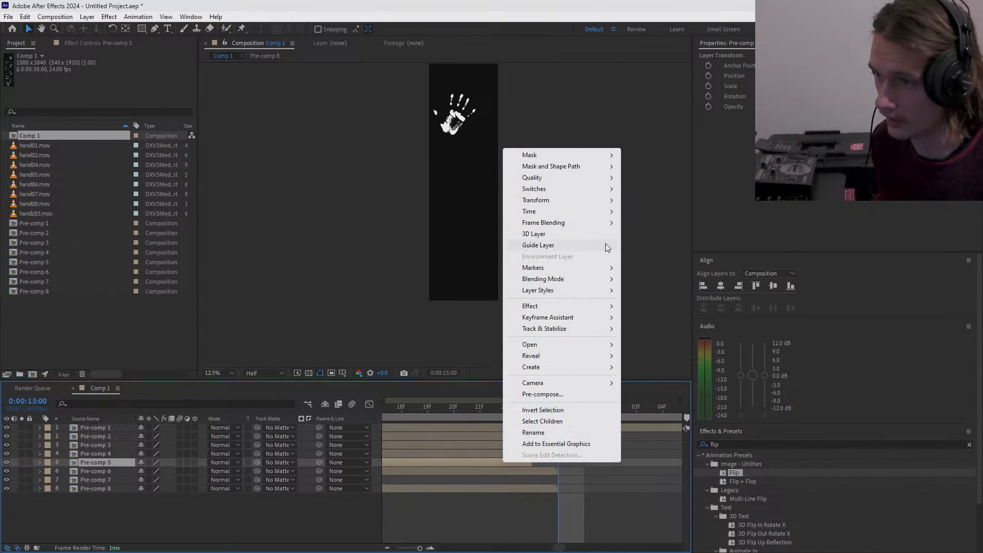
mouse_move(603, 214)
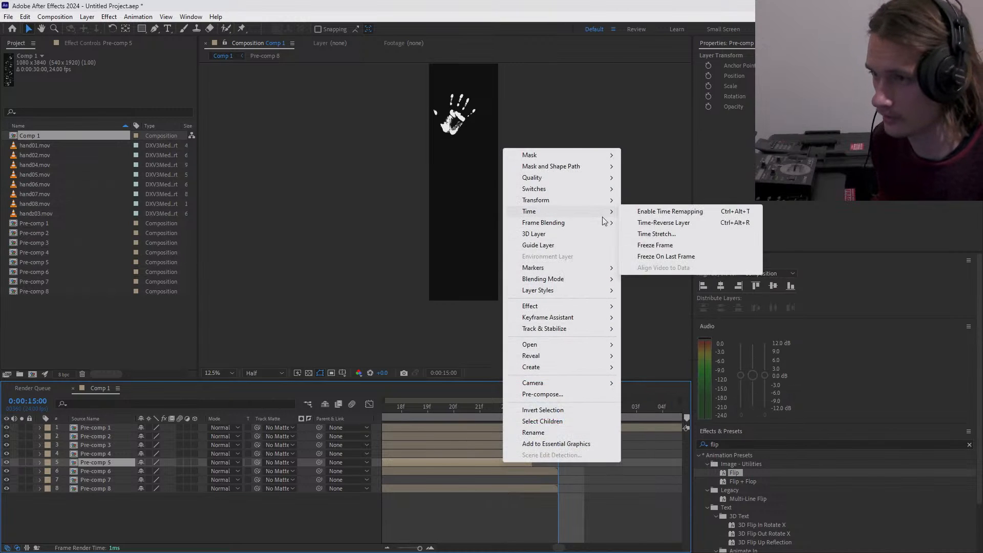
click(658, 234)
click(473, 260)
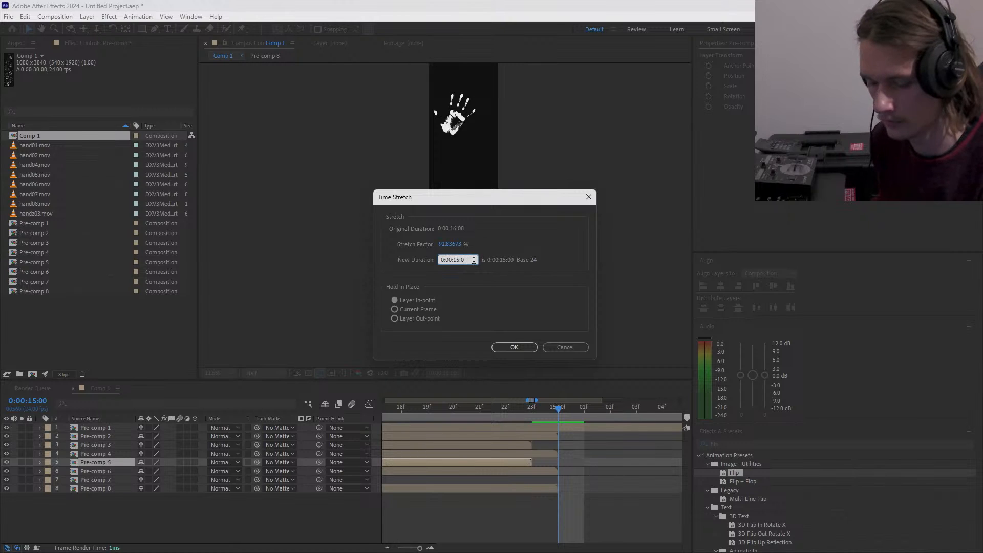
key(Return)
- Time-stretch the Pre-comp 3 layer one frame longer so it reaches 0:00:15:00, holding the layer in-point
right_click(492, 446)
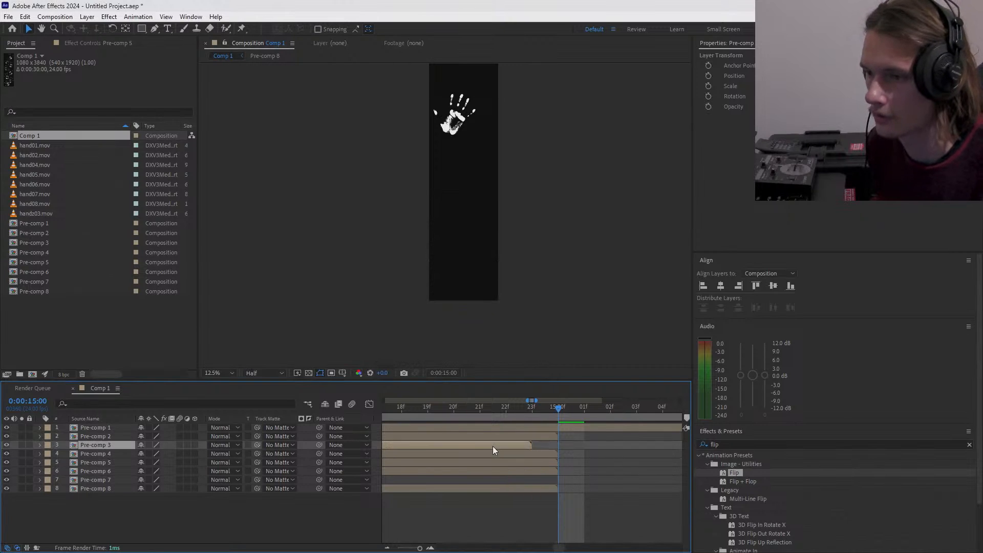
mouse_move(584, 195)
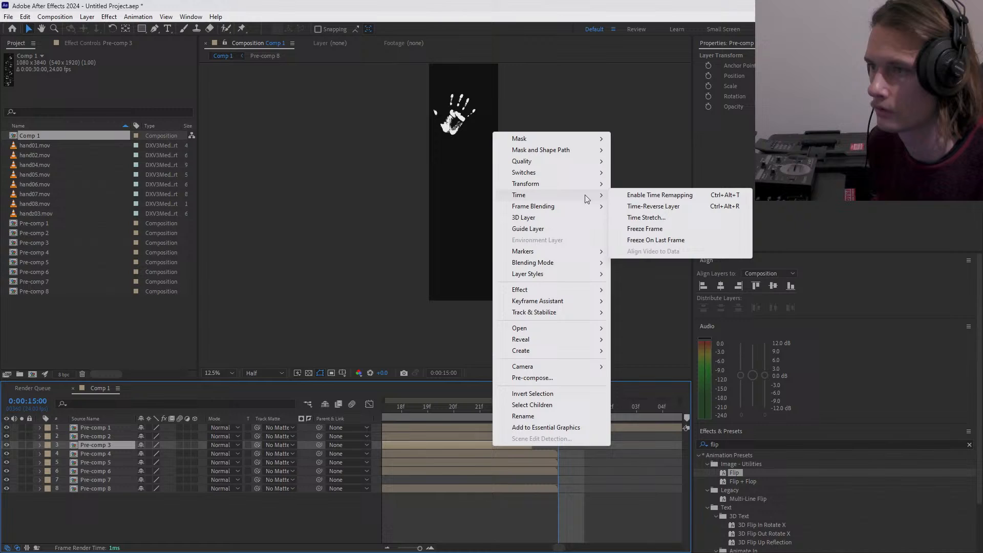
click(646, 217)
click(471, 259)
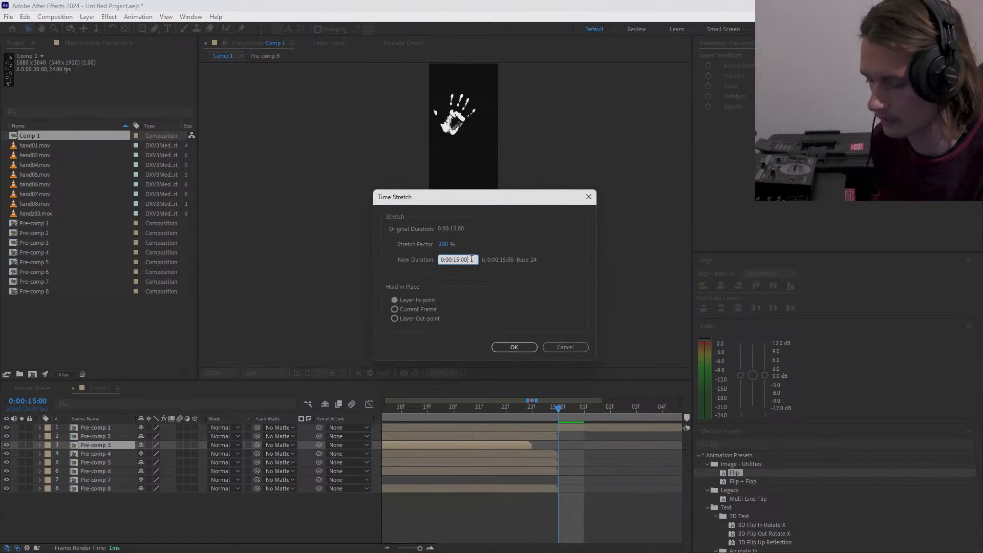
key(Return)
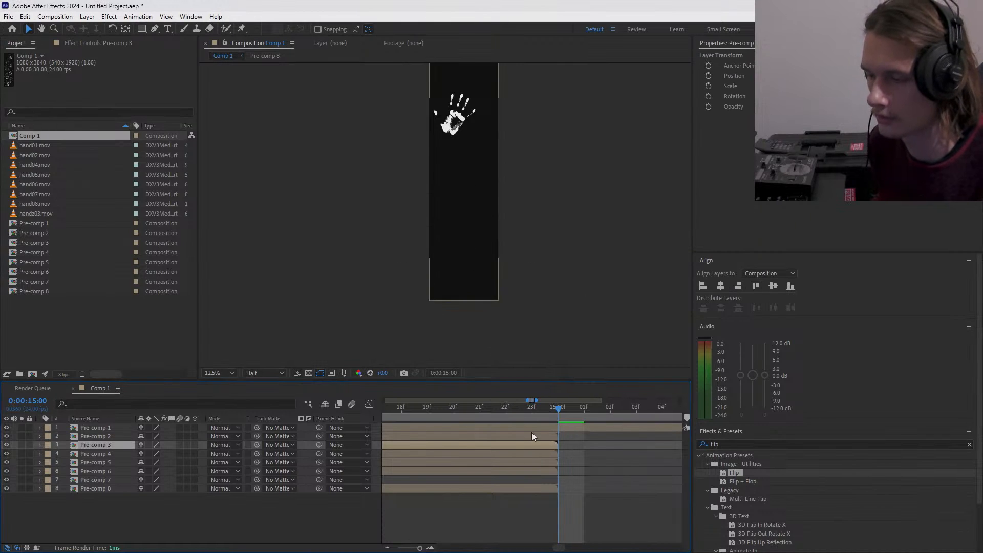
- Time-stretch the Pre-comp 7 layer to a new duration of 0:00:15:00, holding the layer in-point
mouse_move(420, 548)
mouse_down()
mouse_move(401, 549)
mouse_move(419, 547)
mouse_up()
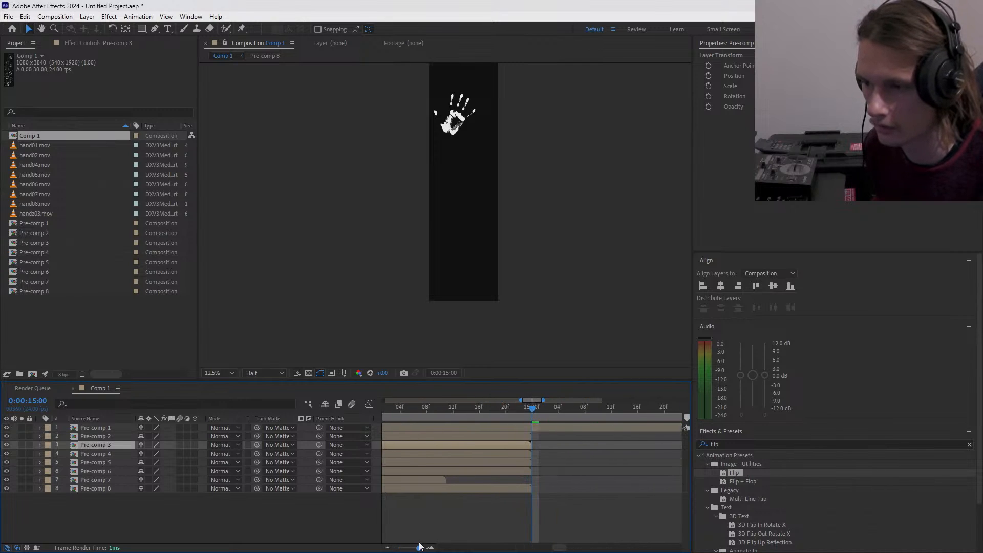
click(417, 481)
drag(467, 410, 447, 415)
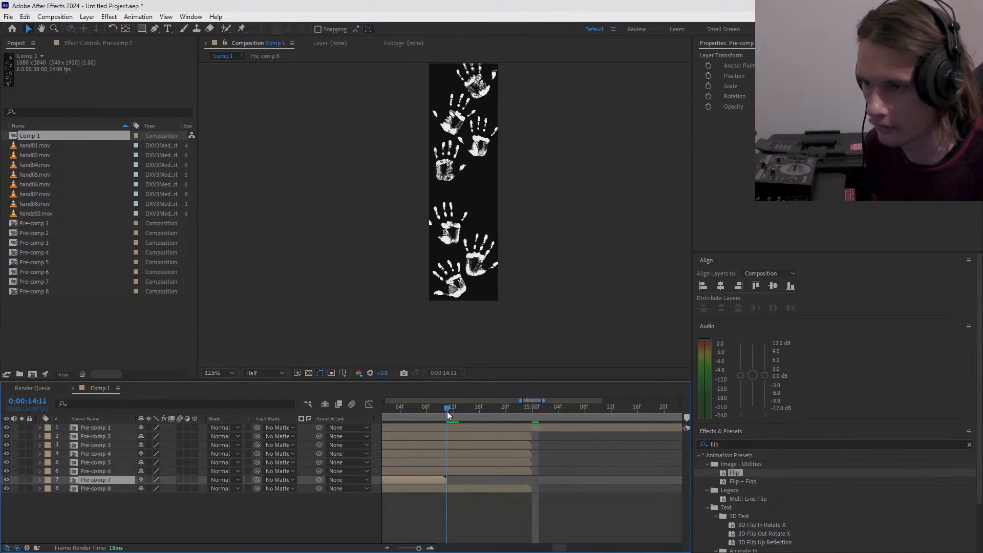
right_click(429, 480)
mouse_move(519, 229)
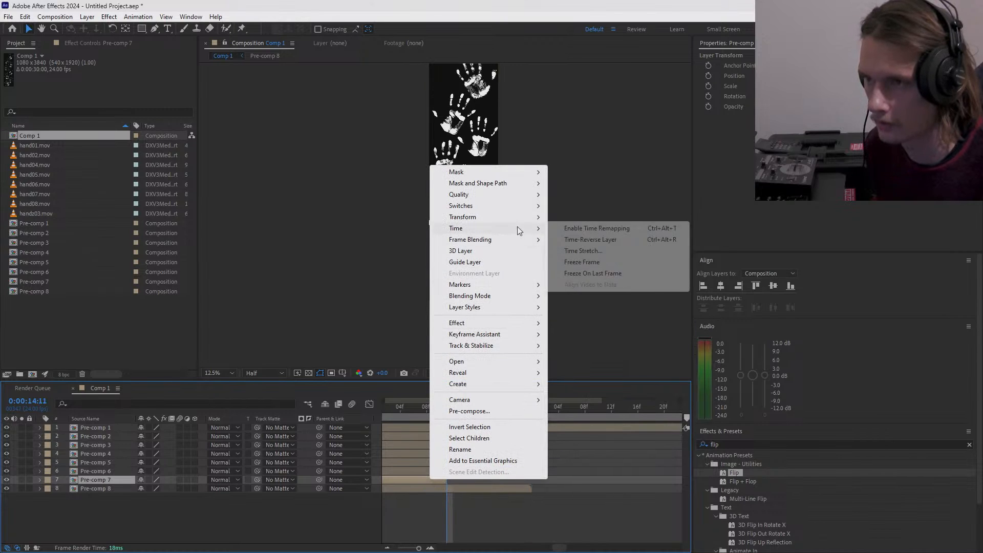
click(584, 251)
click(459, 259)
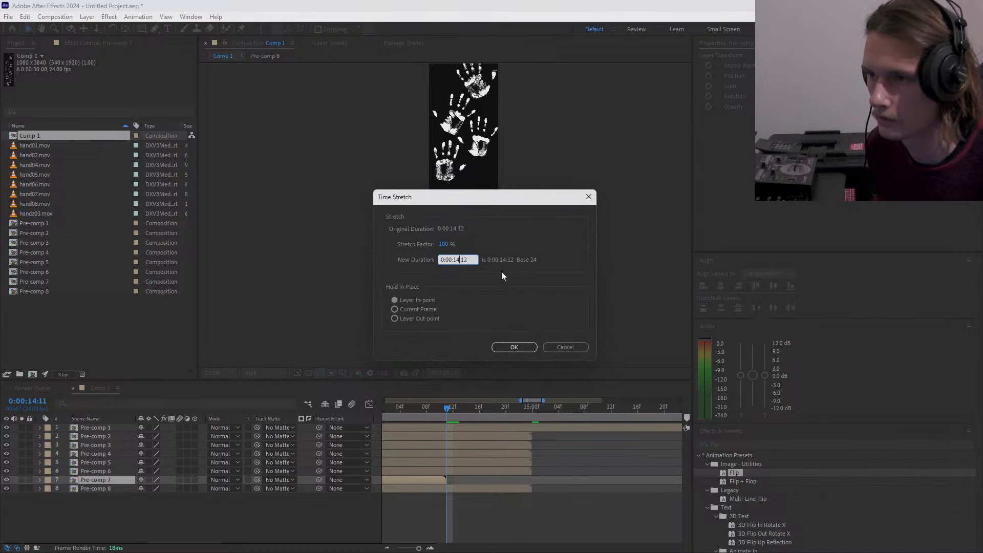
key(BackSpace)
text(5)
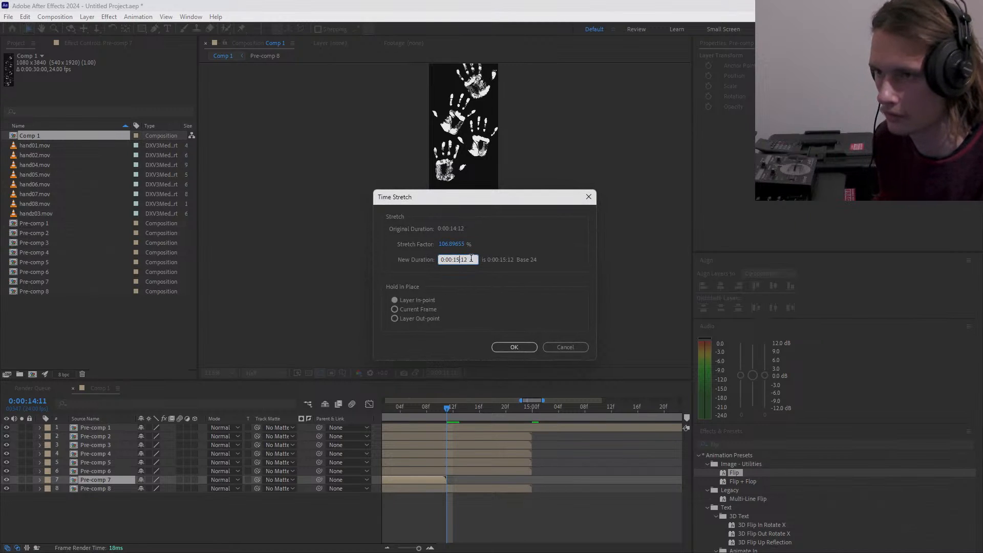
click(515, 346)
- Time-stretch the Pre-comp 7 layer one frame longer to match the other layers' ends, and check the alignment at 0:00:15:00
right_click(473, 480)
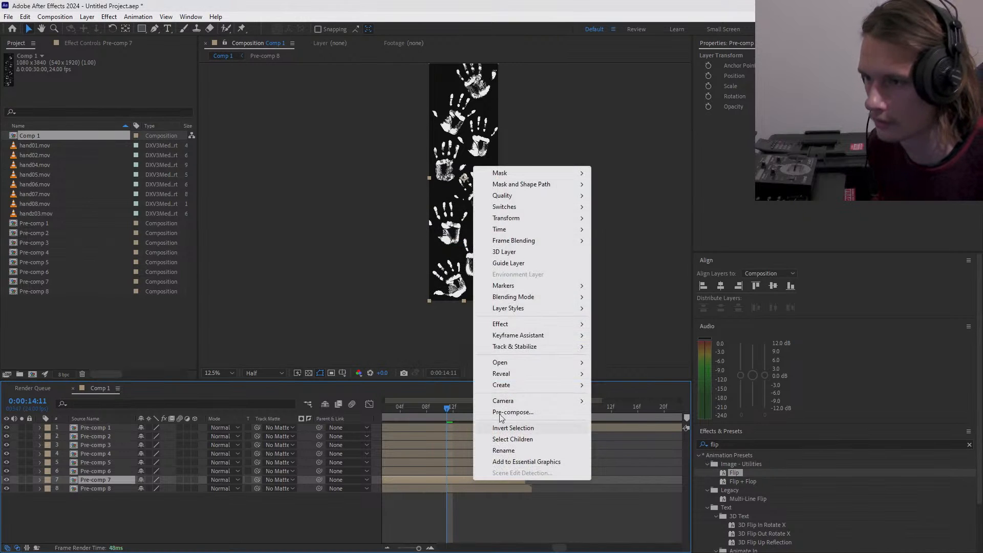
mouse_move(557, 230)
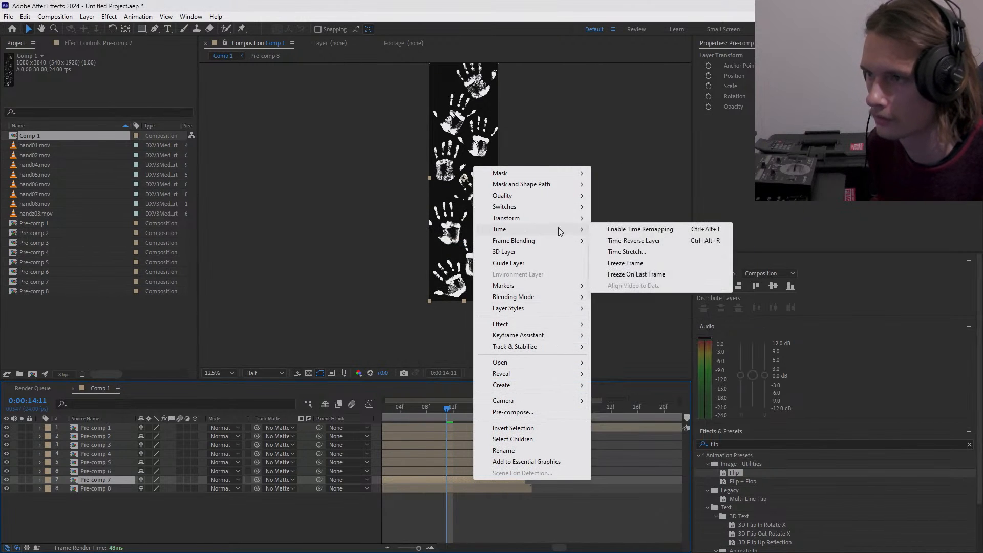
click(626, 253)
click(468, 260)
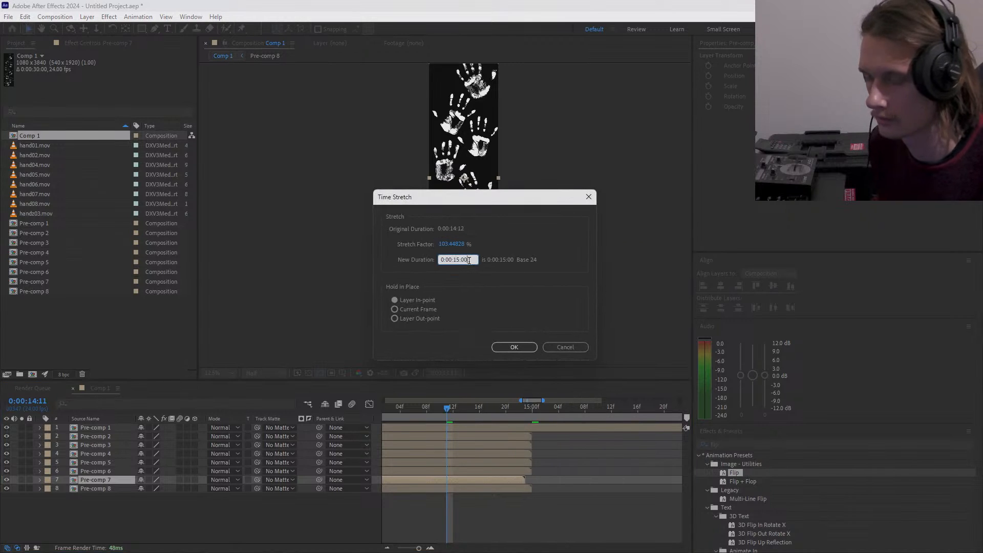
key(Return)
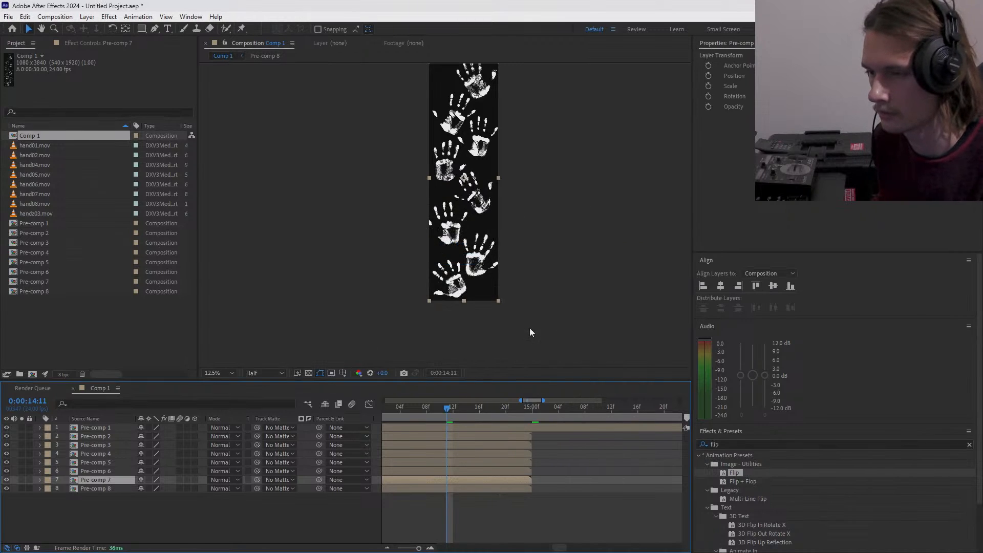
drag(515, 408, 532, 409)
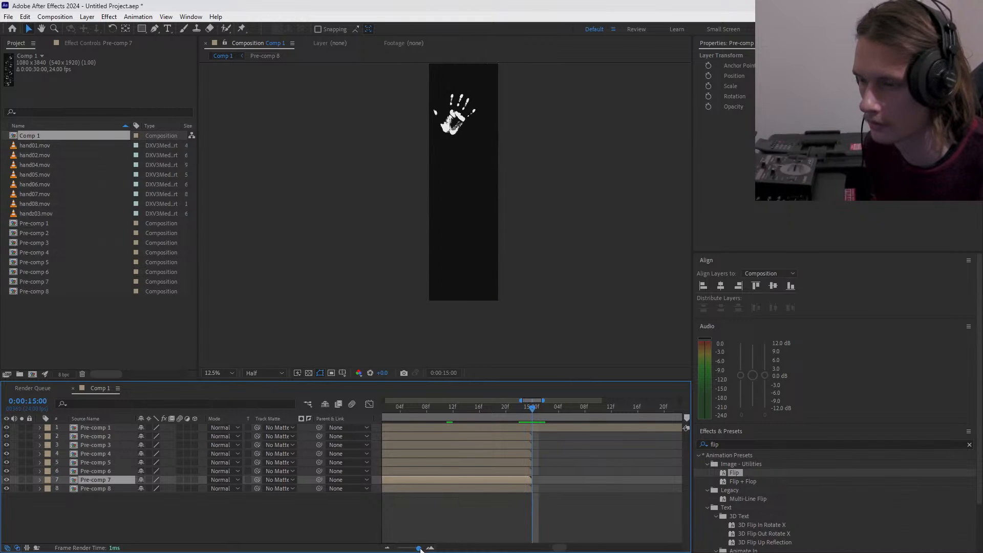
- Time-stretch the Pre-comp 1 layer to a new duration of 0:00:15:00, holding the layer in-point
mouse_move(420, 548)
mouse_down()
mouse_move(398, 548)
mouse_move(416, 546)
mouse_up()
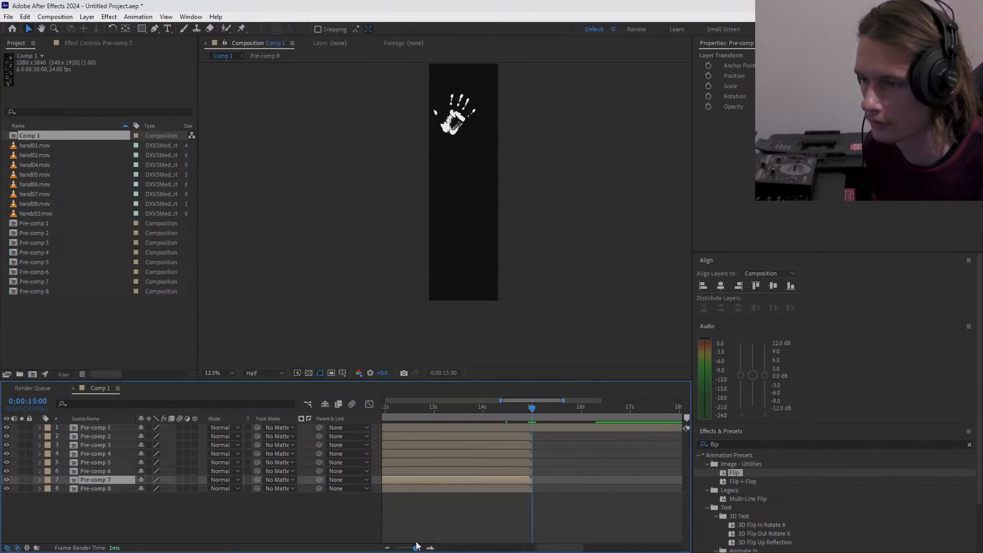
right_click(536, 426)
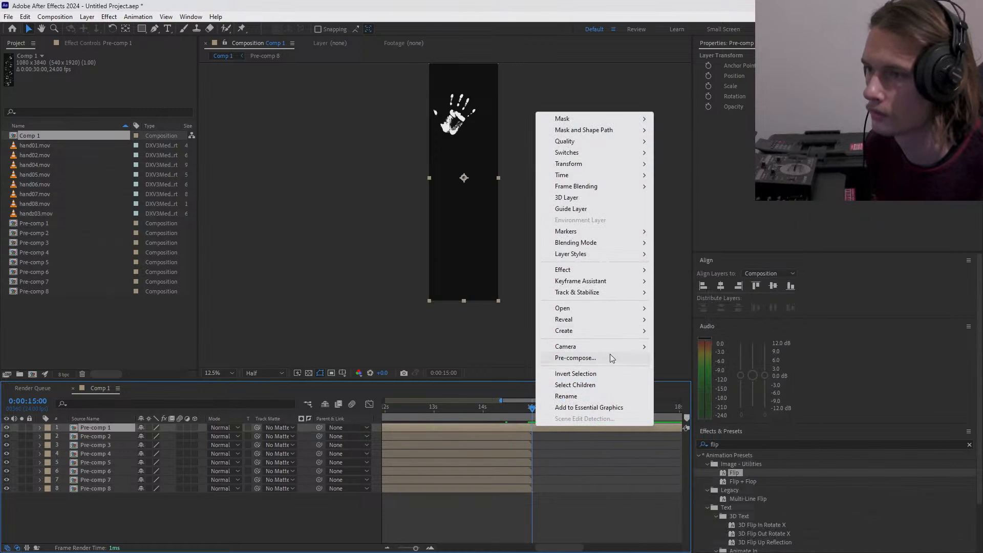
click(690, 197)
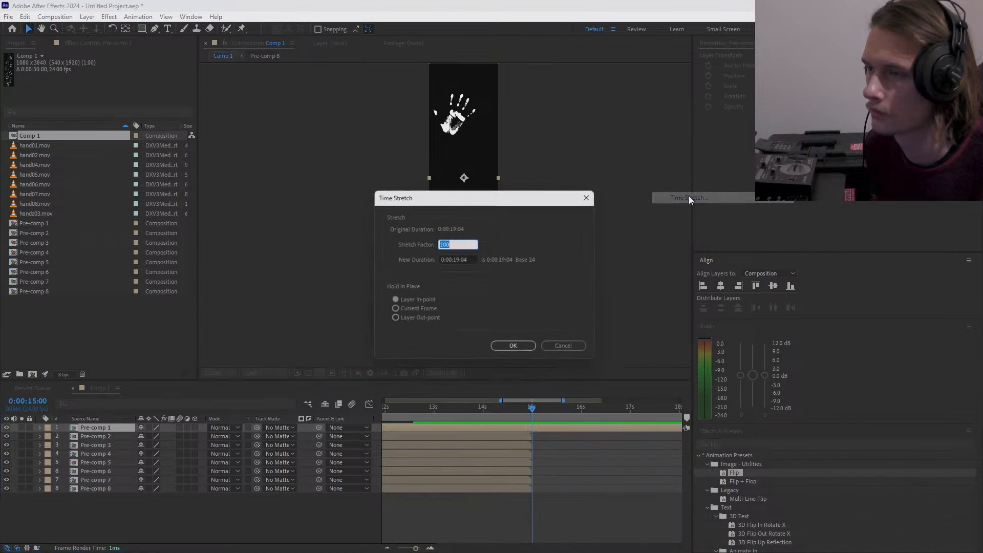
click(460, 260)
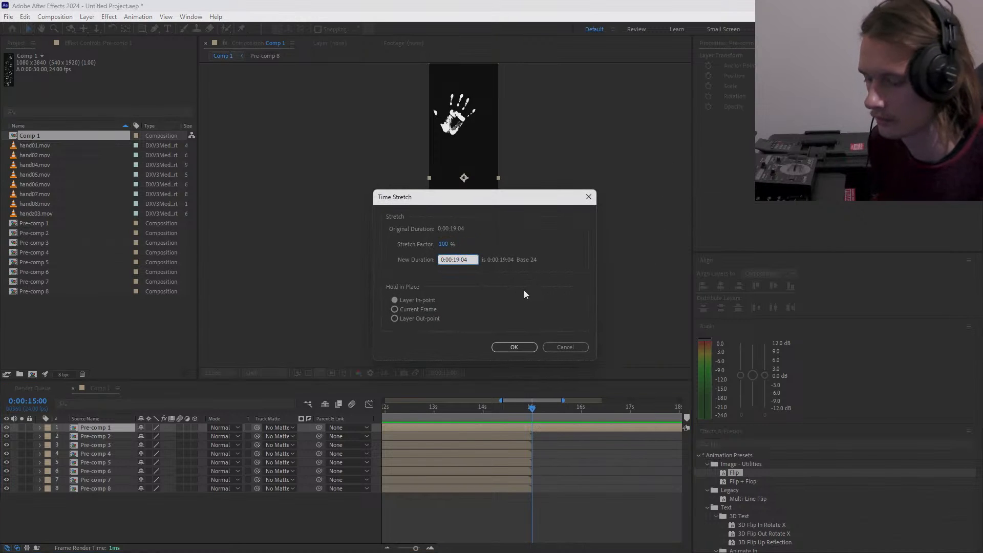
key(BackSpace)
text(5)
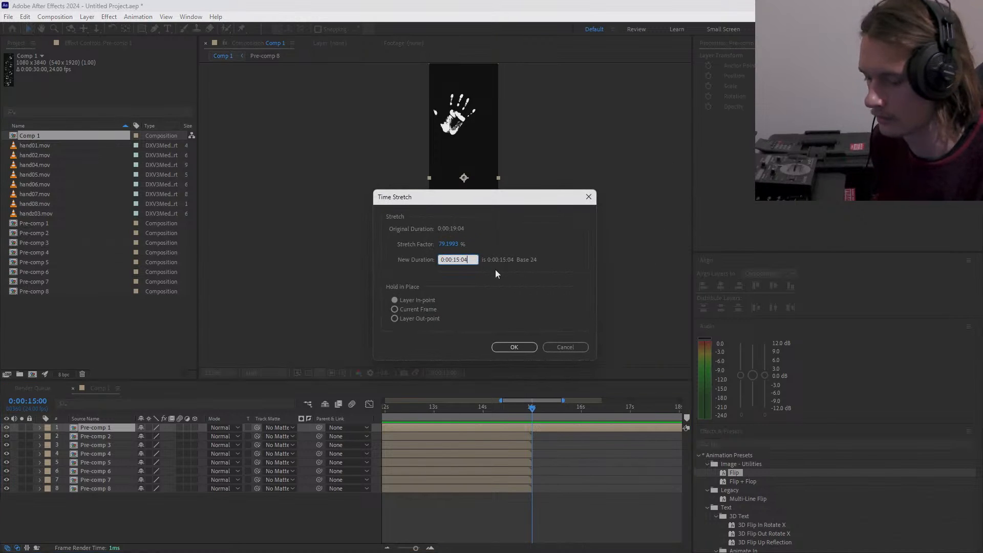
key(BackSpace)
text(0)
key(Return)
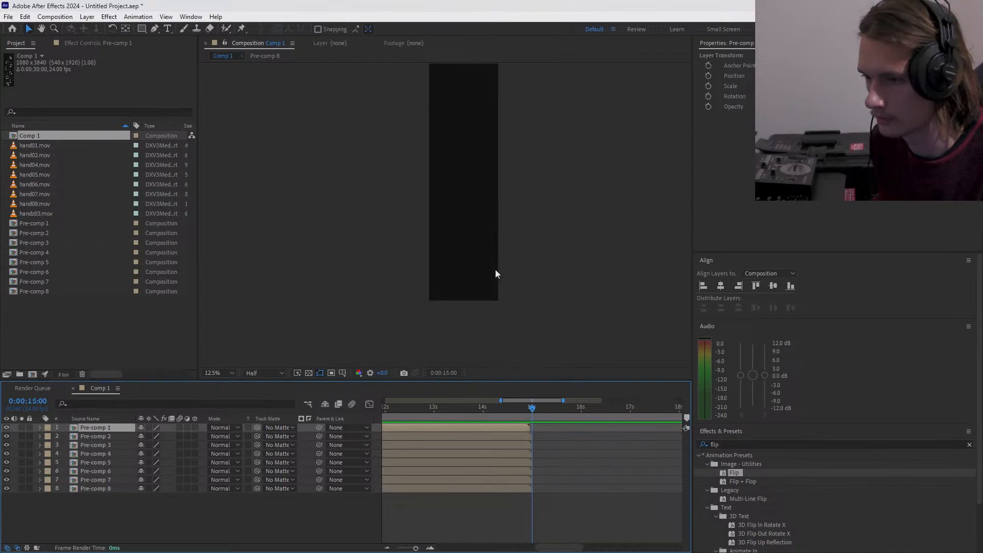
- Extend the Pre-comp 1 layer's time-stretch duration slightly beyond 0:00:15:00 to match the other layers, and scrub back to 0:00:13:20
right_click(504, 428)
mouse_move(570, 288)
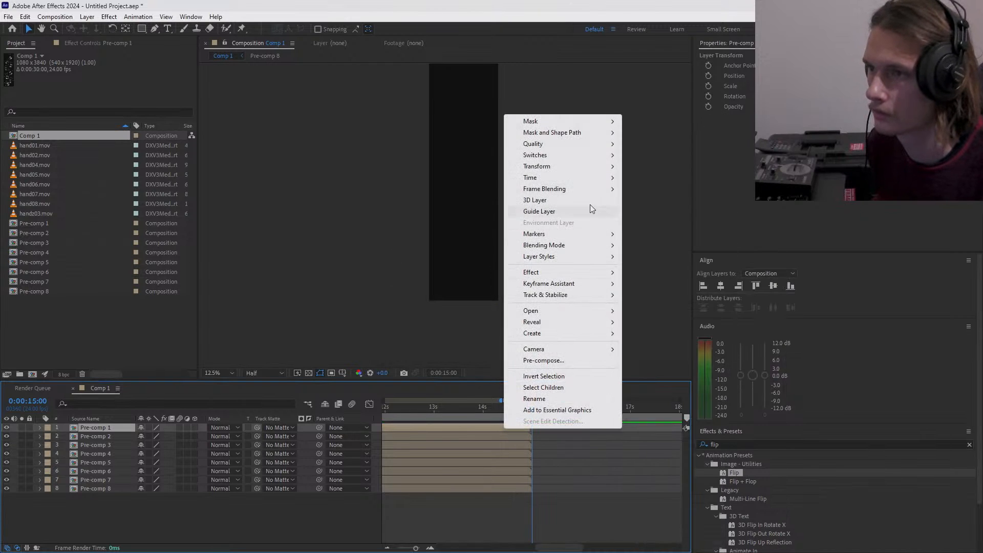
mouse_move(604, 179)
click(657, 200)
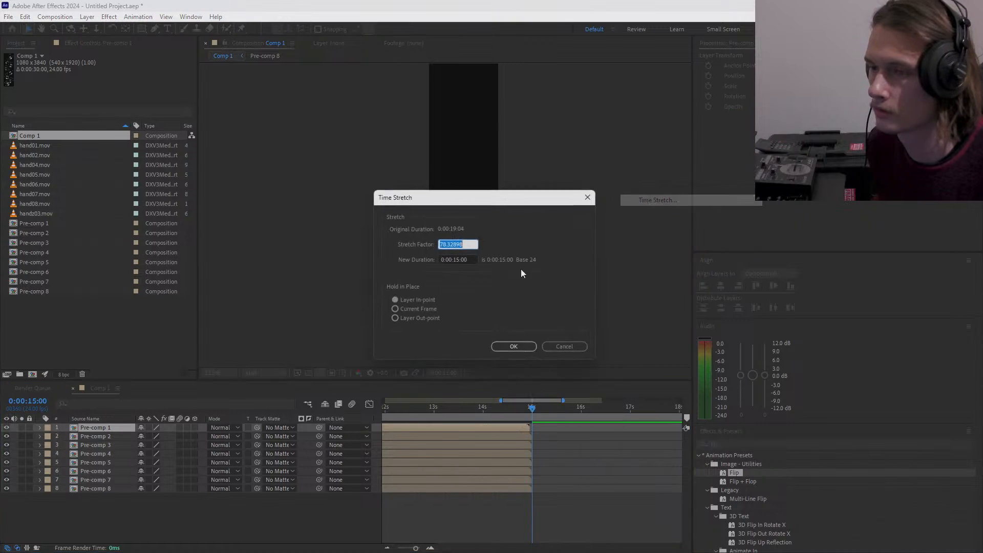
click(473, 259)
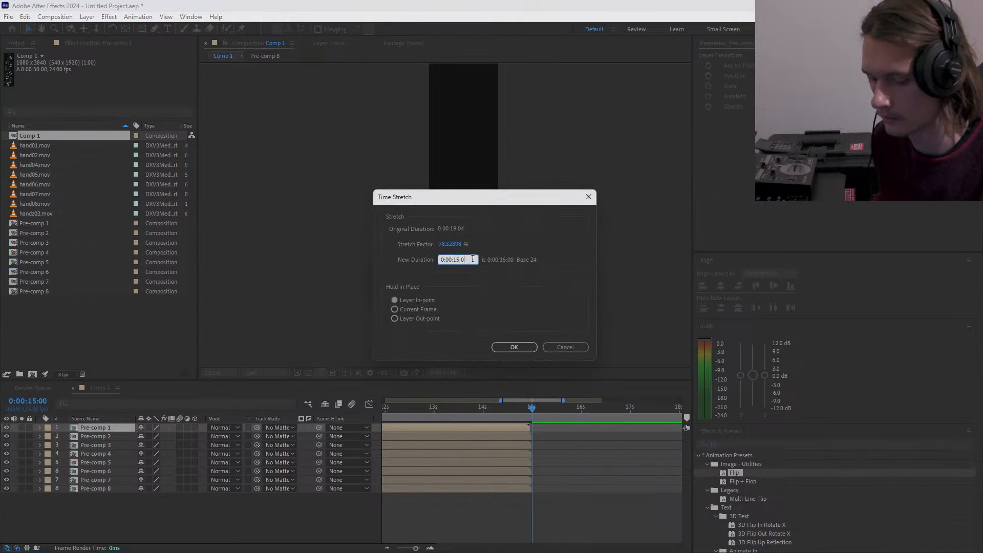
key(Return)
drag(510, 409, 628, 419)
- Set the duration of Comp 1 to 0:00:15:00 in its composition settings and show its whole length in the Timeline
right_click(49, 136)
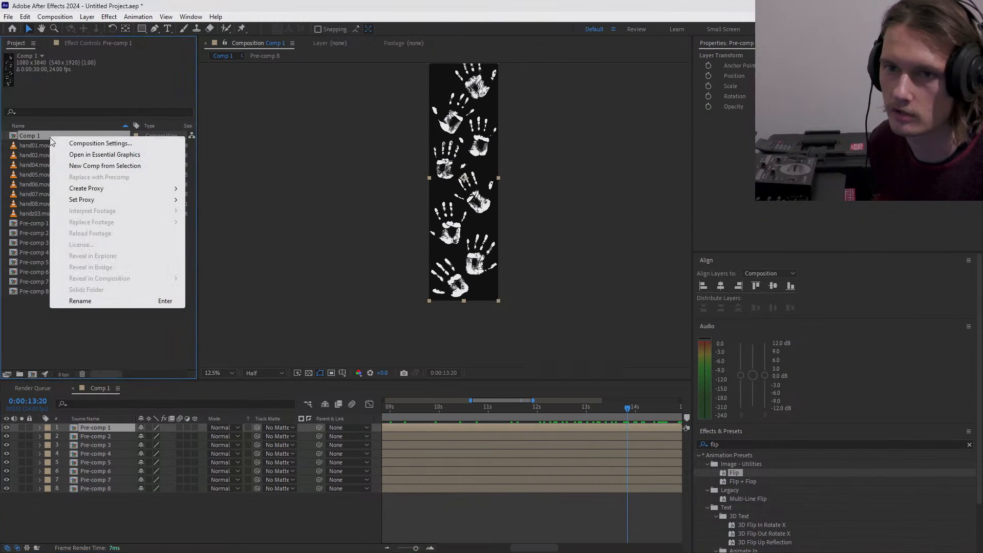
click(94, 143)
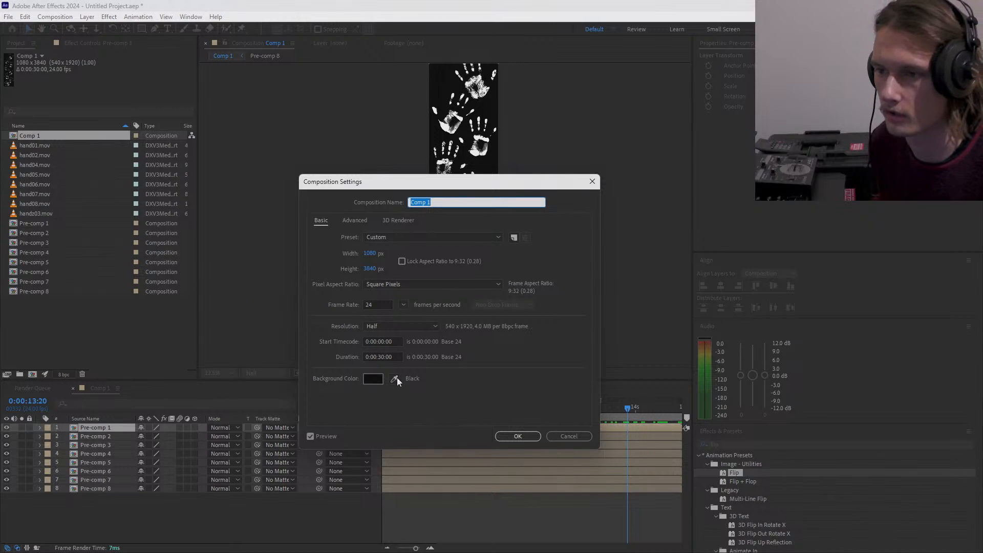
click(381, 356)
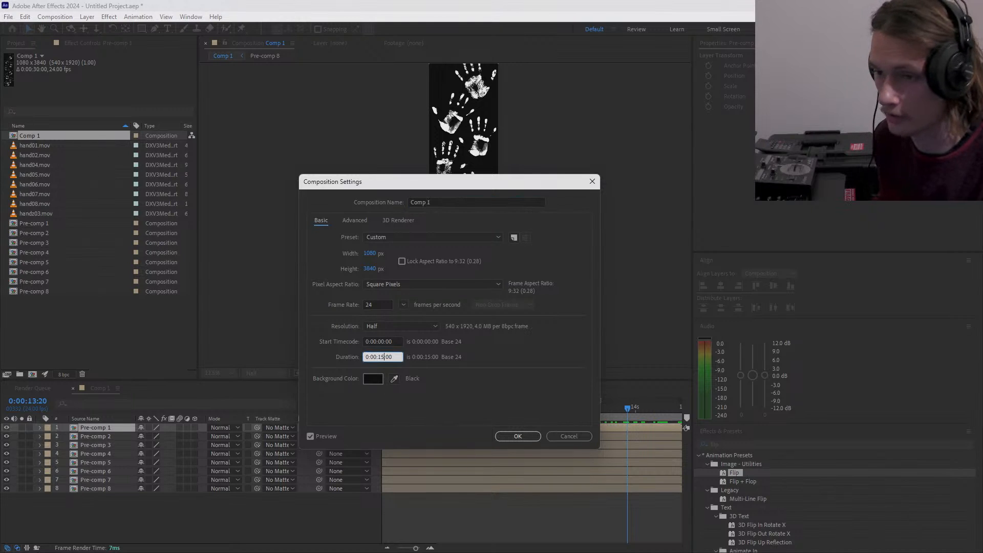
click(517, 435)
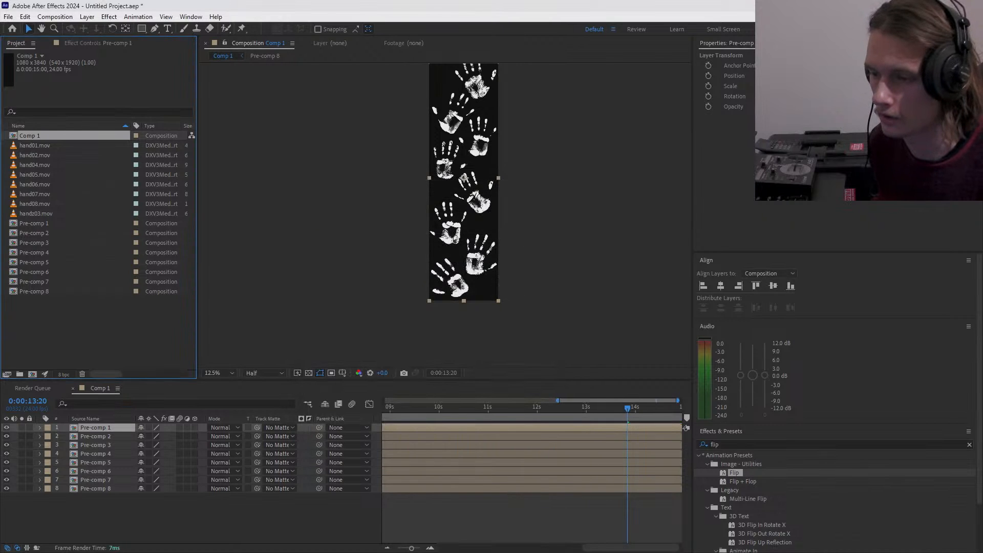
click(396, 548)
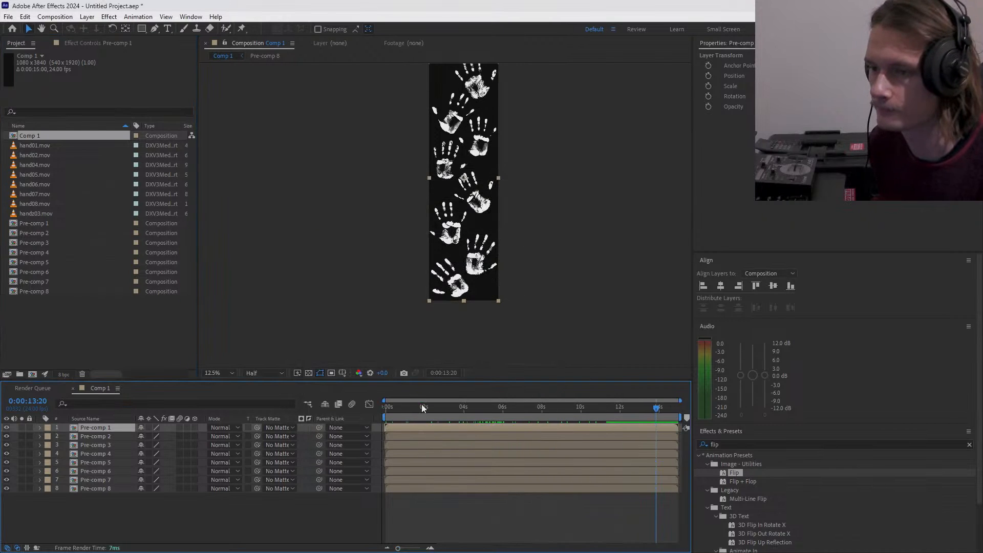
- Add a 100% Opacity keyframe to the Pre-comp 8 layer at 0:00:00:00, and move the current time to 0:00:07:09
drag(422, 405, 361, 428)
click(409, 490)
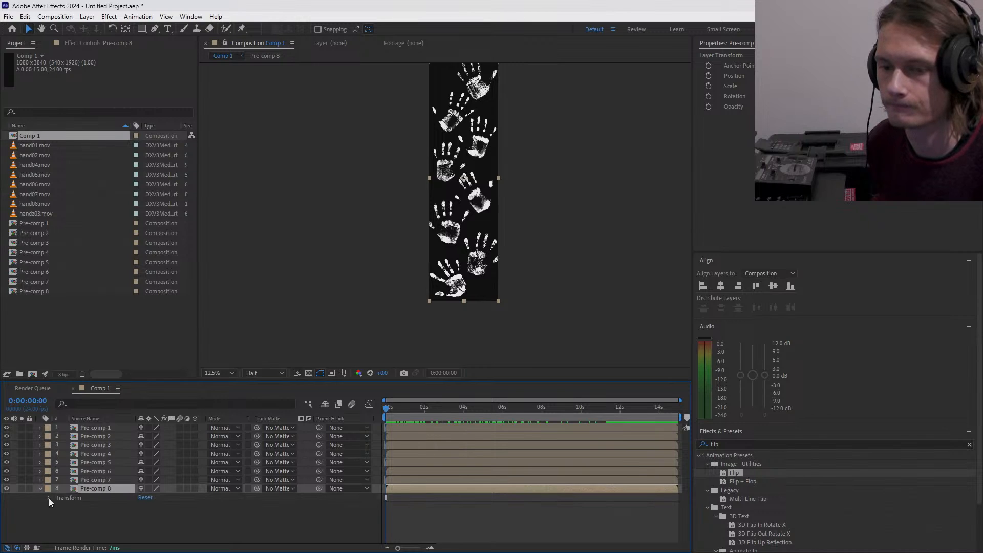
click(48, 498)
click(66, 539)
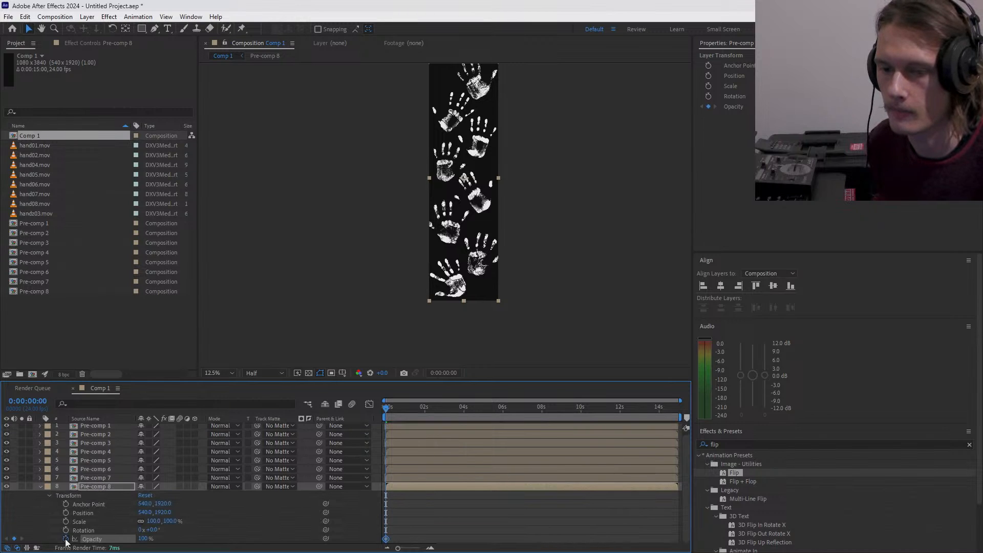
drag(388, 415, 532, 407)
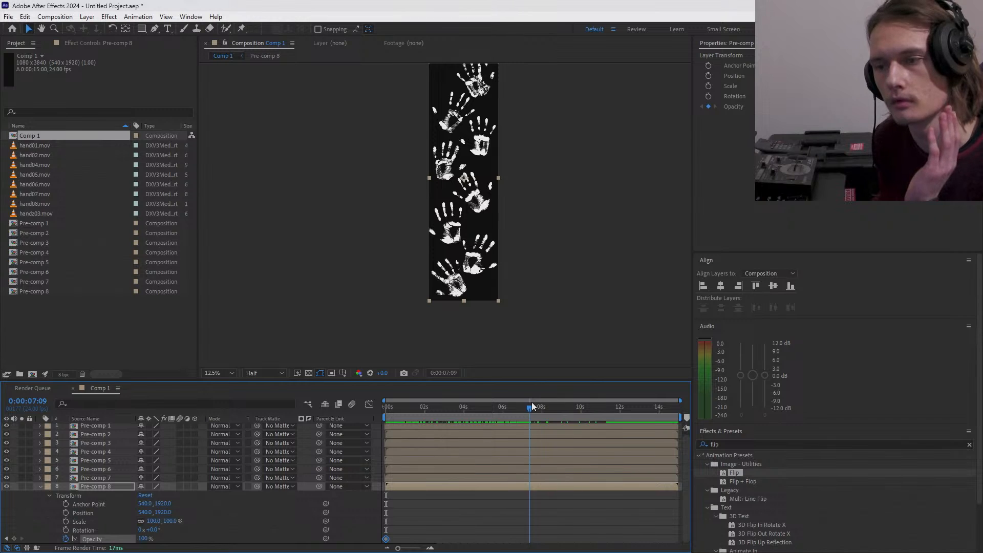
- Add Pre-comp 8 Opacity keyframes of 0% at 0:00:07:12 and 100% at 0:00:14:23
drag(531, 403, 533, 406)
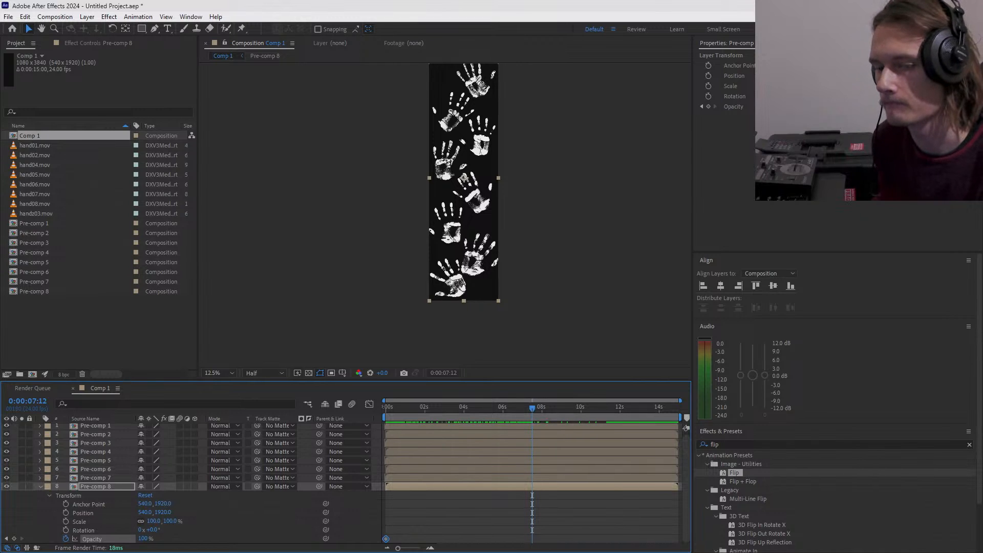
click(14, 538)
drag(533, 433, 680, 417)
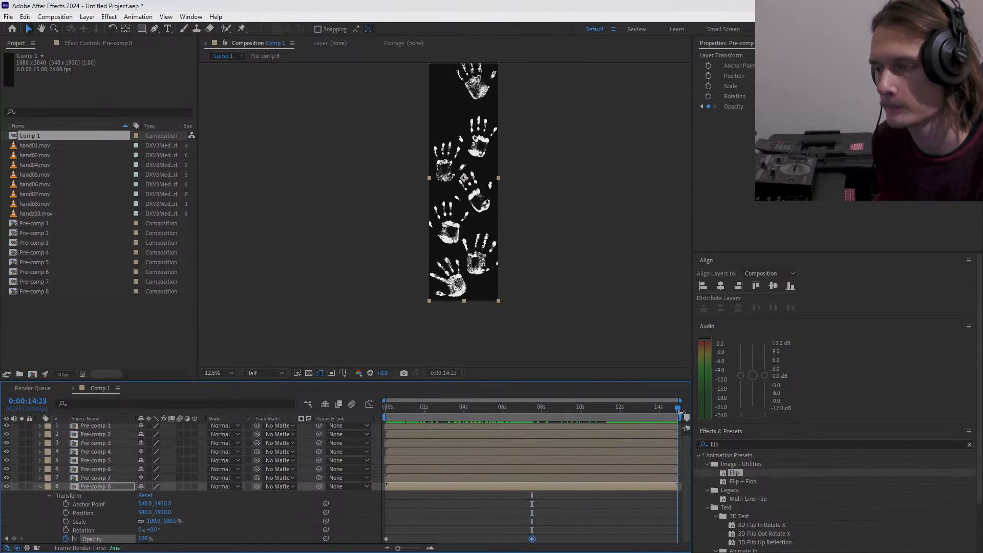
click(6, 539)
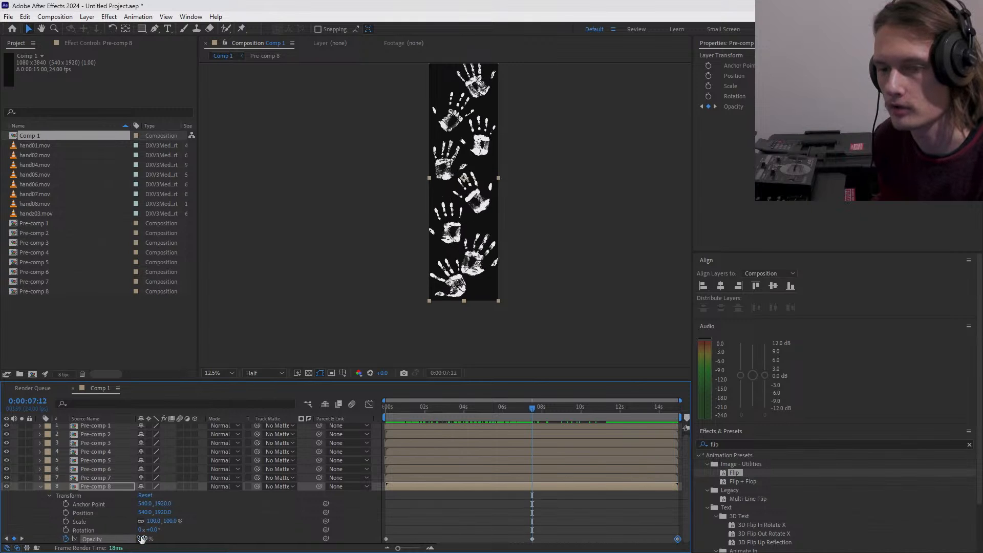
drag(142, 539, 40, 541)
- Scrub from 0:00:05:15 to 0:00:07:09 and examine the Pre-comp 8 handprint's fade up close
drag(532, 418, 496, 417)
key(period)
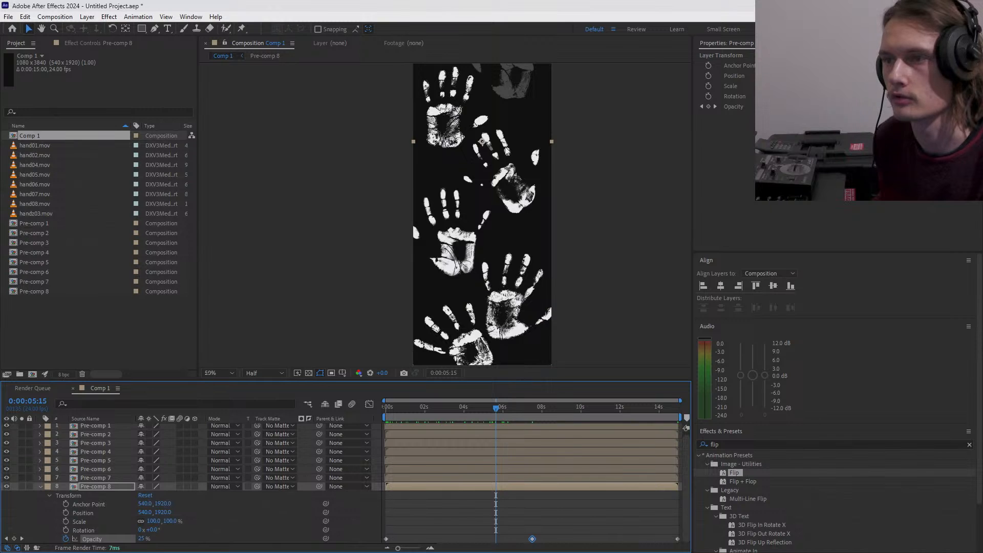
scroll(506, 150, up, 1)
key(space)
drag(549, 135, 499, 362)
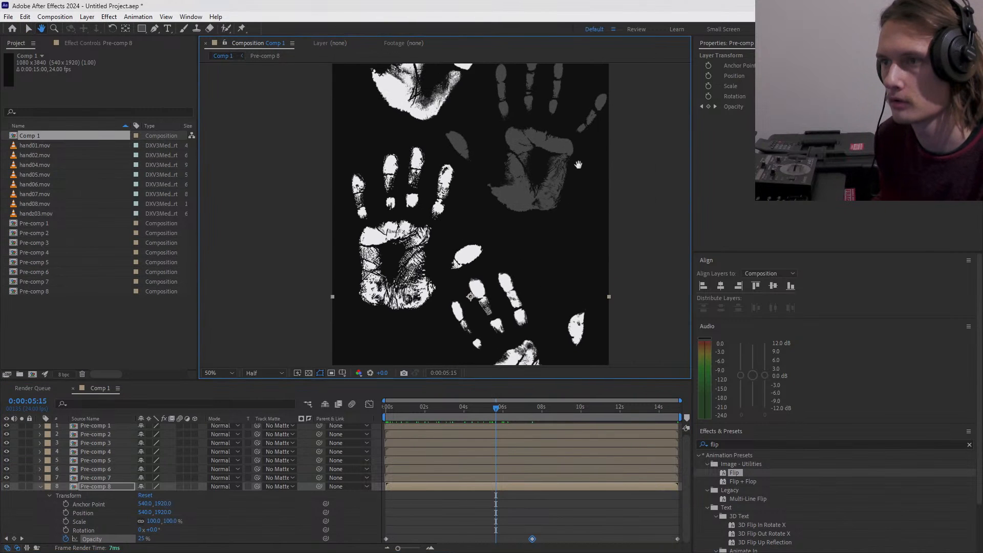
drag(578, 164, 552, 235)
drag(450, 409, 517, 430)
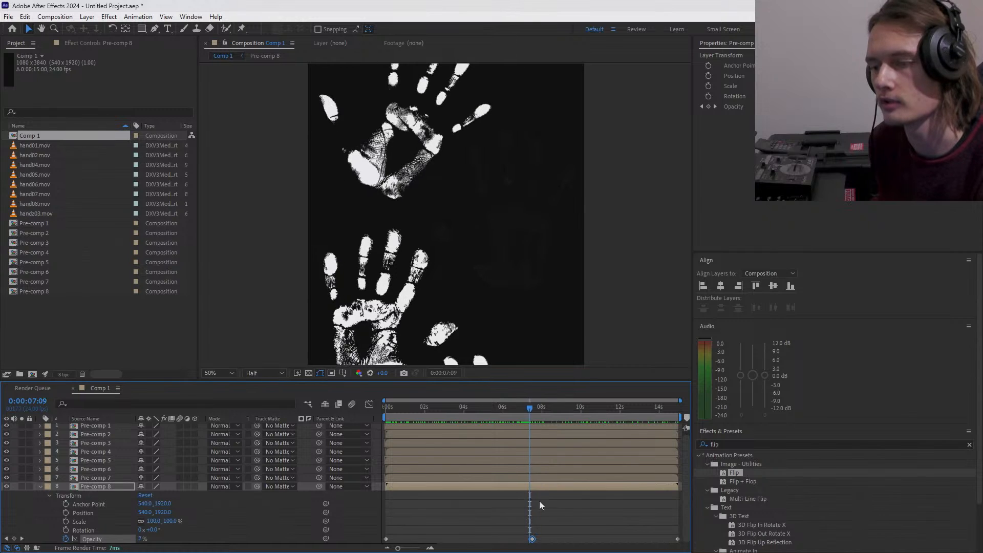
- Apply Easy Ease In to the middle and last Opacity keyframes of the Pre-comp 8 layer
drag(384, 526, 679, 544)
right_click(679, 541)
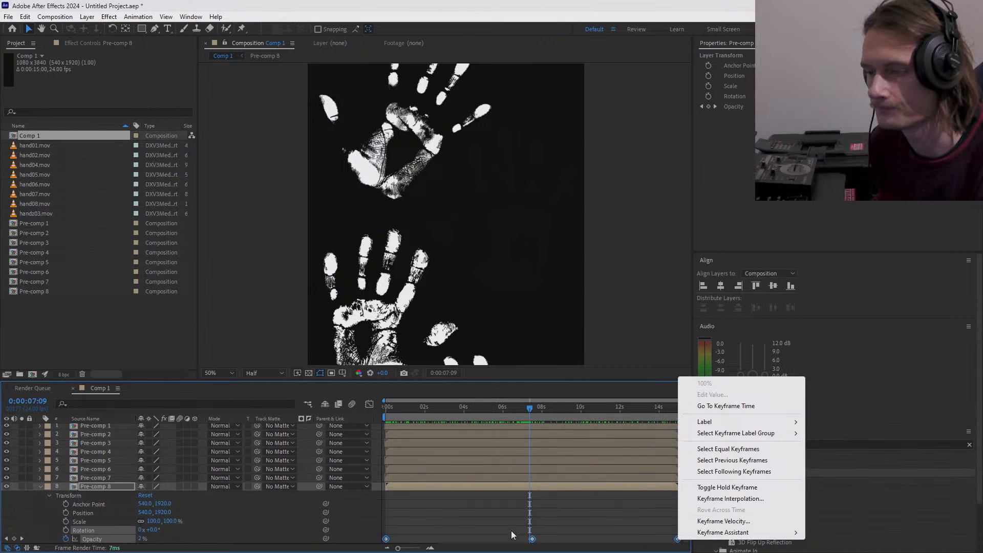
click(521, 539)
right_click(531, 539)
mouse_move(601, 533)
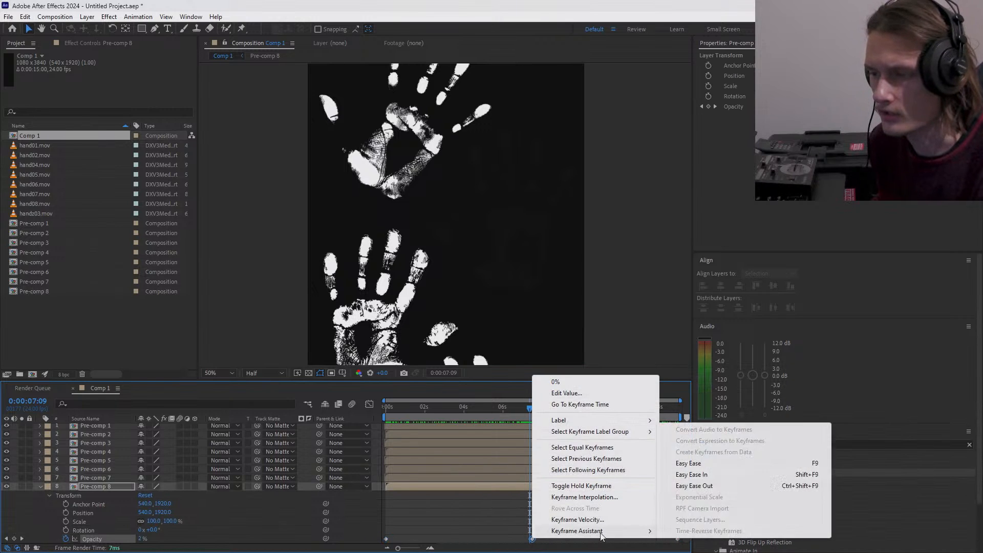
click(692, 475)
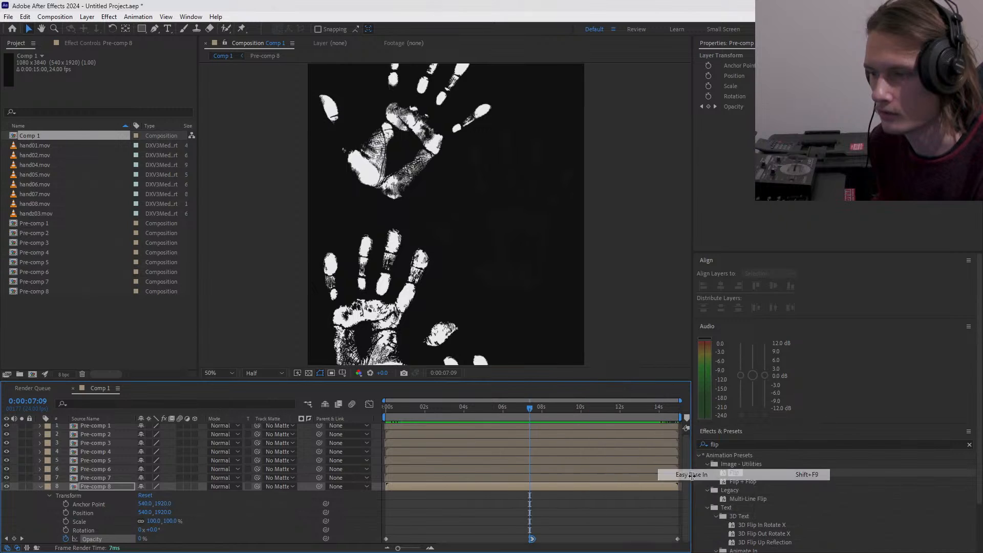
right_click(677, 540)
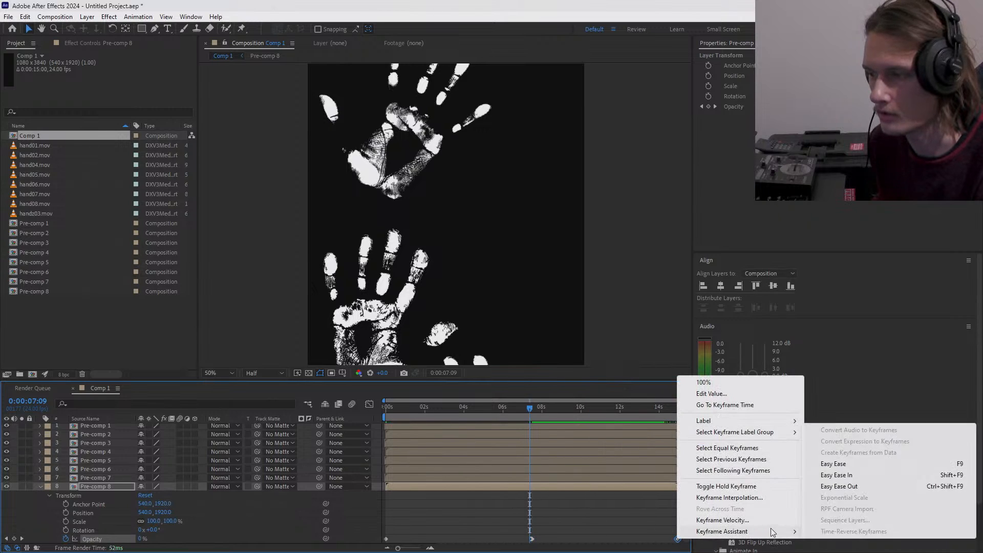
mouse_move(800, 536)
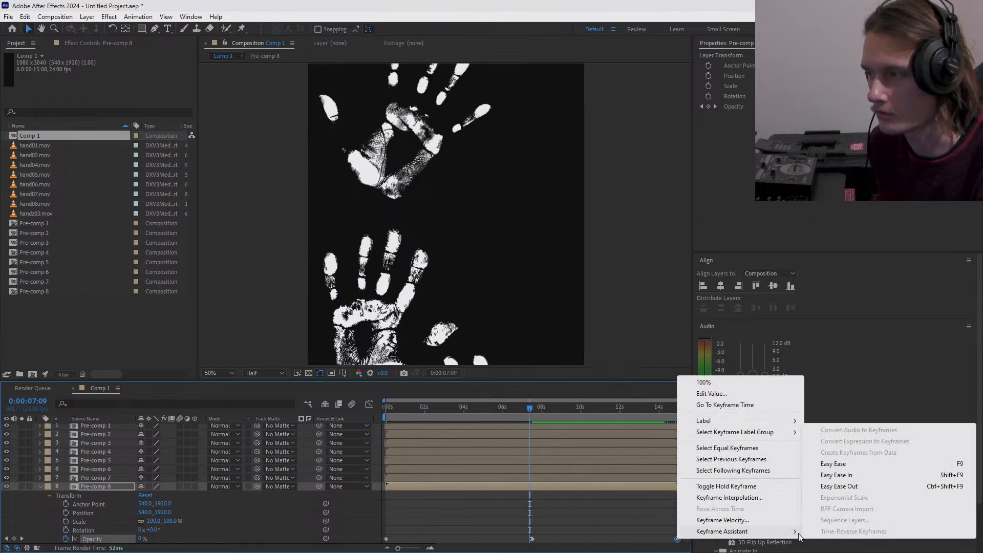
click(827, 475)
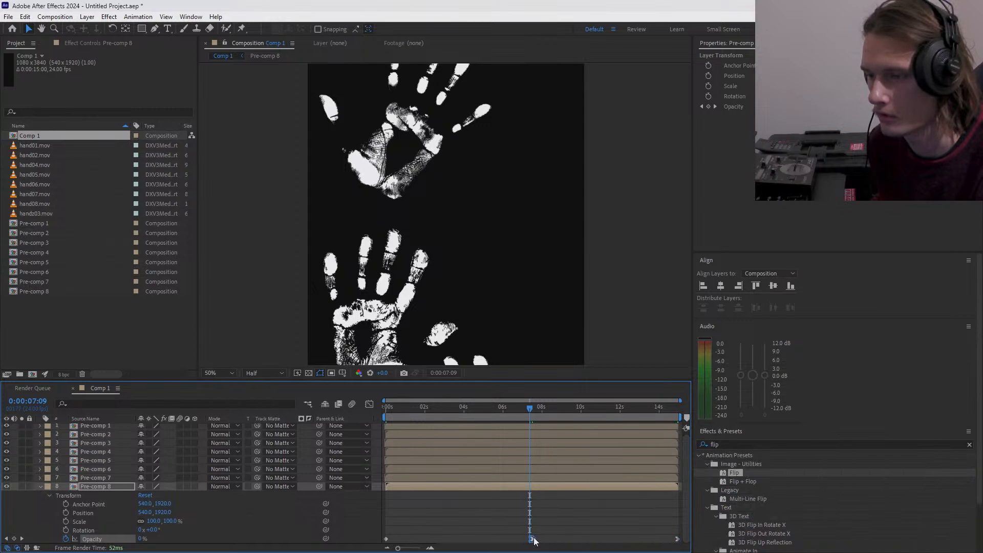
- Apply Easy Ease Out to the middle 0% Opacity keyframe of the Pre-comp 8 layer
drag(529, 419, 531, 406)
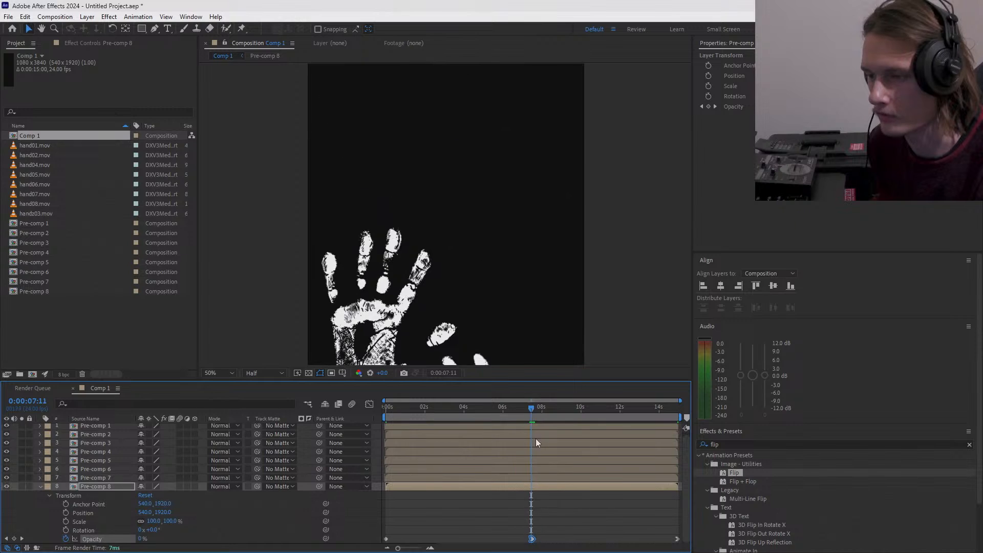
right_click(531, 540)
mouse_move(591, 532)
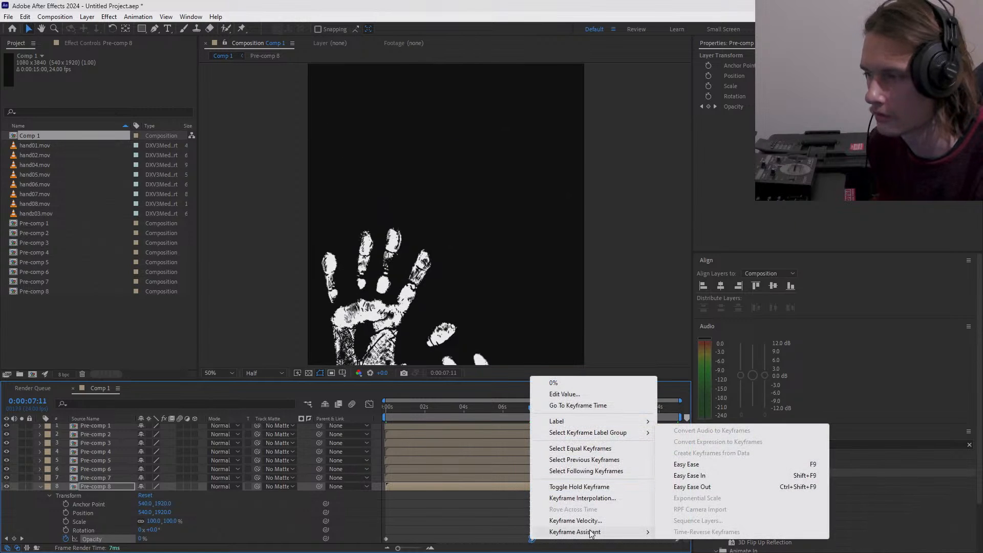
click(500, 499)
click(532, 539)
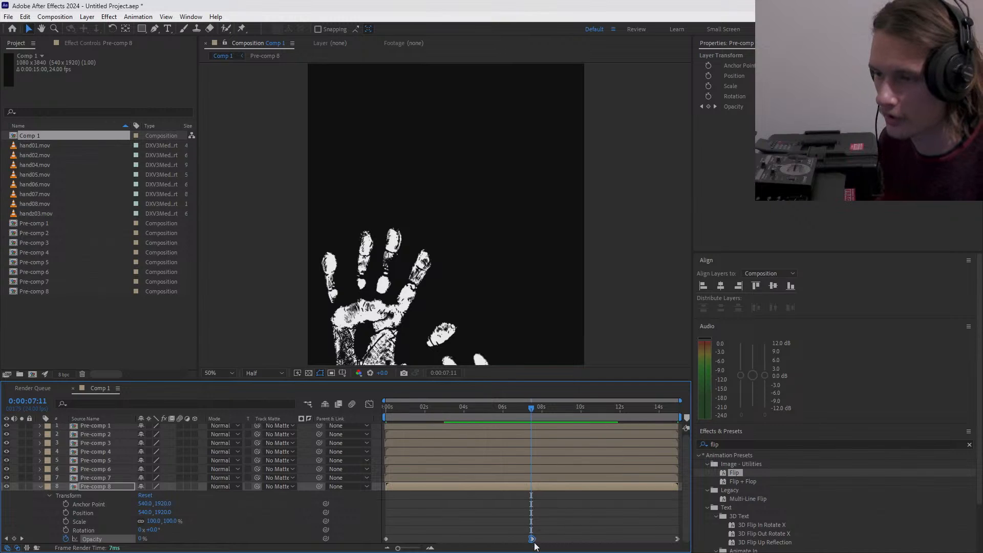
right_click(532, 540)
mouse_move(620, 535)
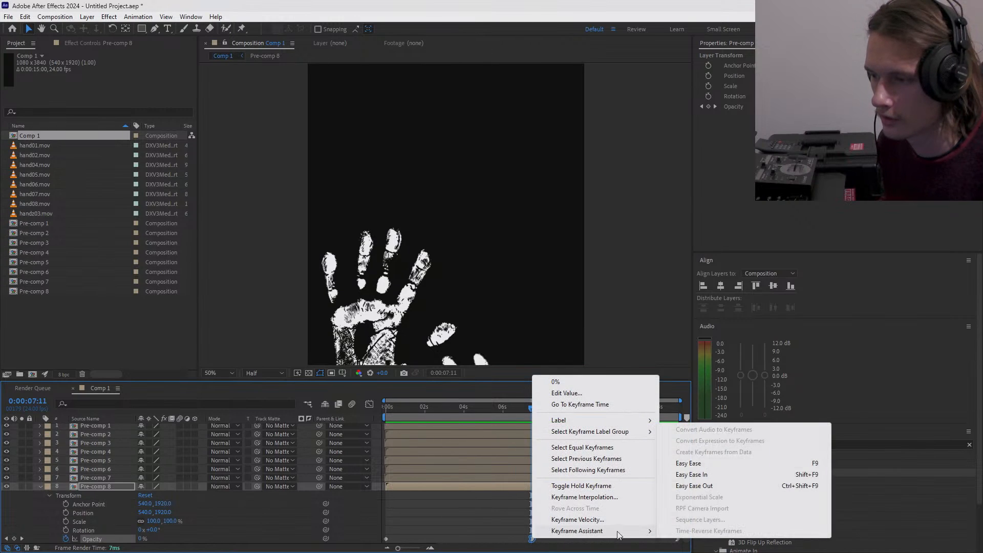
click(701, 487)
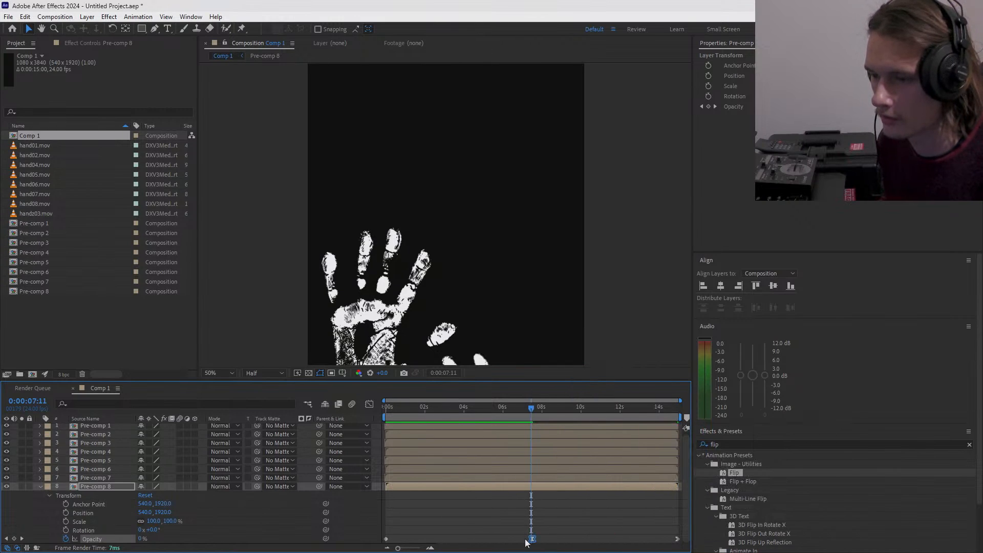
- Ease the first Opacity keyframe of Pre-comp 8 with the Keyframe Assistant and move the current time to 0:00:07:17
right_click(387, 539)
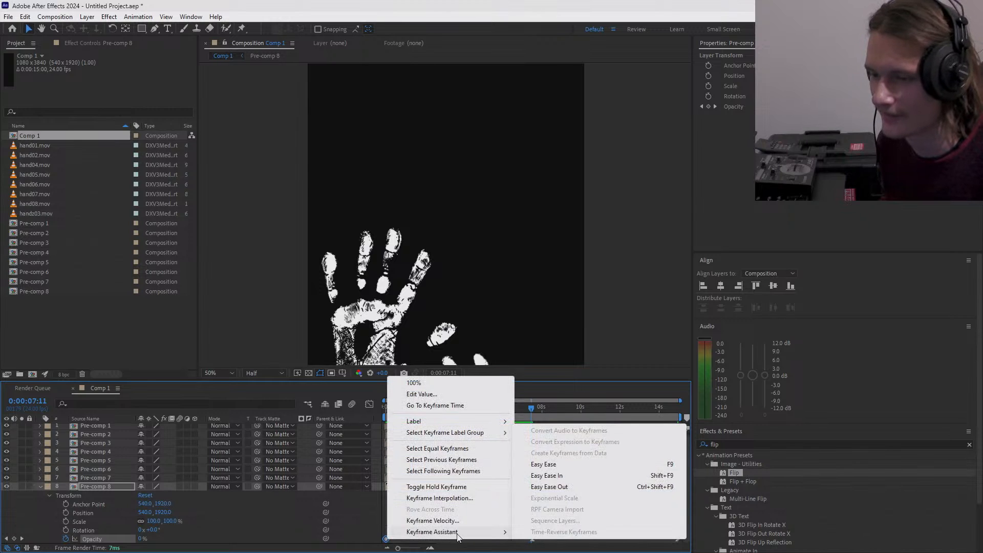
mouse_move(487, 534)
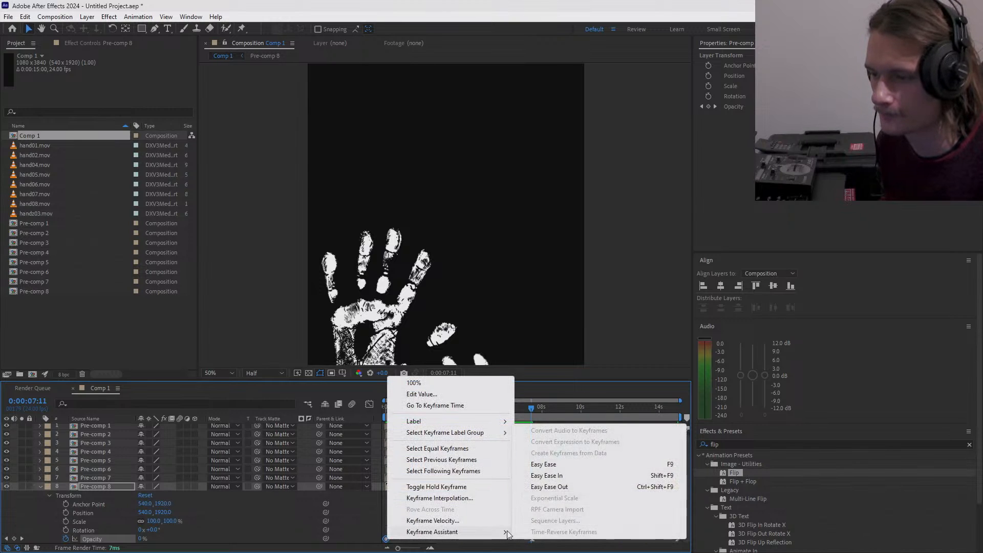
click(520, 467)
mouse_move(530, 409)
mouse_down()
mouse_move(521, 416)
mouse_move(533, 420)
mouse_up()
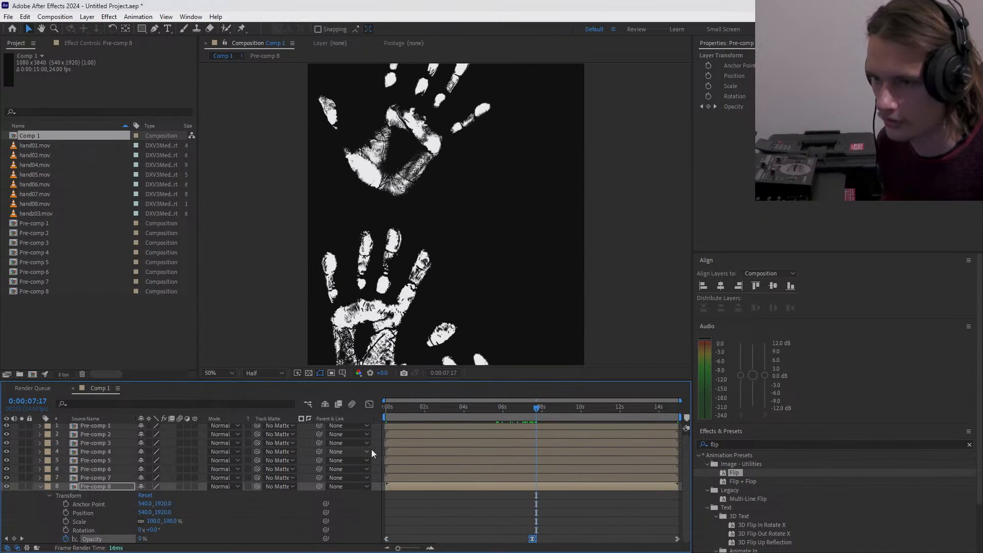
- In the Graph Editor, lengthen the ease handles of all three Pre-comp 8 Opacity keyframes to steepen the fades between them
click(369, 404)
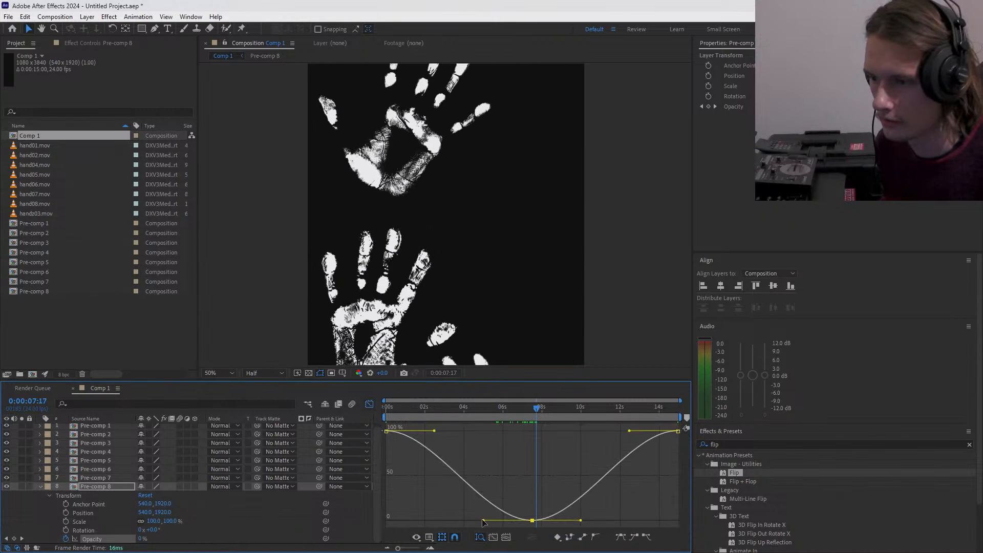
drag(484, 520, 465, 522)
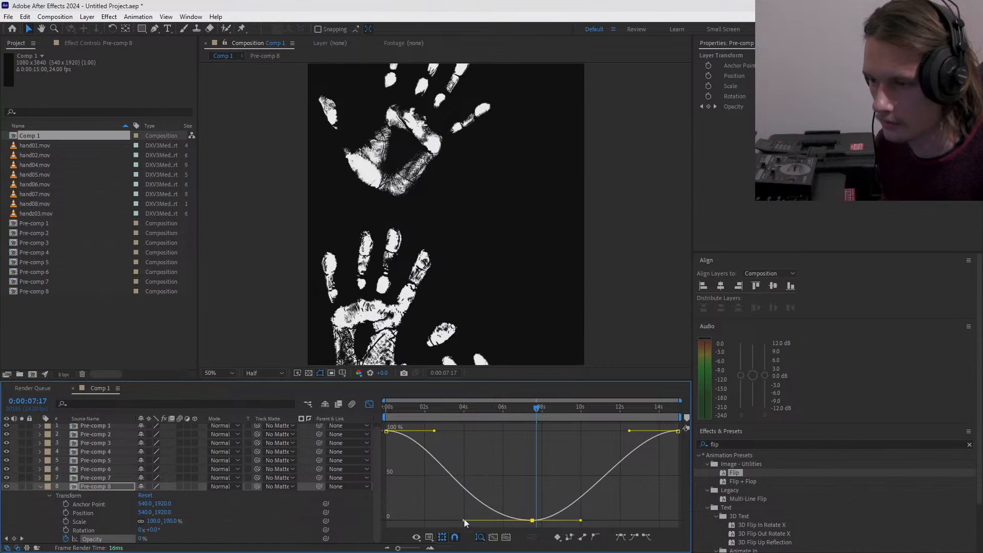
drag(580, 521, 620, 520)
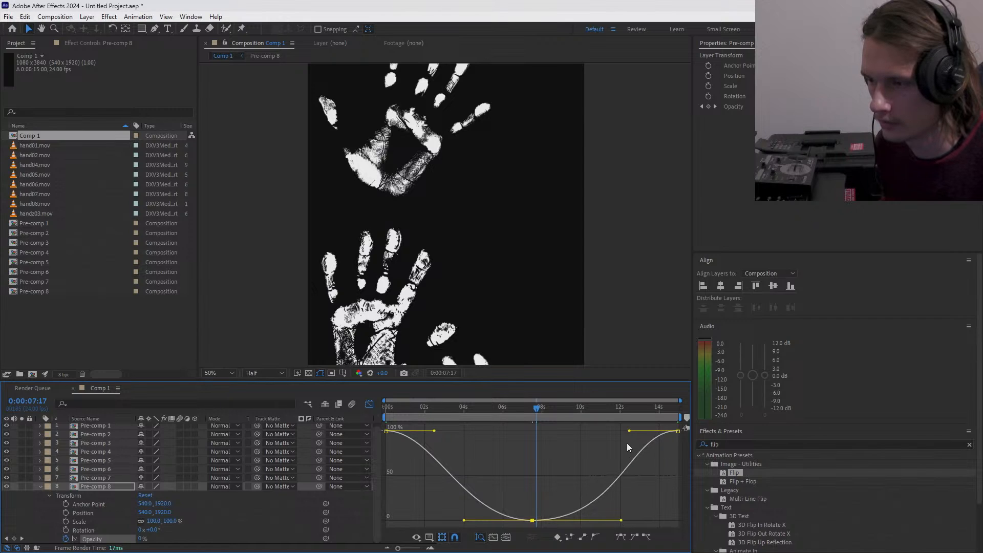
drag(629, 431, 599, 432)
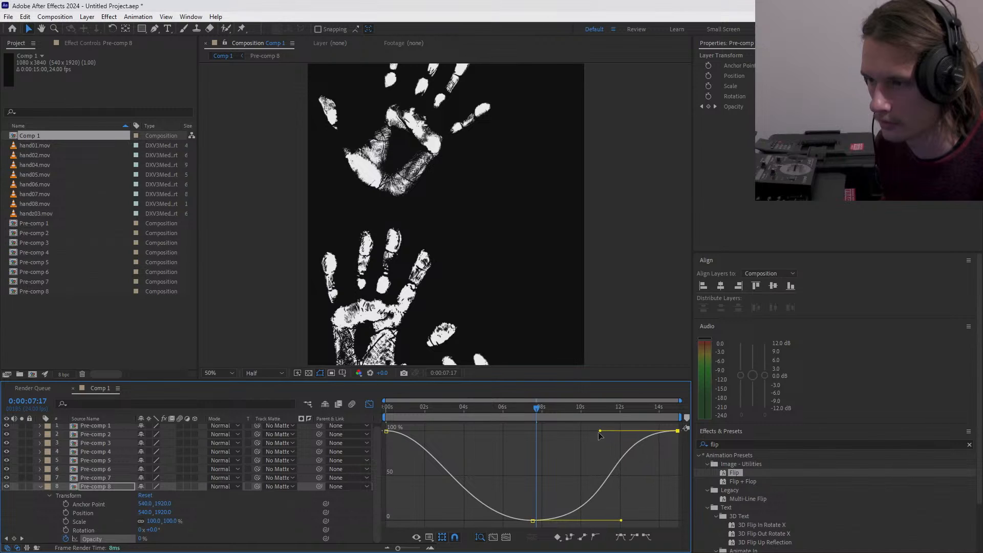
click(387, 432)
drag(434, 432, 465, 434)
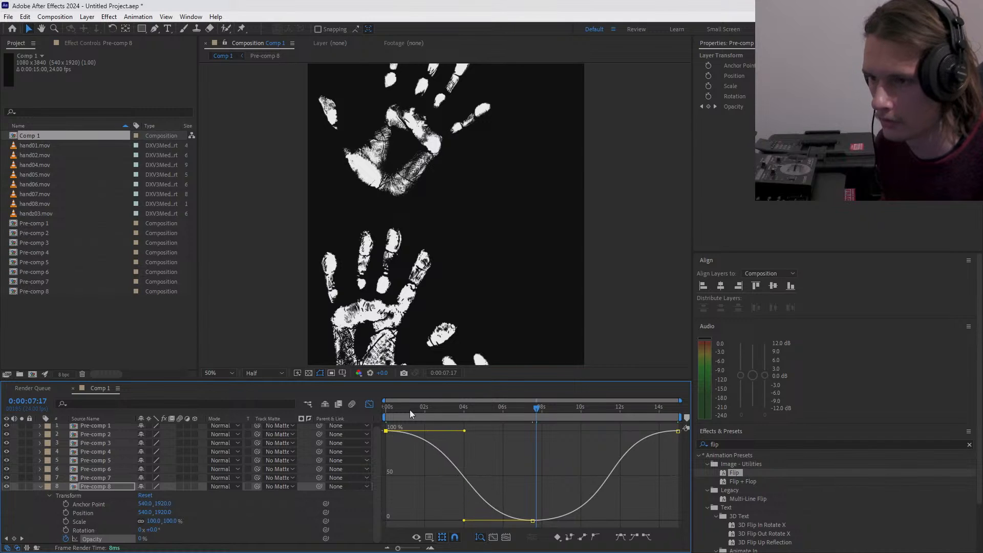
- Preview Comp 1 from the beginning and examine how smoothly the Pre-comp 8 handprint fades out and back in
key(Home)
drag(386, 409, 368, 428)
key(space)
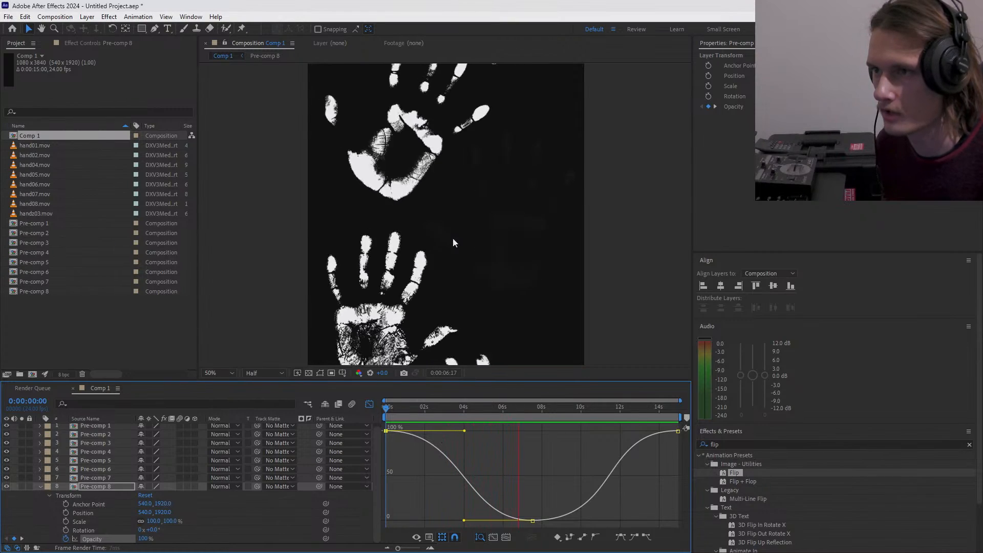
scroll(491, 204, up, 4)
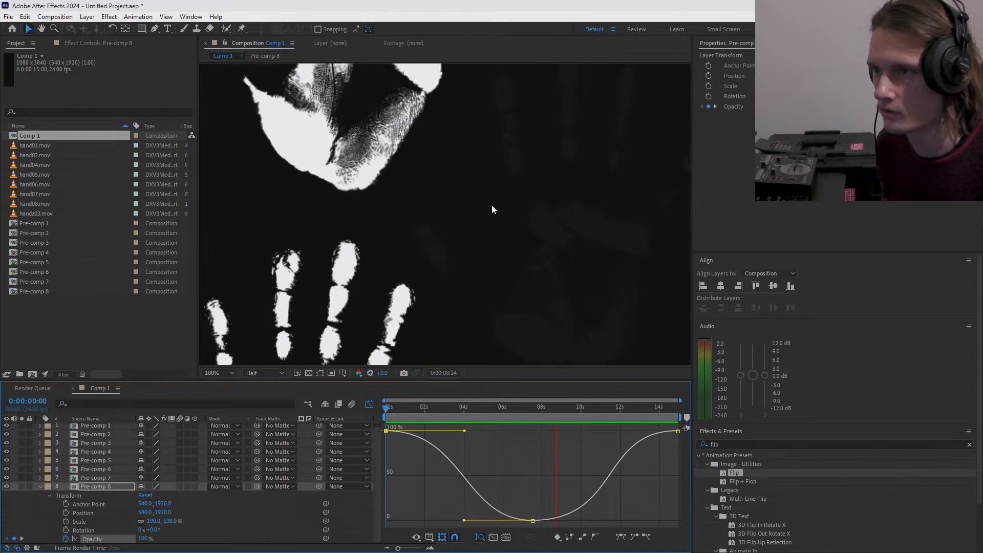
drag(641, 241, 460, 220)
key(space)
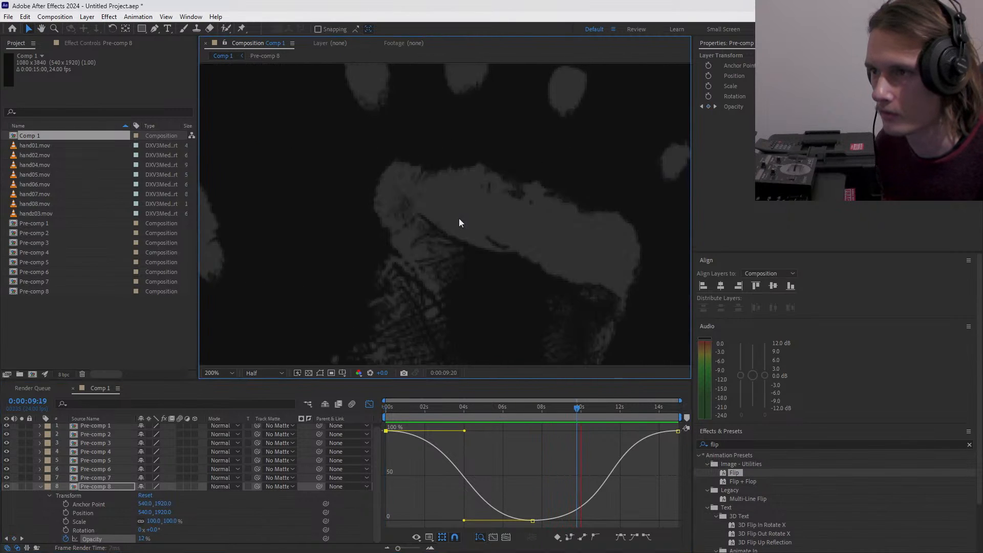
scroll(459, 210, down, 2)
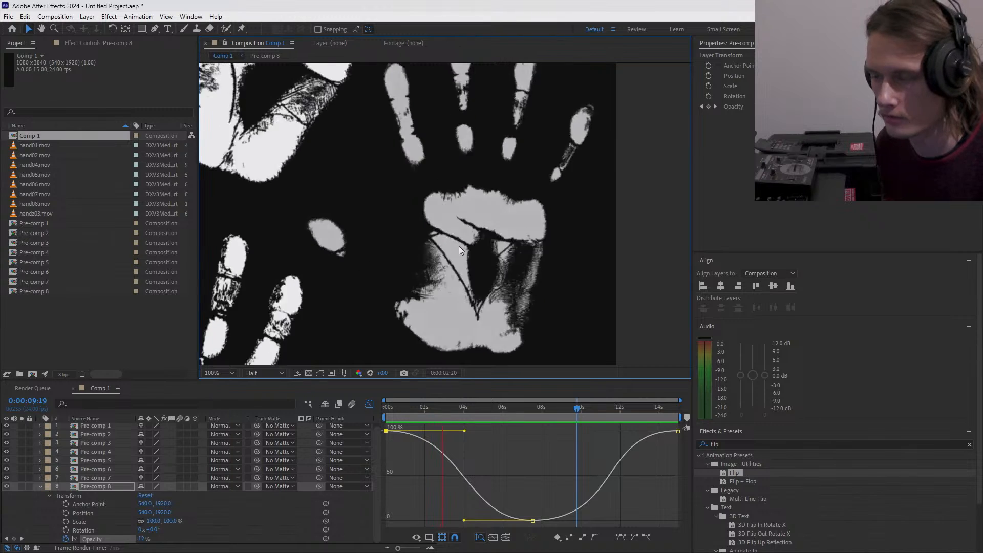
key(space)
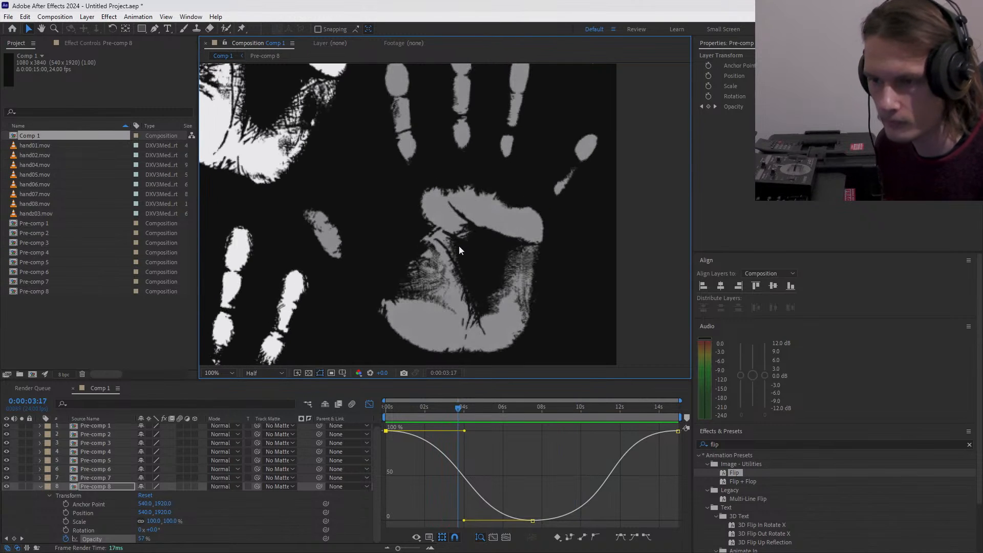
- Return from the Graph Editor to the layer bars with Pre-comp 8's properties expanded, and move the current time to 0:00:07:11
click(365, 405)
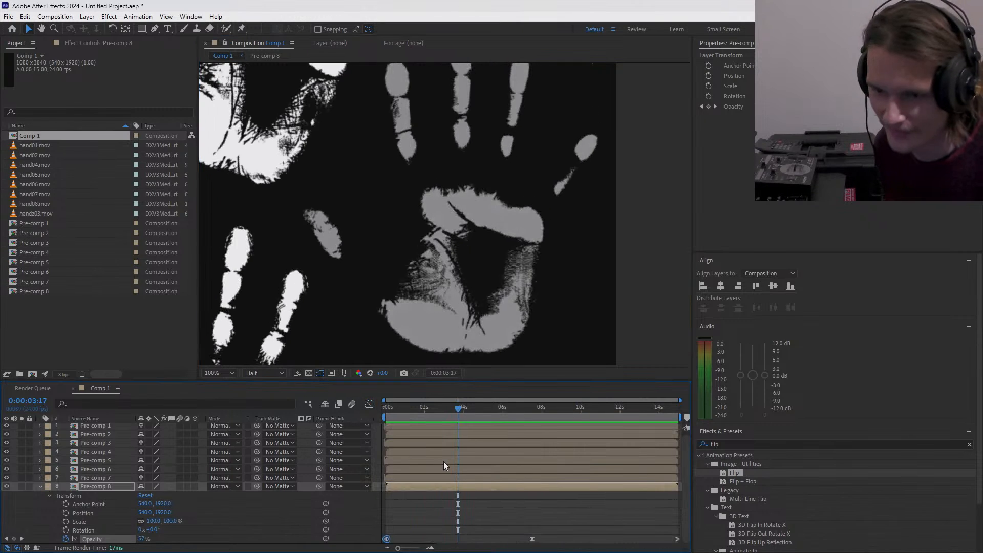
click(39, 487)
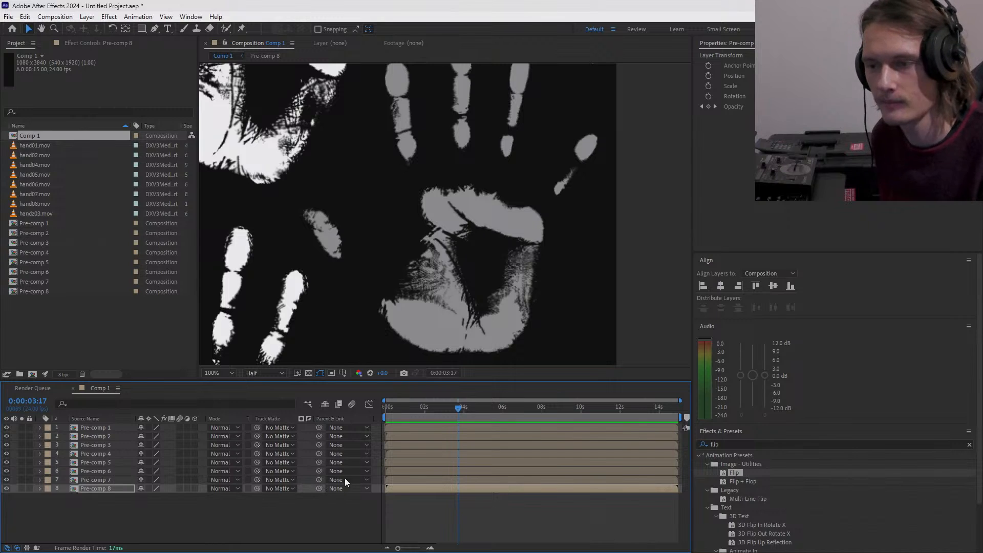
drag(406, 407, 368, 417)
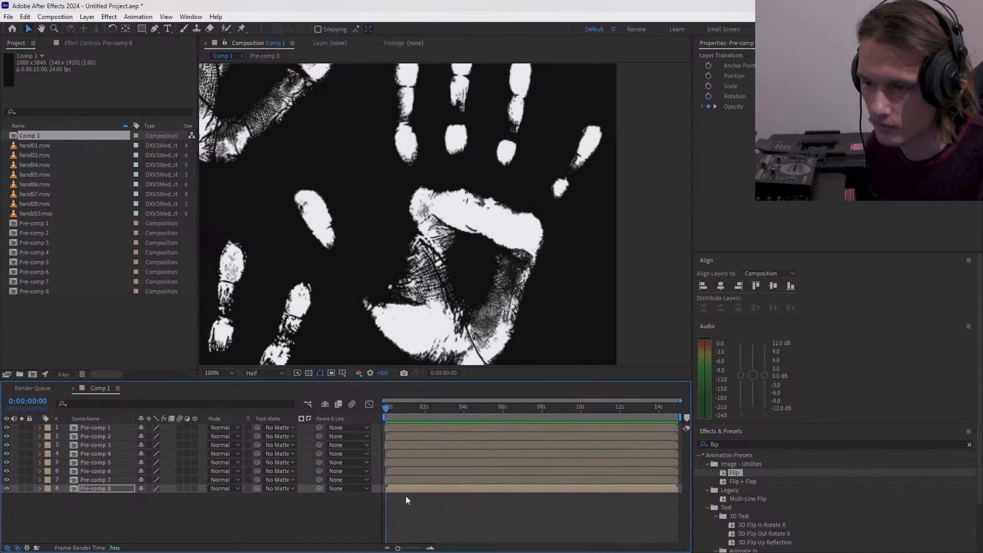
click(39, 489)
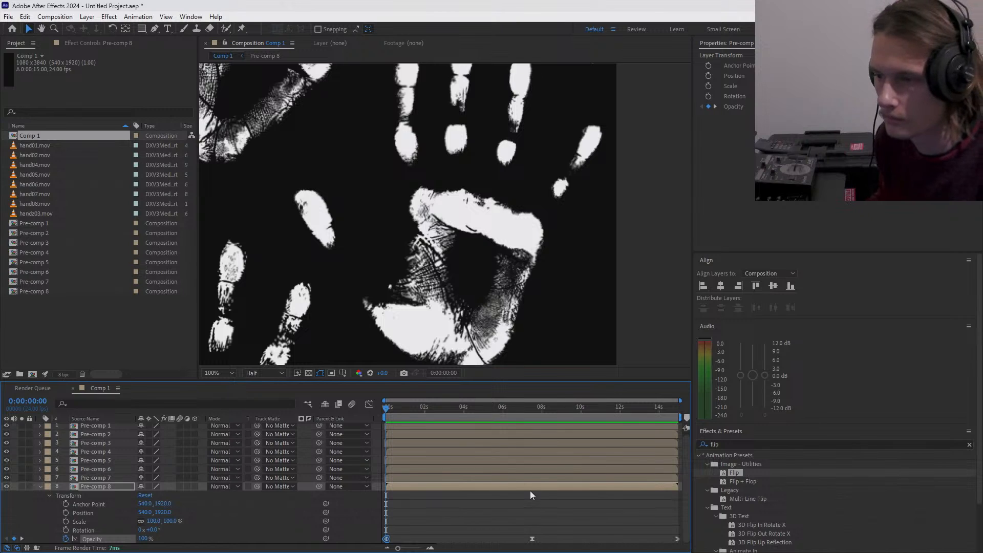
click(533, 409)
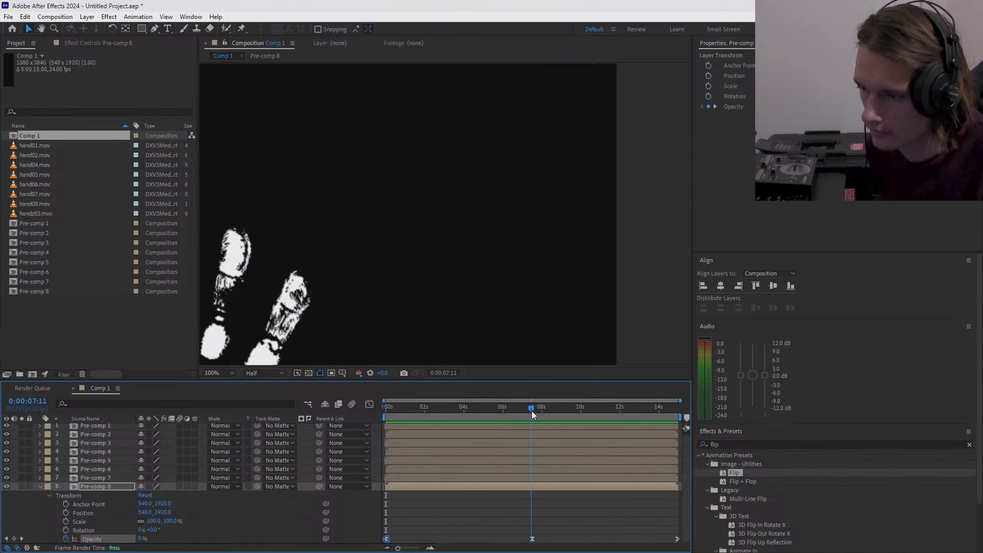
- Expand Pre-comp 7's transform properties and paste the copied 0% Opacity keyframe at 0:00:07:12, 0:00:00:00 and 0:00:14:23
click(472, 477)
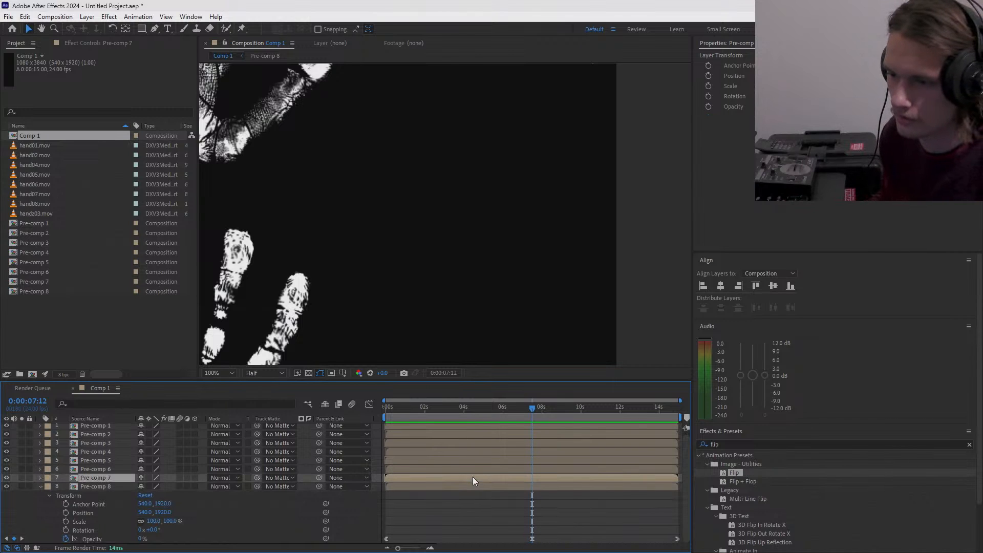
click(40, 477)
click(49, 487)
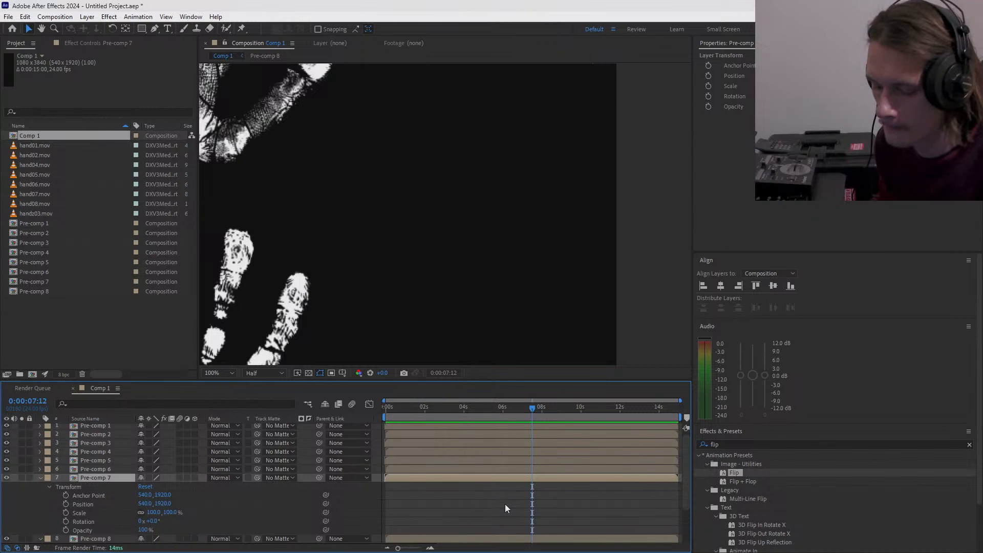
key(ctrl+v)
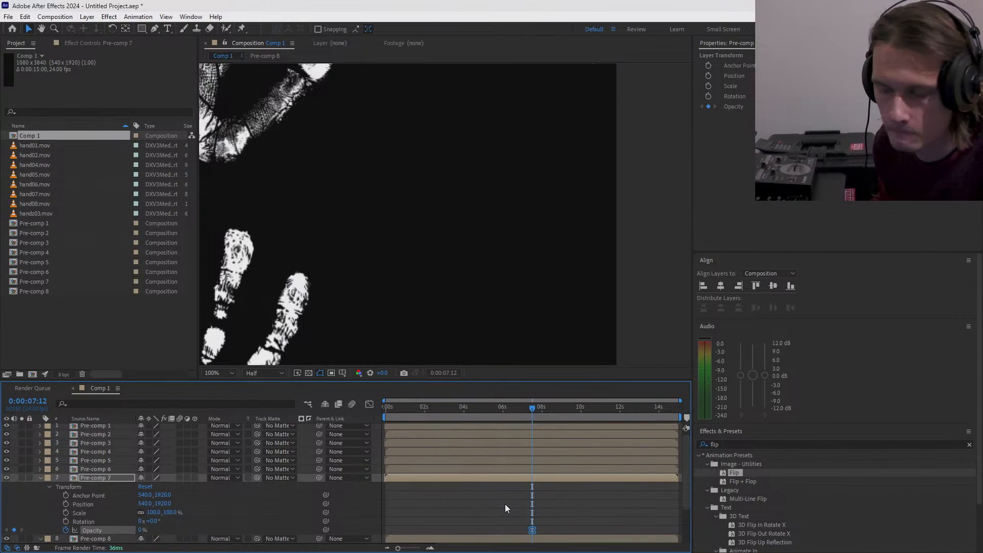
drag(528, 420, 375, 419)
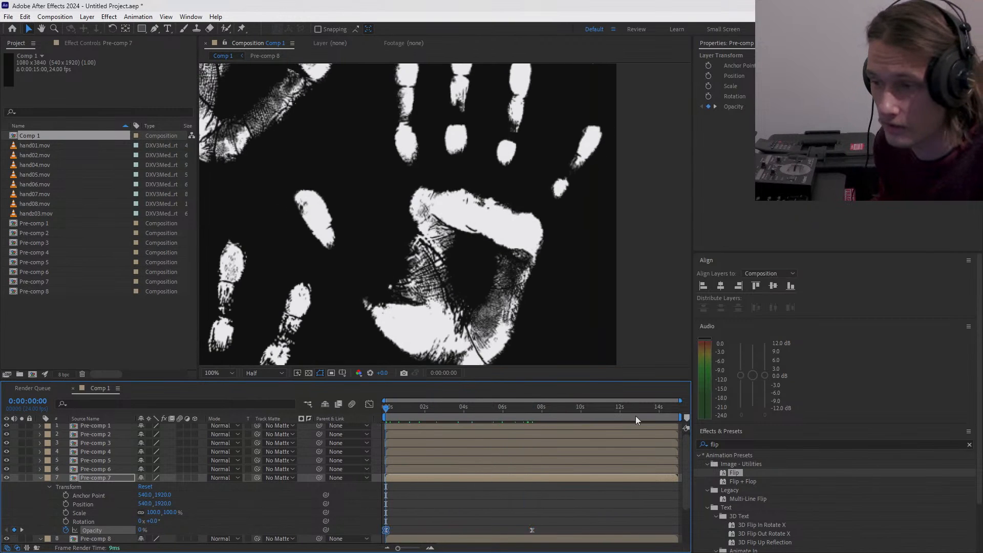
drag(610, 407, 688, 415)
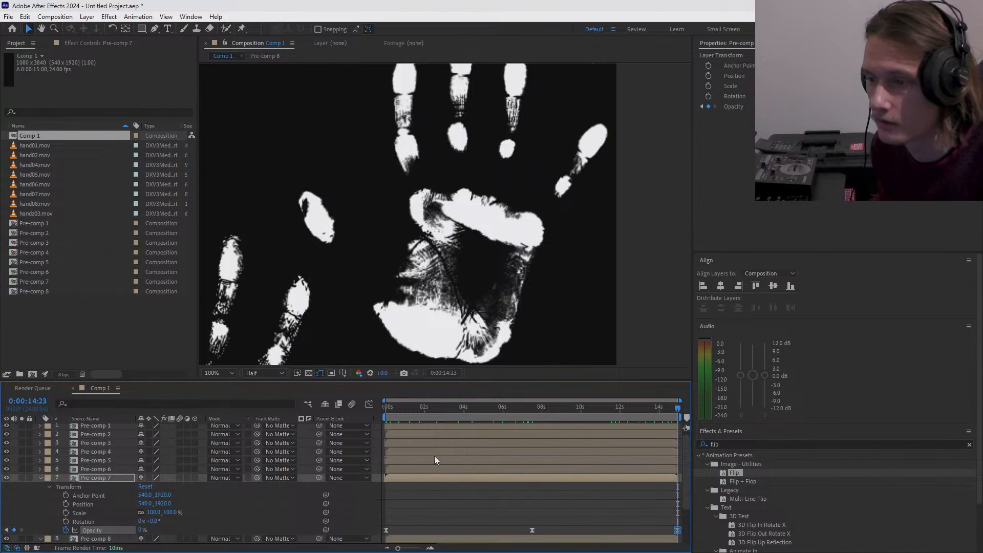
- Set Pre-comp 7's middle Opacity keyframe at 0:00:07:12 to 100% and scrub through the composition to check the fade
scroll(458, 266, down, 4)
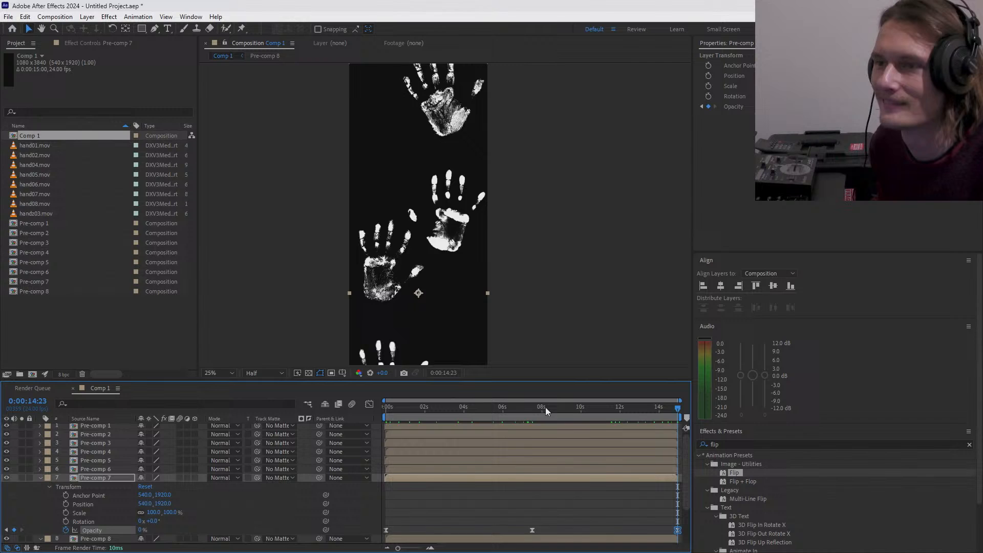
drag(546, 407, 471, 432)
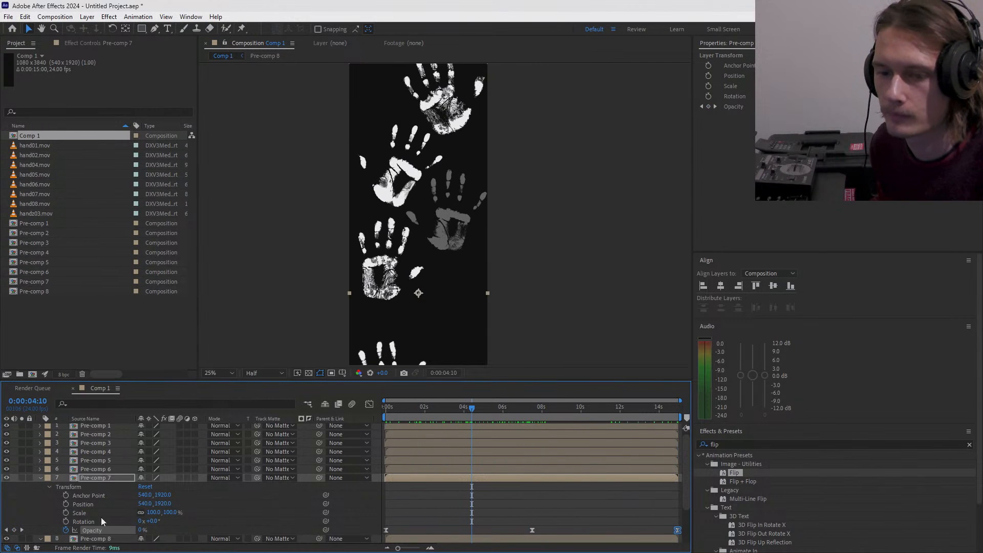
click(21, 530)
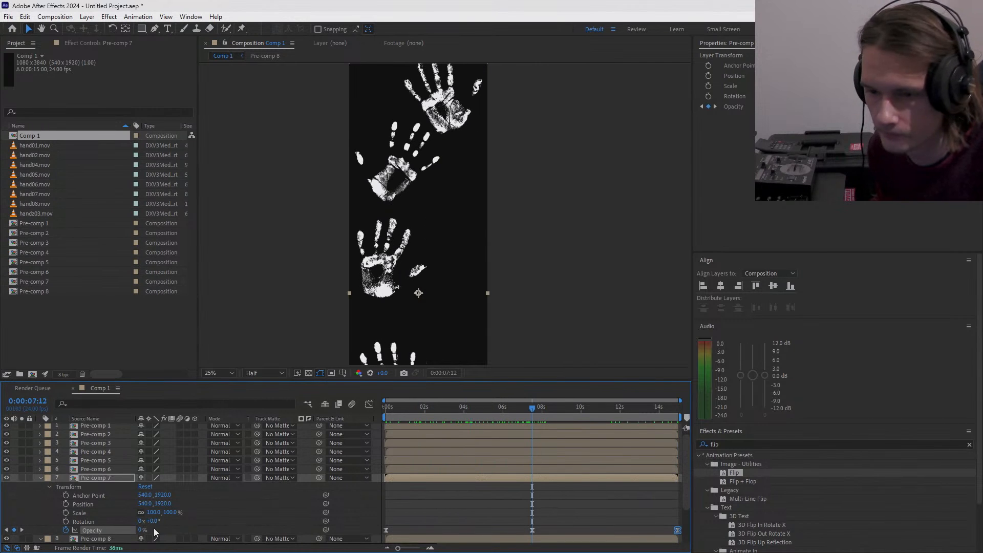
drag(158, 528, 230, 521)
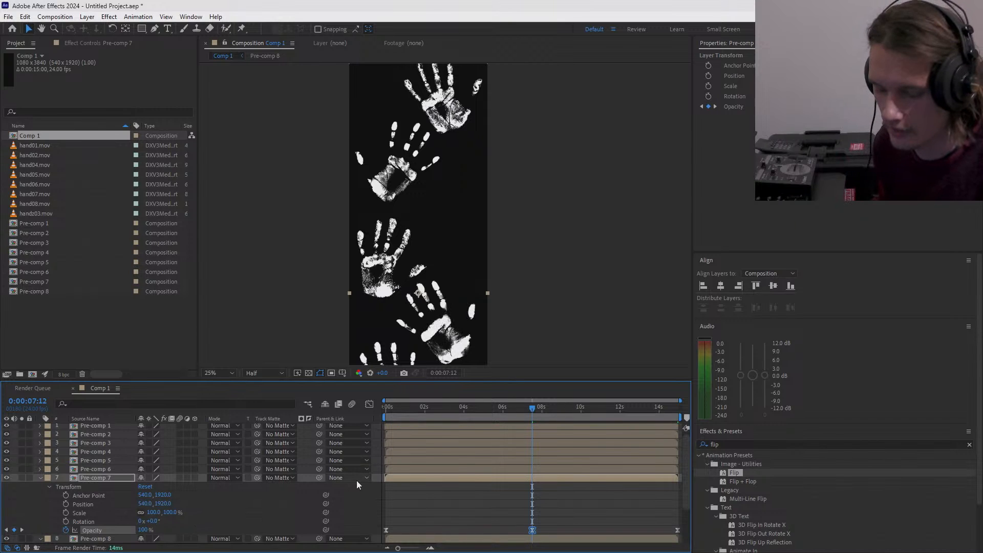
drag(457, 414, 675, 435)
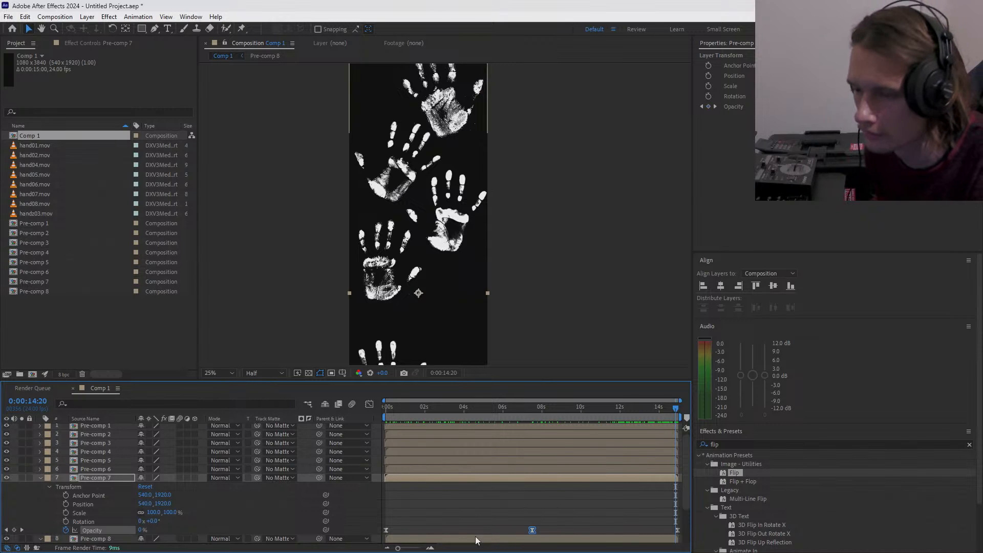
- Shift Pre-comp 8's last Opacity keyframe from 0:00:14:23 one frame later, to the very end of the composition
drag(404, 549, 417, 549)
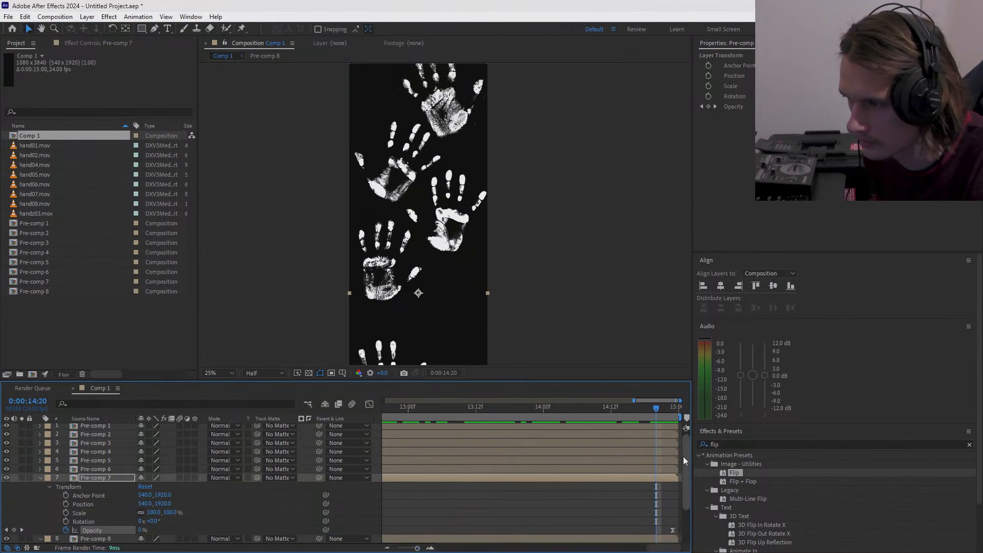
scroll(685, 480, down, 3)
scroll(684, 480, down, 2)
click(672, 411)
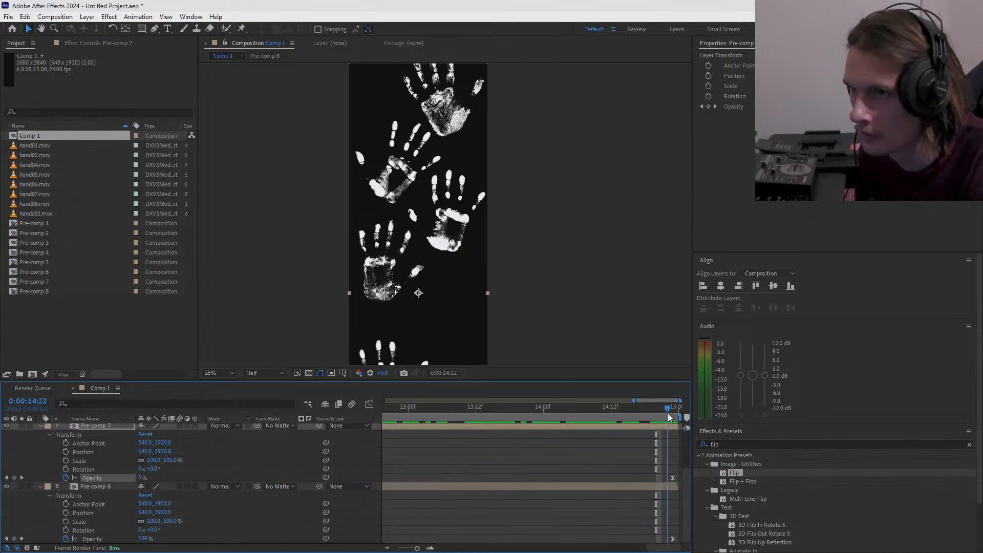
mouse_move(672, 416)
mouse_down()
mouse_move(658, 417)
mouse_move(674, 415)
mouse_up()
drag(686, 497, 692, 518)
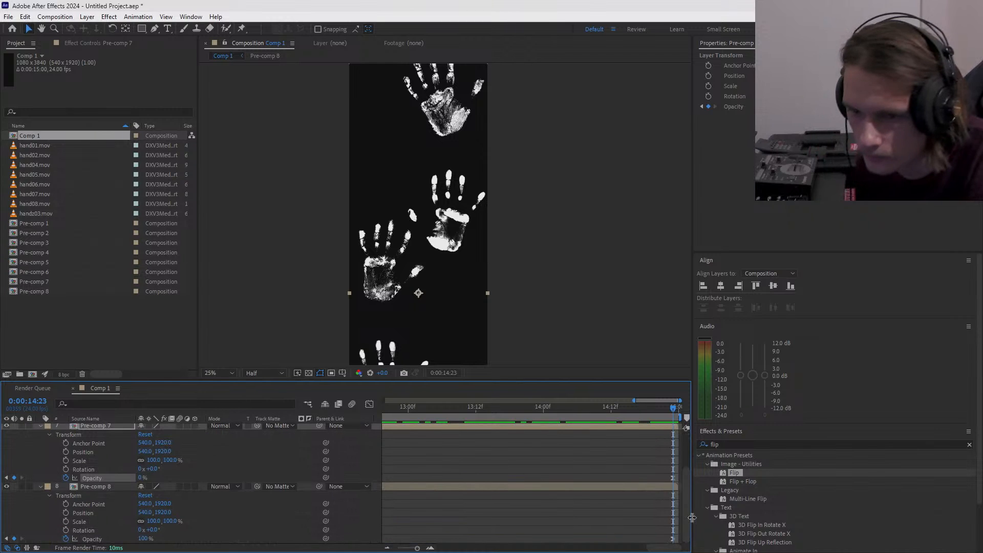
click(677, 539)
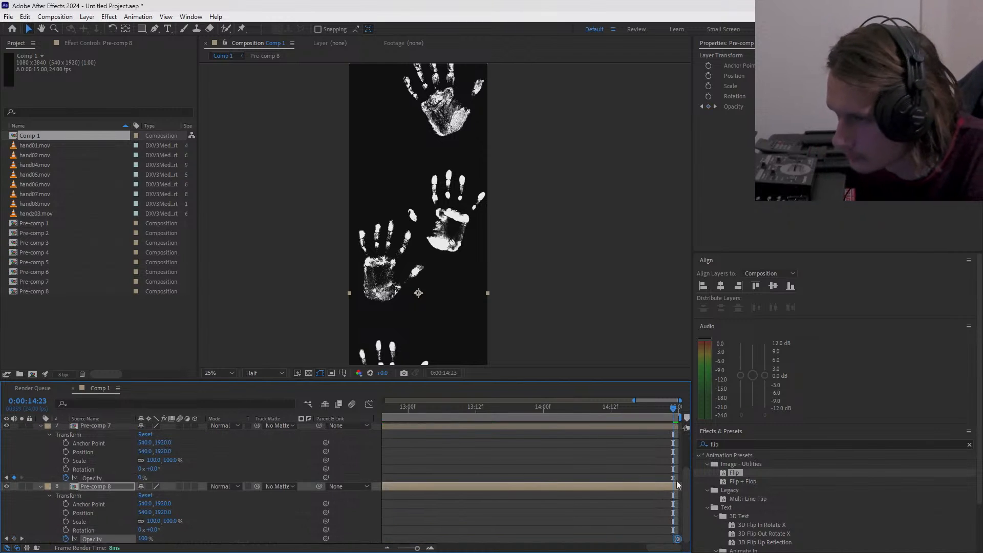
- At 0:00:14:22, toggle the visibility of the upper pre-comp layers to identify which one holds the handprint that disappears on the last frame
mouse_move(686, 487)
mouse_down()
mouse_move(687, 432)
mouse_move(667, 410)
mouse_up()
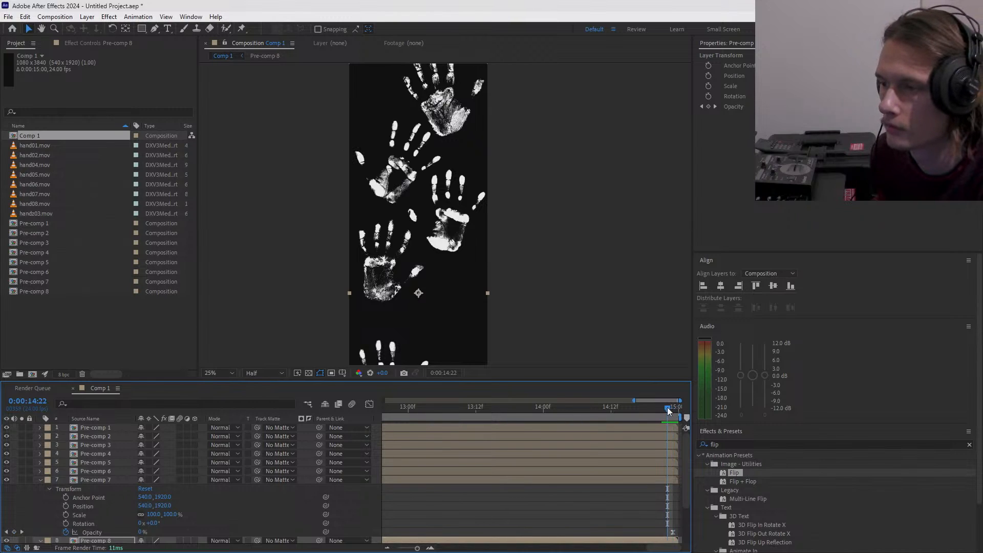
click(7, 471)
click(7, 471)
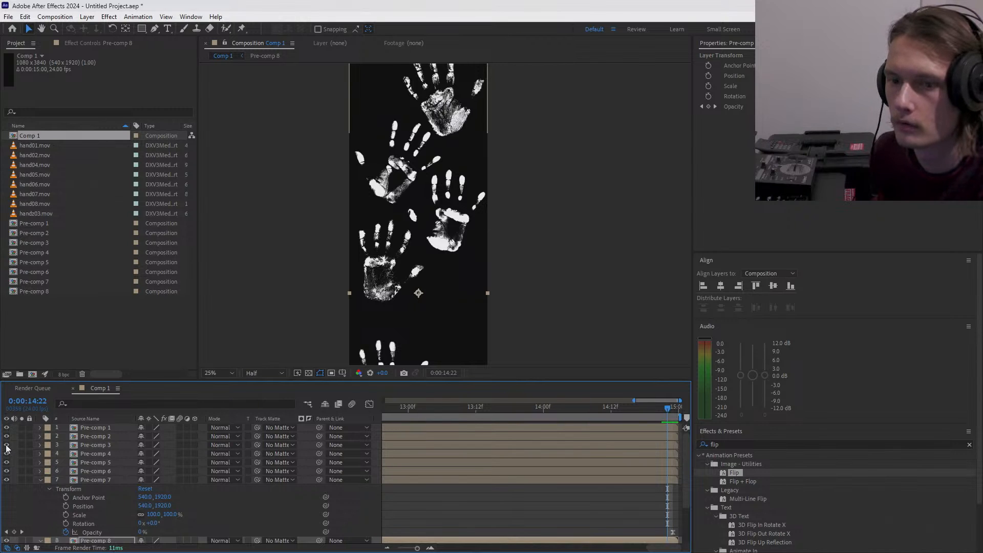
click(6, 444)
click(7, 445)
click(6, 436)
click(7, 436)
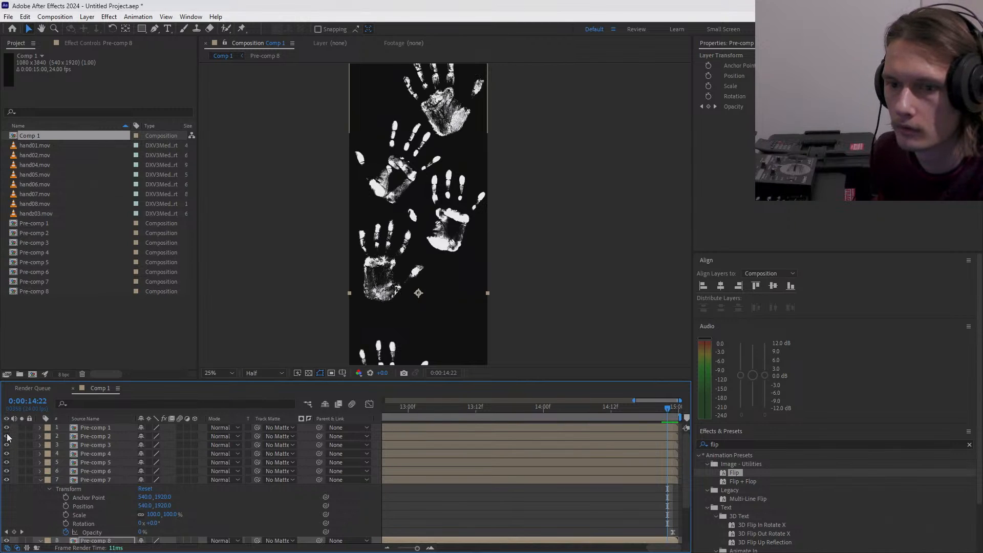
click(8, 433)
click(8, 434)
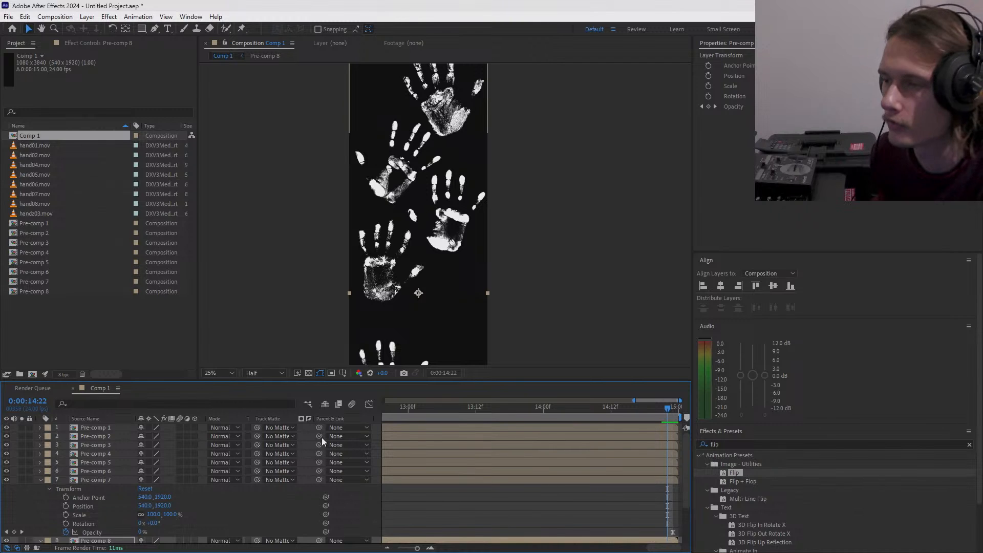
click(671, 413)
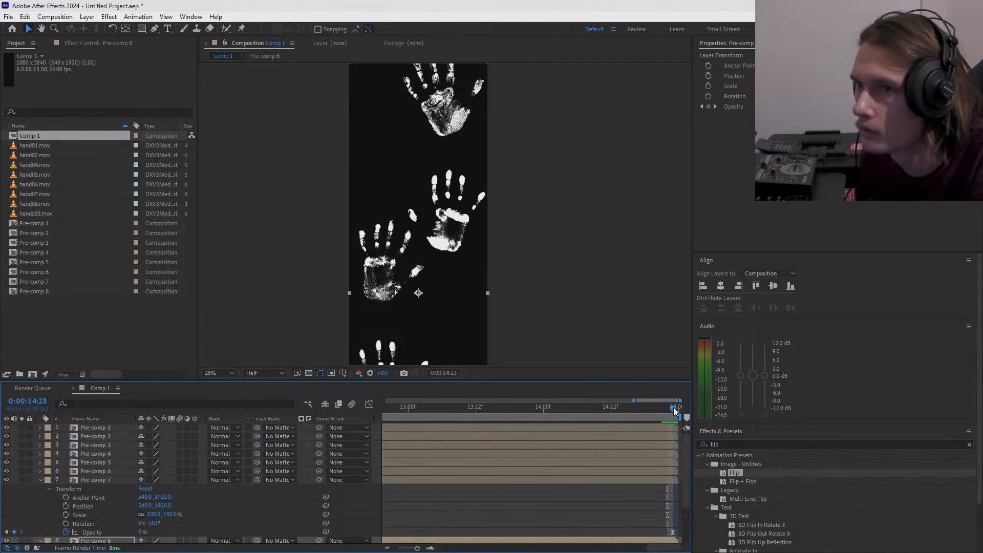
- Open Pre-comp 1 and shift its second hand08.mov clip about two frames earlier, increasing the overlap with the first clip
double_click(656, 427)
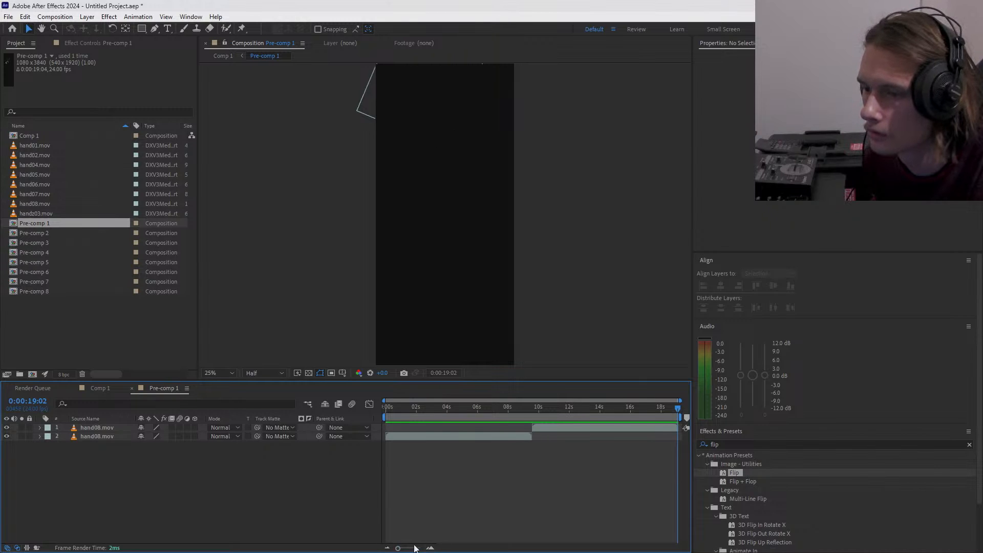
drag(415, 548, 422, 549)
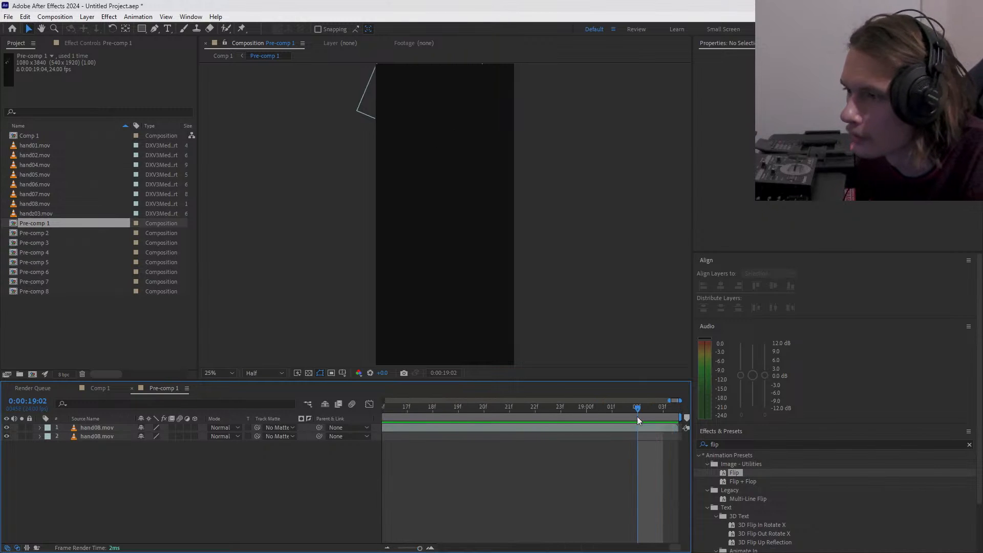
drag(635, 411, 397, 429)
drag(365, 426, 472, 450)
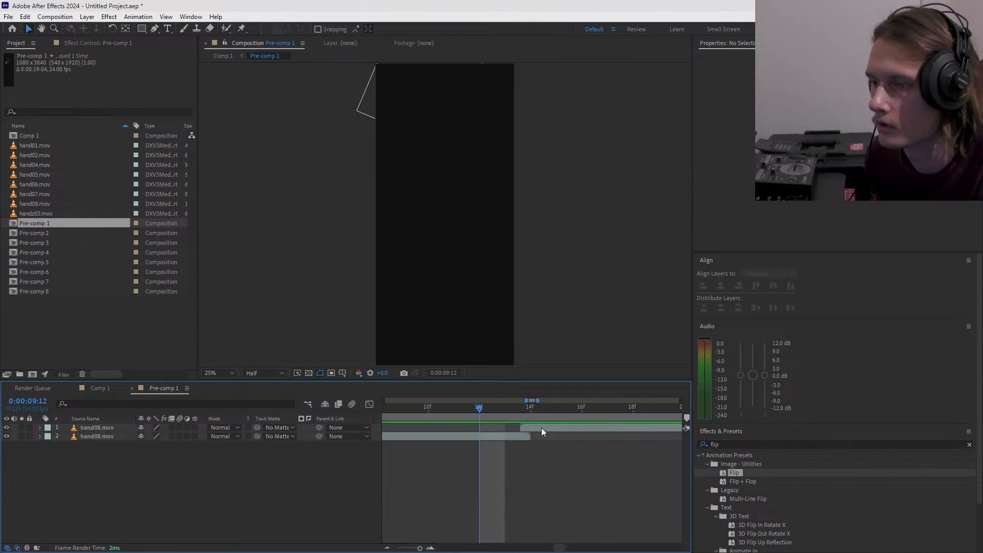
drag(542, 428, 452, 415)
key(space)
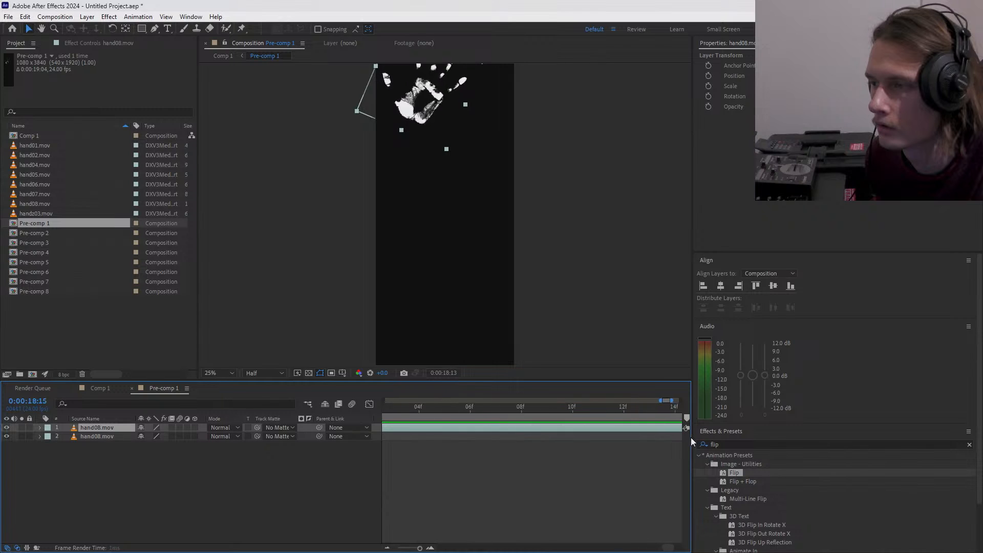
- Step frame by frame around 0:00:18:23 and 0:00:19:00 in Pre-comp 1 to examine where the hand08.mov handprint ends
key(Page_Up)
key(Page_Up)
key(Page_Up)
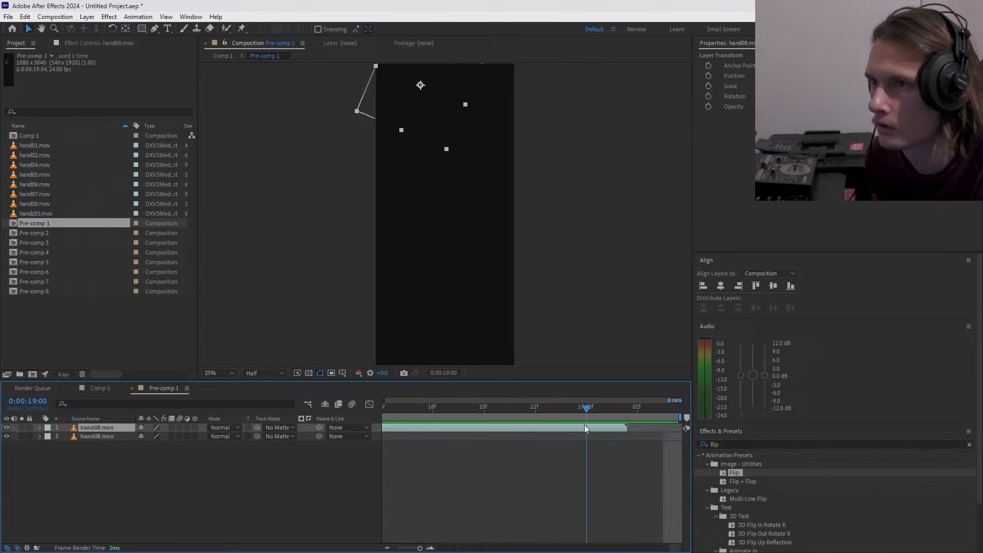
key(Page_Down)
key(Page_Down)
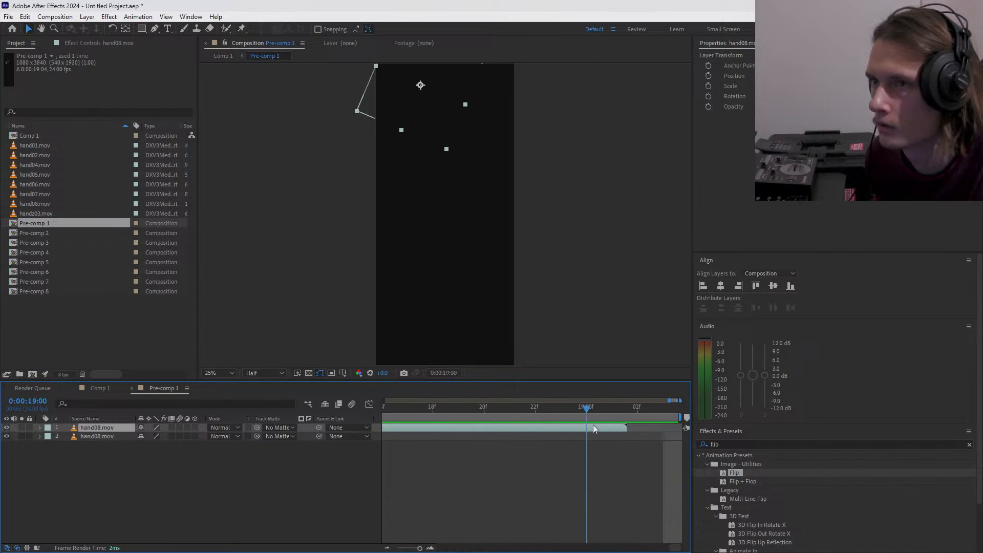
key(Page_Up)
key(Page_Up)
key(Page_Down)
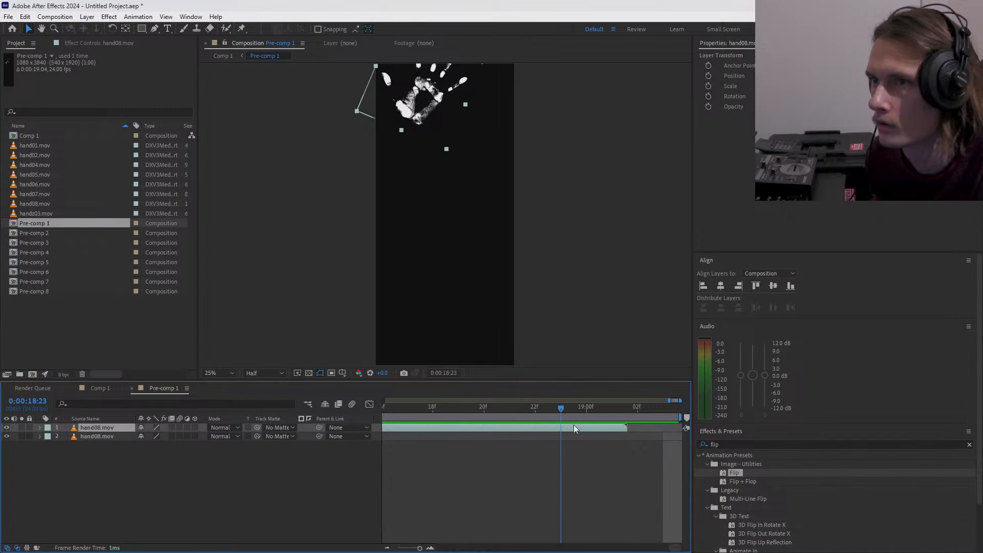
key(Page_Down)
key(Page_Up)
key(Page_Up)
key(Page_Down)
key(Page_Down)
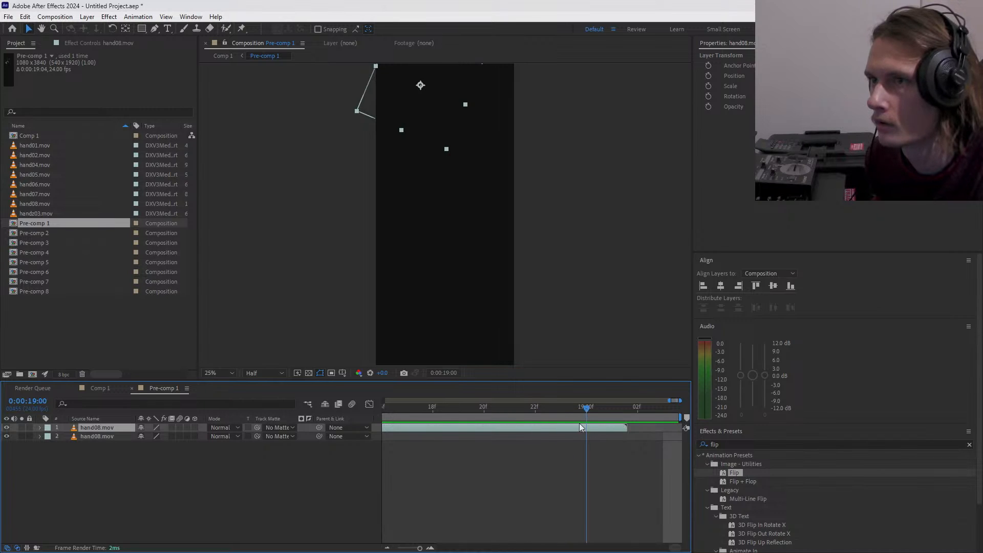
key(Page_Up)
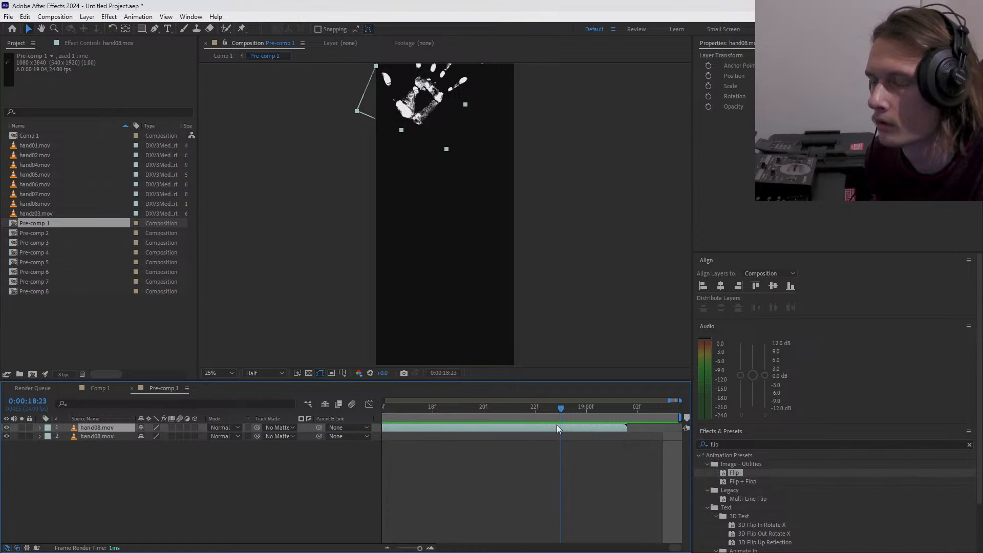
key(Page_Down)
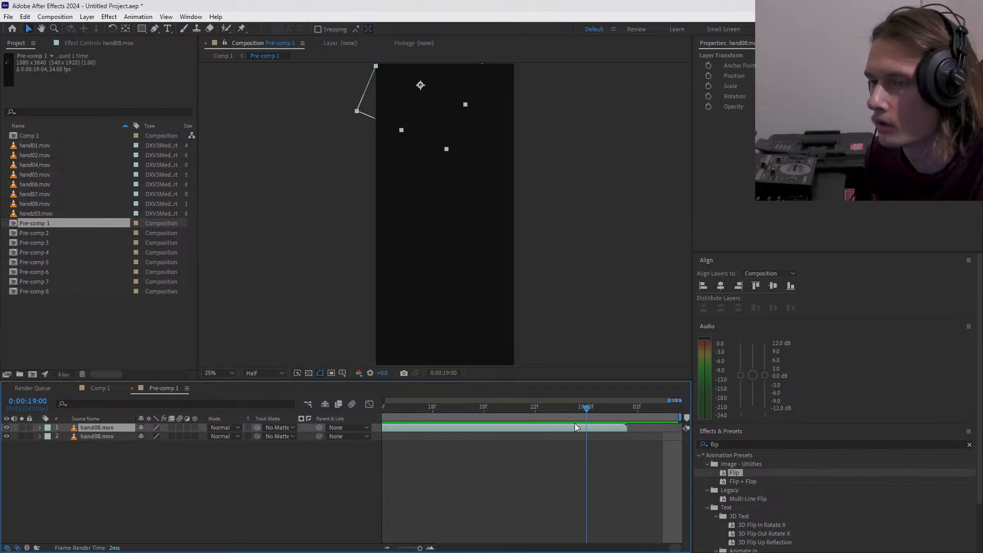
- Return to Comp 1, split the Pre-comp 1 layer at 0:00:14:21 and delete the part after the split
click(100, 388)
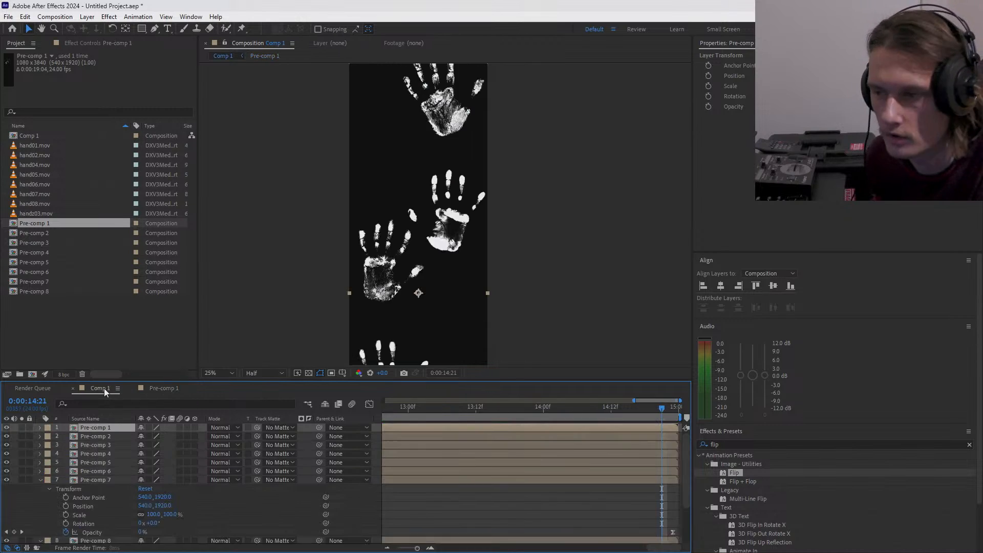
drag(663, 409, 656, 410)
click(420, 548)
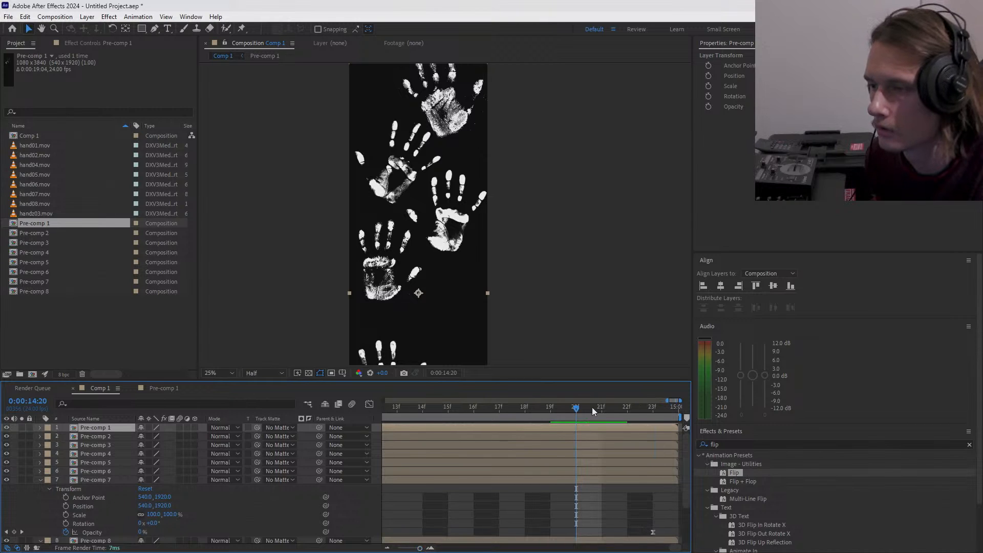
drag(579, 410, 596, 413)
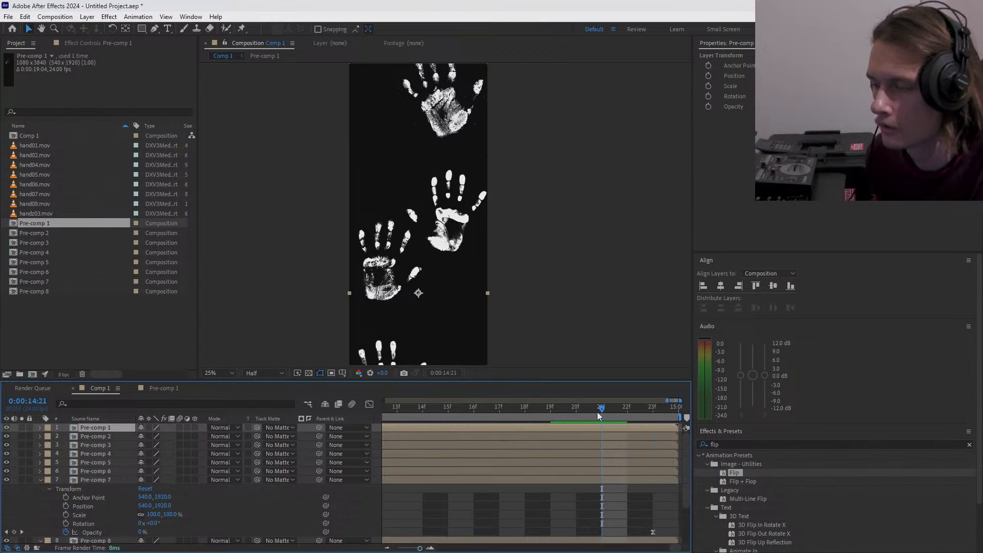
key(ctrl+shift+d)
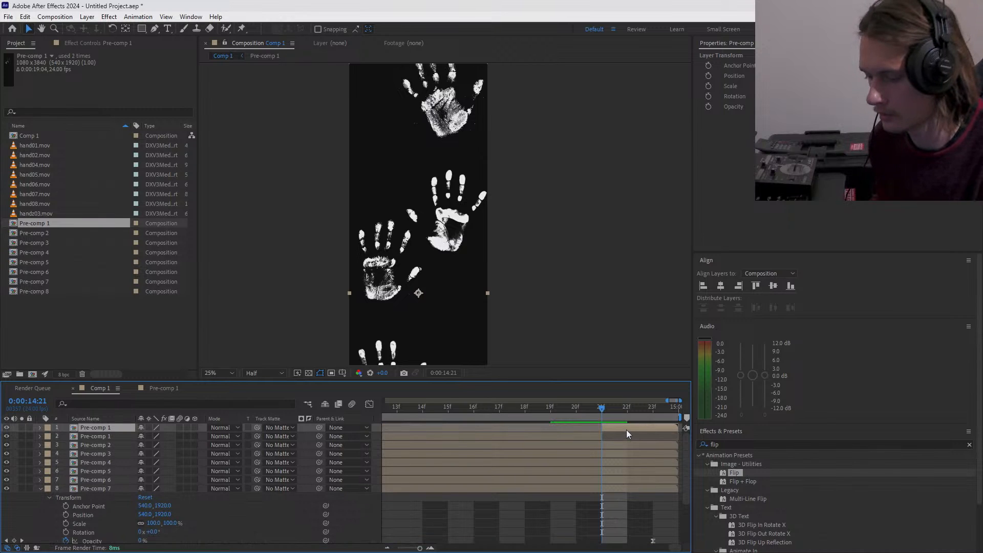
key(Delete)
mouse_move(600, 413)
mouse_down()
mouse_move(577, 410)
mouse_move(593, 412)
mouse_up()
- Time-stretch the Pre-comp 1 layer to a new duration of 0:00:15:00
click(573, 427)
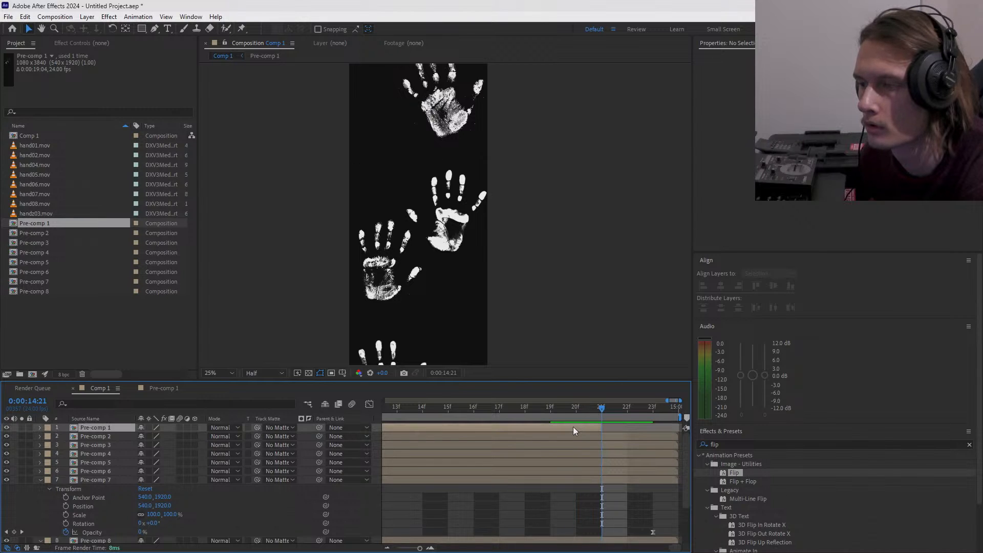
right_click(573, 427)
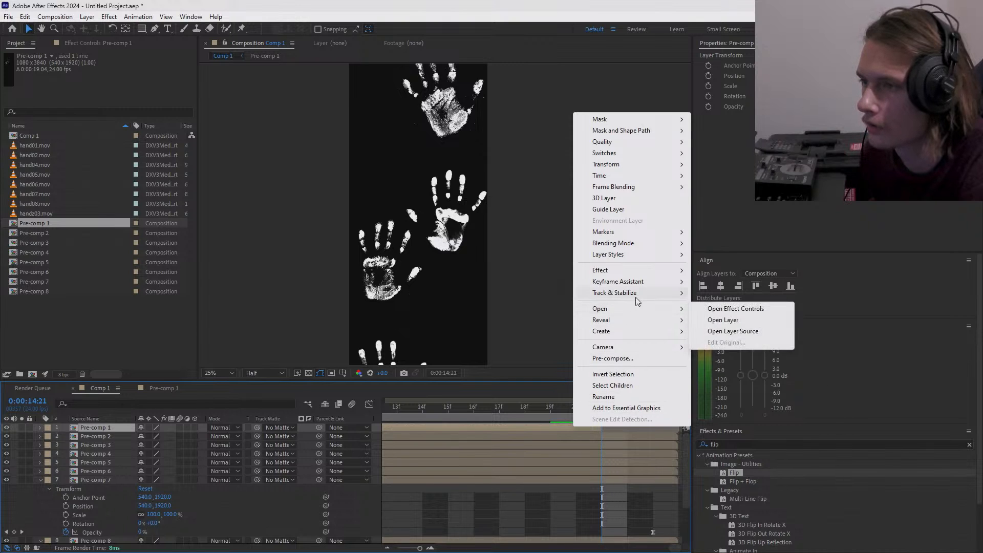
mouse_move(669, 177)
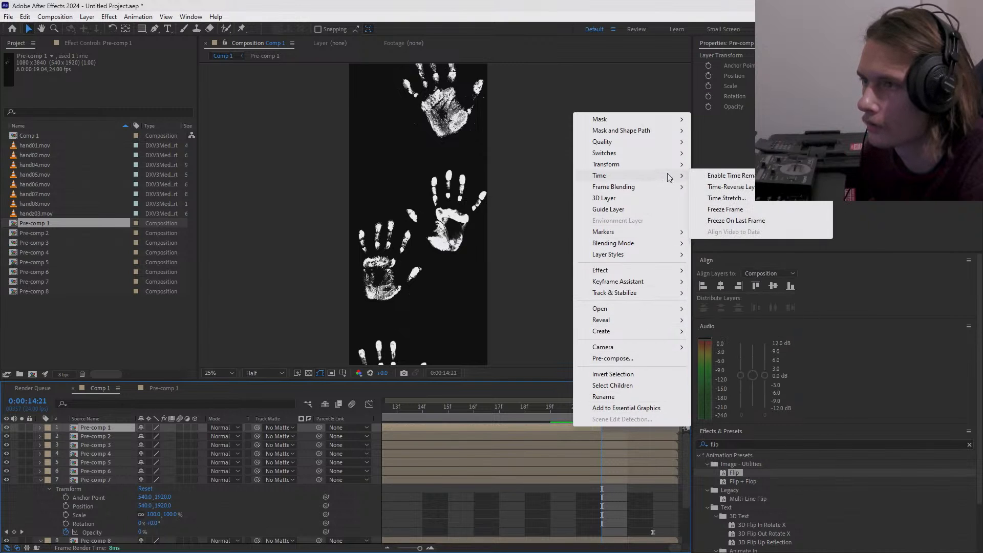
click(723, 199)
click(457, 260)
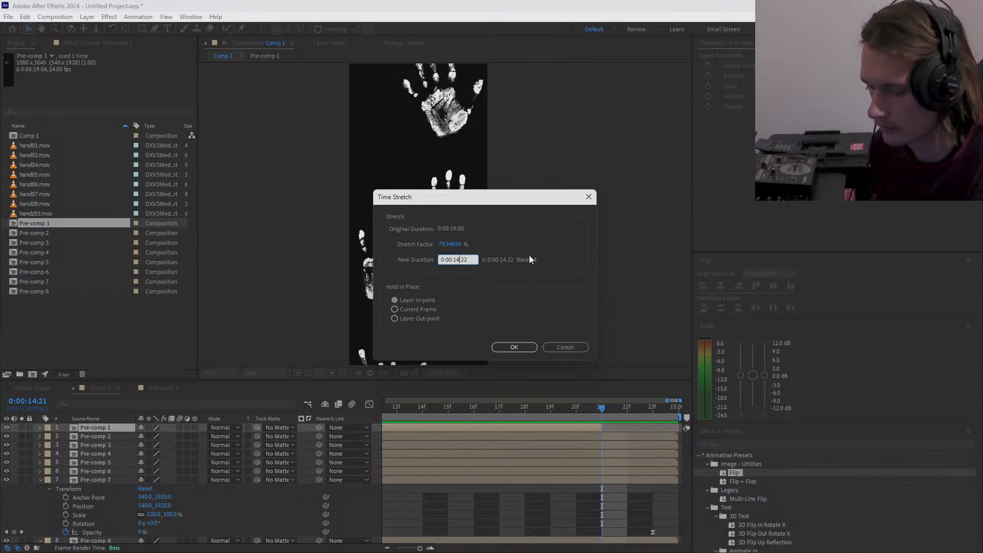
key(BackSpace)
text(5)
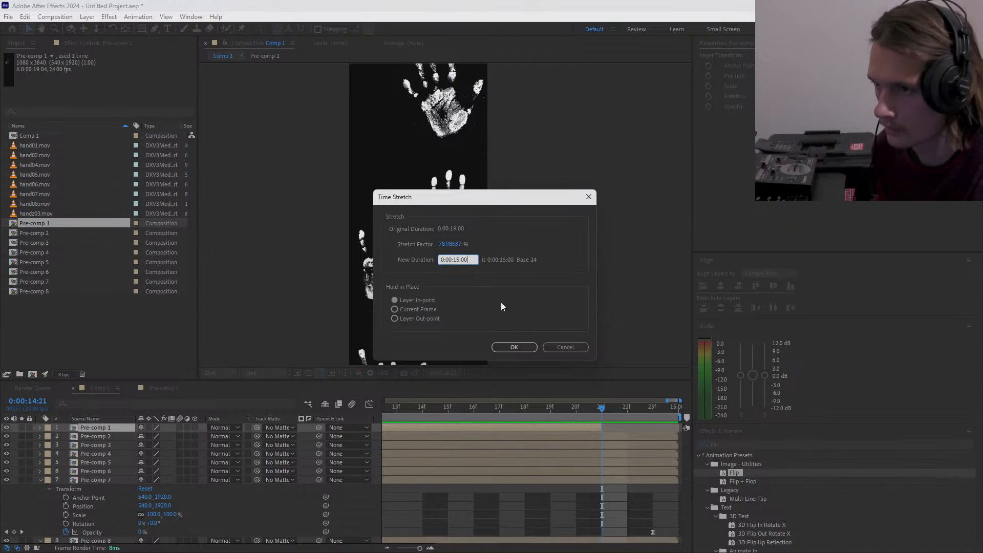
click(514, 347)
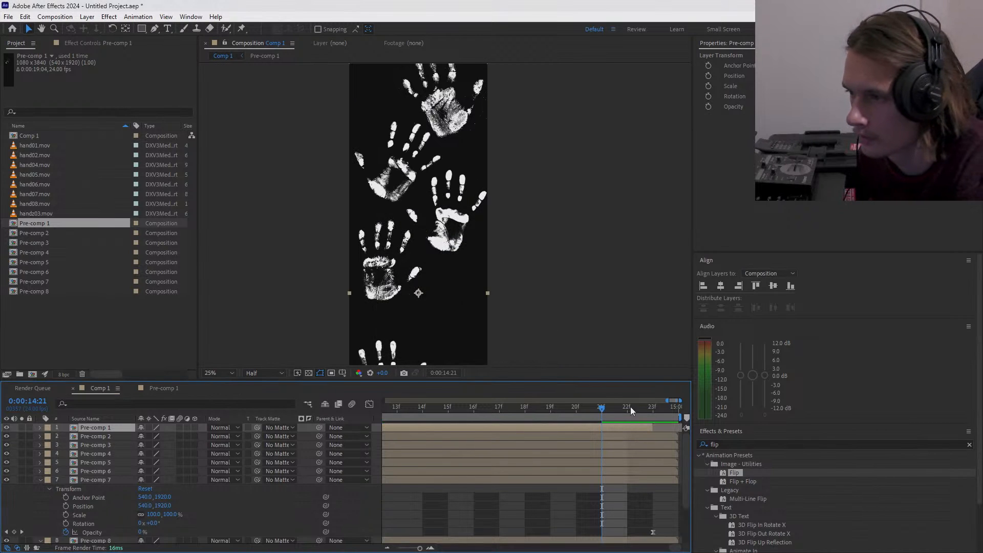
- Check the last frames up to 0:00:14:23 and set the Pre-comp 1 layer's time-stretch duration to 0:00:15:05
drag(633, 409, 677, 412)
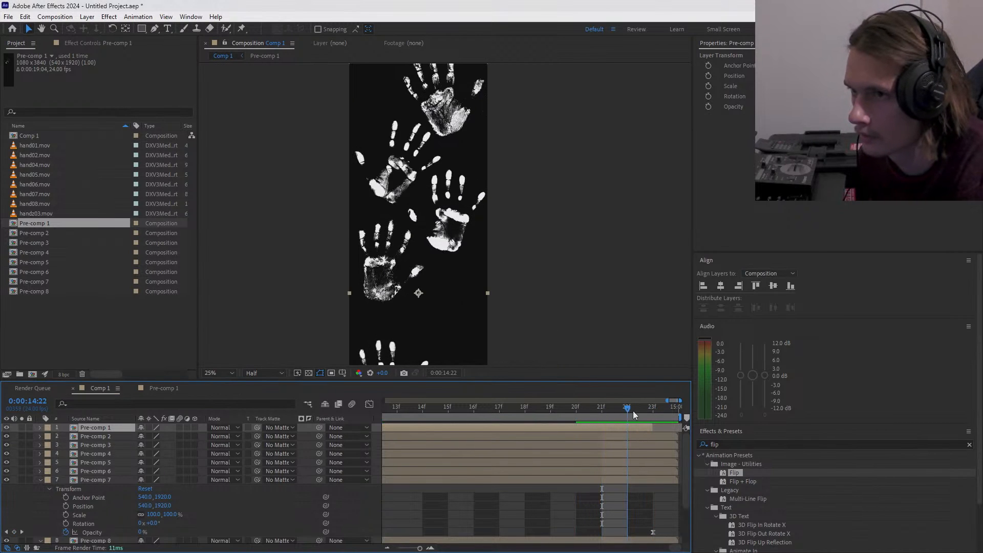
right_click(632, 431)
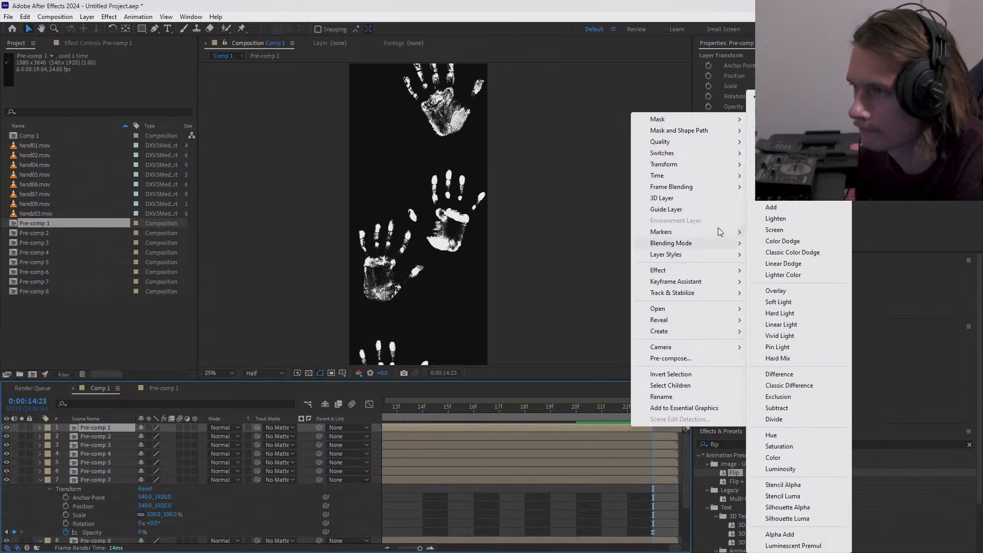
mouse_move(739, 179)
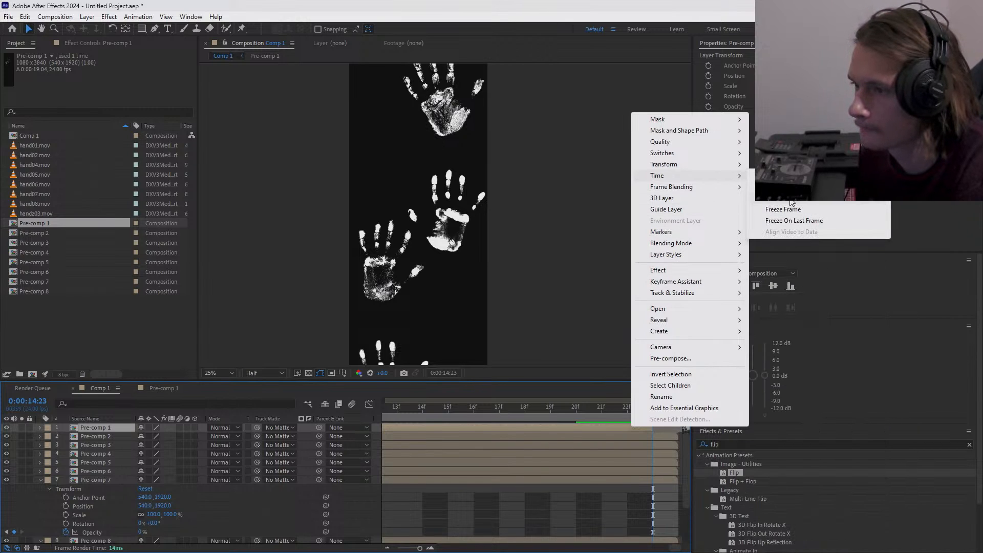
click(791, 200)
click(475, 259)
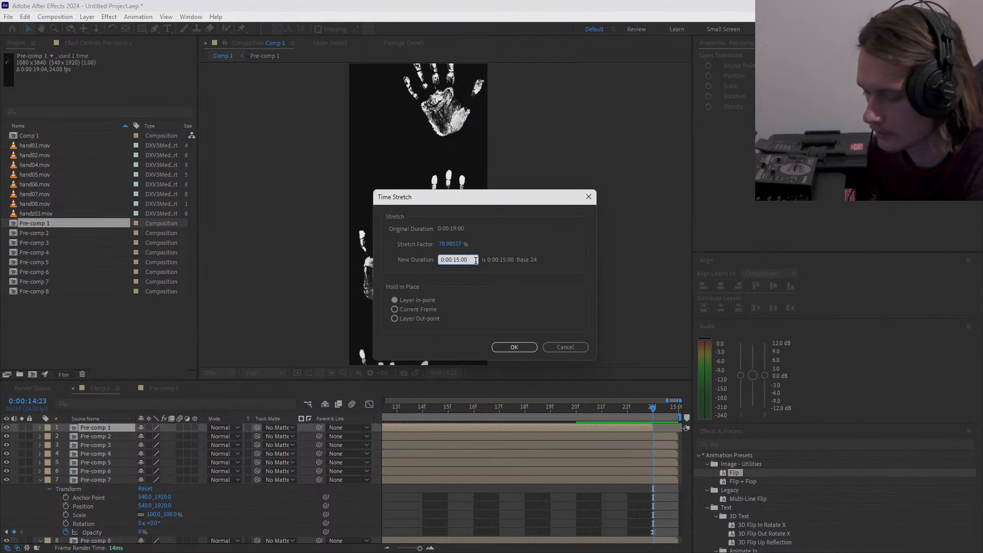
key(Return)
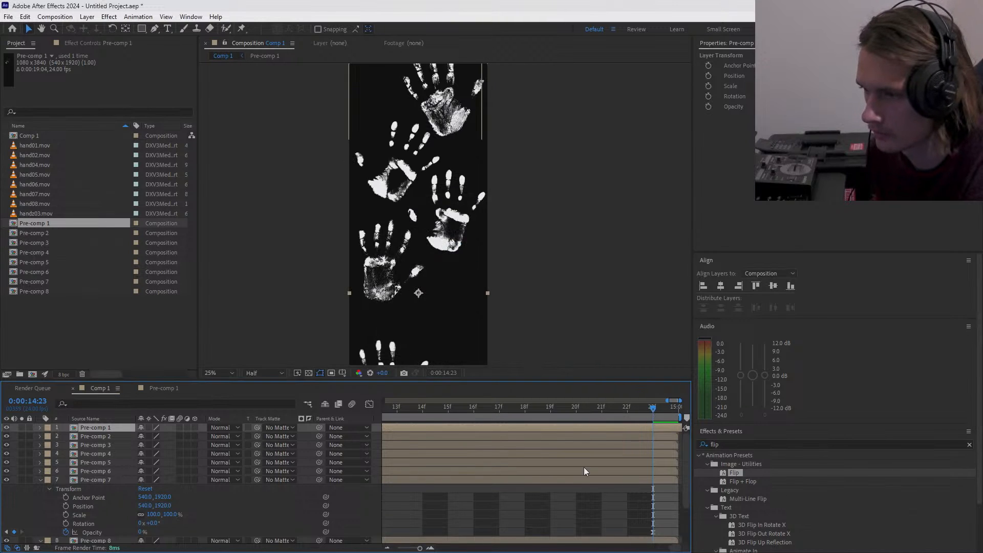
- Reduce the Pre-comp 1 layer's time-stretch duration to 0:00:15:04
right_click(591, 429)
mouse_move(663, 178)
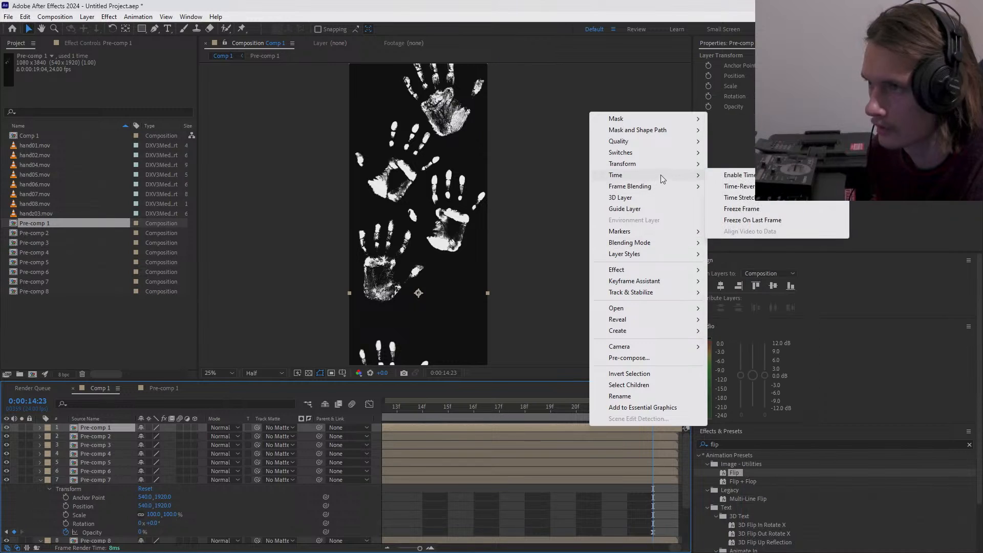
click(740, 199)
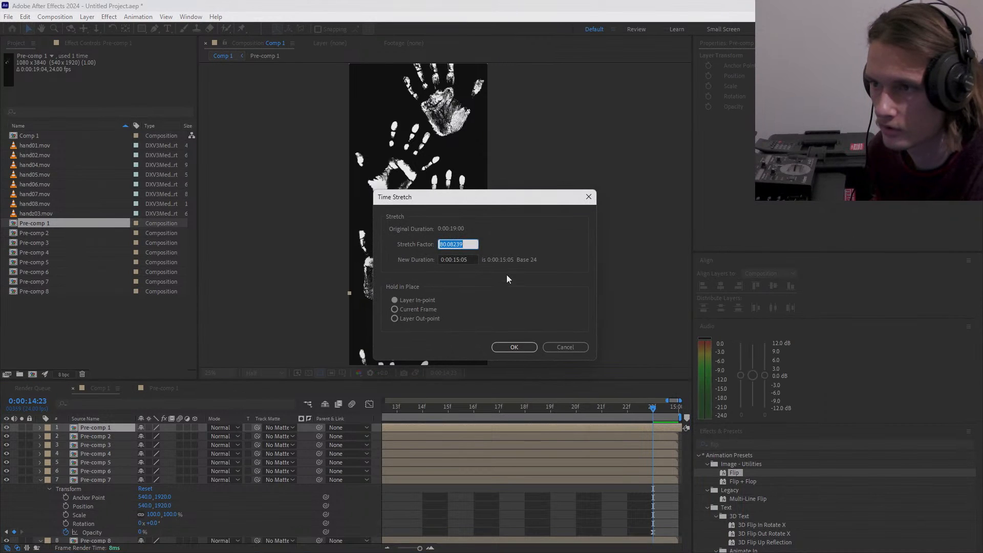
click(464, 259)
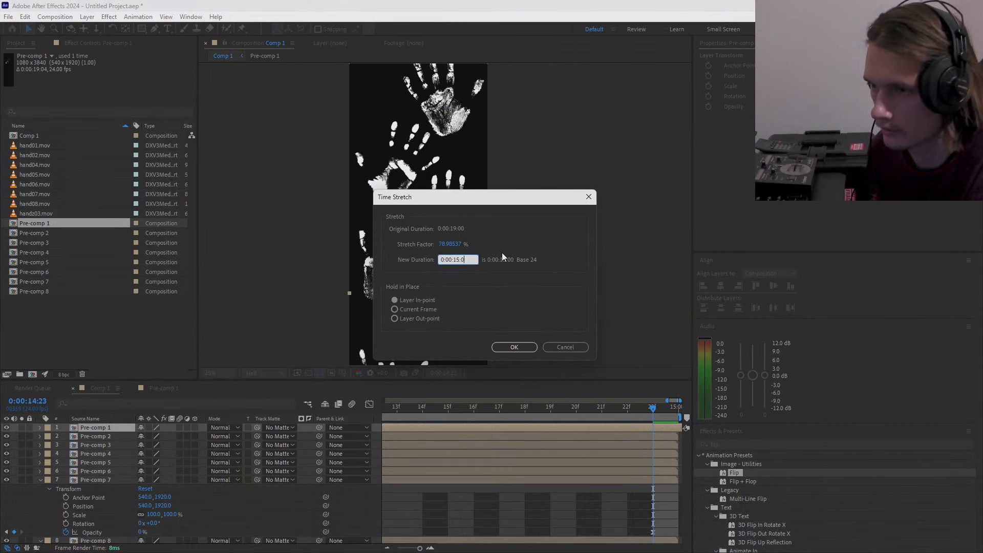
text(4)
key(Return)
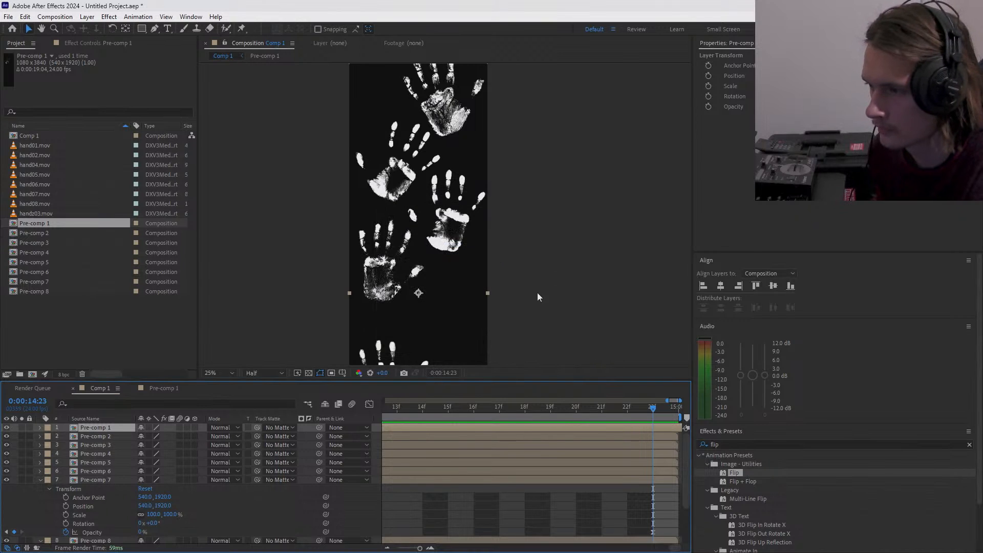
- Reduce the Pre-comp 1 layer's time-stretch duration to 0:00:15:02
right_click(598, 428)
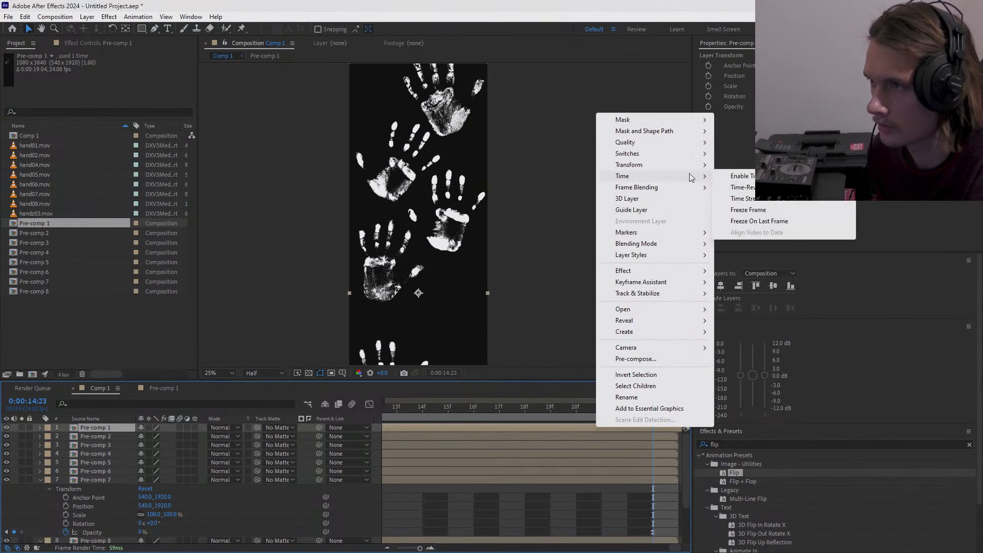
mouse_move(686, 177)
click(747, 199)
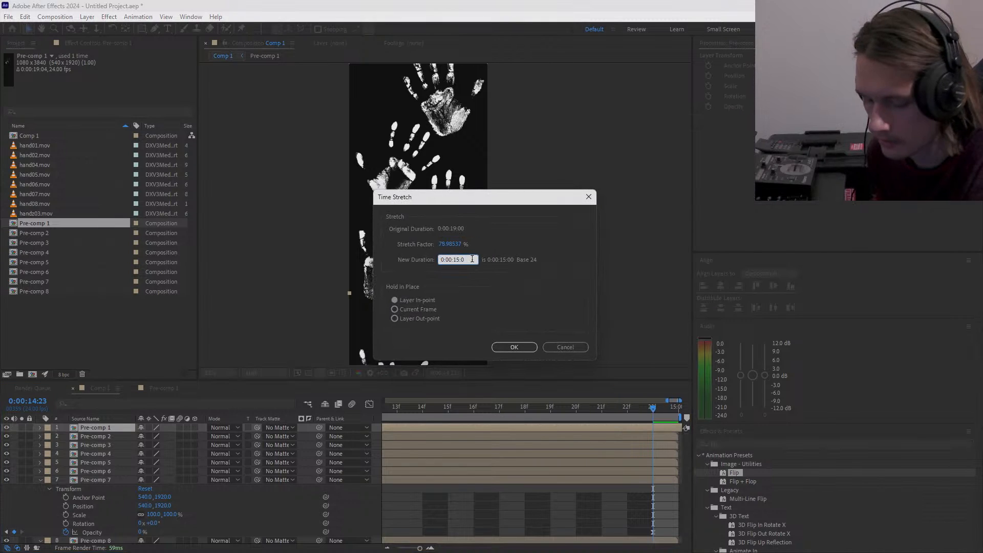
key(Return)
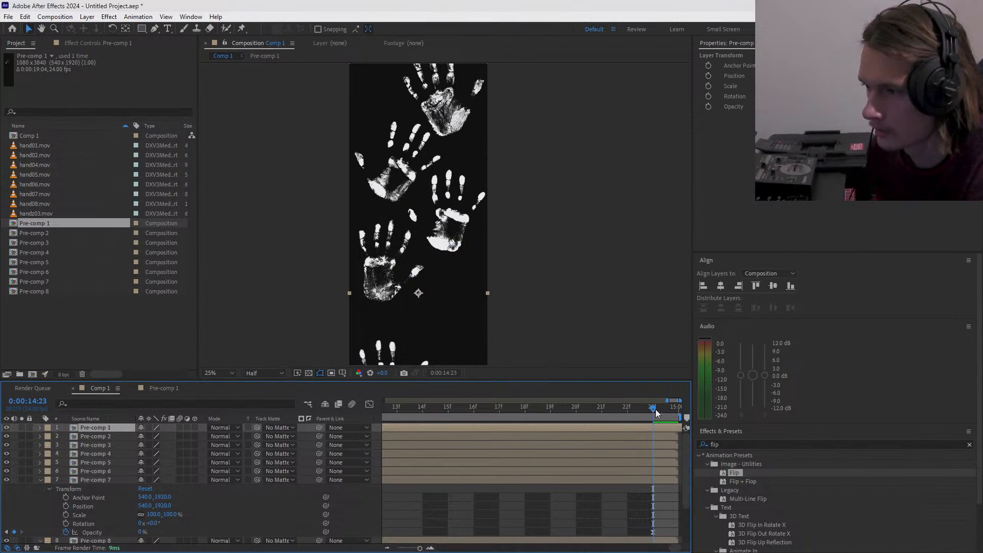
- Set the Pre-comp 1 layer's time-stretch duration to 0:00:15:01
right_click(656, 428)
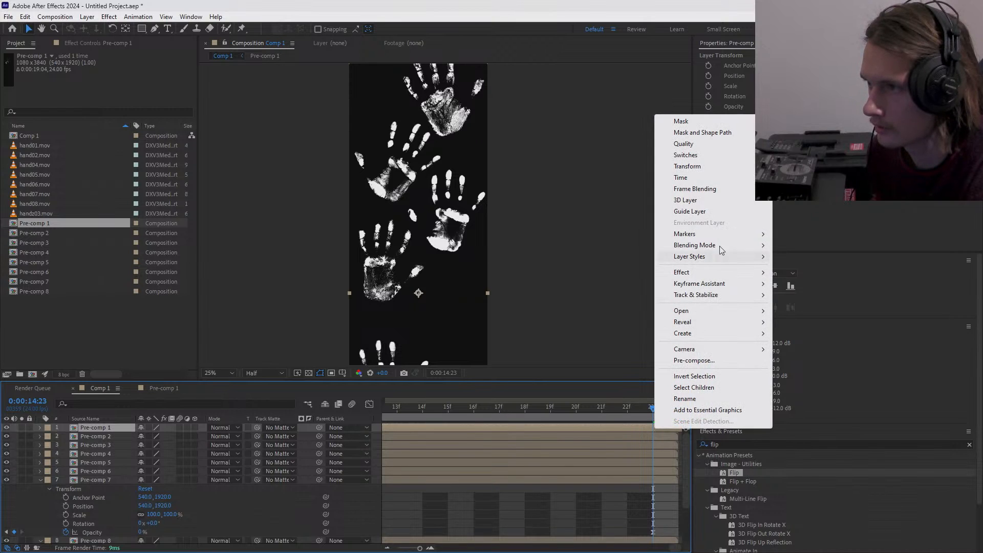
mouse_move(753, 187)
click(791, 201)
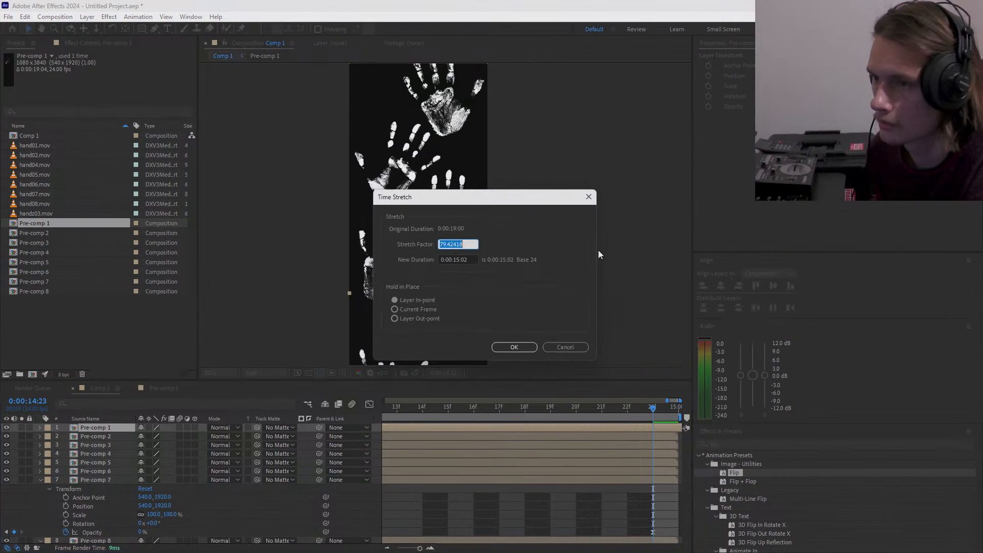
click(467, 259)
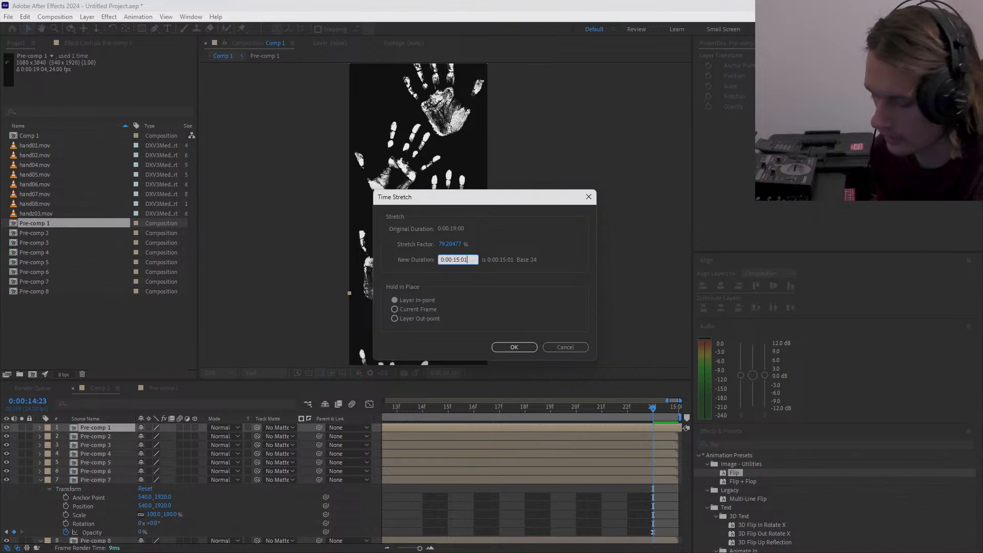
key(Return)
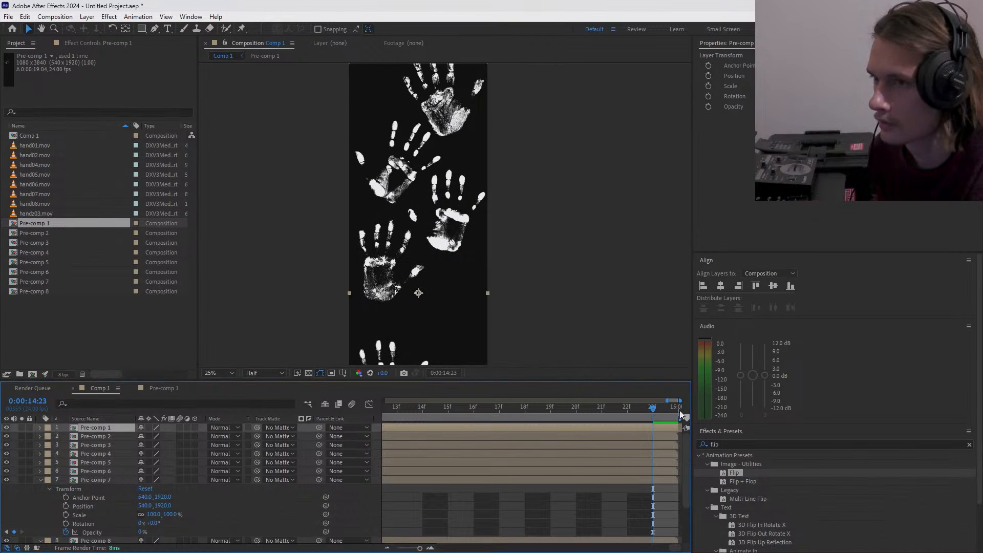
- Show the full 15-second timeline and copy all three Opacity keyframes of the Pre-comp 7 layer
drag(654, 408, 524, 408)
drag(420, 548, 388, 551)
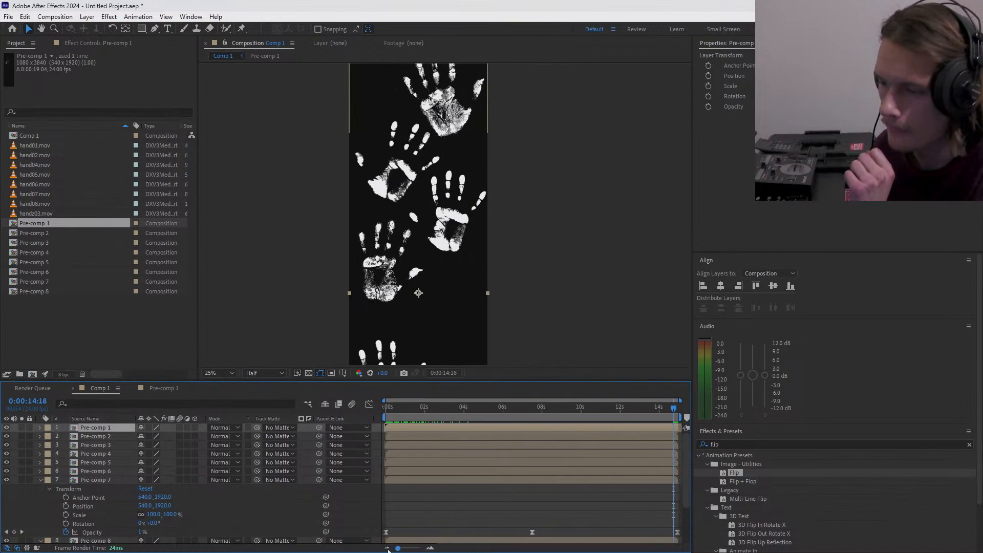
drag(610, 407, 613, 444)
click(493, 479)
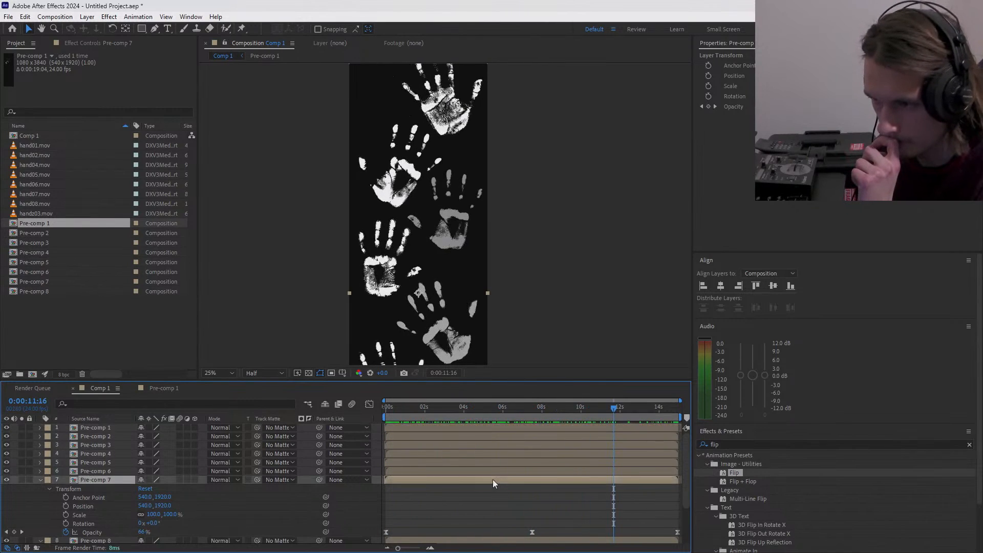
drag(385, 522, 676, 534)
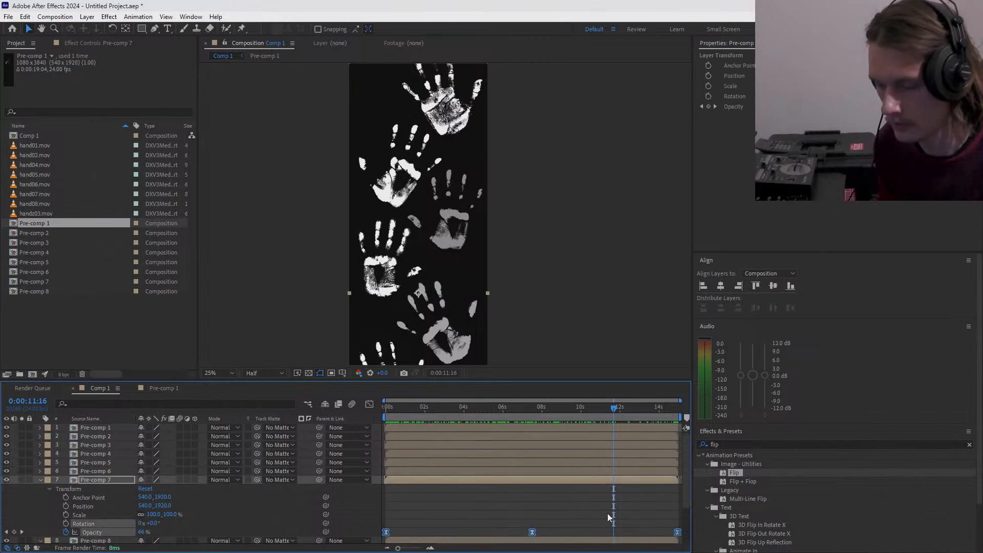
- Try pasting the Opacity keyframes onto the Pre-comp 1 layer at 0:00:11:16, inspect its Transform properties, and undo the paste
click(525, 429)
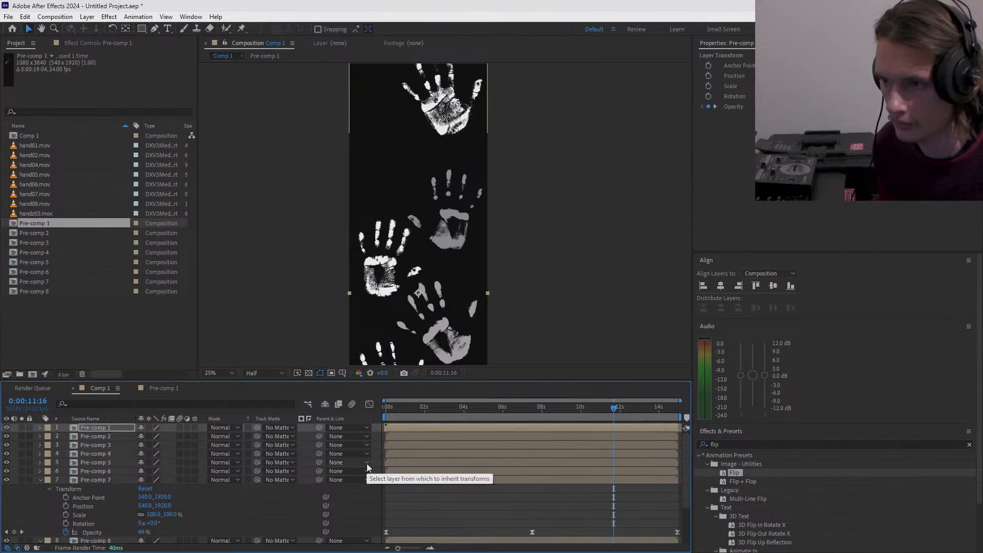
key(Home)
drag(387, 415, 598, 426)
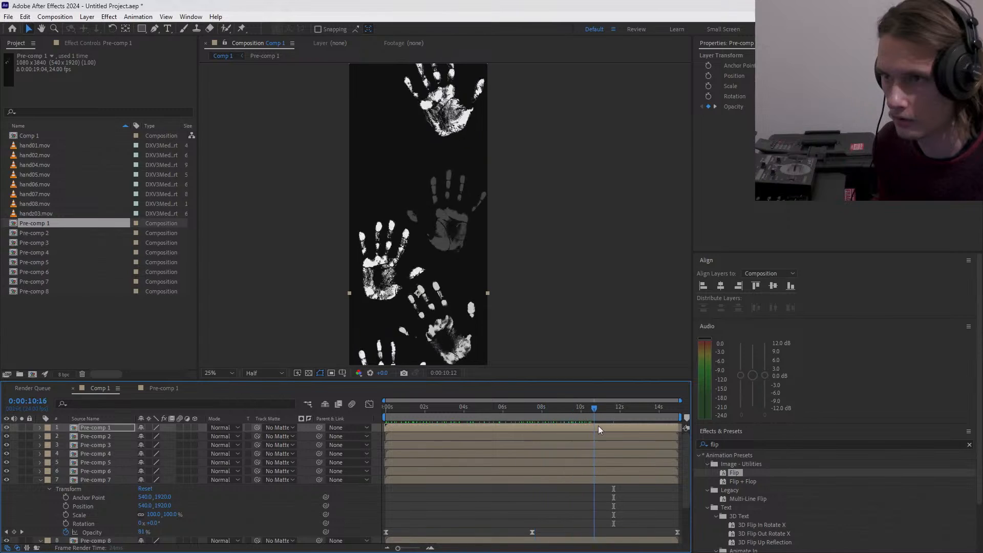
click(40, 428)
click(49, 435)
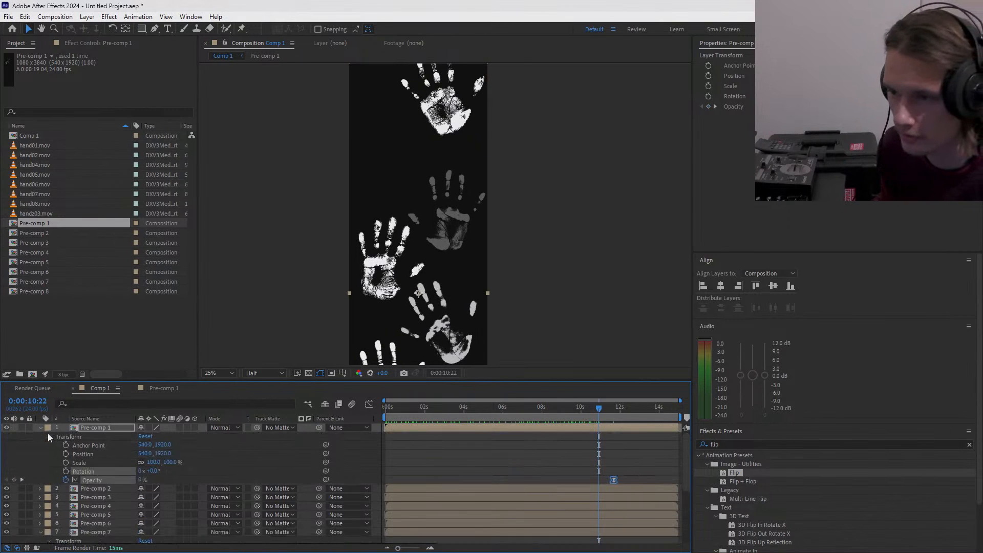
key(ctrl+z)
key(ctrl+z)
- Paste the copied Opacity keyframes onto the Pre-comp 1 layer from the composition's start and go to its middle keyframe at 0:00:07:12
drag(431, 408, 600, 423)
key(ctrl+v)
click(6, 480)
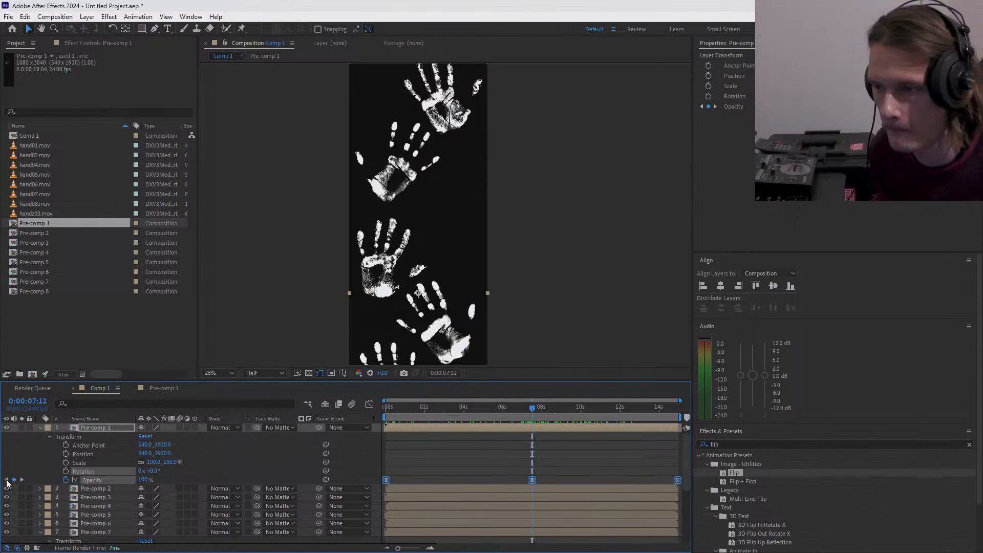
- In the Graph Editor, lengthen Pre-comp 1's first and last Opacity keyframe handles to about 4 s and 12 s, matching the middle keyframe's handles
click(368, 406)
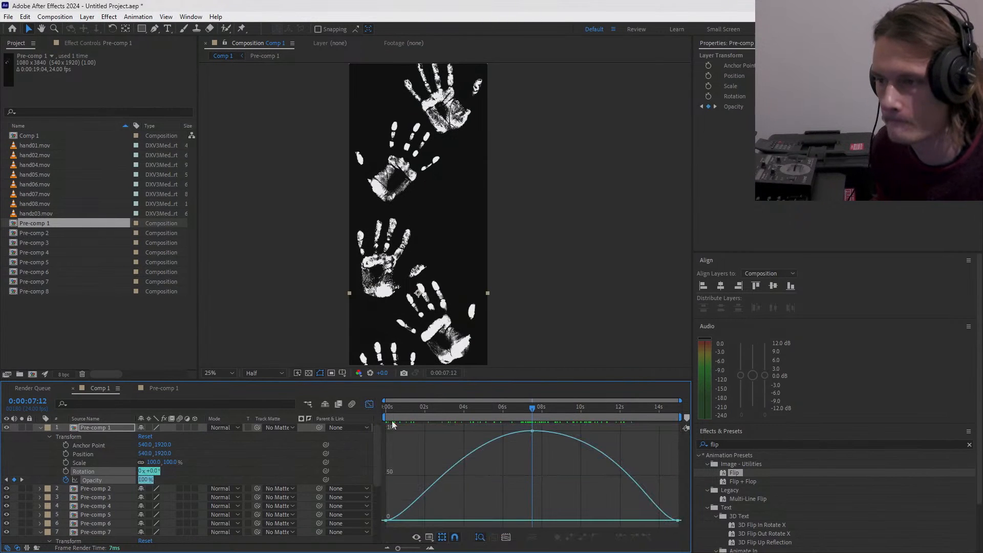
click(532, 432)
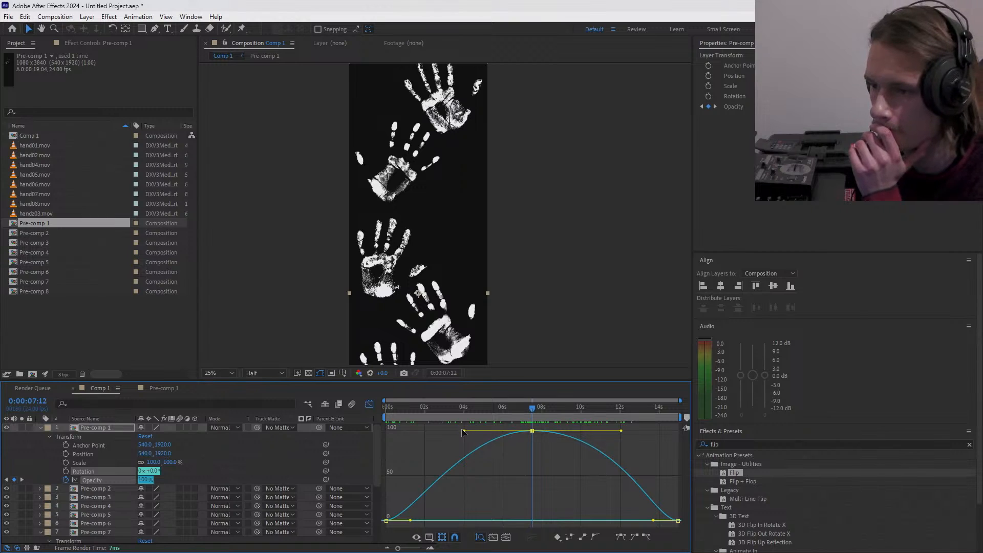
drag(461, 428, 424, 429)
drag(411, 521, 464, 521)
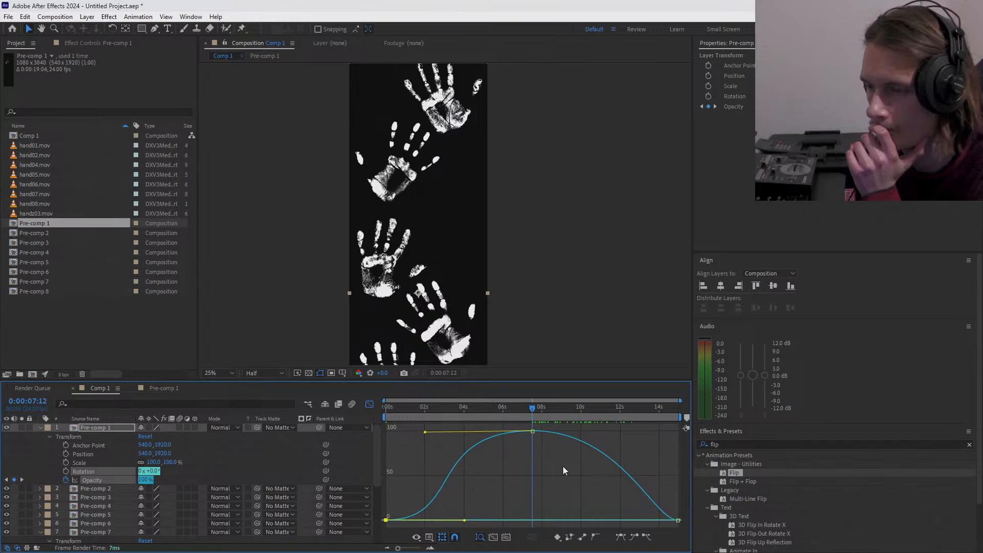
drag(425, 433, 463, 431)
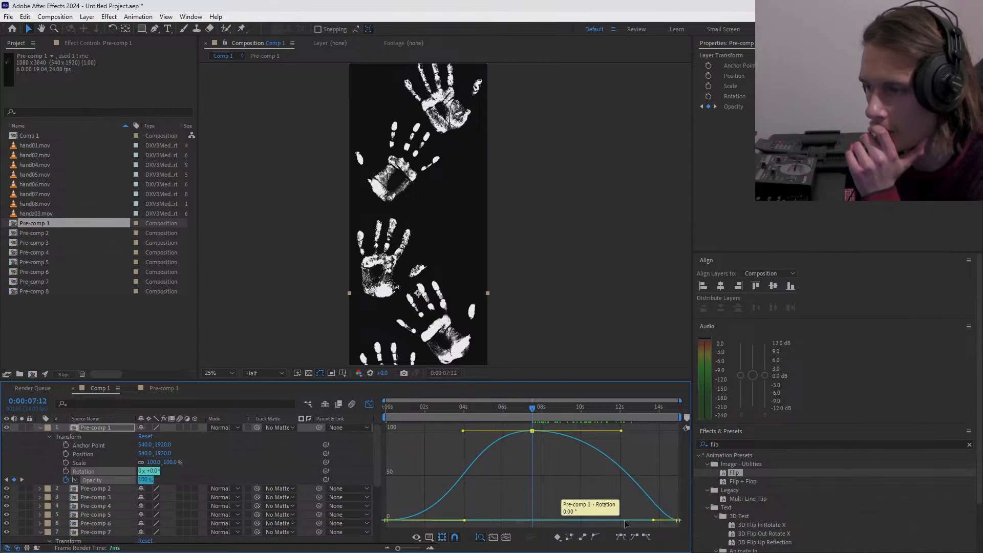
drag(653, 521, 620, 521)
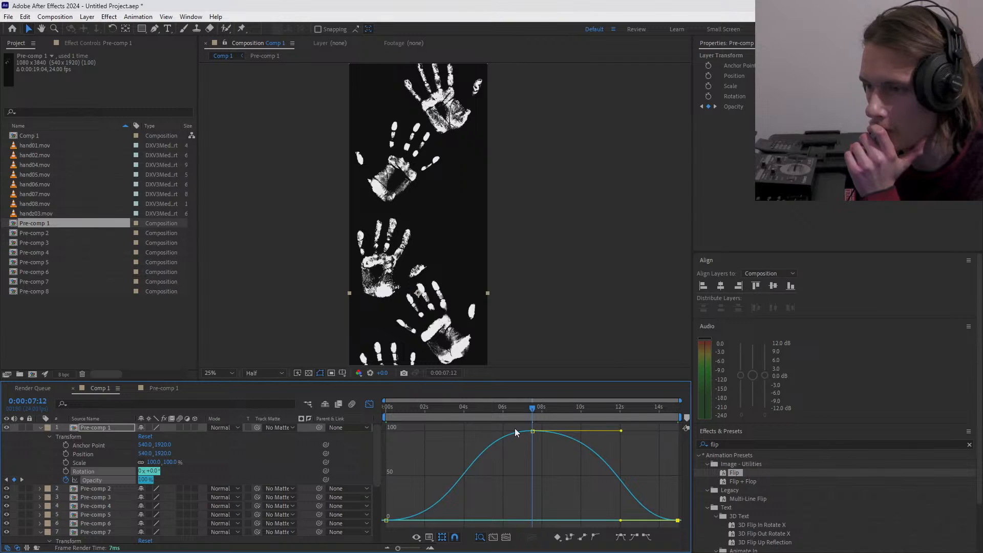
click(385, 521)
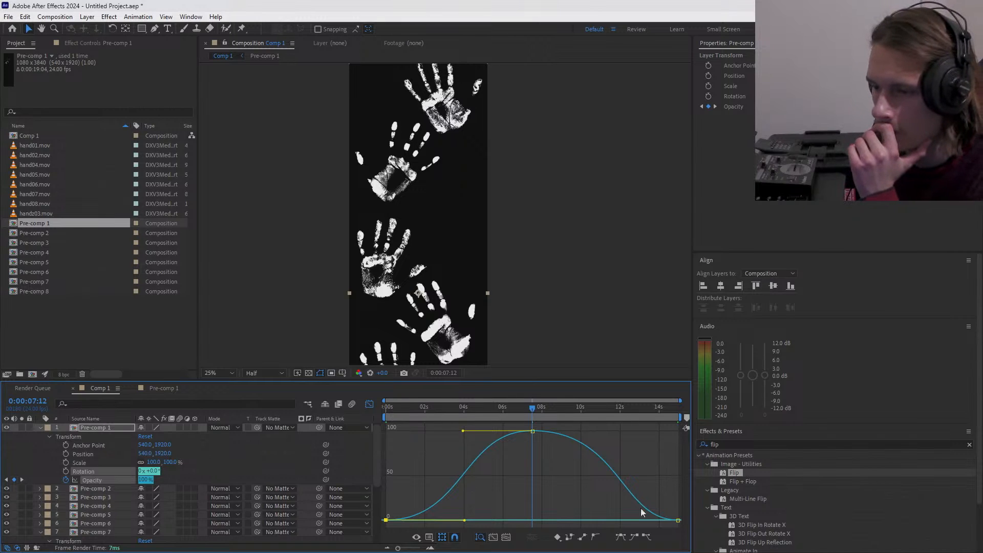
- Shorten Pre-comp 1's last Opacity keyframe handle to about 11 s and the middle keyframe's outgoing handle to about 11.6 s, previewing the fade
click(678, 521)
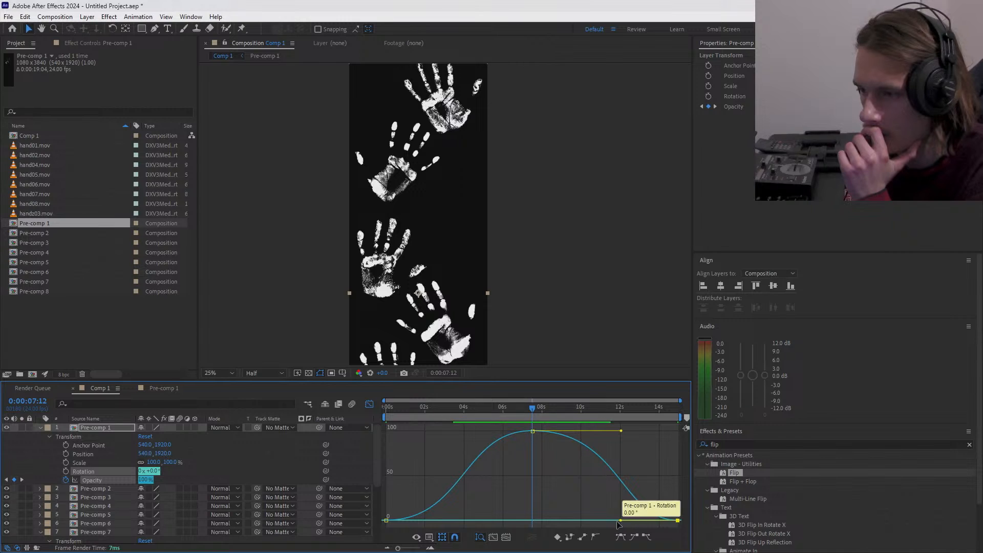
drag(620, 521, 598, 521)
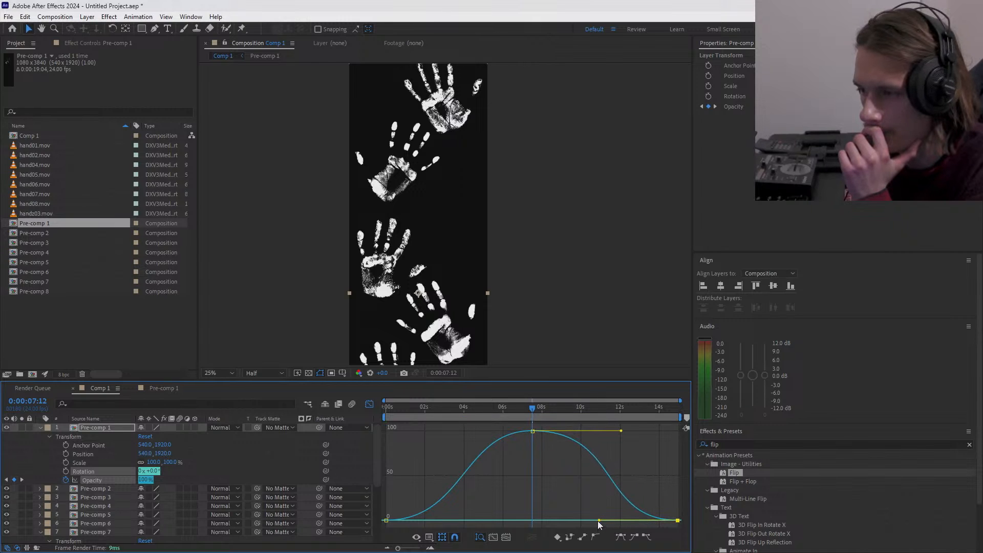
key(space)
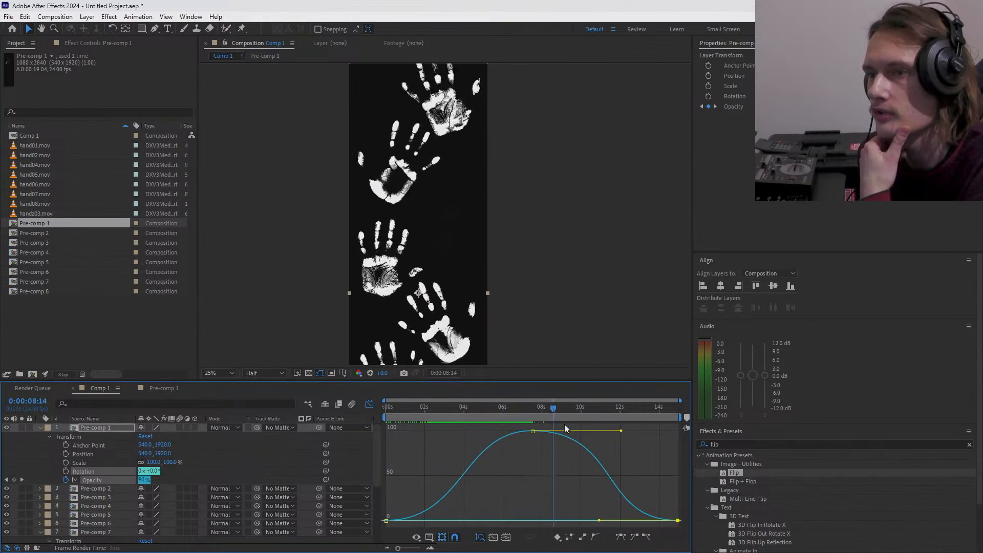
mouse_move(566, 428)
mouse_down()
mouse_move(687, 428)
mouse_move(520, 409)
mouse_move(400, 413)
mouse_move(681, 423)
mouse_move(510, 398)
mouse_move(468, 410)
mouse_move(572, 424)
mouse_up()
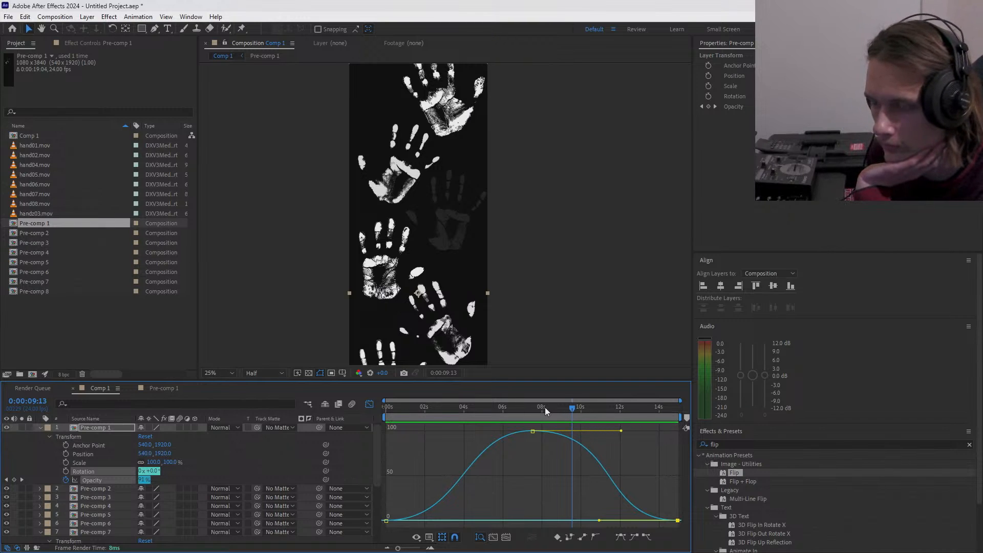
drag(544, 407, 535, 435)
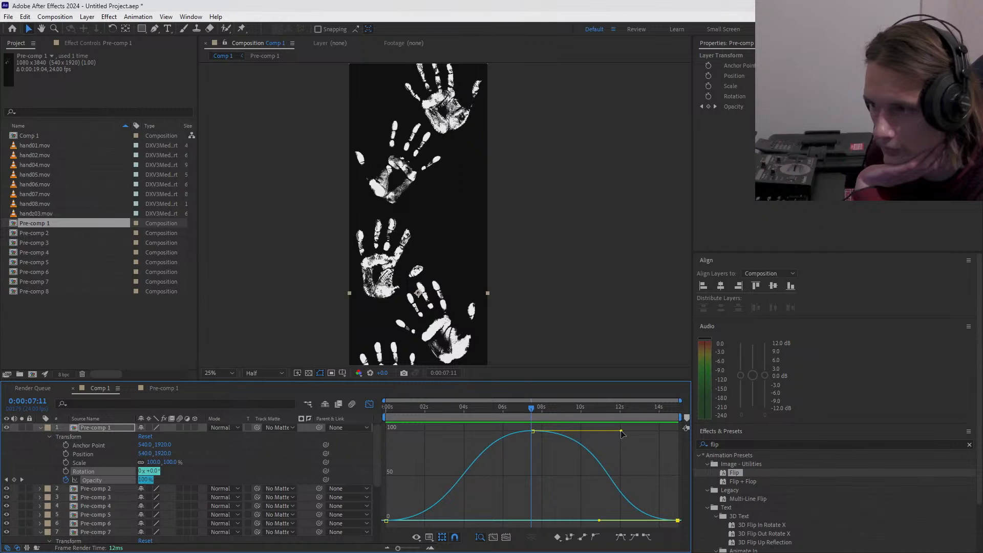
drag(619, 431, 614, 432)
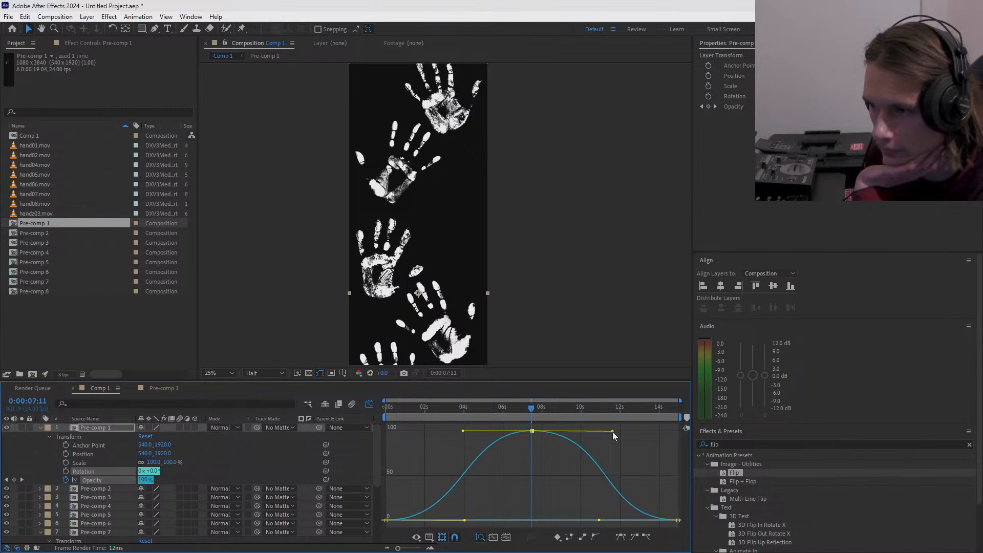
drag(524, 411, 377, 430)
- Look briefly inside Pre-comp 1, return to Comp 1, and collapse the properties of the Pre-comp 1, Pre-comp 7 and Pre-comp 8 layers
click(158, 390)
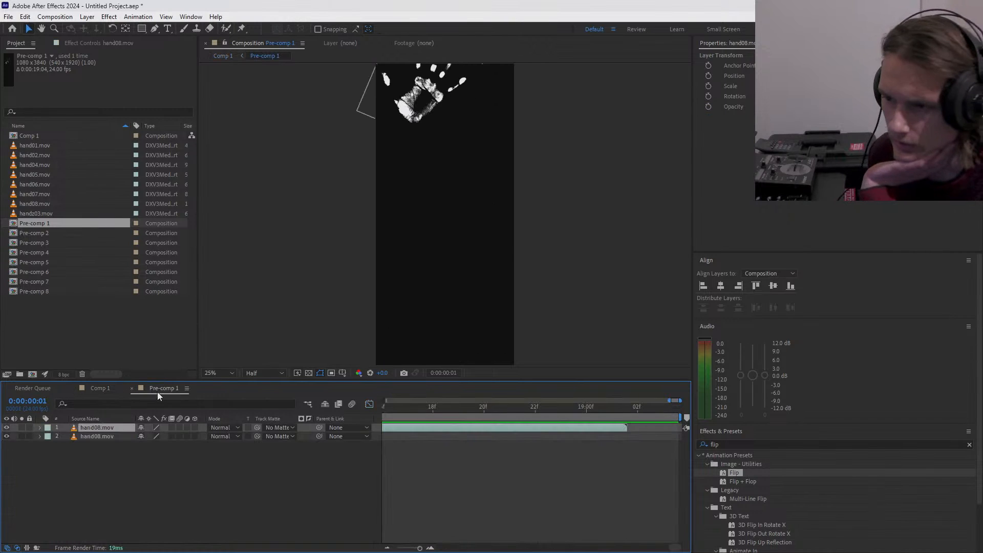
click(100, 388)
click(40, 428)
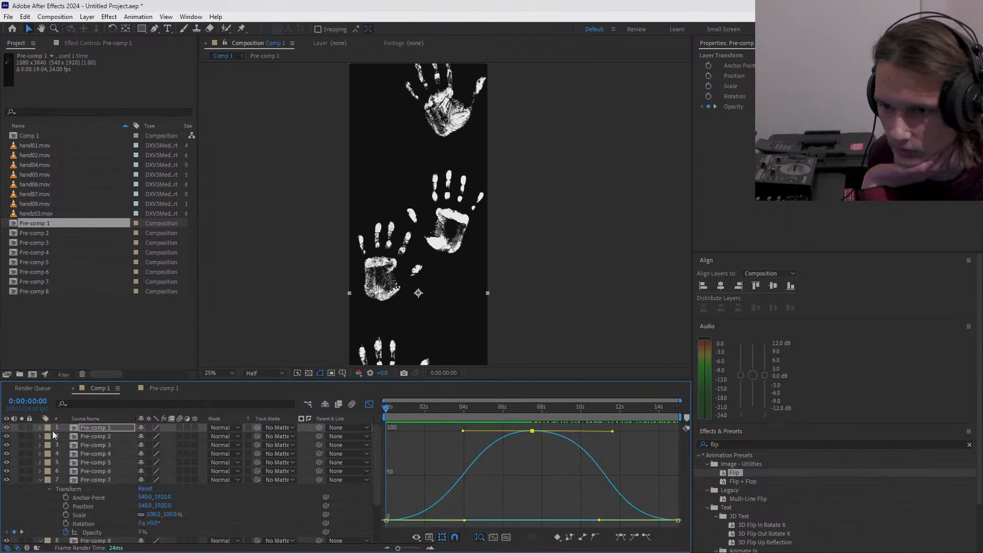
click(40, 479)
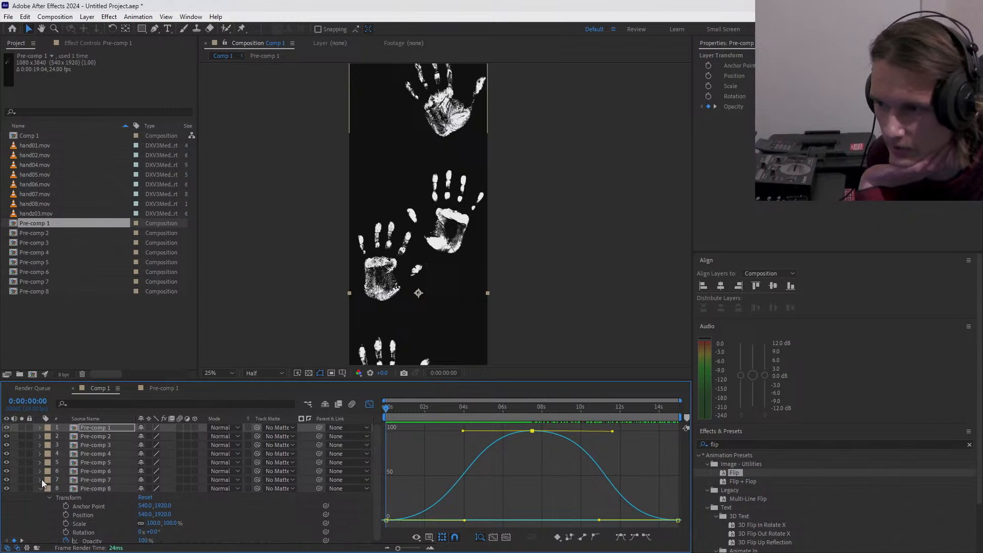
click(39, 489)
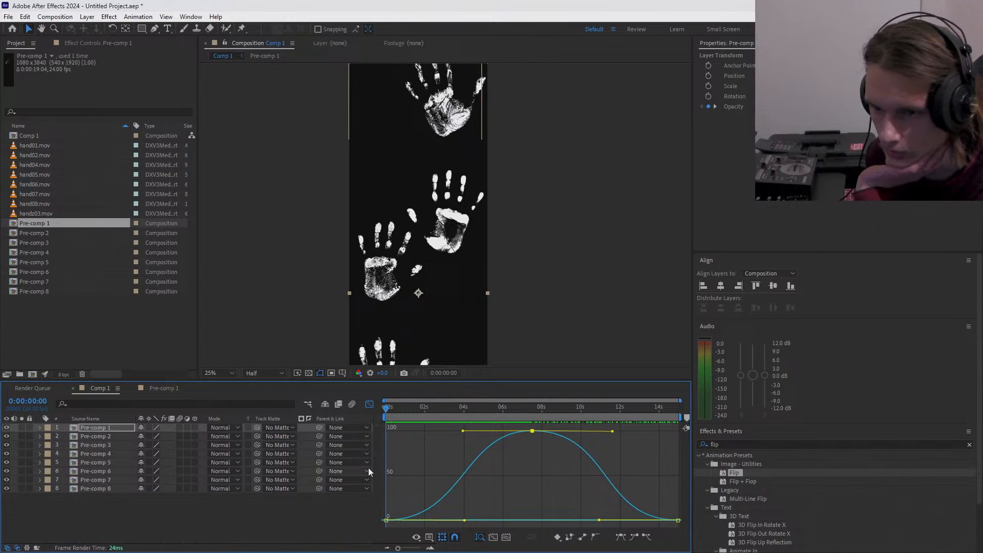
- At 0:00:04:08, toggle layer visibility to identify the Pre-comp 3 handprint and reveal that layer's Transform properties
drag(444, 407, 471, 423)
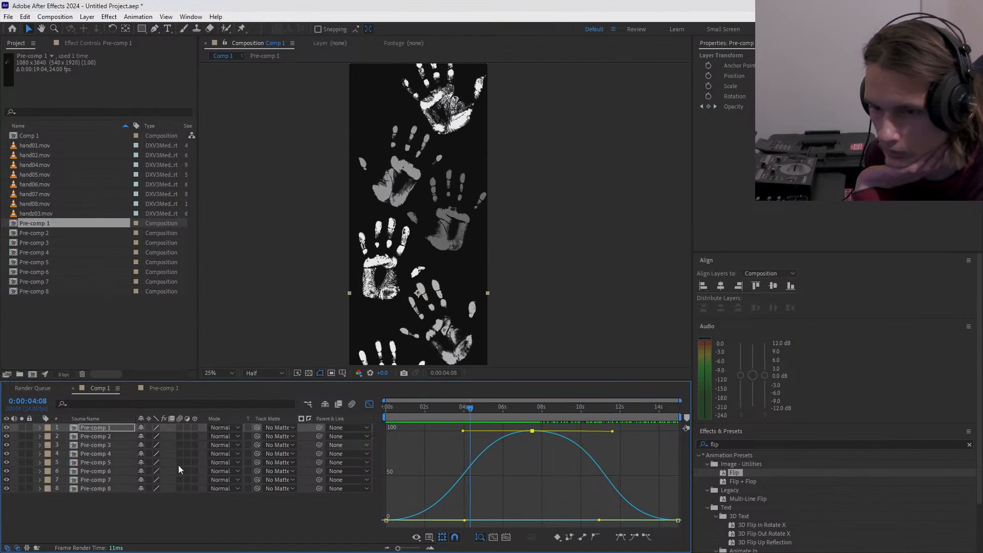
click(8, 437)
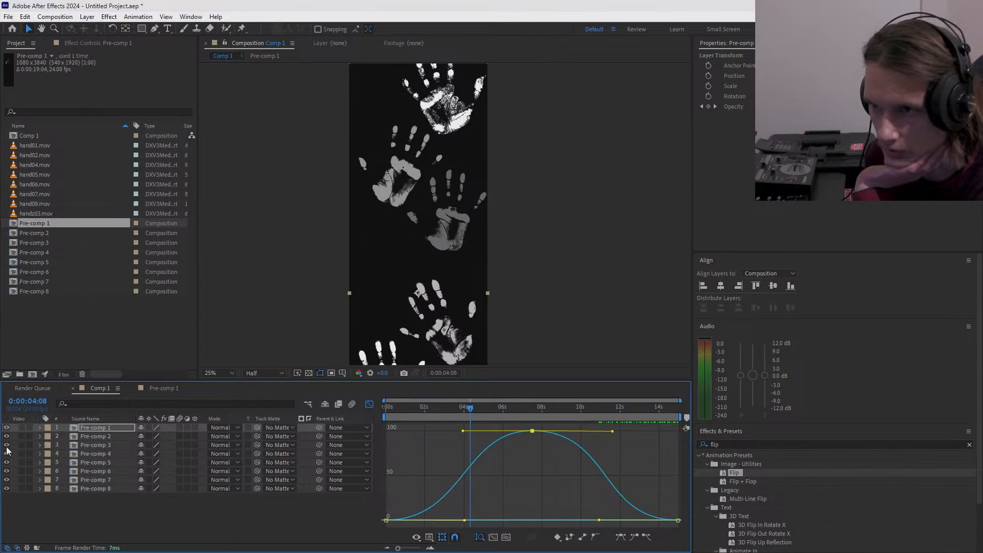
click(94, 447)
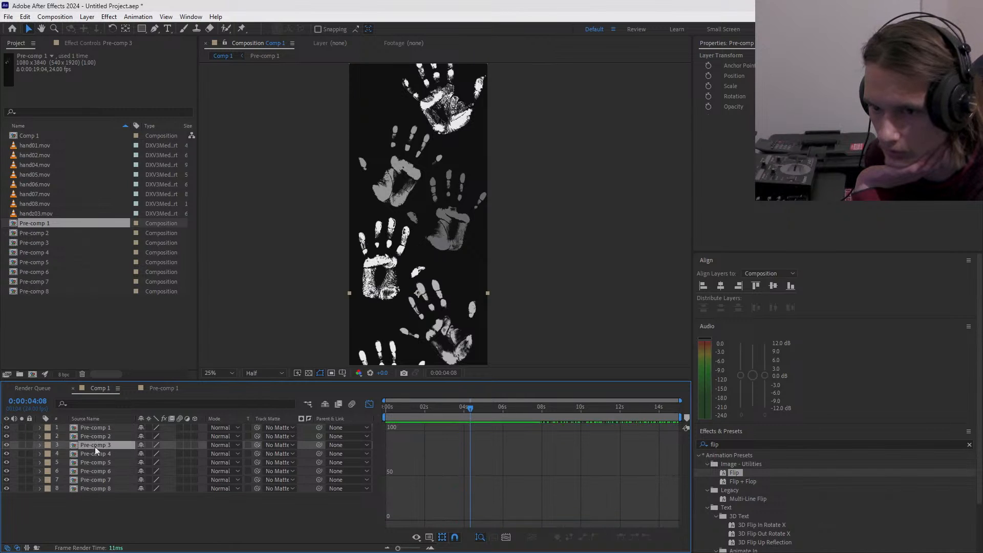
click(40, 445)
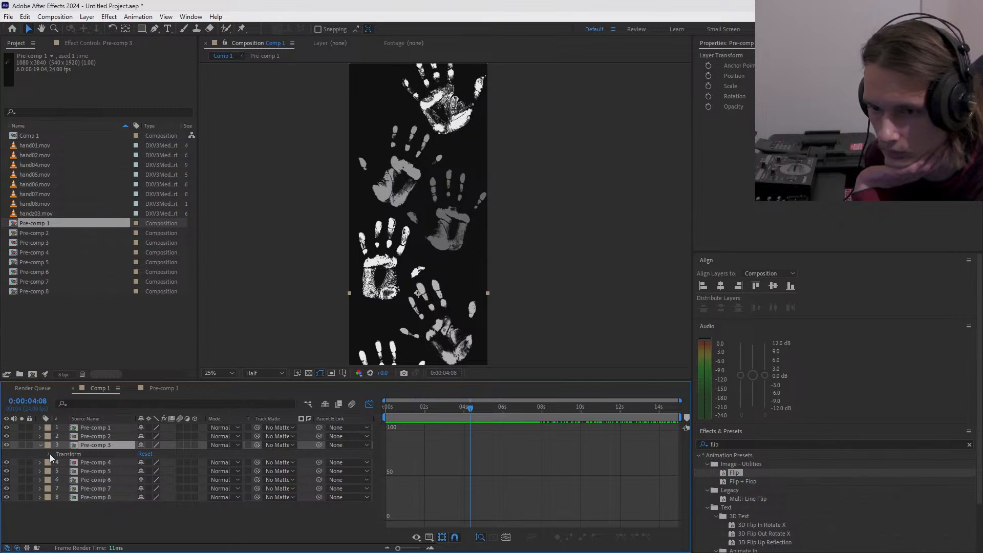
click(49, 454)
- Scrub to 0:00:07:17 and back to 0:00:02:15, toggling the Pre-comp 3 layer's visibility to examine its handprint
drag(417, 406, 537, 431)
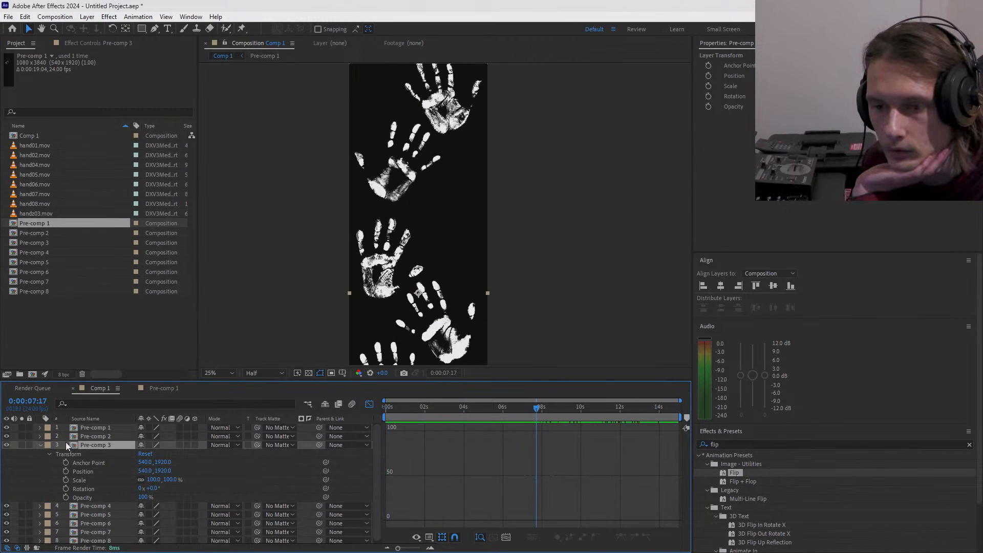
mouse_move(434, 407)
mouse_down()
mouse_move(370, 416)
mouse_move(481, 420)
mouse_move(382, 418)
mouse_move(437, 420)
mouse_up()
click(6, 445)
click(7, 445)
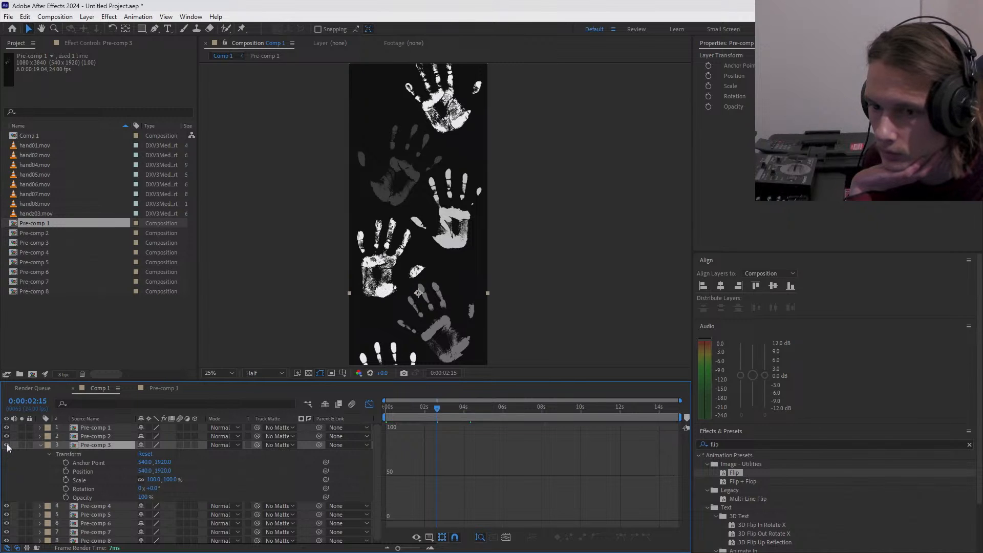
click(7, 445)
click(7, 444)
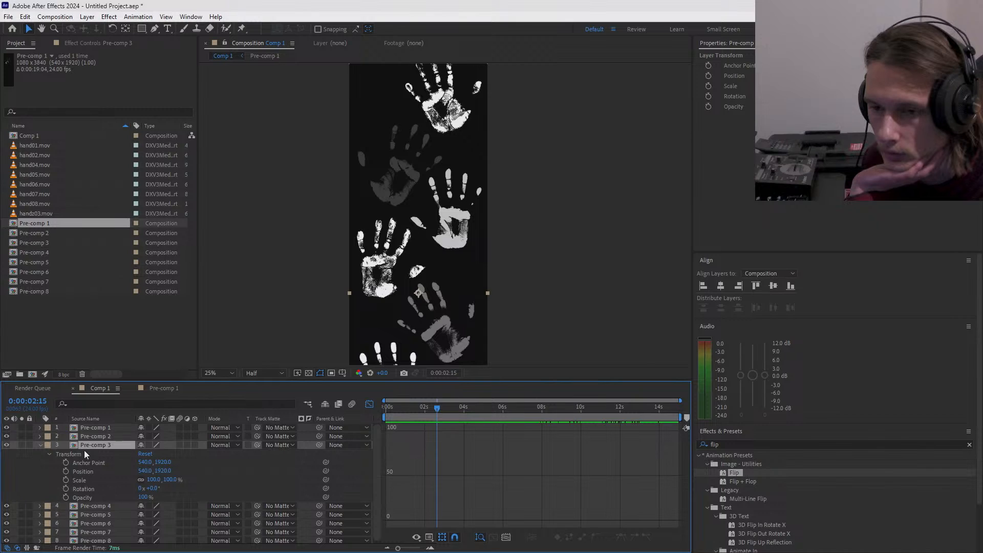
click(6, 445)
click(6, 445)
- Toggle the visibility of Pre-comp 1 and Pre-comps 4 to 8 in turn to identify which handprint each layer holds
click(7, 433)
click(8, 433)
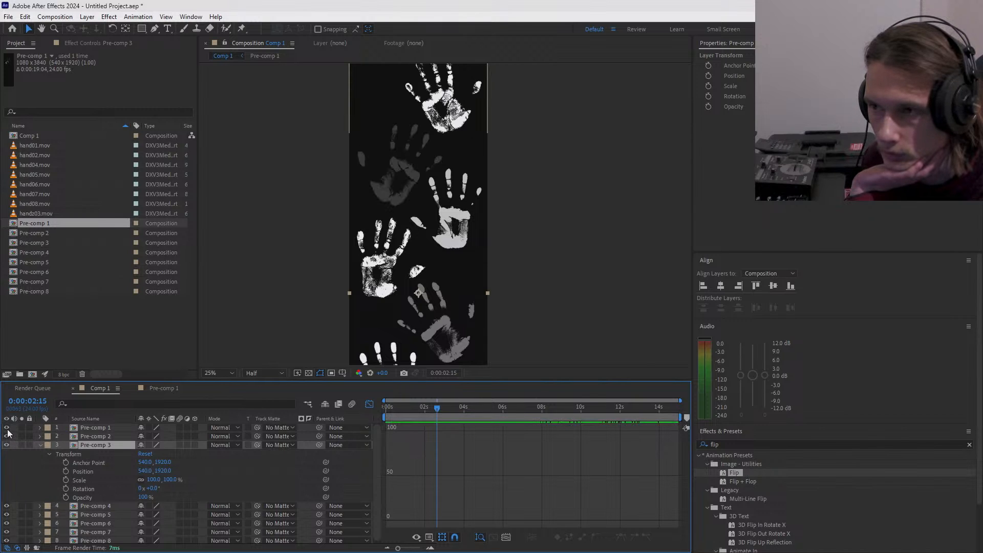
click(6, 507)
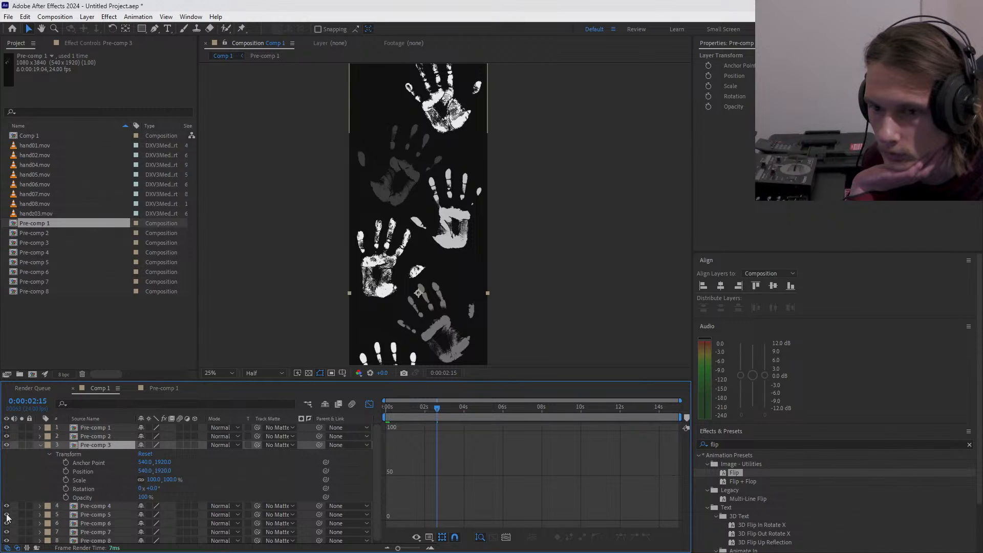
click(7, 515)
click(6, 515)
click(7, 524)
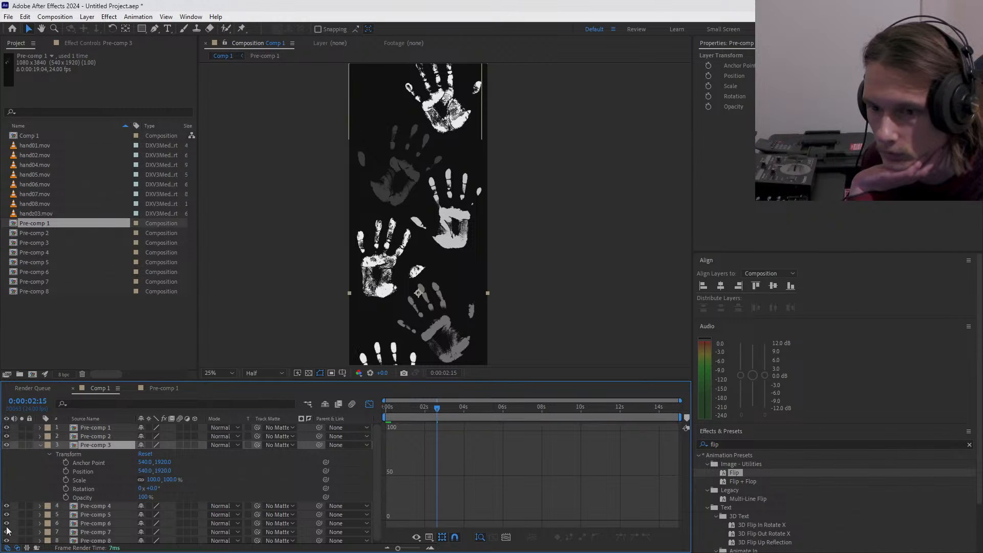
click(6, 524)
click(6, 532)
click(6, 532)
click(6, 540)
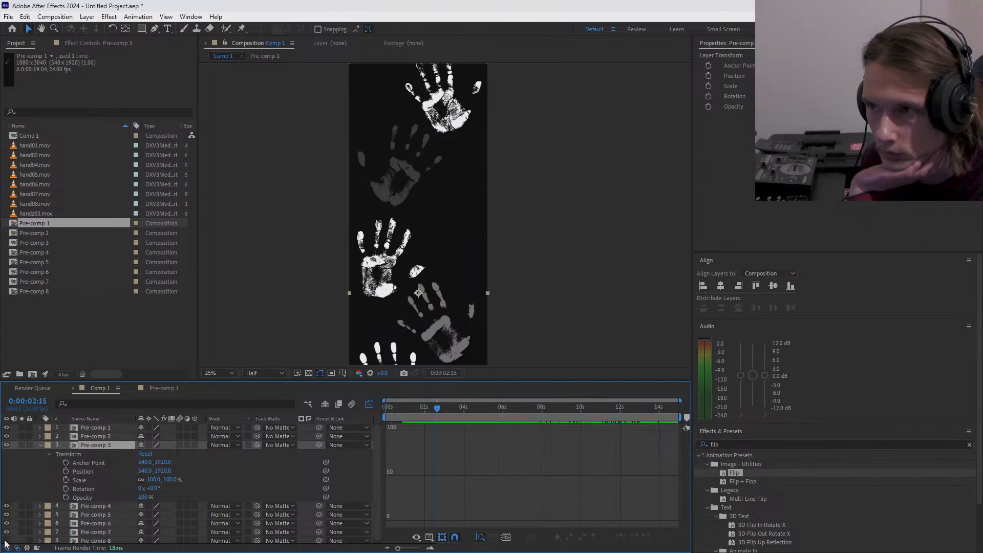
click(7, 541)
- Reveal the Pre-comp 8 layer's Transform properties, leave the Graph Editor, and copy all three of its Opacity keyframes
click(91, 541)
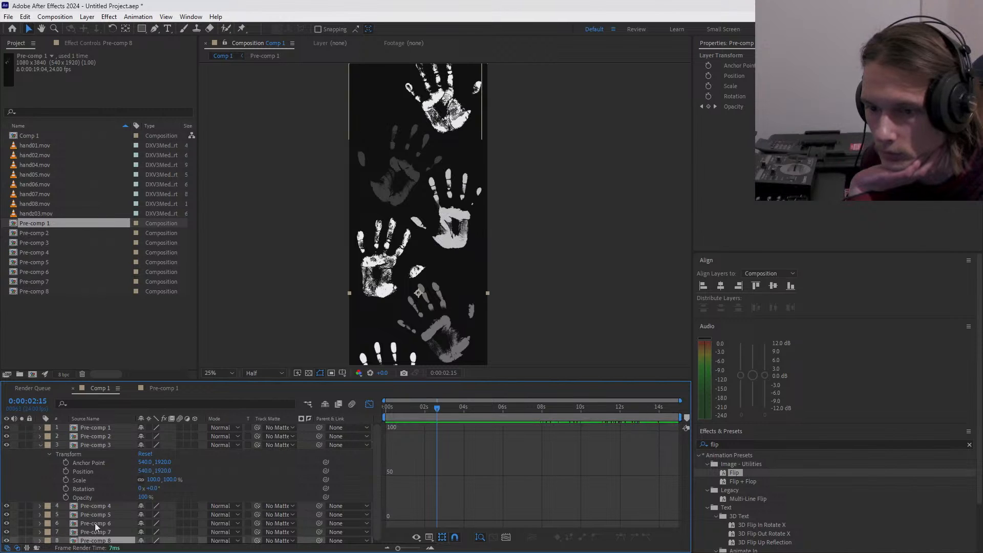
click(40, 539)
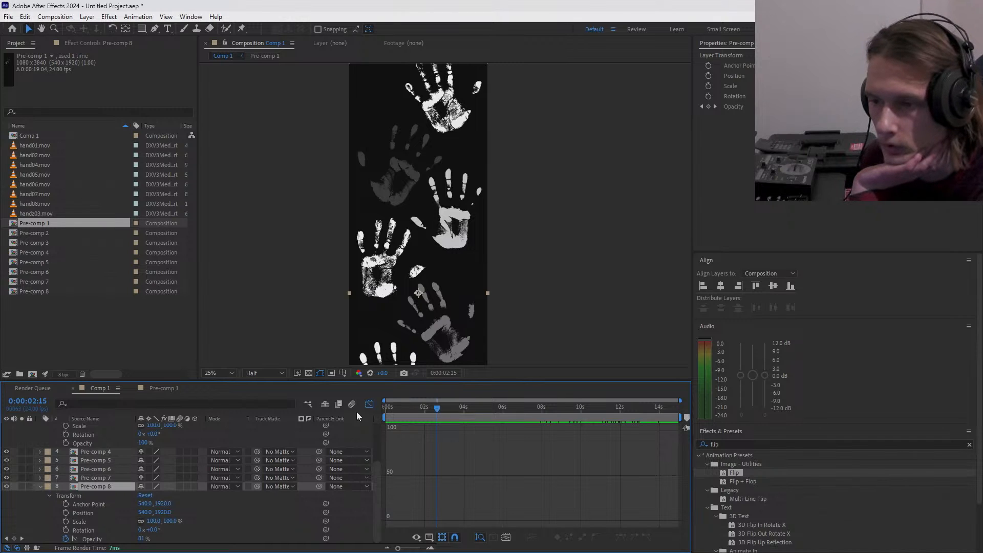
click(370, 405)
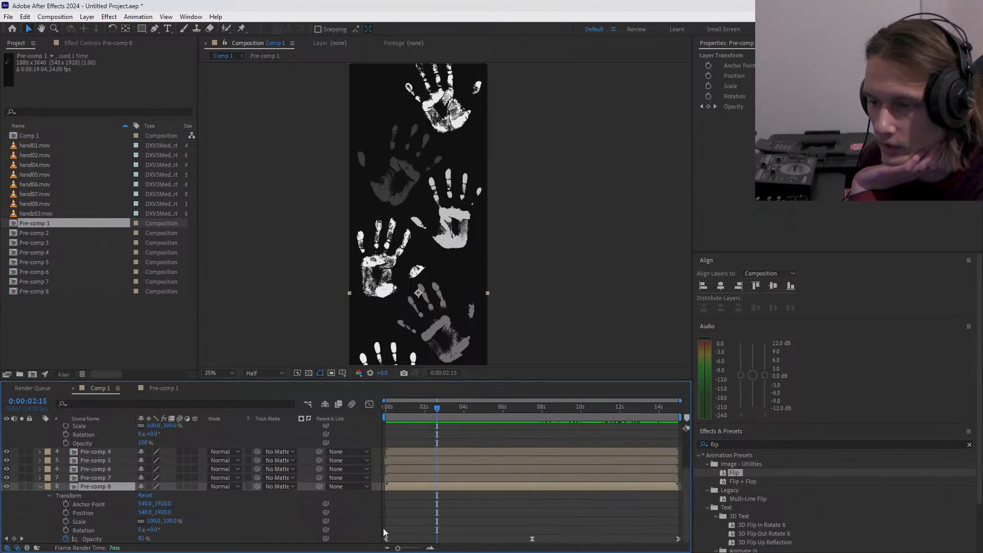
drag(385, 532, 687, 542)
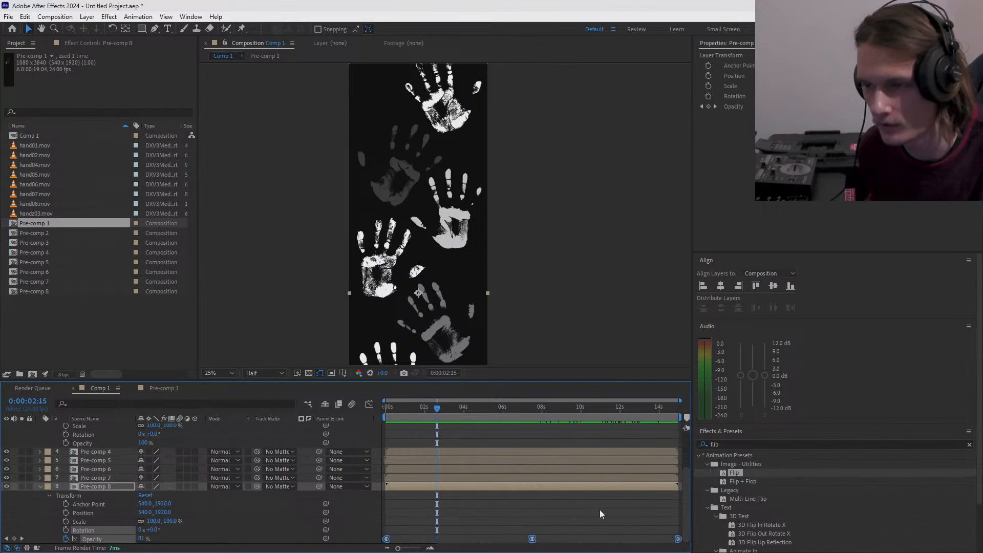
- Paste the copied Opacity keyframes onto the Pre-comp 3 layer from the composition's start and scrub through the fade to 0:00:03:15
drag(683, 475, 671, 443)
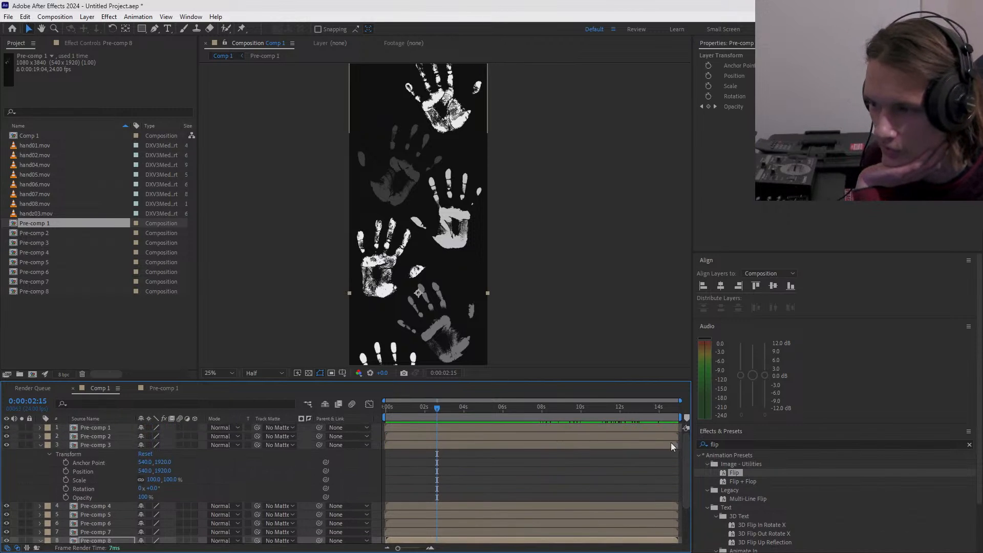
click(530, 444)
drag(393, 407, 367, 429)
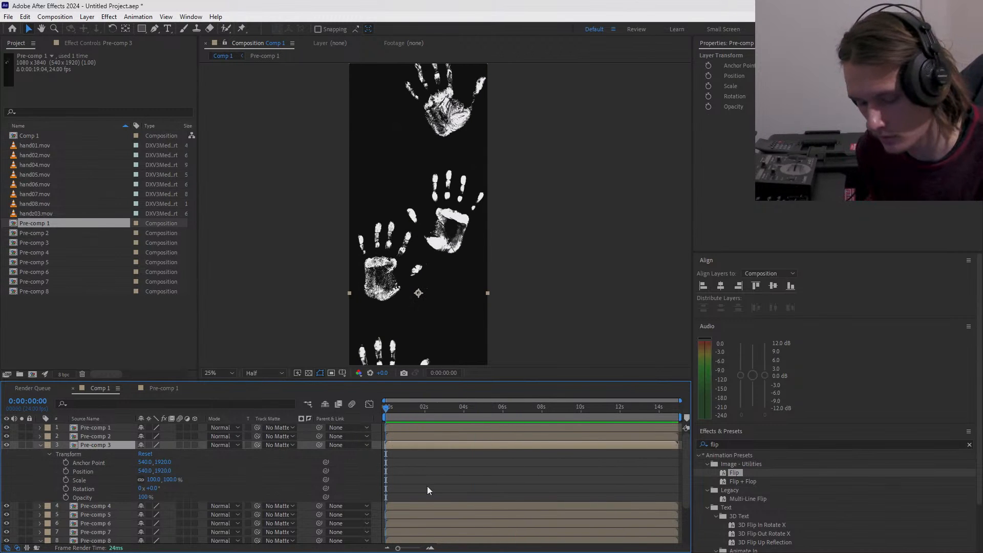
key(ctrl+v)
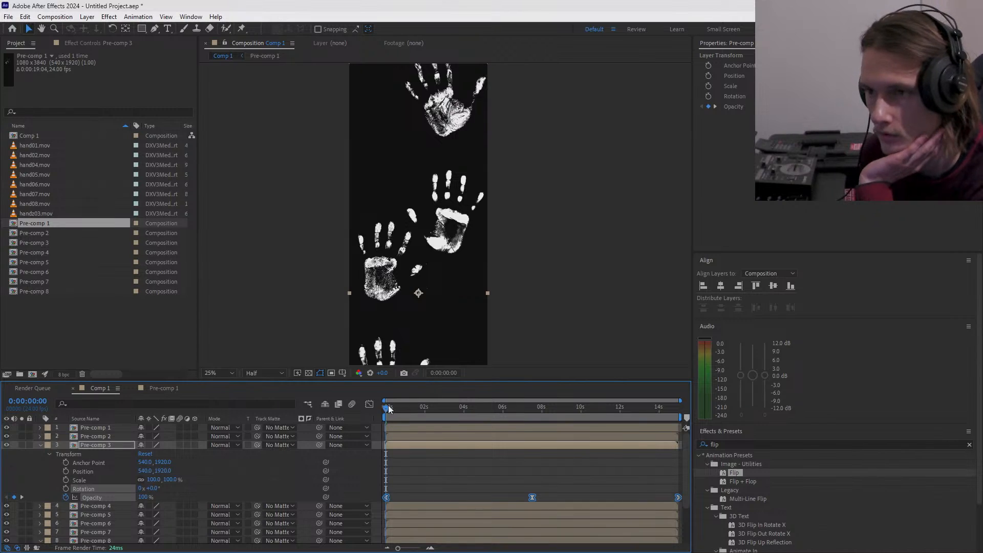
mouse_move(388, 408)
mouse_down()
mouse_move(530, 429)
mouse_move(375, 435)
mouse_move(375, 411)
mouse_up()
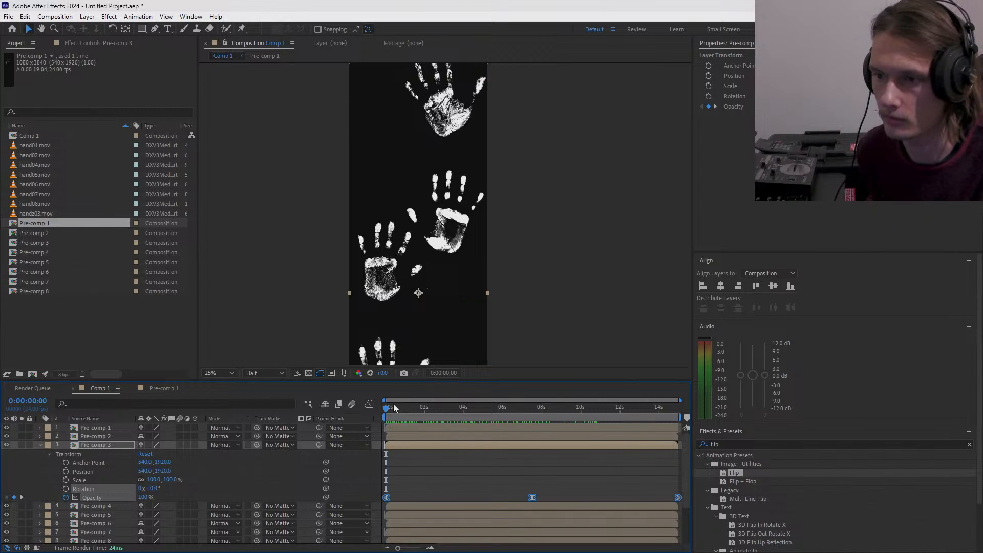
drag(394, 408, 460, 417)
click(50, 430)
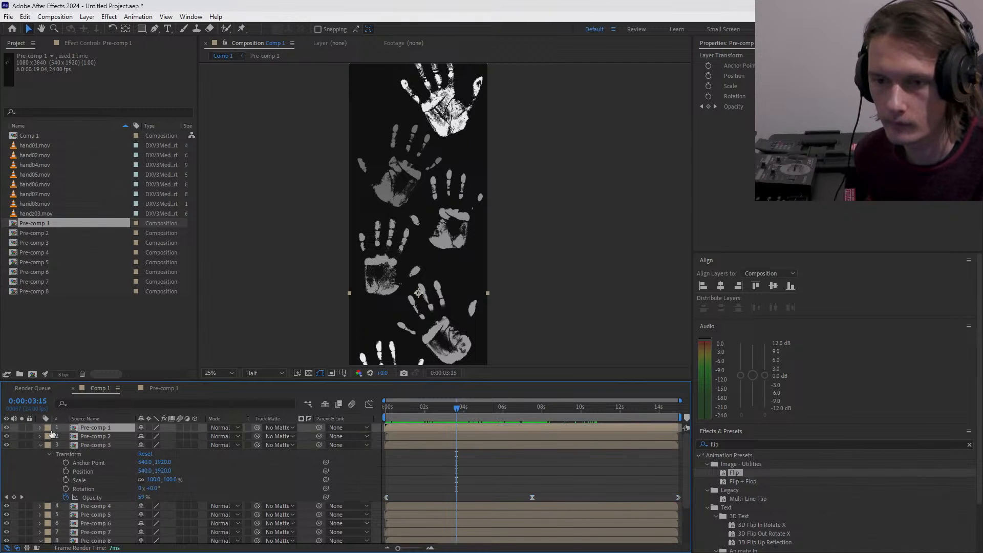
- Copy the three opacity keyframes from Pre-comp 1 onto Pre-comp 2, starting at 0:00:00:00
click(40, 428)
drag(383, 462, 678, 482)
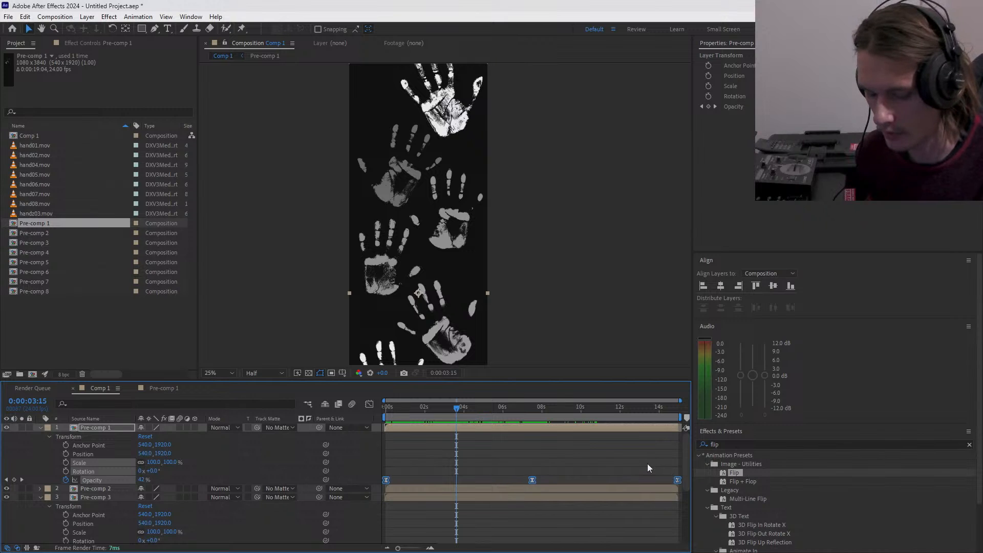
drag(390, 407, 495, 422)
drag(507, 206, 511, 254)
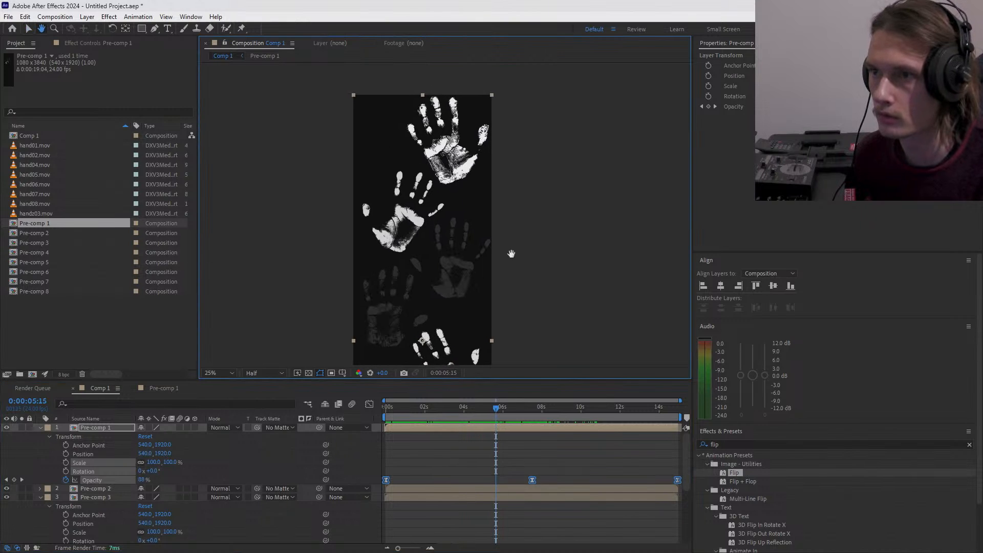
drag(400, 407, 478, 397)
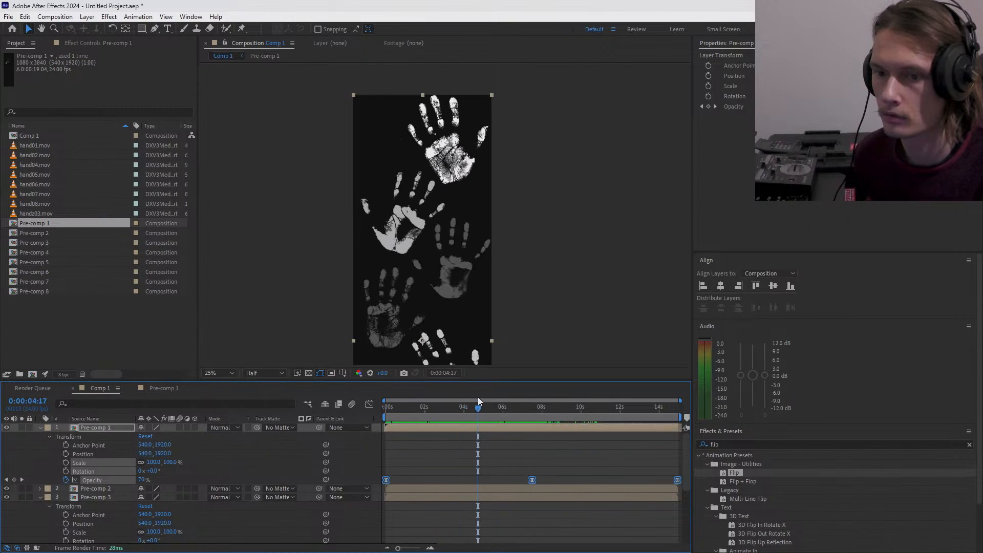
click(6, 490)
click(6, 490)
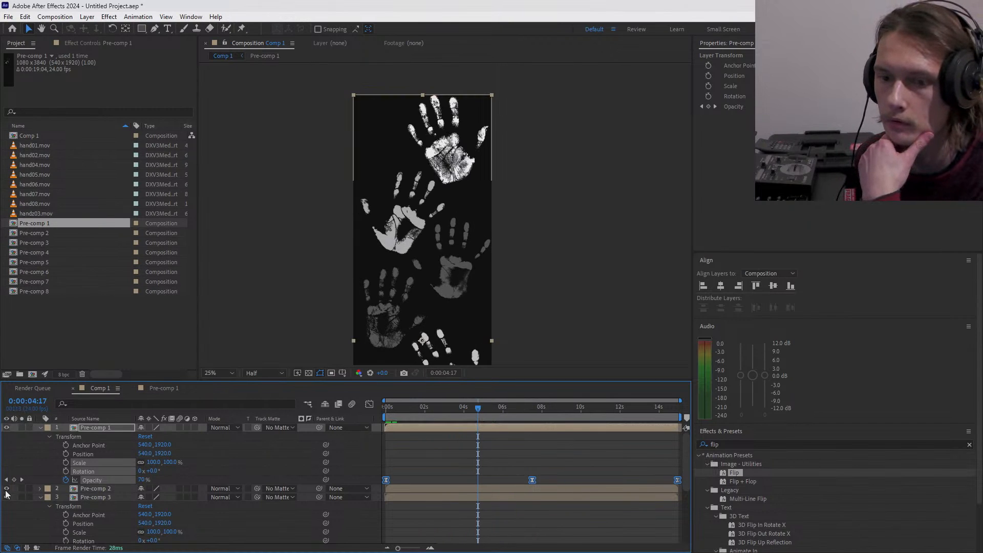
click(96, 489)
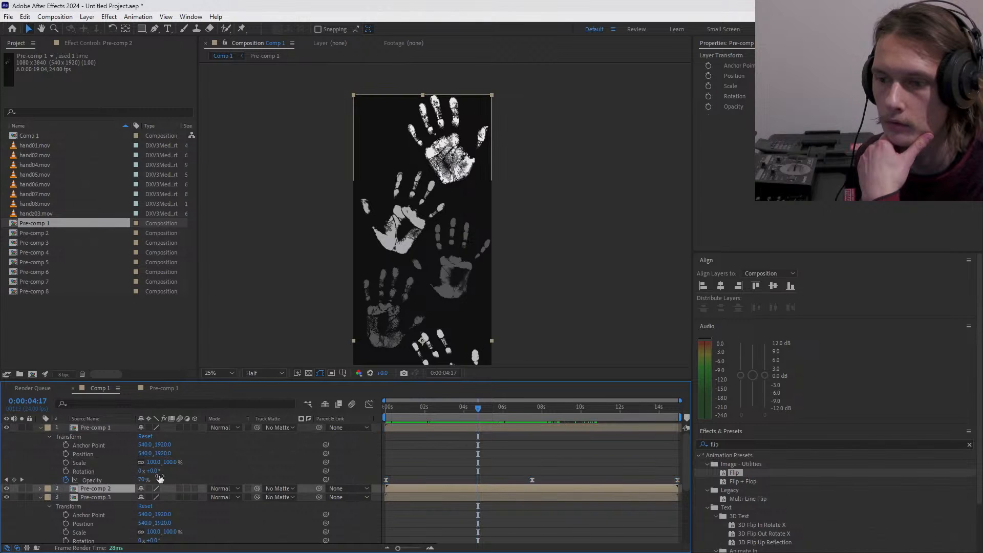
drag(393, 407, 368, 413)
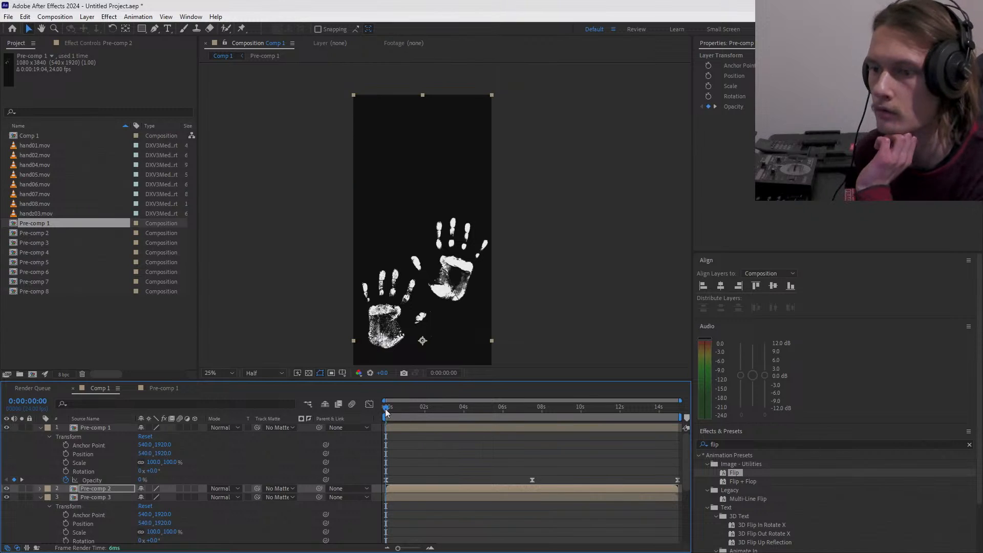
- Preview the handprint fades across the whole composition and toggle Pre-comp 5 and Pre-comp 6 to identify their handprints
drag(386, 407, 470, 413)
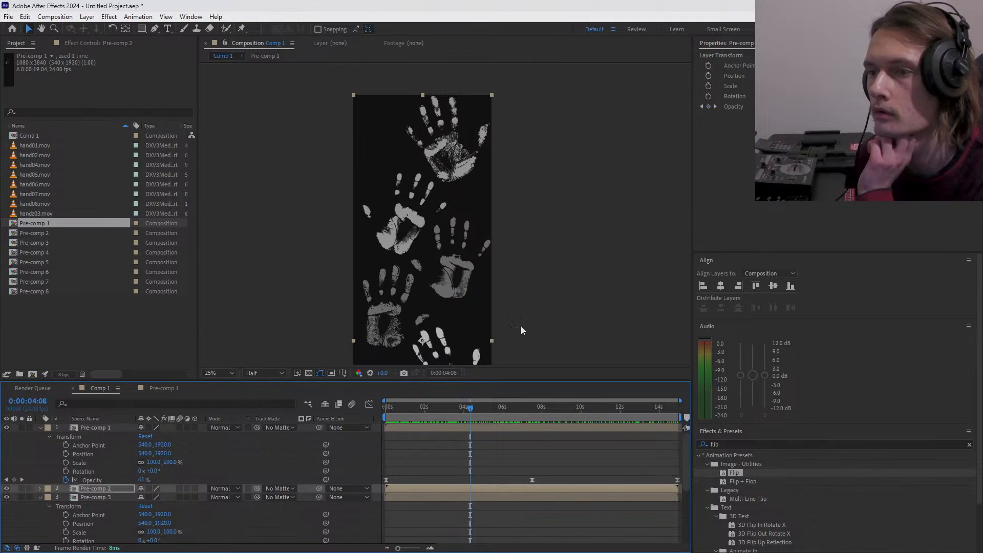
drag(539, 283, 558, 232)
key(comma)
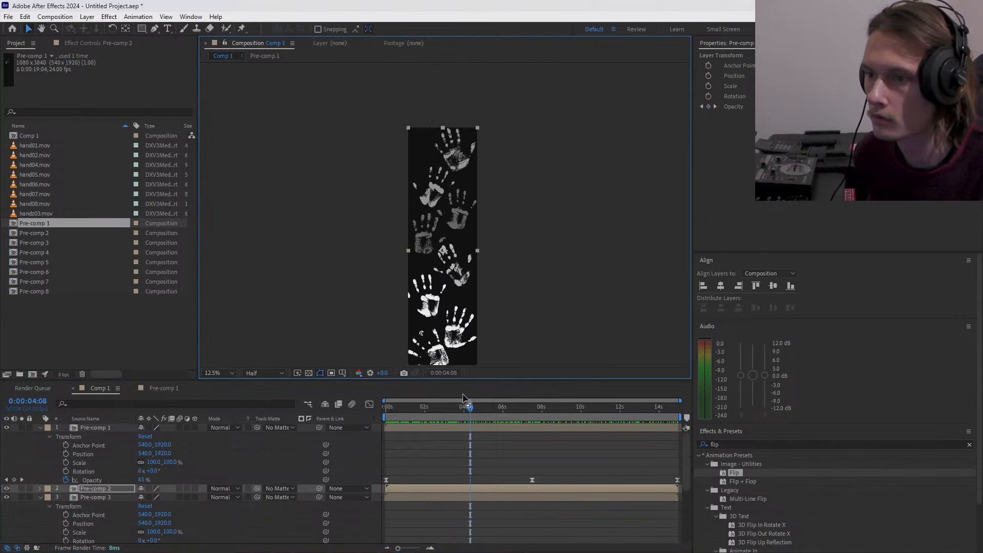
drag(397, 405, 413, 390)
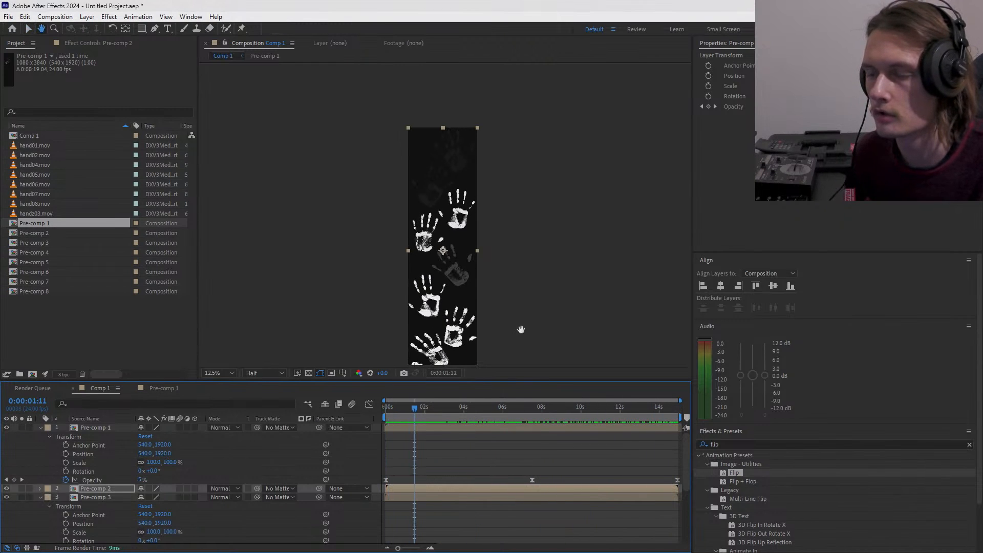
drag(521, 329, 516, 289)
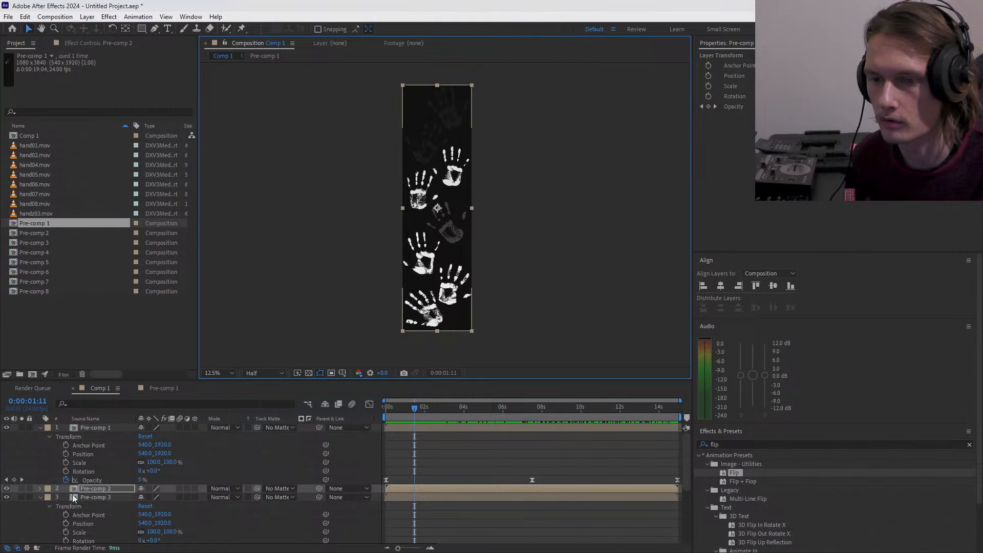
scroll(91, 489, down, 4)
click(6, 462)
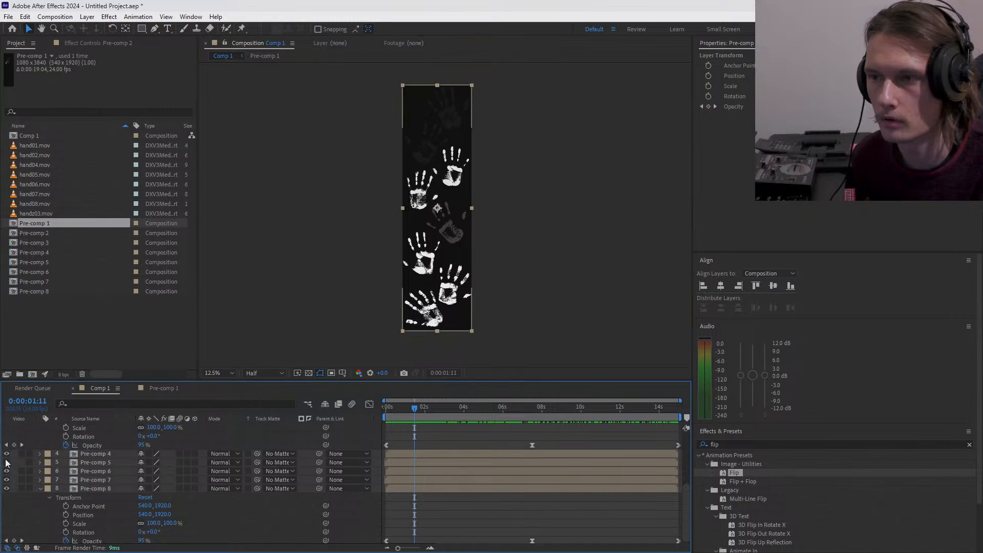
click(6, 462)
click(7, 472)
click(7, 472)
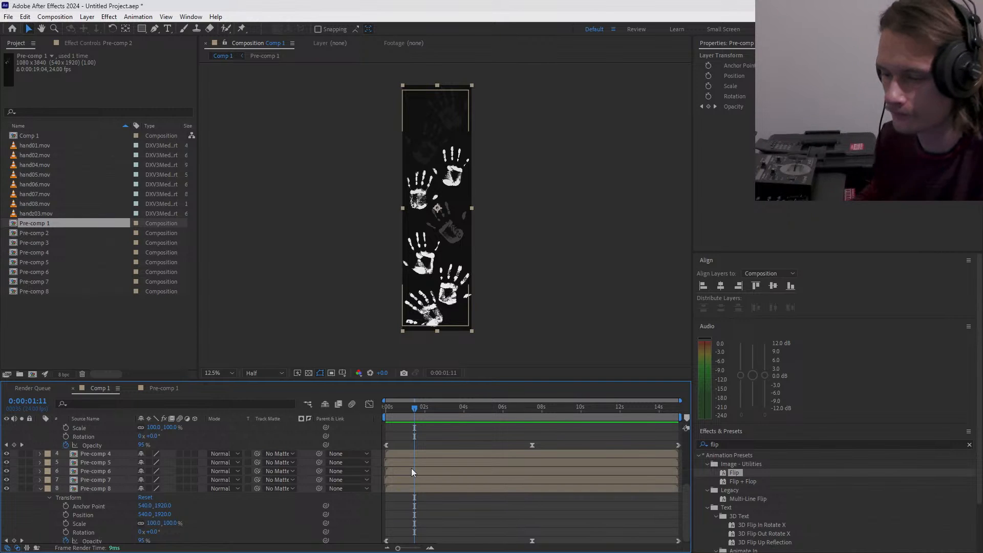
- Check the fades at 0:00:03:21 and collapse the properties of Pre-comp 8 and Pre-comp 3
drag(415, 408, 463, 417)
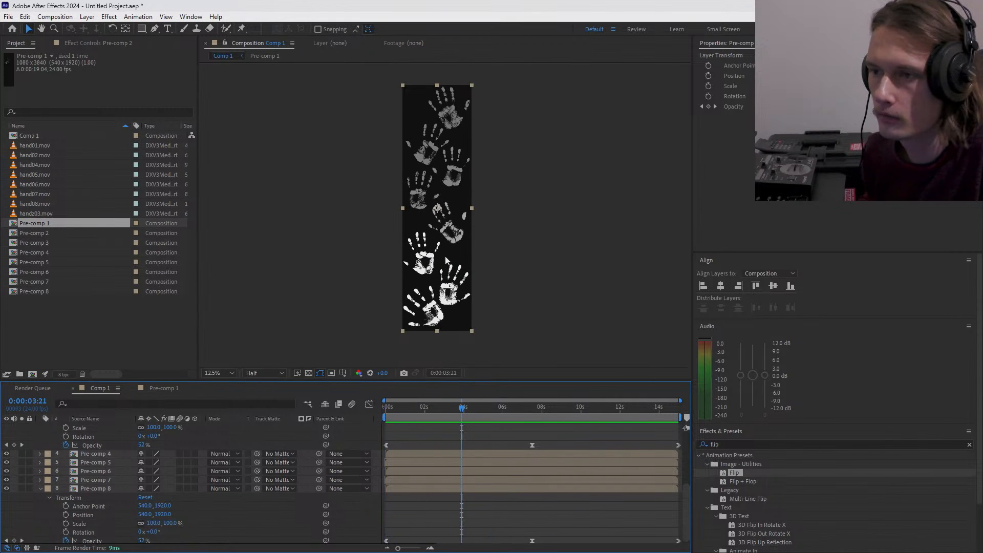
click(447, 226)
click(40, 488)
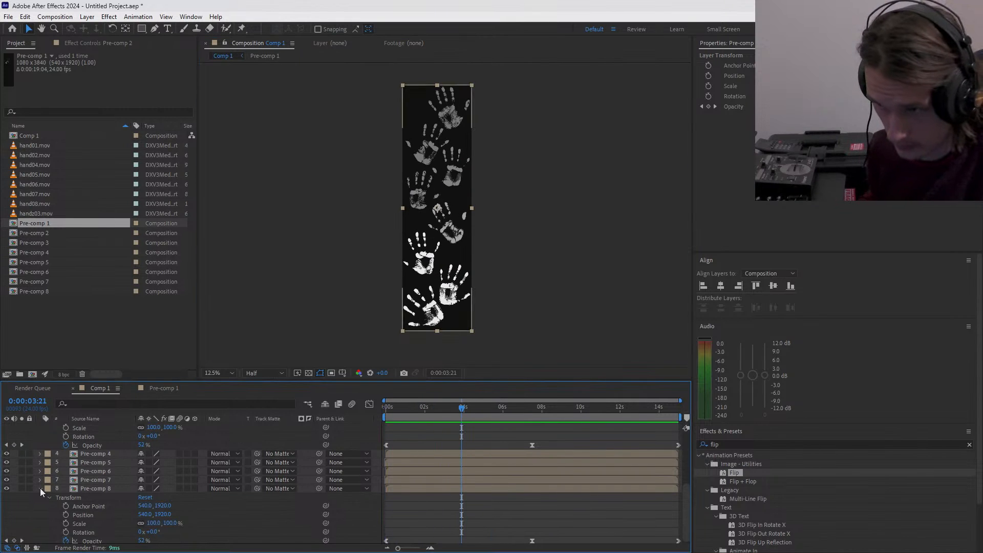
click(40, 443)
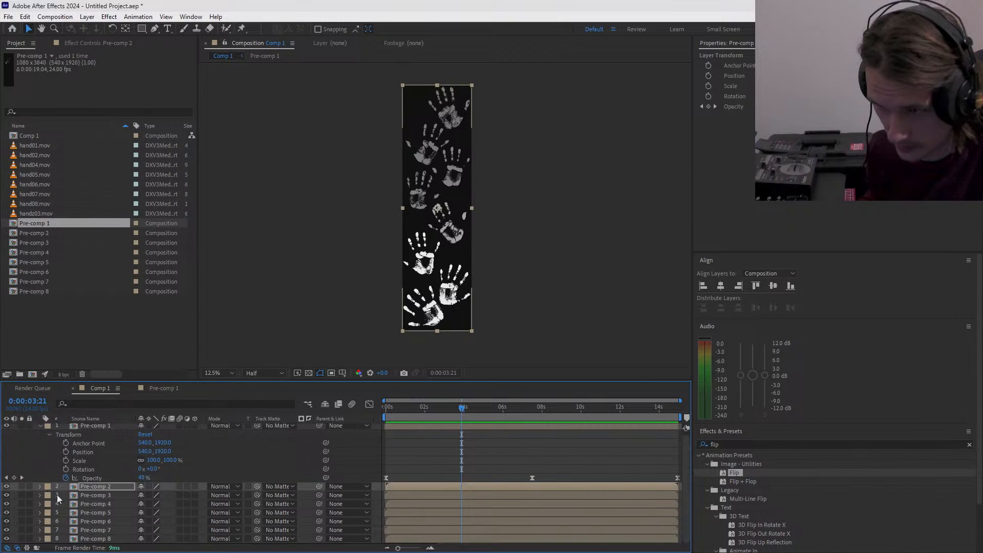
- At 0:00:06:00, toggle the visibility of Pre-comp 2 through Pre-comp 6 individually to identify each layer's handprint
drag(403, 408, 502, 422)
click(7, 505)
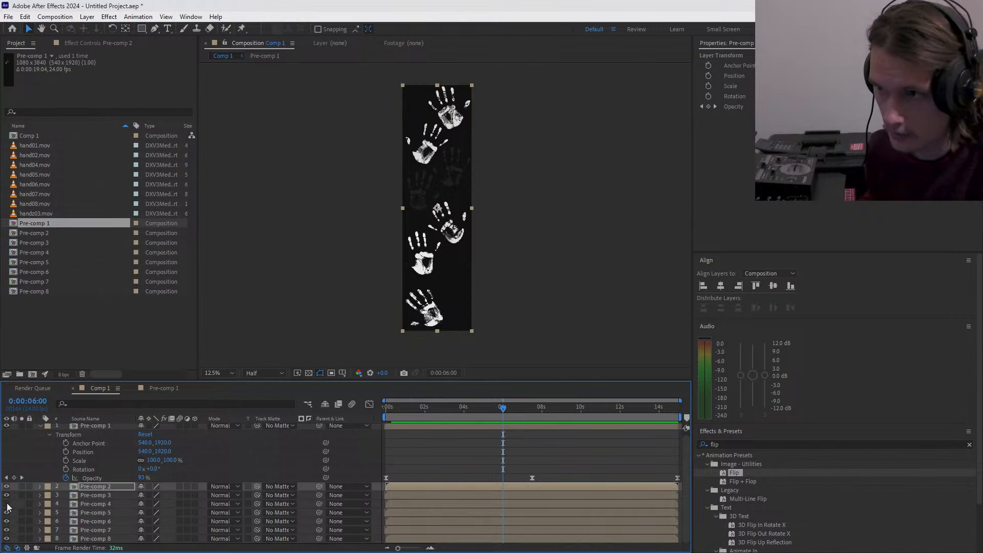
click(7, 504)
click(6, 496)
click(7, 496)
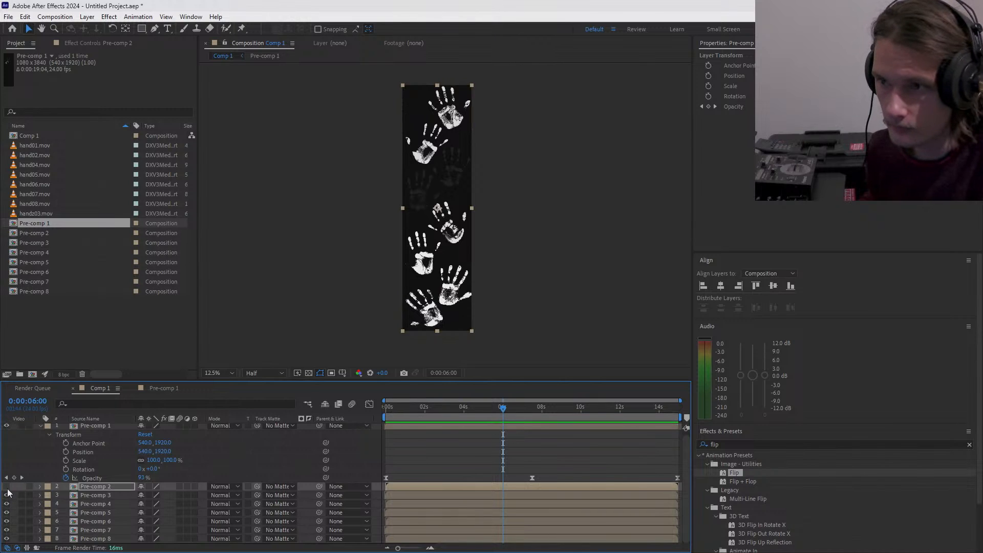
click(7, 488)
click(8, 488)
click(6, 514)
click(7, 513)
click(7, 521)
click(7, 521)
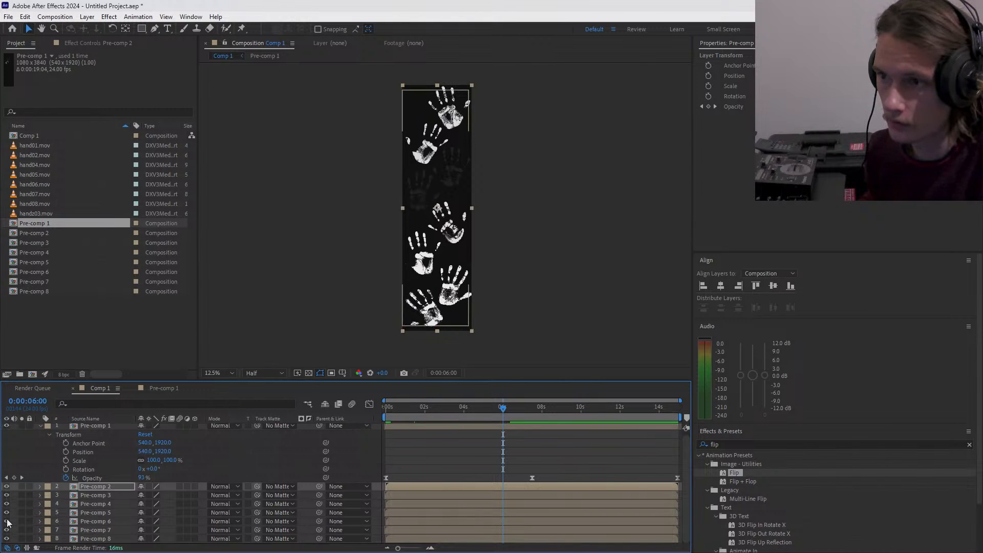
click(7, 522)
click(7, 522)
- Expand Pre-comp 6 and examine the fades at 0:00:02:03, toggling Pre-comp 3, Pre-comp 6 and Pre-comp 7 to match their handprints
click(40, 521)
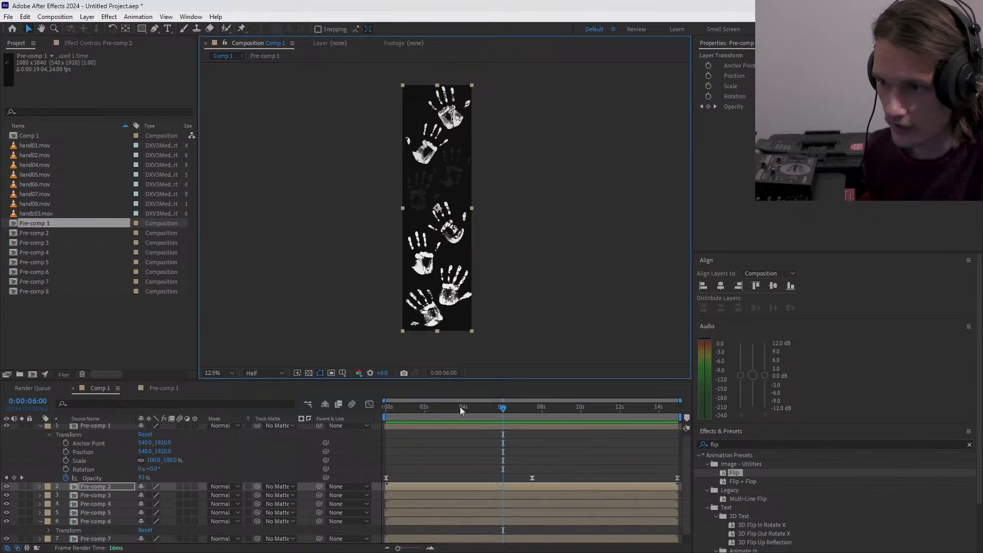
drag(460, 408, 428, 417)
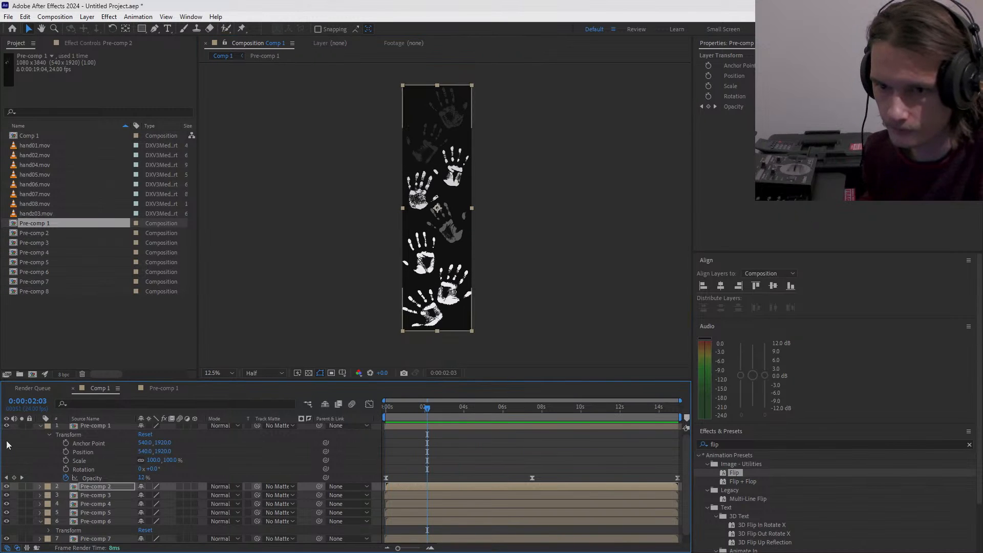
click(6, 495)
click(7, 496)
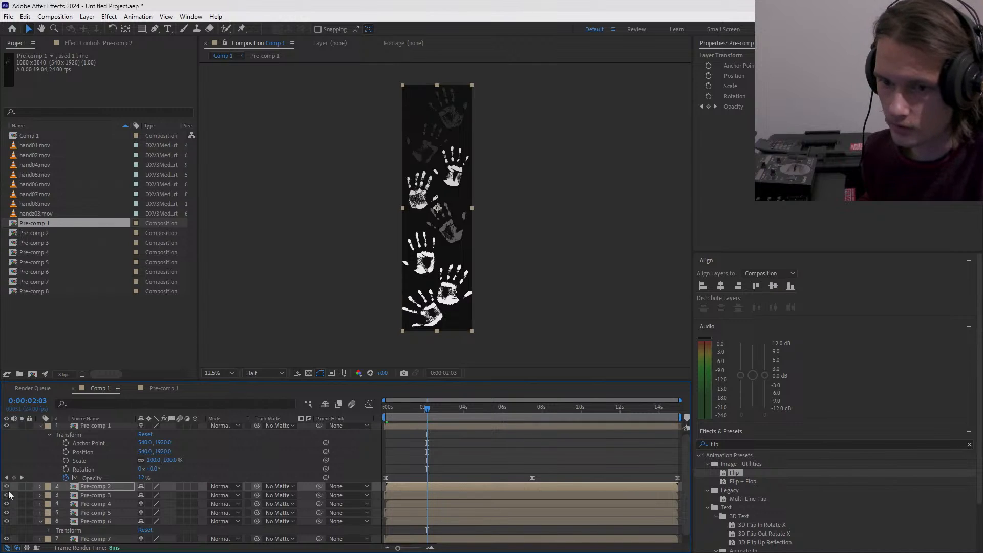
click(7, 522)
click(6, 522)
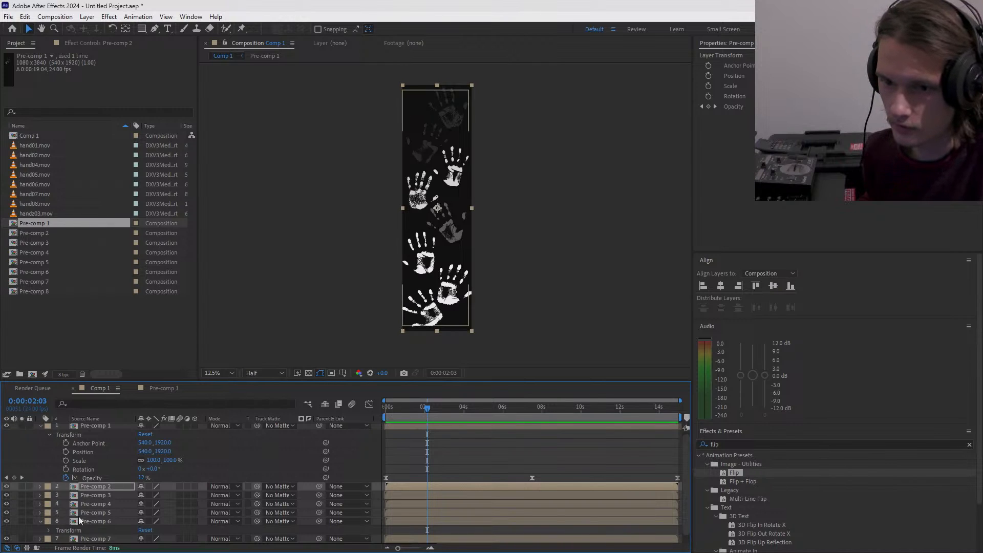
scroll(97, 515, down, 1)
click(6, 531)
click(6, 531)
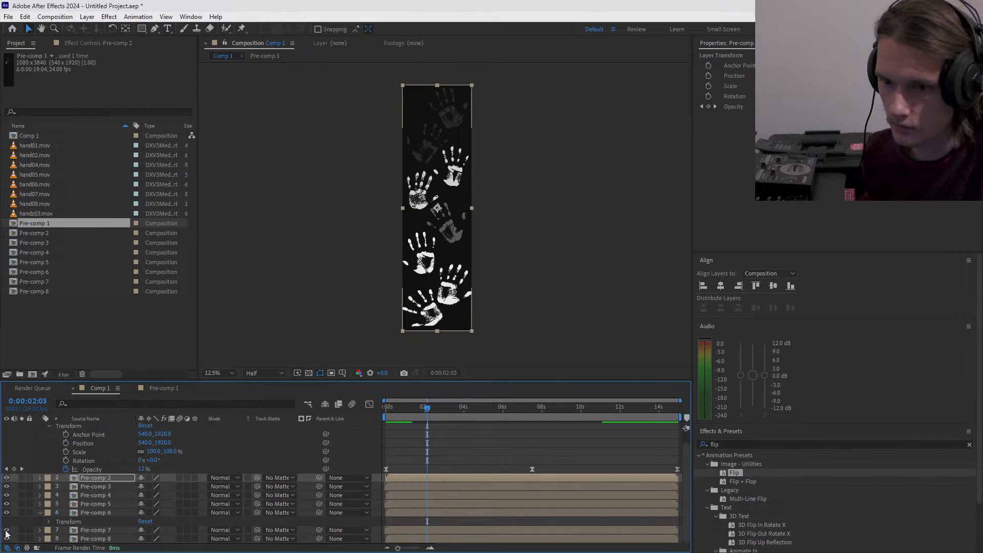
- Copy Pre-comp 7's three opacity keyframes onto Pre-comp 6 from 0:00:00:00 and preview the fade up to 0:00:03:07
click(40, 530)
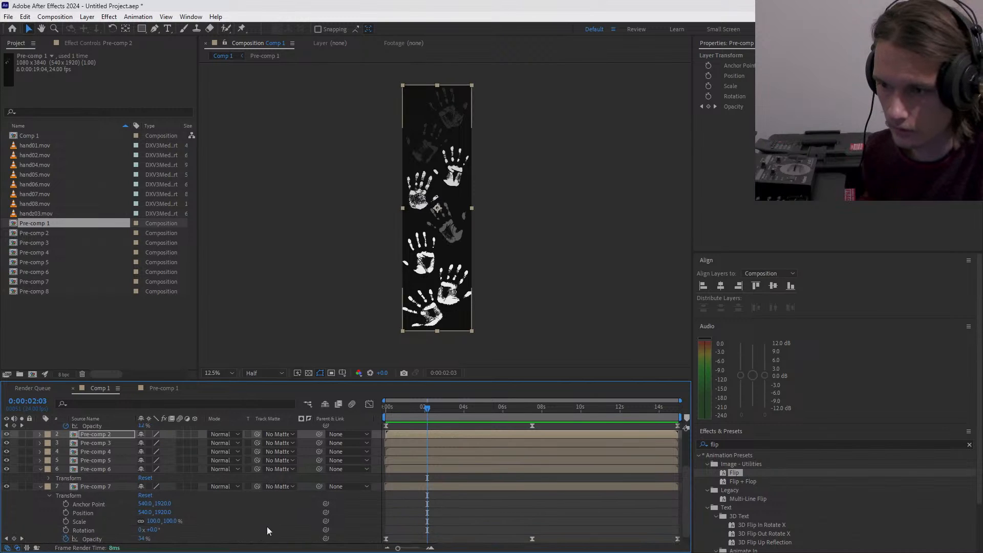
drag(386, 534, 687, 547)
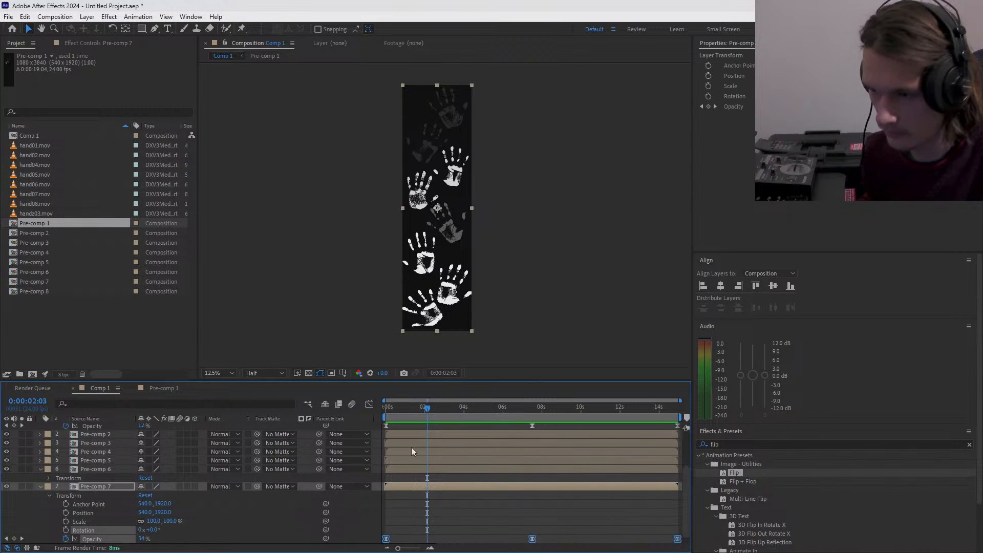
drag(392, 414, 378, 415)
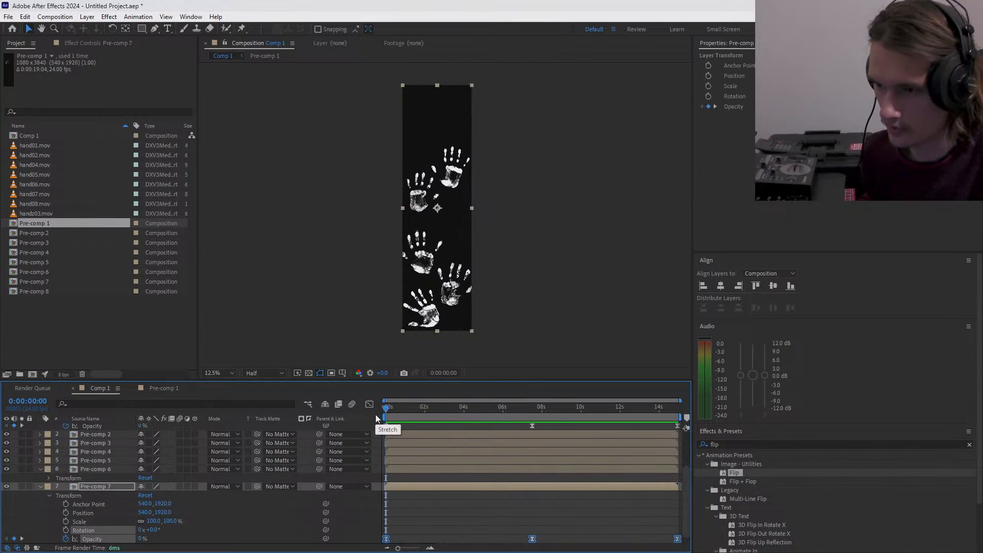
click(398, 469)
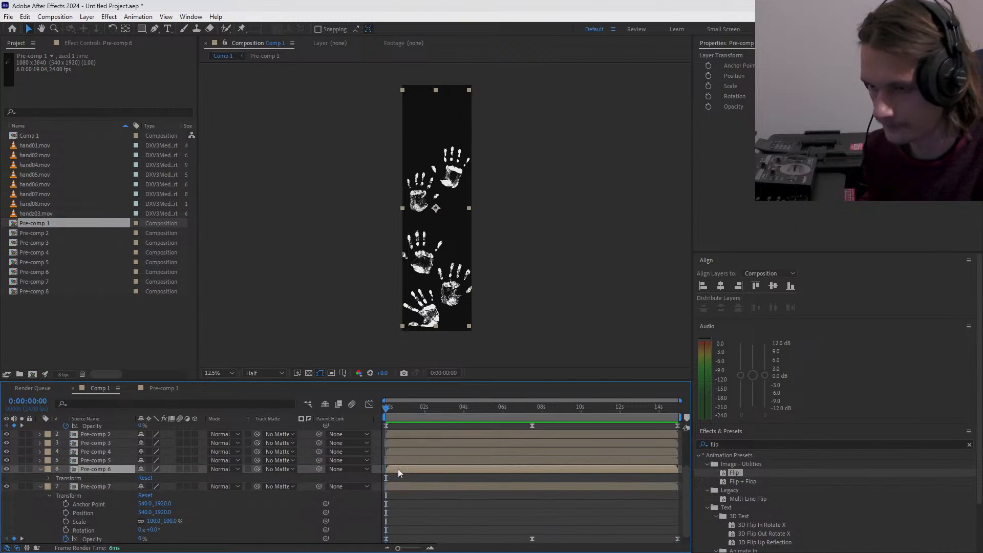
drag(387, 415, 450, 413)
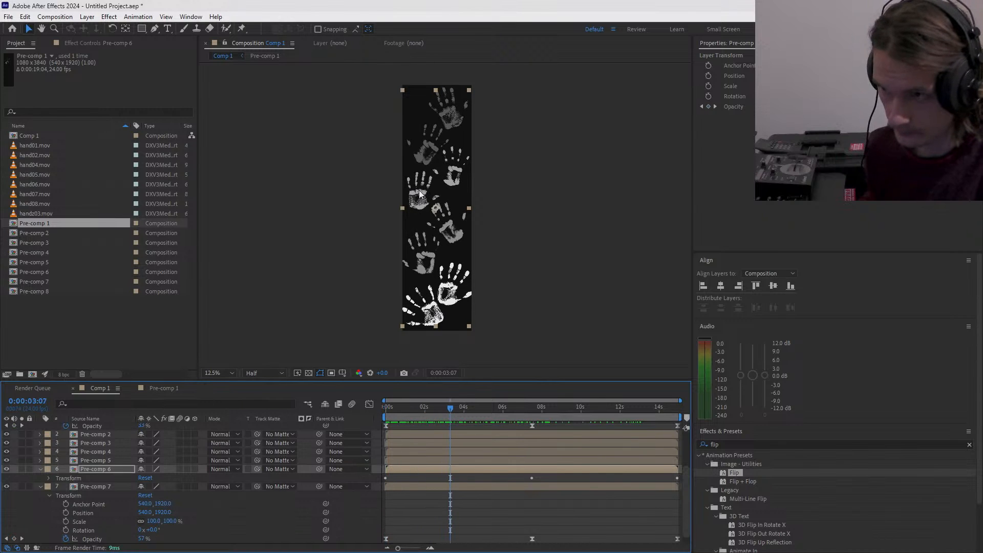
- Identify Pre-comp 3's handprint by toggling its visibility, then select its opacity keyframes and check the fade at 0:00:02:23
click(419, 193)
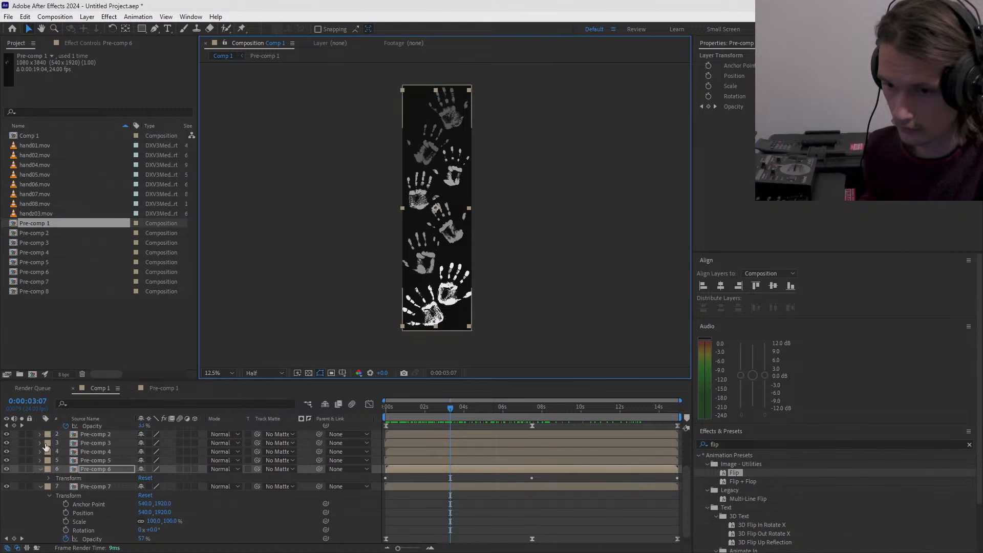
click(7, 443)
click(7, 444)
click(8, 444)
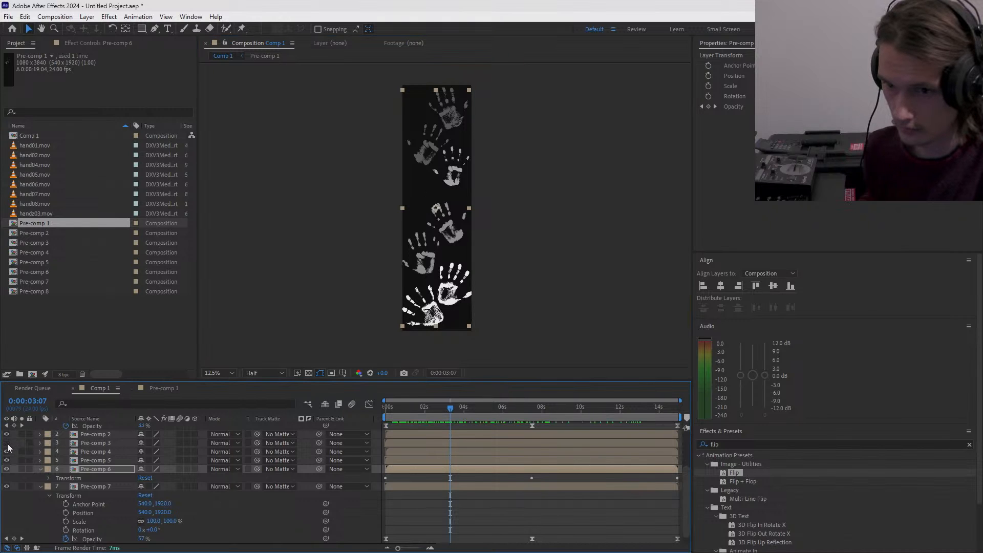
click(8, 444)
click(40, 443)
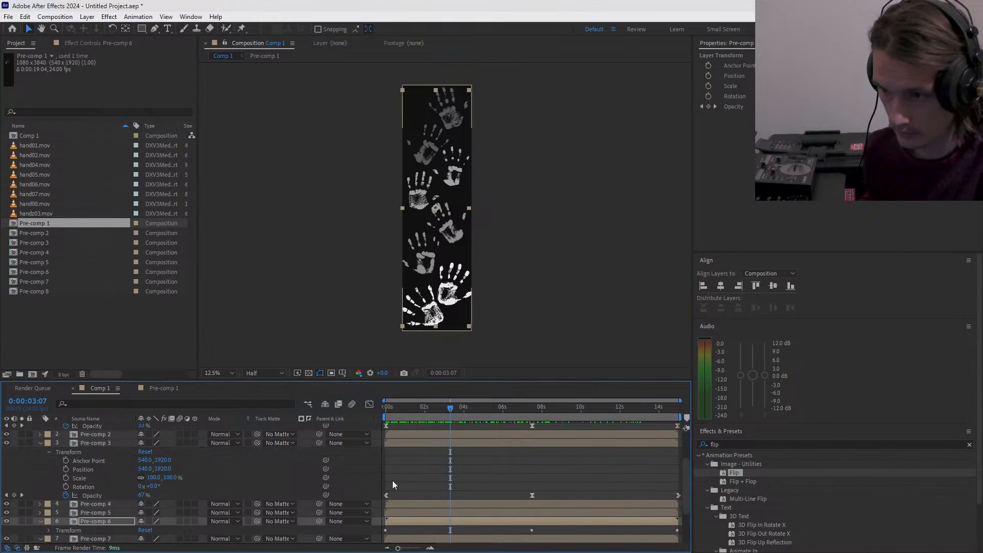
mouse_move(392, 481)
mouse_down()
mouse_move(439, 496)
mouse_move(603, 489)
mouse_move(649, 499)
mouse_move(680, 482)
mouse_move(587, 503)
mouse_move(390, 494)
mouse_up()
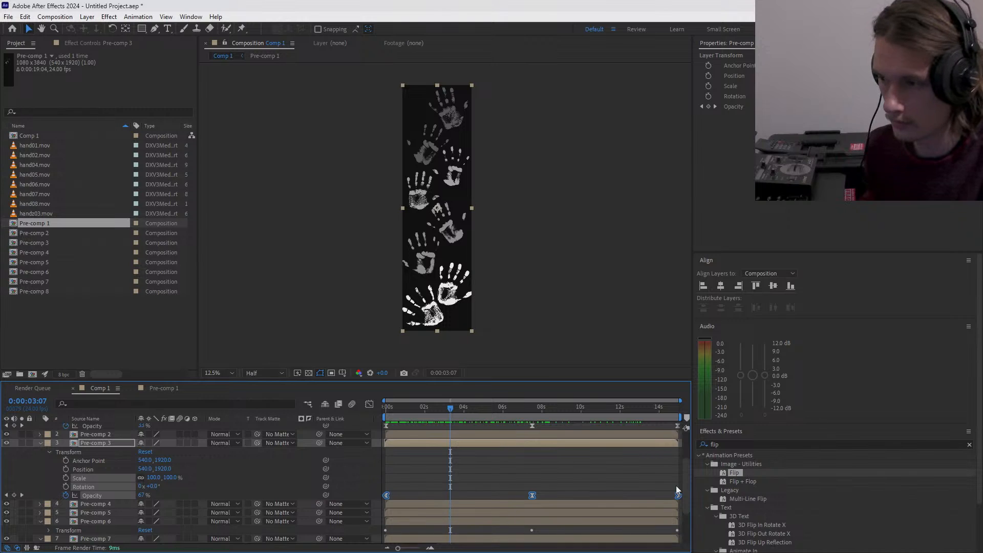
scroll(687, 488, down, 3)
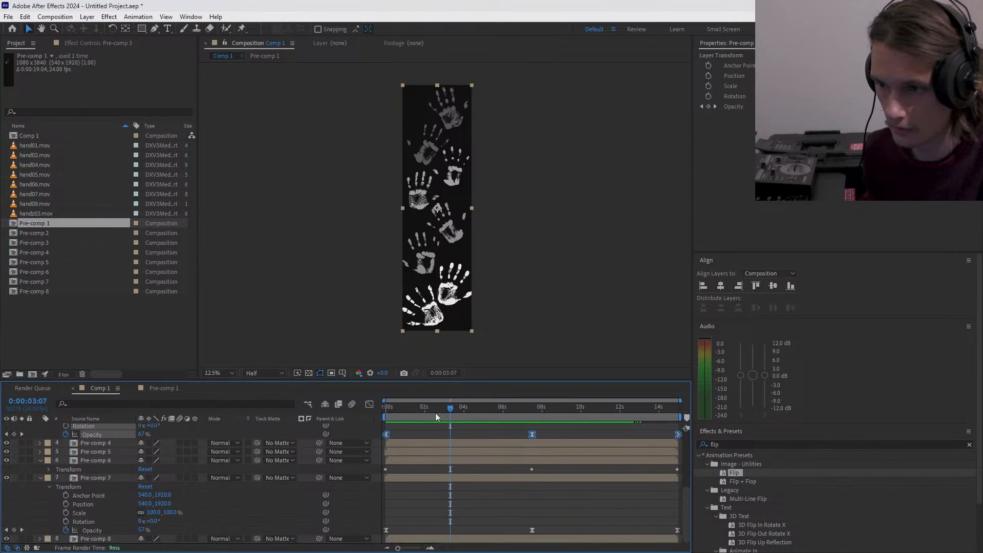
mouse_move(435, 408)
mouse_down()
mouse_move(389, 407)
mouse_move(459, 407)
mouse_move(443, 407)
mouse_up()
- Collapse the properties of Pre-comp 7, Pre-comp 6 and Pre-comp 3
click(40, 478)
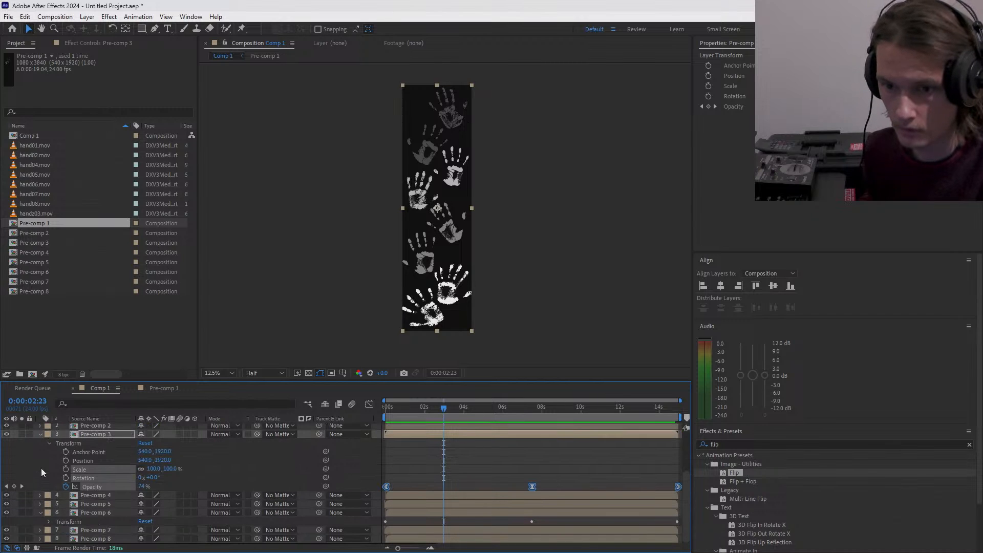
click(41, 511)
click(40, 444)
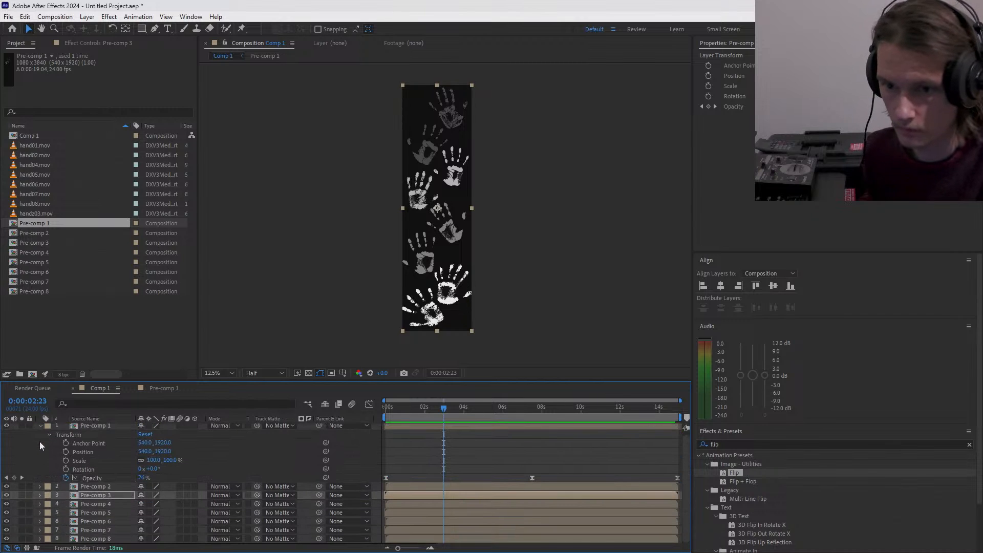
- Examine the fades at 0:00:00:00 and 0:00:04:16, toggling Pre-comp 7, Pre-comp 4 and Pre-comp 3 to match their handprints
drag(393, 415, 357, 426)
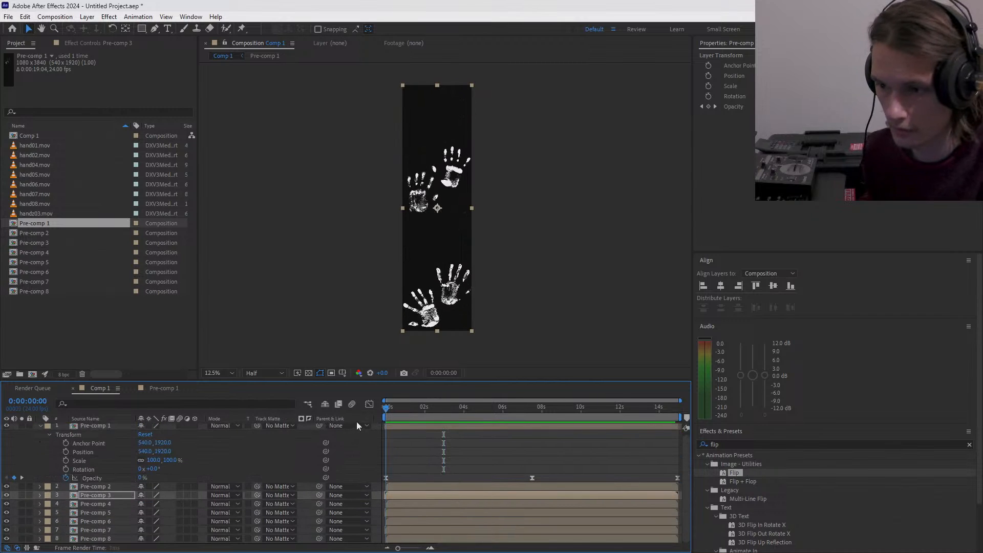
click(7, 531)
click(7, 530)
drag(388, 409, 475, 418)
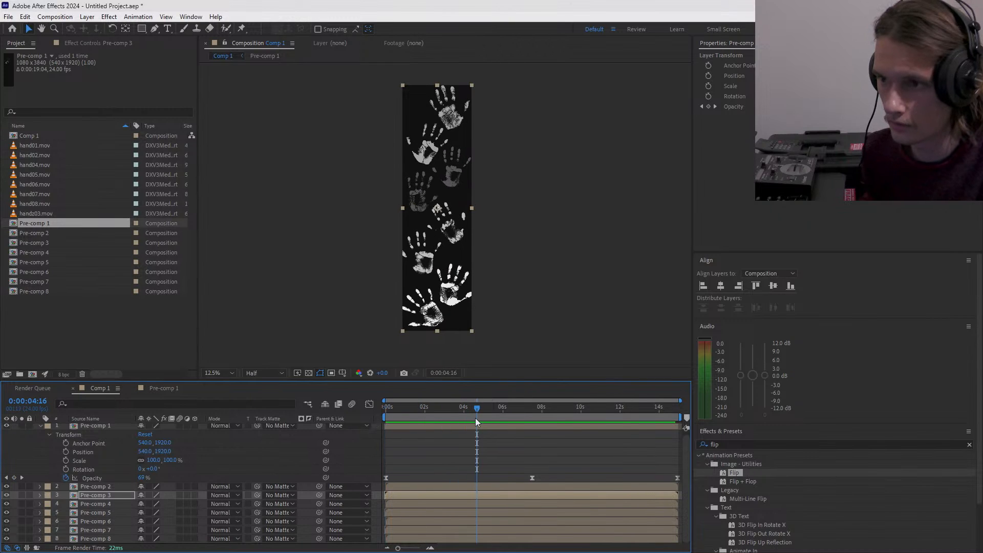
click(7, 504)
click(6, 505)
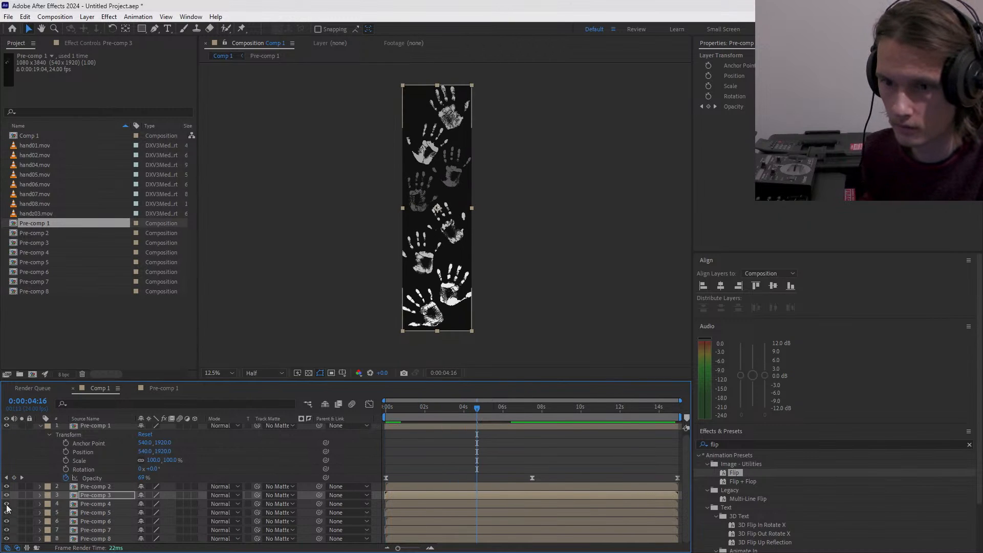
click(7, 505)
click(7, 505)
click(40, 504)
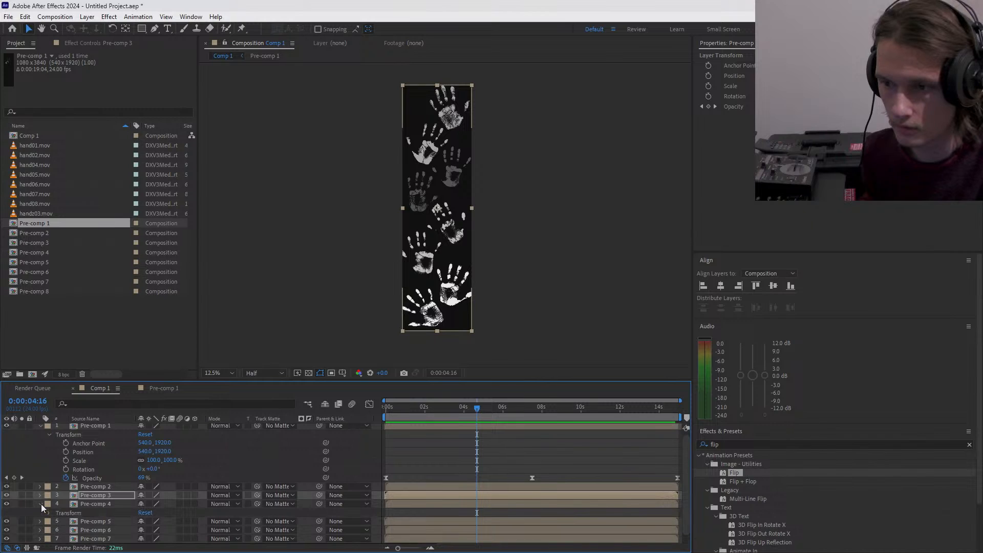
click(39, 504)
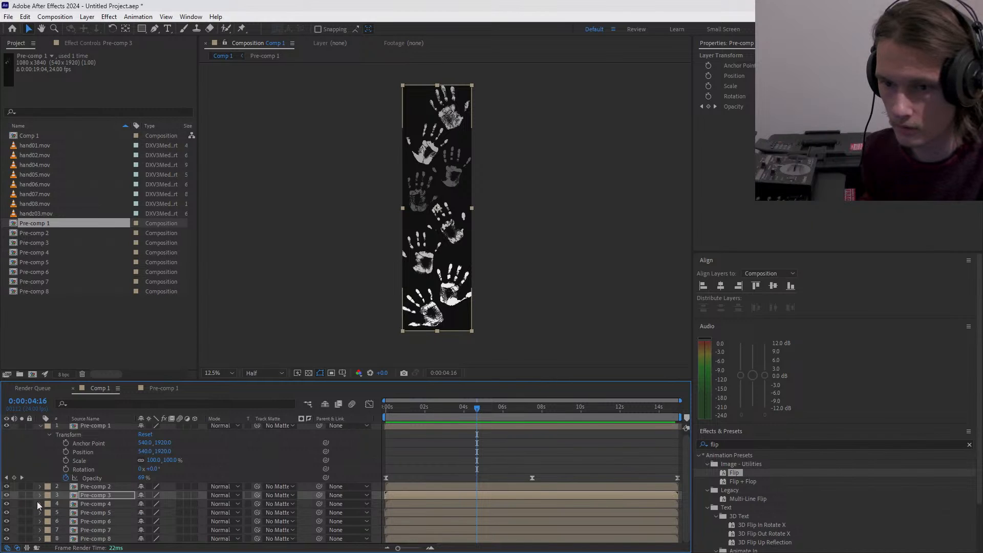
click(7, 497)
click(7, 496)
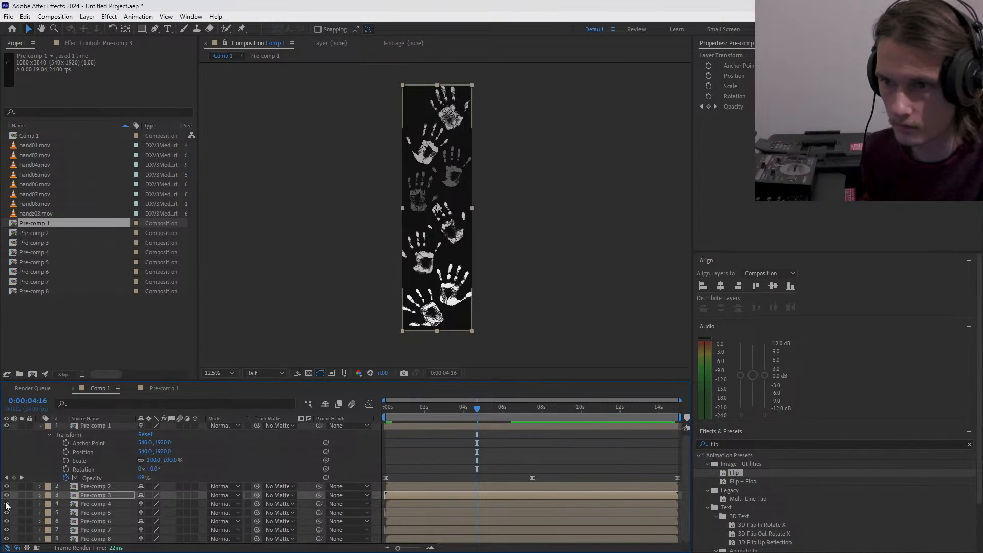
- Paste the copied opacity keyframes onto Pre-comp 4's Opacity from 0:00:00:00, then collapse its properties
click(40, 504)
click(90, 503)
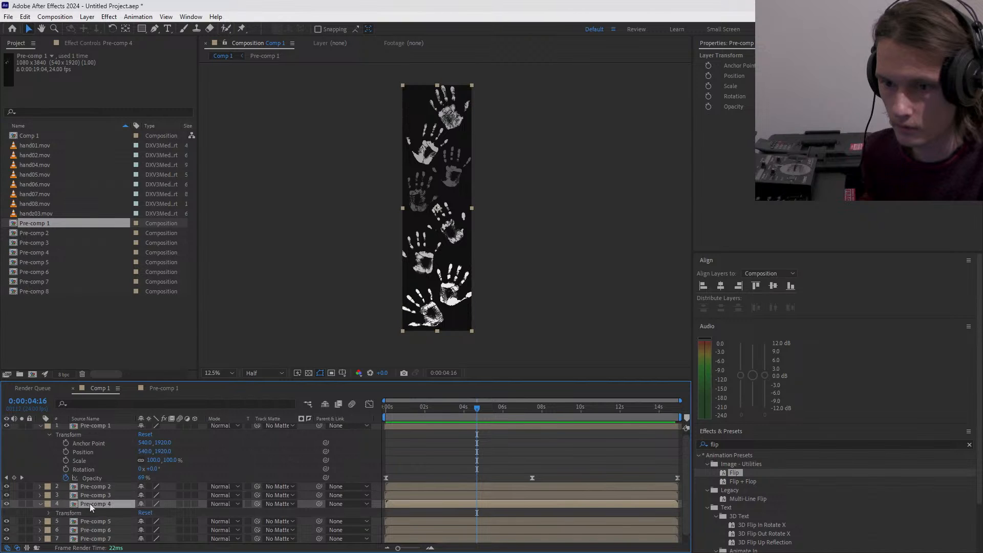
click(48, 512)
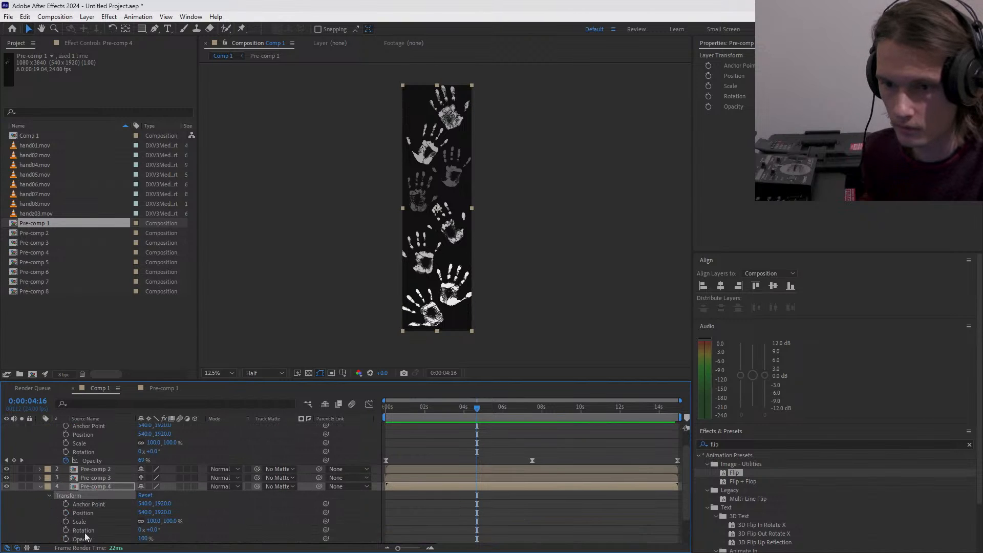
click(85, 538)
drag(404, 407, 370, 414)
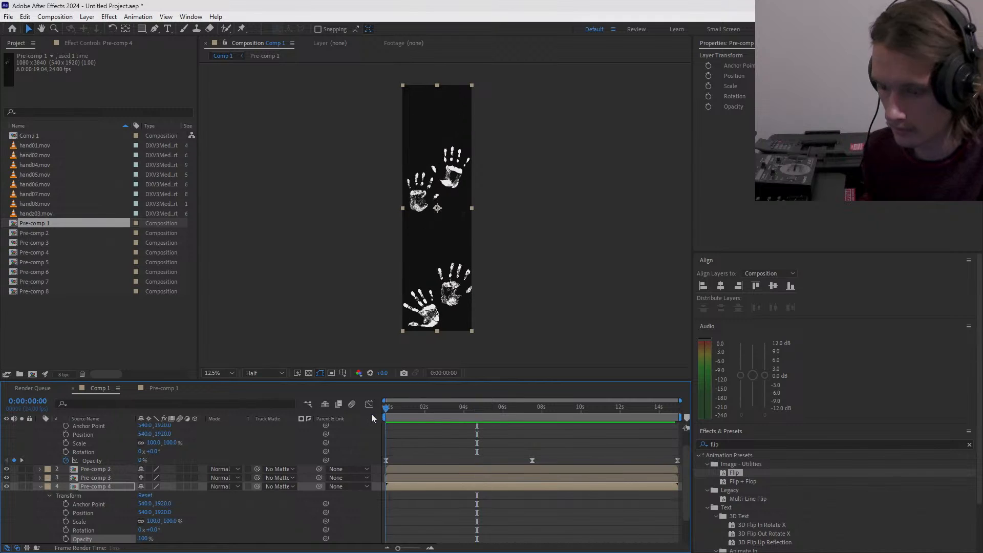
key(ctrl+v)
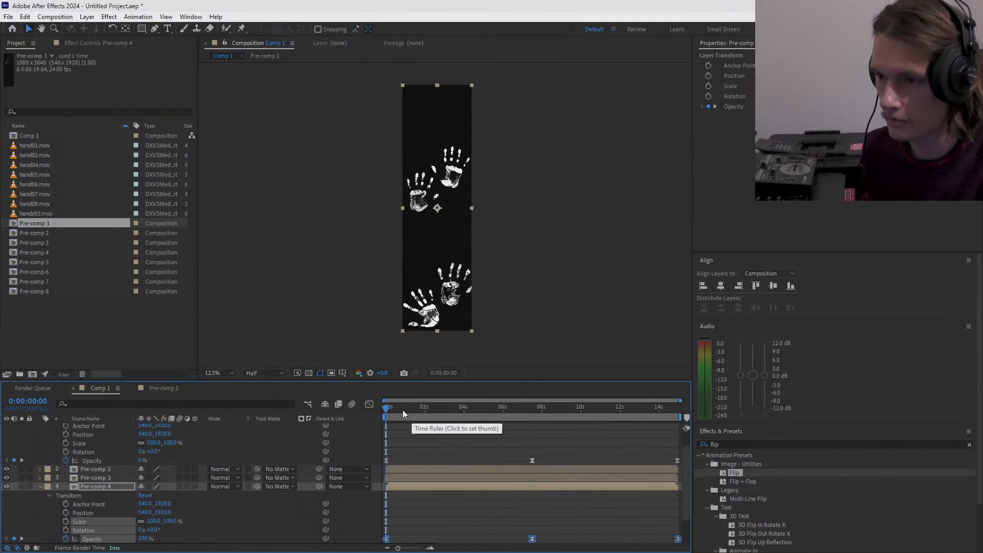
click(389, 408)
drag(390, 409, 361, 423)
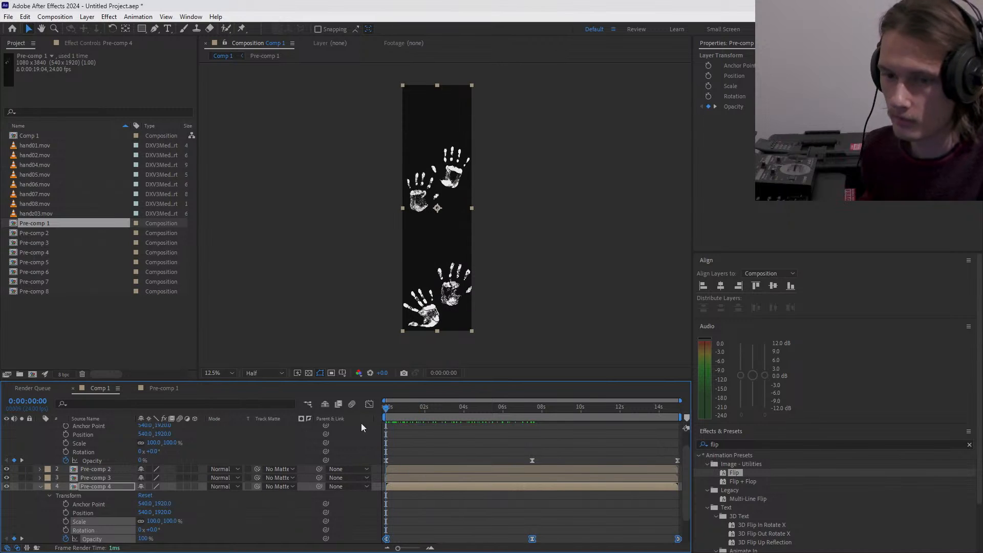
click(41, 487)
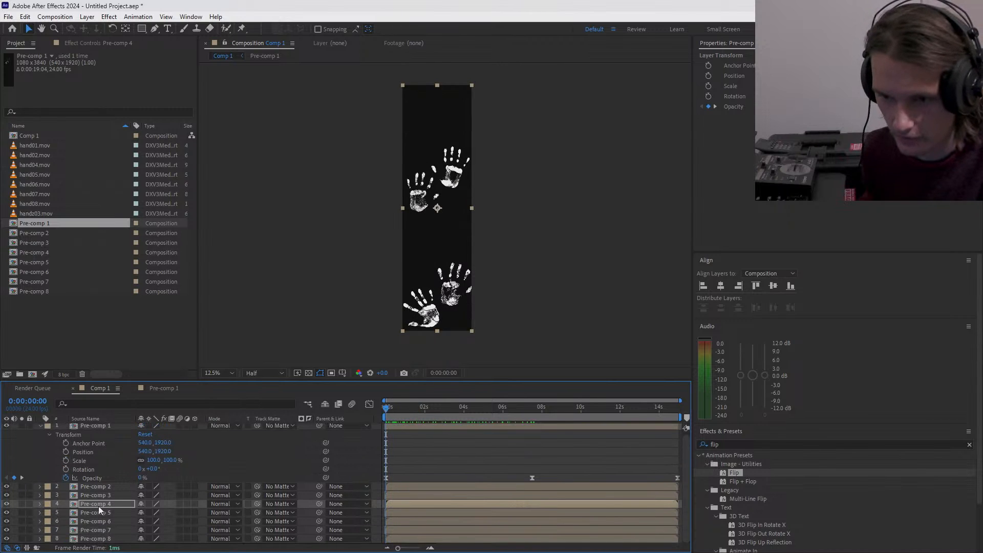
- Toggle the visibility of Pre-comp 7, Pre-comp 6 and Pre-comp 5 to identify which layer holds the lowest handprint
click(8, 539)
click(8, 530)
click(8, 530)
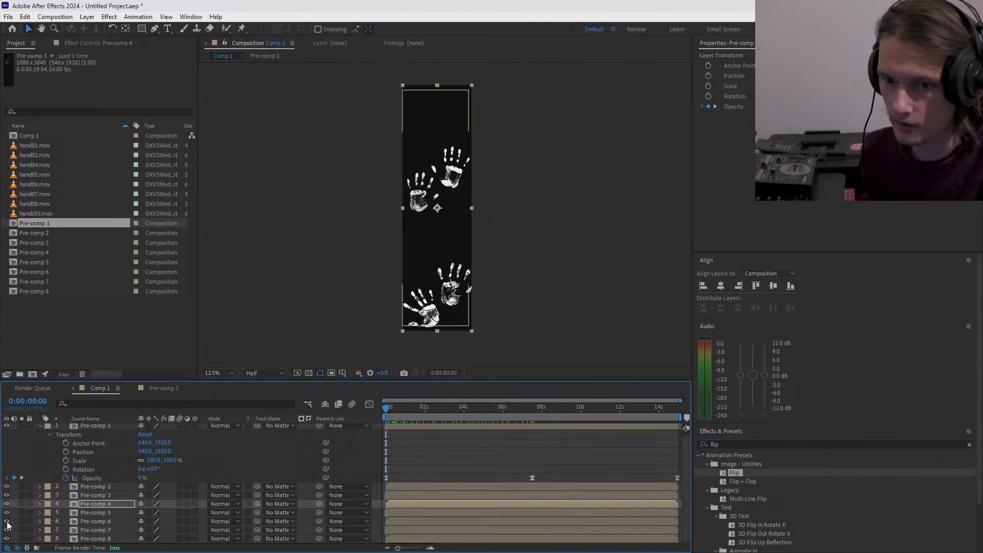
click(7, 522)
click(7, 523)
click(7, 514)
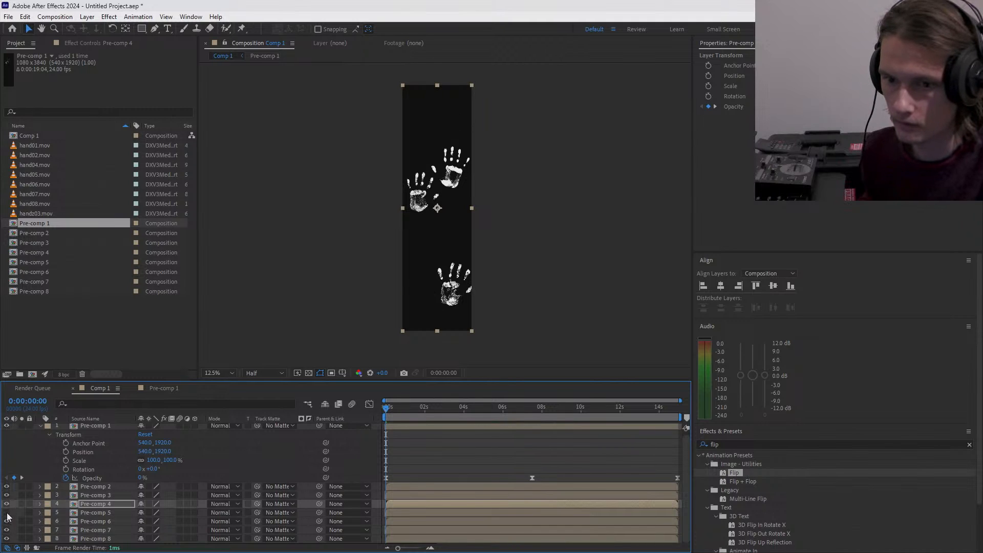
click(7, 514)
- Paste the copied opacity keyframes onto Pre-comp 5, starting at 0:00:00:00
click(90, 514)
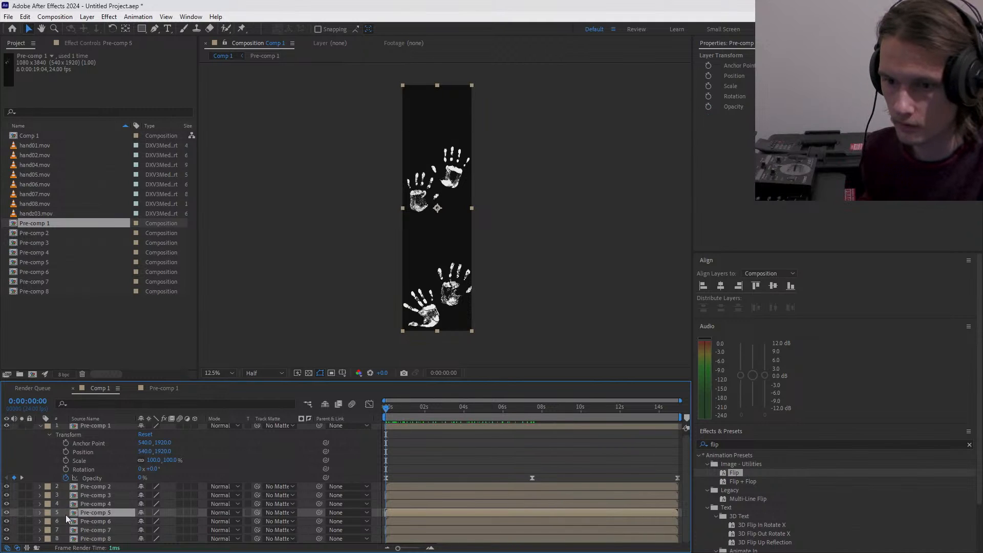
click(39, 512)
mouse_move(388, 406)
mouse_down()
mouse_move(418, 411)
mouse_move(377, 414)
mouse_up()
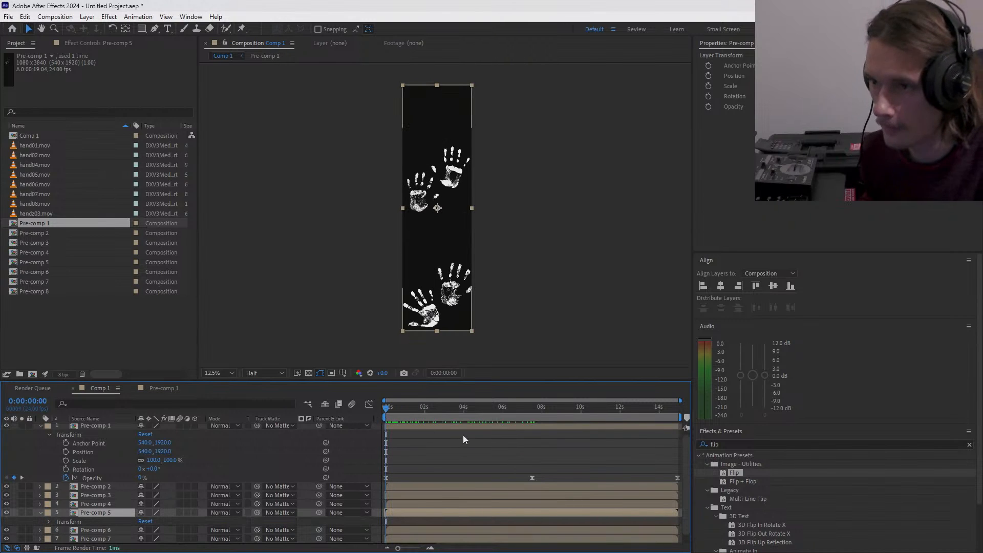
drag(403, 418, 361, 406)
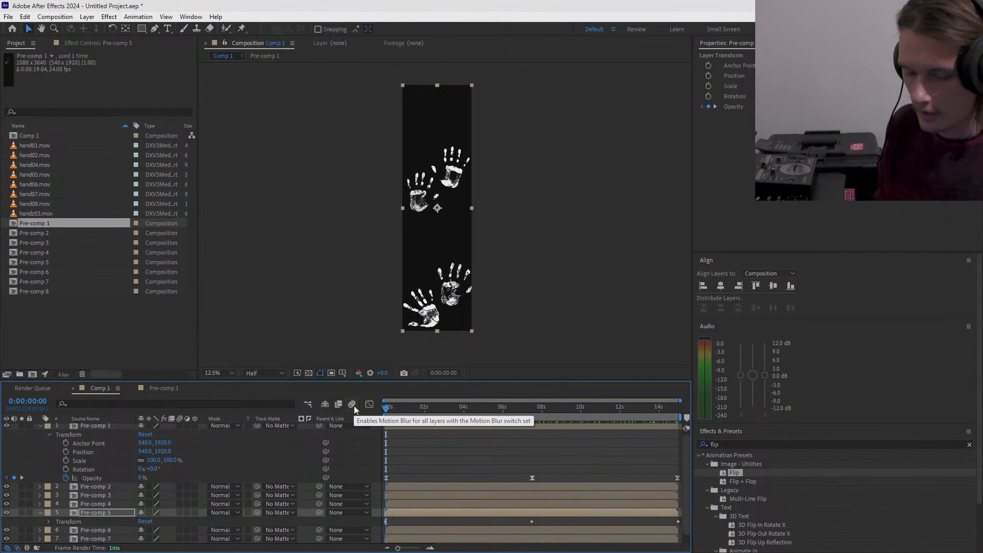
- Save the project as handarrangement in the hands folder inside Pictures
key(ctrl+s)
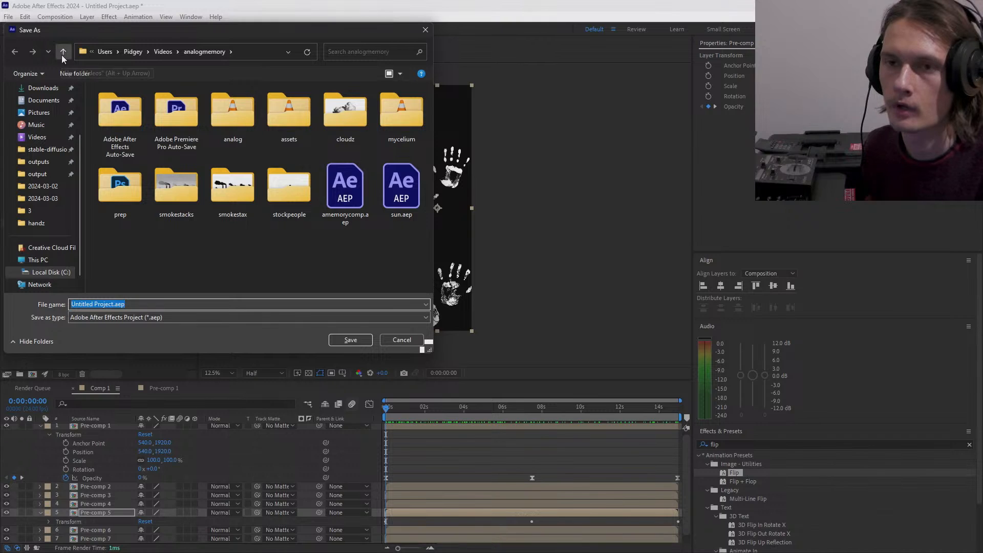
click(43, 115)
double_click(351, 128)
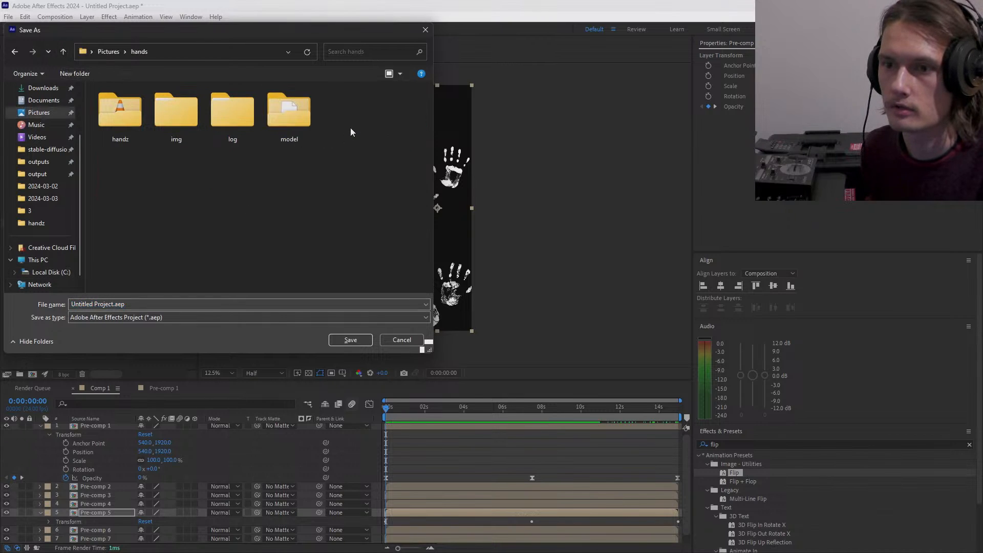
triple_click(167, 300)
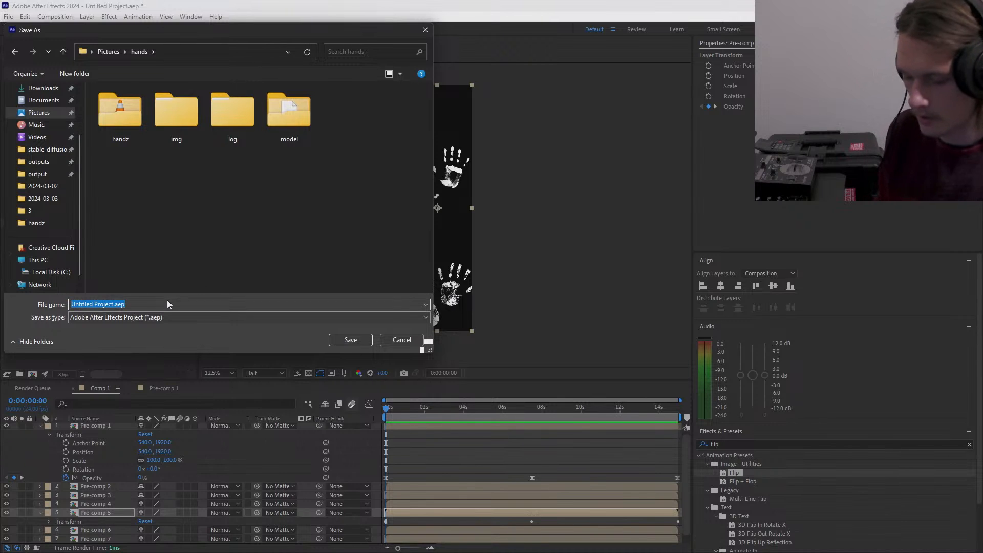
text(hand)
text(c)
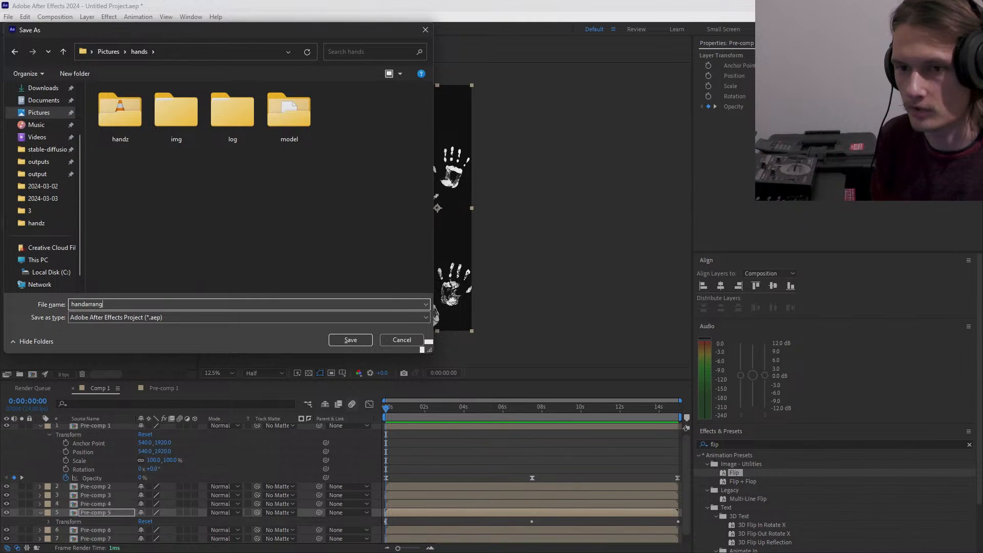
key(Return)
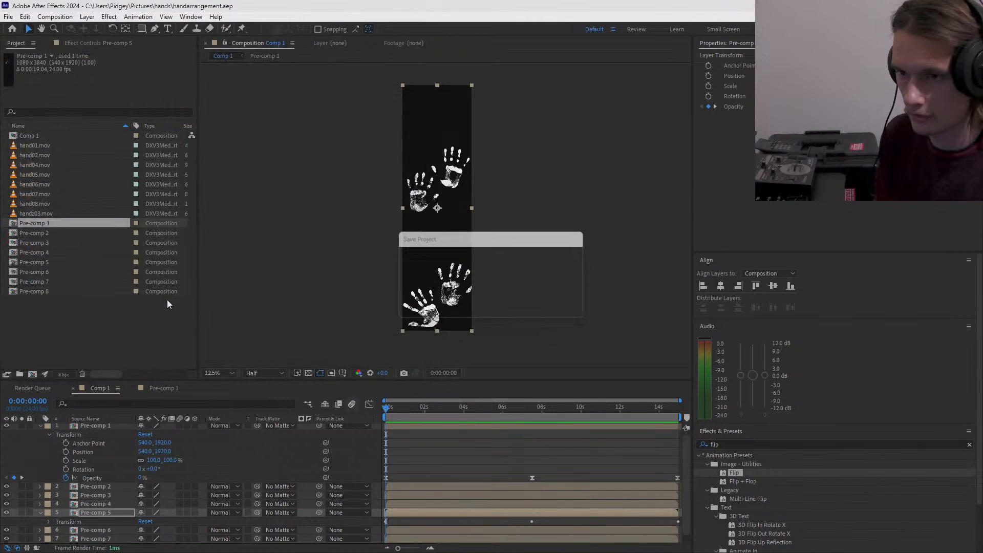
- Add Comp 1 to the render queue and set its output format to DXV 3 with RGB + Alpha channels
key(ctrl+m)
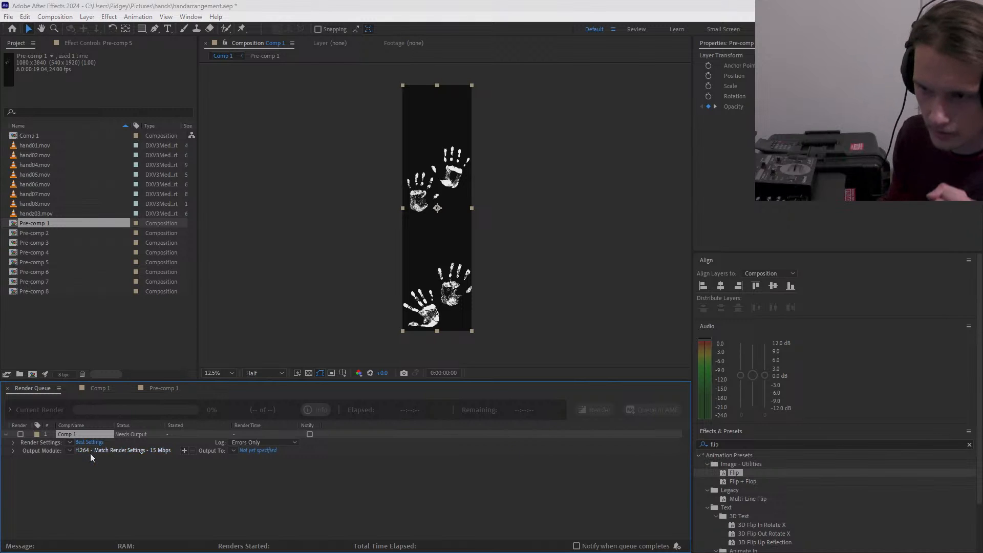
click(109, 451)
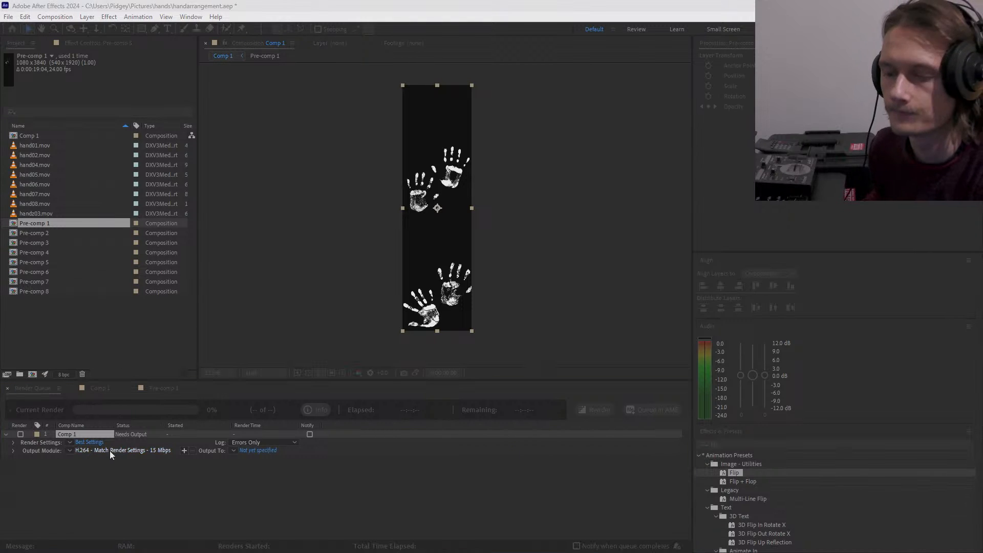
drag(522, 303, 476, 87)
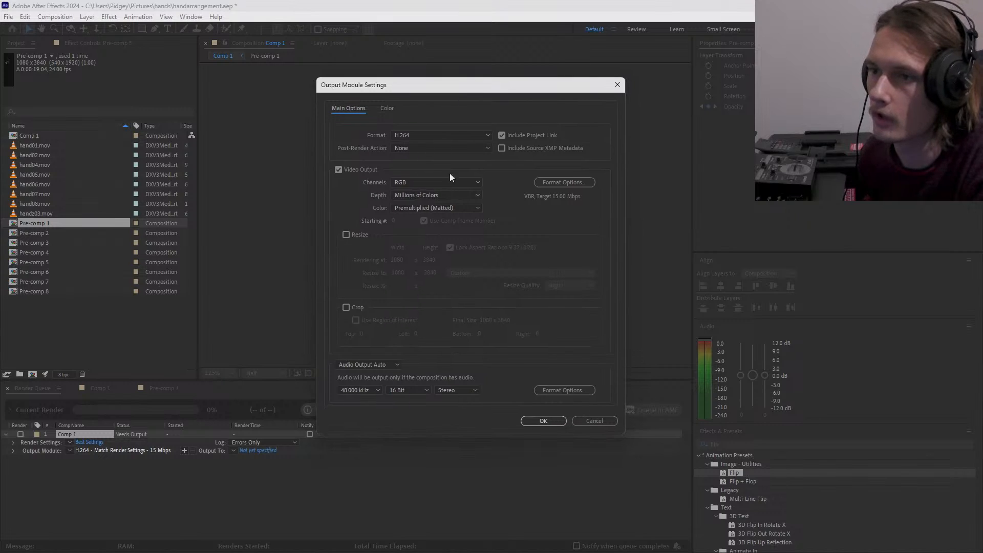
click(425, 139)
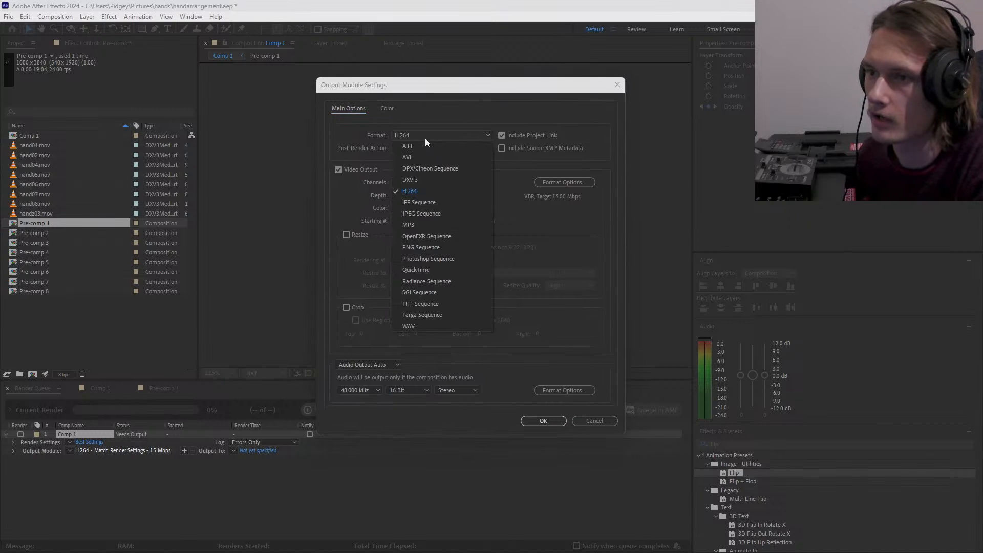
click(415, 184)
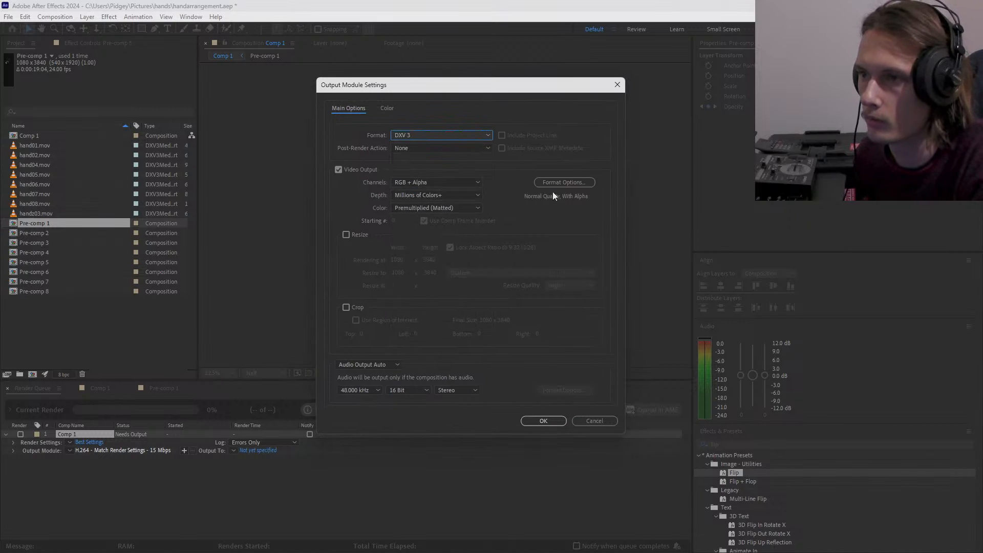
click(537, 422)
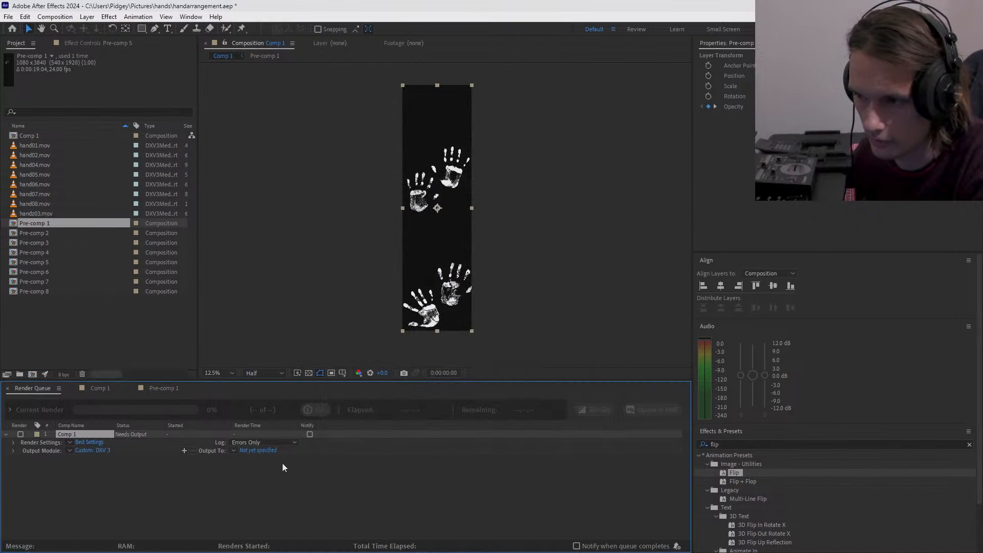
- Set the output file to handarrangement in the Pictures hands folder and render Comp 1
click(251, 451)
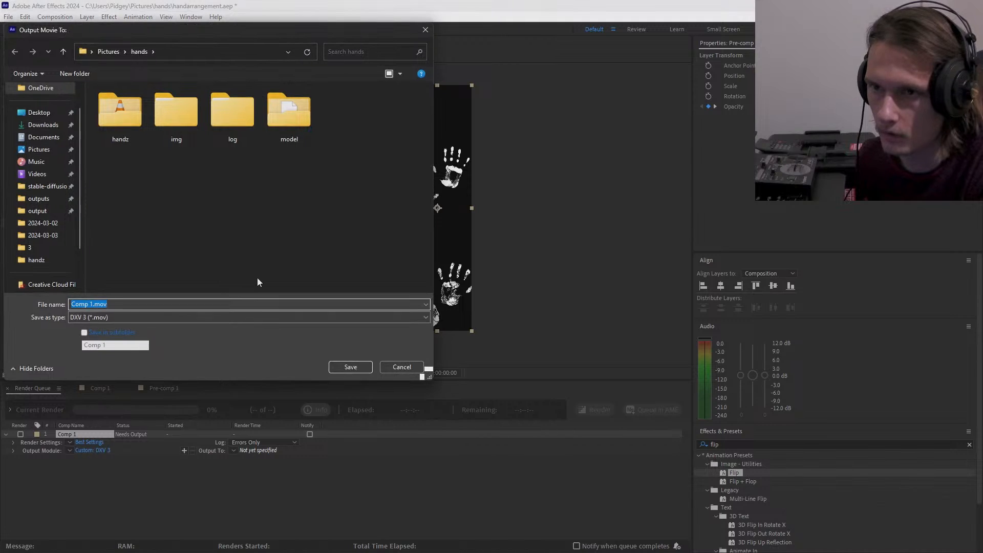
text(handarrangement)
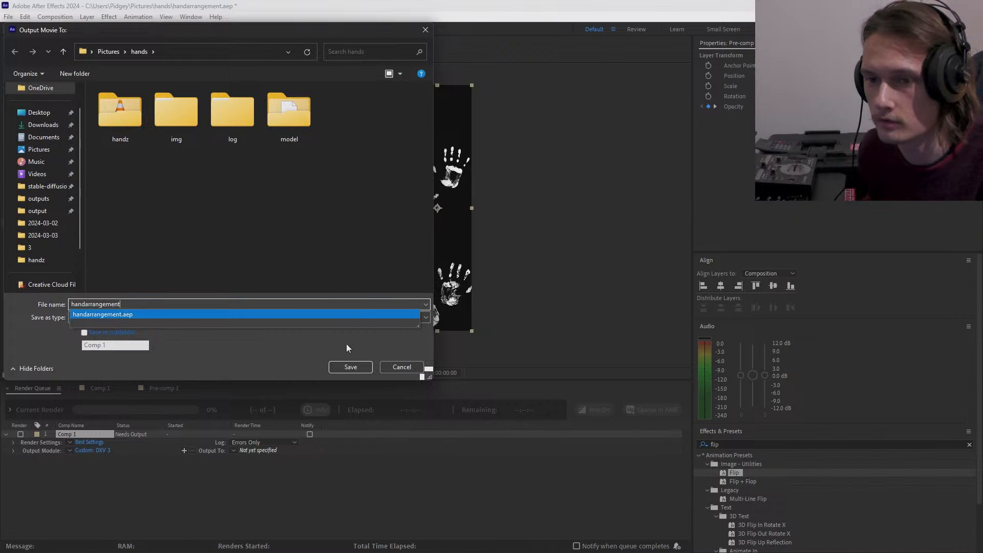
click(283, 349)
click(362, 370)
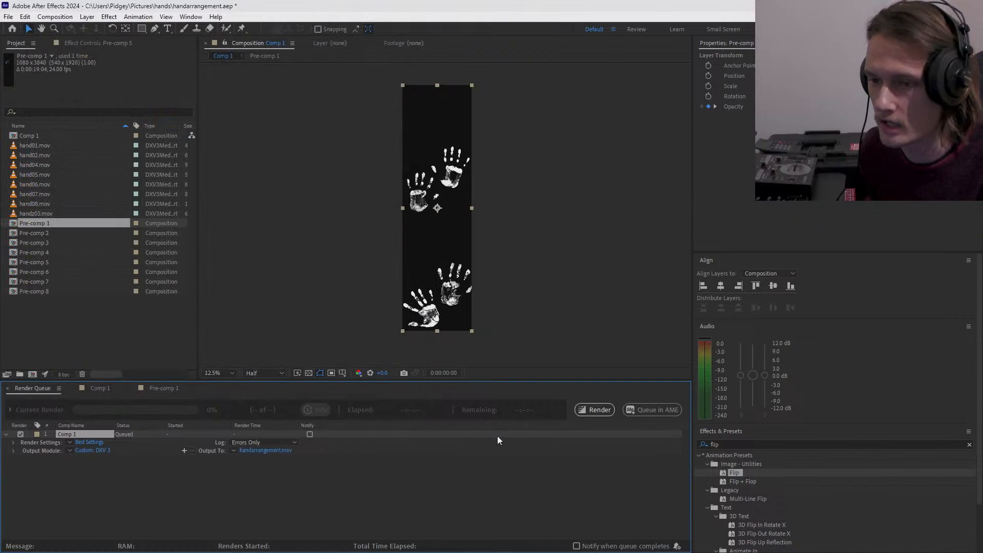
click(594, 409)
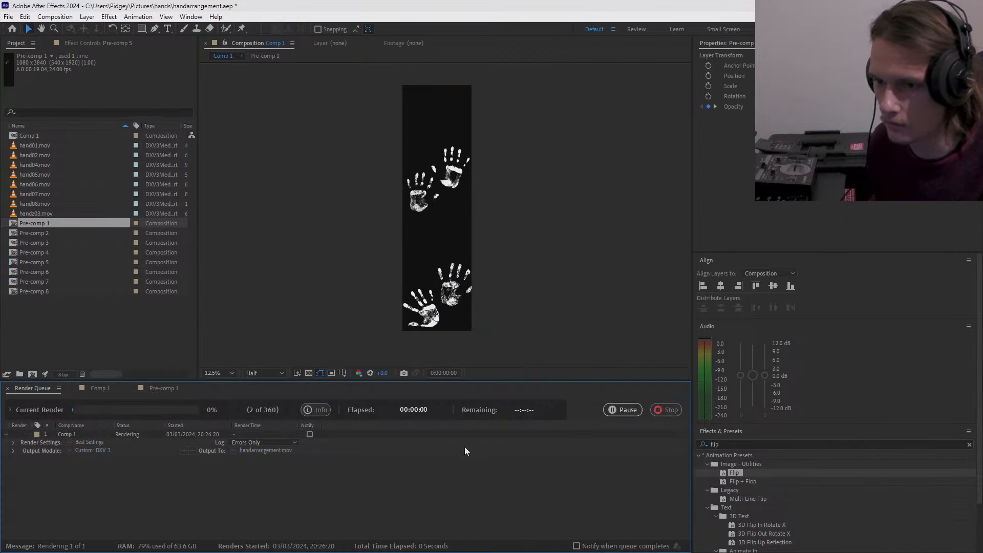
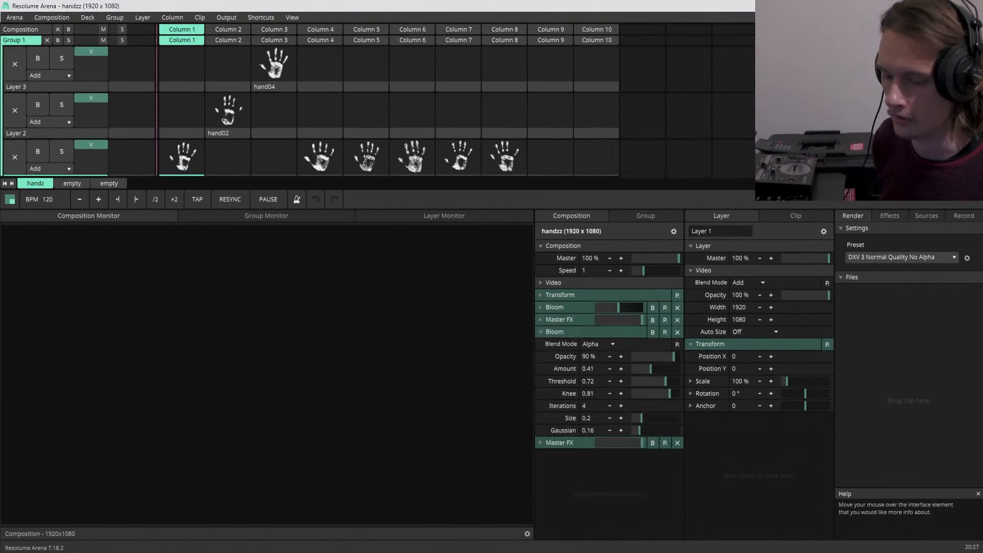
- Switch from Resolume Arena back to After Effects and close the program
key(alt+Tab)
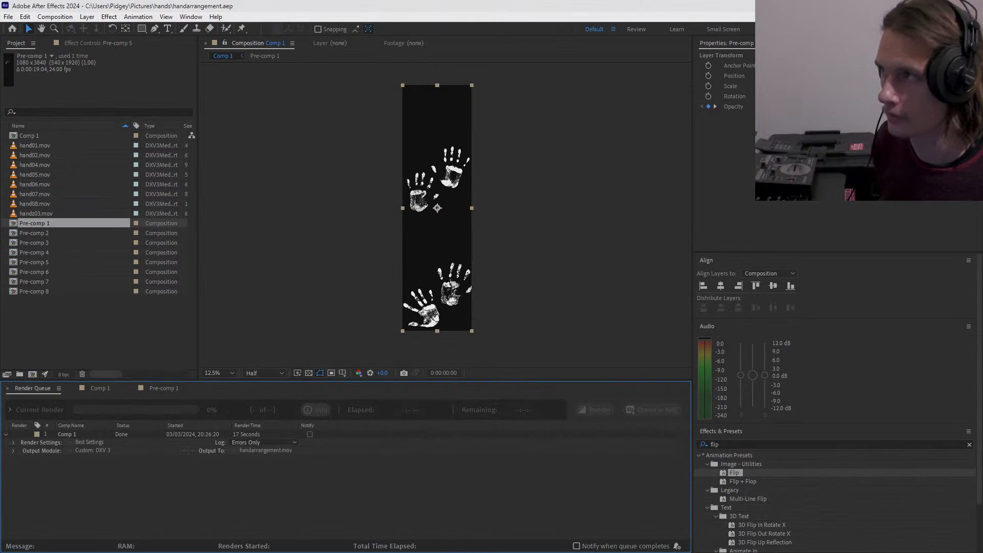
click(971, 6)
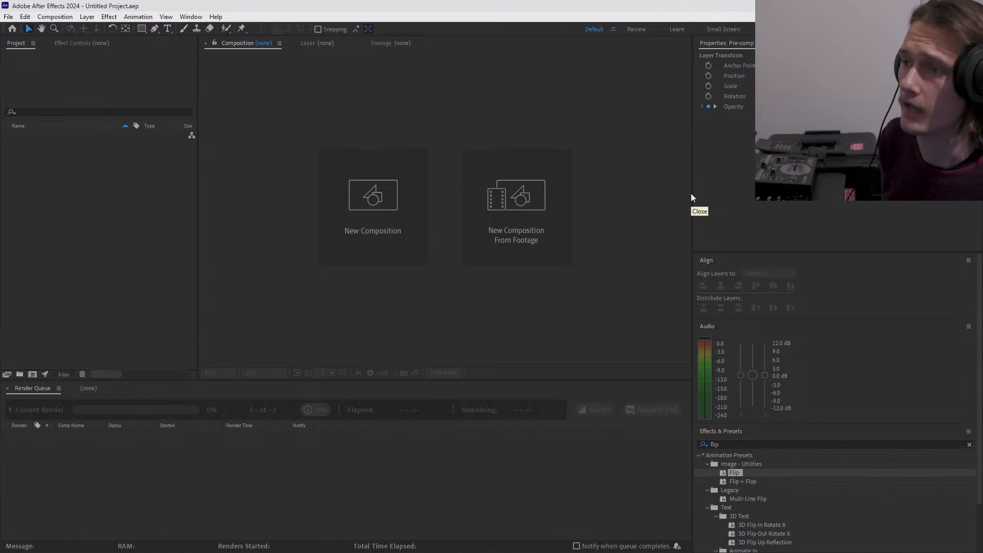
- Move the hand02 and hand04 clips down to Layer 1, into columns 2 and 3 respectively
scroll(327, 117, down, 1)
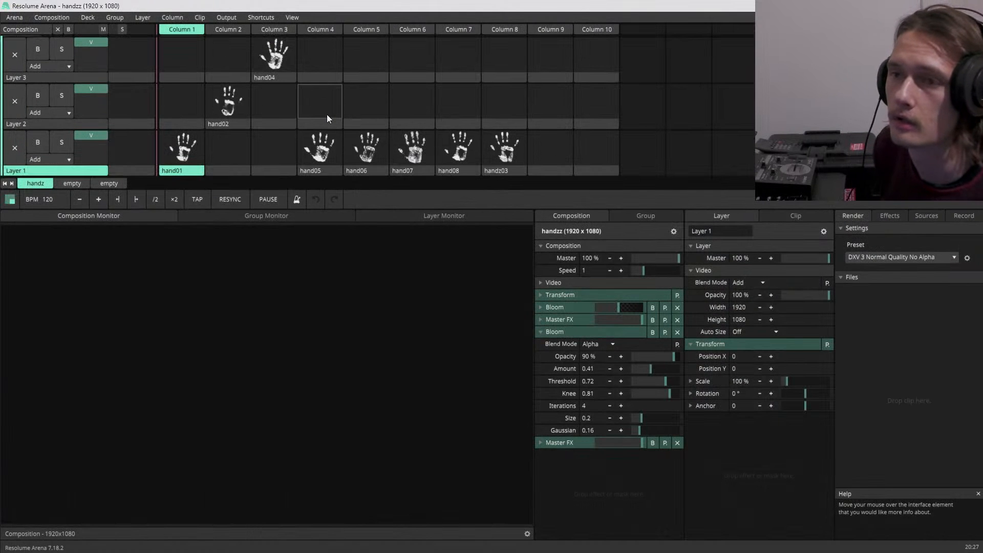
drag(226, 124, 223, 164)
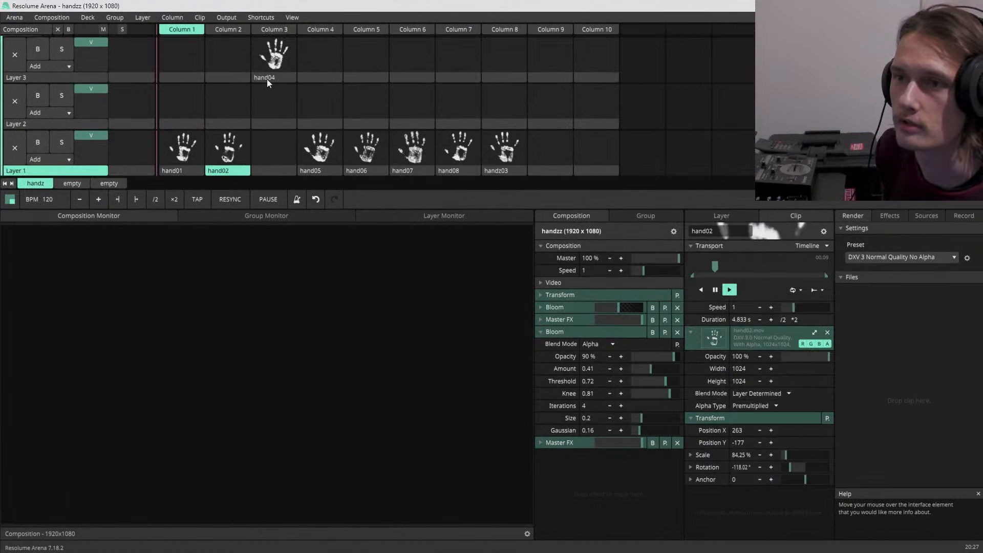
drag(269, 78, 274, 152)
- Remove the two emptied layers, Layer 3 and Layer 2, from Group 1
scroll(277, 134, up, 3)
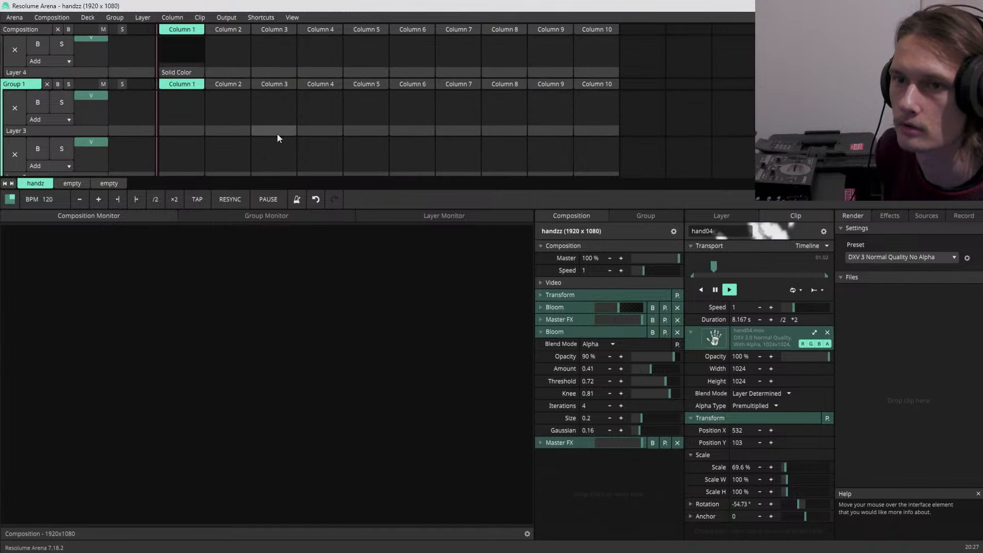
right_click(41, 130)
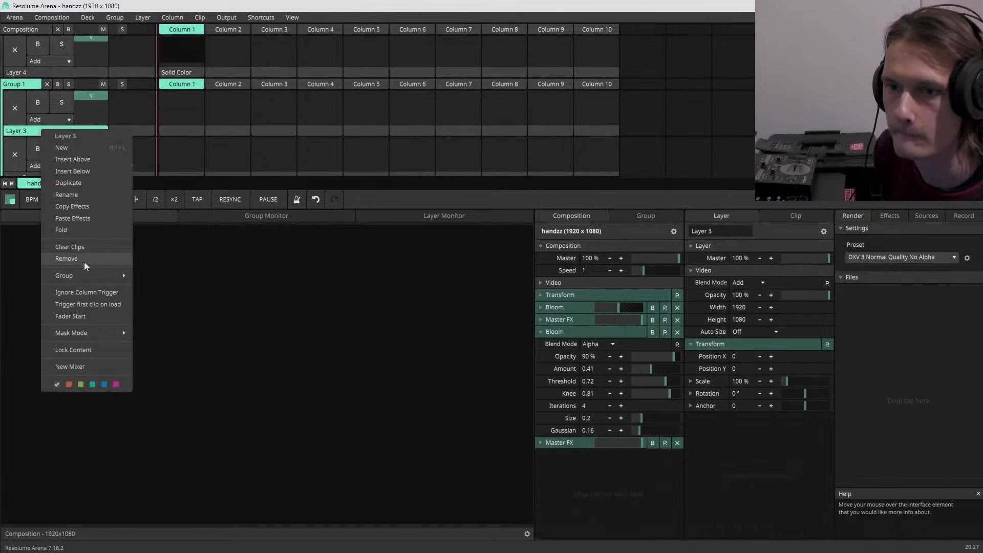
click(84, 262)
right_click(53, 133)
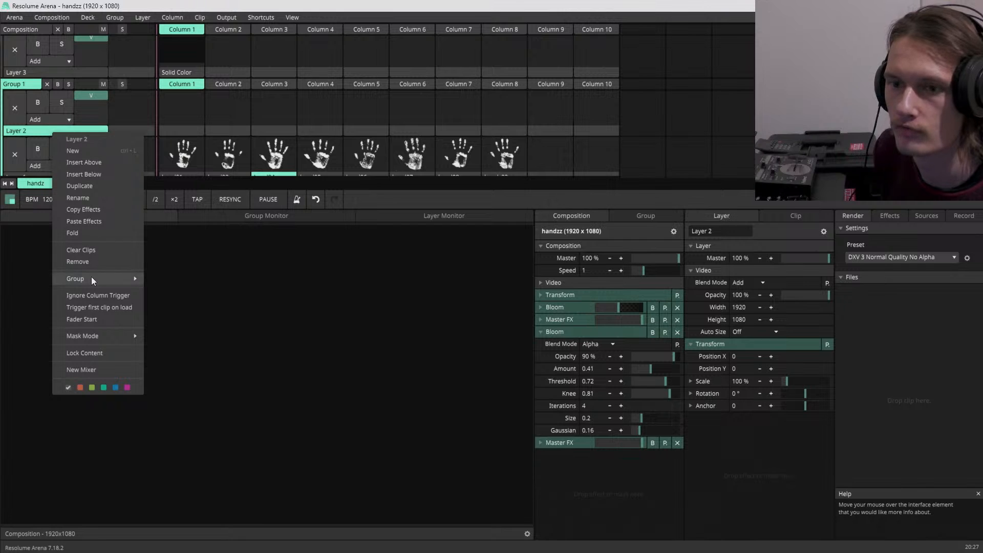
click(90, 262)
scroll(357, 113, up, 4)
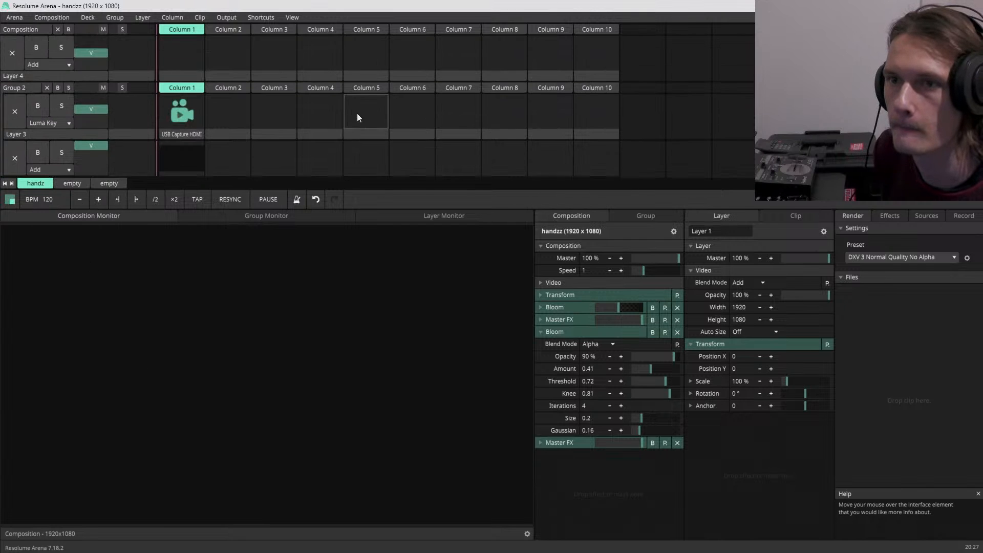
scroll(358, 113, down, 4)
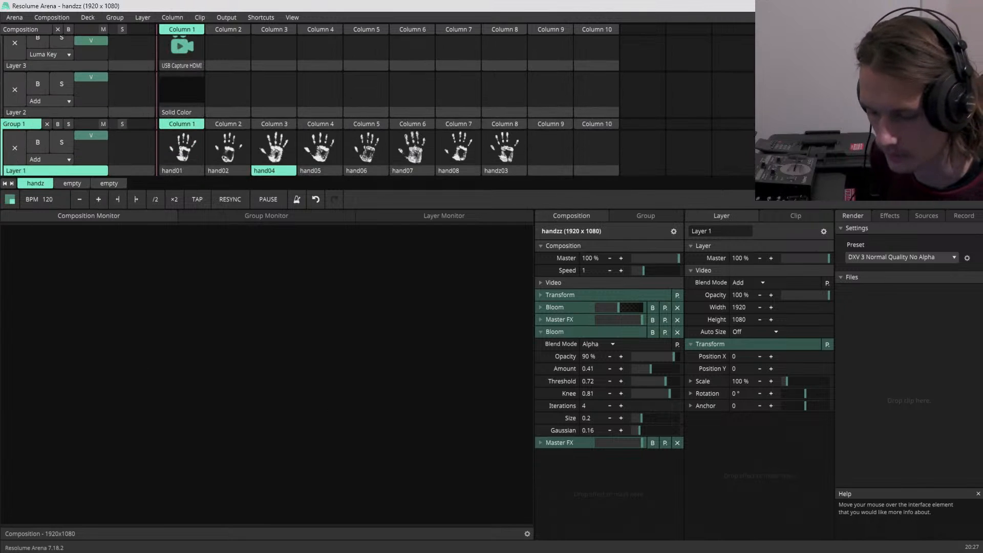
- Load handarrangement.mov from the Pictures hands folder in File Explorer into Layer 1, Column 9 of Resolume Arena, and trigger it
key(alt+Tab)
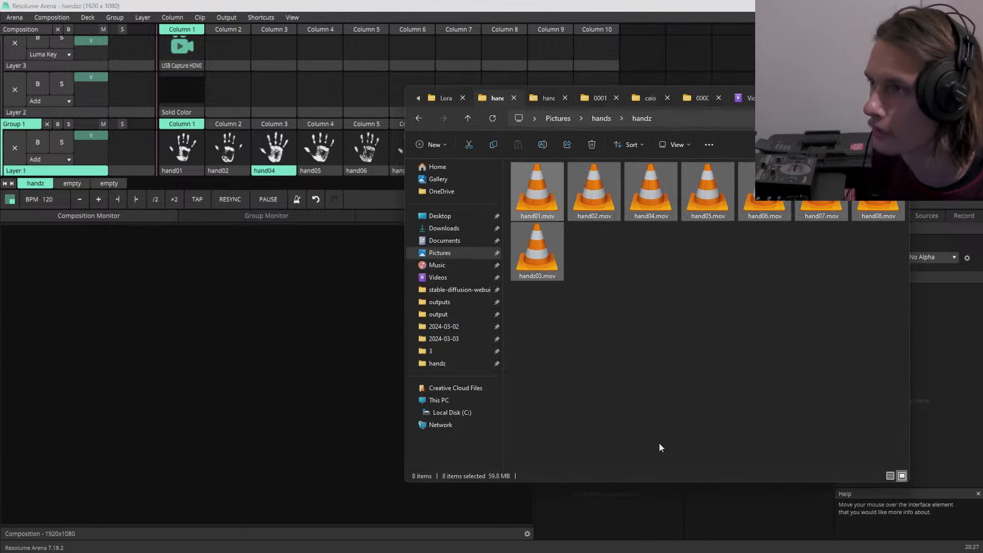
click(467, 118)
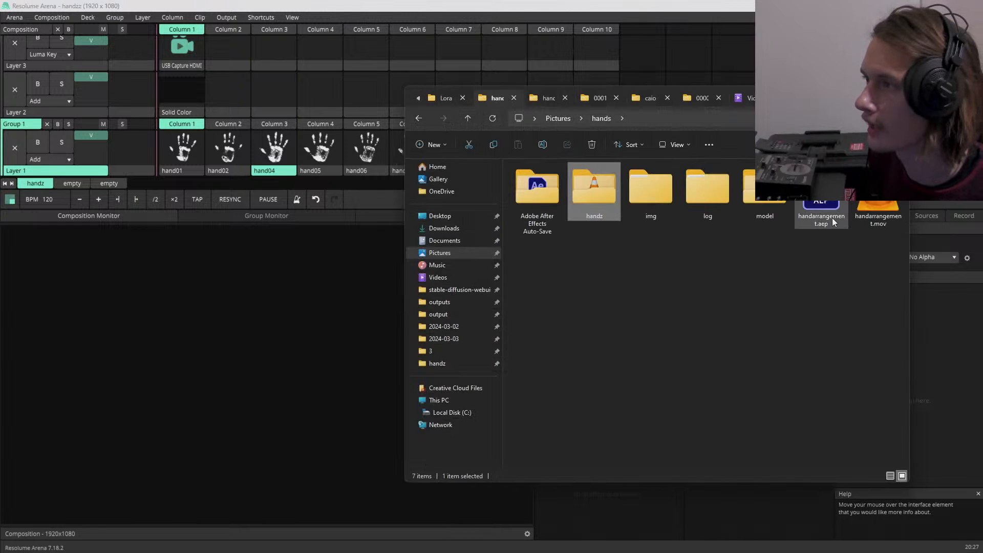
click(883, 209)
drag(825, 95, 577, 191)
drag(567, 145, 554, 150)
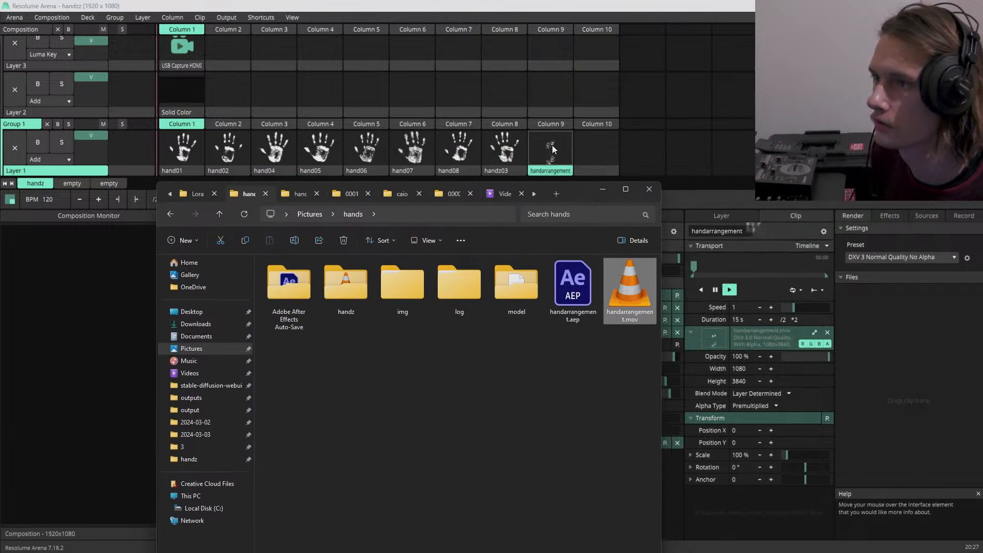
click(553, 150)
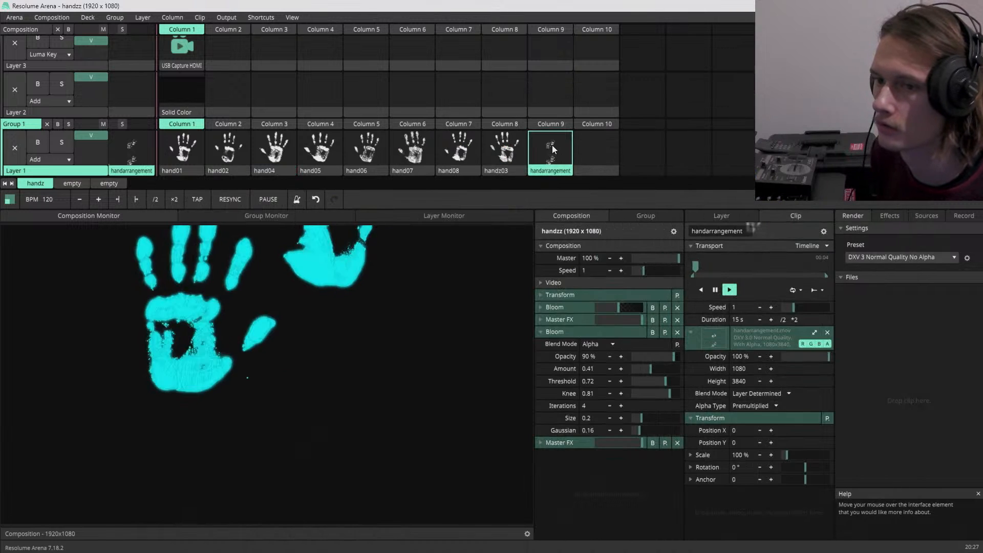
- Show the group's output and set the handarrangement clip's rotation to -90°
click(261, 217)
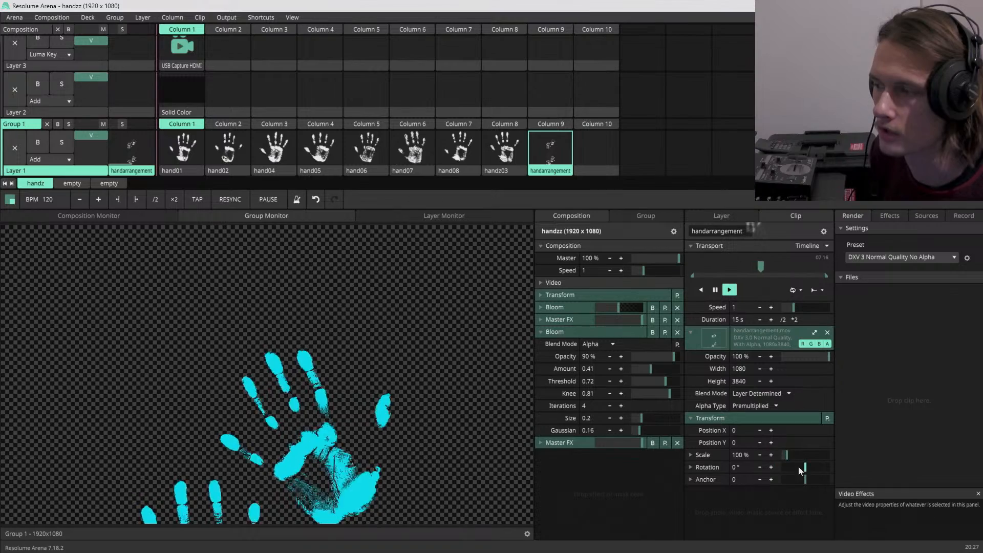
mouse_move(803, 467)
mouse_down()
mouse_move(792, 473)
mouse_move(794, 462)
mouse_up()
double_click(741, 467)
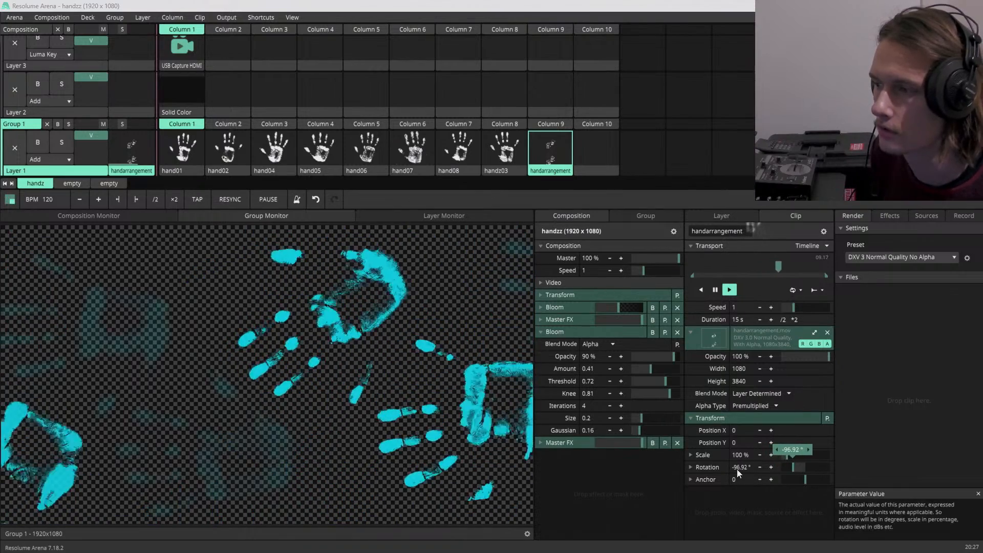
text(90)
key(Return)
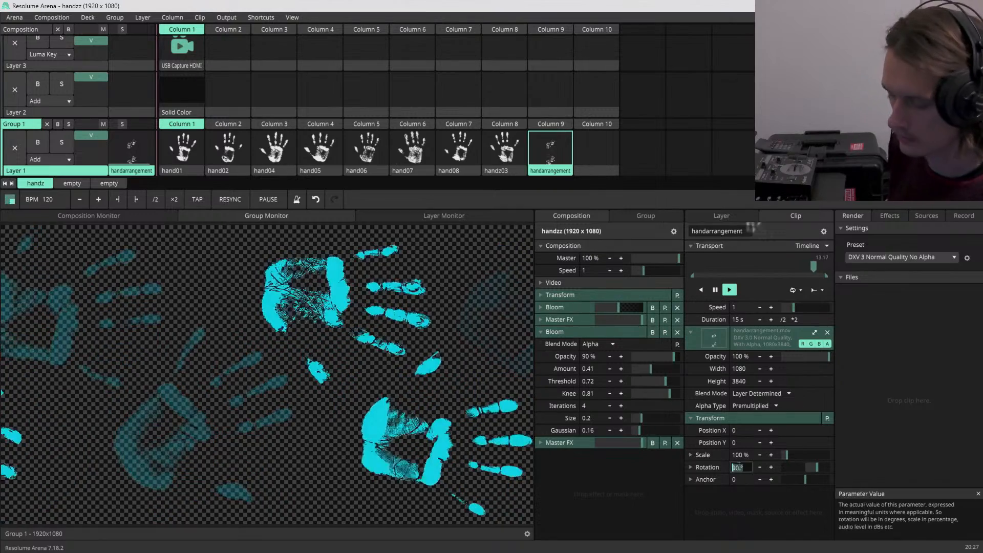
double_click(739, 467)
text(-90)
key(Return)
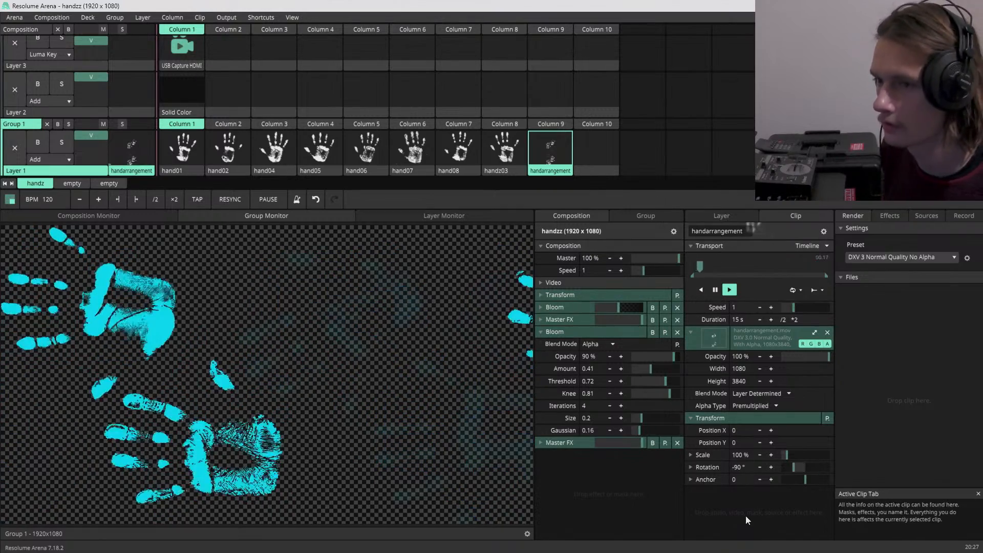
- Search the effects for slide and try the Slide effect's Right preset on the handarrangement clip
click(883, 219)
click(870, 231)
text(sl)
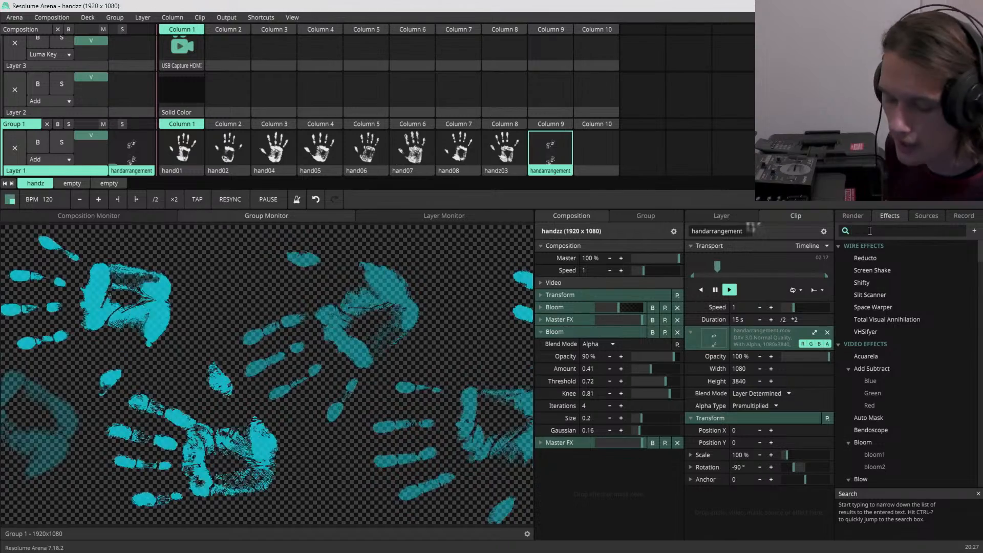
text(ide)
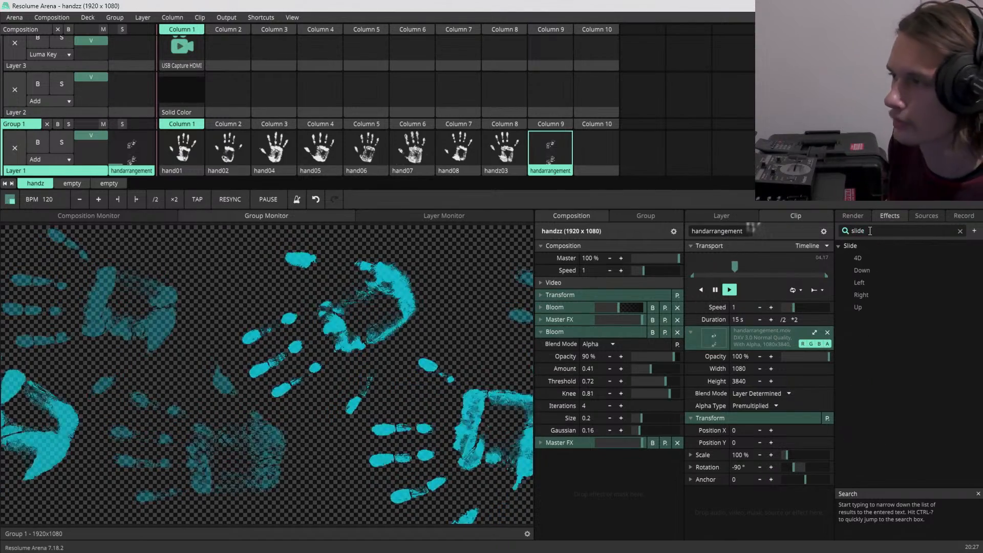
drag(877, 297, 721, 418)
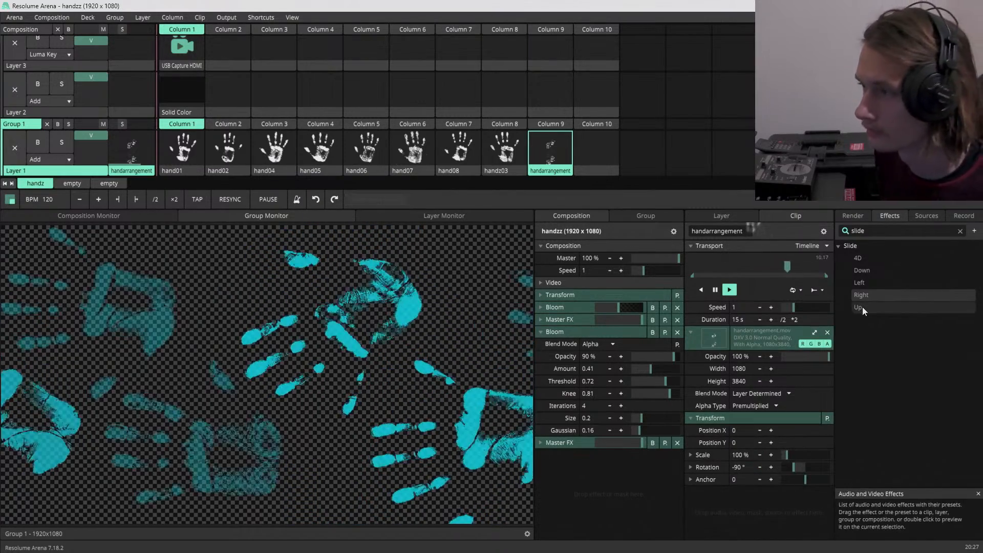
- Add the Slide effect's Up preset to the handarrangement clip and play its Y animation forward at speed 0.13
drag(861, 308, 717, 413)
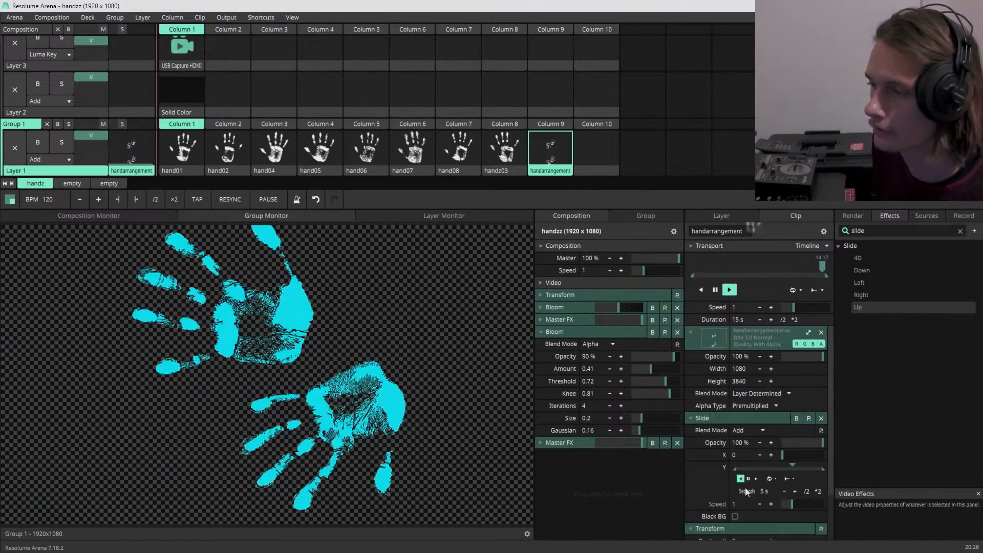
click(756, 478)
drag(791, 505, 785, 508)
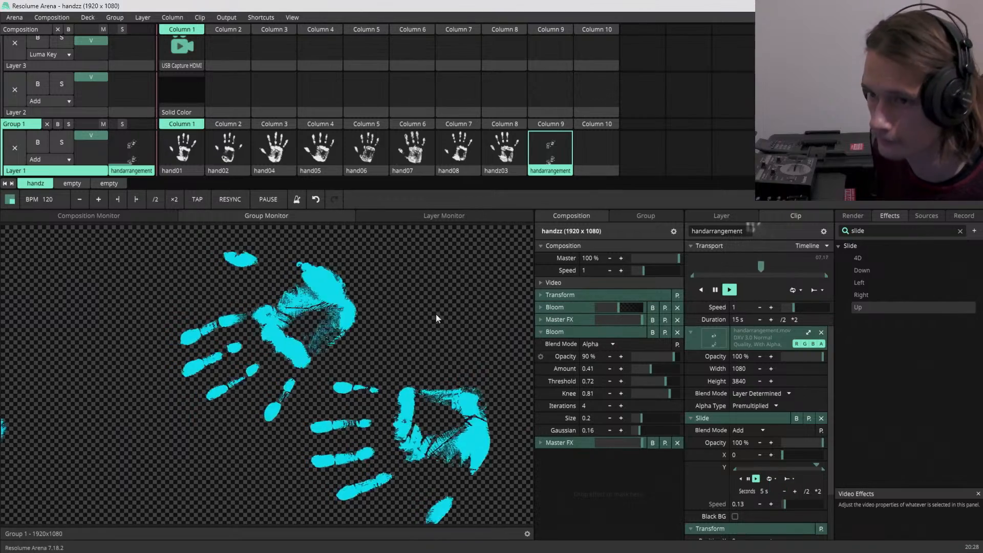
- Show the composition's output and trigger the Solid Color and USB Capture HDMI clips in Column 1
click(133, 219)
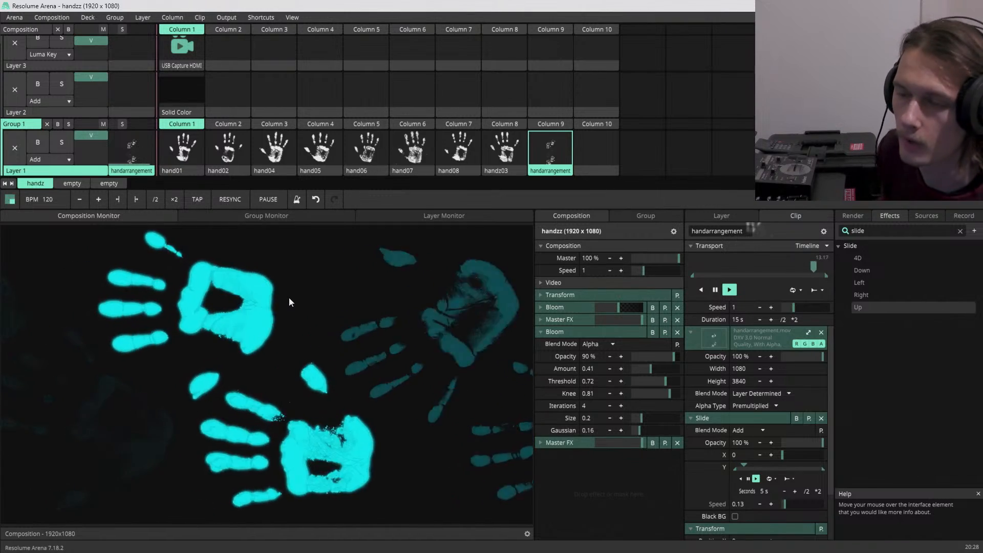
click(186, 83)
click(179, 40)
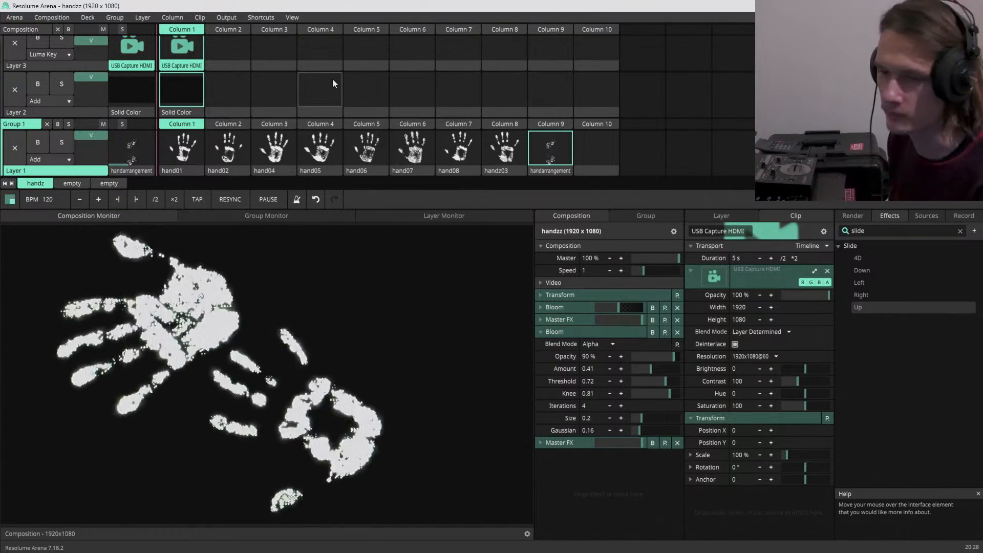
- Scale the handarrangement clip up to about 206.75% and add an envelope to its Scale parameter
click(541, 173)
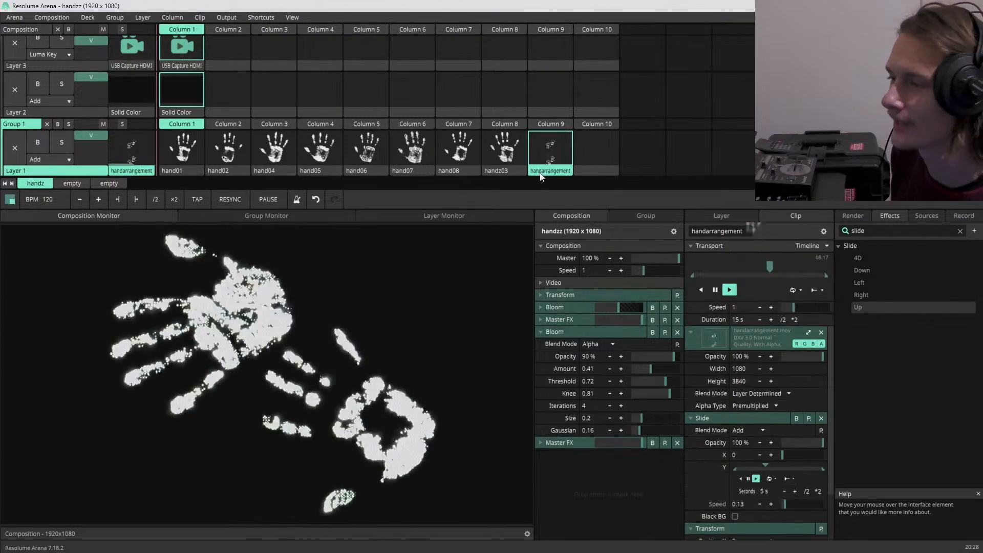
scroll(712, 429, down, 2)
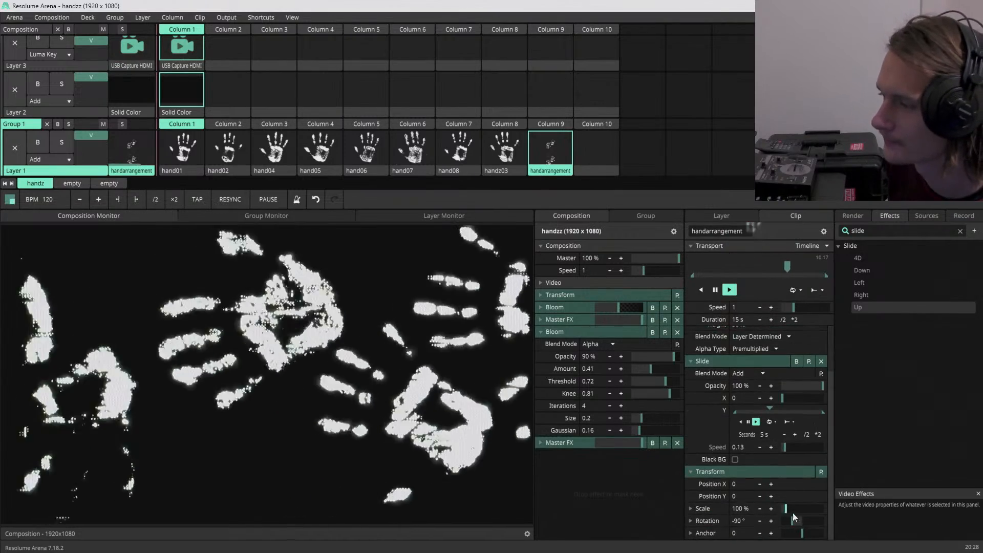
drag(793, 512, 791, 511)
click(691, 508)
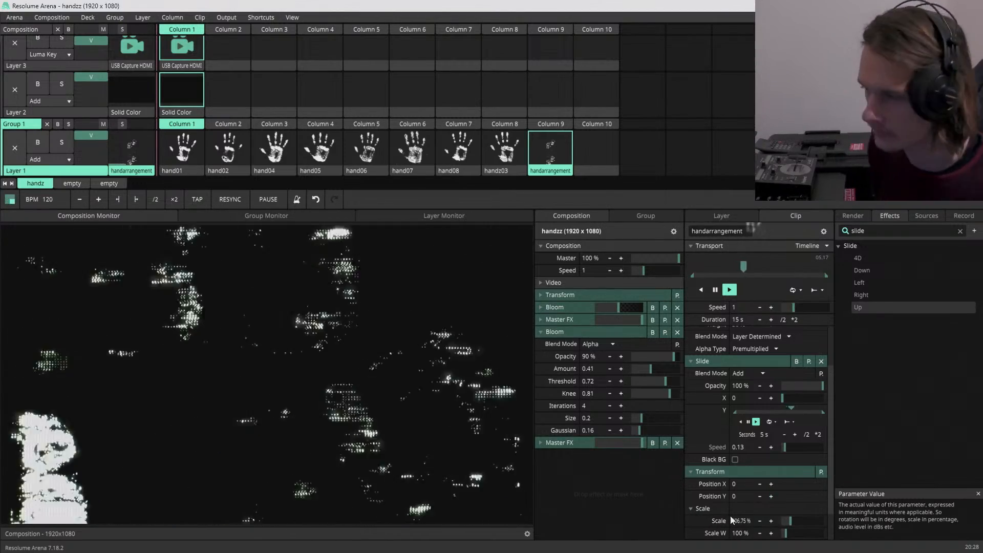
click(691, 521)
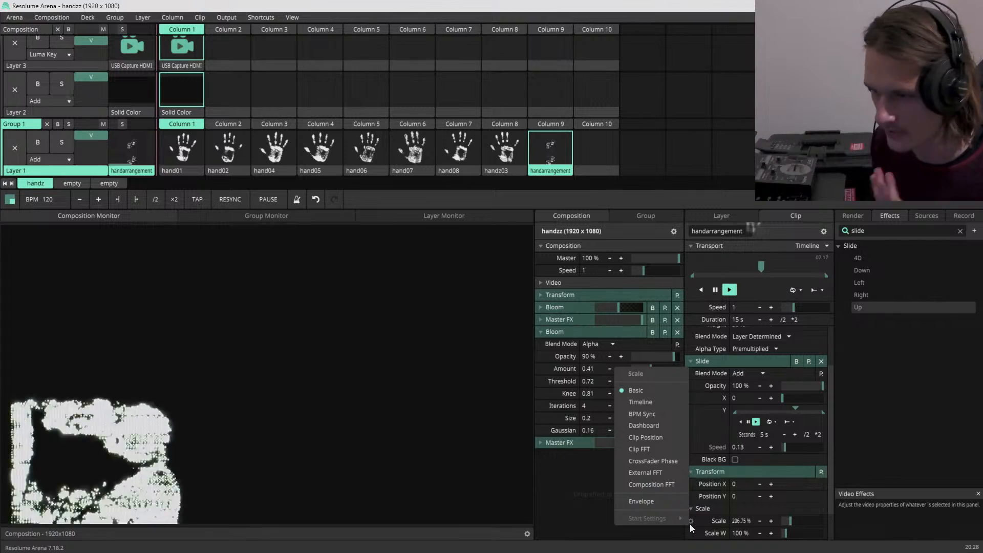
click(662, 501)
scroll(711, 517, down, 2)
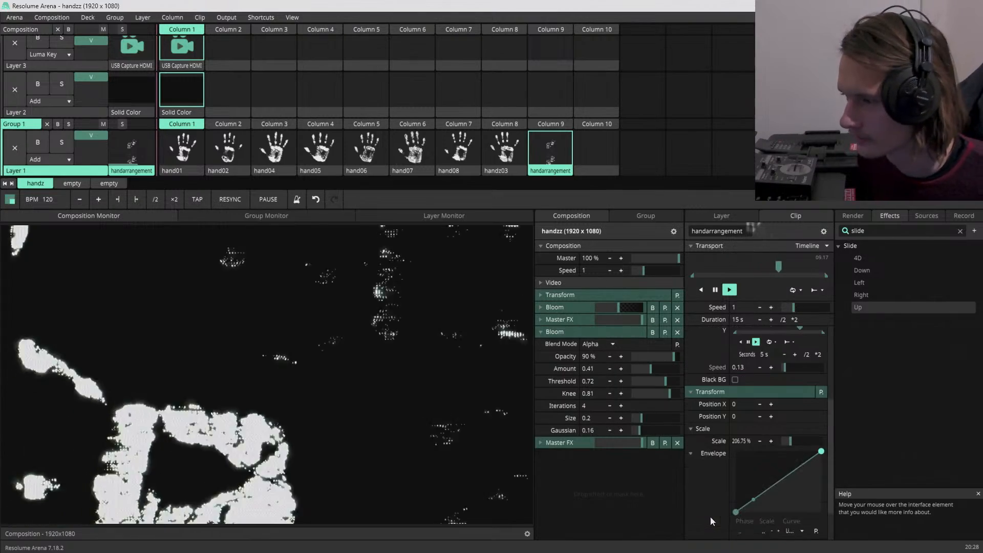
- Animate the clip's Scale with a timeline and narrow its range, with the lower limit at about 101.8%
click(690, 443)
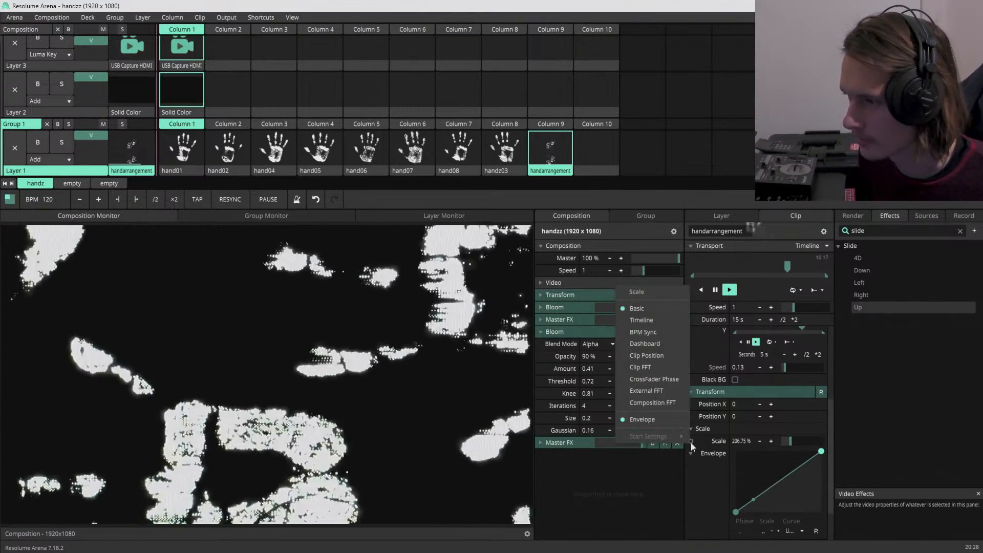
click(643, 319)
drag(821, 444, 763, 445)
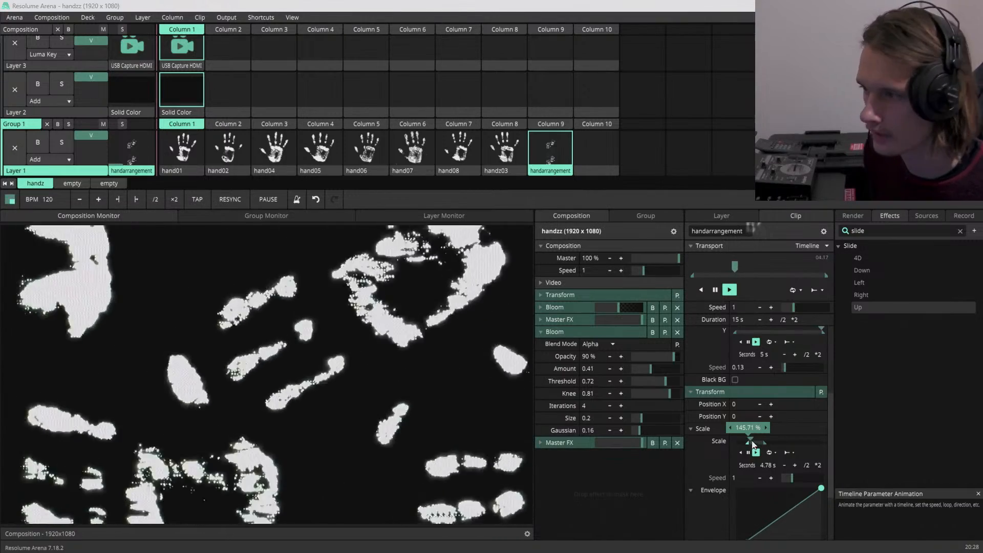
drag(749, 445, 745, 445)
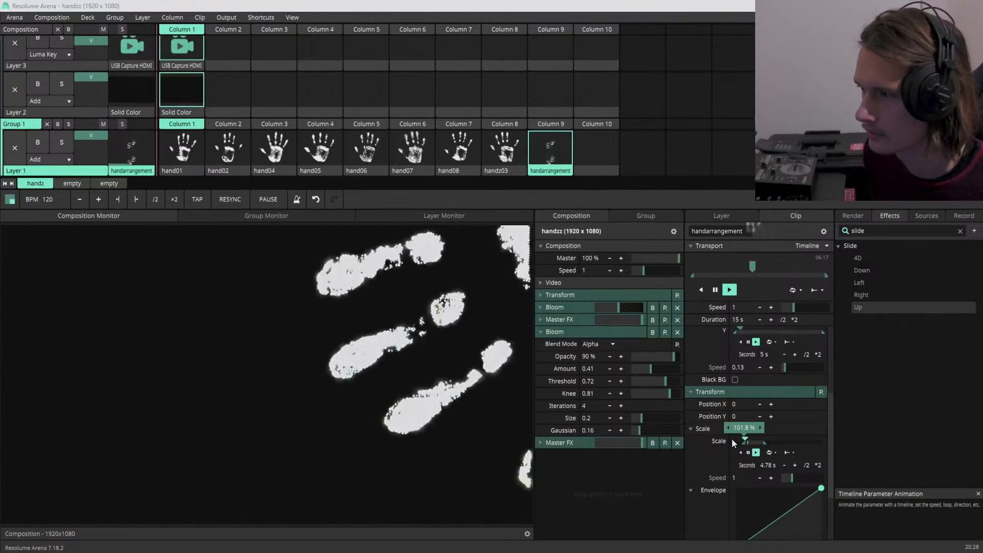
- Set the scale animation's play mode to Bounce and lower its upper limit to about 297.4%
click(775, 453)
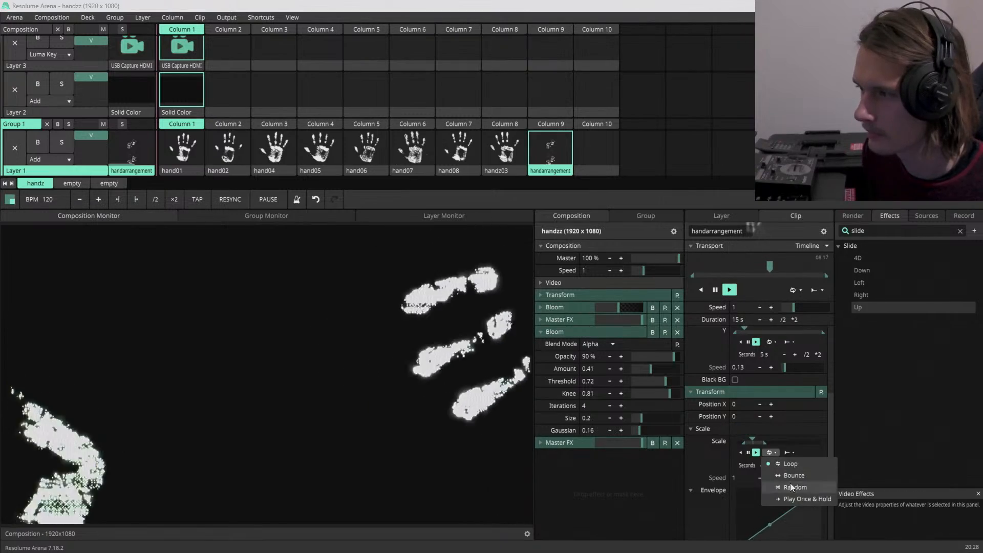
click(791, 478)
drag(765, 444, 760, 445)
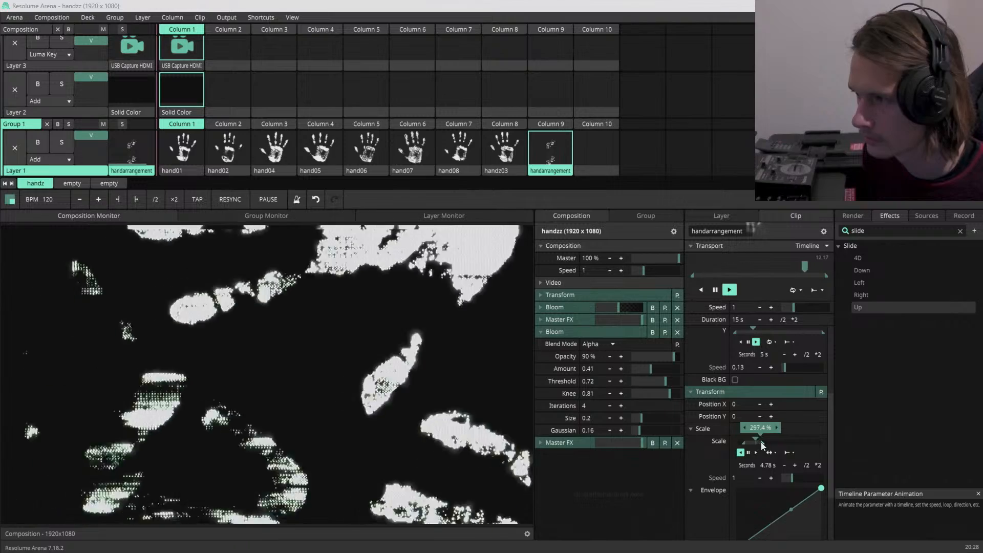
- Edit the scale animation's upper limit on the handarrangement clip and set its lower limit to 100%
double_click(759, 428)
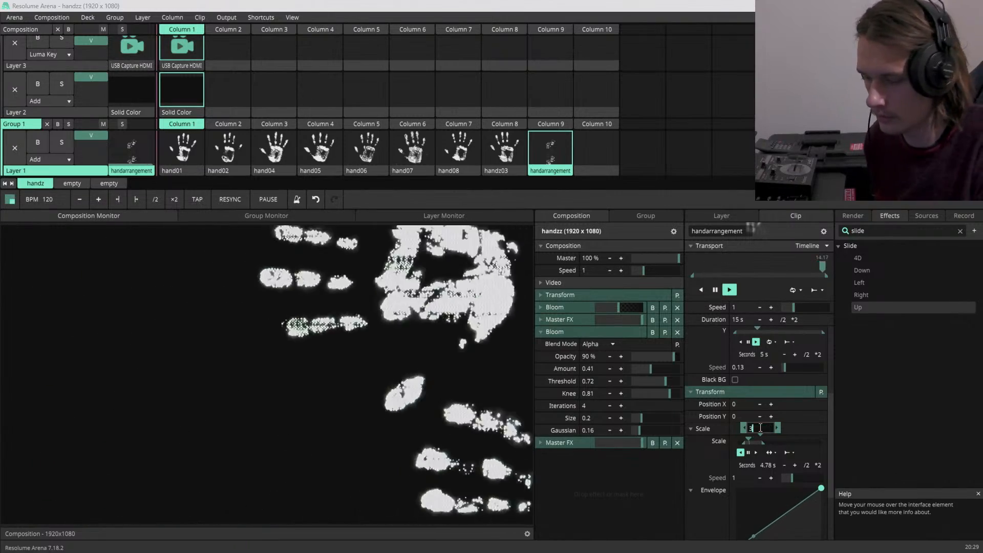
click(797, 426)
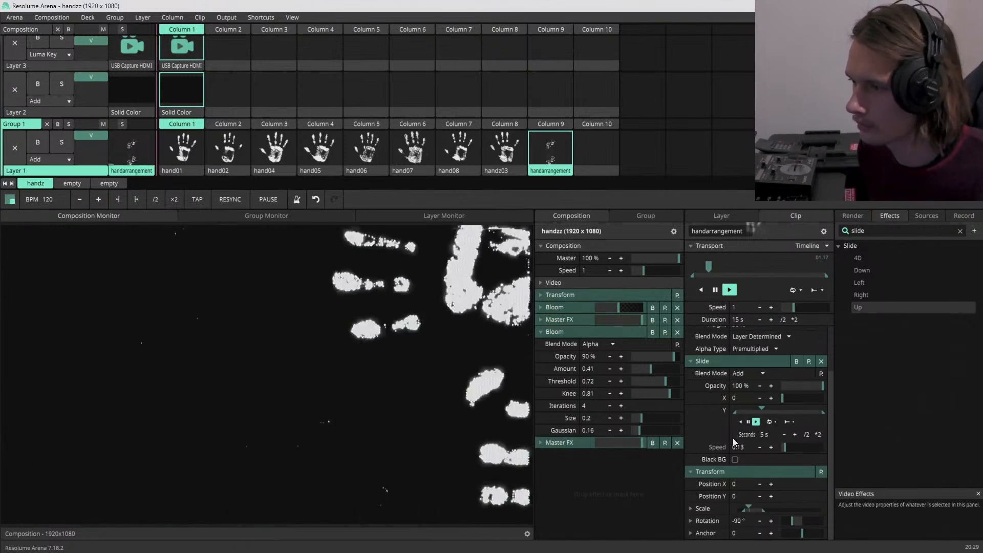
double_click(742, 494)
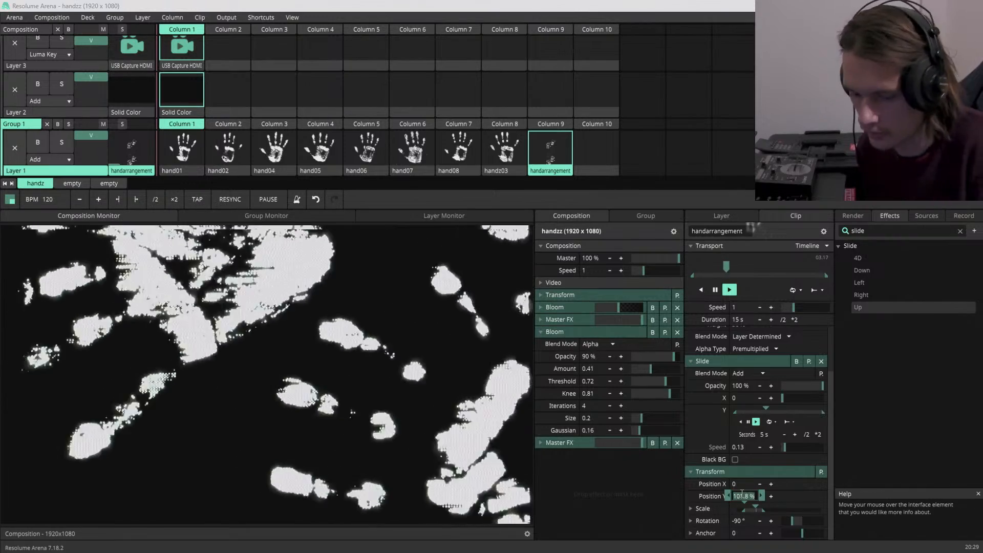
text(100)
key(Return)
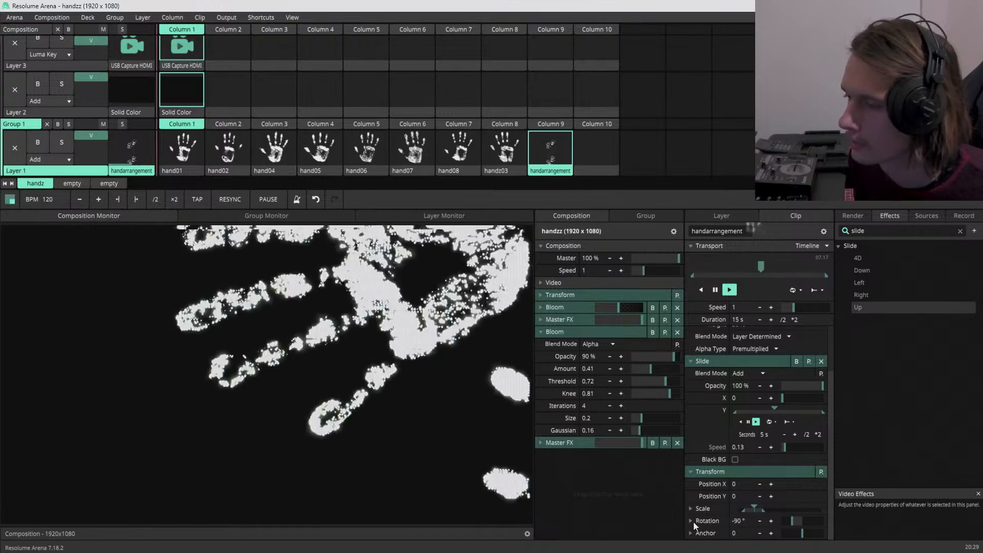
- Set the curve of the clip's Scale envelope to Sine In/Out
scroll(711, 515, down, 1)
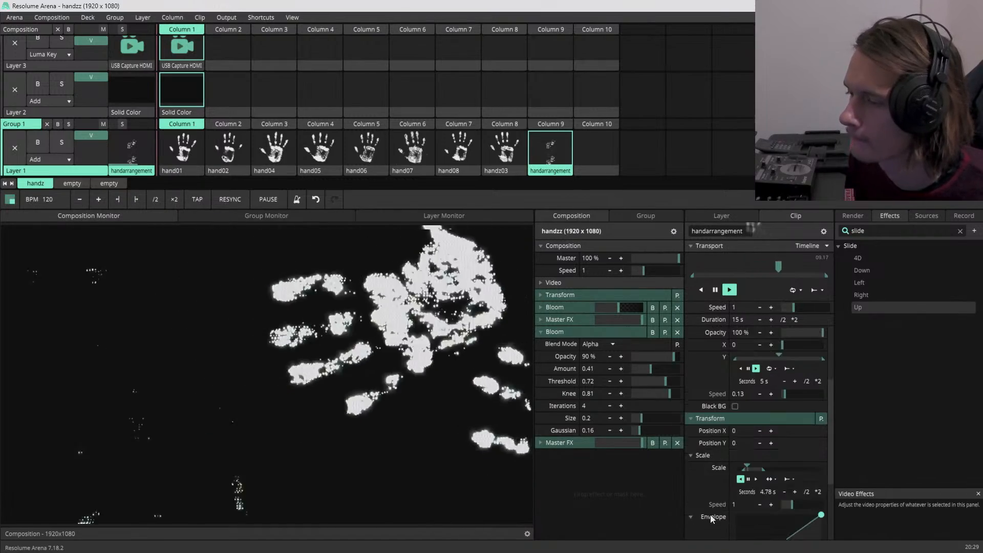
scroll(711, 515, down, 2)
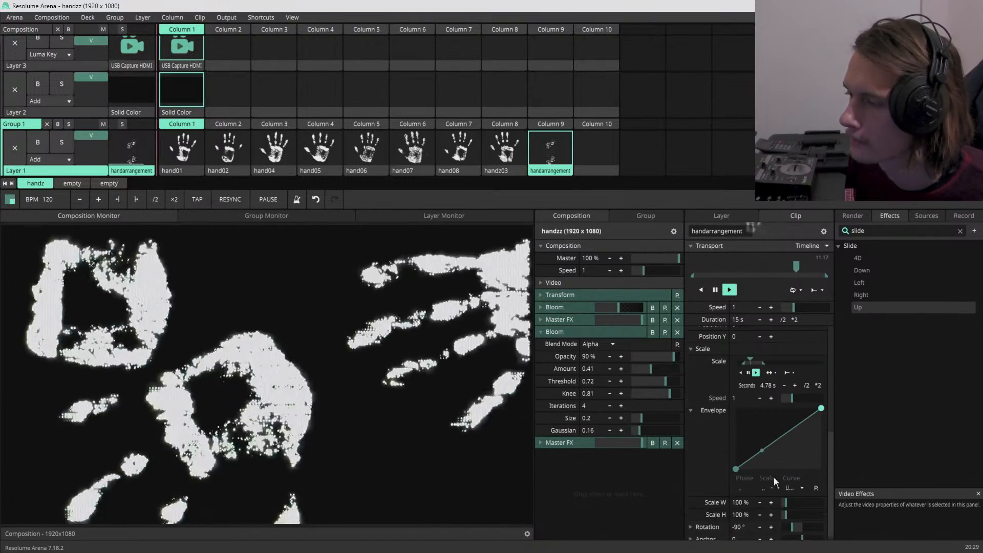
click(795, 488)
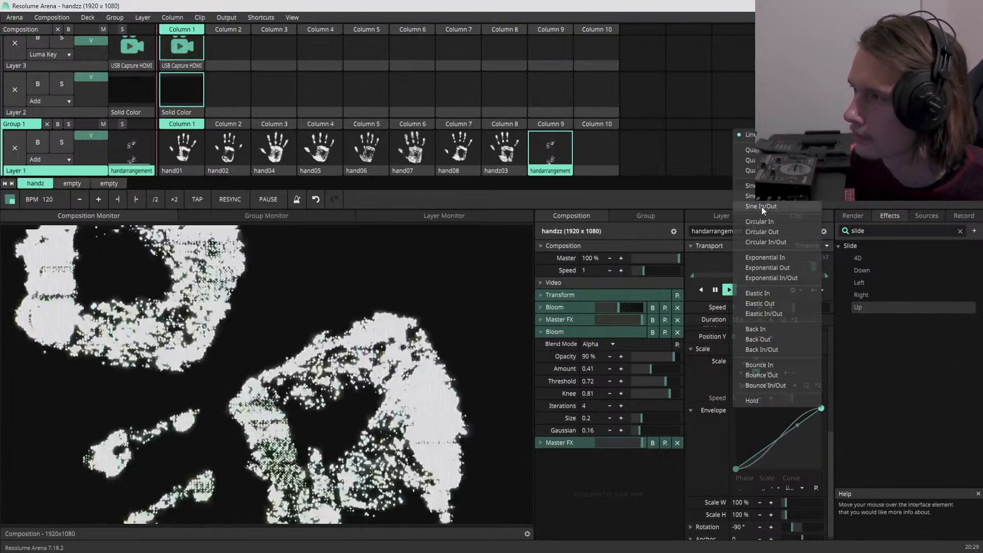
click(761, 206)
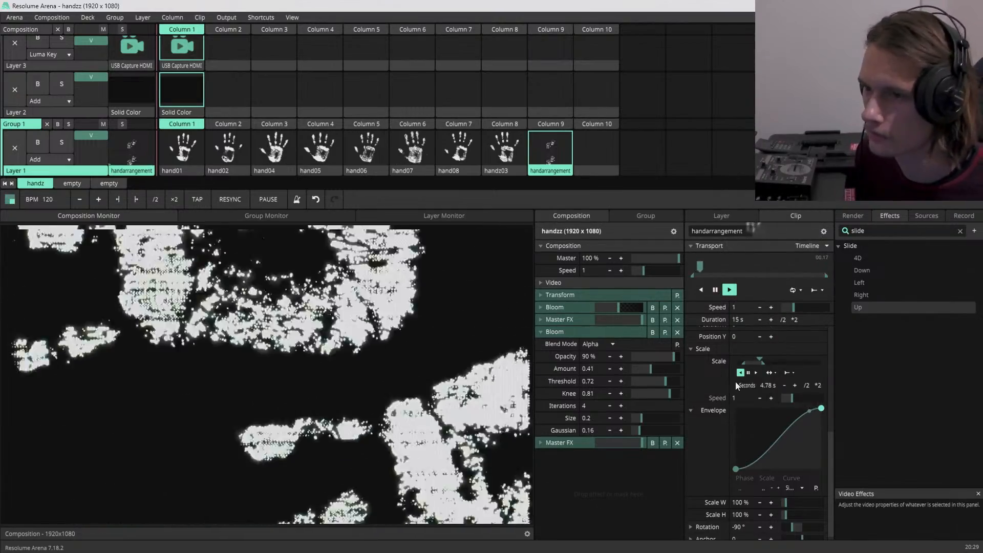
- Adjust the upper limit of the scale animation and slow its speed to about 0.21
mouse_move(761, 364)
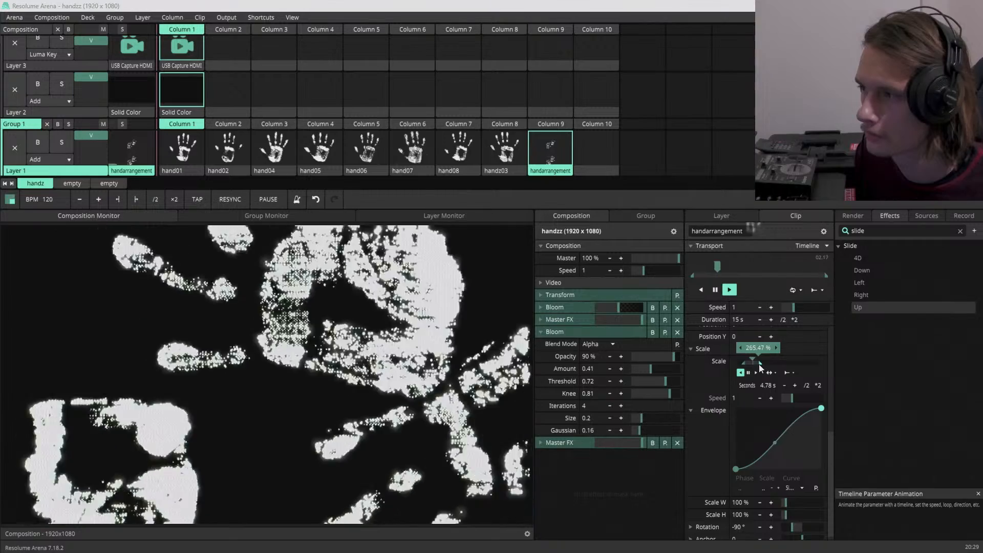
double_click(756, 349)
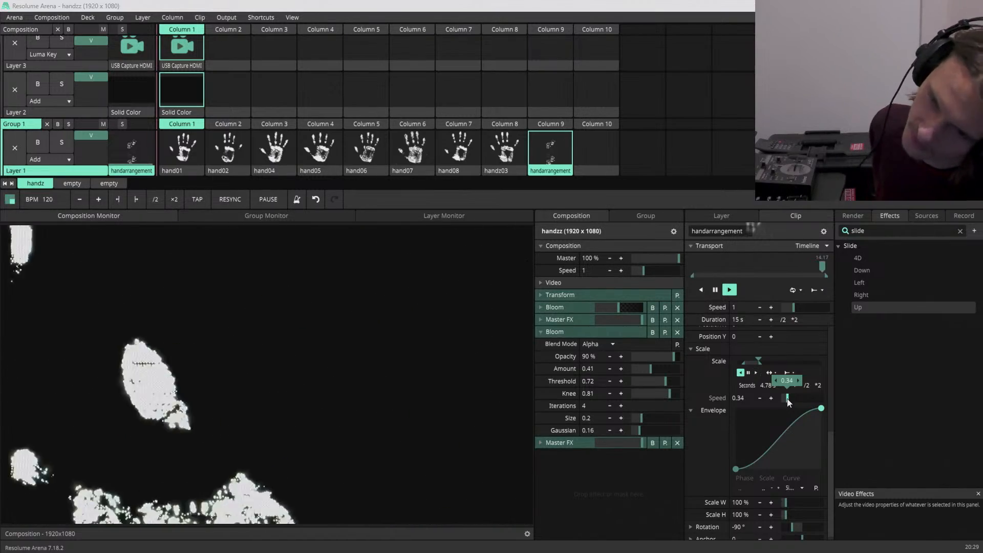
drag(788, 403, 786, 403)
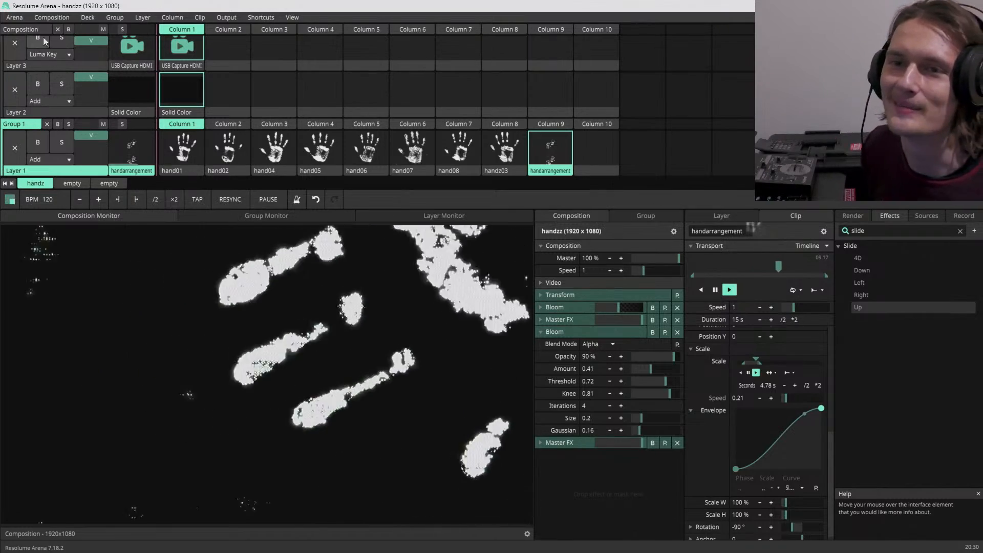
- Save the handzz composition
click(48, 17)
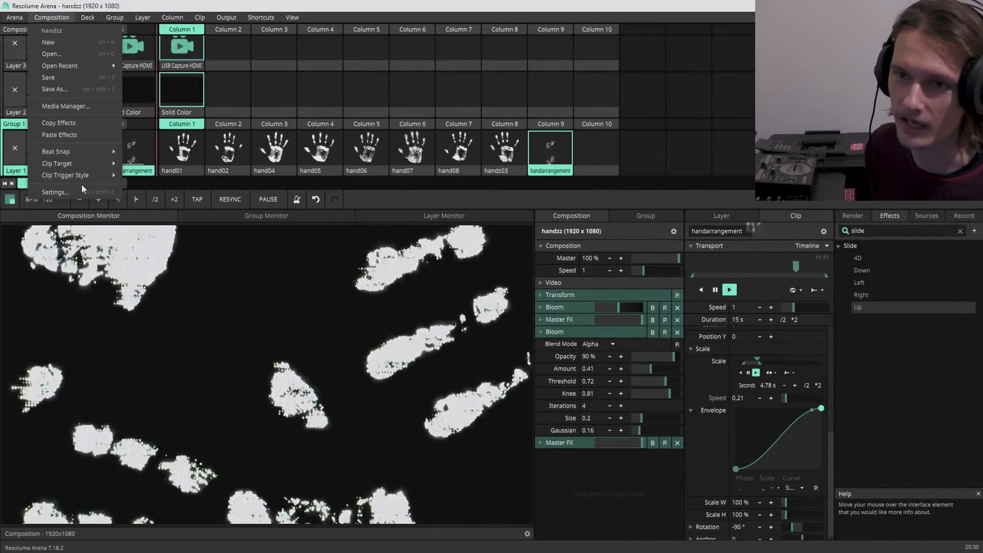
click(128, 8)
click(55, 18)
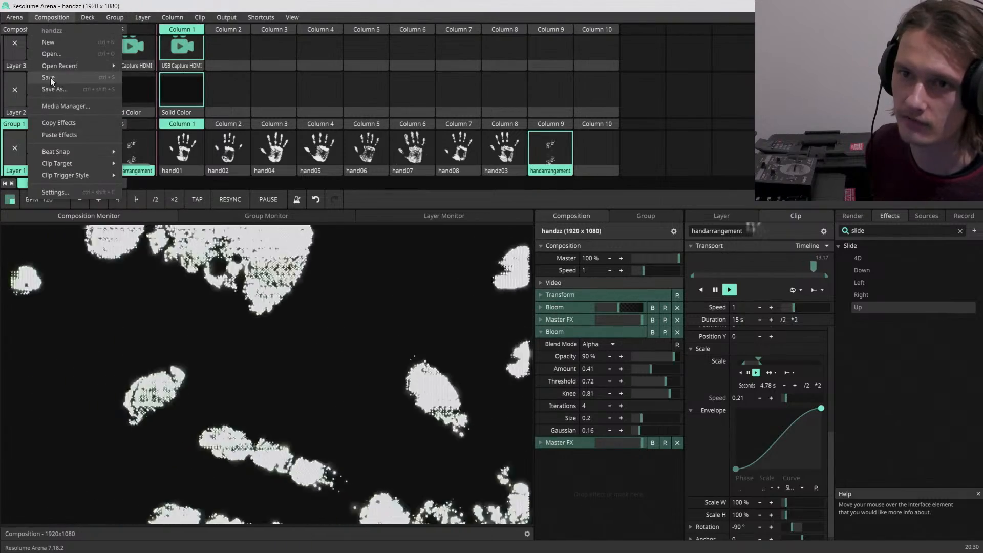
click(50, 78)
- Change the composition to portrait format with a size of 1080 x 1920 pixels
click(53, 20)
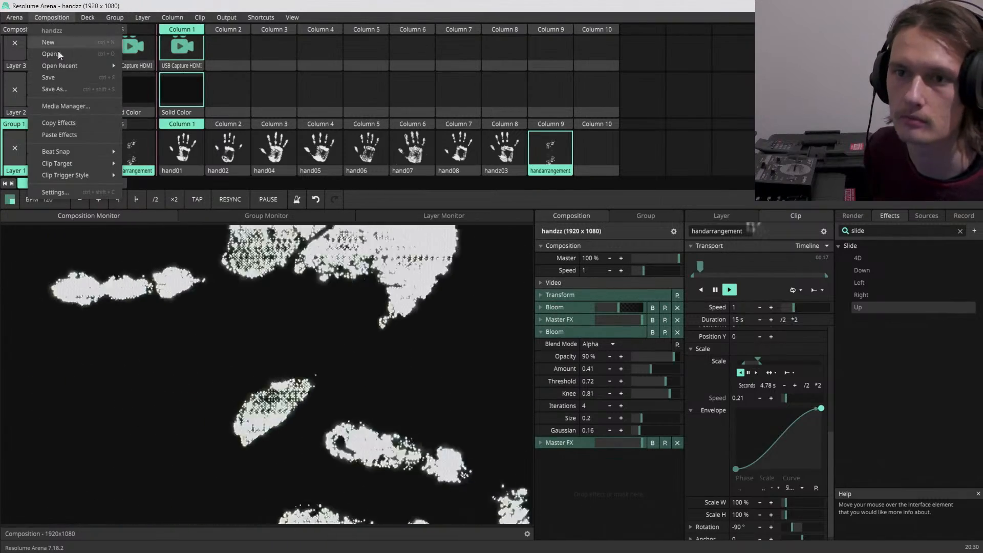
click(78, 186)
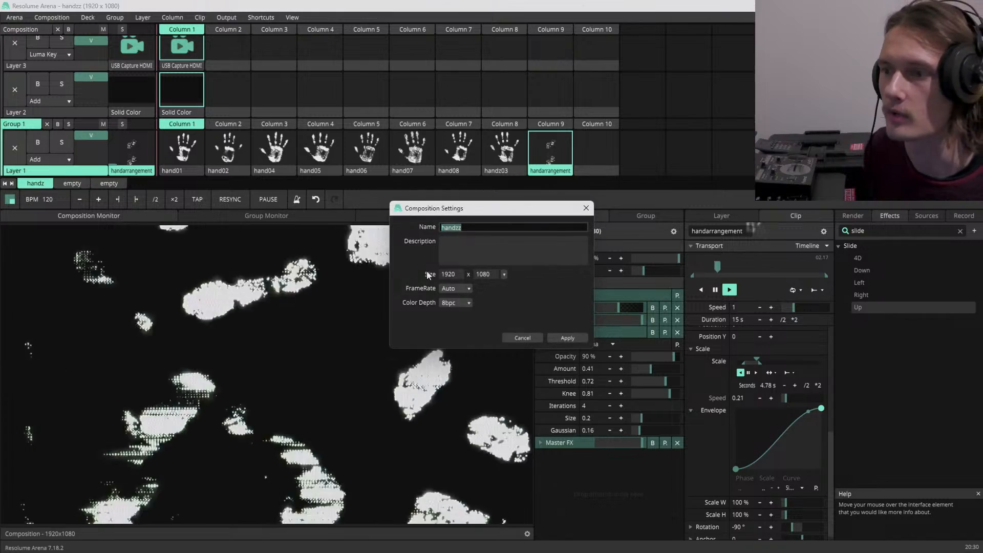
click(455, 273)
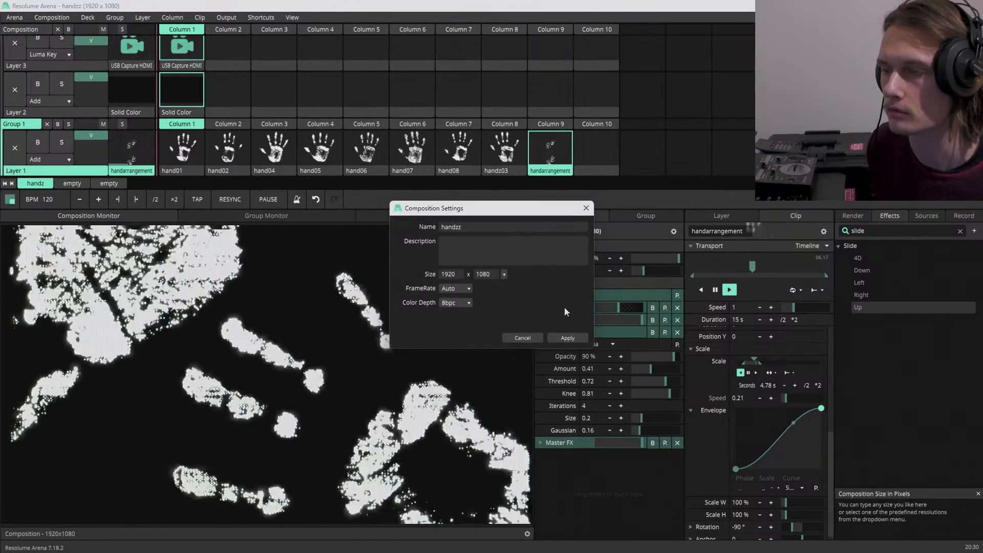
double_click(456, 274)
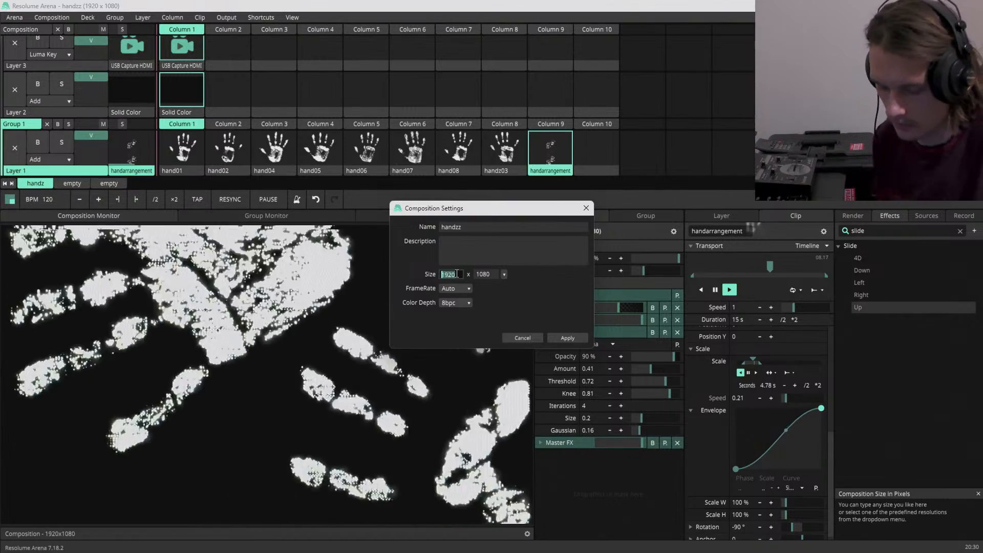
text(1080)
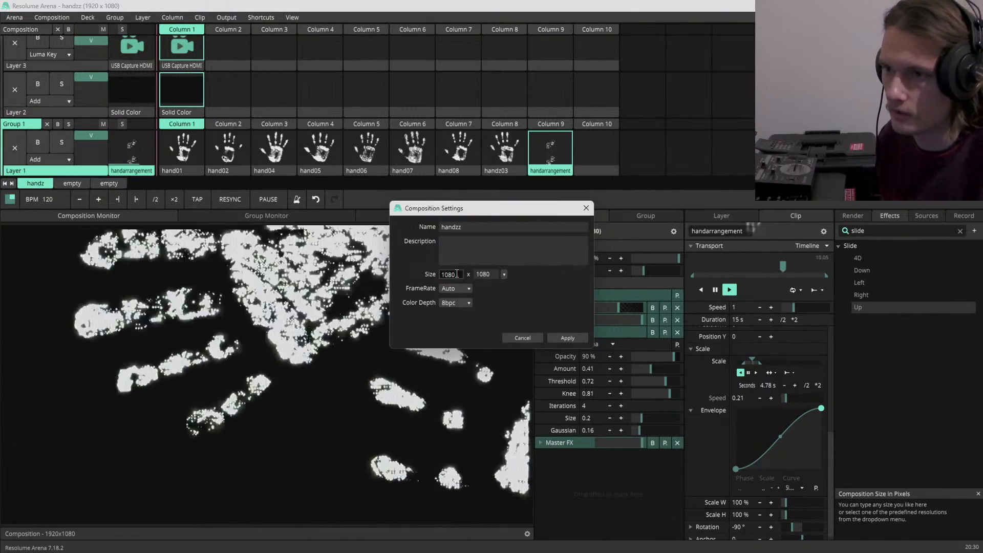
double_click(486, 275)
text(1920)
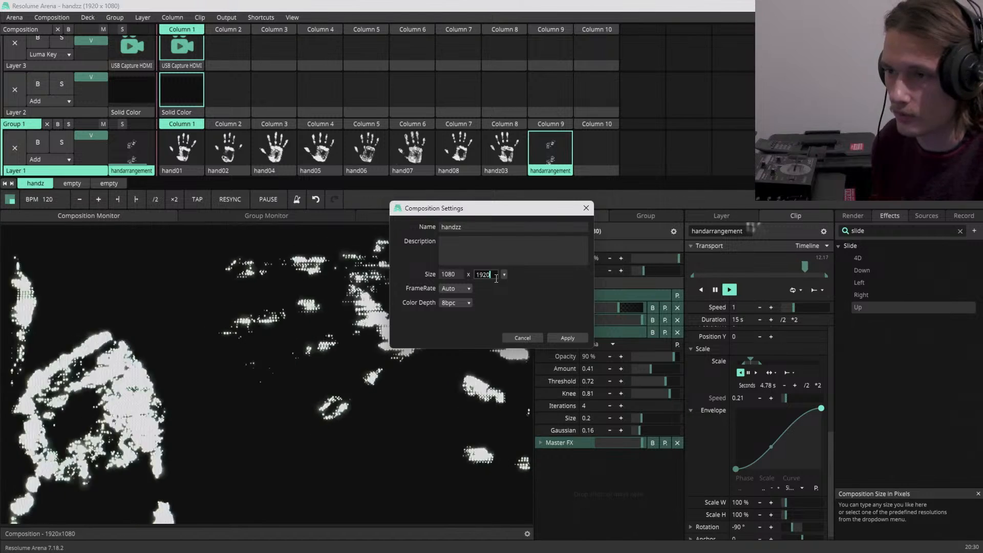
click(568, 337)
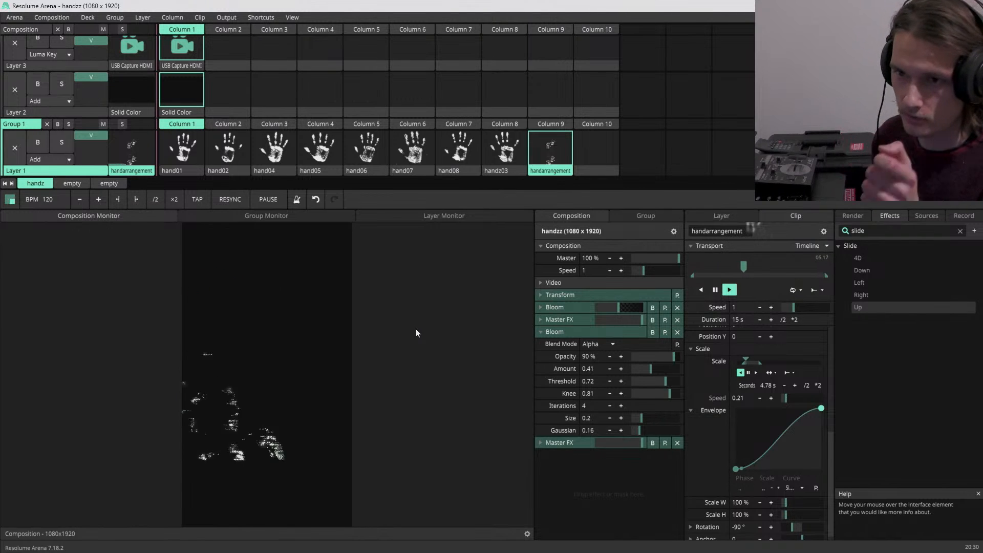
- Inspect the input selection of Screen 2's Slice 2 in the advanced output setup and close it without saving
click(225, 18)
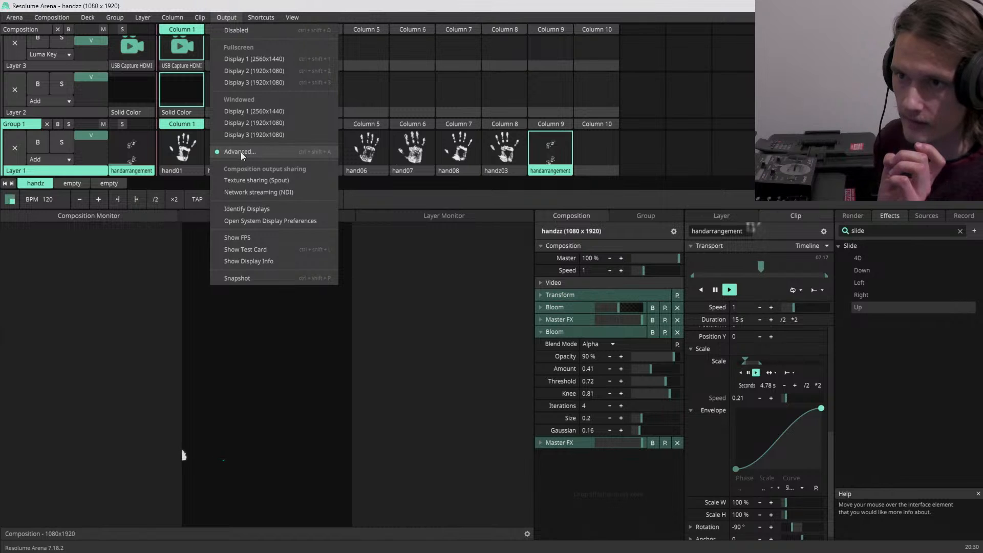
click(241, 152)
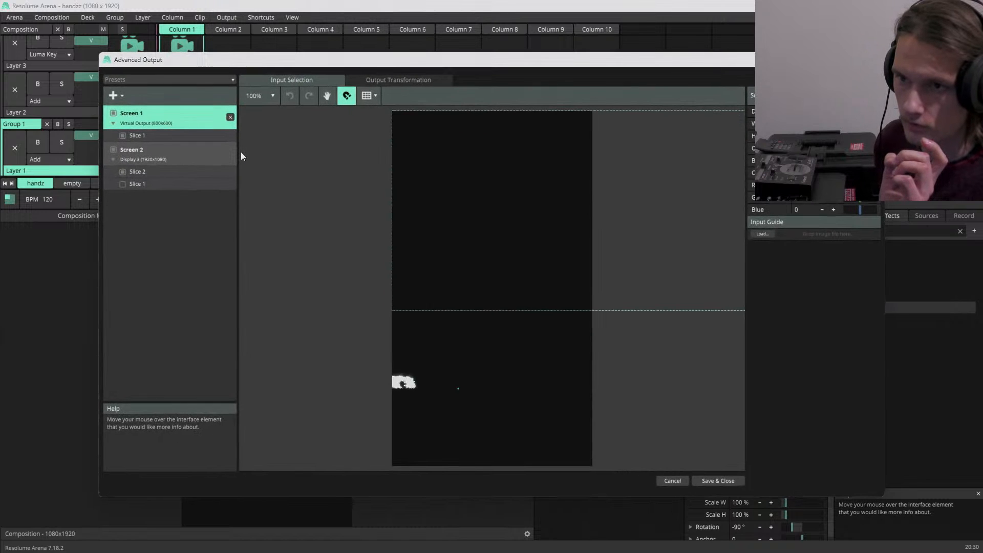
click(149, 174)
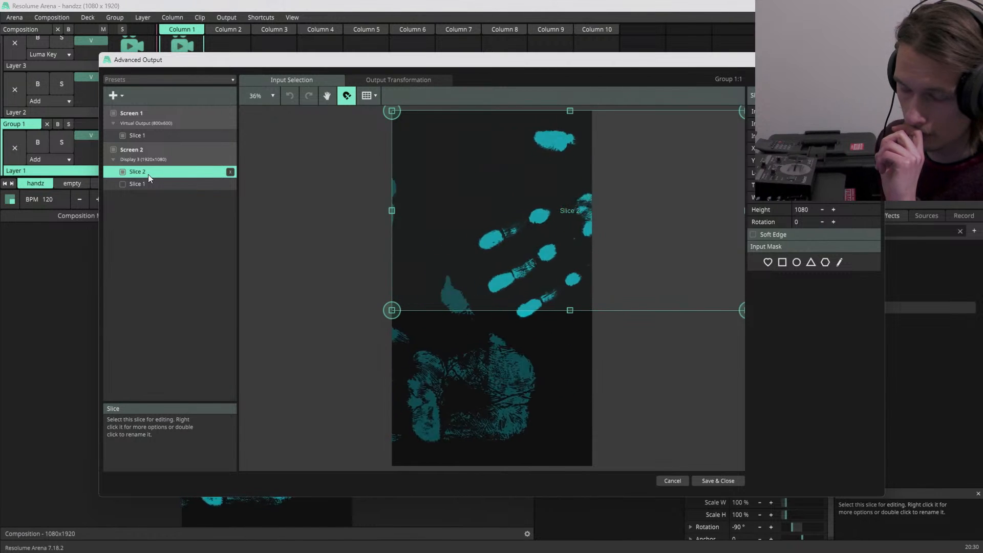
click(672, 481)
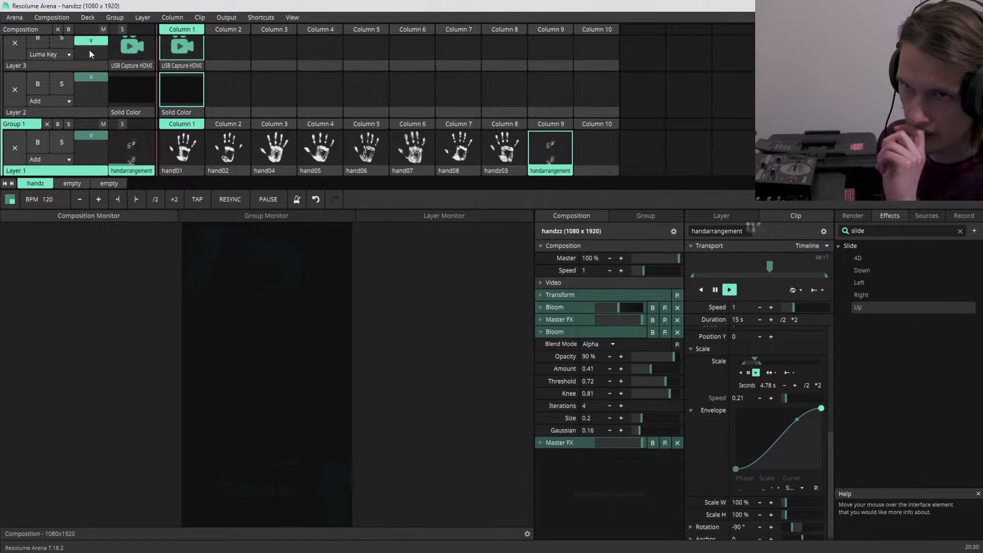
- Fade out the video of Layers 2 and 3 and preview Group 1 on its own
drag(90, 78, 91, 101)
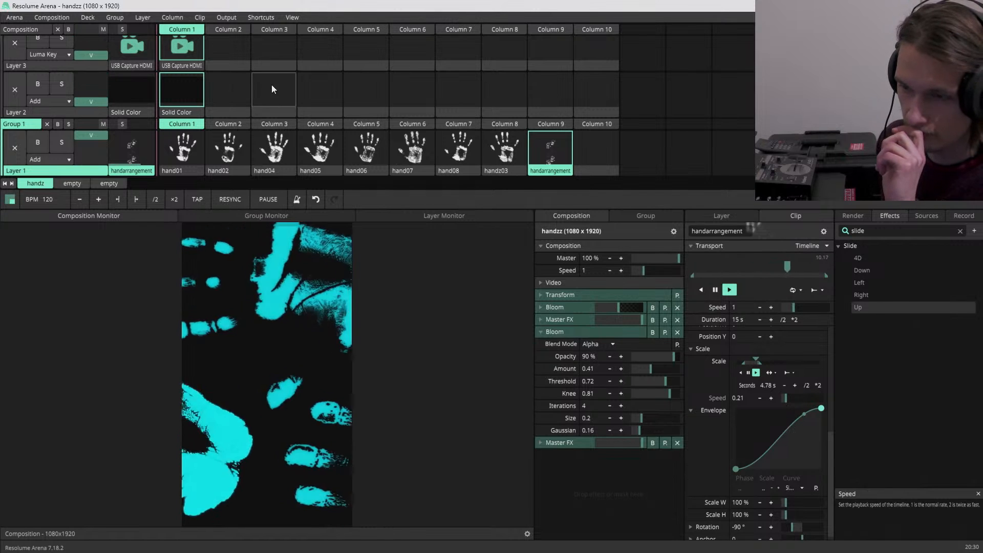
click(273, 217)
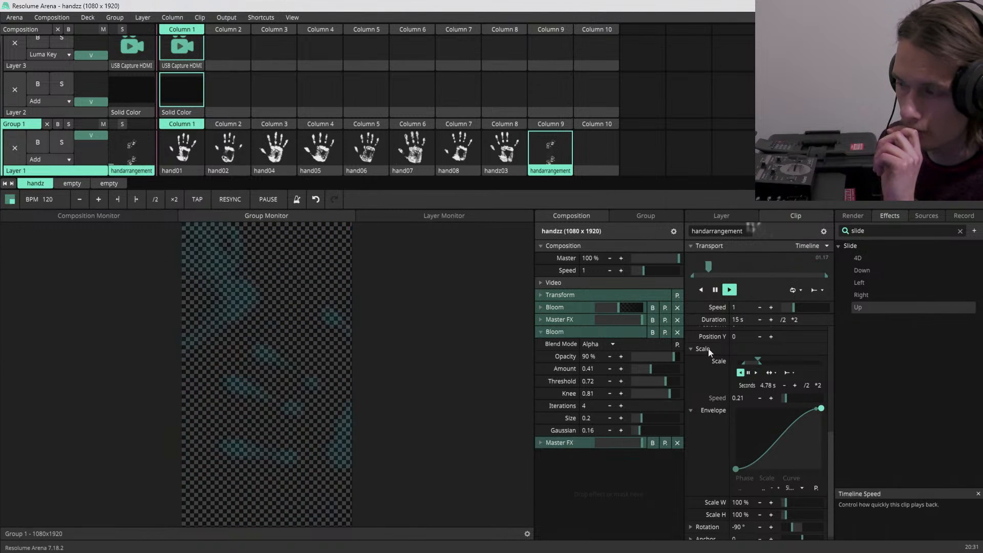
- Reset the handarrangement clip's Rotation Z to 0°
scroll(711, 374, down, 1)
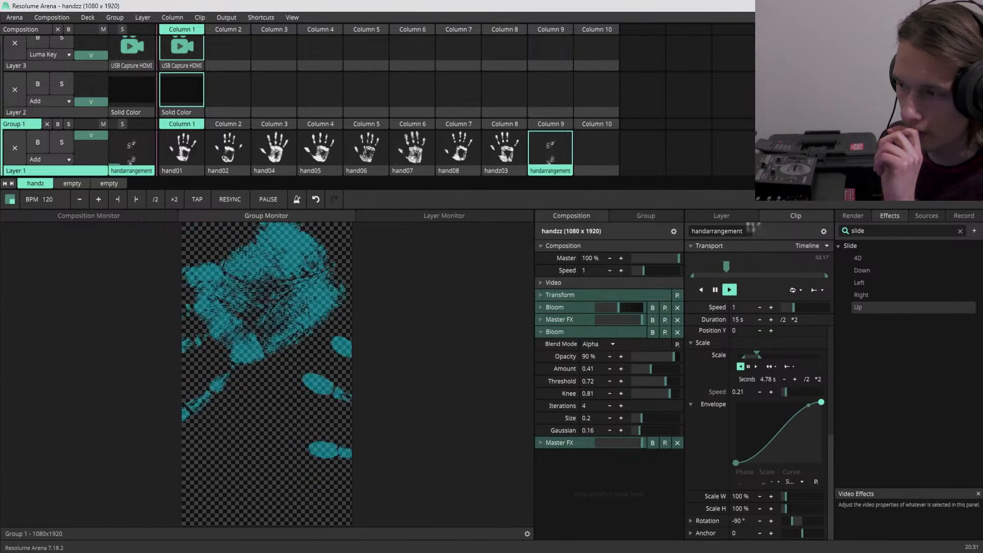
click(690, 522)
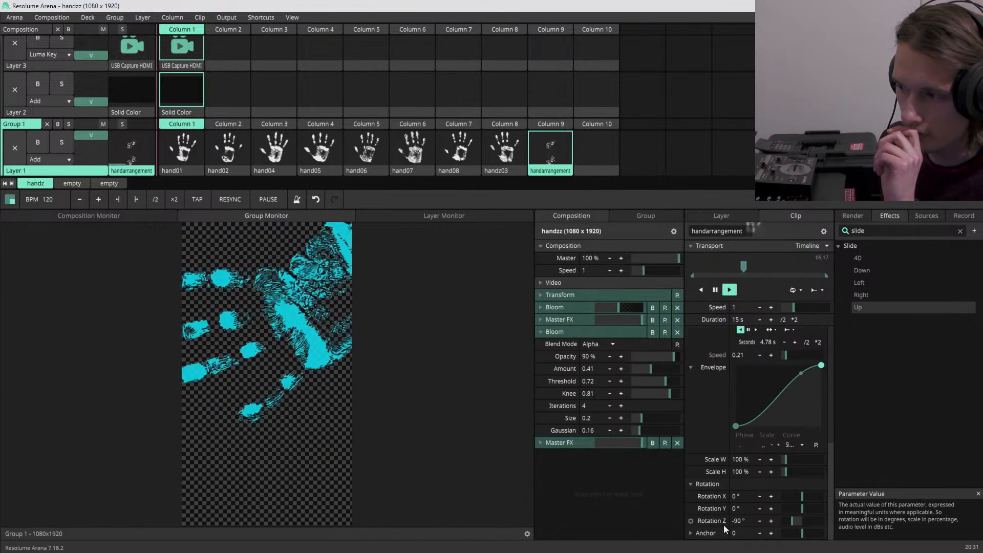
double_click(717, 521)
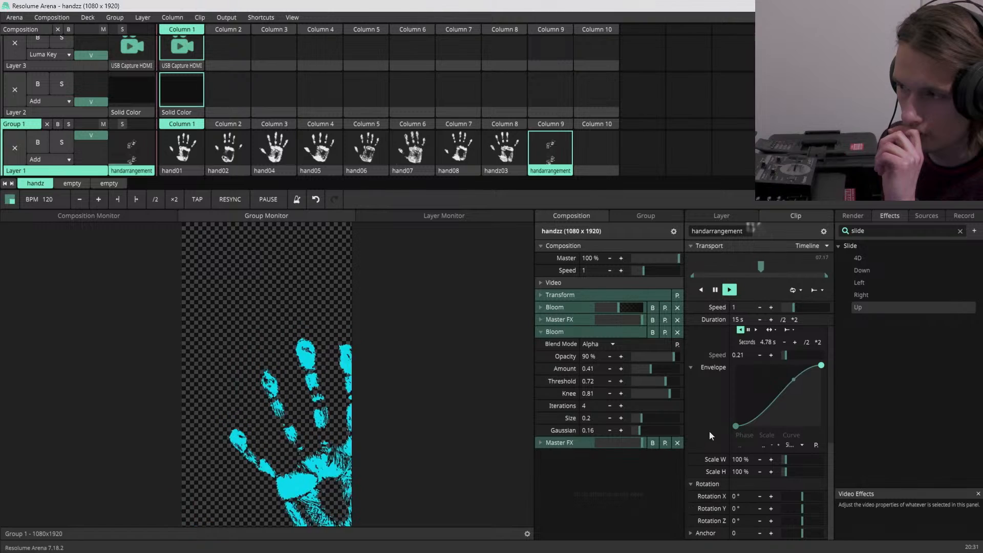
- Animate the Slide effect's X parameter with a 5-second timeline at a speed of 2.84
scroll(710, 435, up, 4)
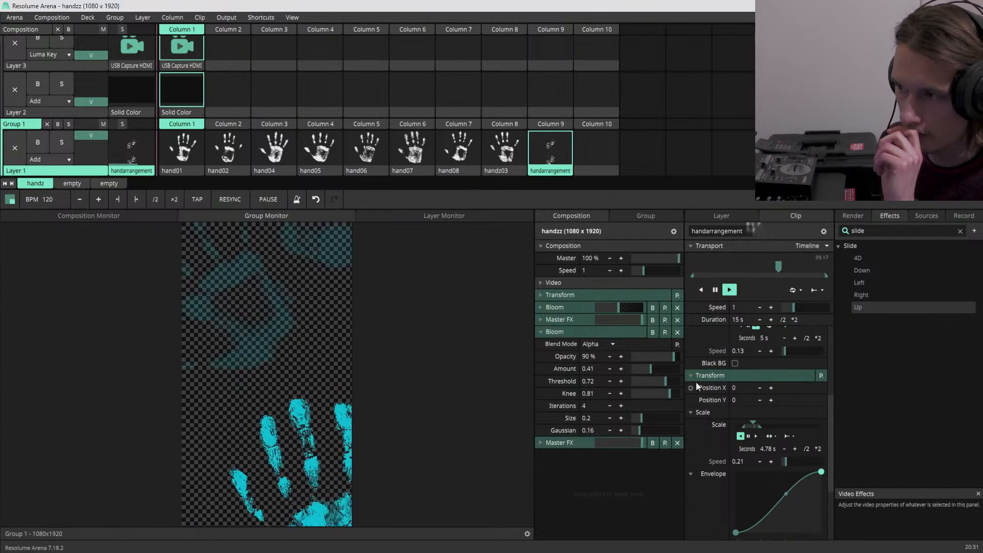
scroll(708, 385, up, 3)
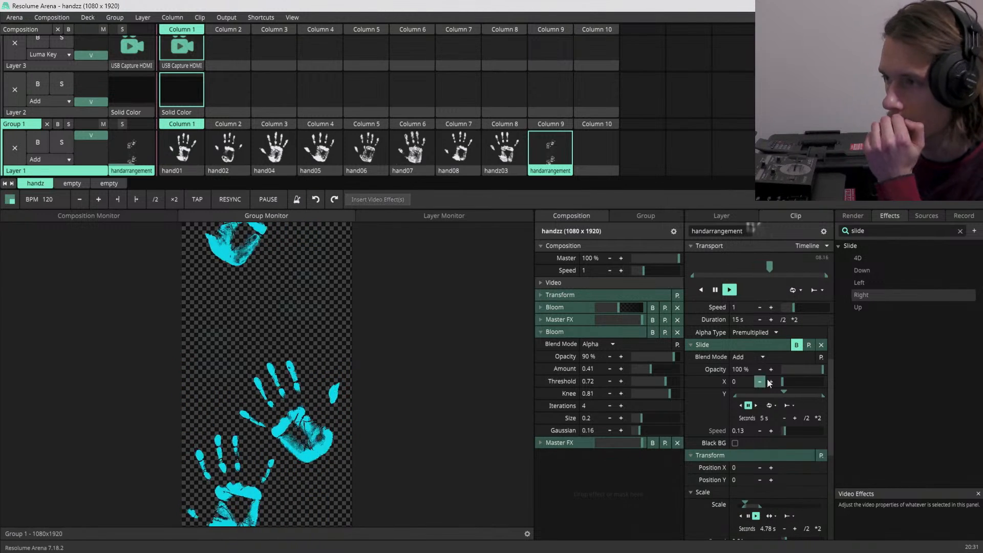
click(690, 382)
click(660, 260)
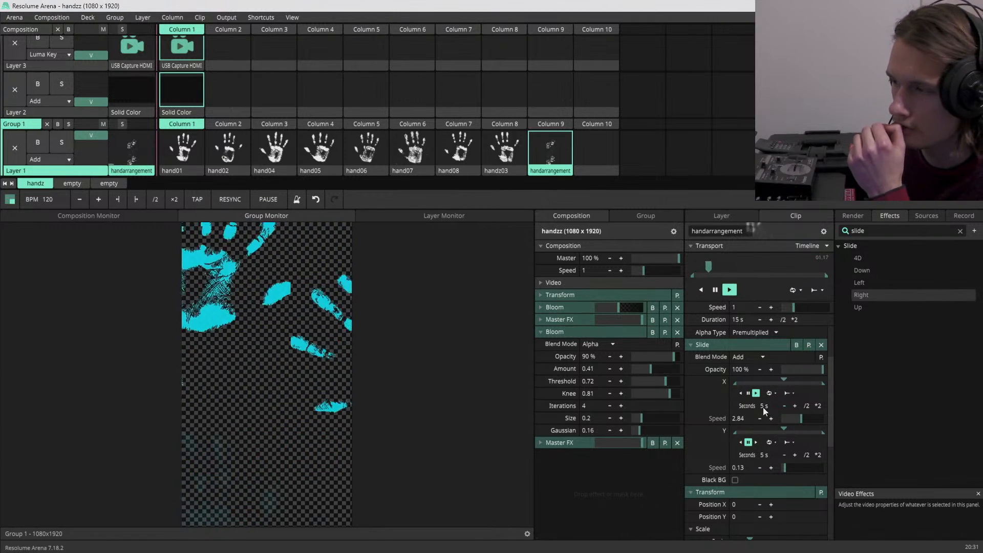
- Resume the Slide effect's Y animation and park the paused X animation at the start of its range
click(757, 443)
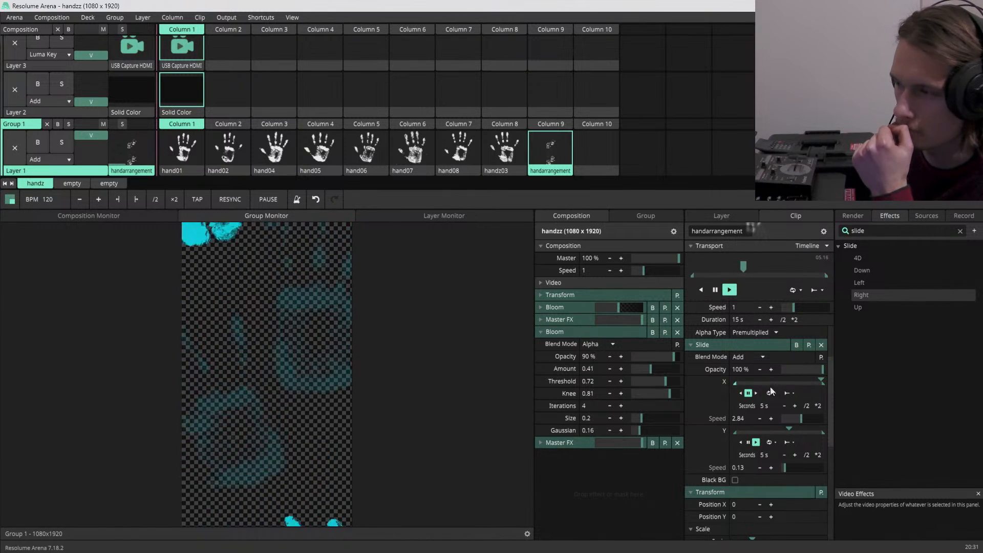
drag(821, 381, 714, 381)
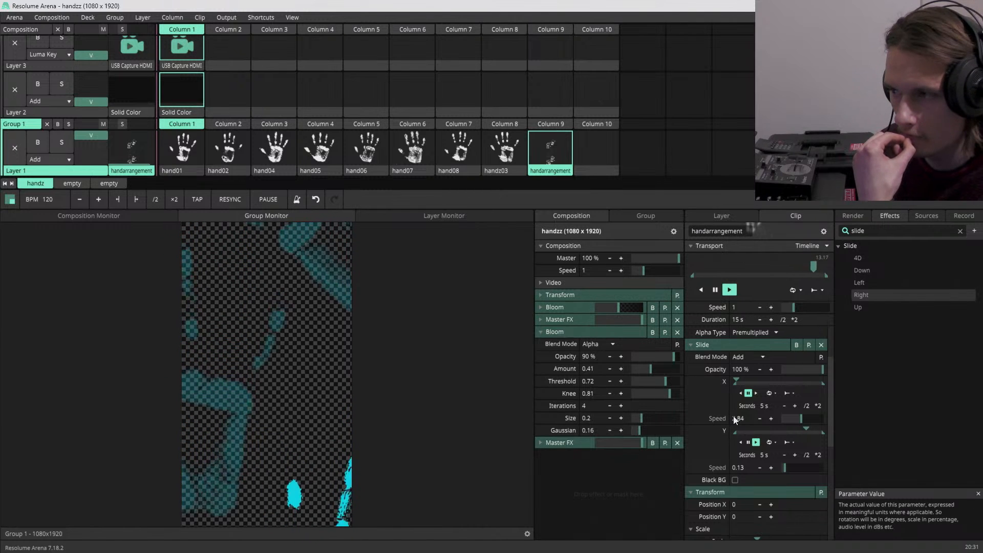
scroll(705, 429, down, 3)
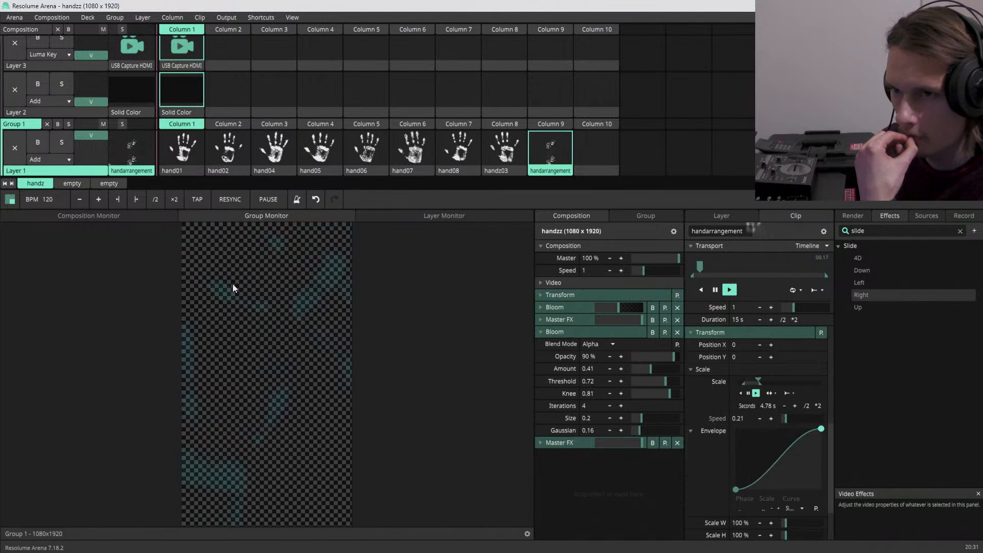
- Open the advanced output setup and check the input and output areas of Screen 2's Slice 2
click(227, 17)
click(251, 151)
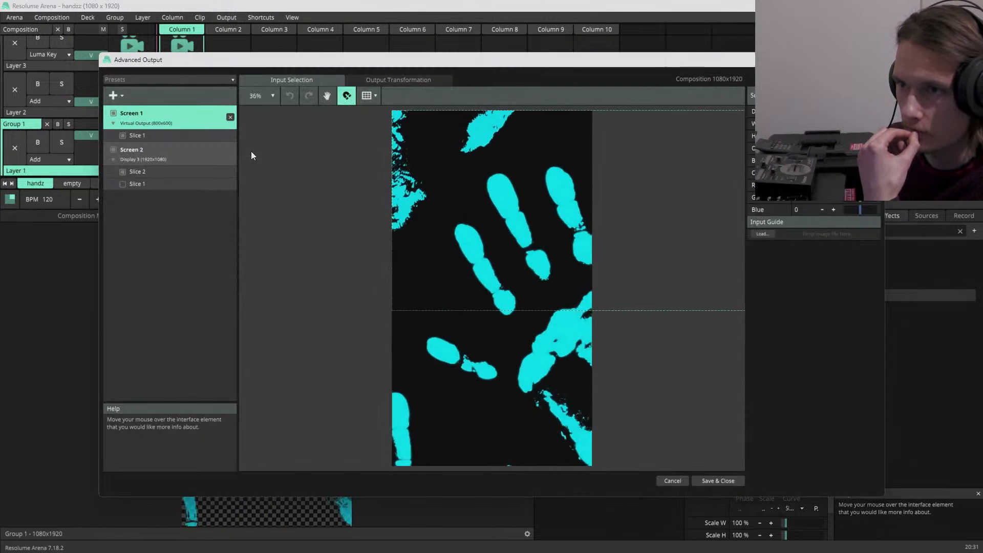
click(167, 171)
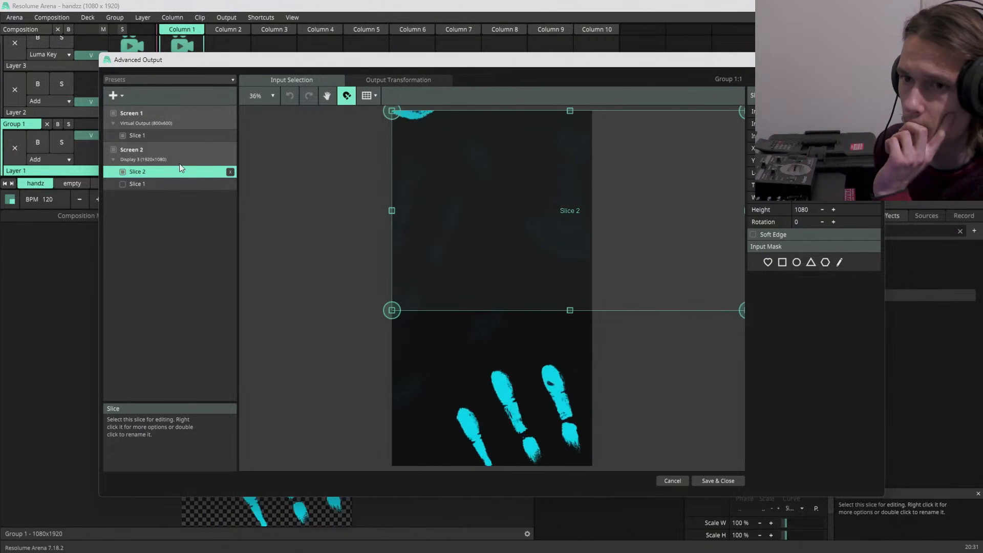
click(379, 79)
click(312, 81)
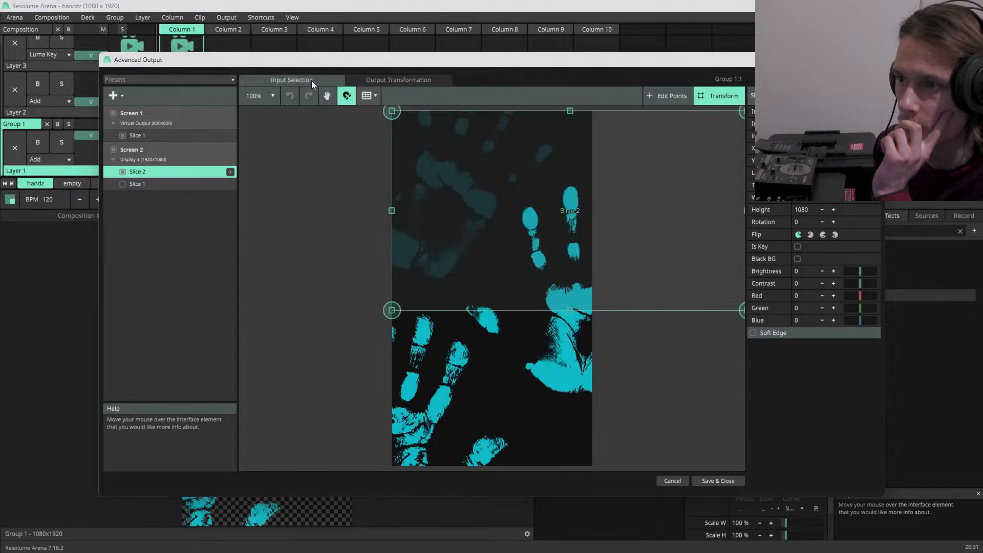
click(505, 374)
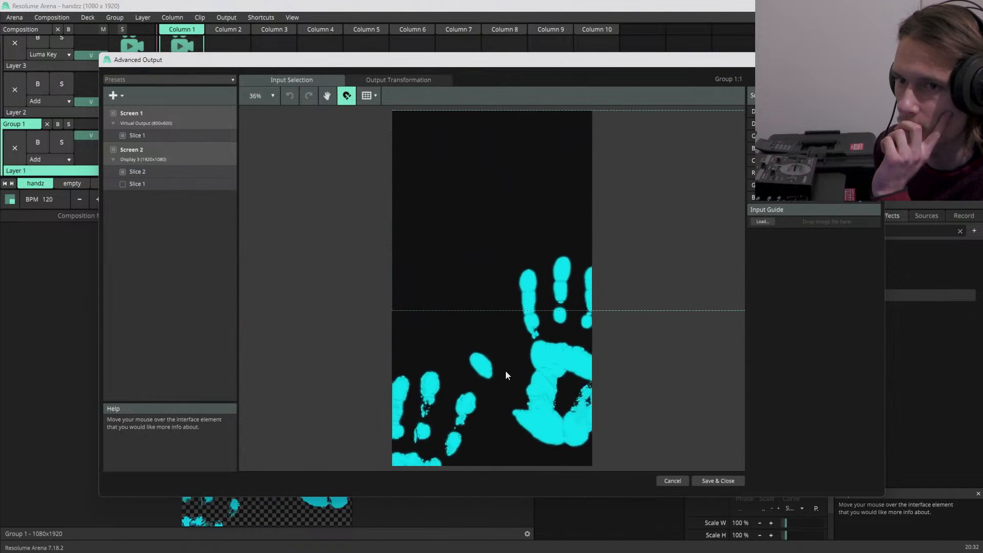
- Rotate the input selection of Screen 2's Slice 2 to 90°
click(177, 172)
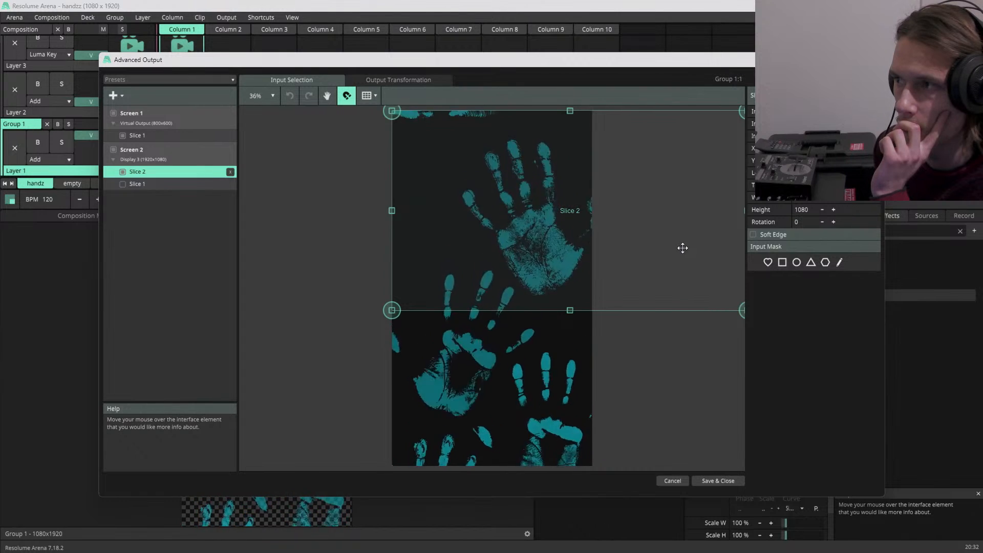
drag(826, 223, 922, 229)
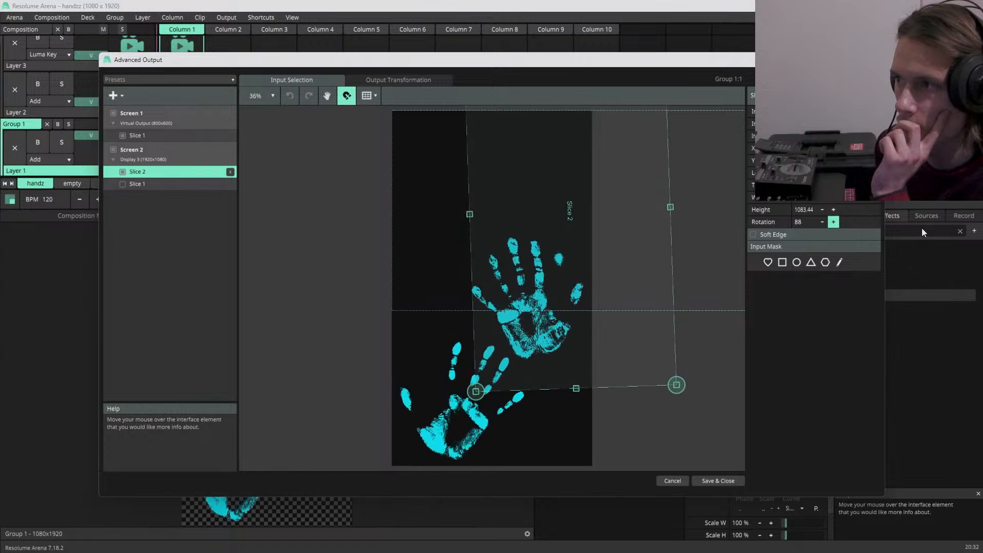
double_click(798, 222)
text(90)
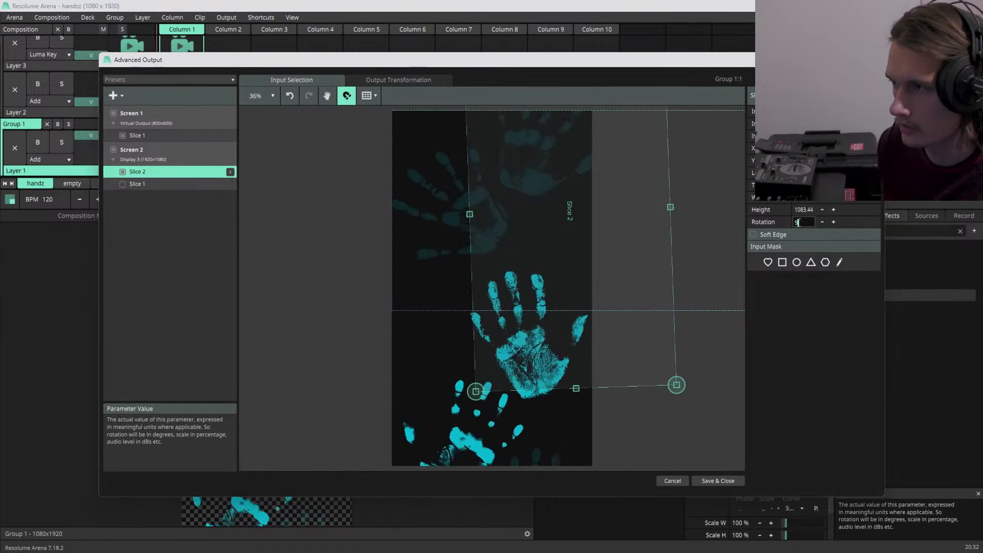
key(Return)
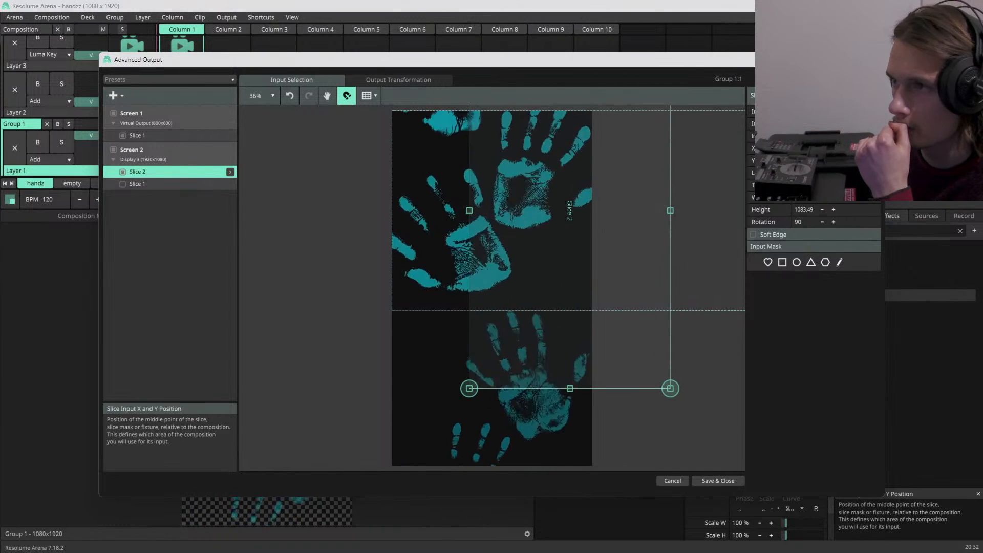
- Move Slice 2's input selection to cover the portrait composition, check its output transformation, and save the output setup
drag(661, 196, 645, 195)
drag(562, 228, 503, 309)
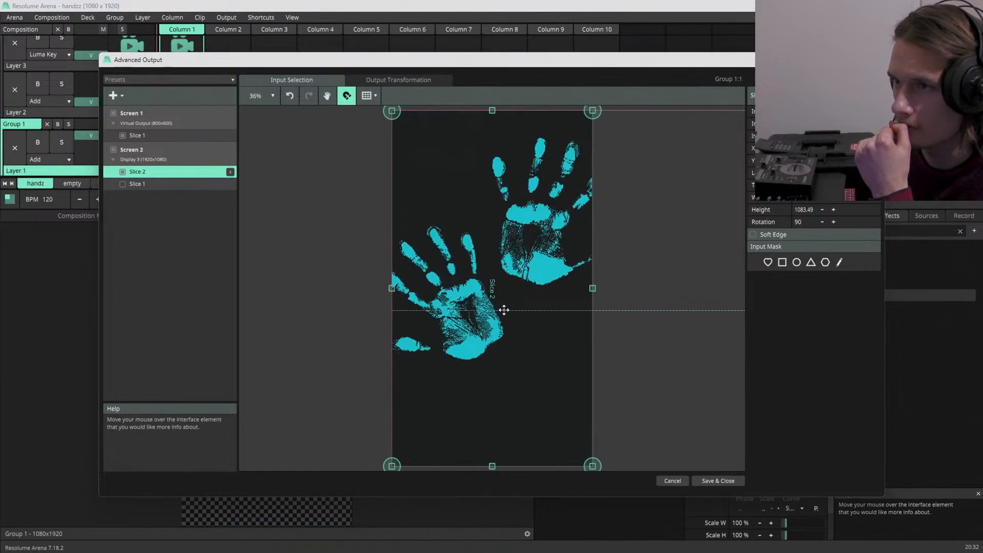
click(401, 82)
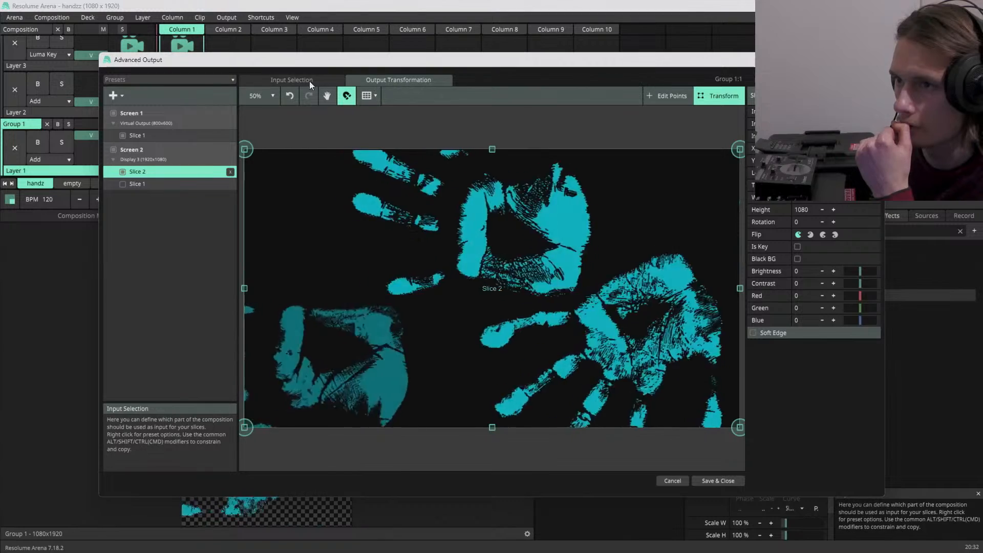
click(309, 81)
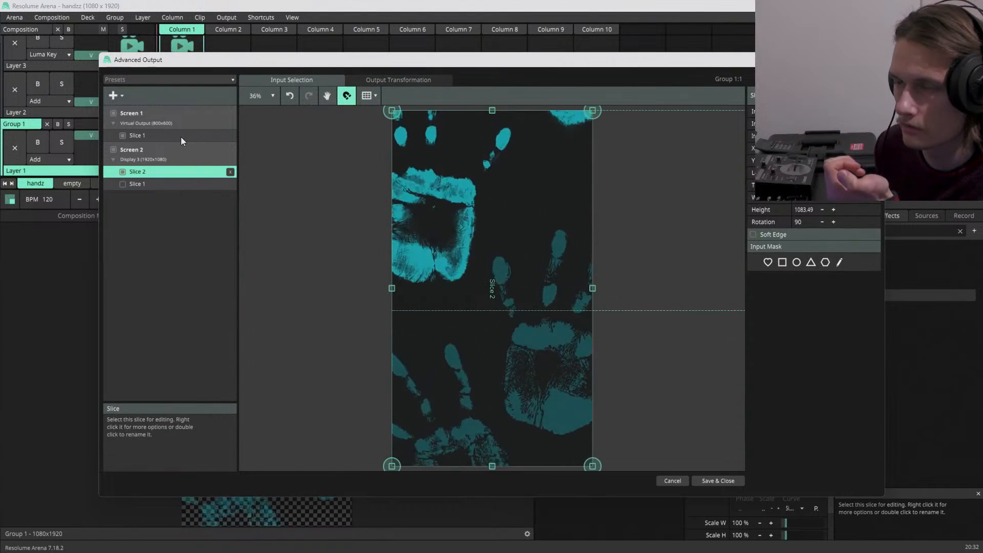
click(722, 481)
- Preview the full composition and rotate Layer 3's USB Capture HDMI clip by about 67°
scroll(274, 131, up, 2)
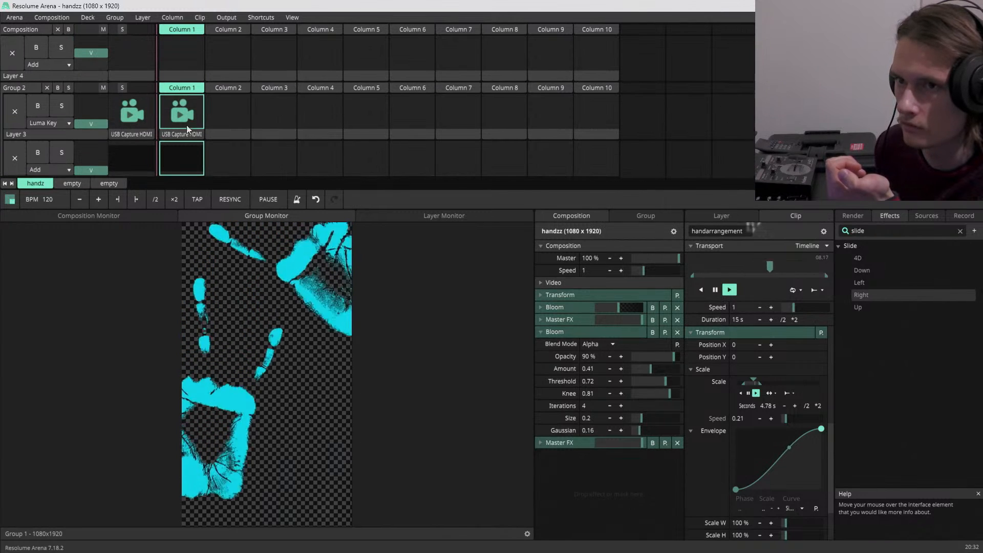
click(123, 133)
click(146, 219)
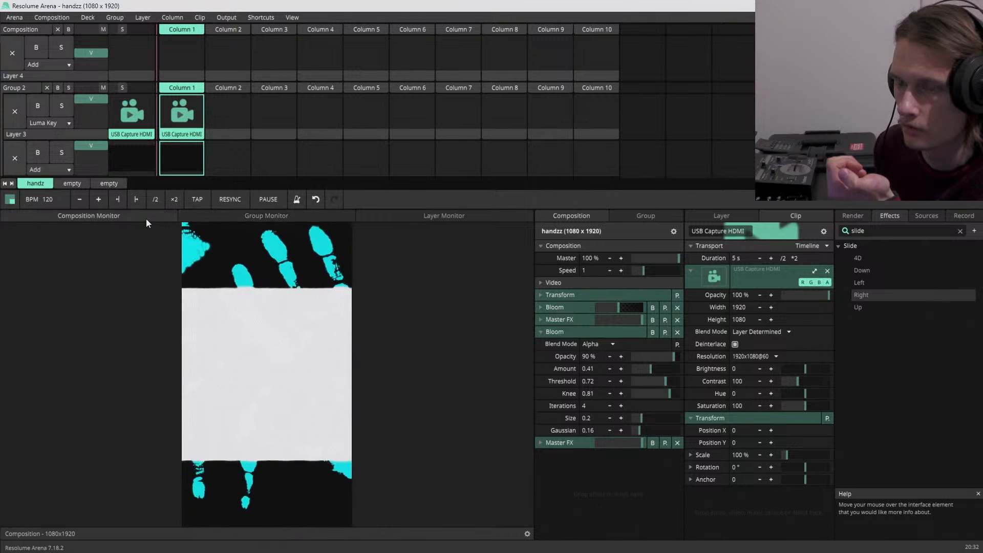
scroll(253, 130, down, 2)
scroll(253, 130, down, 2)
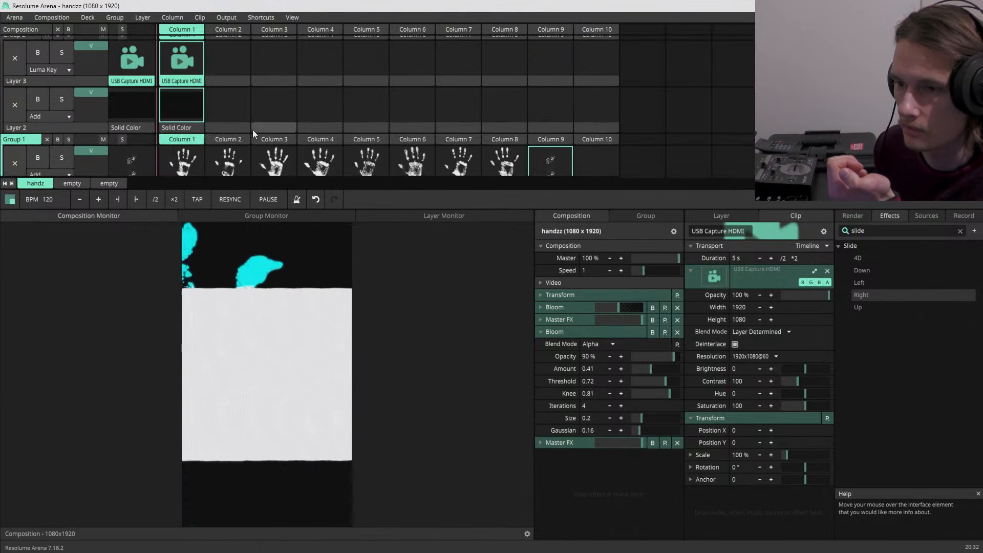
scroll(256, 93, up, 4)
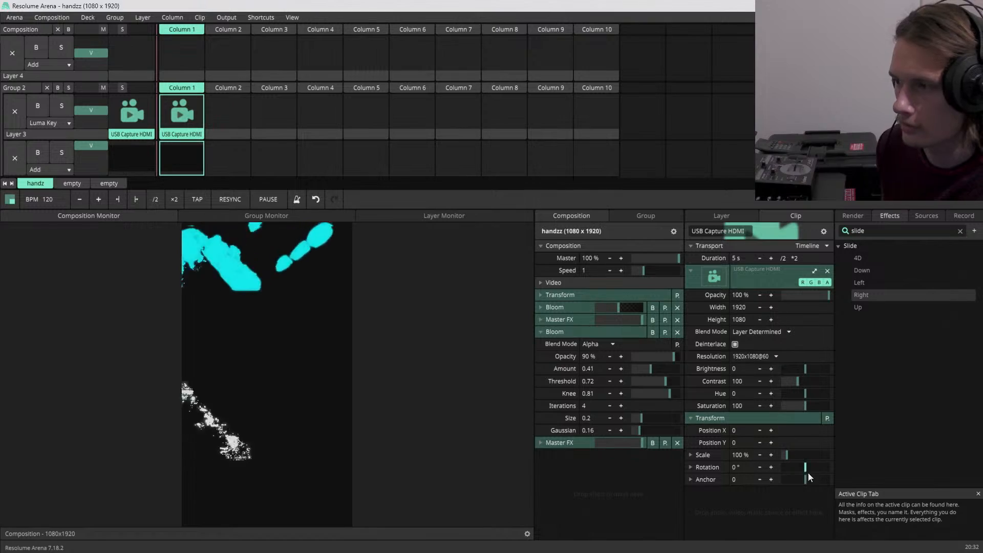
drag(805, 467, 815, 471)
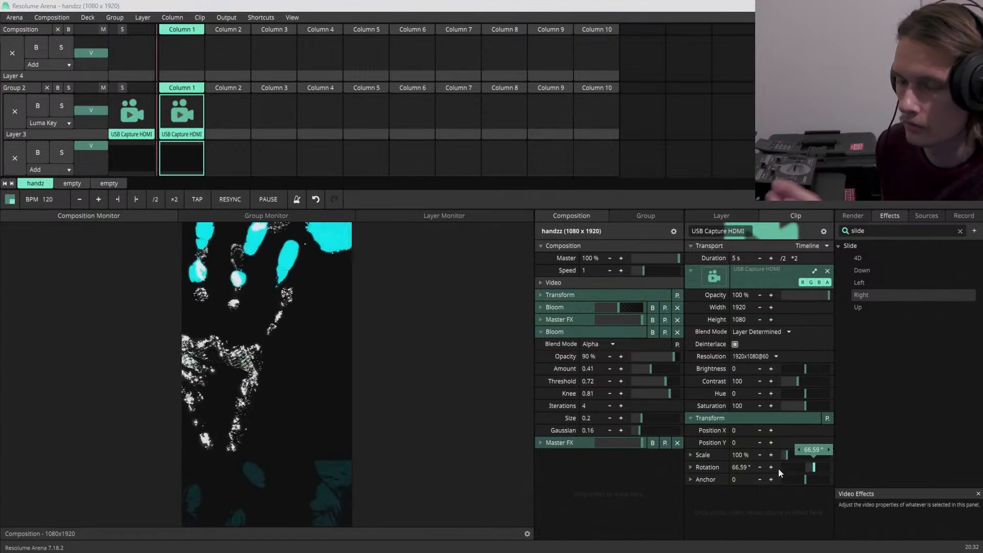
- Clear the Solid Color clip from Column 1 of Layer 2
scroll(241, 156, down, 1)
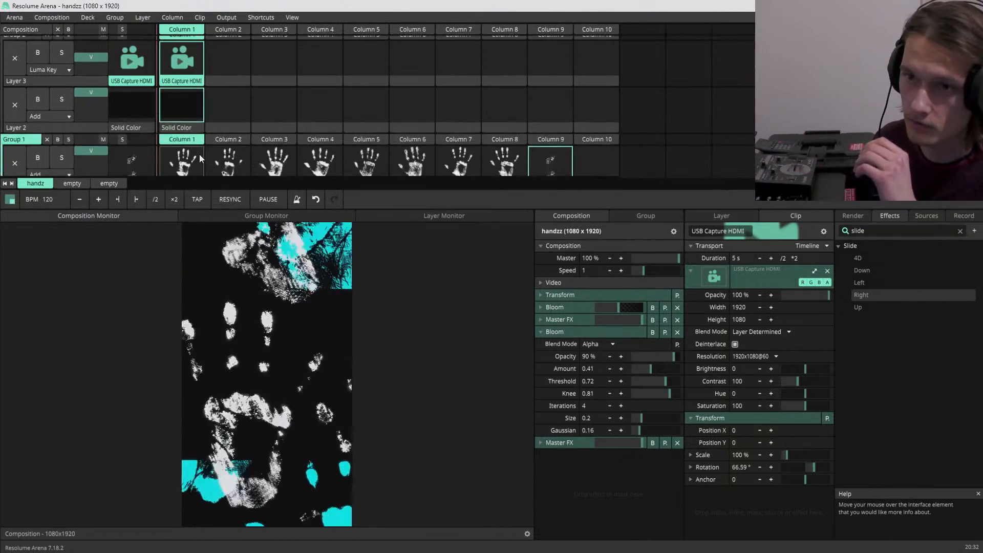
right_click(188, 128)
click(235, 354)
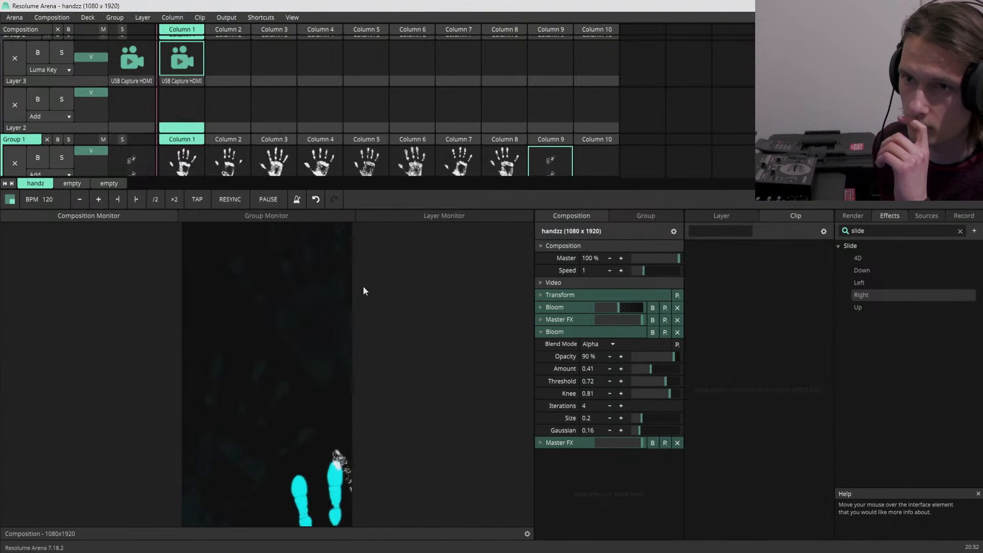
- Find the Solid Color source, place it in Column 1 of Layer 2, and lower its brightness to black
click(927, 216)
click(870, 230)
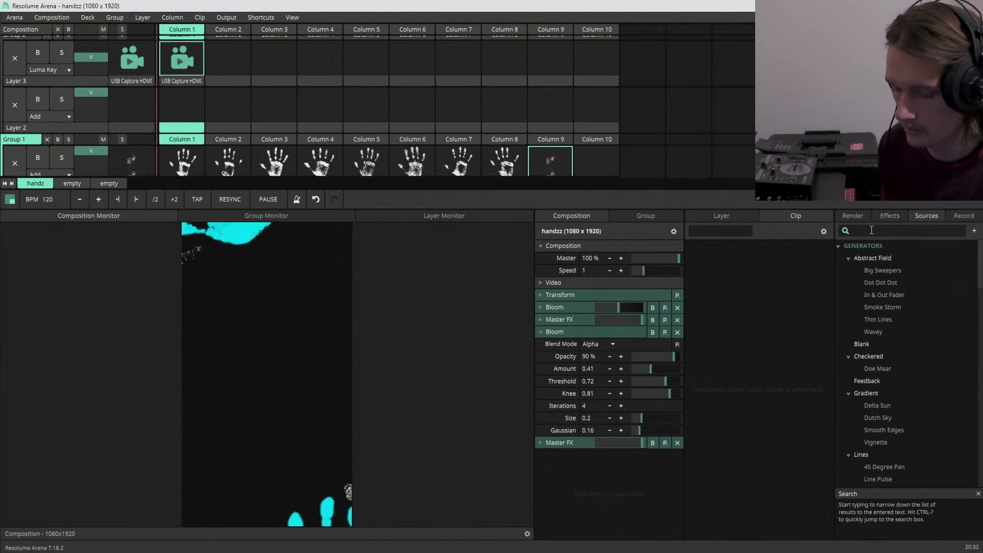
text(soliud)
key(BackSpace)
key(BackSpace)
text(d)
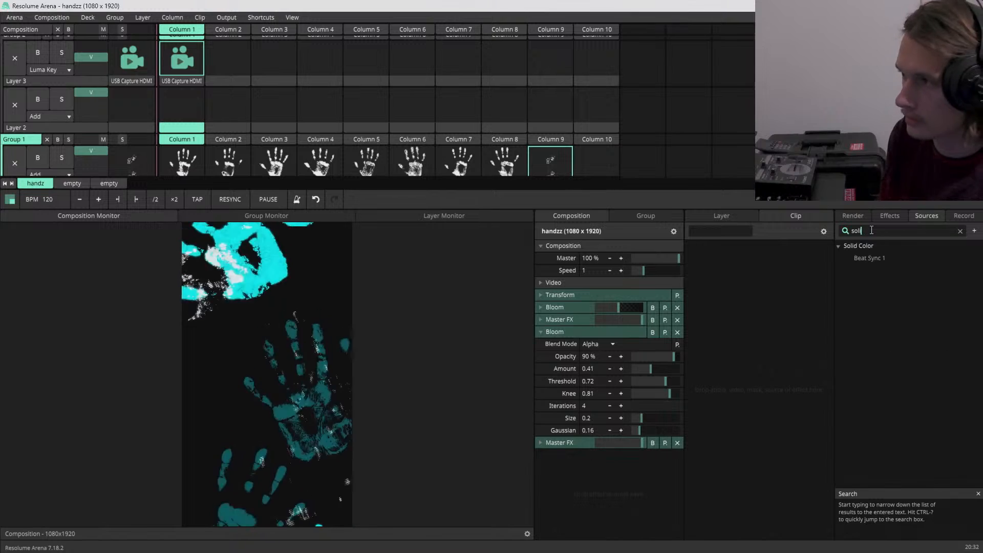
drag(860, 246, 180, 106)
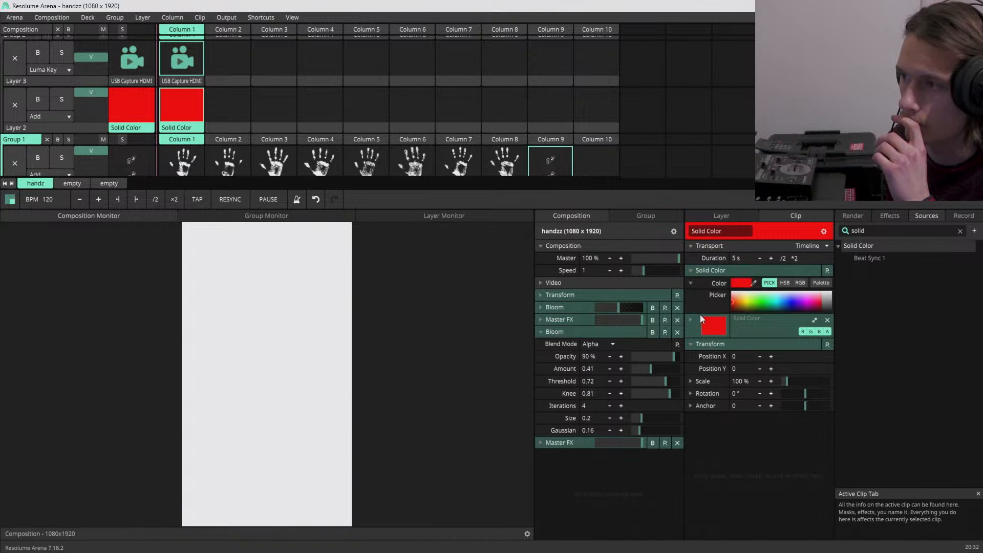
click(784, 283)
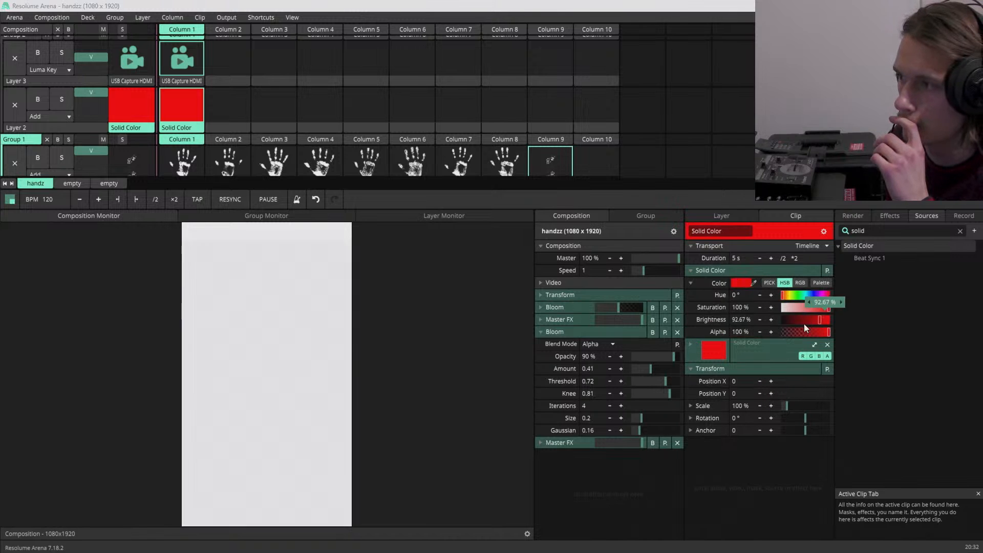
drag(804, 323, 748, 324)
- Set the rotation of Layer 3's USB Capture HDMI clip to 90°
click(182, 60)
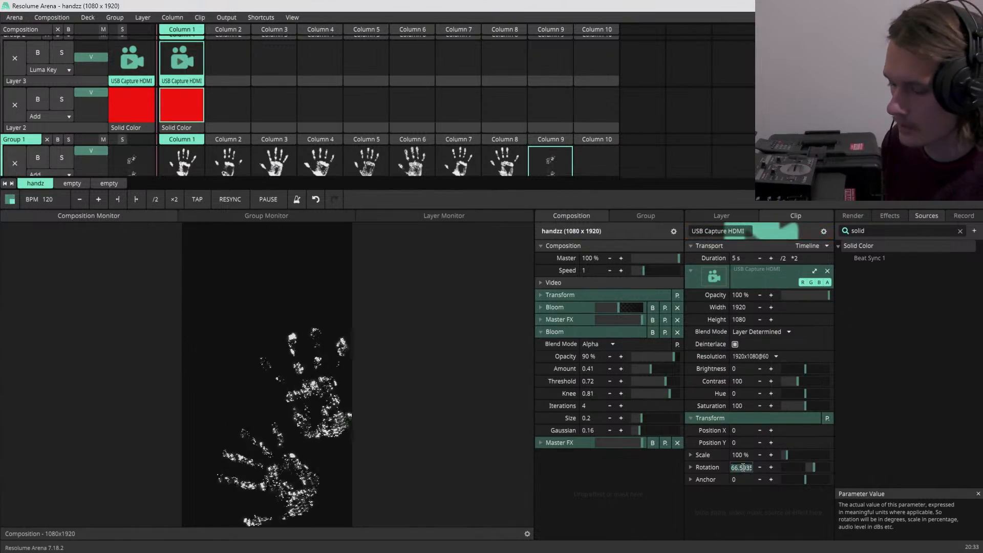
key(Return)
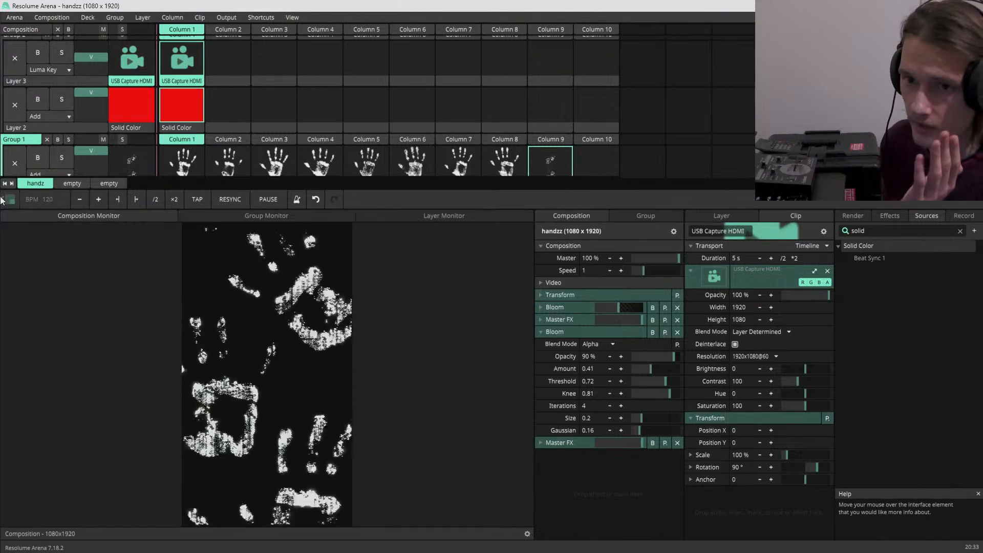
- Dock the Composition Monitor in its own widened full-height column, group the Layer and Group Monitors with it, and show the composition
drag(1, 166, 1, 167)
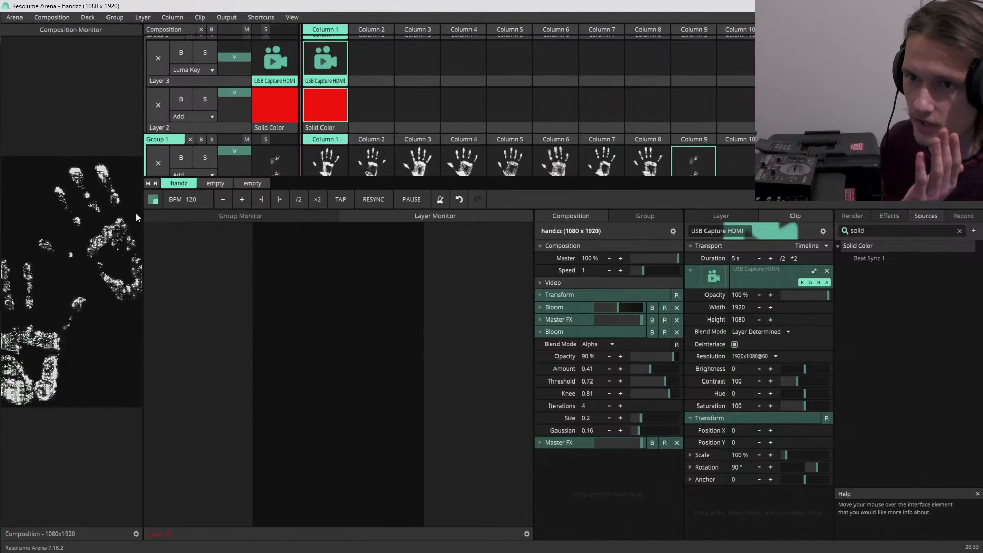
drag(143, 229, 276, 205)
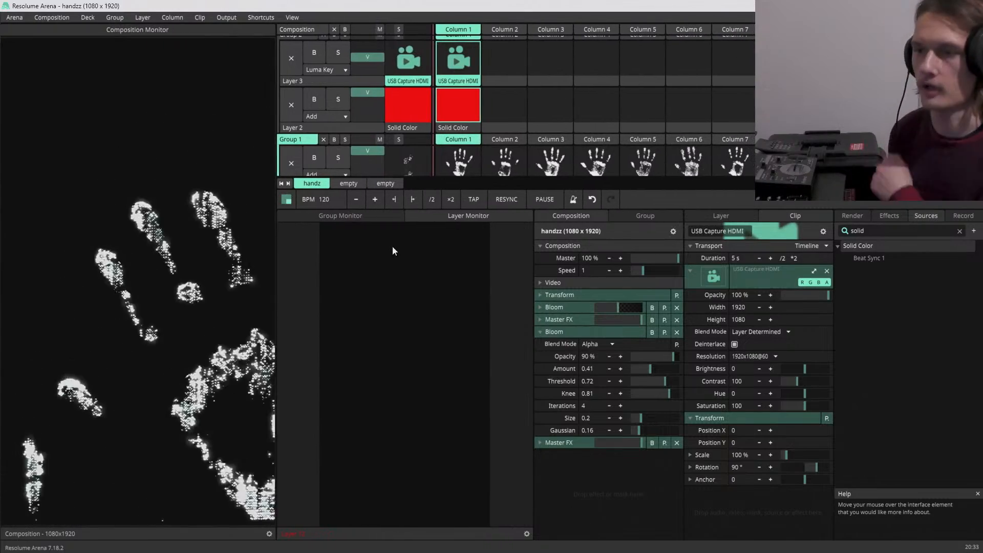
drag(444, 217, 199, 72)
drag(372, 217, 176, 139)
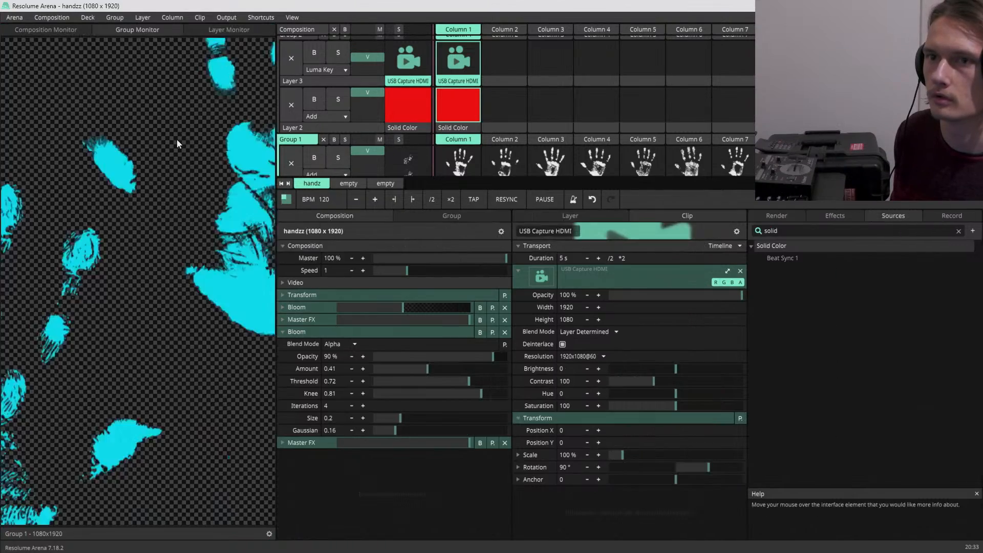
click(78, 31)
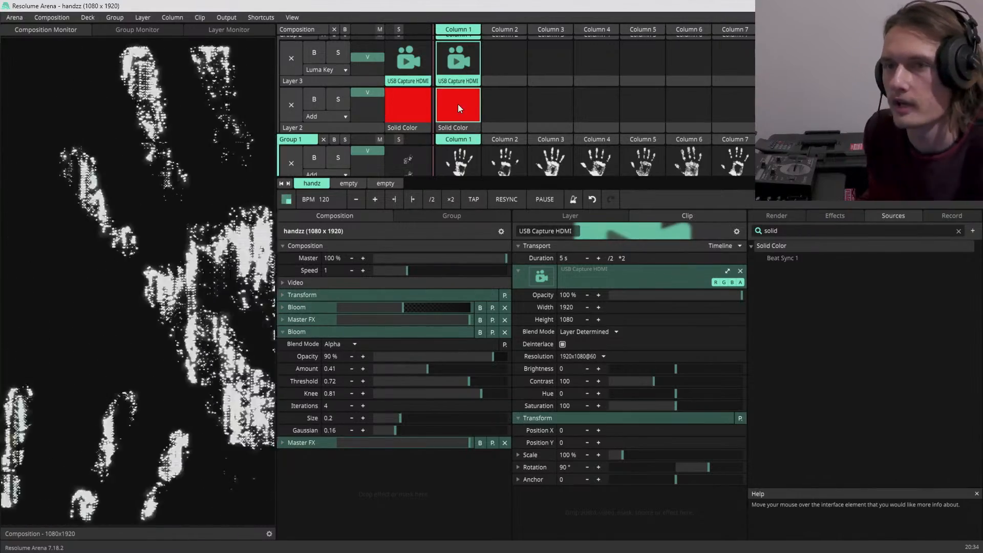
- Pause the Scale animation of Layer 1's handarrangement clip and set its scale to 200%
scroll(501, 122, down, 1)
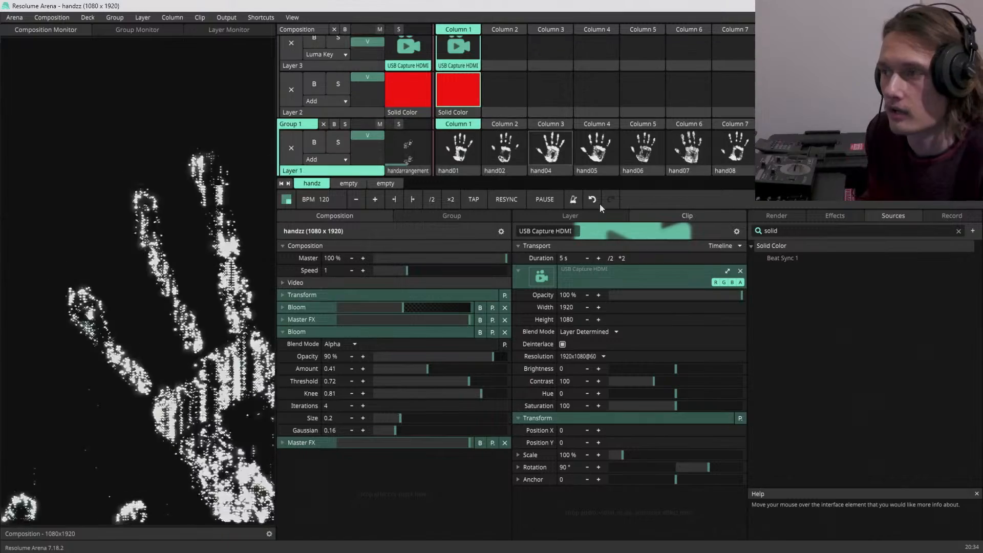
click(408, 156)
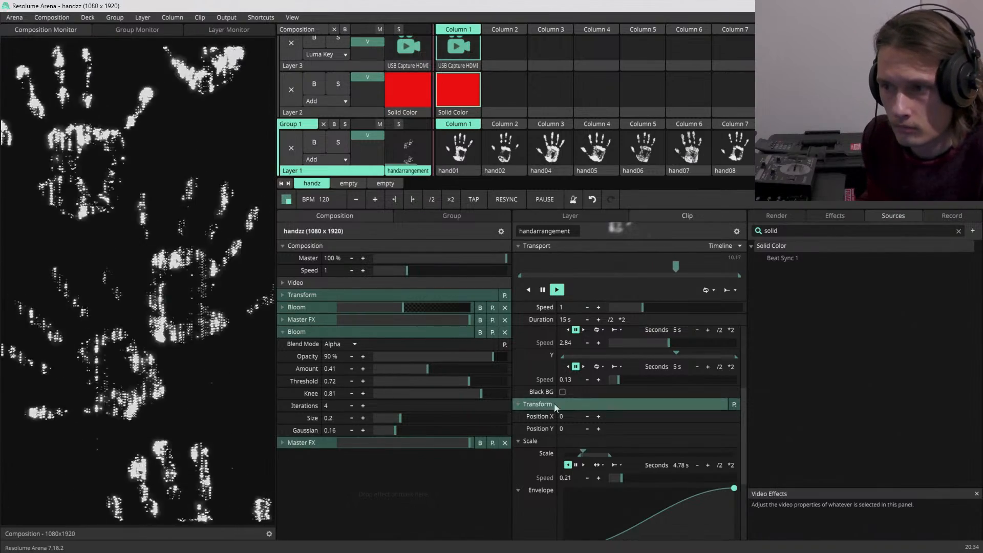
scroll(548, 403, down, 3)
scroll(537, 393, up, 1)
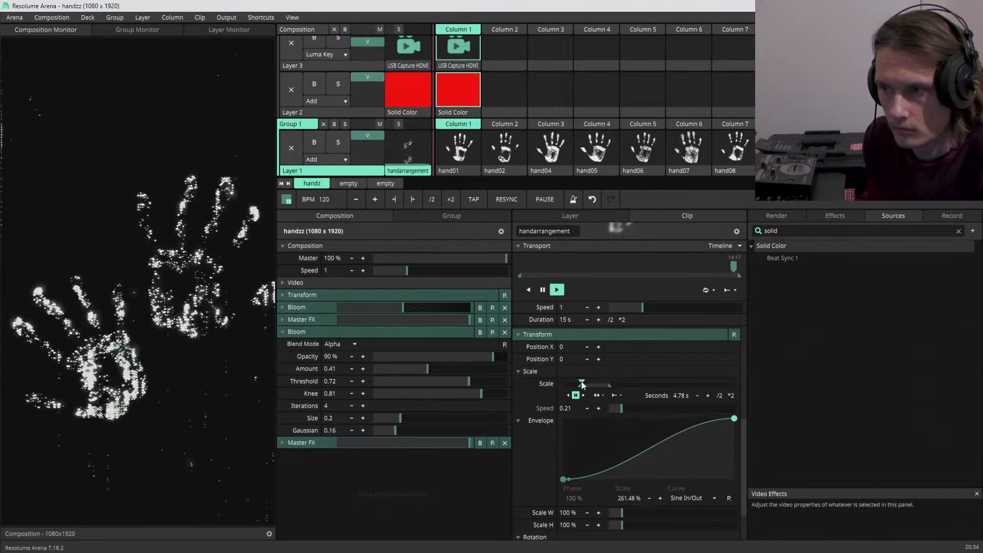
drag(582, 385, 602, 387)
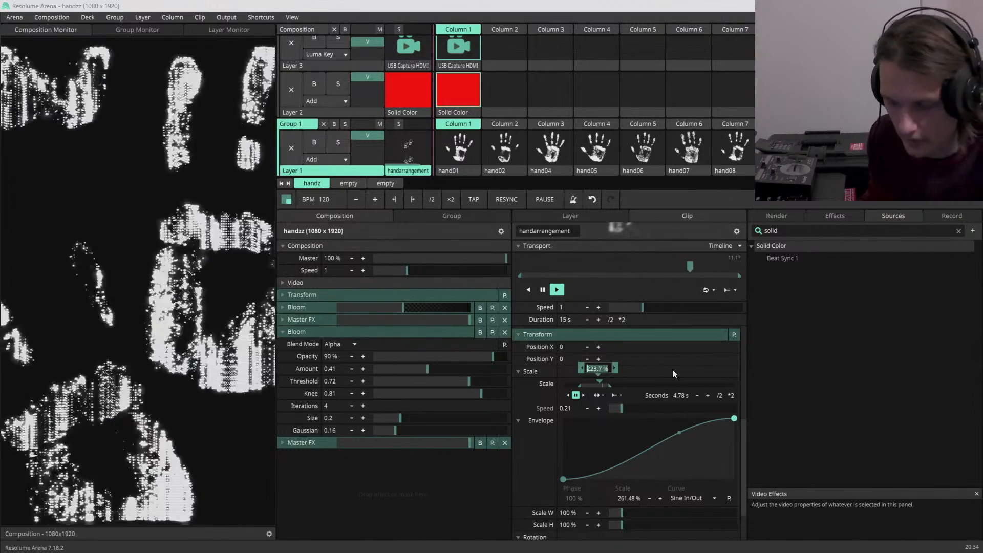
text(200)
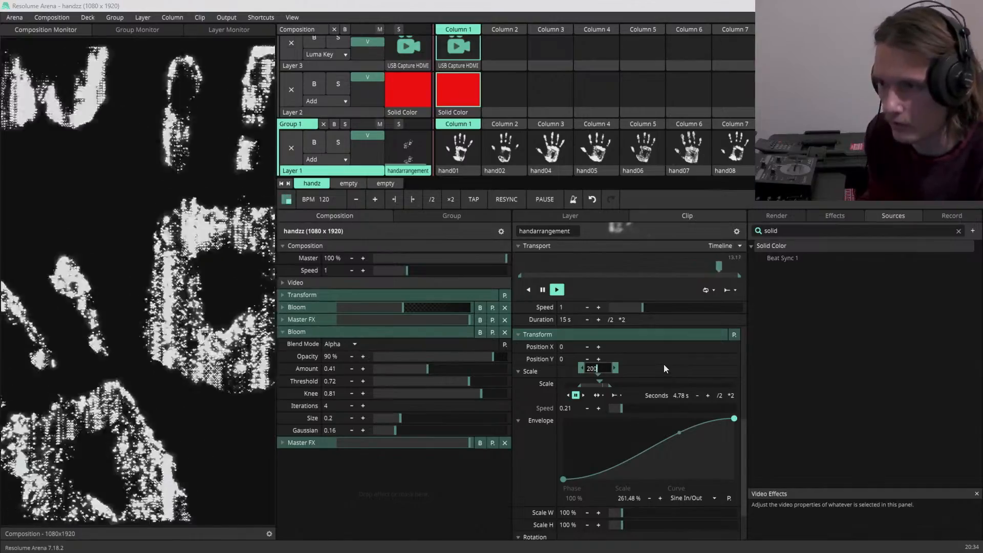
key(Return)
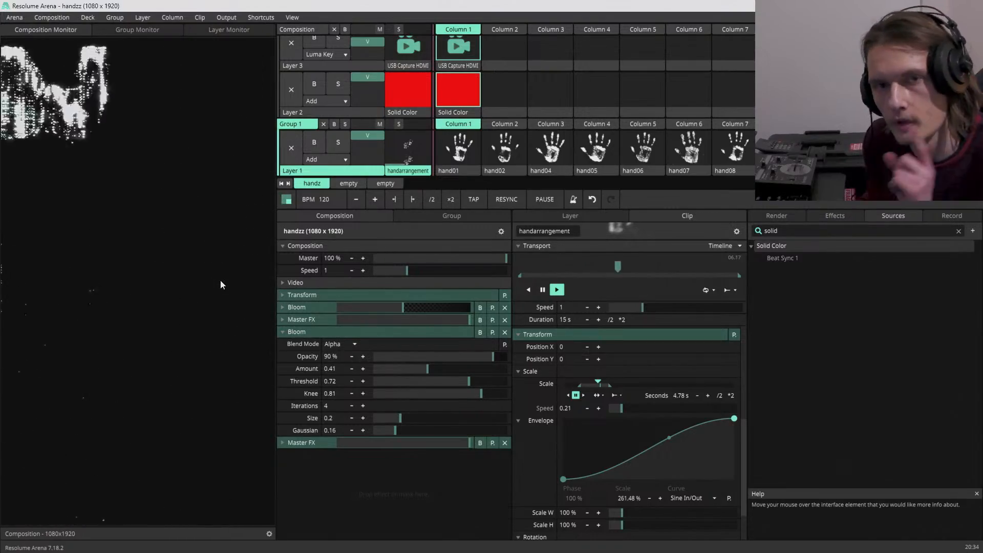
- Insert a new empty layer above Layer 1 in Group 1
right_click(312, 171)
click(349, 202)
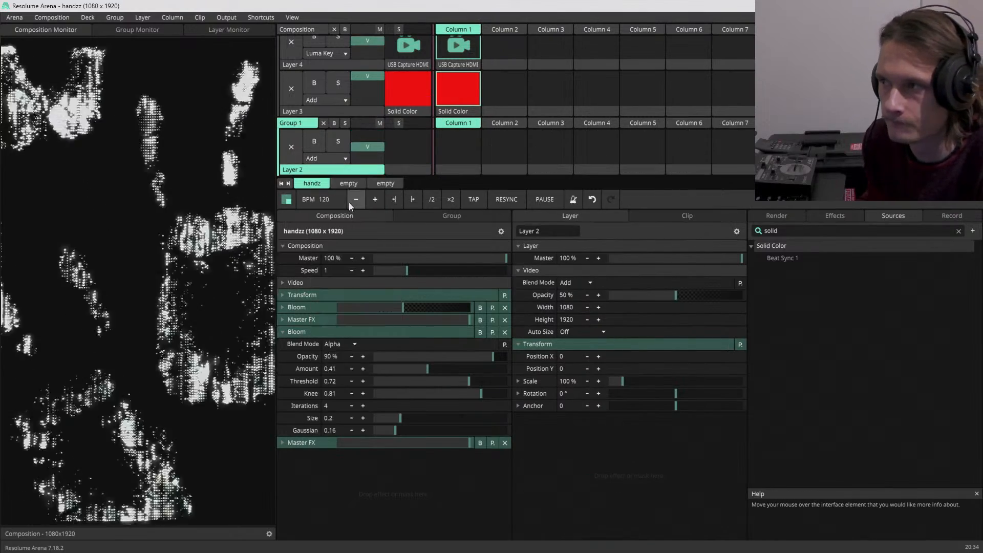
- Copy the handarrangement clip from Layer 1 into the empty slot above it in Layer 2 and play the copy
scroll(485, 140, down, 1)
scroll(542, 94, down, 1)
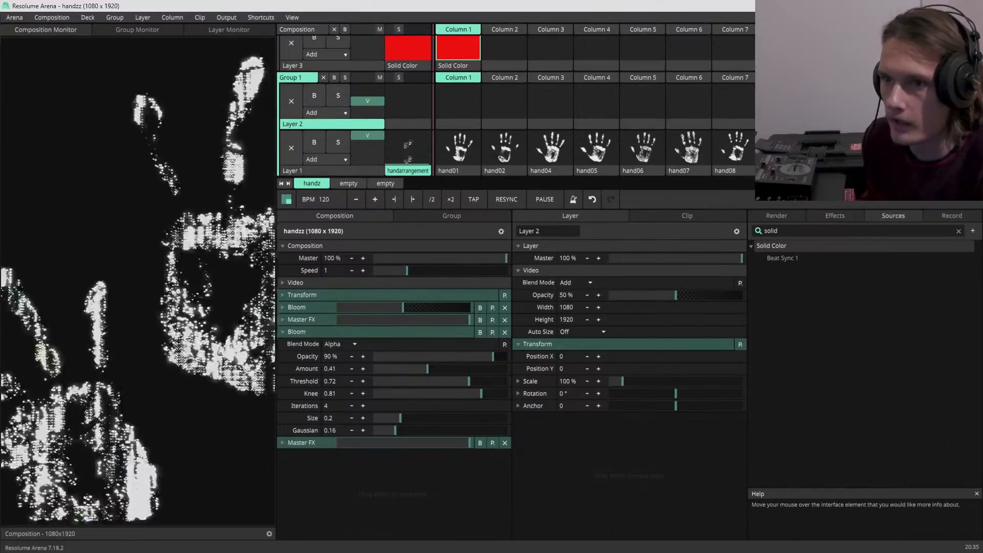
right_click(734, 170)
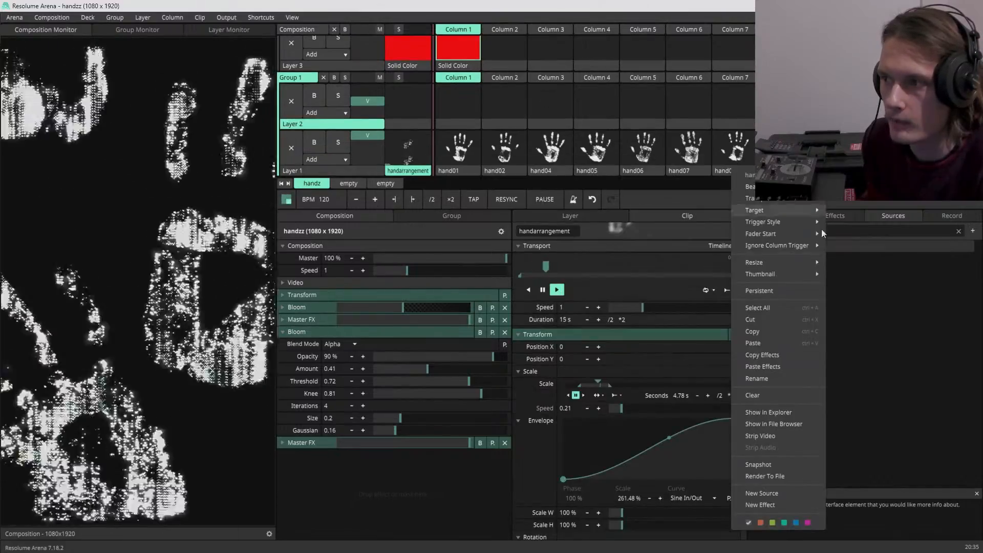
click(773, 331)
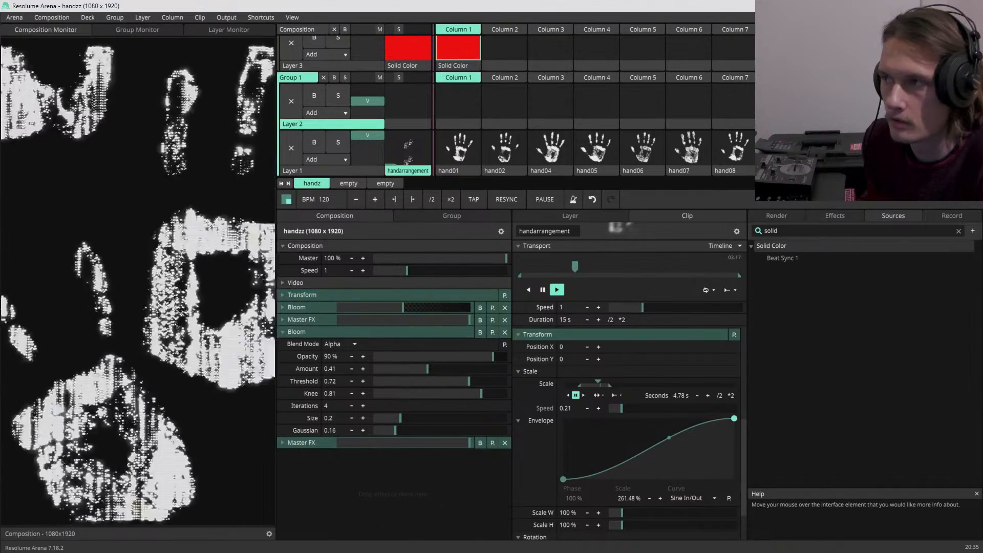
click(826, 170)
right_click(814, 120)
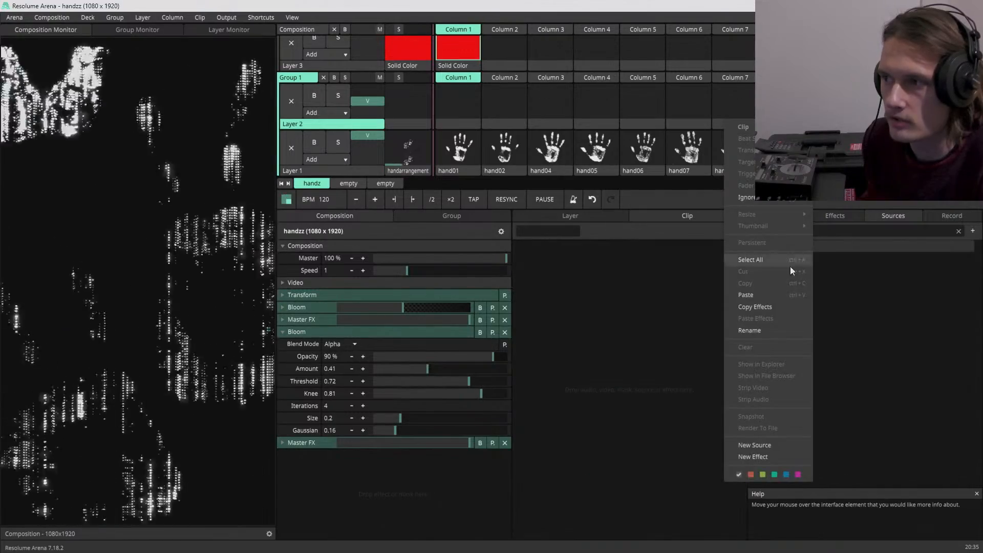
click(776, 295)
click(820, 105)
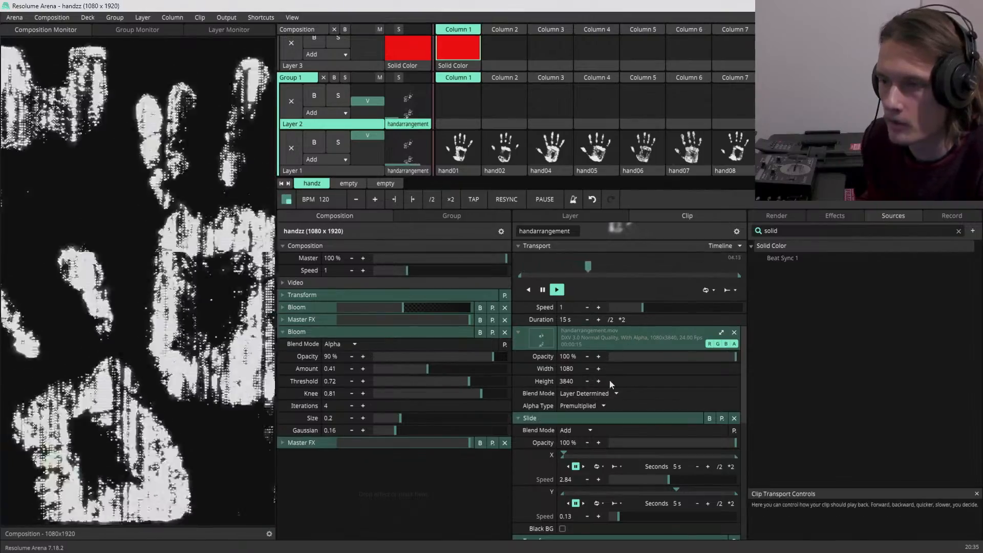
- Set Position Y of Layer 2's handarrangement clip to 1835 and replace its Scale animation with a fixed scale of 168.02%
scroll(542, 405, down, 2)
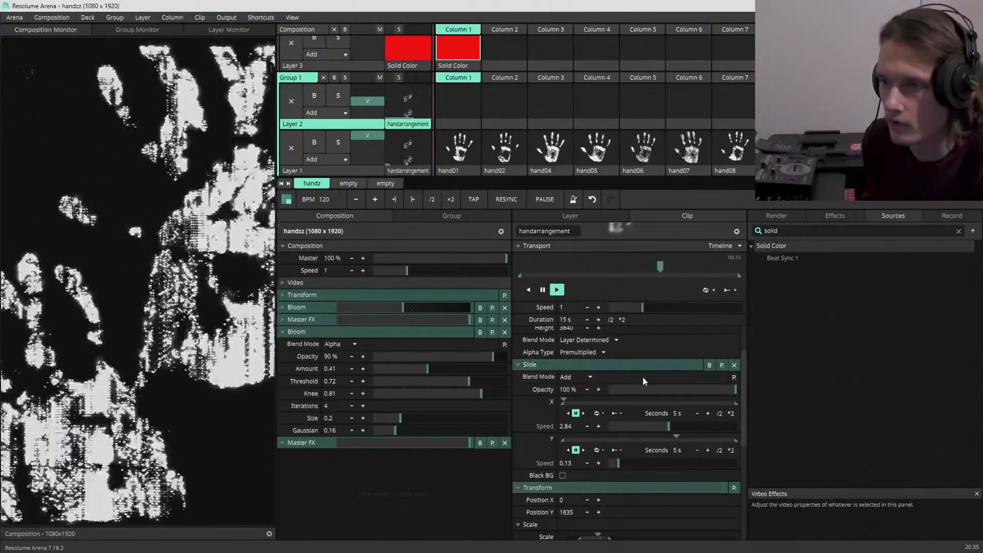
scroll(541, 385, down, 3)
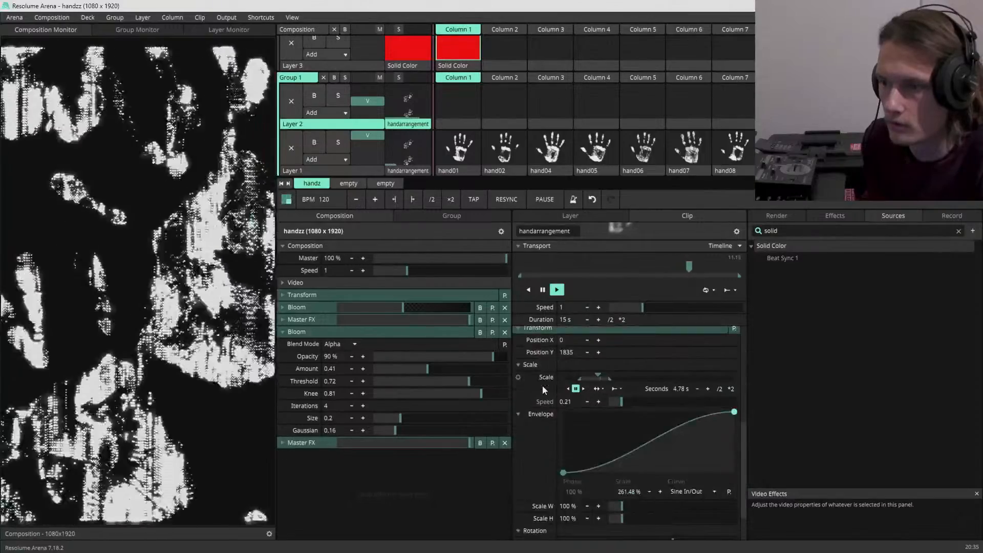
click(518, 377)
click(484, 235)
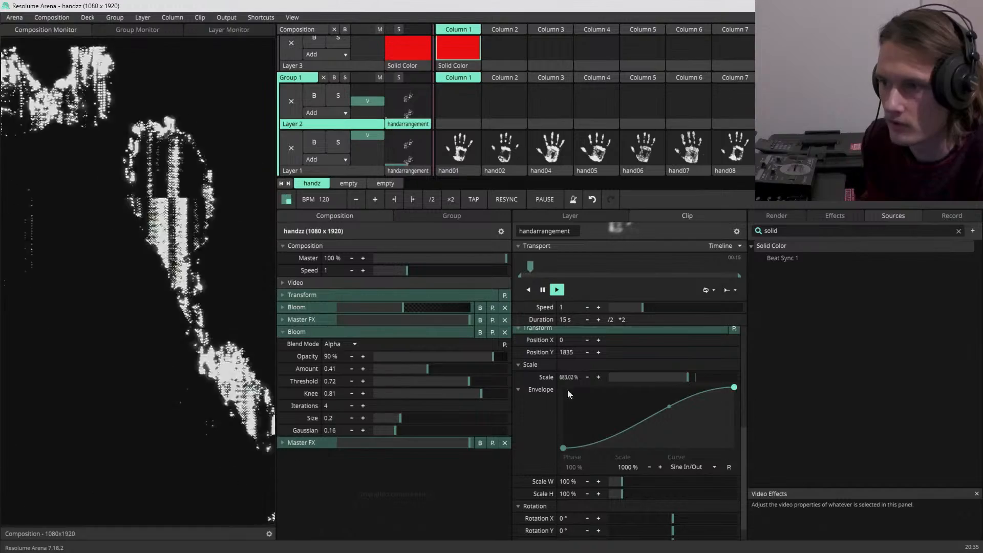
click(518, 378)
click(497, 360)
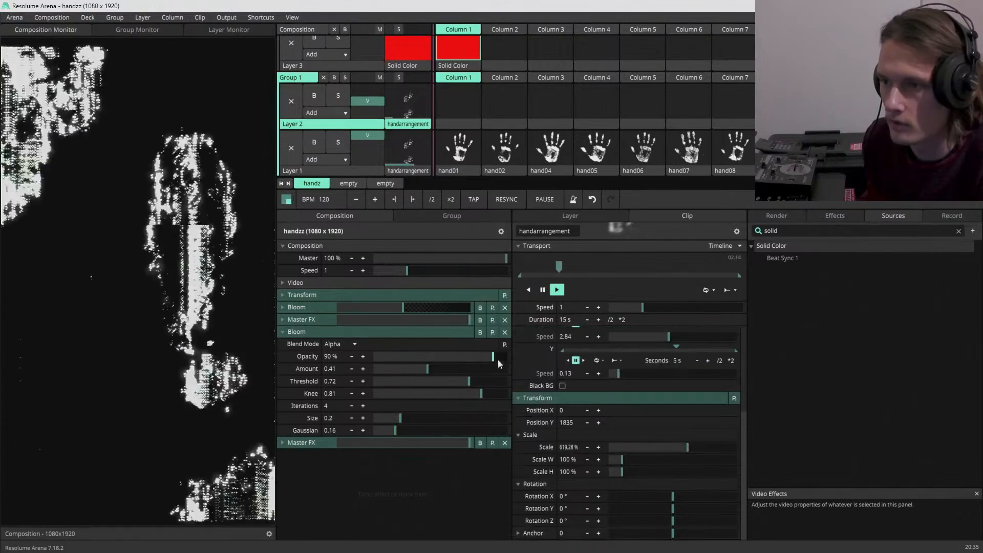
scroll(547, 397, up, 2)
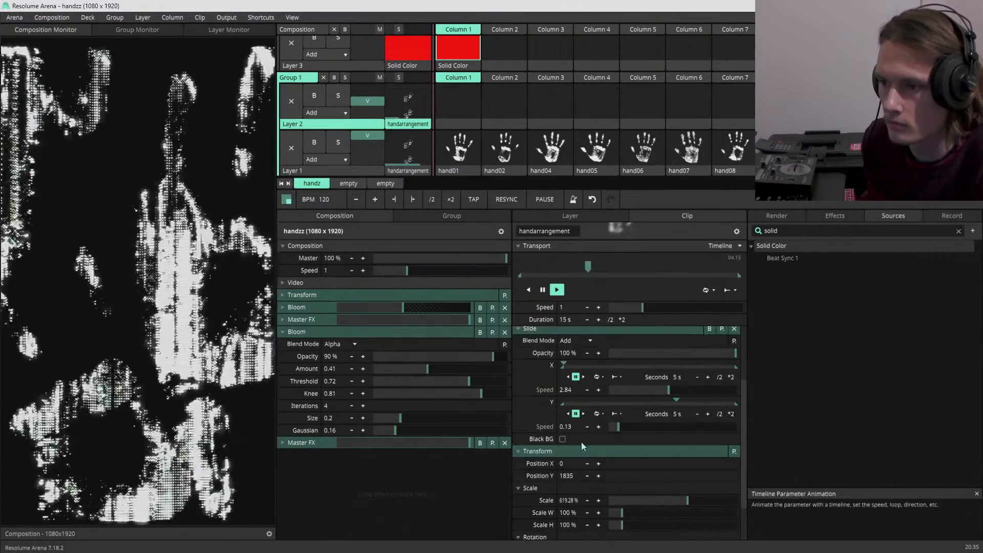
drag(687, 501, 631, 514)
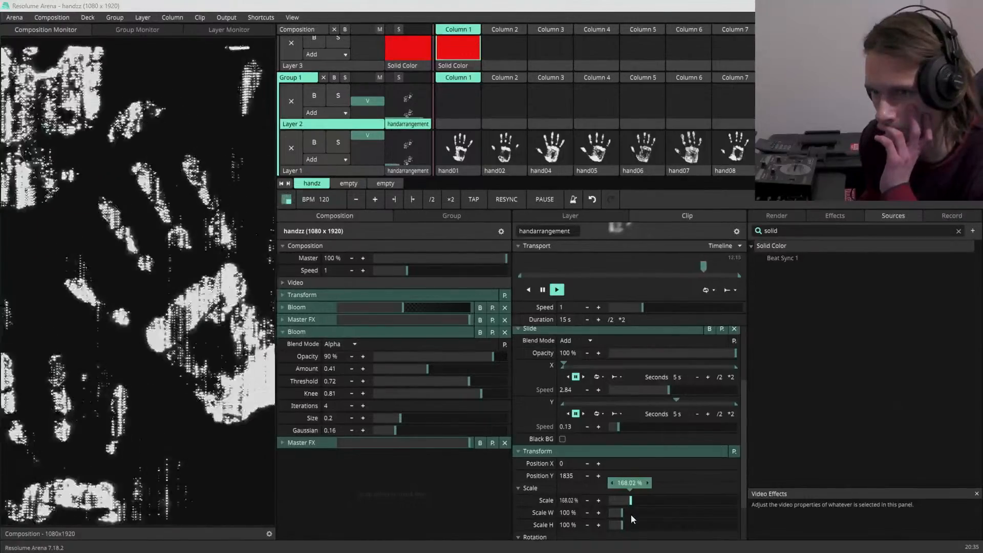
- With only Layer 2's handarrangement clip playing, remove its Slide effect's X and Y animations and bypass the effect
click(873, 149)
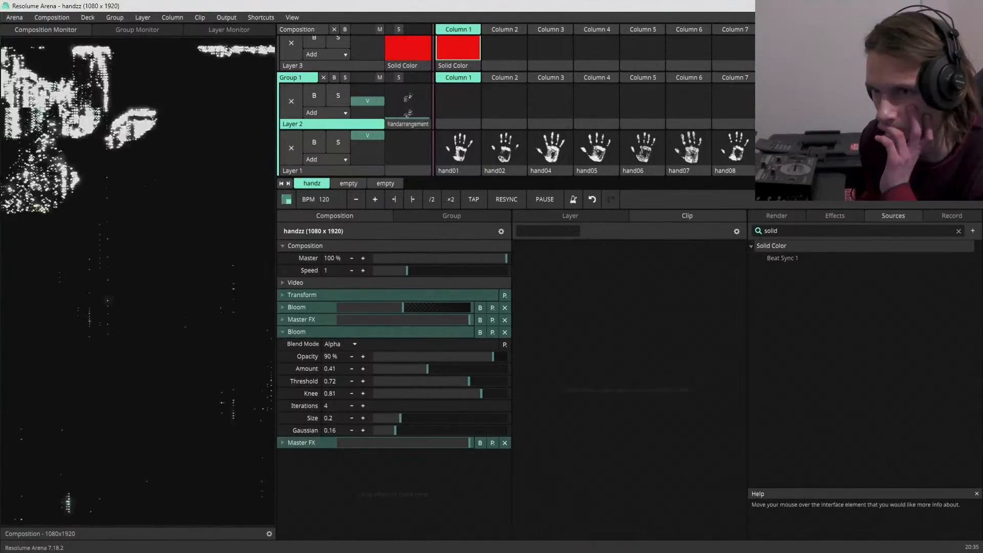
click(874, 110)
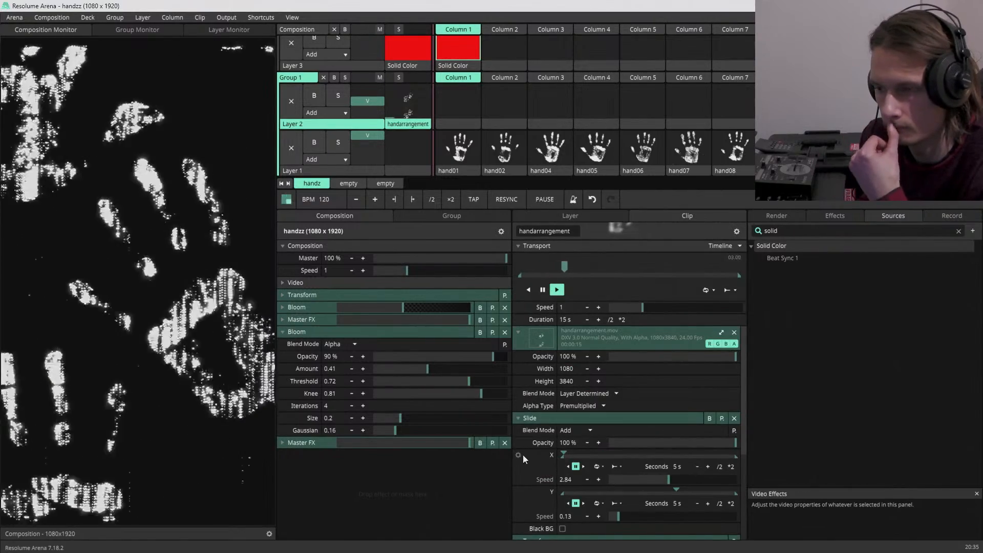
click(522, 455)
click(476, 309)
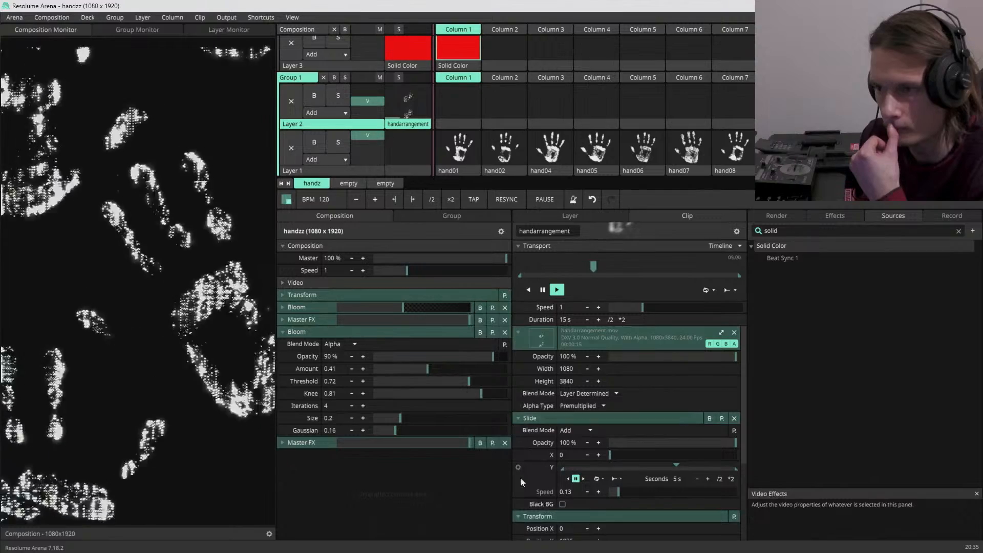
click(518, 467)
click(489, 322)
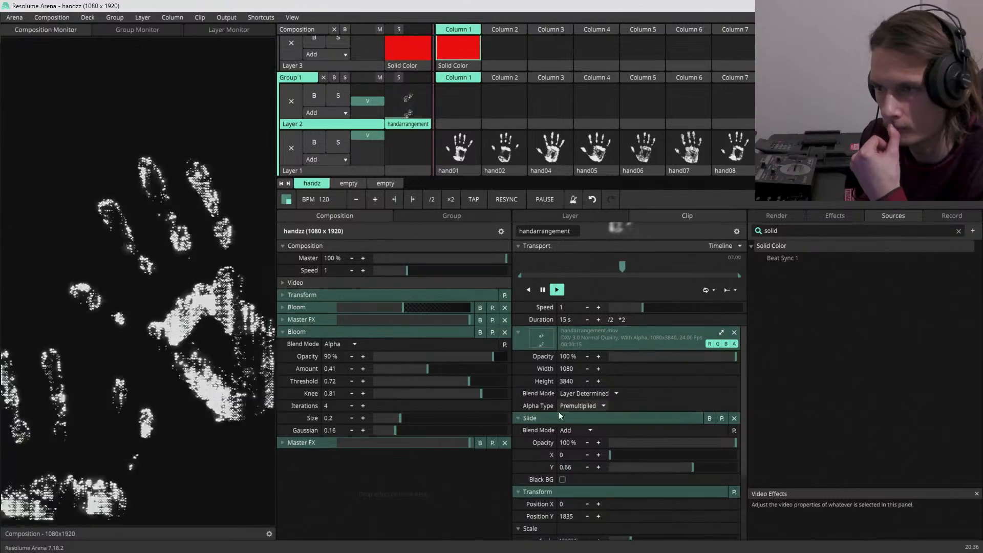
click(709, 418)
click(515, 417)
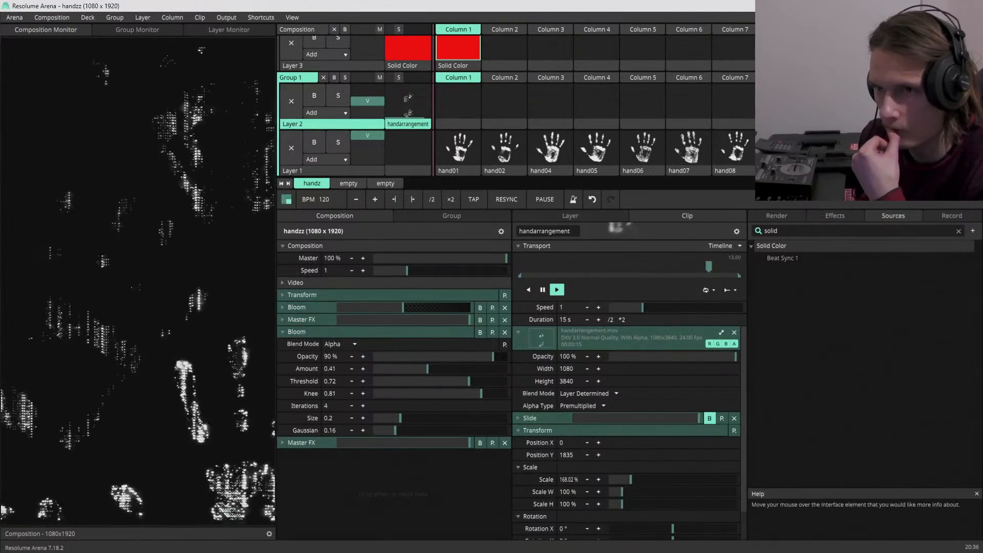
- With only Layer 1's handarrangement clip playing, set its Position X to 14, Position Y to -149 and scale to about 195%
click(827, 101)
click(827, 148)
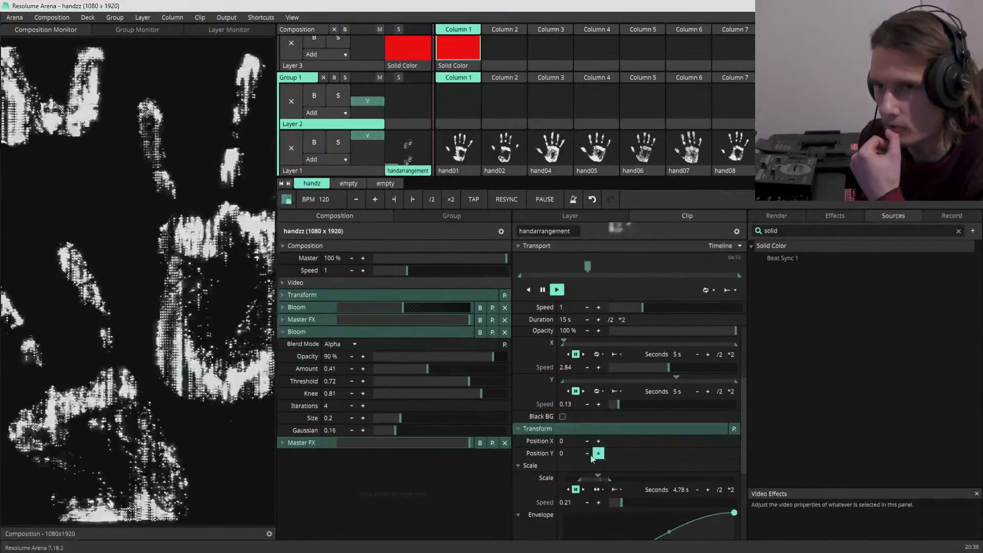
drag(539, 458, 416, 466)
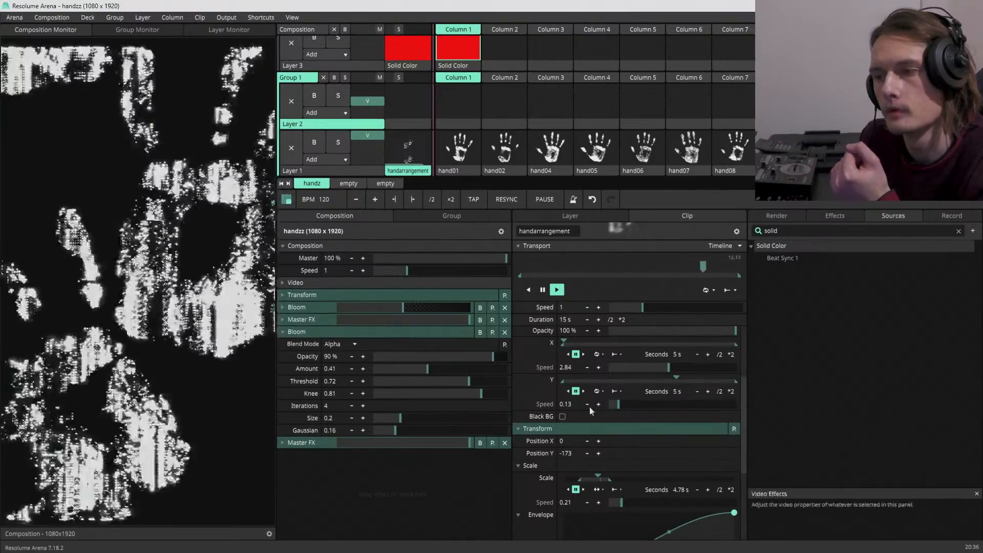
scroll(544, 385, down, 3)
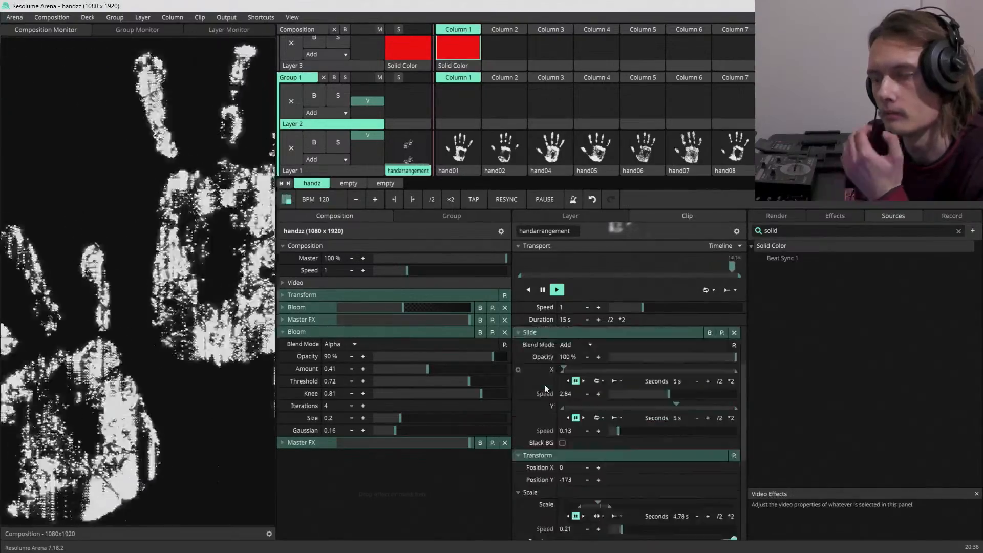
drag(597, 423, 596, 424)
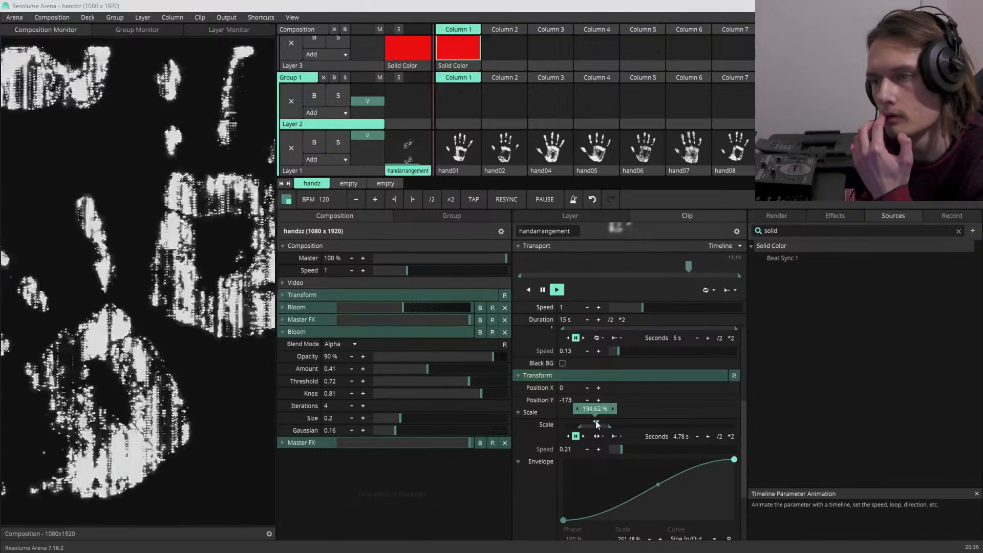
mouse_move(588, 399)
mouse_down()
mouse_move(620, 397)
mouse_move(598, 391)
mouse_up()
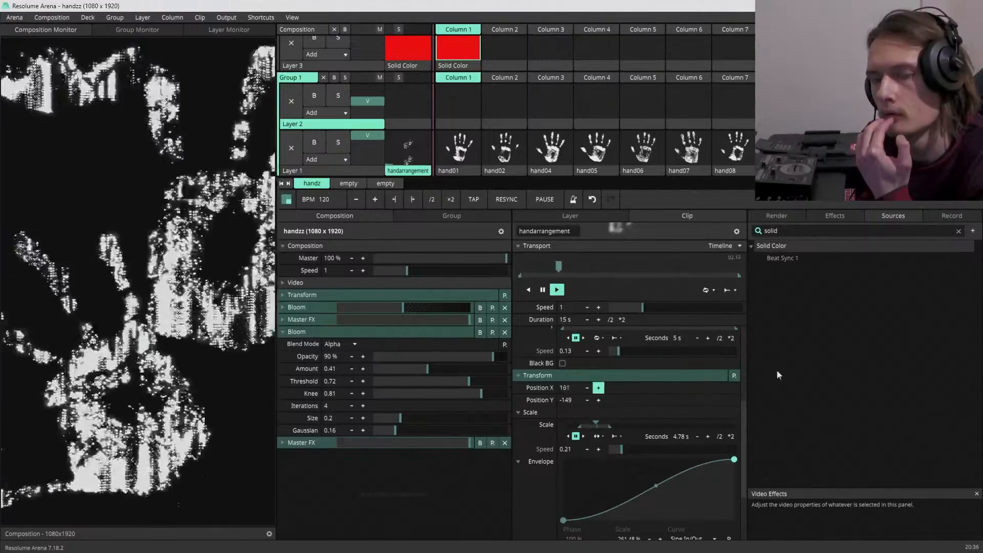
drag(777, 375, 743, 373)
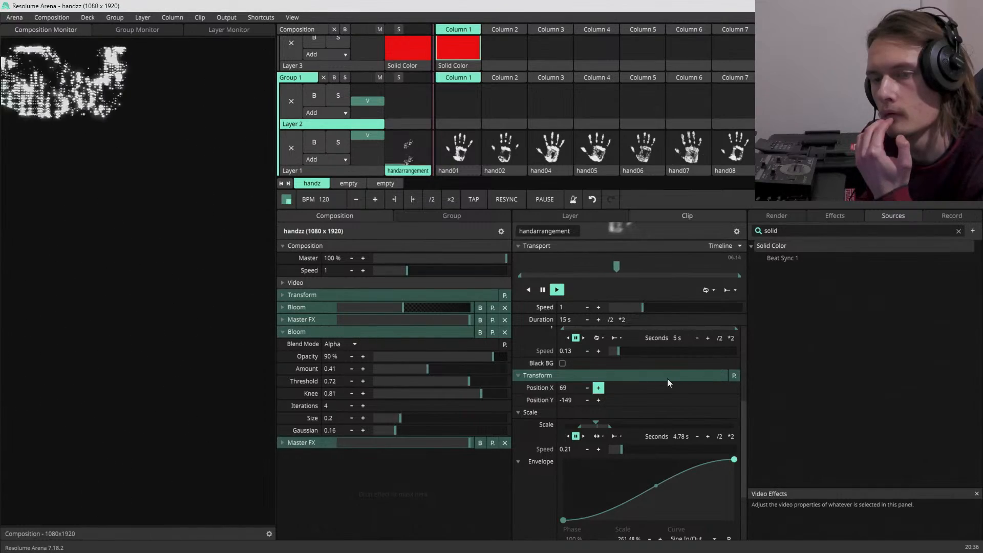
drag(668, 379, 608, 386)
drag(546, 379, 610, 379)
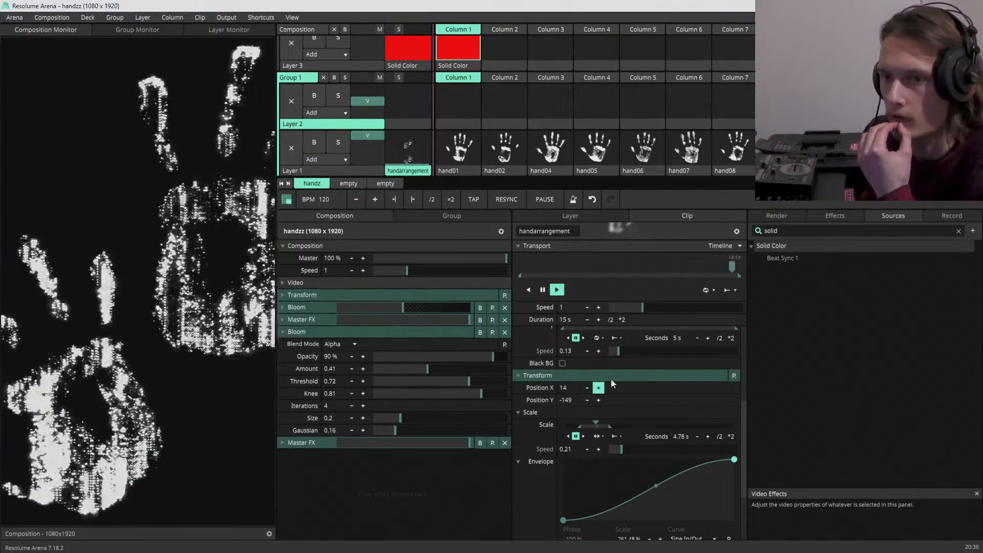
- Switch playback from Layer 1's clip to Layer 2's handarrangement clip and try to add the Flip effect to it
click(827, 148)
click(828, 103)
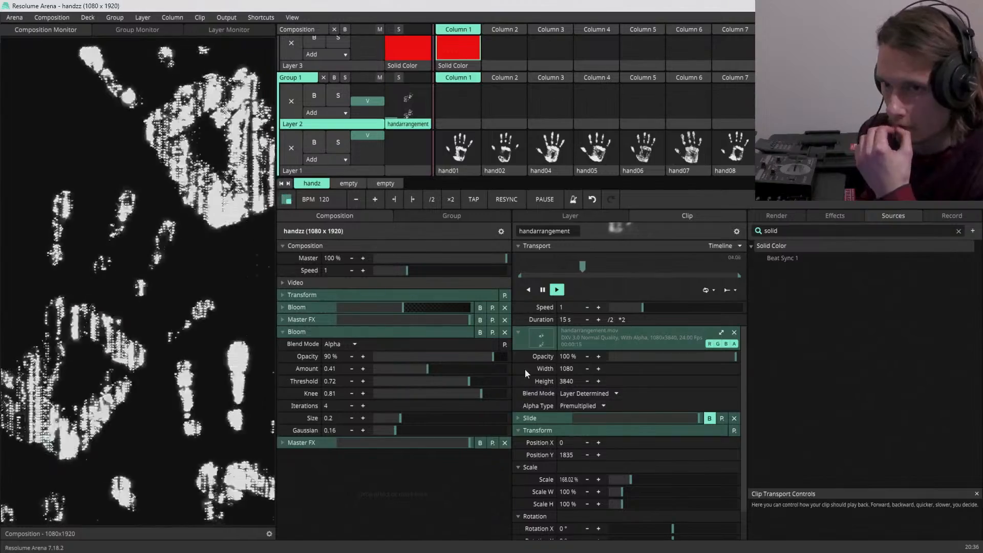
click(830, 219)
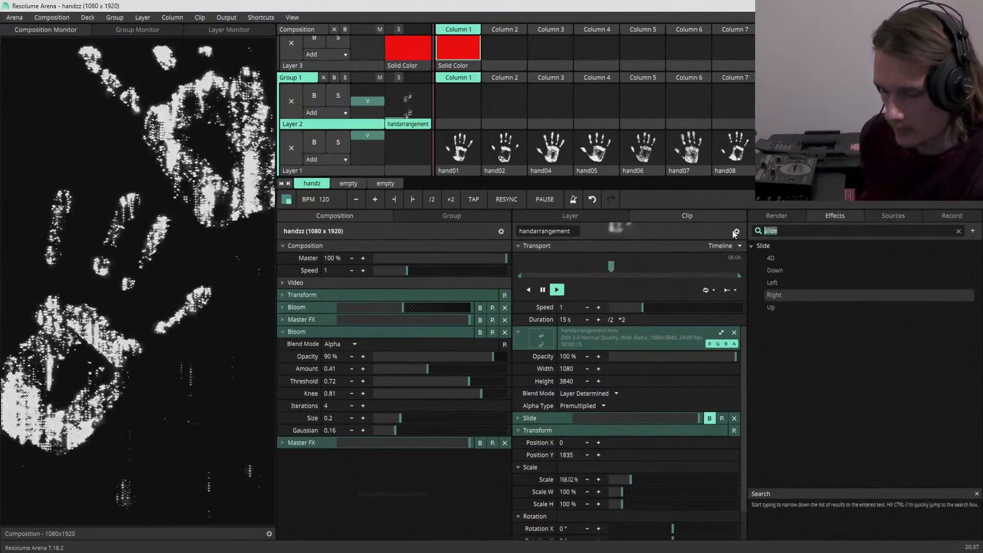
text(flip)
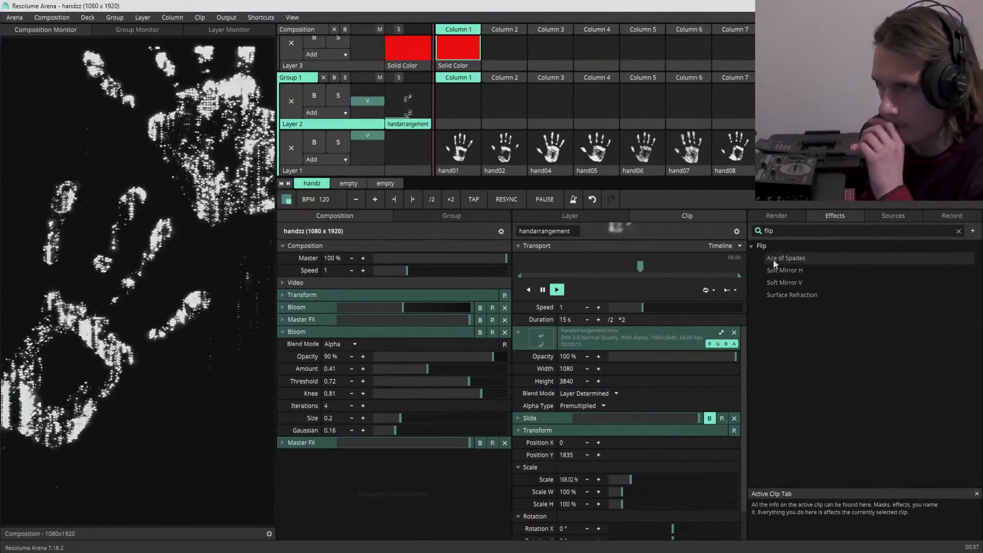
drag(770, 245, 548, 526)
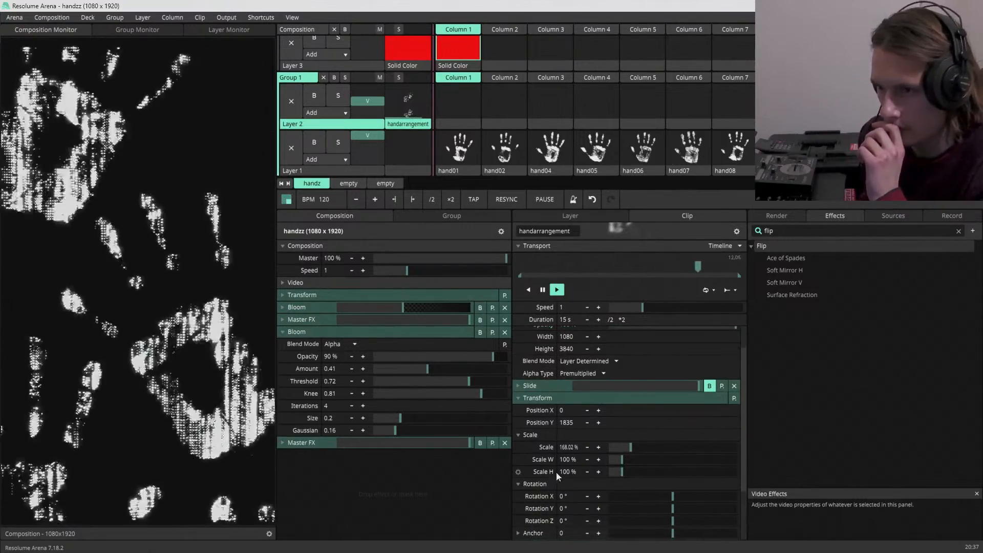
- Set Layer 2's handarrangement clip to Position X -36 and Position Y 2175, and play Layer 1's clip alongside it
drag(598, 423, 785, 413)
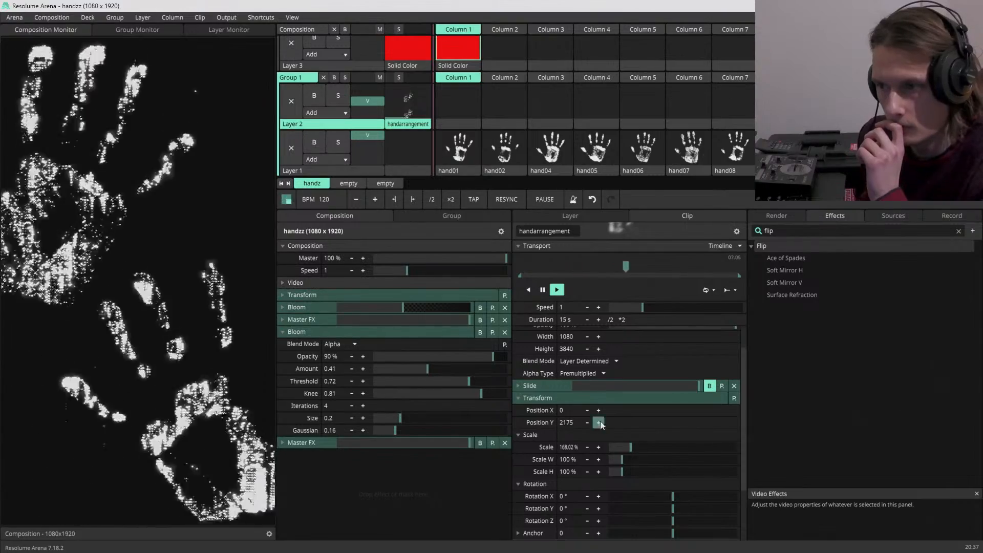
drag(621, 410, 558, 419)
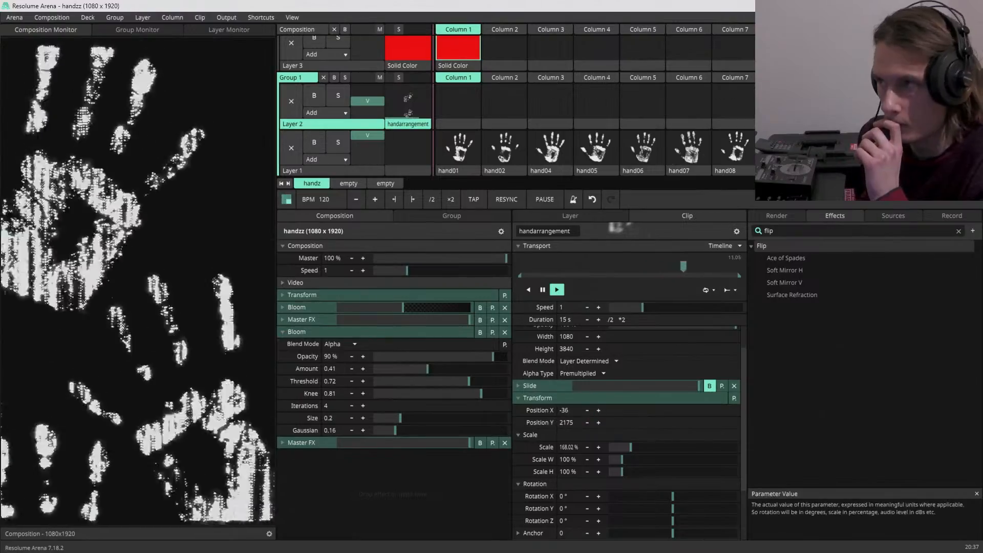
click(827, 148)
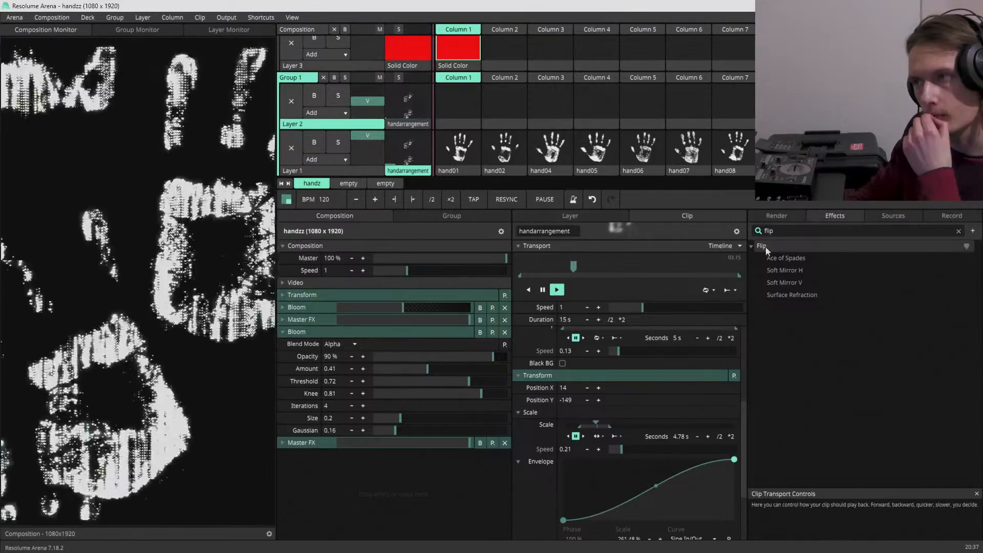
- Find the Tint effect and add it to the end of the composition's effect chain
key(BackSpace)
key(BackSpace)
key(BackSpace)
key(BackSpace)
text(tint)
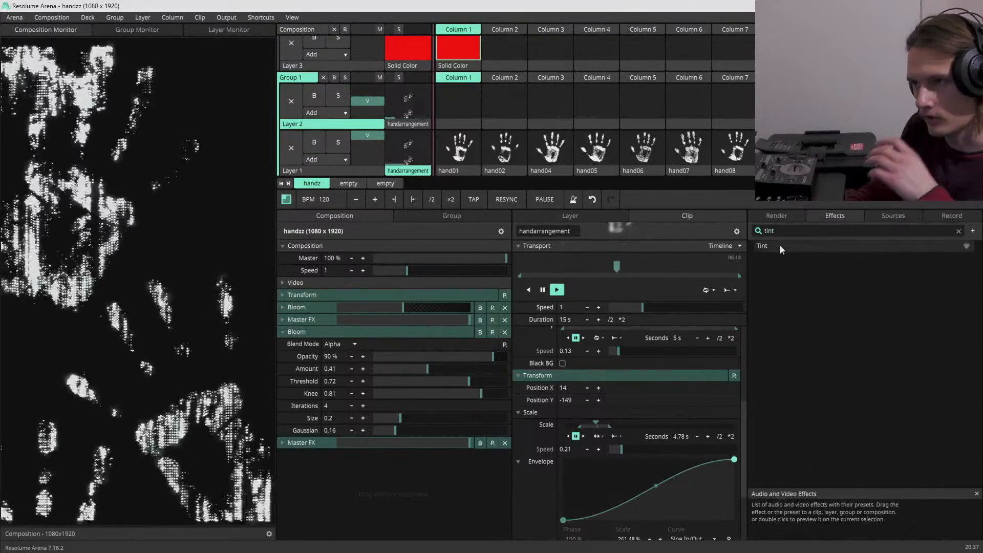
drag(779, 245, 440, 494)
- Set the Tint effect's Black To colour to black using HSB values, with brightness at 0%
click(333, 492)
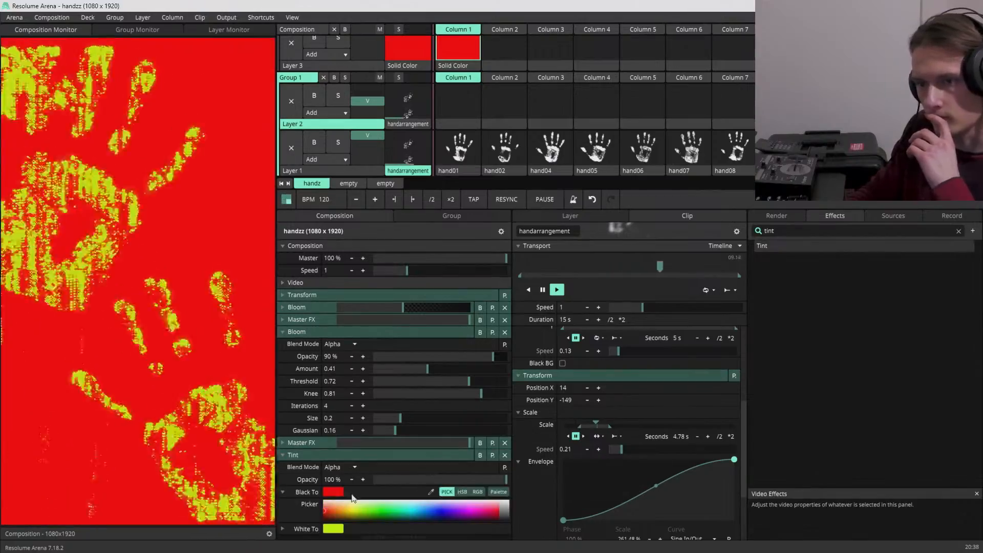
click(466, 489)
drag(405, 527, 360, 534)
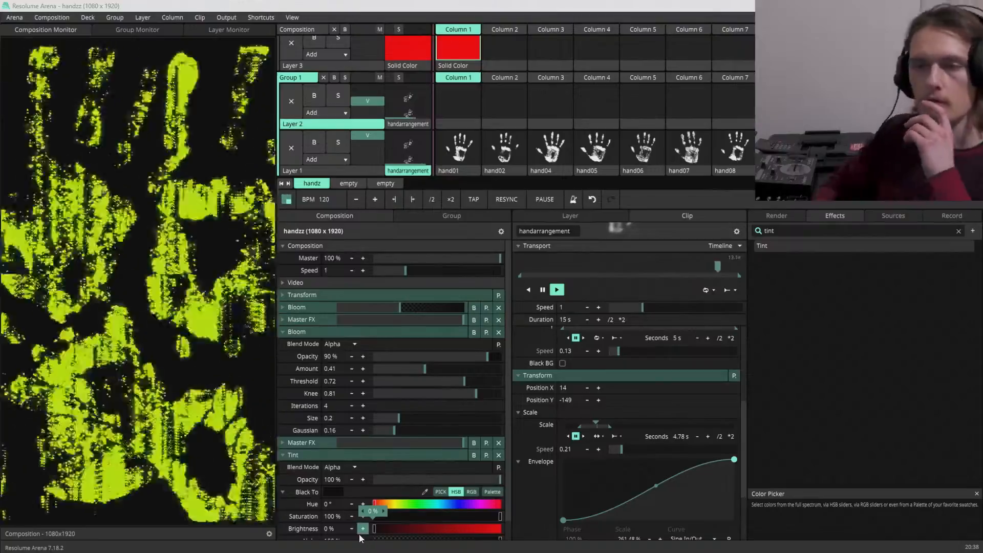
- Set the Tint's White To colour to cyan with a hue of 177.56° and its blend mode to Add
scroll(318, 494, down, 1)
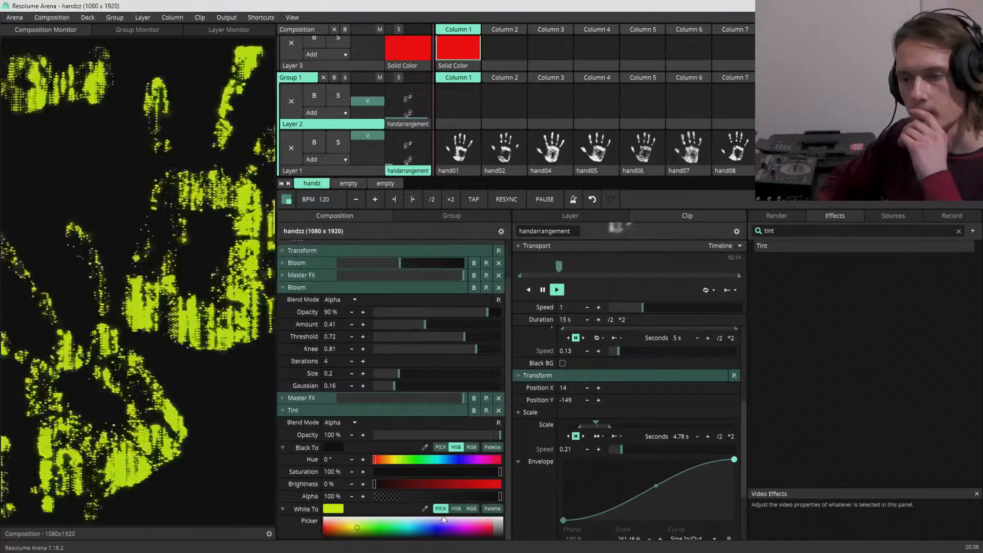
click(455, 509)
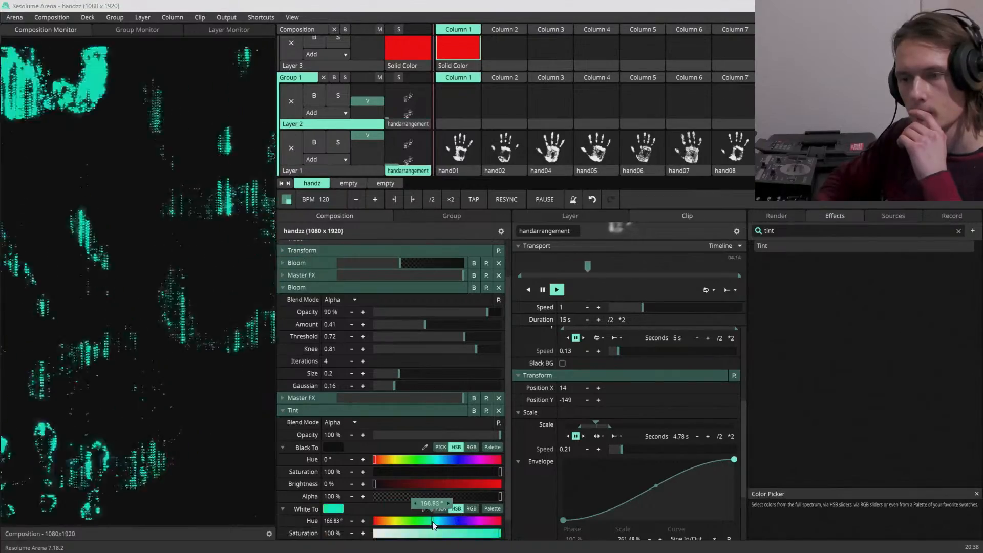
click(347, 426)
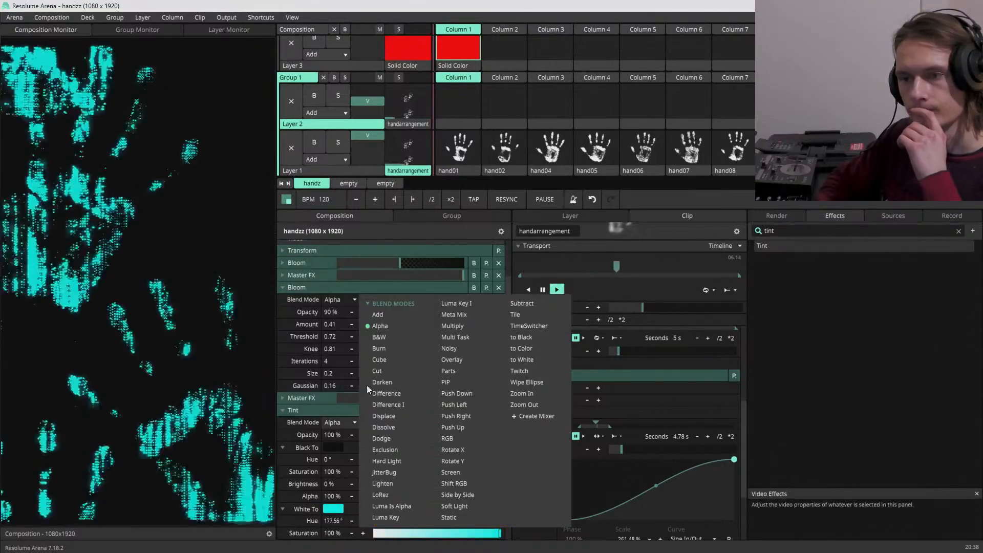
click(379, 315)
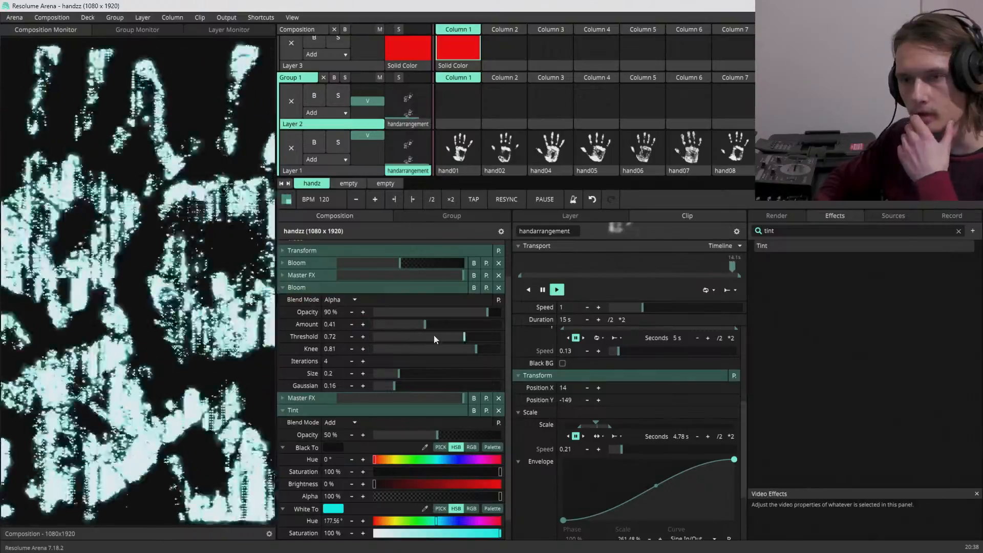
- Set the second Bloom's Threshold to 0.92 and compare the output with that Bloom and the first Master FX bypassed
drag(468, 337, 490, 341)
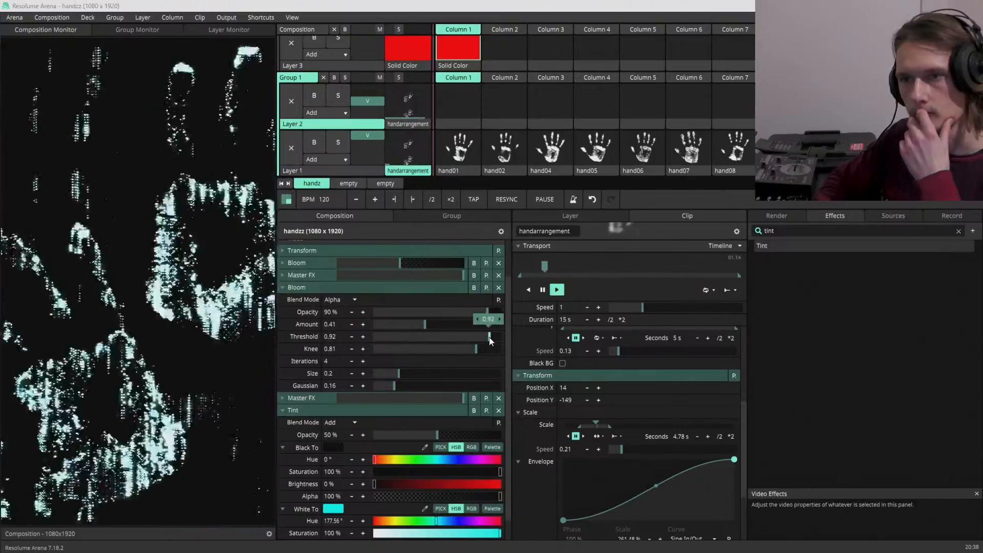
click(475, 288)
click(475, 287)
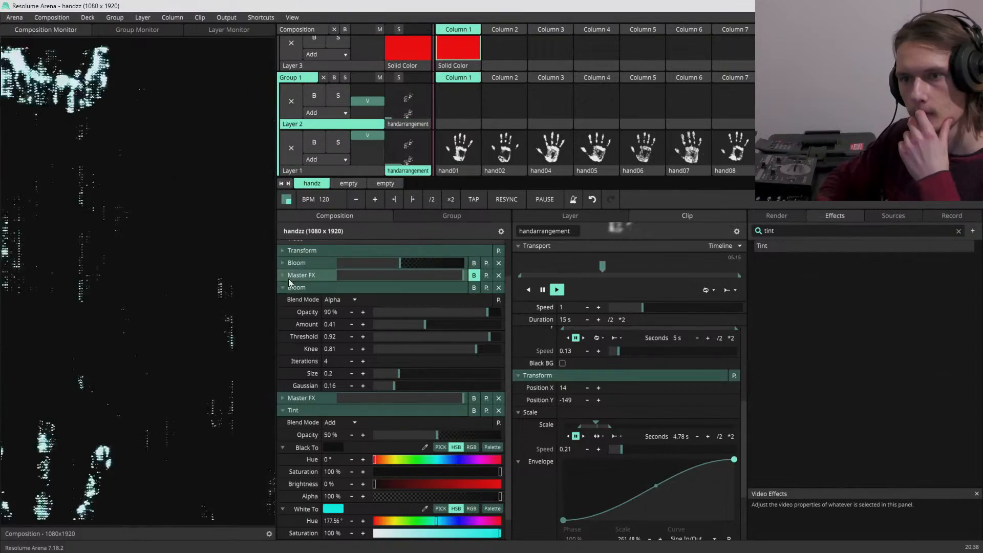
click(475, 277)
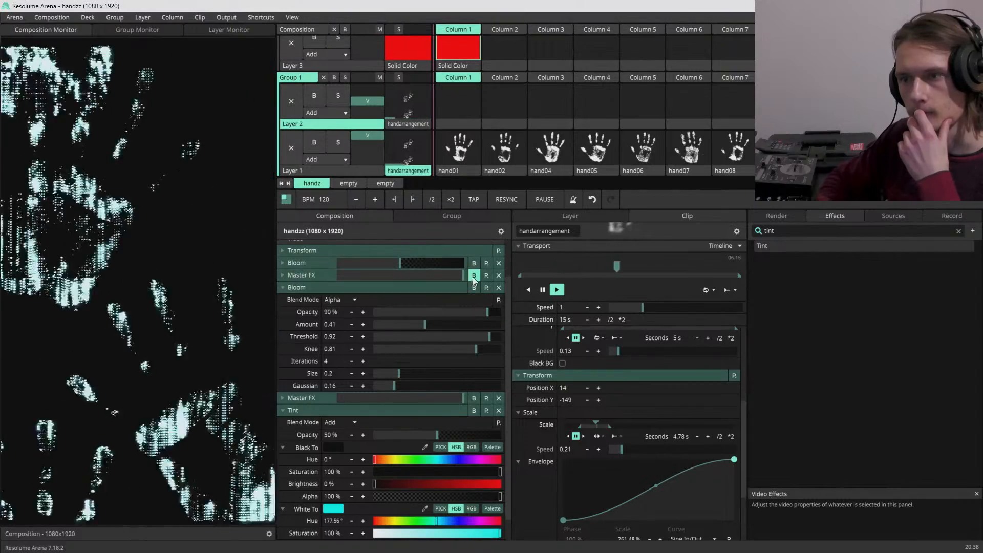
- Set Sharpen to 0.08 in the first Master FX and widen the output monitor area
click(284, 275)
scroll(302, 305, down, 3)
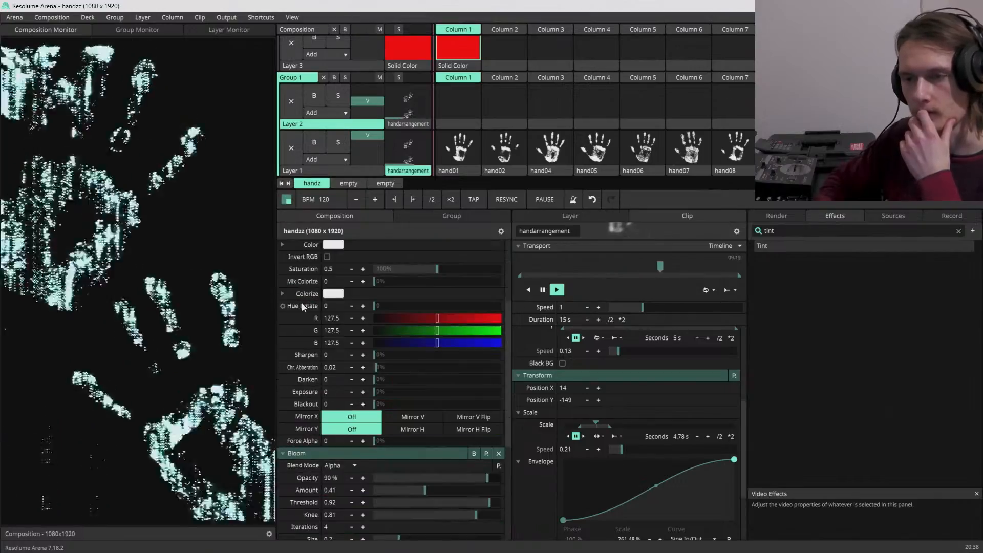
drag(378, 361, 385, 363)
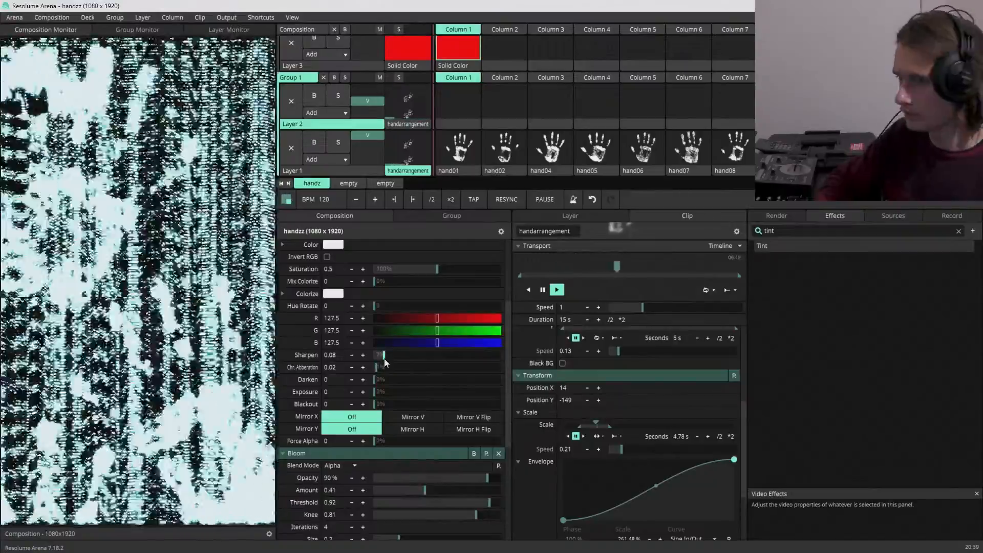
scroll(442, 116, up, 2)
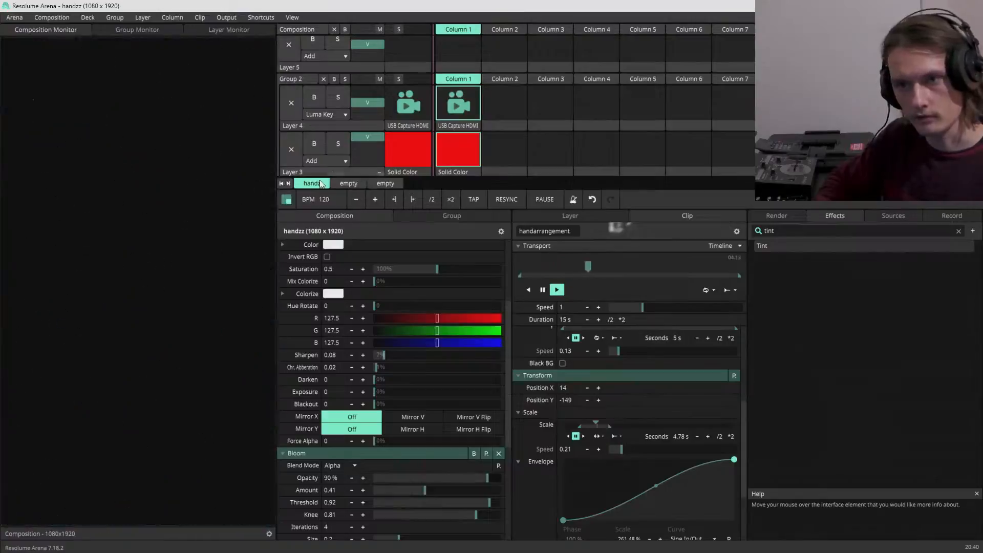
drag(277, 224, 370, 200)
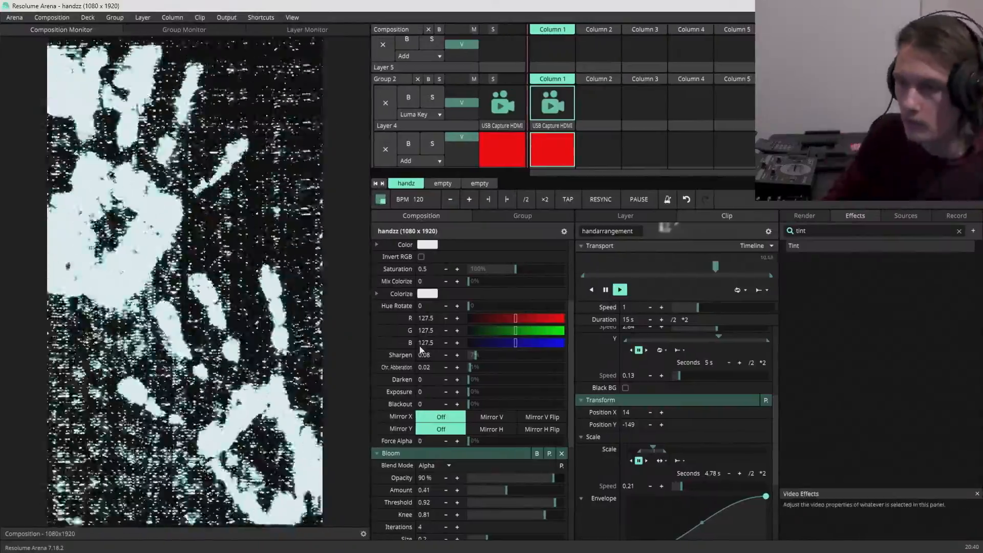
- Bypass the composition's second Bloom effect and collapse the settings of that Bloom and the first Master FX
scroll(420, 348, down, 3)
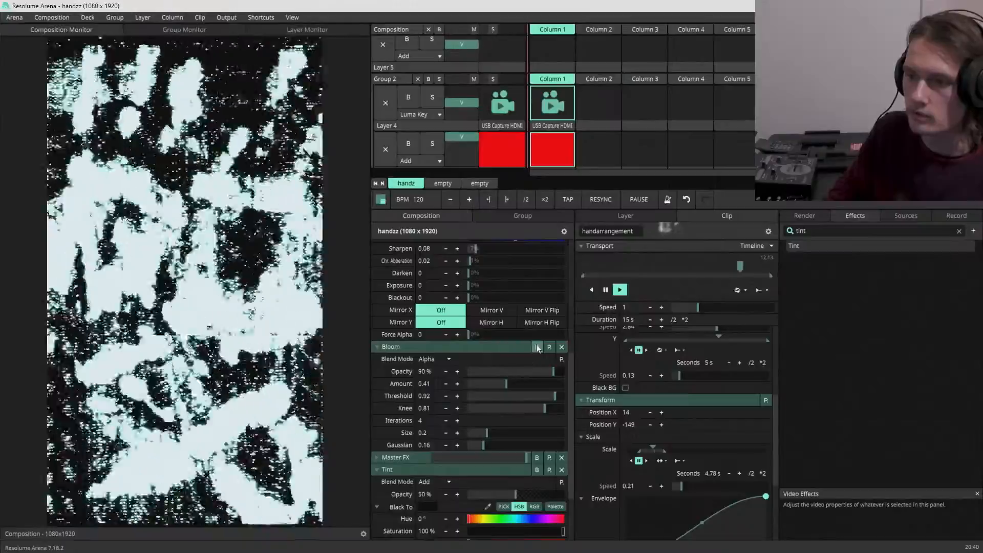
click(537, 347)
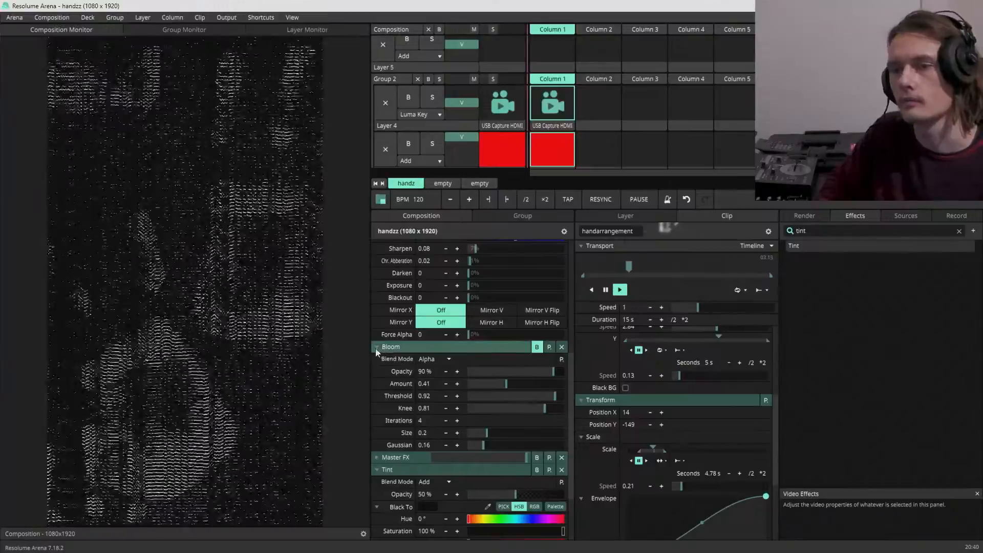
click(384, 347)
scroll(401, 370, up, 8)
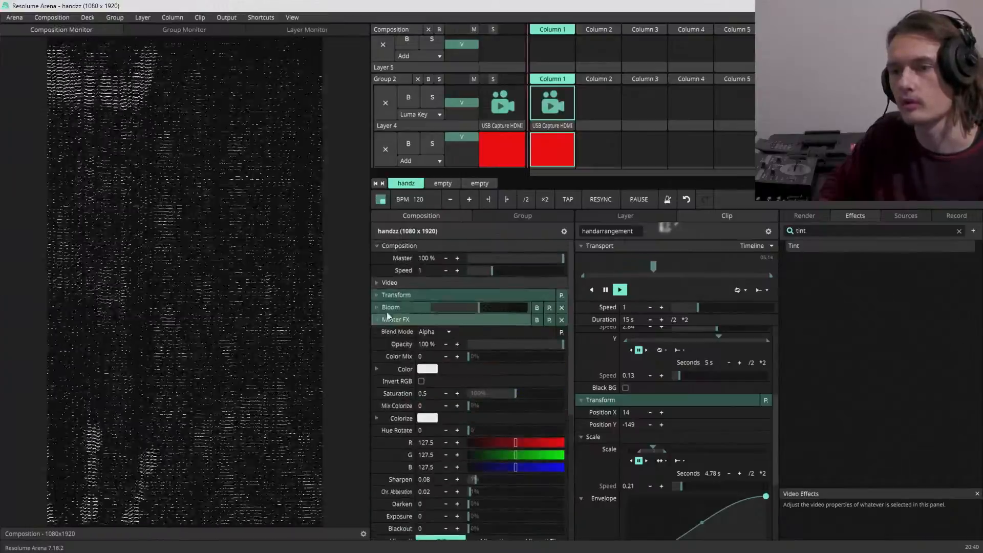
click(375, 321)
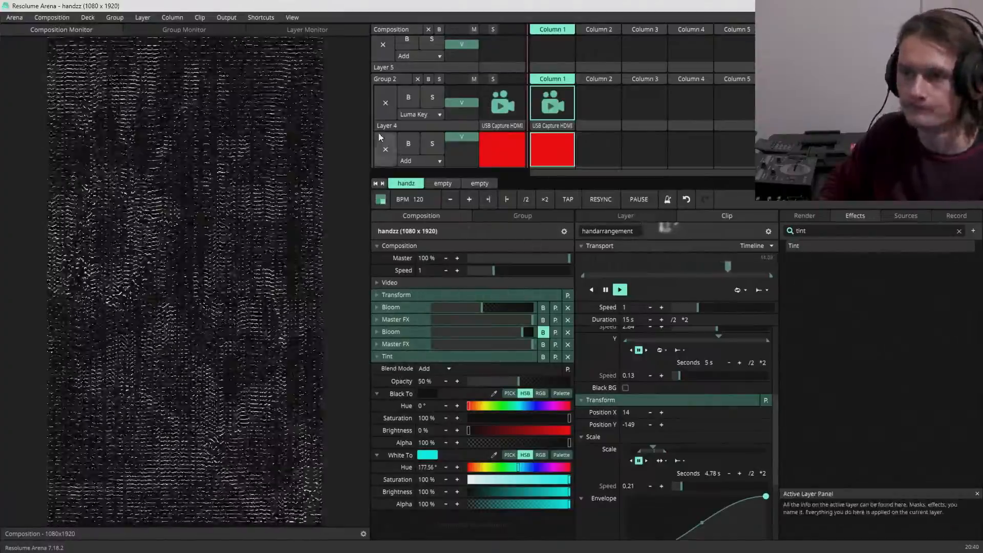
- Set the layer monitor to show Layer 4, the USB Capture HDMI layer
click(317, 30)
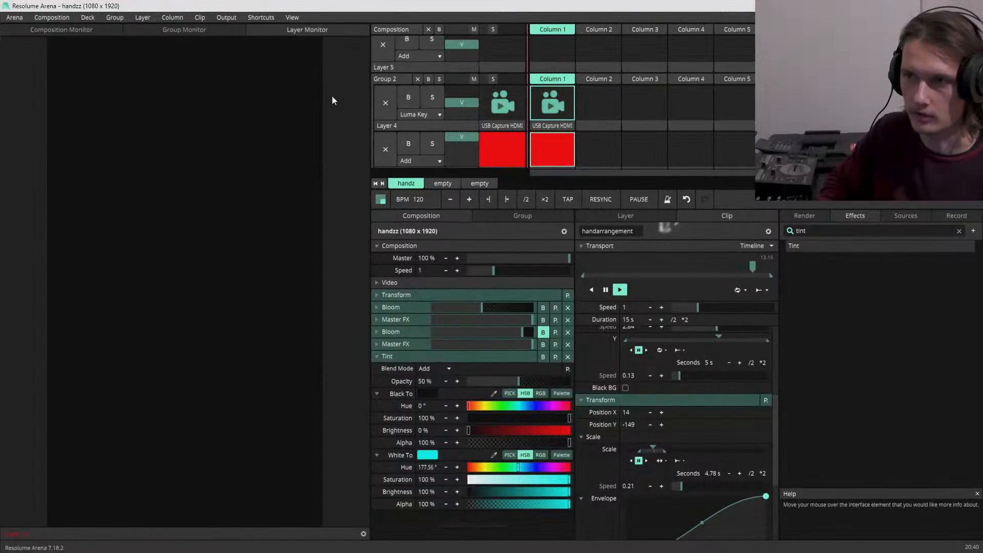
click(363, 534)
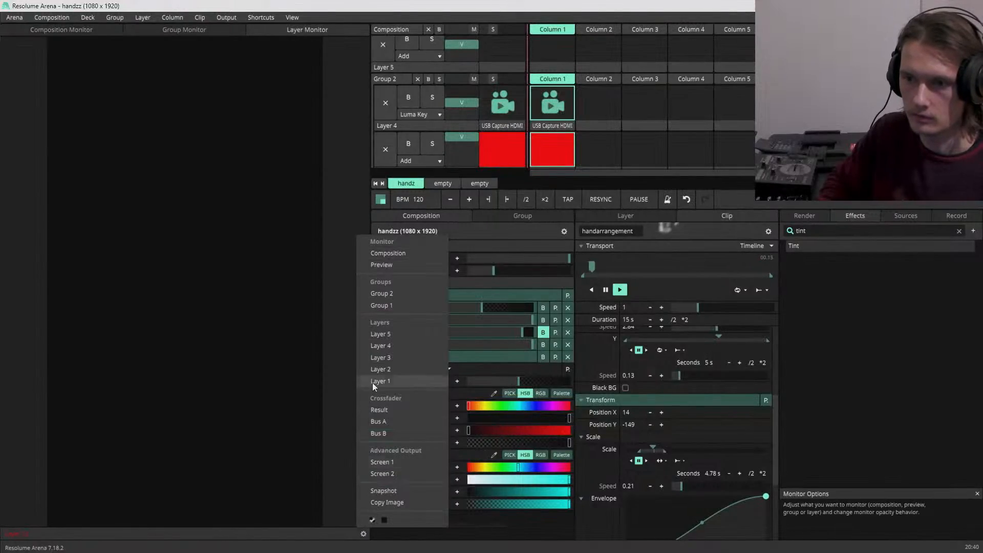
click(388, 347)
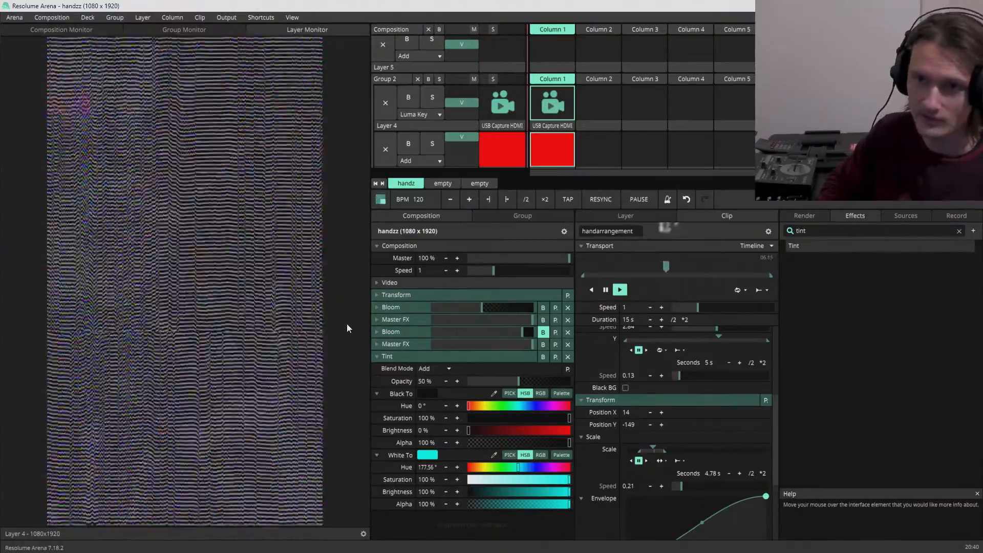
- Compare the group, Layer 4 and composition outputs, ending on the composition output
click(196, 30)
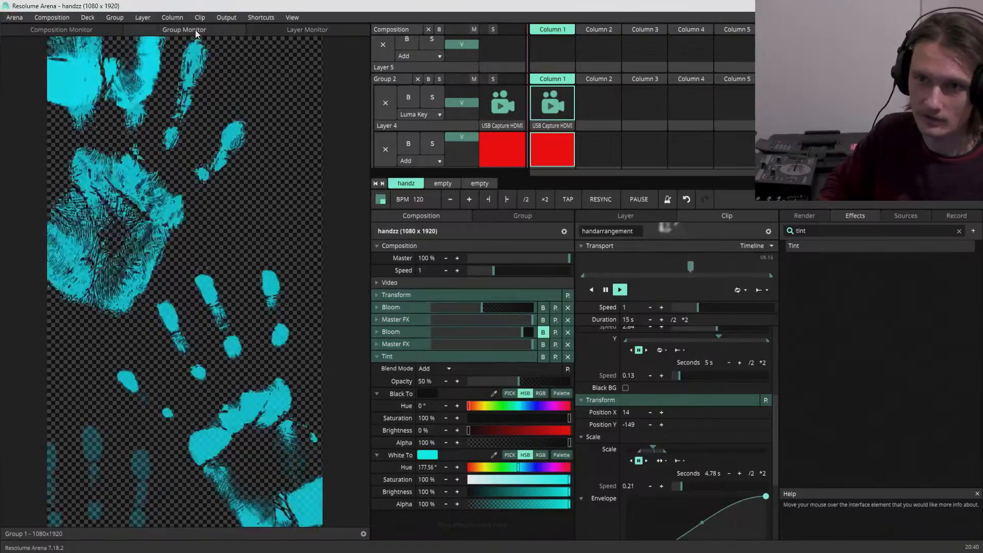
click(274, 33)
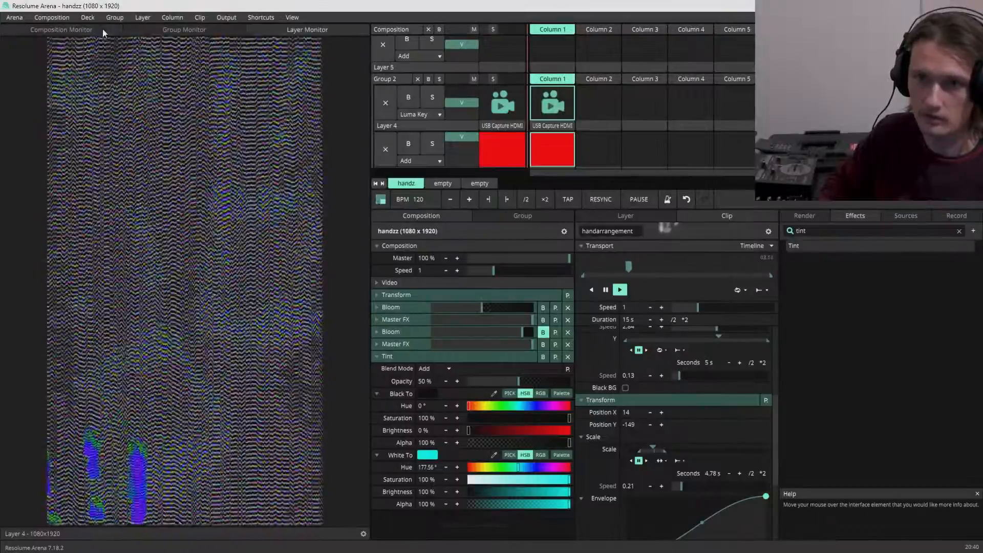
click(102, 28)
click(274, 33)
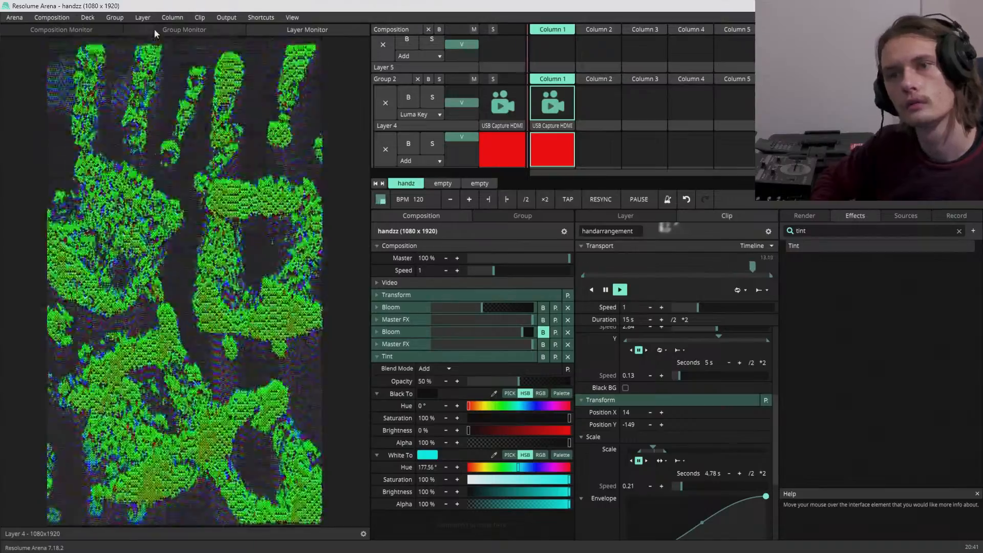
click(155, 28)
click(94, 30)
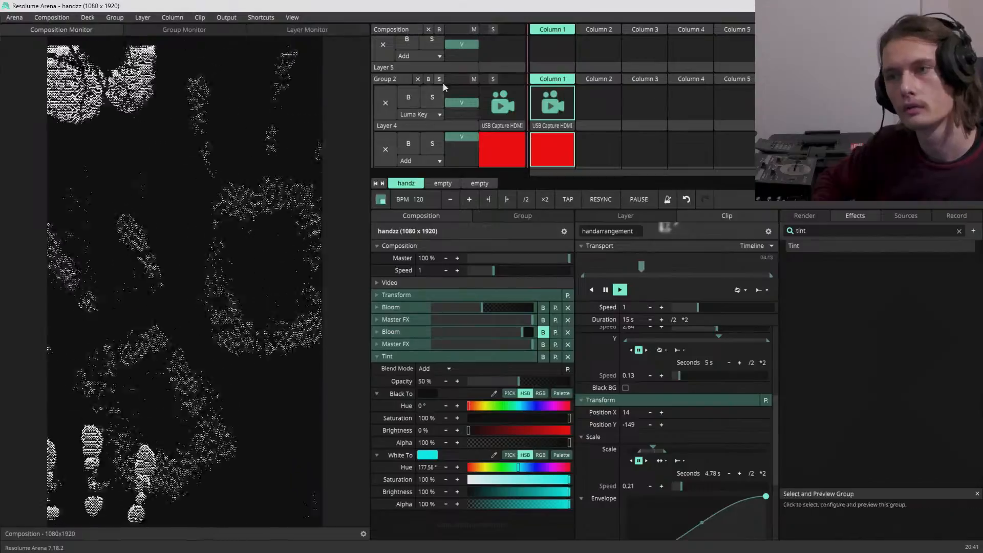
- Raise the video opacity of Layer 4, the USB Capture HDMI layer, slightly
scroll(606, 105, up, 1)
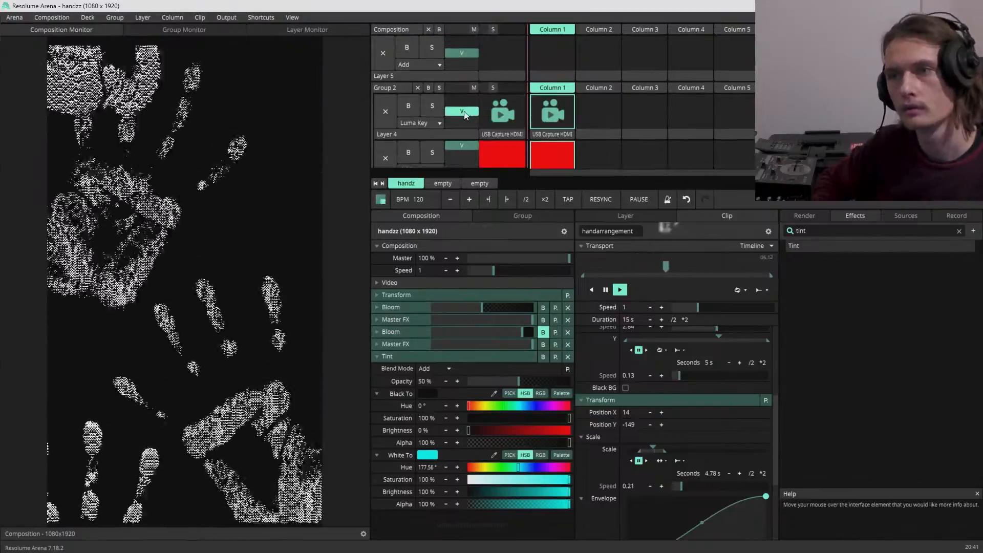
drag(463, 112, 464, 113)
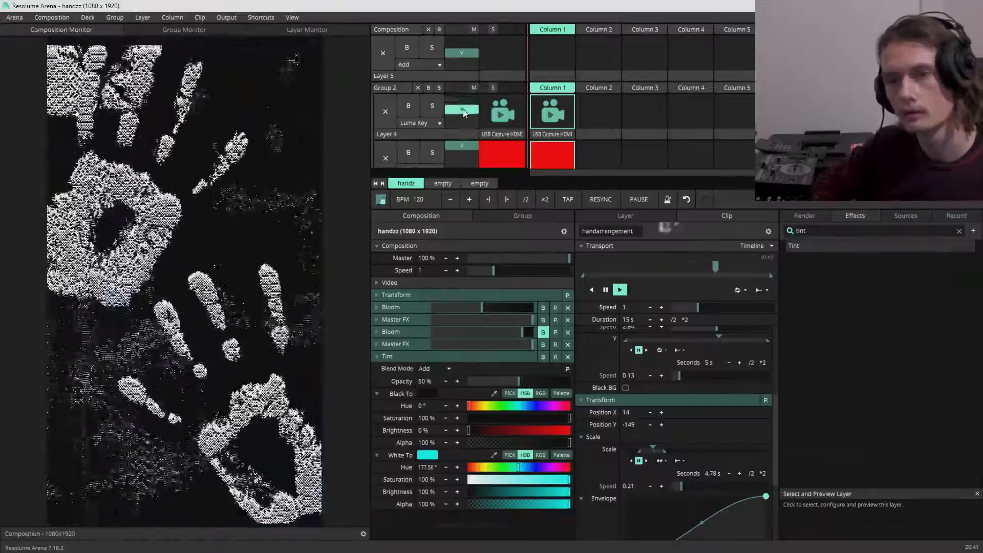
- Look through the layer stack of Group 1 and Group 2 while the composition output plays
scroll(620, 103, down, 2)
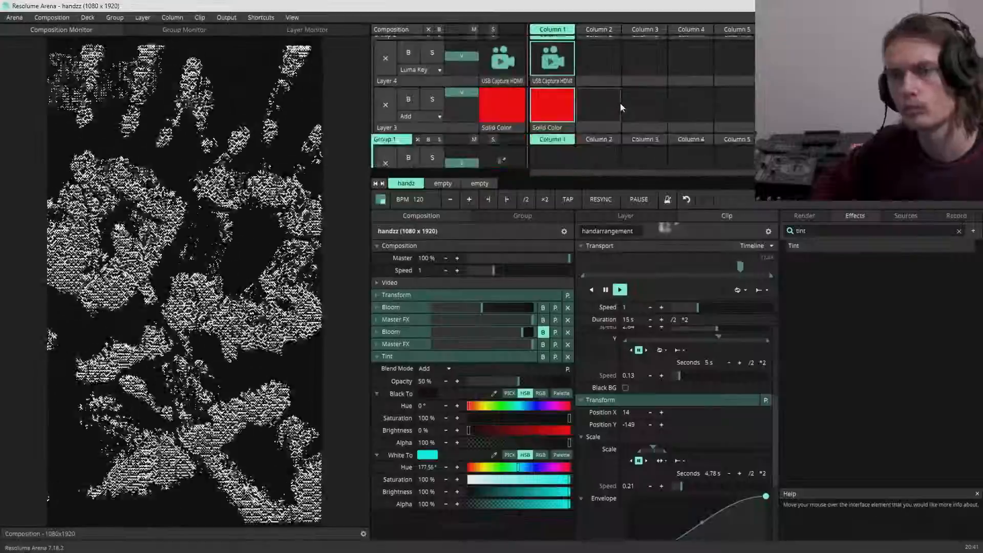
scroll(620, 103, up, 1)
scroll(620, 103, down, 1)
scroll(620, 103, down, 1)
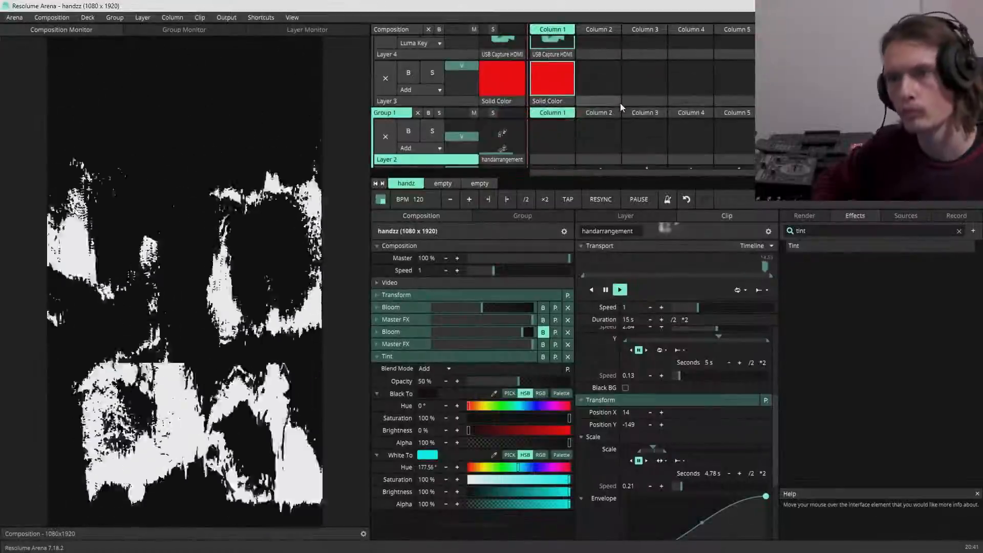
scroll(620, 103, down, 1)
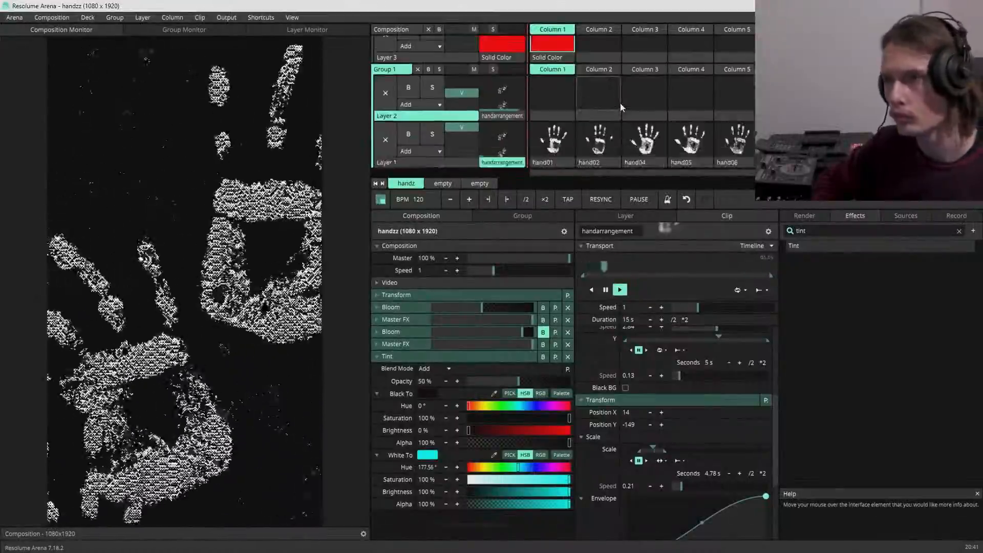
scroll(621, 106, up, 2)
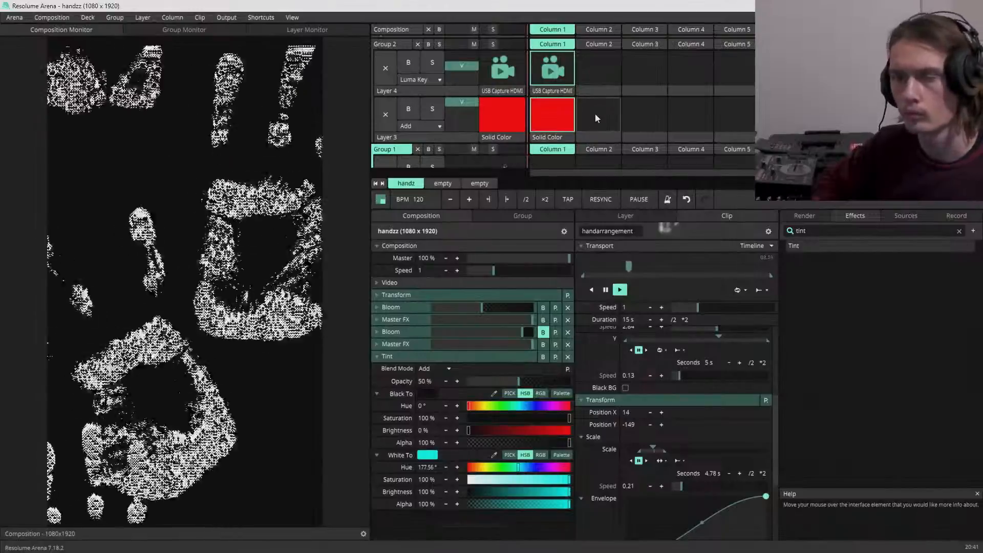
scroll(596, 113, down, 2)
scroll(595, 114, up, 1)
scroll(595, 114, up, 1)
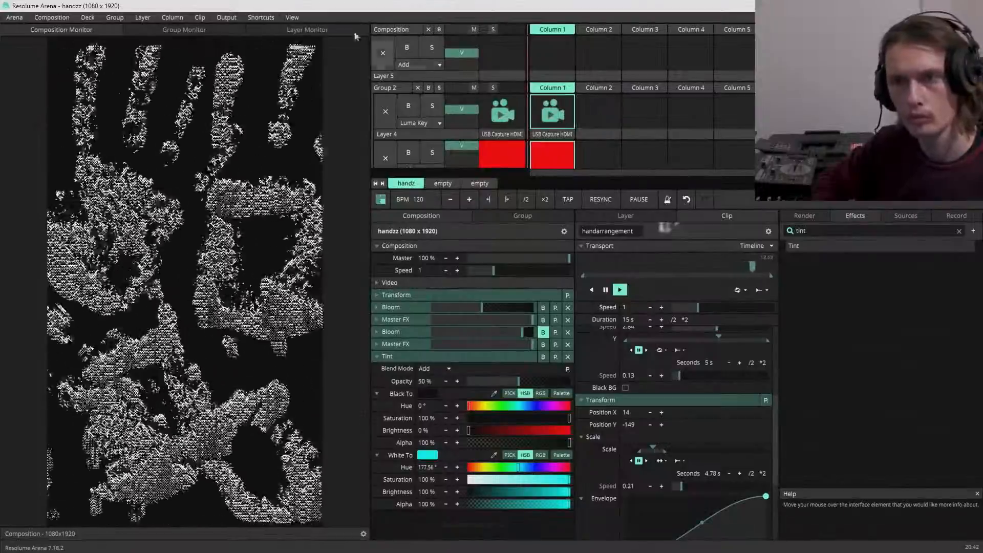
- Show the Layer 4 output in the monitor and open the properties of Layer 2's handarrangement clip
click(308, 29)
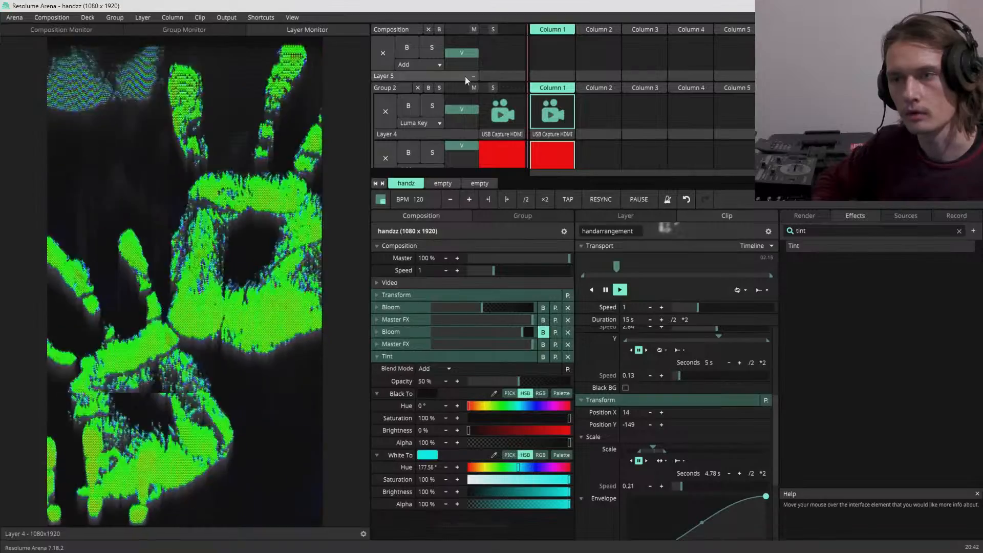
scroll(616, 104, down, 1)
scroll(616, 103, down, 2)
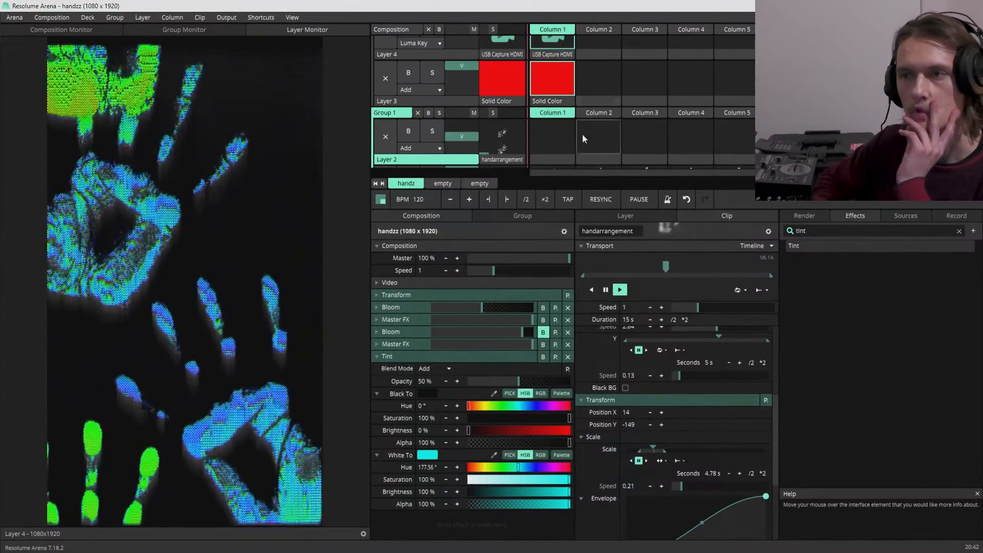
drag(577, 173, 620, 172)
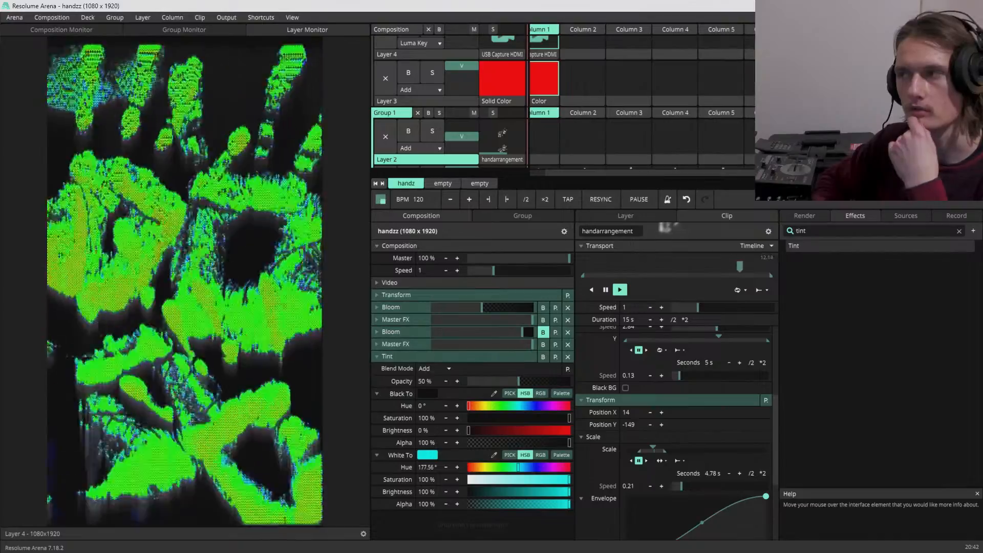
scroll(564, 112, down, 2)
click(502, 116)
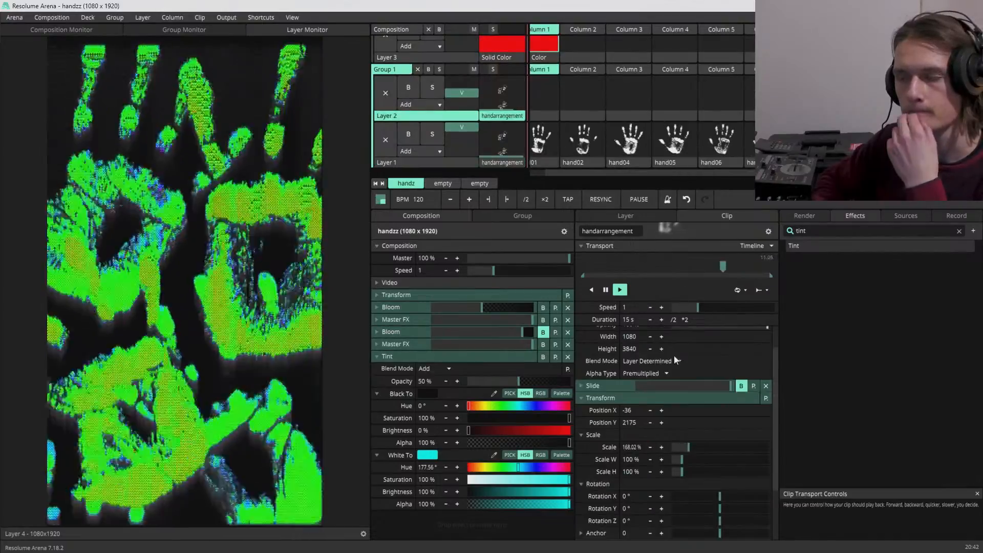
- Reduce the scale of Layer 2's handarrangement clip to 99.1 % and set its Position Y to 939
drag(689, 447, 687, 450)
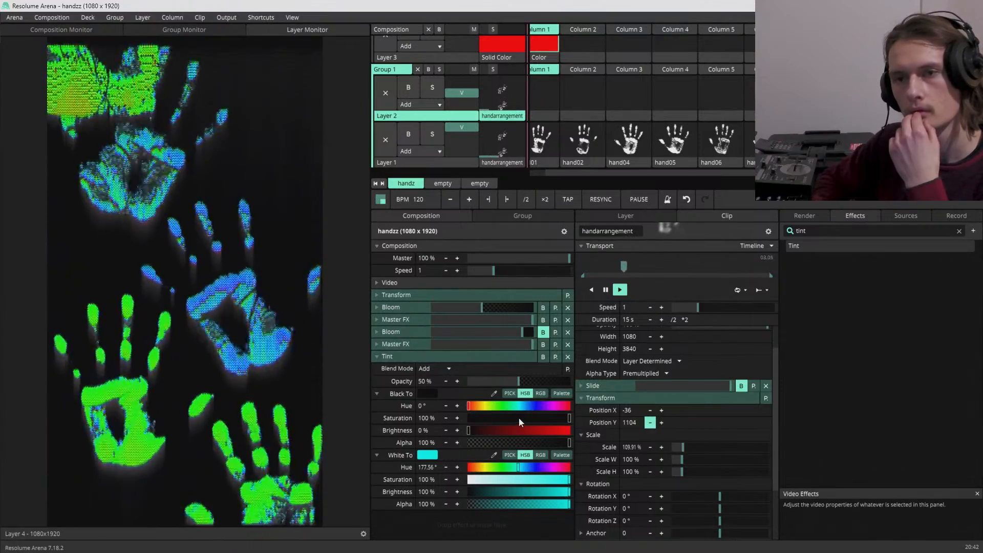
double_click(631, 448)
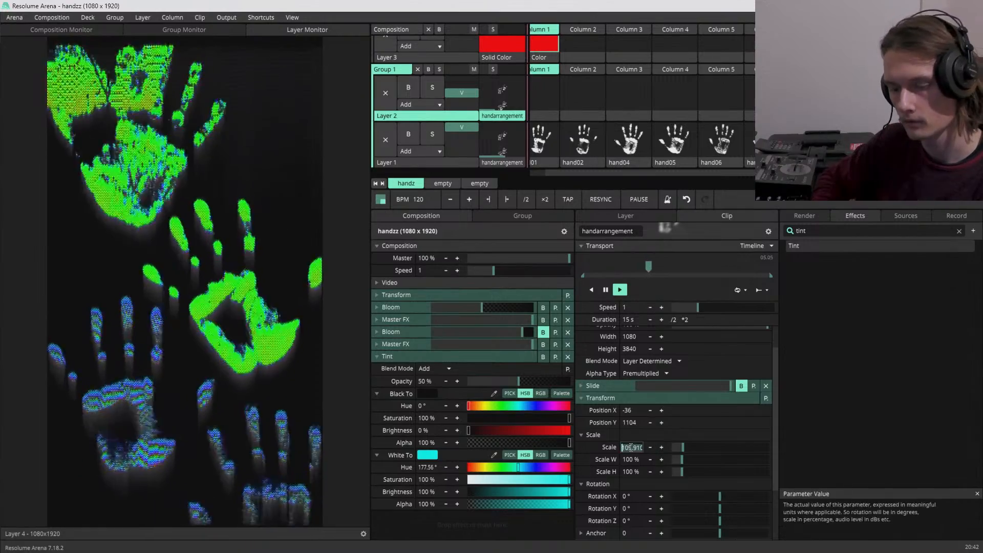
text(100)
key(Return)
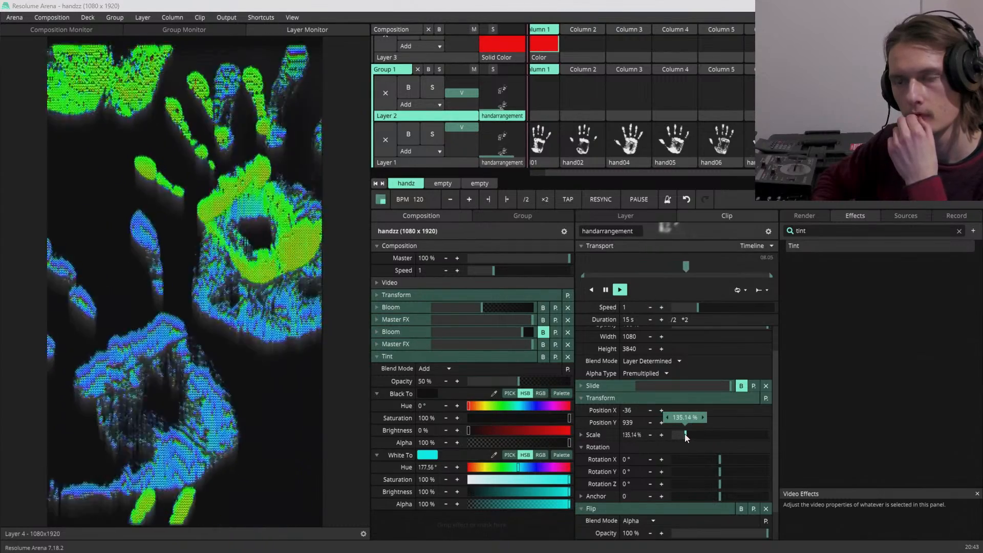
drag(686, 434, 680, 436)
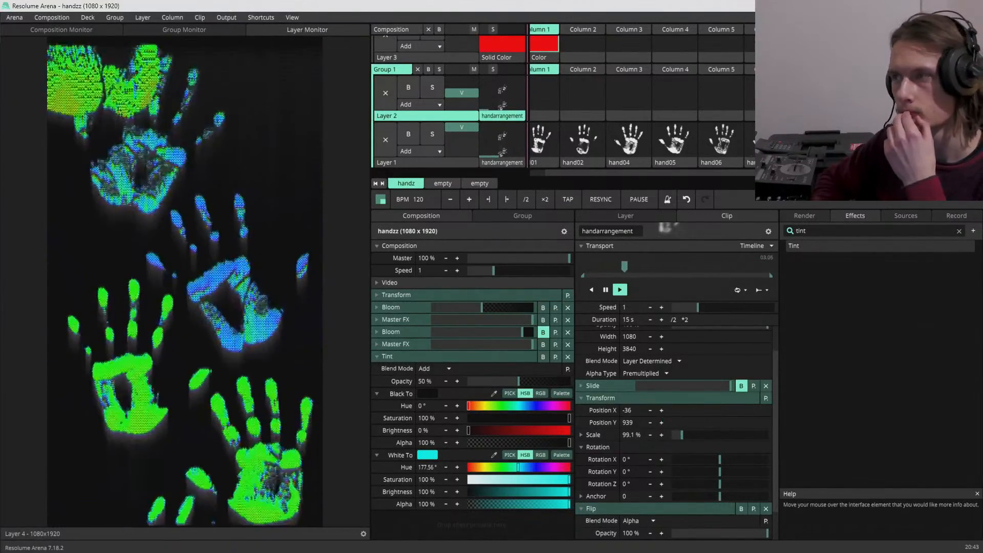
- Adjust the scale animation of Layer 1's handarrangement clip and set its Position Y to -247
click(502, 163)
scroll(606, 401, up, 2)
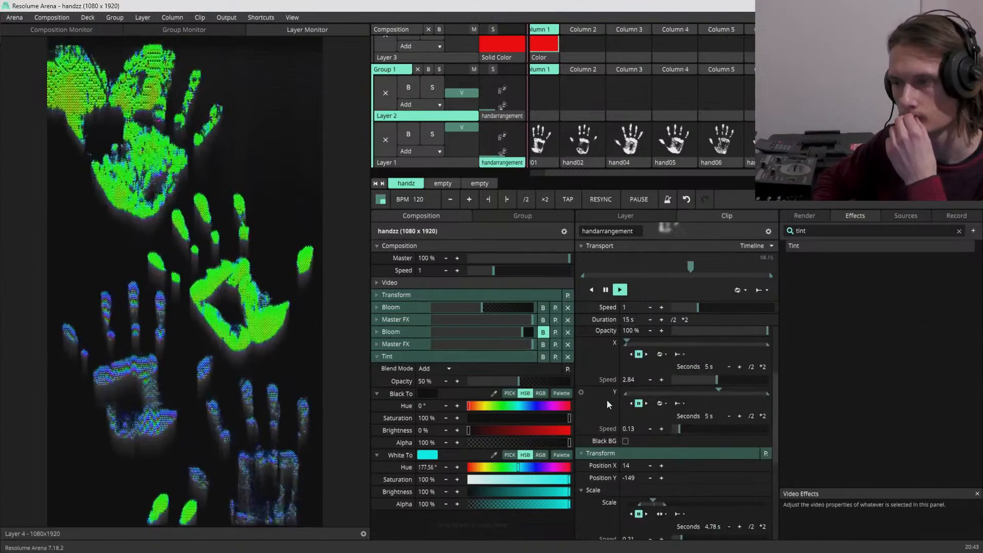
scroll(607, 403, up, 3)
click(581, 387)
scroll(589, 392, up, 2)
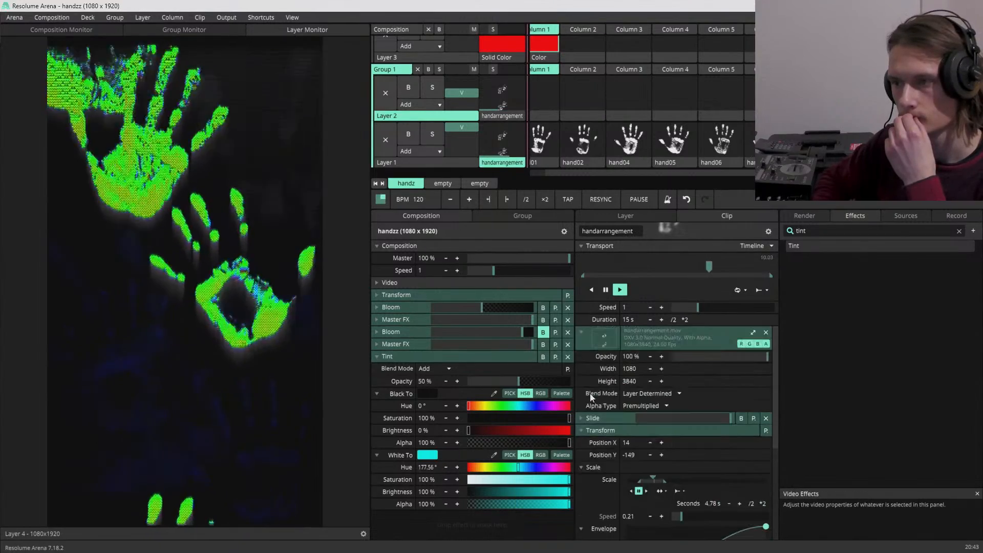
click(581, 333)
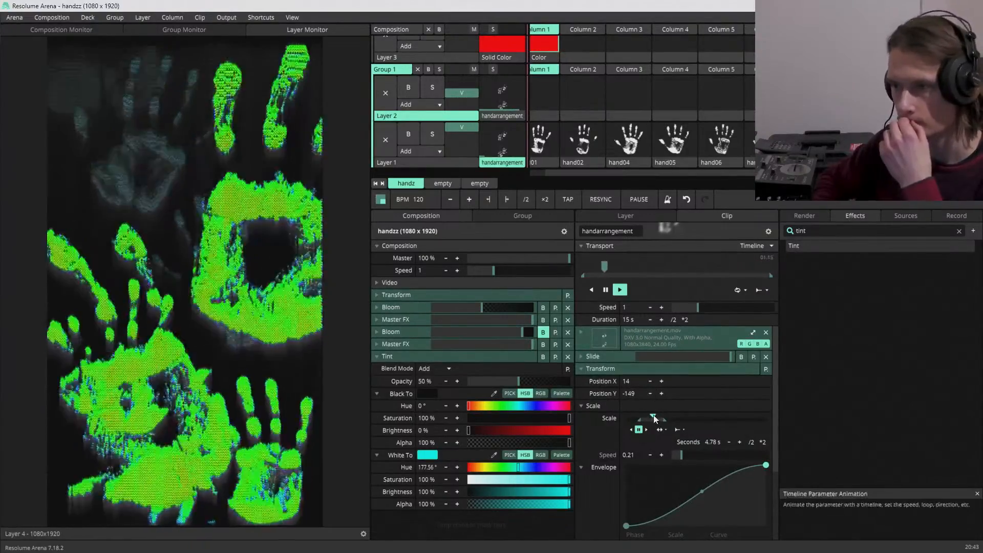
drag(653, 416, 561, 348)
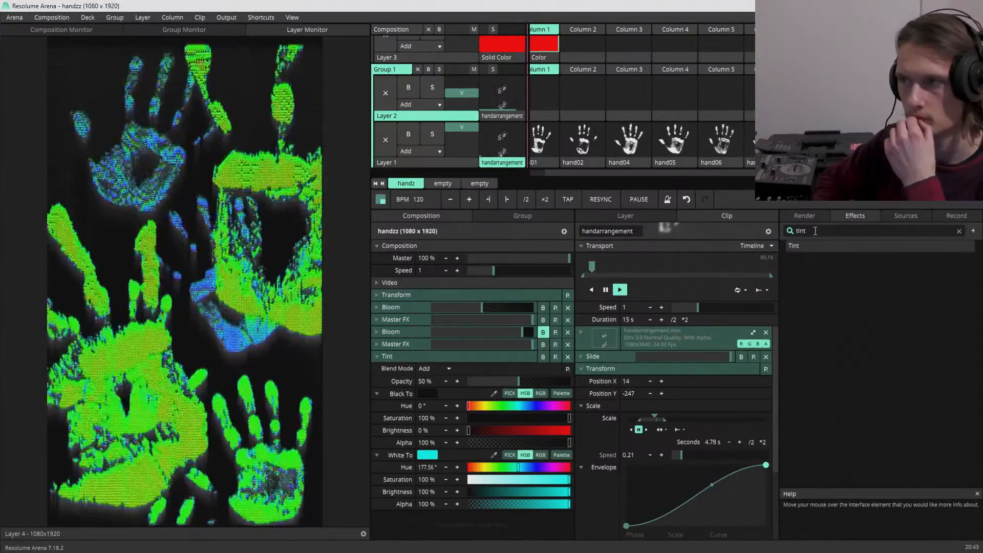
- Pause the X animation of the Layer 1 clip's Slide effect at 0 and play its Y animation backwards
click(815, 231)
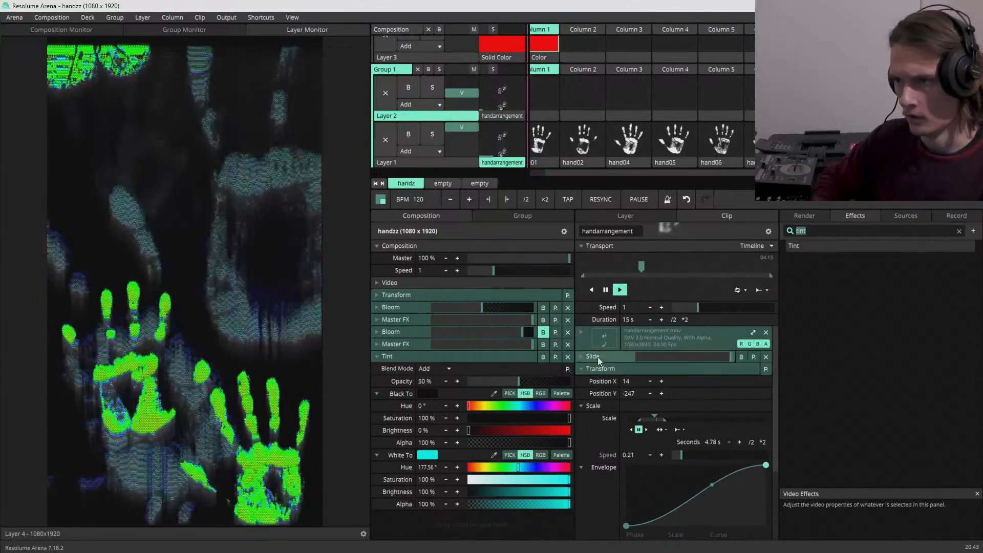
click(581, 356)
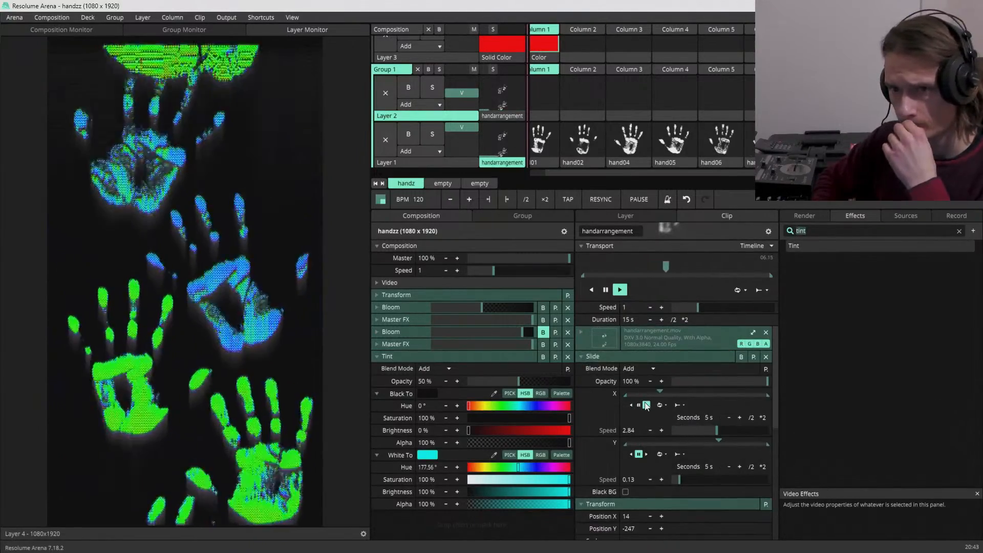
click(639, 405)
mouse_move(715, 392)
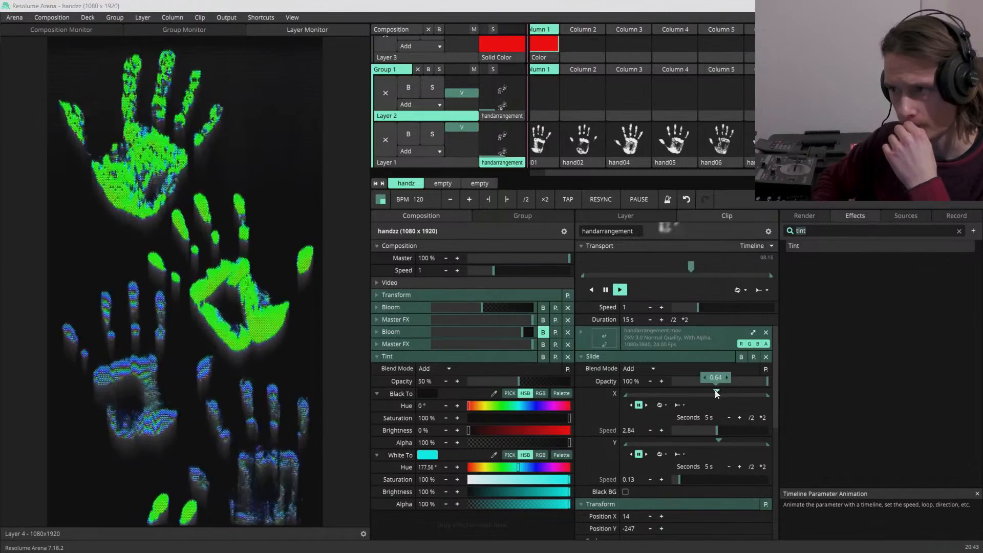
drag(716, 392, 626, 394)
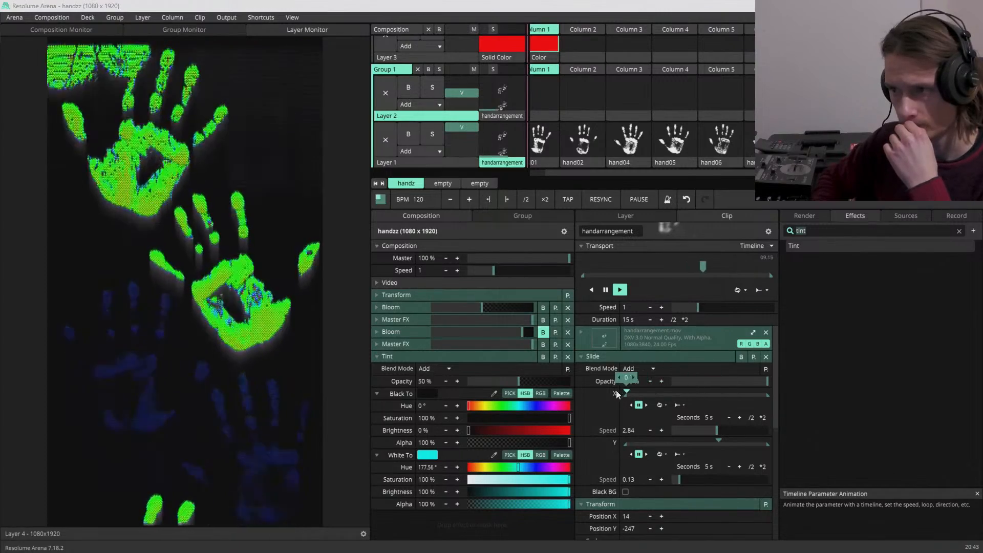
click(647, 455)
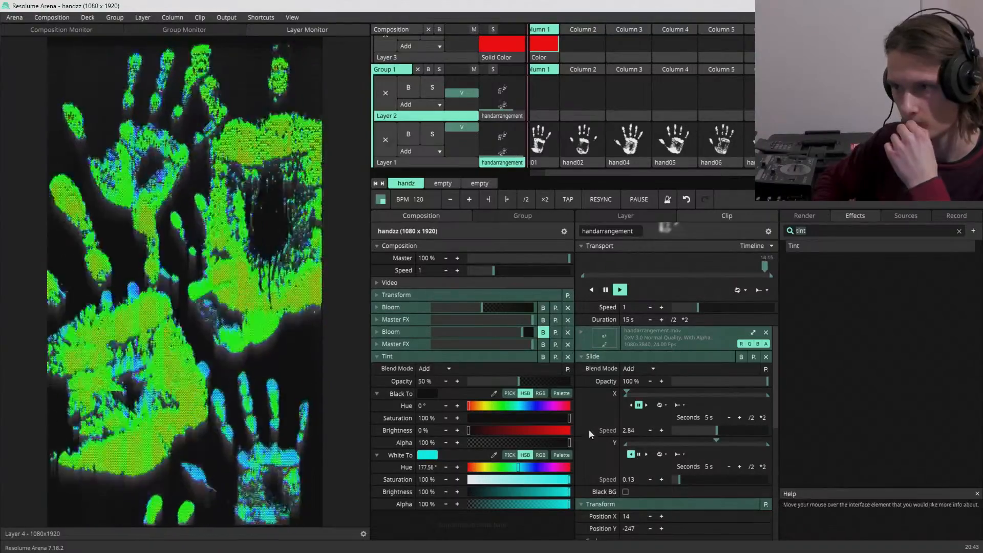
- Change Layer 1's blend mode to Alpha and lower the layer's video opacity to 60 %
scroll(589, 429, down, 3)
scroll(606, 459, down, 2)
scroll(604, 454, up, 4)
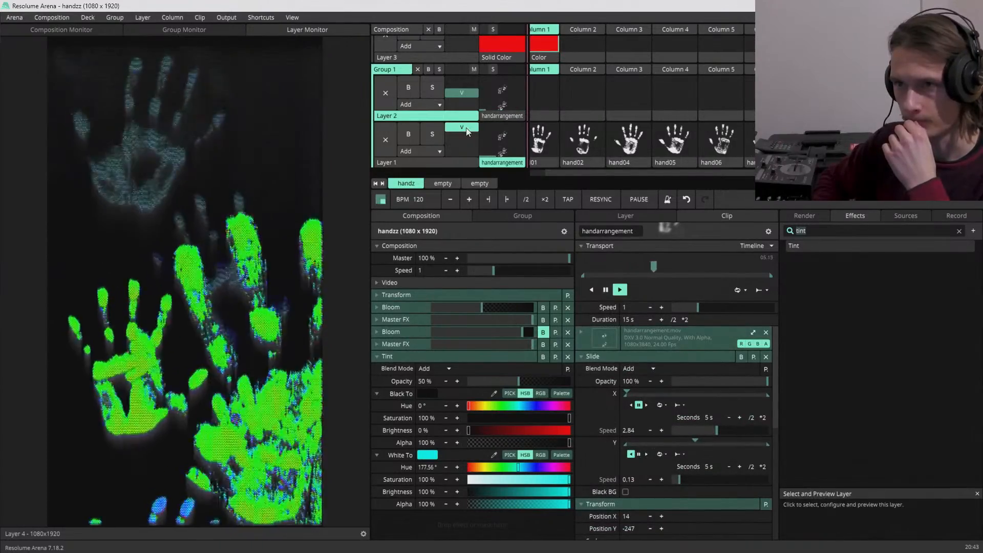
click(430, 151)
click(431, 300)
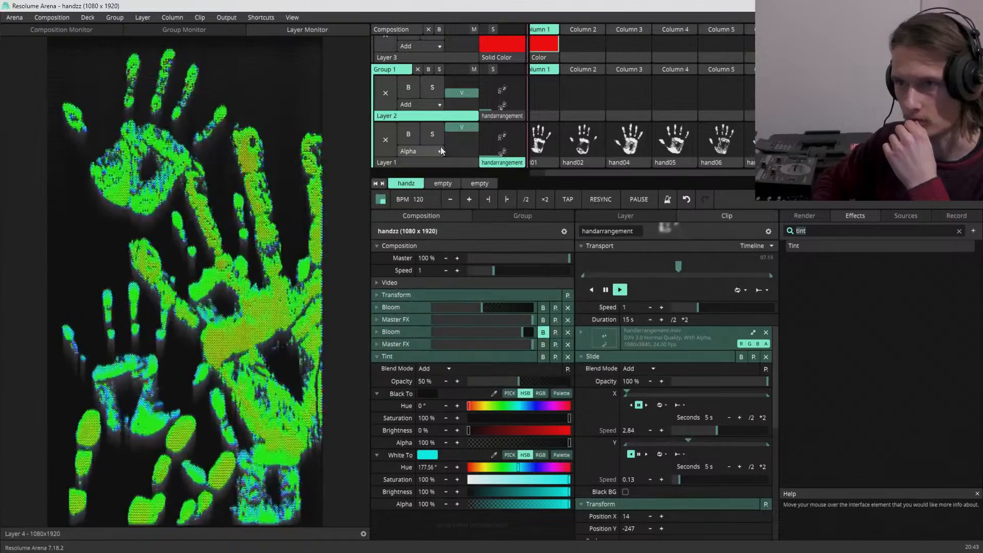
mouse_move(461, 127)
mouse_down()
mouse_move(453, 149)
mouse_move(453, 137)
mouse_up()
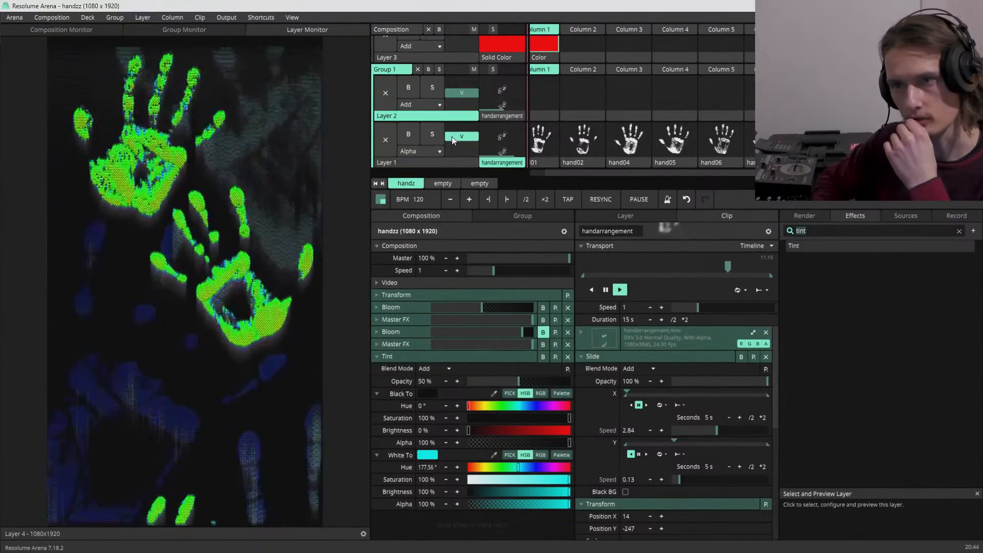
drag(452, 137, 451, 138)
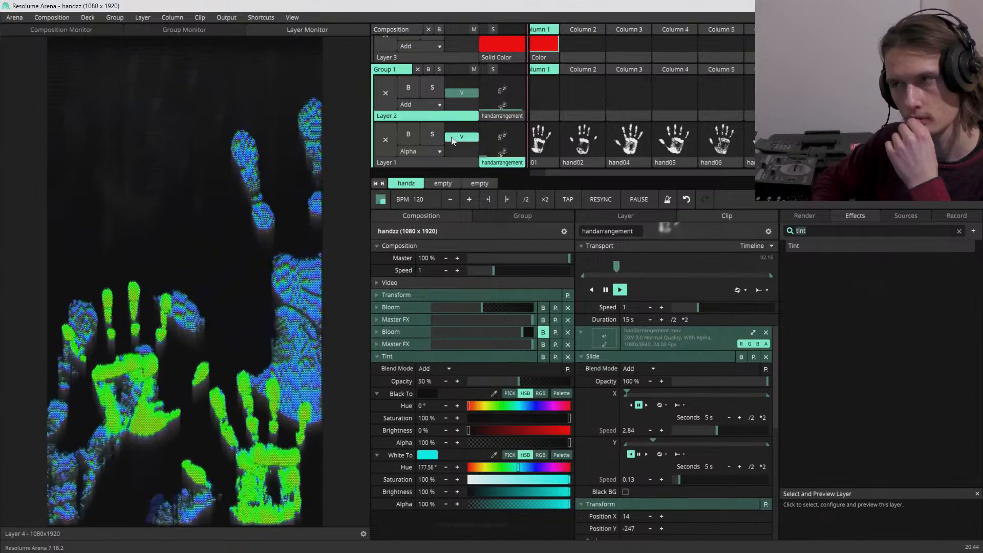
- Bypass the Slide effect on Layer 2's handarrangement clip and collapse the clip's Transform and file sections
click(501, 116)
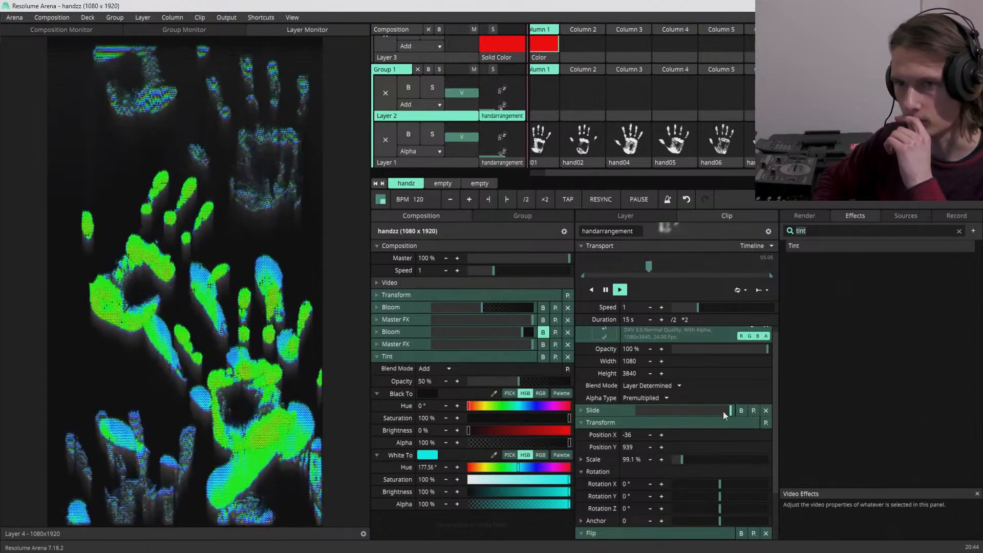
click(740, 411)
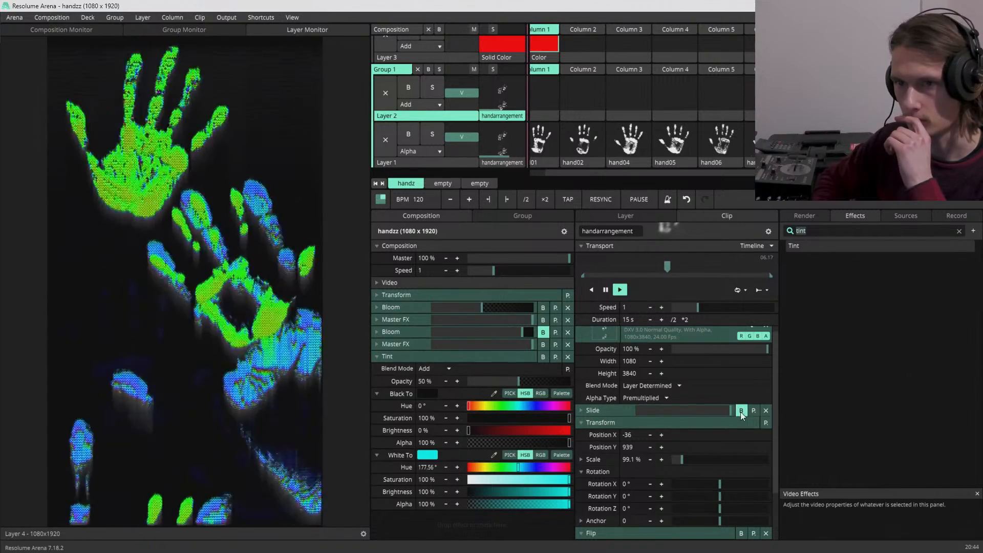
click(582, 423)
click(580, 332)
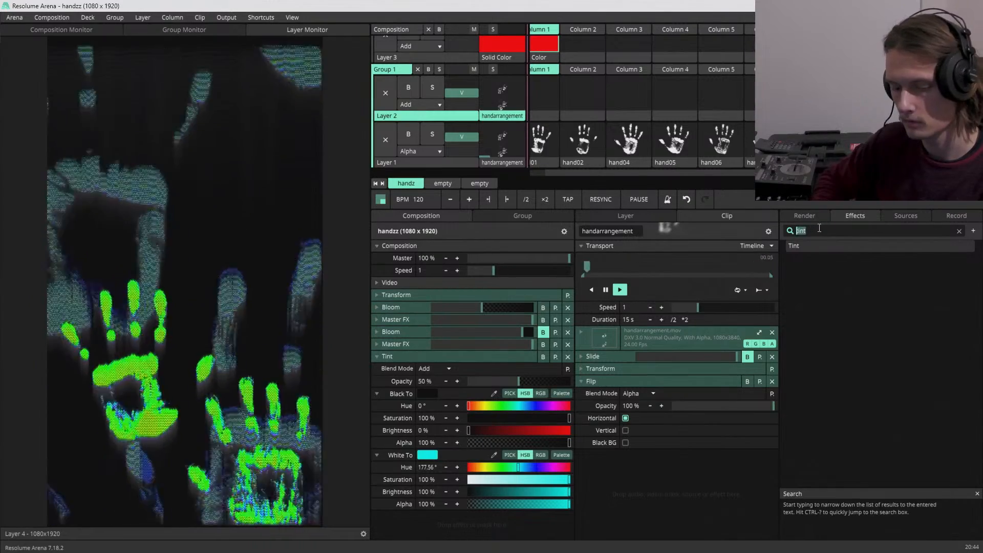
- Add the Slide effect's Down preset below Flip on Layer 2's clip and slow its Y animation to speed 0.19
text(slide)
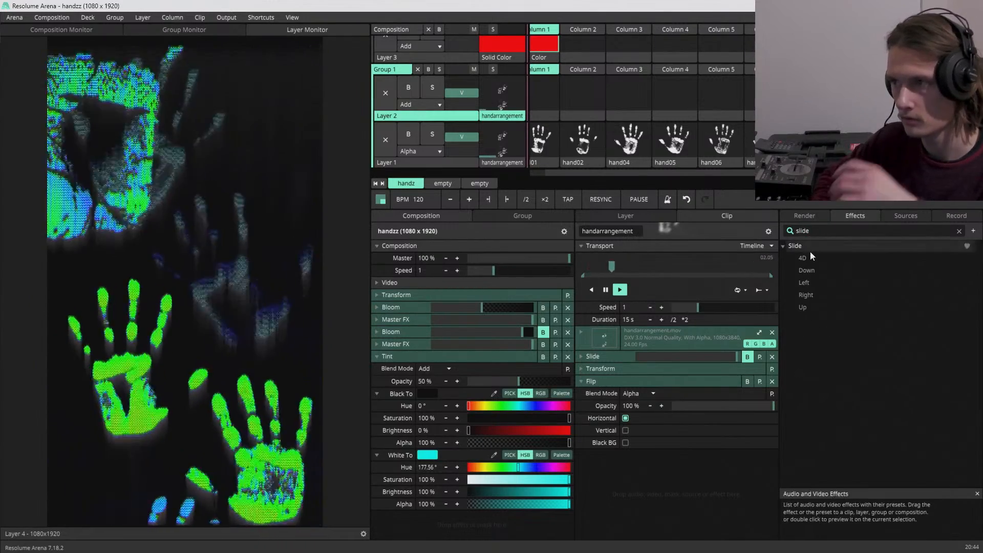
drag(813, 272, 702, 479)
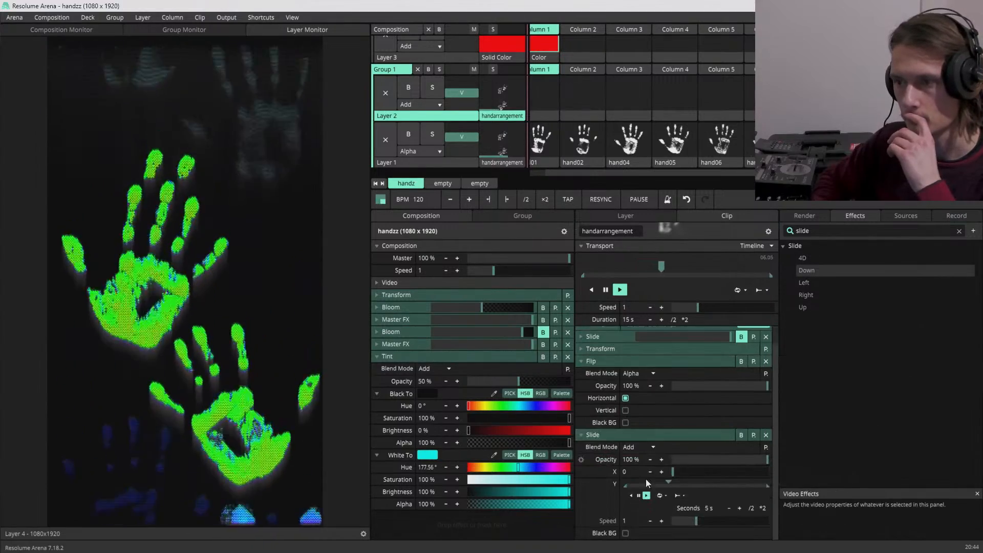
drag(696, 524, 681, 525)
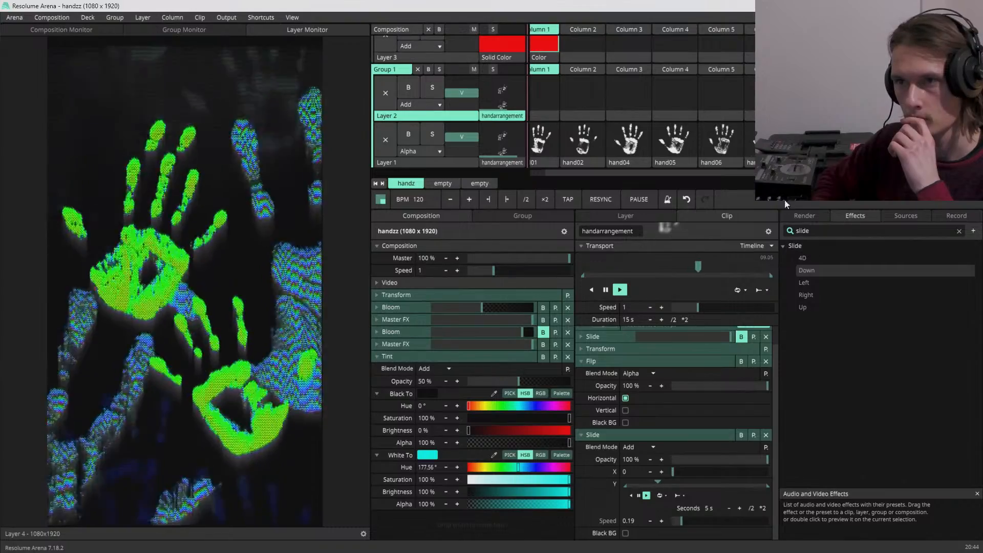
- Set Layer 2's blend mode to Alpha and move the Tint effect from Group 1 onto Layer 1
click(433, 104)
click(435, 256)
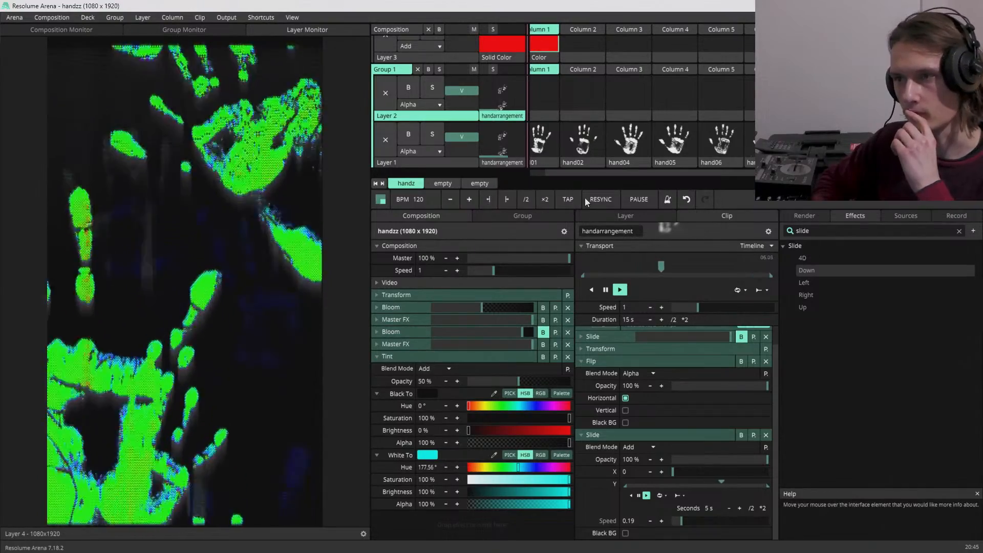
click(535, 217)
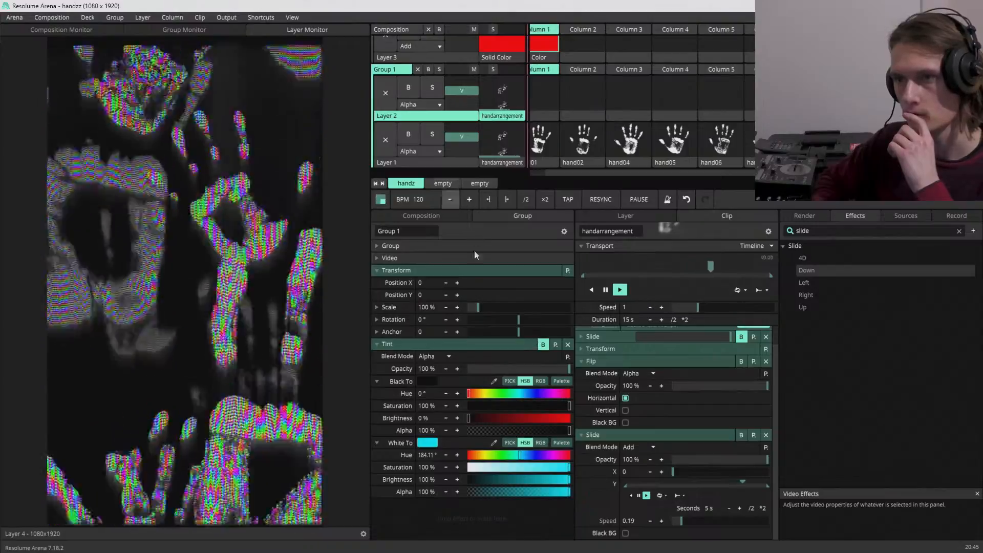
drag(478, 343, 443, 163)
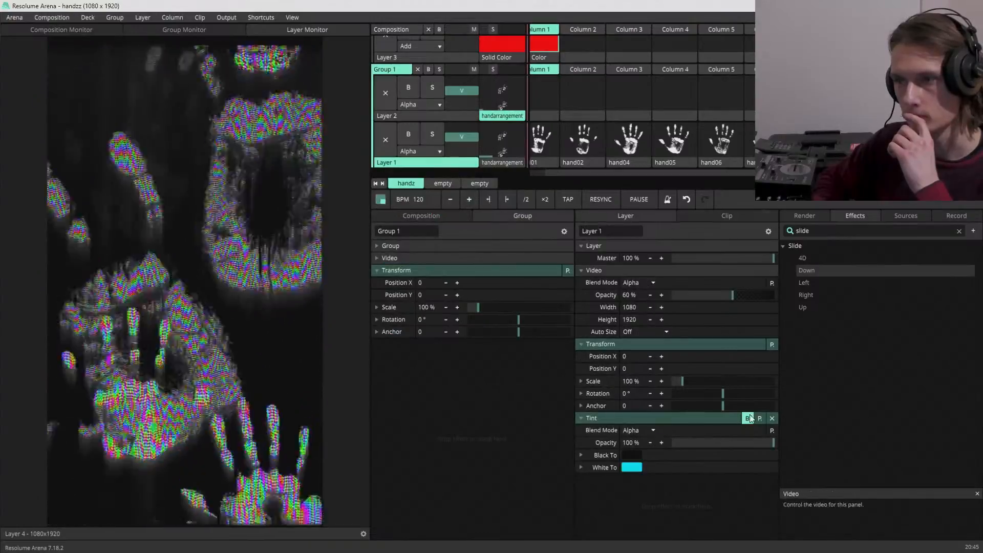
- Find the Tint effect and add it to Layer 2
click(403, 114)
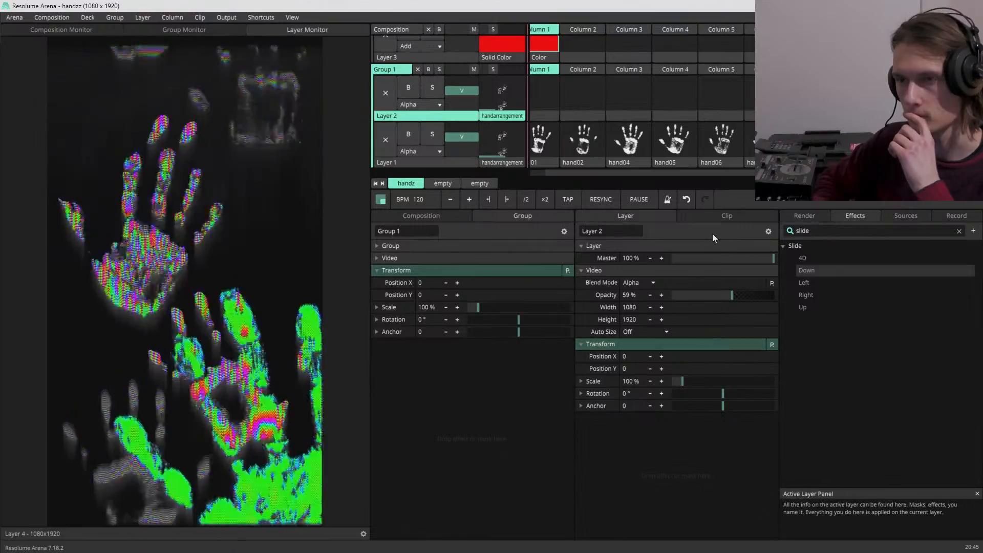
click(832, 231)
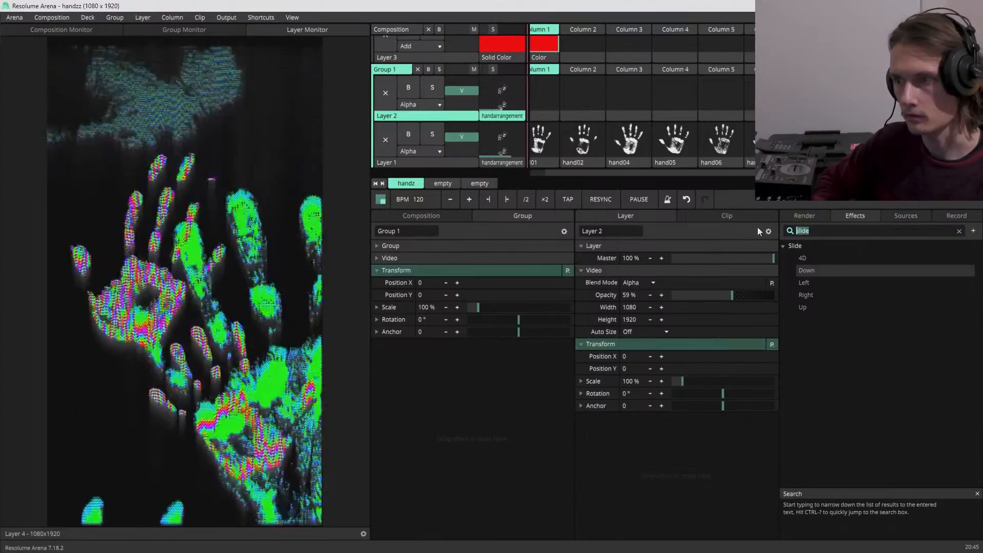
key(BackSpace)
key(BackSpace)
key(BackSpace)
key(BackSpace)
key(BackSpace)
text(tint)
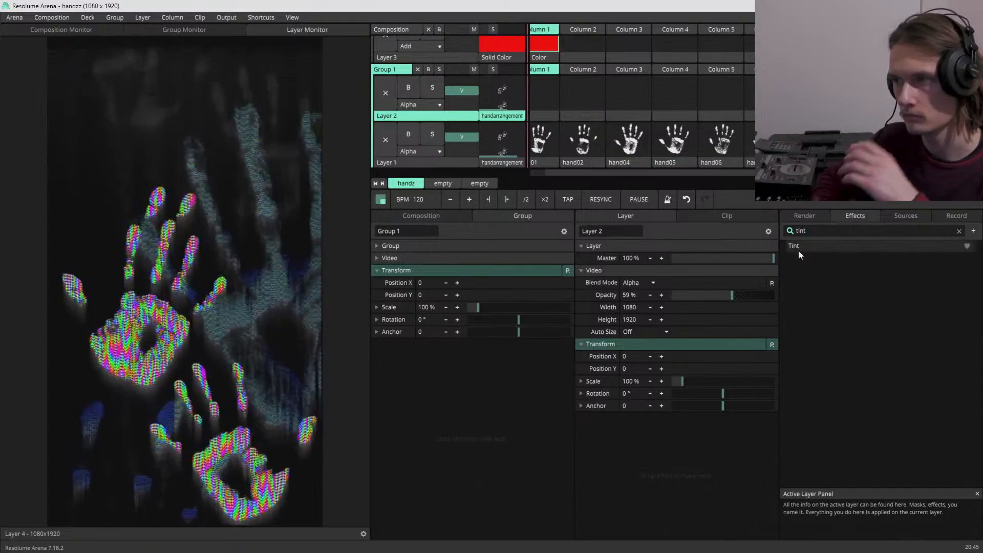
drag(798, 248, 701, 468)
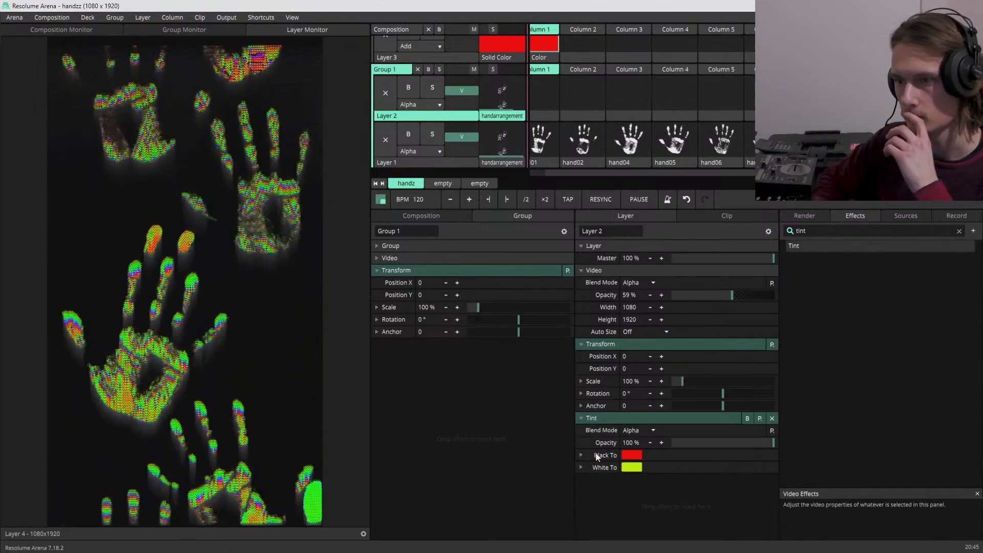
- In Layer 2's Tint, set the Black To brightness to 0 % and the White To hue to 0°
click(582, 456)
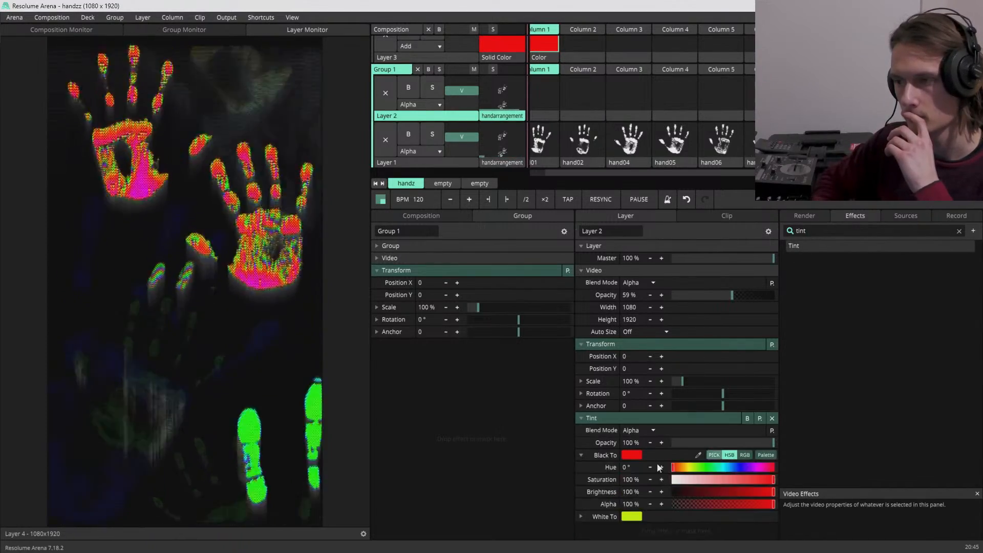
drag(725, 493, 668, 493)
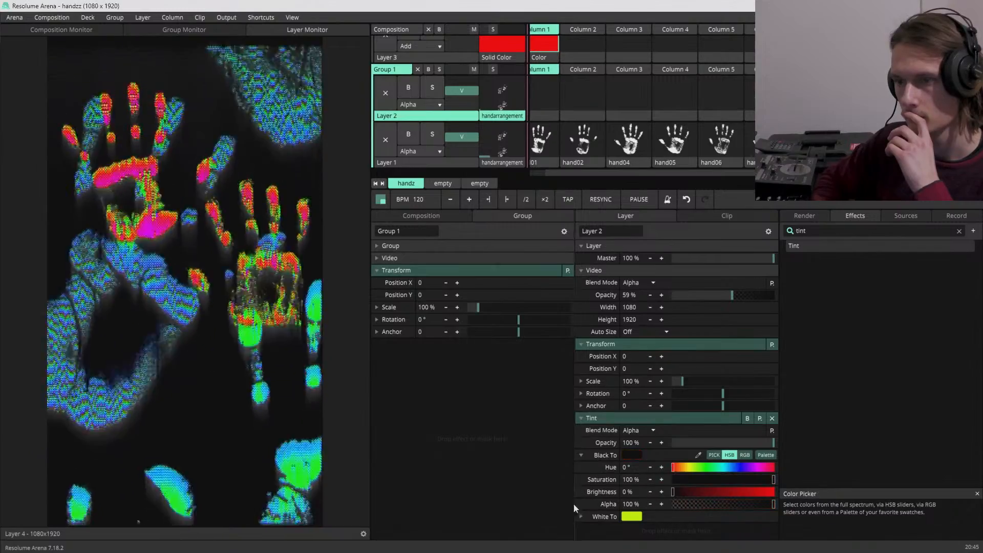
click(582, 517)
scroll(592, 515, down, 2)
click(724, 509)
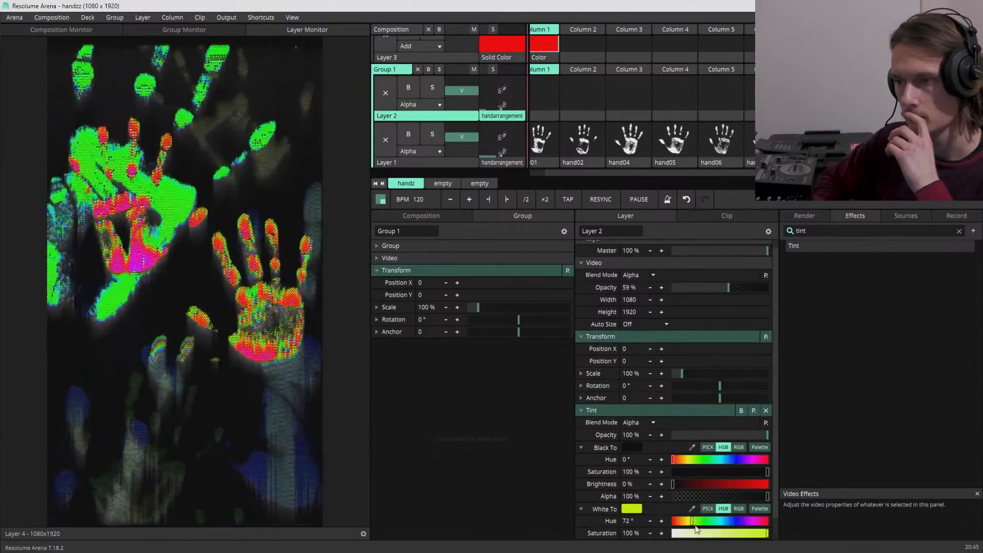
drag(692, 522, 610, 521)
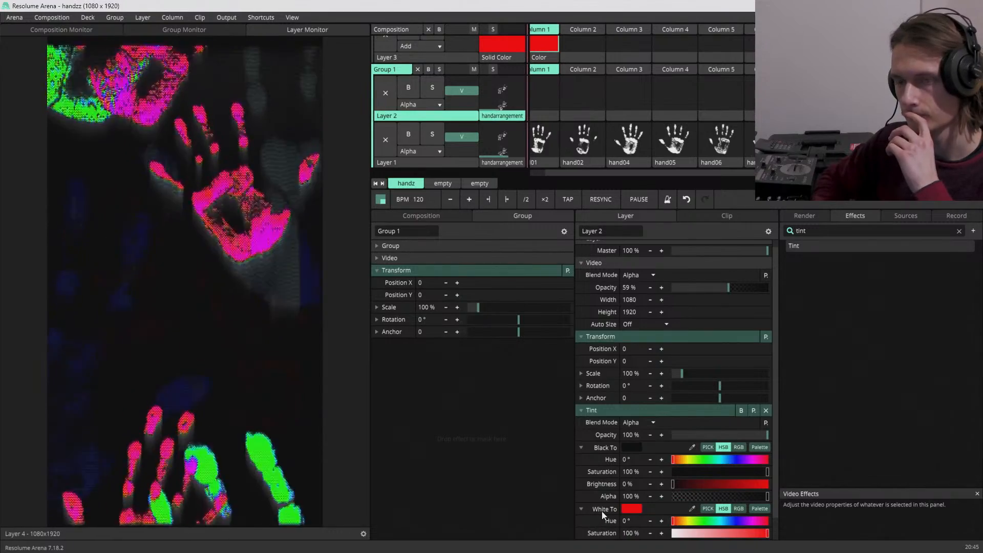
- Preview the full composition's output and compare it with the second Bloom effect active and bypassed
click(393, 164)
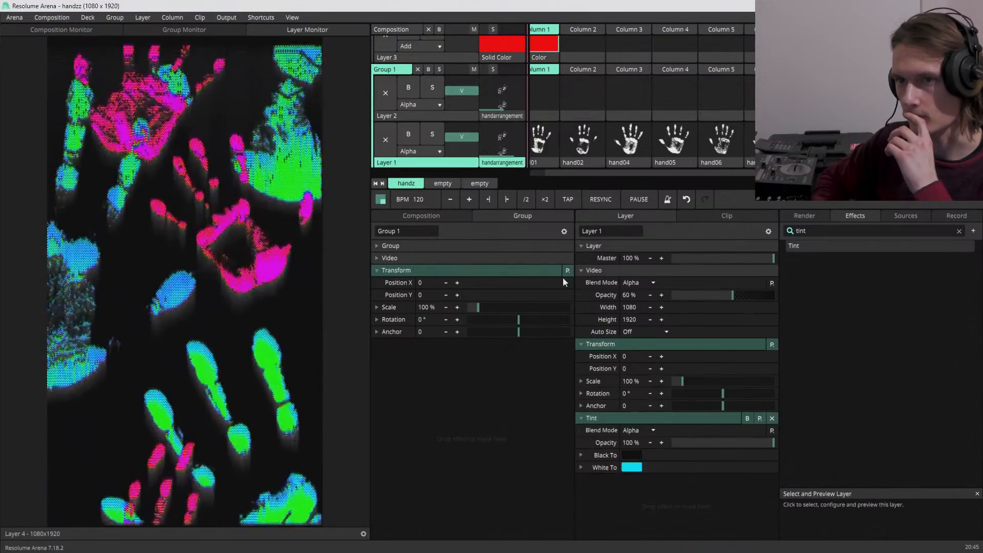
drag(772, 443, 820, 442)
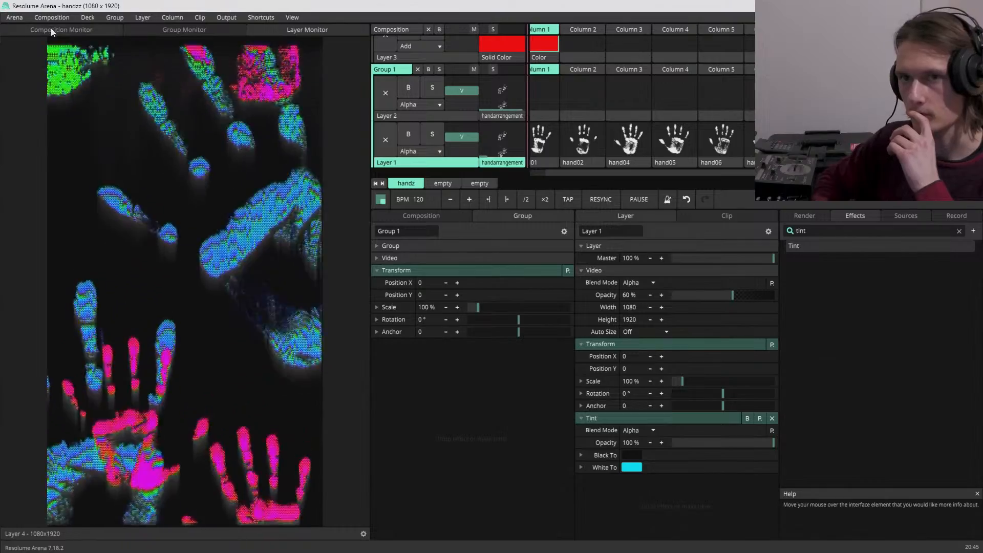
click(51, 28)
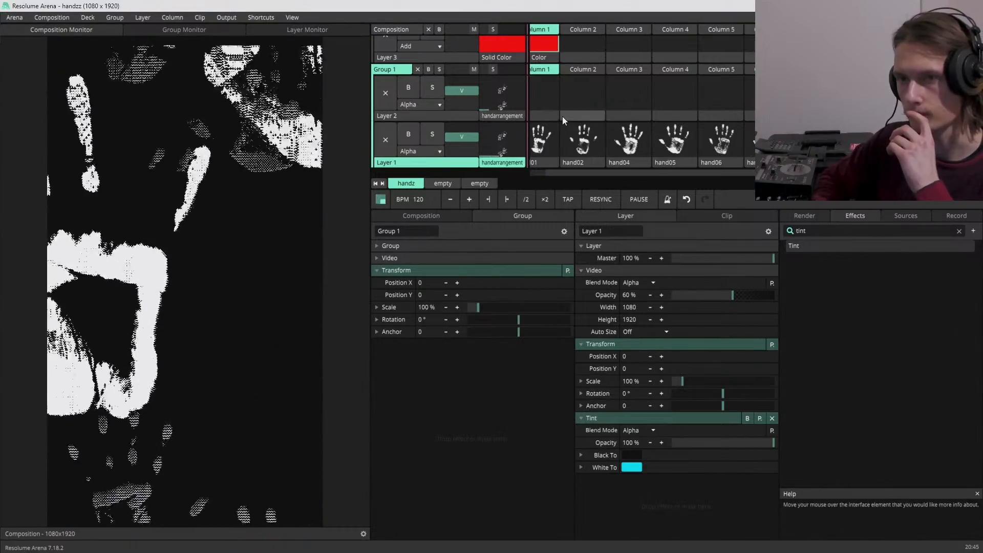
click(448, 218)
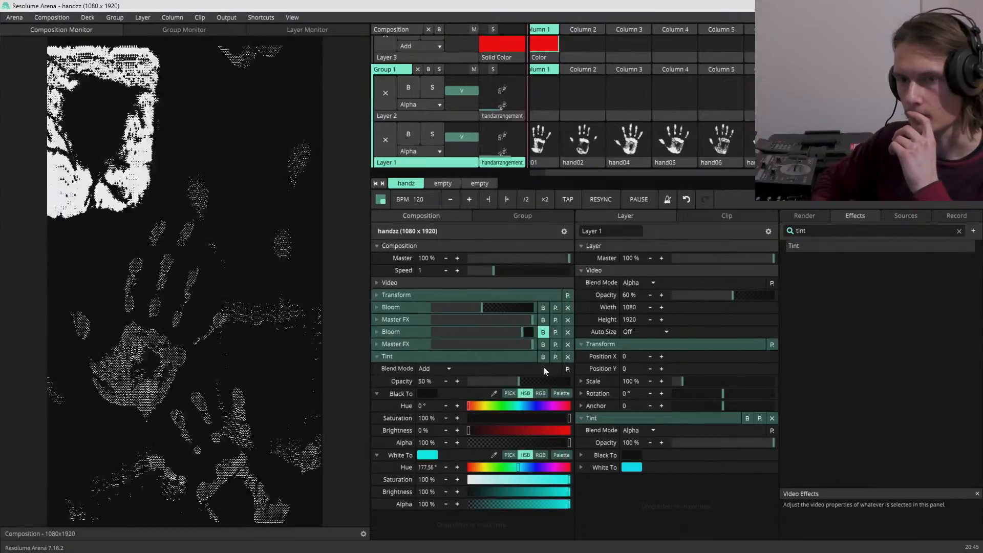
click(543, 333)
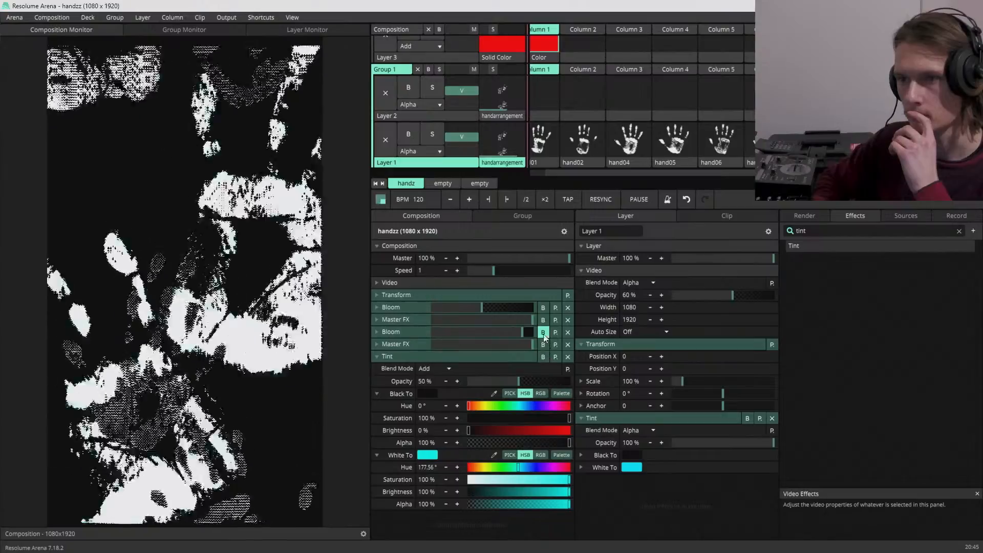
click(543, 333)
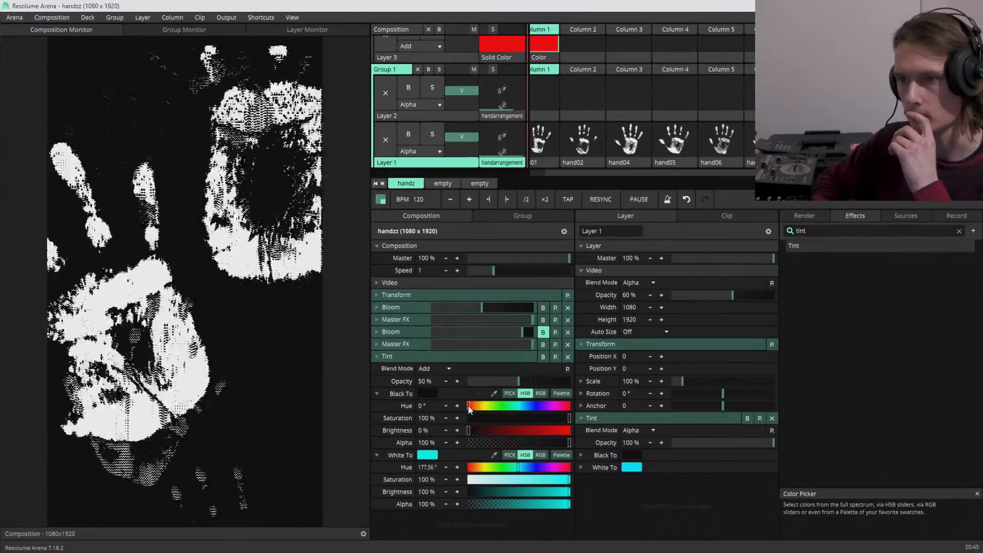
- In the composition's Tint, shift the Black To hue to about 43°, the White To hue to 38.98° and the opacity to 80 %
drag(470, 405, 483, 408)
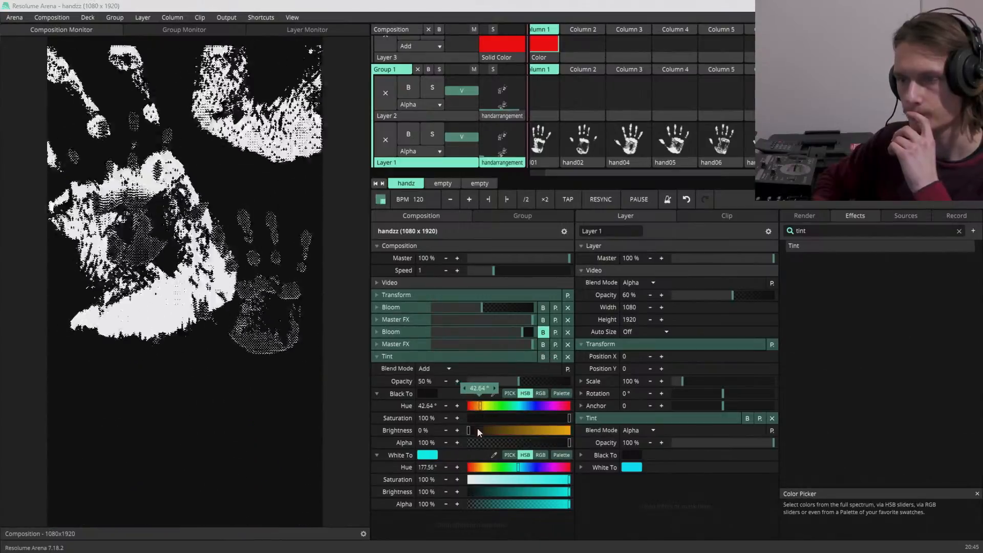
drag(530, 381, 560, 389)
drag(477, 433, 479, 405)
click(377, 393)
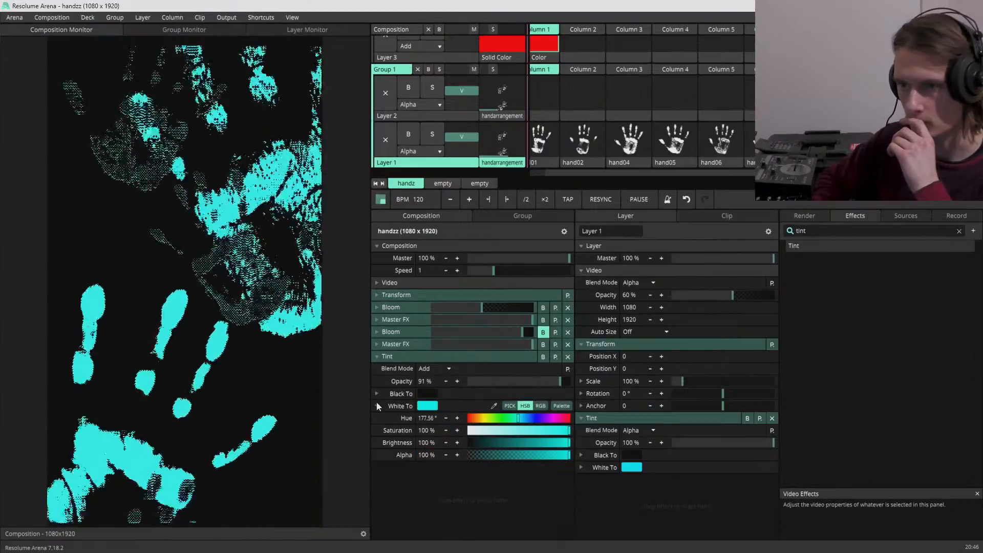
drag(508, 421, 479, 422)
mouse_move(549, 382)
mouse_down()
mouse_move(528, 385)
mouse_move(549, 385)
mouse_up()
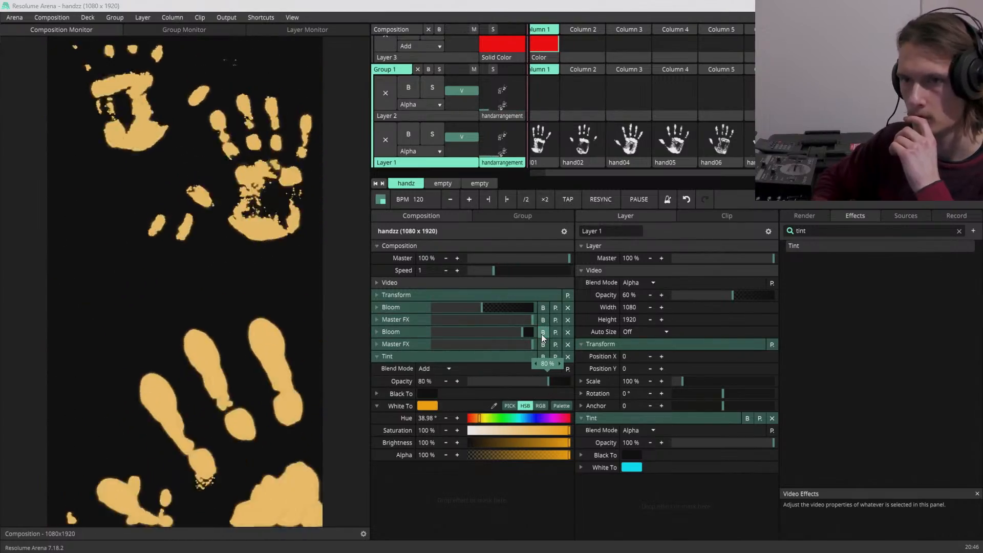
click(377, 356)
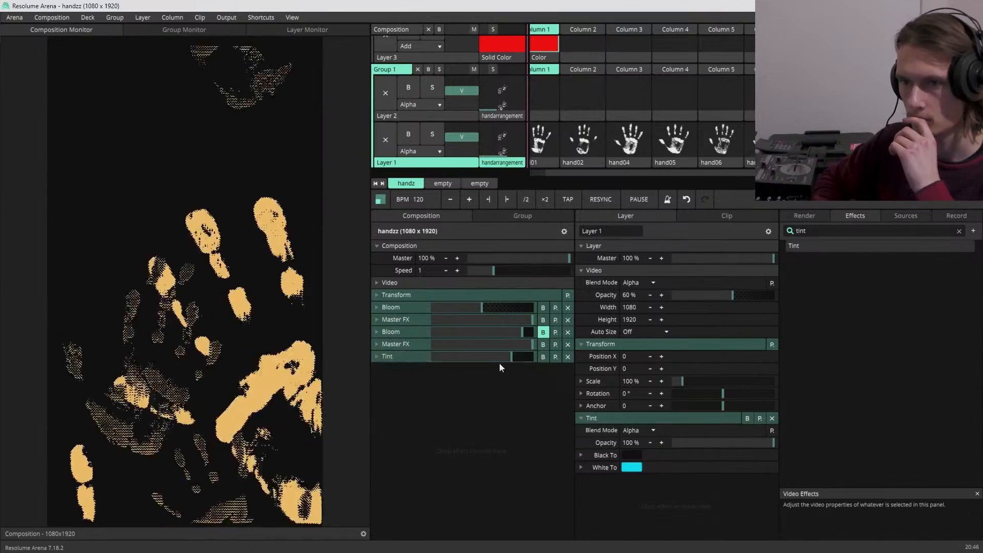
- Compare the composition's output with the Group 1 and Layer 4 previews
click(505, 218)
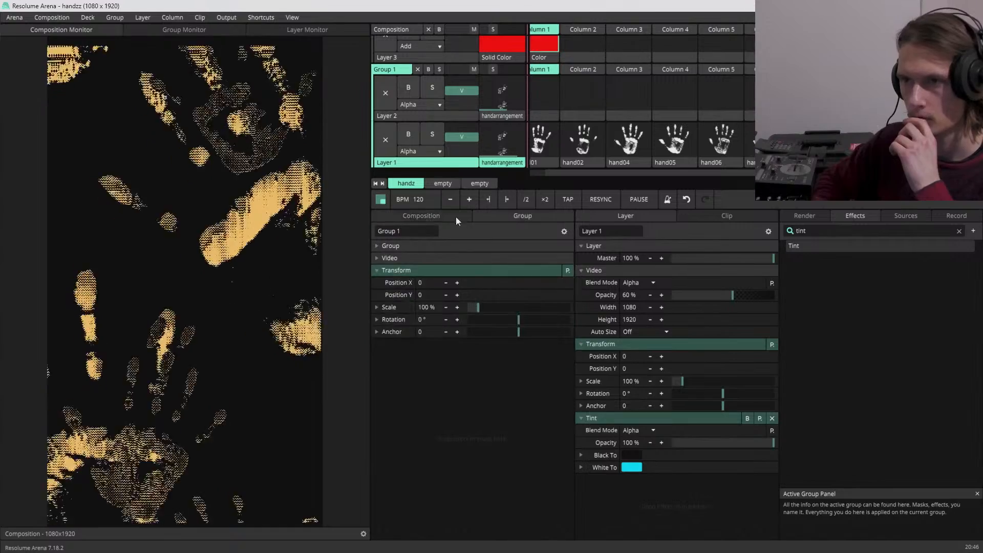
click(450, 216)
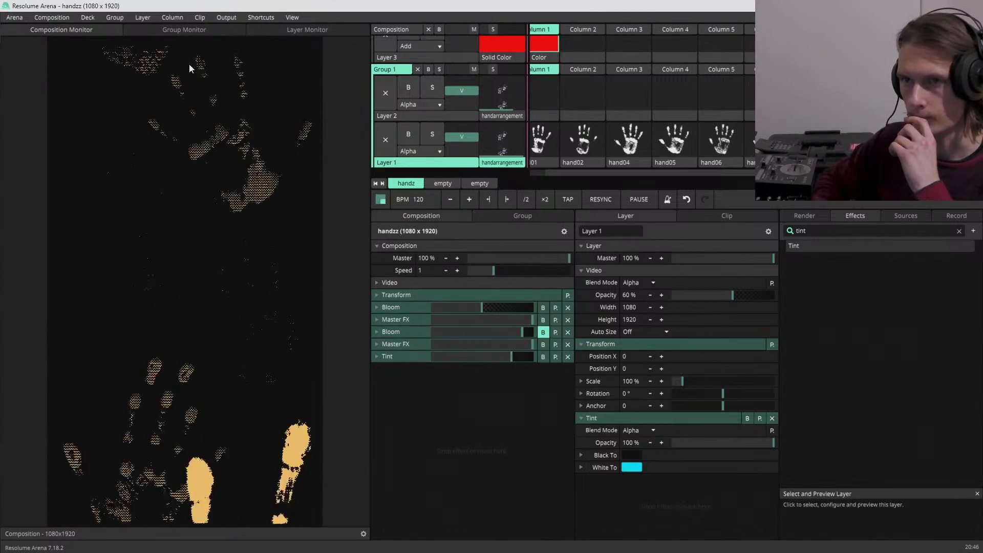
click(180, 30)
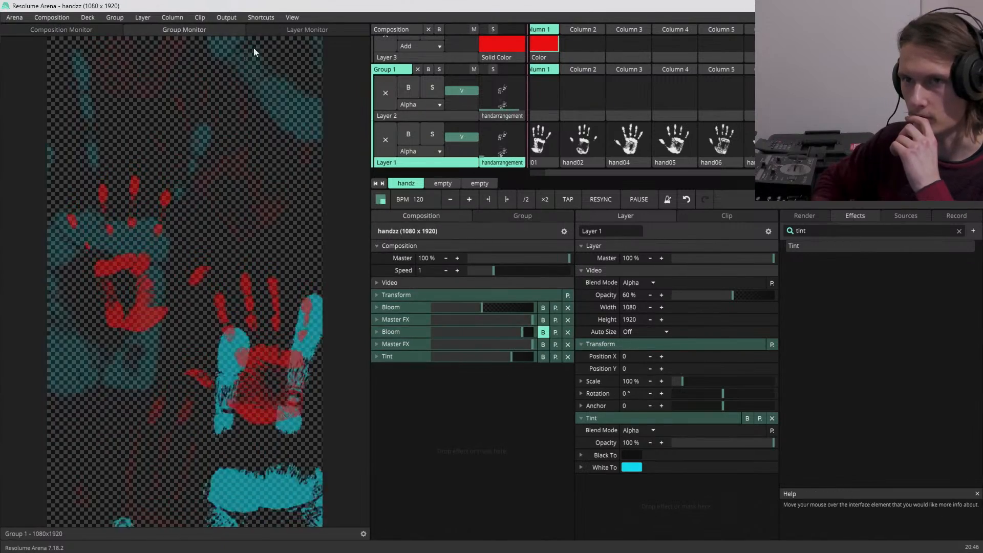
click(279, 29)
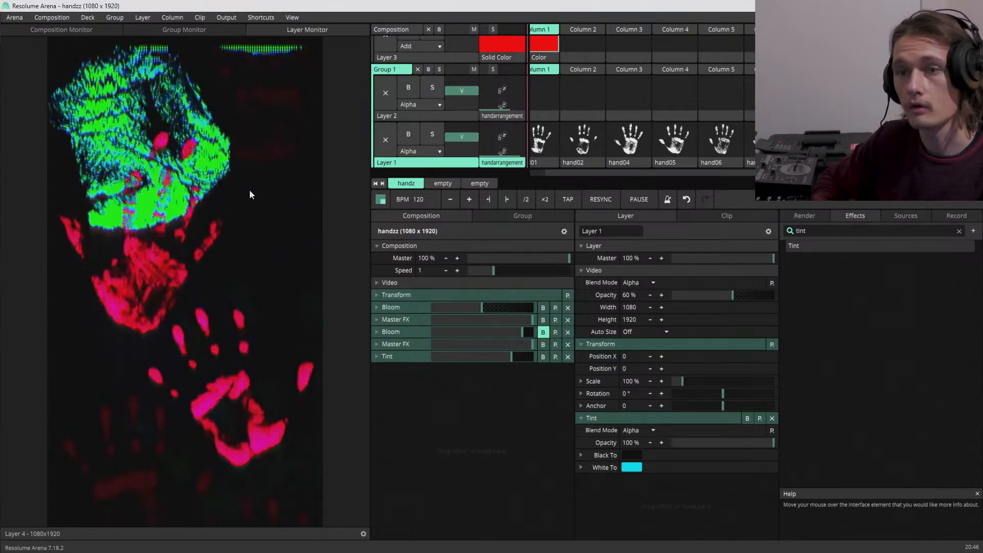
- Set recording to the DXV 3 High Quality No Alpha preset with an immediate start, and record the composition as video only
click(955, 217)
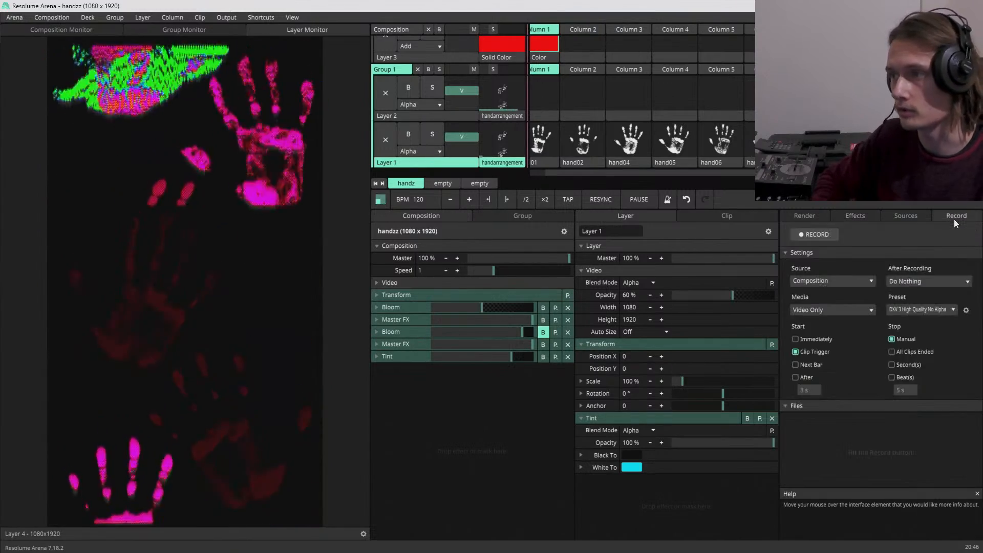
click(928, 310)
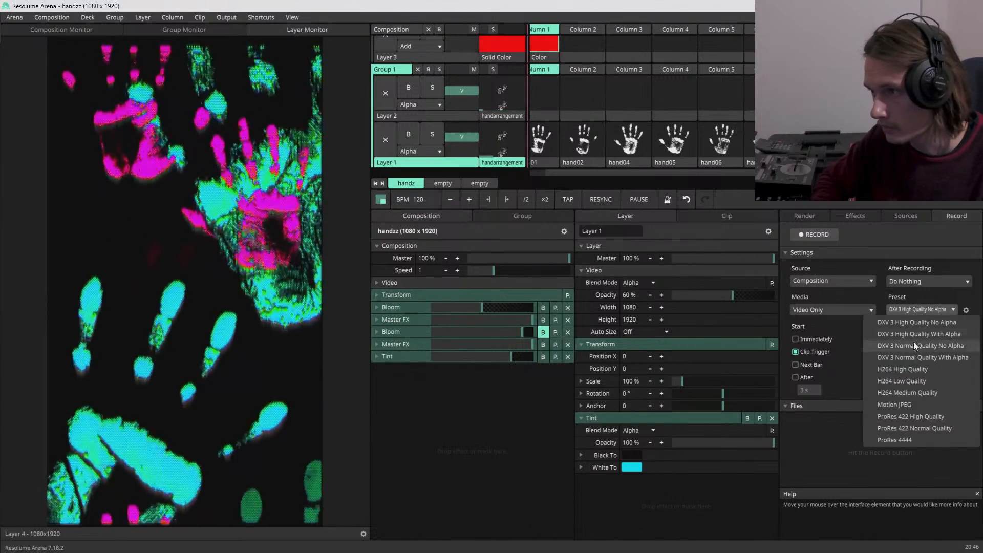
click(910, 325)
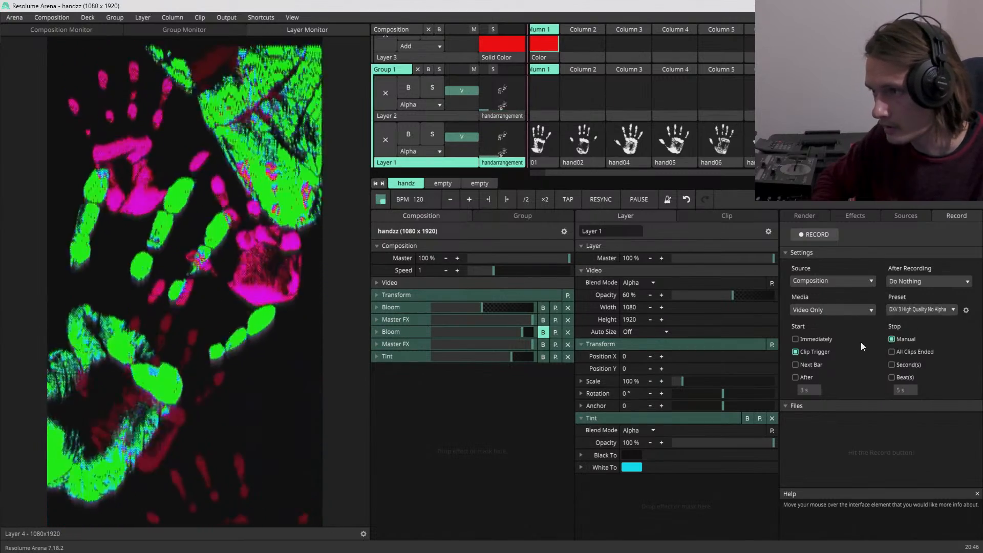
click(795, 339)
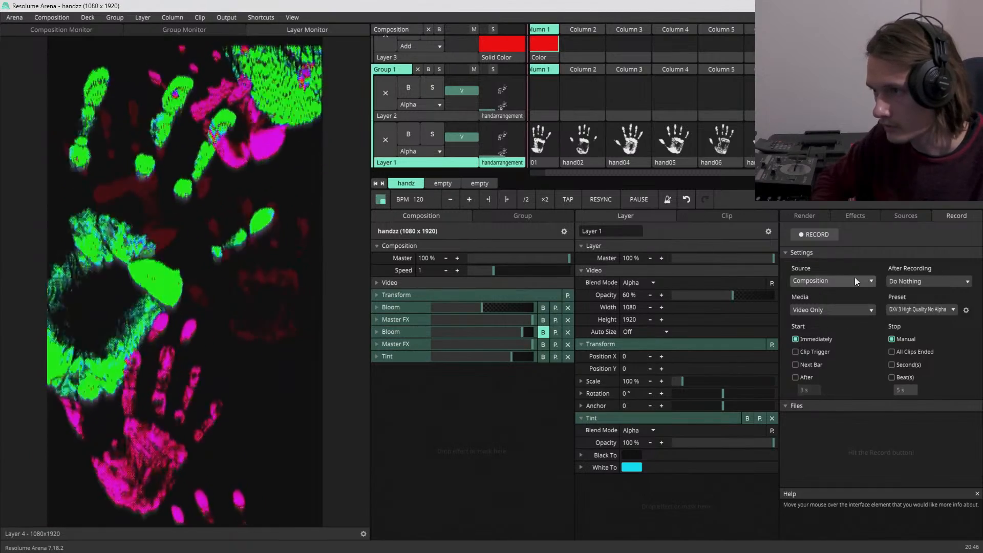
click(817, 235)
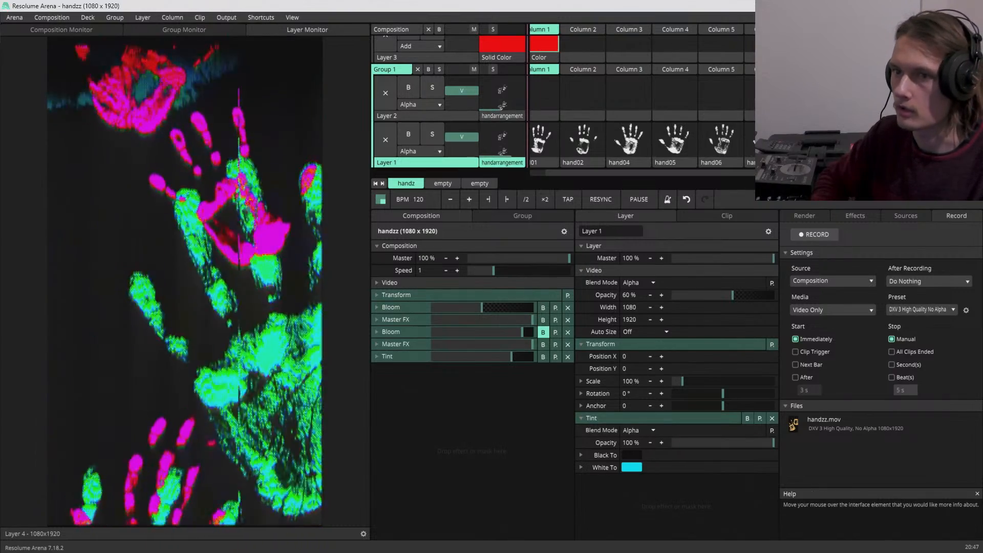
- Move the active Slide effect above Transform and Flip in the effect order of Layer 2's handarrangement clip
click(502, 115)
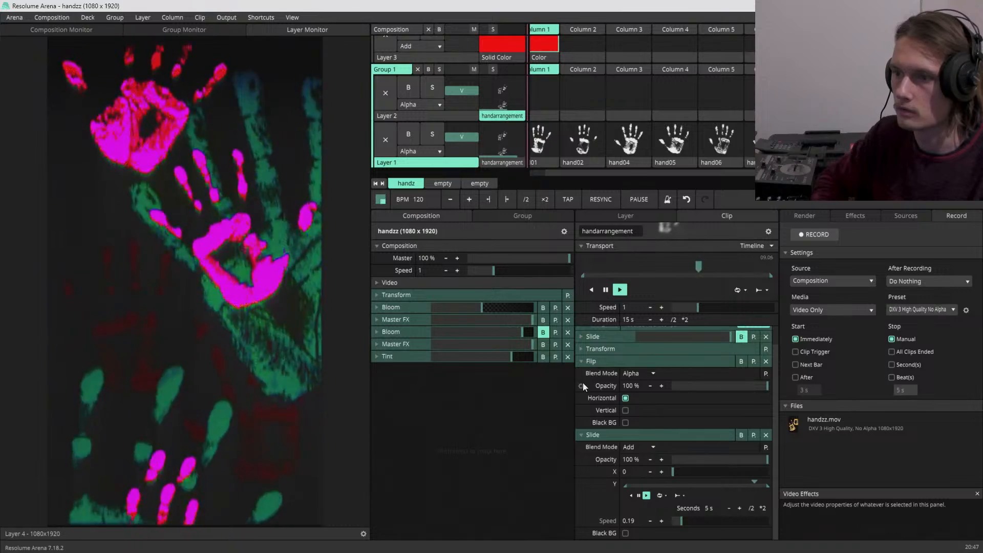
click(581, 362)
drag(597, 388, 597, 365)
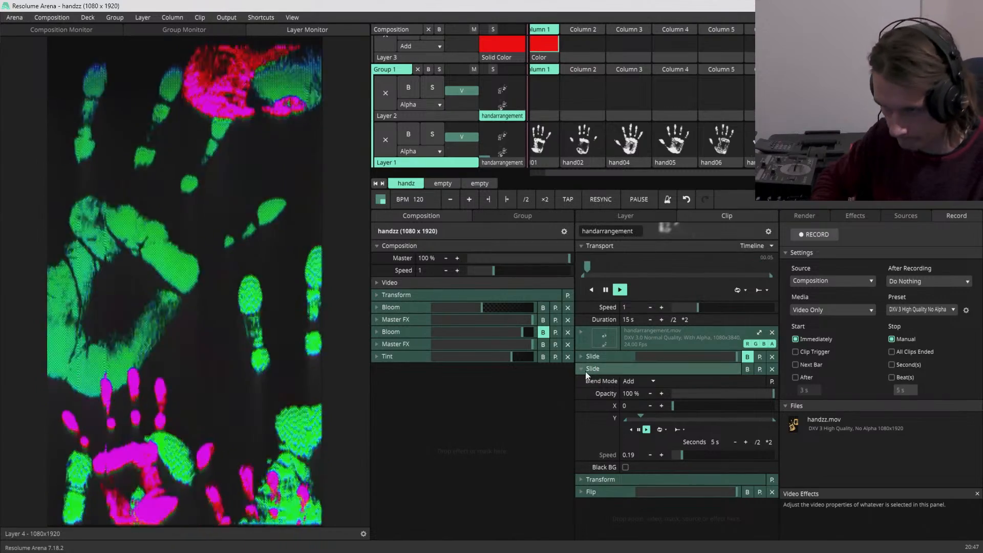
click(583, 369)
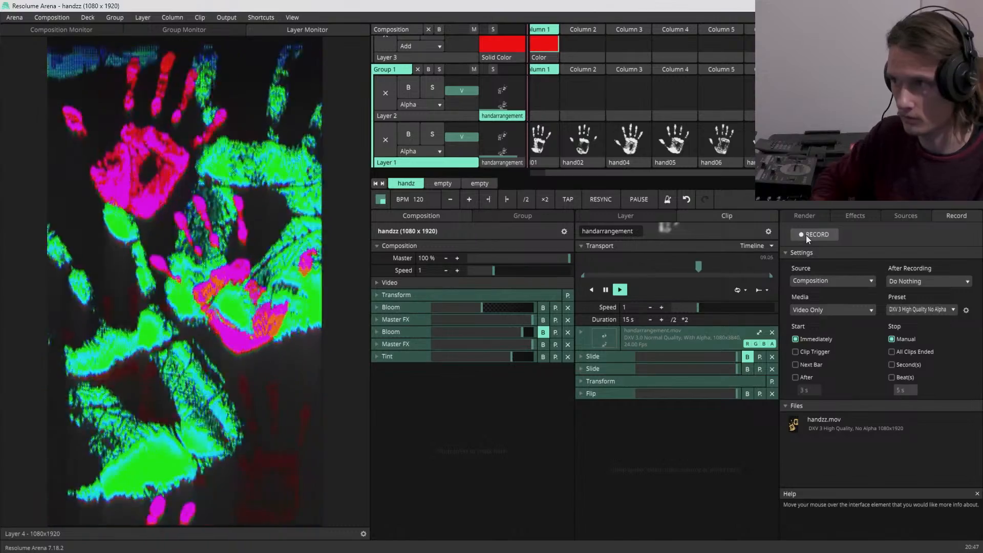
- Record a second take of the composition, and start another recording with Group 2 as the source
click(806, 235)
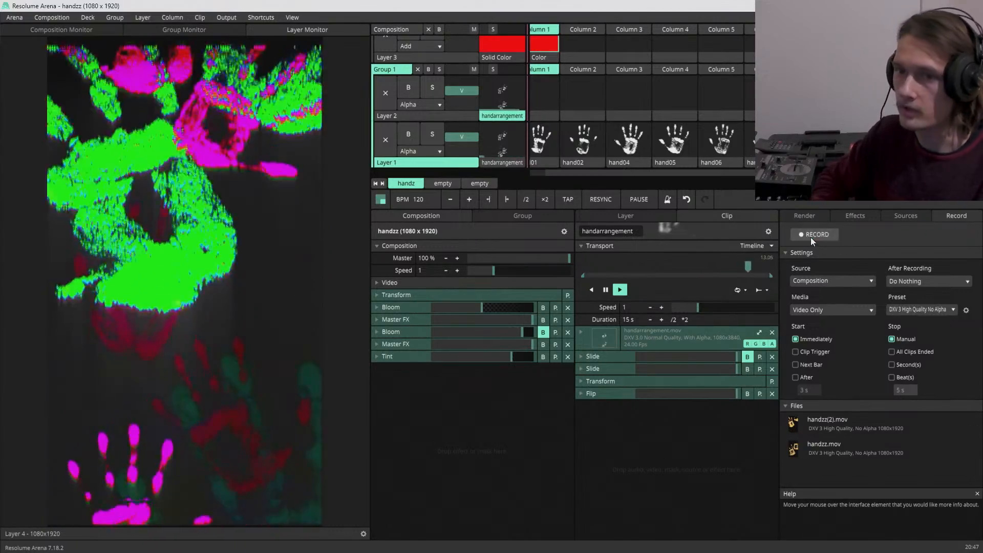
click(811, 237)
click(853, 281)
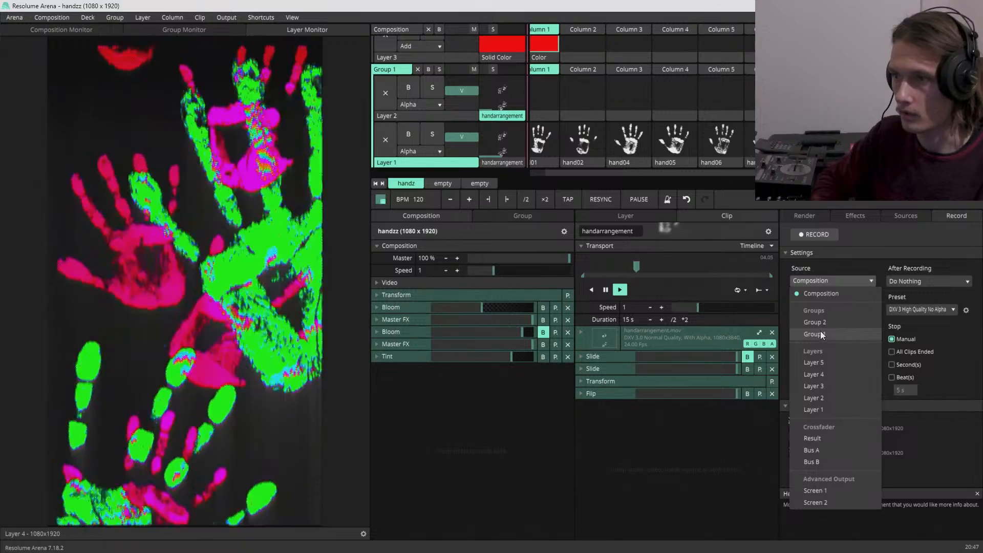
click(820, 323)
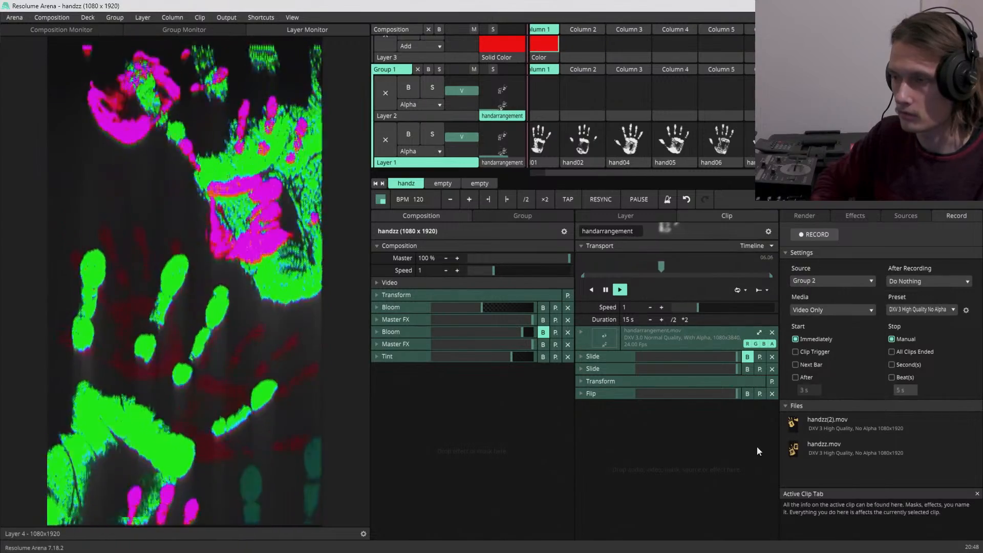
click(816, 235)
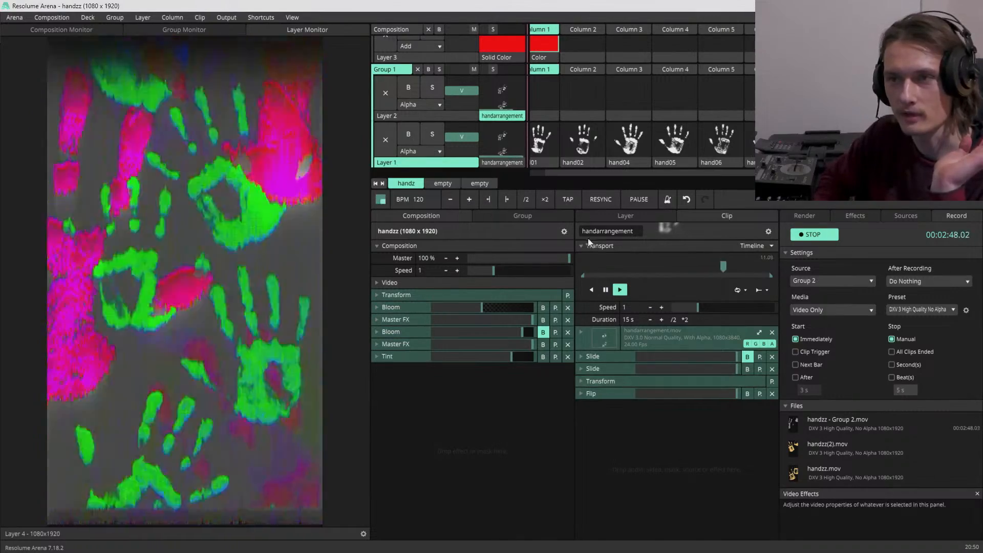
- Preview Group 2's output while it records and compare it with the Layer 4 preview
scroll(587, 114, up, 3)
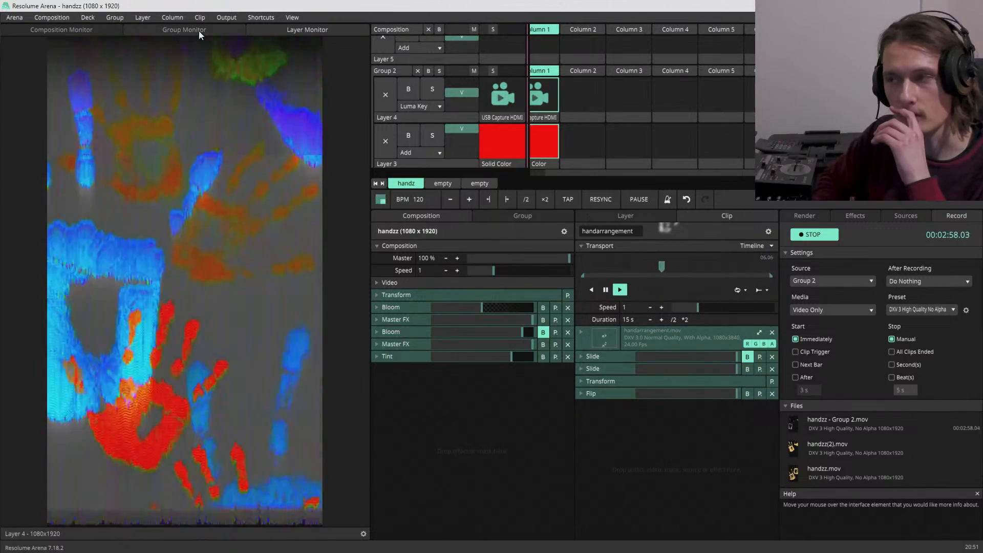
click(199, 30)
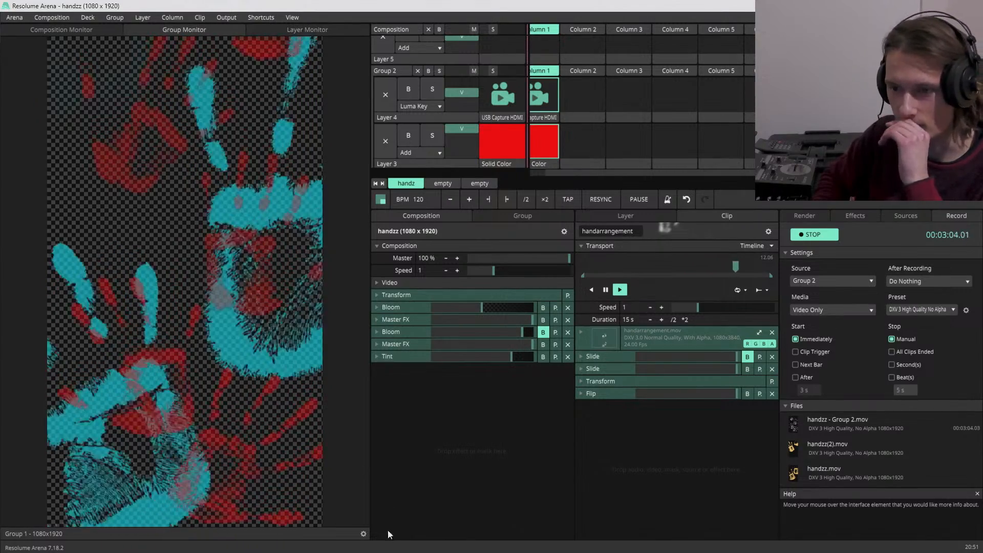
click(364, 533)
click(393, 295)
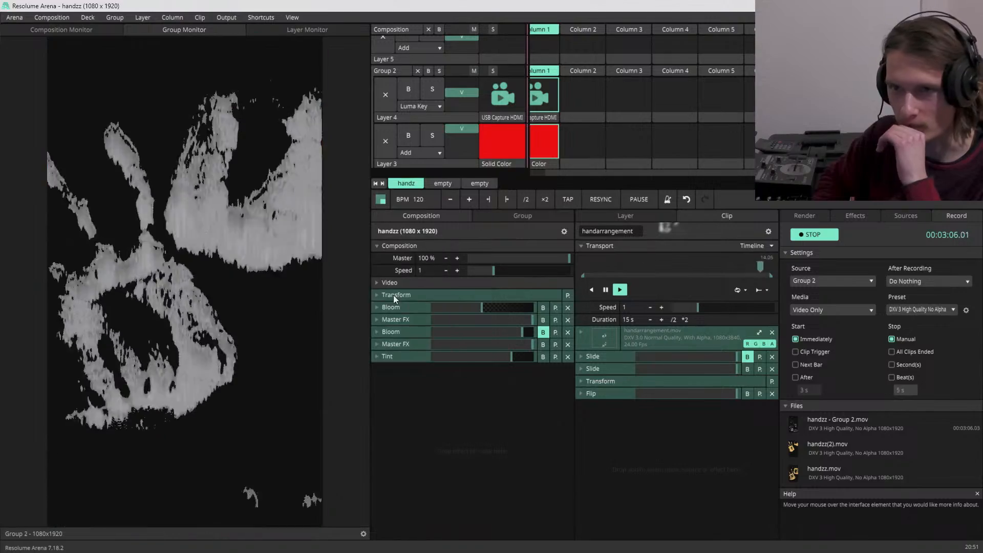
click(289, 30)
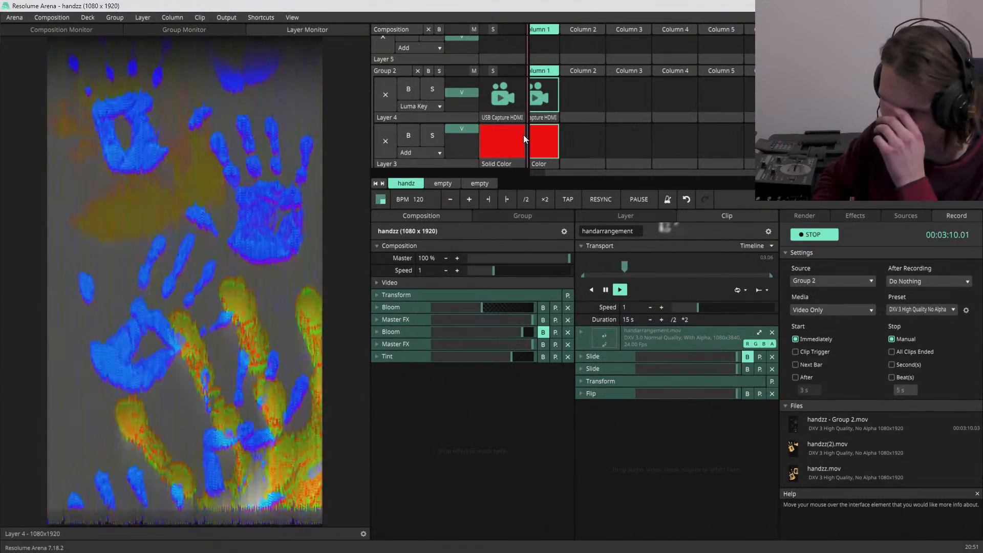
- Stop the Group 2 recording and start a new recording with Layer 4 as the source
click(823, 235)
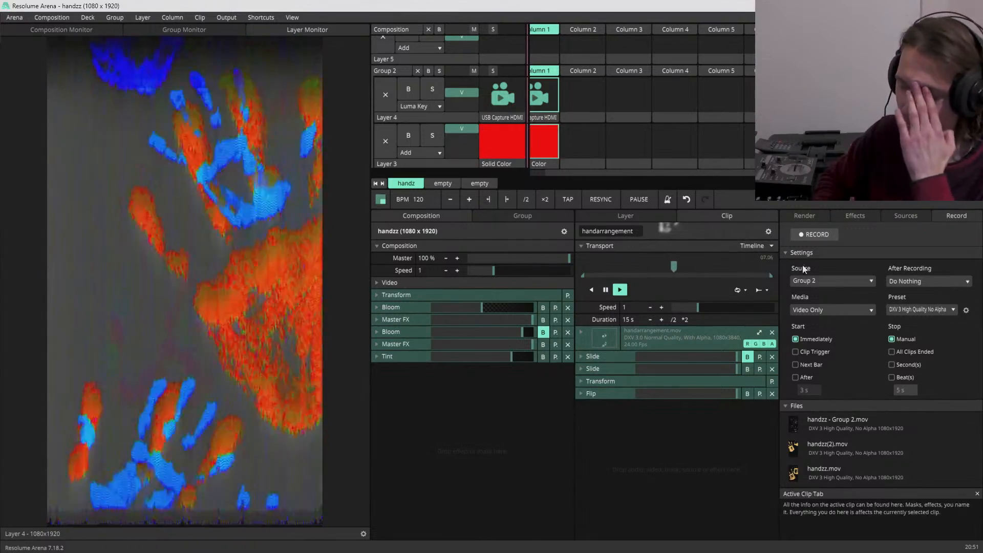
click(849, 281)
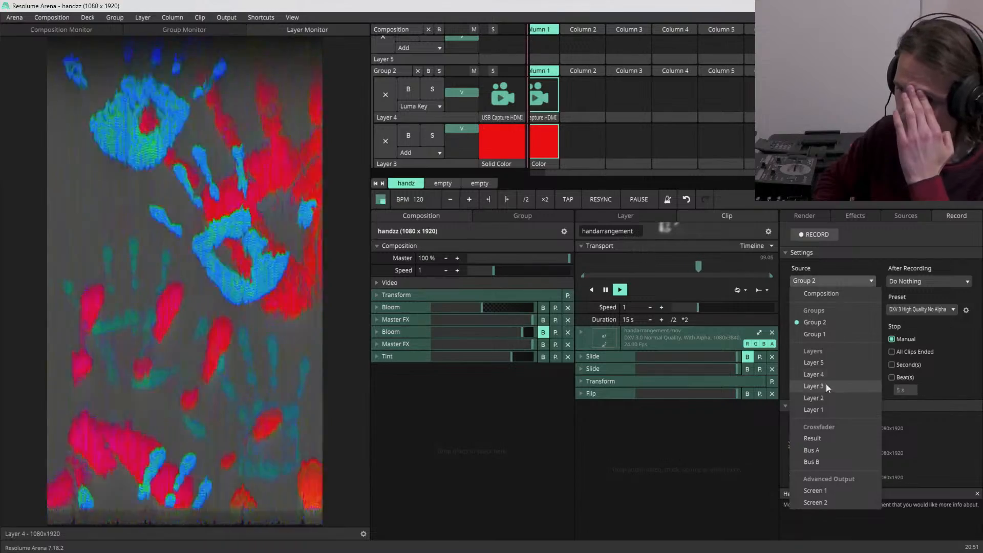
click(825, 375)
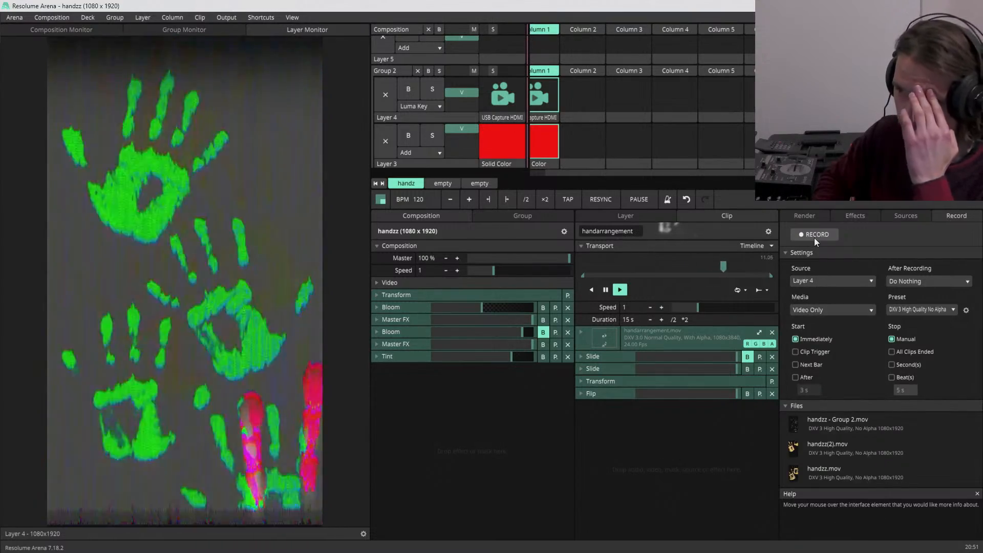
click(814, 236)
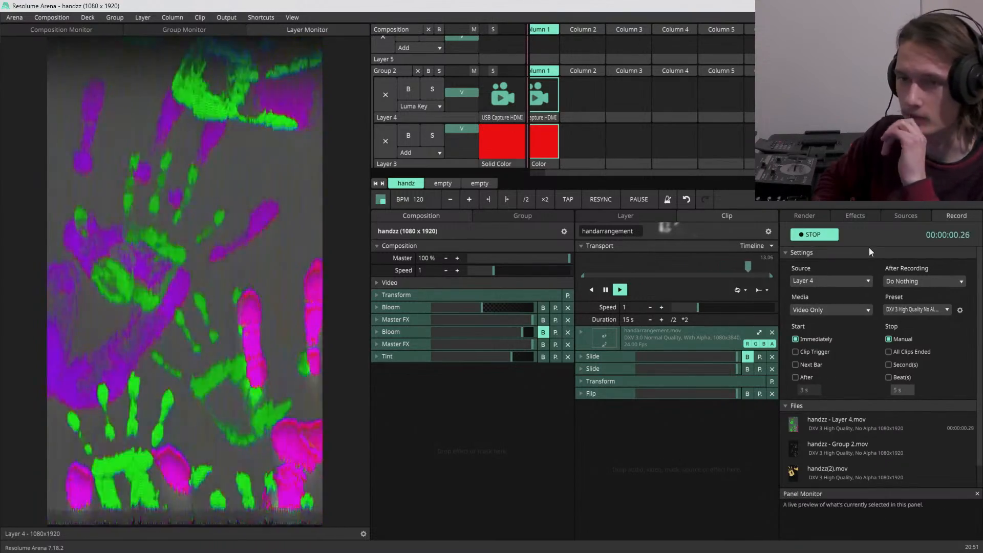
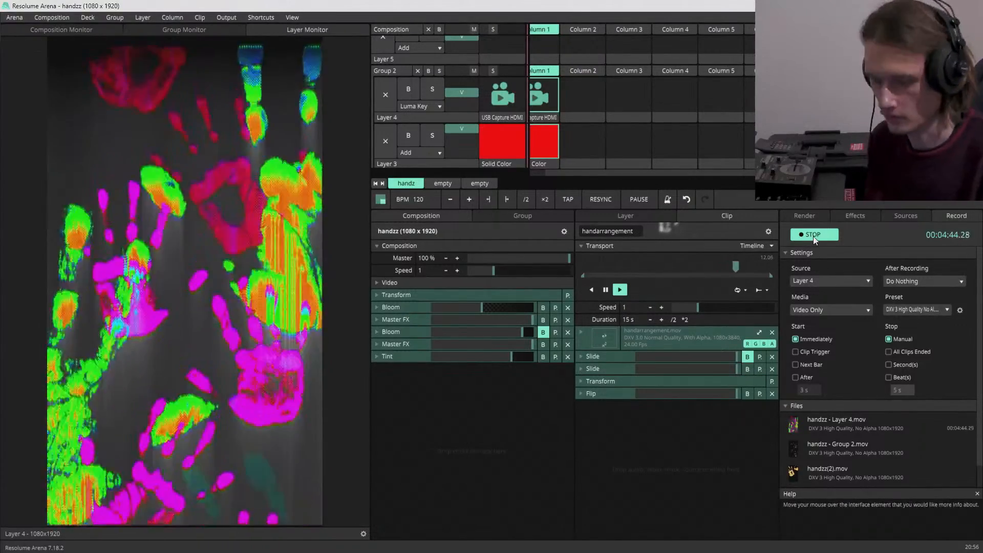
- Stop the Layer 4 recording and save the composition
click(814, 237)
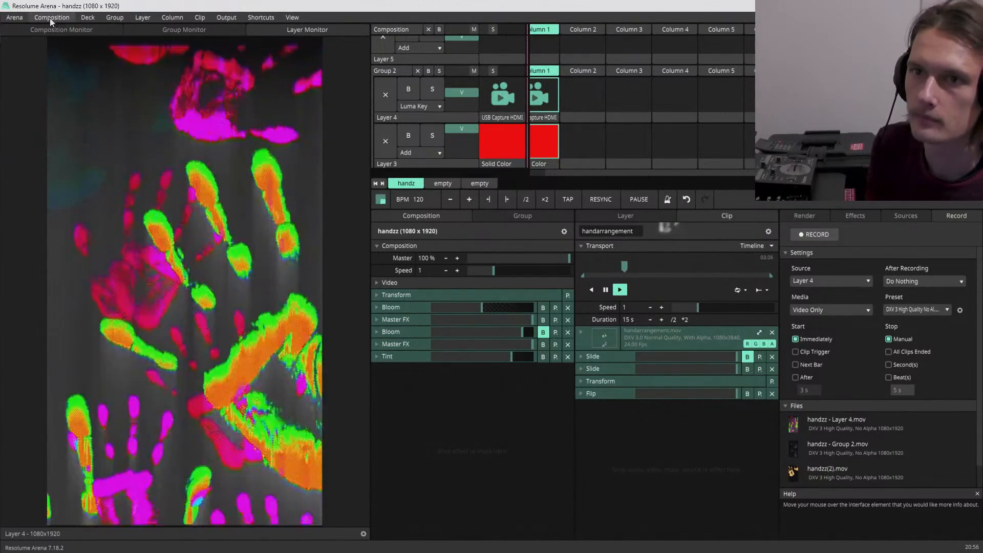
click(50, 17)
click(58, 77)
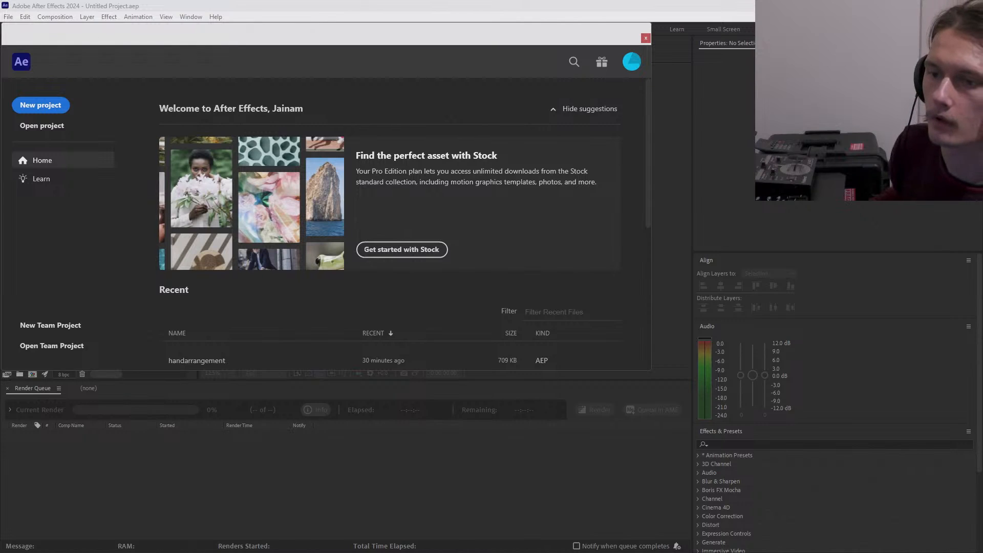
- Start a new project in After Effects and copy the handzz - Layer 4.mov recording from the Captures folder in Videos
click(37, 105)
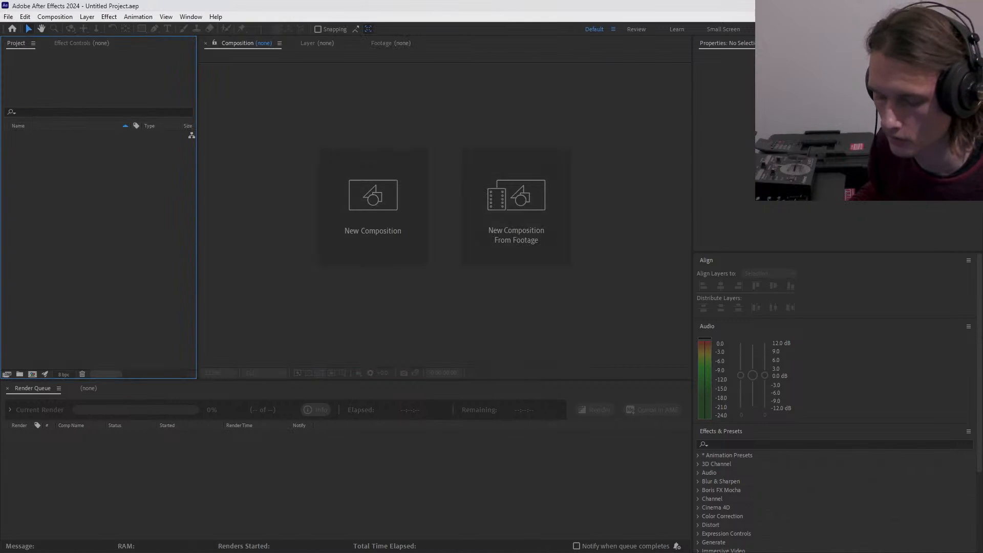
key(alt+Tab)
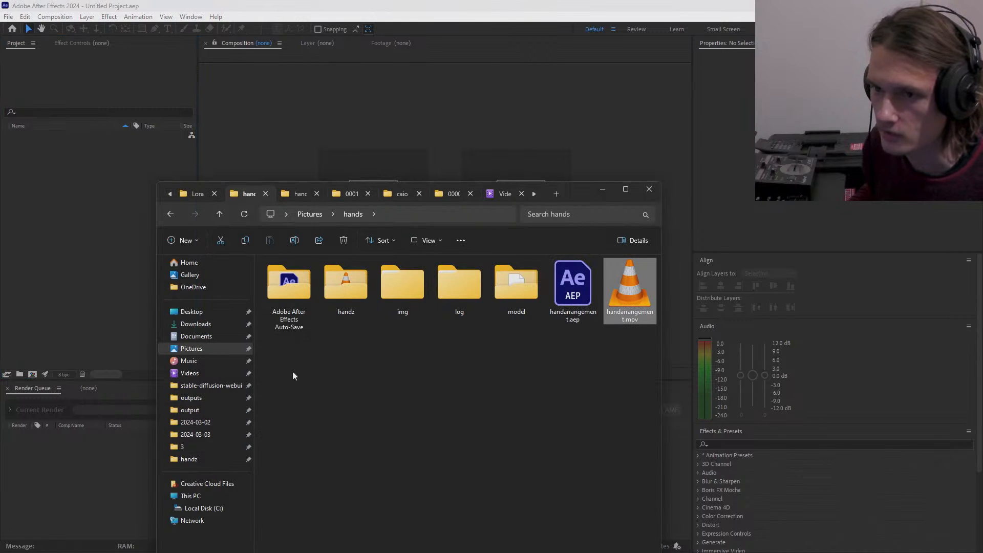
click(190, 373)
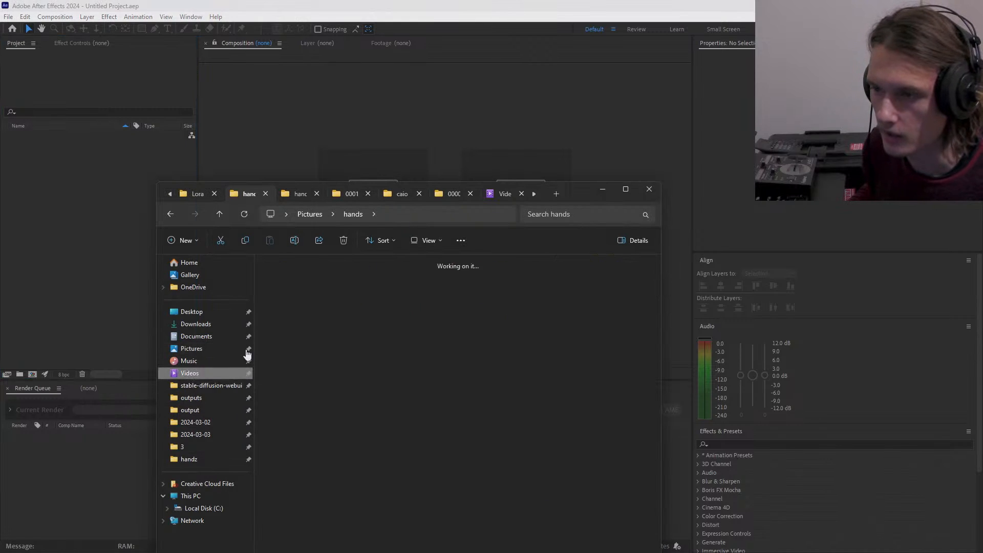
double_click(516, 300)
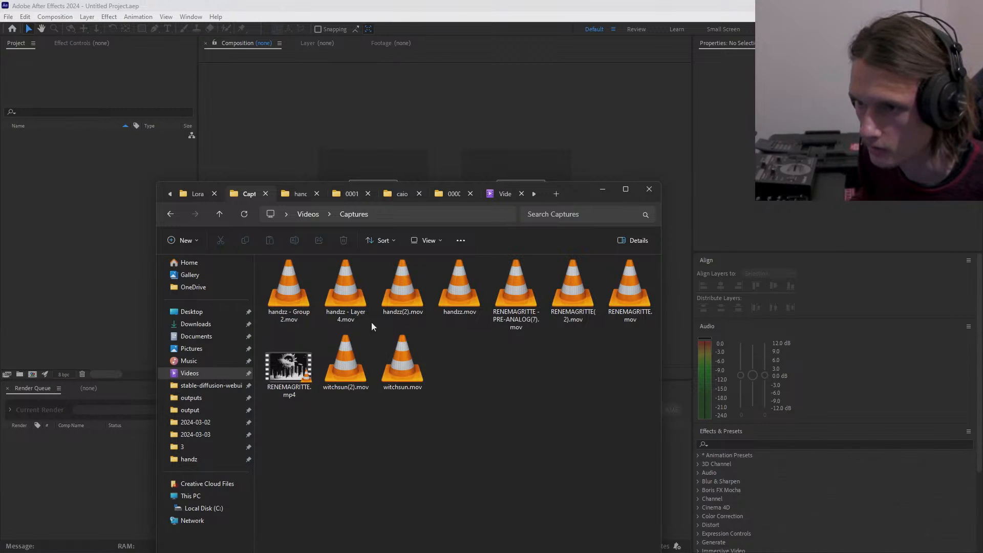
click(343, 300)
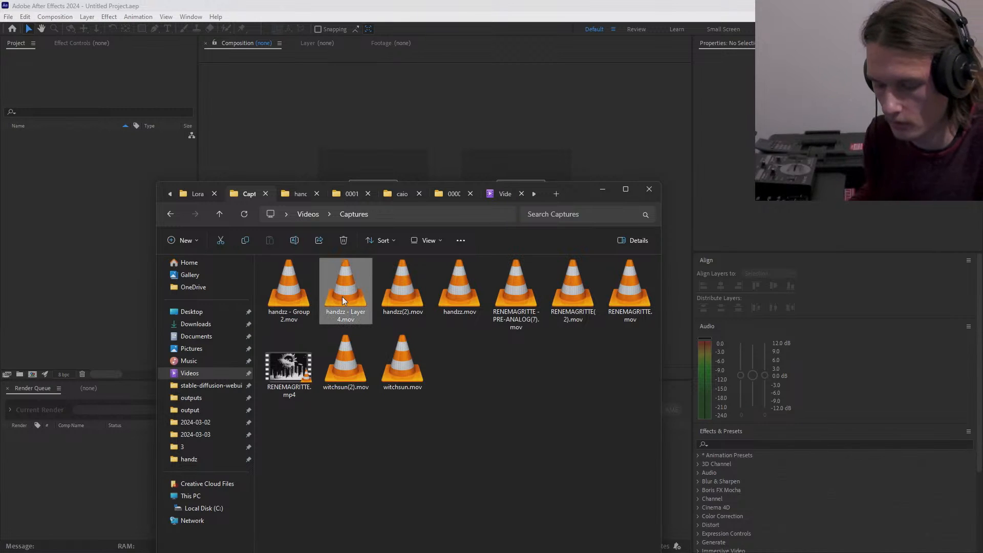
key(ctrl+c)
- Paste the copied recording into the hands folder inside Pictures
click(292, 197)
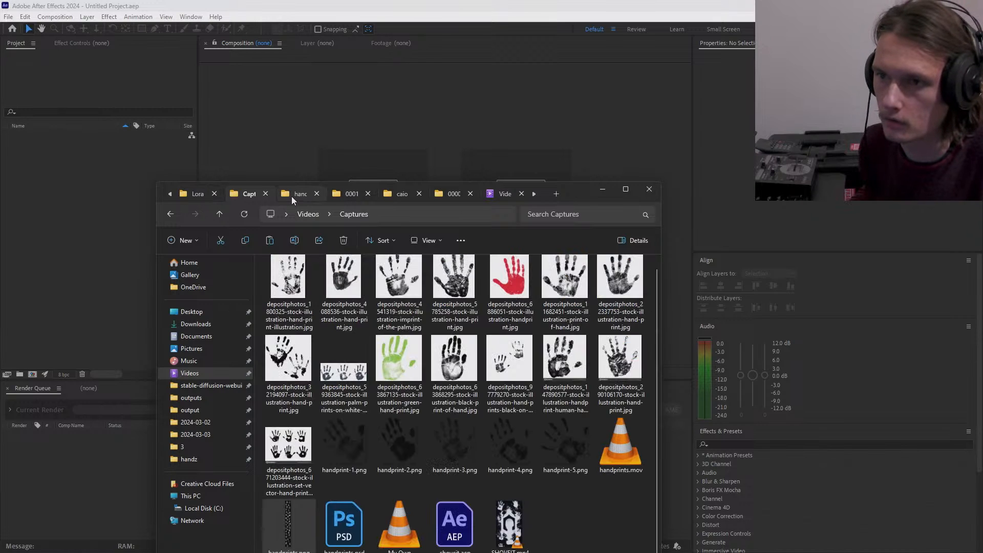
click(198, 194)
click(251, 196)
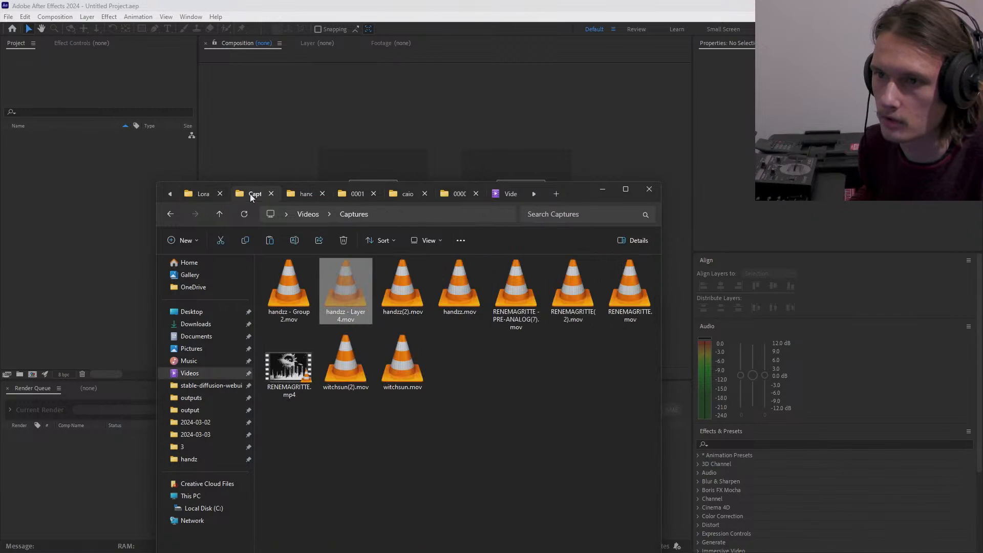
click(193, 350)
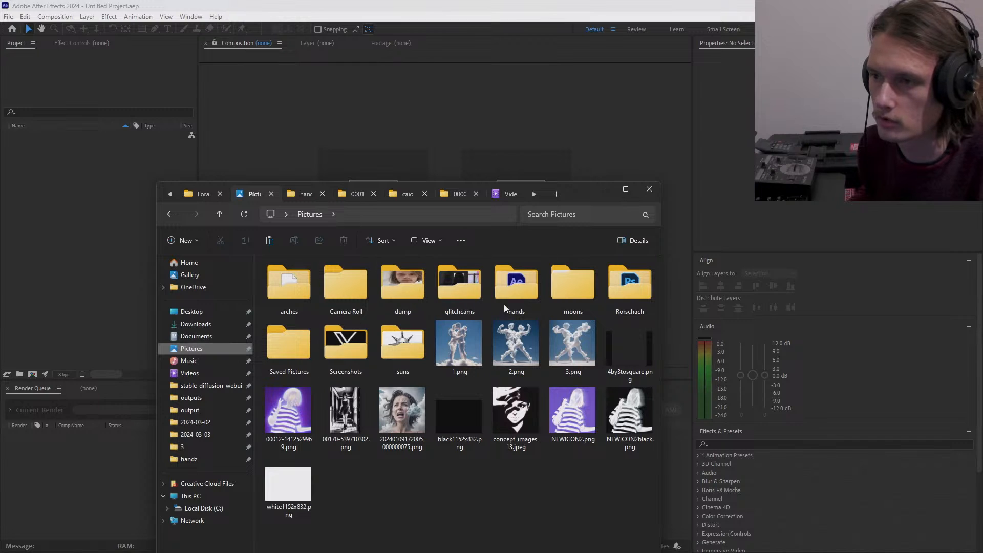
double_click(529, 297)
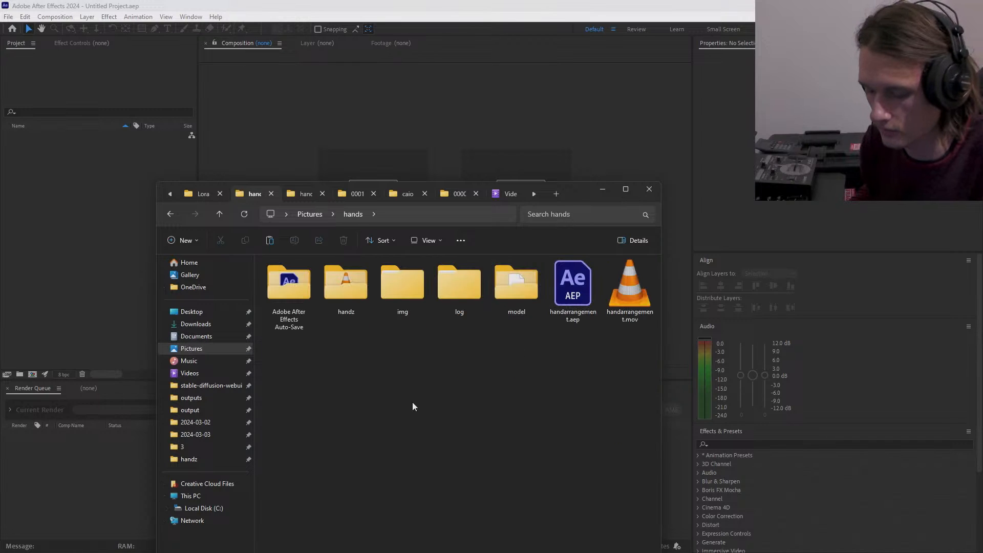
key(ctrl+v)
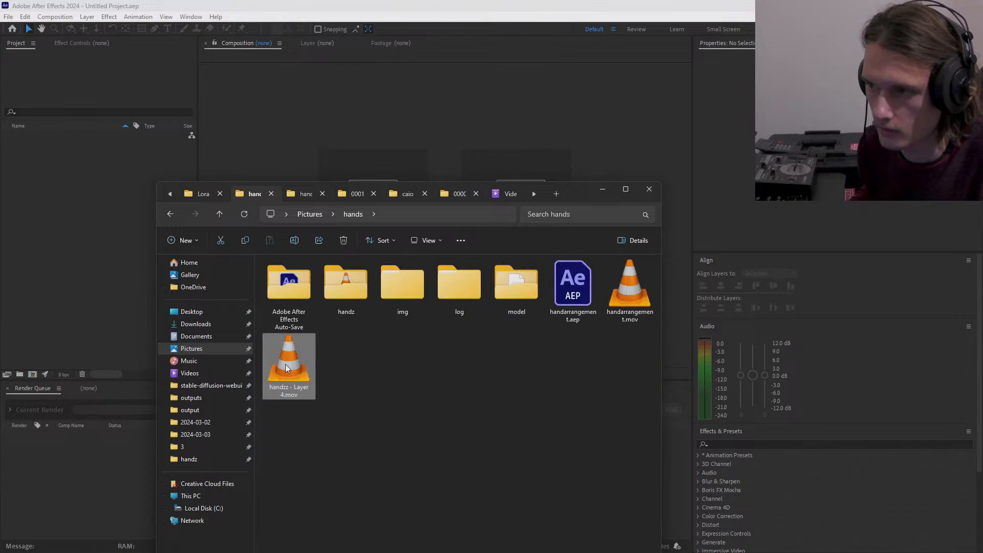
- Rename the pasted recording in the hands folder as handzzanalog.mov
right_click(285, 364)
click(309, 341)
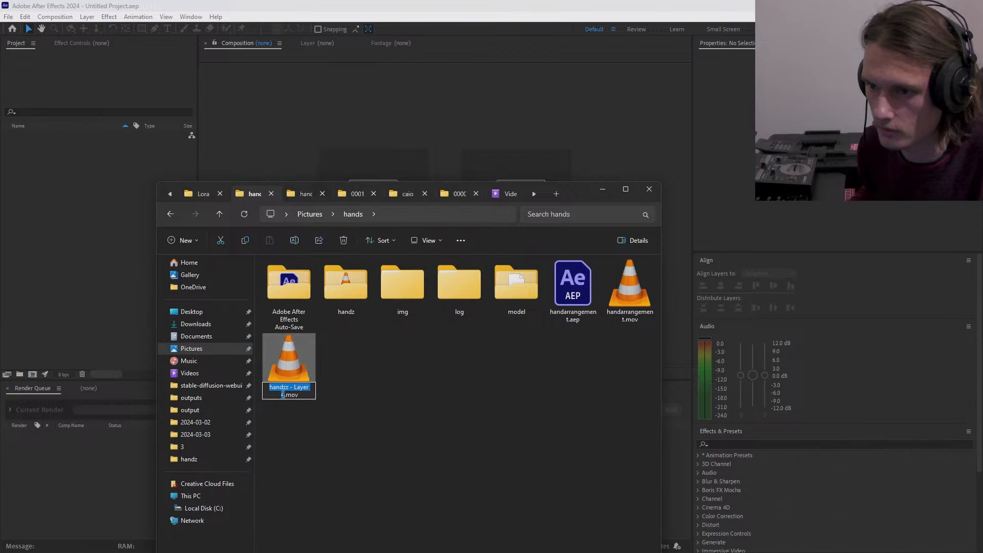
click(282, 394)
key(BackSpace)
key(BackSpace)
key(BackSpace)
key(BackSpace)
key(BackSpace)
key(BackSpace)
key(BackSpace)
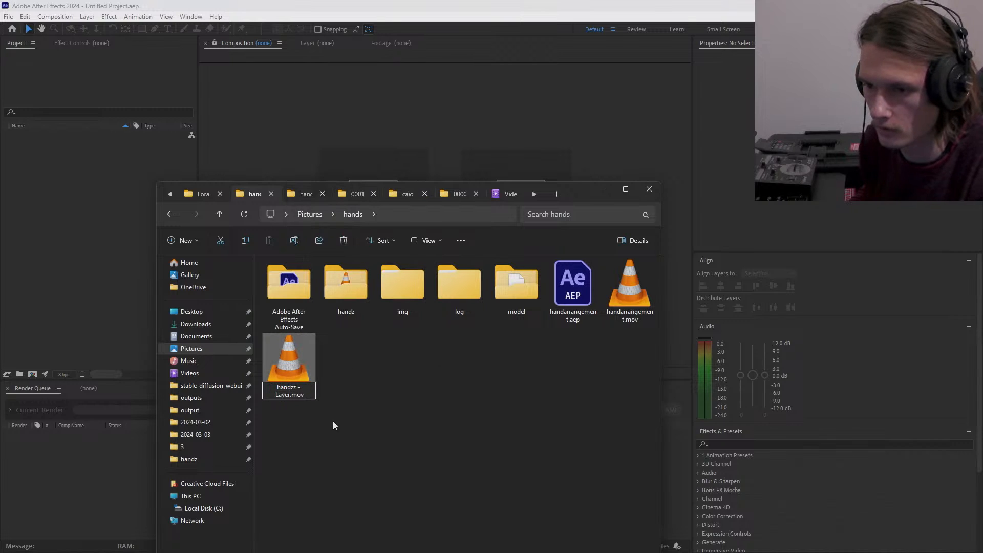
key(BackSpace)
key(BackSpace)
key(BackSpace)
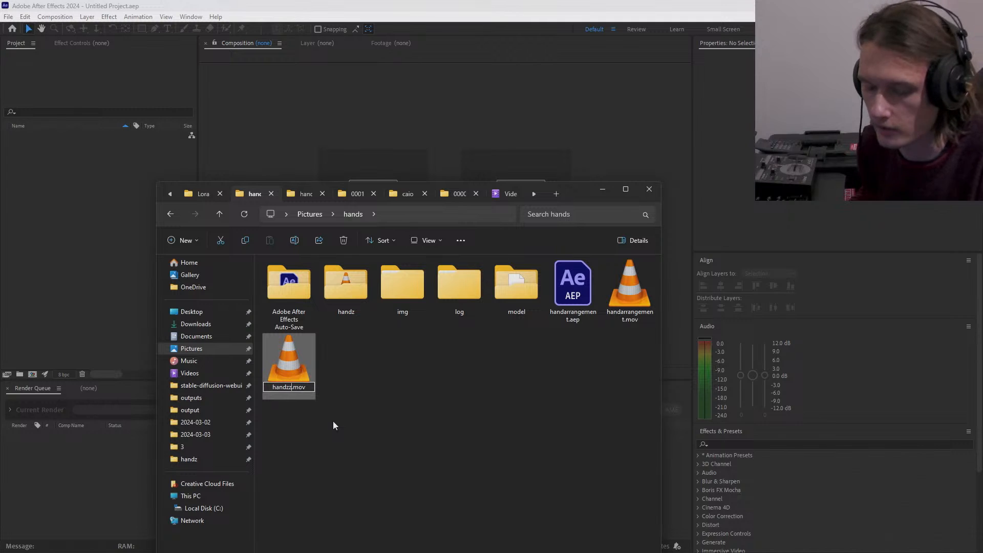
text(anal)
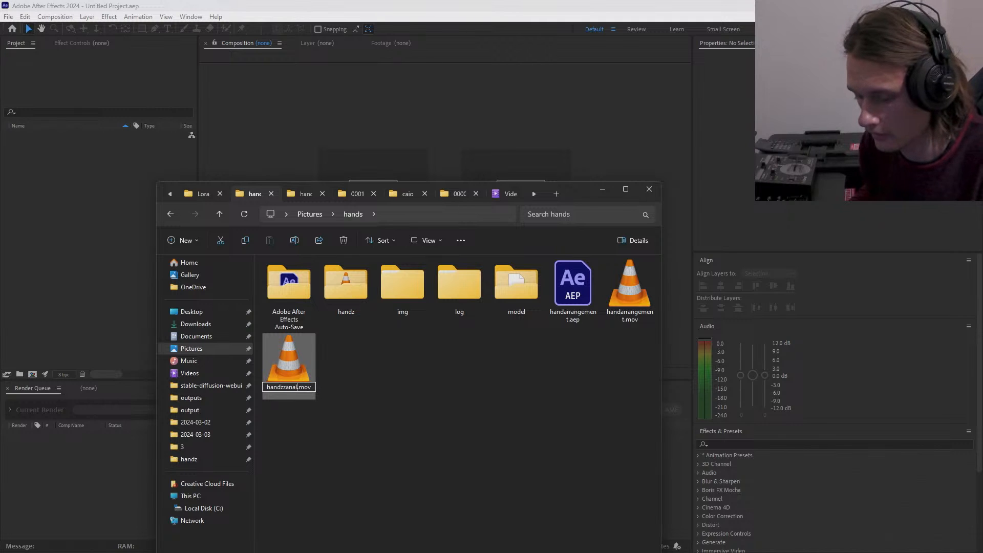
text(og)
key(Return)
click(385, 401)
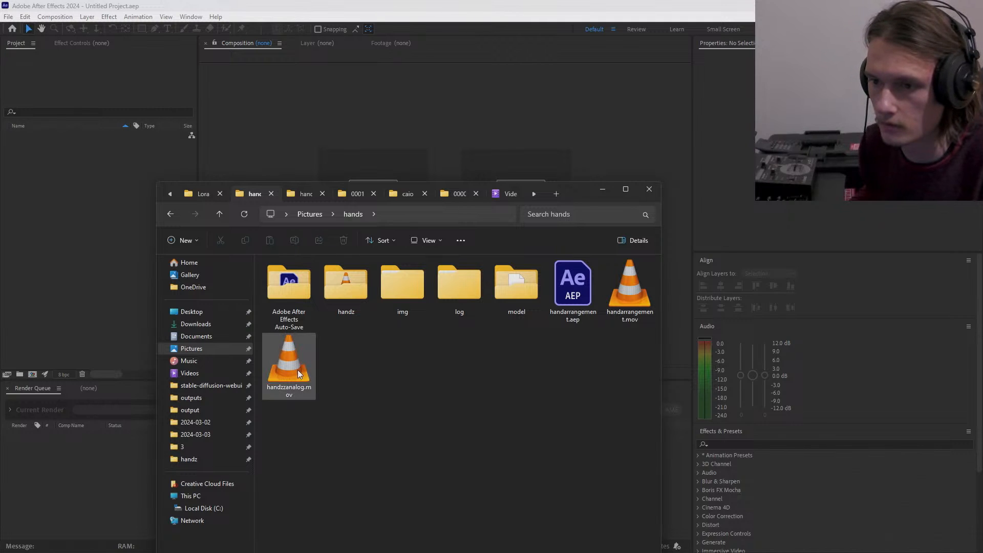
- Import handzzanalog.mov into the After Effects project and open it in the footage viewer
click(290, 391)
drag(287, 374, 38, 195)
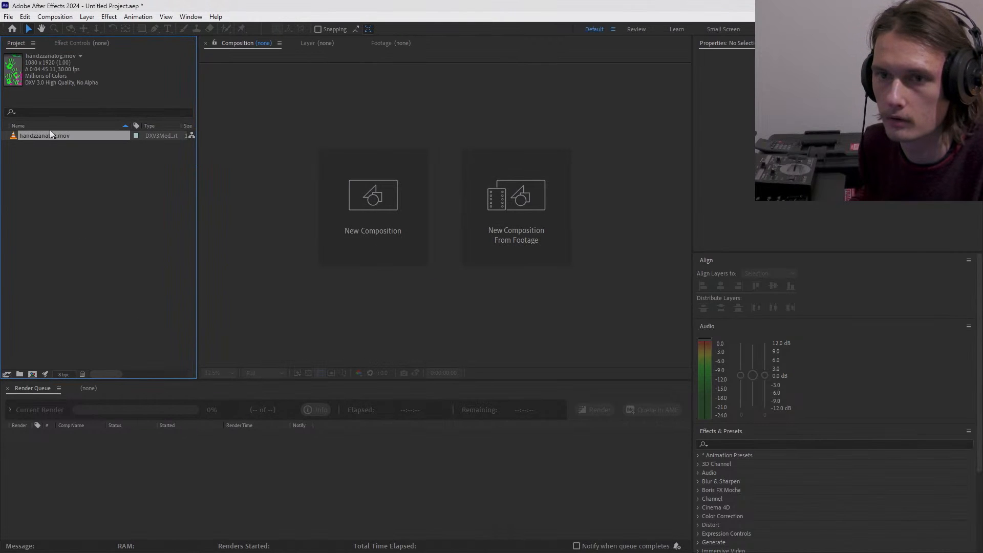
double_click(48, 137)
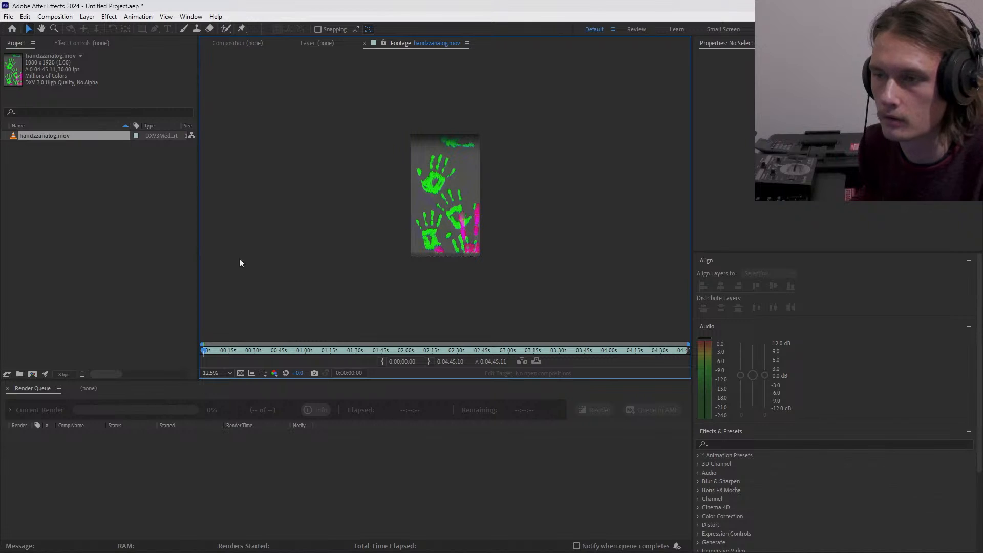
mouse_move(381, 379)
mouse_down()
mouse_move(381, 405)
mouse_move(381, 390)
mouse_up()
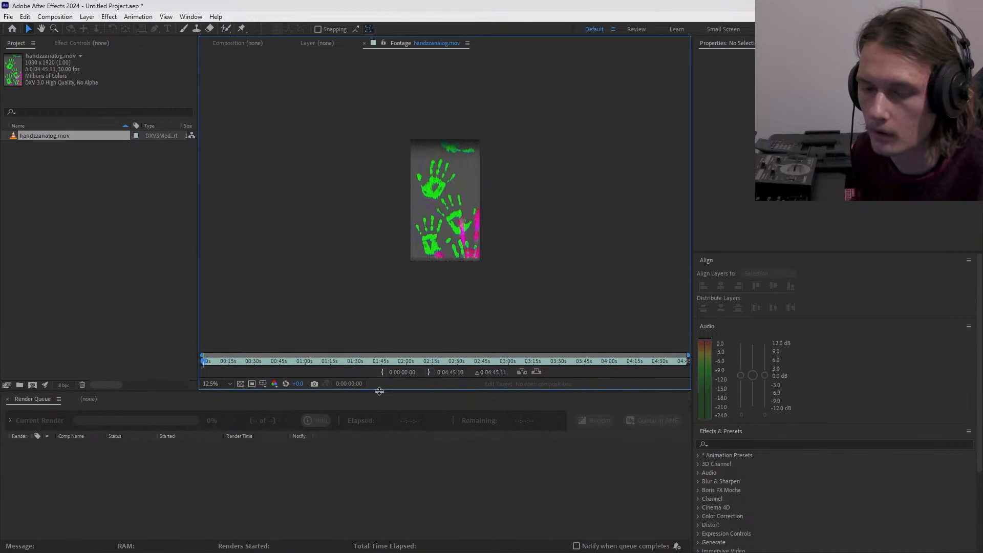
- Create a new 1080 x 1920 px composition at 30 frames per second with a duration of 0:00:30:00
right_click(78, 231)
click(125, 235)
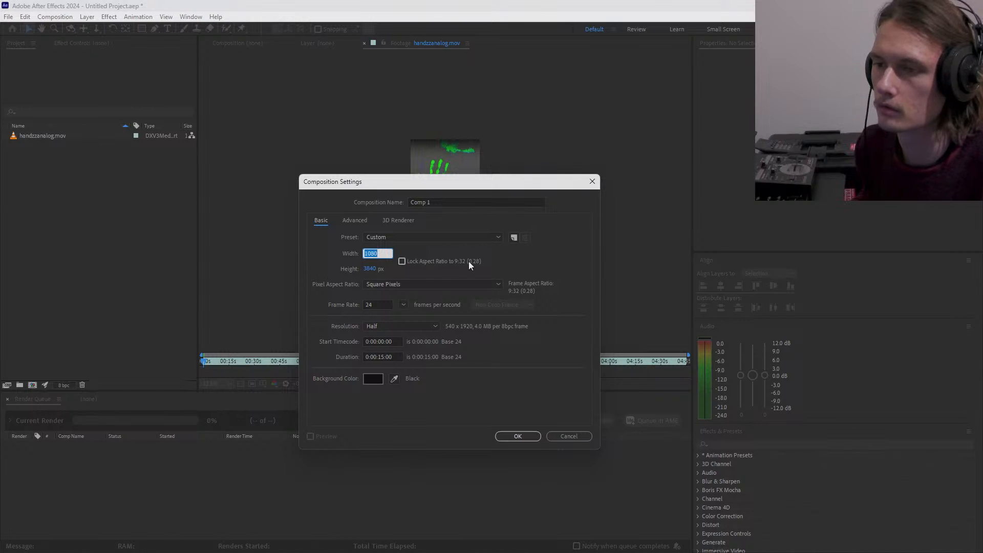
click(373, 270)
text(19)
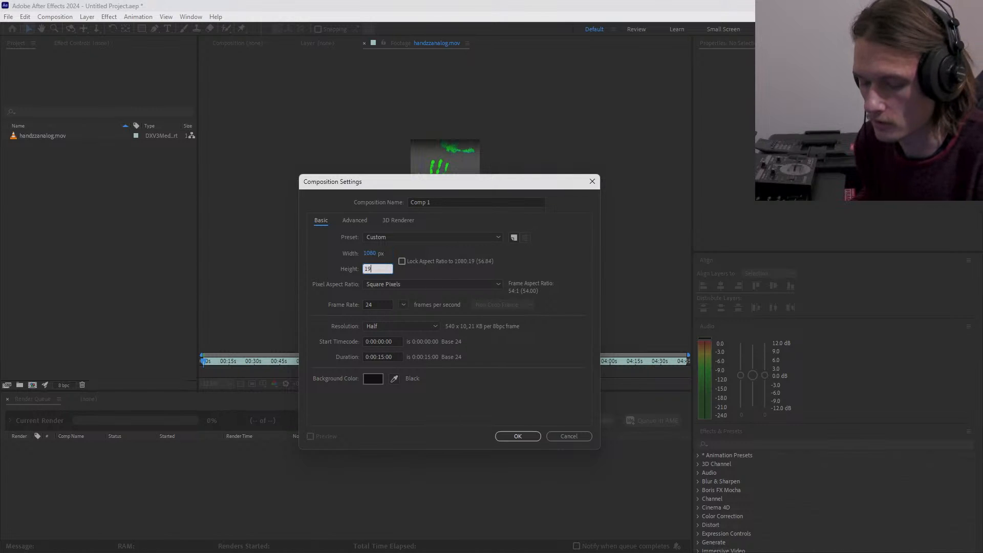
text(20)
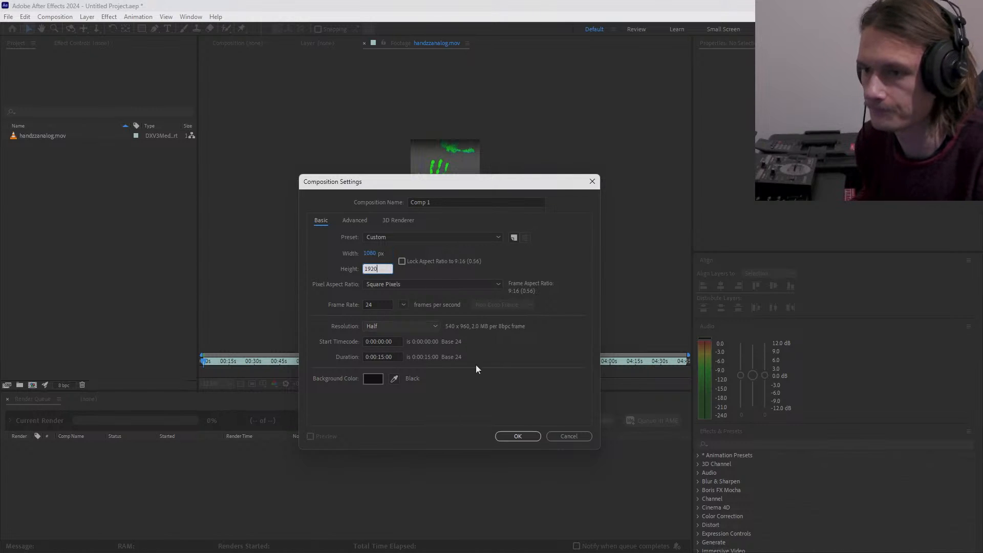
click(403, 305)
click(417, 394)
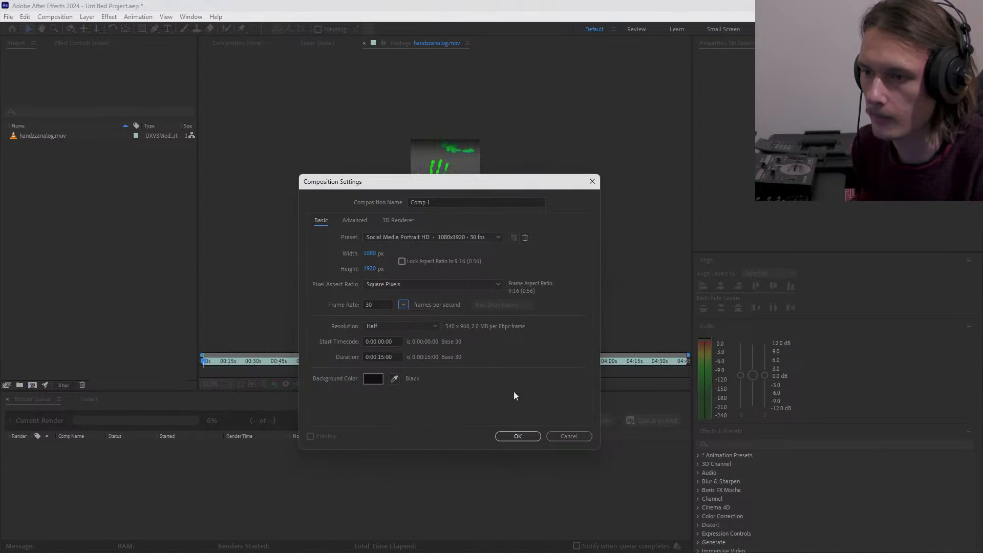
click(383, 358)
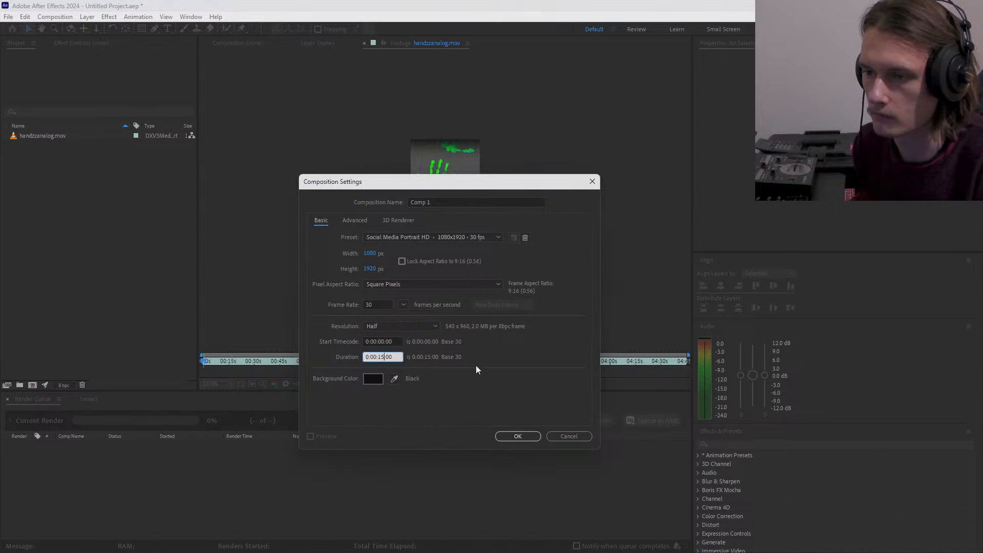
key(BackSpace)
key(BackSpace)
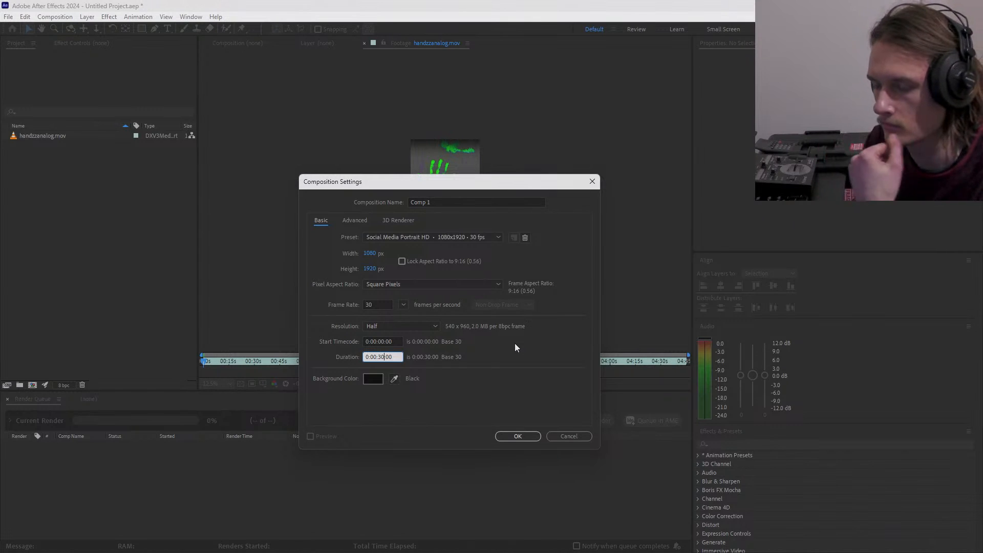
click(504, 437)
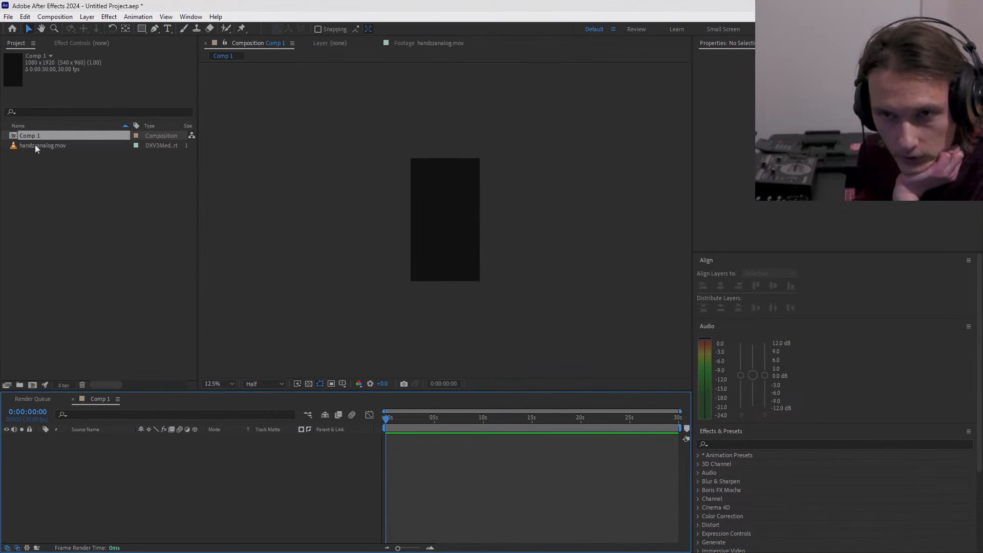
- Add handzzanalog.mov as a layer in Comp 1 and scrub through the footage to 0:00:25:02
drag(32, 143, 135, 482)
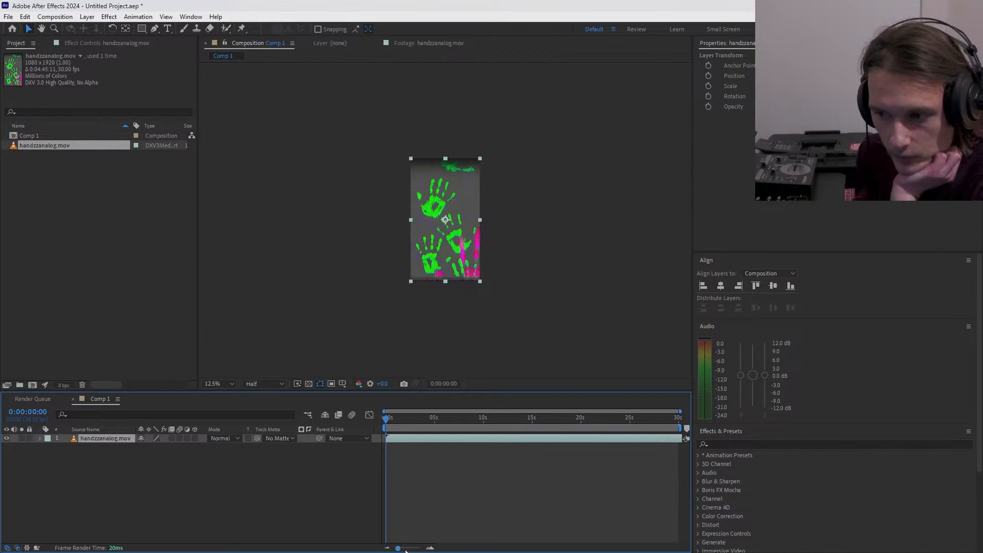
drag(405, 550, 420, 548)
drag(425, 419, 514, 411)
drag(420, 548, 394, 549)
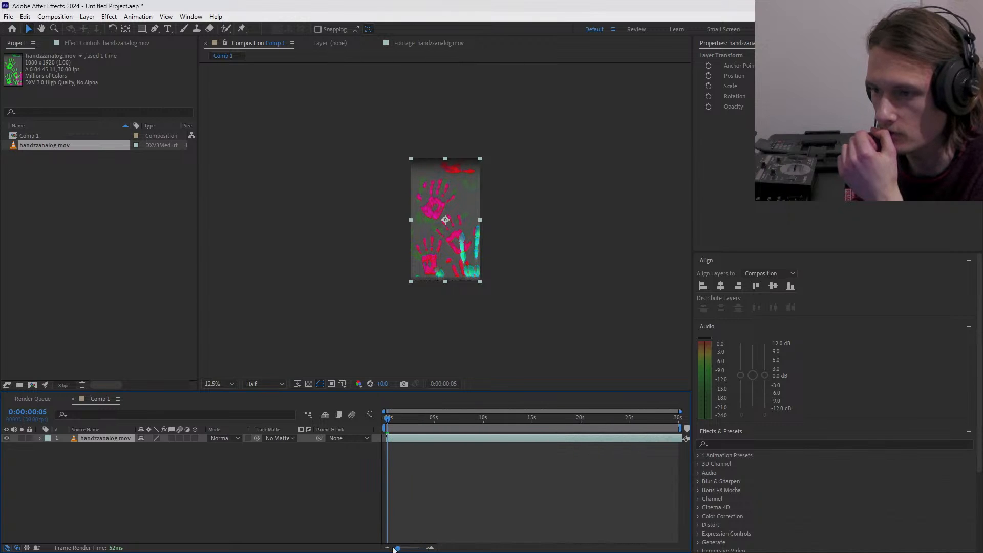
drag(416, 419, 630, 445)
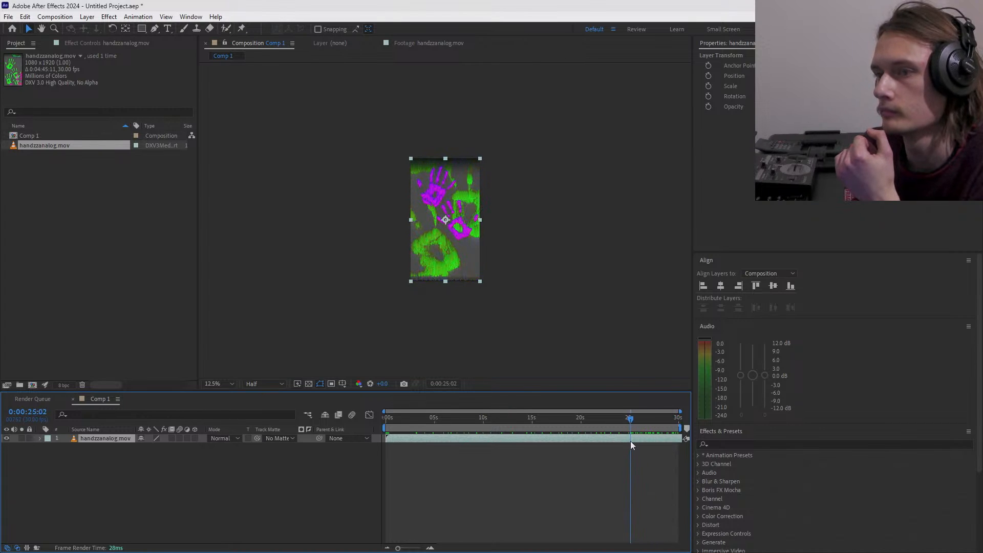
- Enlarge the Comp 1 preview, play the footage from 0:00:24:27, and move the current time to 0:00:24:20
scroll(453, 195, up, 2)
scroll(453, 195, down, 1)
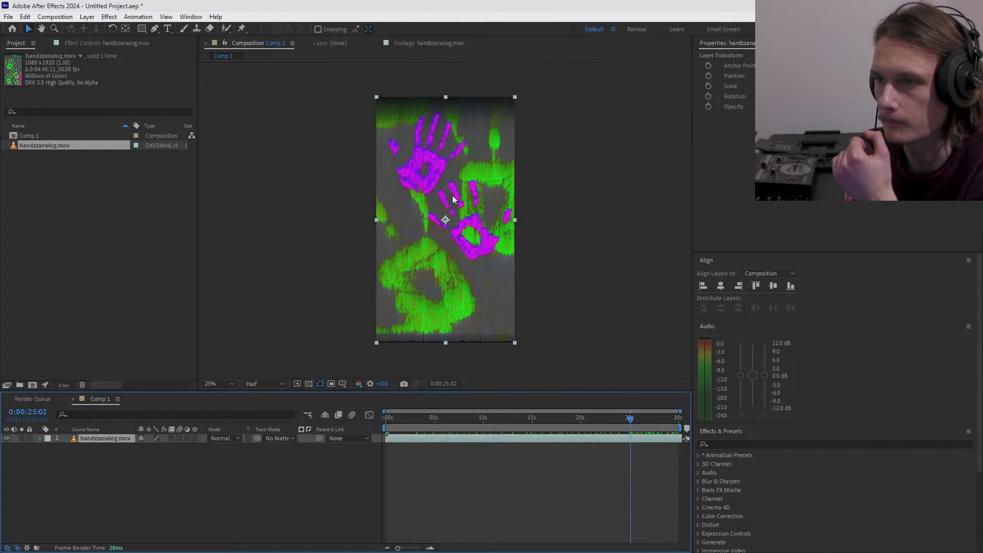
drag(439, 392, 440, 461)
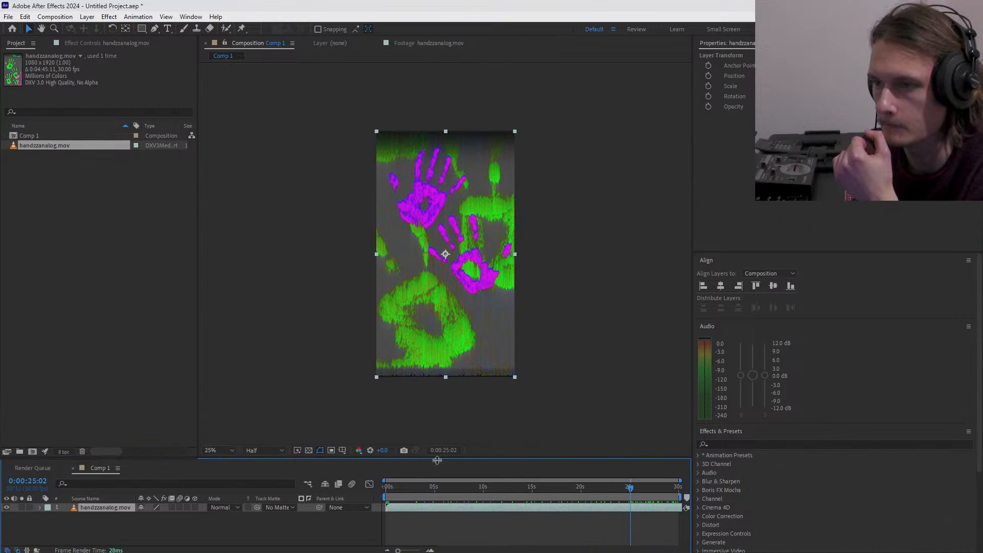
scroll(459, 272, up, 2)
scroll(478, 309, down, 1)
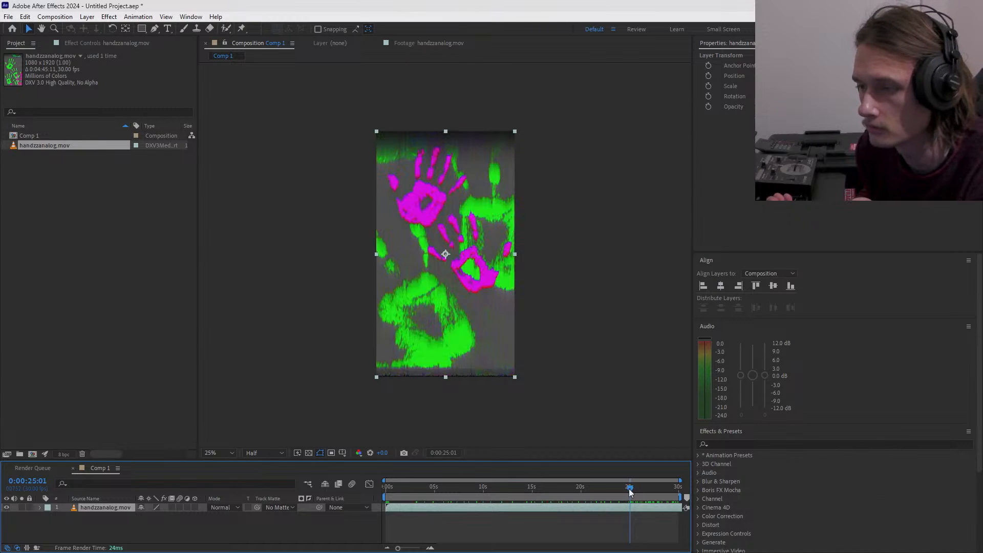
drag(630, 489, 629, 491)
key(space)
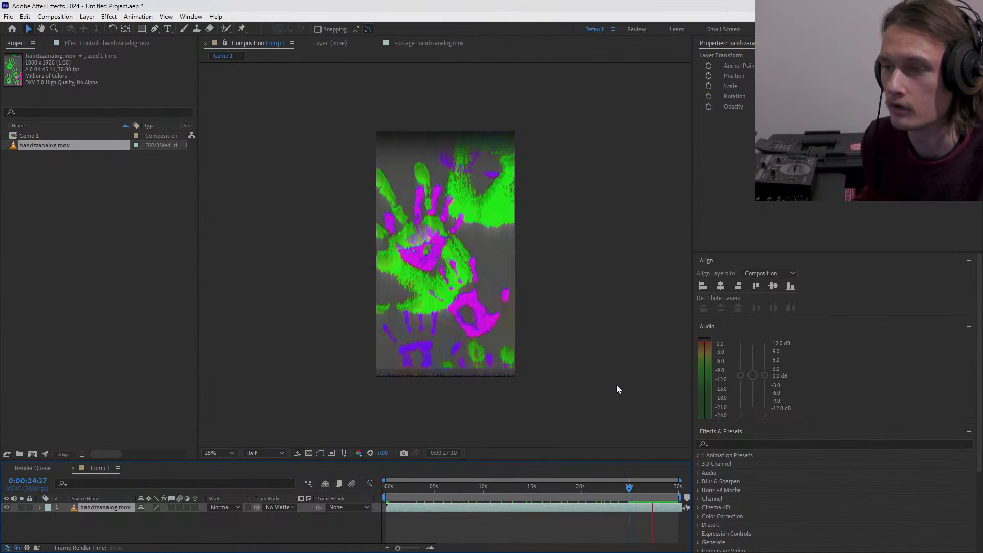
key(space)
click(626, 489)
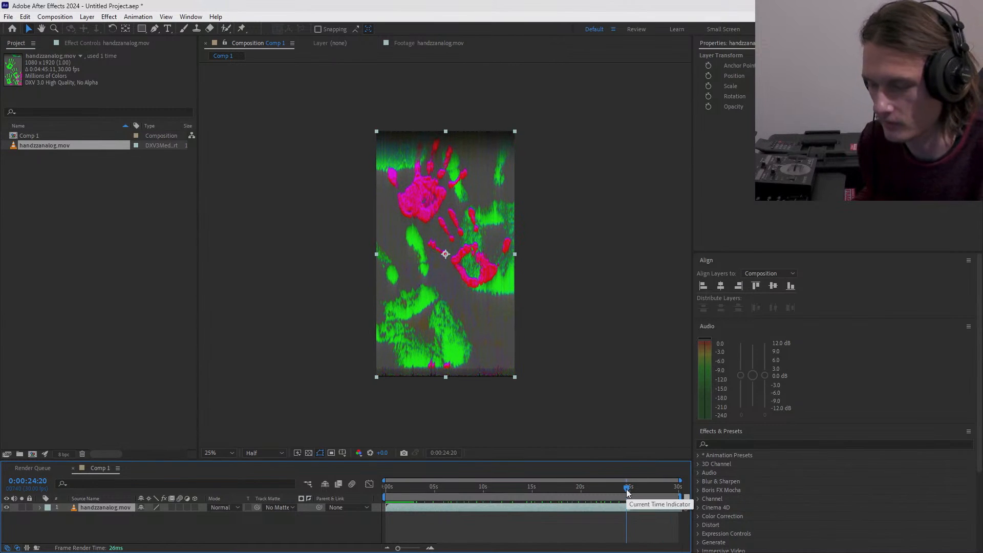
- Split the handzzanalog.mov layer at 0:00:24:20, slide the later segment back to the composition start, and play it
key(ctrl+shift+d)
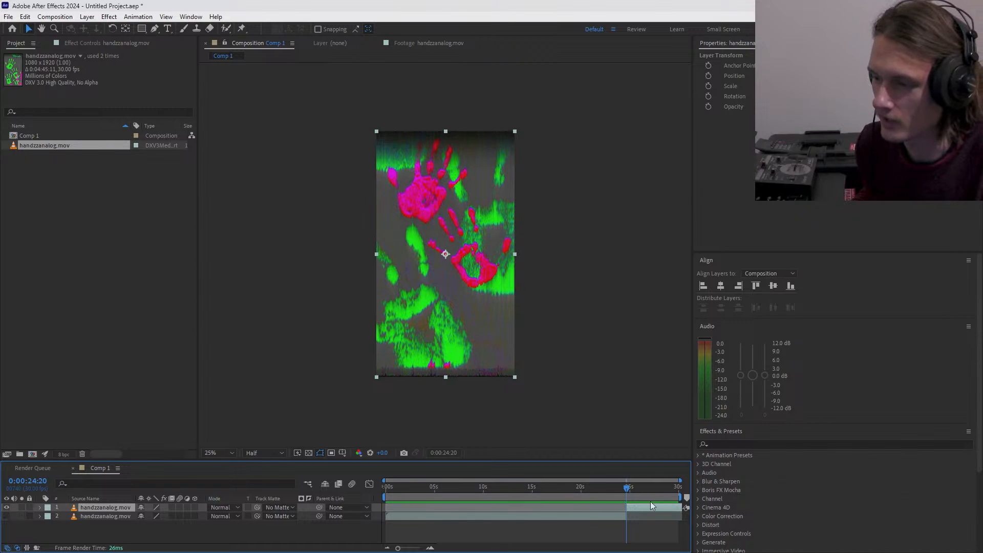
drag(646, 506, 422, 505)
key(Home)
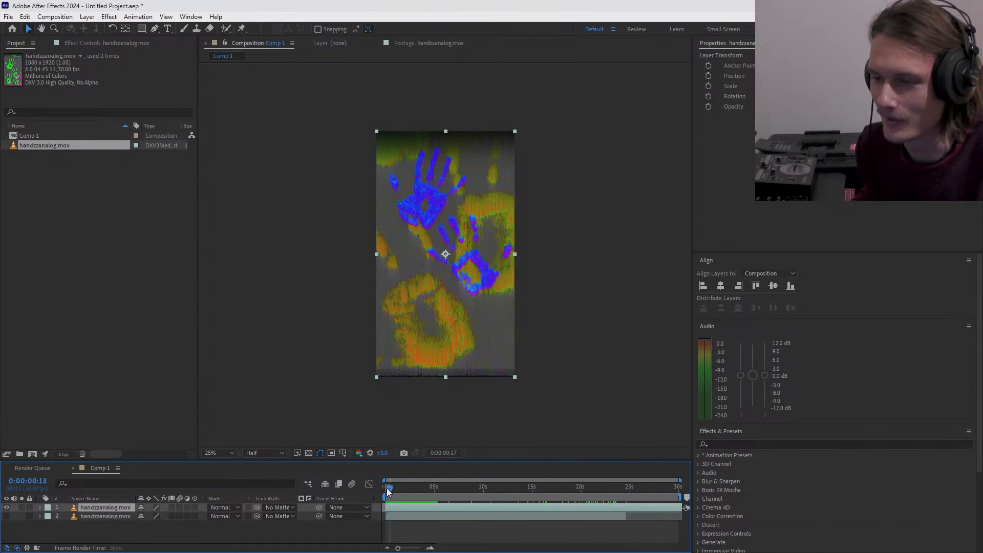
key(space)
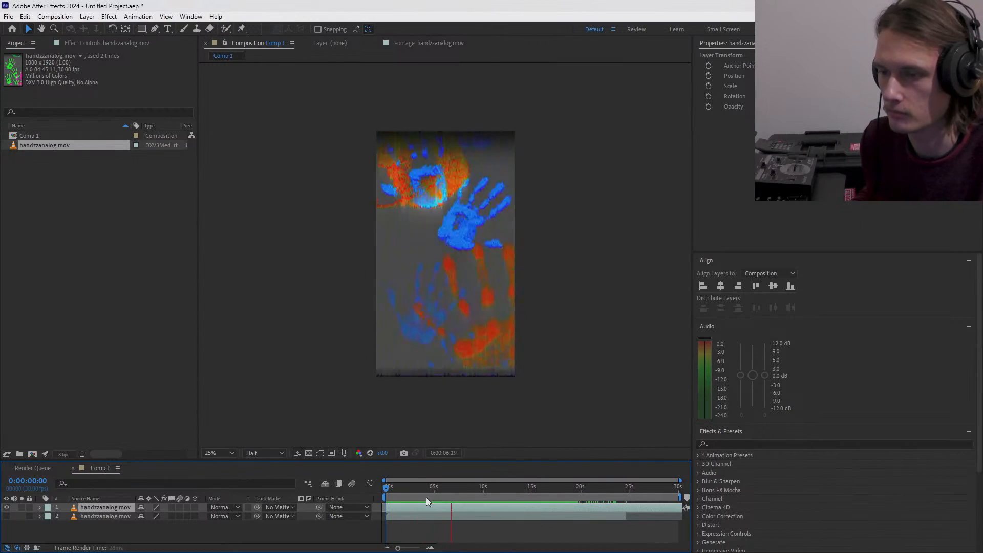
- Split the top handzzanalog.mov layer at 0:00:07:07, review the footage that follows, and split it again at 0:00:14:14
key(ctrl+shift+d)
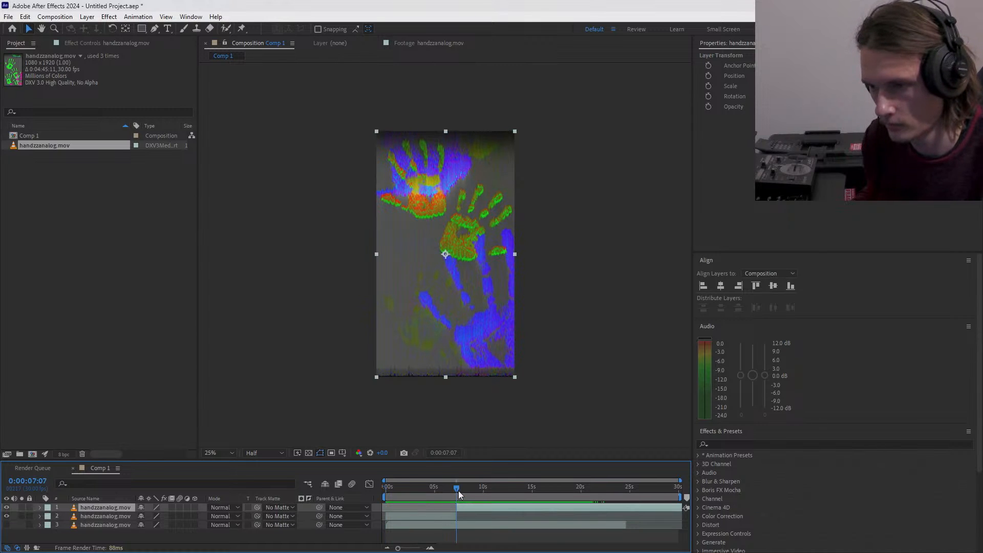
drag(459, 490, 489, 487)
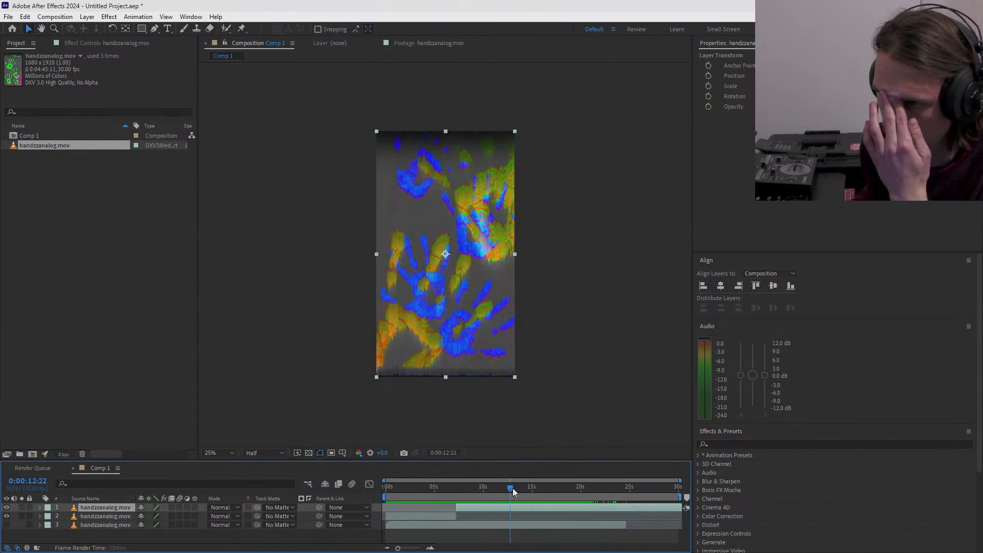
drag(536, 490, 645, 491)
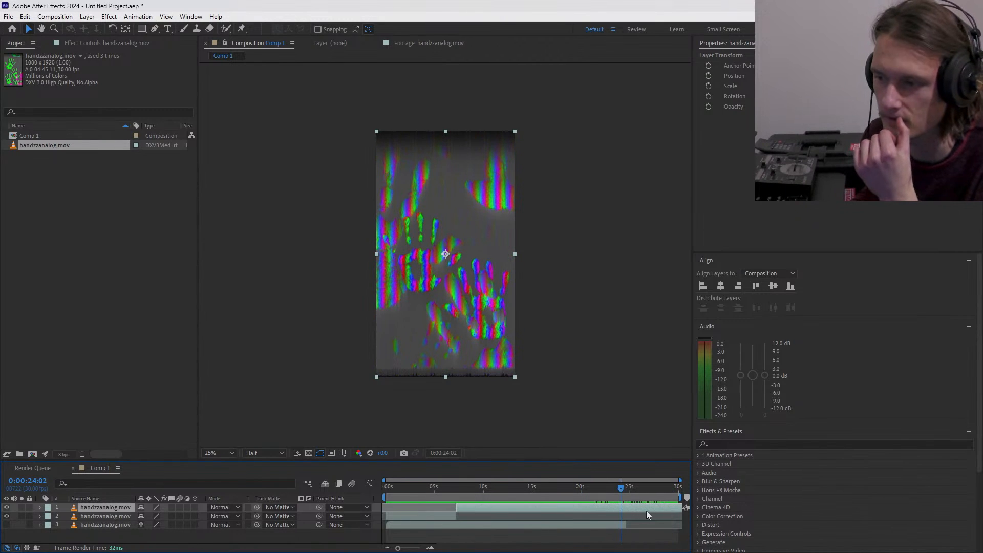
mouse_move(647, 510)
mouse_down()
mouse_move(539, 498)
mouse_move(654, 502)
mouse_up()
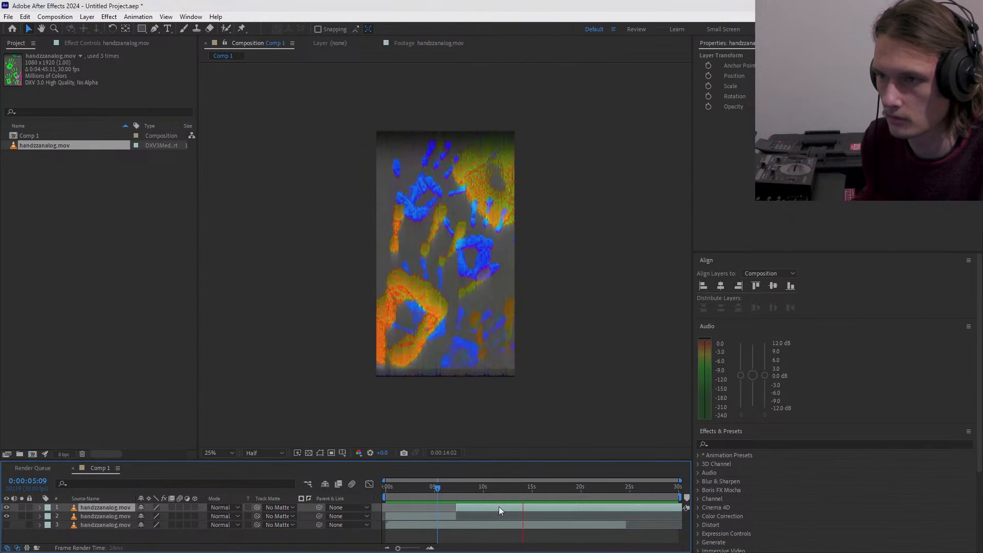
key(space)
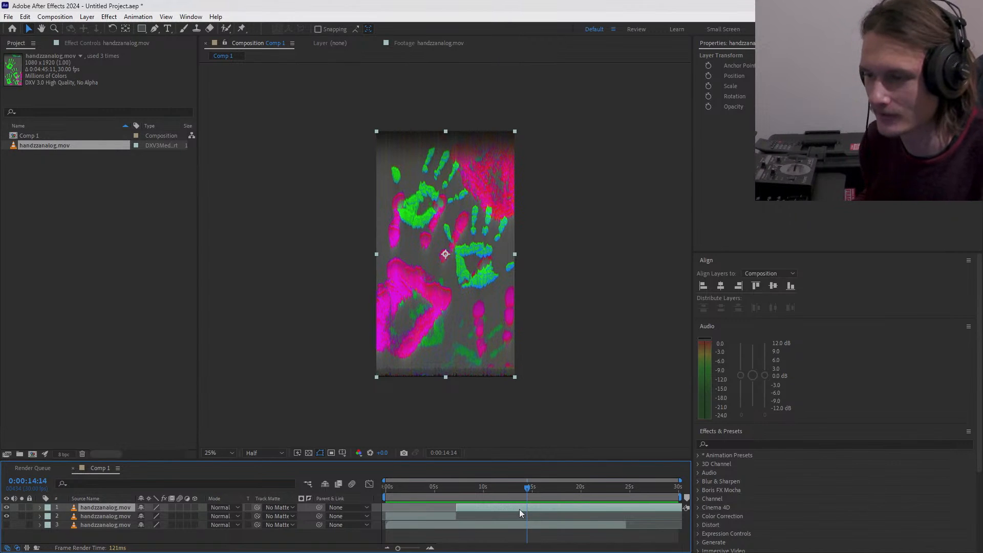
key(ctrl+shift+d)
- Slide the last segment earlier to reach unused footage and split it at 0:00:17:01
click(424, 488)
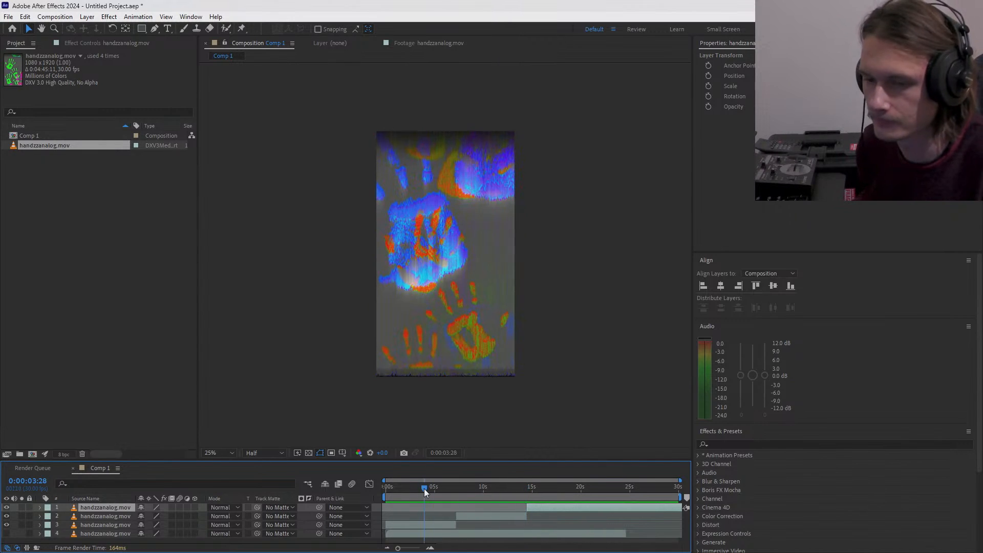
drag(424, 488, 545, 500)
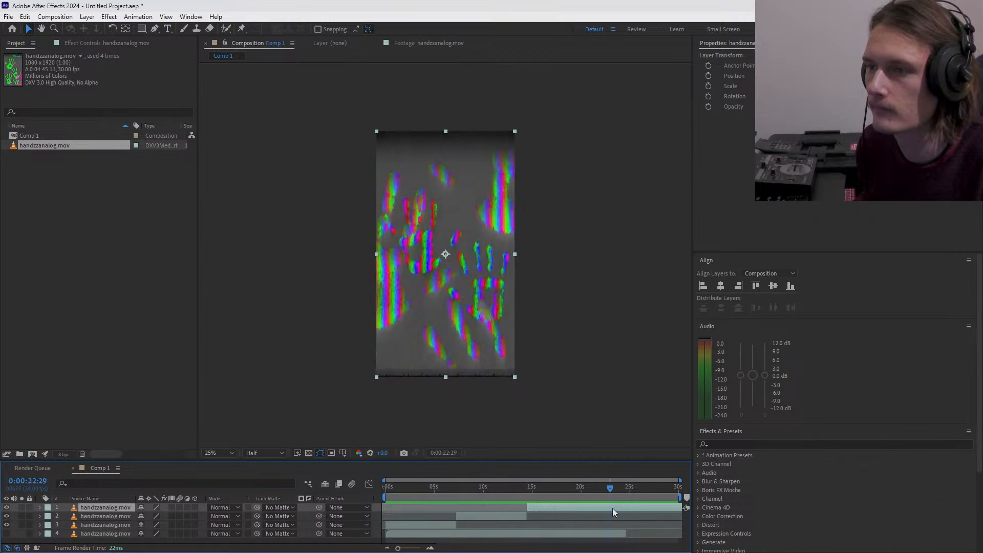
drag(639, 508, 542, 496)
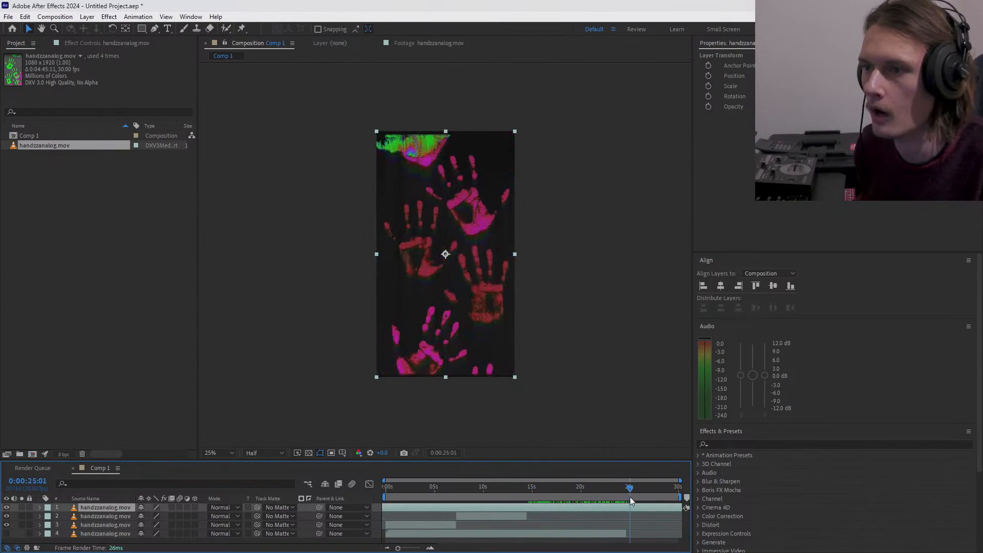
drag(631, 502, 638, 489)
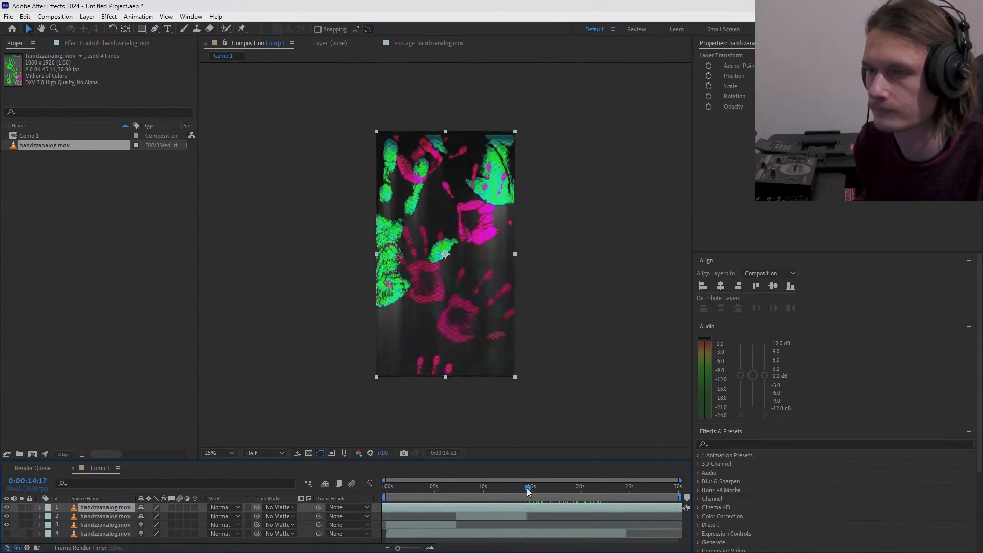
drag(575, 498, 618, 508)
drag(524, 492, 552, 495)
key(period)
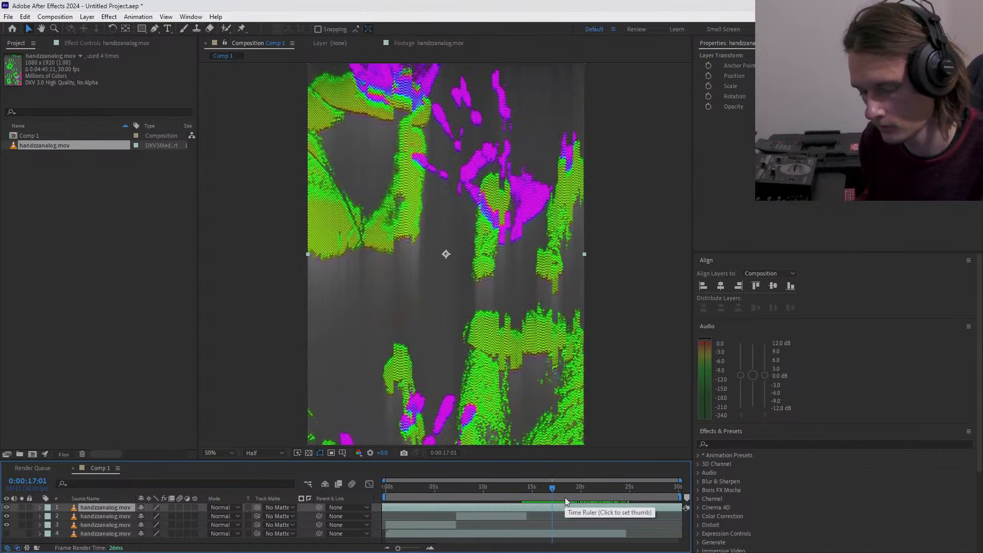
key(ctrl+d)
- Split the top layer at 0:00:27:03 and hide the leftover segment that ends at 0:00:17:01
drag(553, 493, 652, 500)
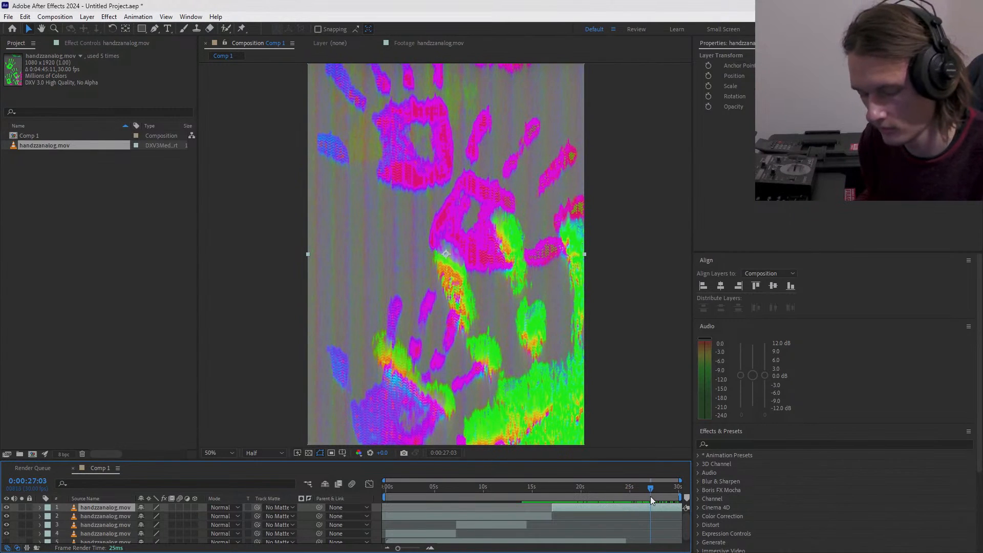
key(ctrl+shift+d)
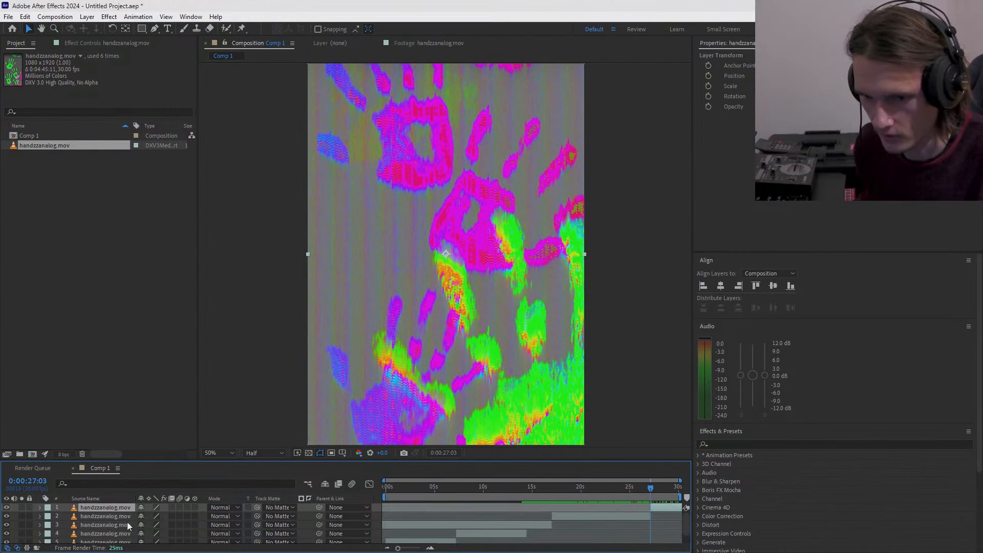
click(6, 524)
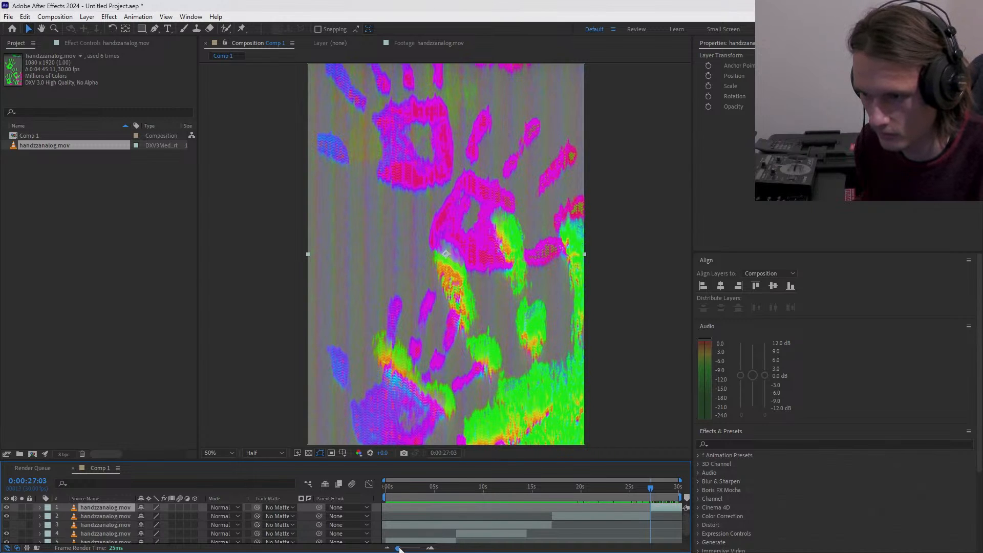
- Slide the last segment back near the composition start, split it at 0:00:14:13, and hide the part before the cut
mouse_move(399, 549)
mouse_down()
mouse_move(409, 550)
mouse_move(393, 550)
mouse_up()
drag(667, 509, 437, 495)
scroll(473, 348, down, 2)
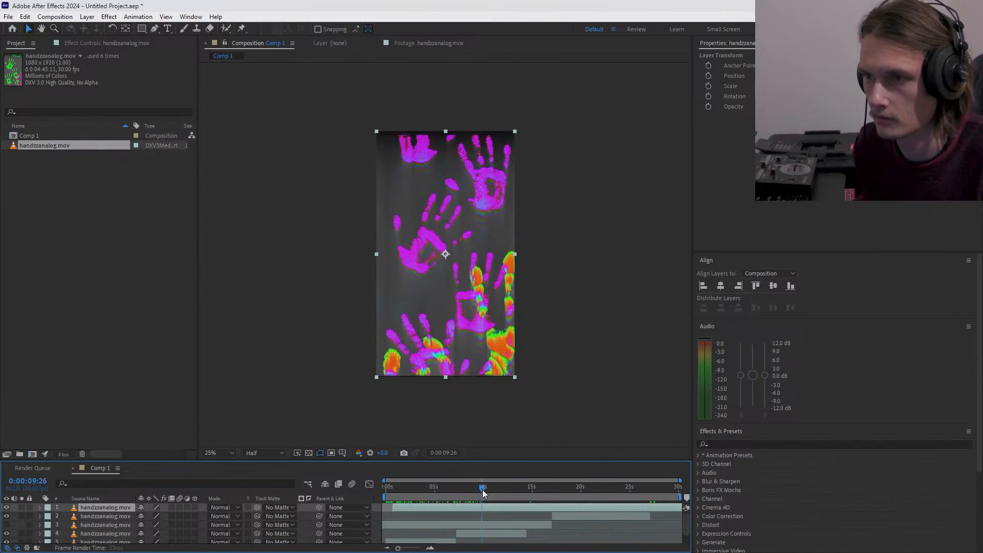
drag(507, 492, 528, 495)
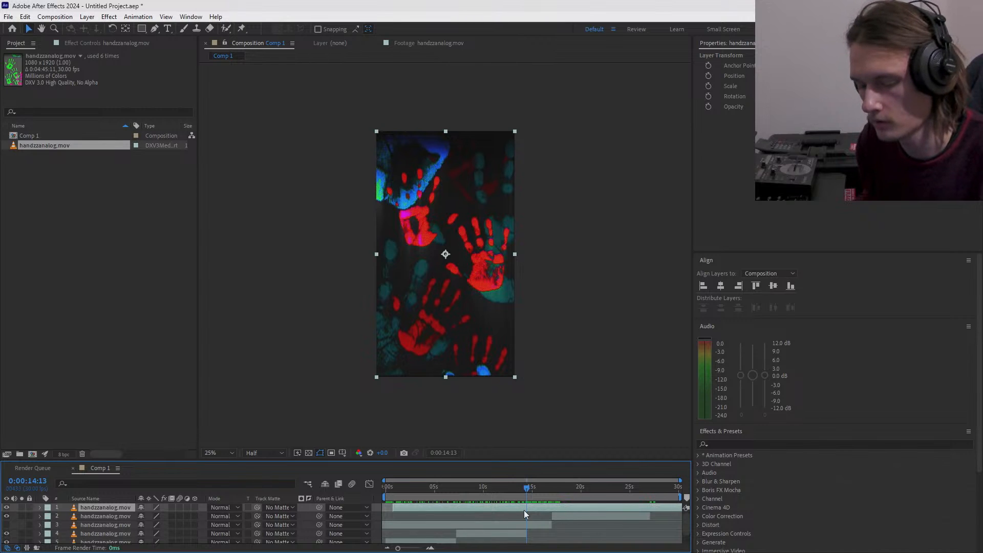
key(ctrl+shift+d)
click(6, 516)
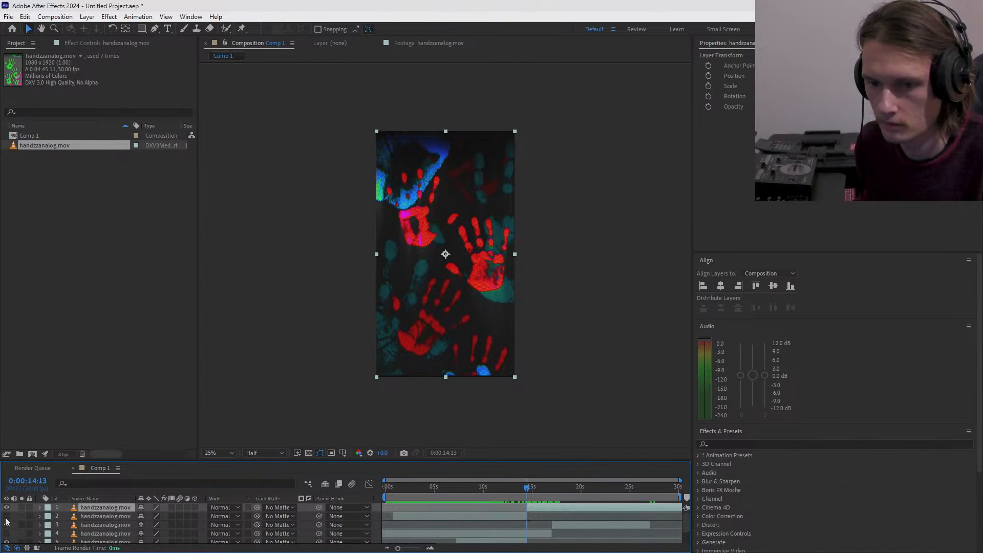
- Slide the remaining top segment back to the start, scrub through its footage, and split it at 0:00:27:27
drag(591, 505, 450, 506)
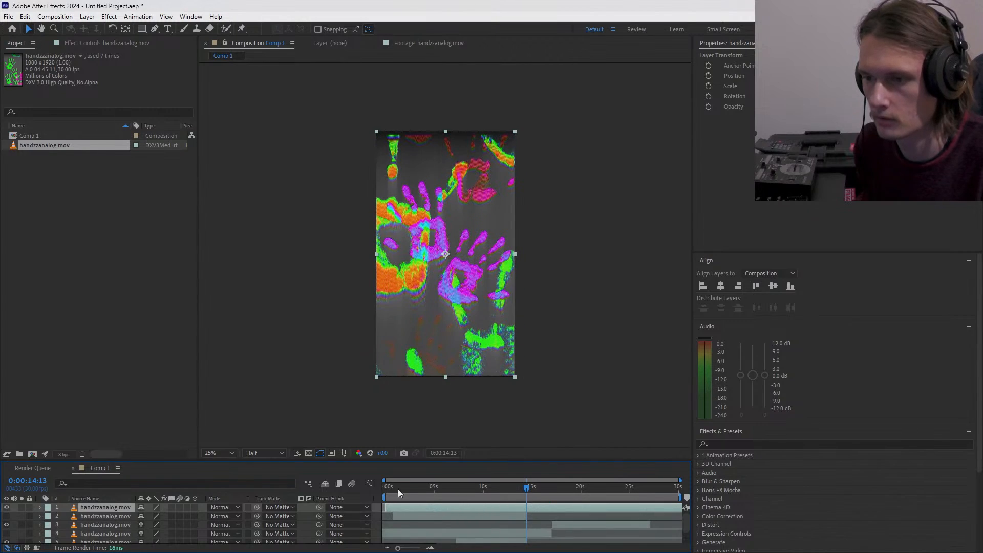
drag(387, 489, 409, 490)
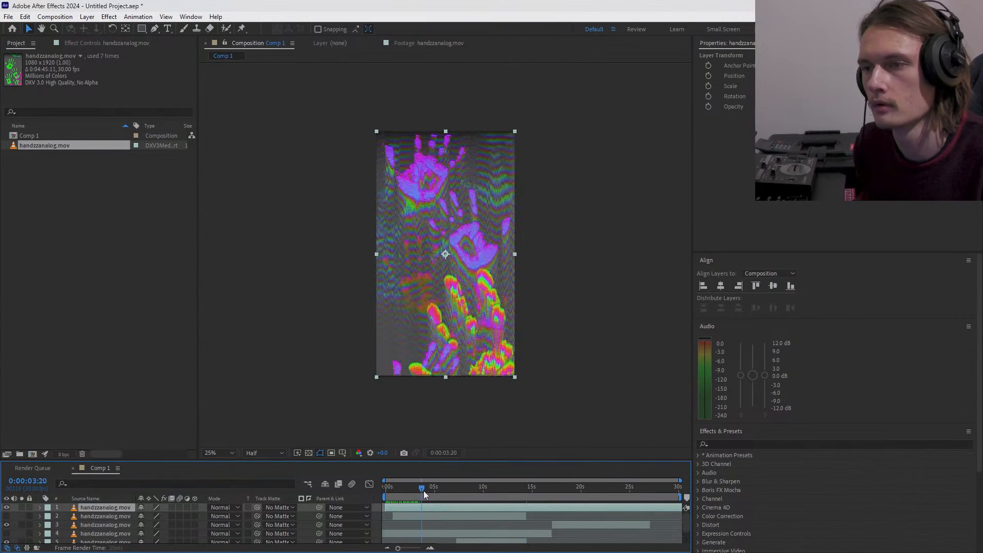
drag(481, 494, 506, 490)
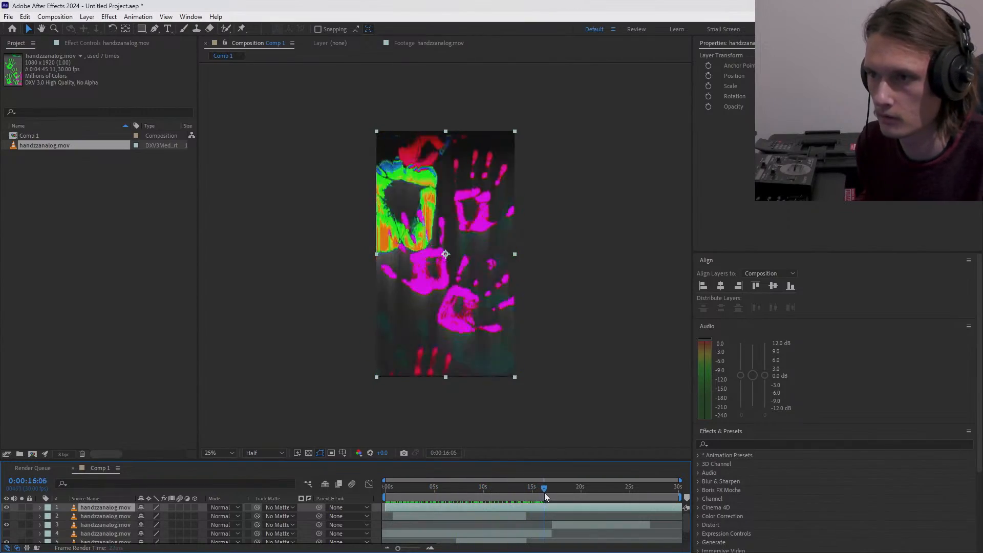
drag(581, 490, 660, 484)
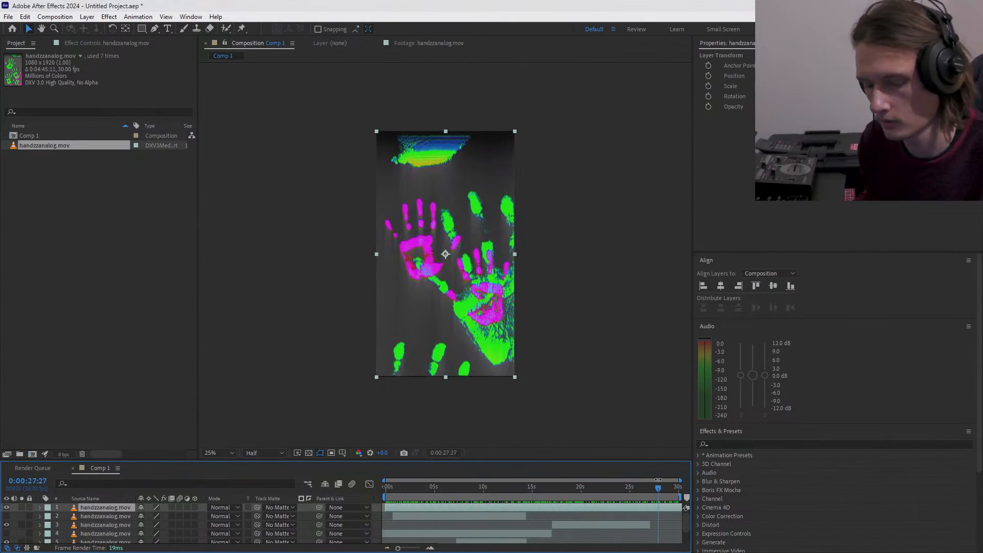
key(ctrl+shift+d)
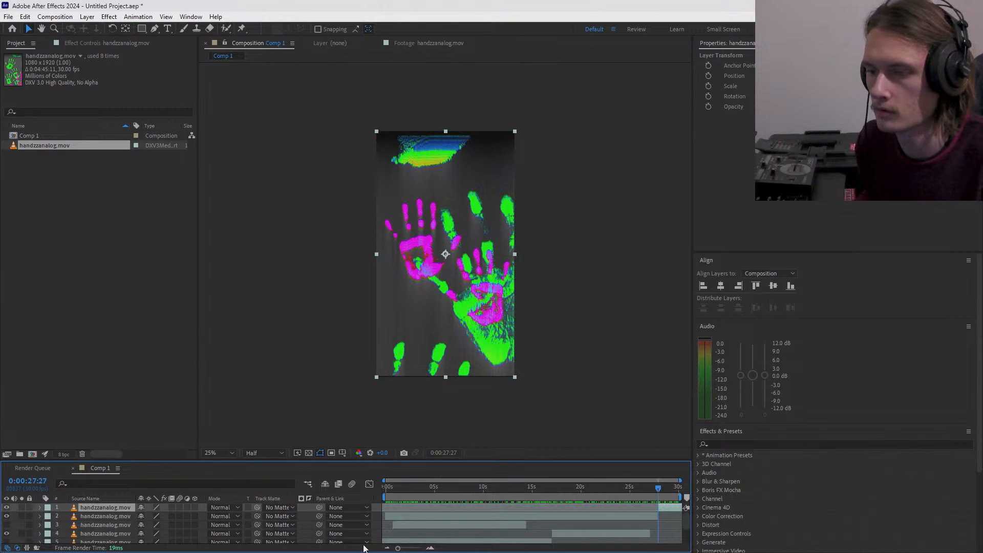
- Move the last segment earlier so it starts at about 0:00:07, scrub through it, and split it at 0:00:28:05
drag(402, 551, 384, 550)
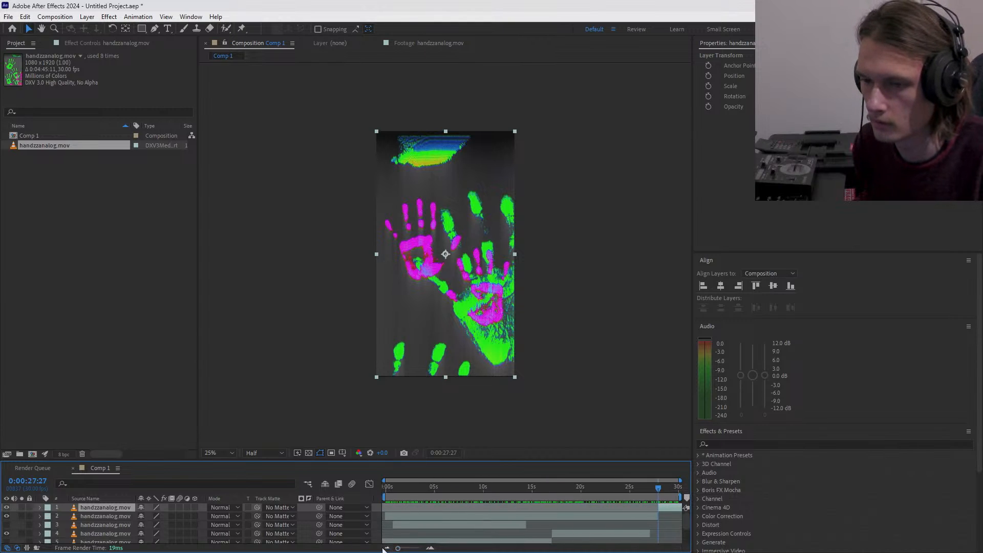
click(388, 490)
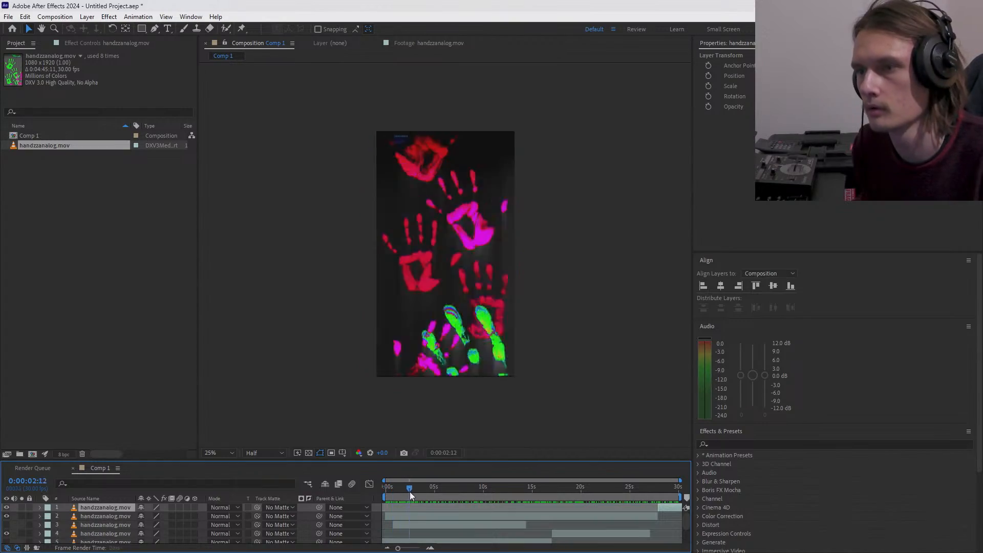
drag(443, 496, 640, 477)
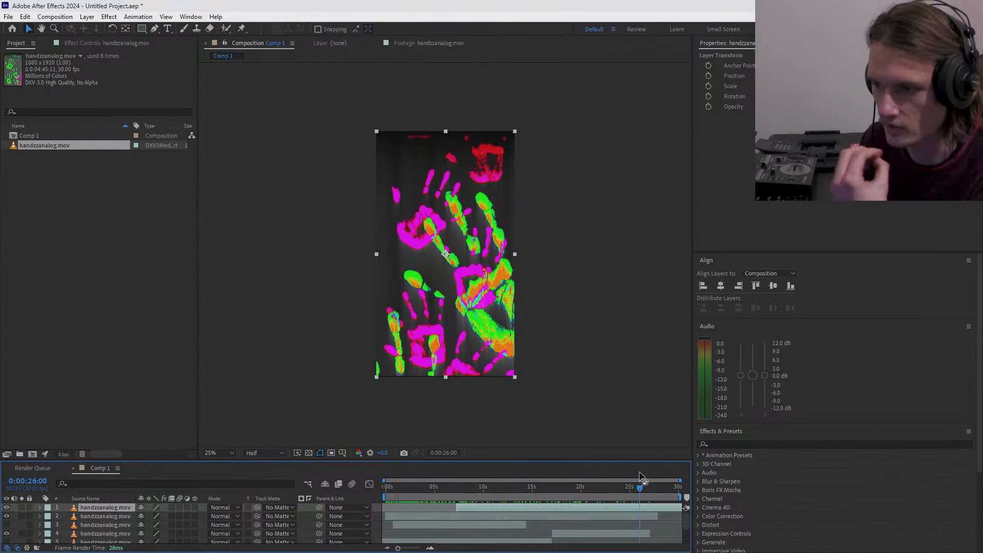
drag(640, 488, 660, 490)
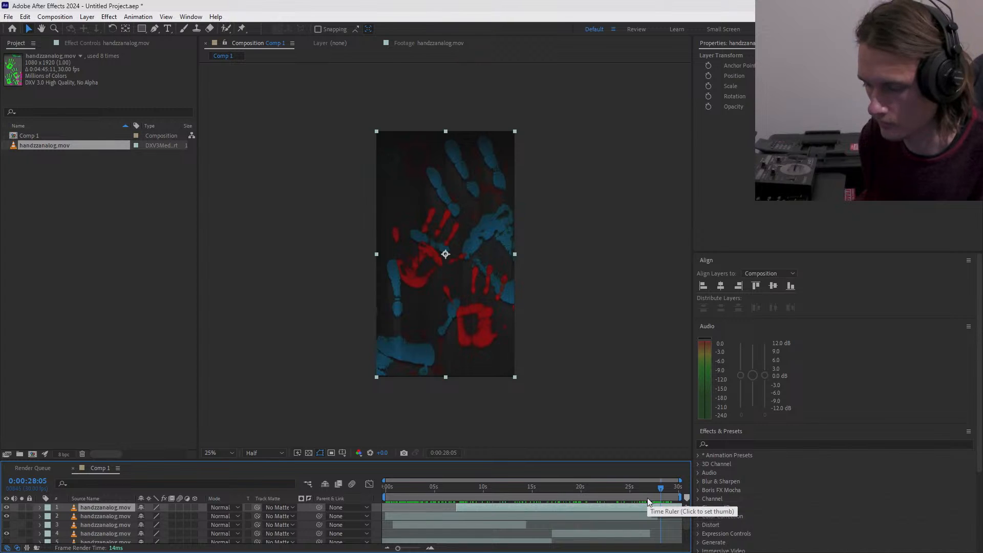
key(ctrl+shift+d)
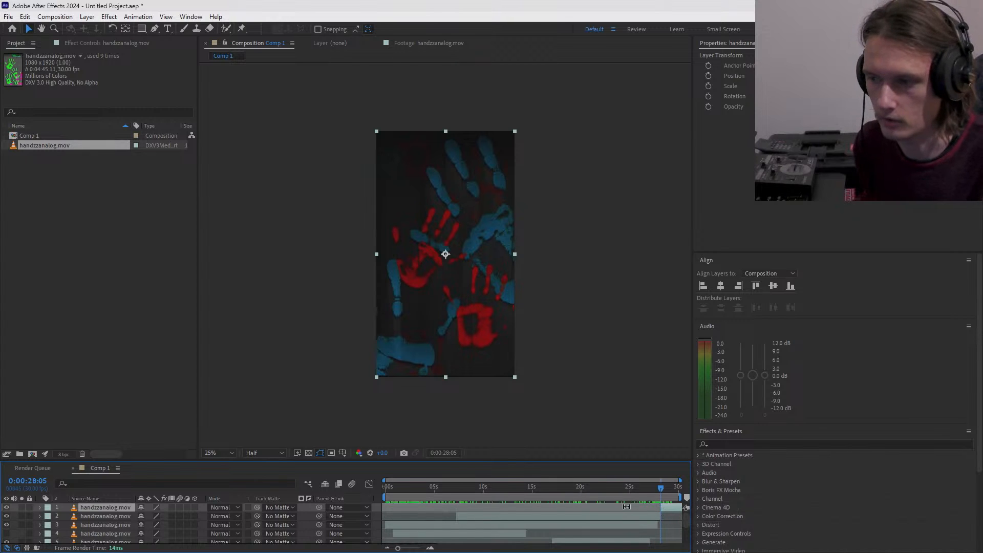
- Slide the final segment back to start at about 0:00:16 and inspect the frame at 0:00:20:06 at 50% magnification
drag(674, 509, 547, 510)
drag(546, 488, 584, 489)
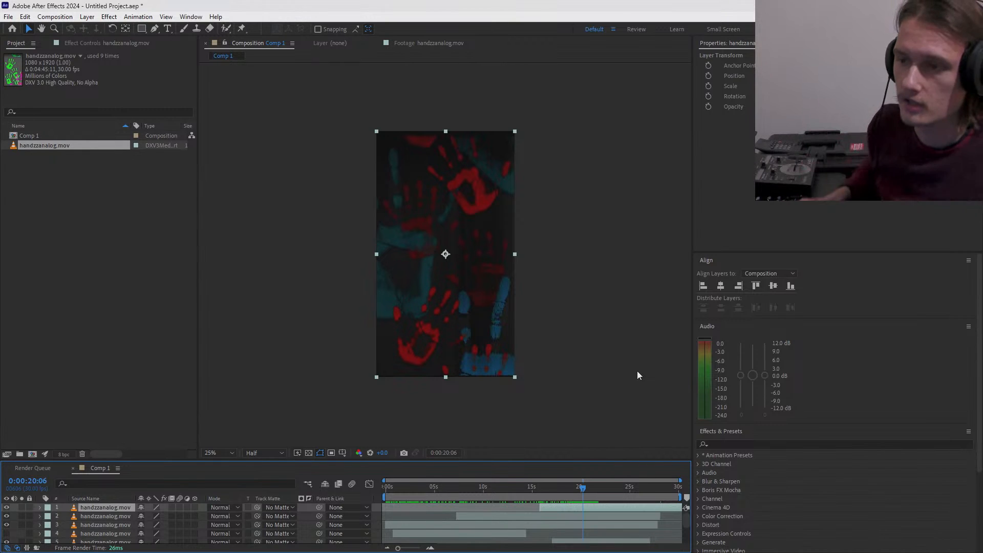
key(period)
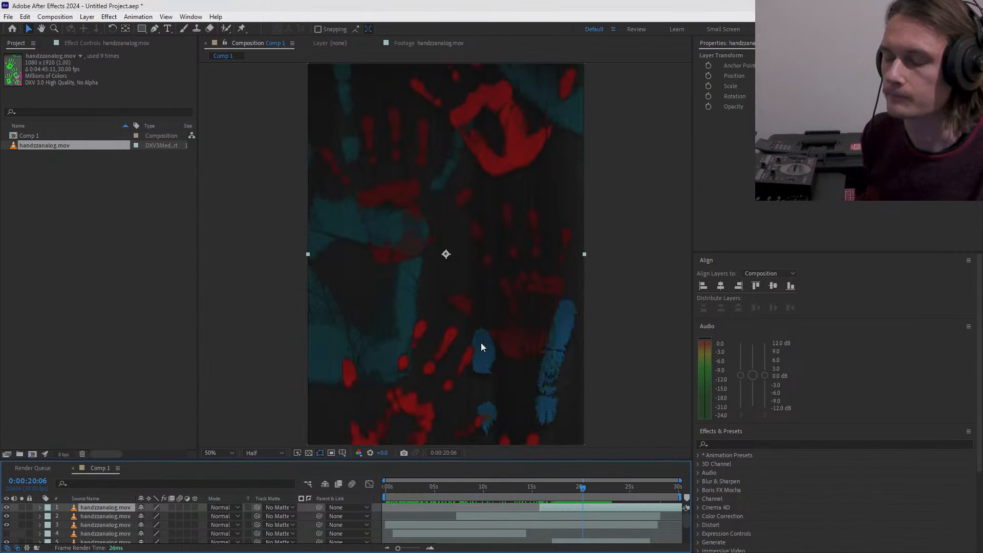